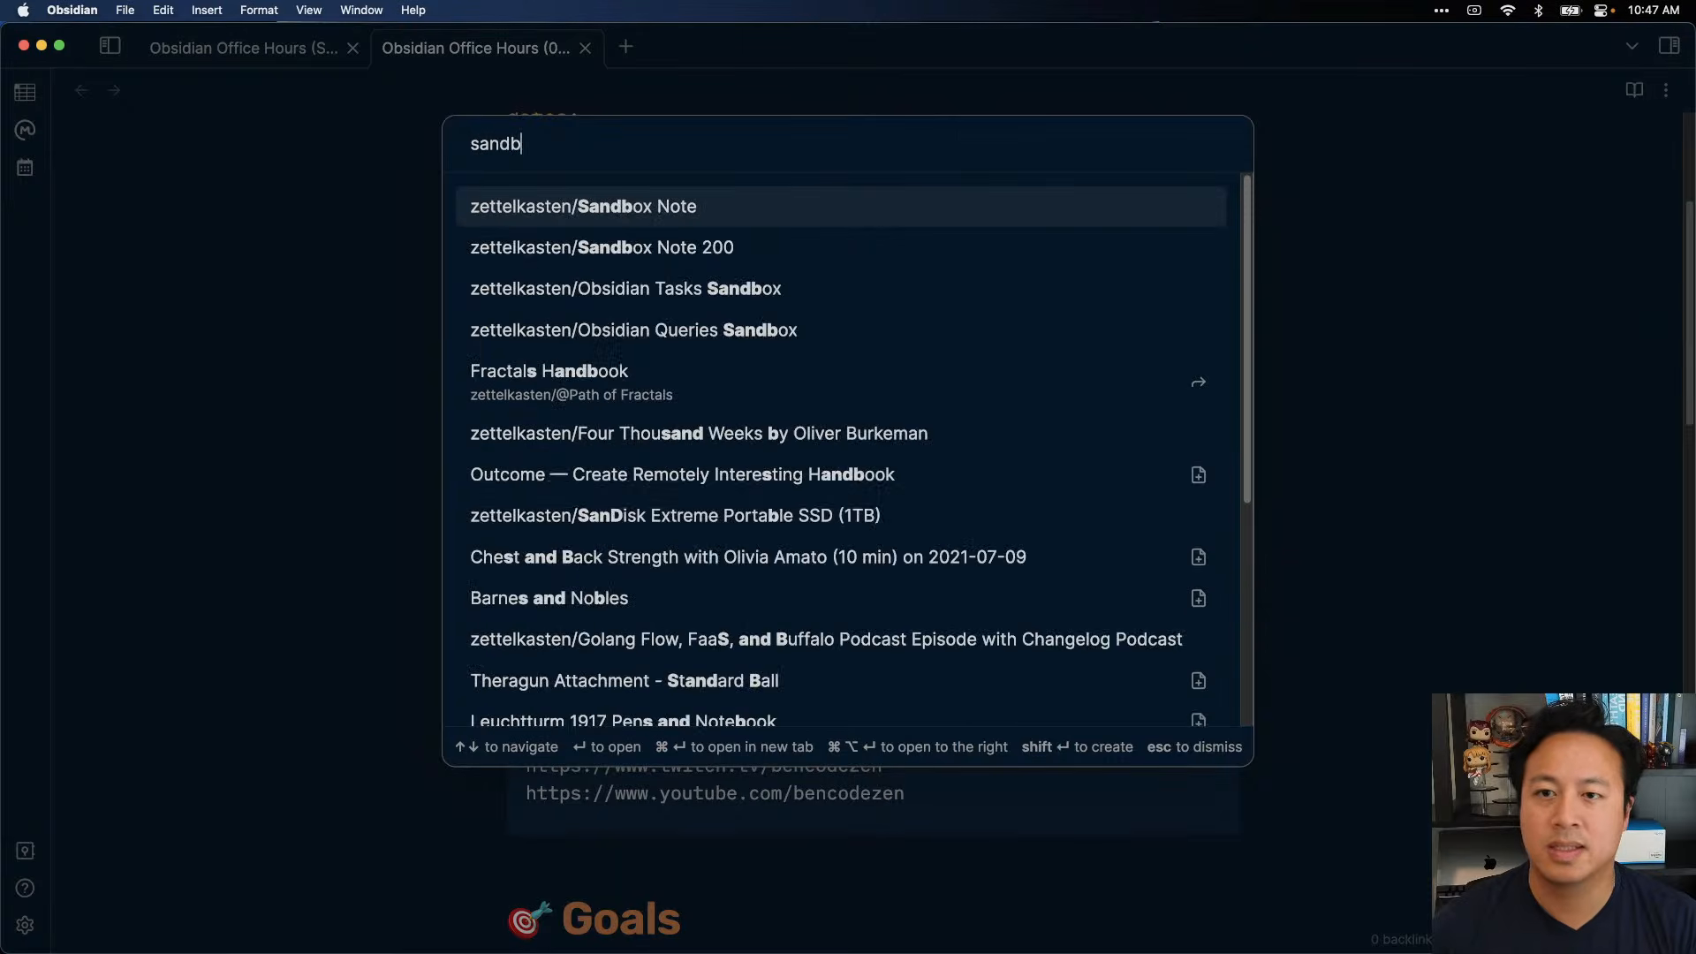
- Open the Sandbox Note and clear all of its existing content
key(Return)
key(super+a)
key(BackSpace)
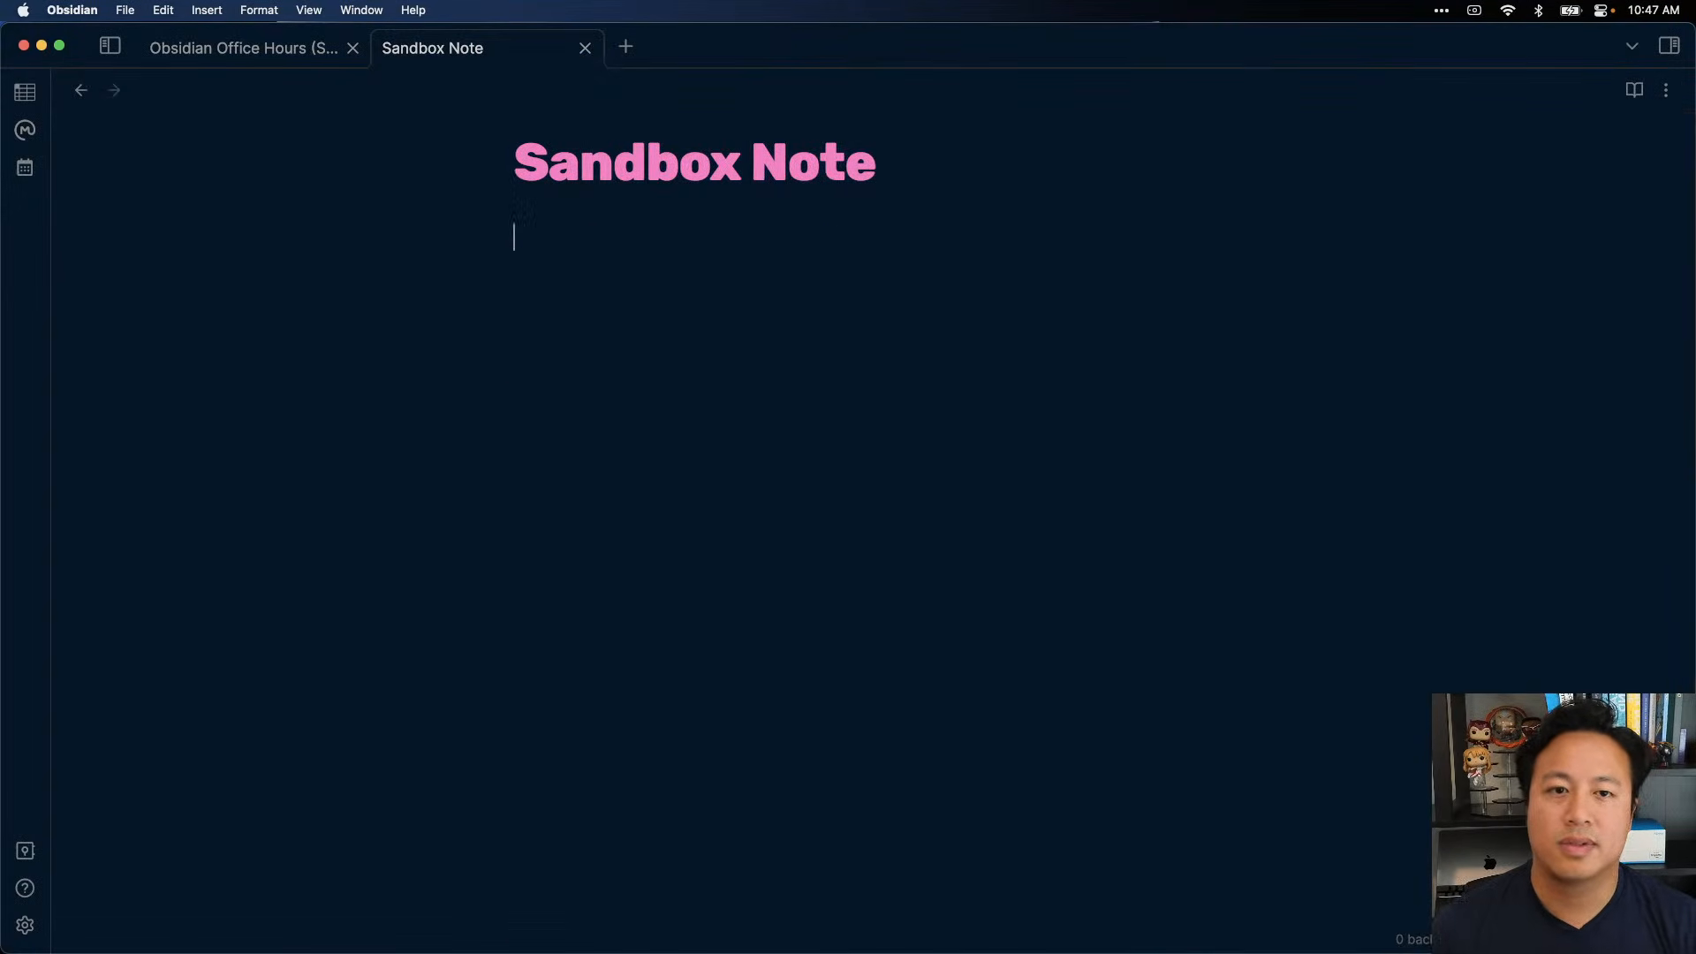
- Add the checkbox tasks "Go to the grocery store" and "Pick up the following items" to the empty note
text(- [ ] )
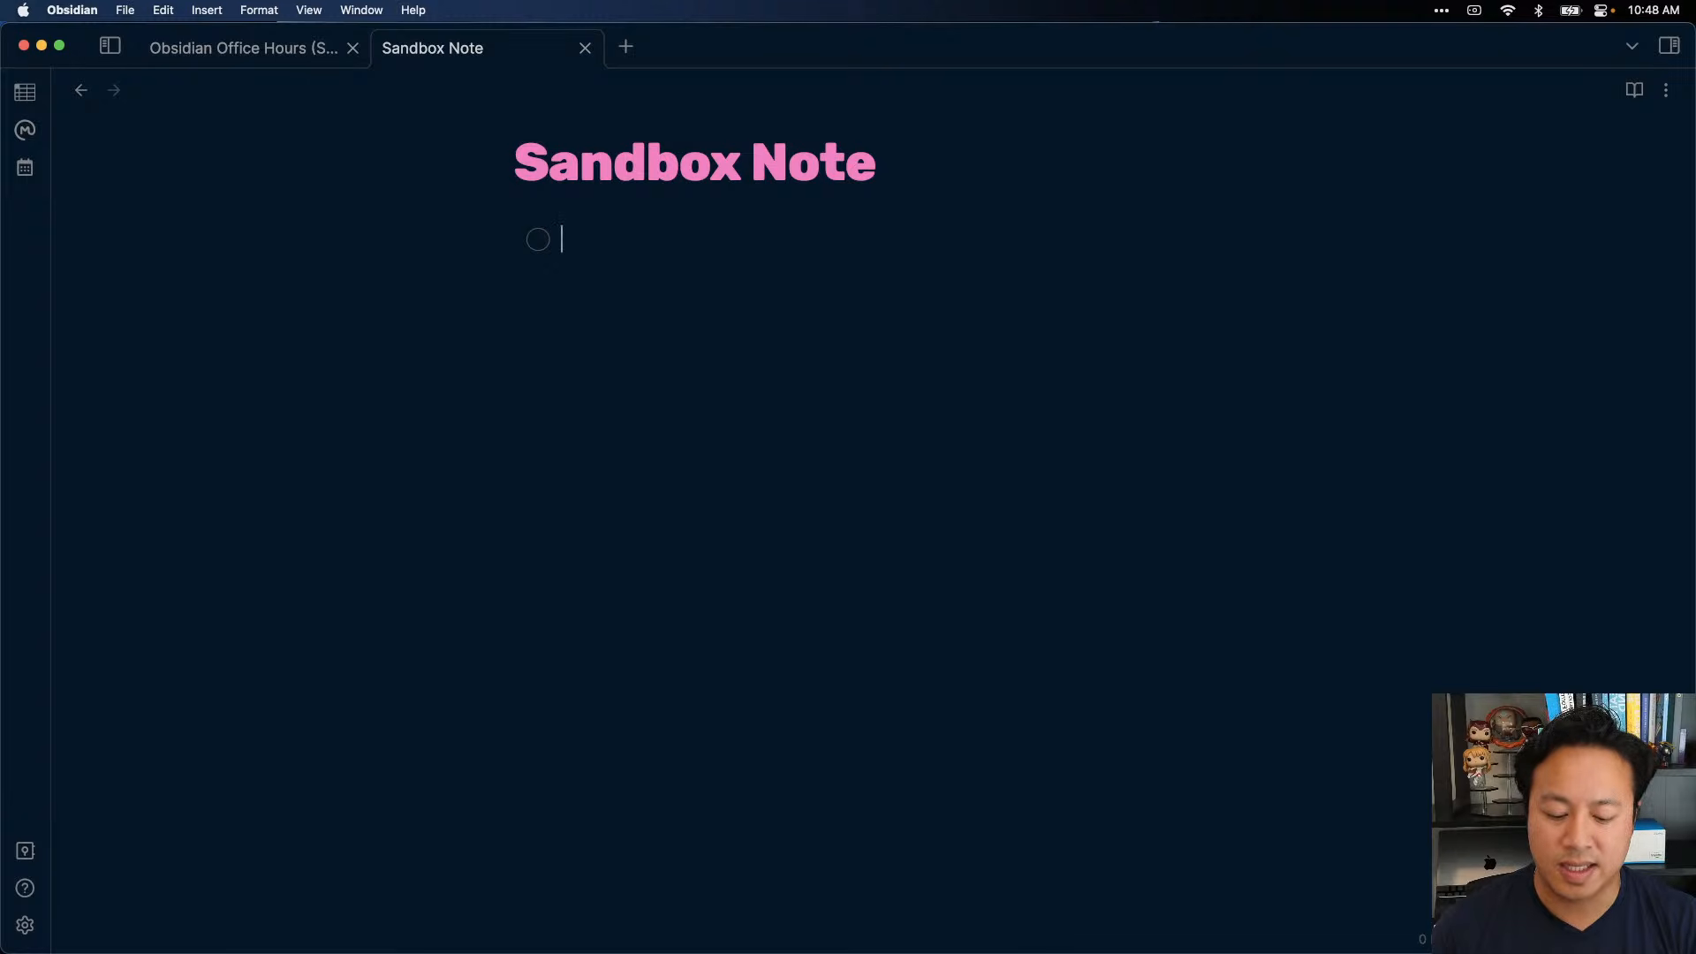
text(Go to the grocery store)
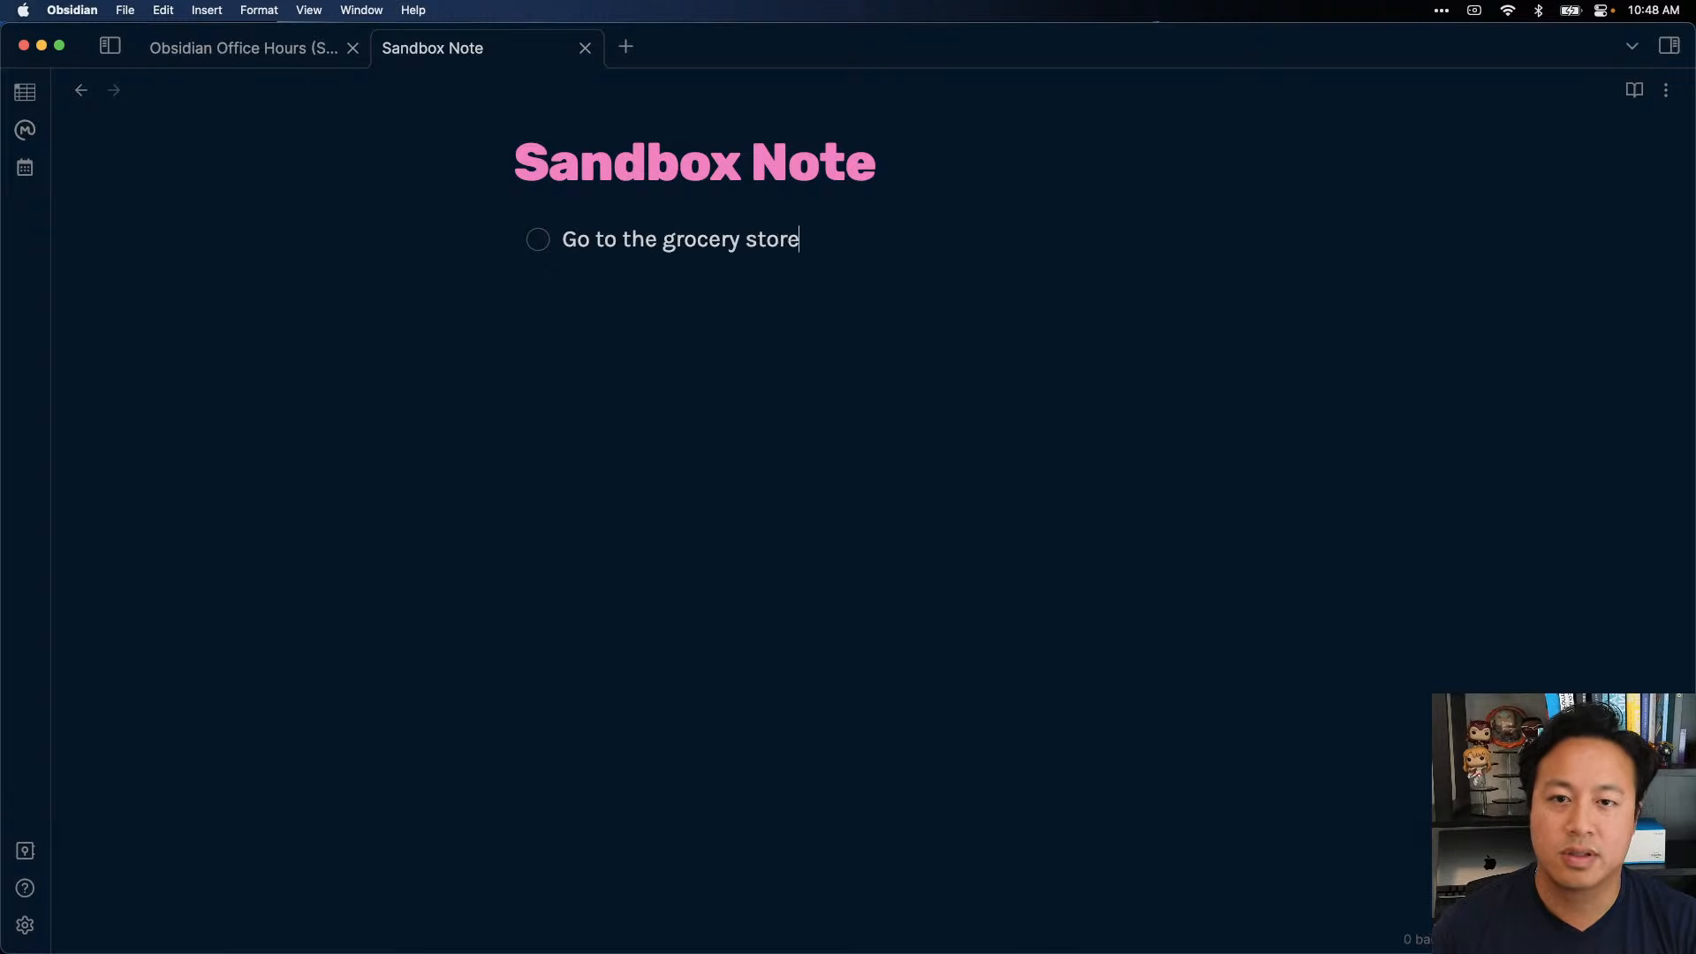
key(Return)
text(Pick up)
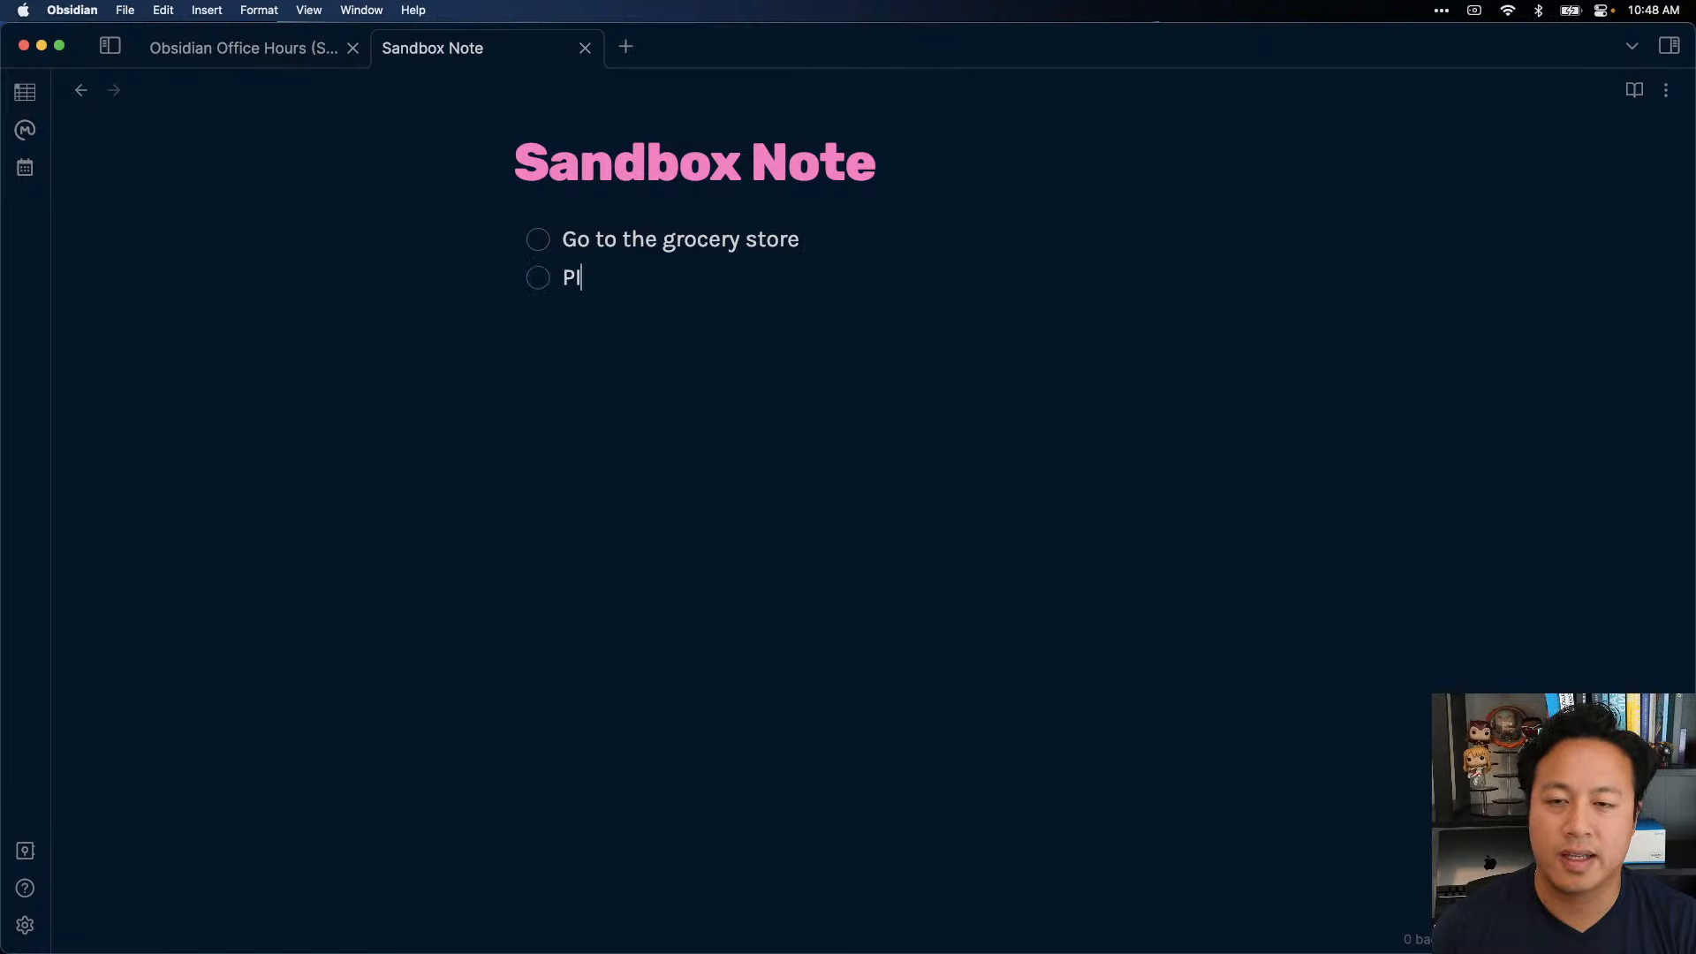
key(BackSpace)
key(BackSpace)
key(BackSpace)
key(BackSpace)
key(BackSpace)
key(BackSpace)
text(l)
key(BackSpace)
text(ick up the following imt)
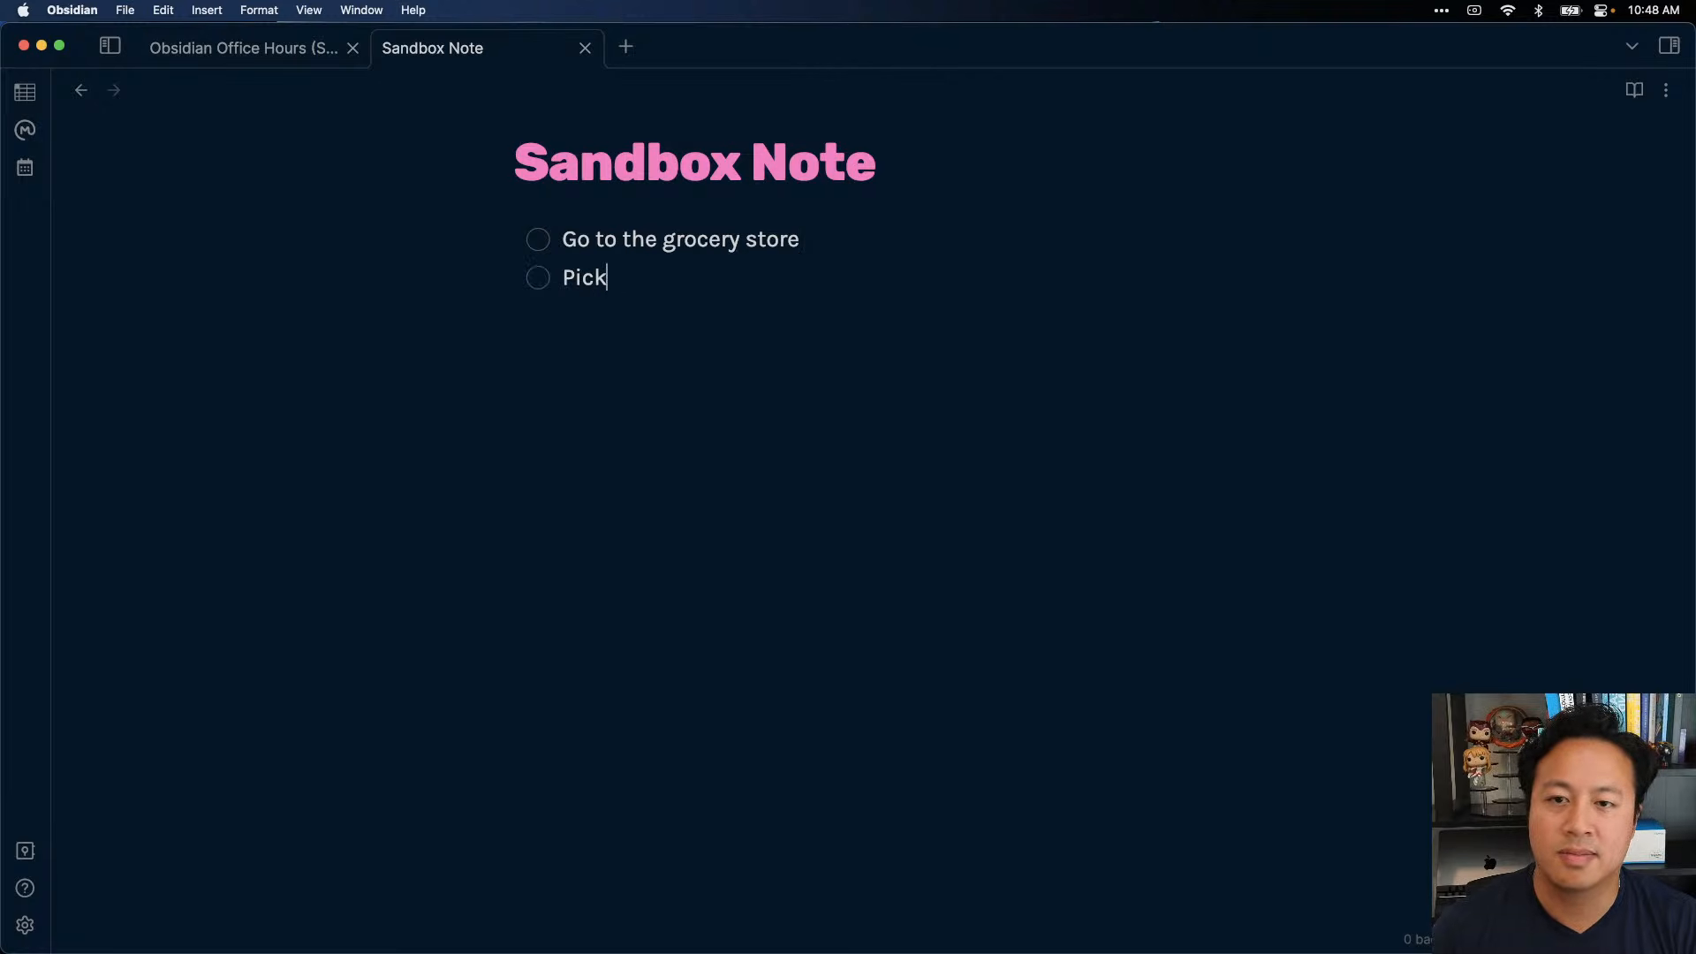
key(BackSpace)
key(BackSpace)
text(tems)
- Add Ramen, Bento and Sushi as indented subtasks under "Pick up the following items"
key(Return)
key(Tab)
text(Ramen)
key(Return)
text(Bento)
key(Return)
text(Sushi)
click(903, 372)
drag(818, 381, 359, 156)
click(894, 577)
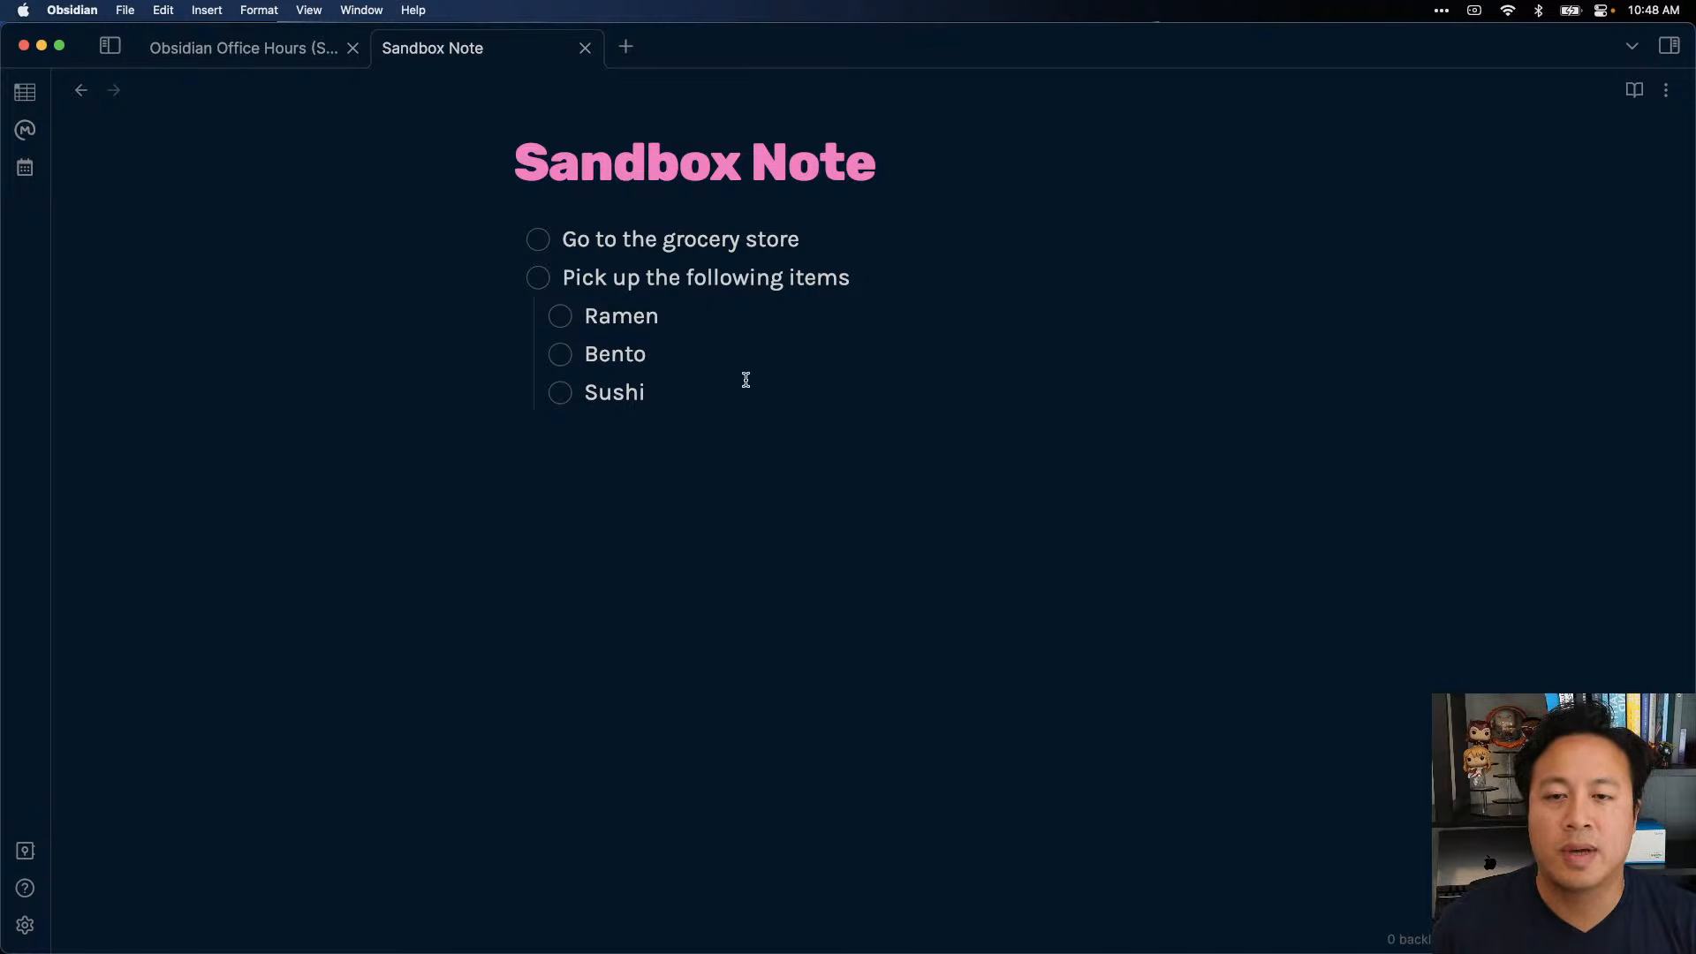
drag(729, 424, 306, 231)
click(881, 394)
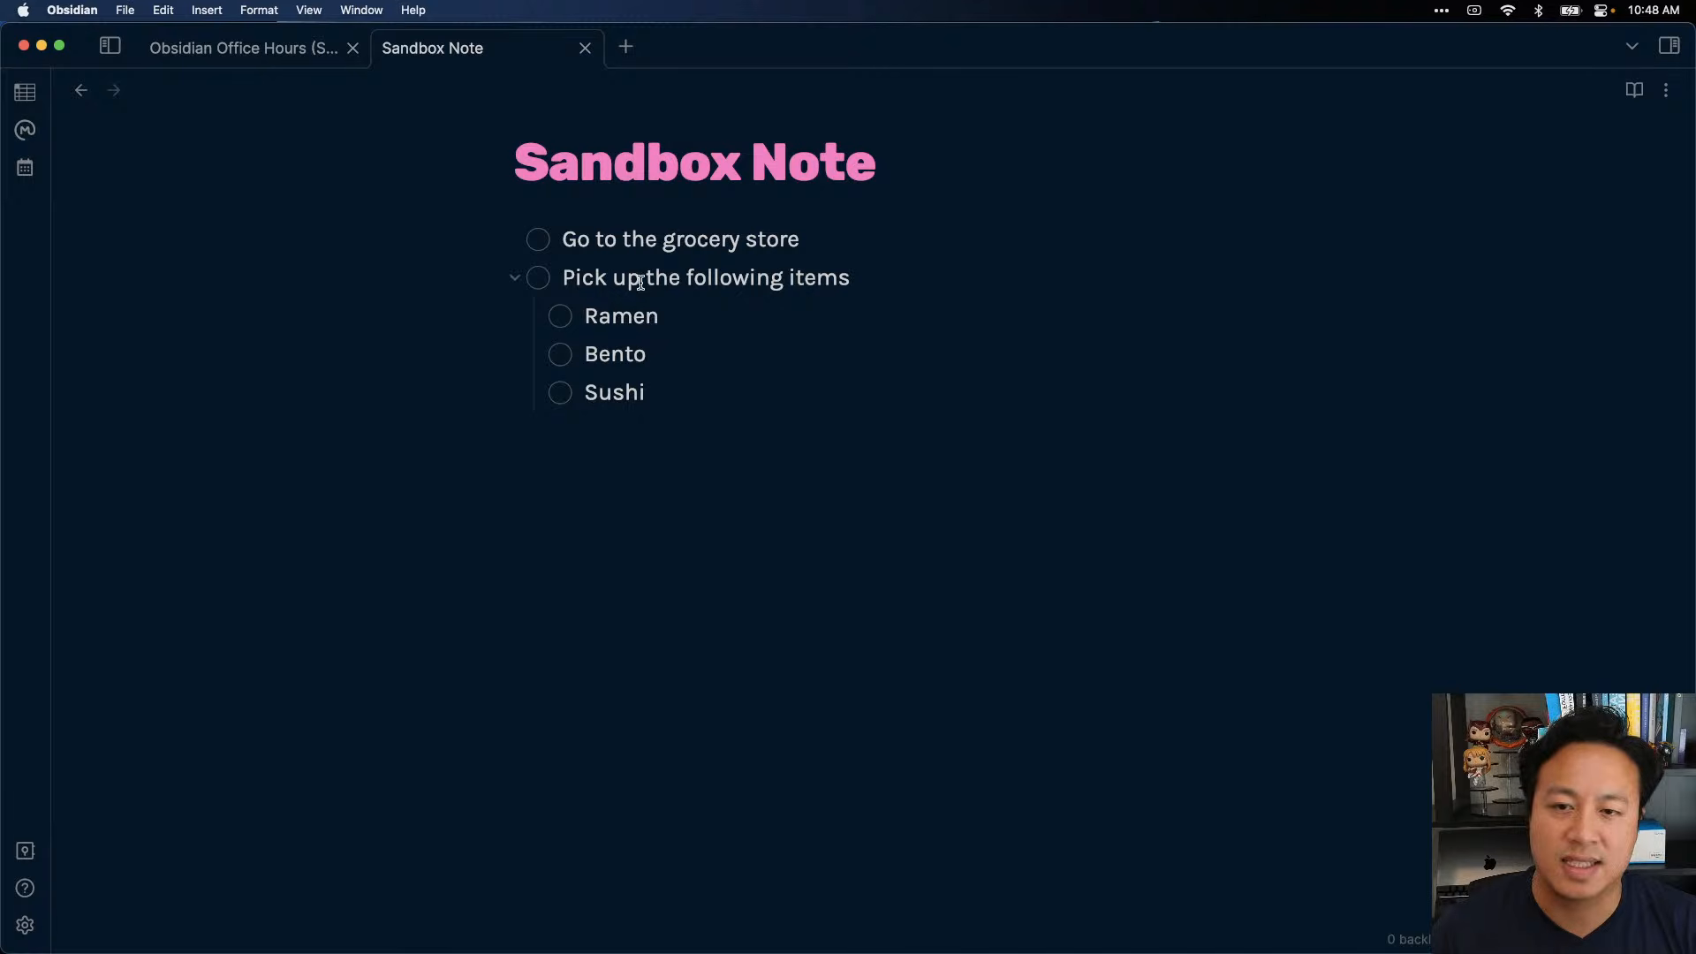
drag(693, 409, 499, 268)
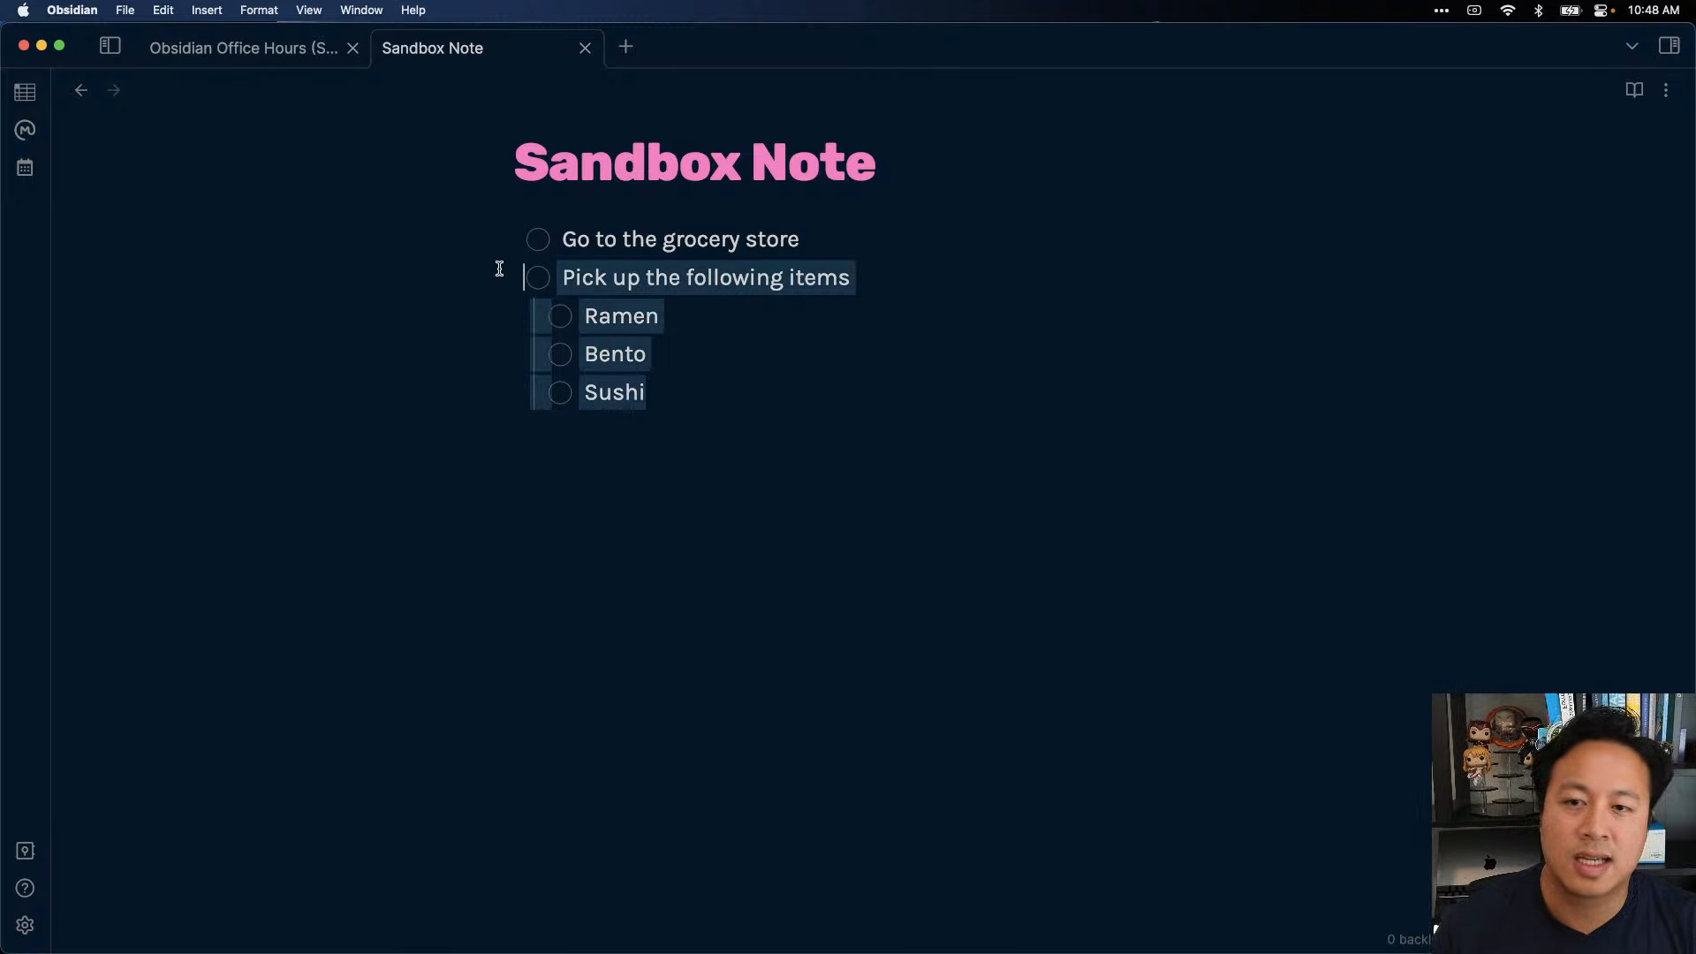
click(992, 465)
drag(689, 370, 424, 272)
click(861, 446)
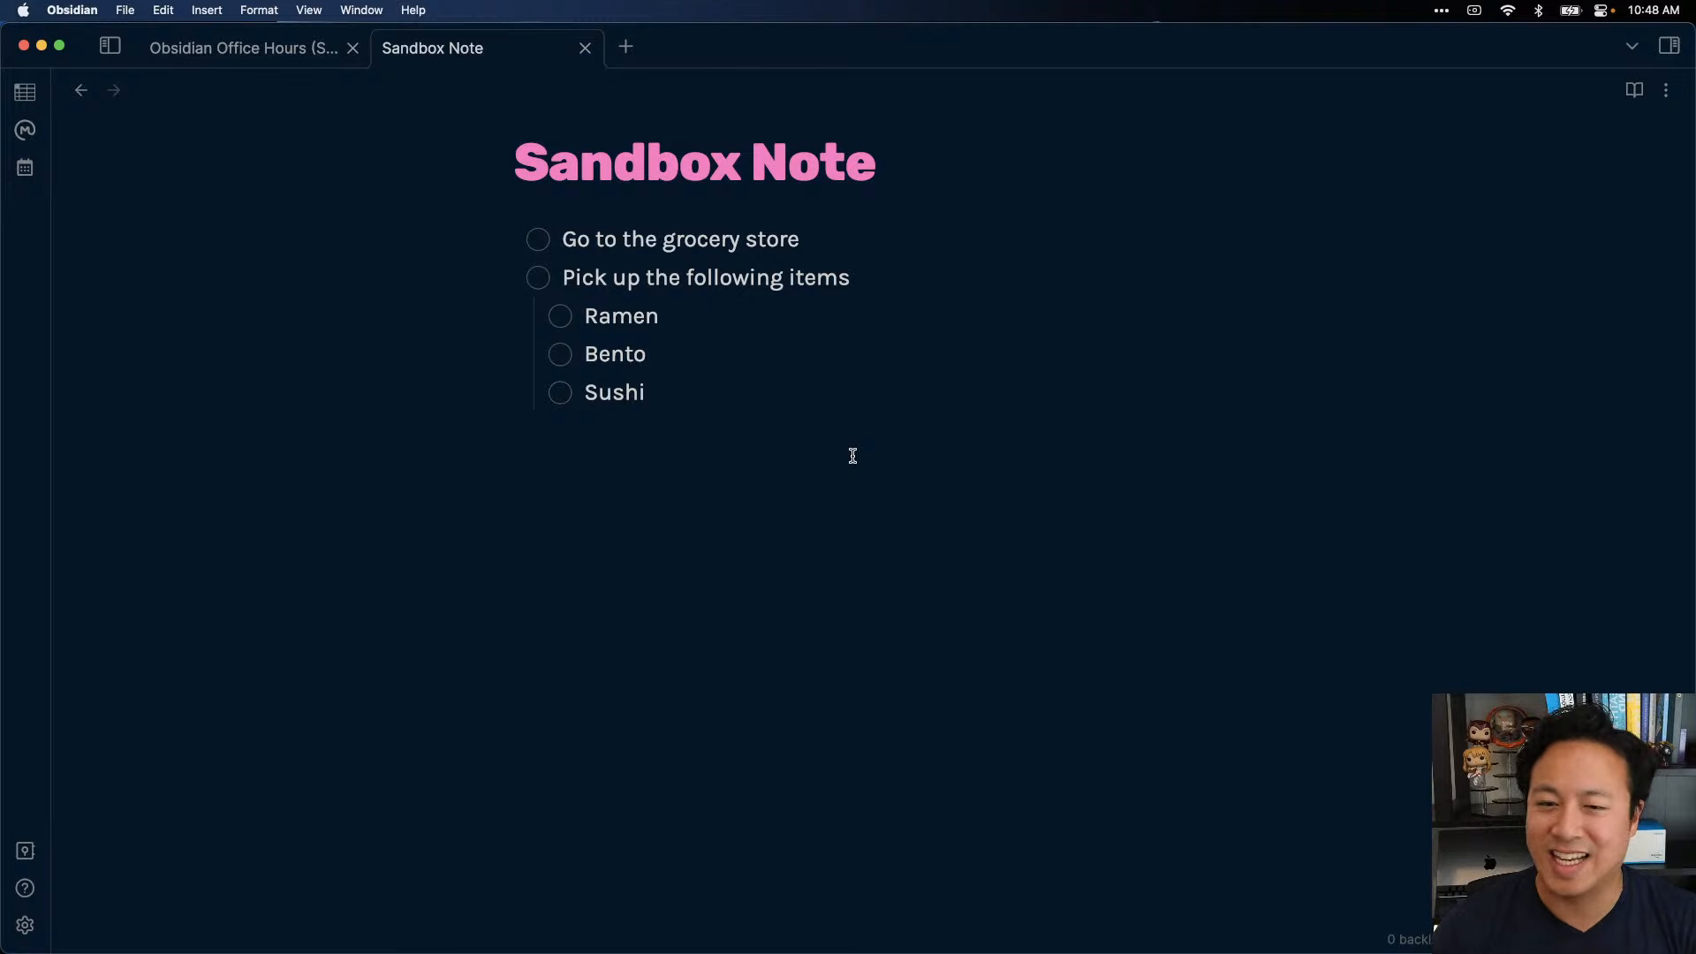
drag(848, 265, 898, 320)
click(930, 360)
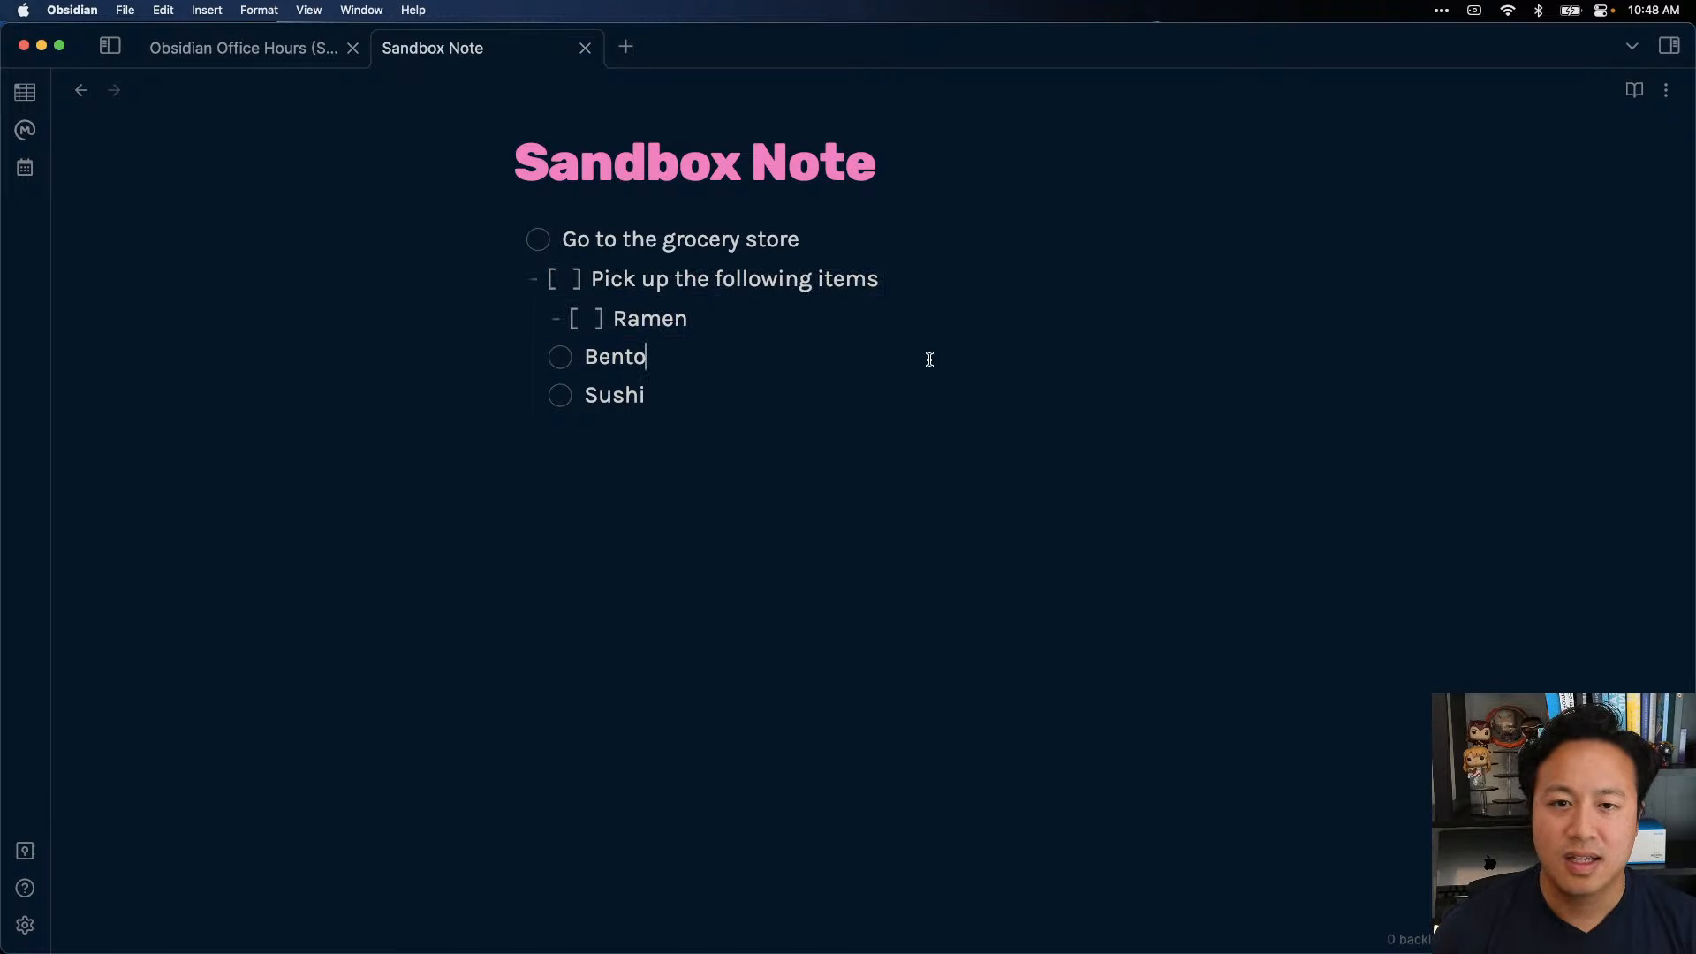
- Look up "obsidian" among the installed community plugins and close the settings
key(super+comma)
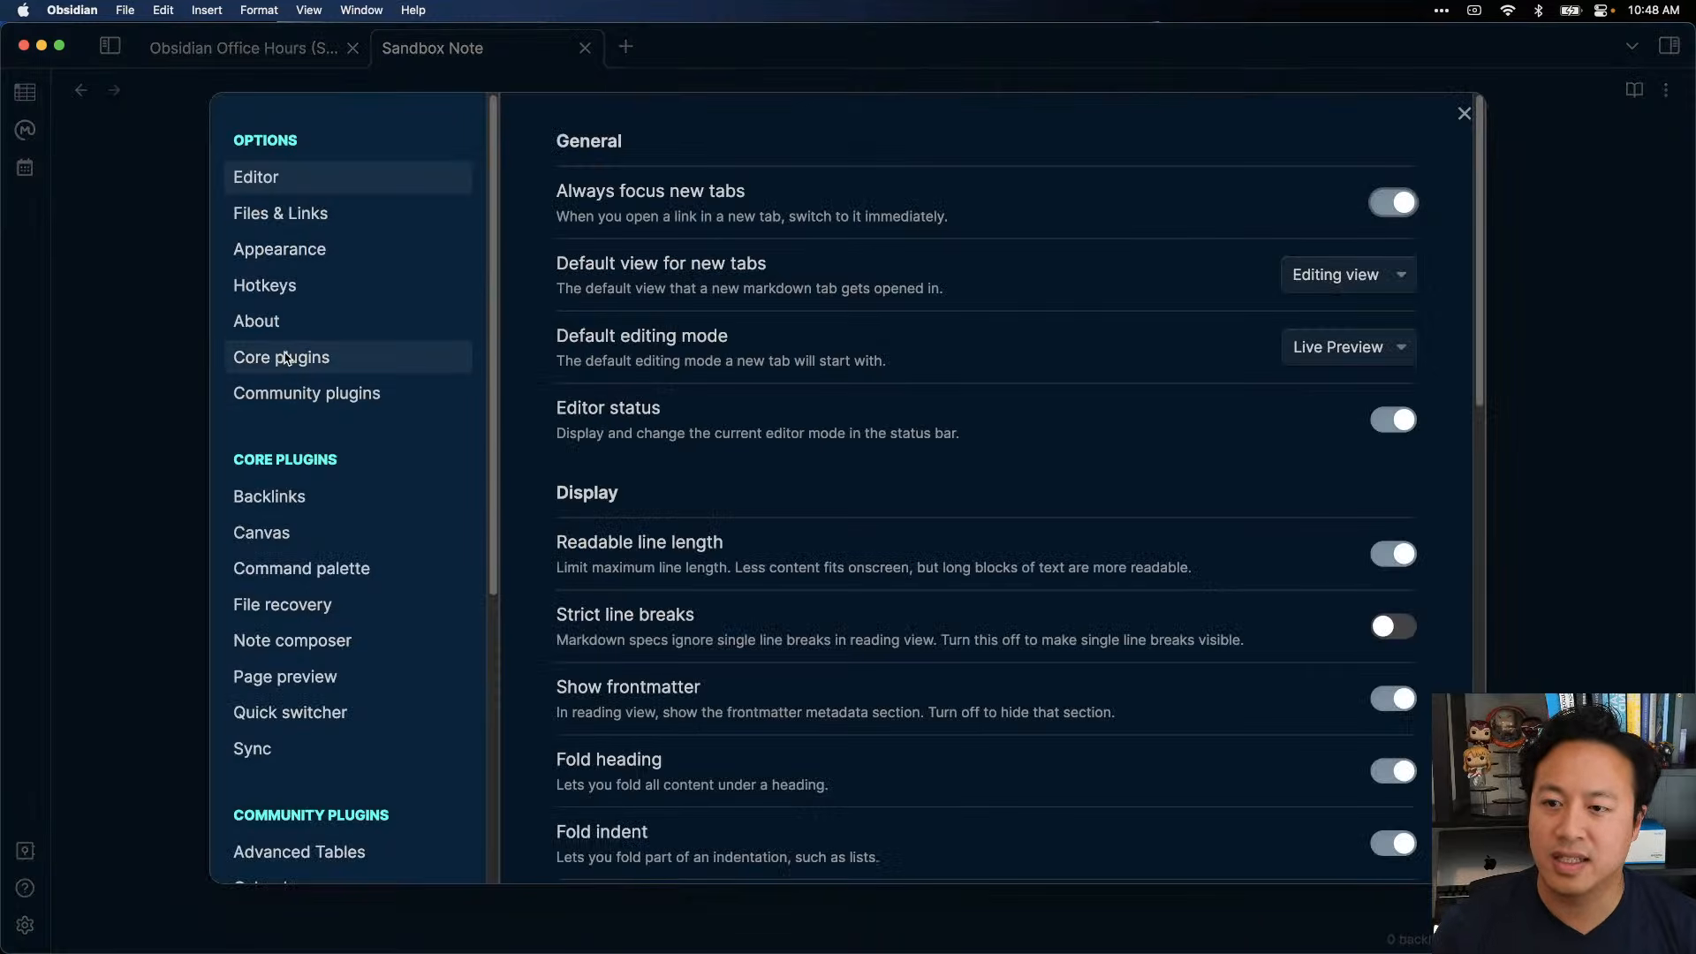
click(287, 391)
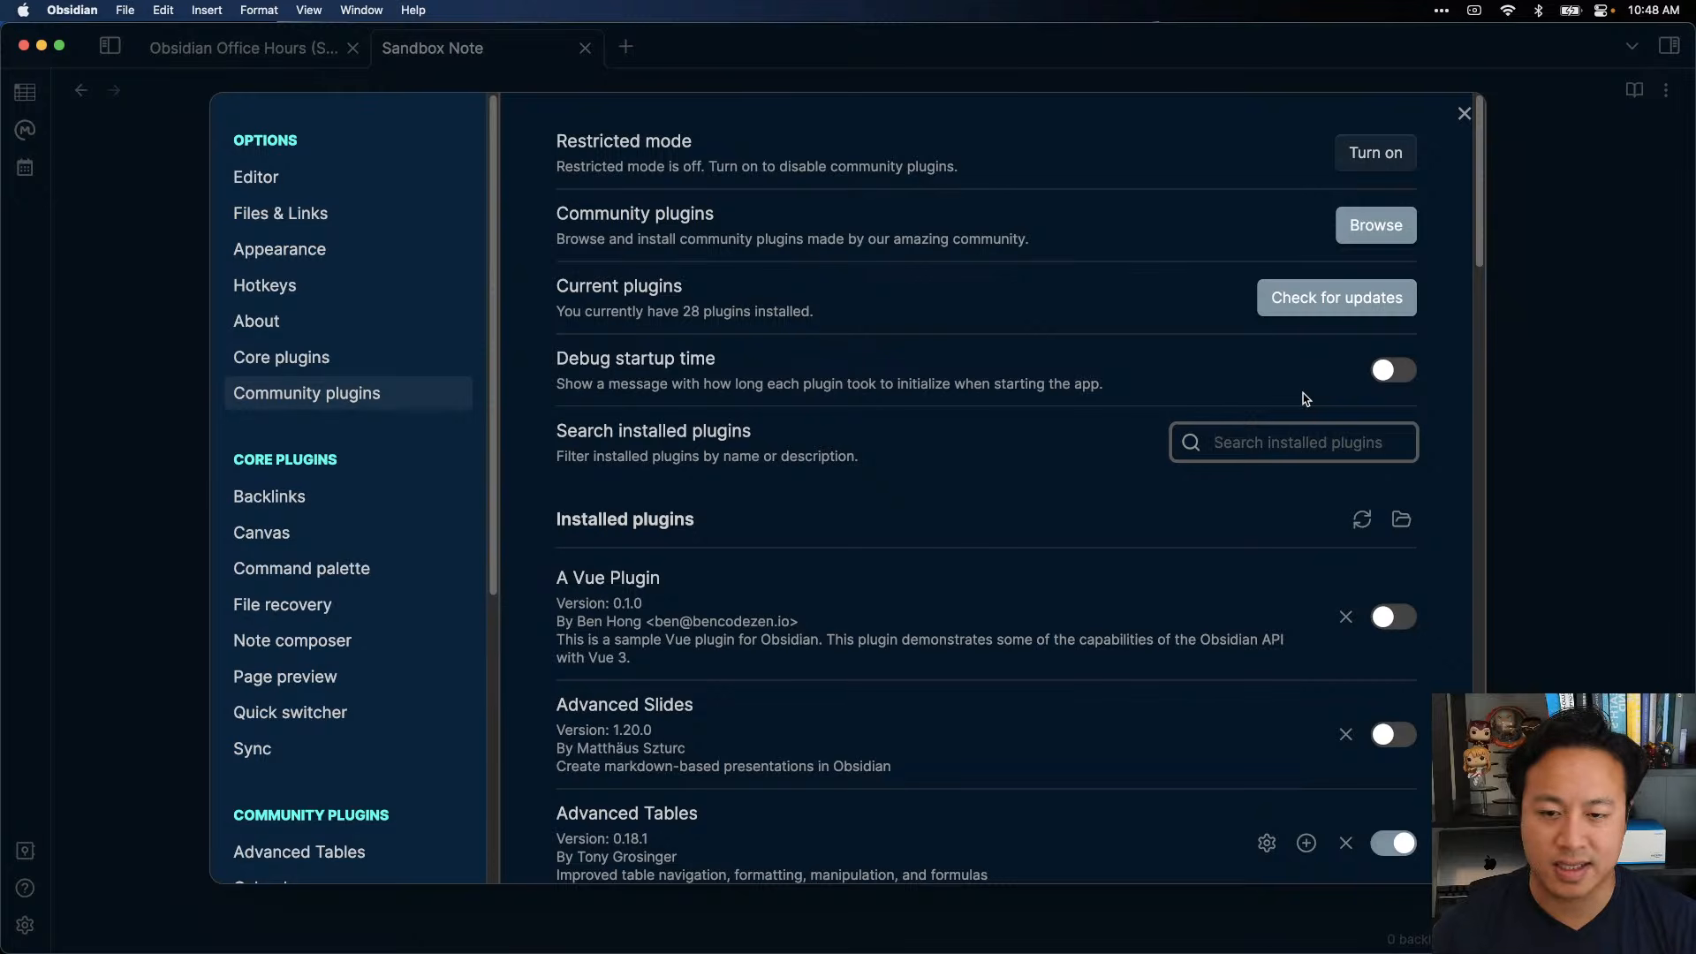
text(obsidian)
key(Escape)
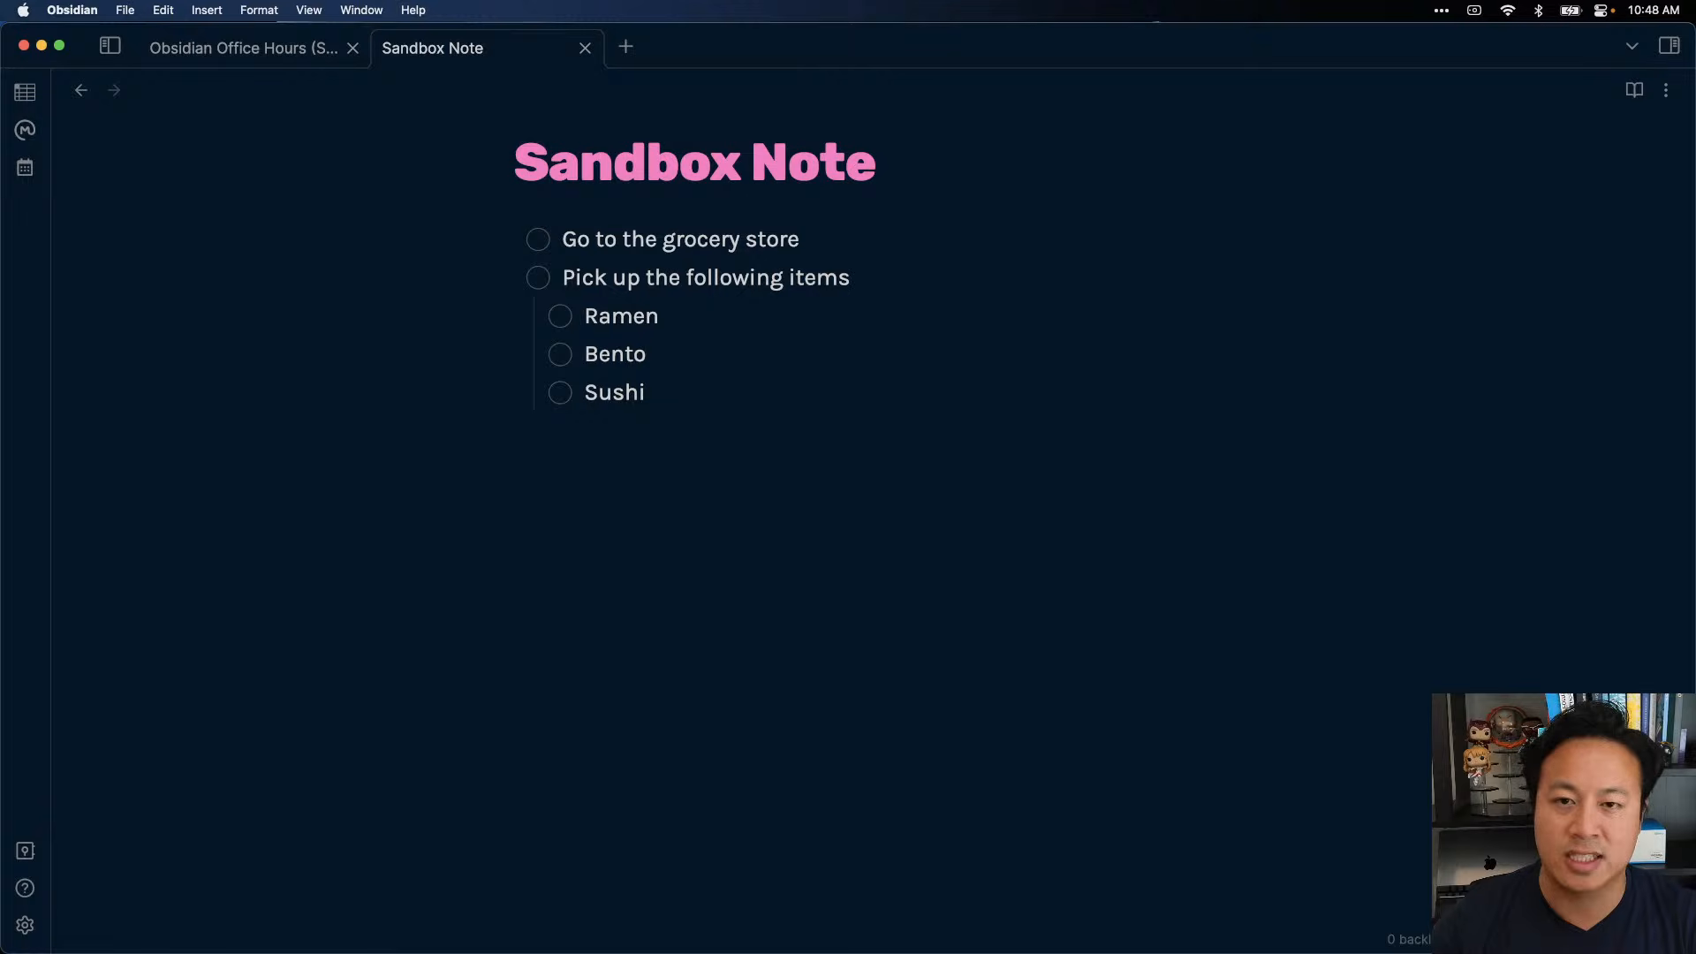
- Create a new note from the project template in a new tab
key(super+t)
key(super+o)
text(project)
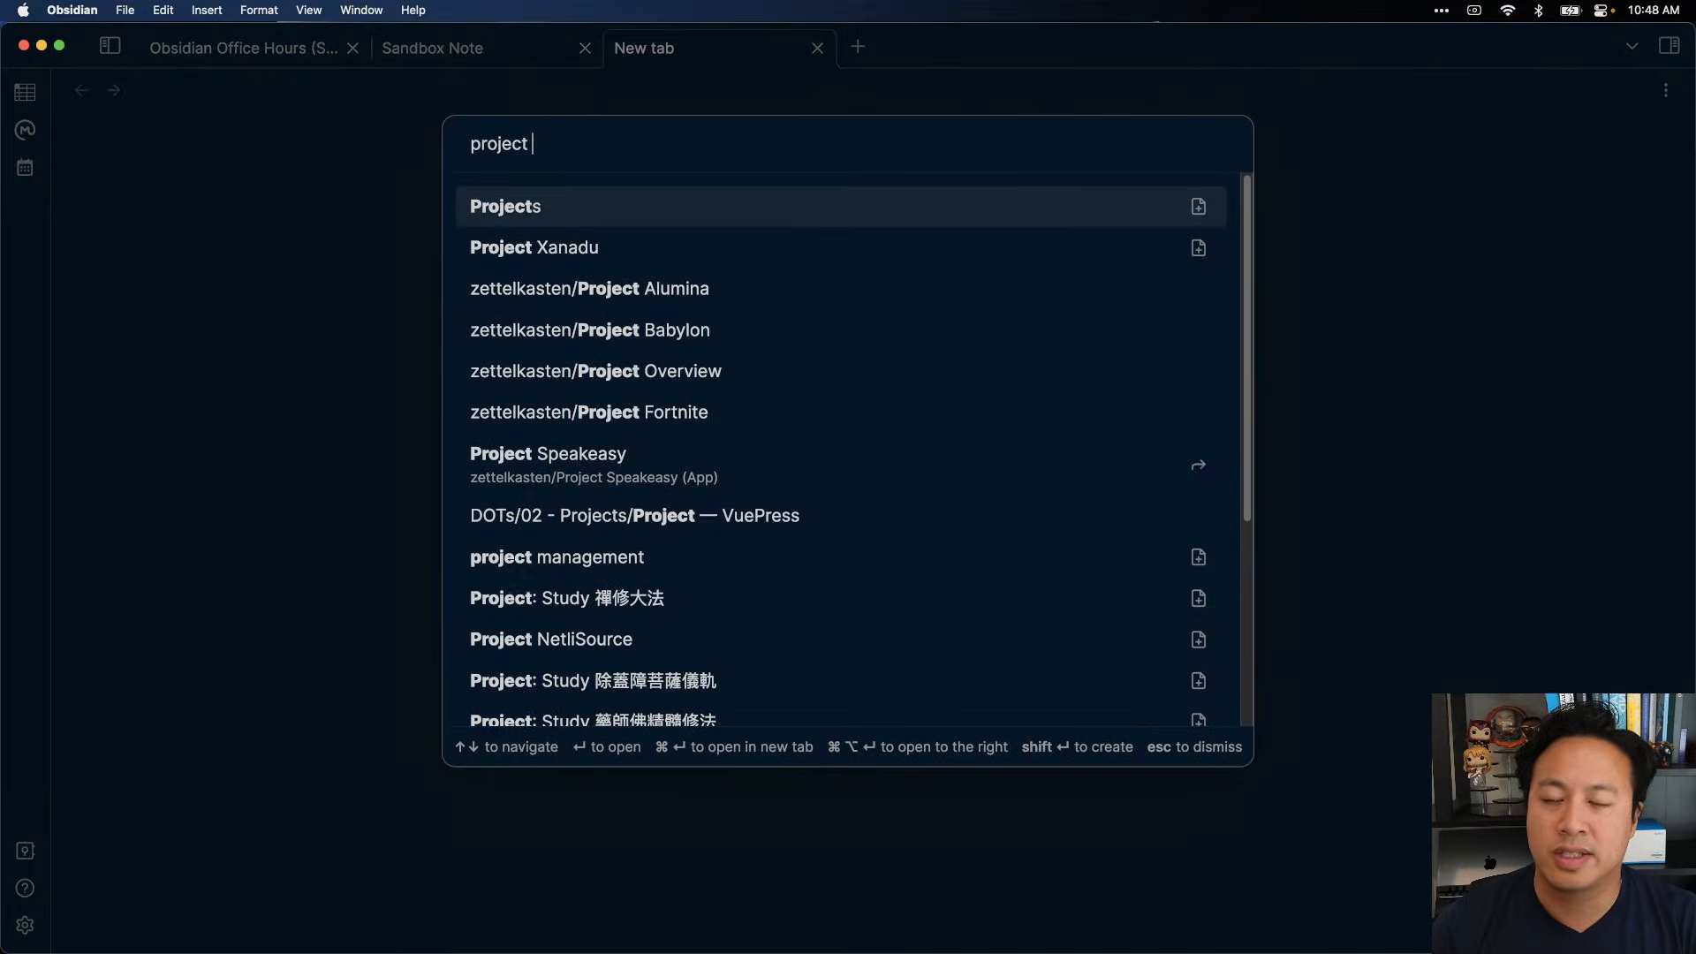
key(Escape)
key(alt+n)
text(project)
key(Return)
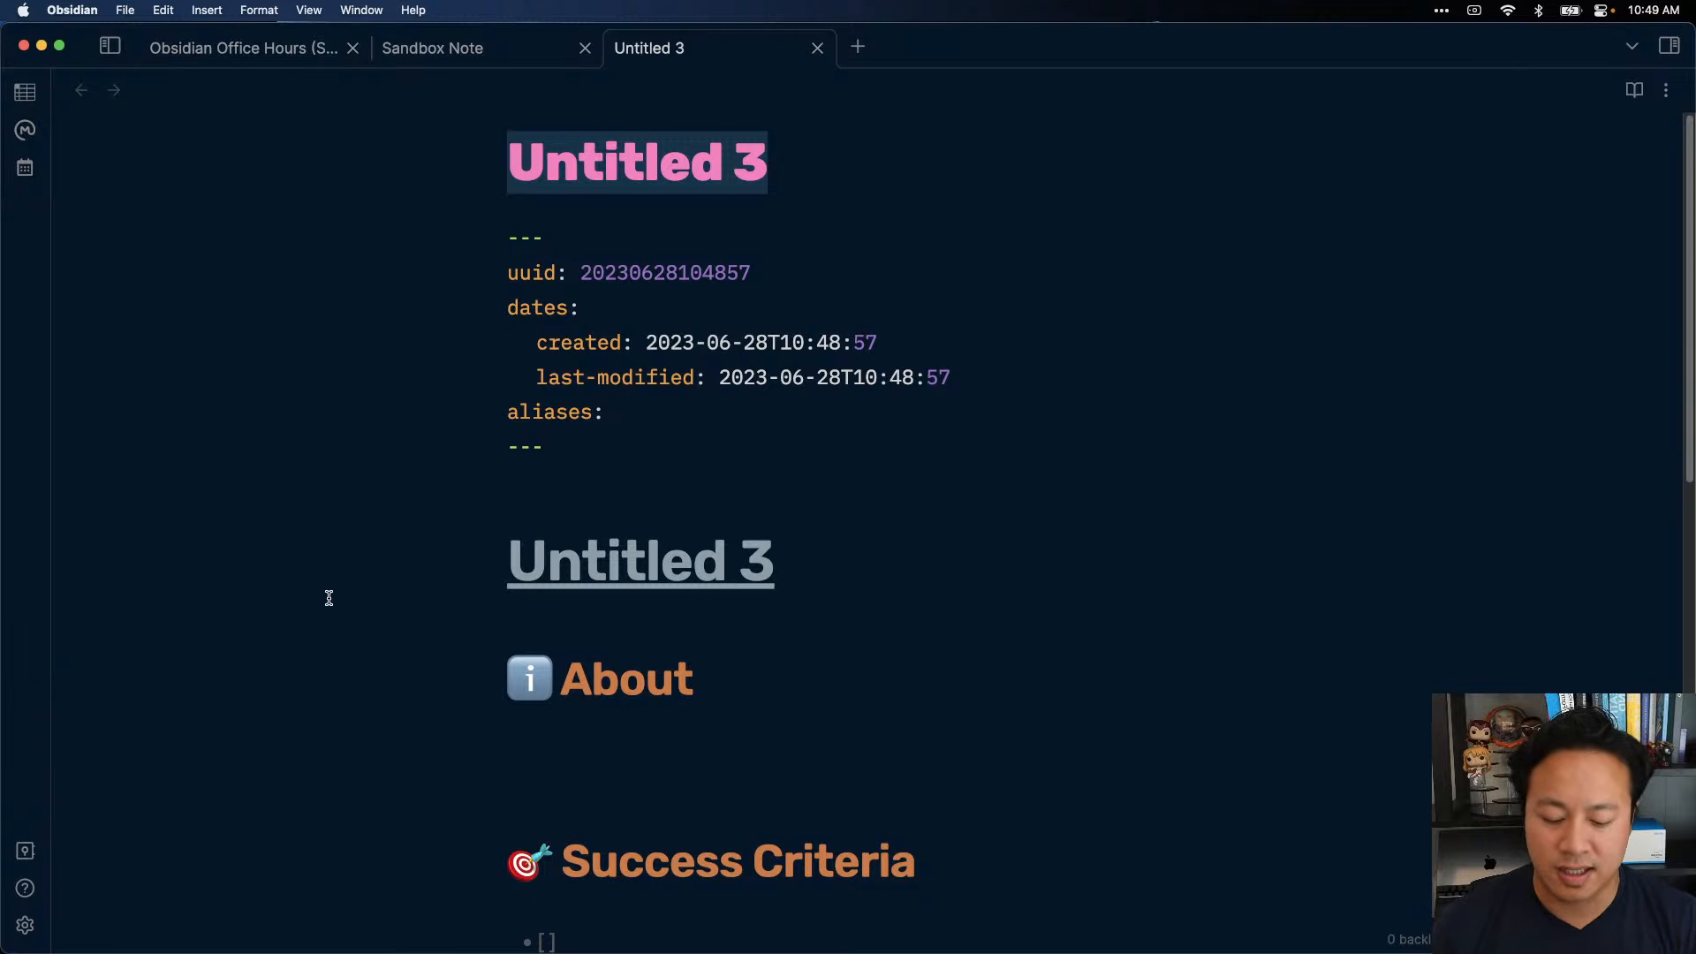
- Title the new project note "Japanese Grocery Trip"
text(Japanese B)
key(BackSpace)
text(Ger)
key(BackSpace)
key(BackSpace)
text(rocery Trip)
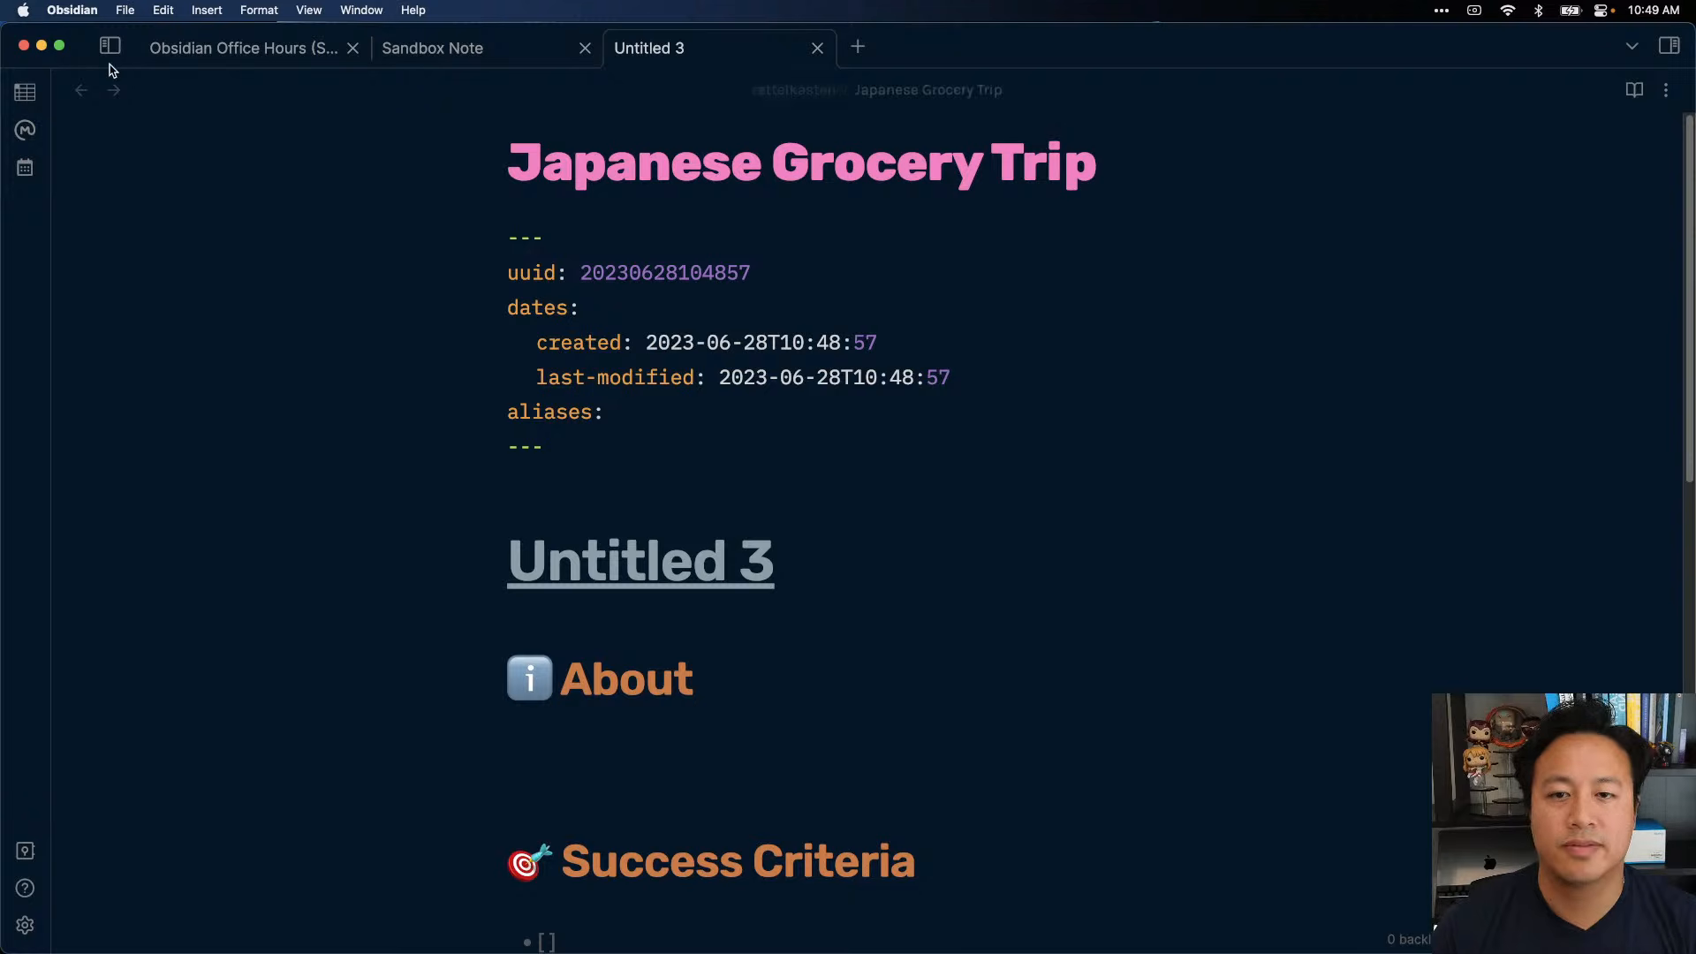
click(1174, 625)
- Review the project note's About, Success Criteria, Resources and Additional Metadata sections
scroll(1108, 610, down, 3)
click(654, 477)
scroll(689, 473, down, 3)
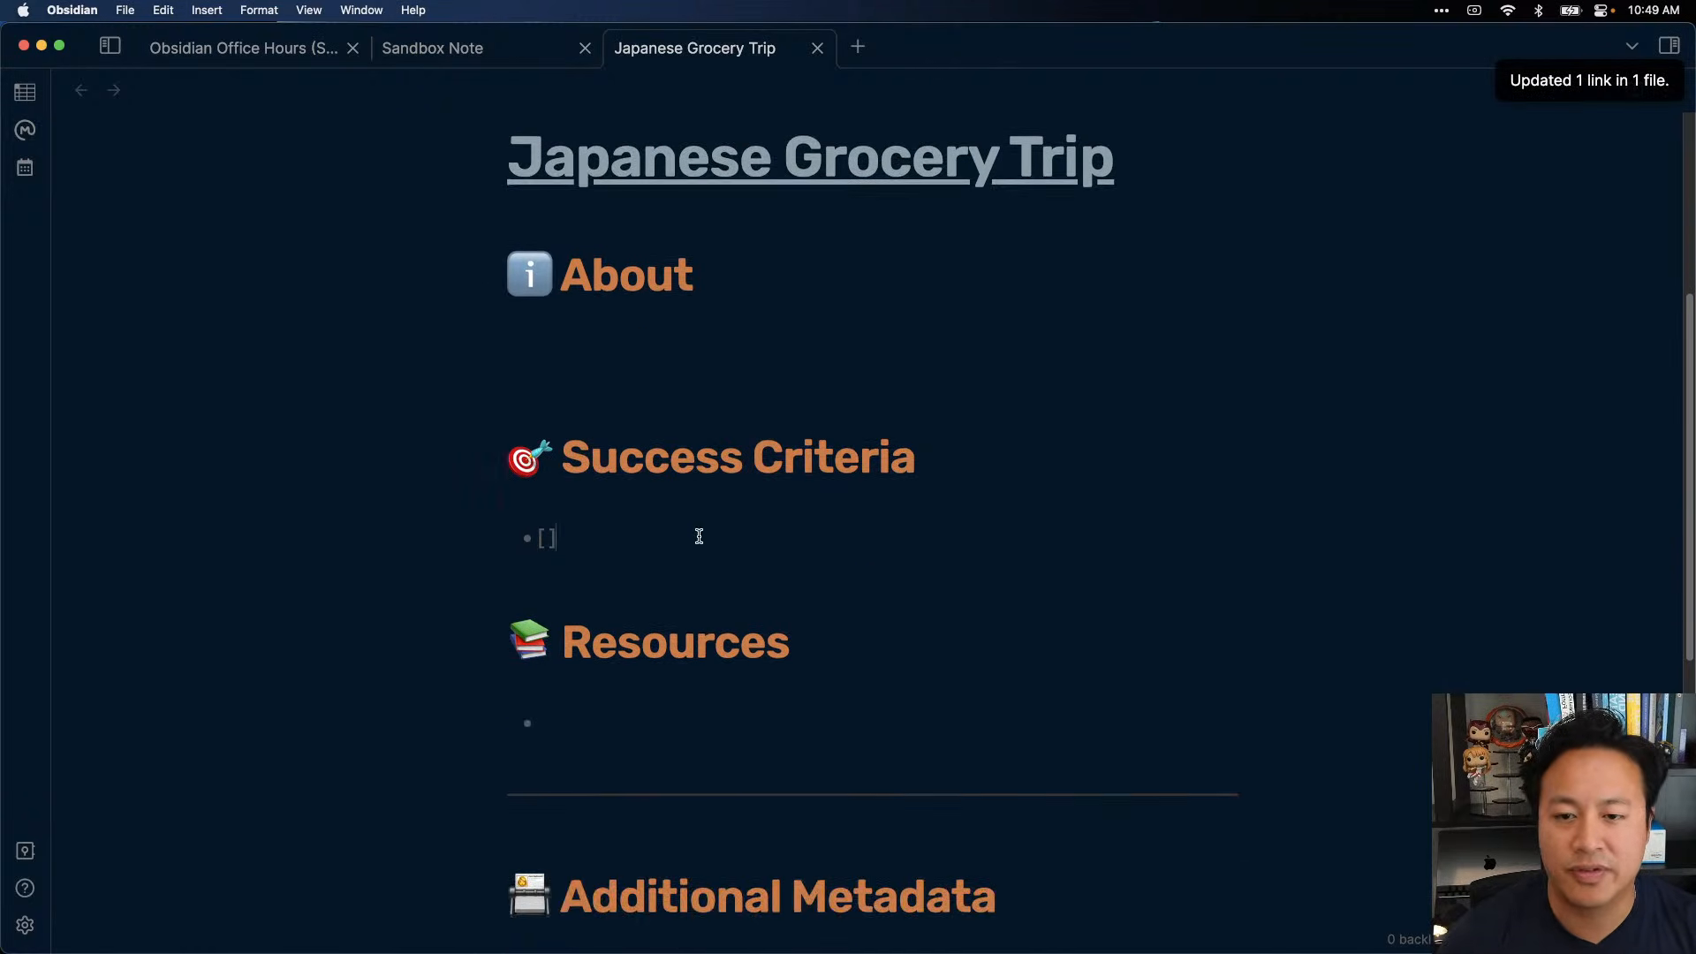
scroll(815, 554, down, 5)
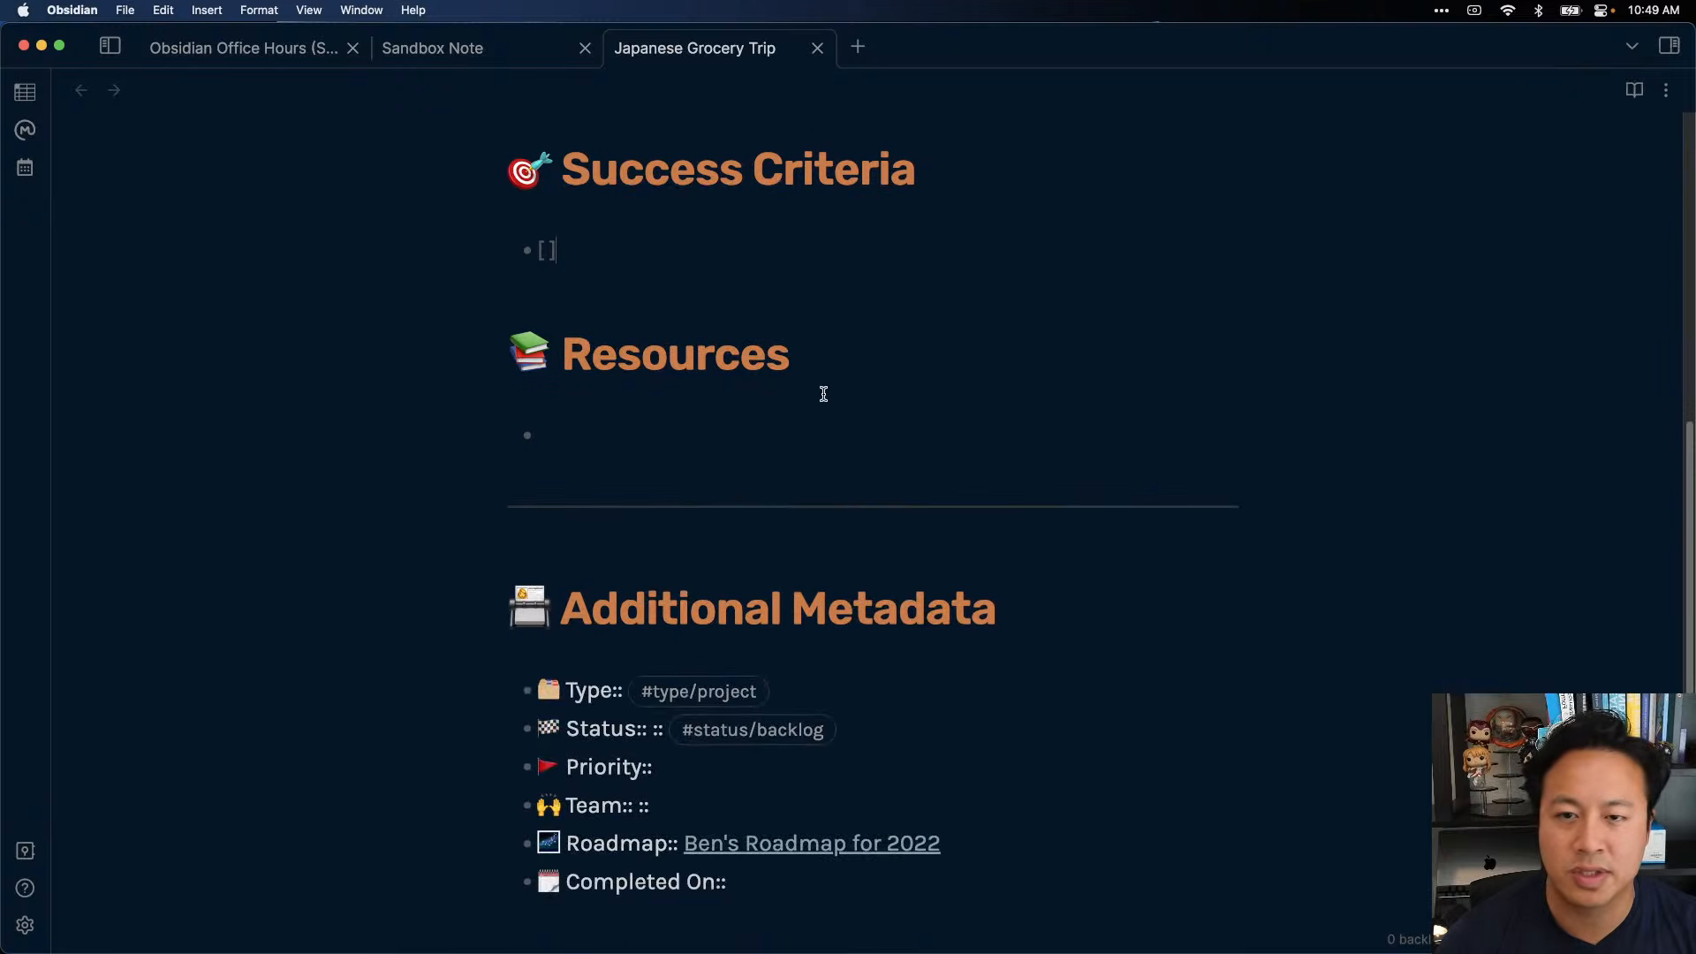
scroll(821, 390, up, 3)
scroll(821, 393, up, 1)
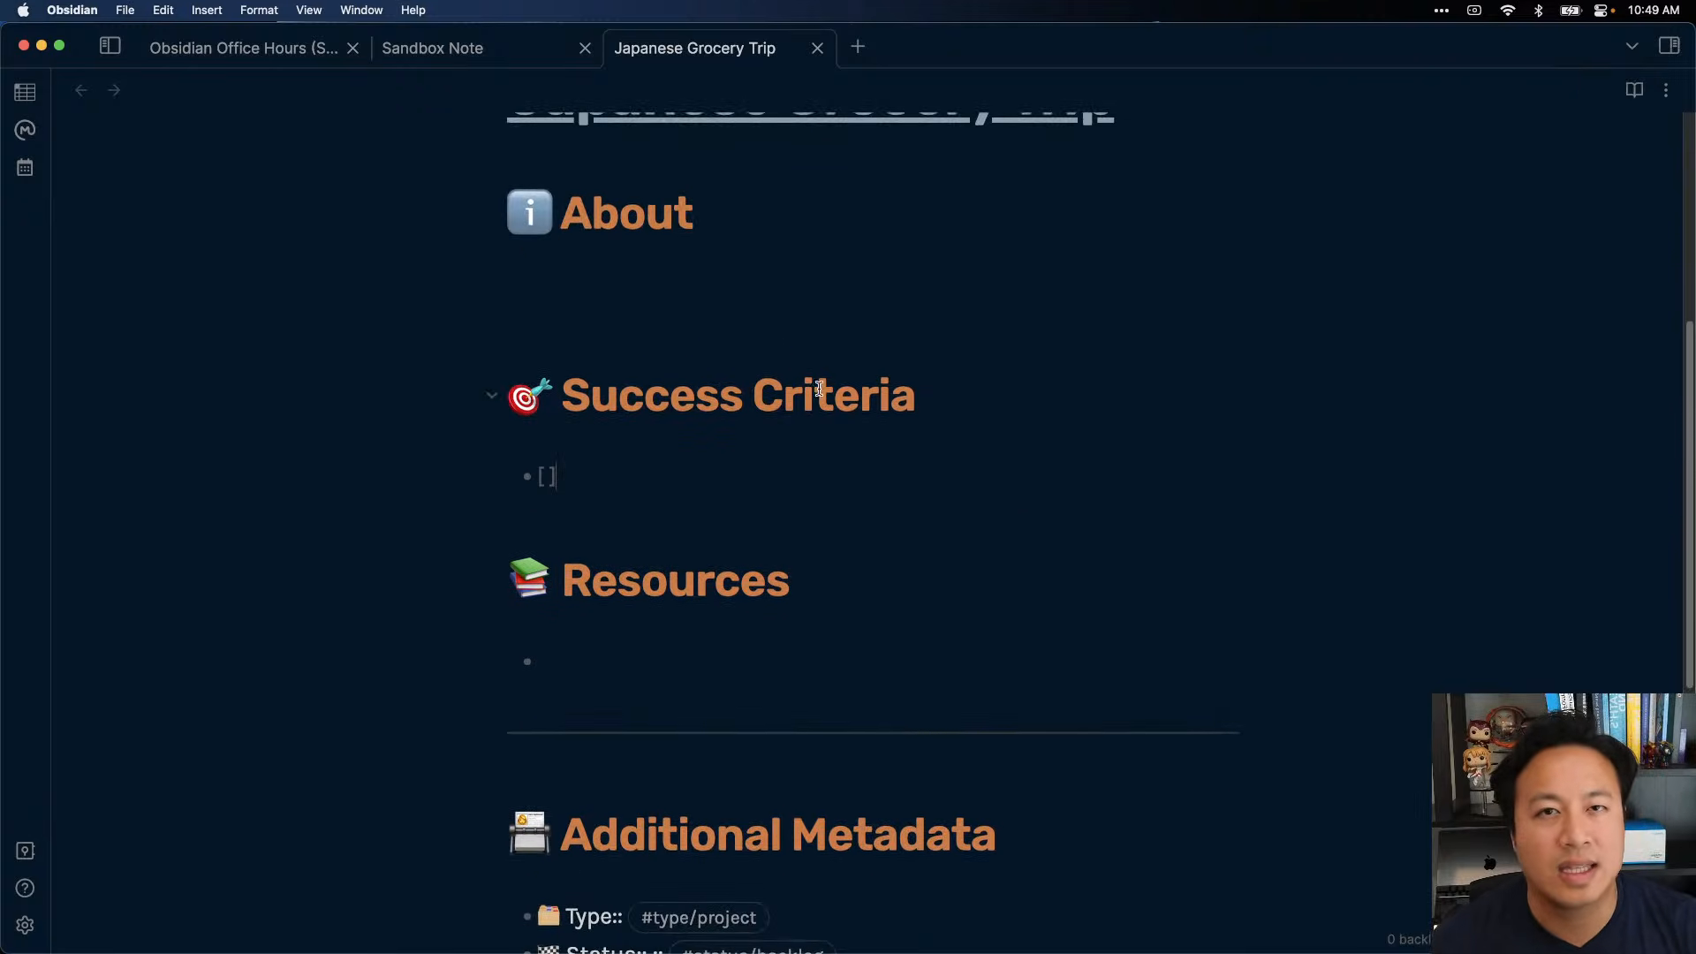
scroll(839, 477, down, 5)
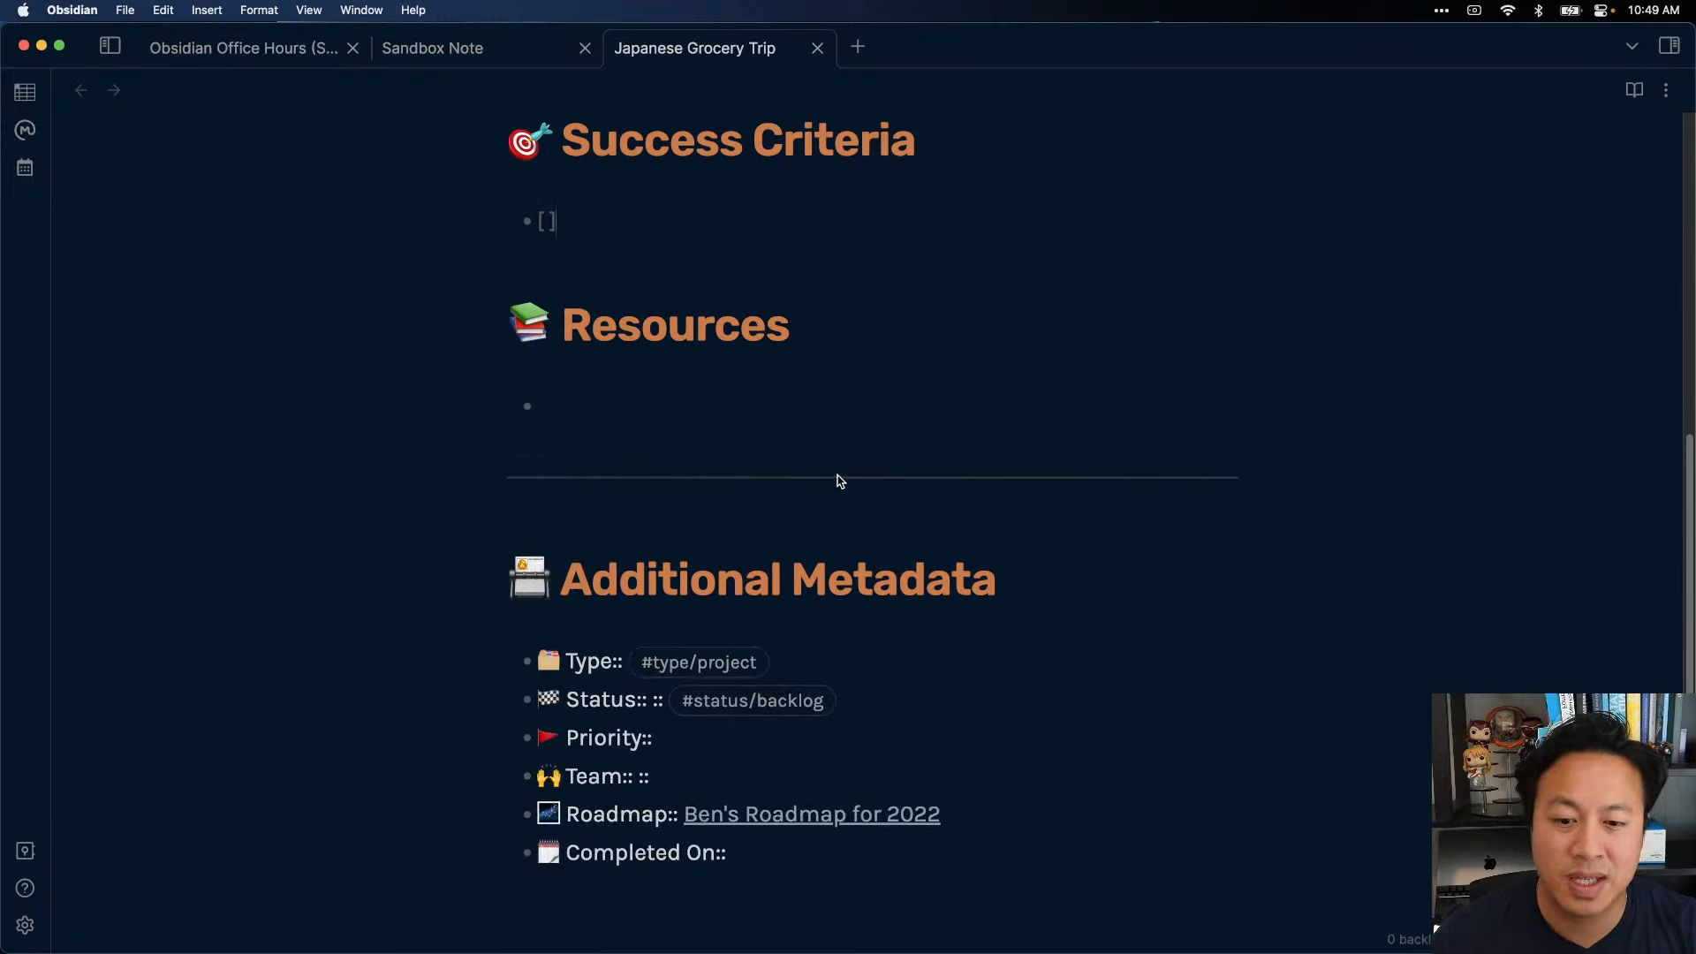
- List the notes tagged #type/project, briefly show the calendar and outline sidebar, and hide both sidebars
click(679, 546)
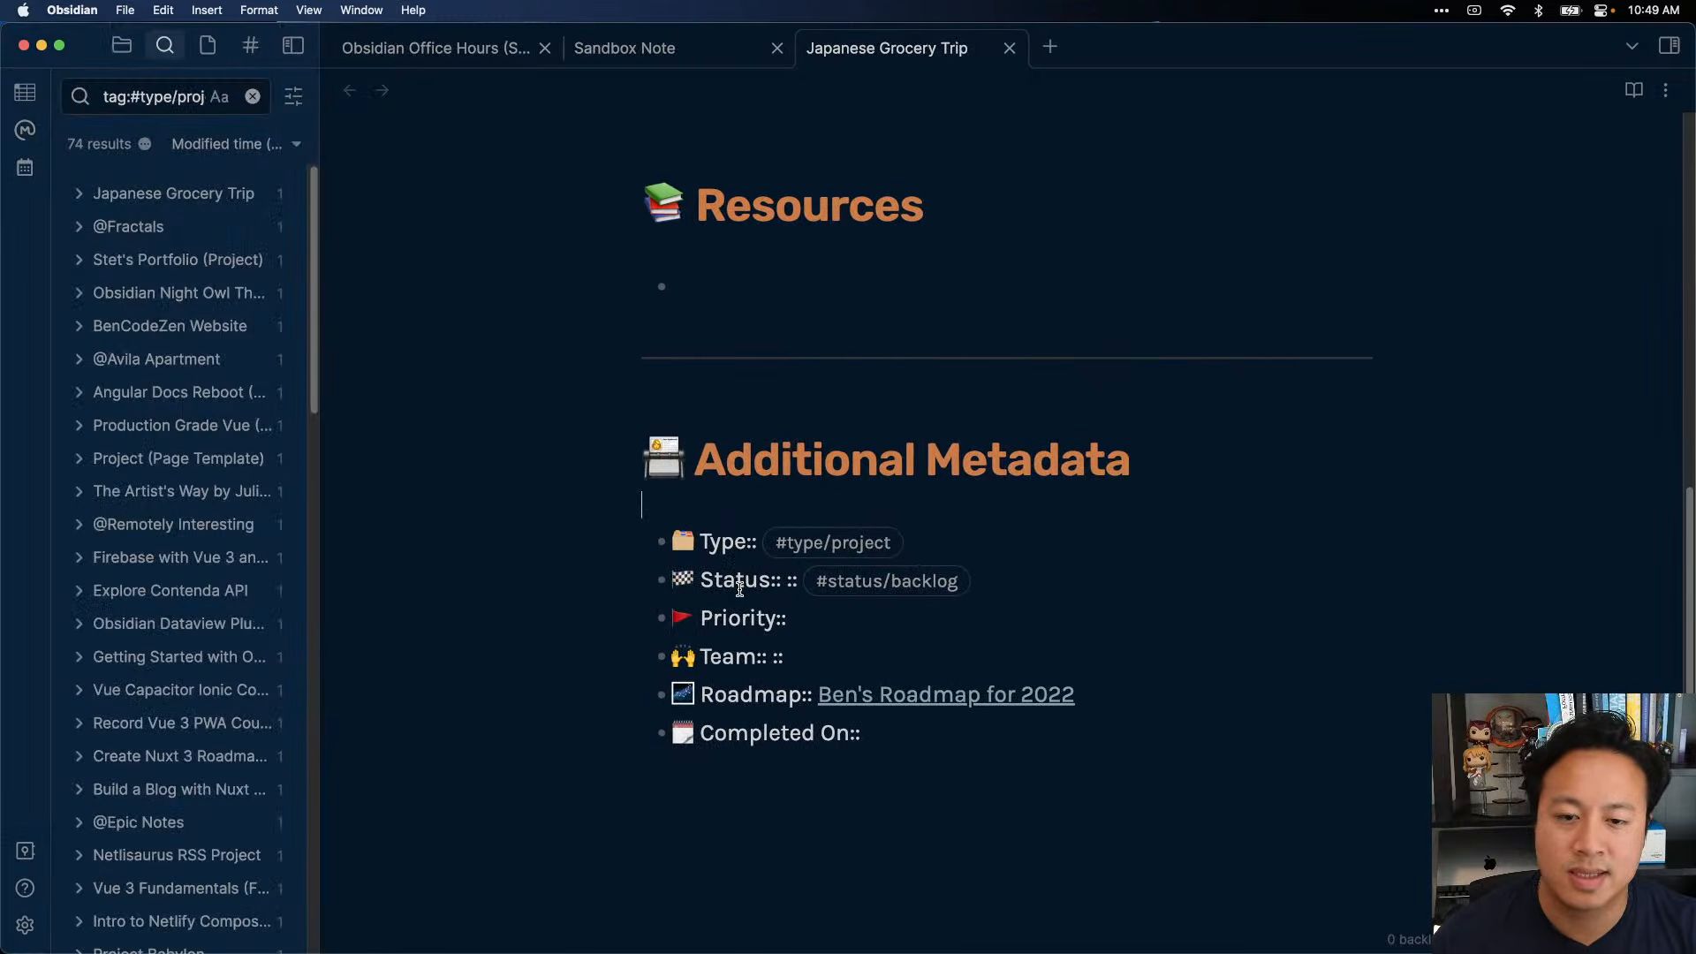
scroll(1119, 443, up, 15)
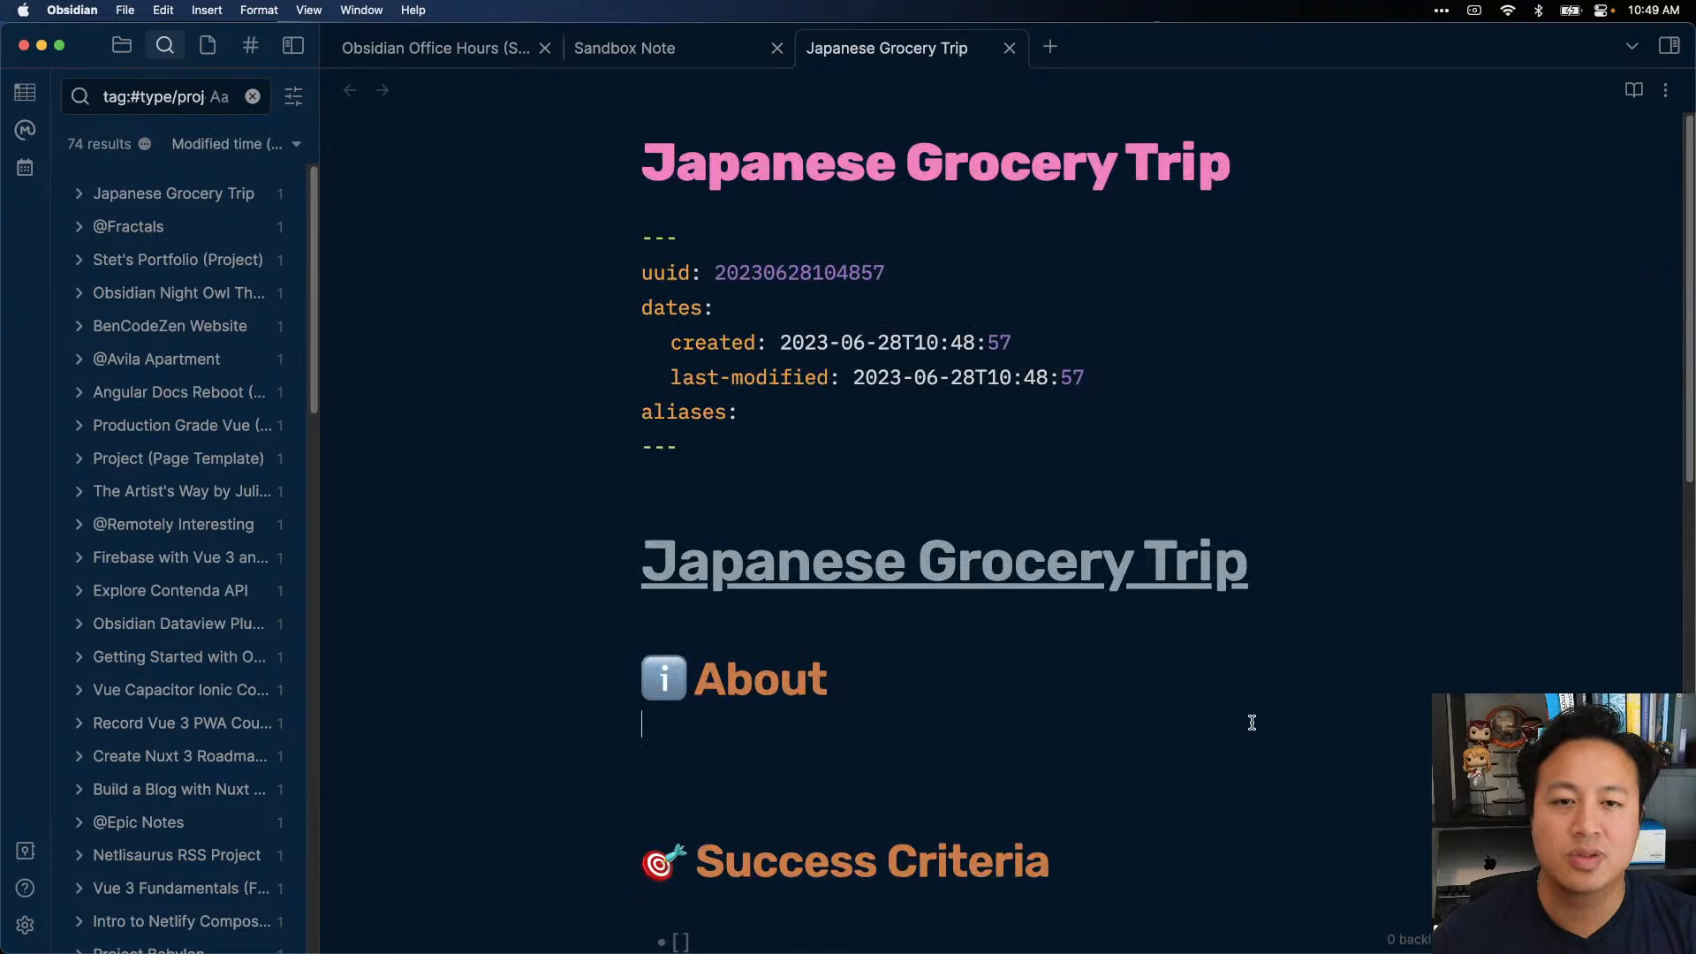
key(super+alt+b)
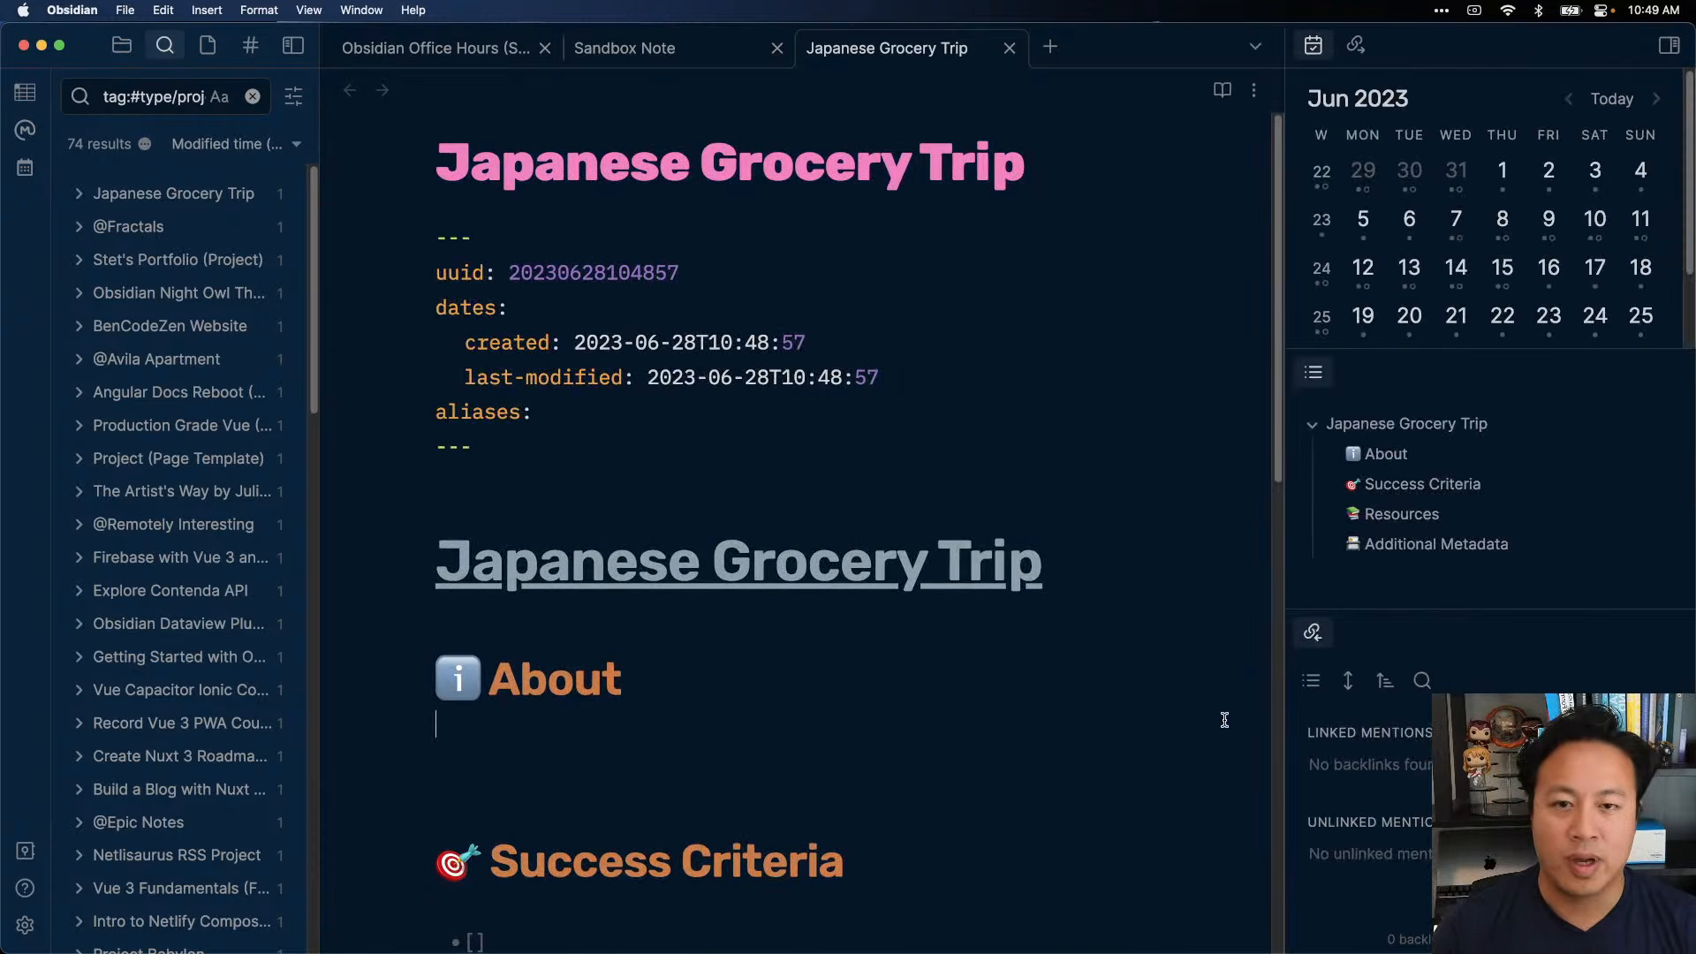
key(super+alt+b)
key(super+b)
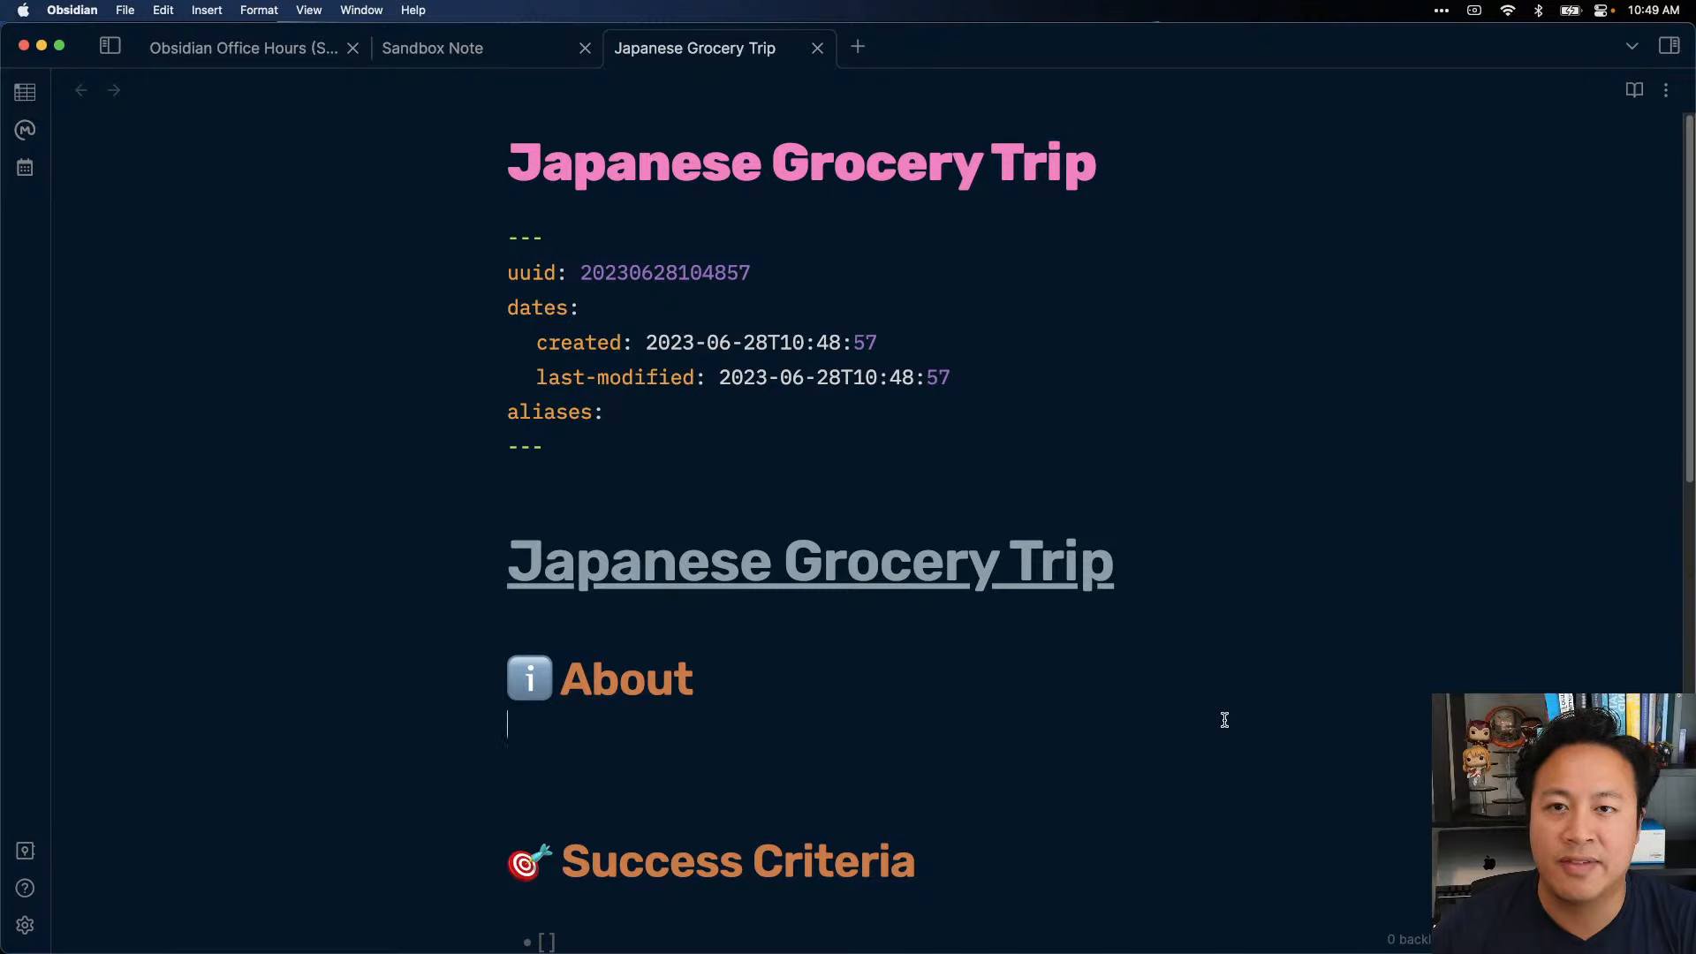
- Delete the Japanese Grocery Trip note
key(super+p)
text(delete)
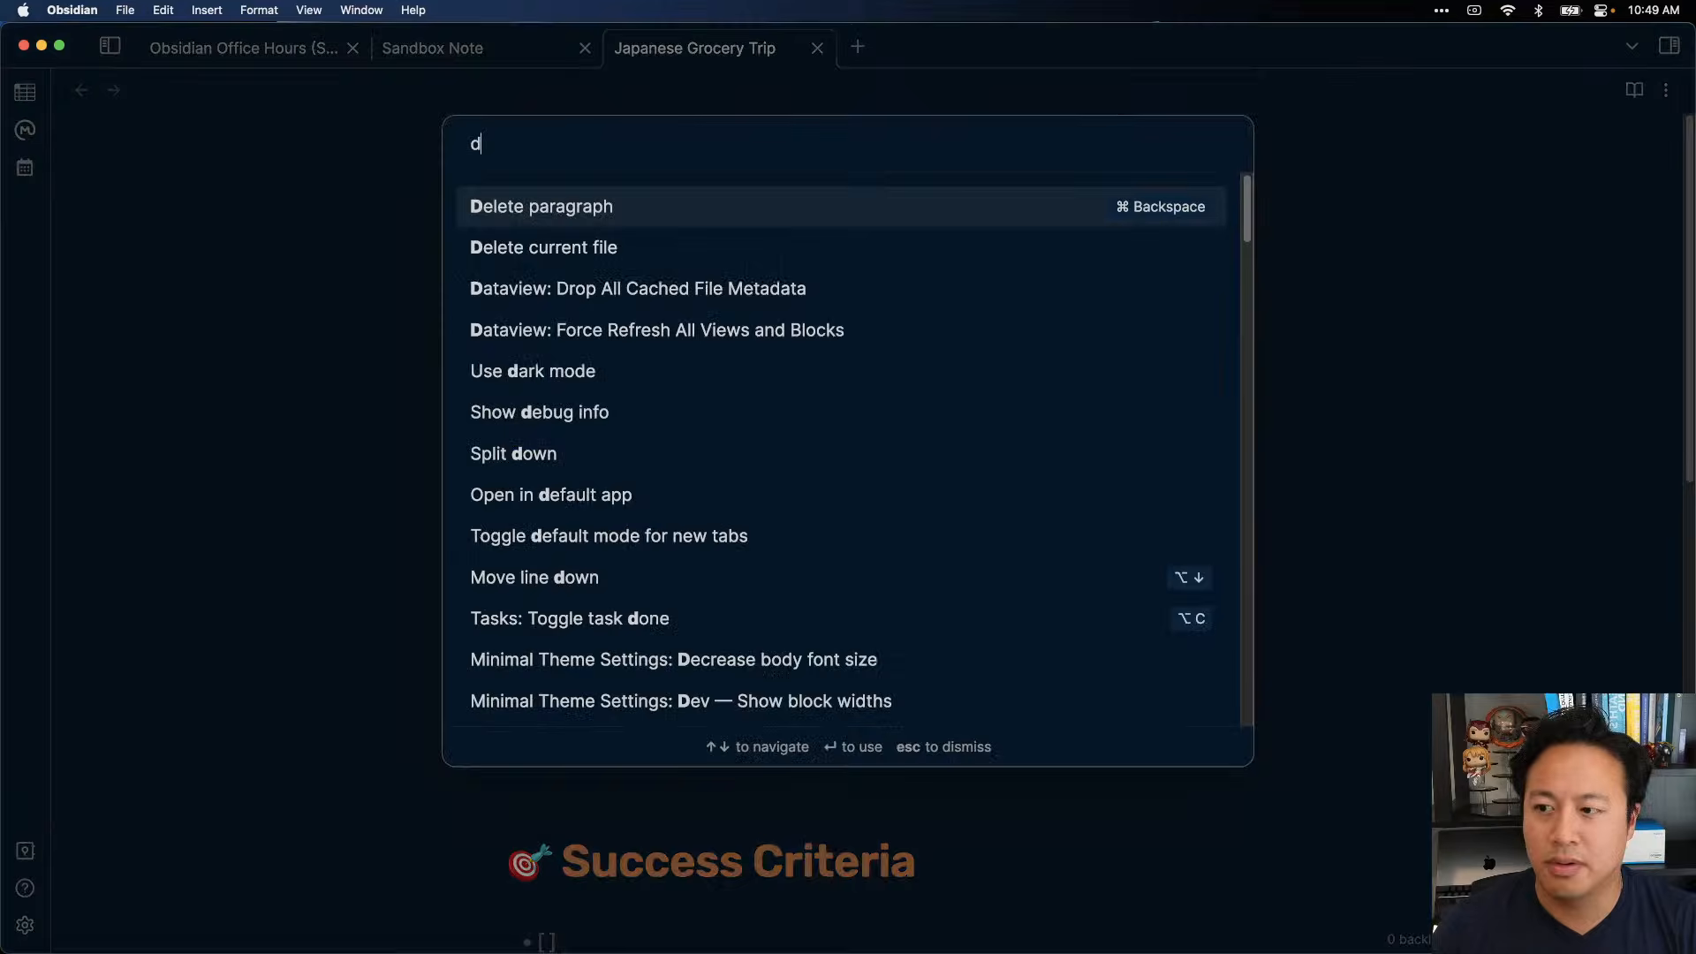
key(Down)
key(Return)
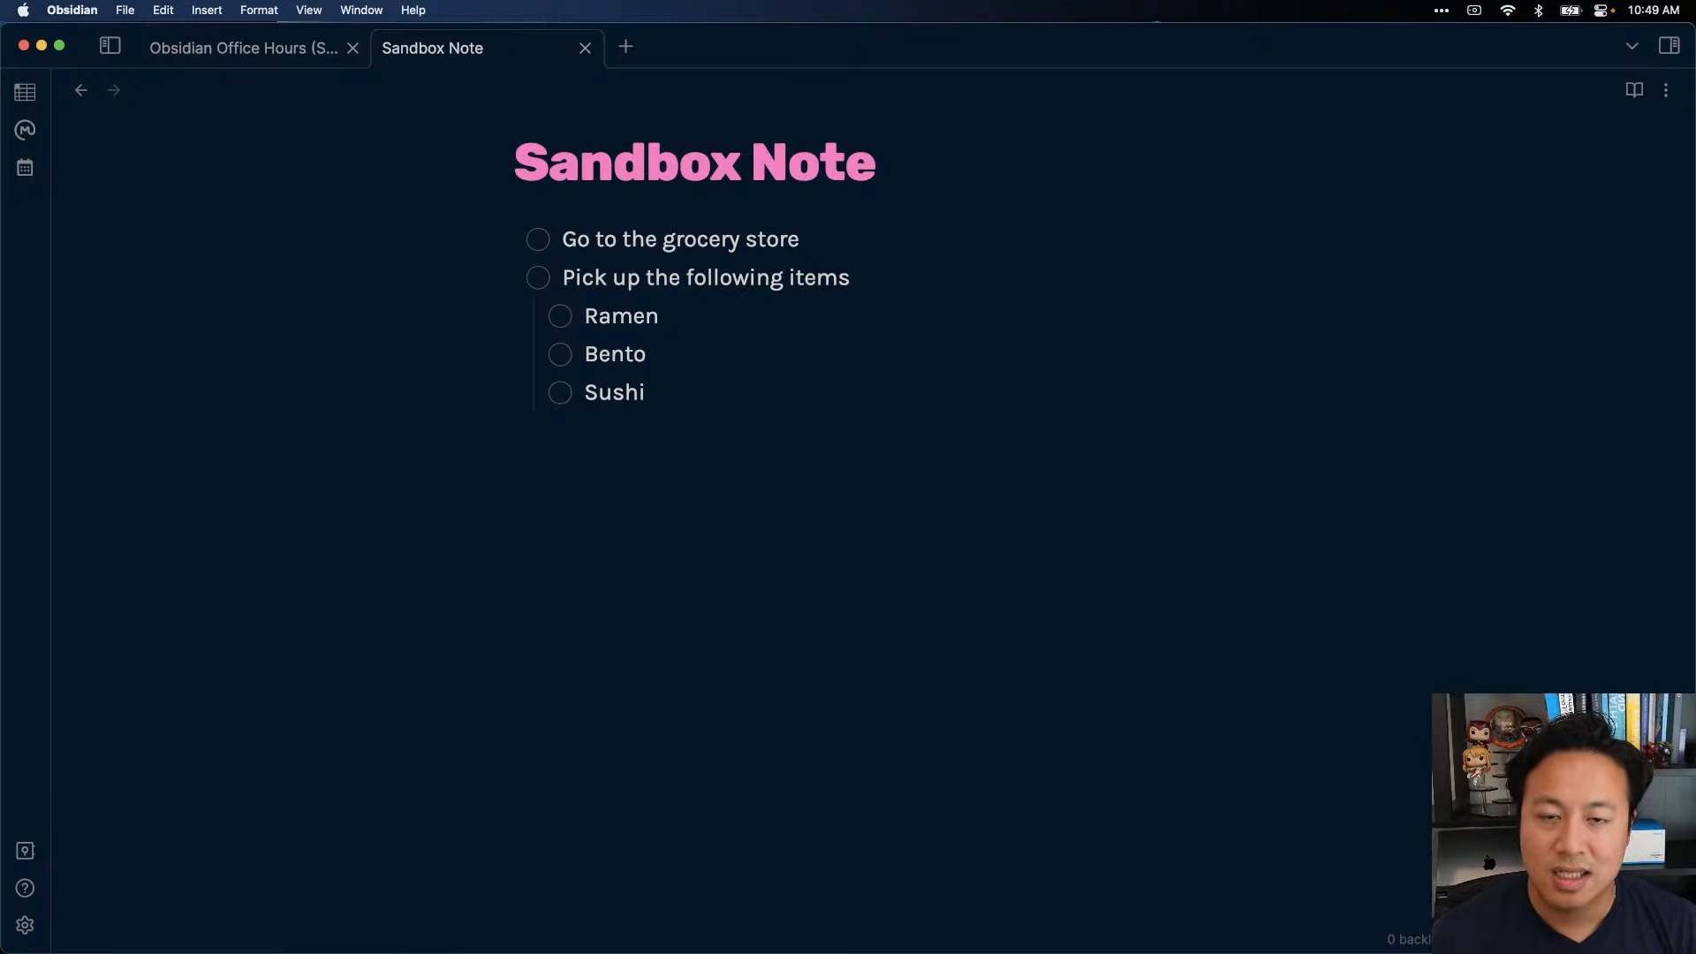
- Search the community plugin catalogue for "project" and open the details of the Projects plugin
key(super+comma)
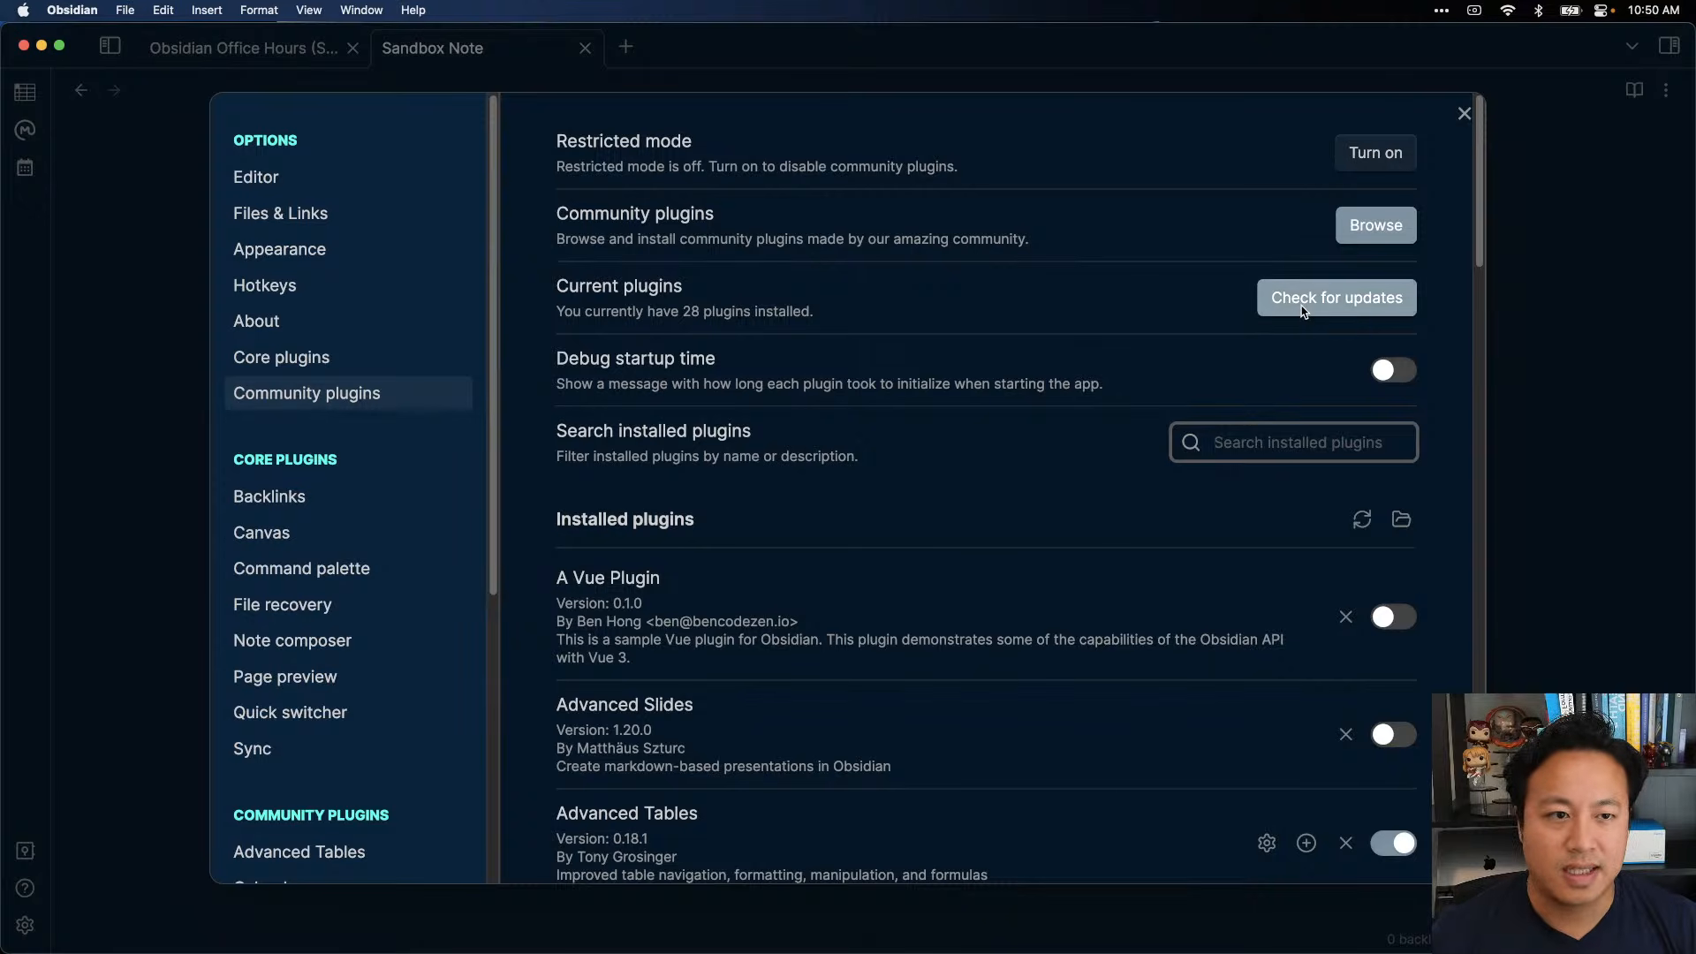
click(1374, 221)
text(pr)
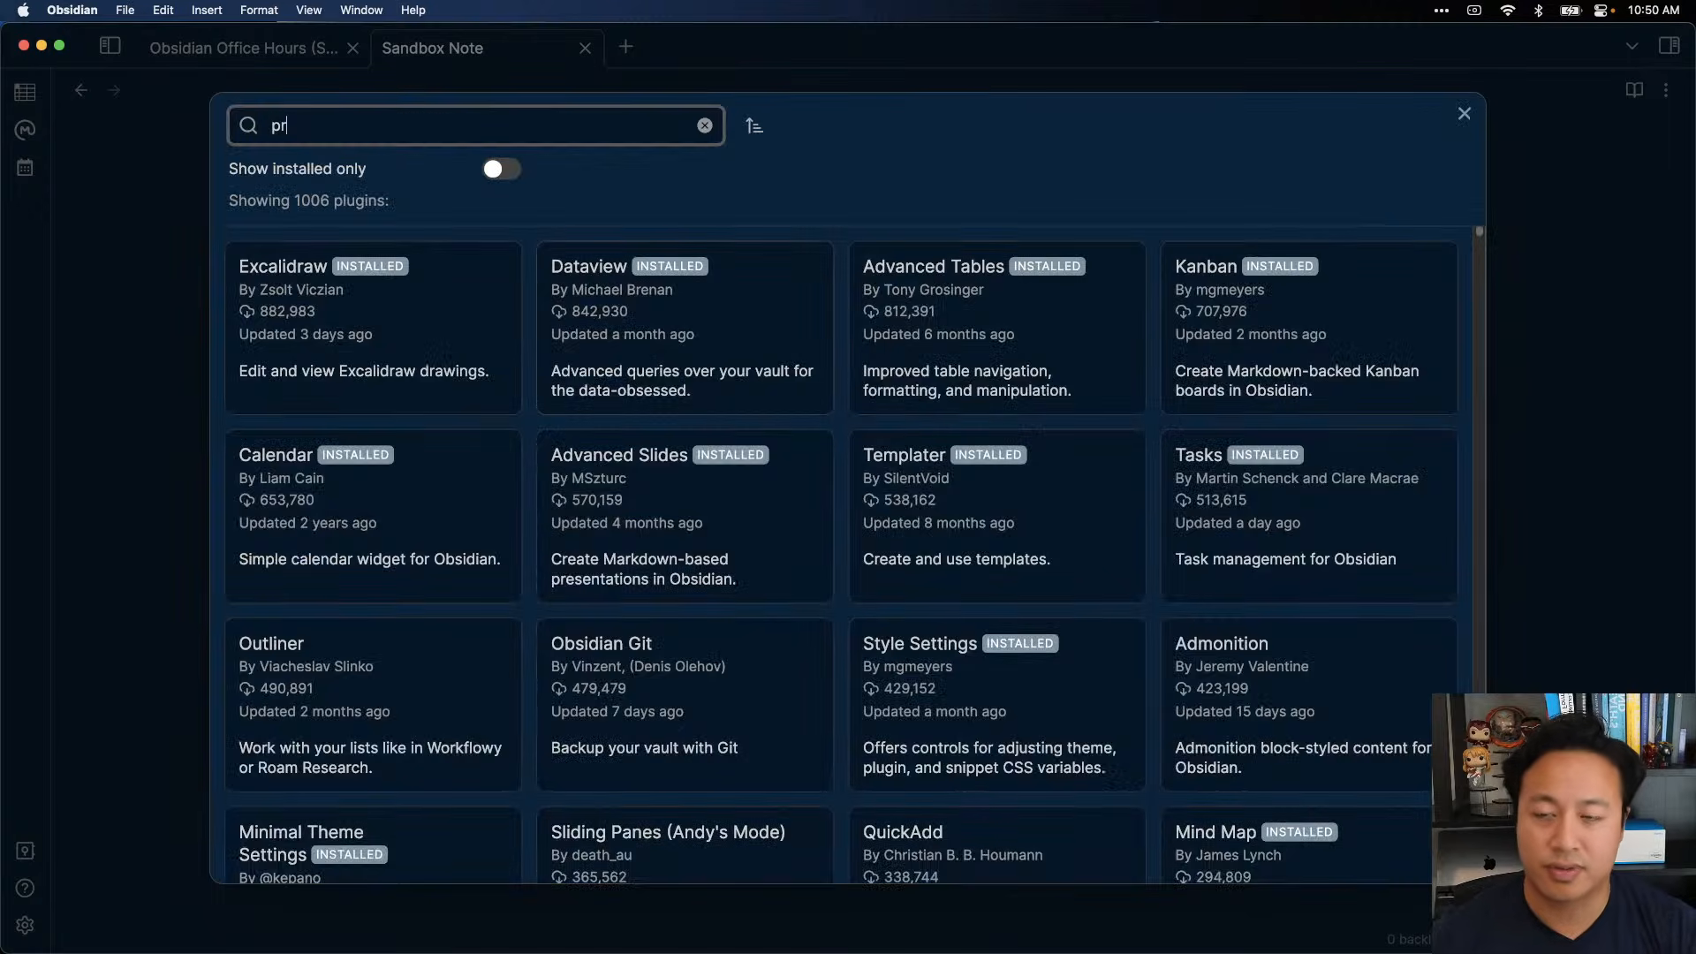
text(oject)
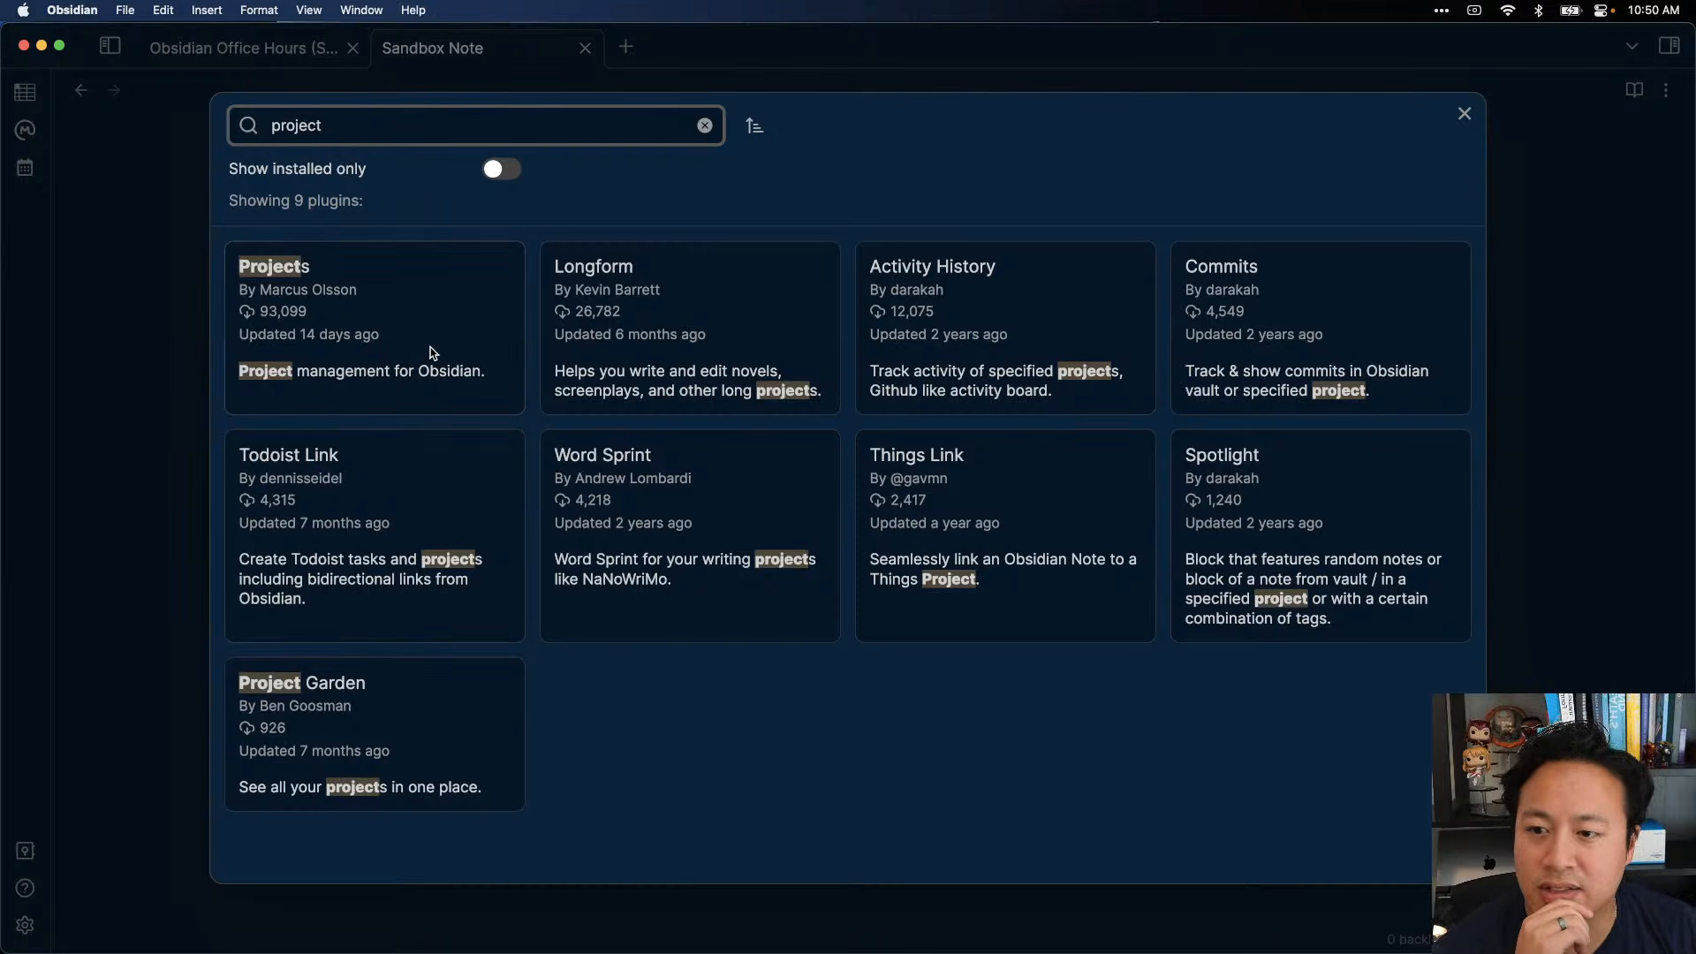
click(365, 274)
click(365, 275)
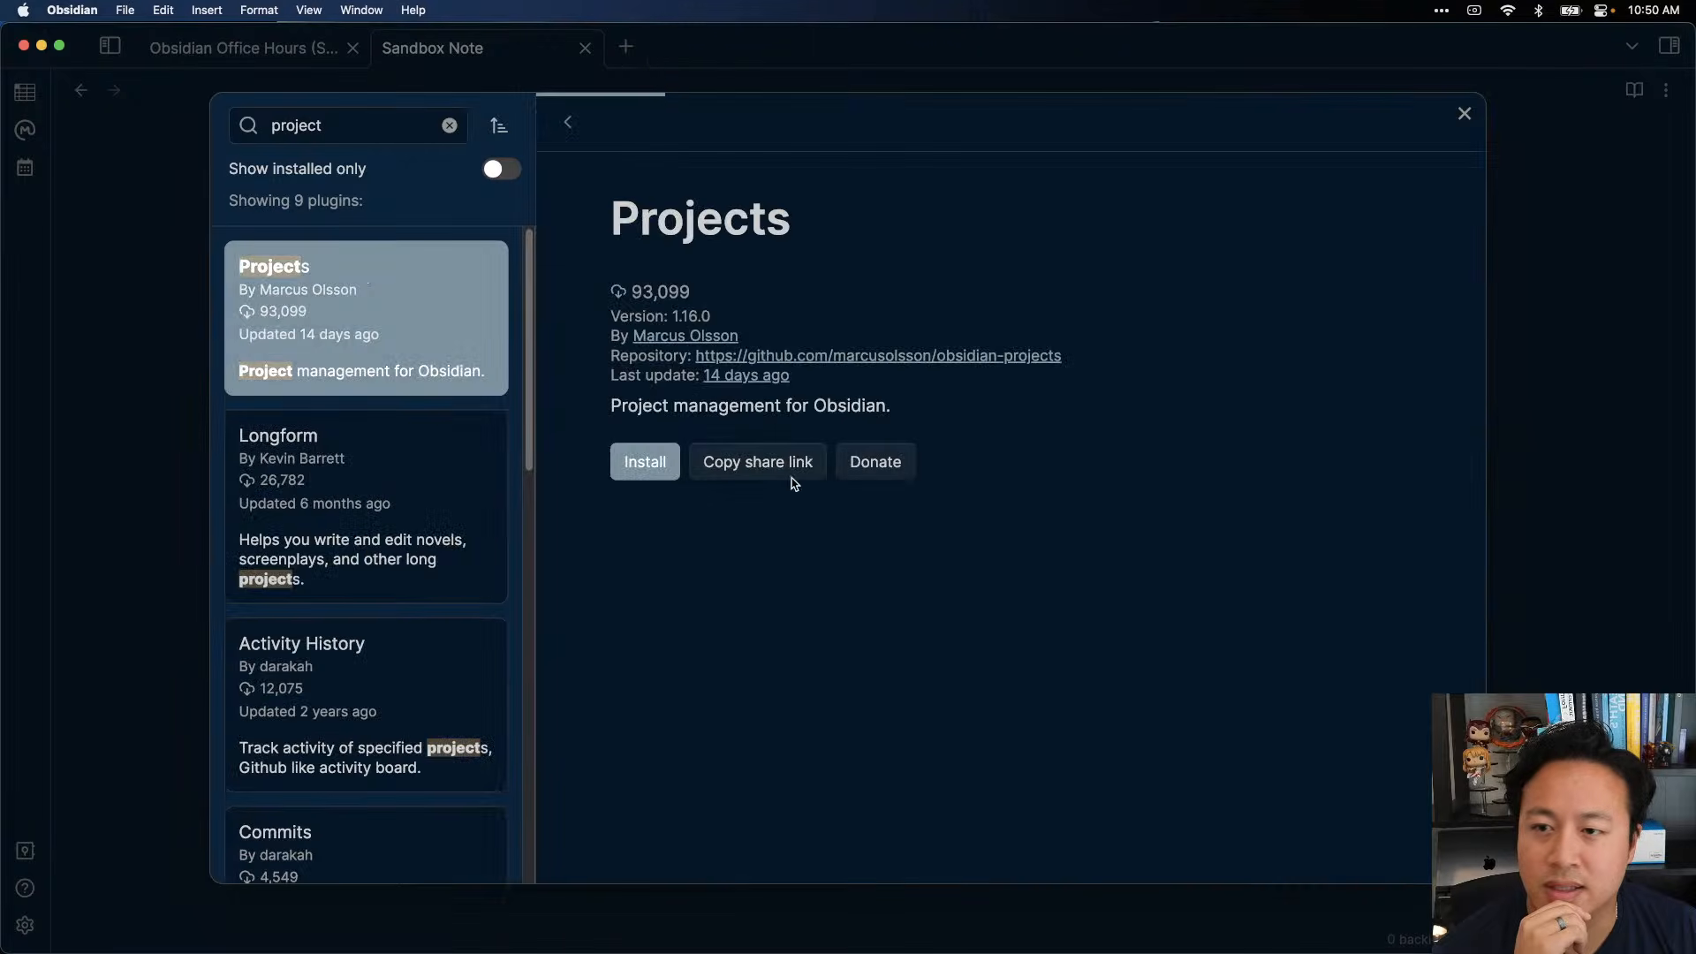
- Open the Projects plugin's GitHub repository in Arc, enlarge the window, and look through the page toward the README
click(877, 356)
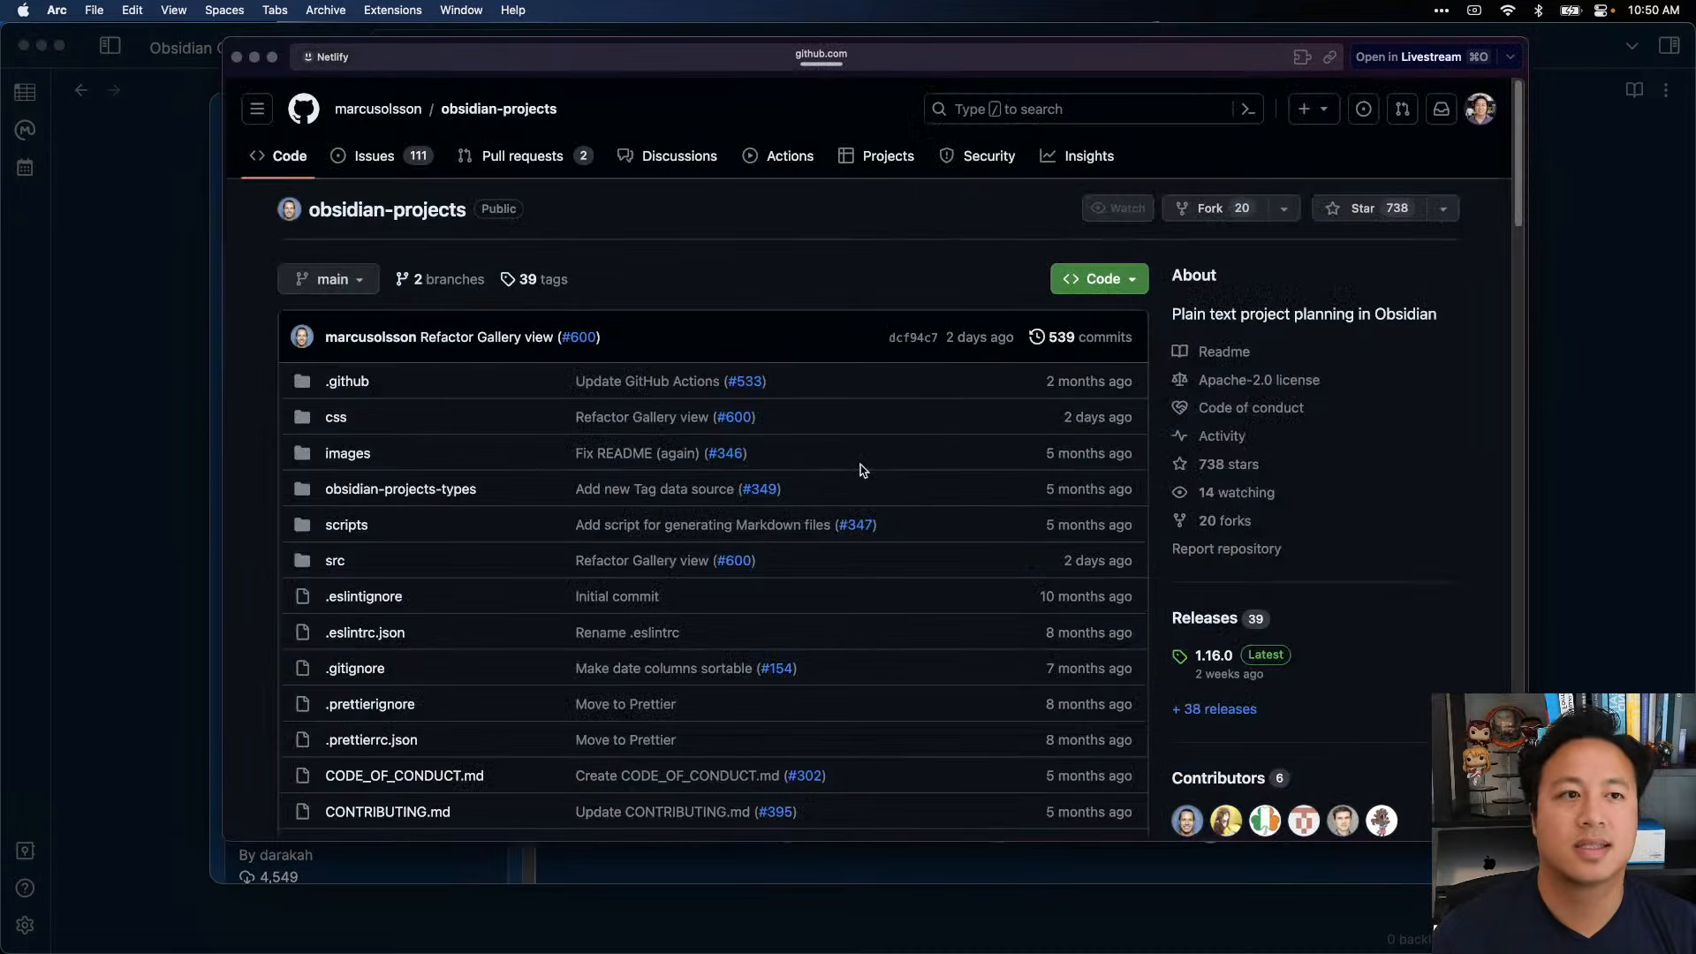
key(ctrl+alt+Return)
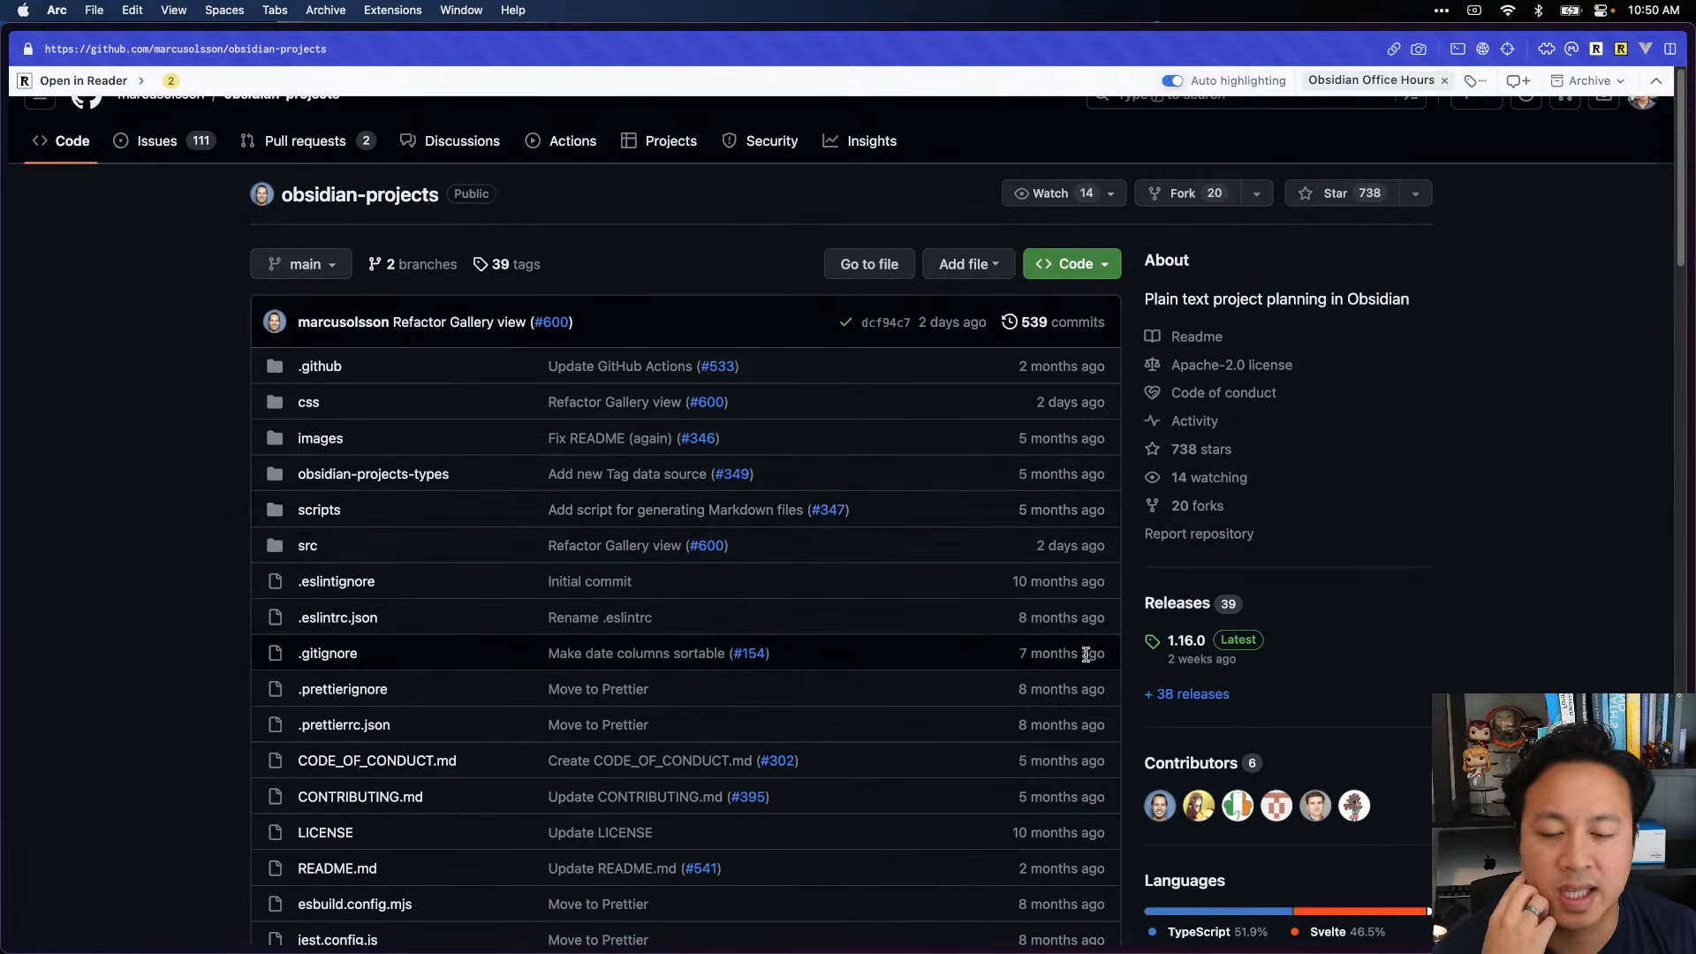
scroll(1086, 655, down, 7)
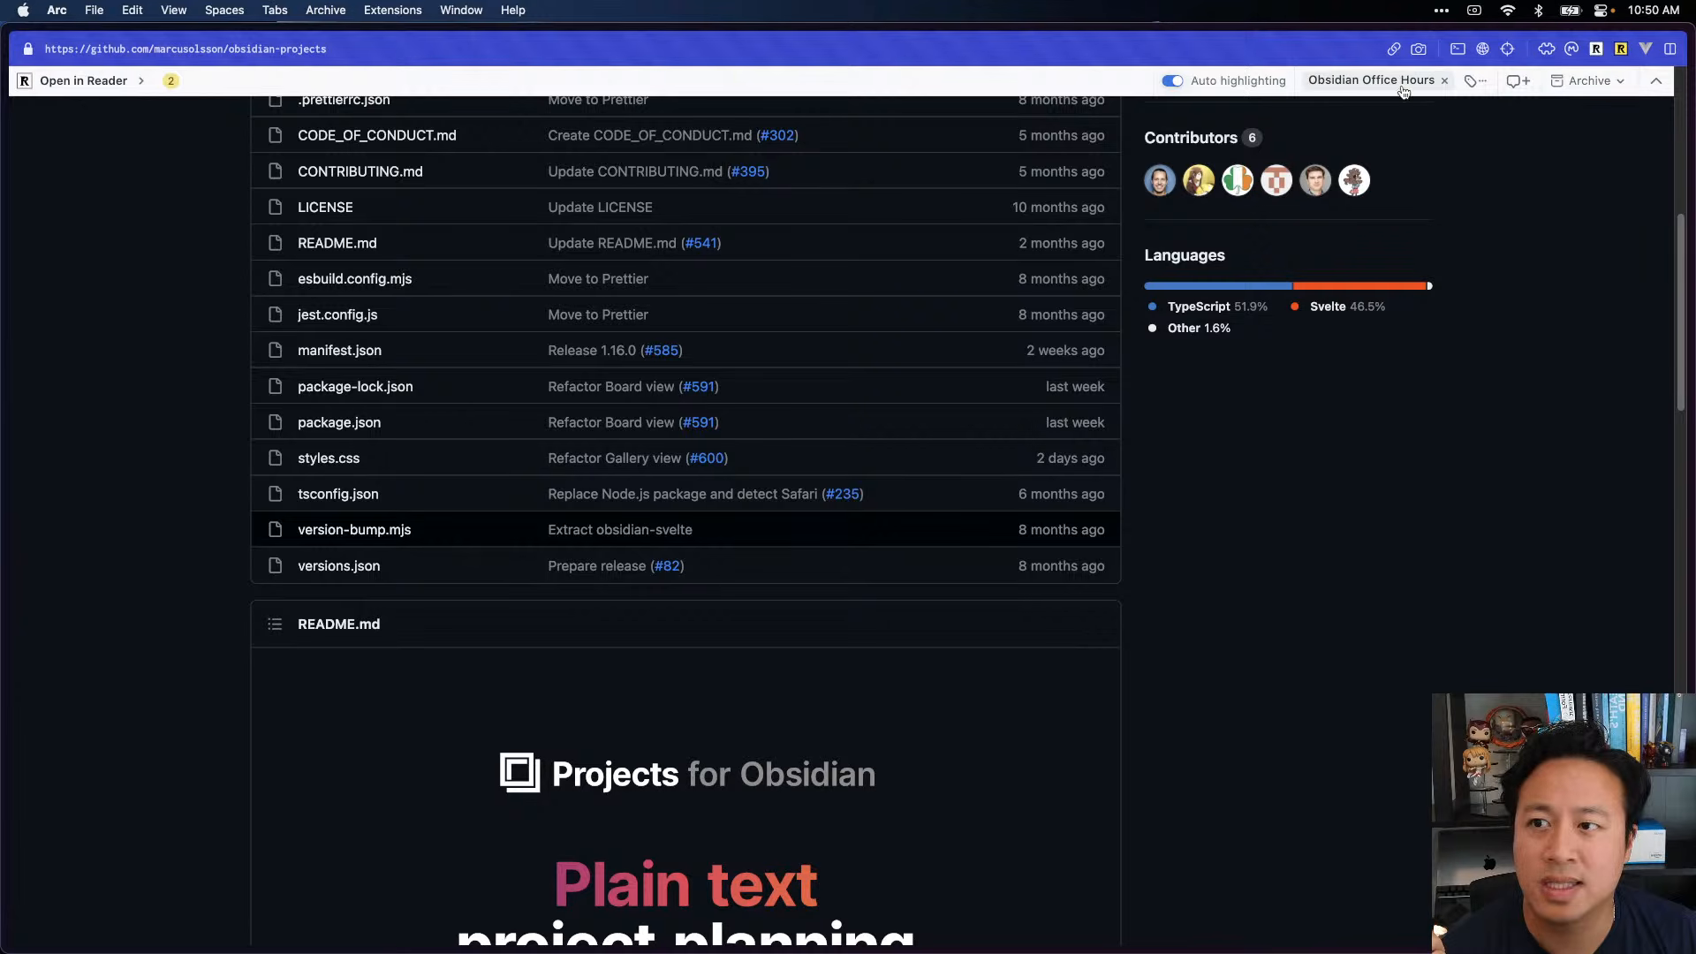
- Remove the Readwise extension from the Arc browser
right_click(1597, 50)
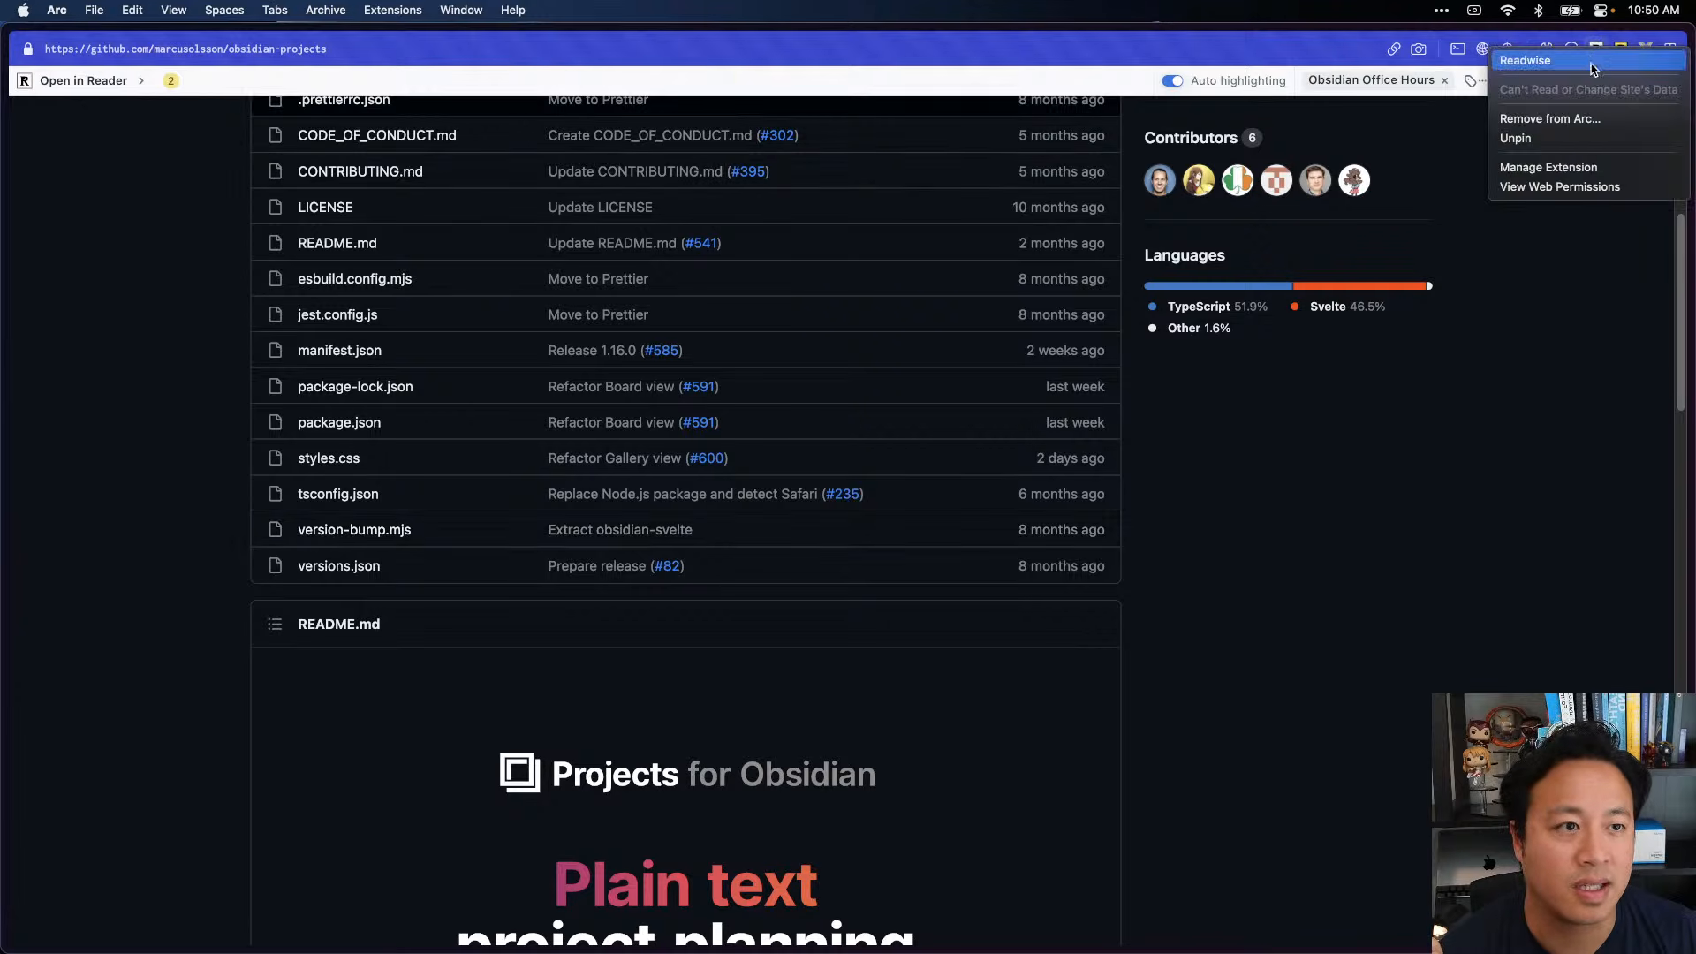
click(1590, 119)
click(956, 543)
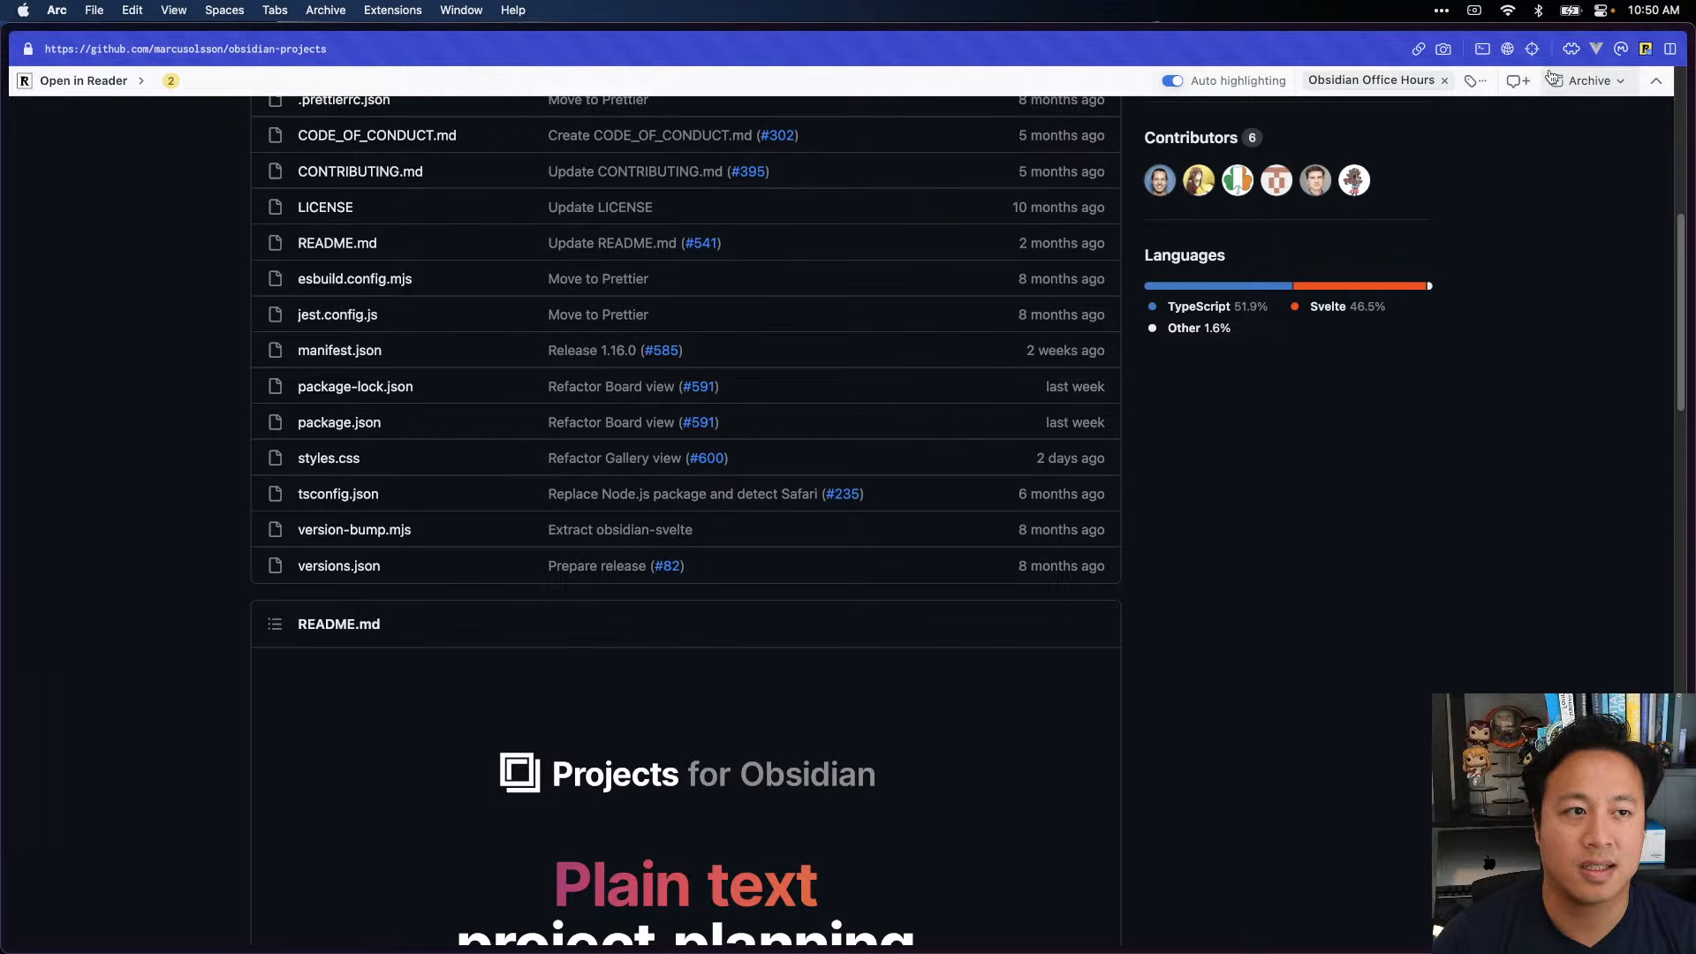
- Uninstall the Readwise Highlighter extension from Arc and confirm its removal
right_click(1645, 48)
click(1615, 130)
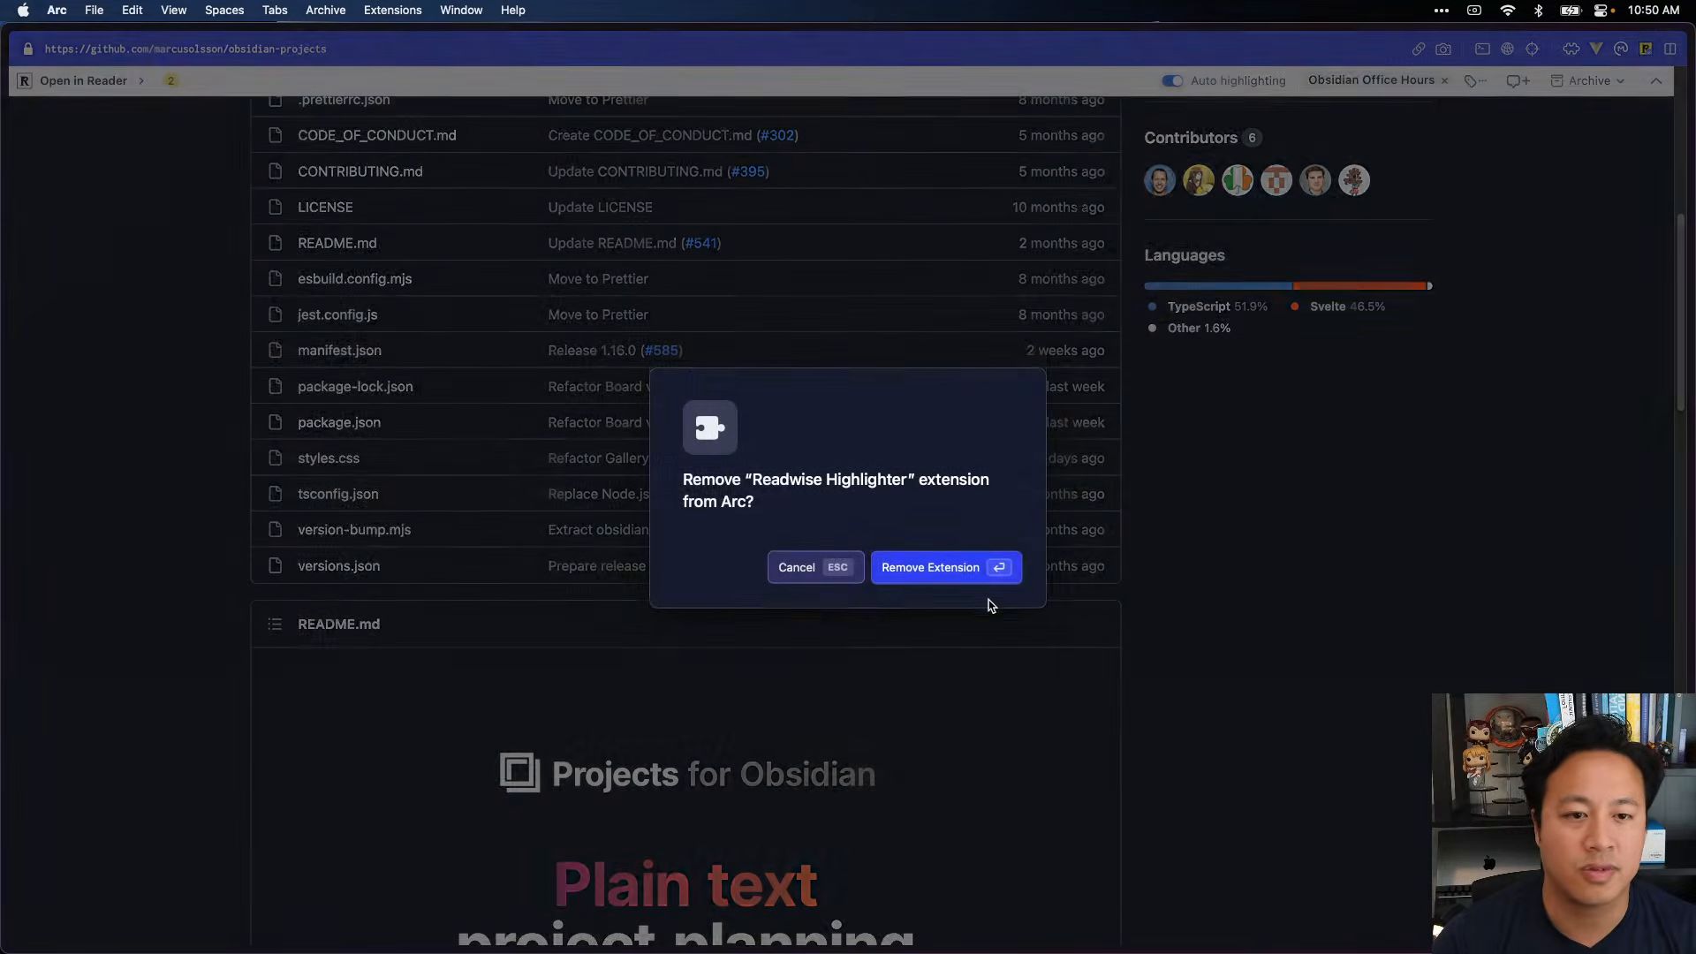
click(977, 564)
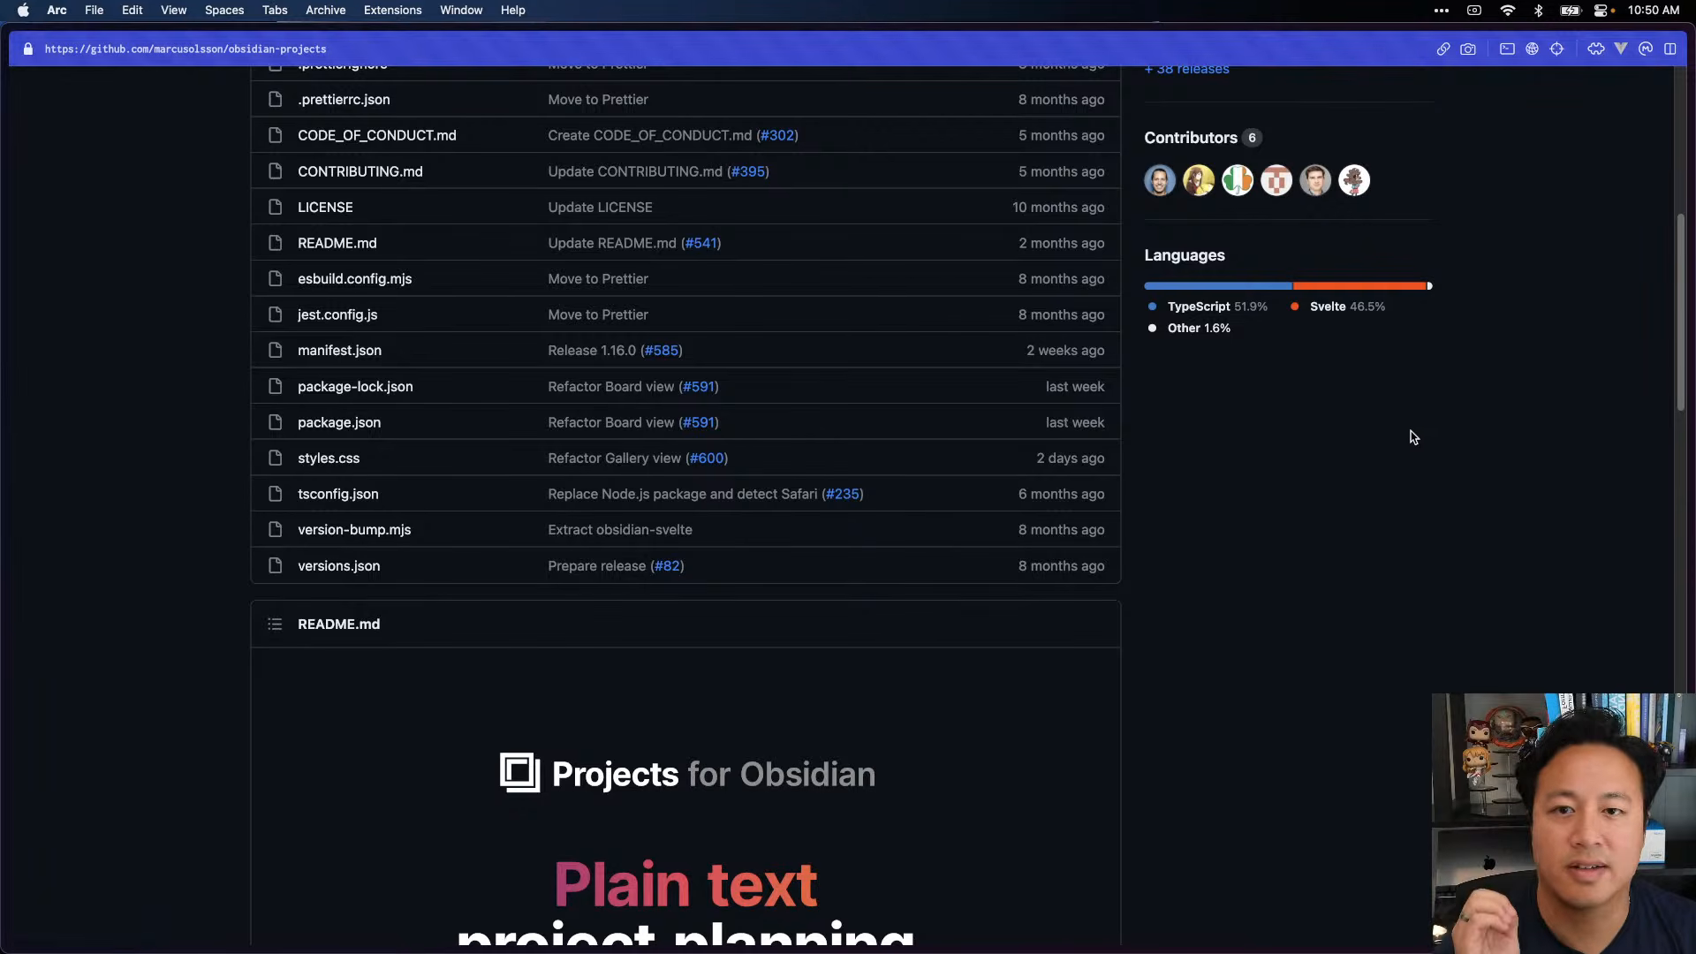
- Read the plugin description and feature list in the repository's README
scroll(1211, 409, up, 2)
scroll(1052, 493, up, 1)
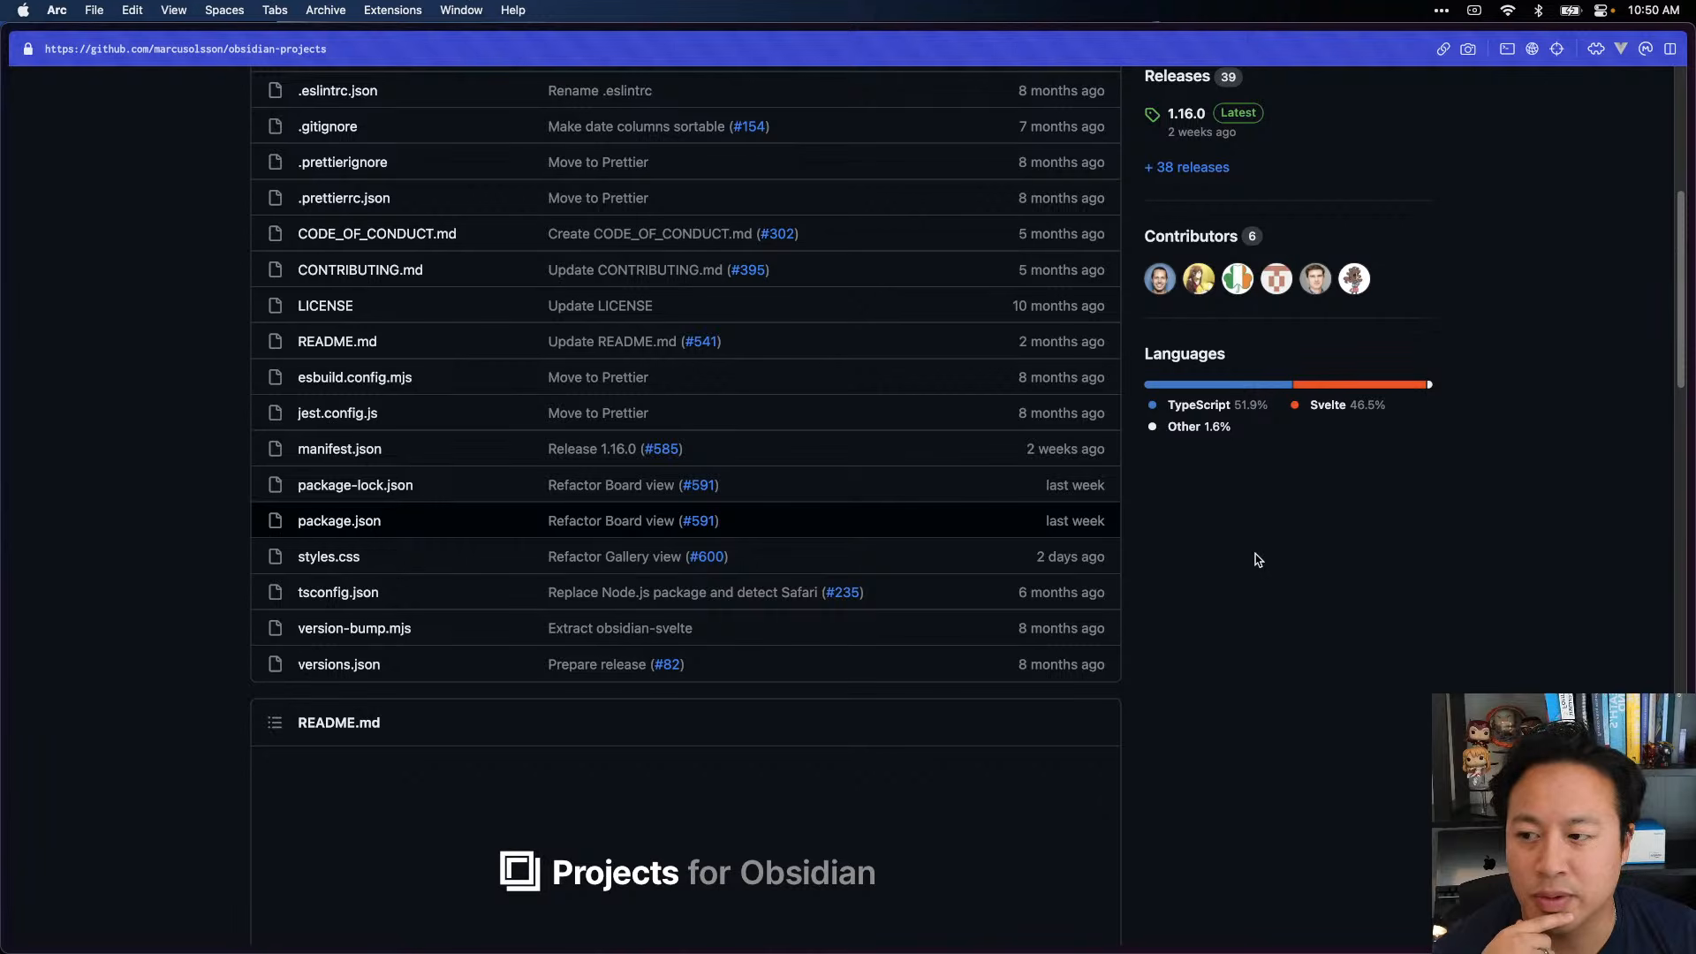
scroll(1263, 530, down, 15)
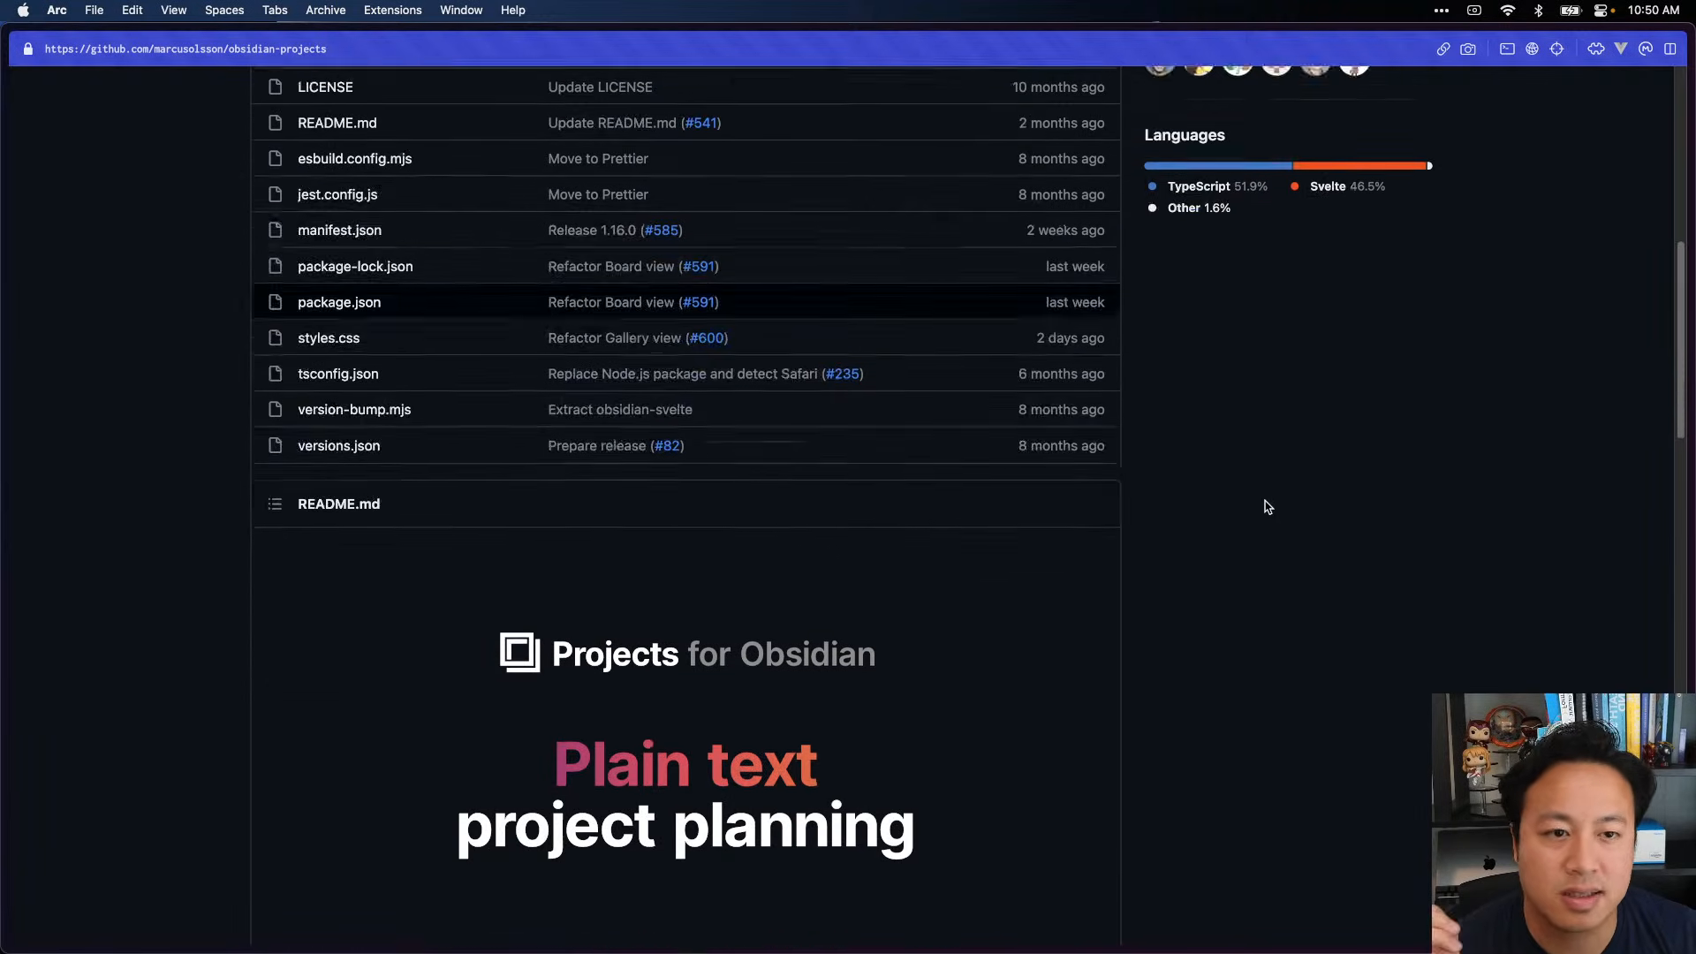
scroll(469, 555, down, 4)
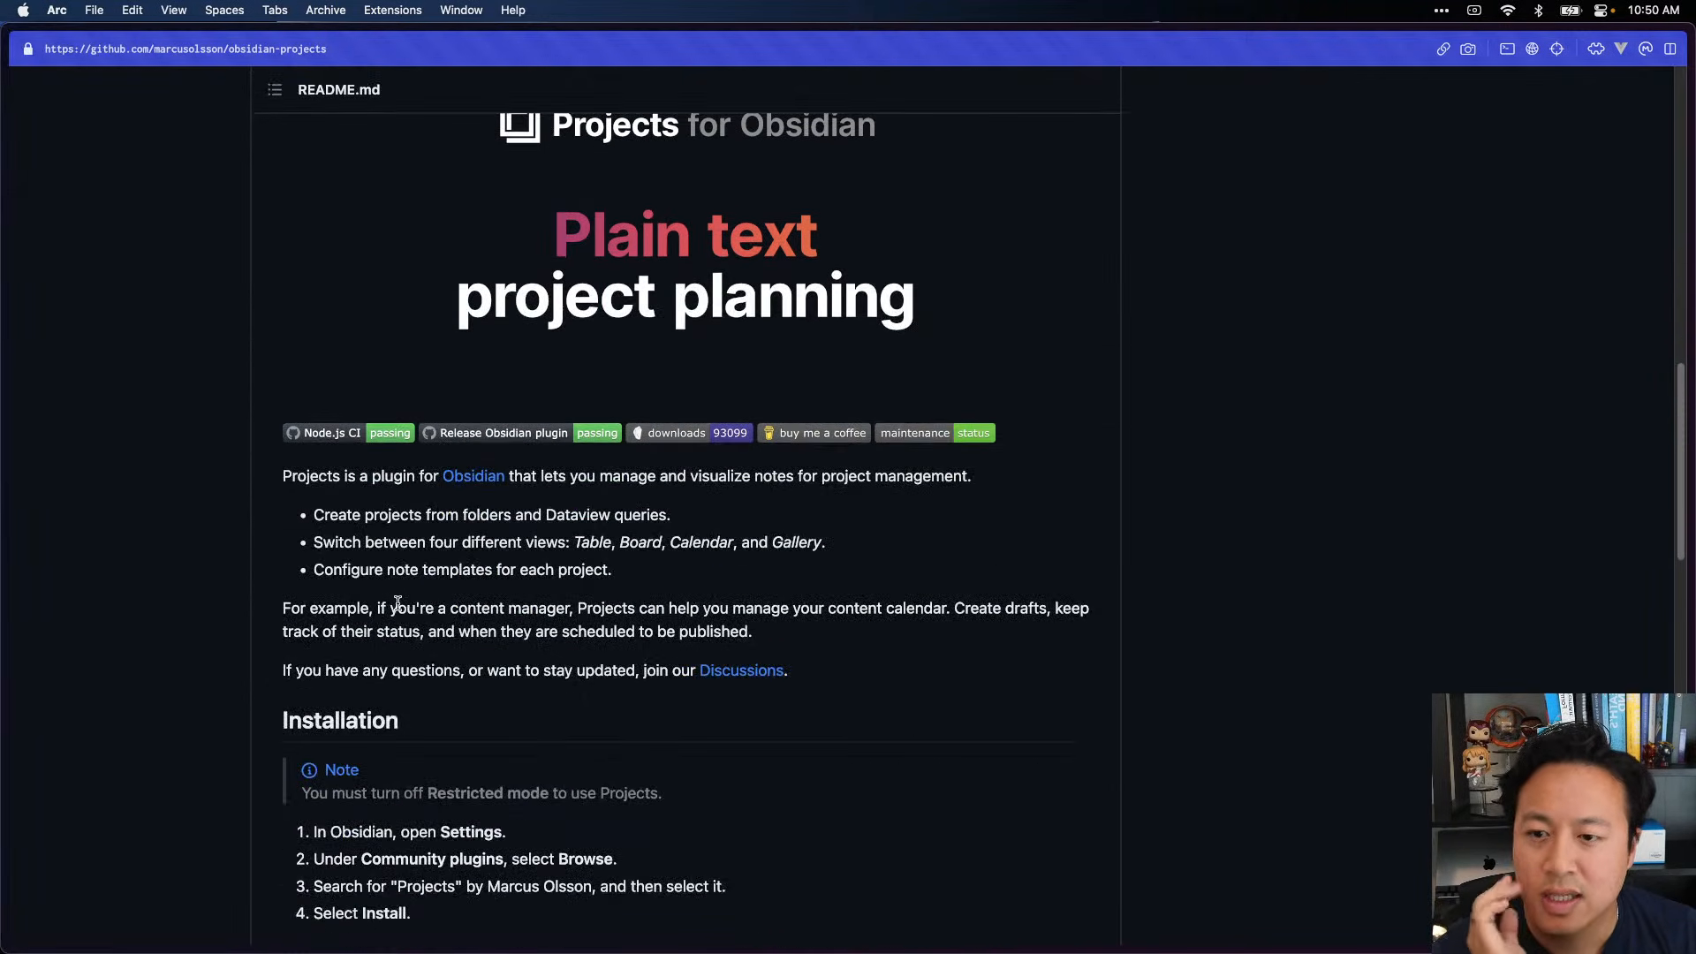
drag(364, 478, 503, 478)
click(731, 487)
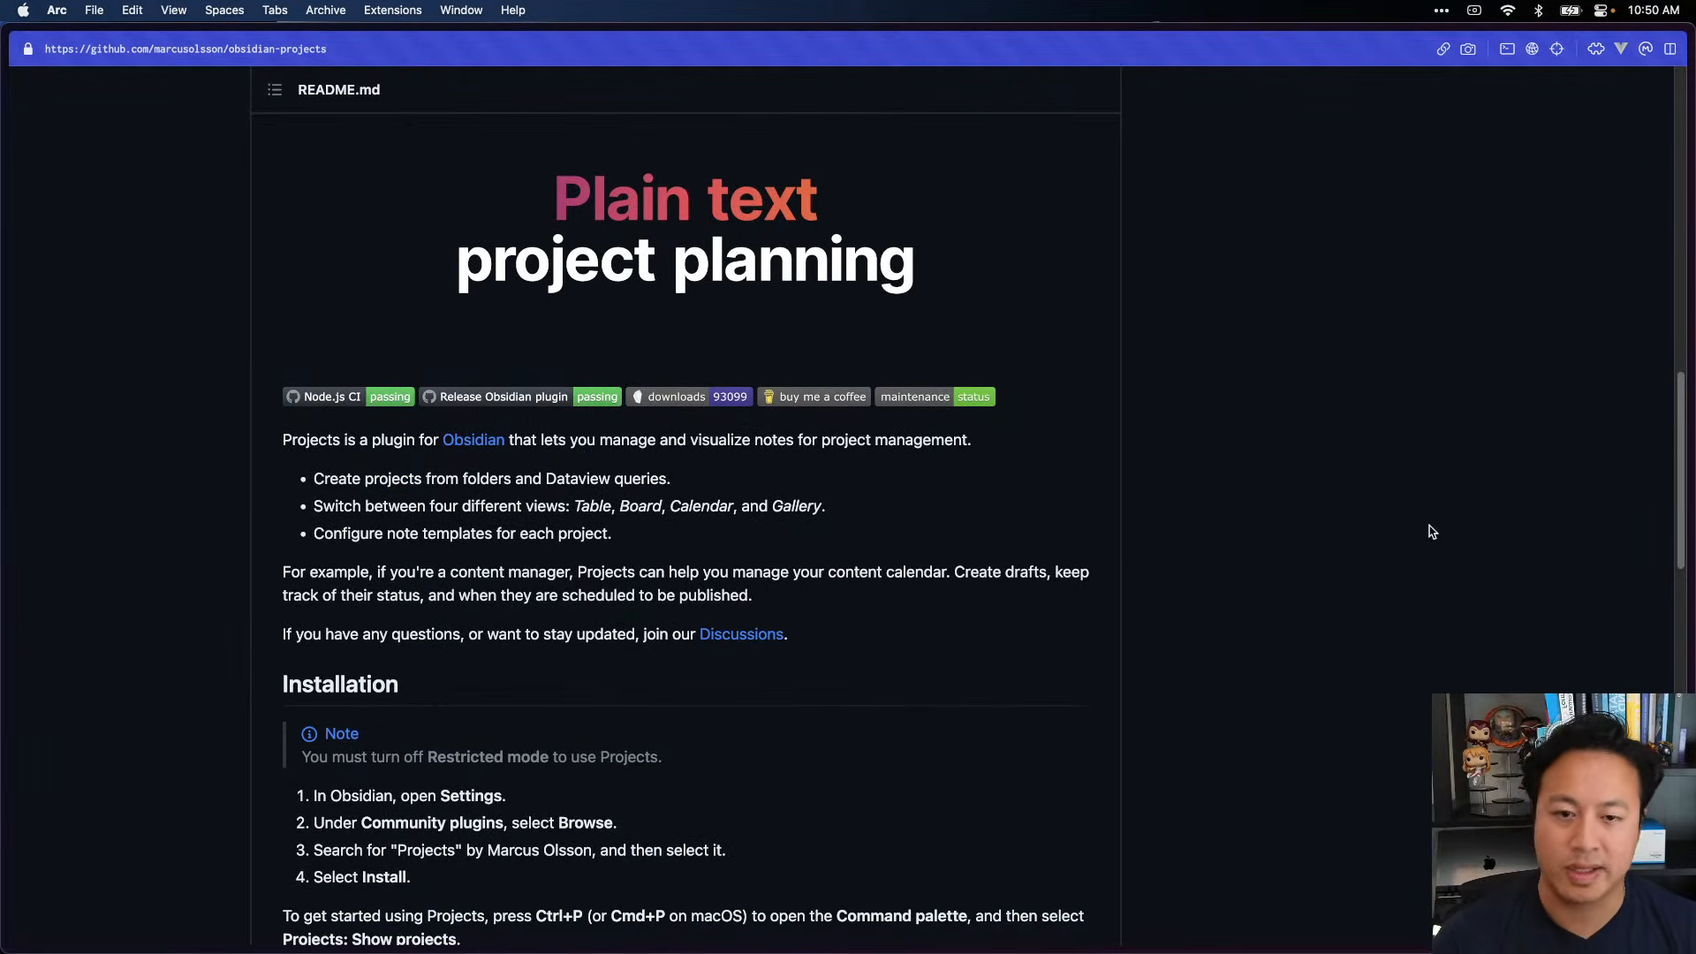
- Switch to Obsidian, close the plugin catalogue and settings, and place Obsidian side by side with the Arc window
key(ctrl+alt+Right)
click(749, 660)
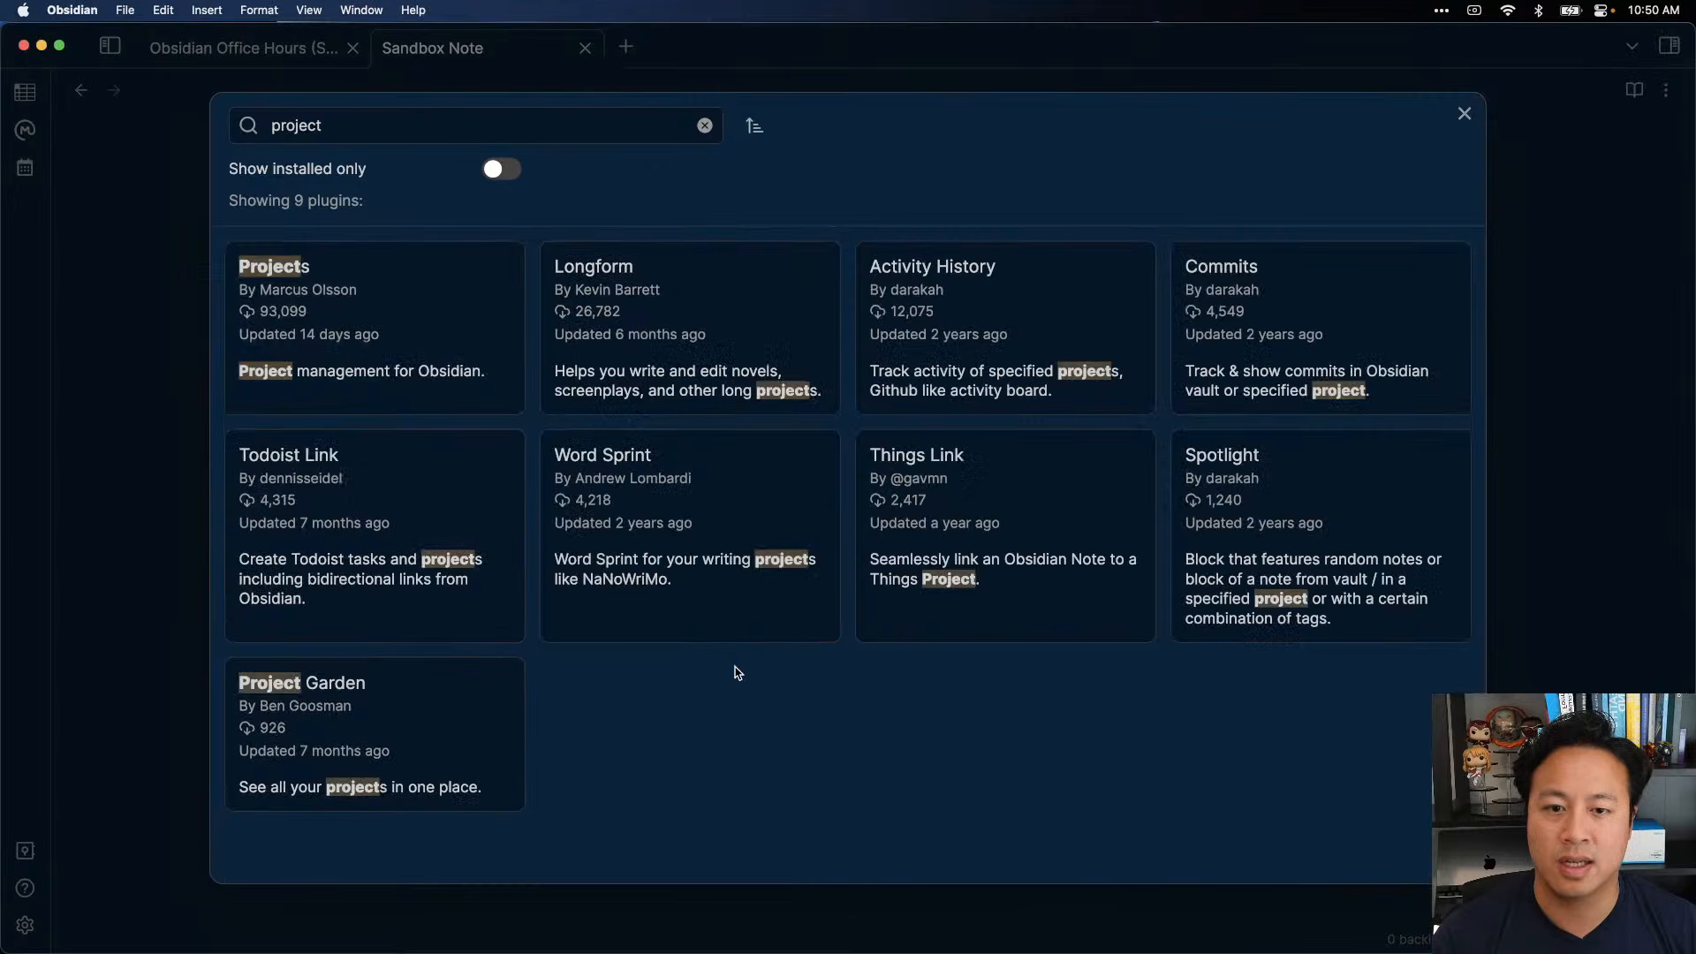
key(Escape)
key(Escape)
key(ctrl+alt+Left)
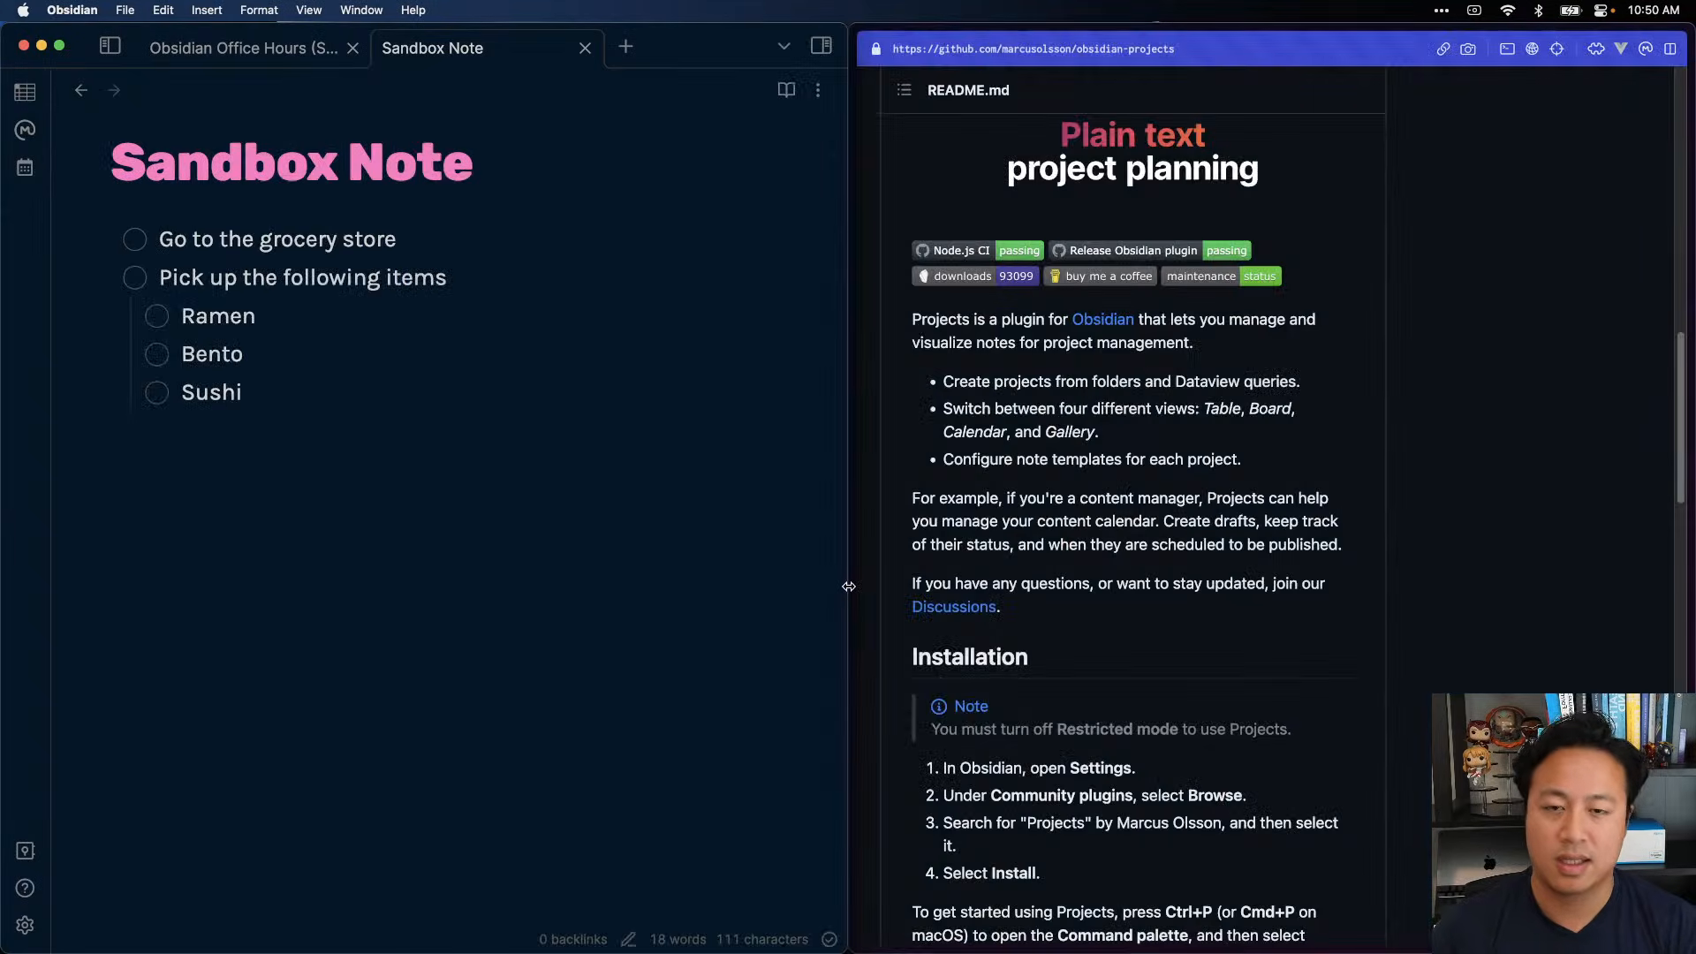
- Create a new note titled "Obsidian Projects Plugin"
key(super+o)
text(obsidian project)
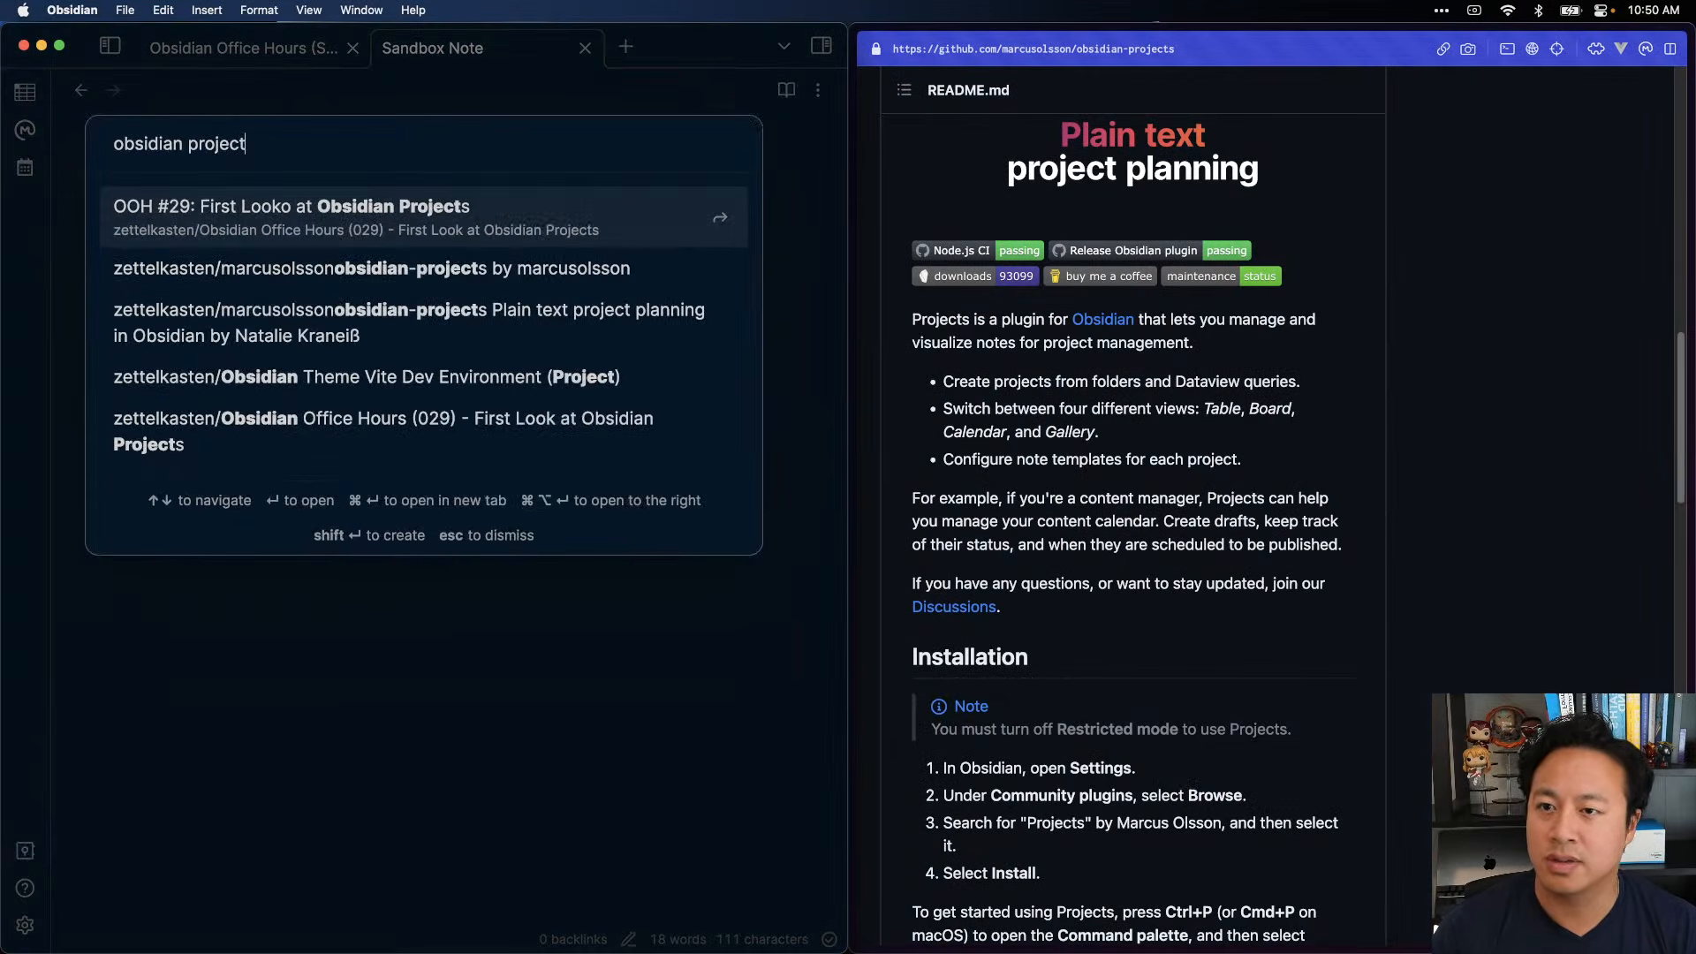
key(super+a)
text(Obsidian )
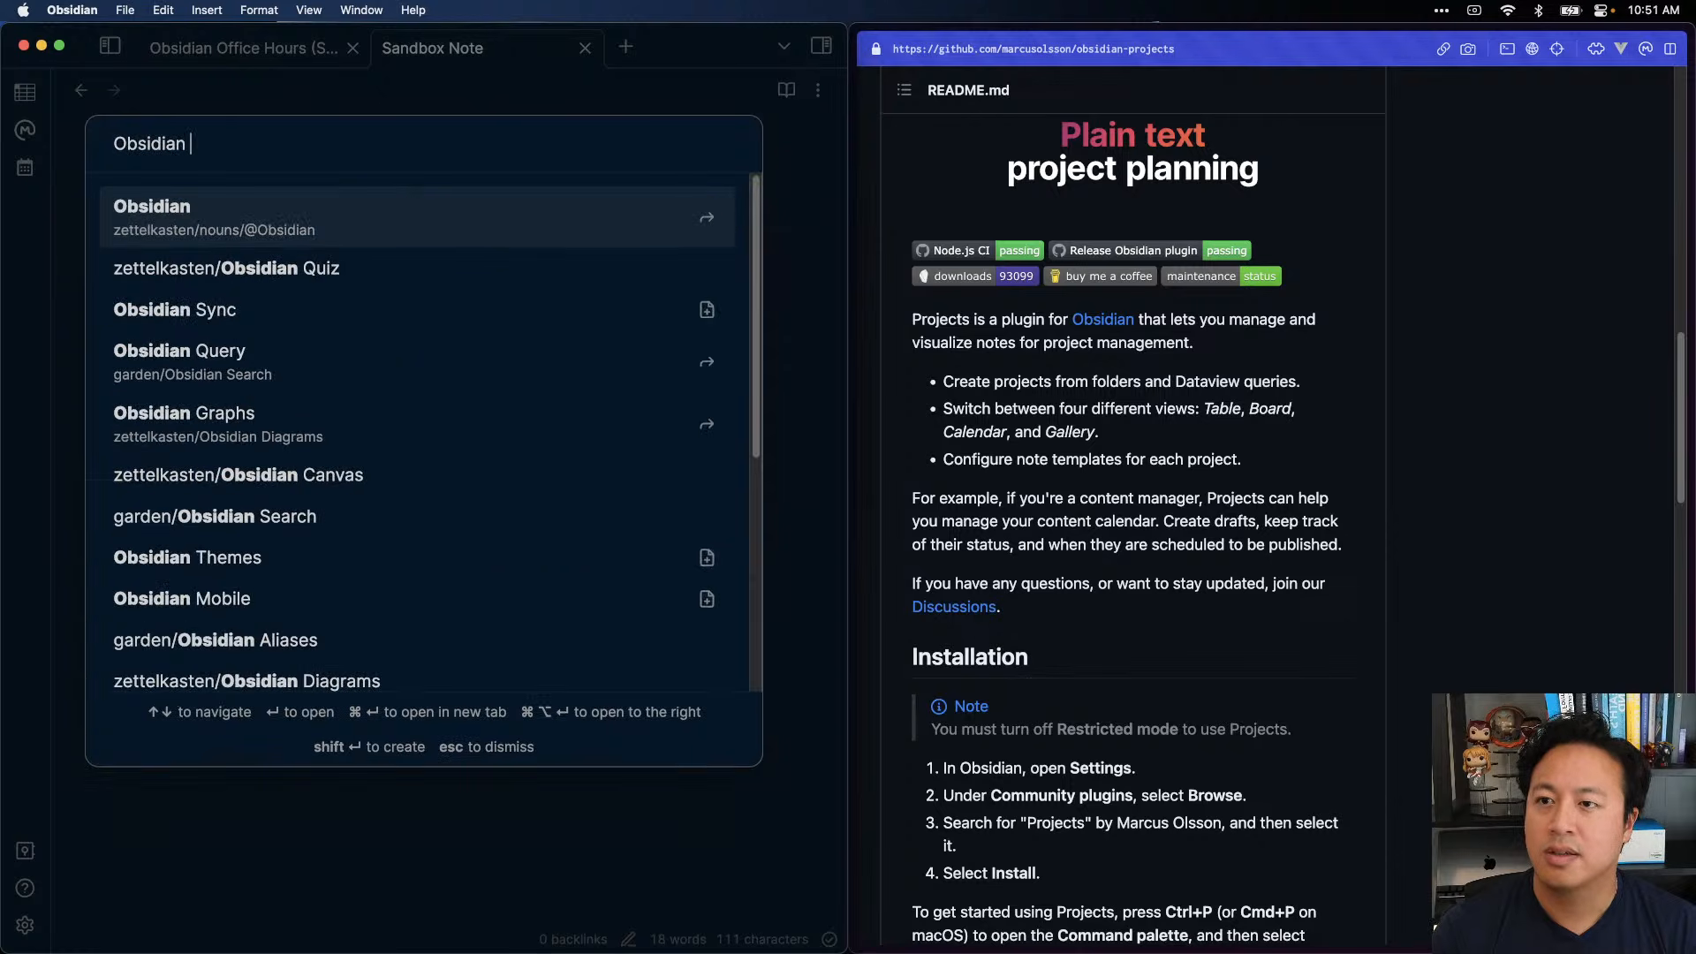
text(Projects P)
key(BackSpace)
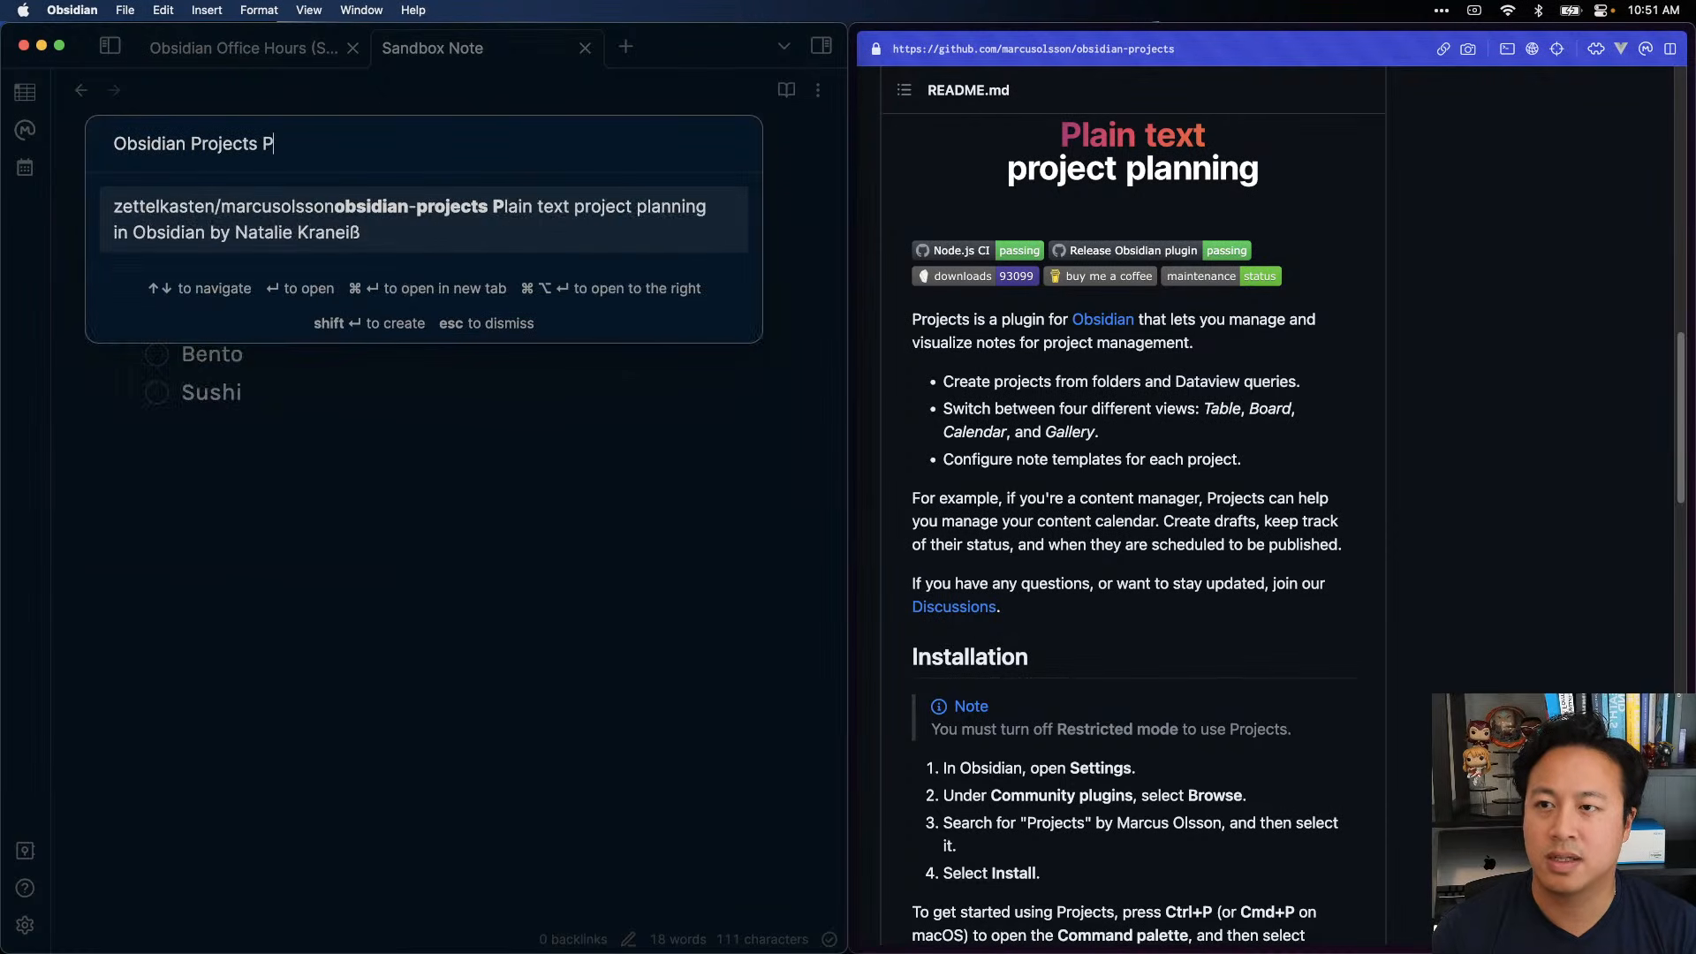
text(Plugin)
key(Return)
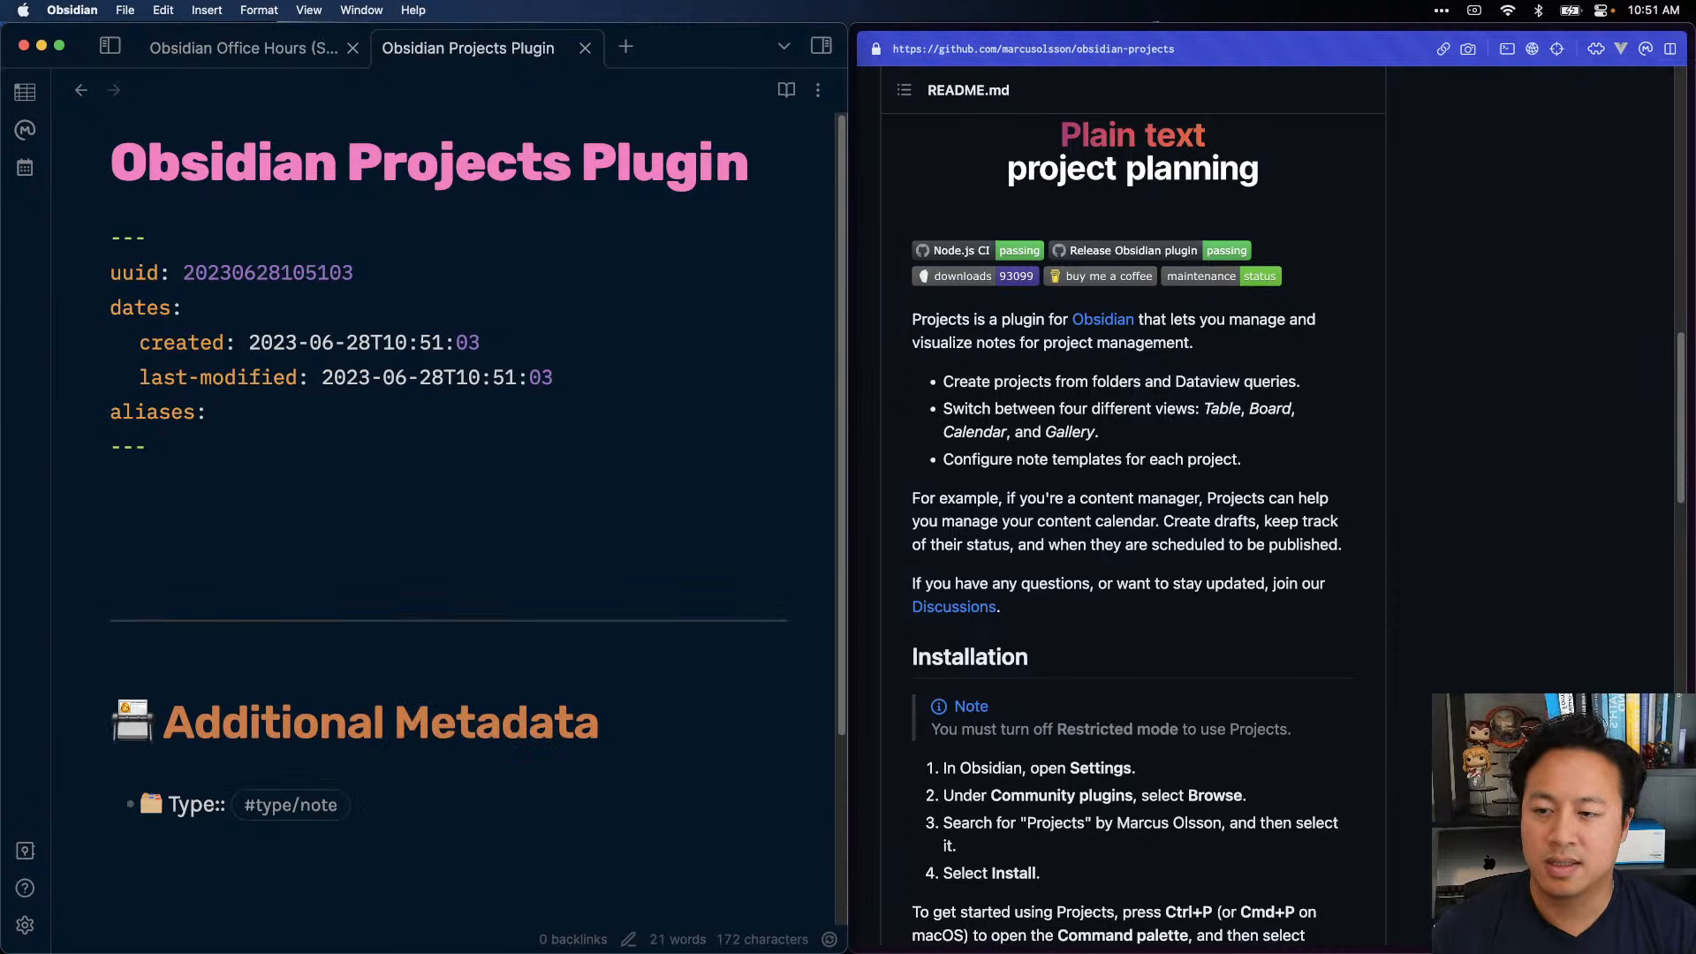
- Add a bullet below the note's front matter that links to the Obsidian Dataview Plugin note
key(Return)
text(- )
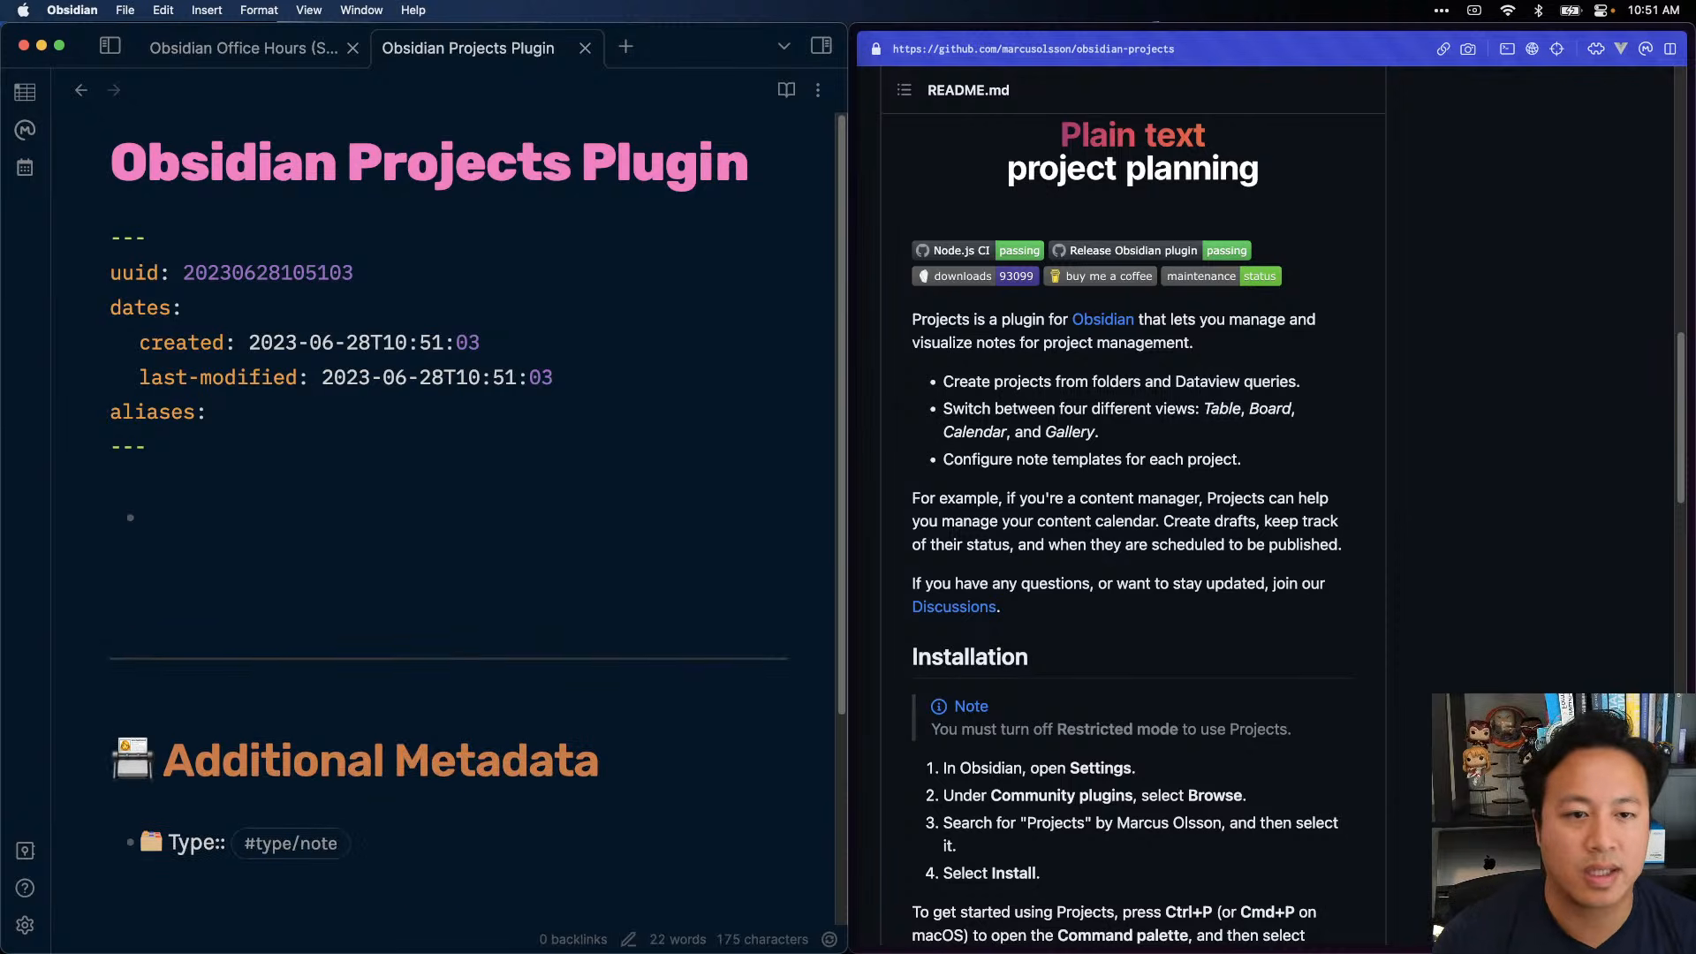
text([[dataview)
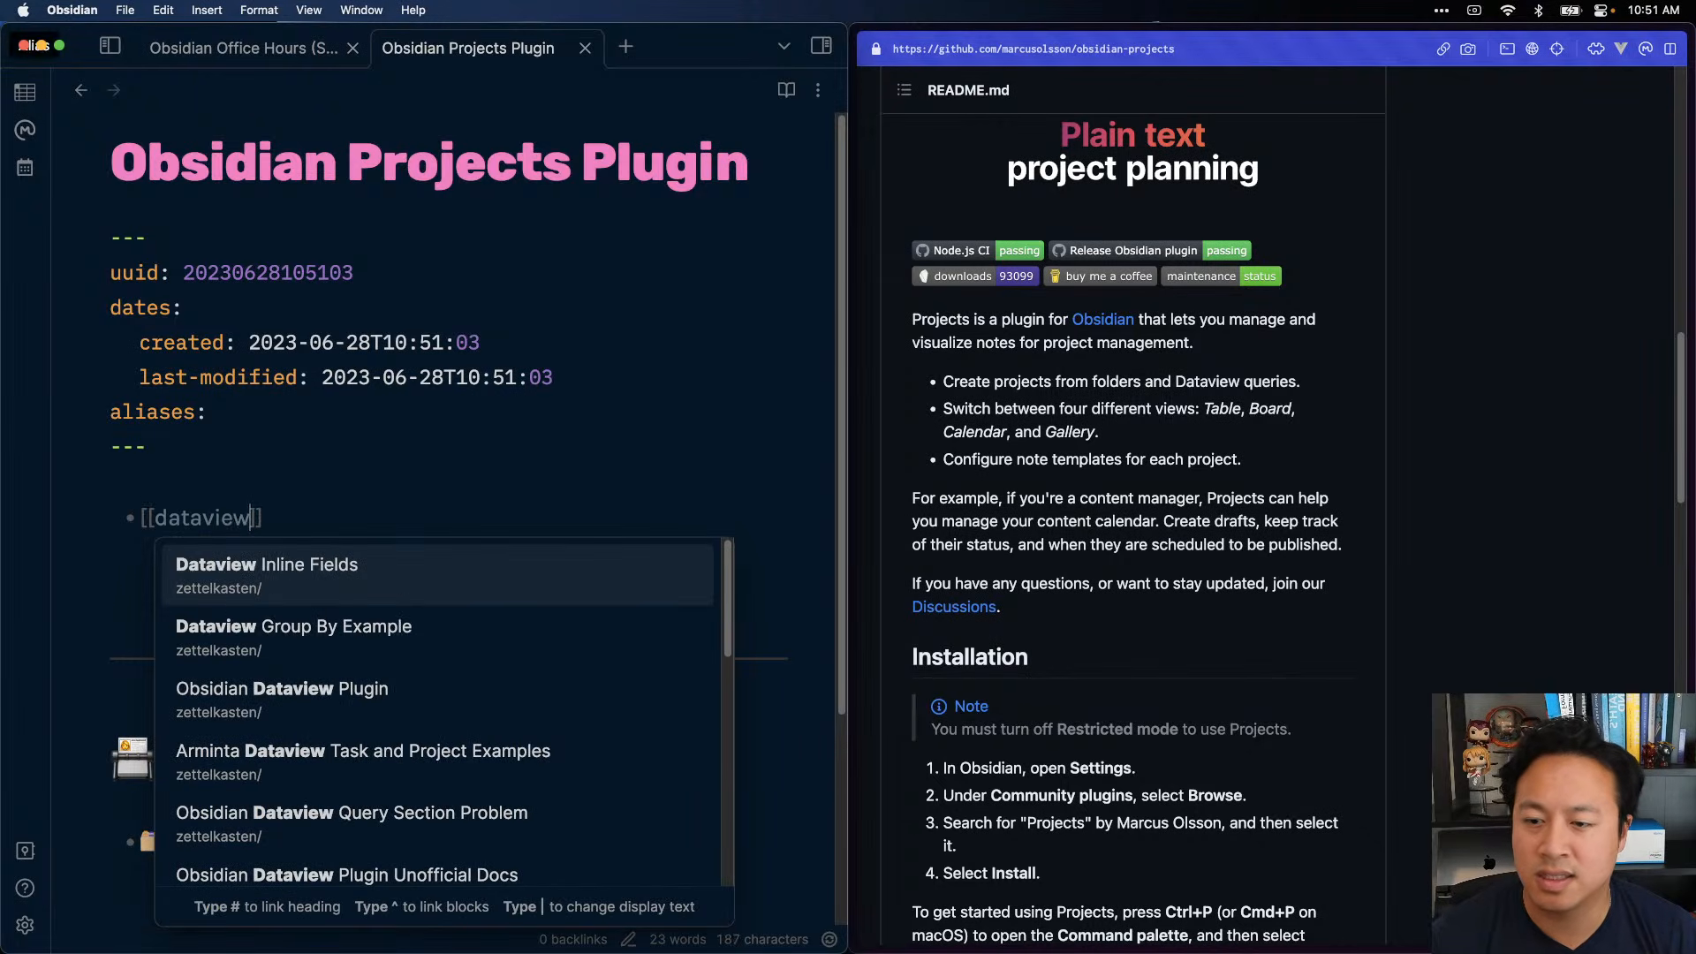
key(Return)
click(688, 475)
click(528, 515)
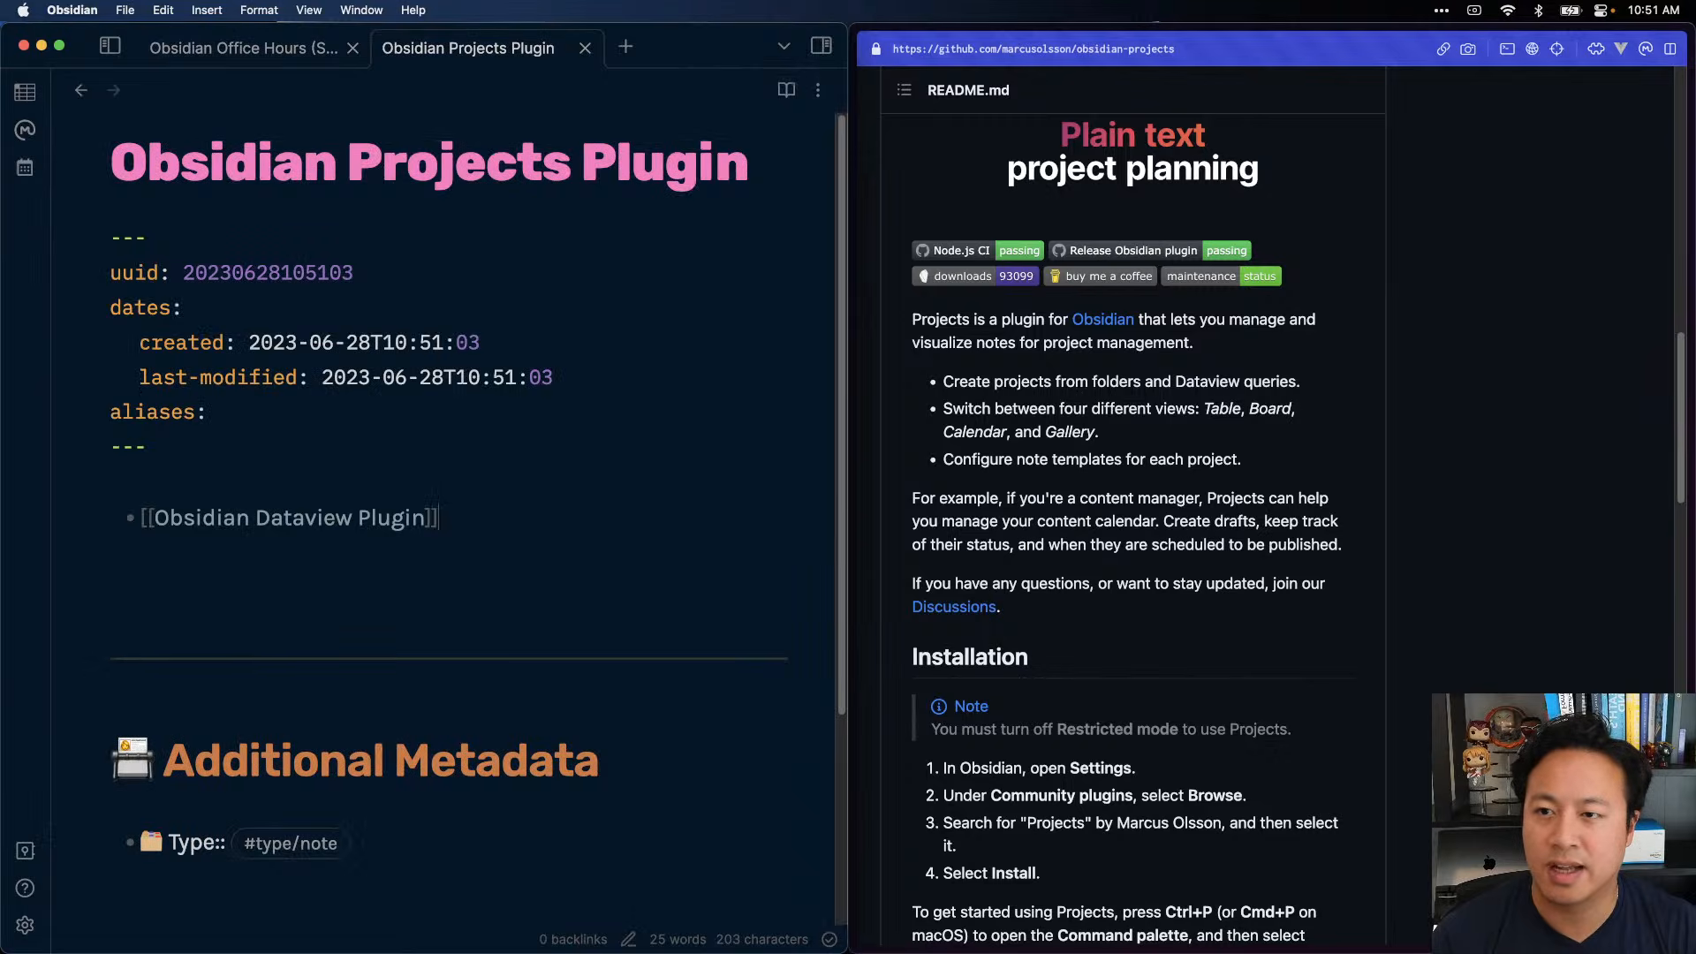
- Open the local graph of the Obsidian Projects Plugin note to view its links, and close the graph again
key(super+p)
text(lcoal)
key(BackSpace)
key(BackSpace)
key(BackSpace)
key(BackSpace)
key(BackSpace)
text(local)
key(Return)
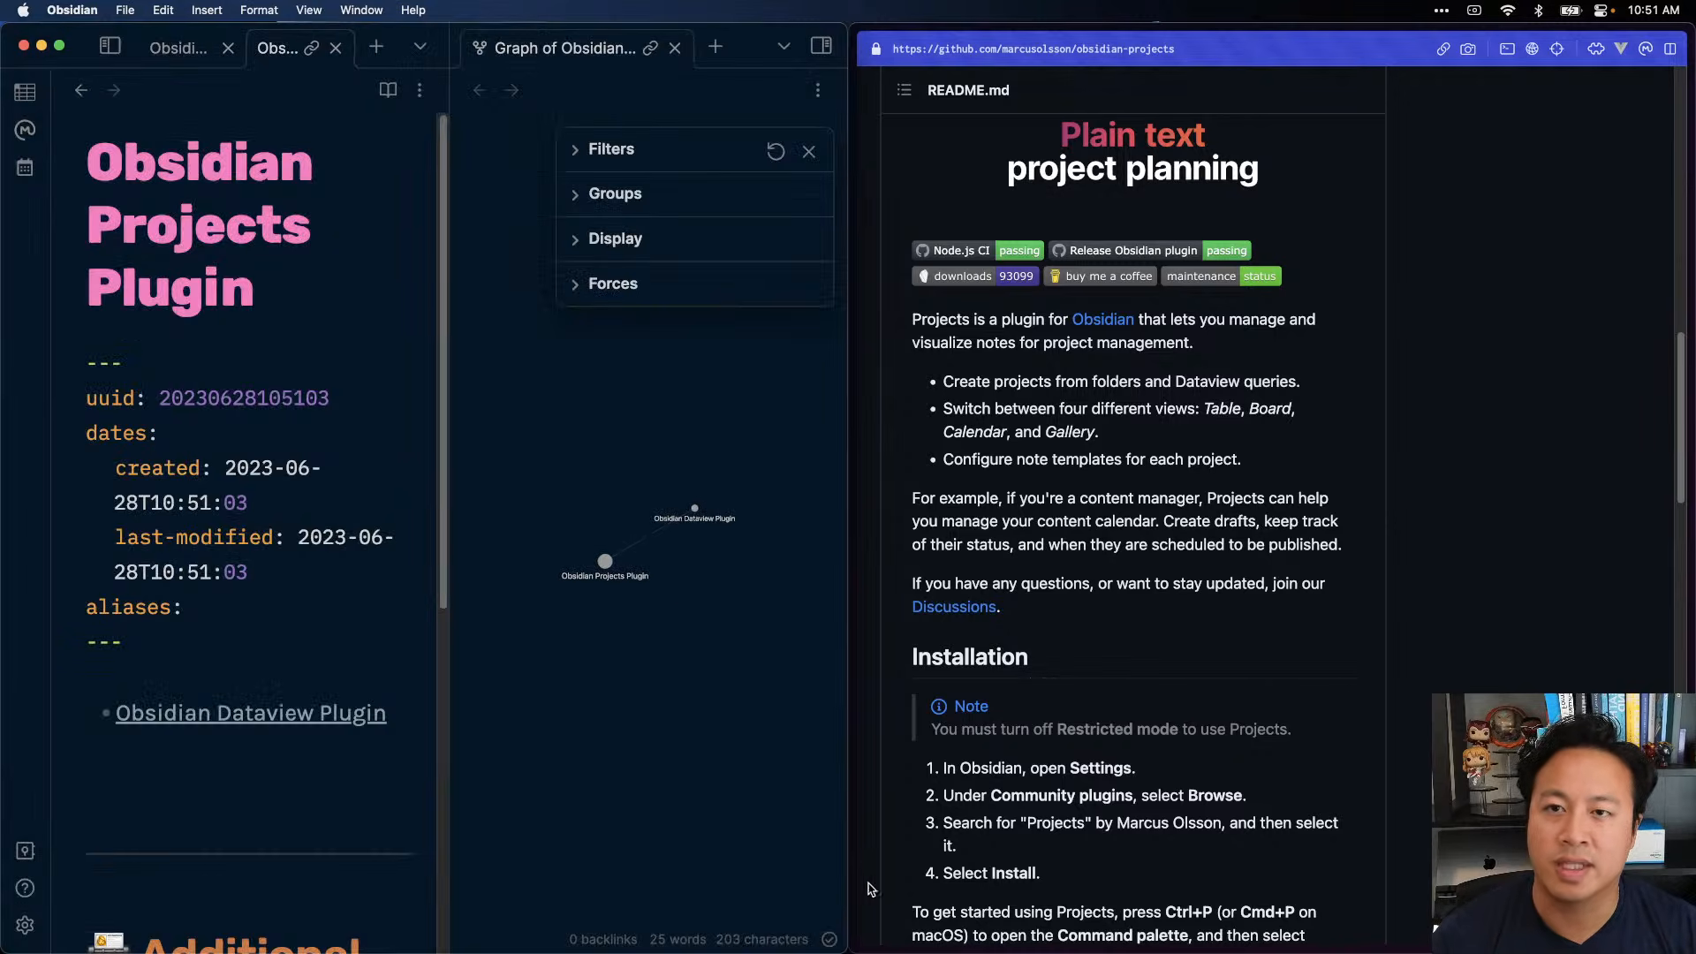
key(super+w)
click(1142, 450)
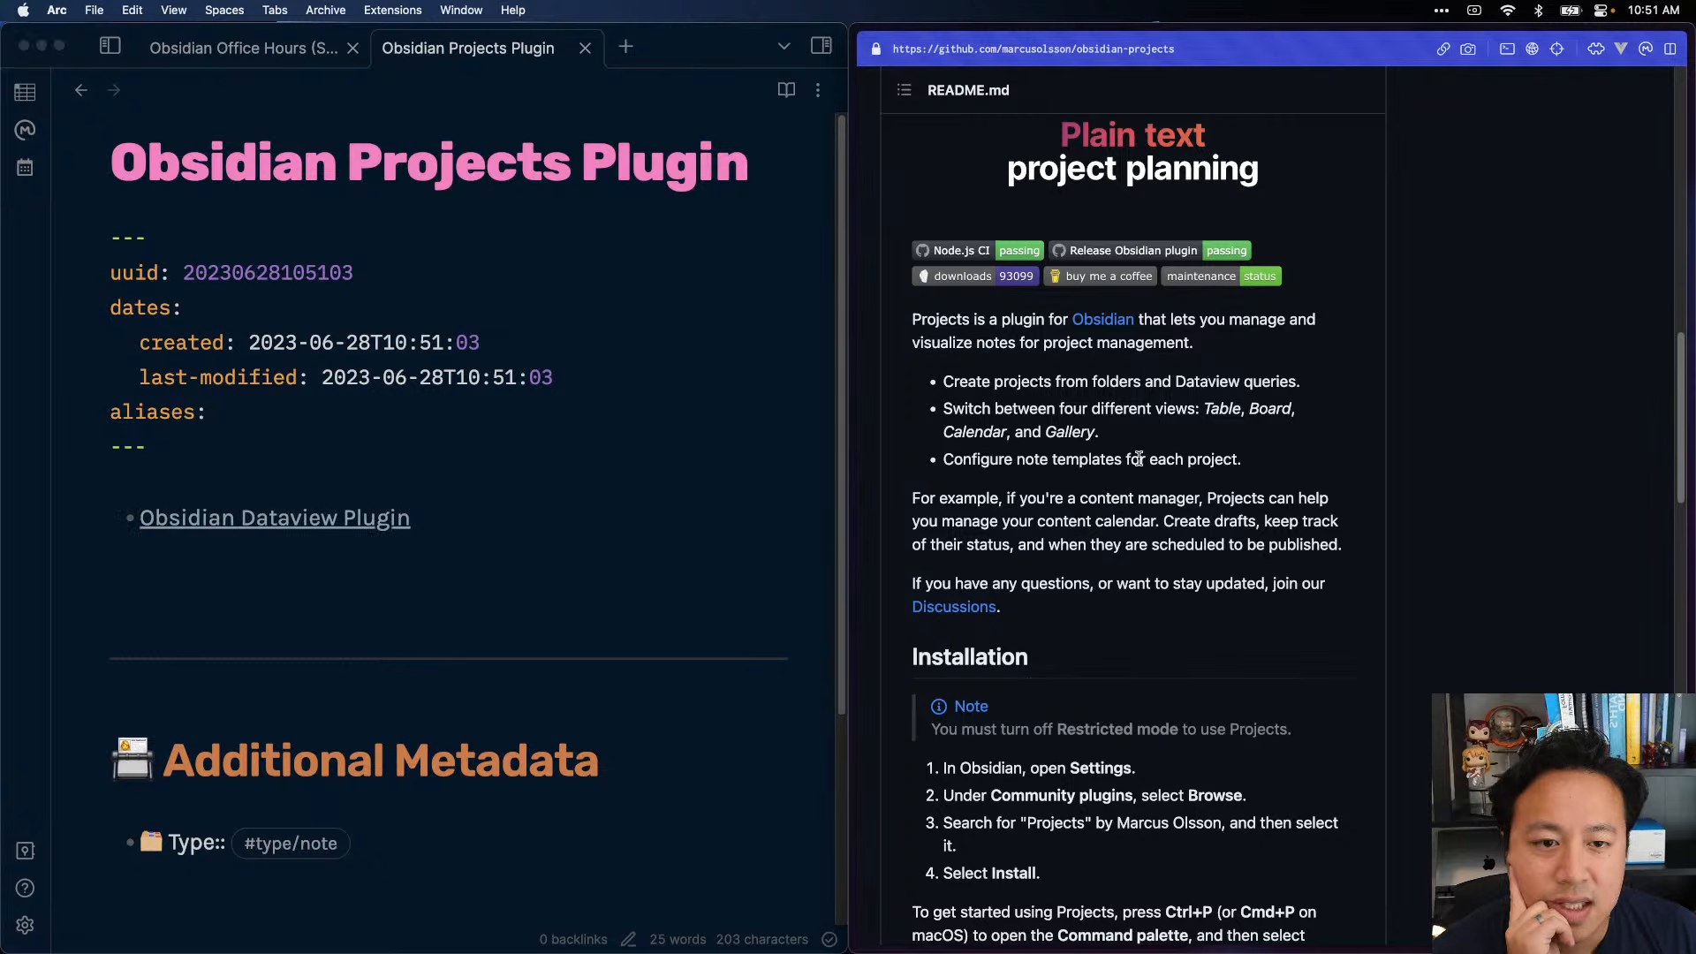
- Add the bullet "Has different views" below the Dataview link, with the nested bullet "Table, Board, Calendar Gallery"
click(499, 513)
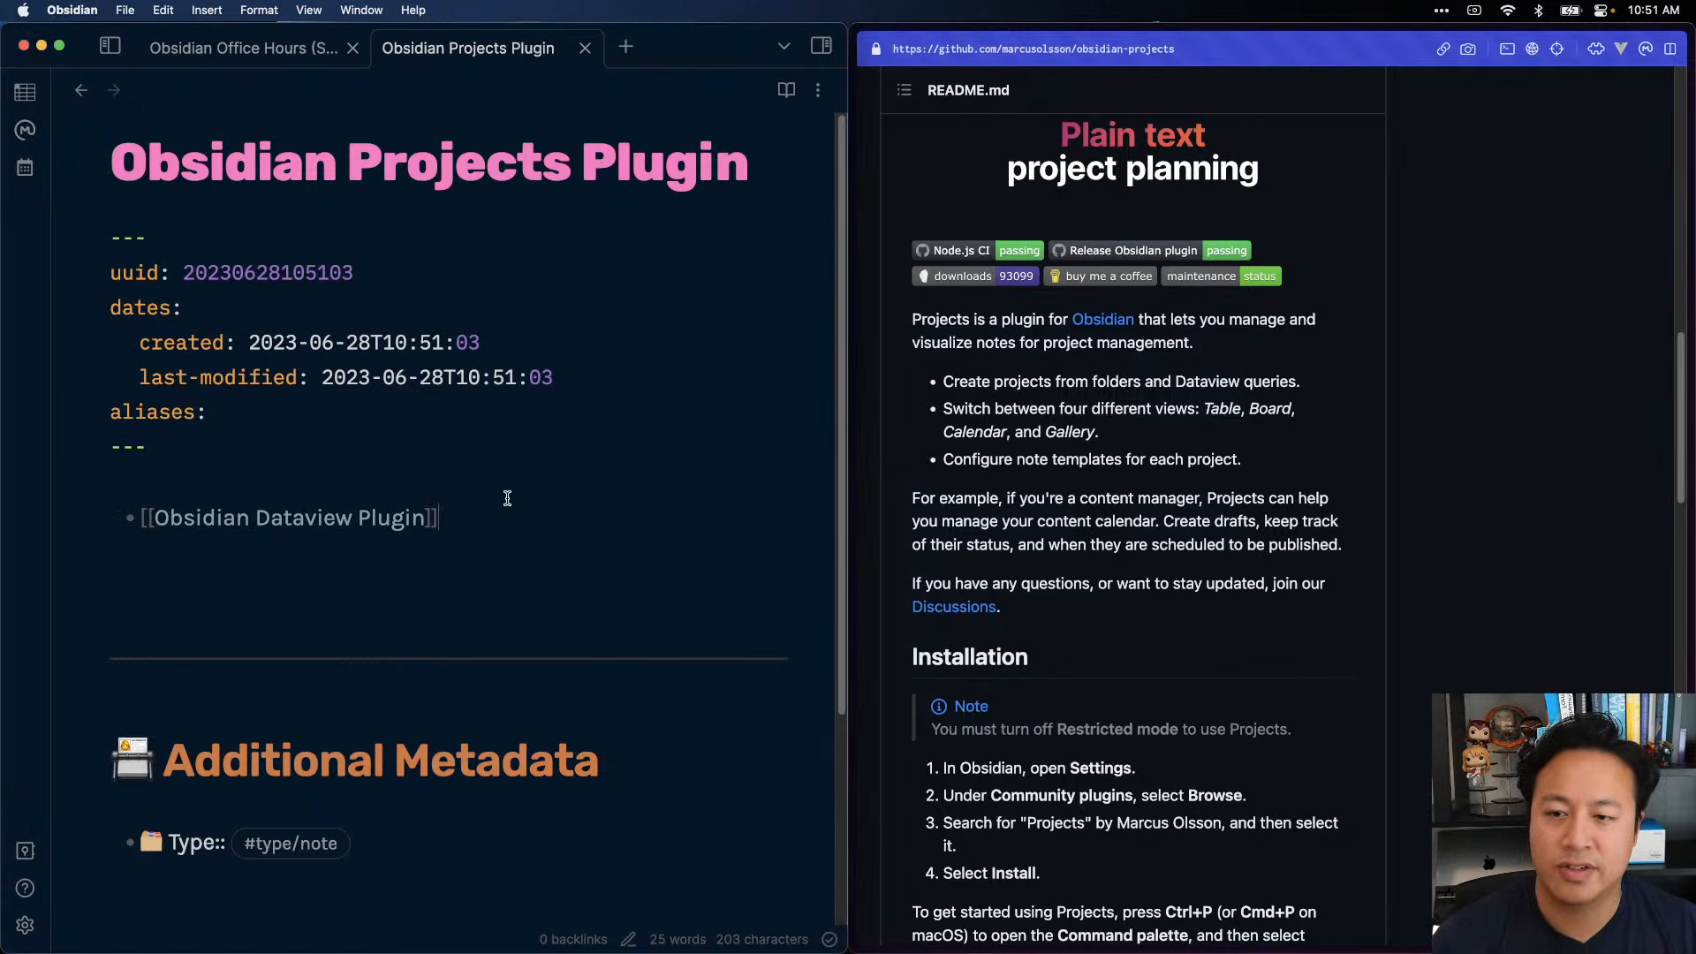
key(Return)
text(Has differ)
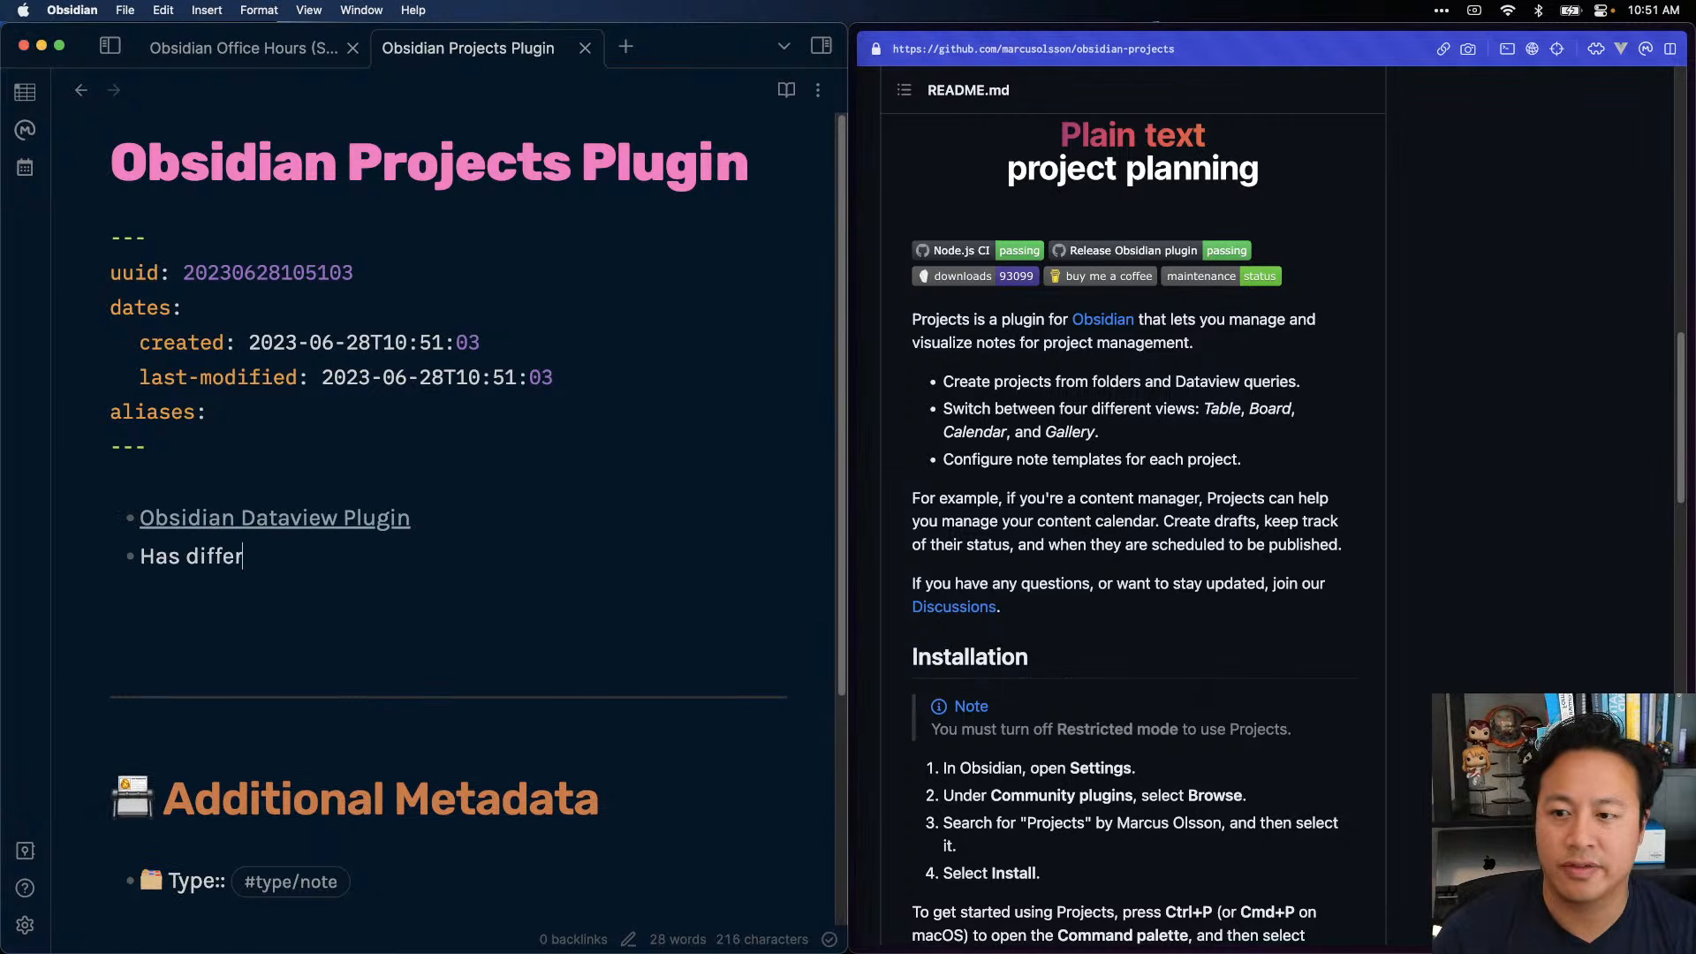
text(ent views)
key(Return)
key(Tab)
text(Tabl)
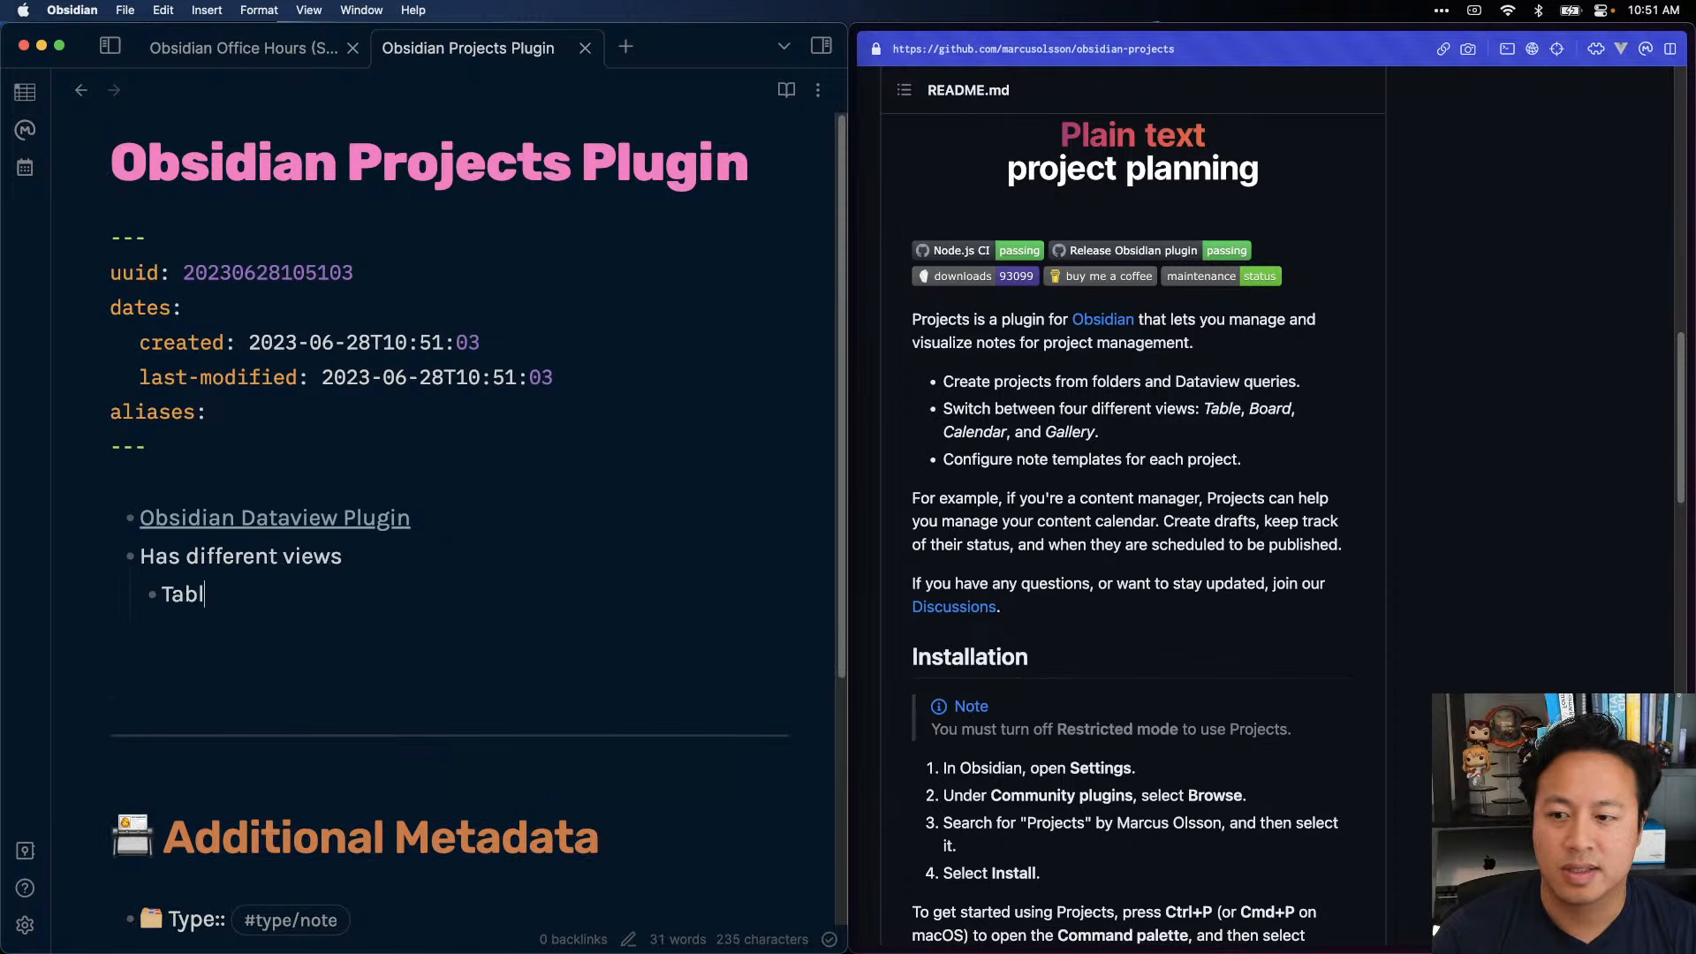
text(e, Board, Calendar Gallery)
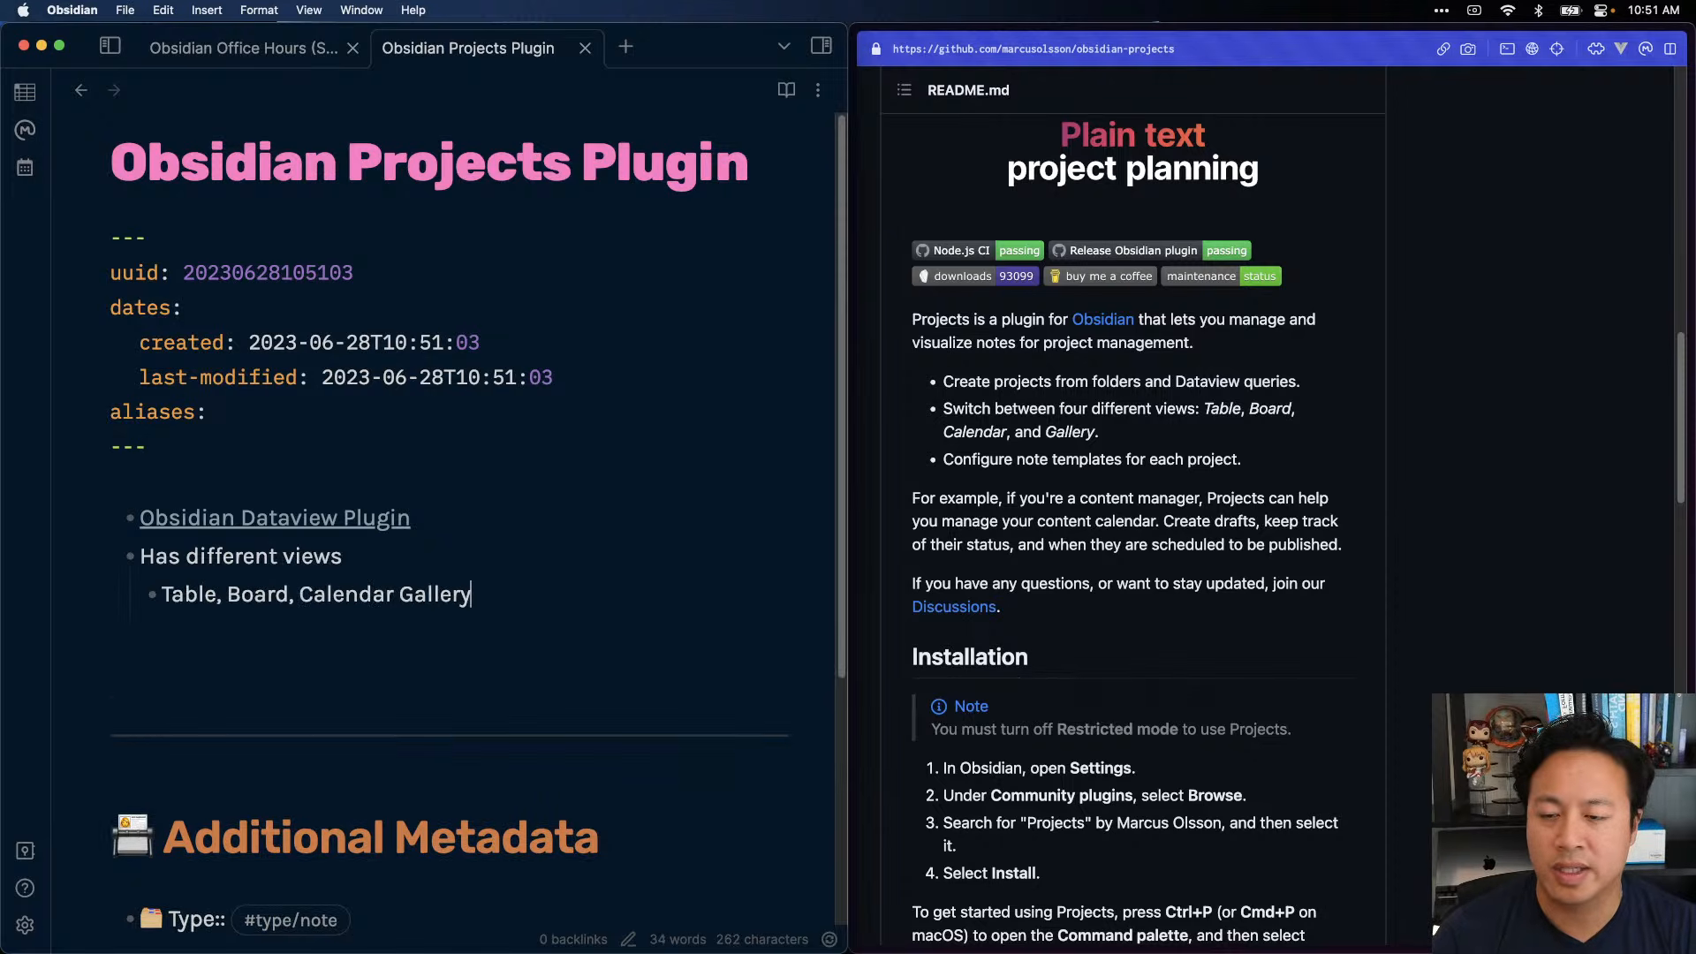
- Split the nested line of views into separate bullets for Table, Board, Calendar and Gallery, without commas
key(BackSpace)
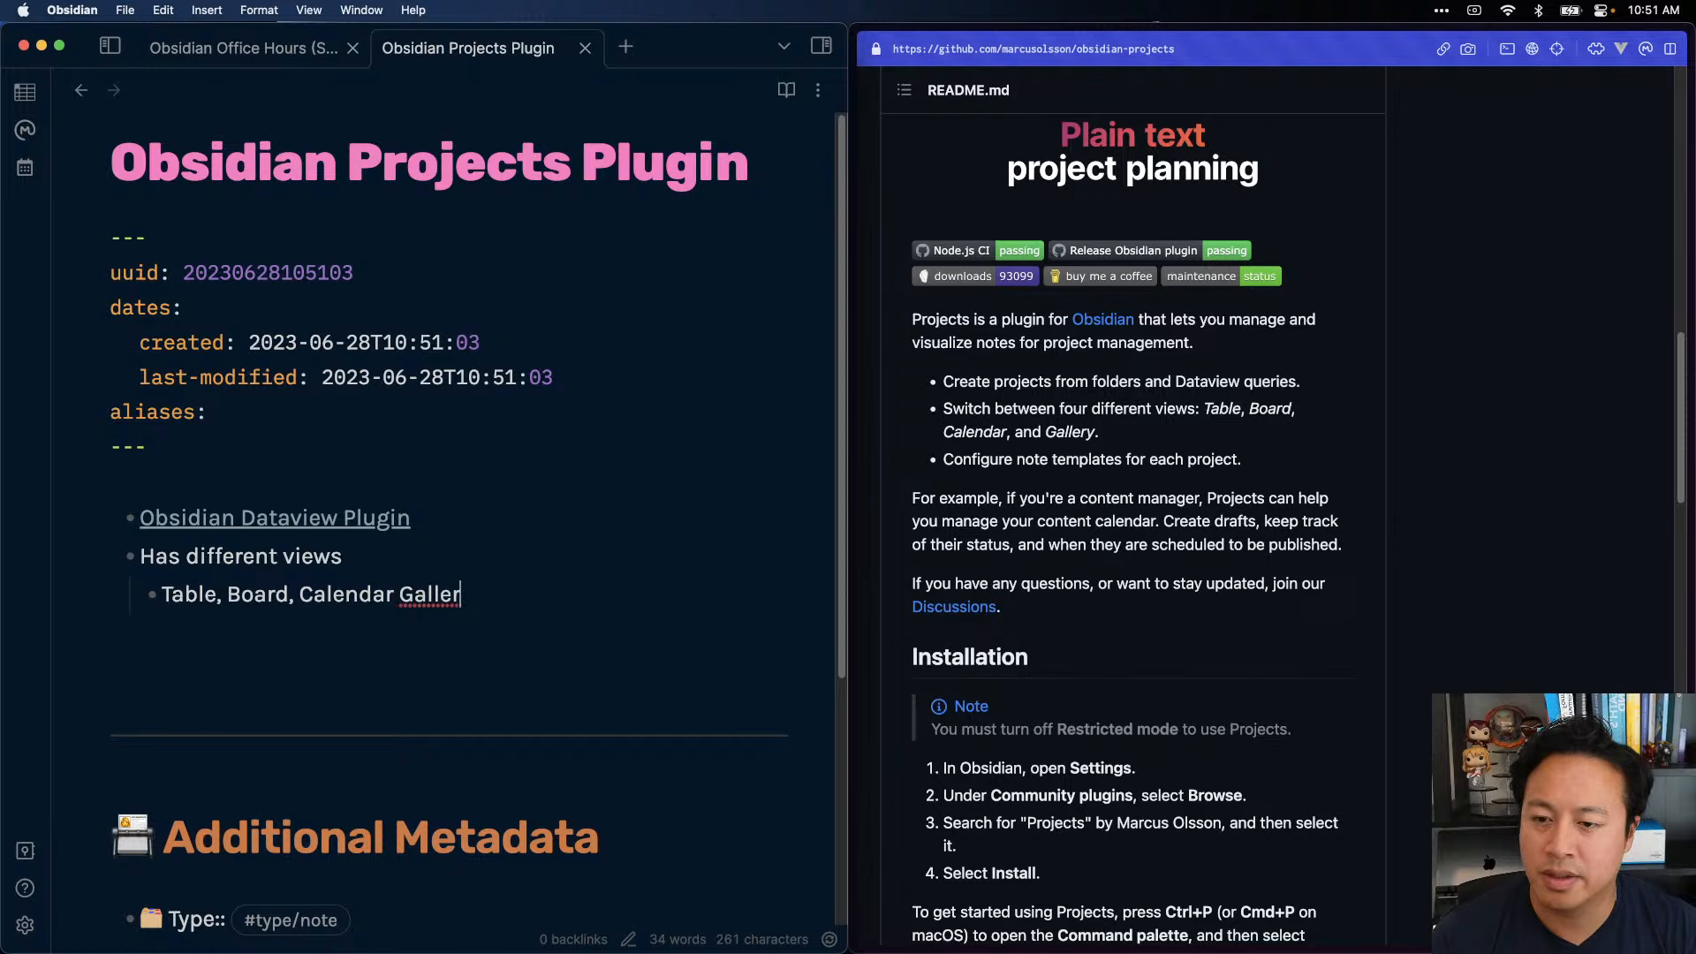
click(239, 600)
key(BackSpace)
key(BackSpace)
key(Return)
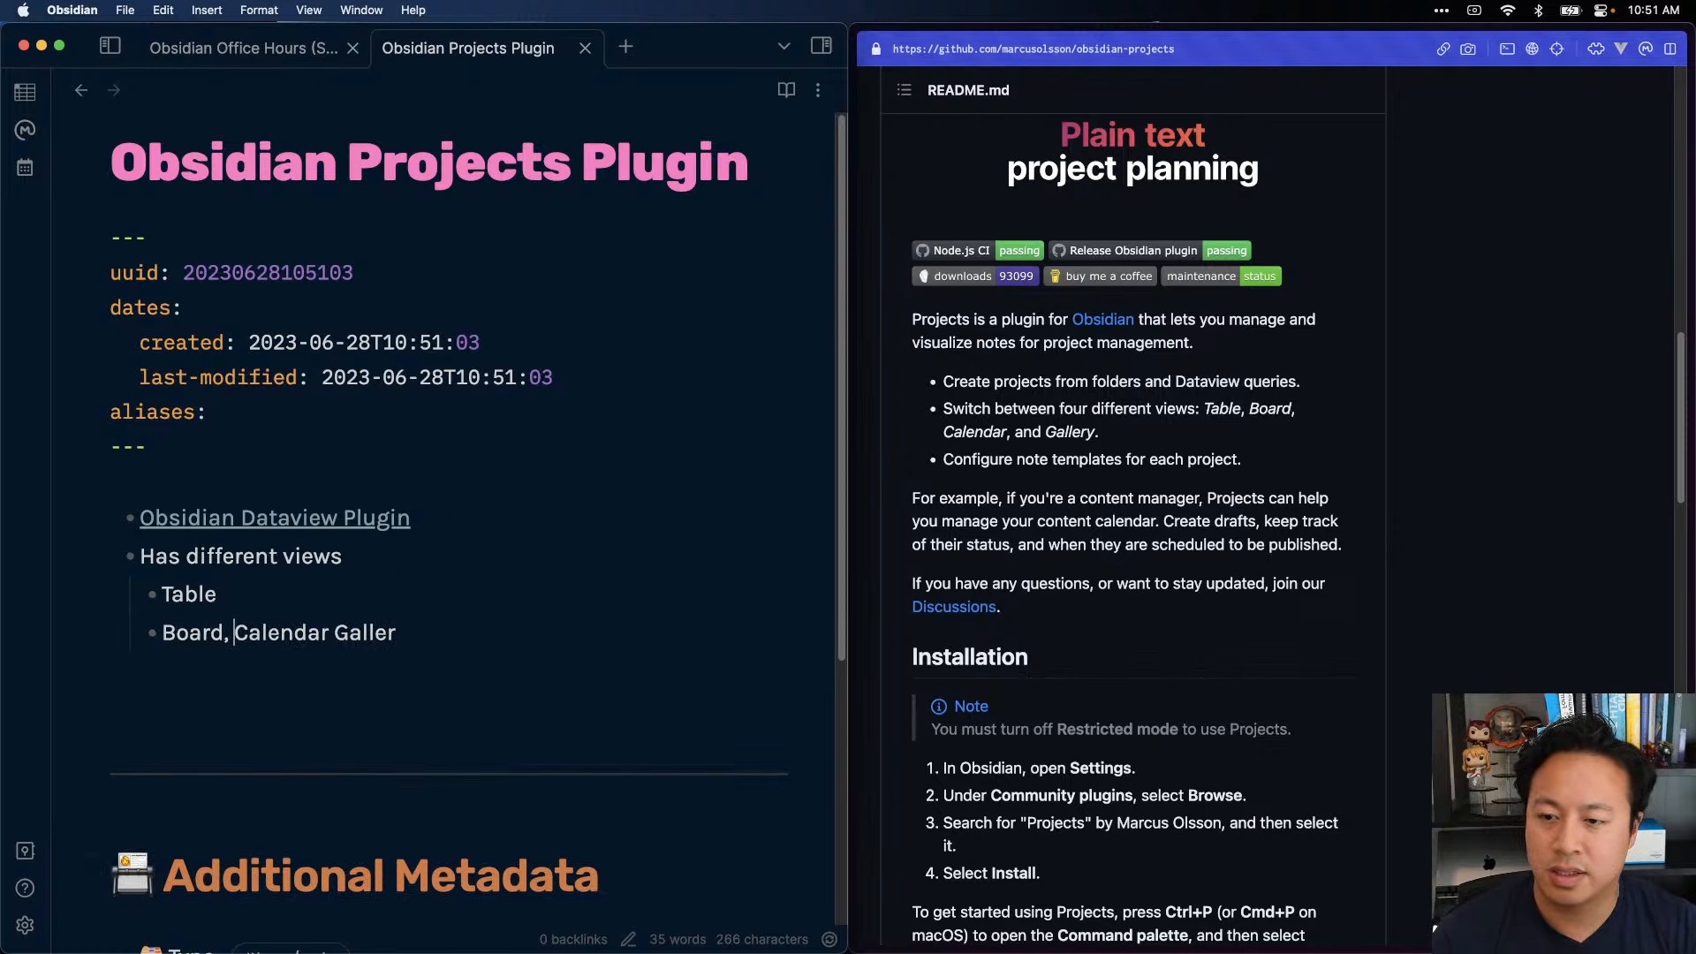
key(BackSpace)
key(BackSpace)
key(Return)
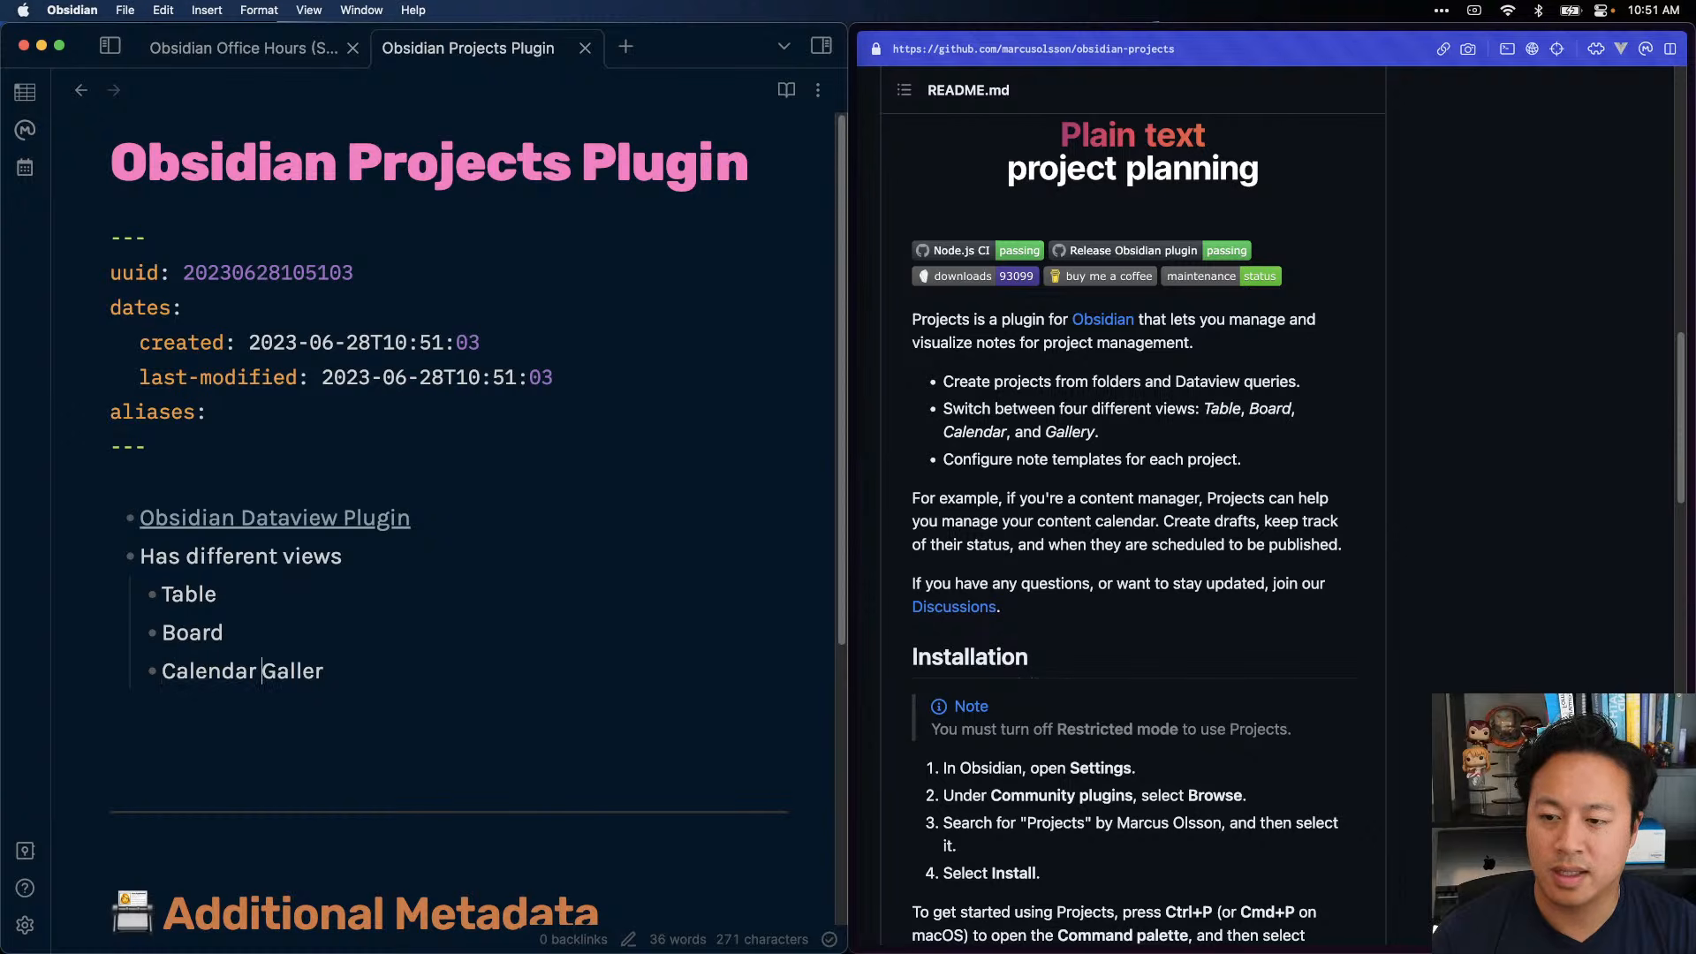
key(BackSpace)
key(Return)
click(1306, 614)
click(424, 687)
- Add the top-level bullet "Note templates for project" after the list of views
key(Return)
key(shift+Tab)
text(Note templates for projects)
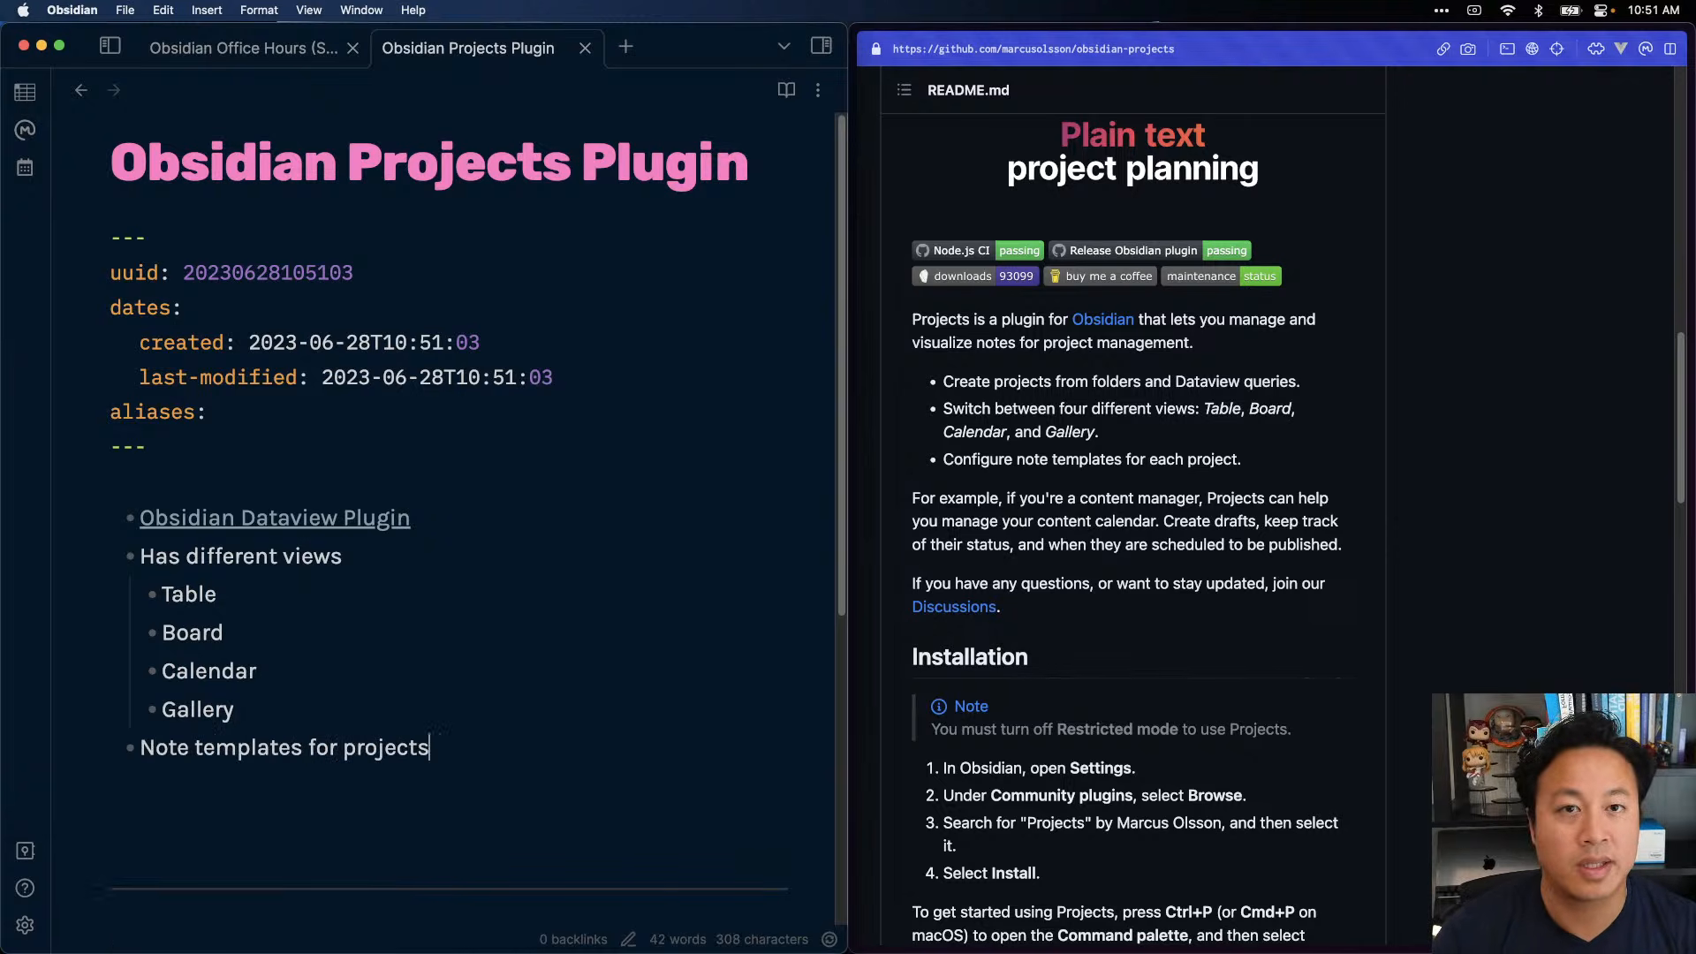
key(BackSpace)
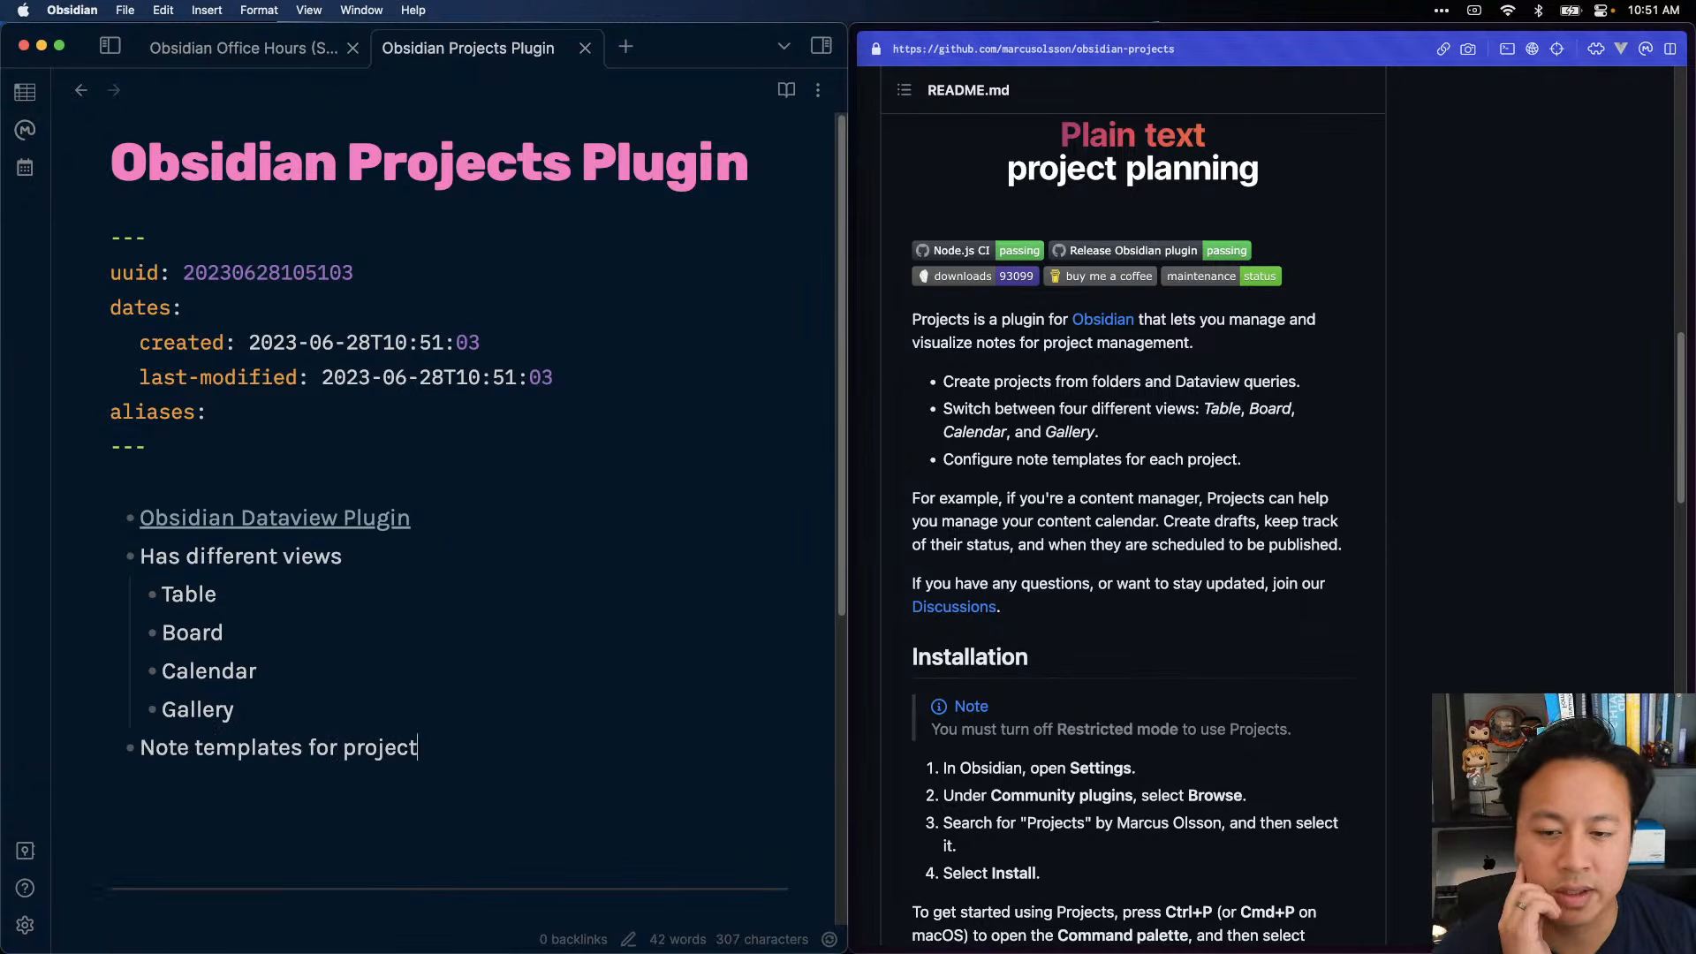
- Examine the README's installation, design philosophy, roadmap, videos and articles sections, and return to the beginning of the repository page
click(1349, 530)
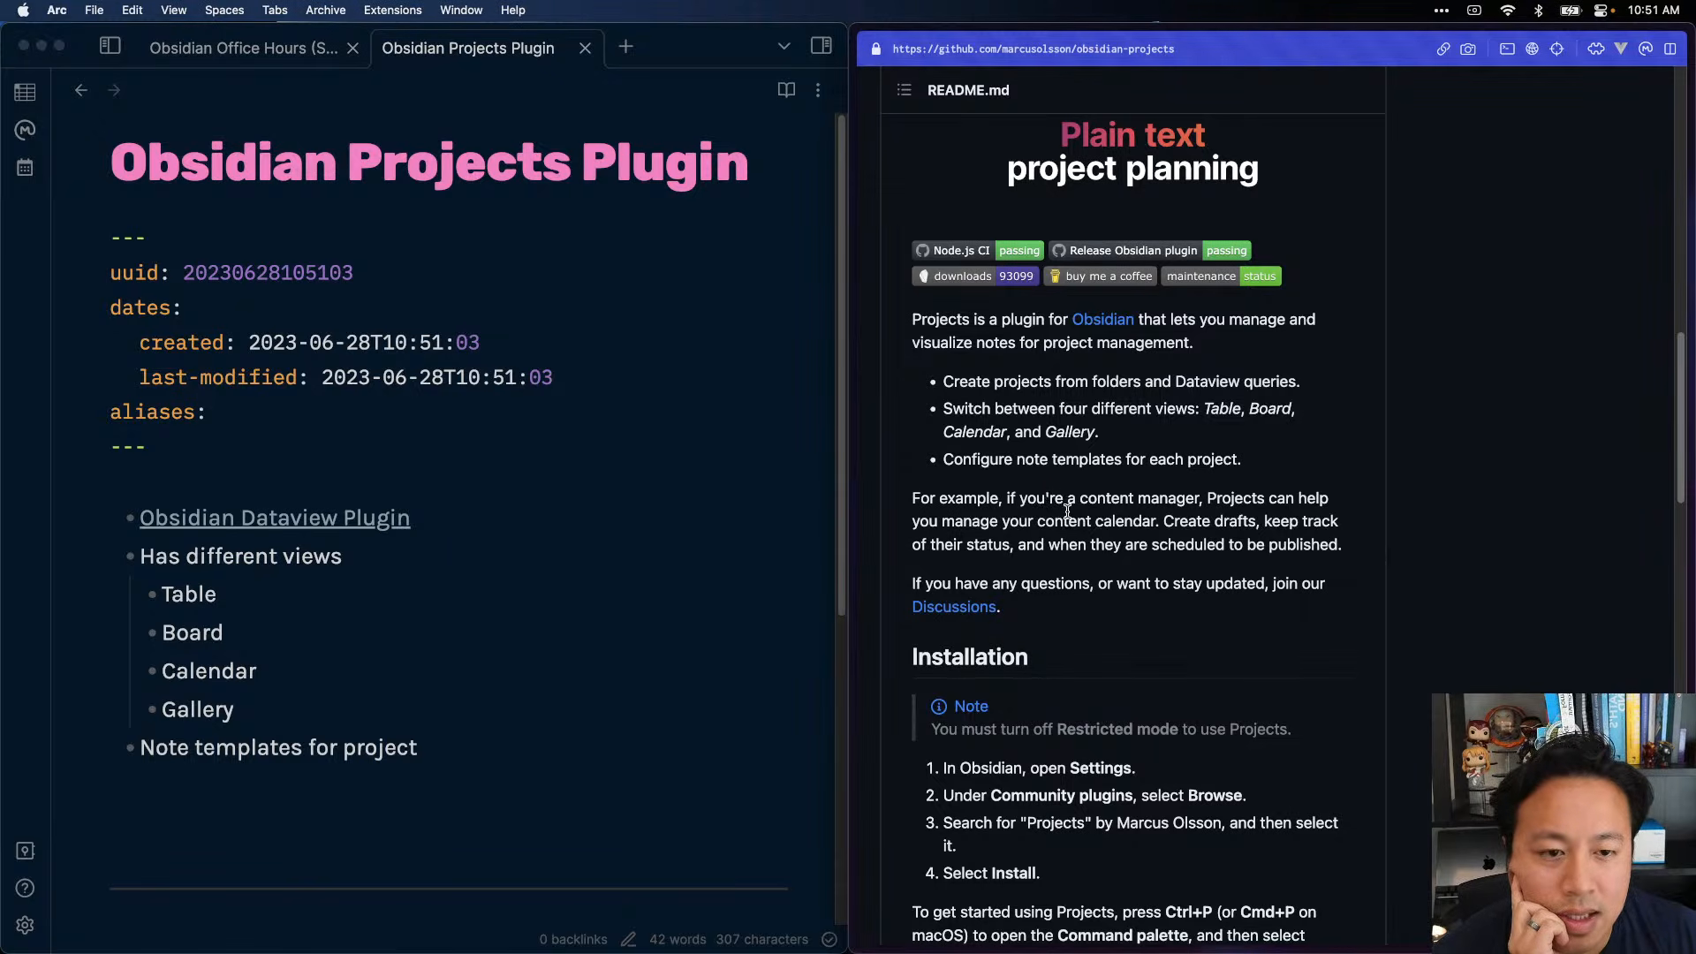
scroll(1054, 618, down, 5)
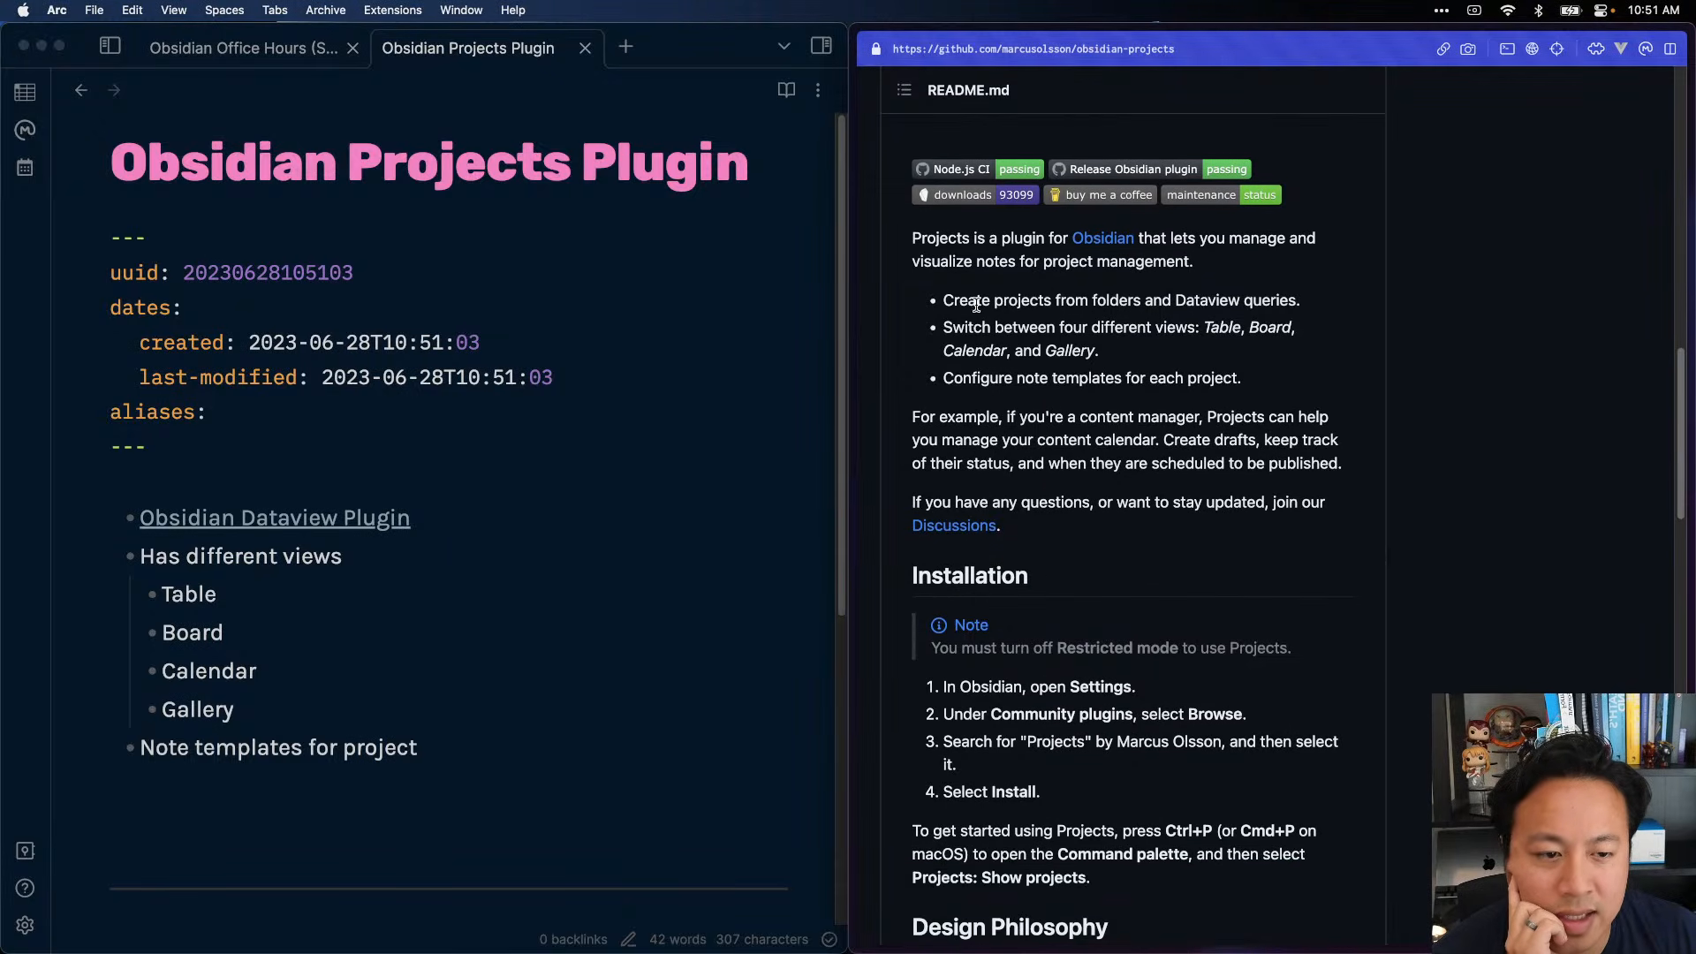
scroll(1126, 570, down, 4)
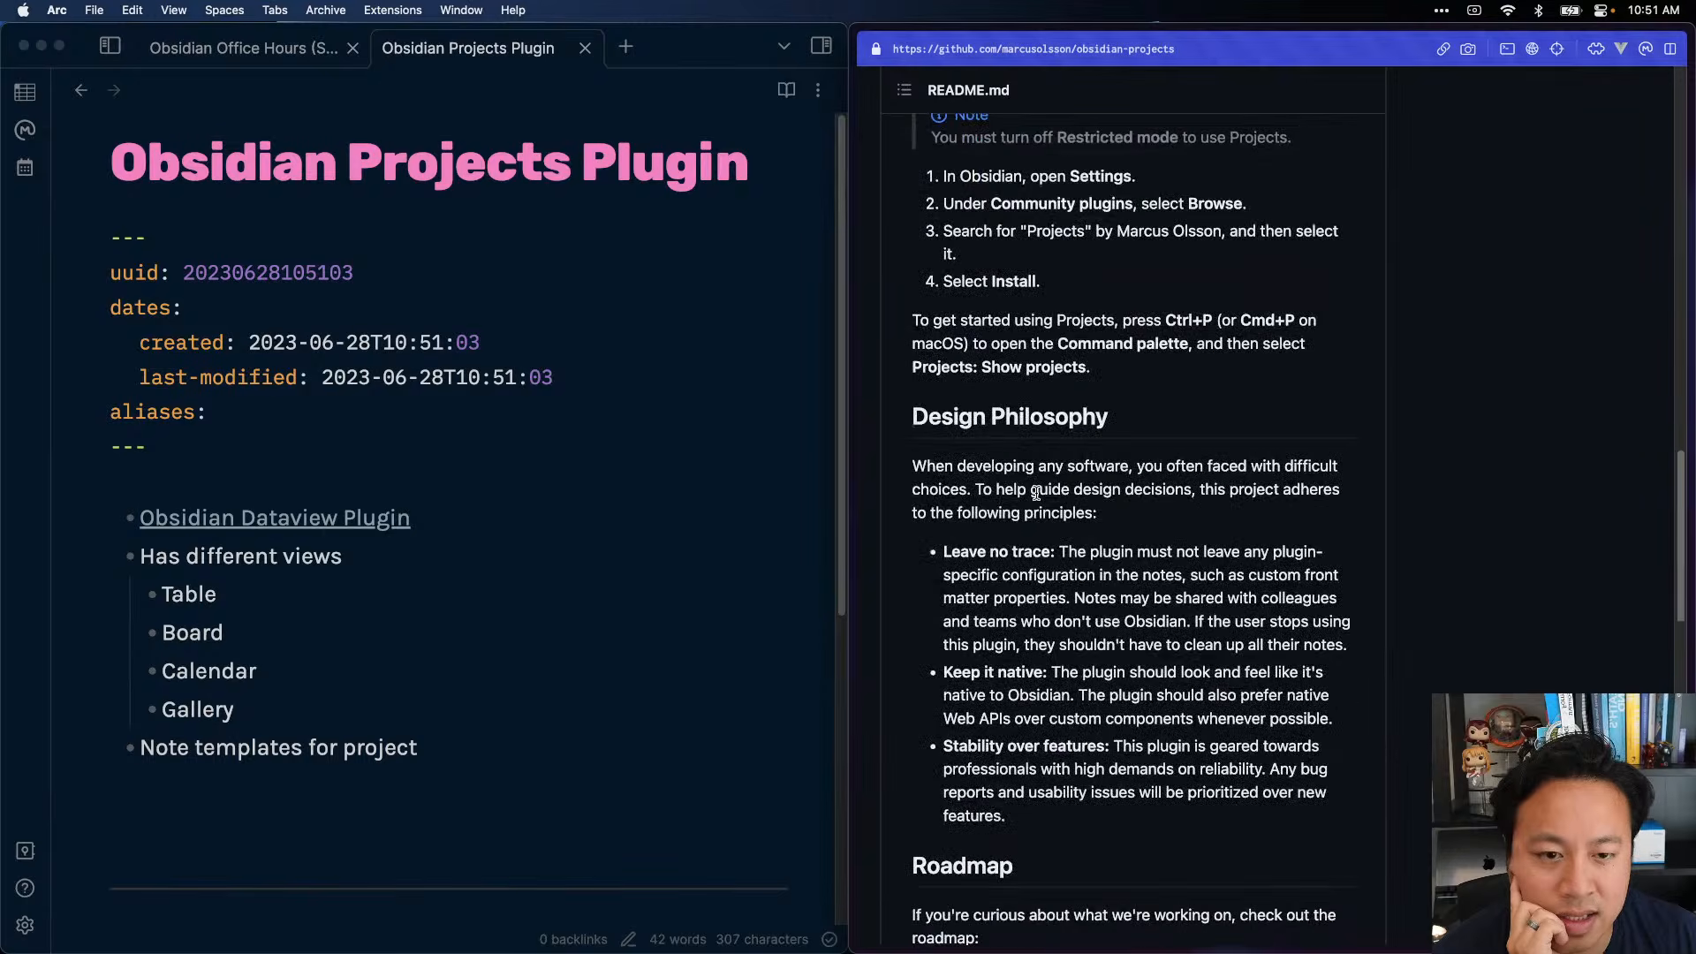
scroll(1023, 636, down, 1)
scroll(1022, 635, down, 4)
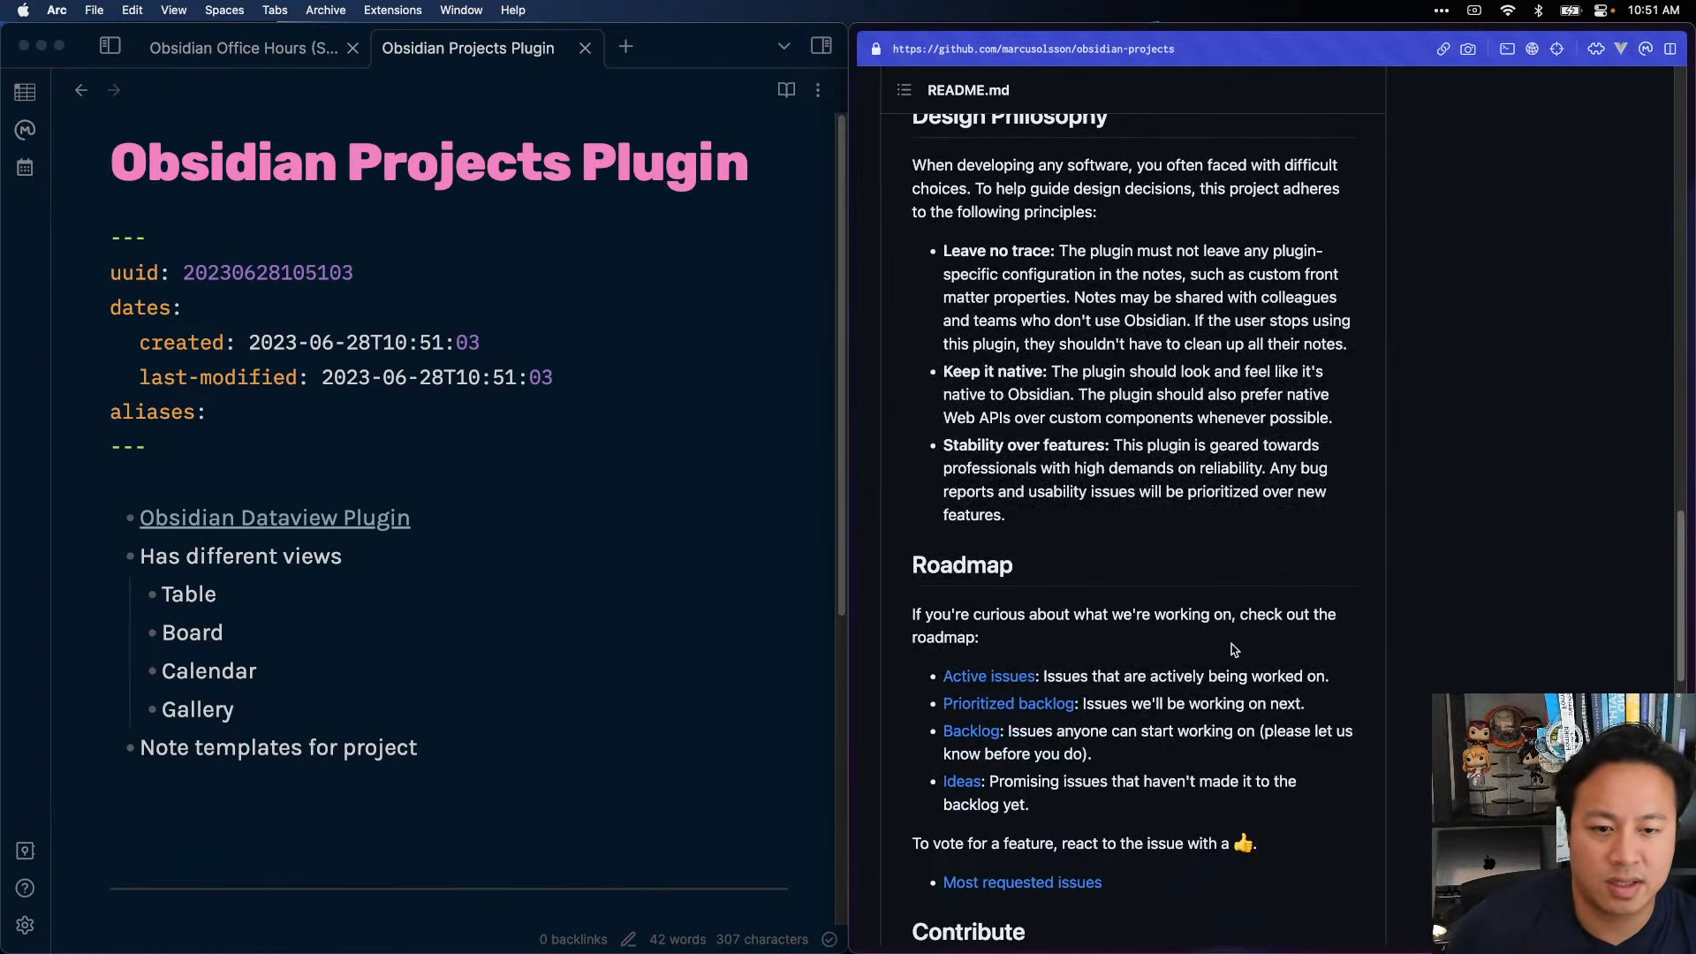
scroll(1232, 643, down, 6)
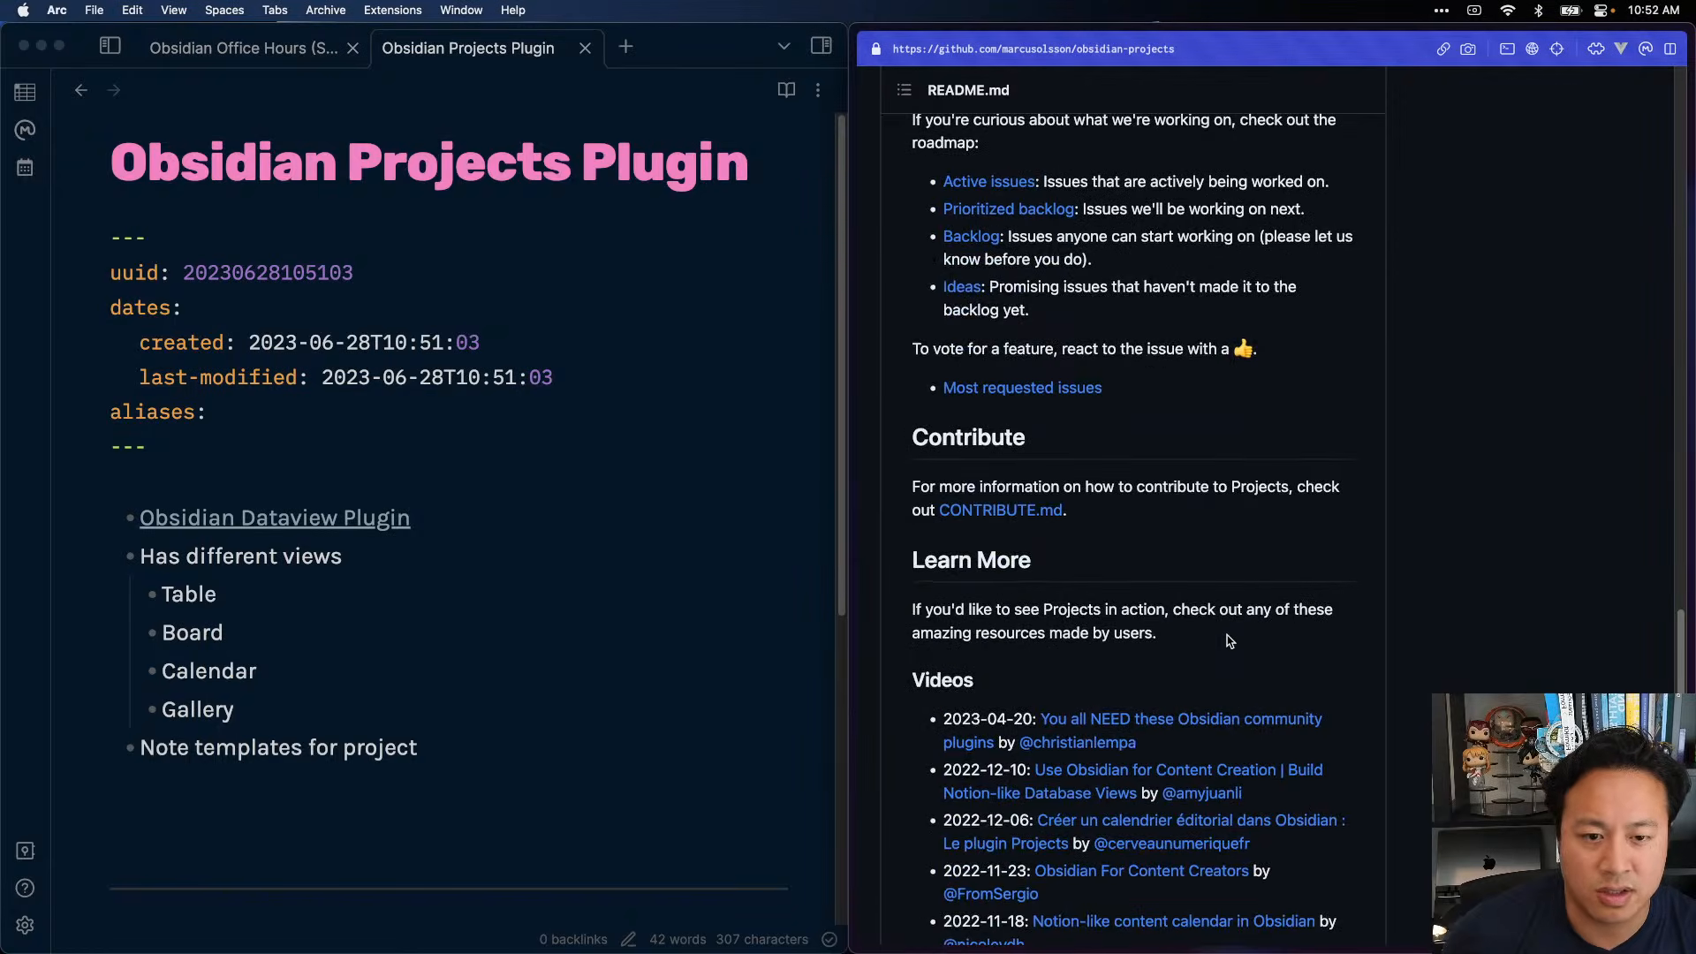
scroll(1231, 642, down, 7)
scroll(1226, 635, up, 1)
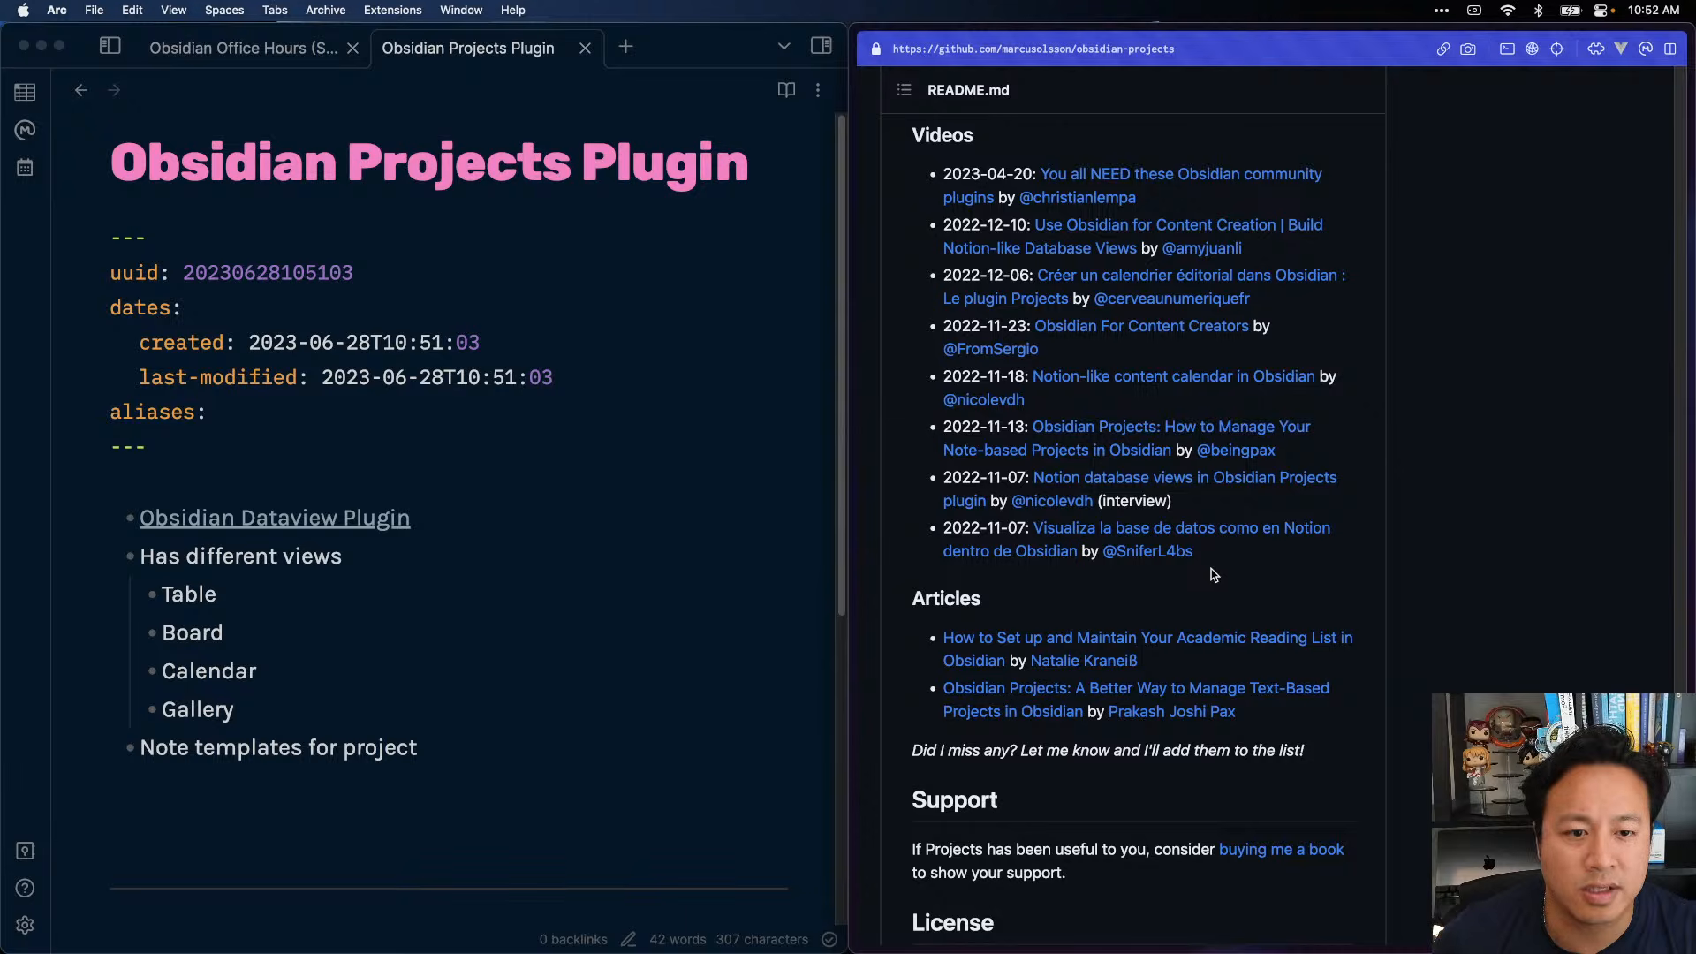
scroll(1201, 607, down, 3)
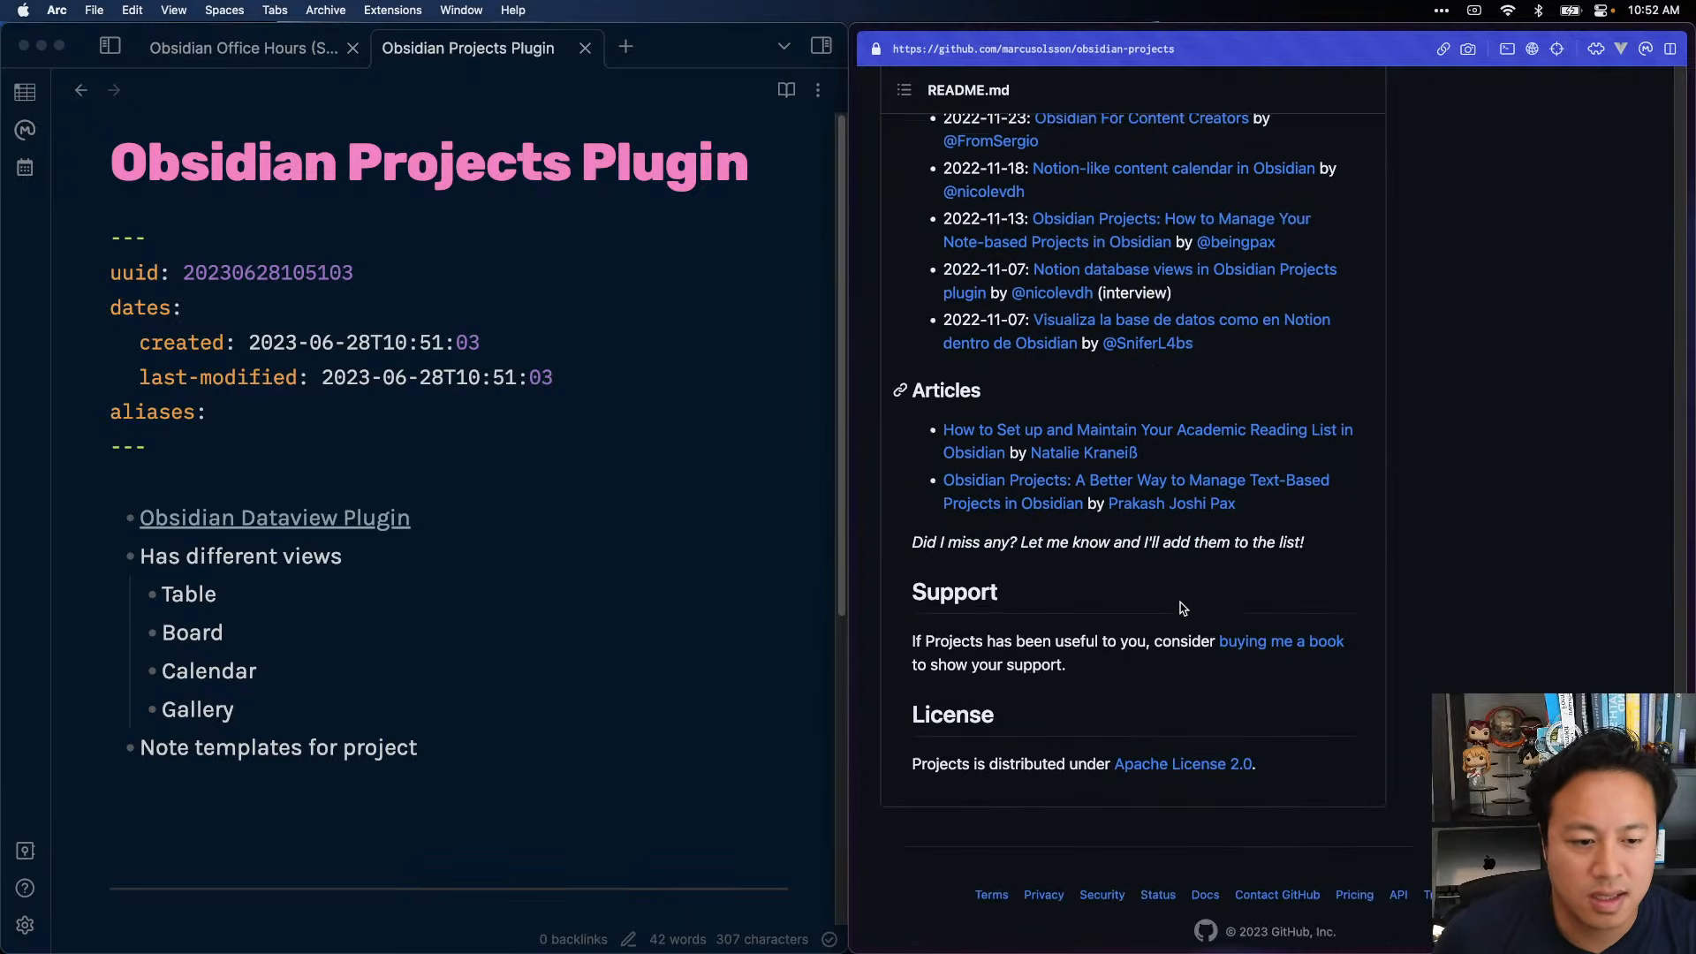
scroll(1175, 601, up, 9)
scroll(1175, 601, up, 10)
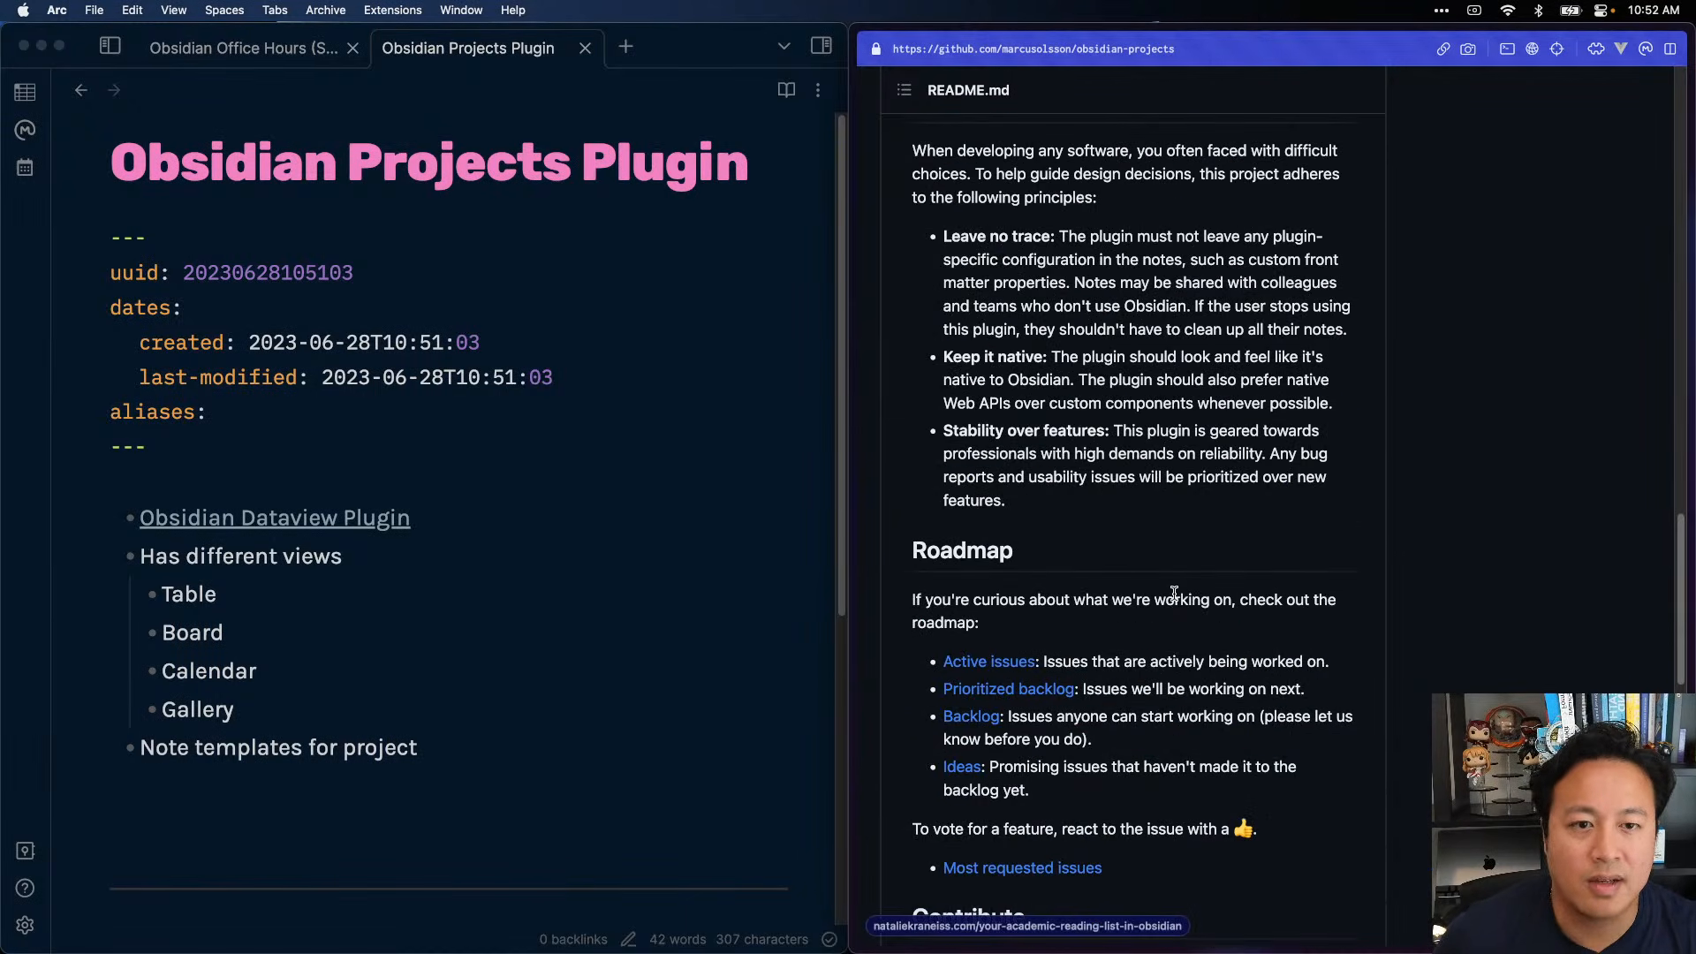
scroll(1175, 598, up, 15)
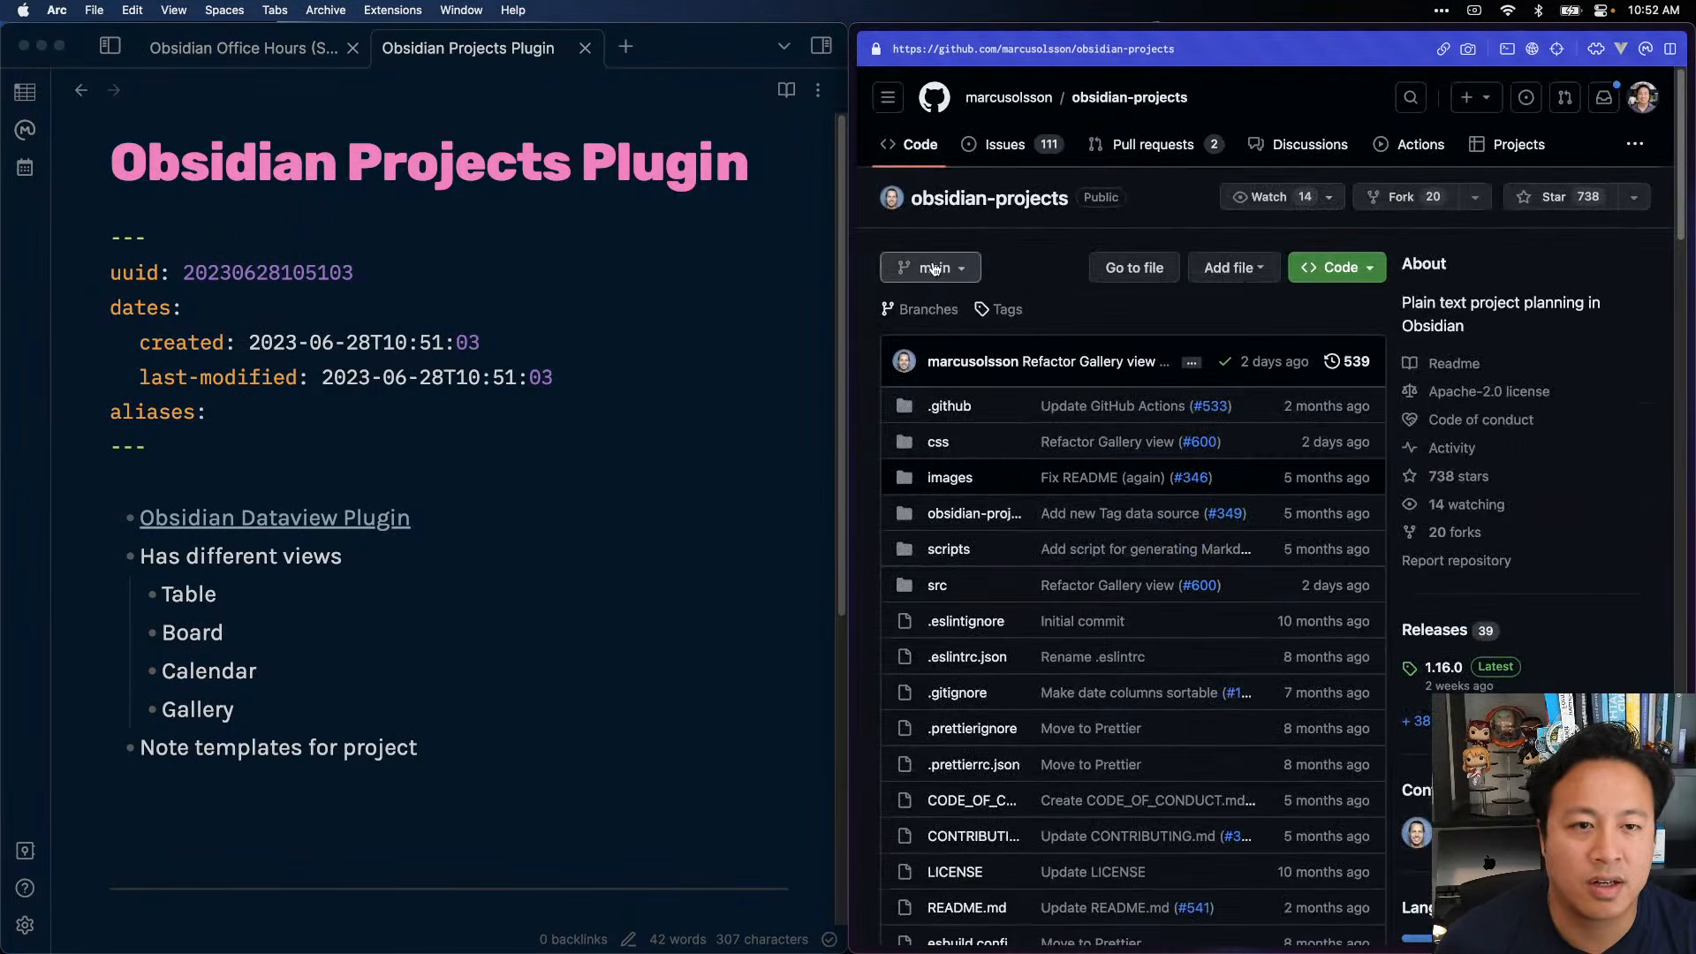
- Close the GitHub repository page and expand the Obsidian Projects Plugin note's window to full width
key(super+w)
click(521, 575)
key(ctrl+alt+Return)
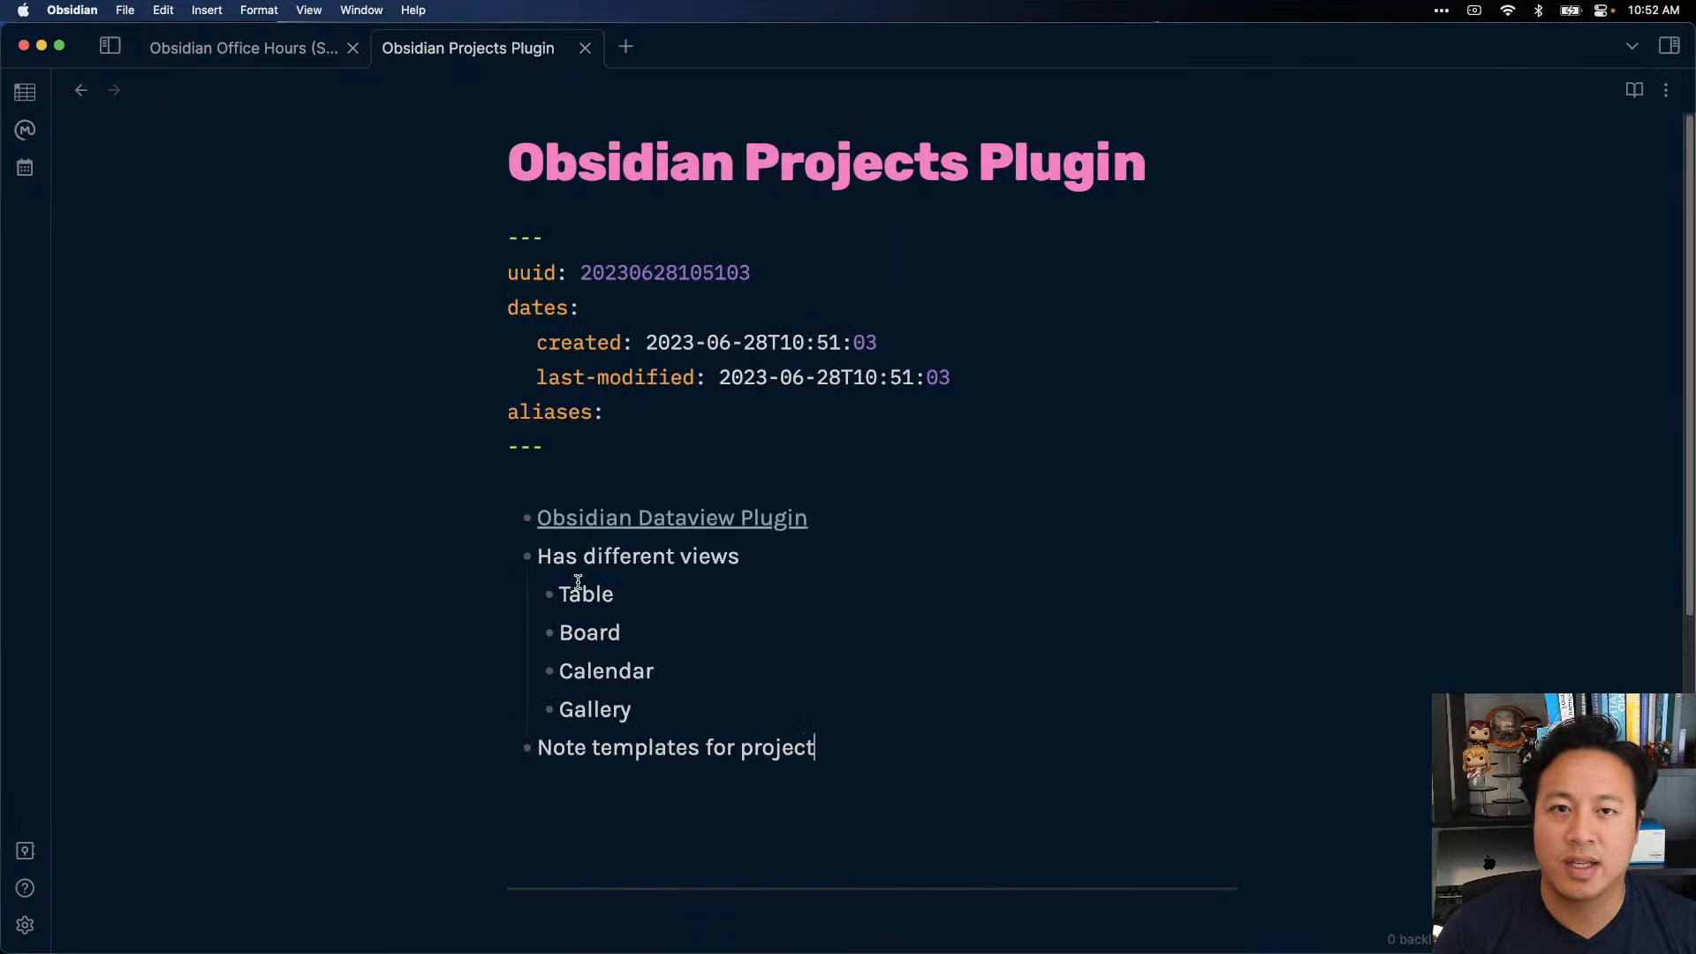
- Search the community plugins for "project" and install the Projects plugin
key(super+comma)
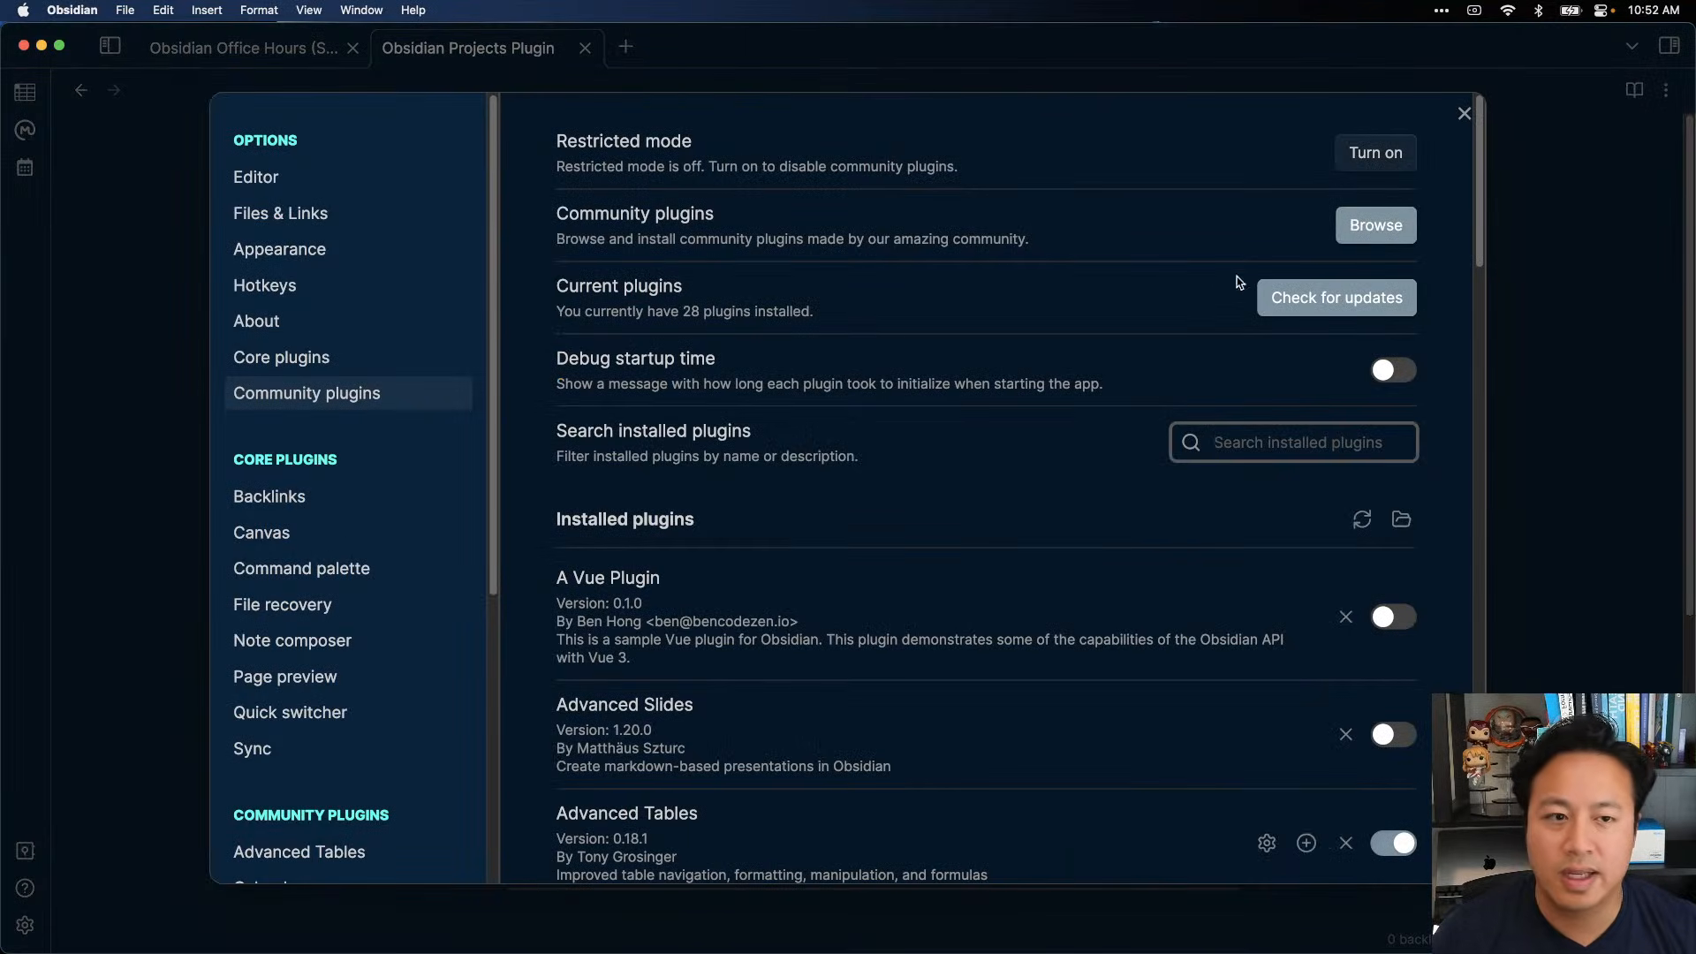
click(1376, 225)
text(project)
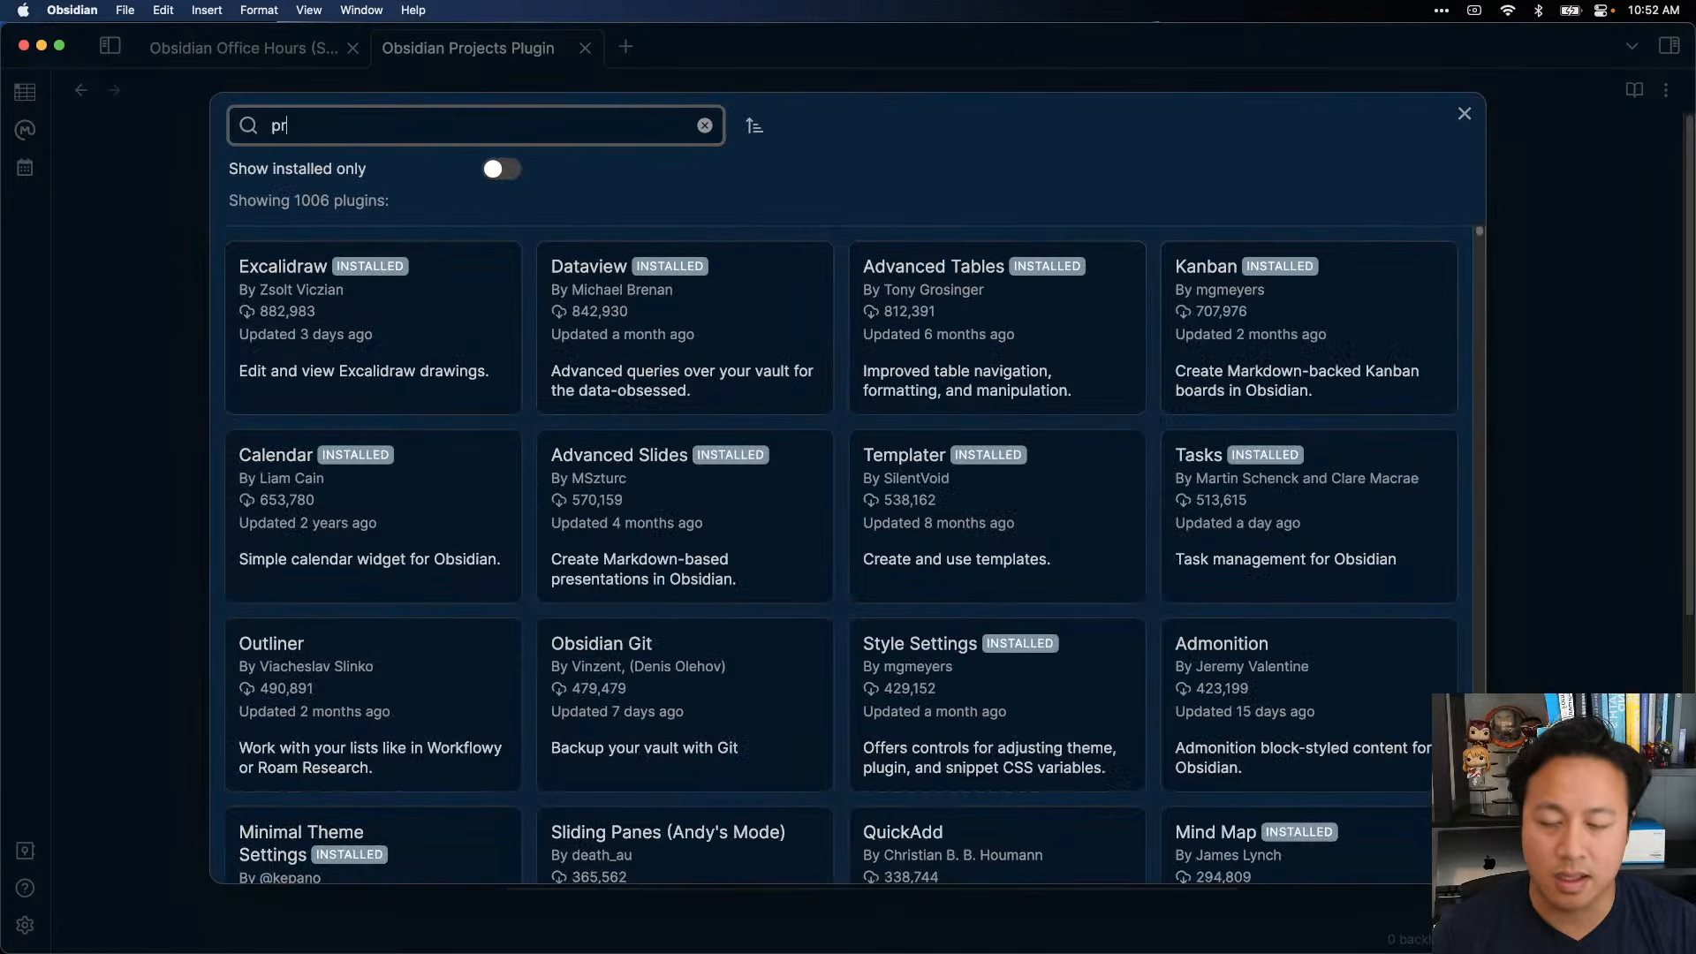
click(303, 265)
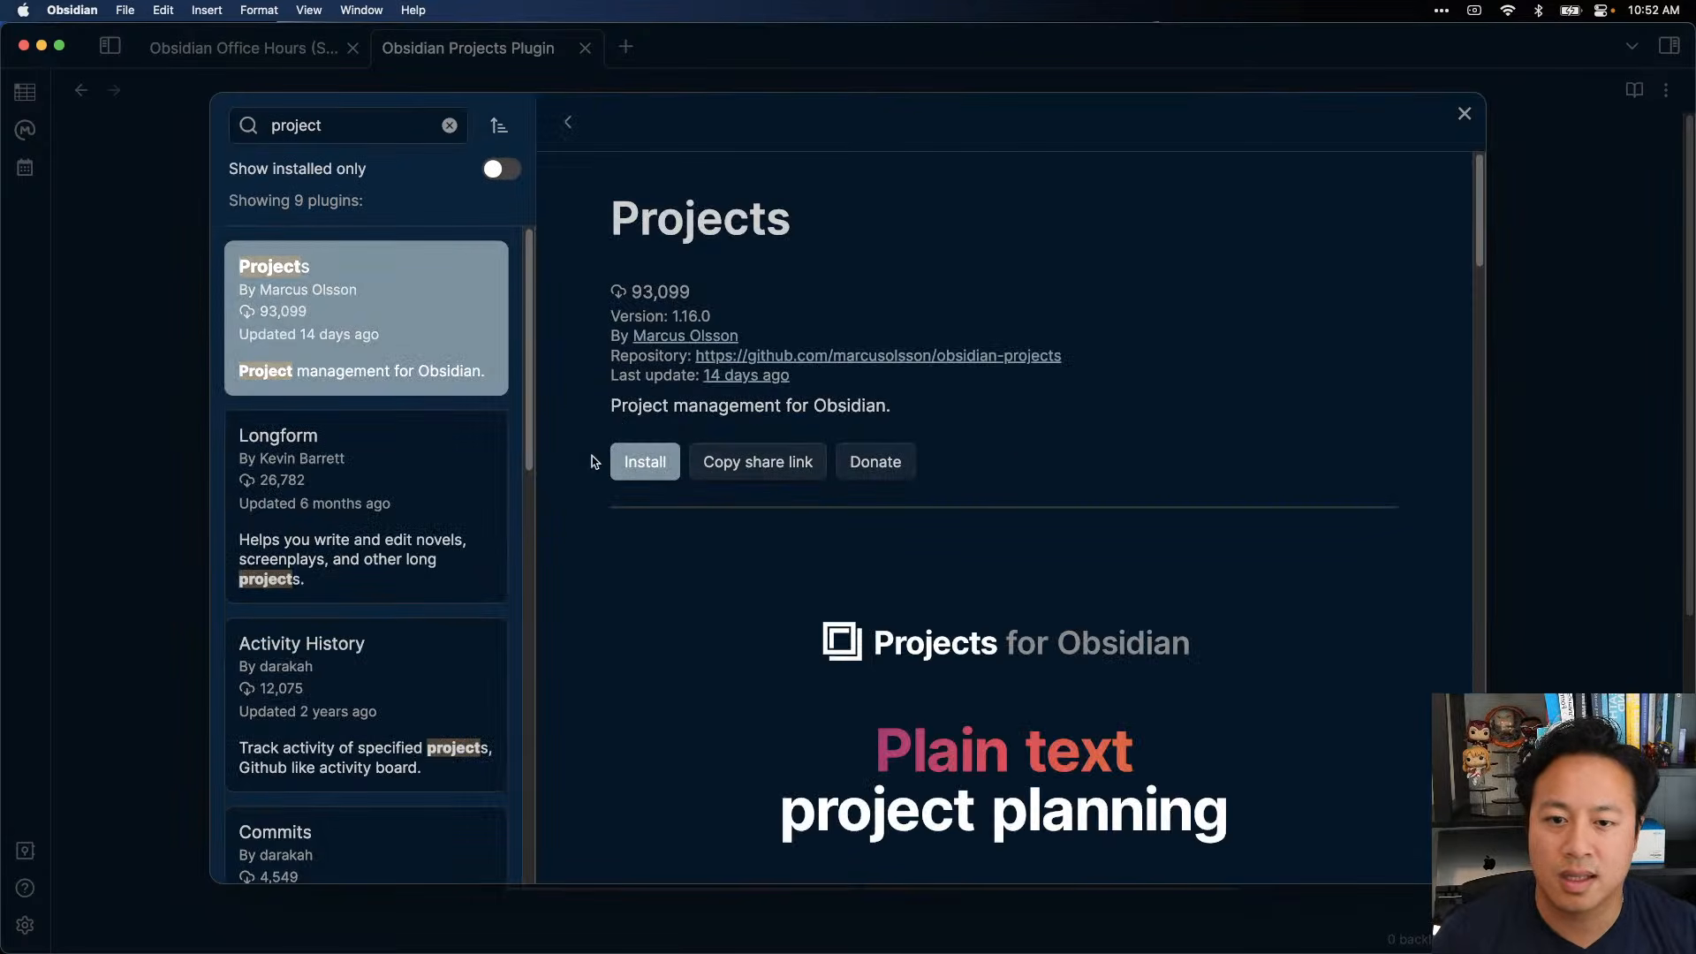
click(664, 459)
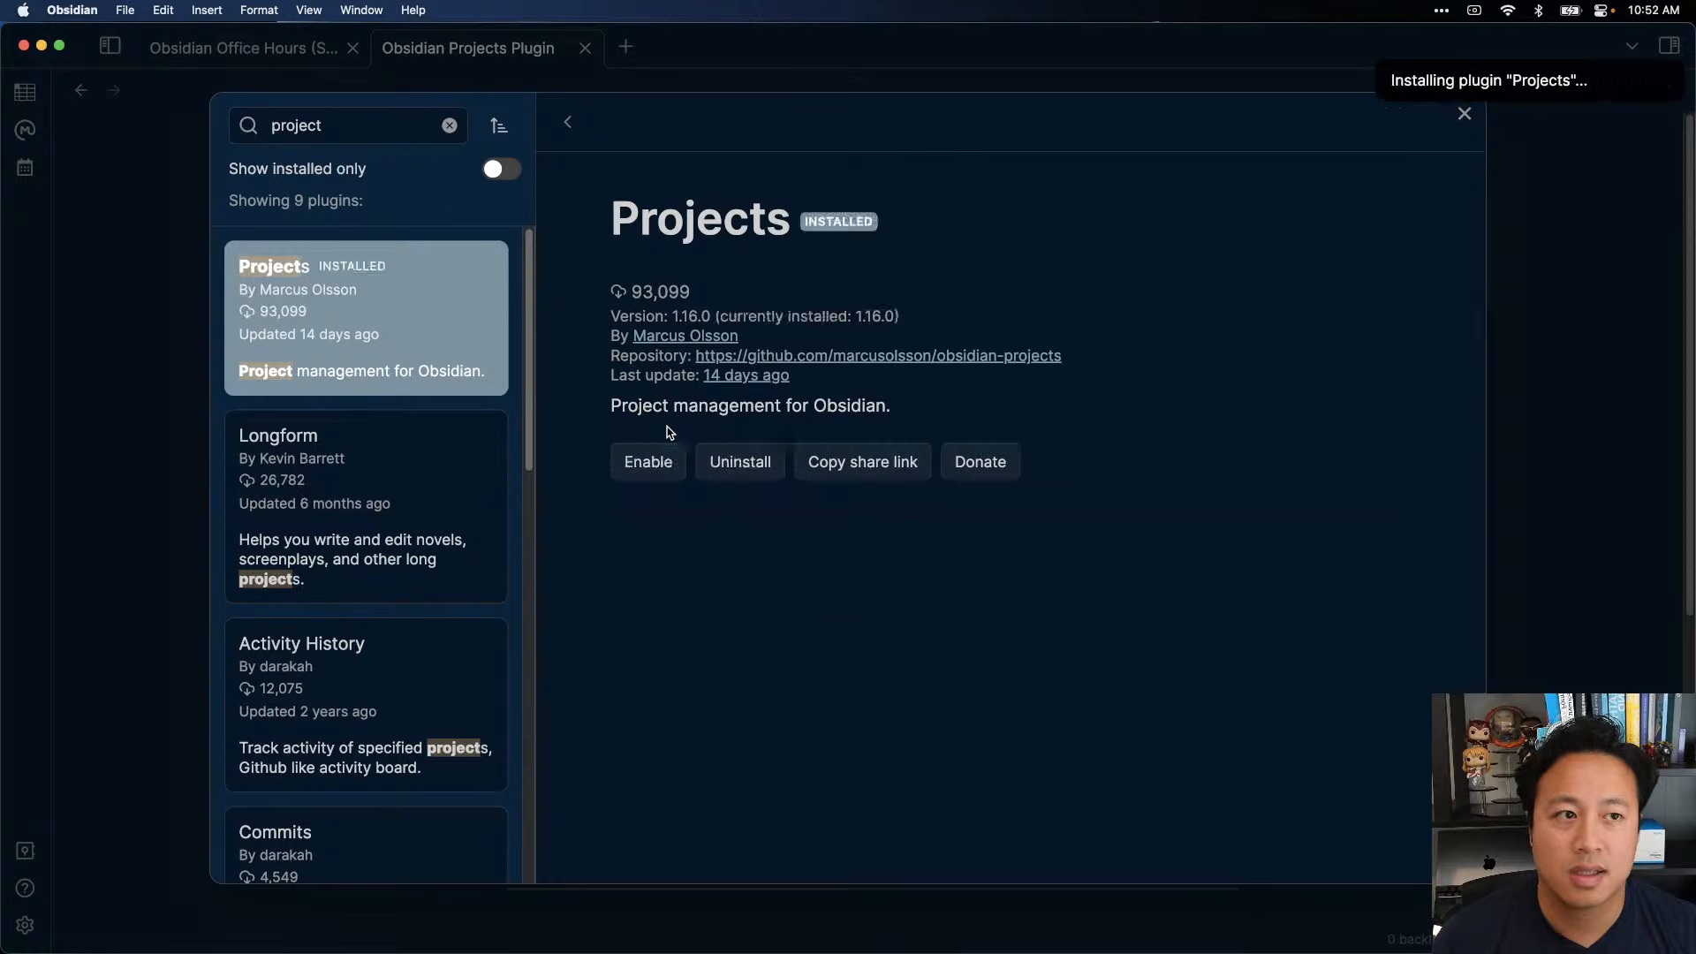
- Enable the newly installed Projects plugin from the community plugin results
click(568, 123)
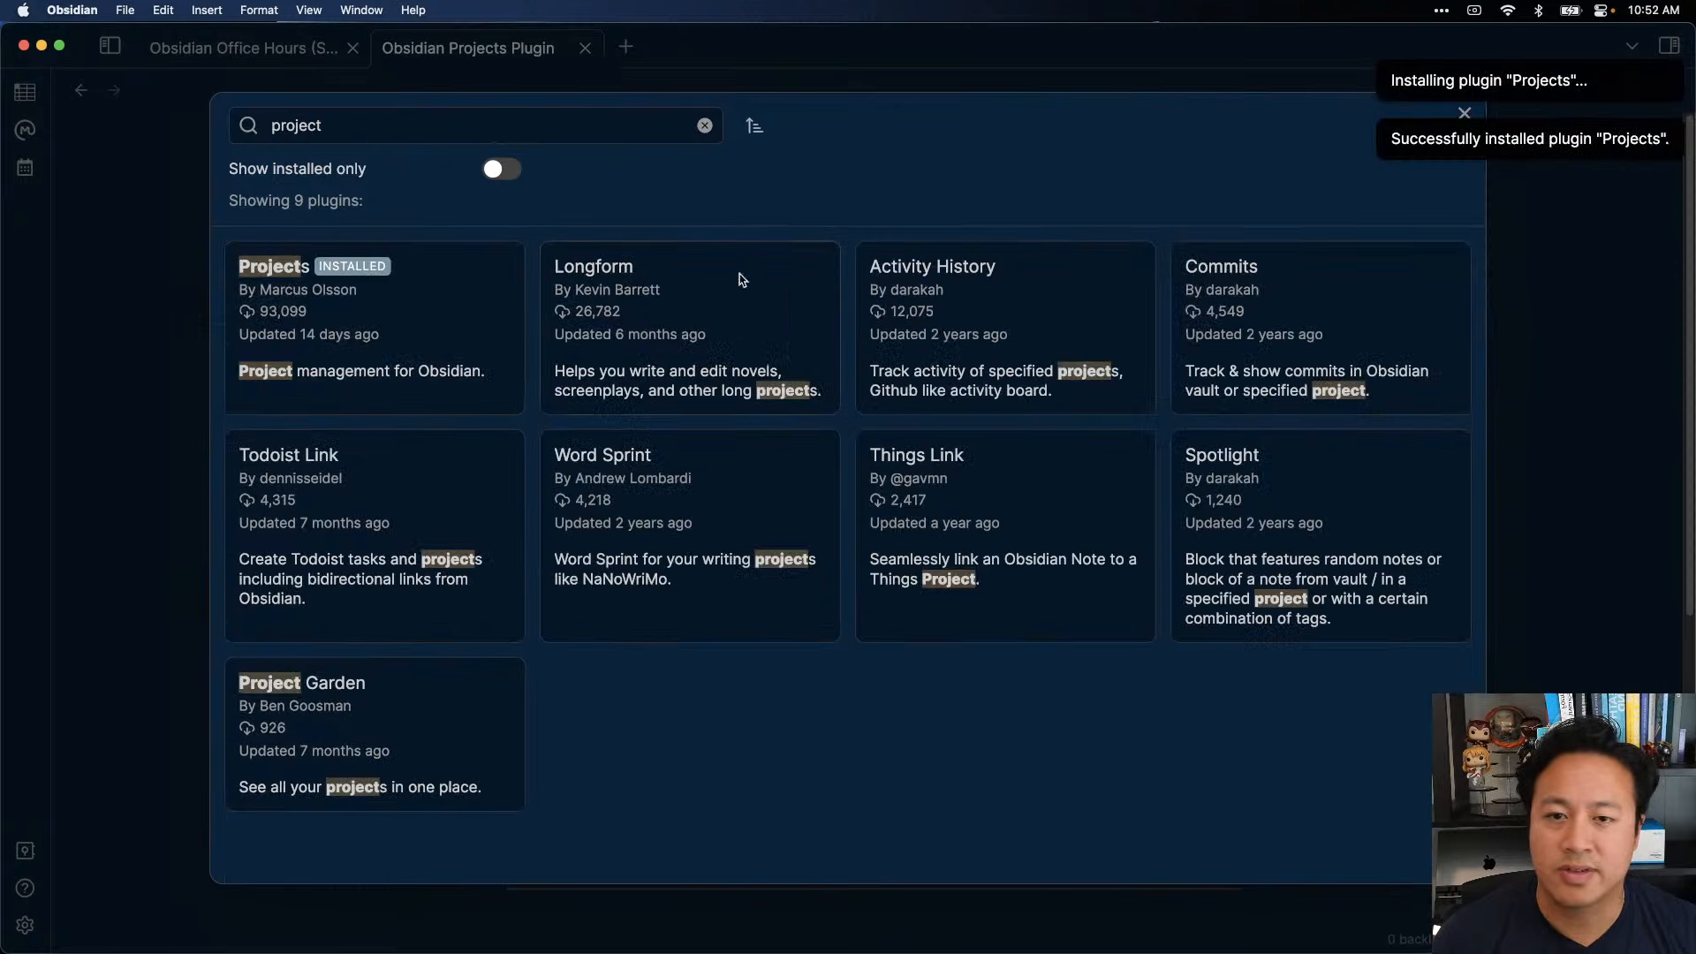
click(467, 367)
click(676, 463)
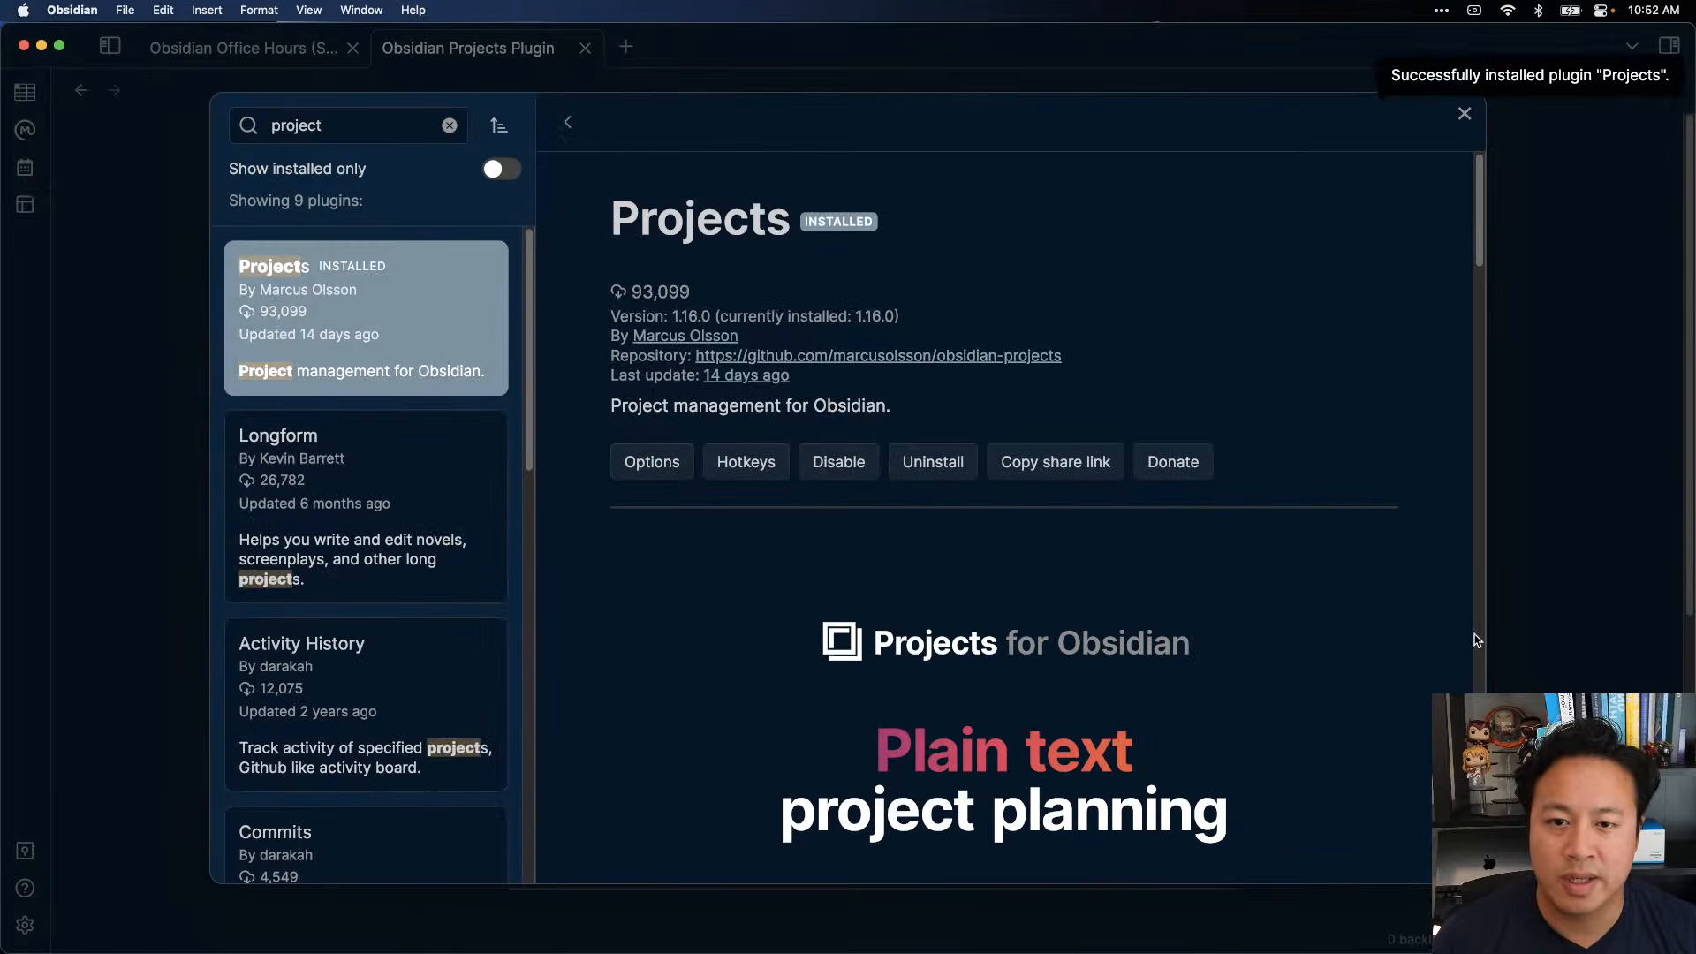
- Examine the Projects plugin's options, including the choices for quoting front matter strings, and close the settings
click(666, 465)
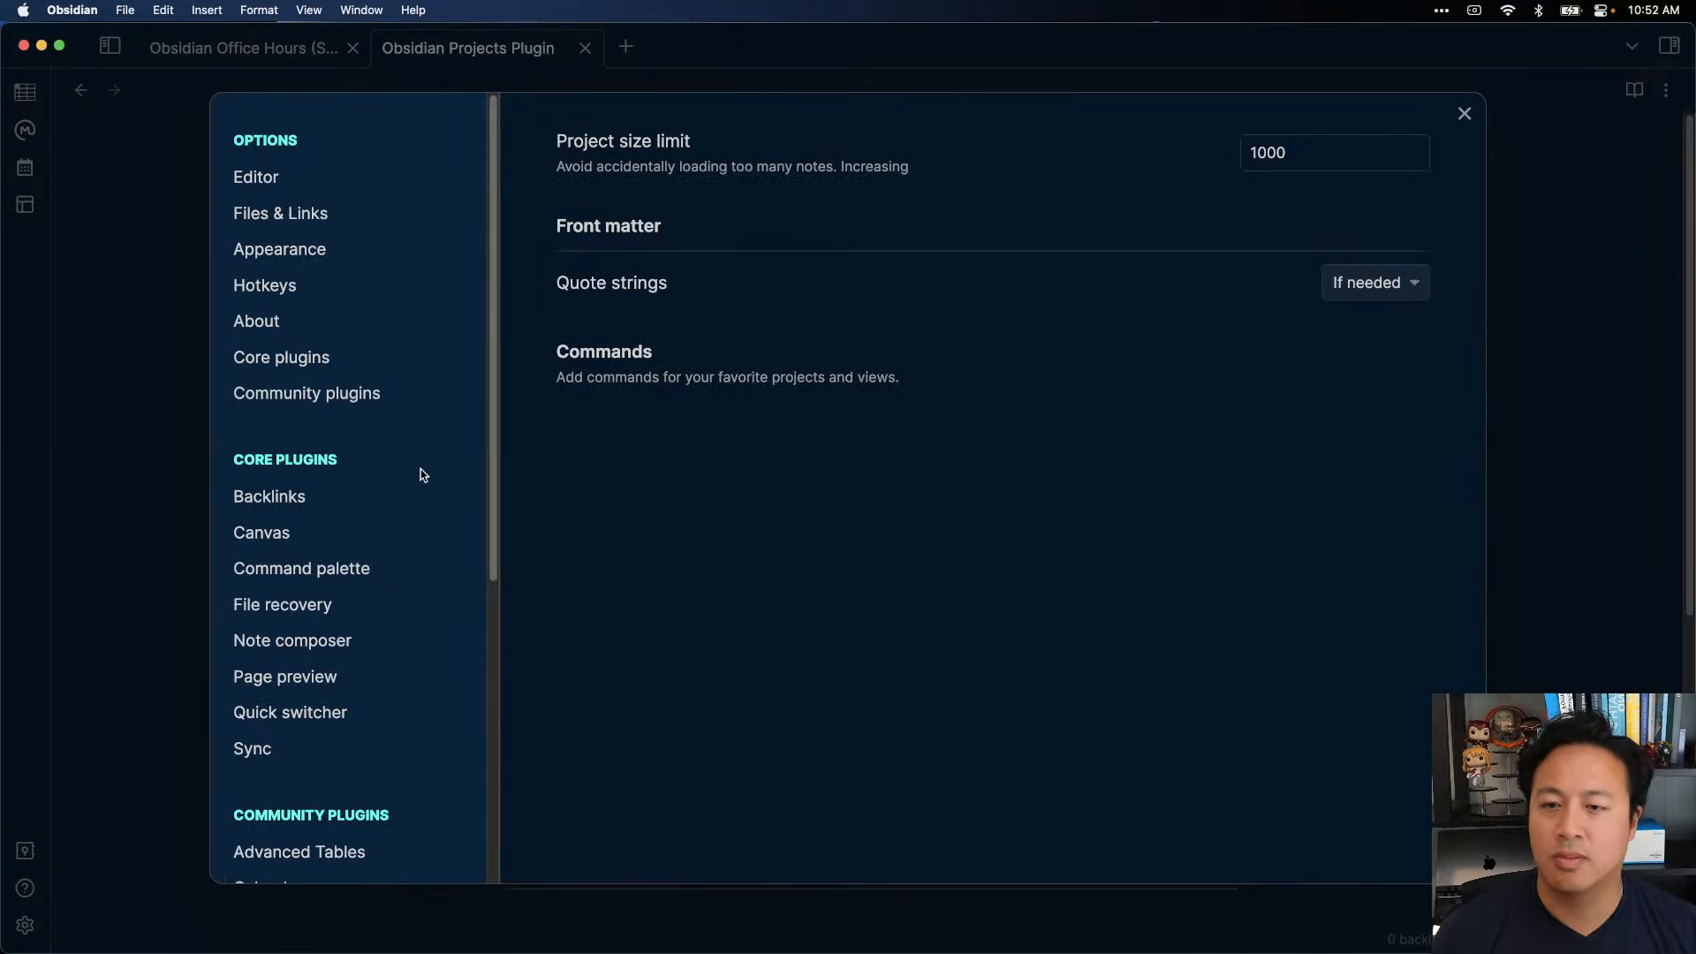
scroll(416, 473, down, 5)
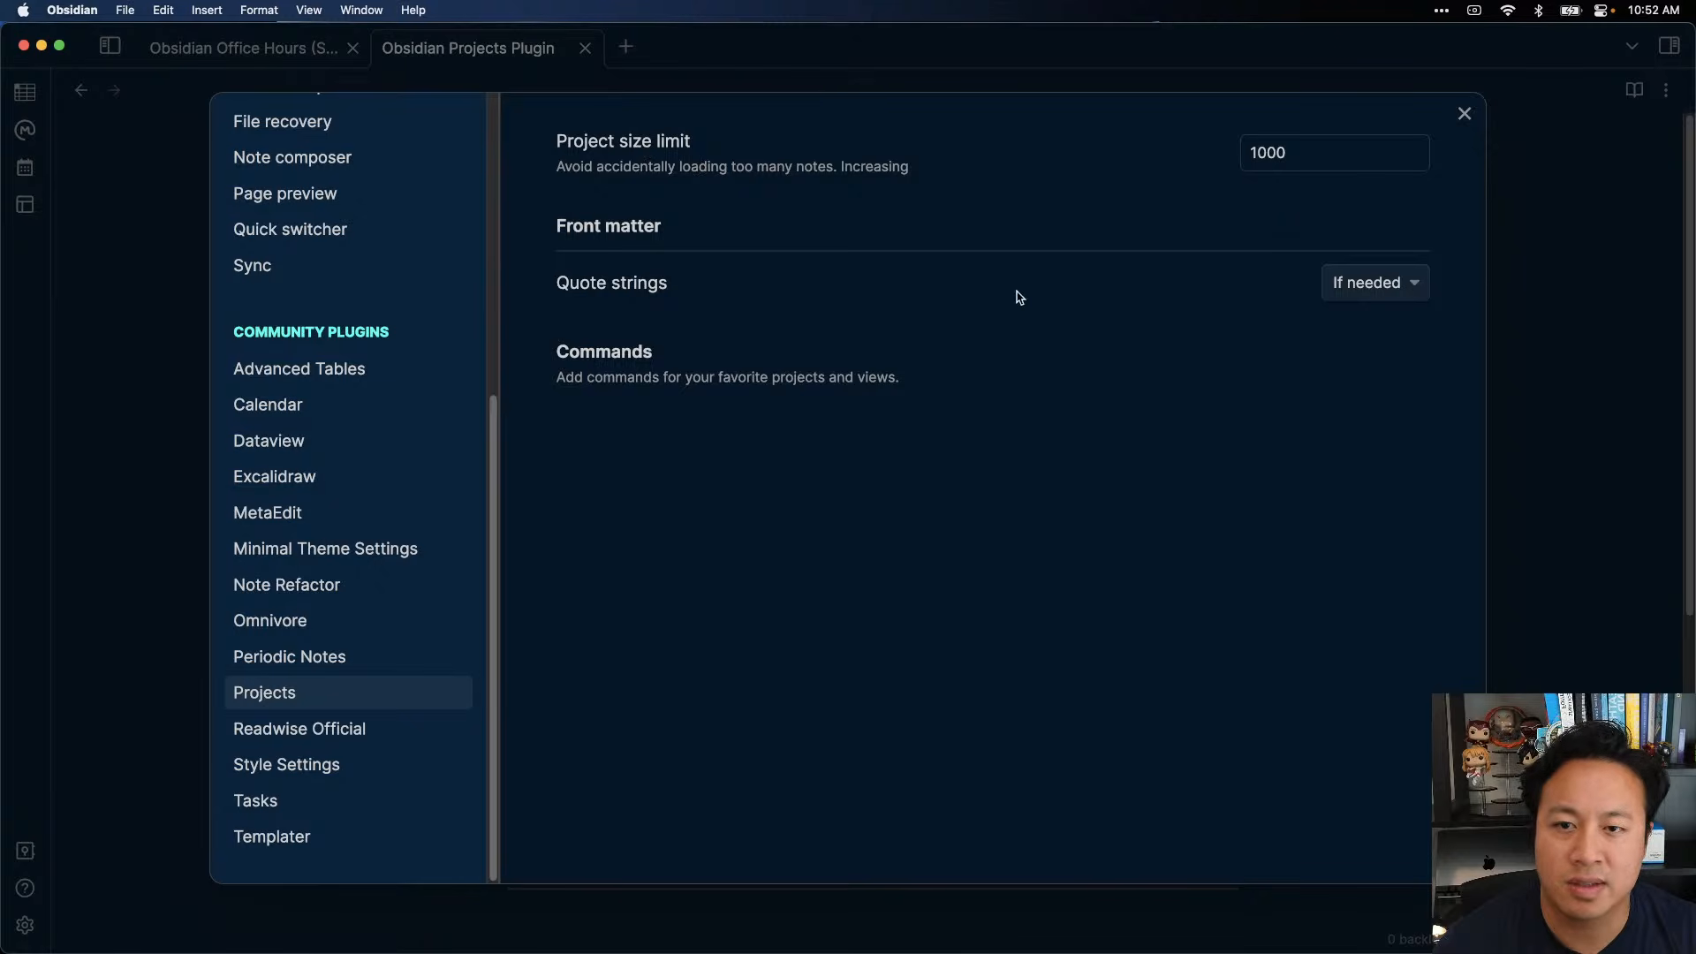
click(1416, 297)
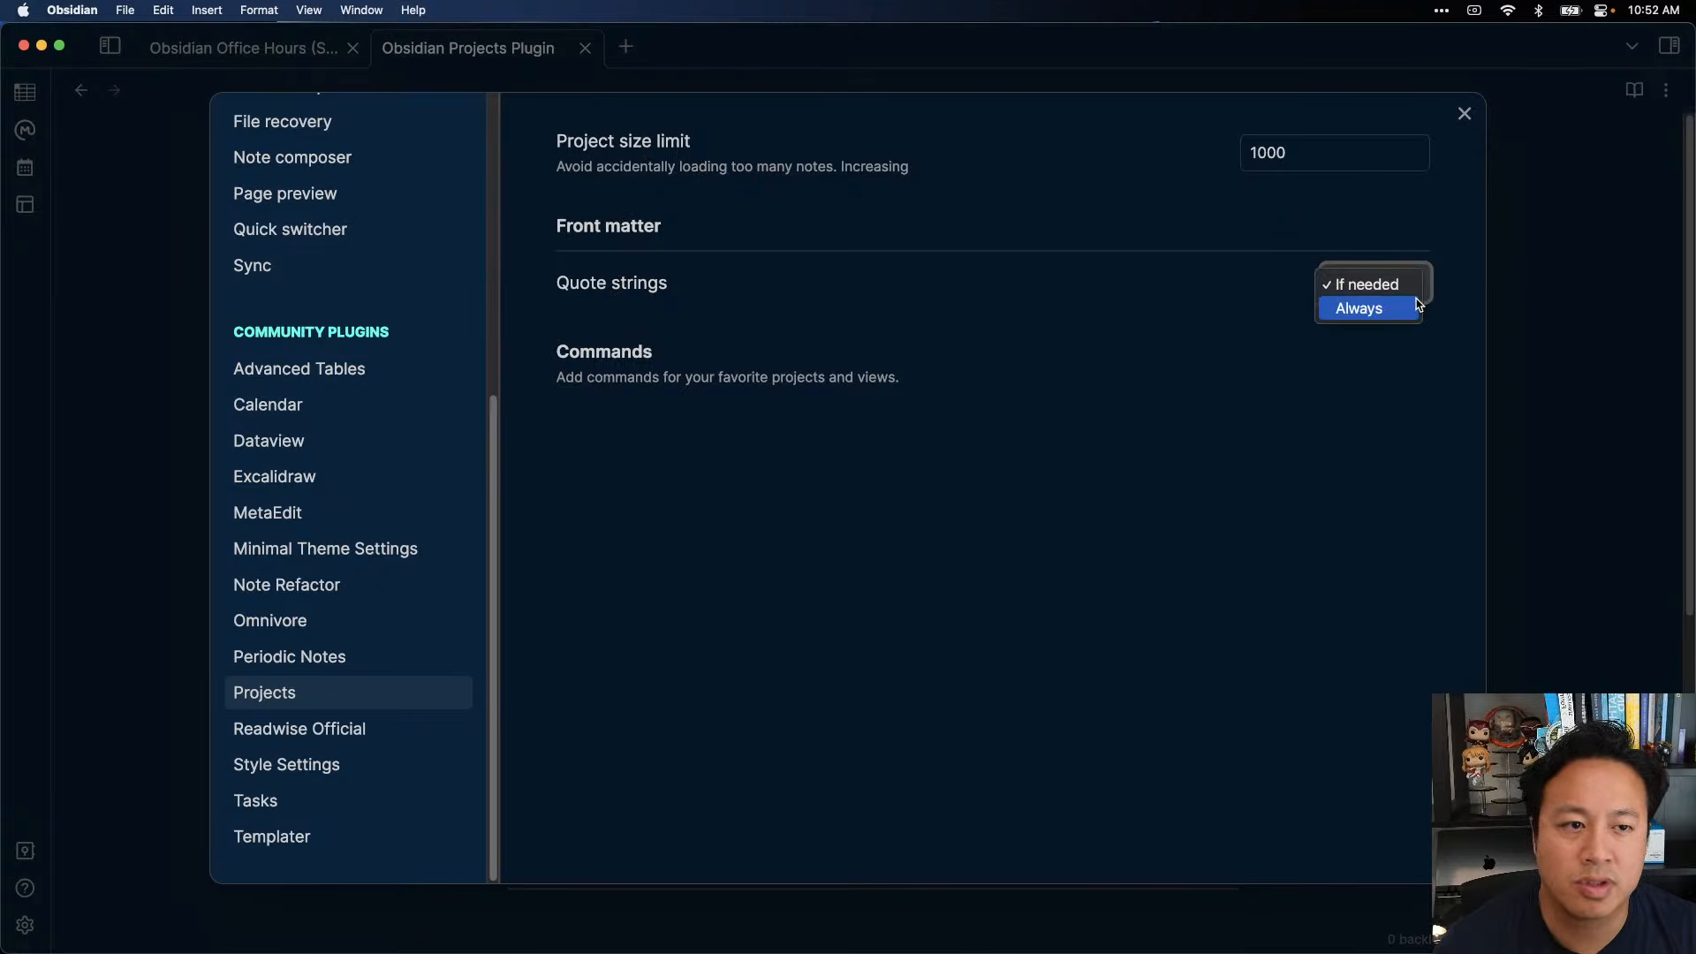
click(1037, 385)
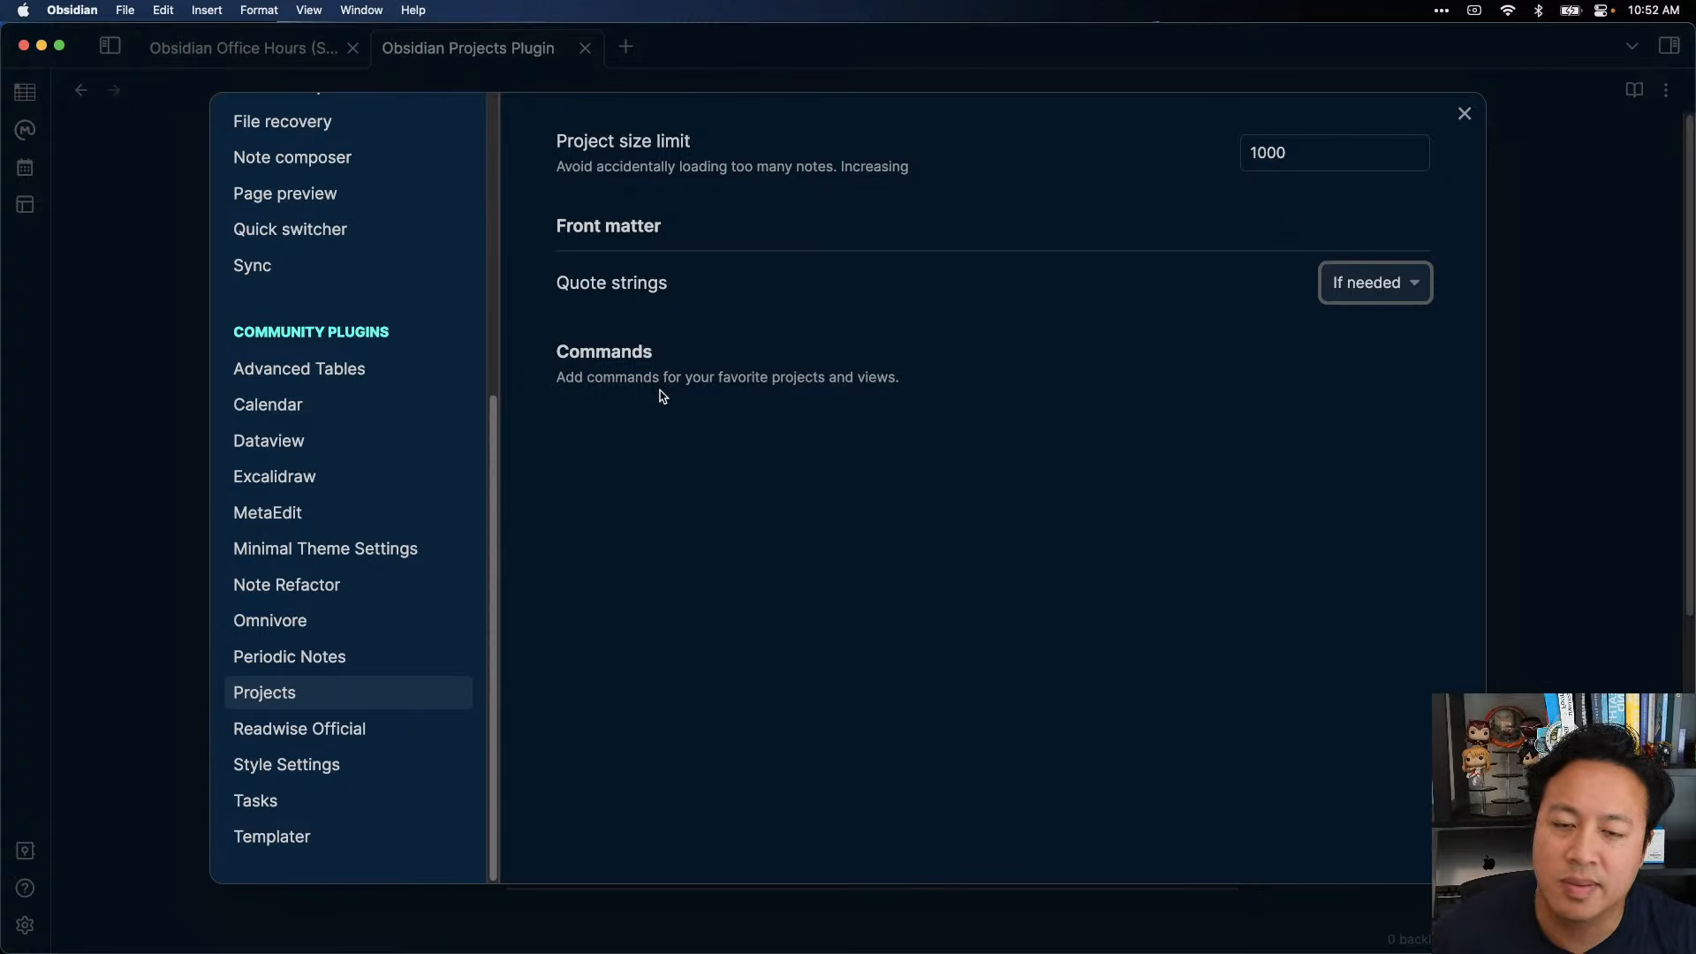
click(1289, 331)
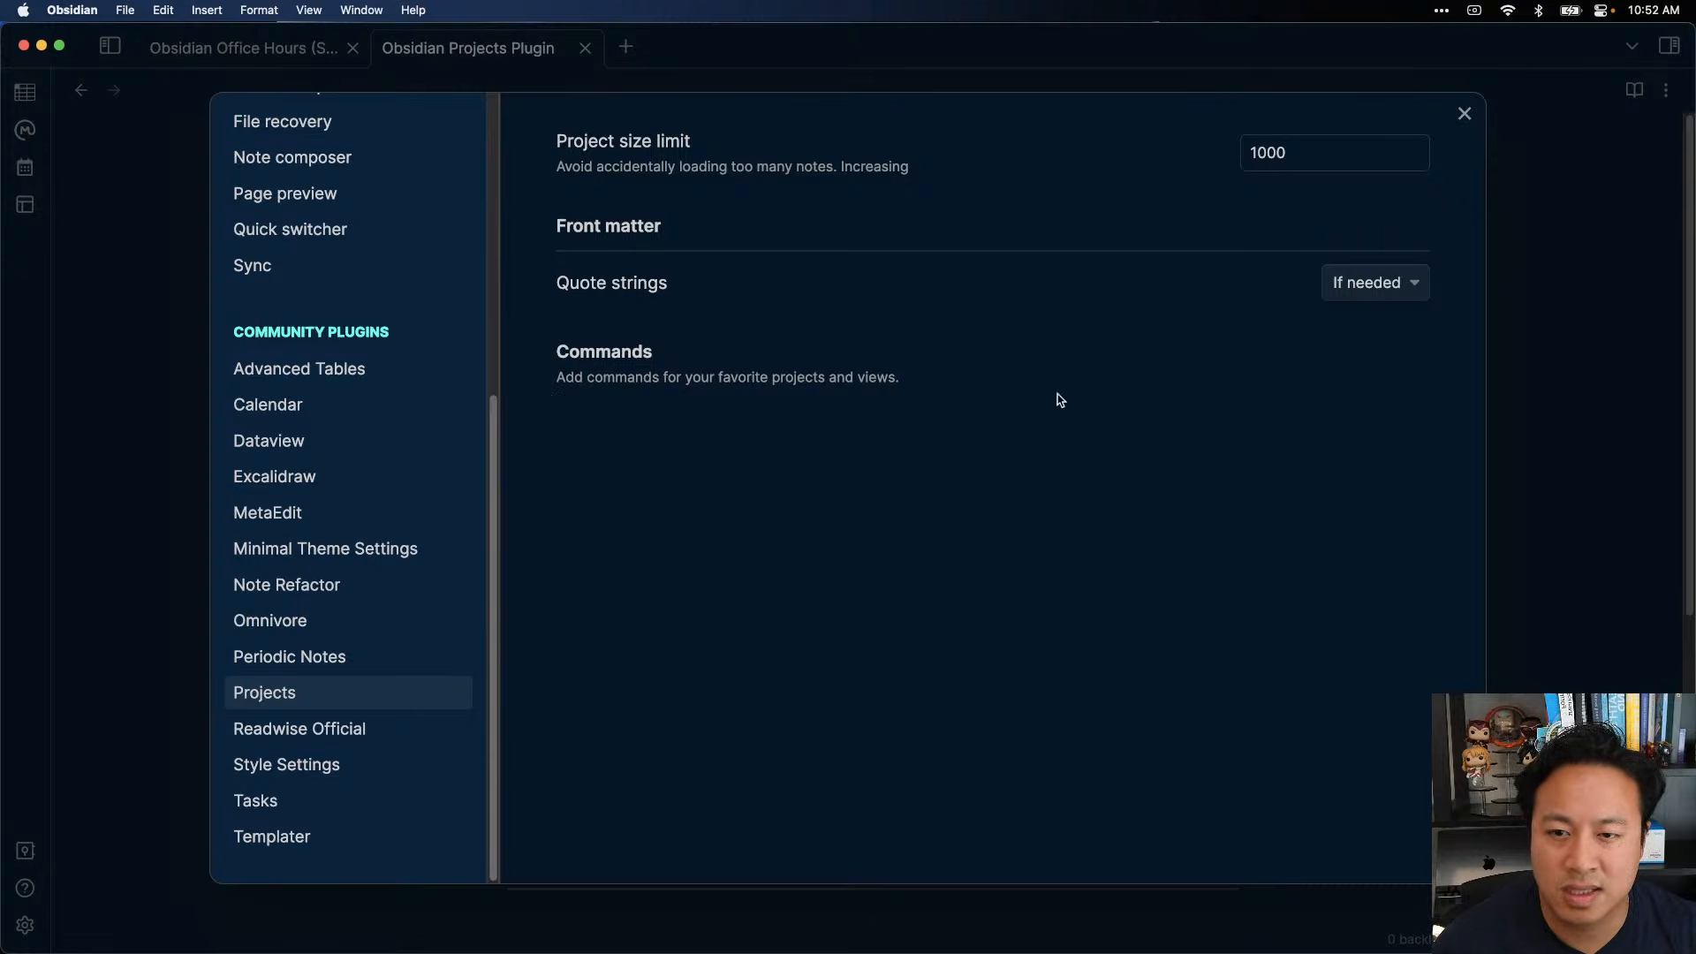
click(1464, 114)
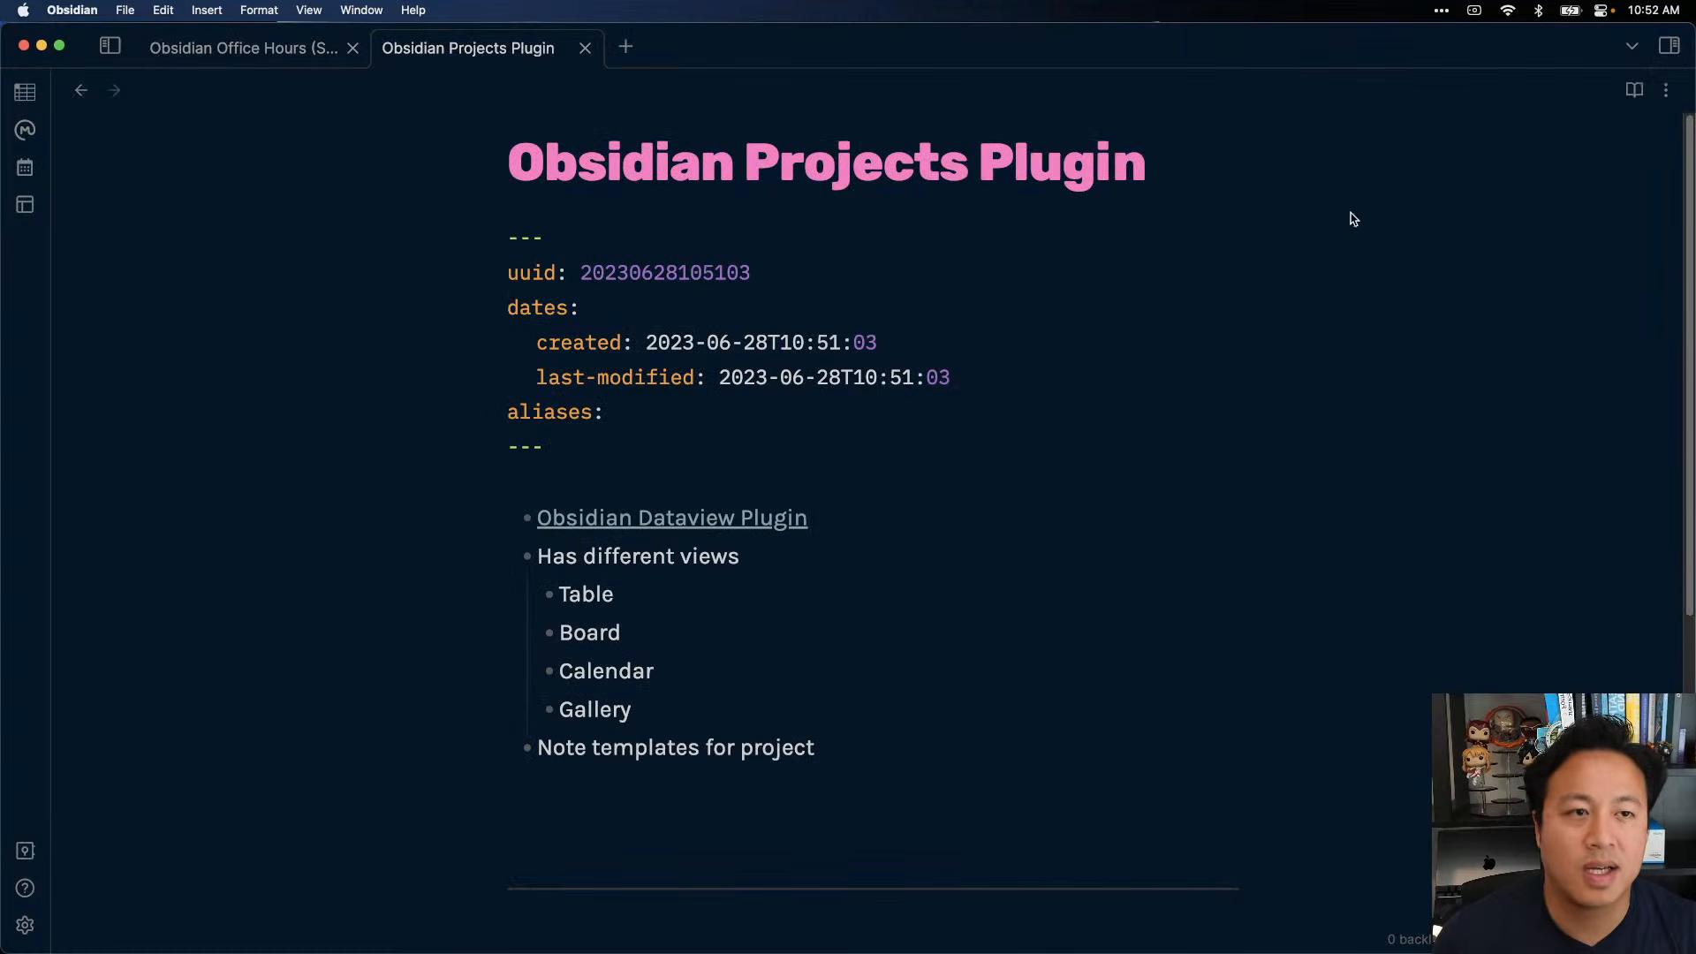
- Run the command "Projects: Show projects" to open the plugin's main view
key(super+p)
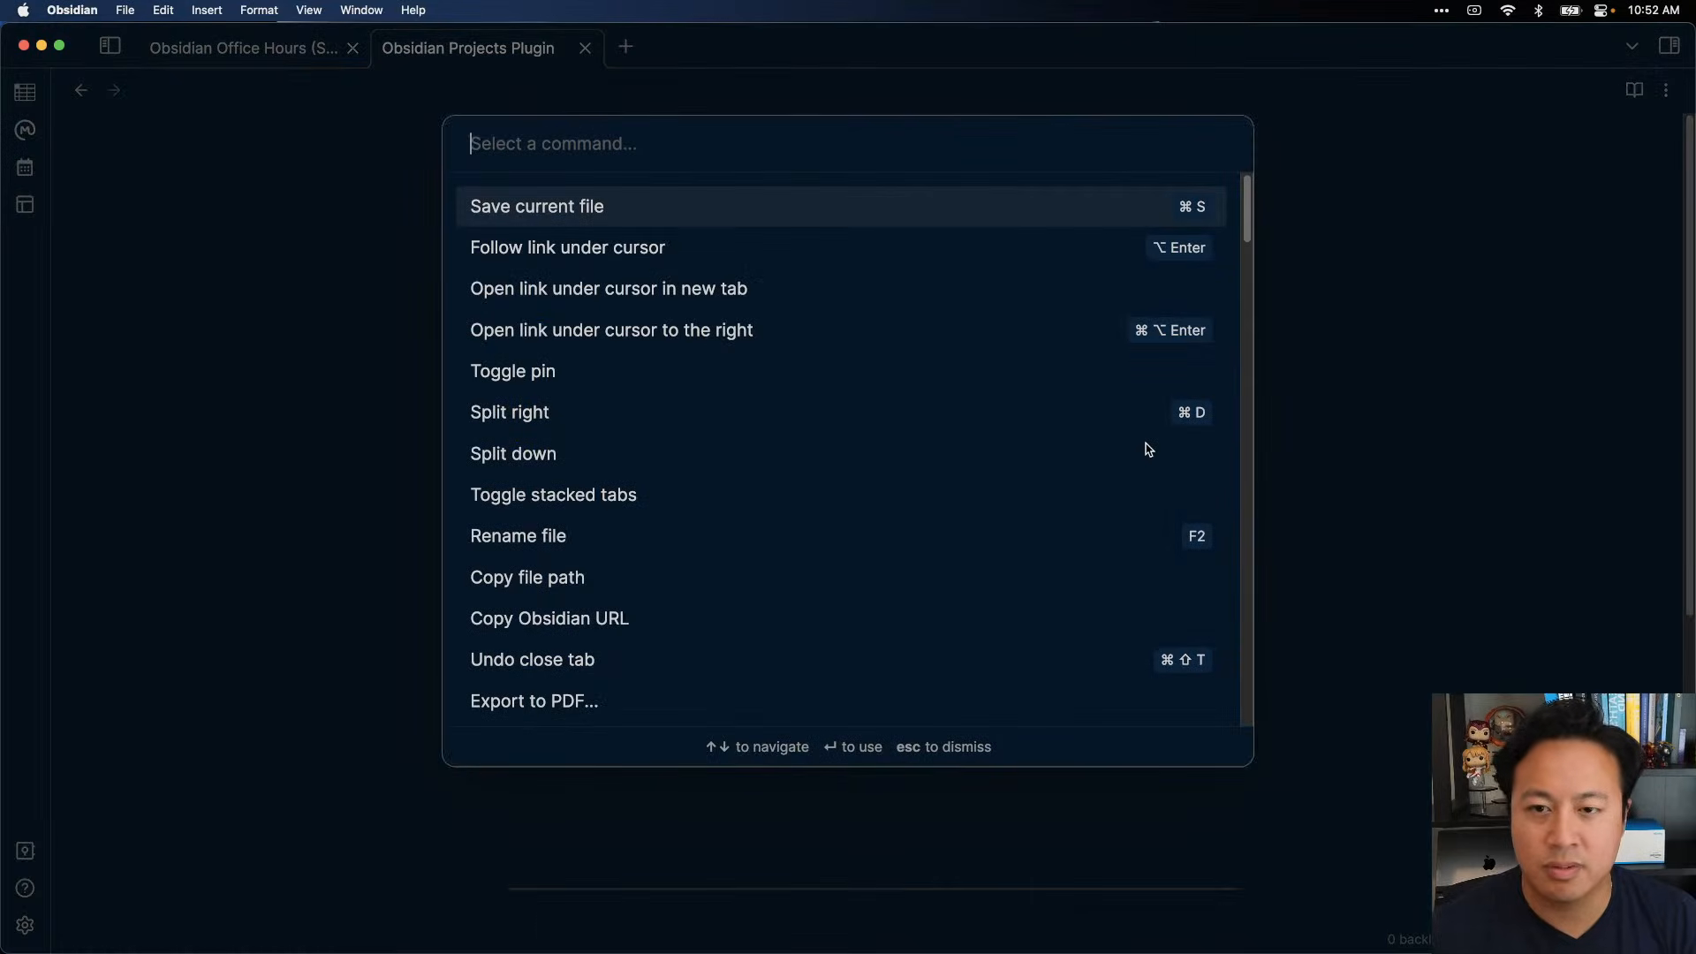
text(project)
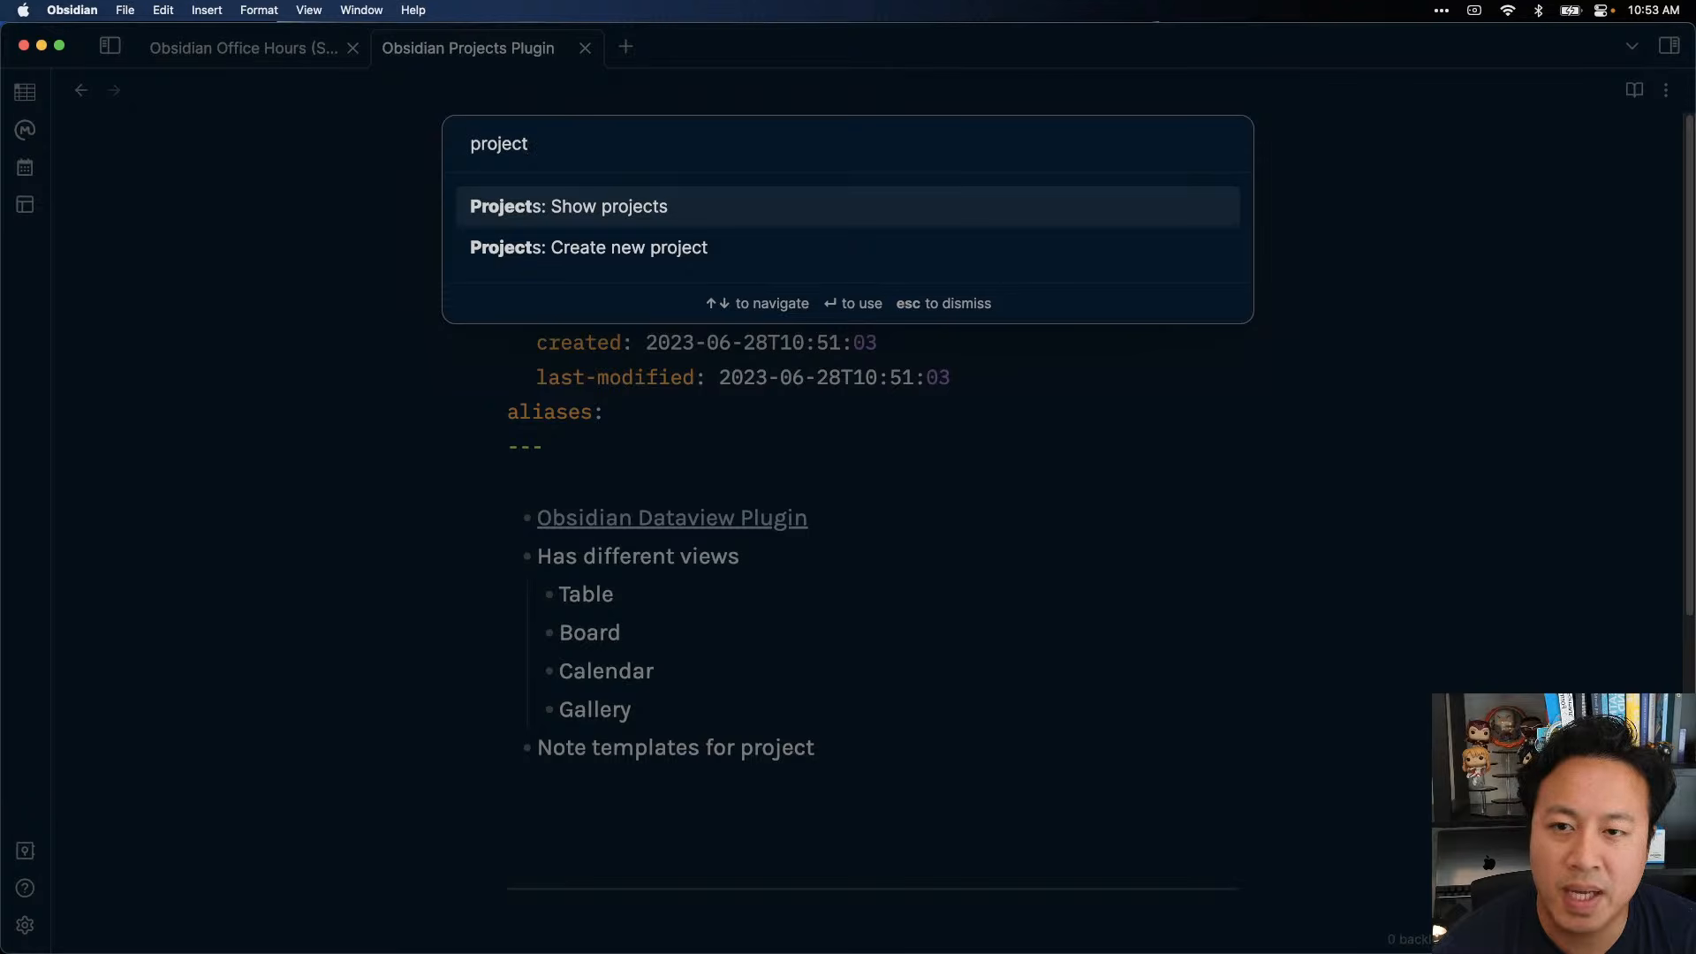
key(Return)
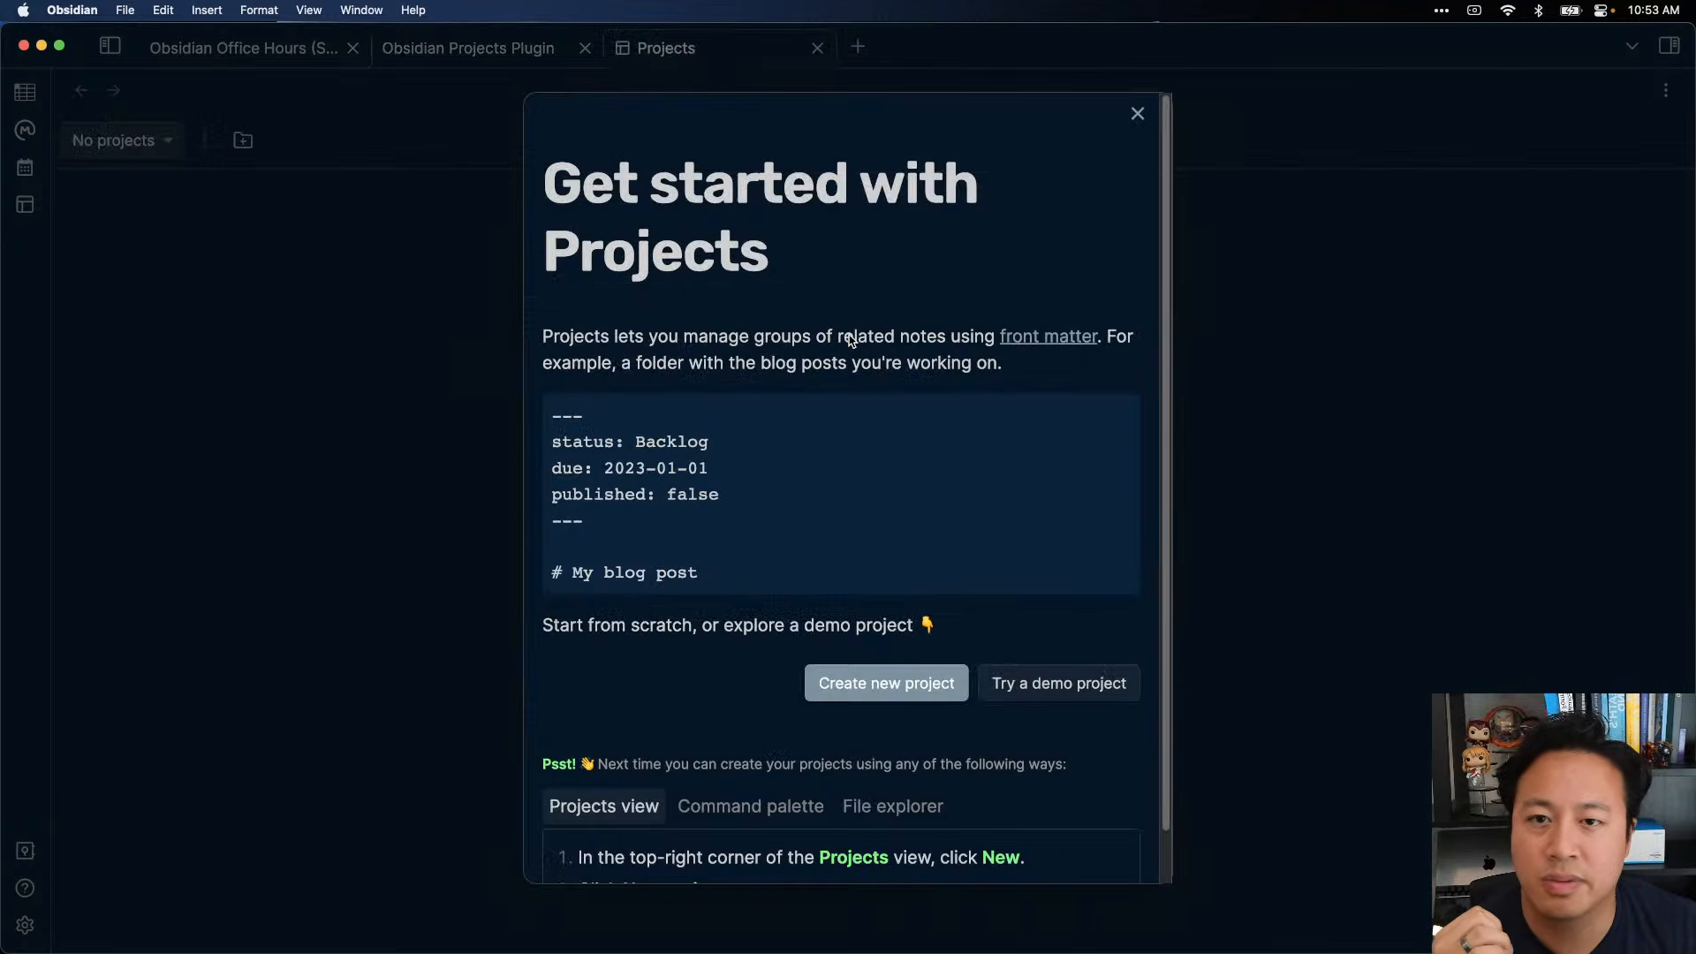
- Read the getting-started guide, including how to create projects from the command palette and the file explorer
scroll(853, 350, down, 1)
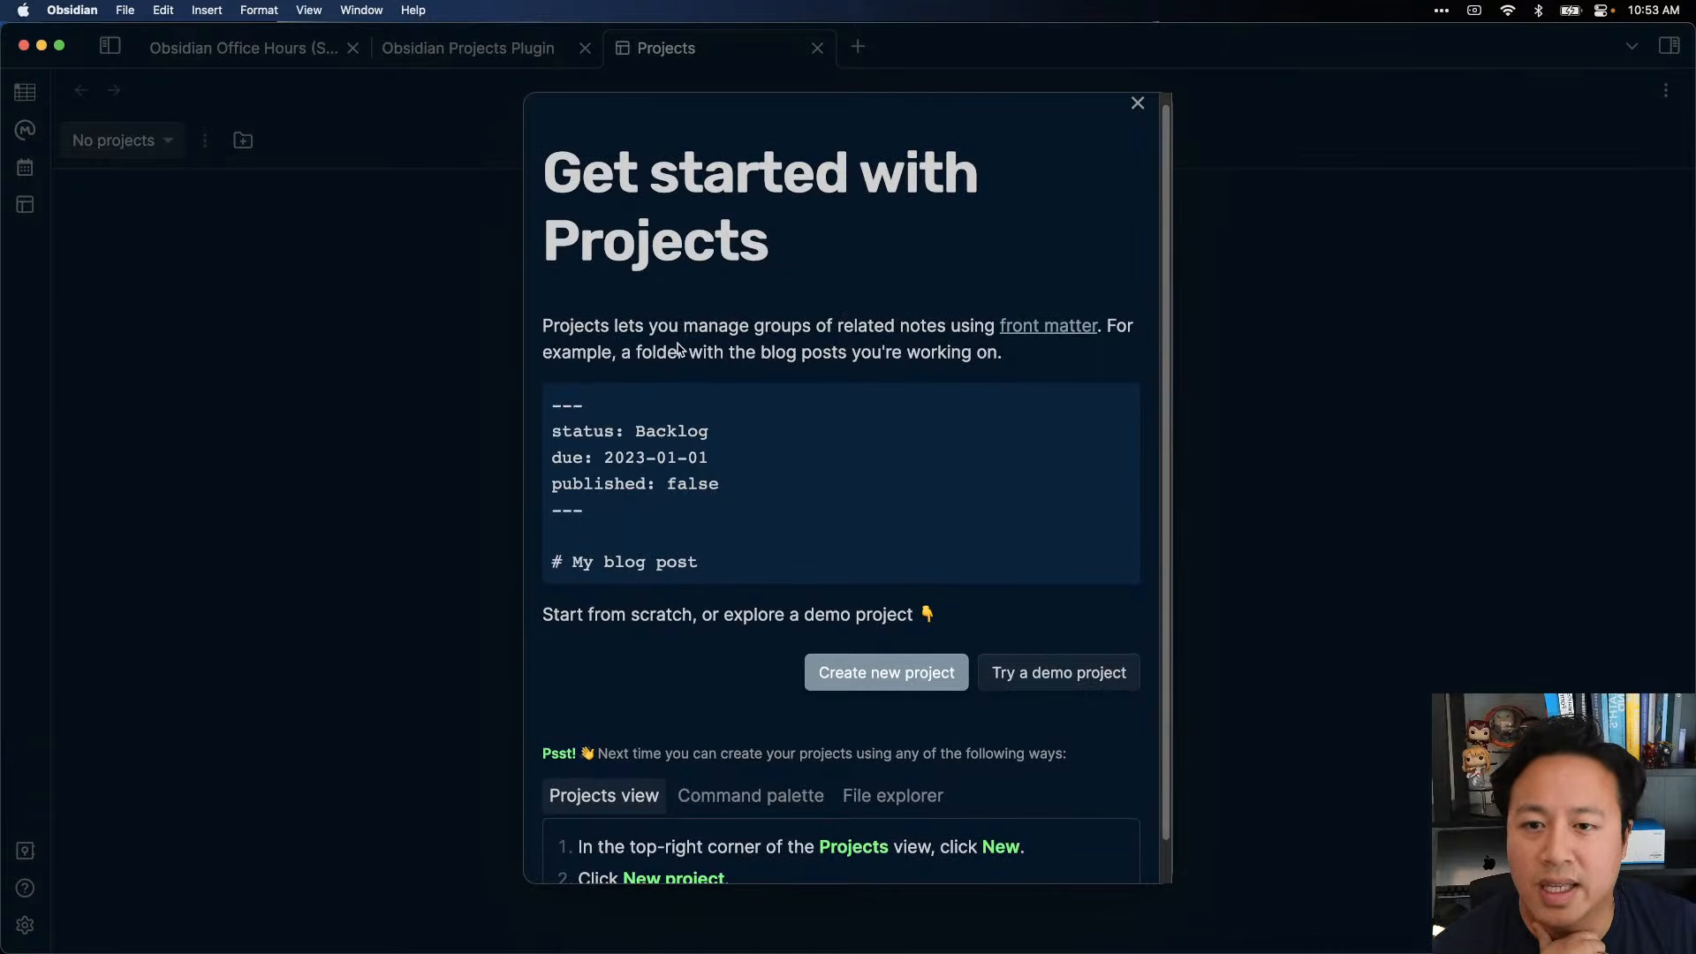
scroll(887, 342, down, 2)
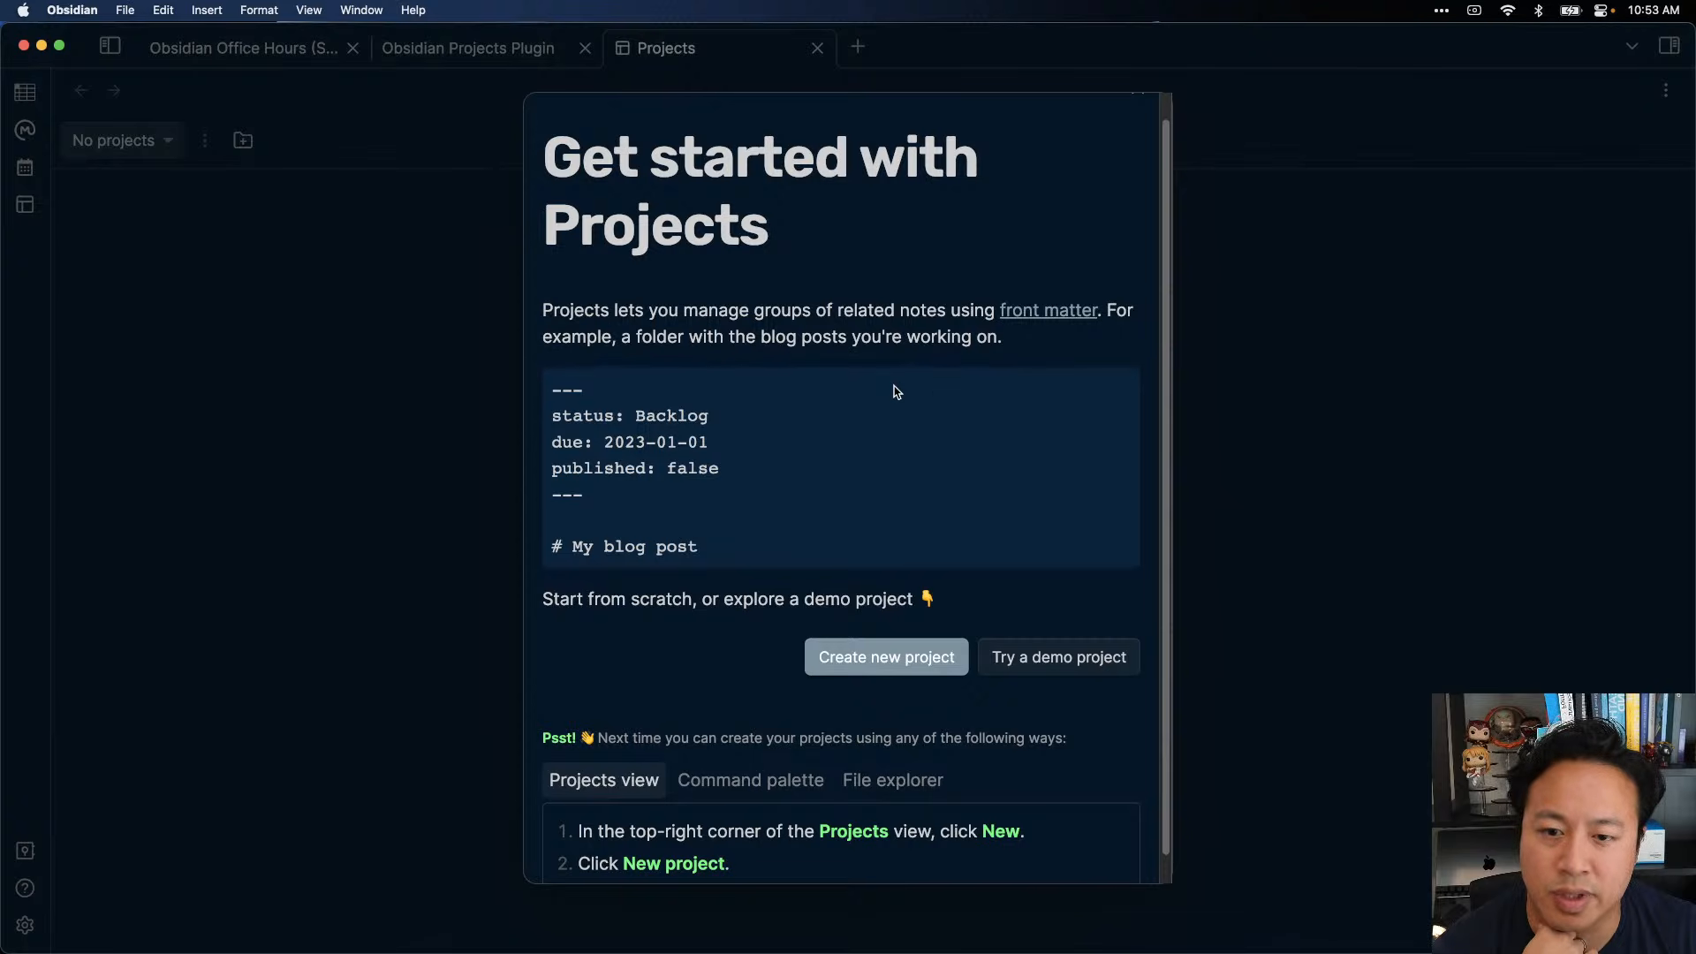
scroll(893, 393, down, 3)
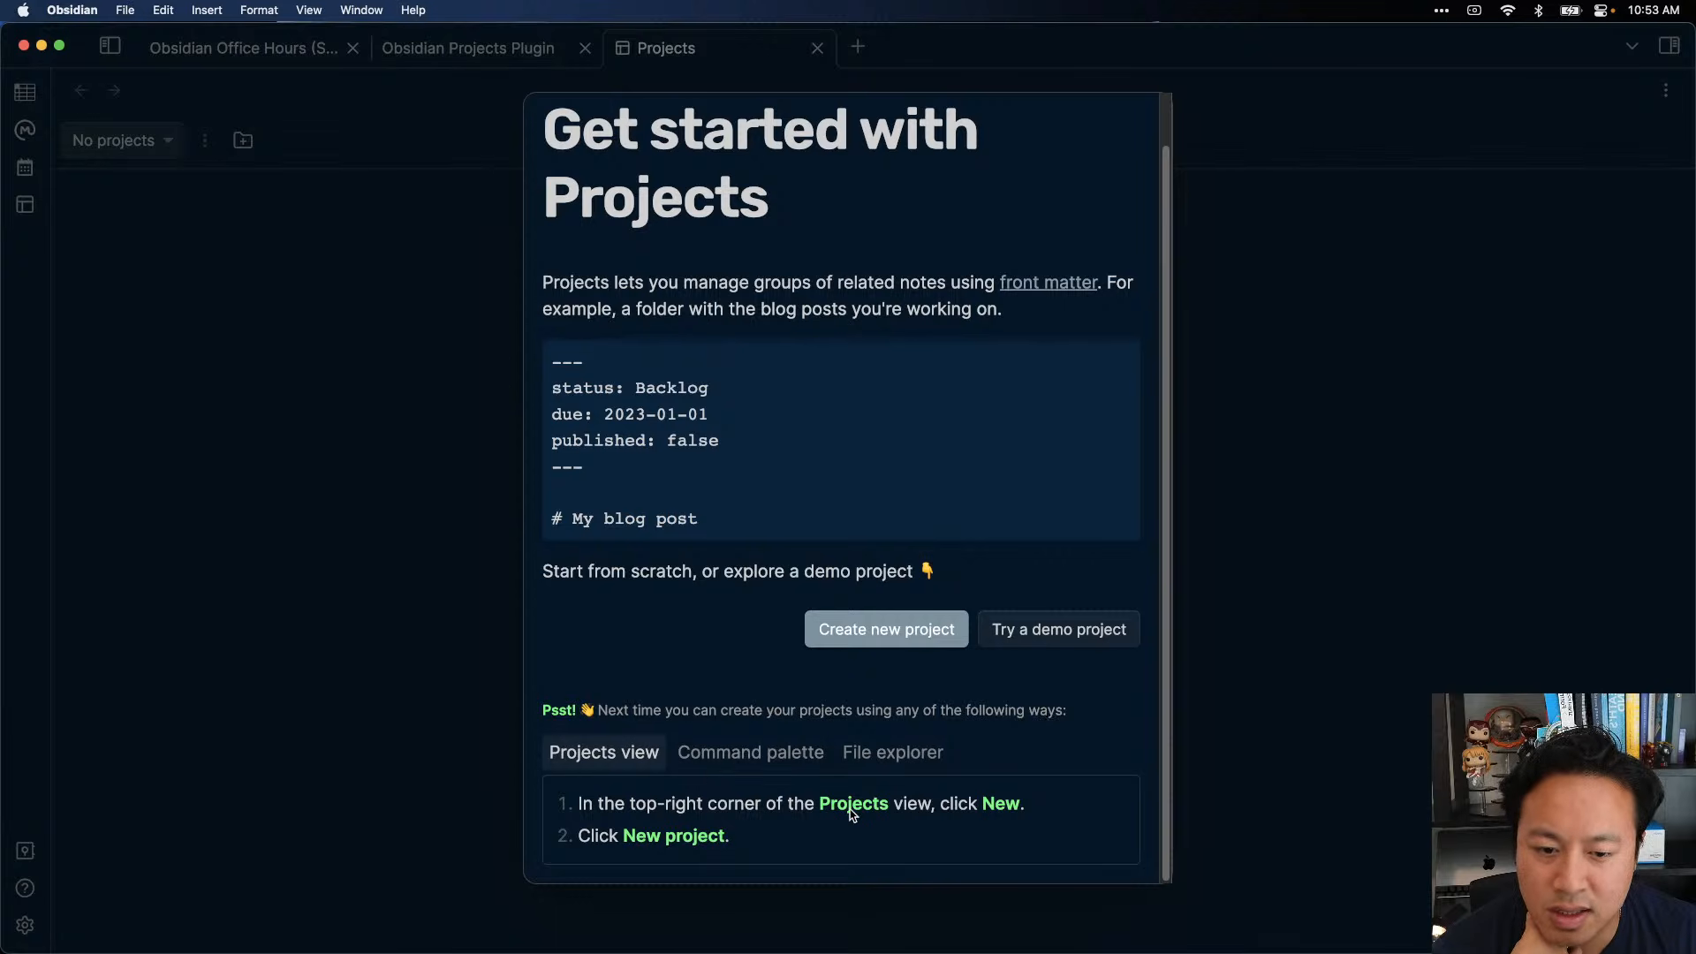
click(734, 753)
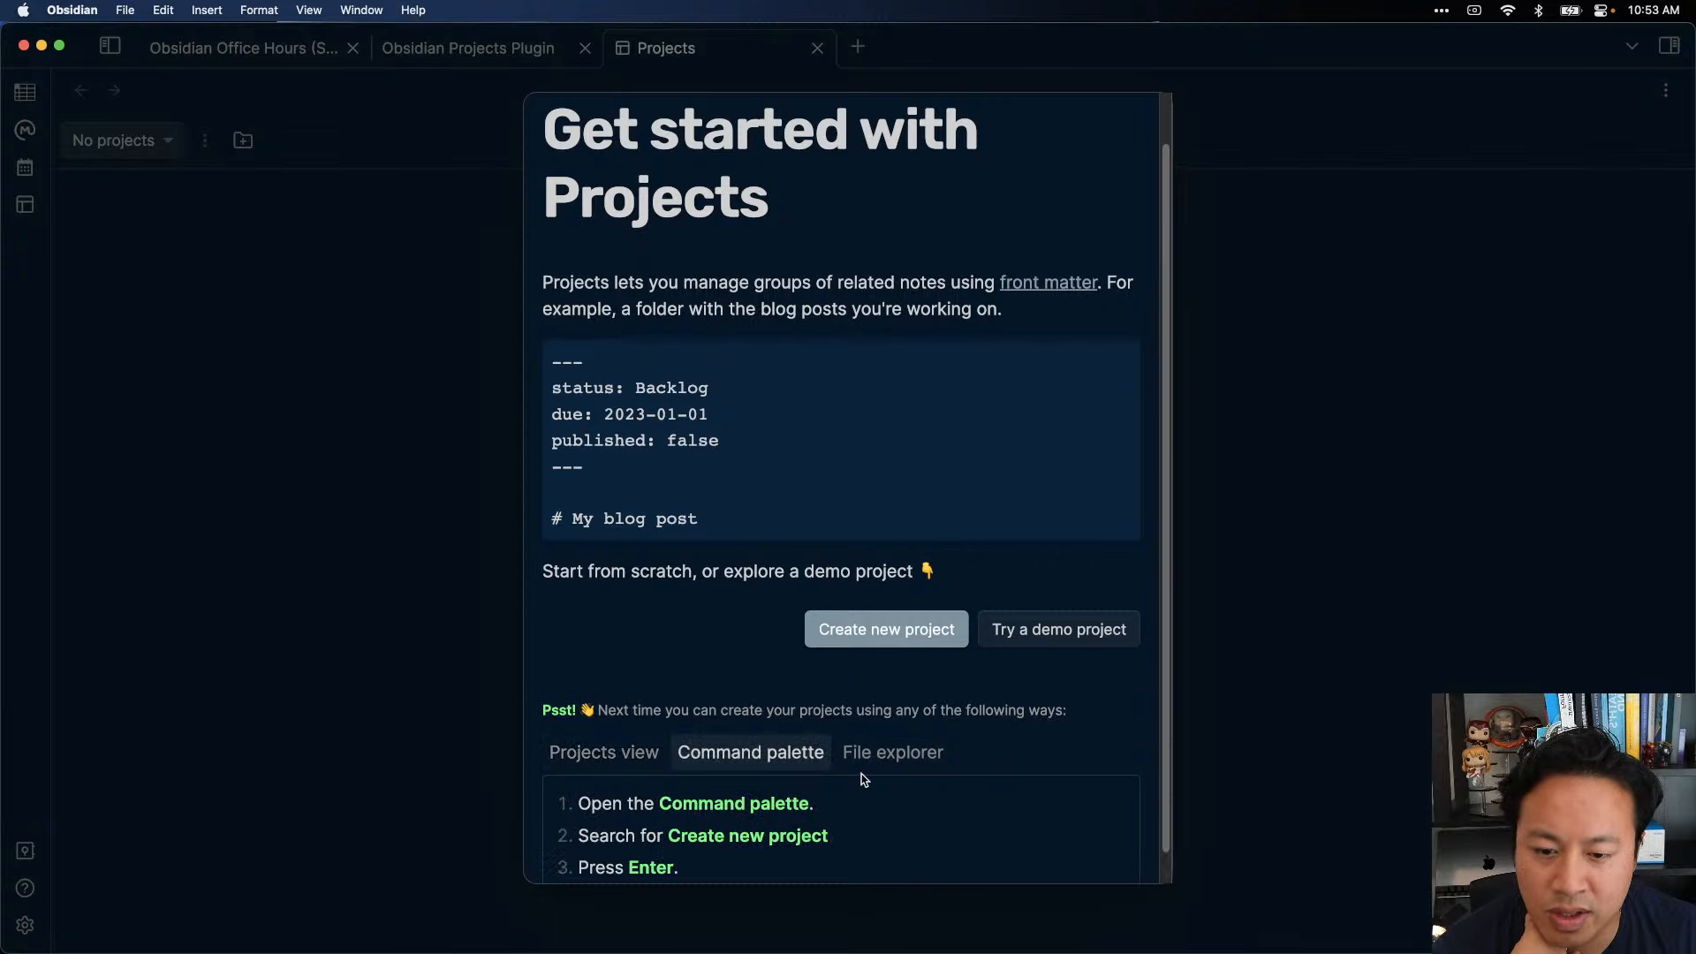
click(892, 753)
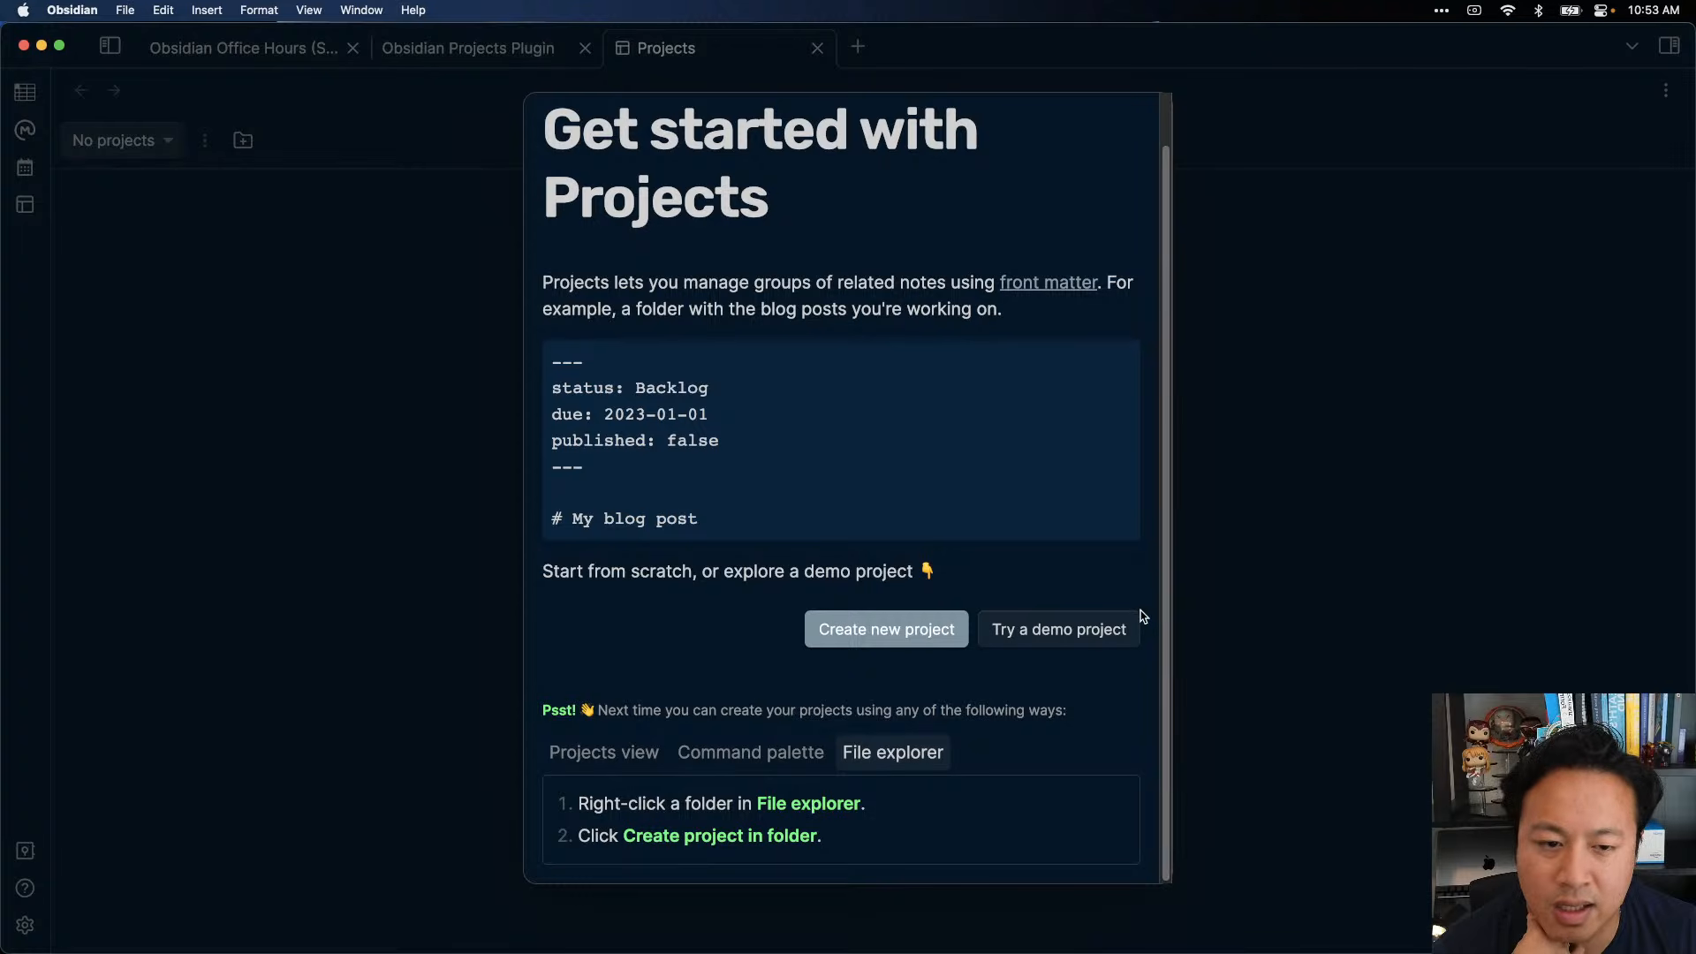
- Generate the plugin's demo project from the getting-started guide
click(1067, 629)
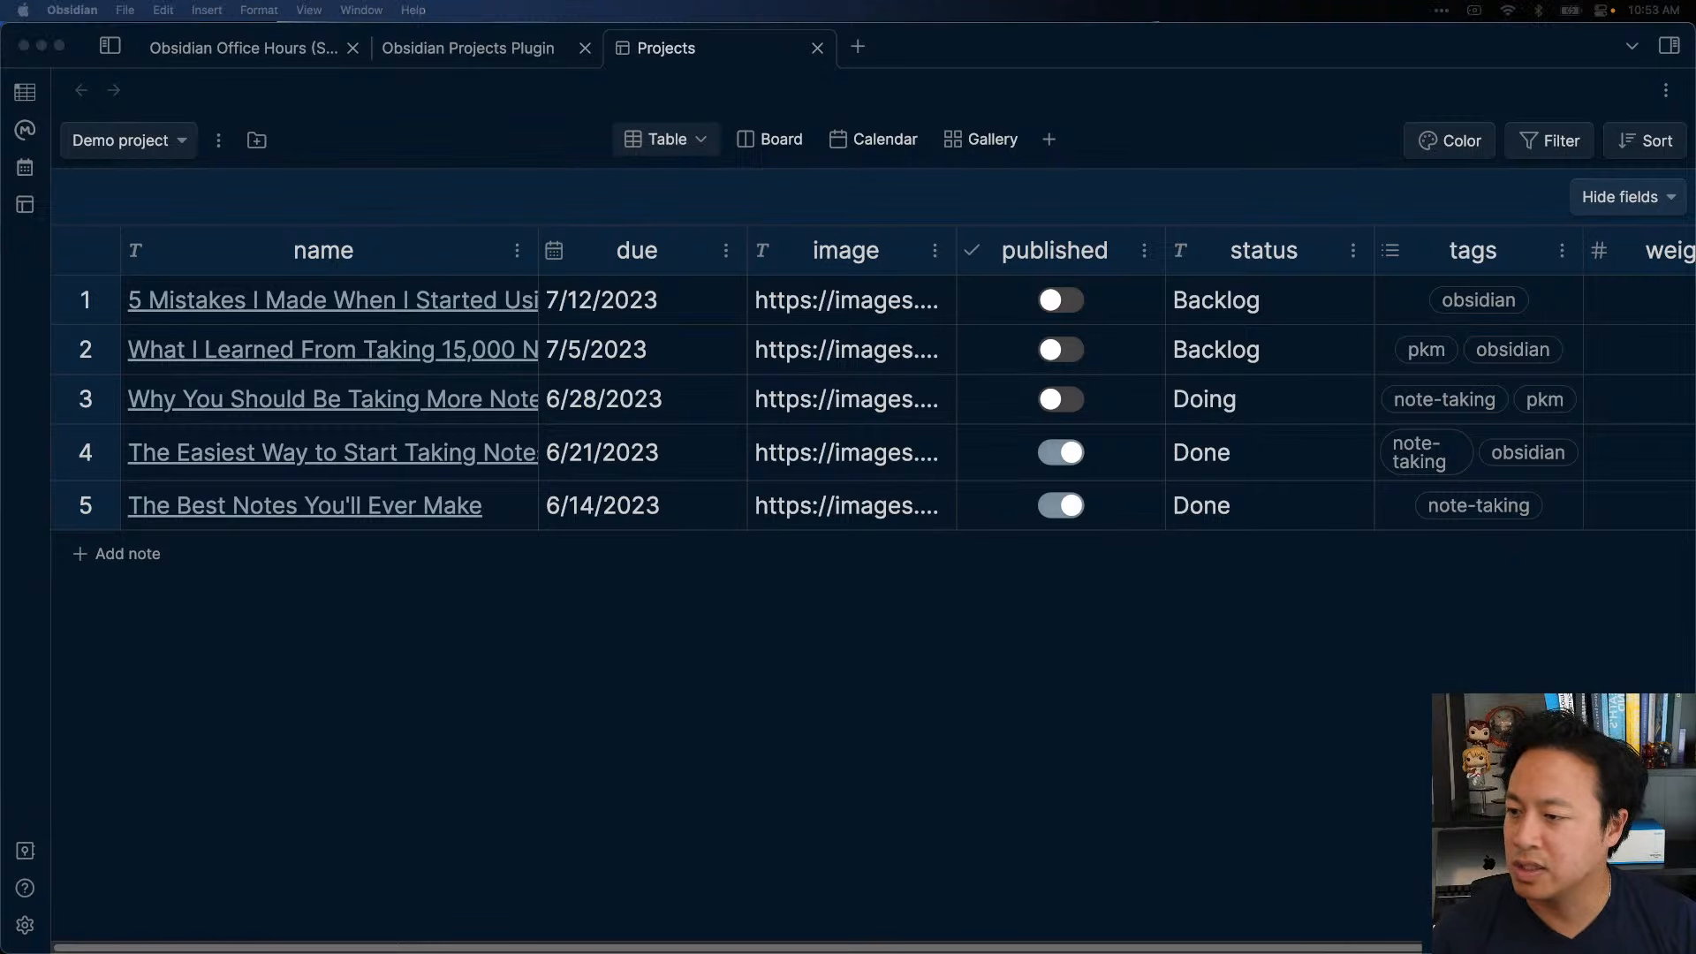
click(1026, 767)
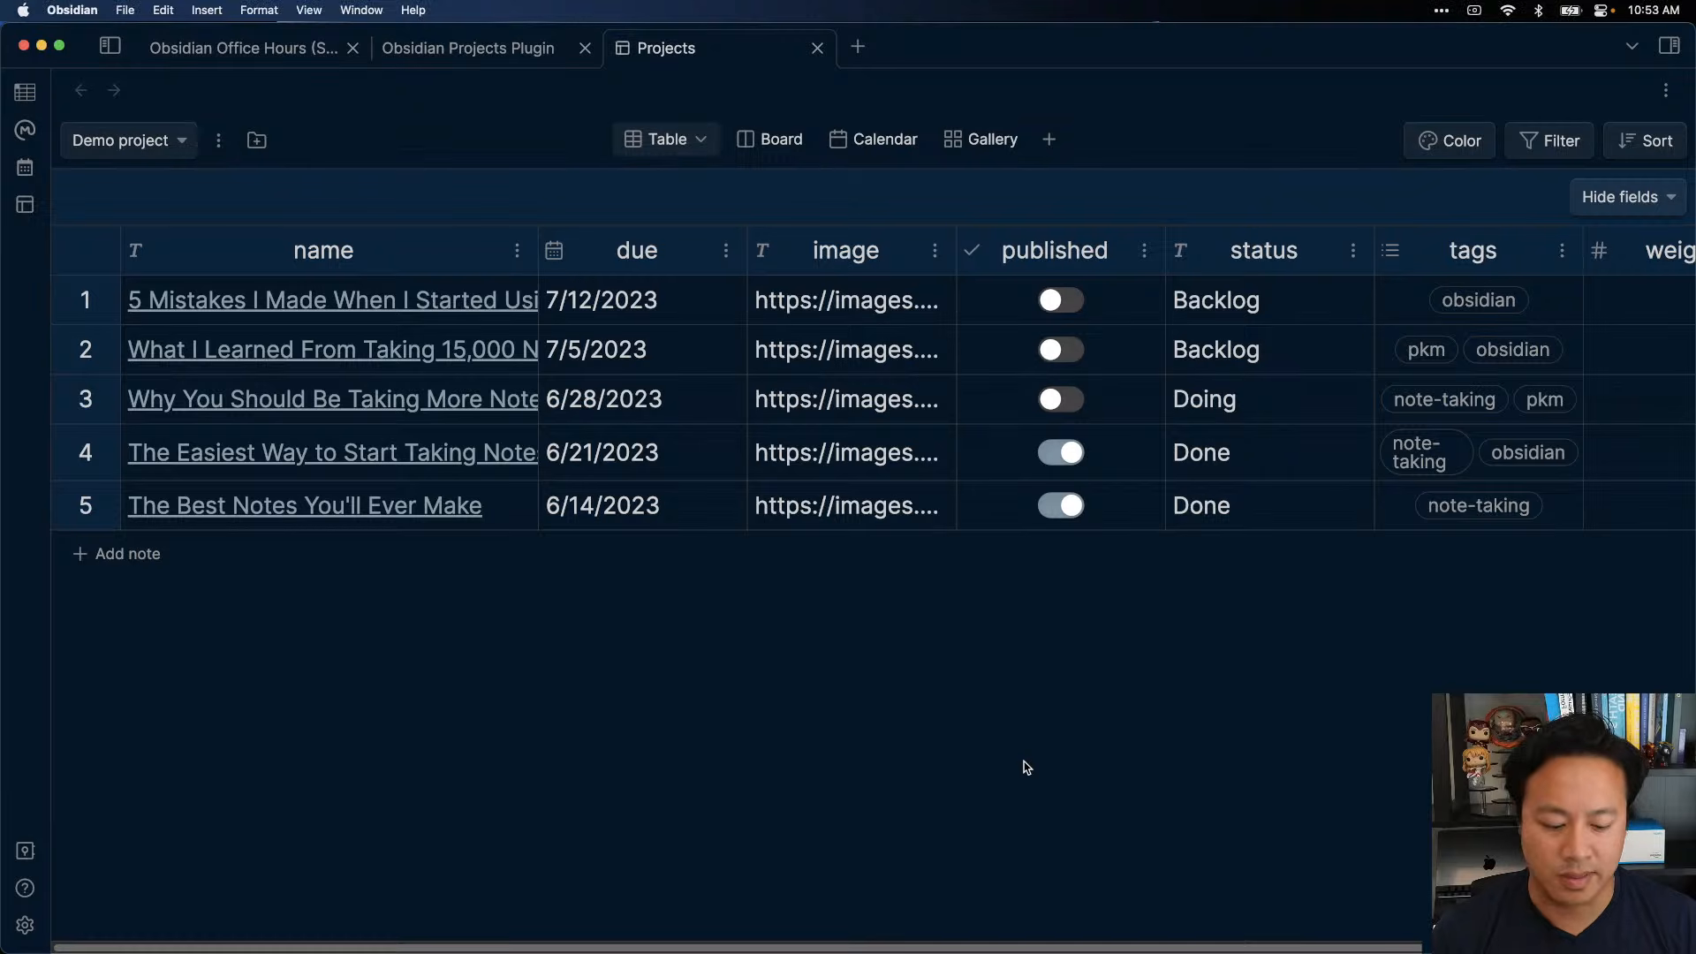
key(super+minus)
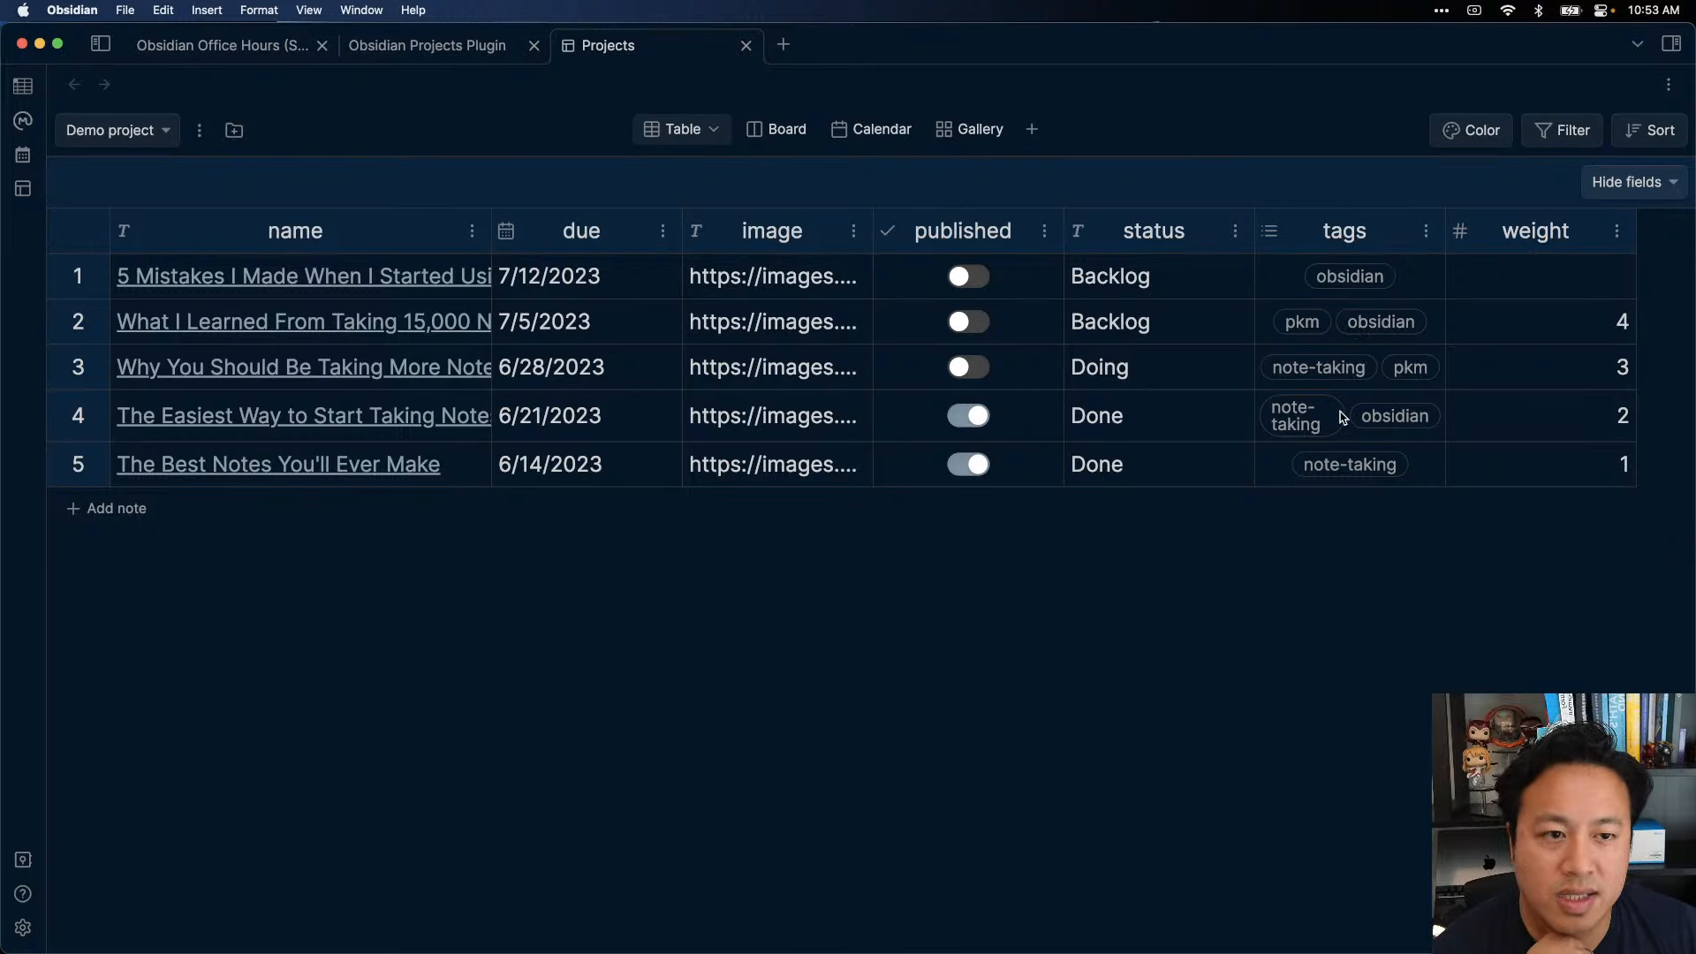
- Inspect the configuration of the weight field and close it without saving
click(1617, 231)
click(1576, 246)
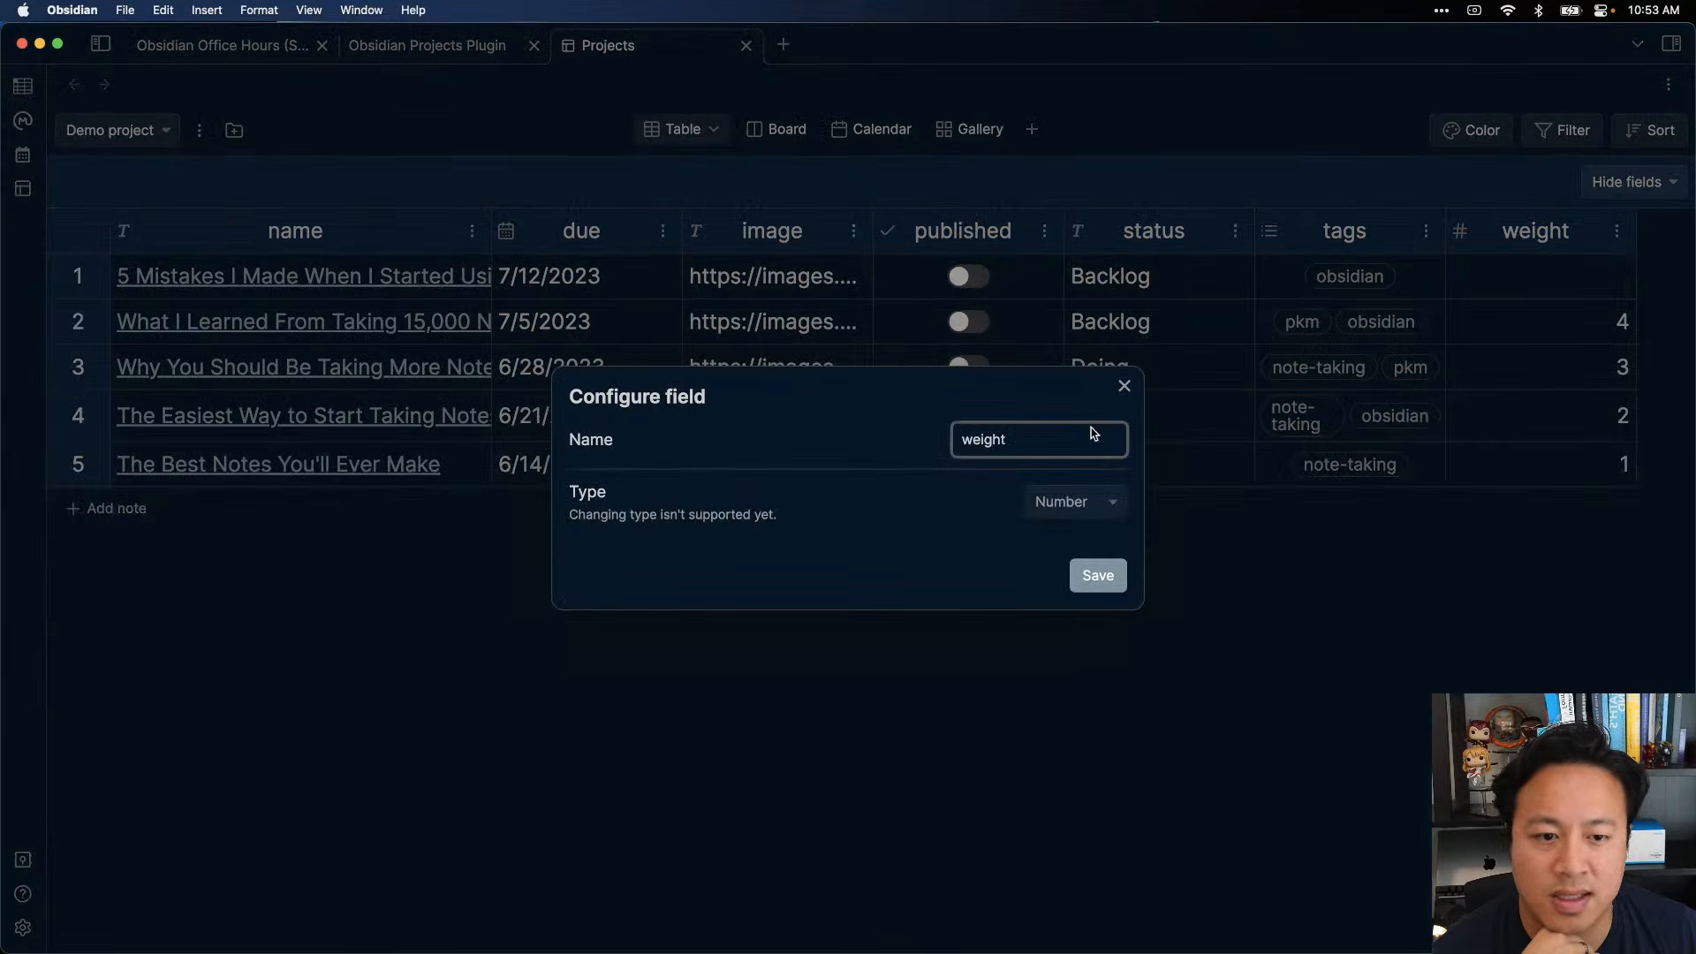
click(1124, 386)
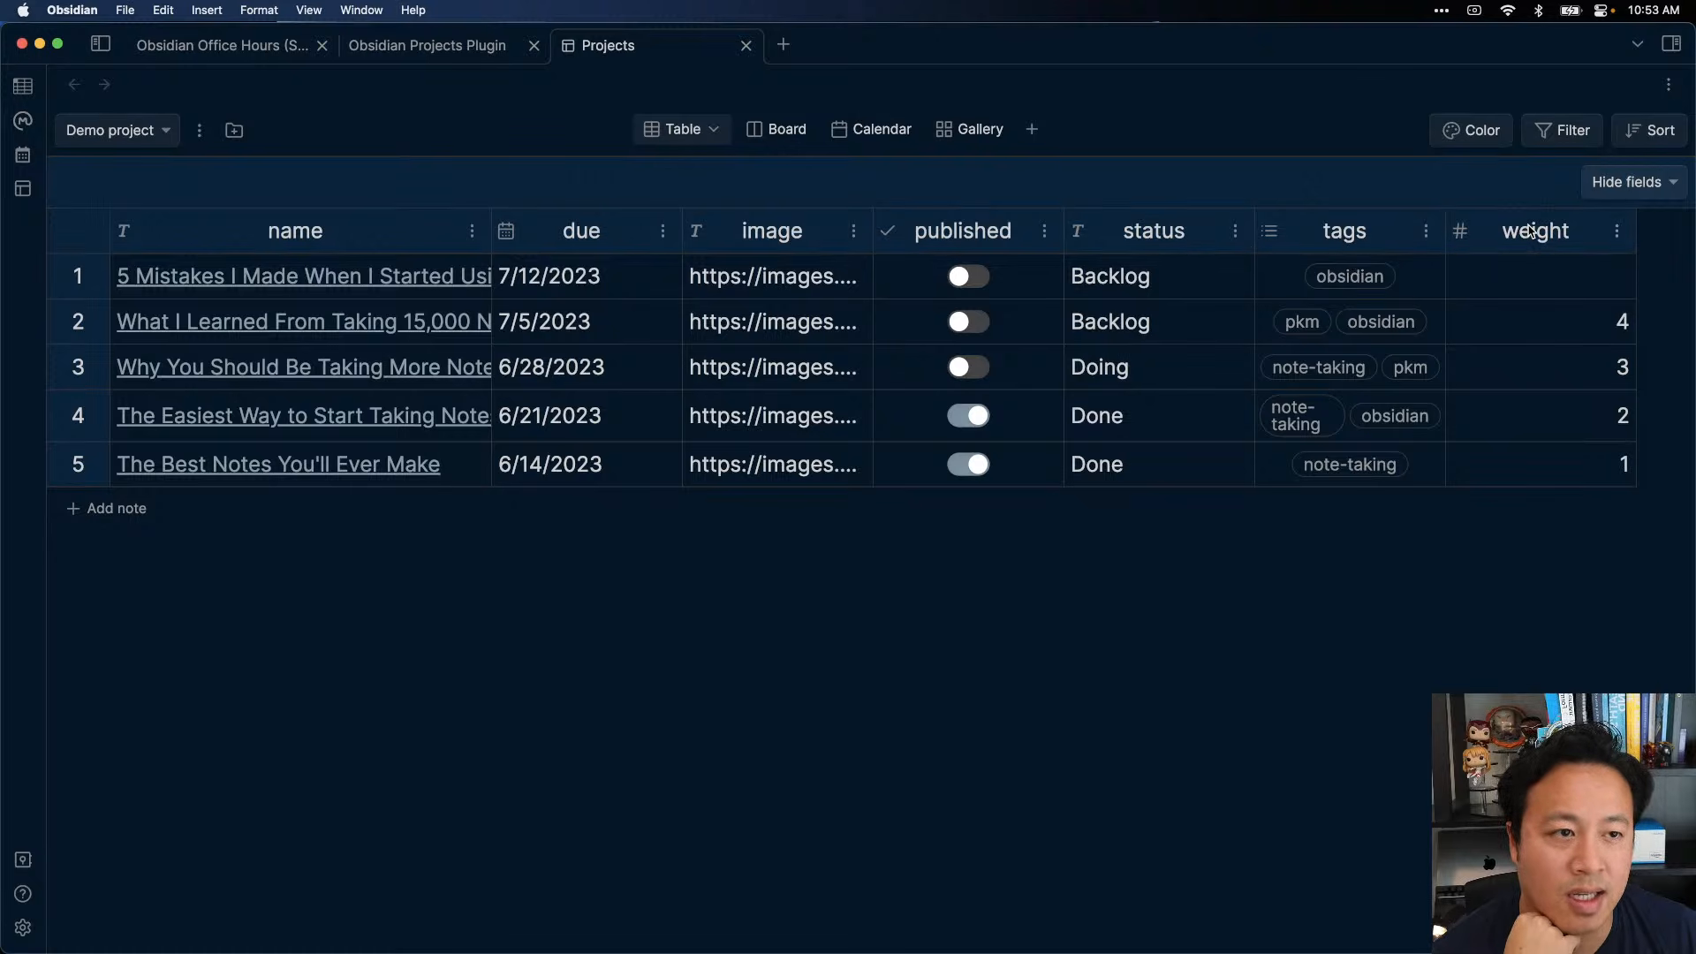
- Sort the demo project's table by path A → Z, with a second sort by weight 1 → 9
click(1617, 137)
click(1503, 146)
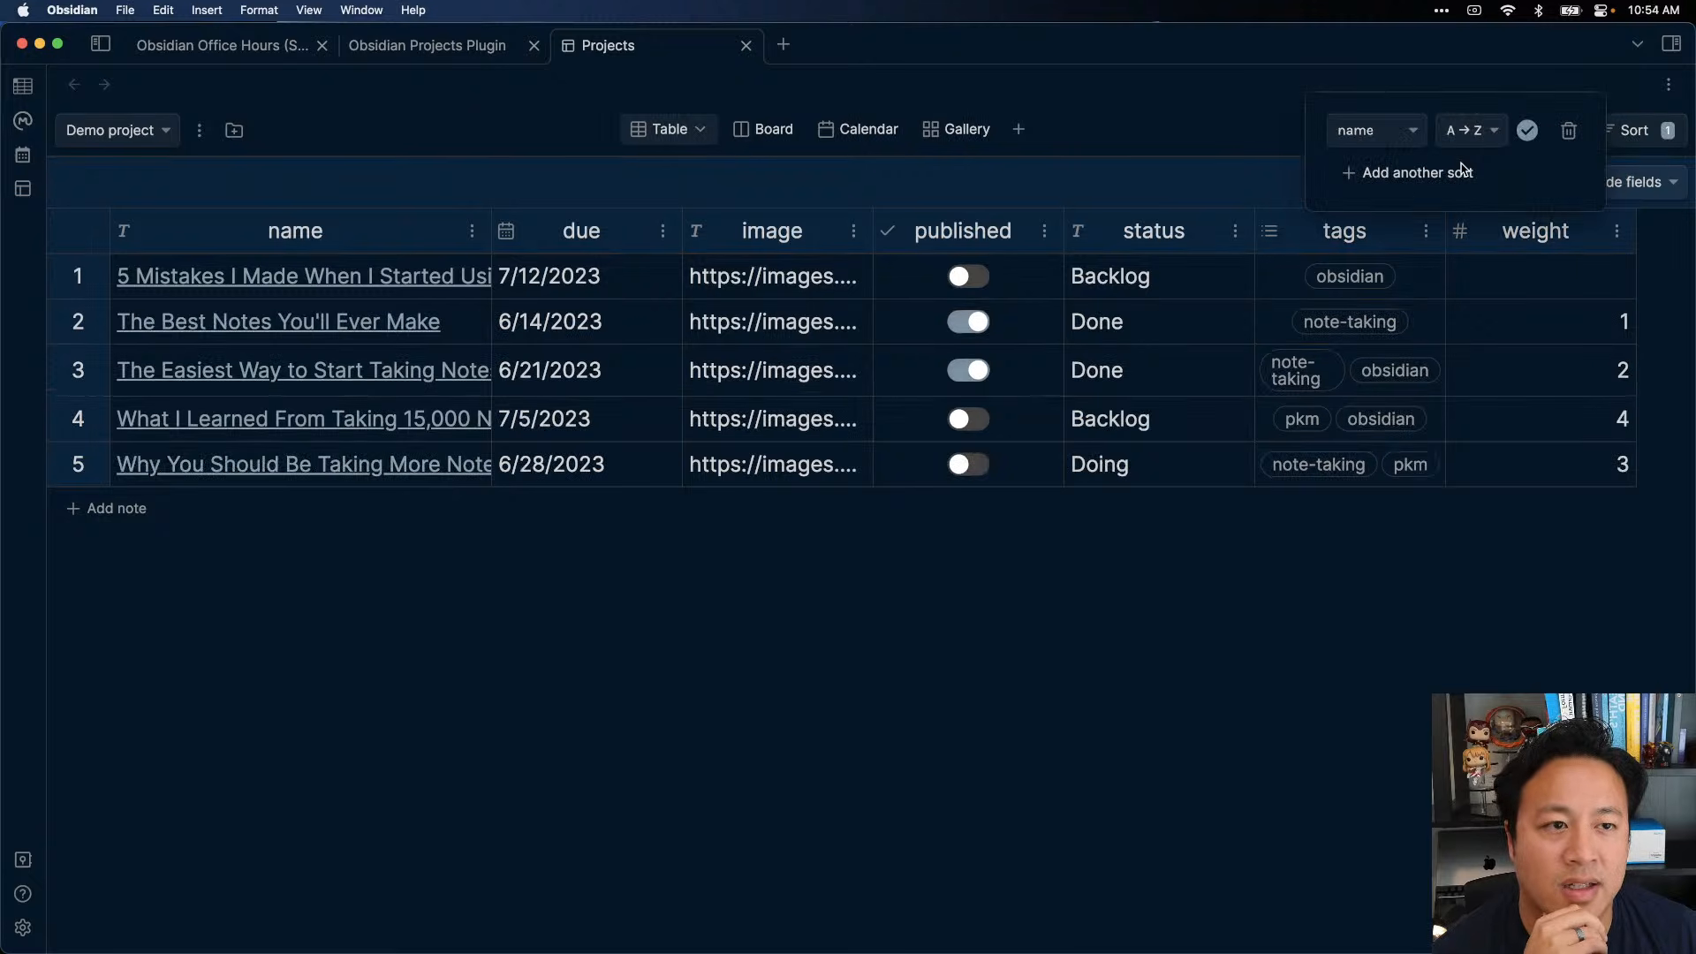
click(1393, 132)
click(1390, 155)
click(1401, 173)
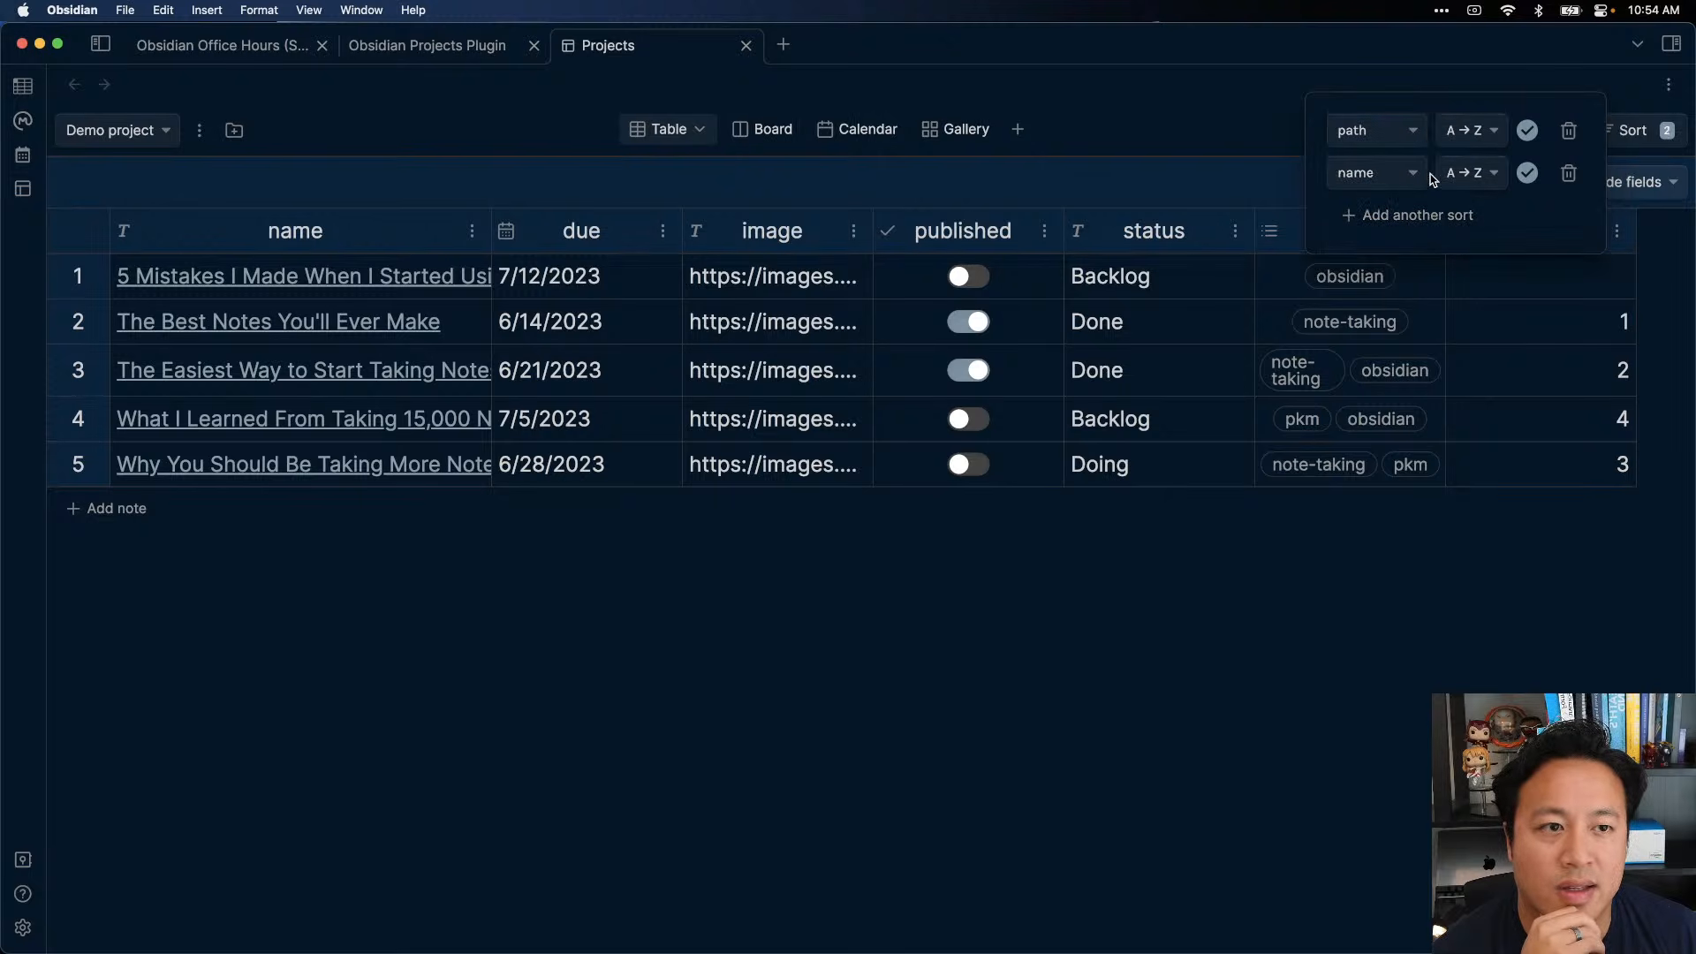
click(1400, 177)
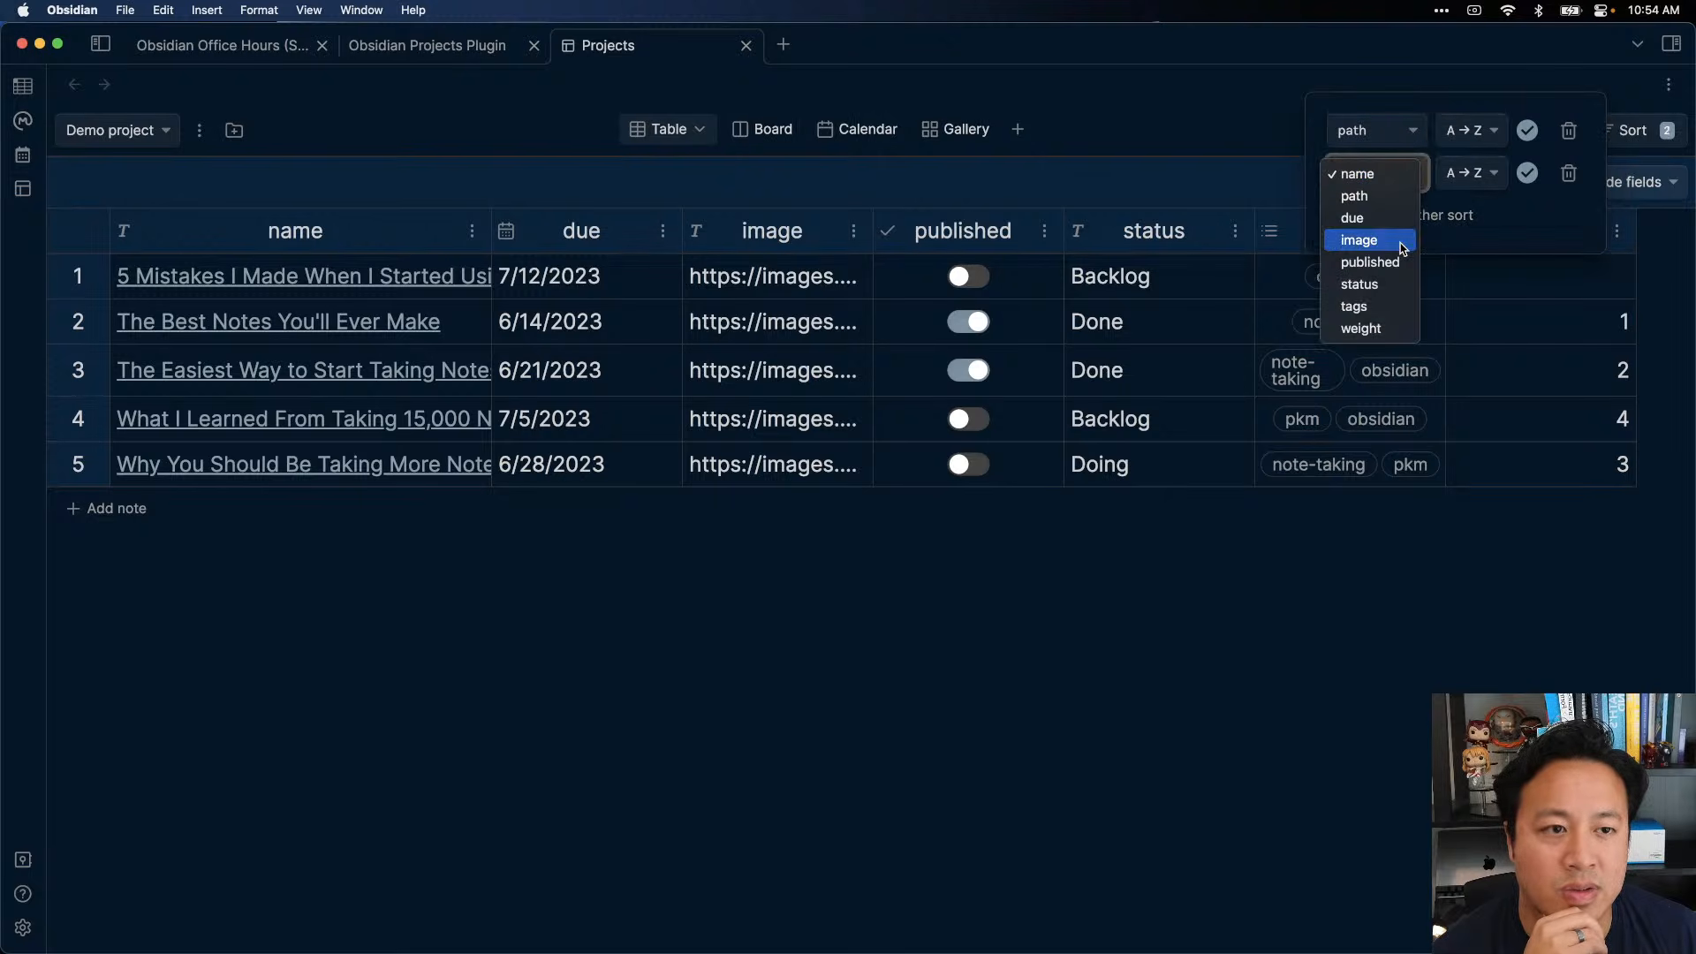
click(1393, 333)
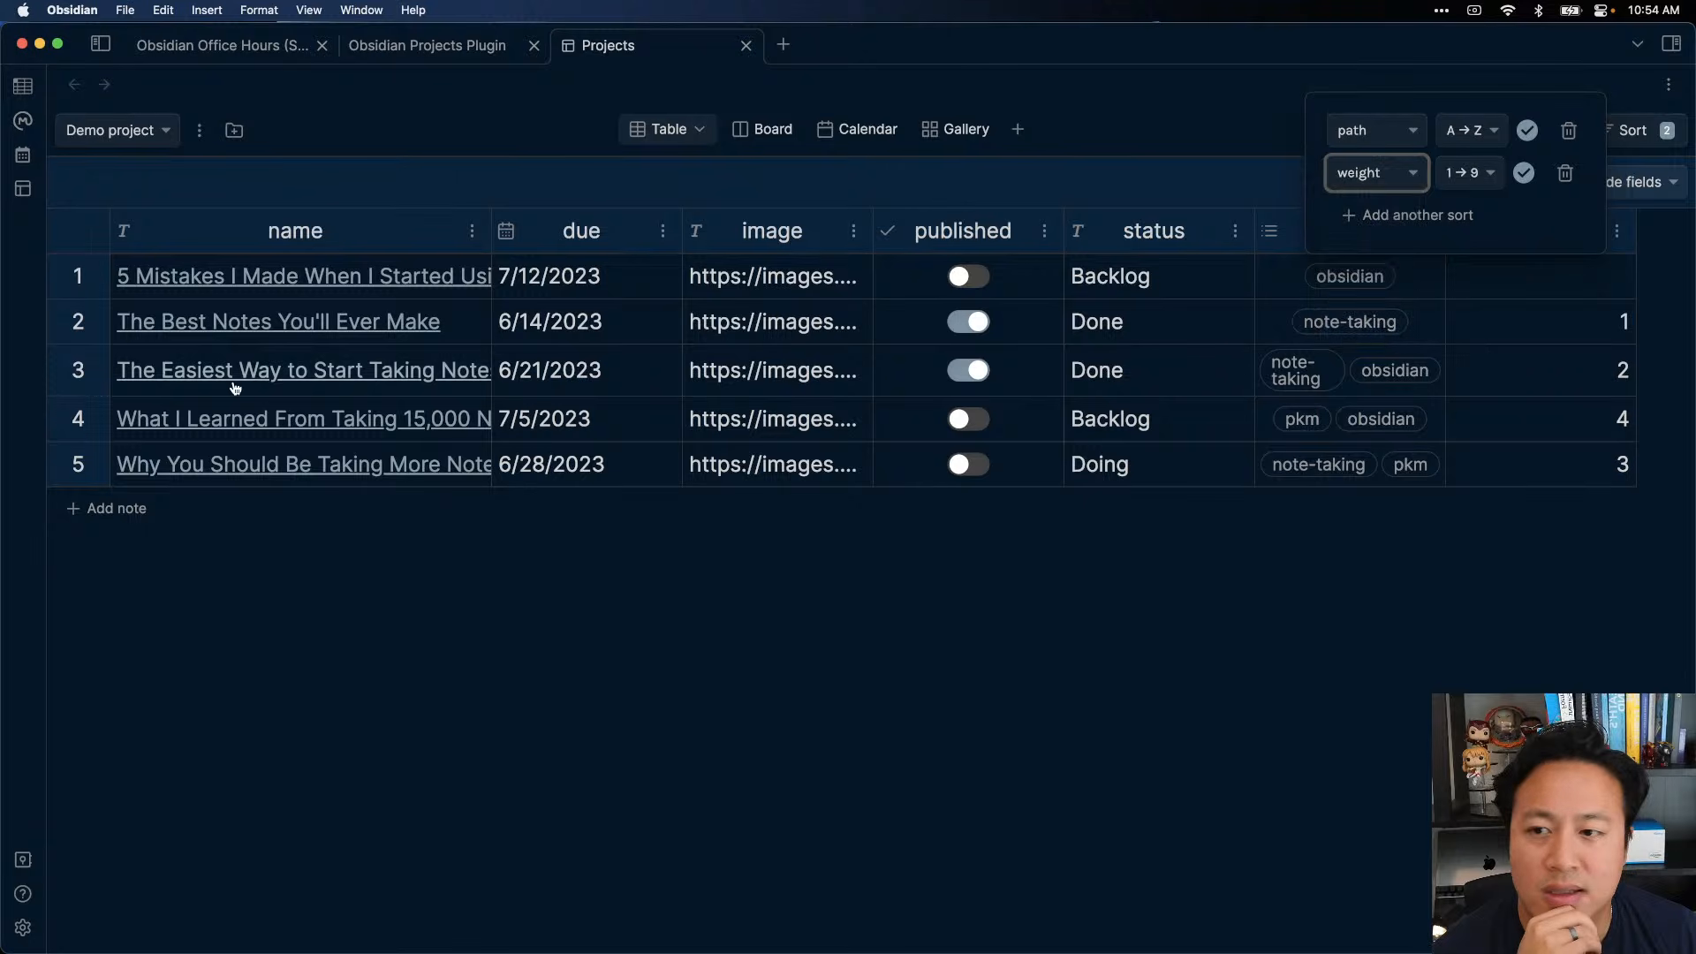
- Switch the weight sort off and on again, and delete both the path and weight sorts
click(1523, 174)
click(1524, 174)
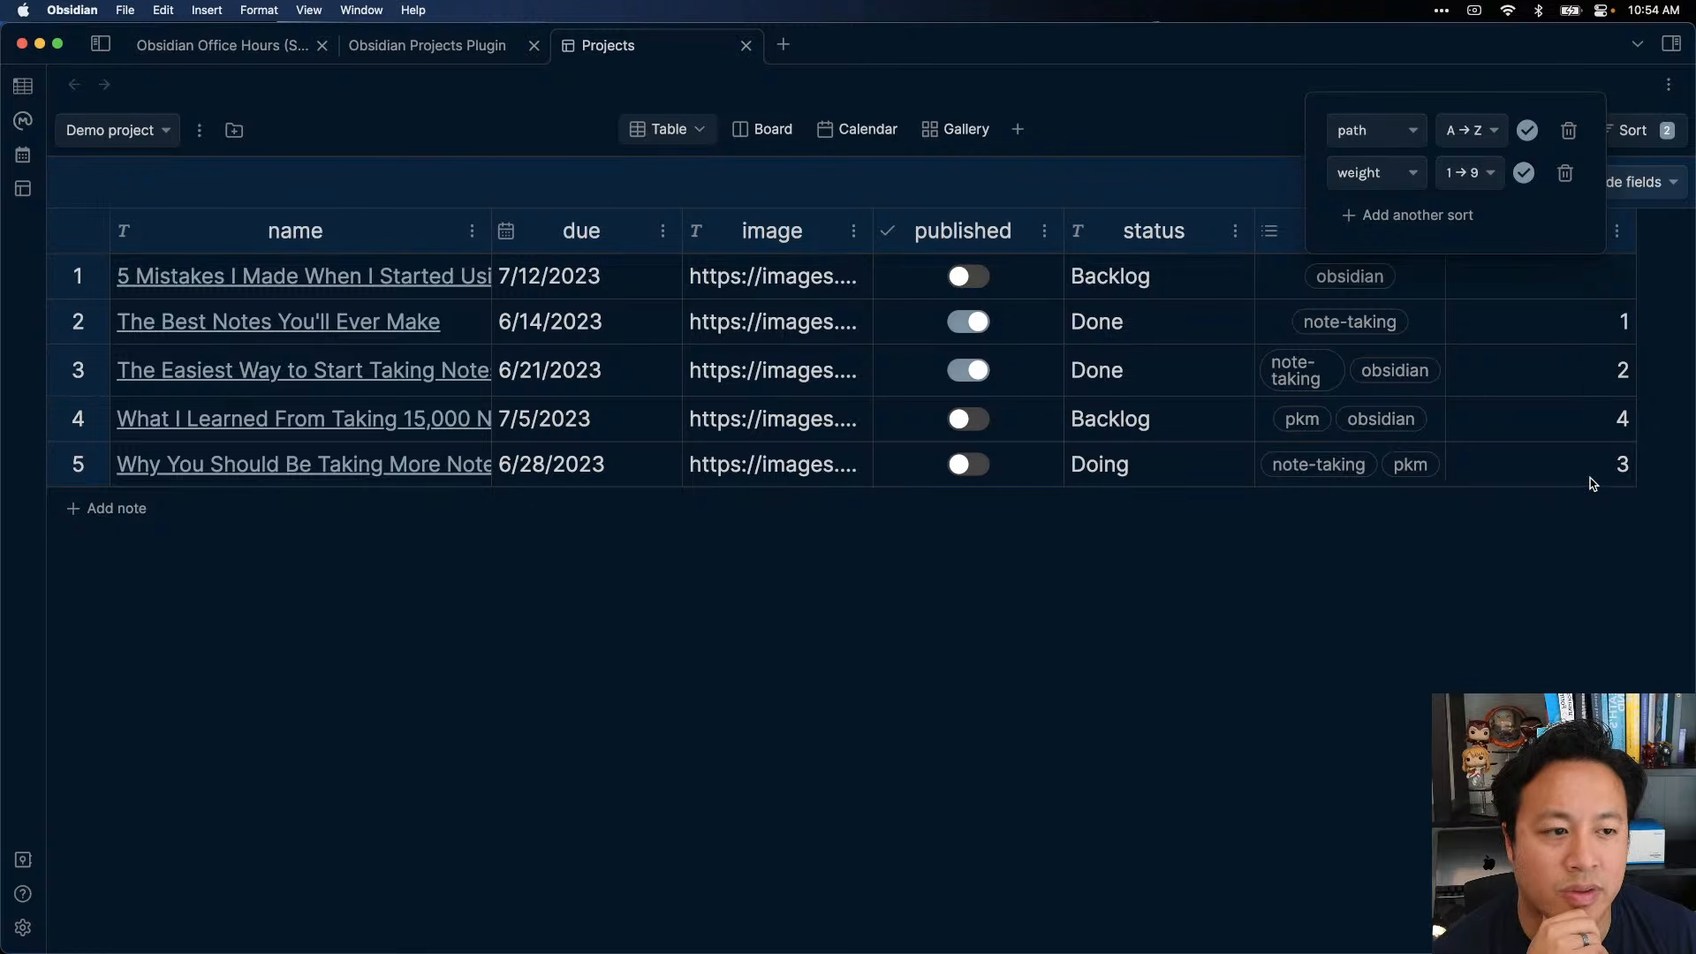
click(1568, 133)
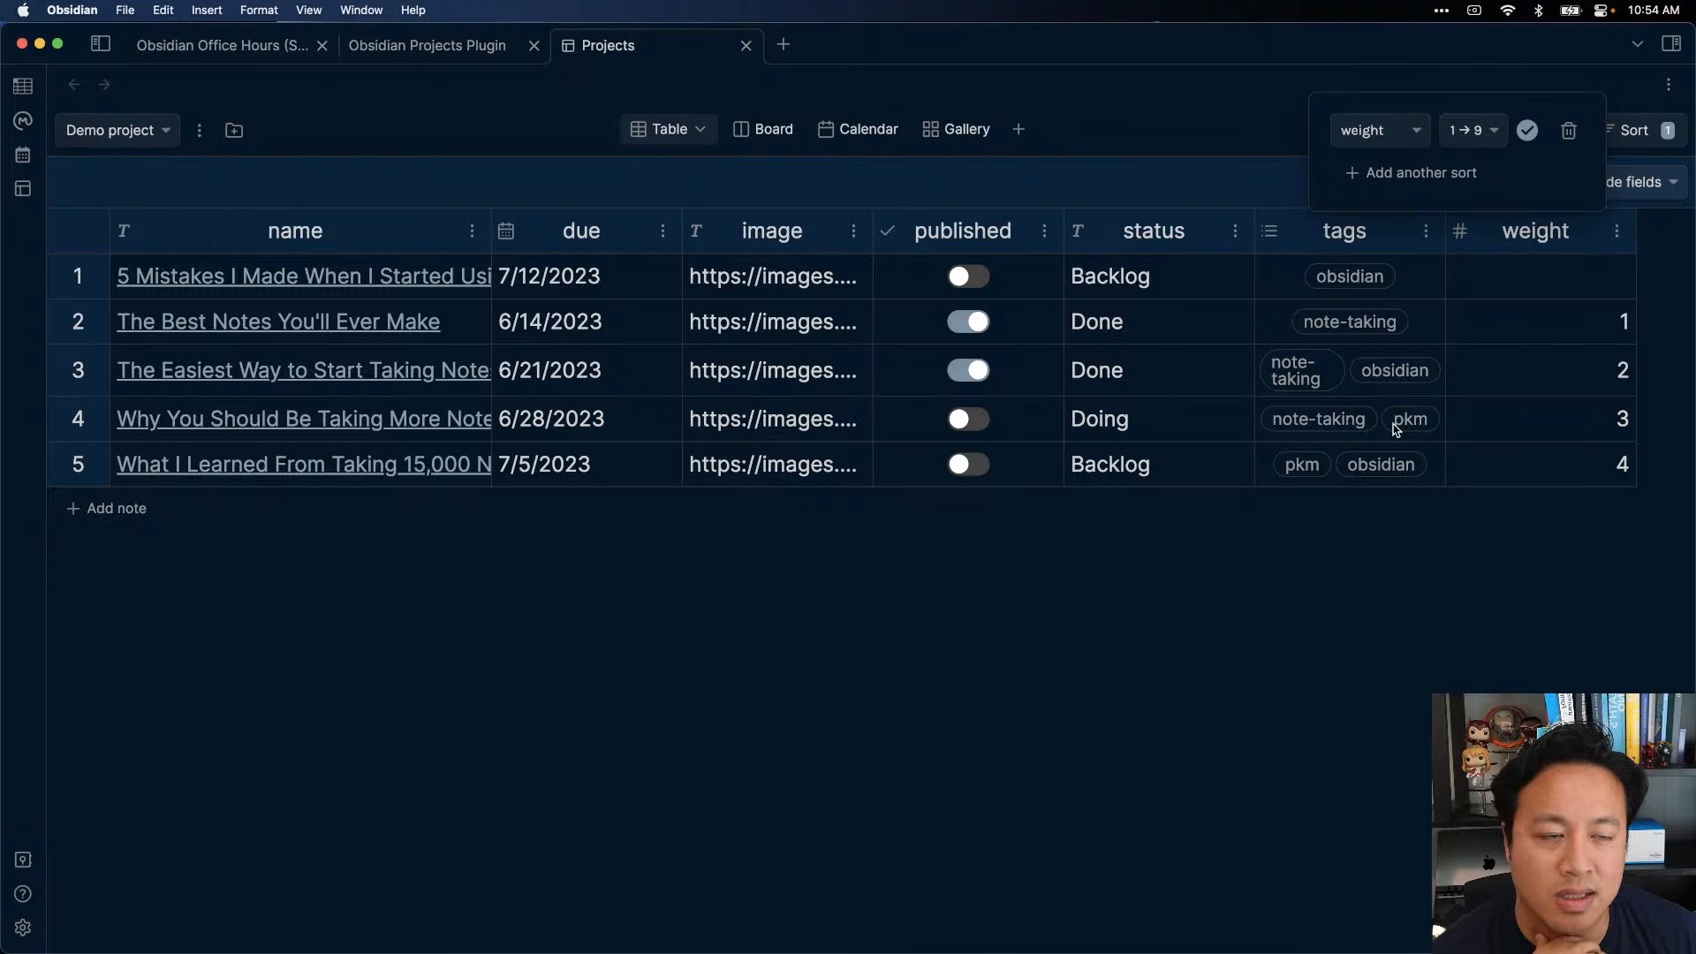
click(1569, 131)
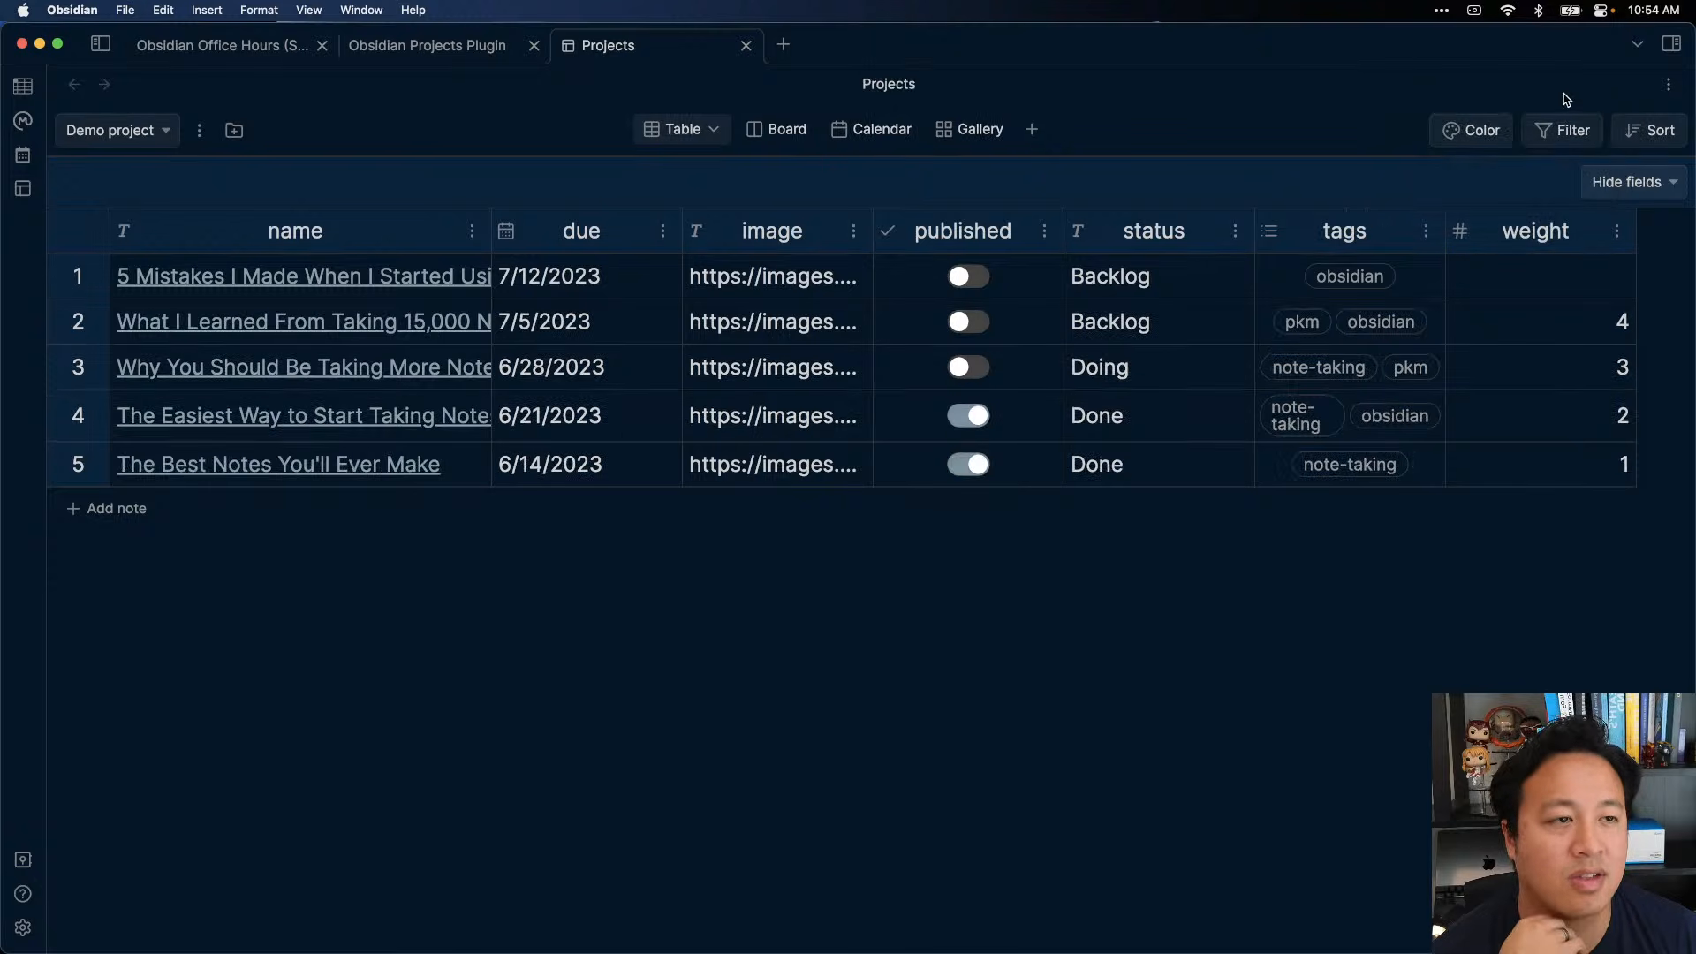
- Add a color rule to the demo project's table for notes whose name is not empty
click(1559, 134)
click(1560, 134)
click(1466, 129)
click(1371, 137)
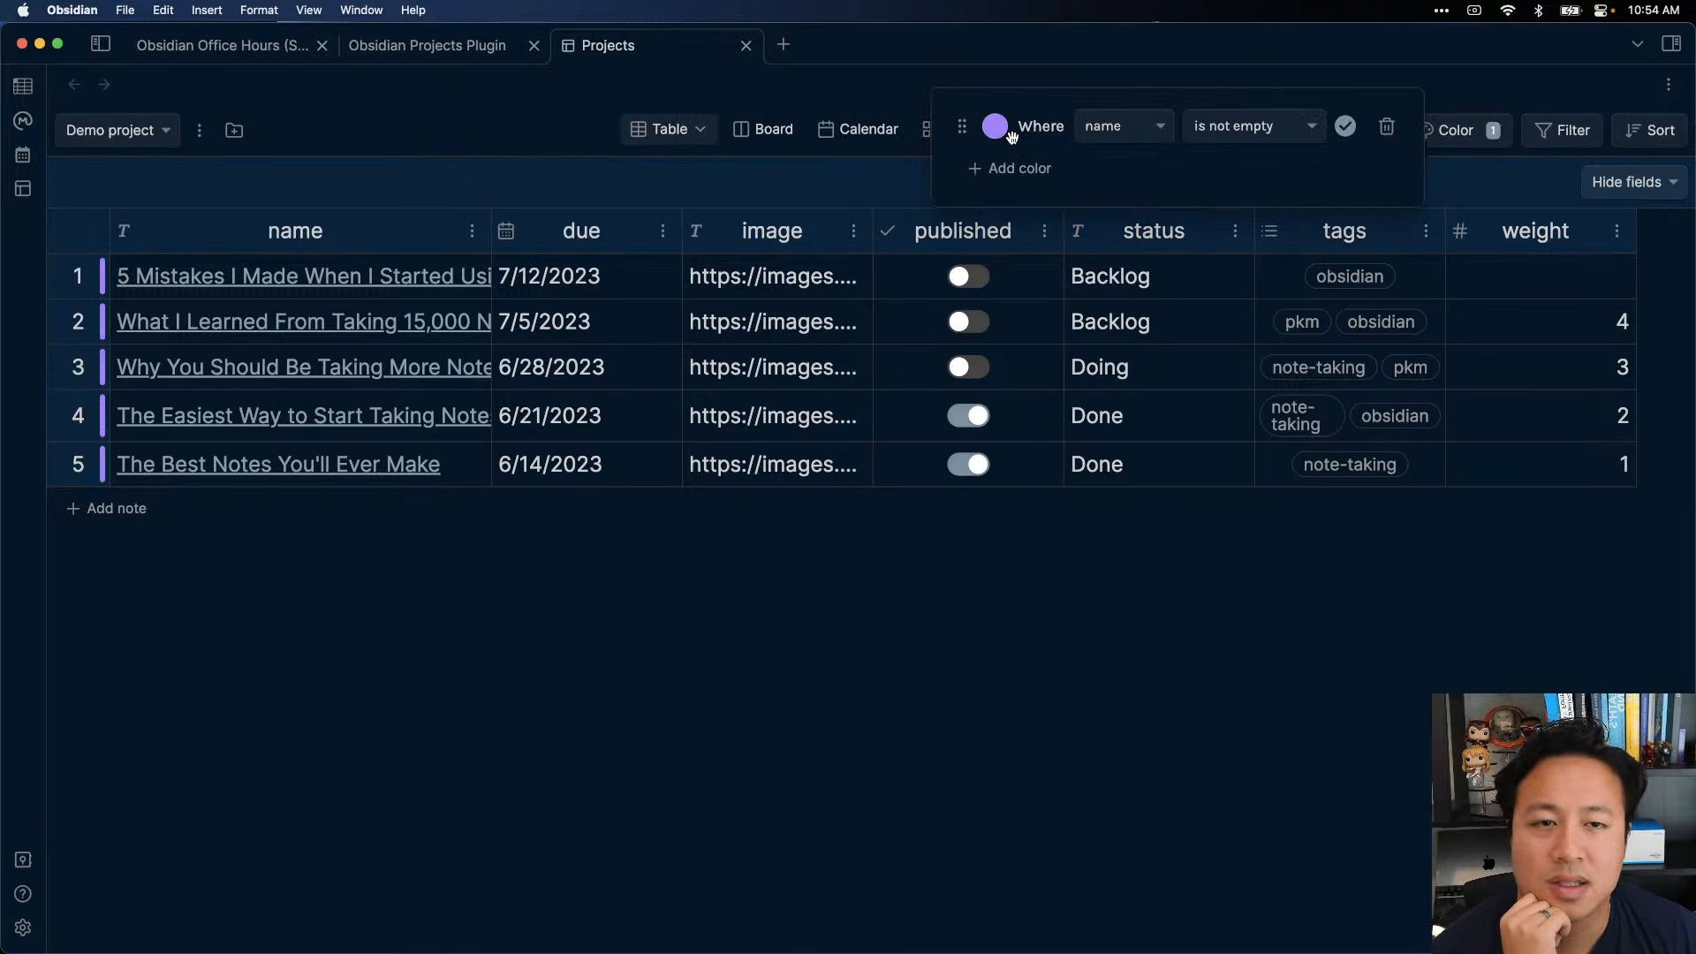
- Add a second color rule with the condition published is checked
click(1014, 168)
click(1118, 177)
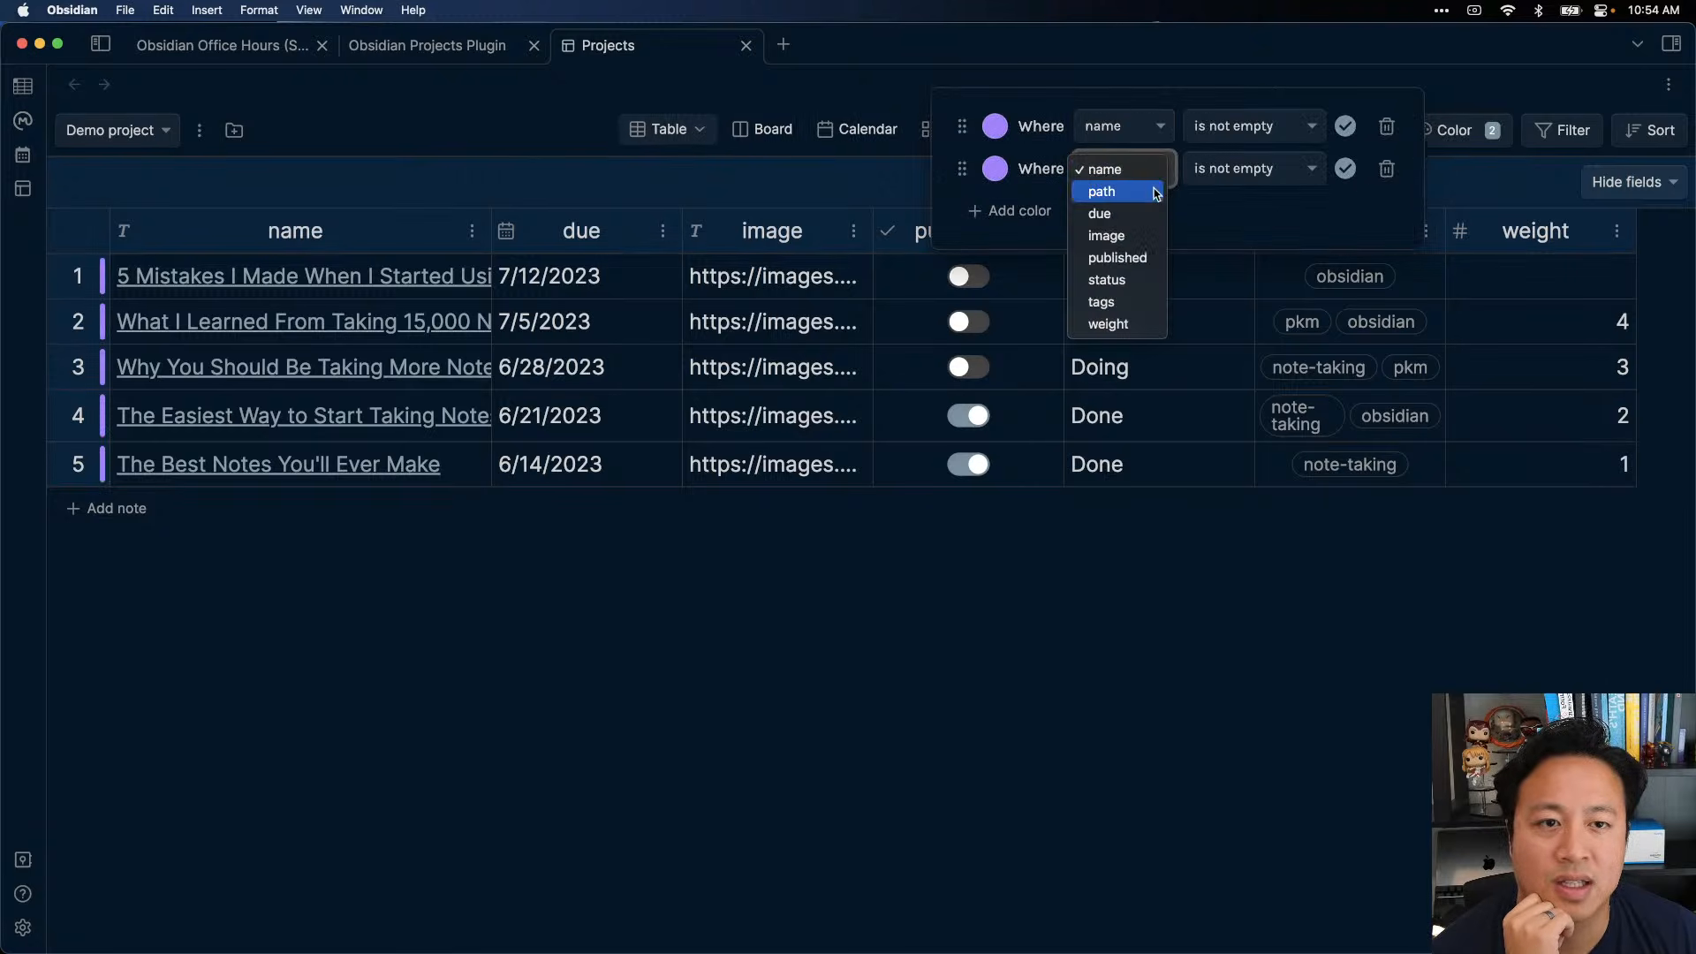
click(1153, 256)
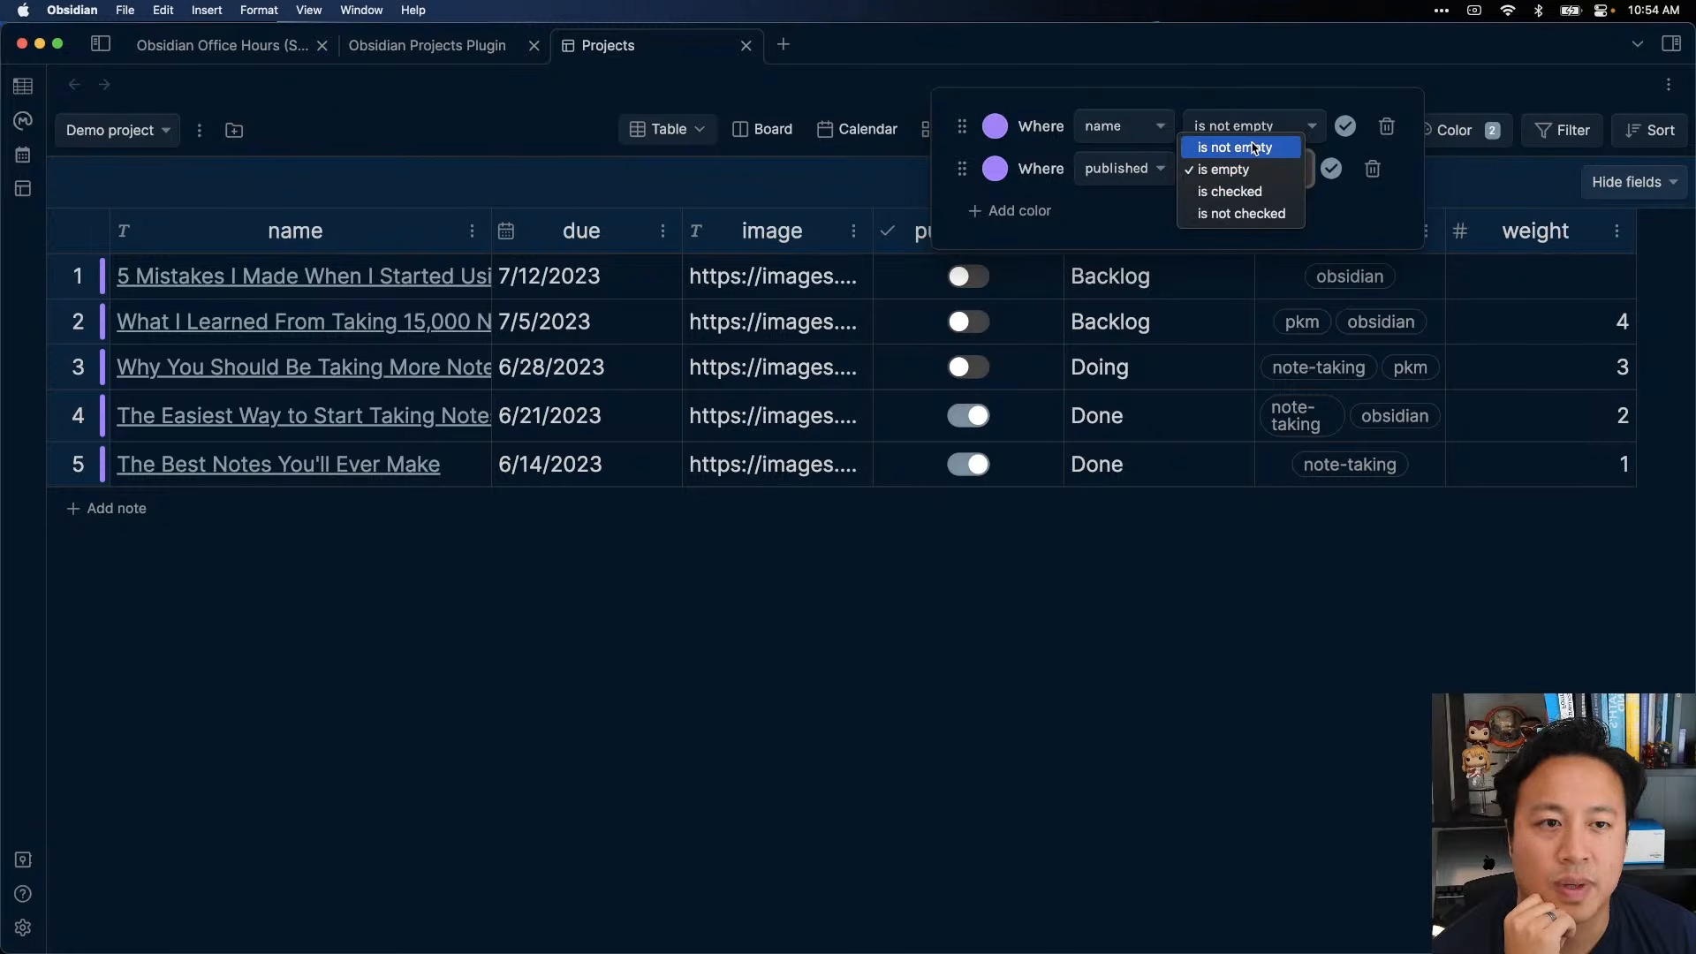
click(1237, 147)
click(1236, 172)
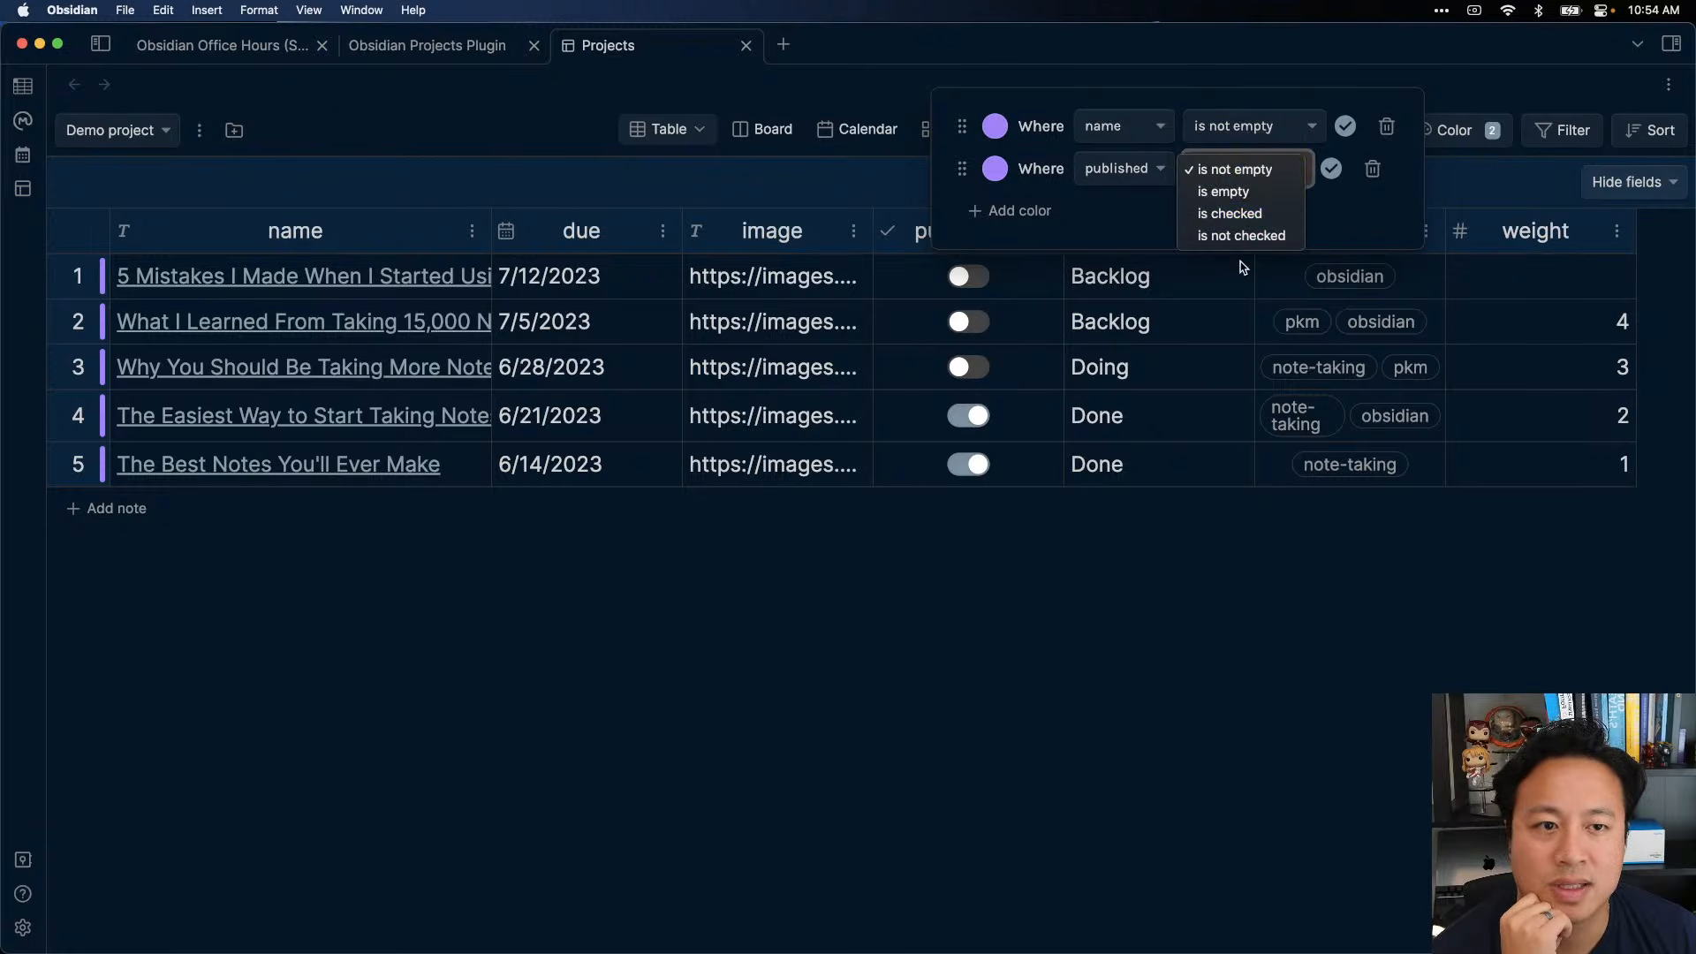
click(1240, 212)
- Change the first color rule's condition to published is not checked
click(1246, 126)
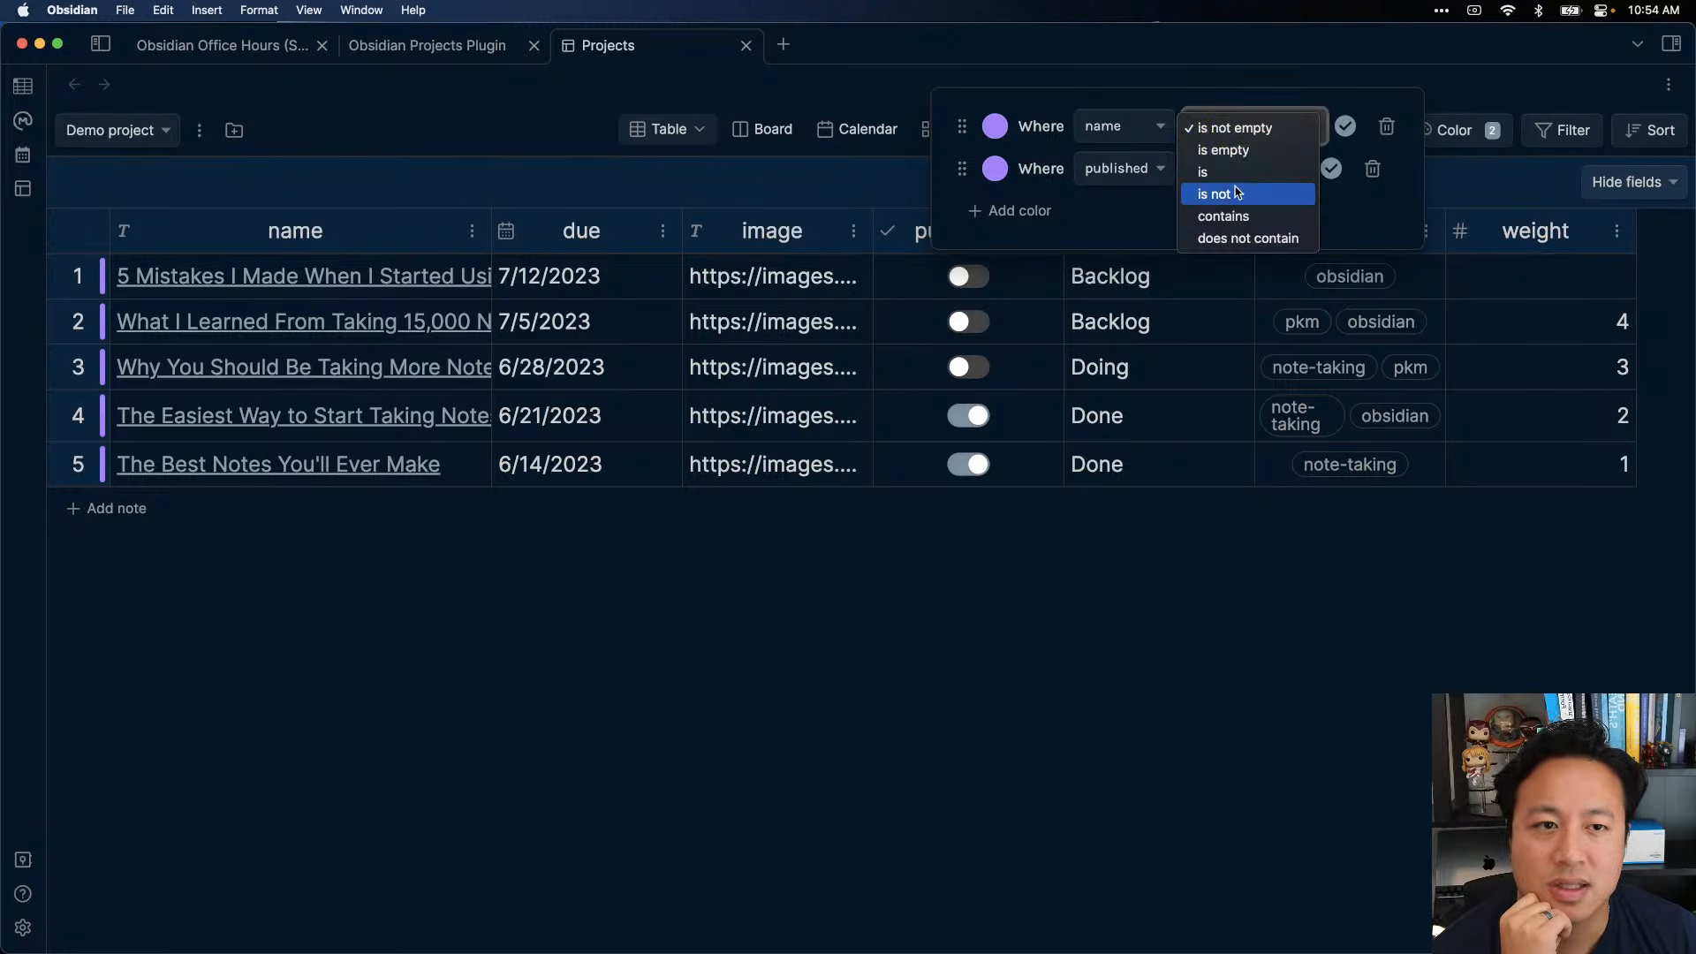
click(1232, 194)
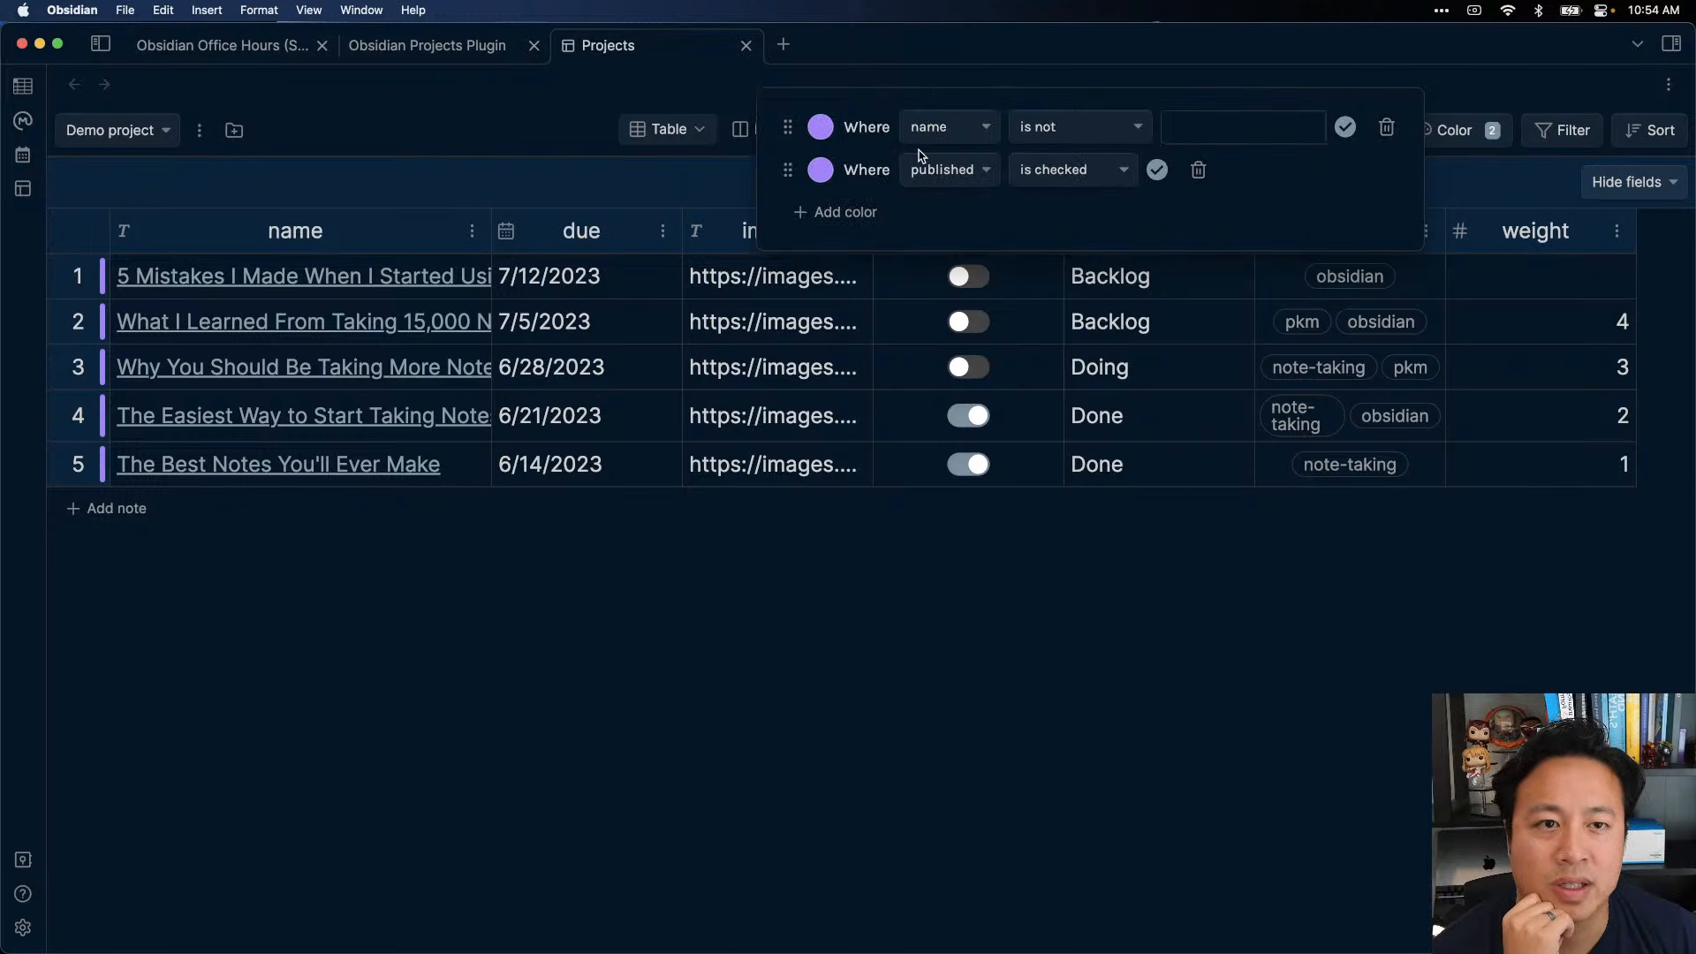
click(1078, 128)
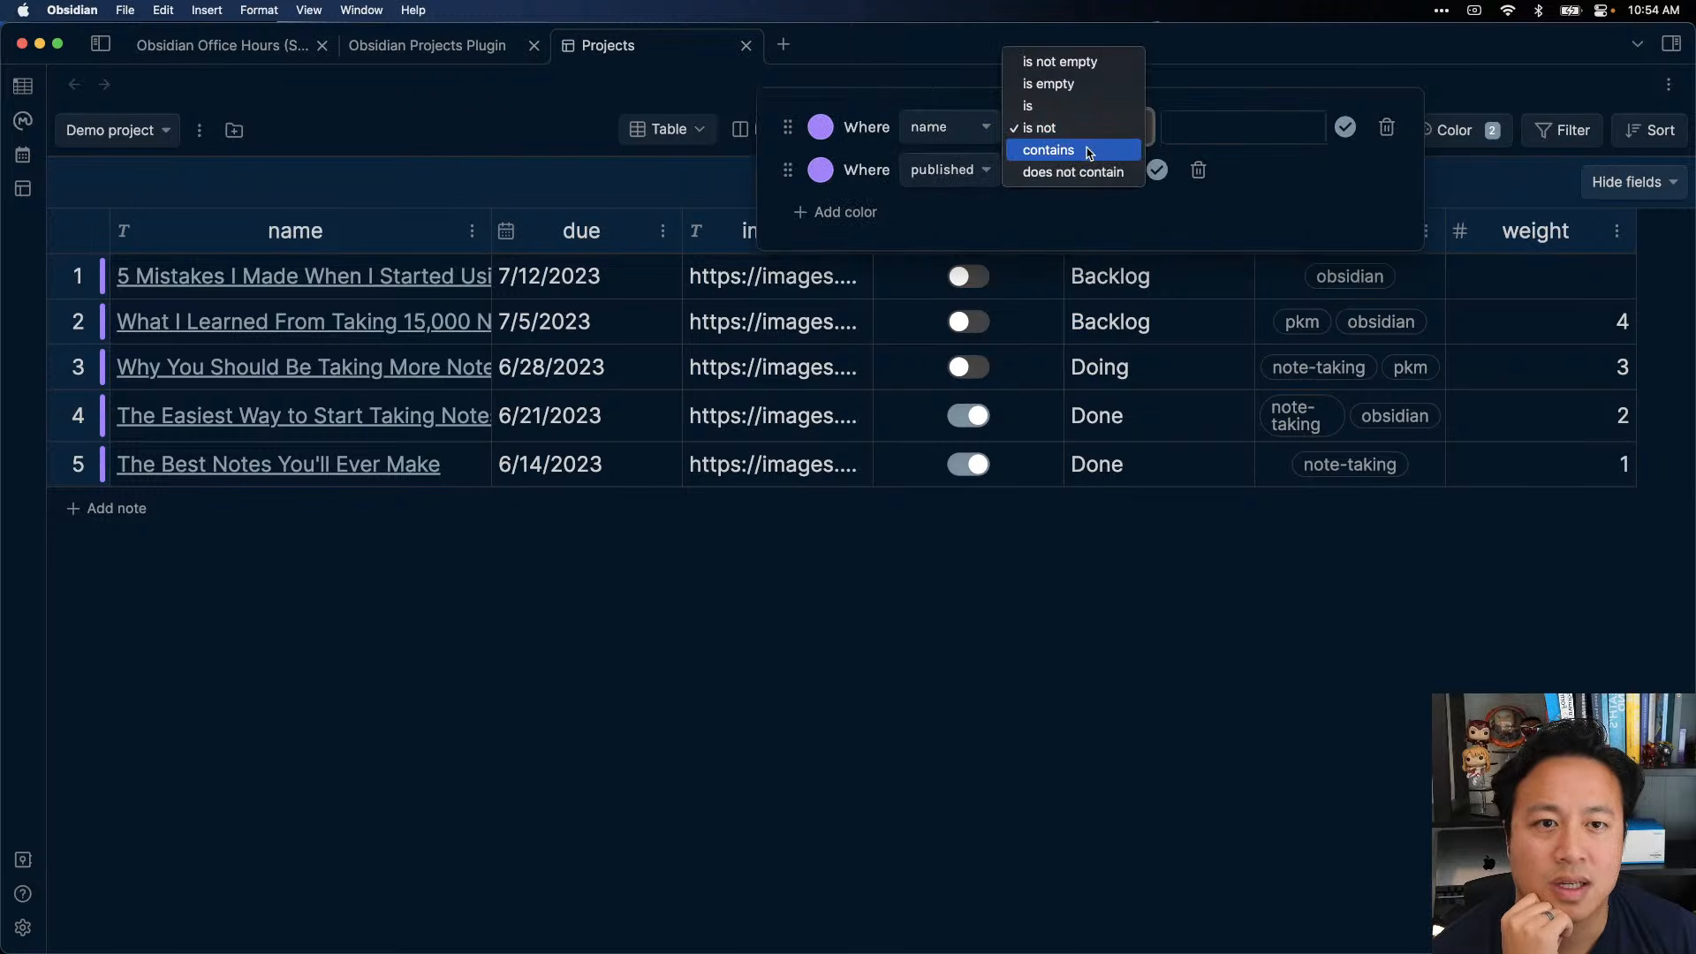
click(1316, 229)
click(940, 131)
click(958, 227)
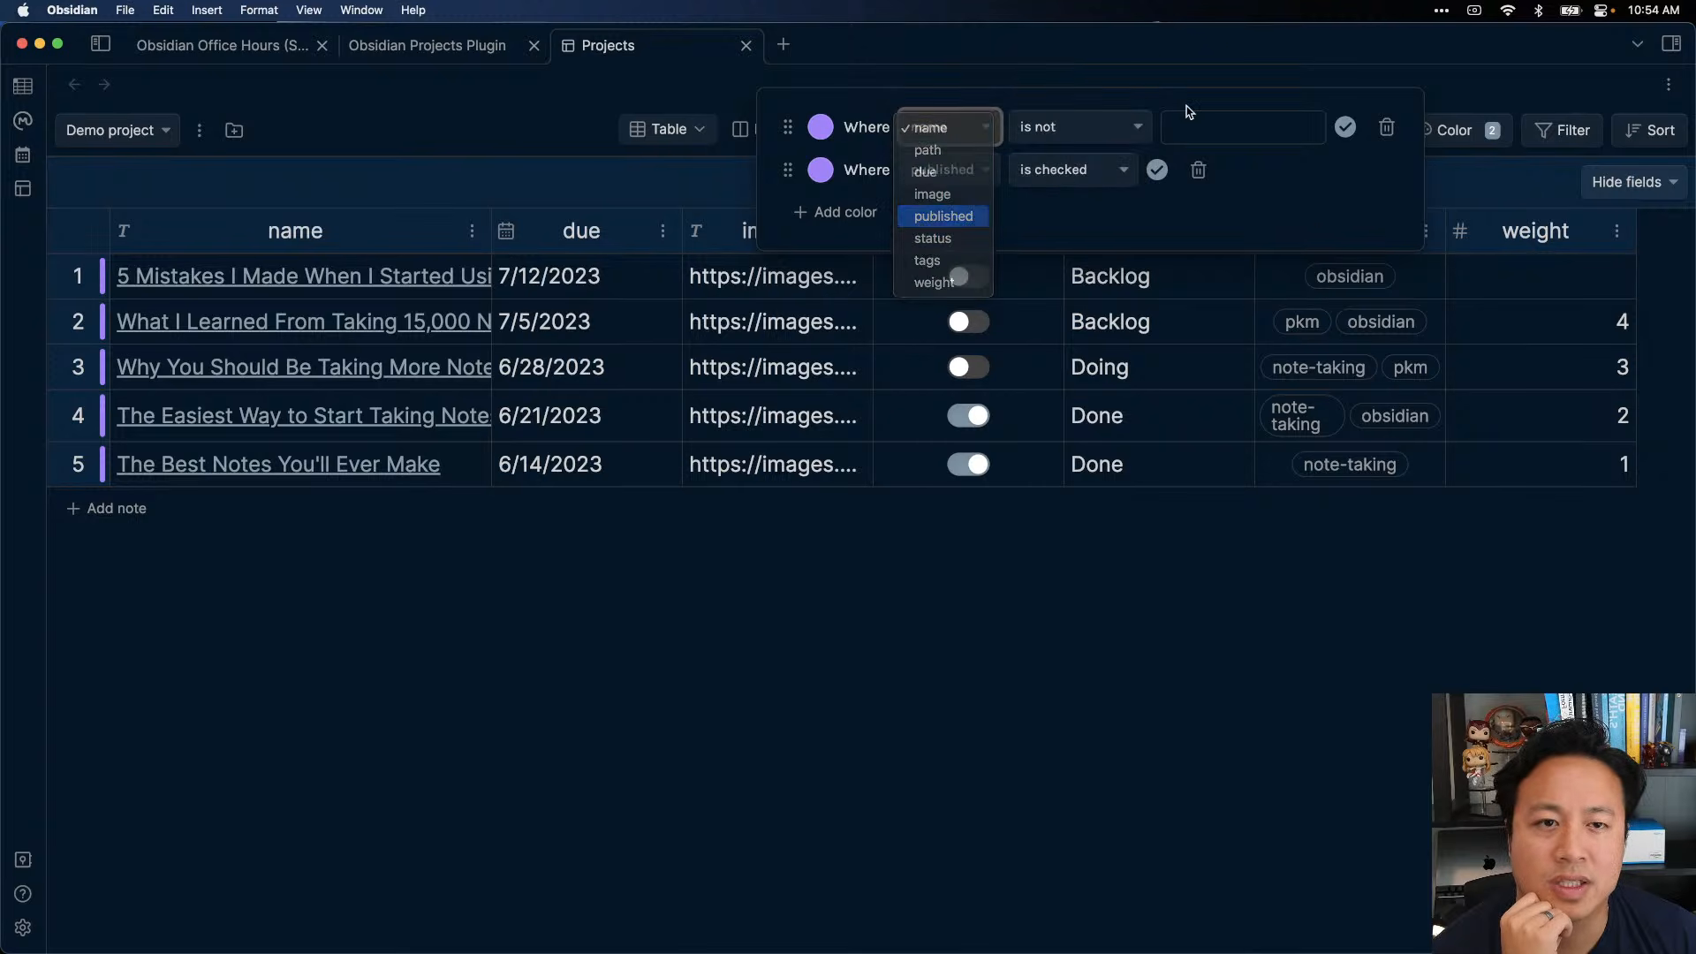
click(1245, 126)
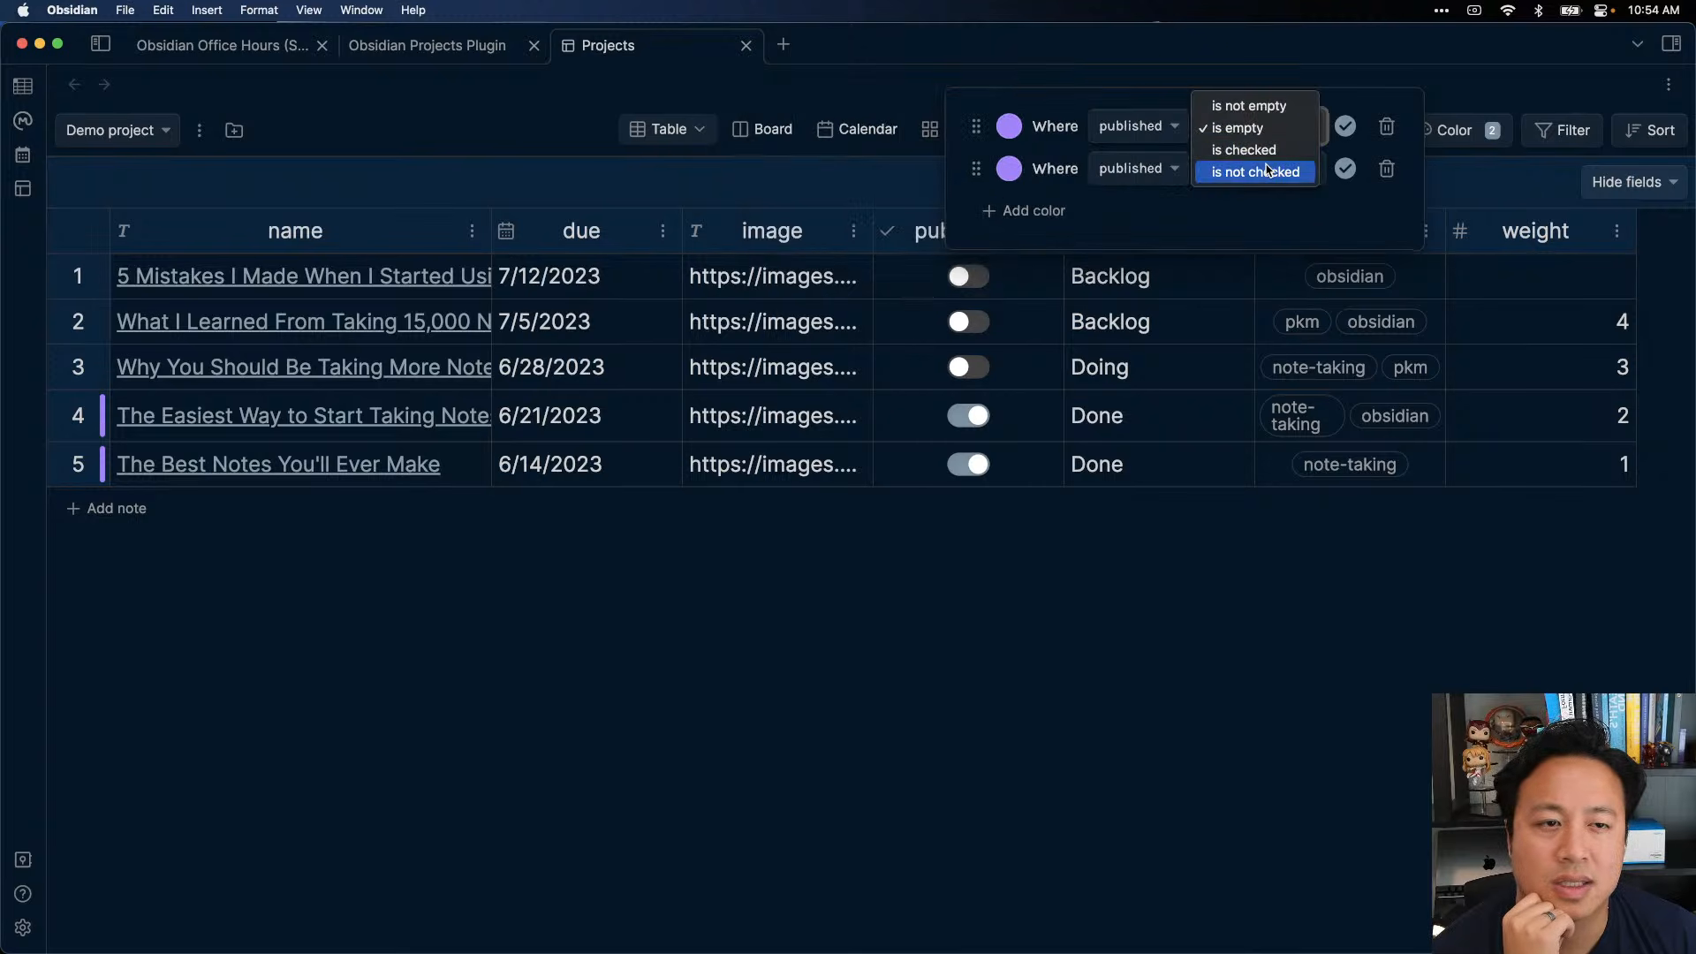
click(1268, 171)
- Set the not-checked rule's color to light red (RGB 255, 128, 128) and the checked rule's color to light green
click(1009, 126)
drag(1126, 311, 1337, 323)
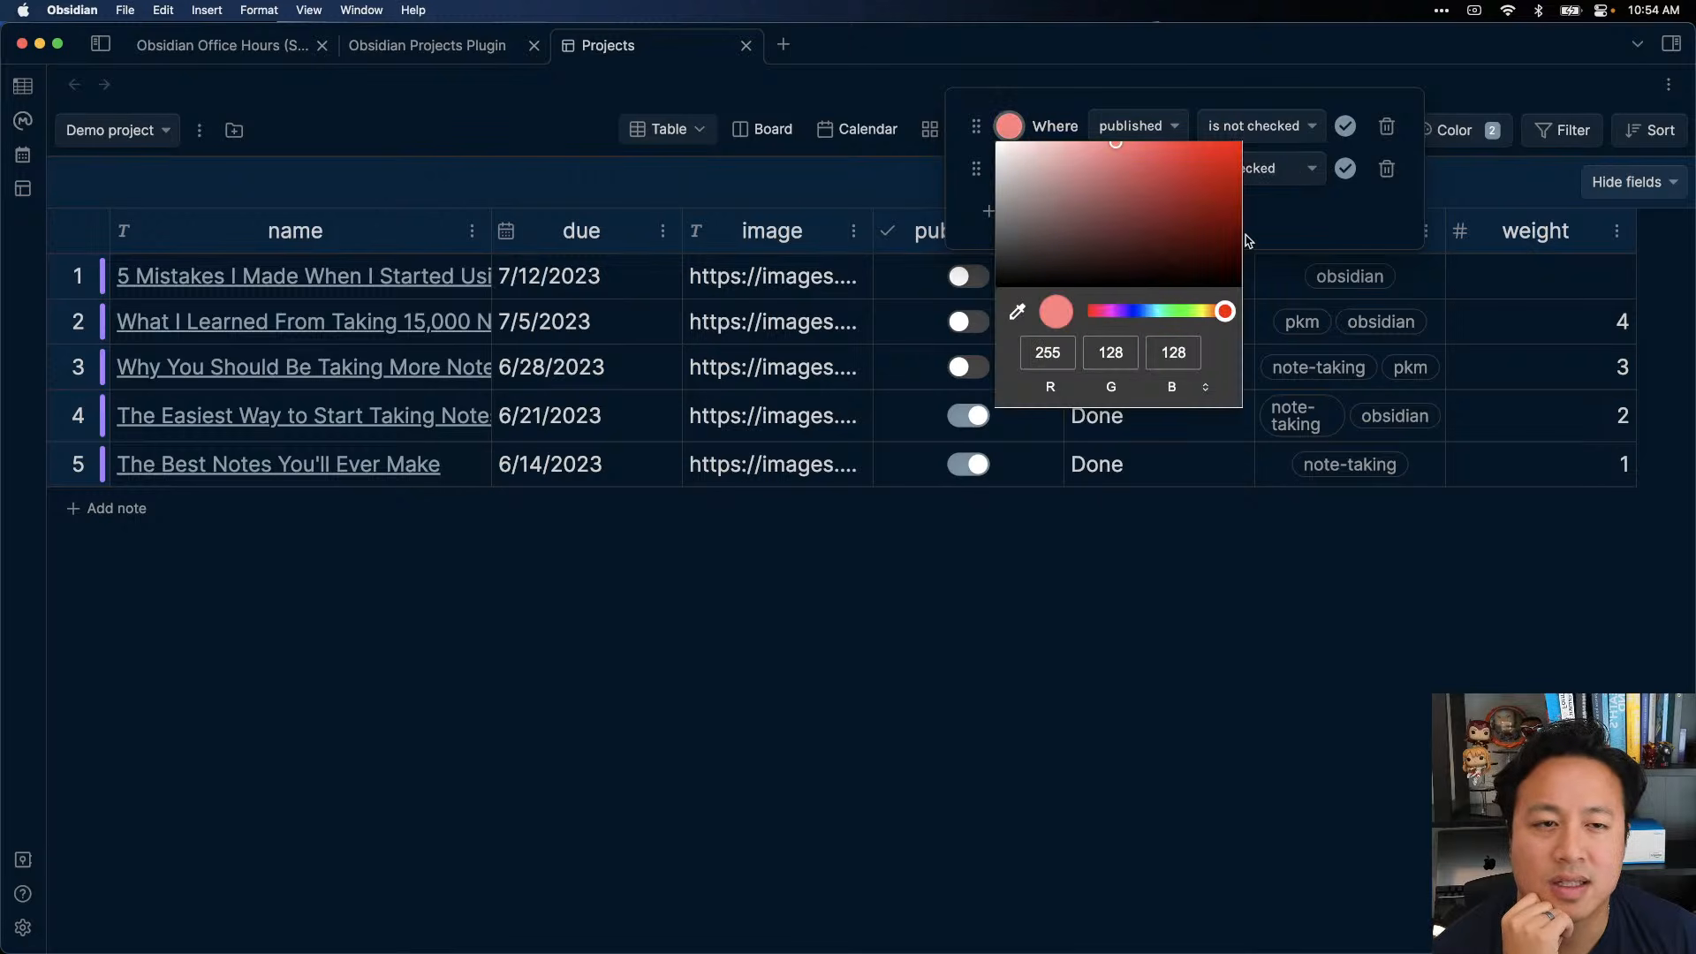
click(1270, 246)
click(1008, 177)
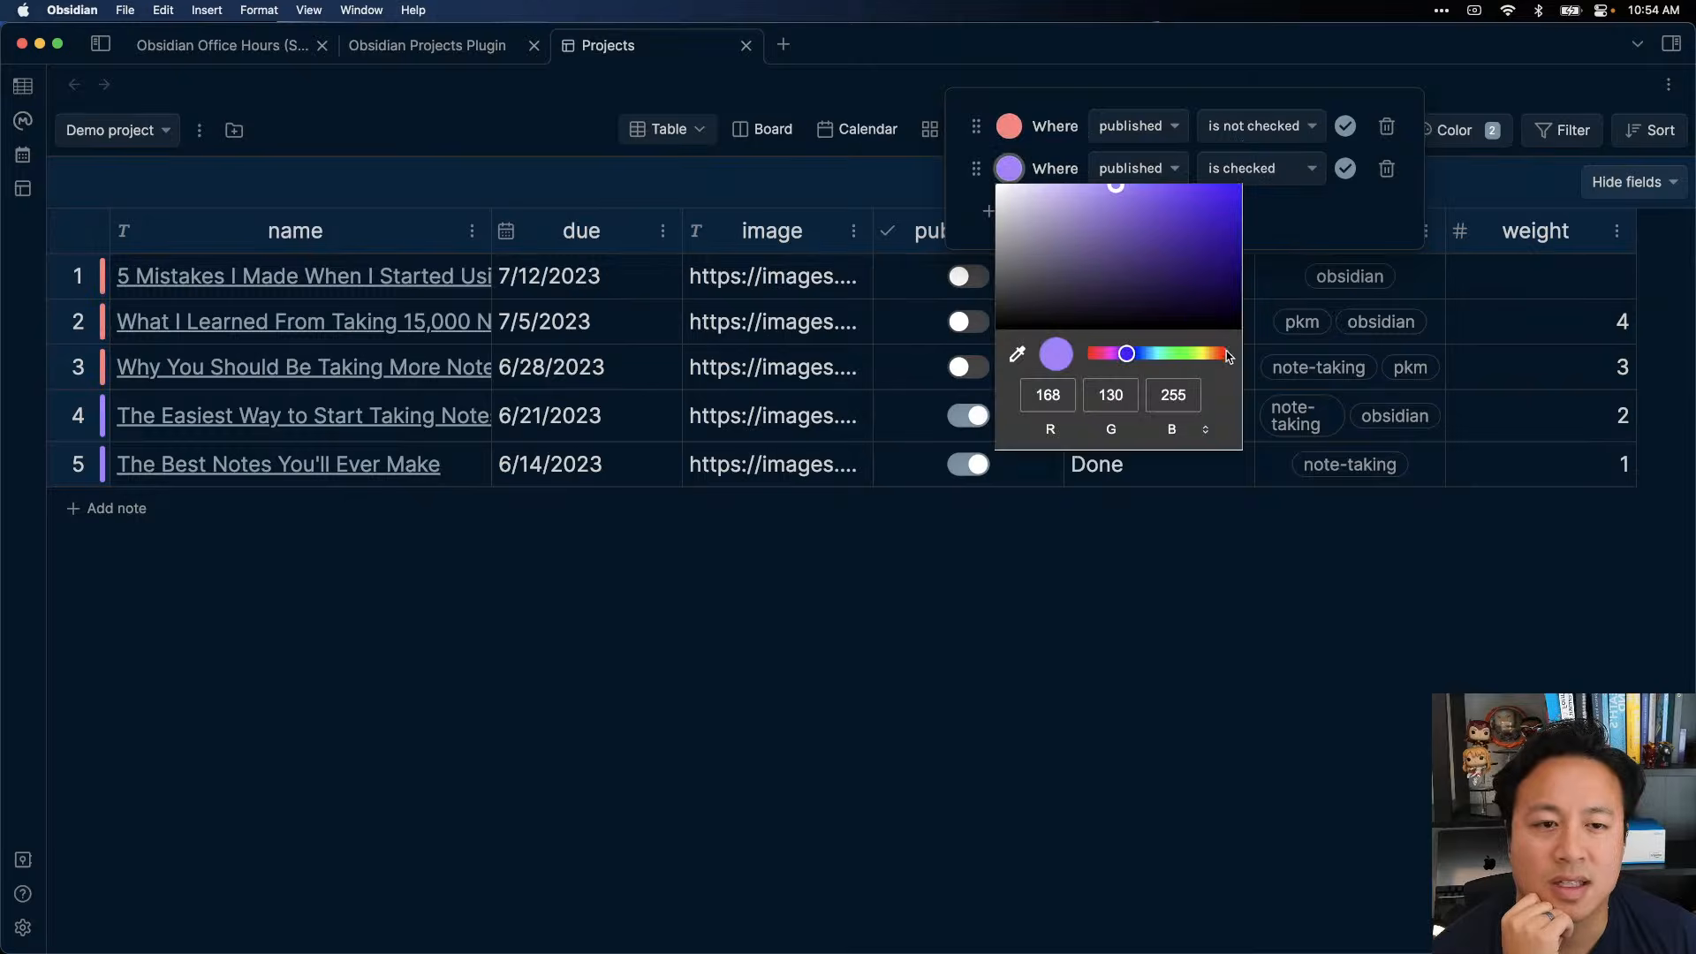
click(1176, 358)
click(1153, 181)
click(1271, 234)
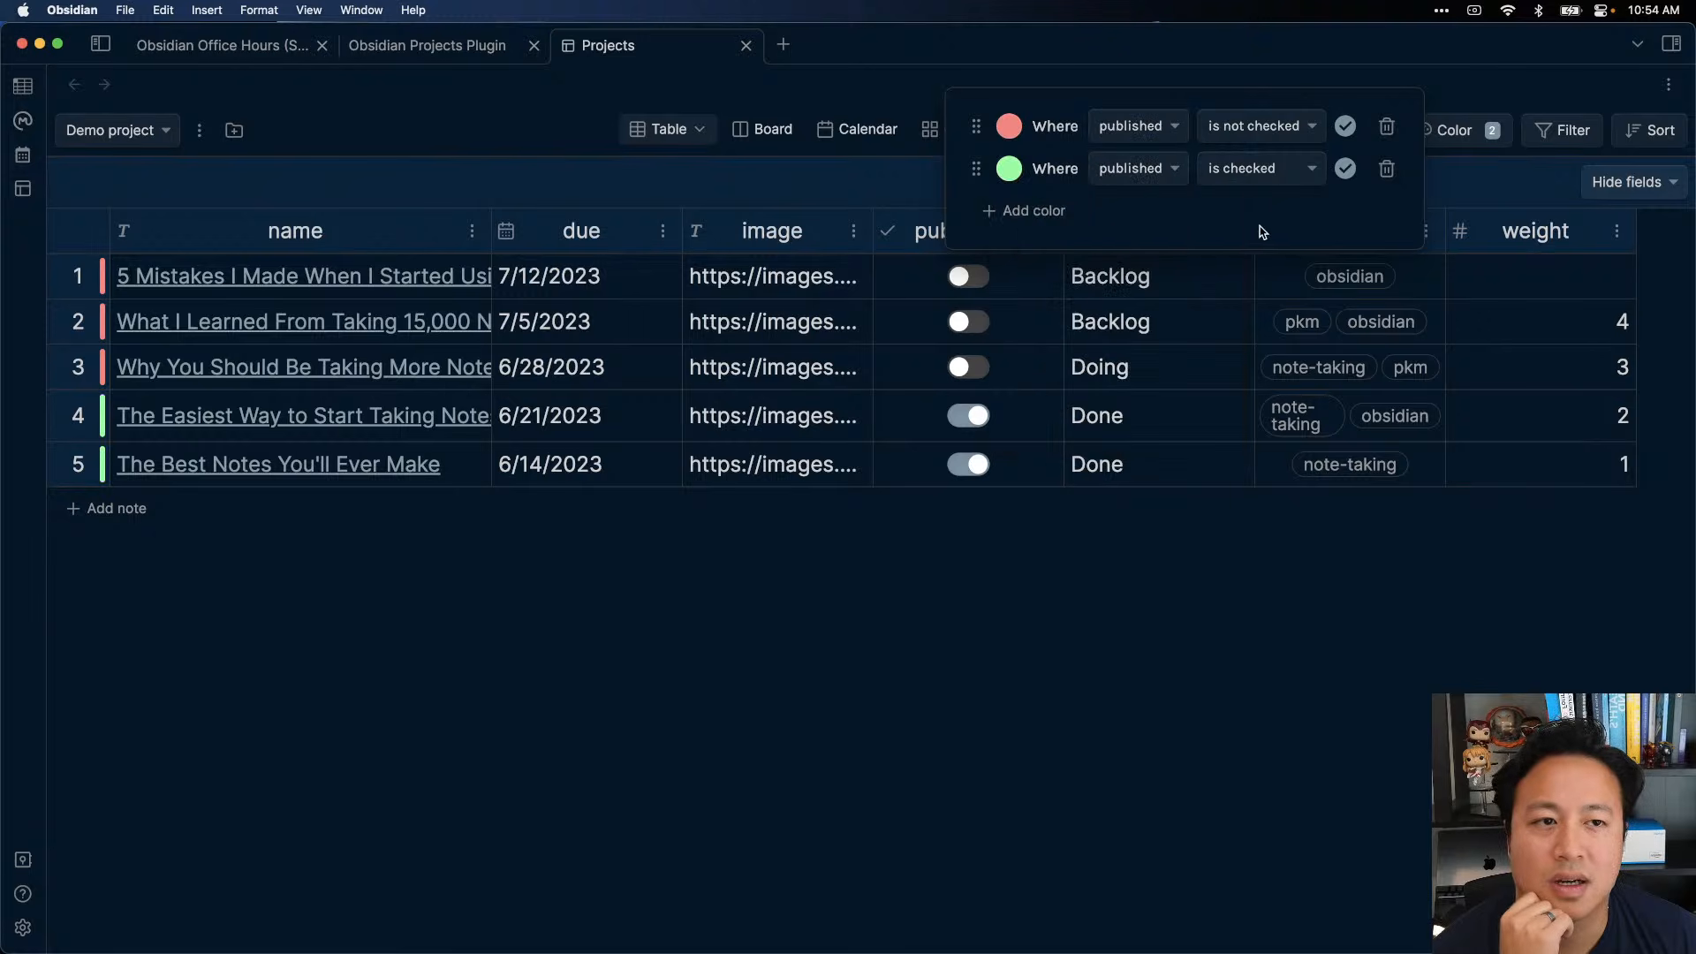
click(987, 618)
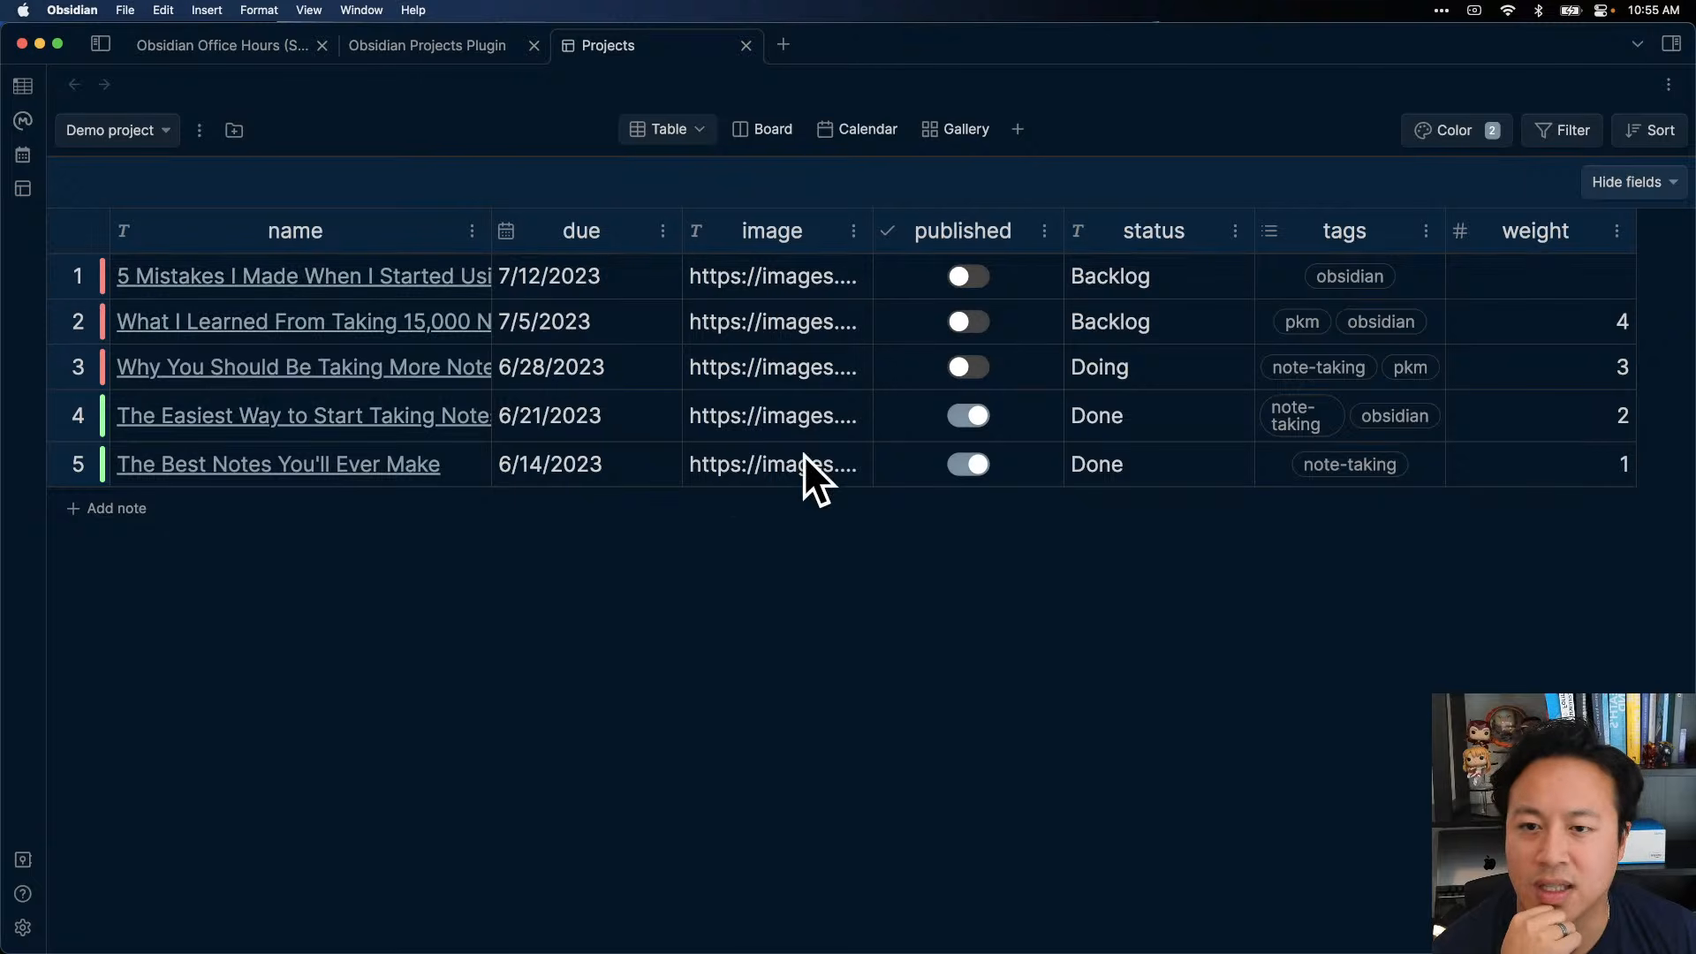
- Widen the table's name column to about 383 px
drag(492, 231, 556, 248)
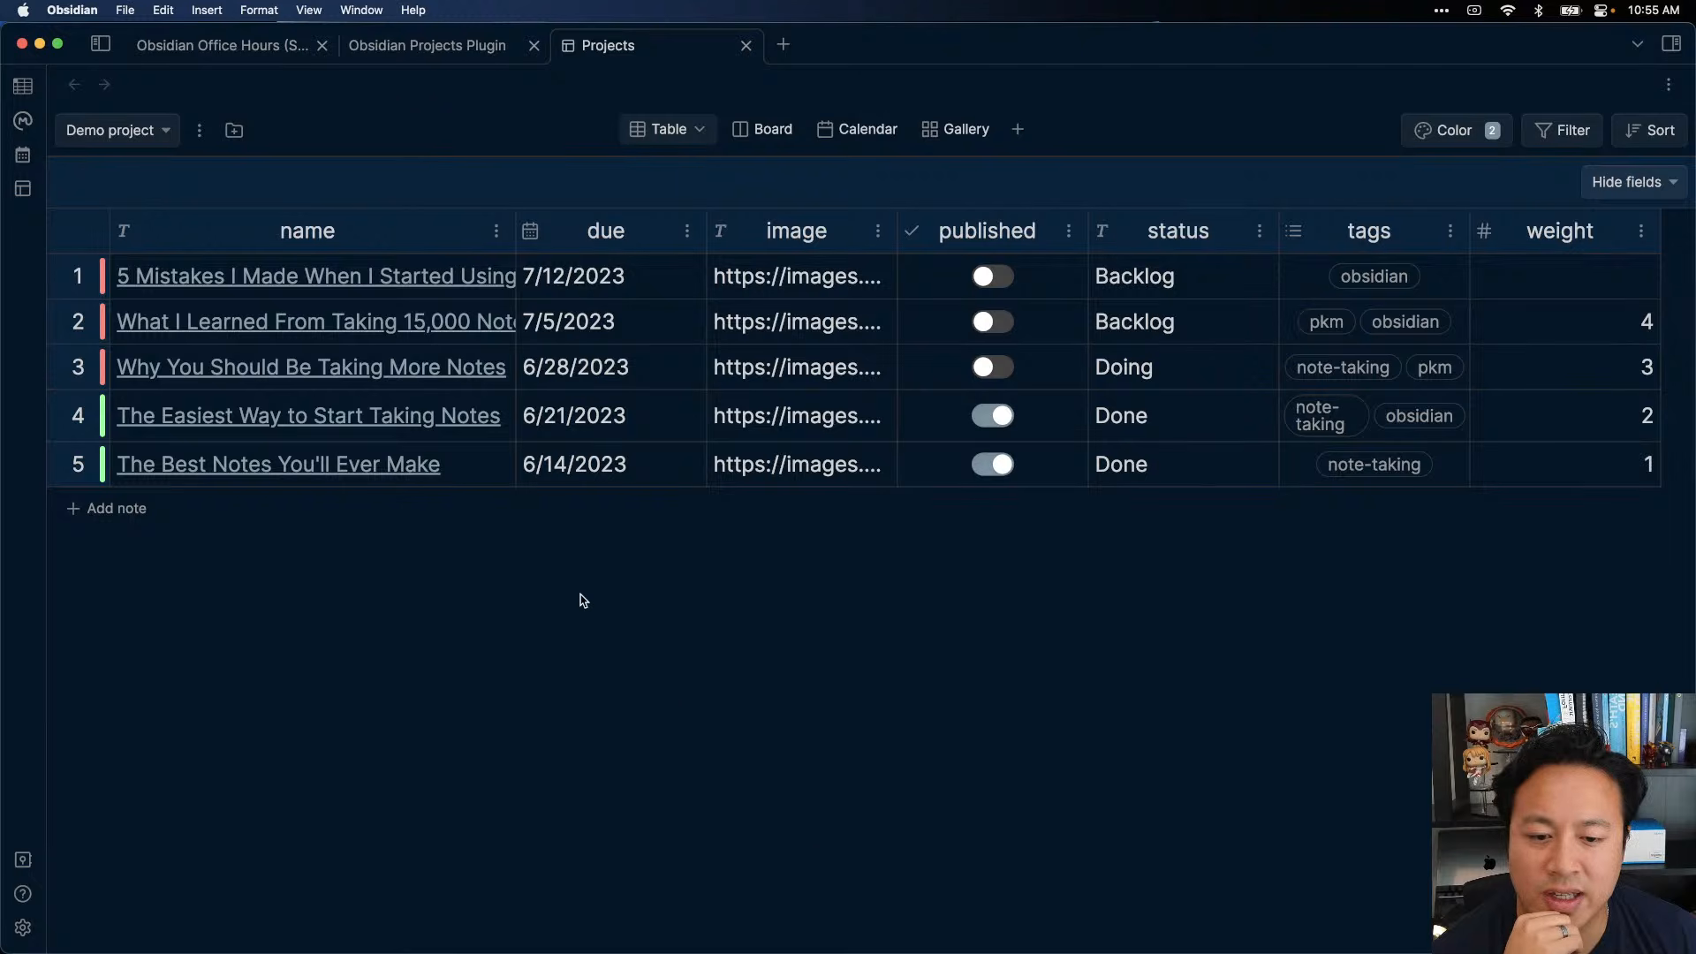
- Inspect the table's page elements in the developer tools and close the tools again
key(super+alt+i)
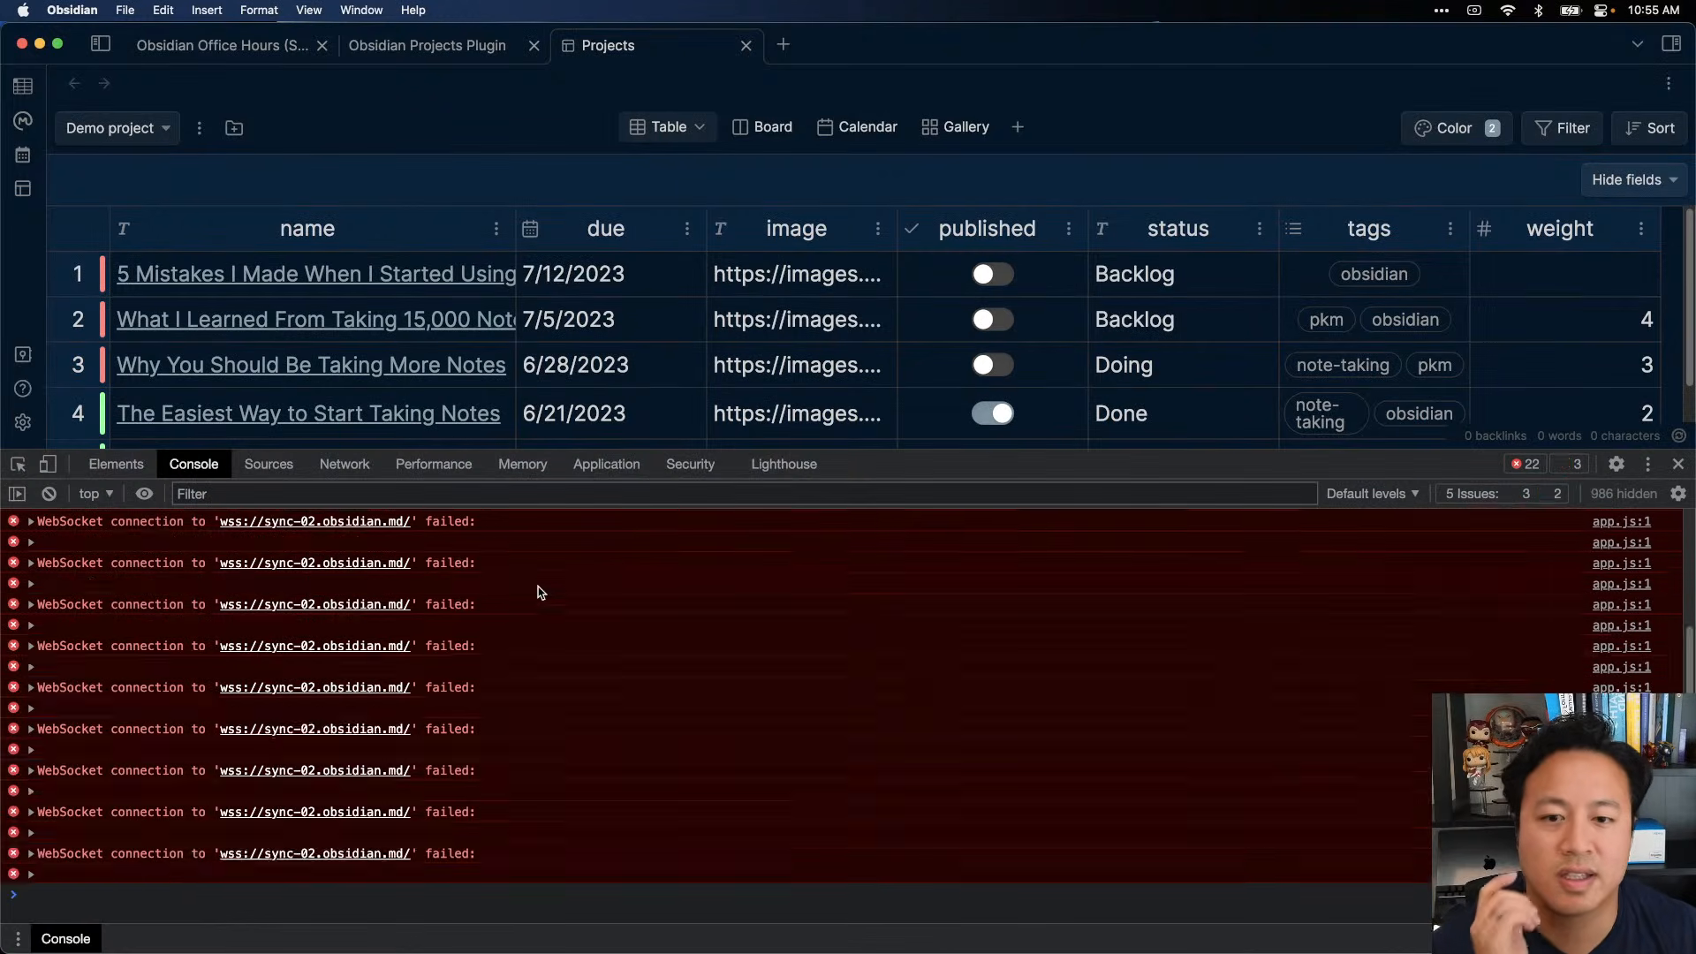
click(110, 465)
click(17, 465)
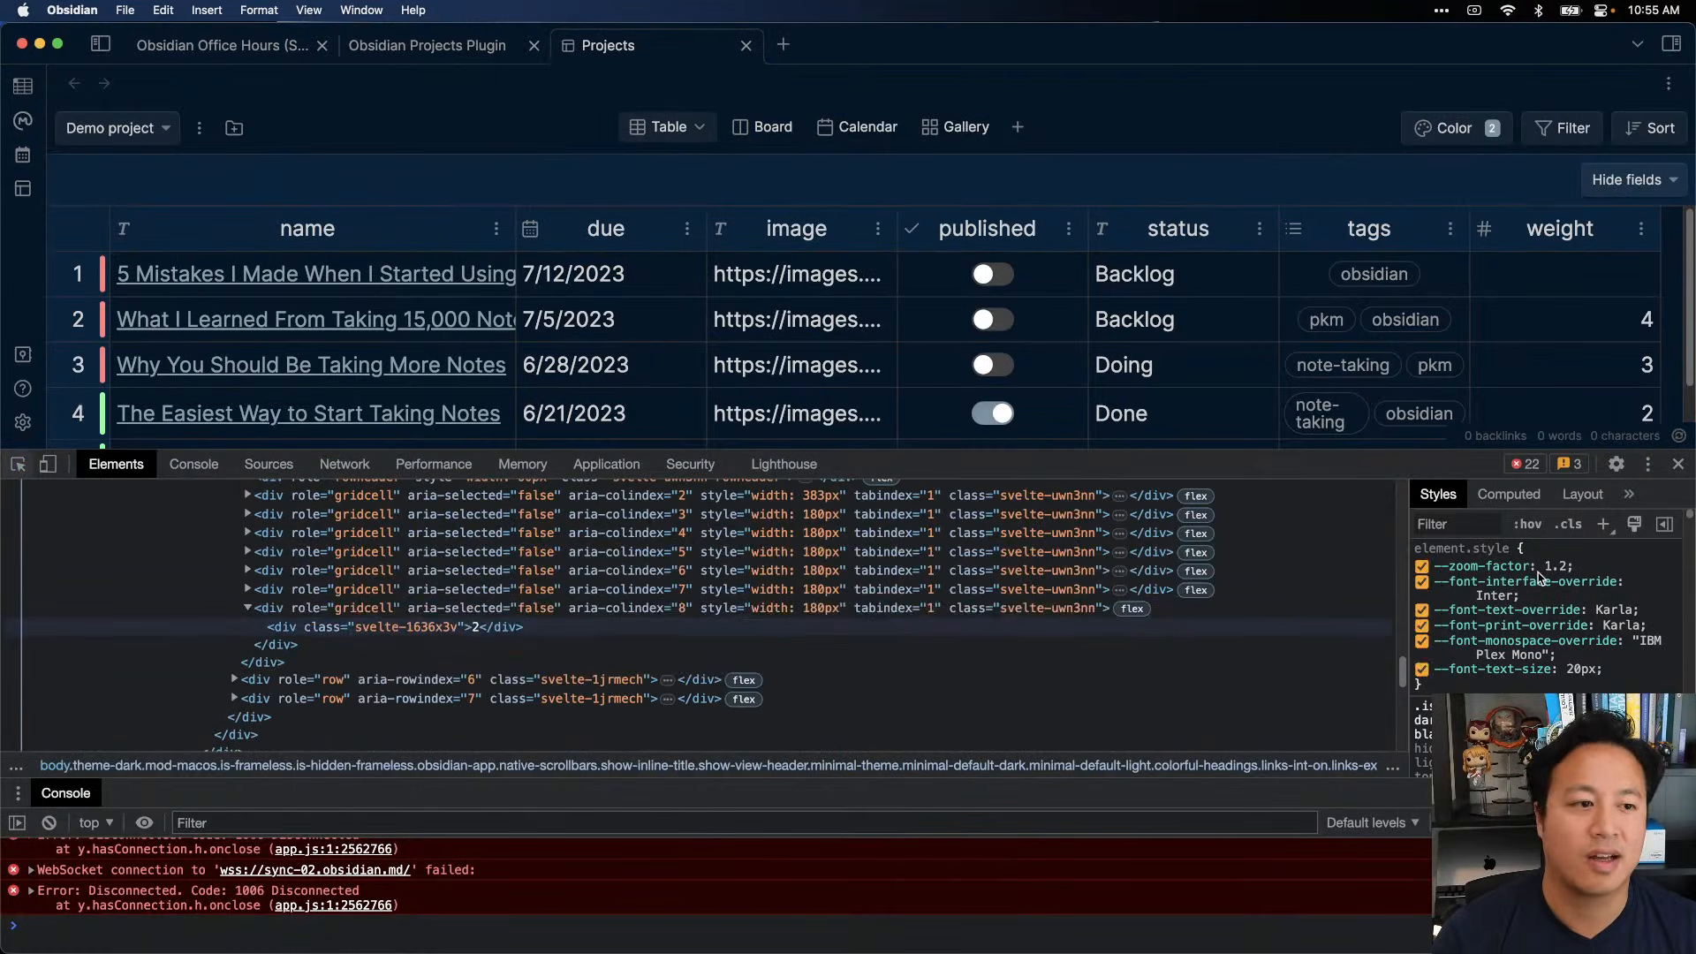
click(1676, 463)
- Switch to Arc and open the GitHub repository of obsidian projects in a new tab
key(super+Tab)
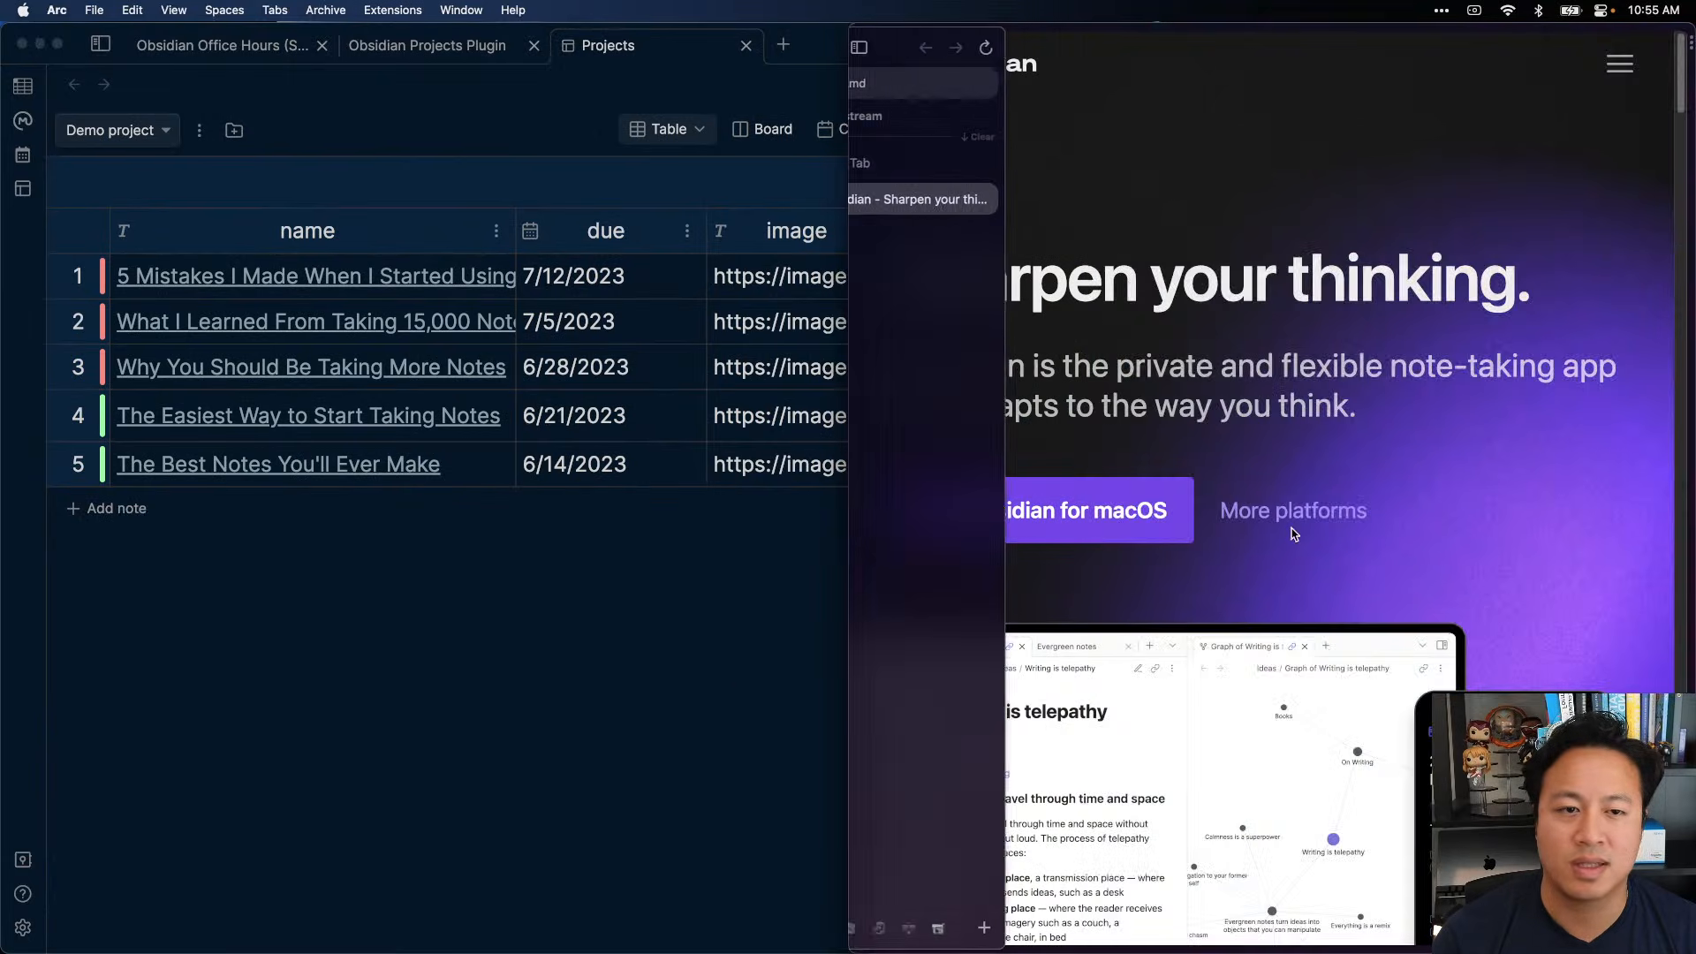
key(super+t)
text(obsidian projec)
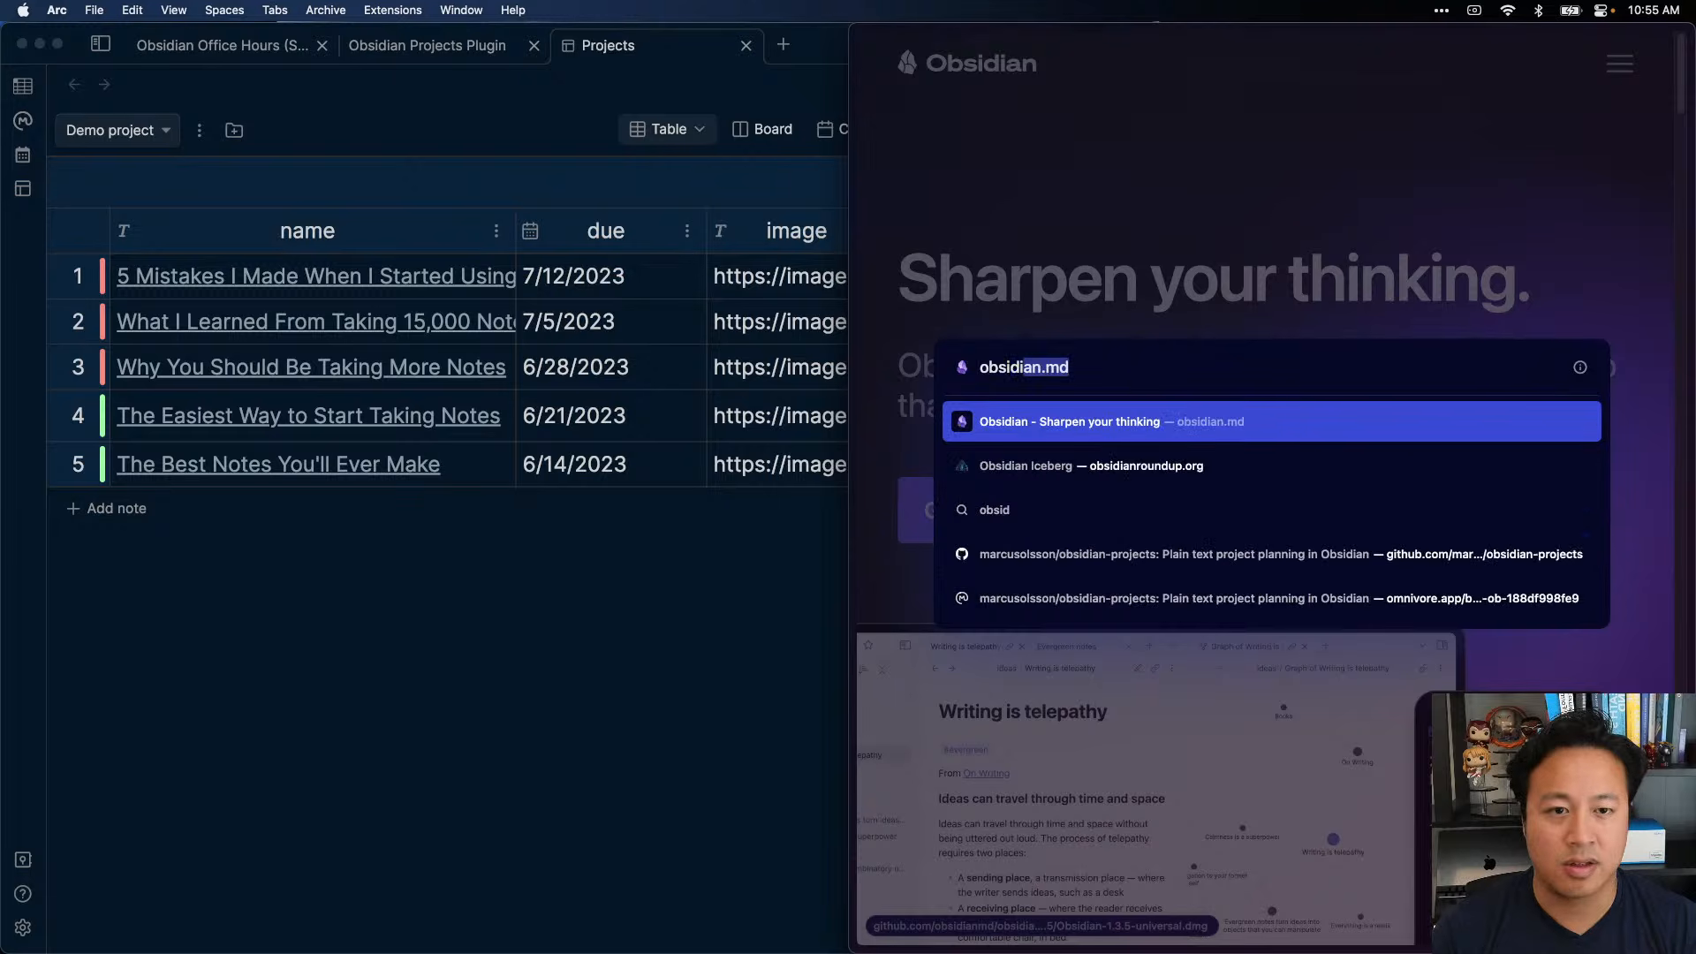
text(ts)
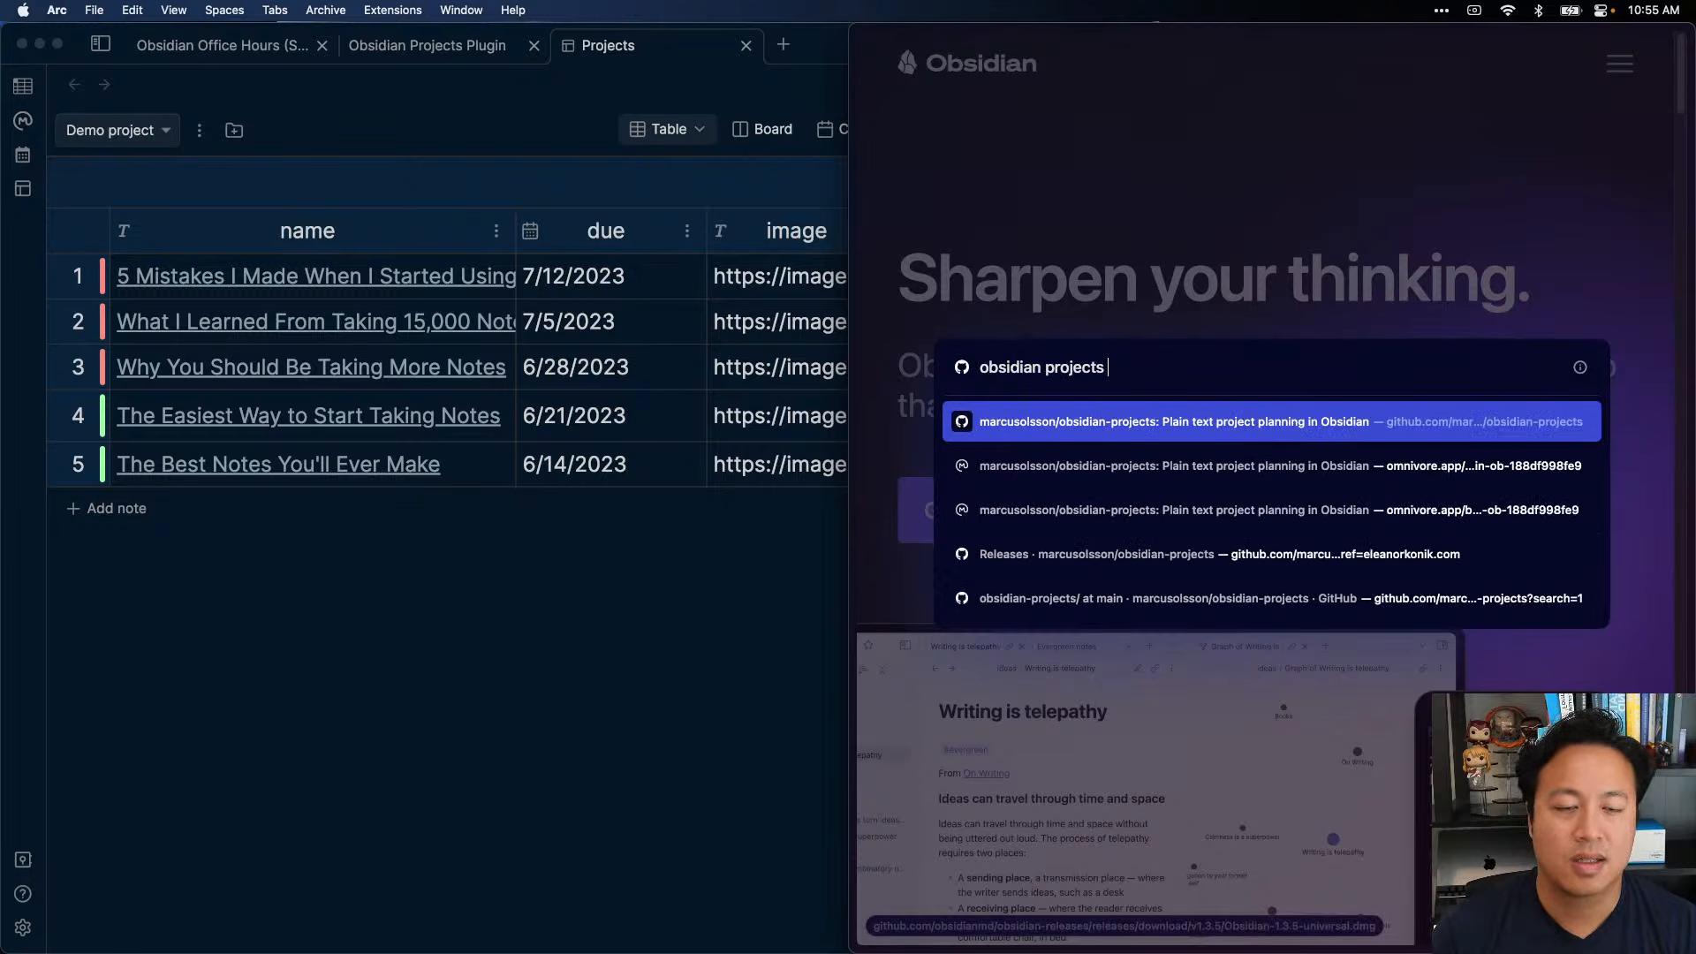
key(Return)
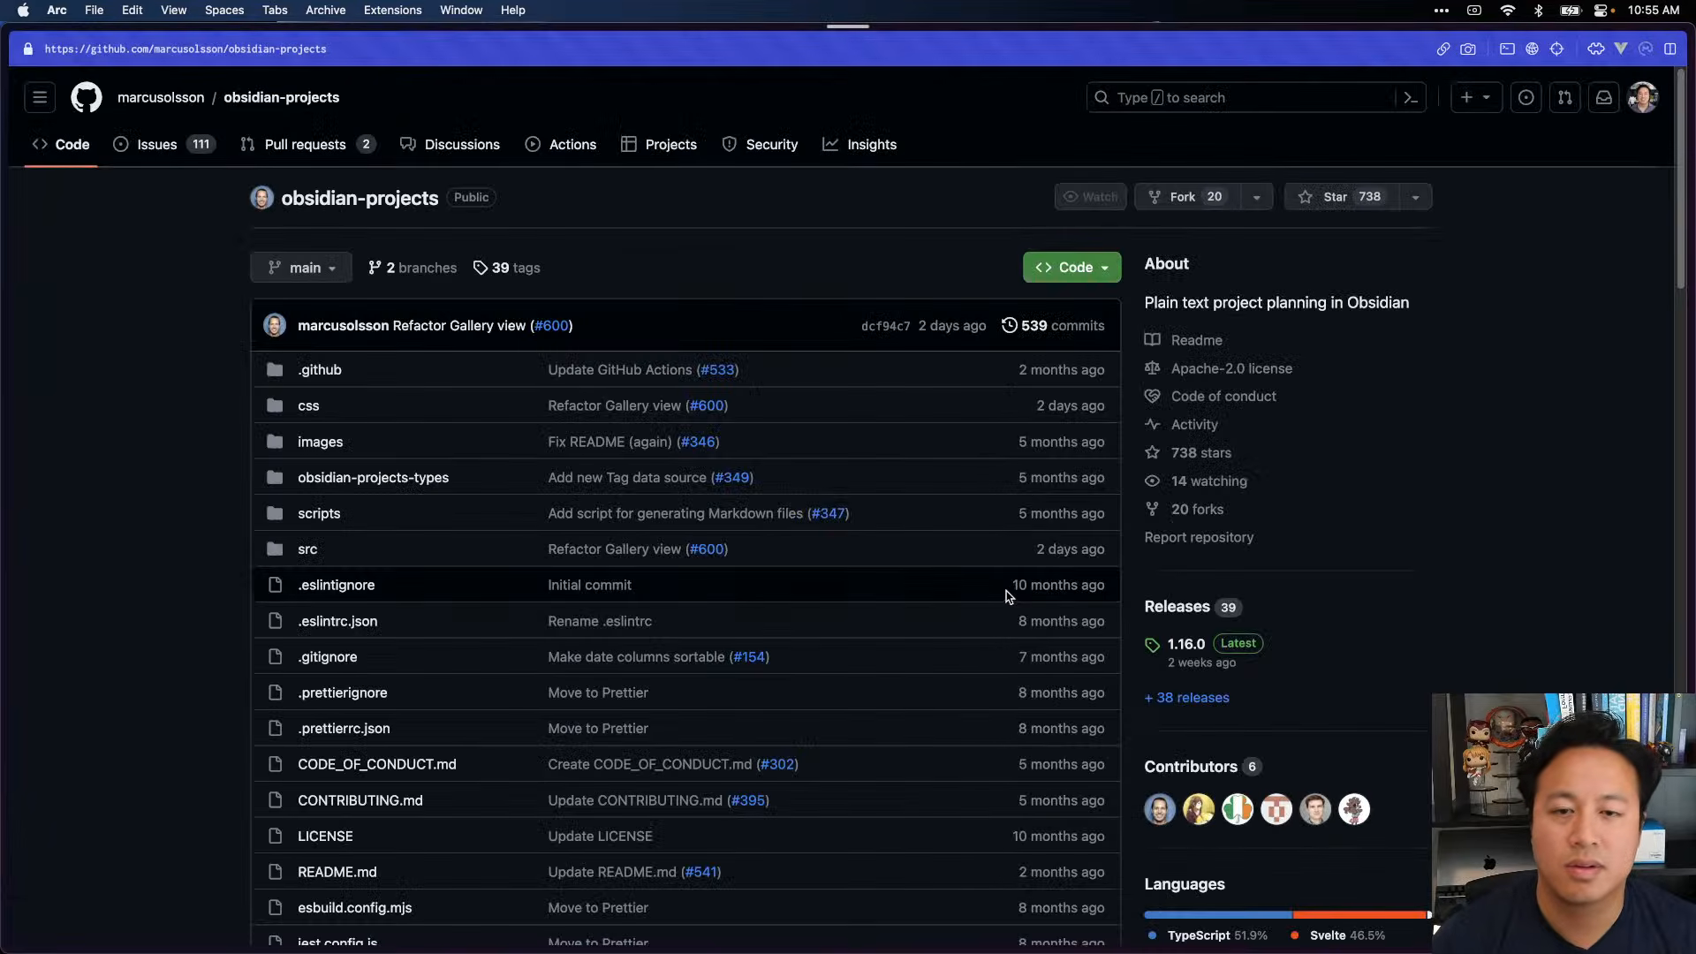
- Examine the scripts and devDependencies in the repository's package.json
key(super+equal)
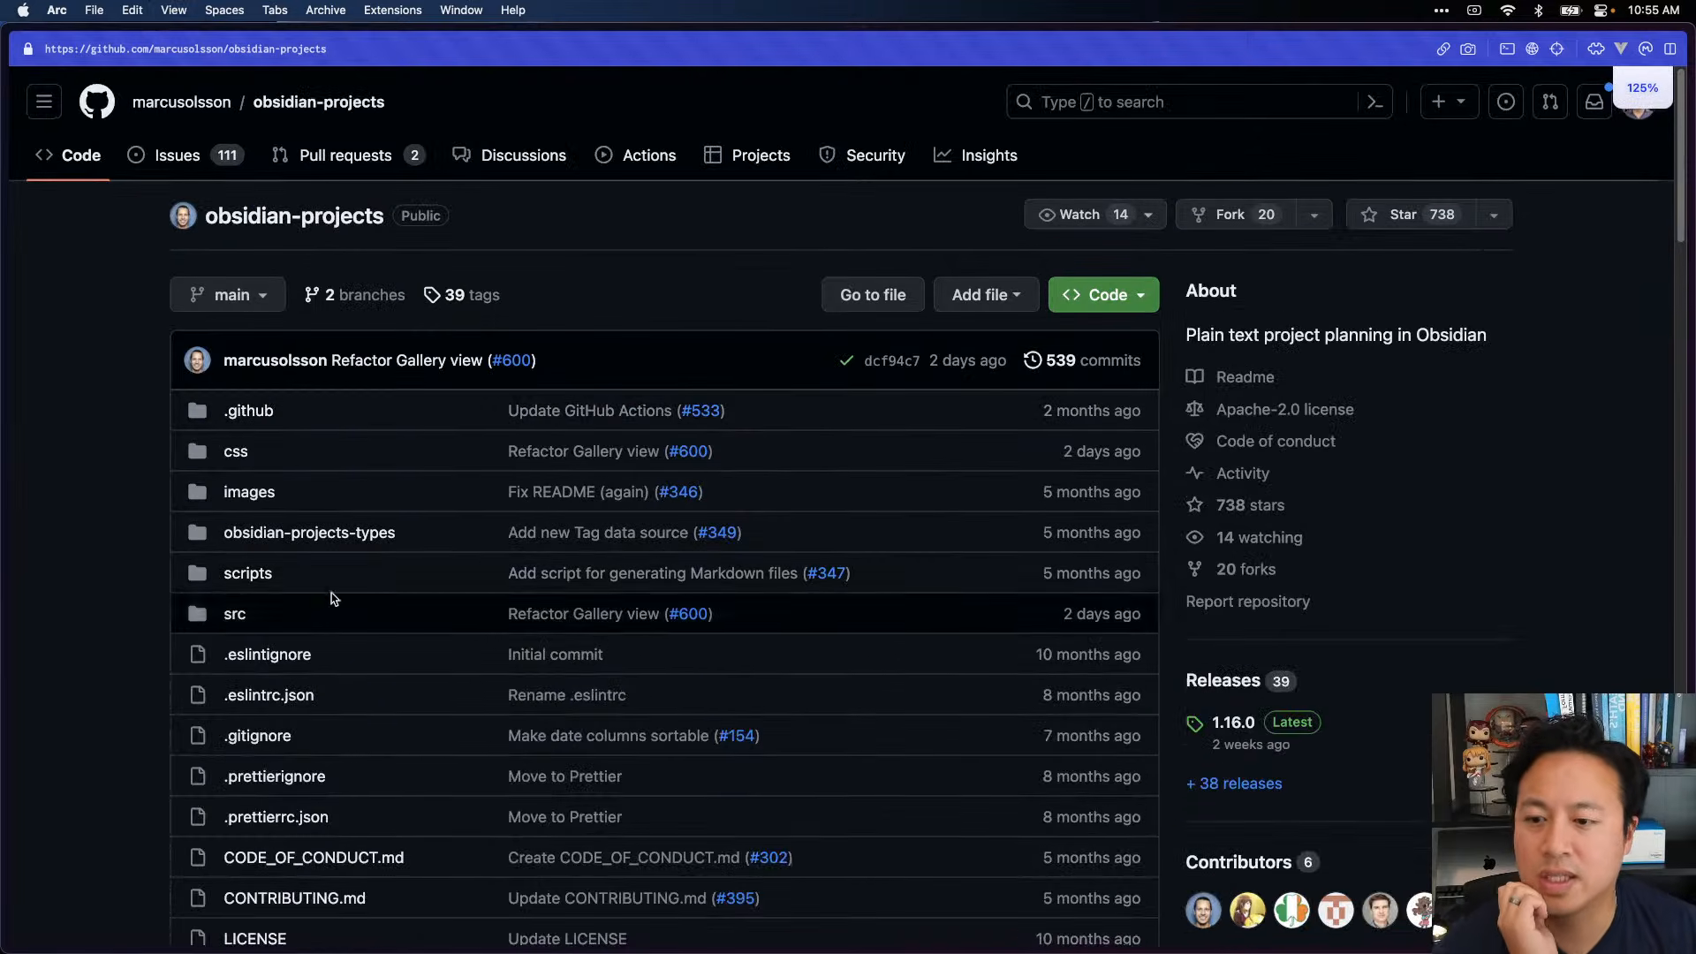
scroll(351, 740, down, 2)
scroll(326, 598, down, 3)
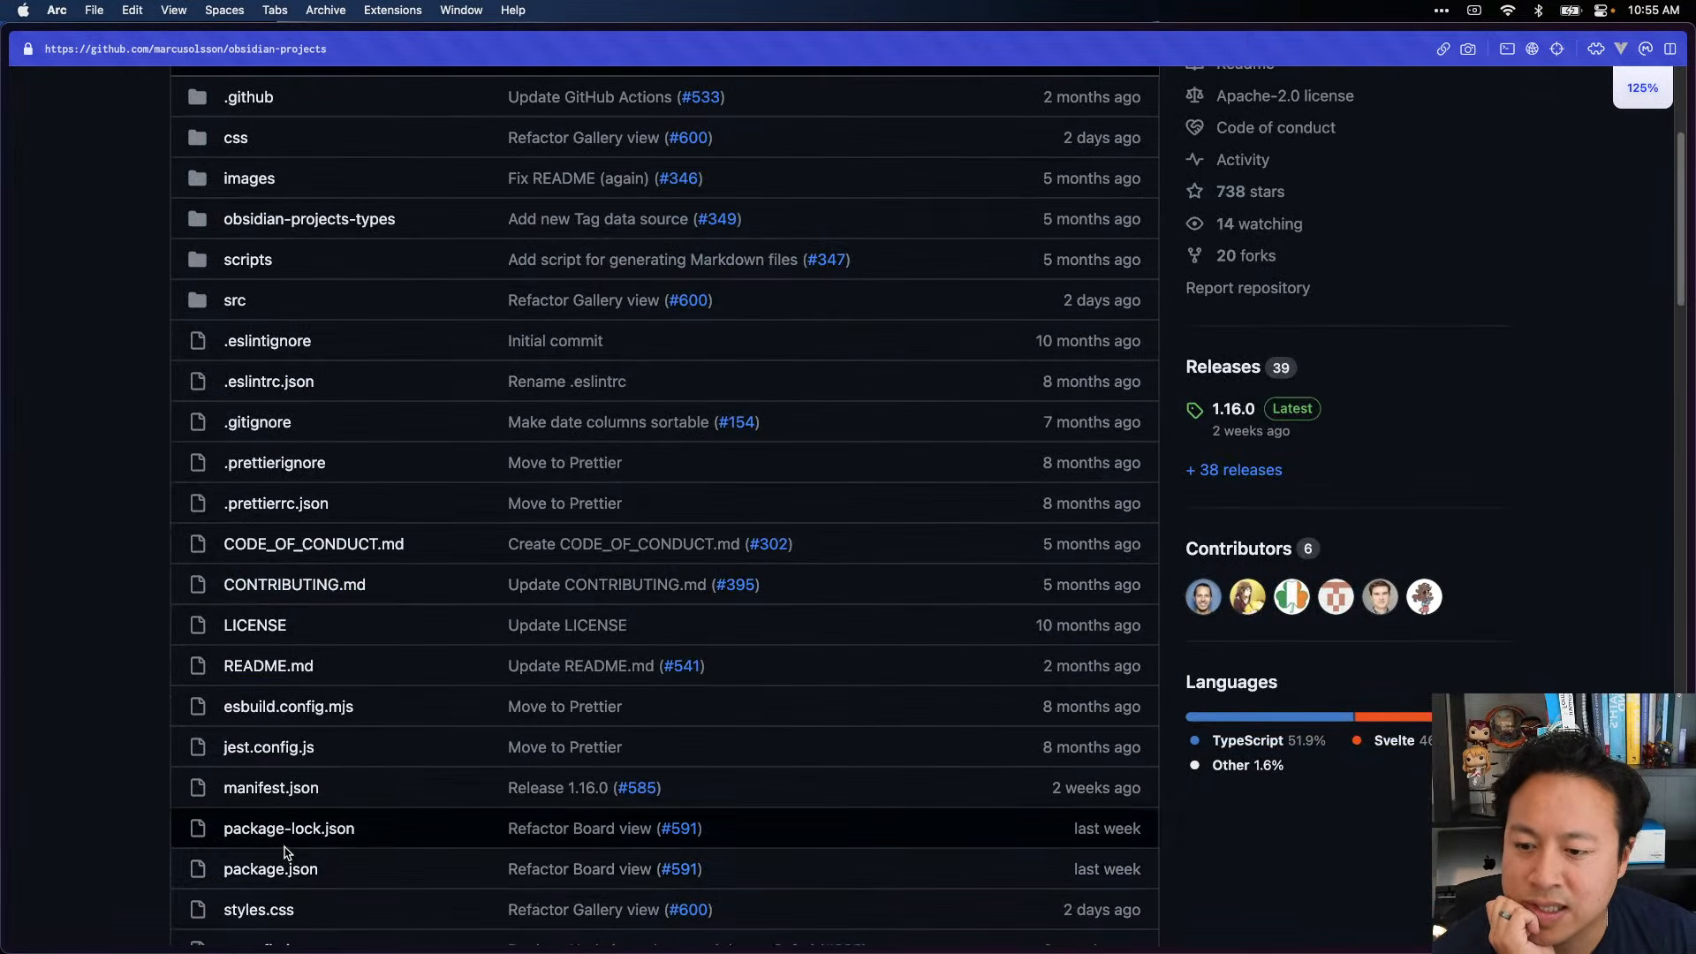
click(294, 870)
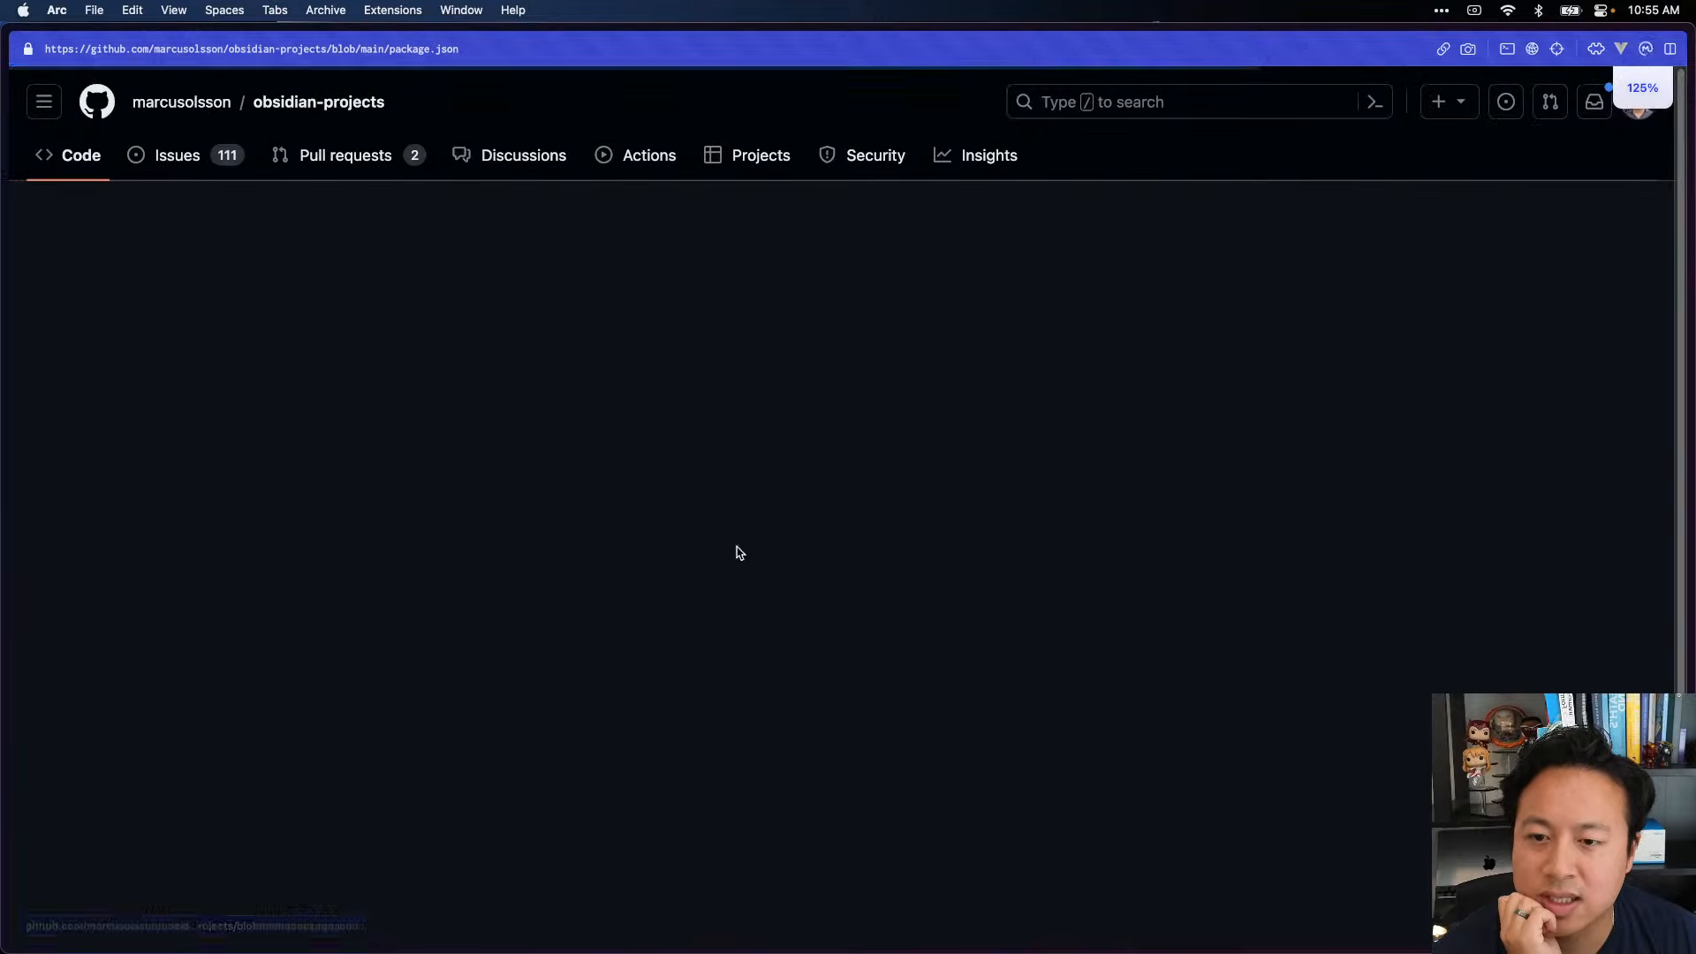
scroll(787, 554, down, 5)
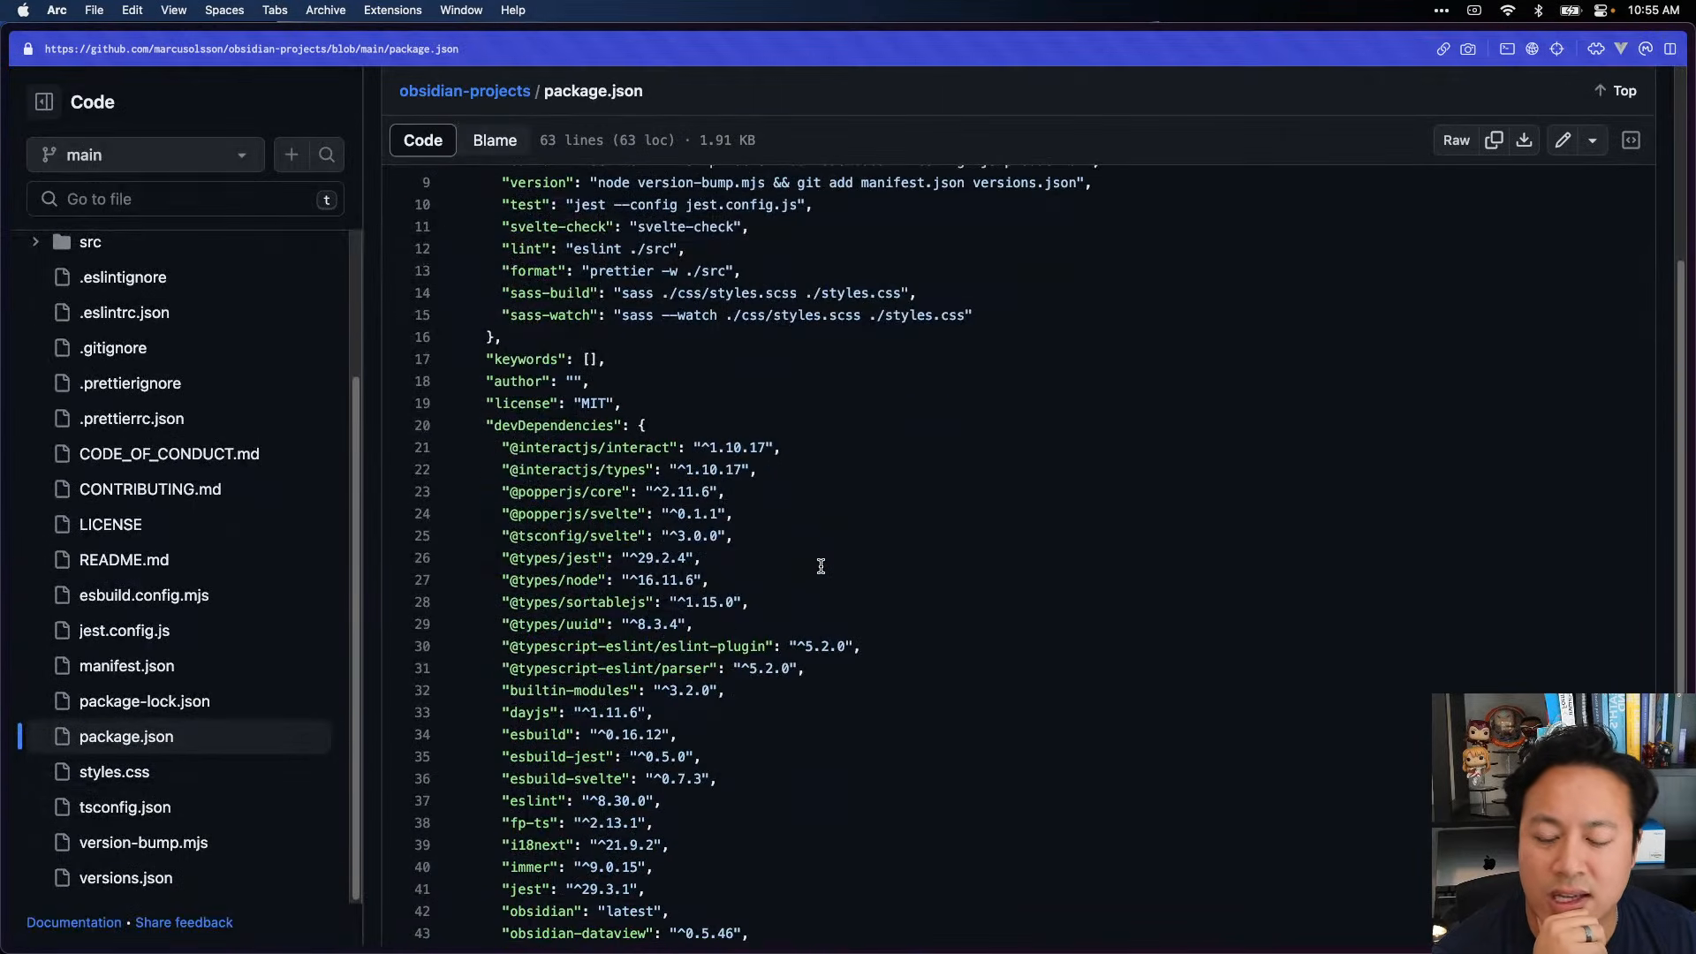
scroll(821, 565, down, 5)
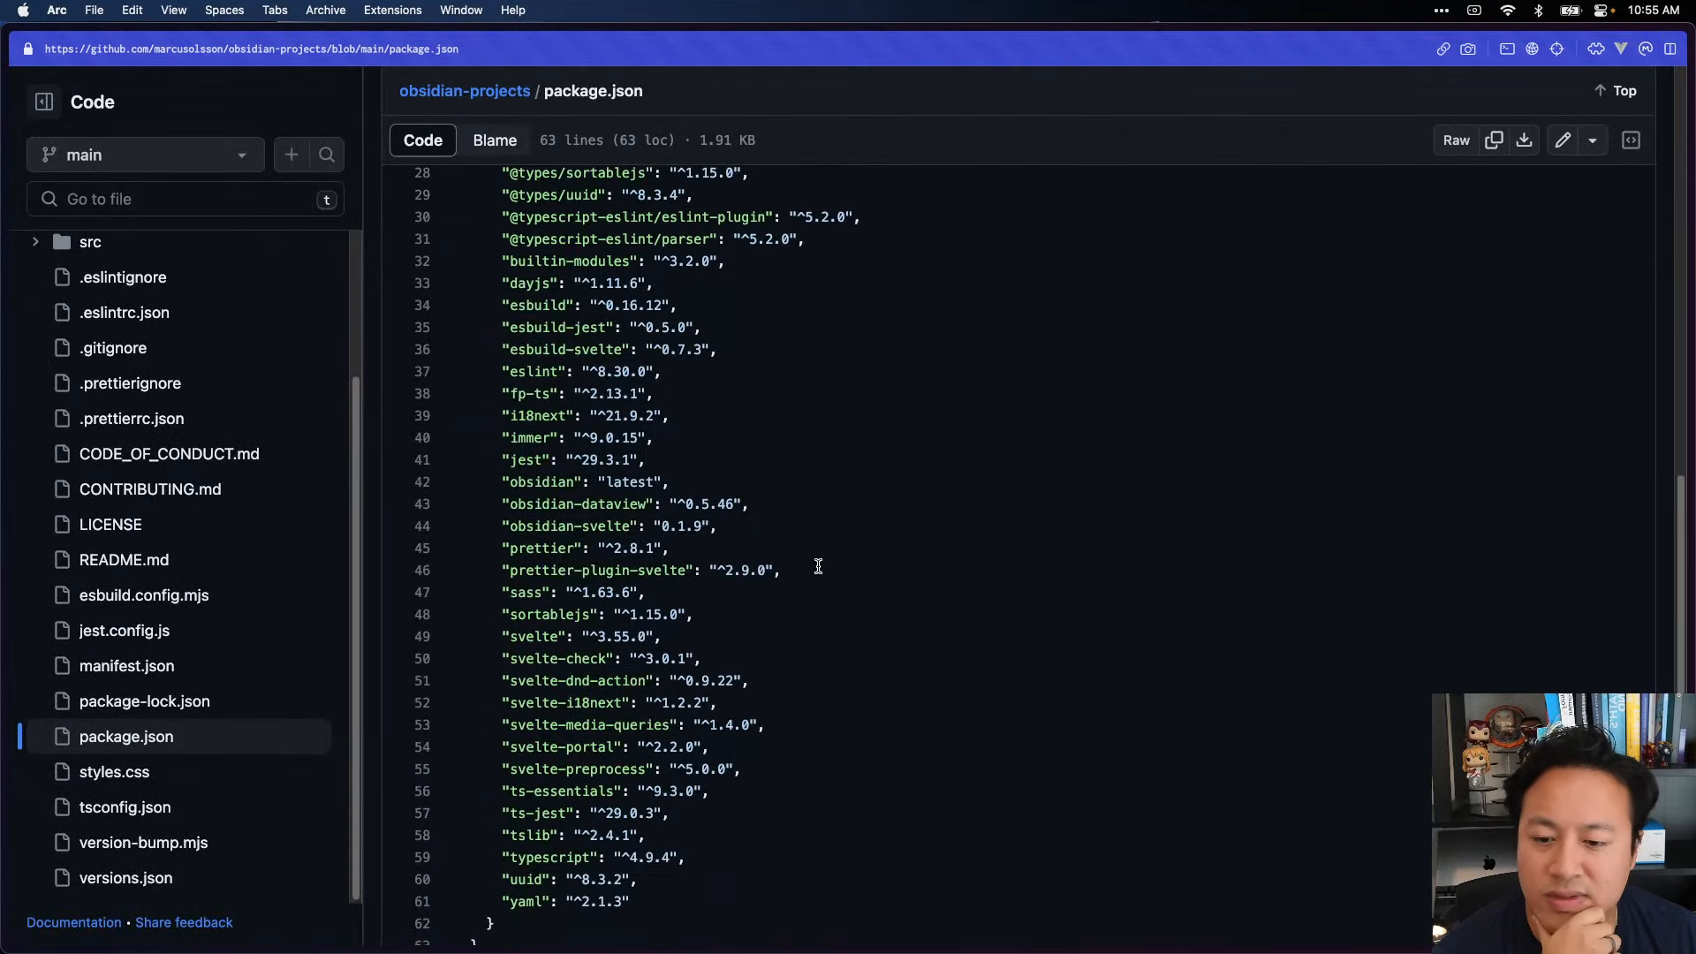
scroll(703, 624, down, 1)
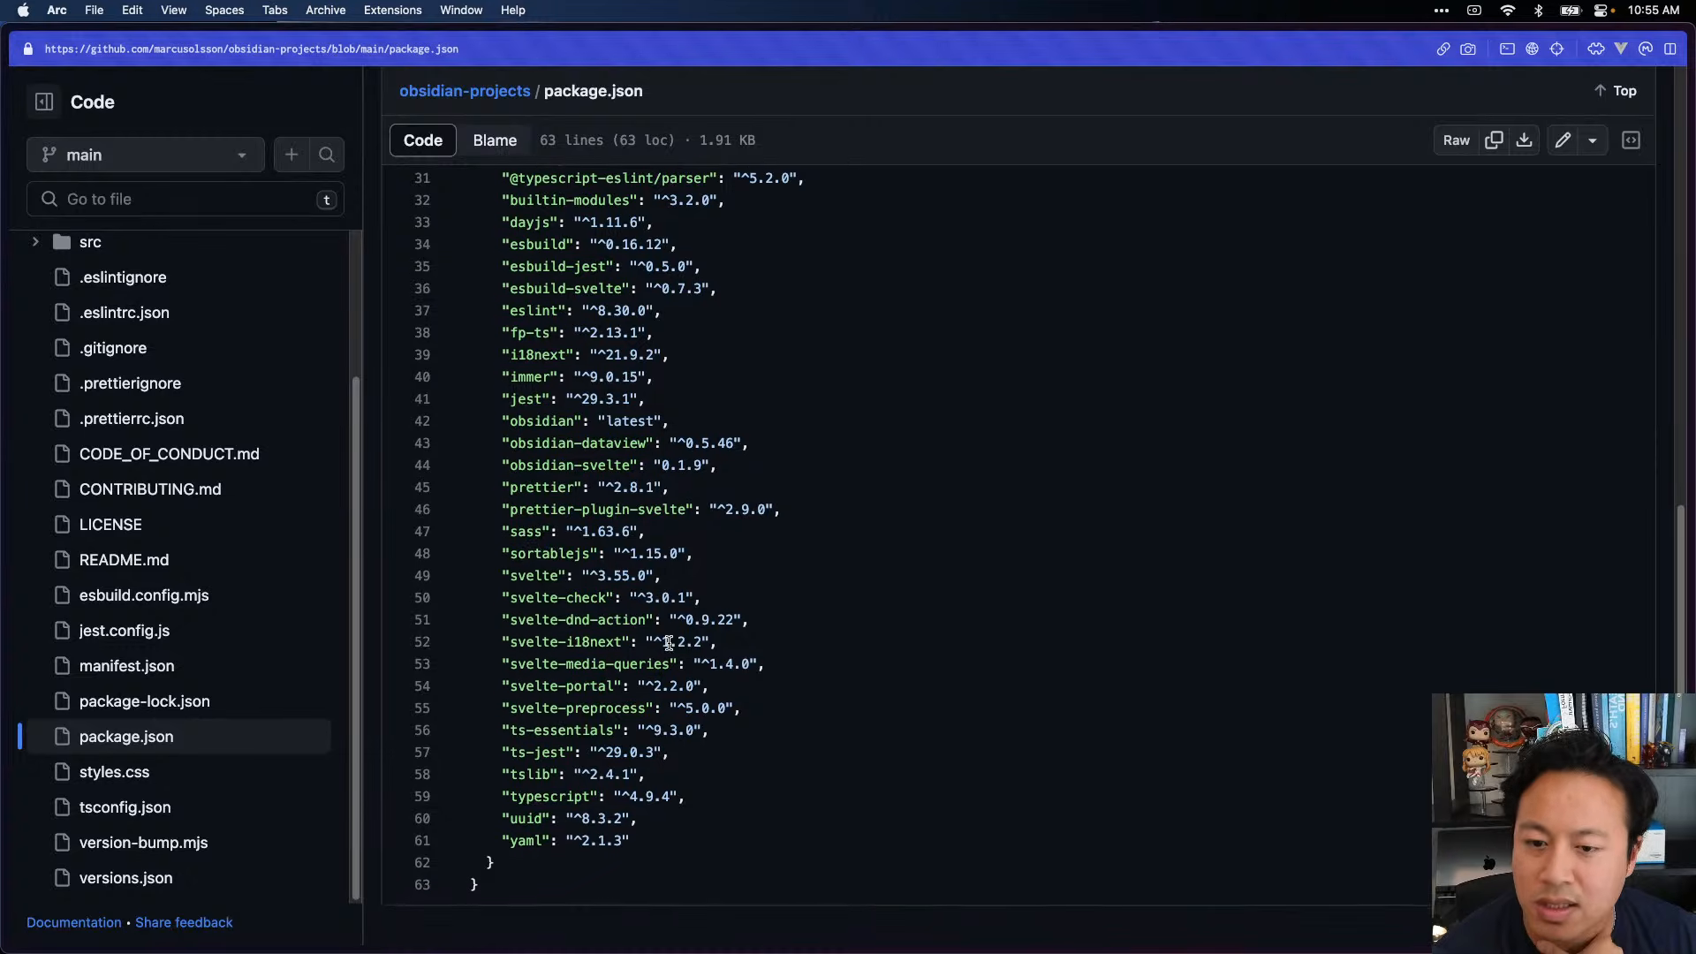
scroll(945, 570, up, 5)
scroll(935, 562, up, 5)
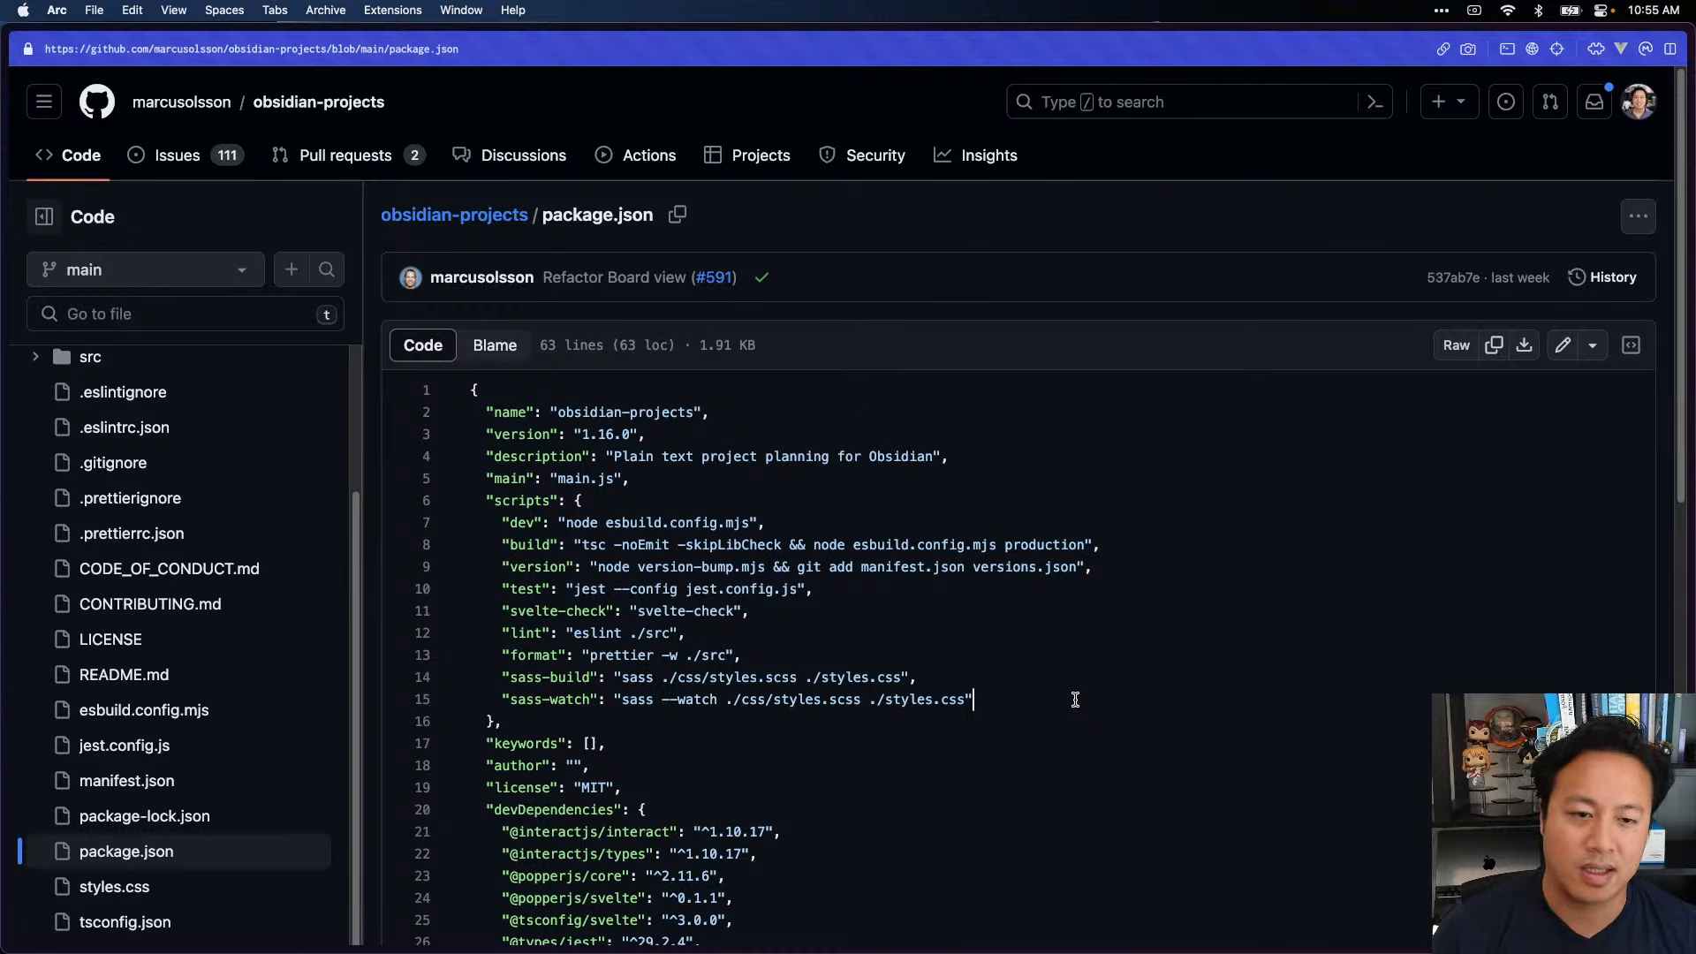
- Switch back to Obsidian, show the demo project as a board and move "Why You Should Be Taking More Notes" from Doing to Done
key(ctrl+Tab)
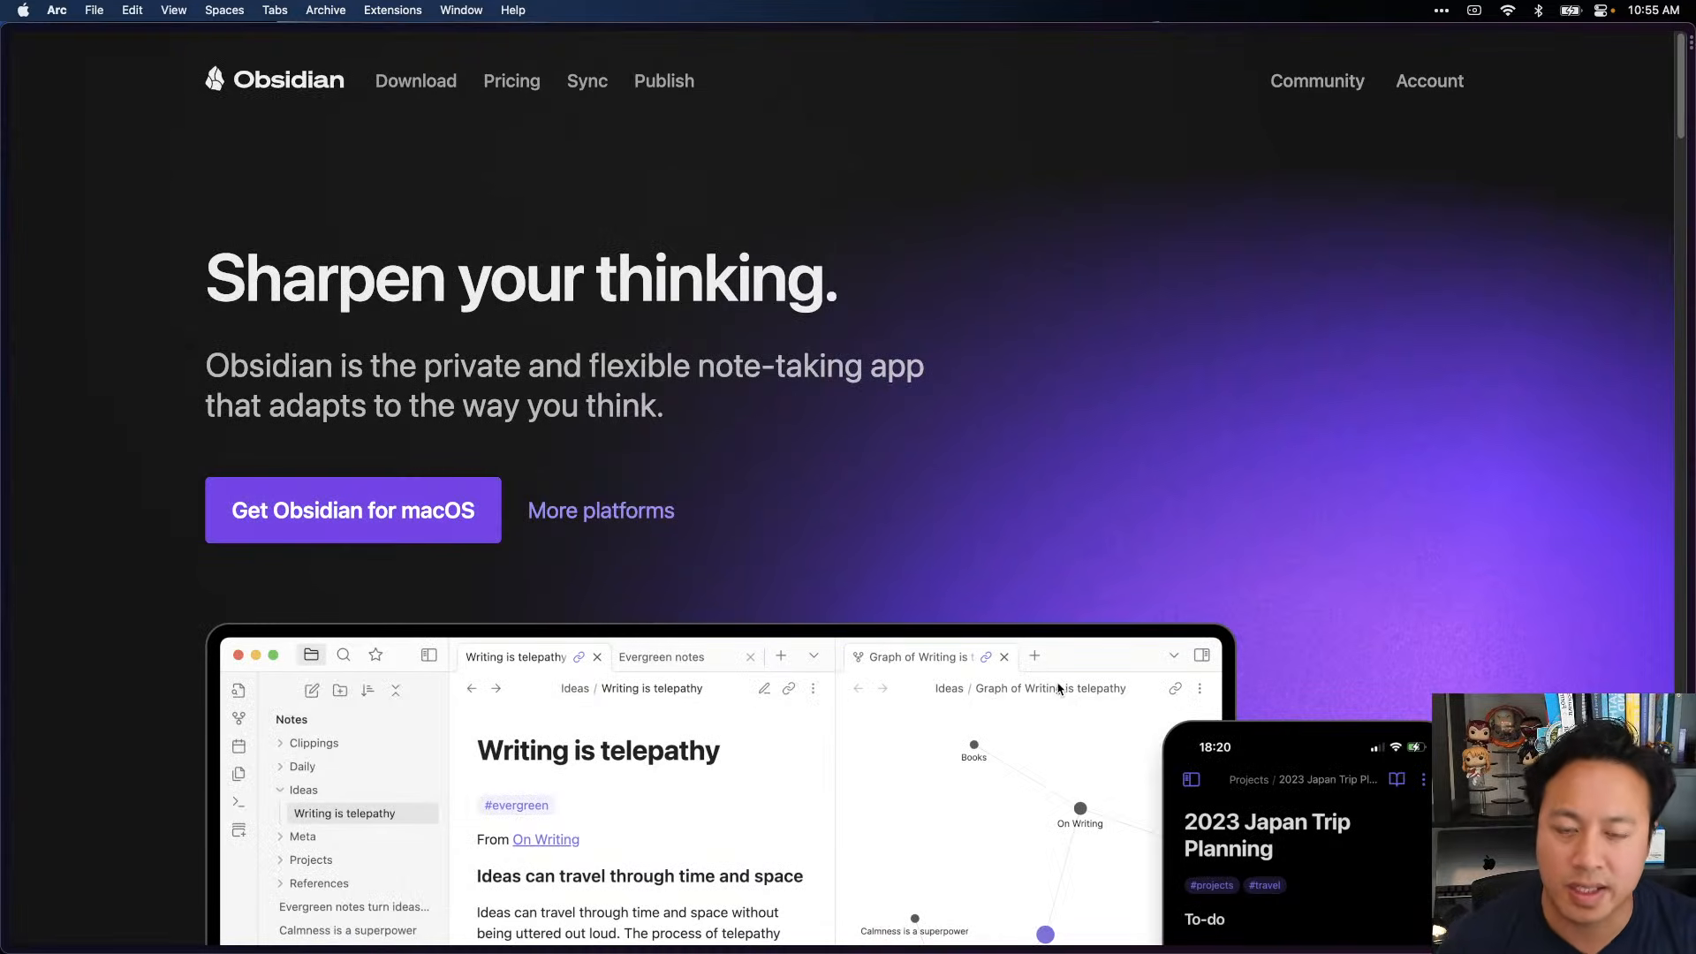
key(super+Tab)
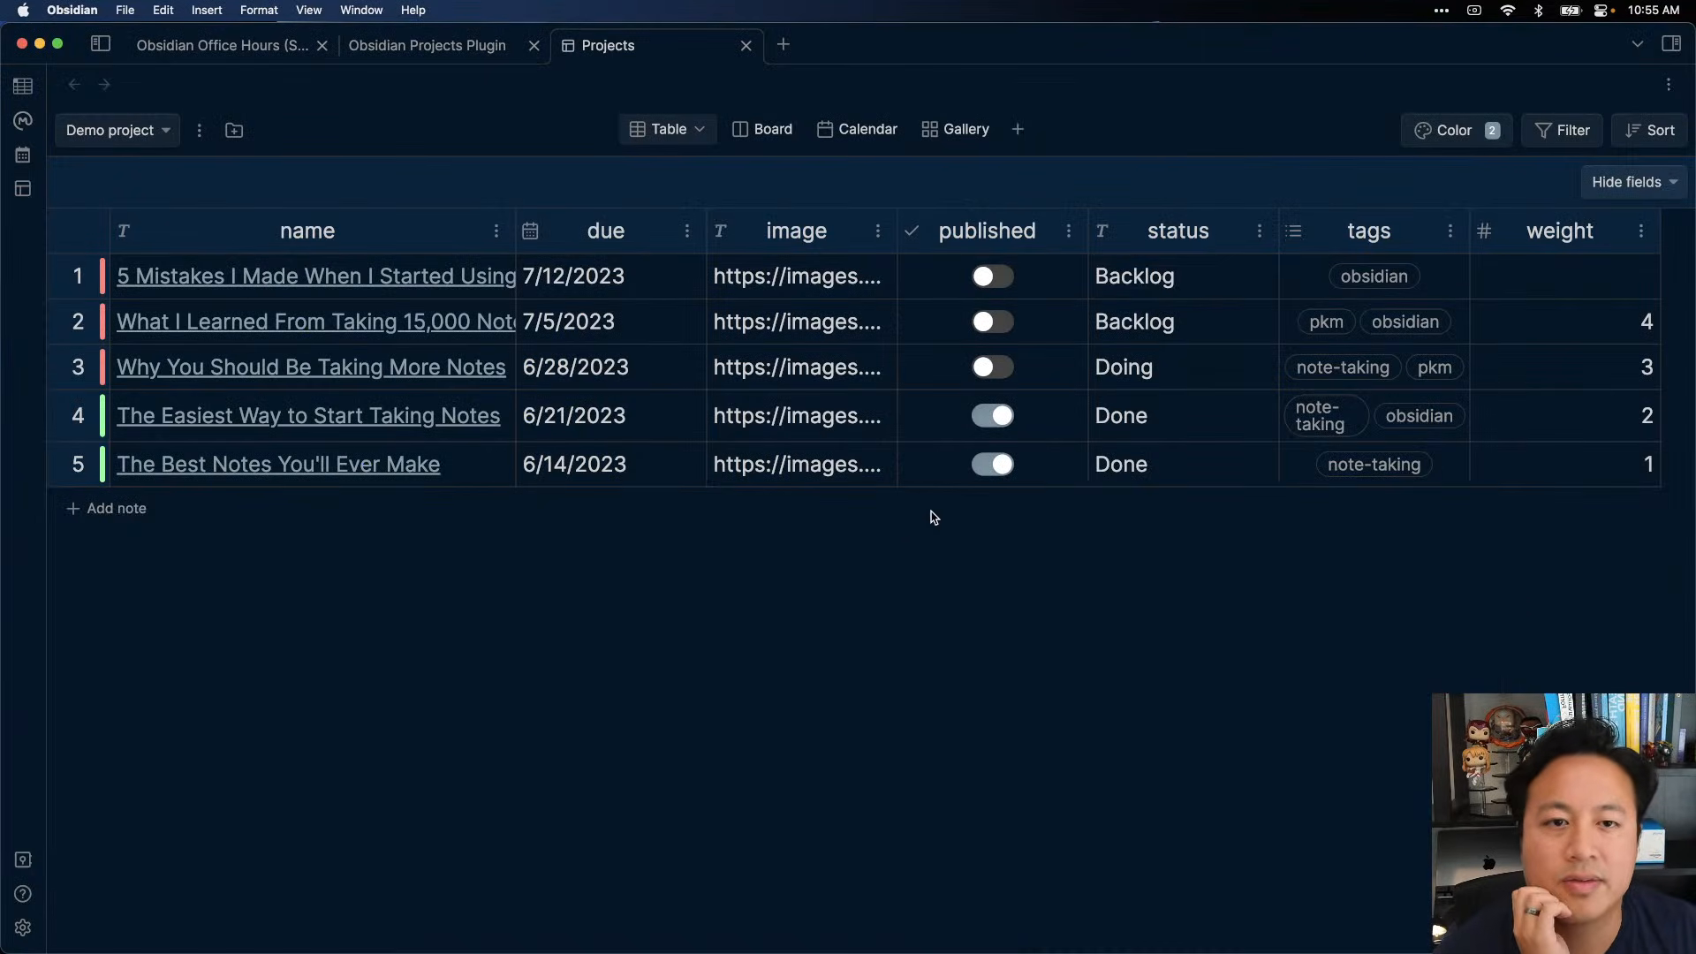
click(747, 130)
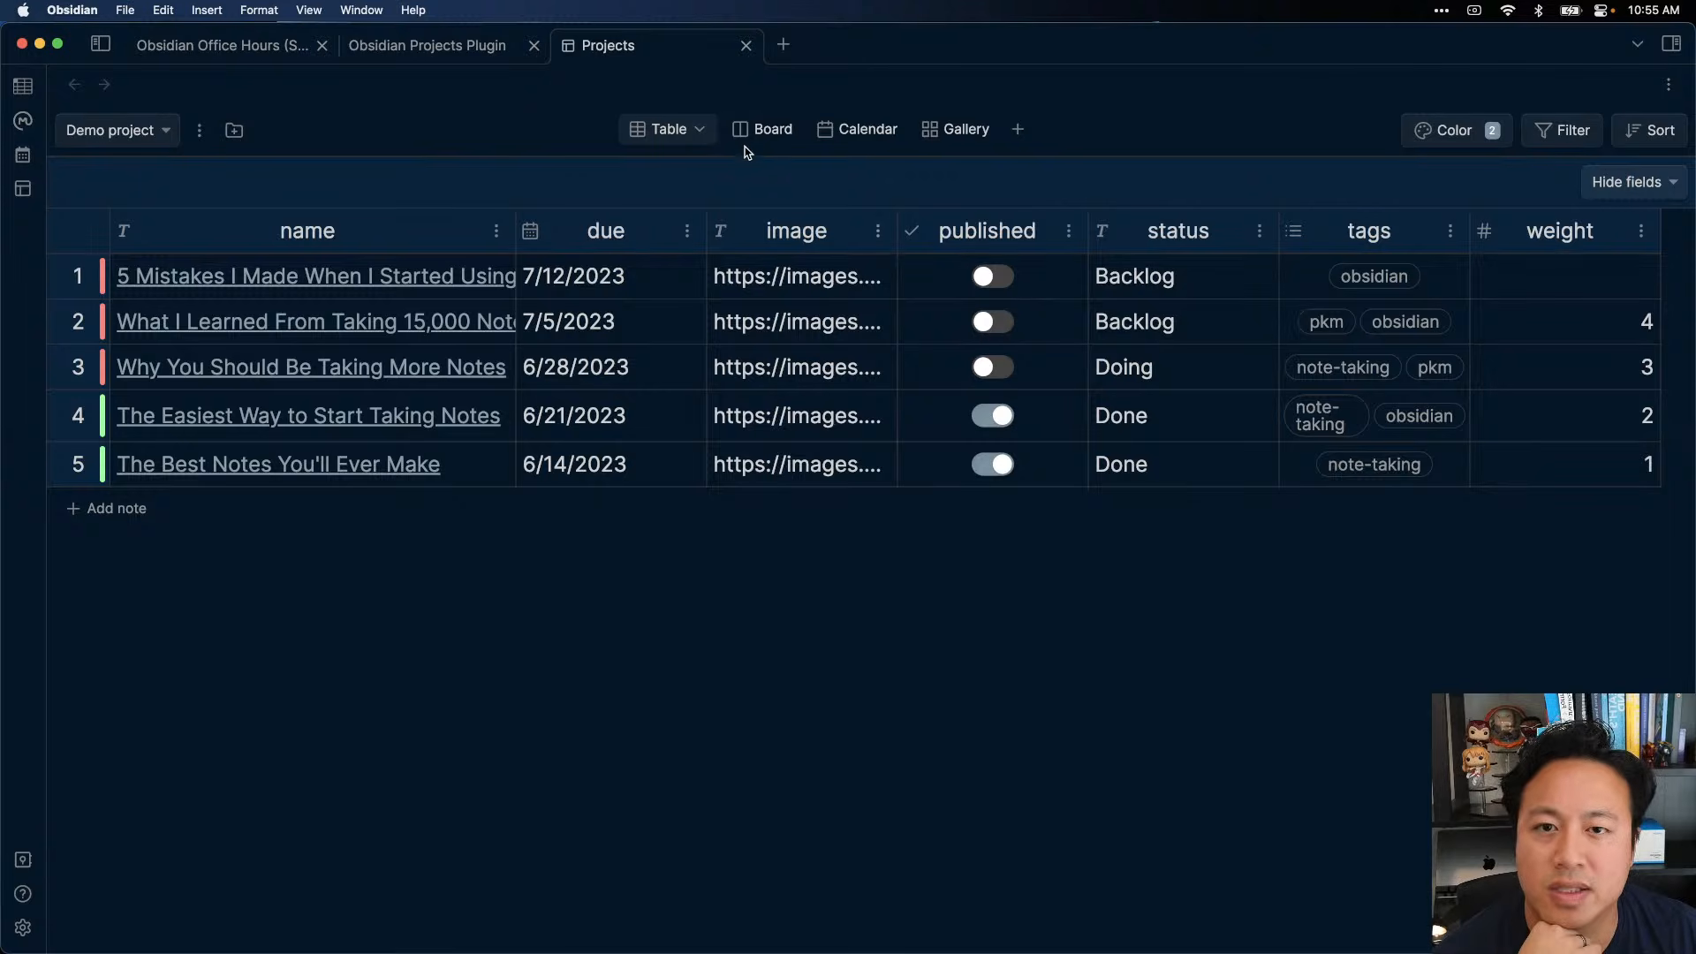
drag(470, 336, 800, 437)
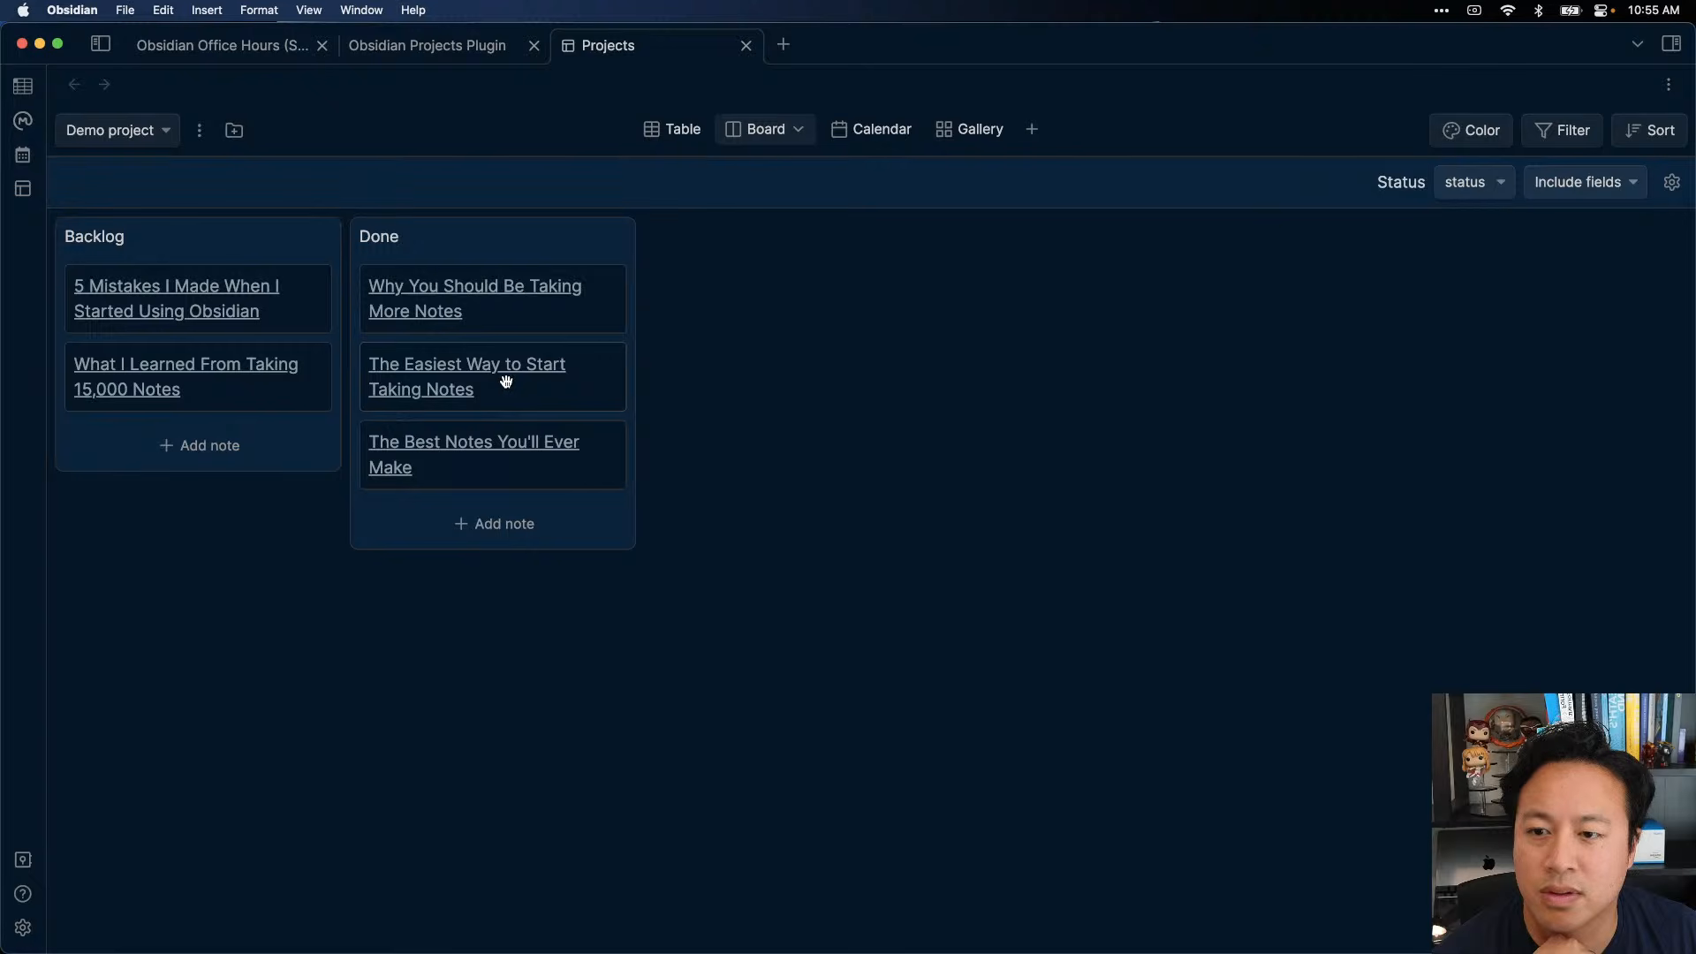
mouse_move(508, 380)
mouse_down()
mouse_move(942, 310)
mouse_move(432, 447)
mouse_move(526, 381)
mouse_up()
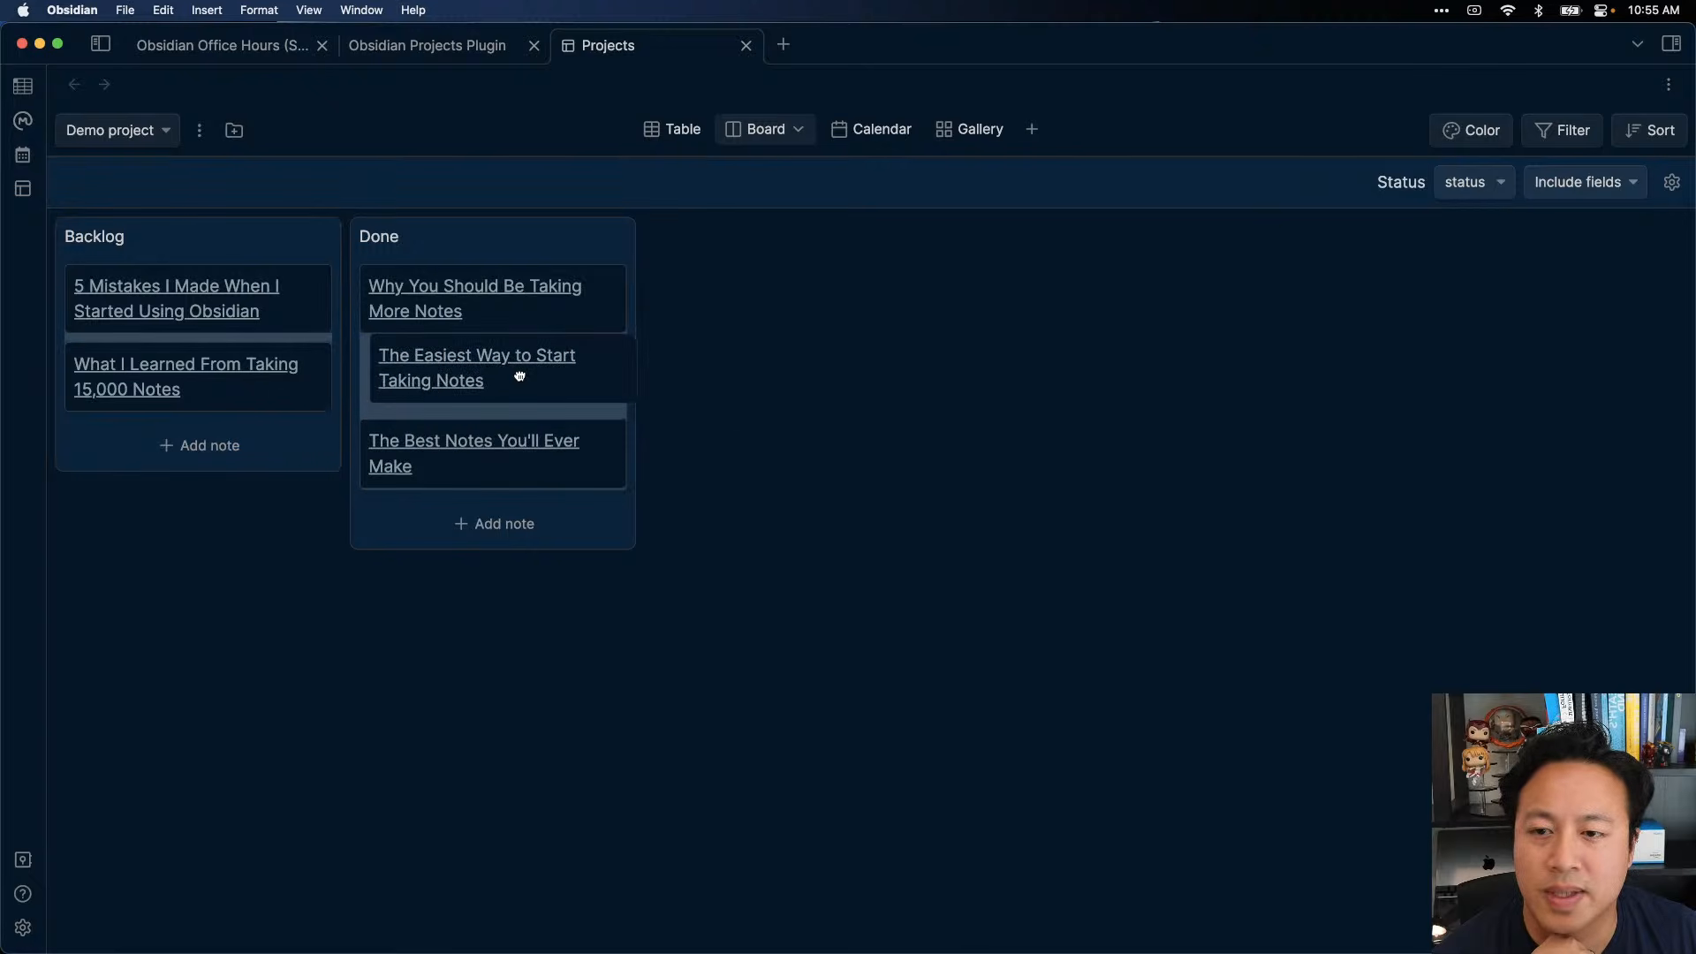
- Examine the board's filter, sort, included fields and status field options, and open the board settings
click(1539, 138)
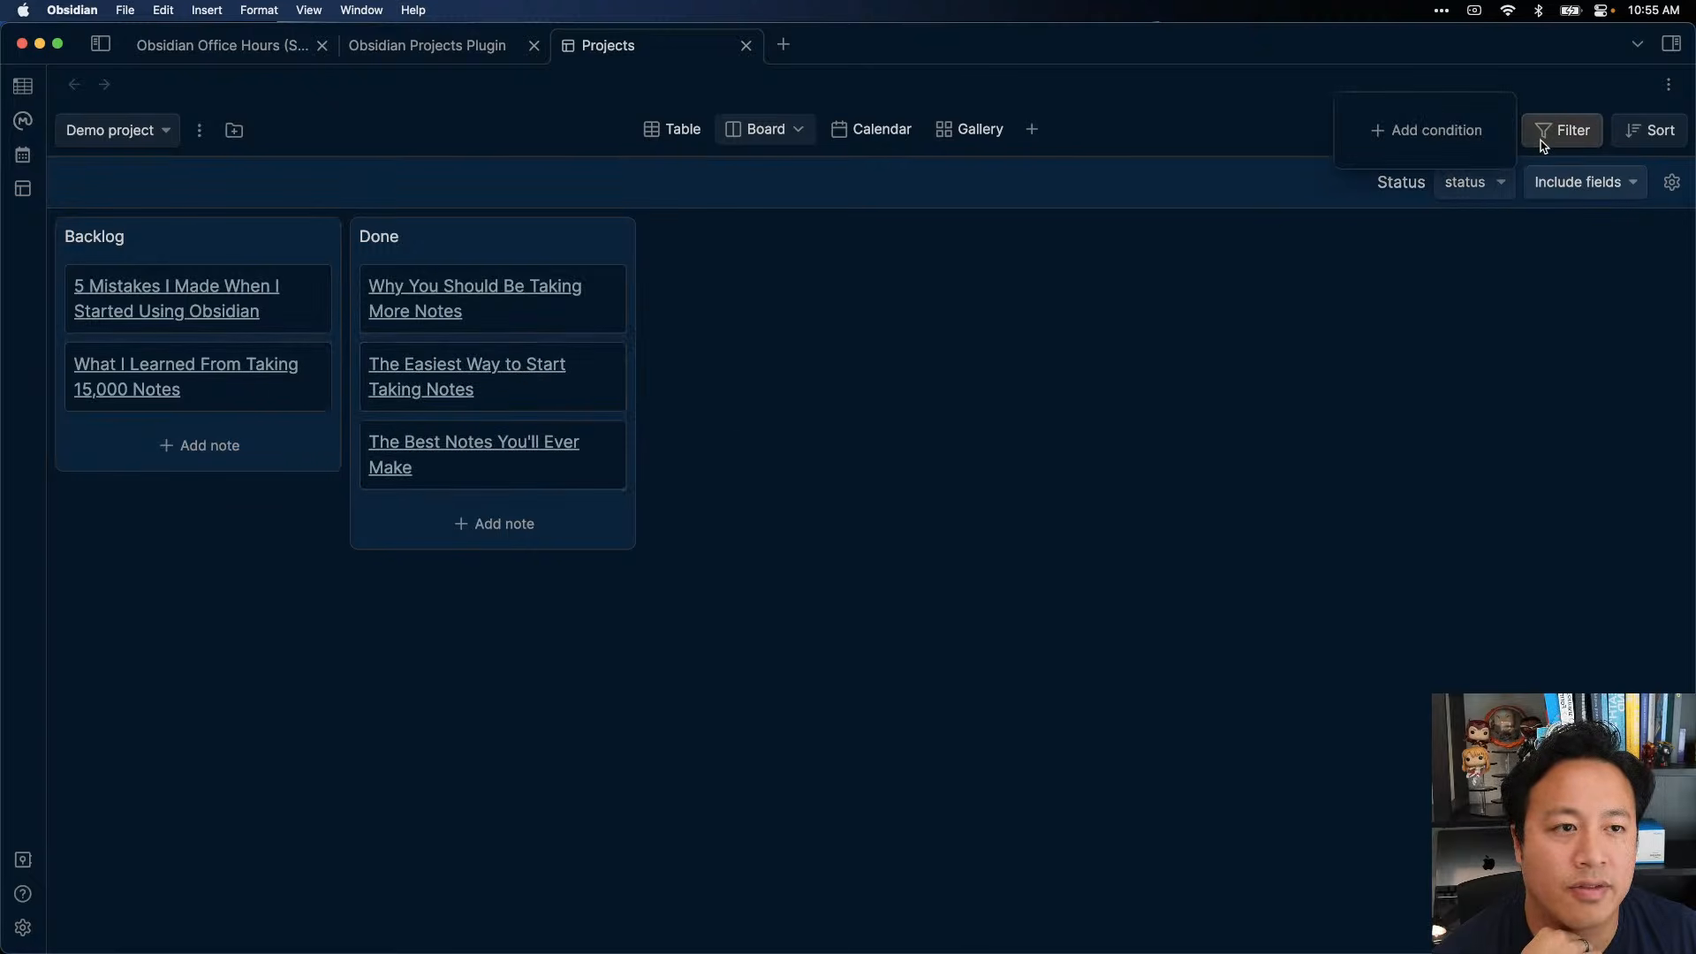
click(1626, 139)
click(1582, 187)
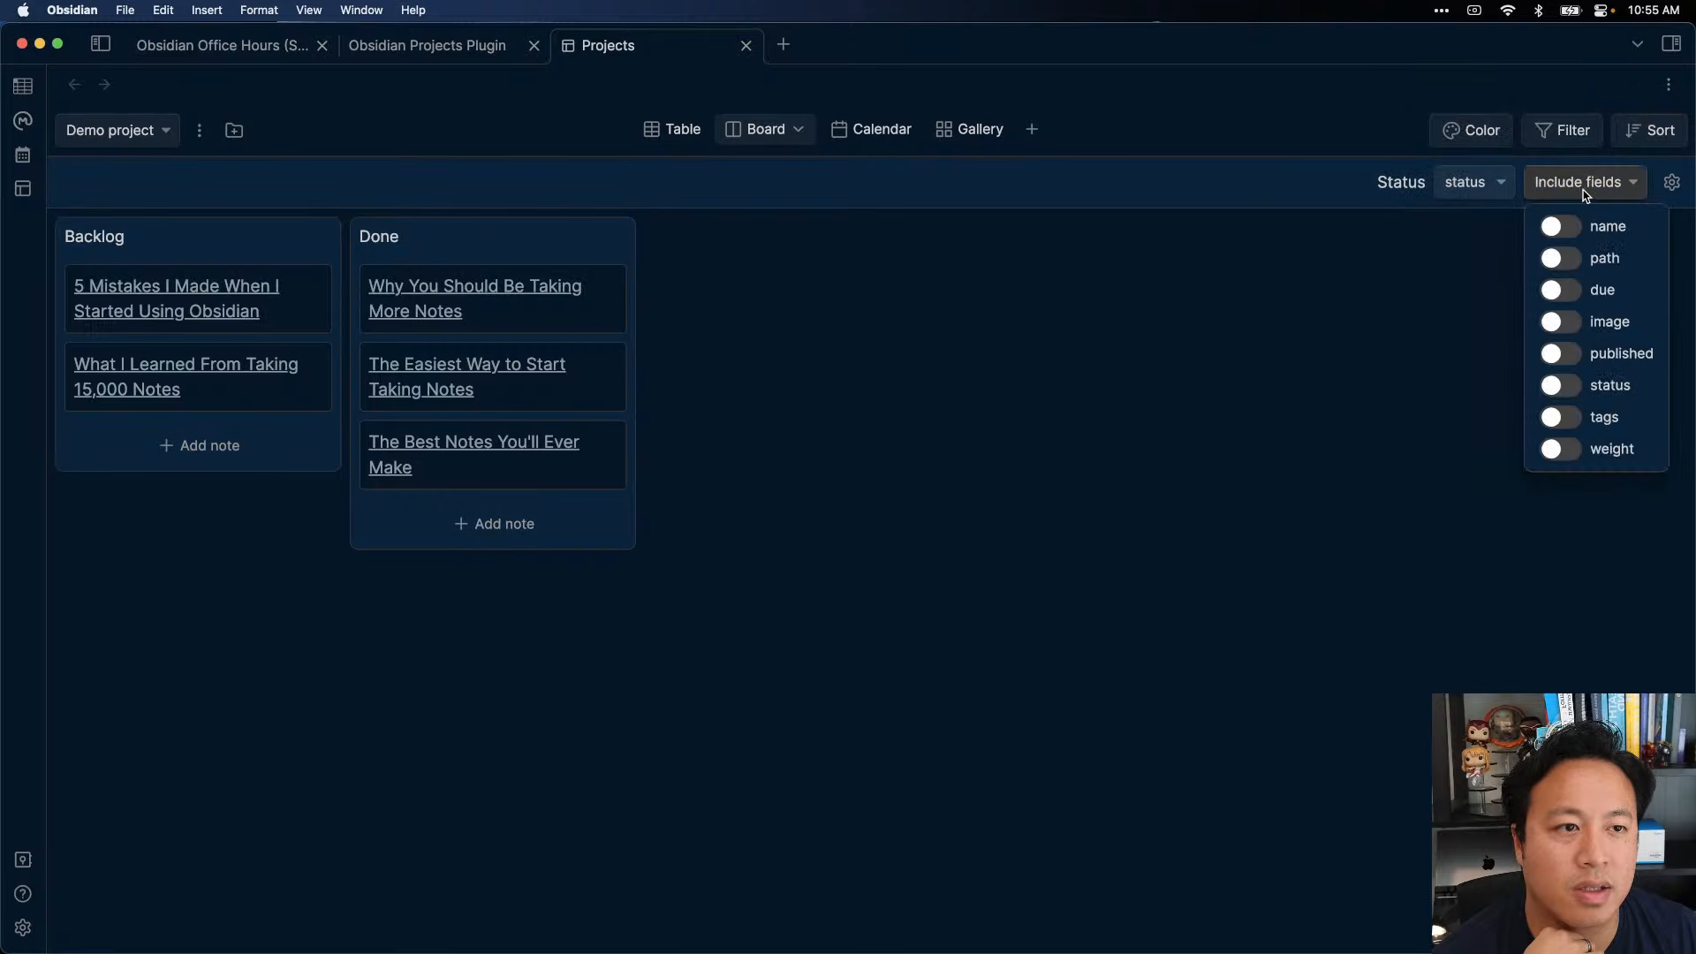
click(1492, 191)
click(1487, 186)
click(1670, 184)
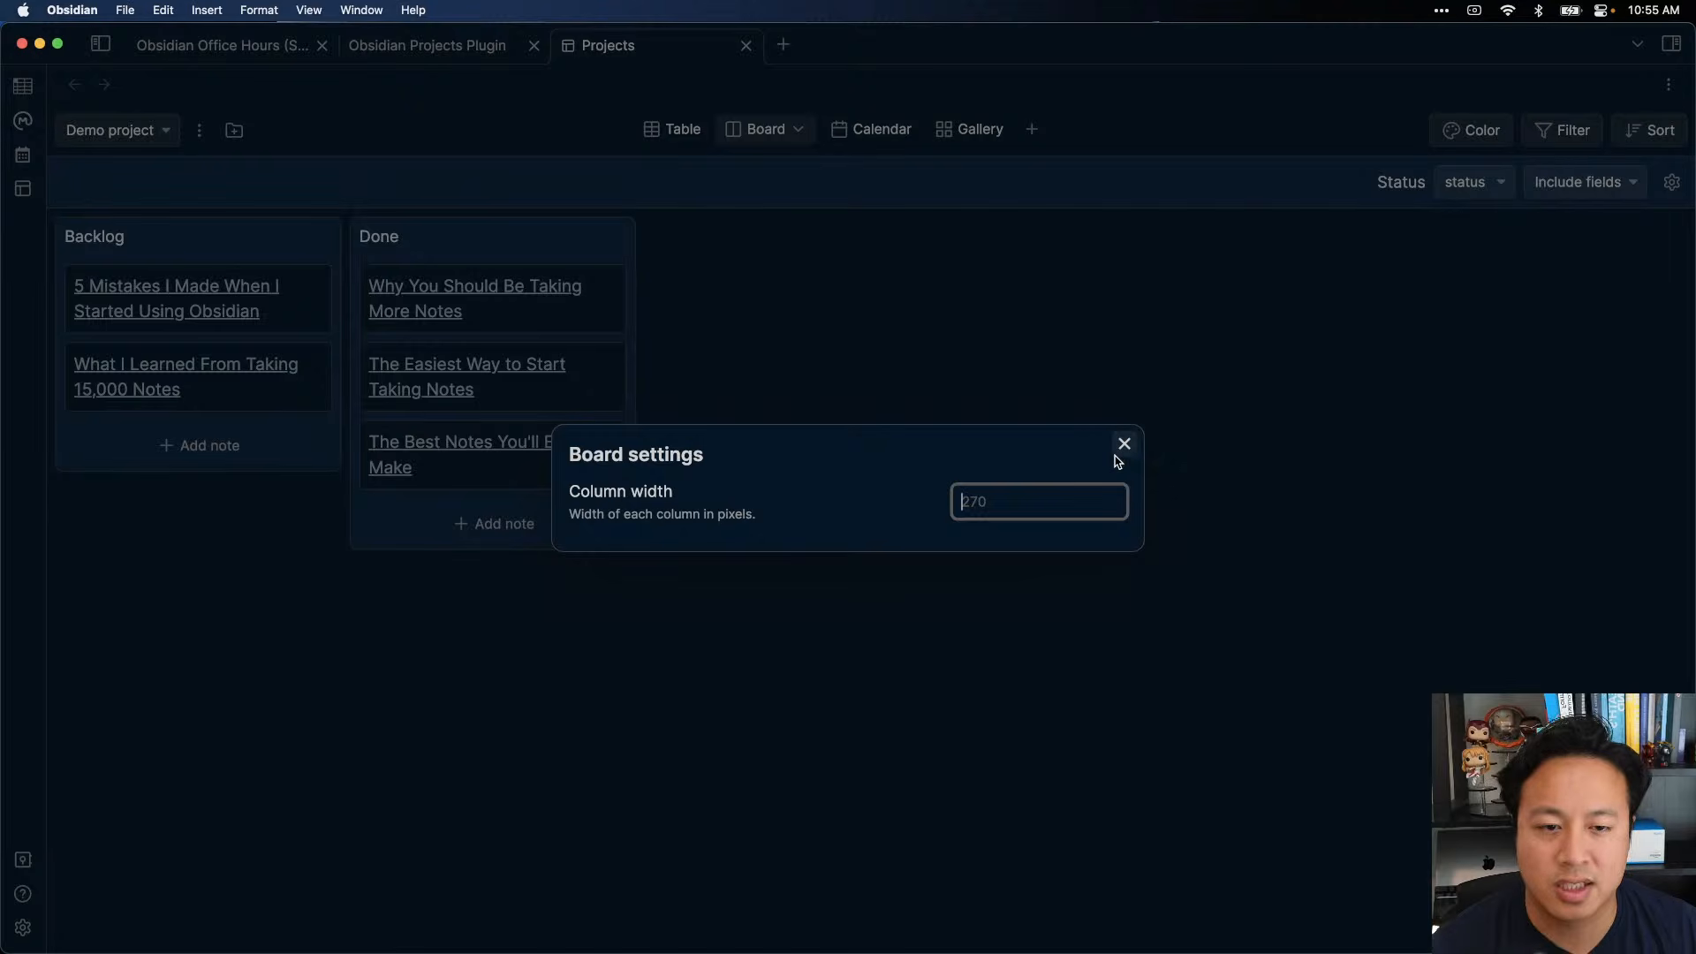
- Set the board's column width to 300 pixels and increase it to 500 pixels
text(300)
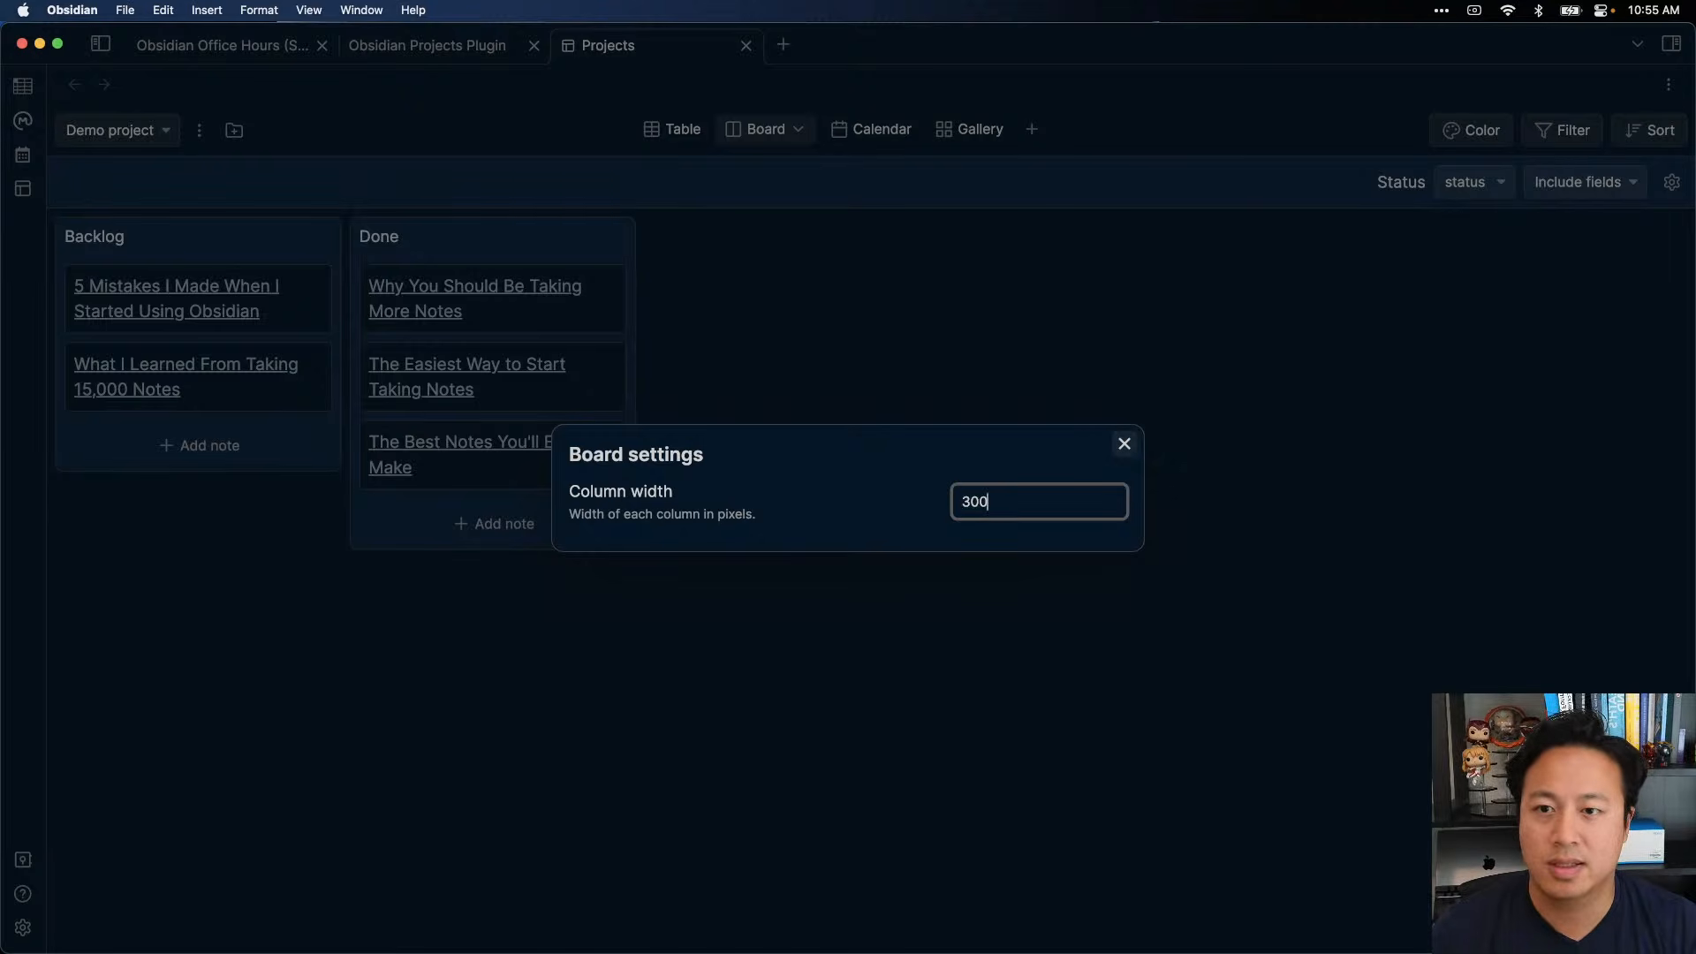
click(1123, 446)
click(1672, 182)
key(BackSpace)
key(BackSpace)
key(BackSpace)
text(500)
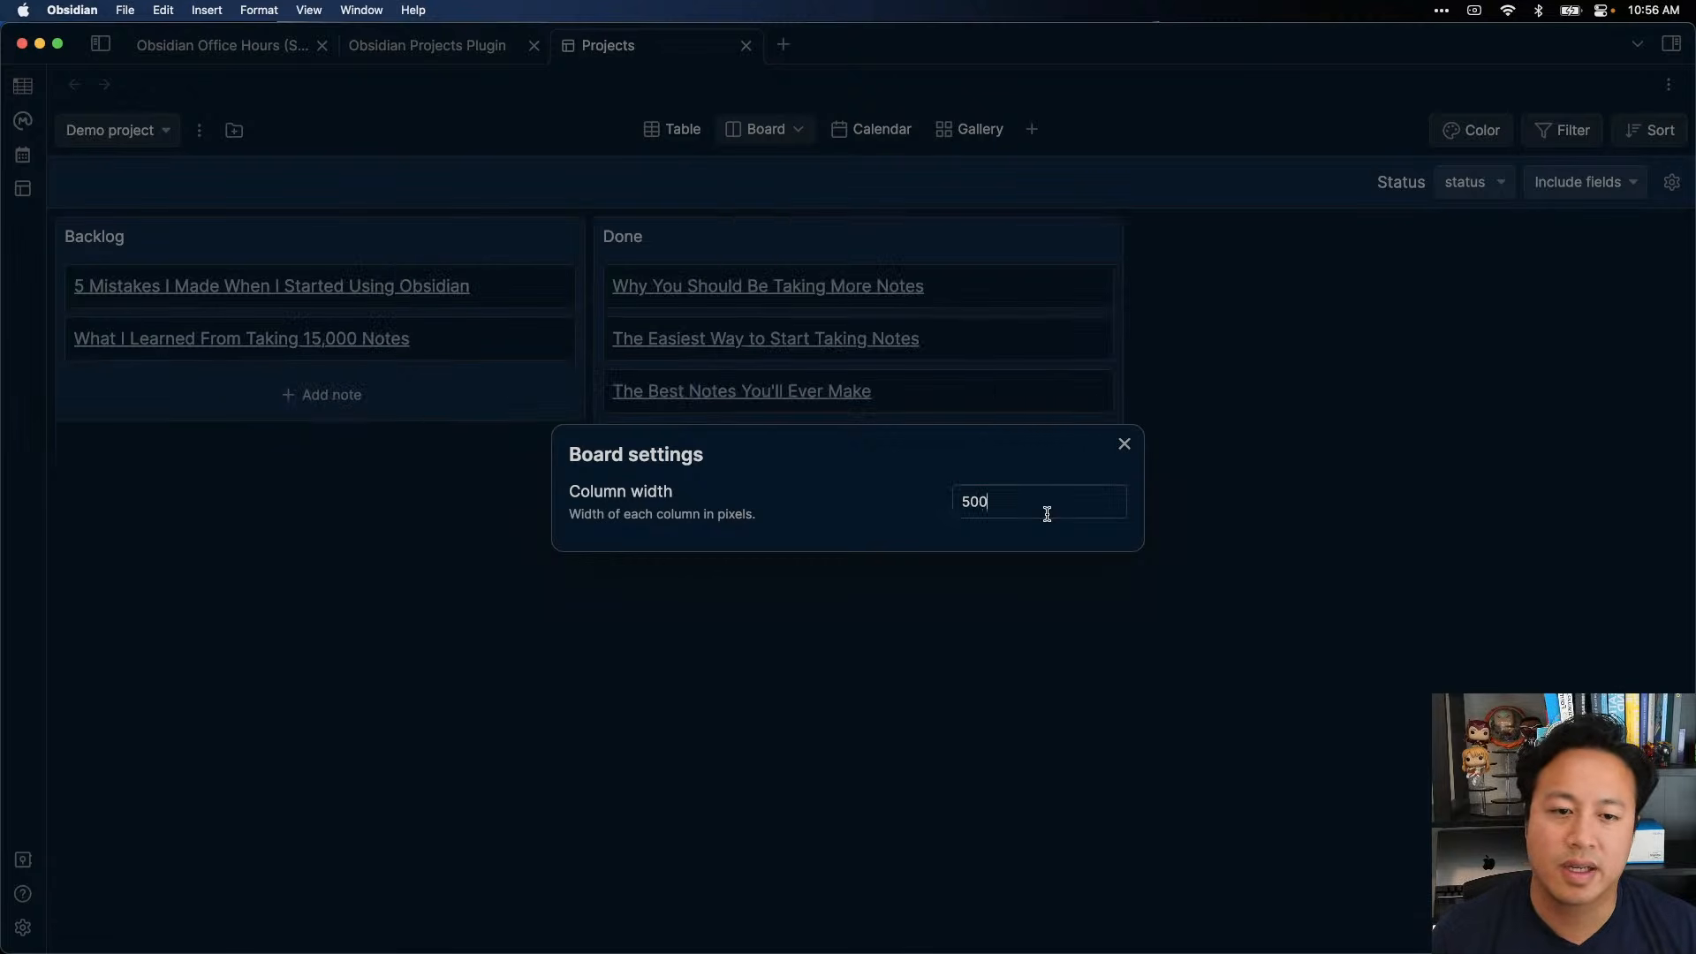
click(1312, 491)
- Clear the board's custom column width to restore the default
click(1672, 182)
key(BackSpace)
key(BackSpace)
key(BackSpace)
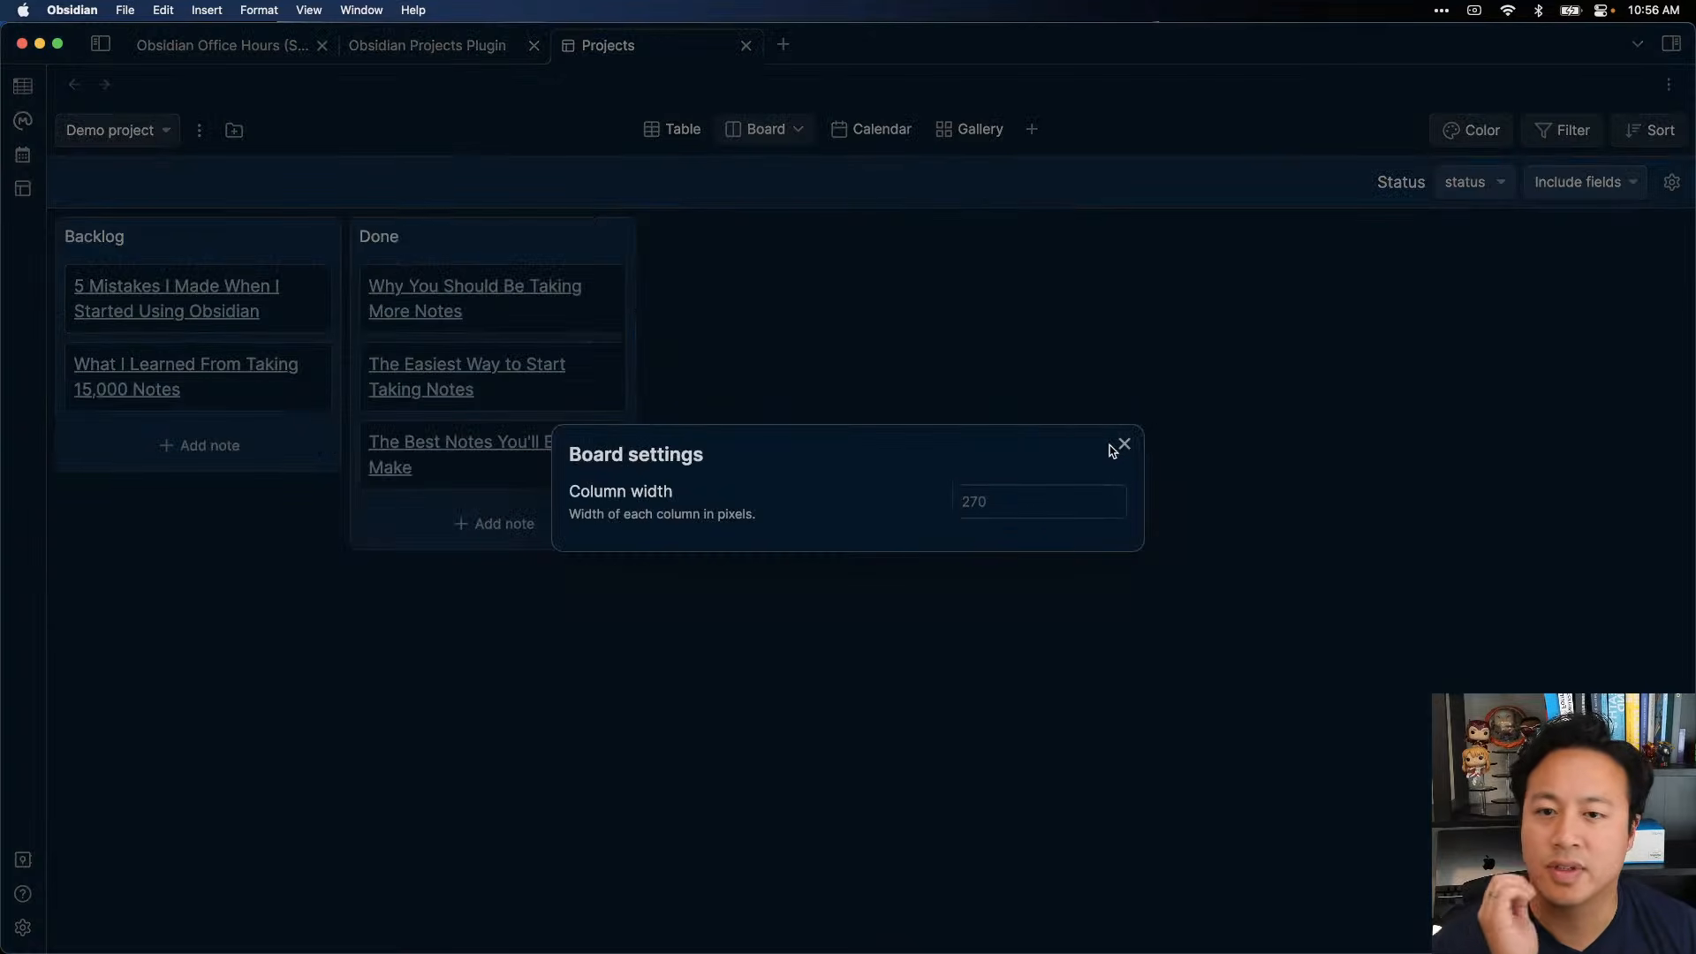
click(1117, 447)
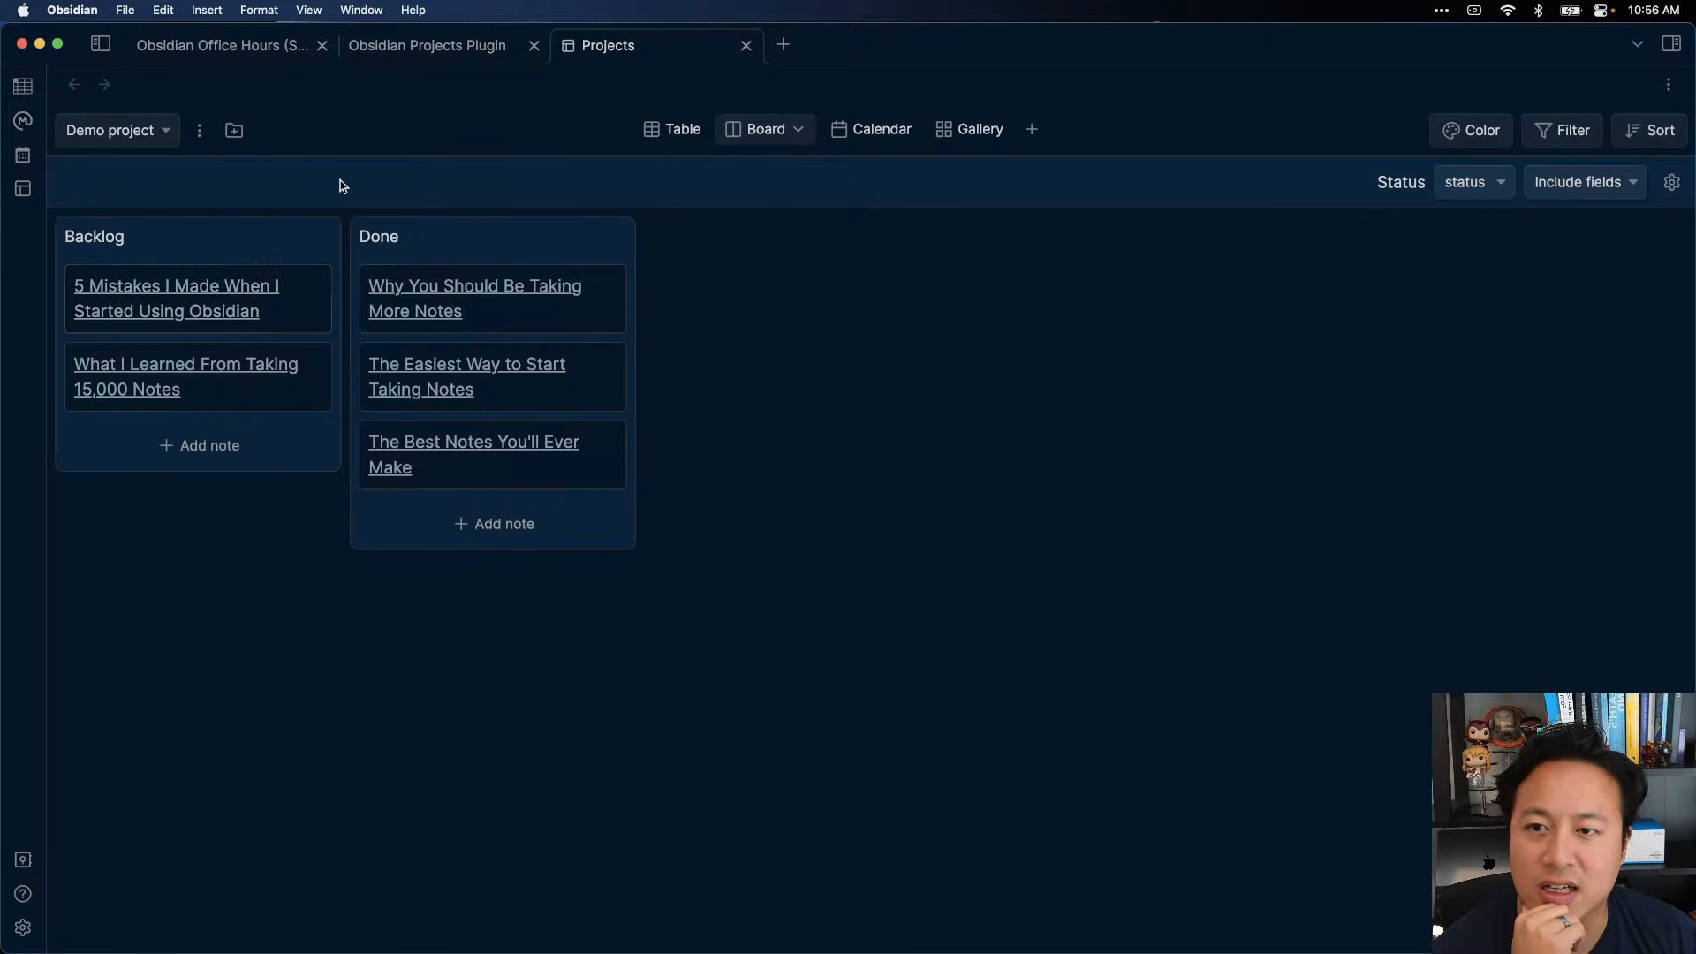
- Examine the board's status options and the editable fields of "The Easiest Way to Start Taking Notes", especially its status
click(1504, 190)
click(1214, 292)
drag(608, 403, 495, 380)
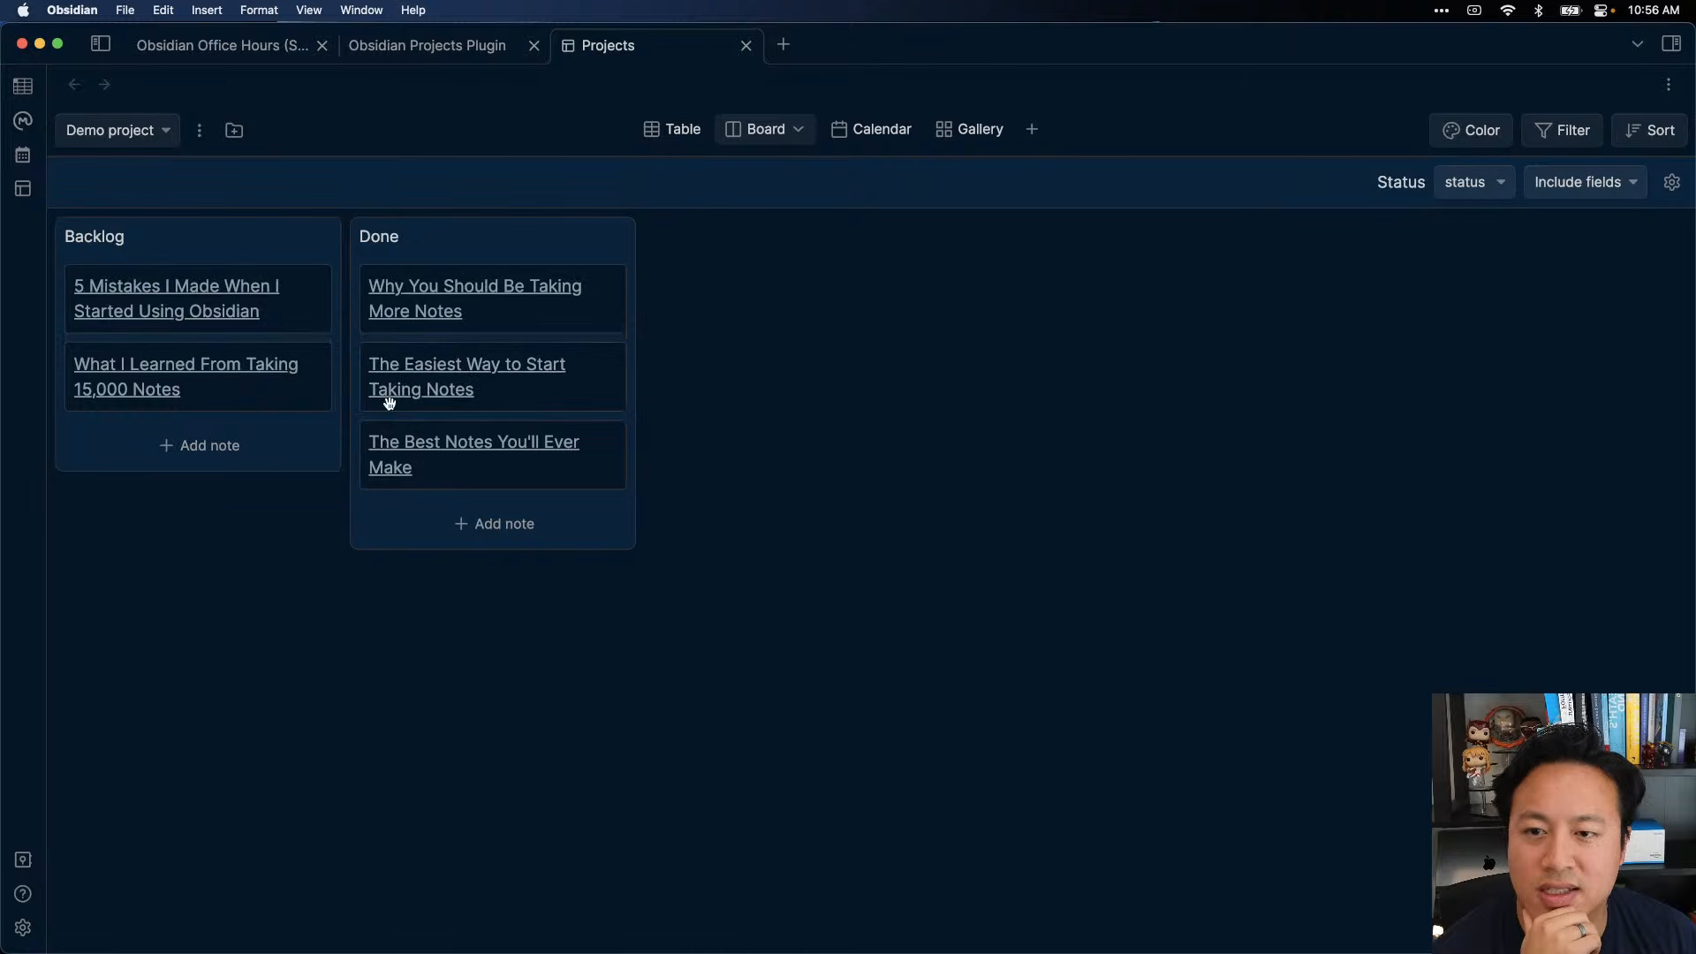
click(546, 387)
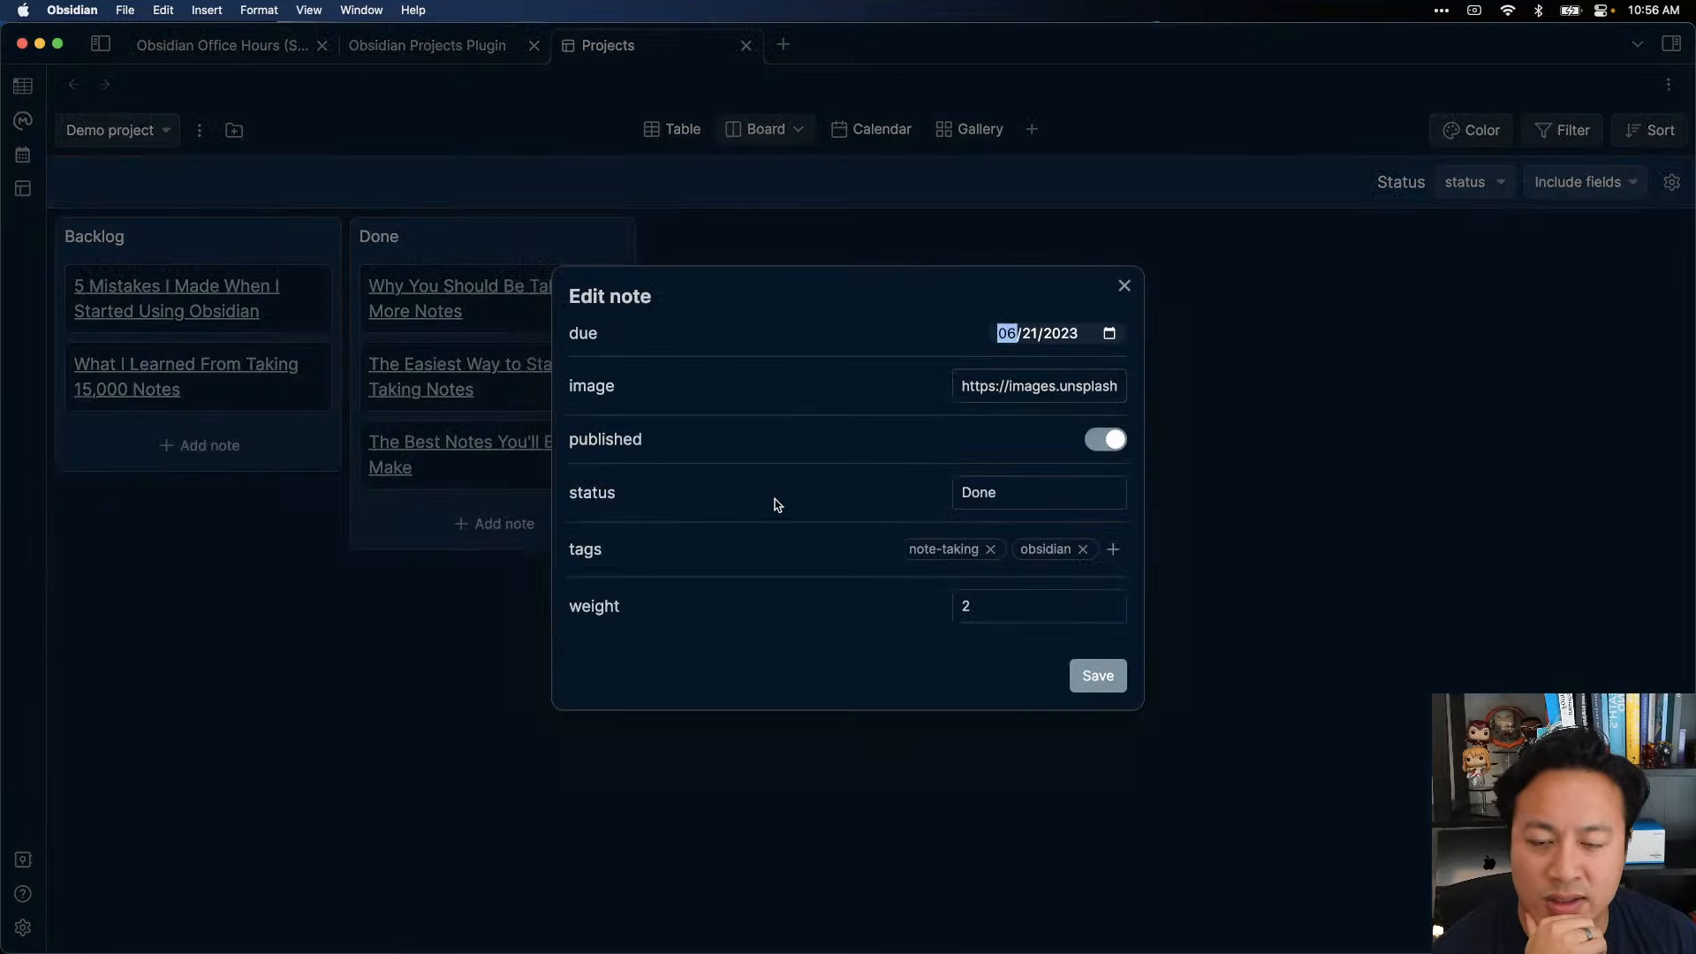
click(1149, 465)
click(513, 387)
key(Escape)
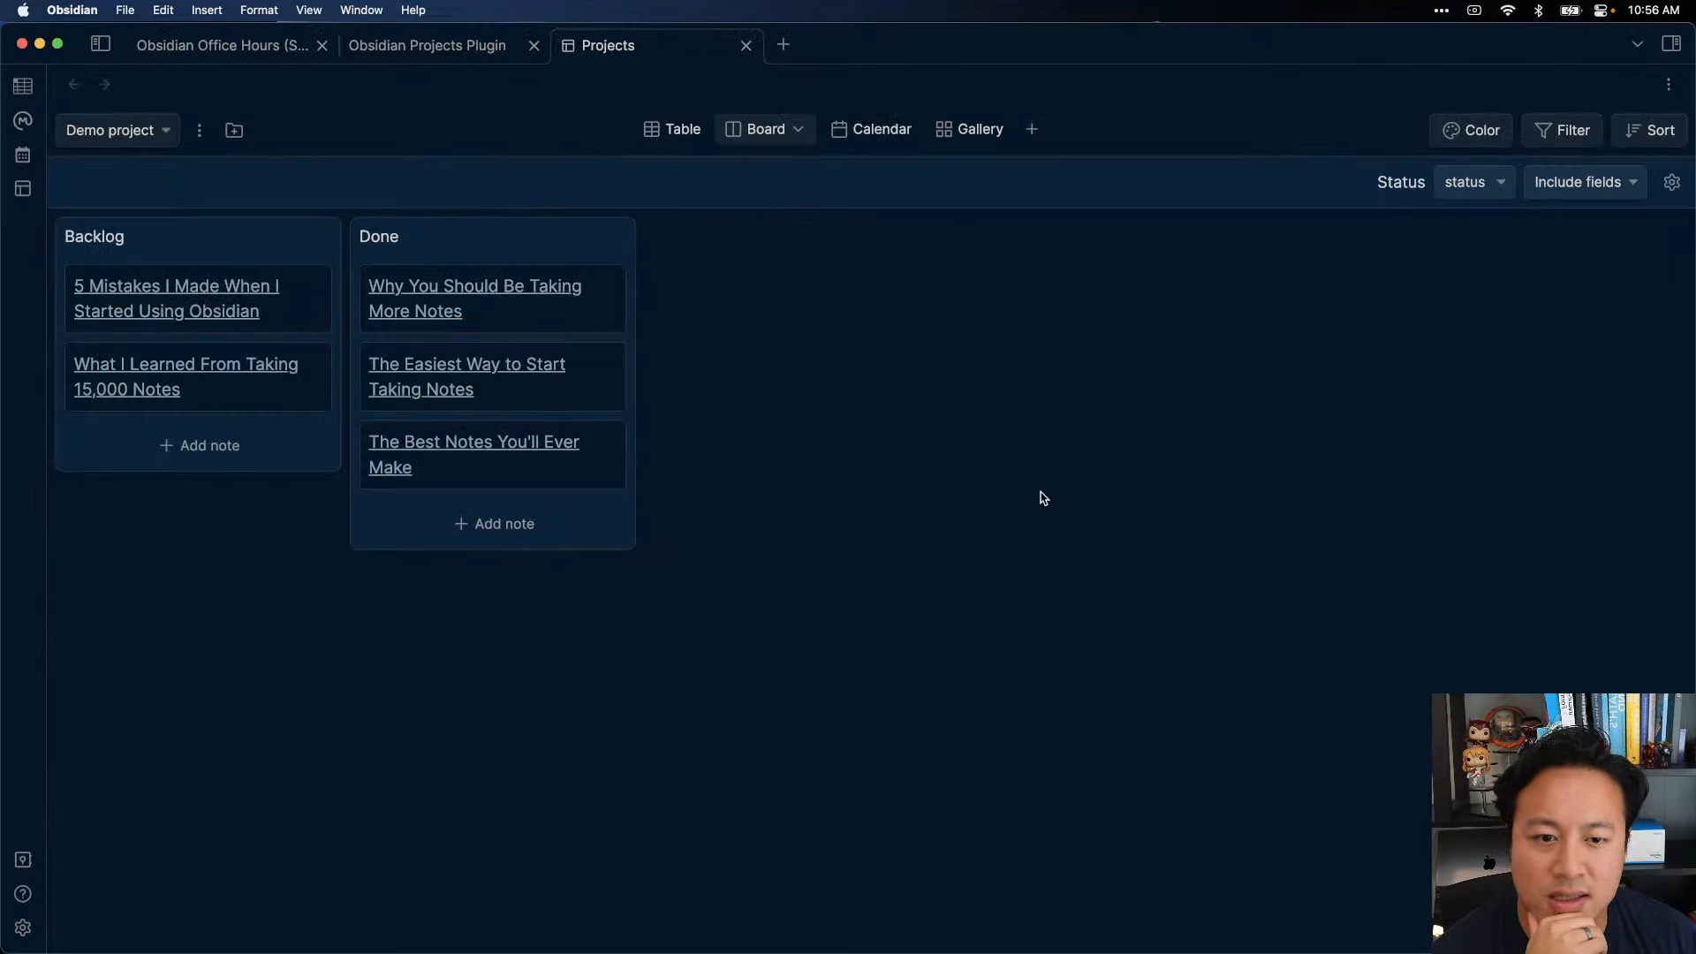
click(444, 377)
click(1103, 492)
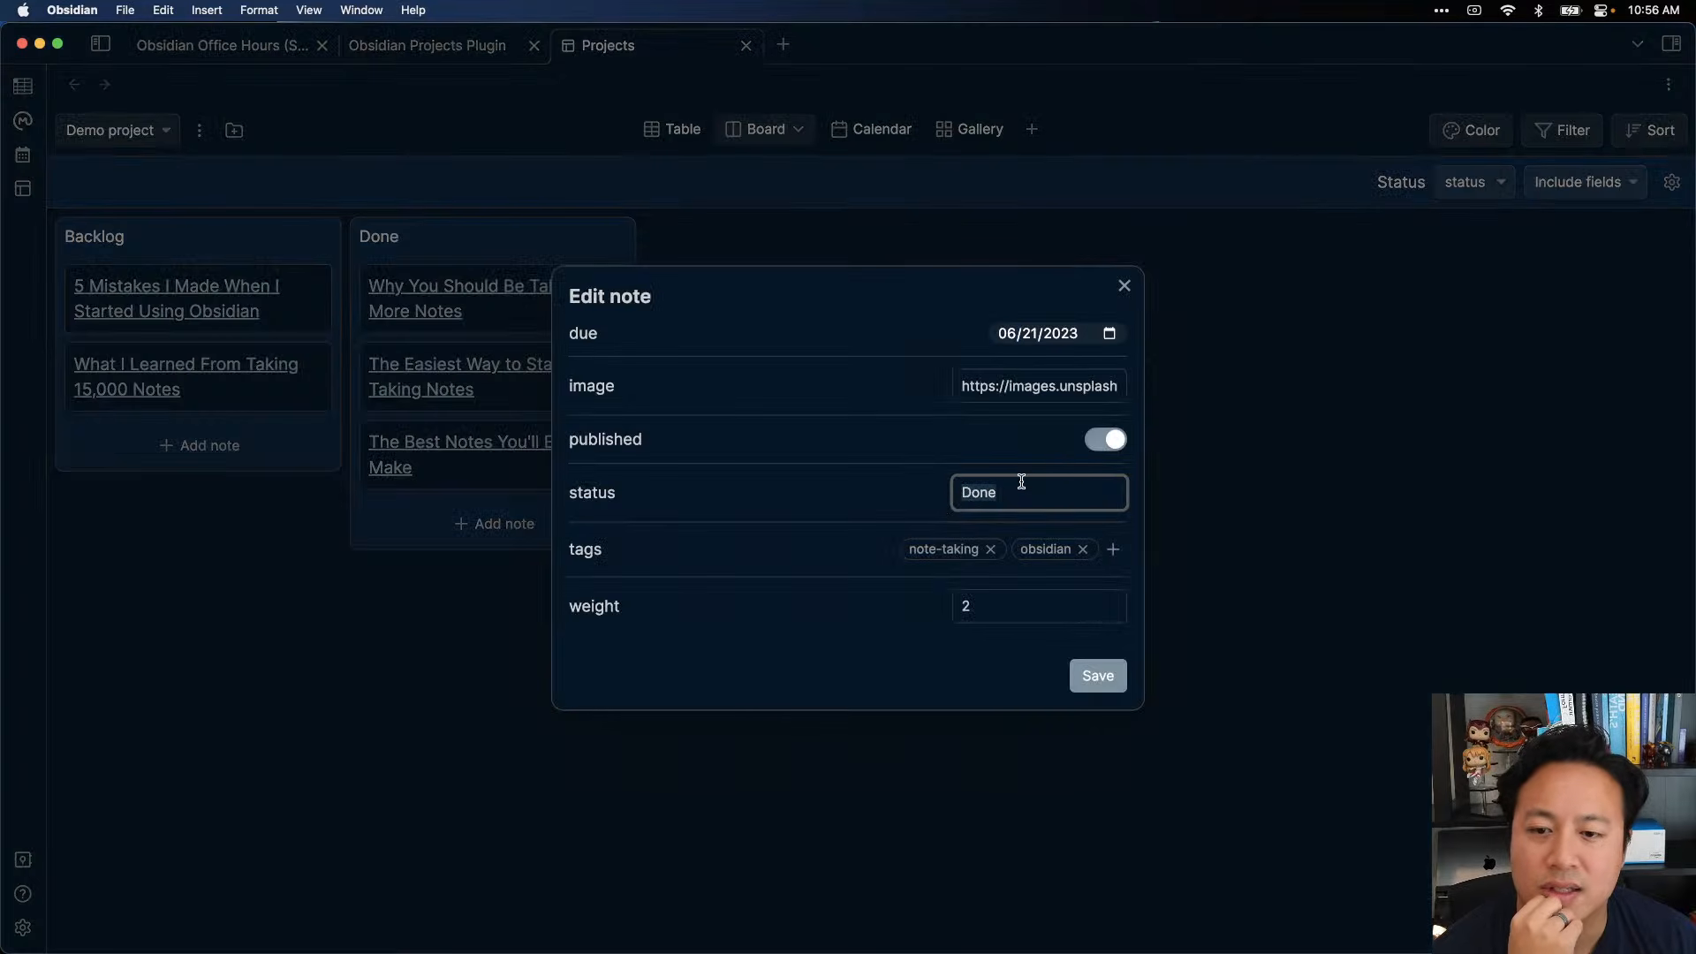
click(1122, 285)
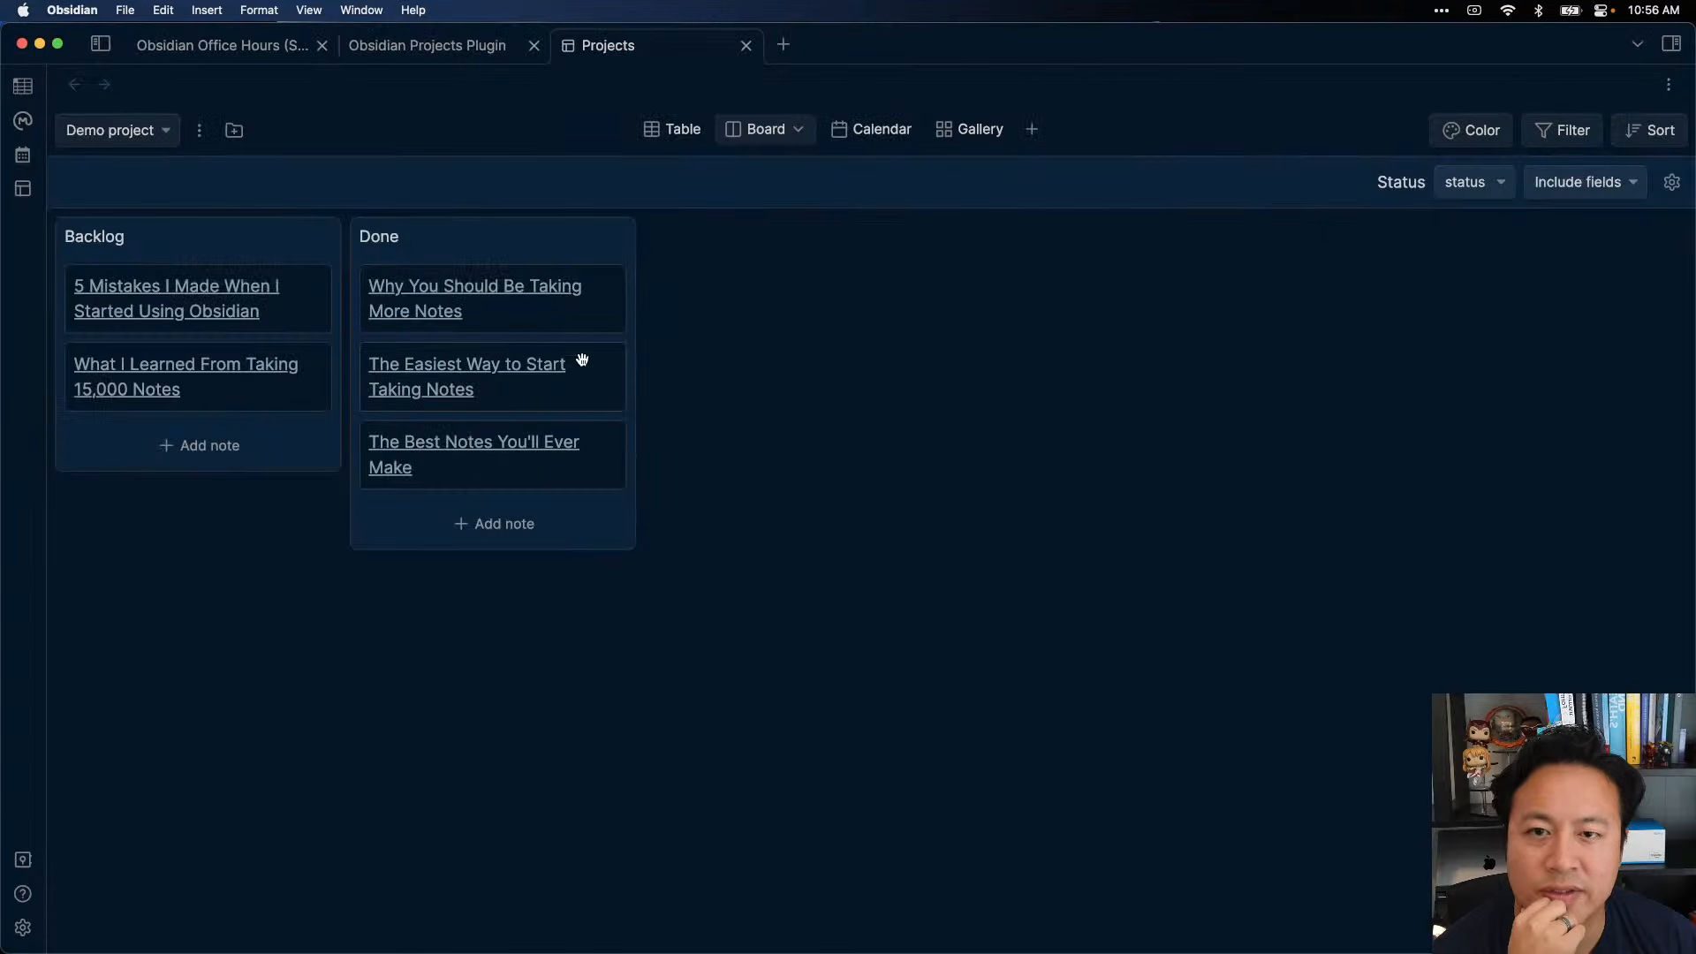
- Show the demo project as a table and open the configuration of the status field
click(685, 133)
click(1169, 275)
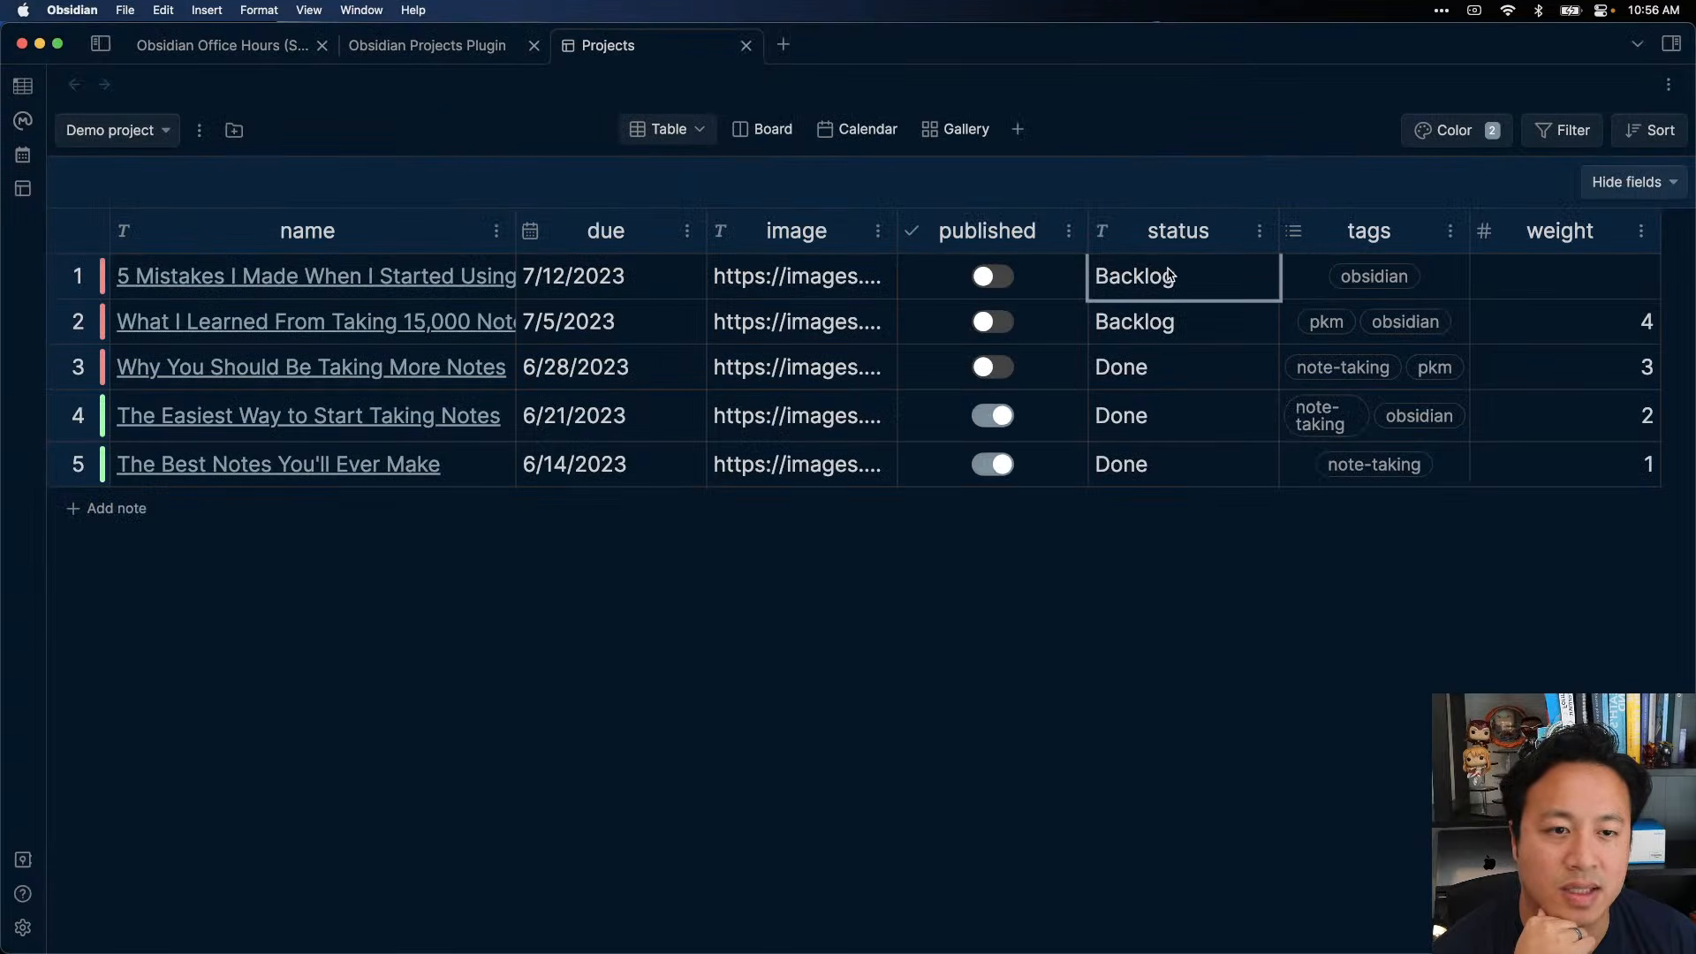
click(1256, 229)
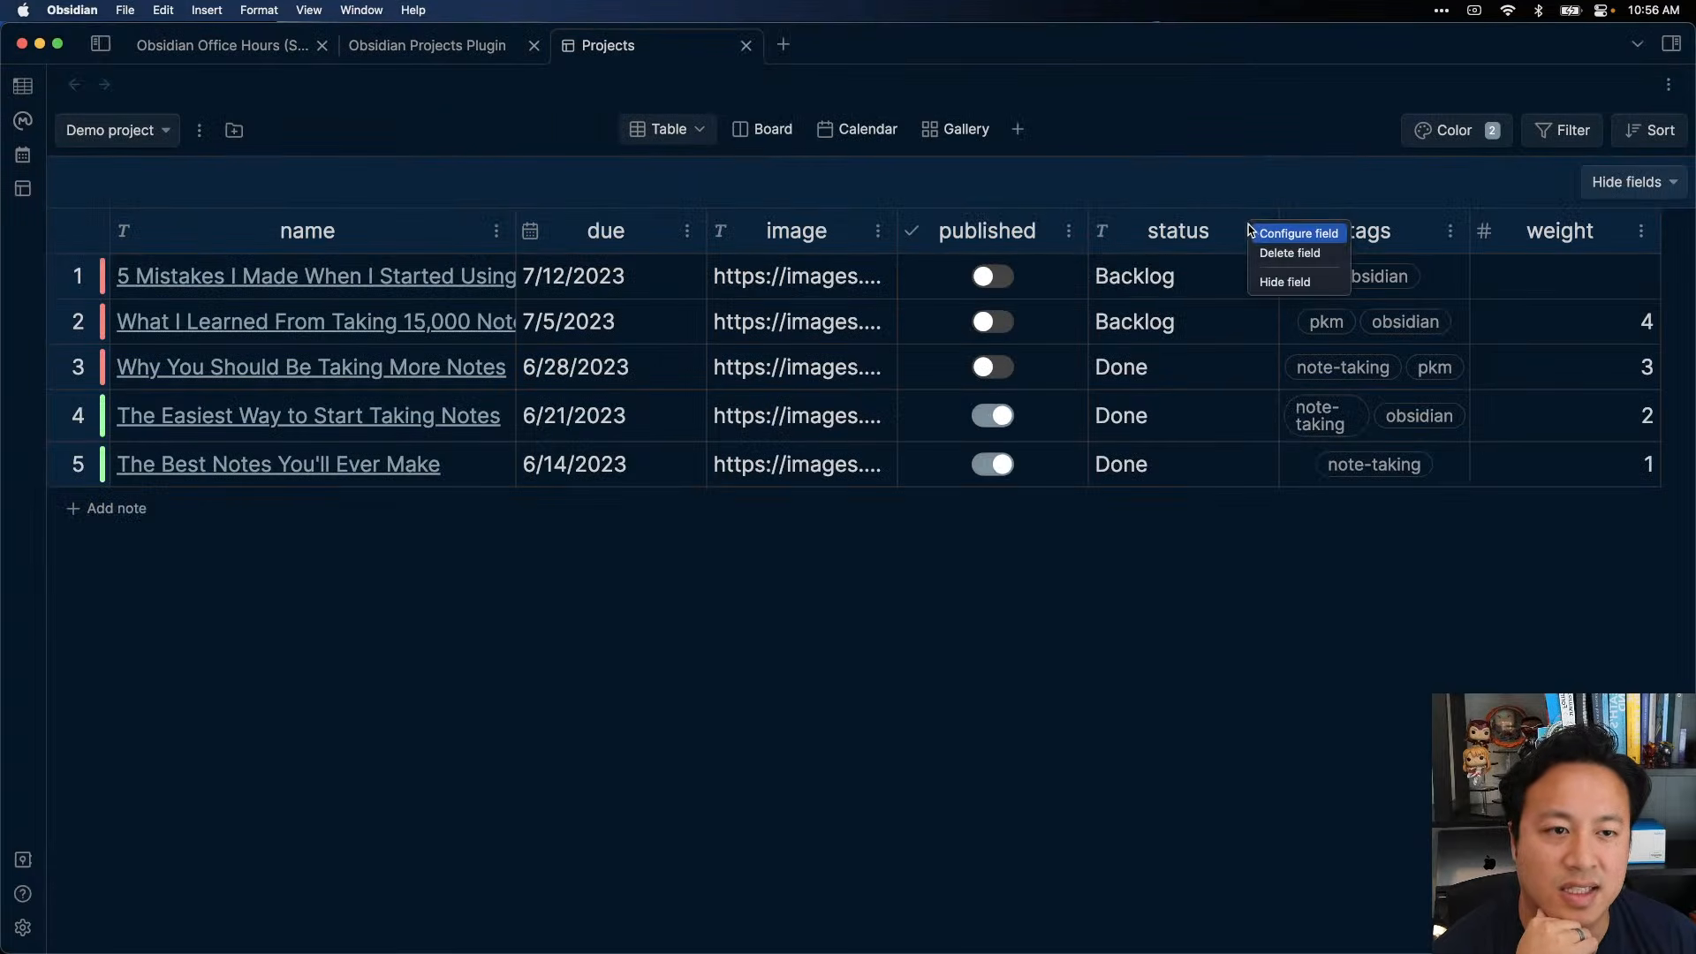
click(1272, 234)
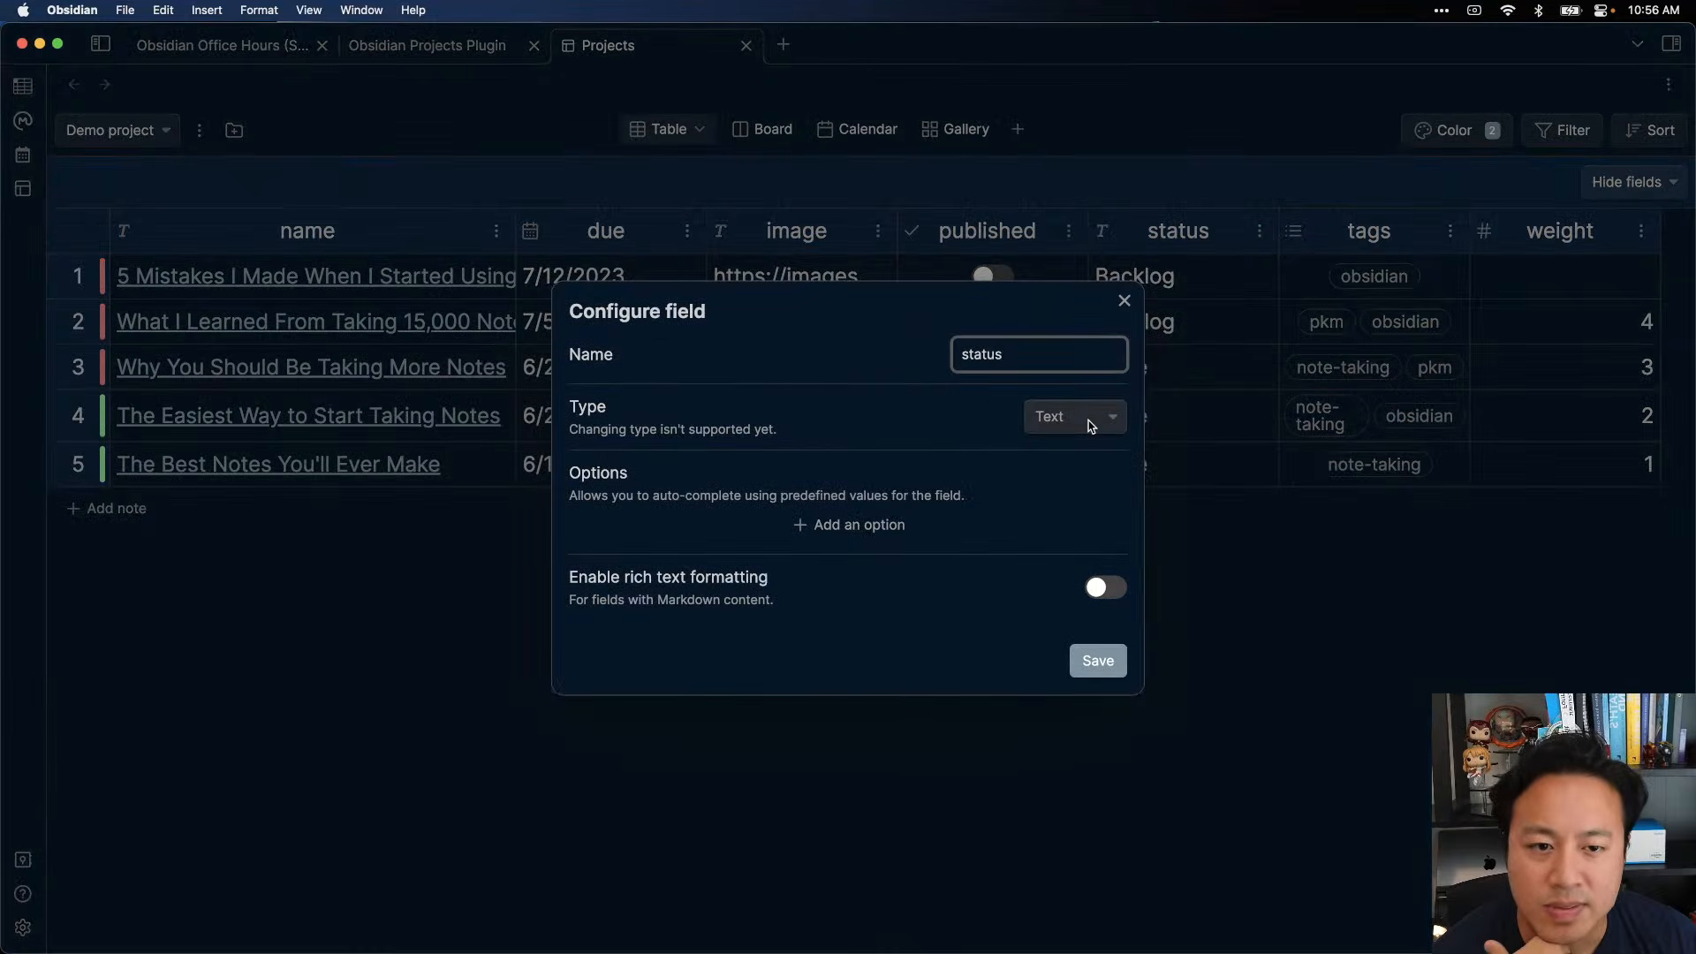
click(1046, 356)
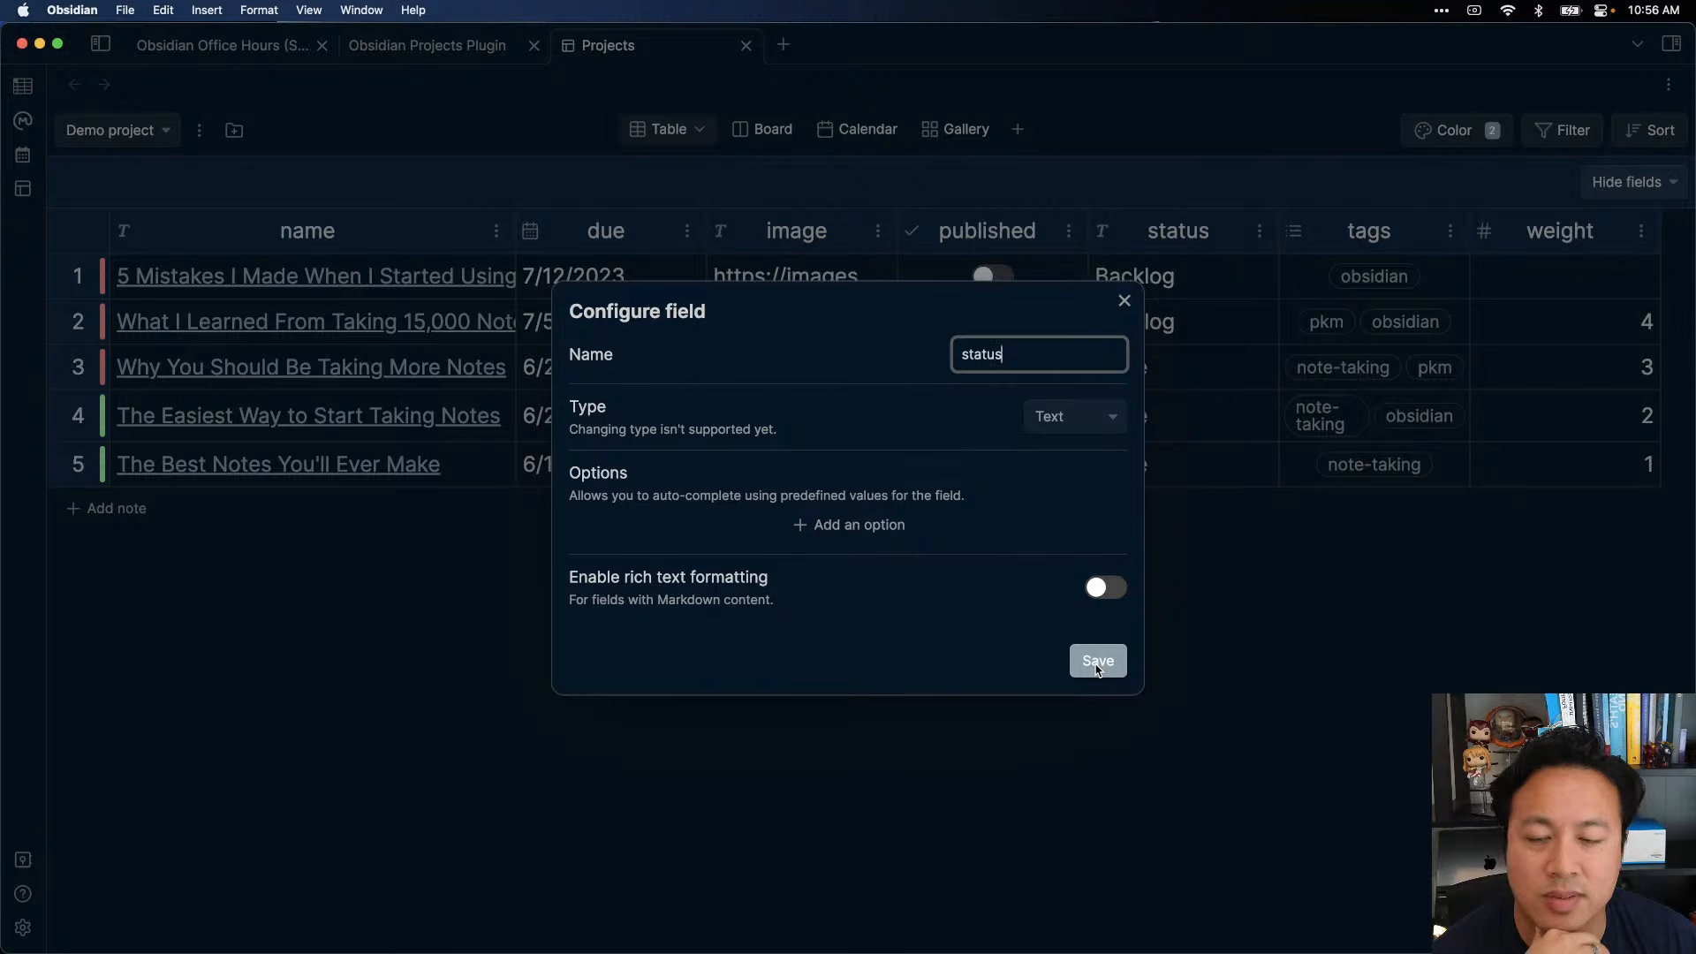
- Add Backlog, In Progress and Done as predefined options of the status field, enable rich text formatting and save the configuration
click(897, 528)
click(848, 502)
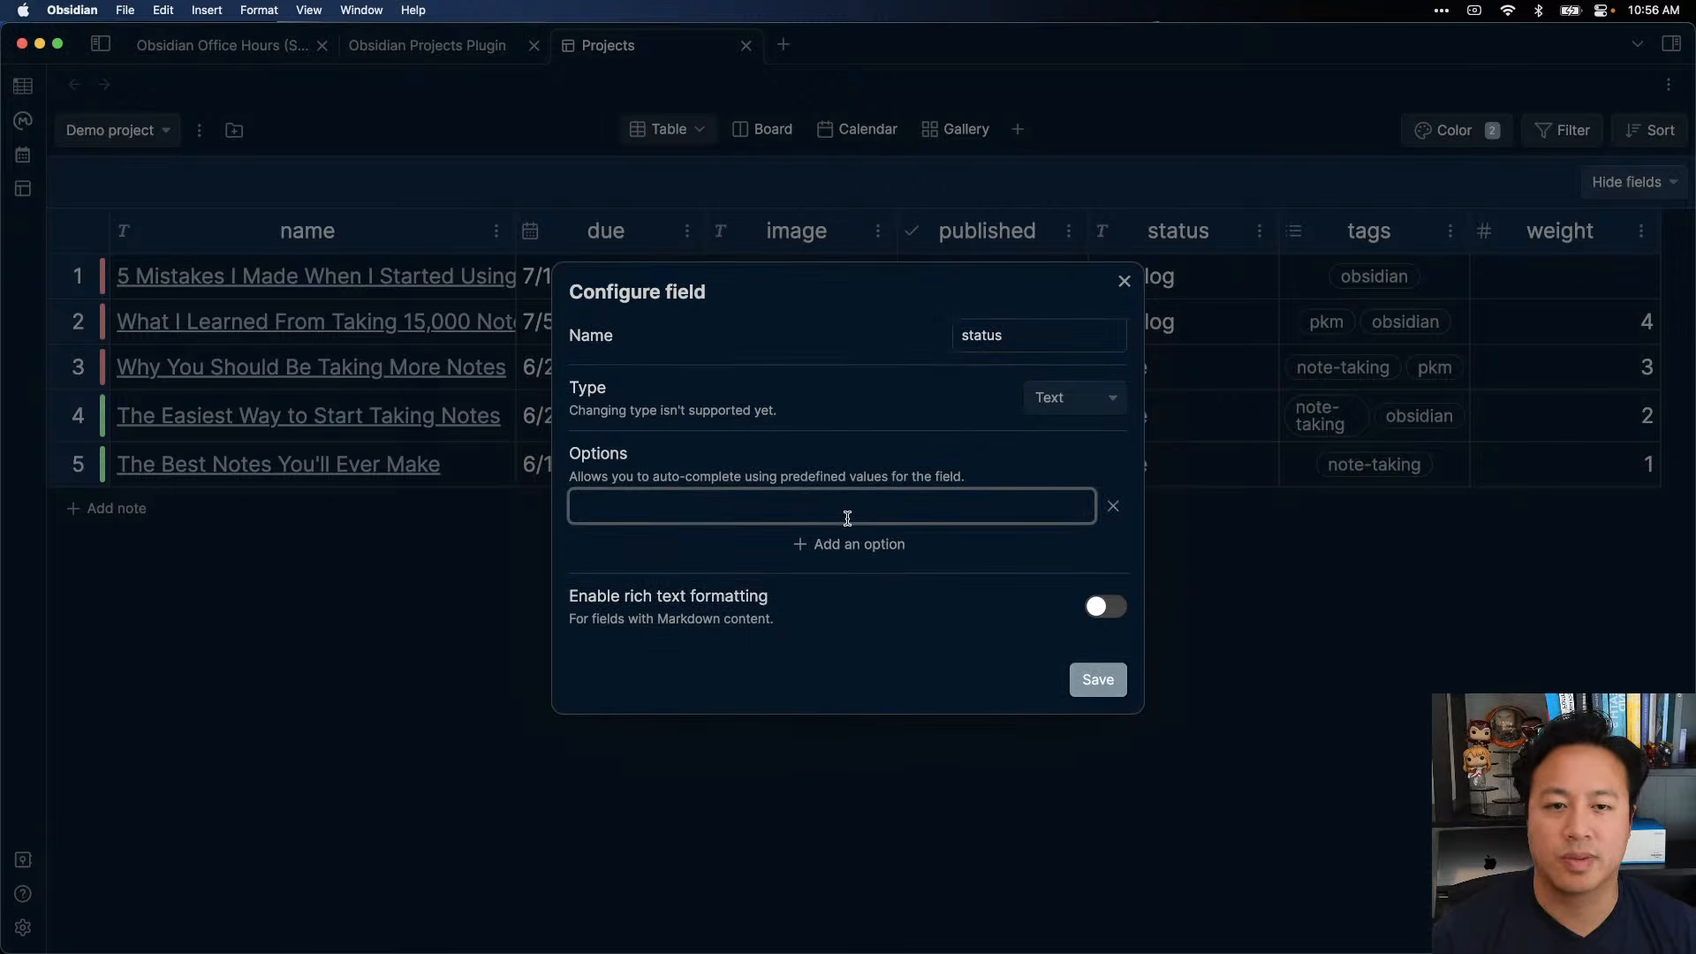
text(Backlog)
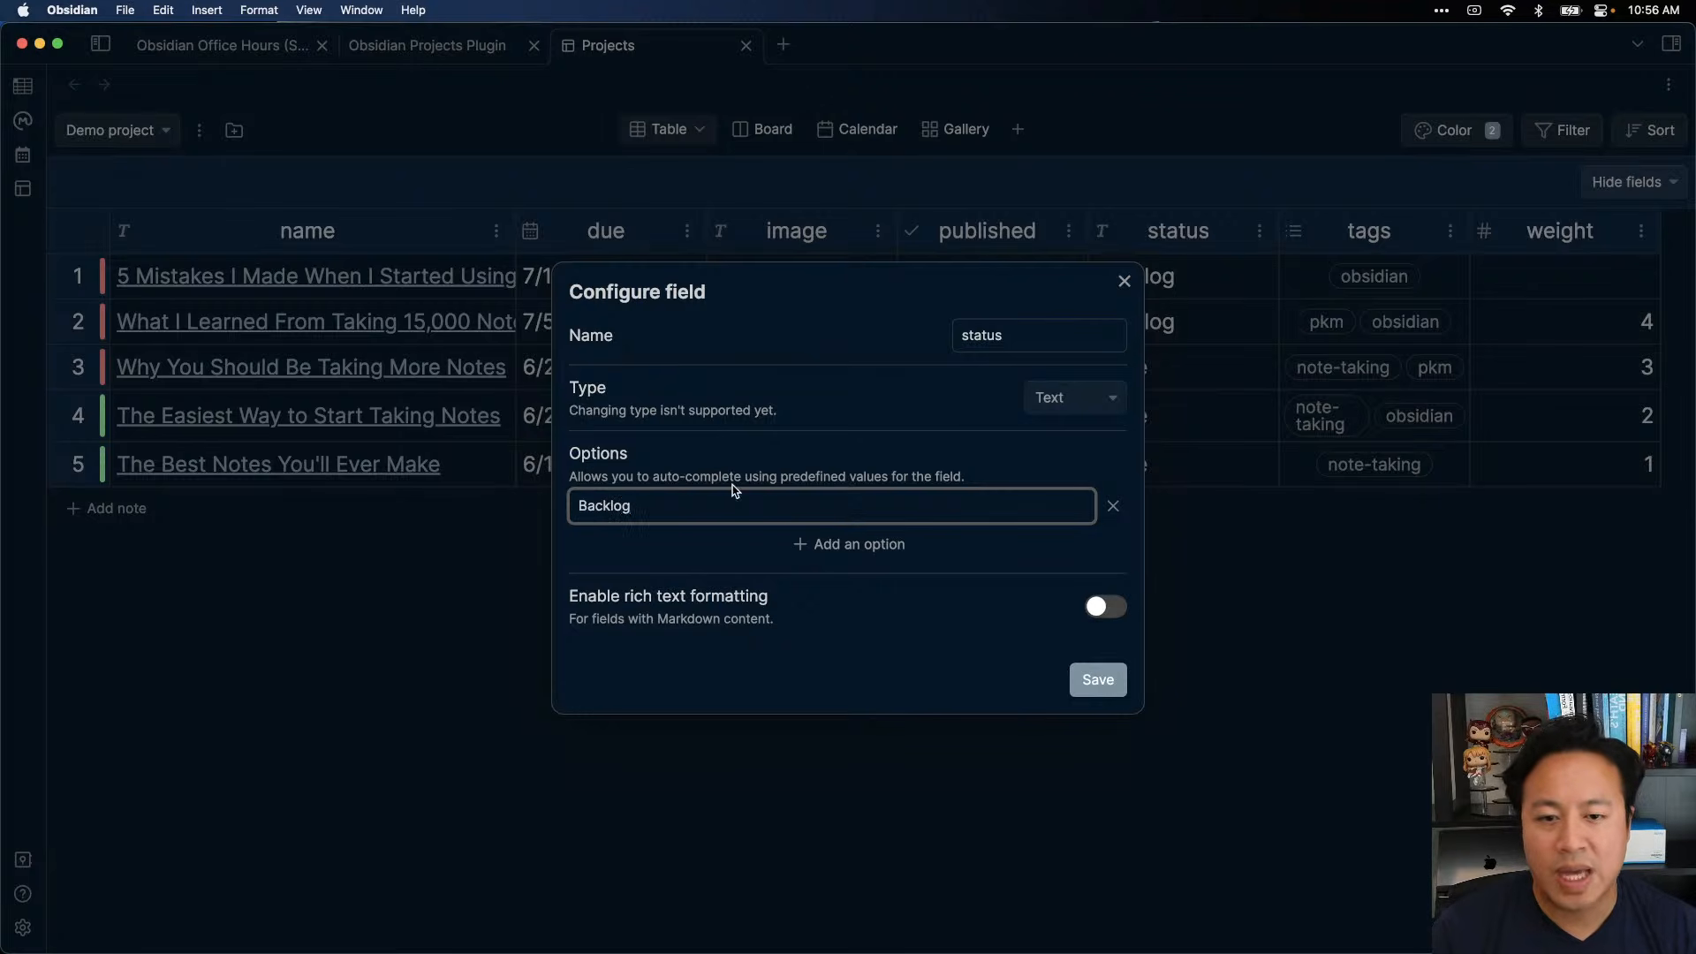
click(826, 545)
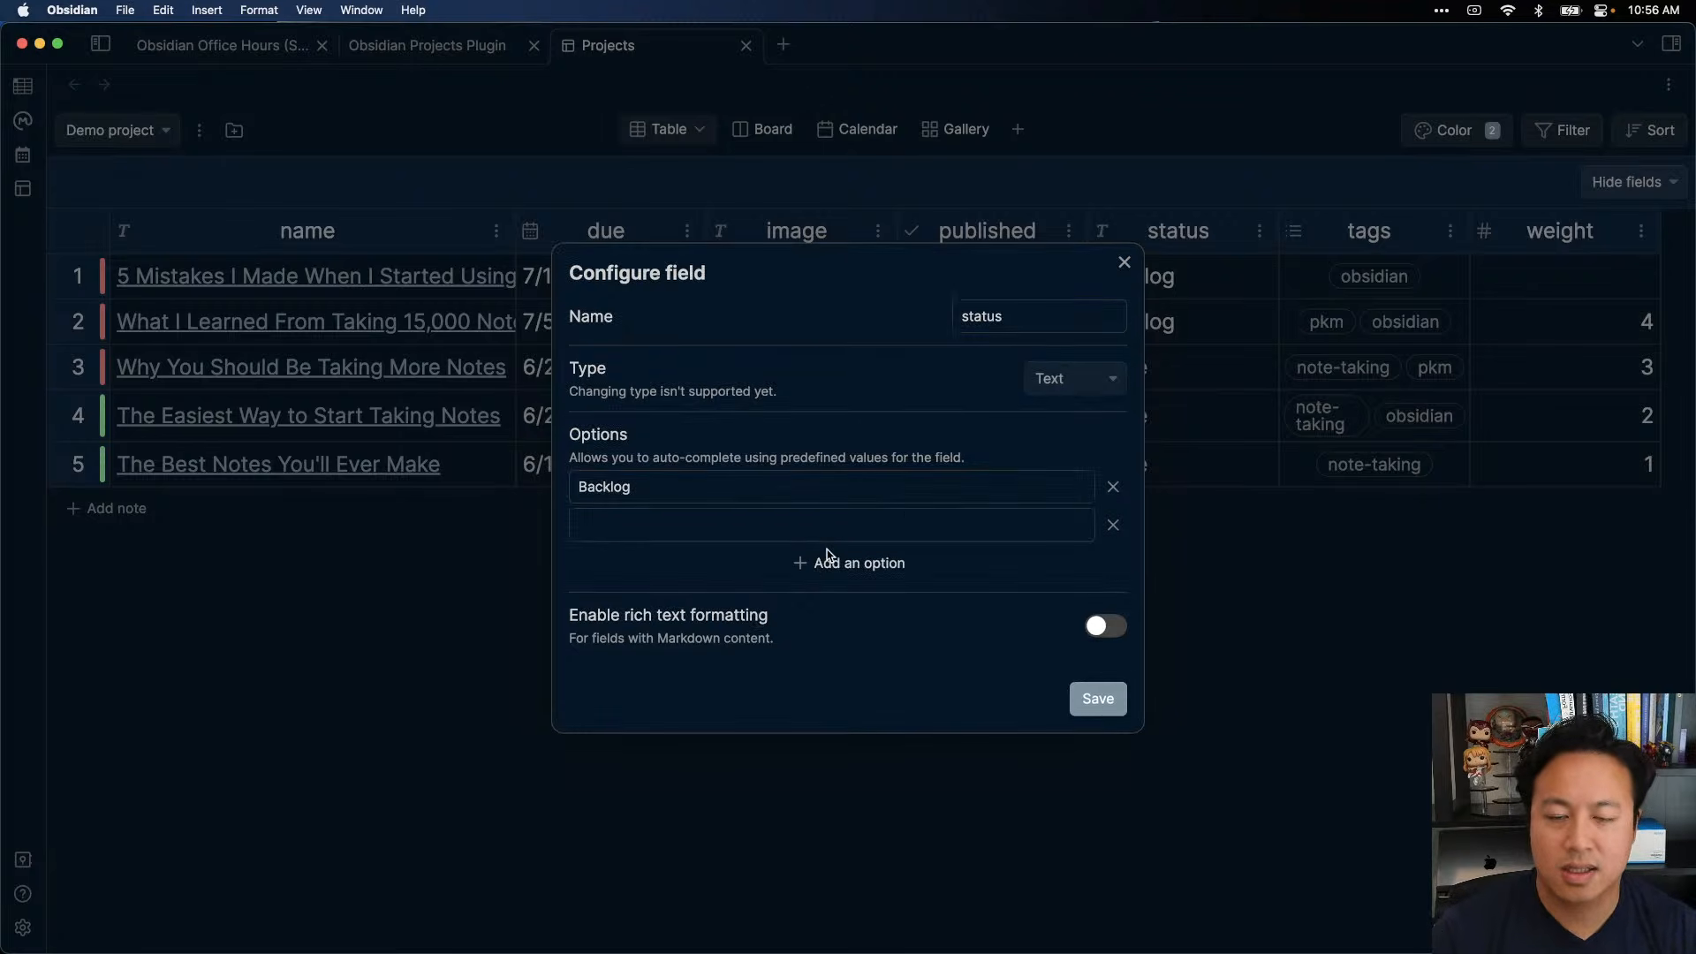
click(830, 536)
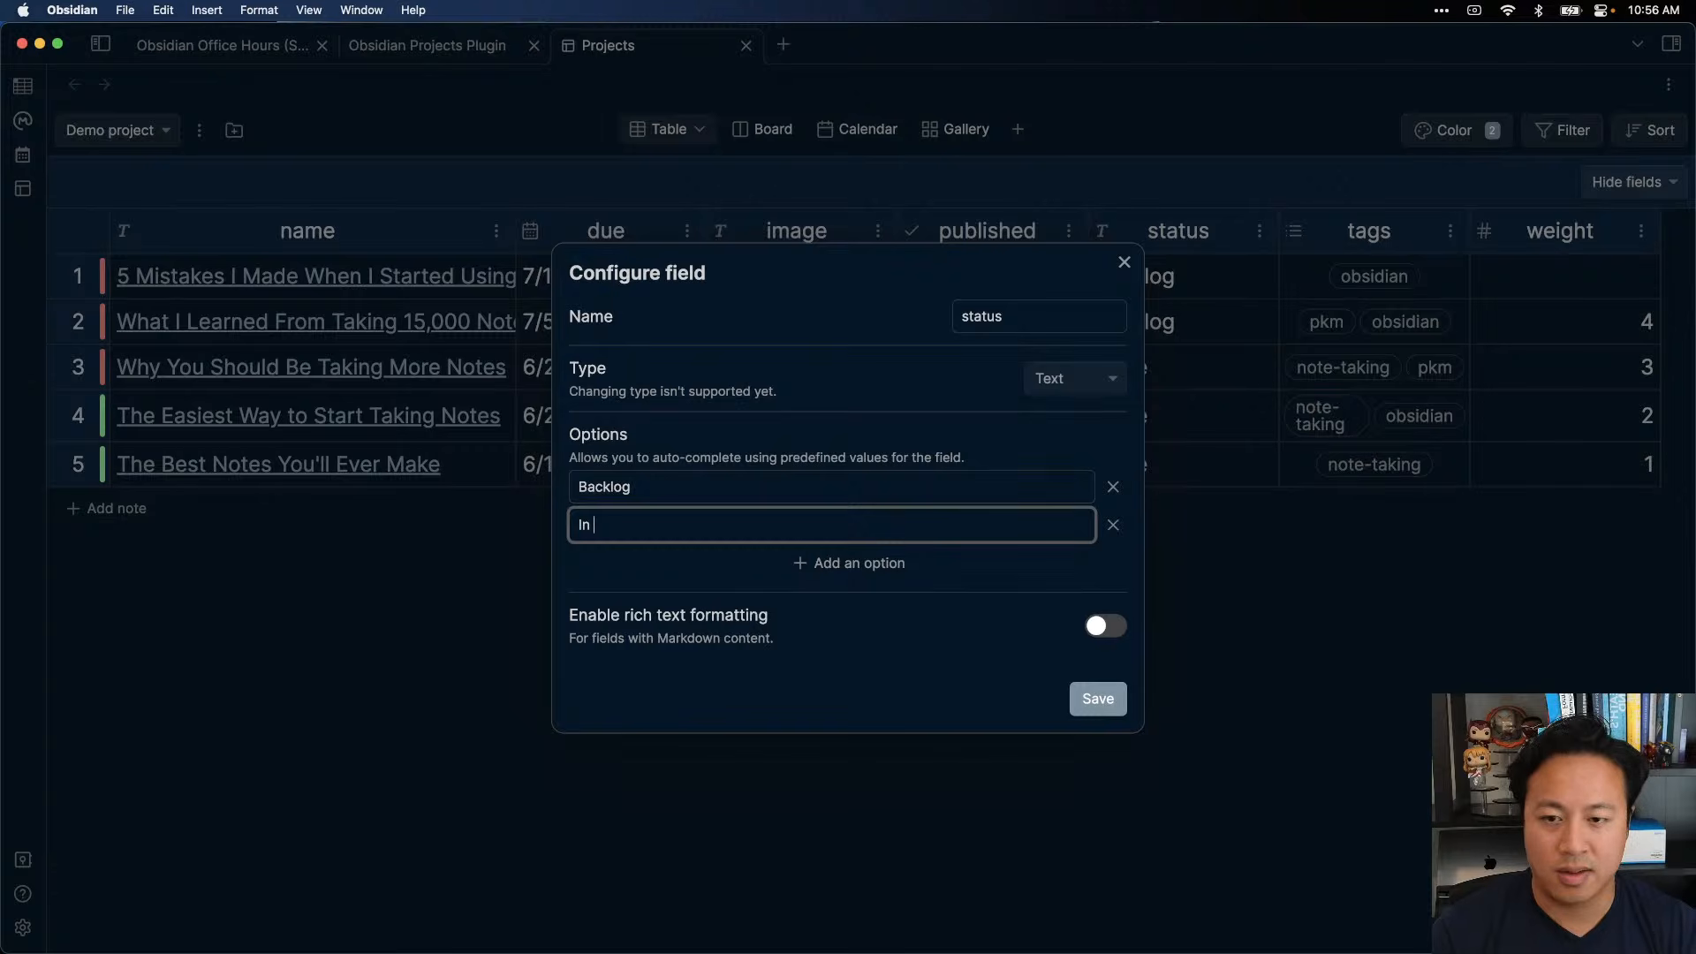
text(In Progress)
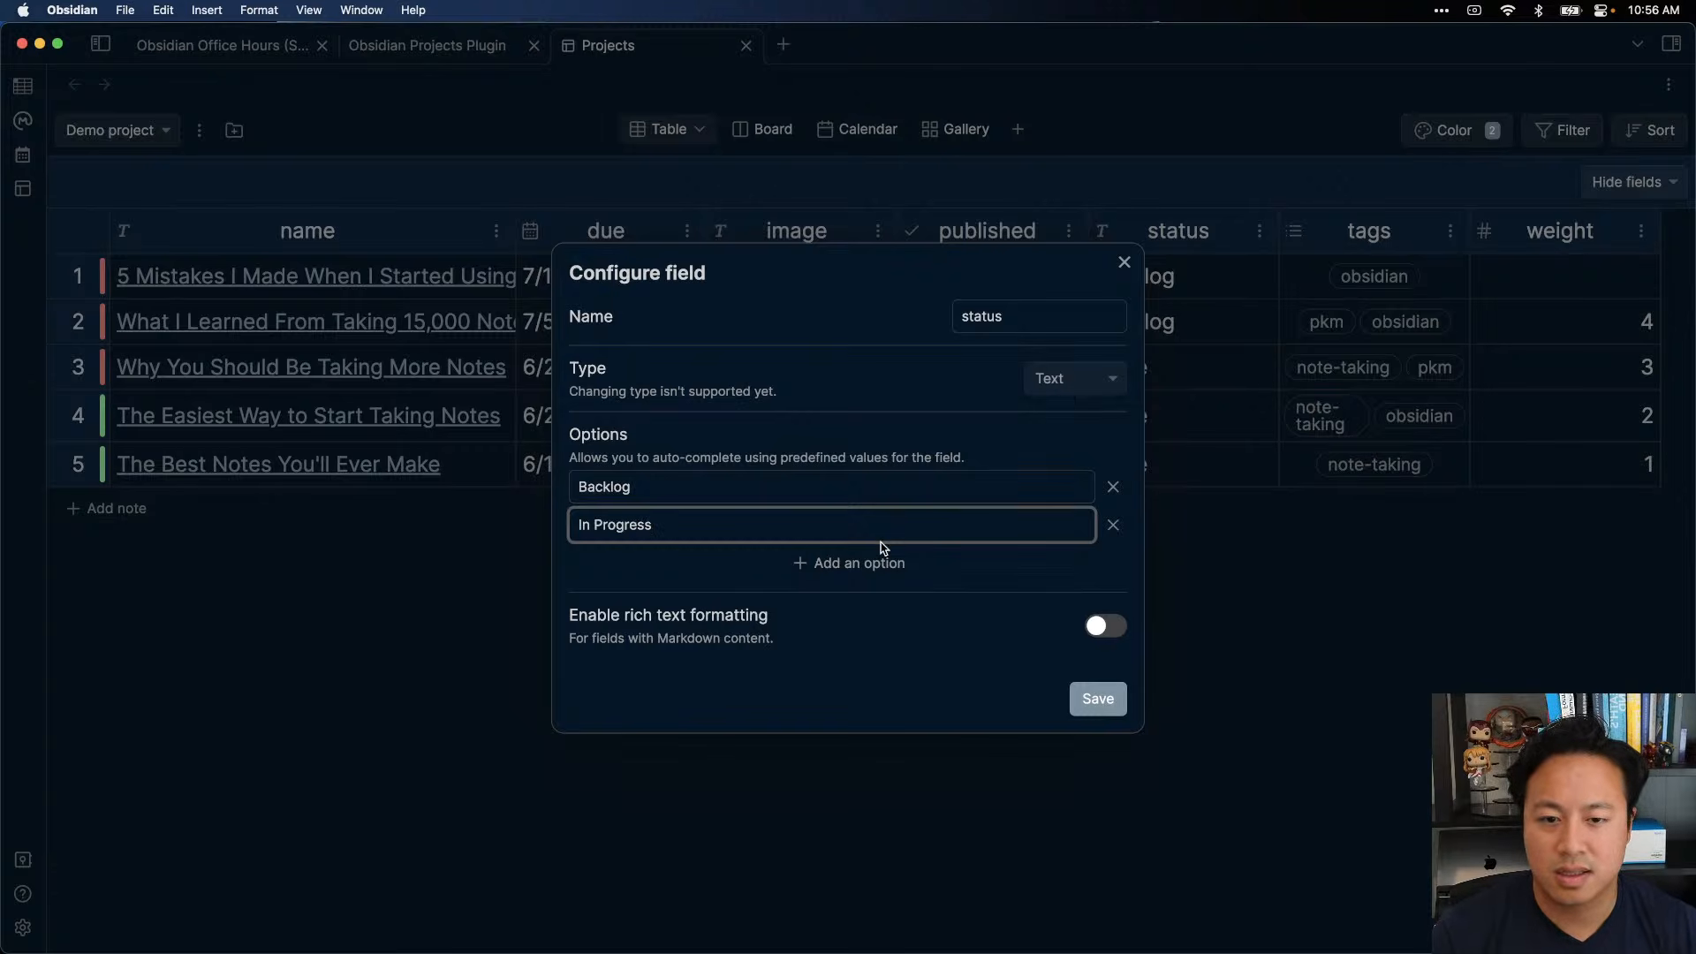
click(877, 556)
click(937, 537)
text(Done)
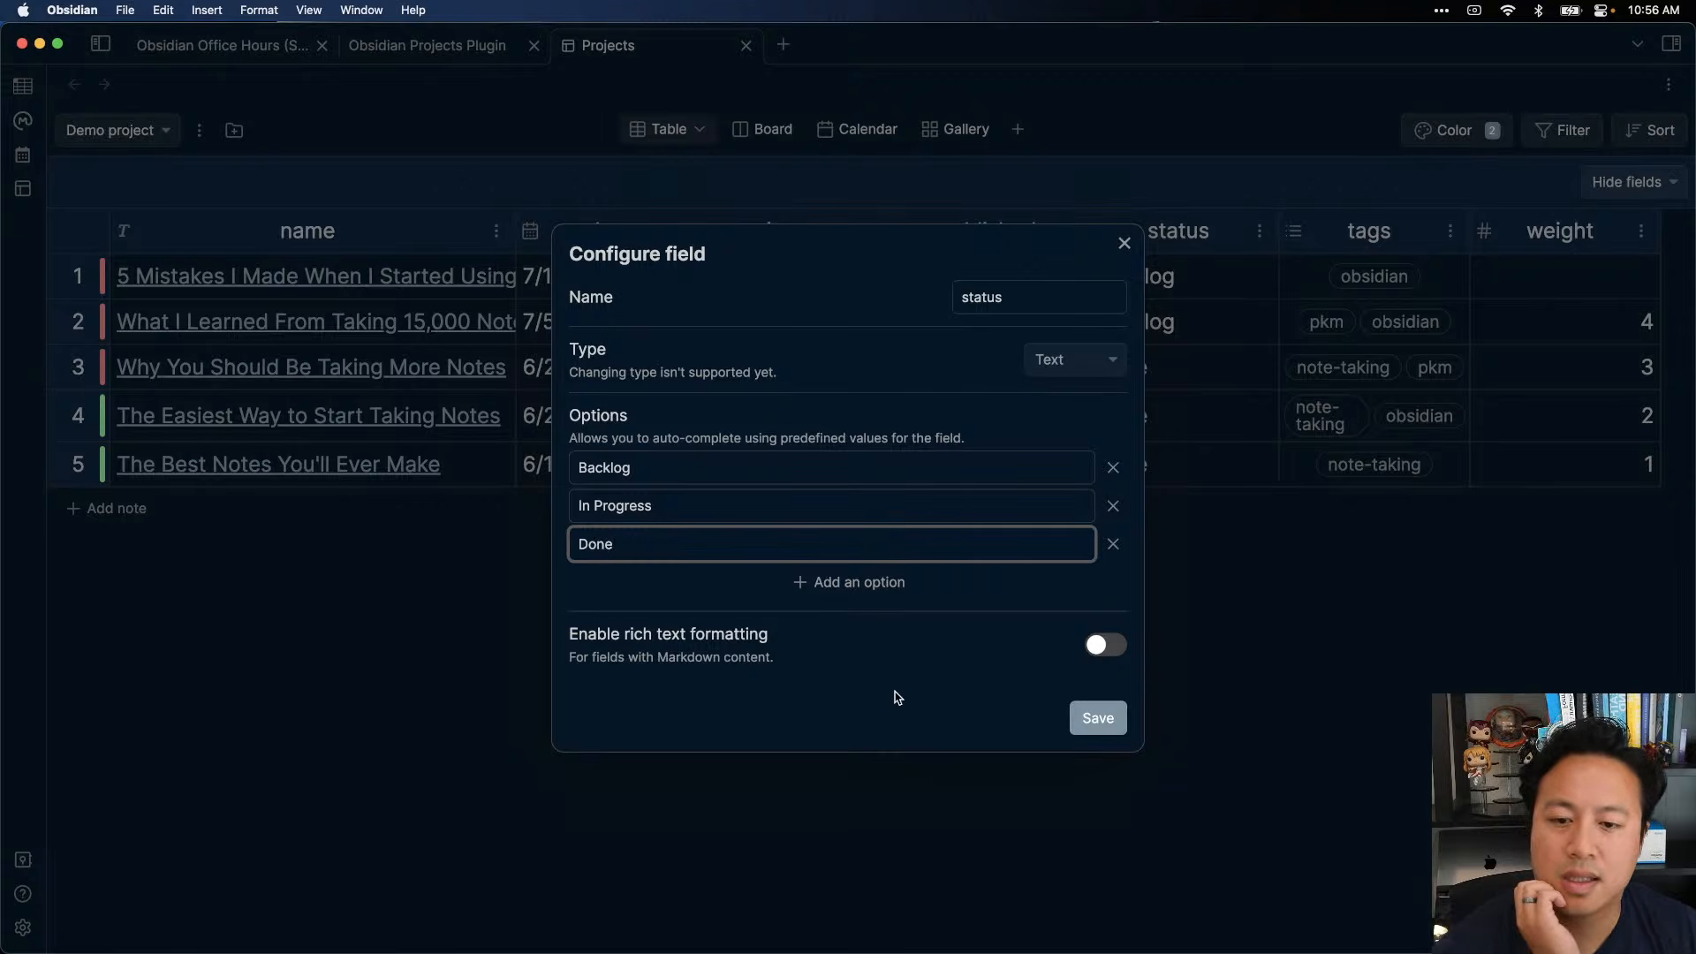
click(1116, 650)
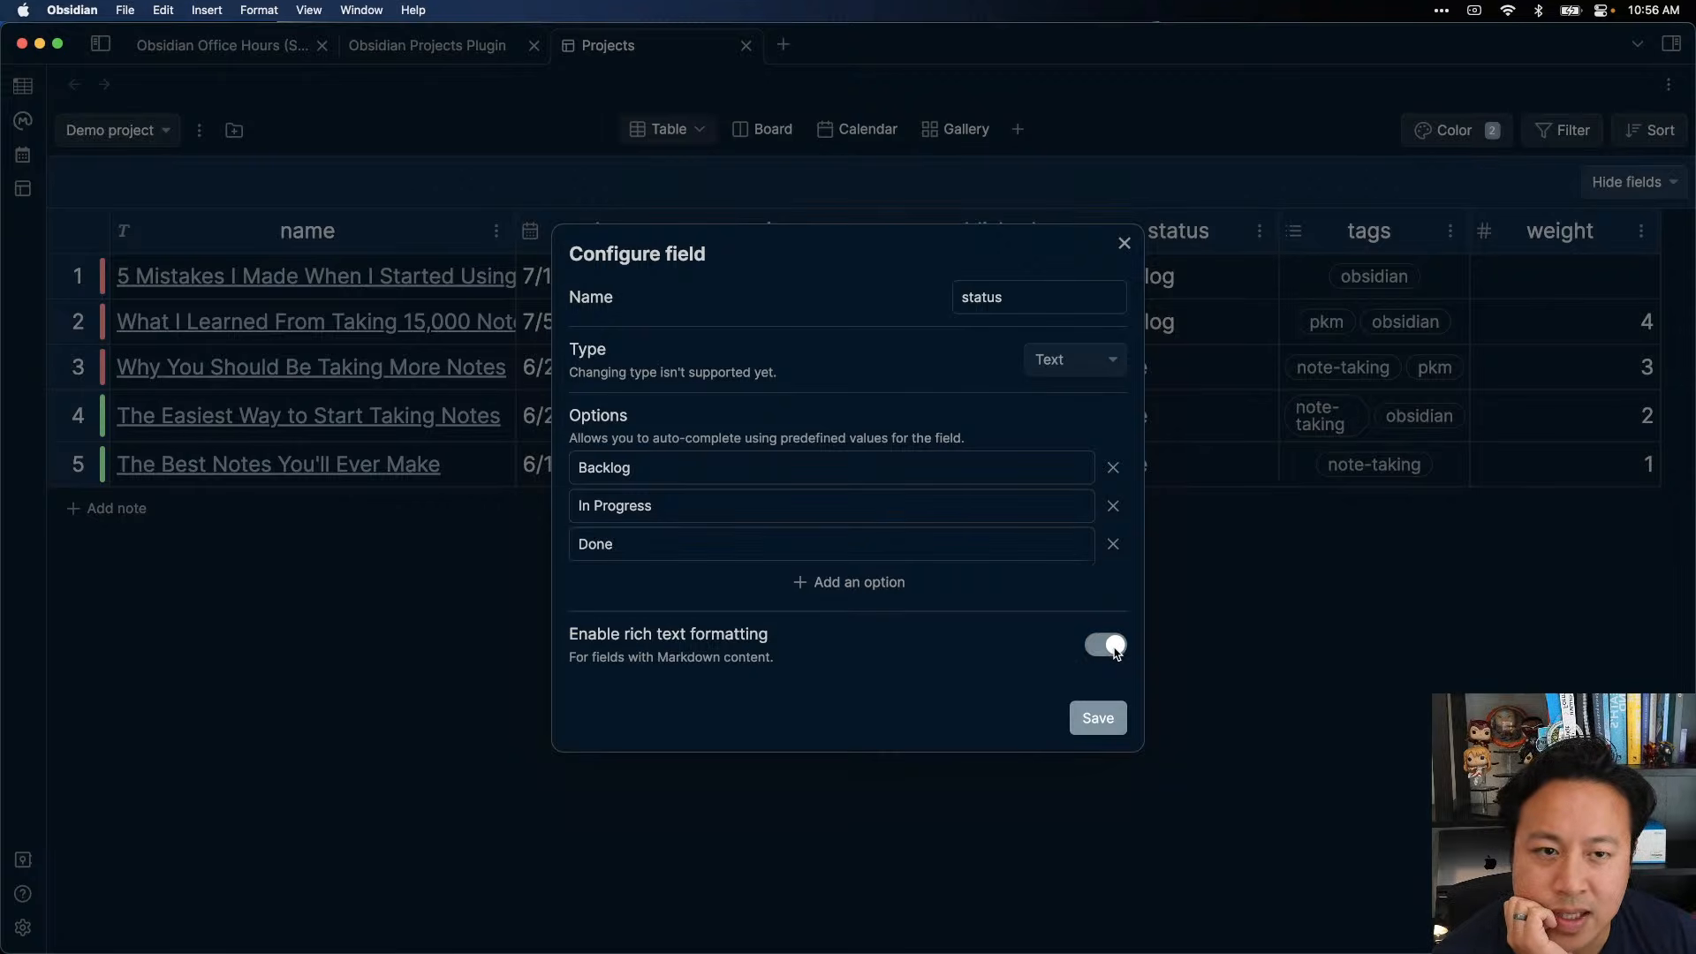
click(1104, 720)
- Check the status cells of the table's notes for auto-complete suggestions from the predefined options
click(1196, 276)
click(1123, 325)
click(1219, 404)
double_click(1194, 374)
click(1124, 425)
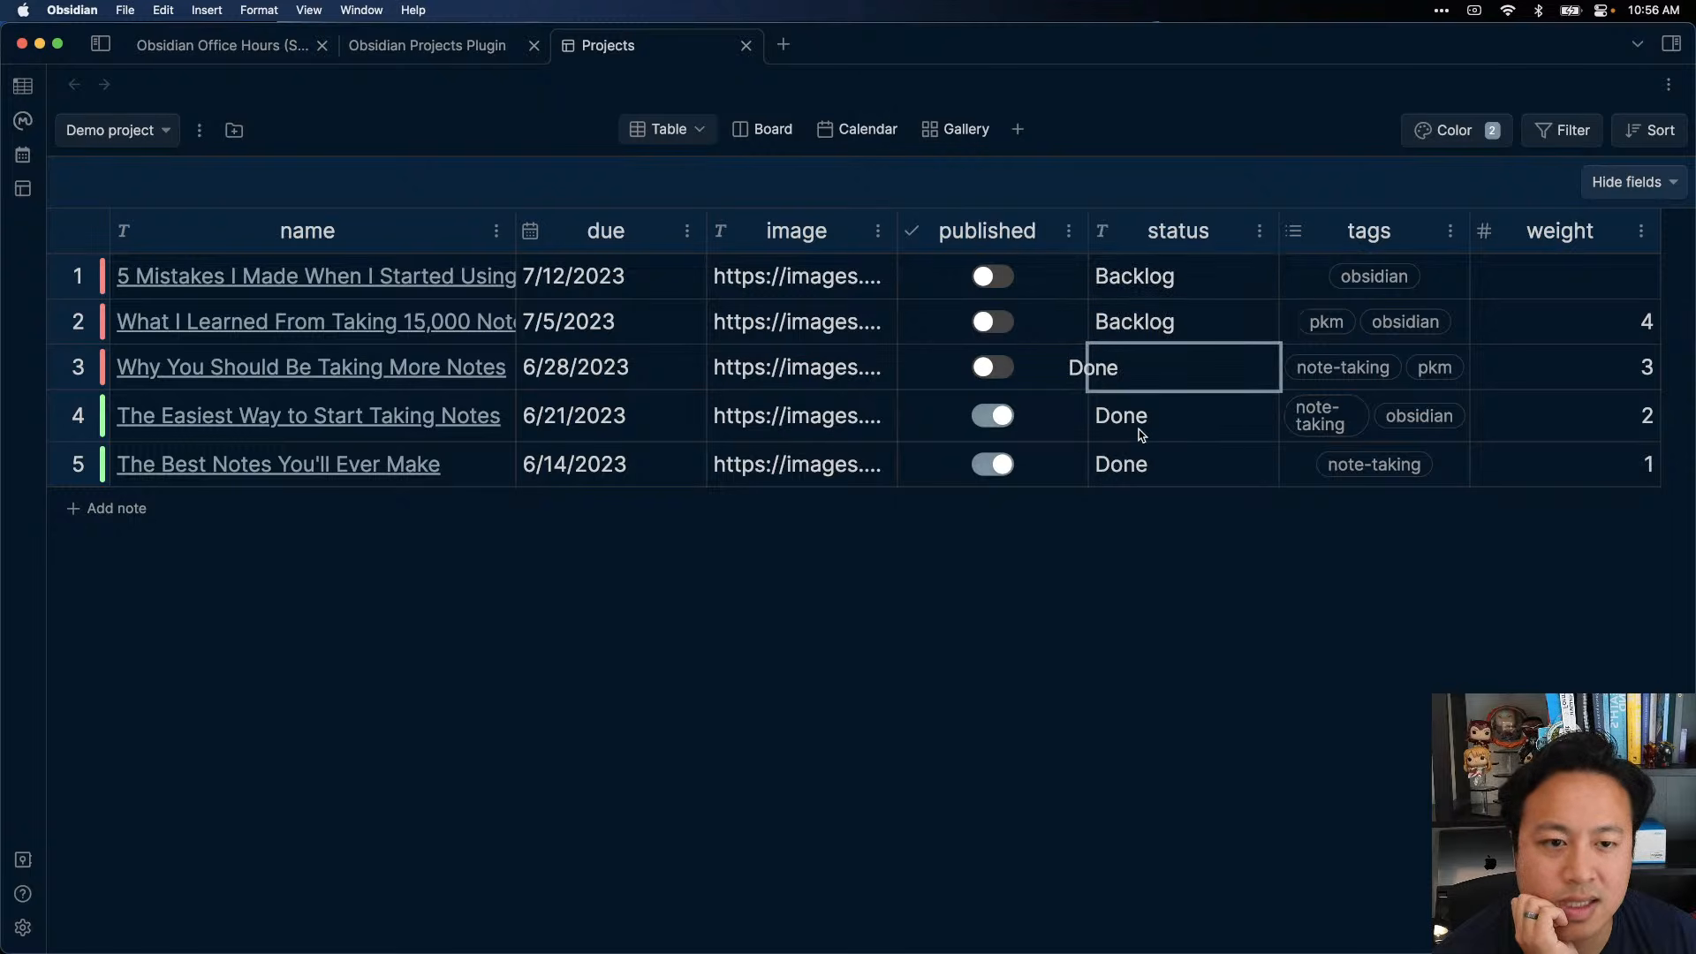
click(1167, 416)
click(1142, 448)
double_click(1137, 458)
click(1107, 528)
click(1312, 536)
click(1083, 434)
double_click(1183, 479)
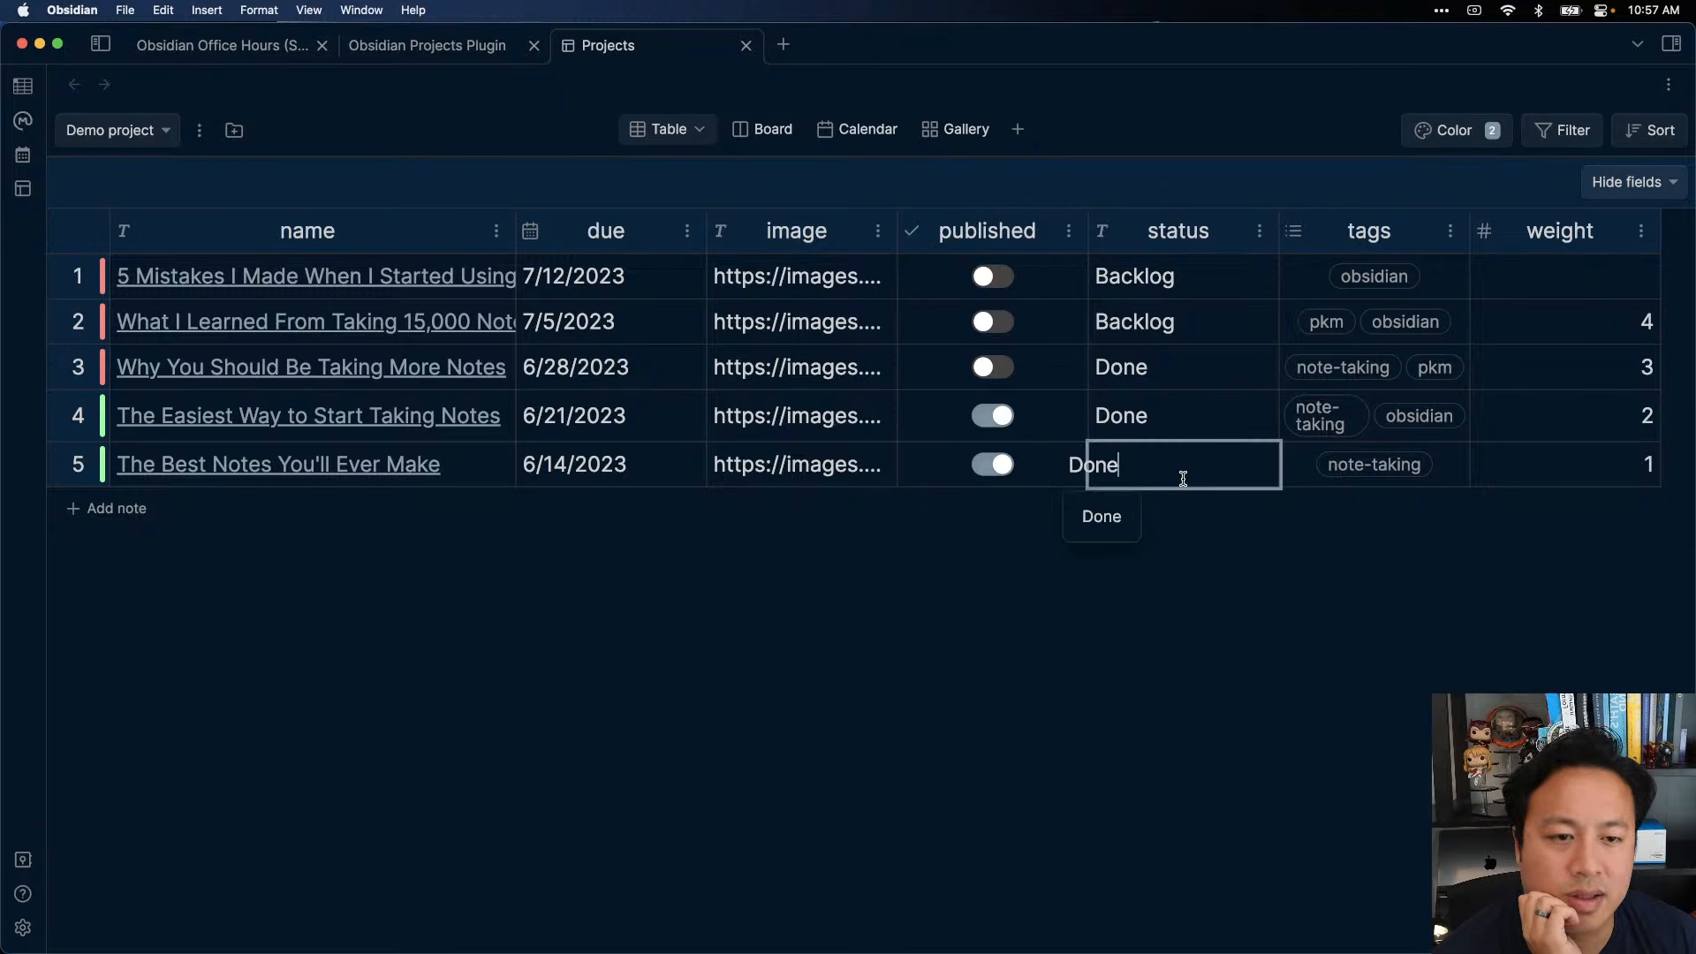
click(1195, 525)
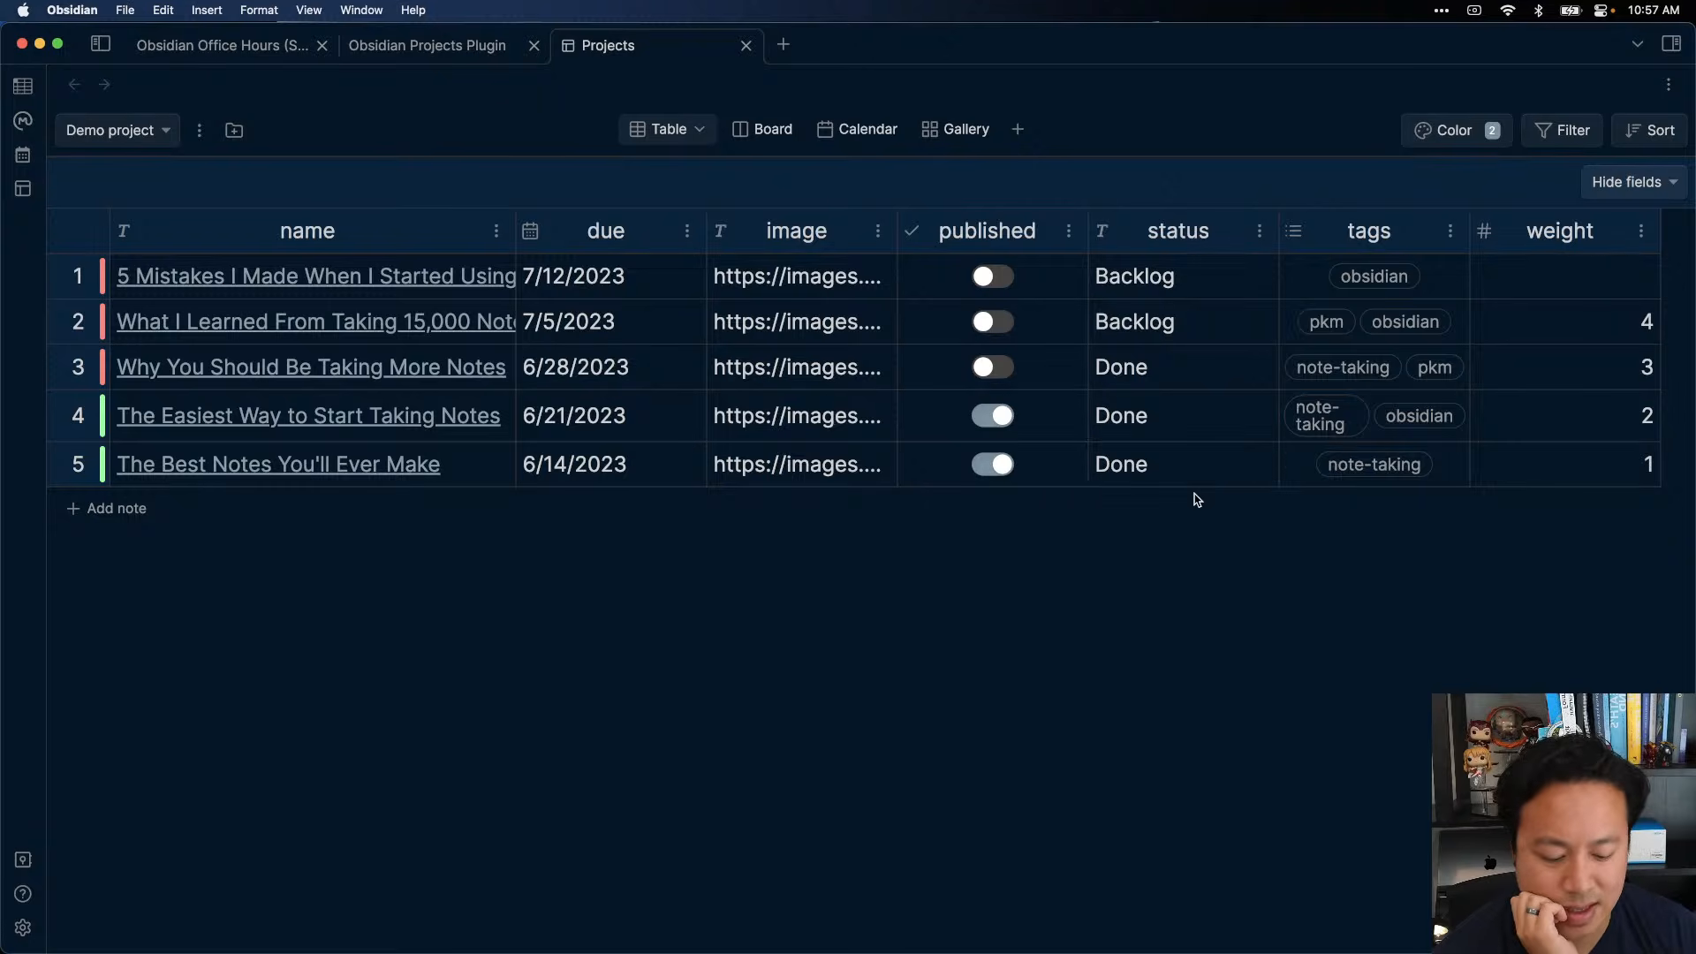
- Recheck the status suggestions for "The Best Notes You'll Ever Make" at a smaller interface zoom
key(super+minus)
double_click(980, 402)
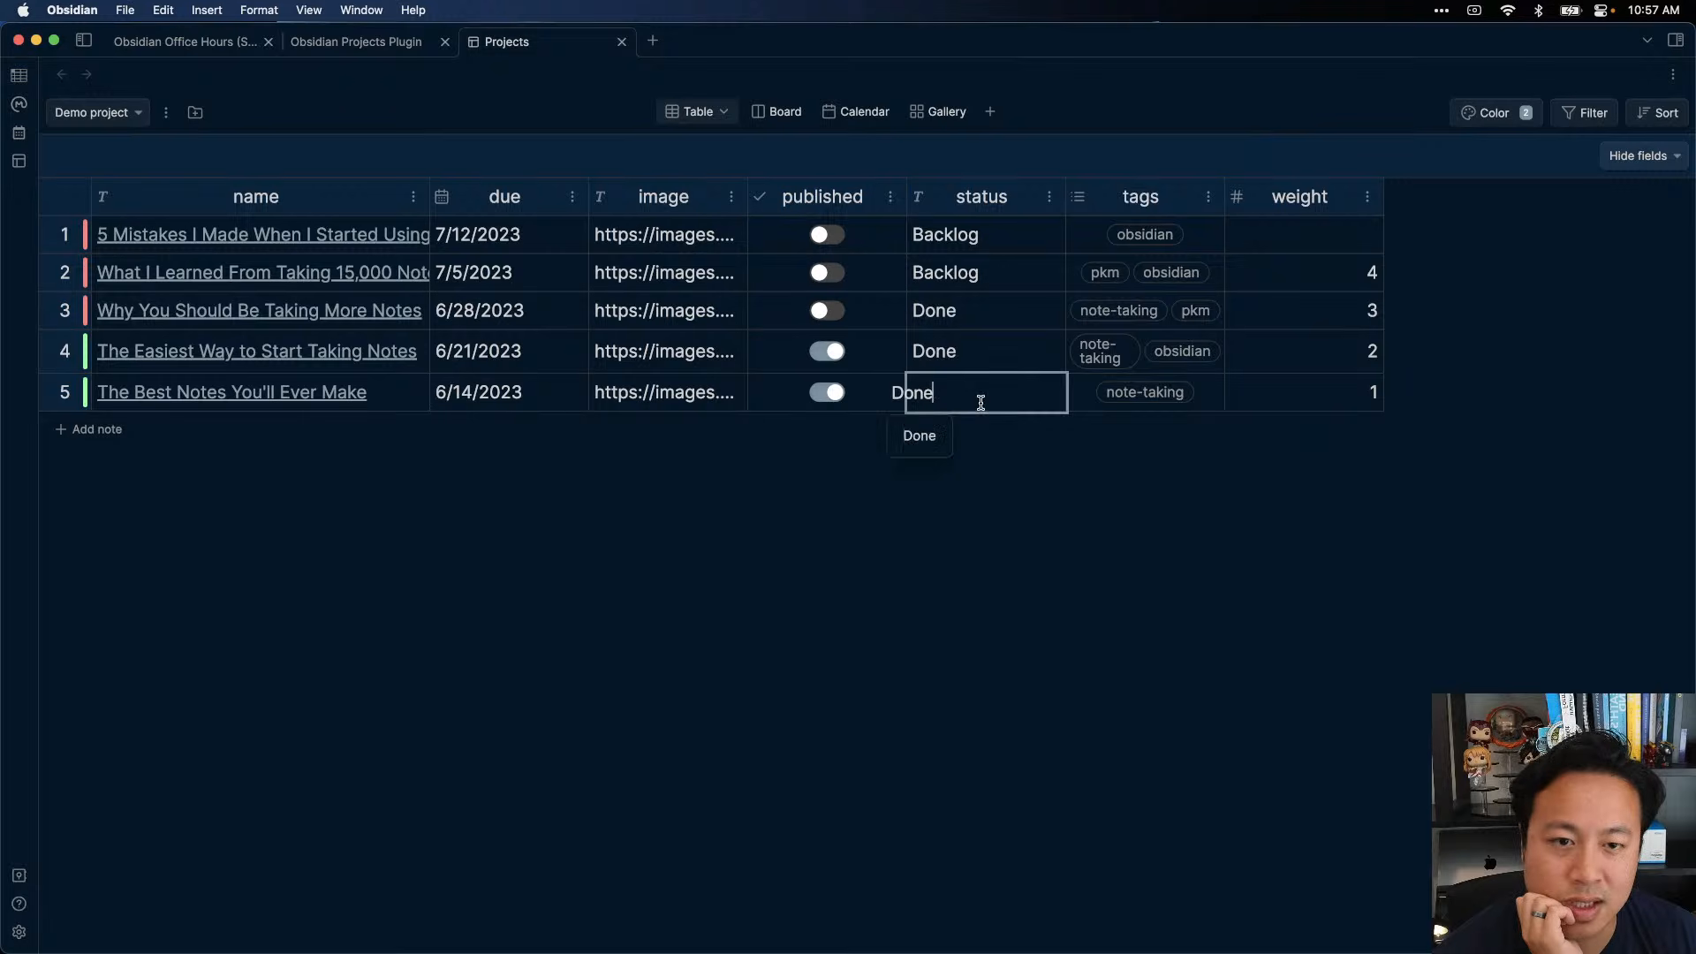
click(1029, 499)
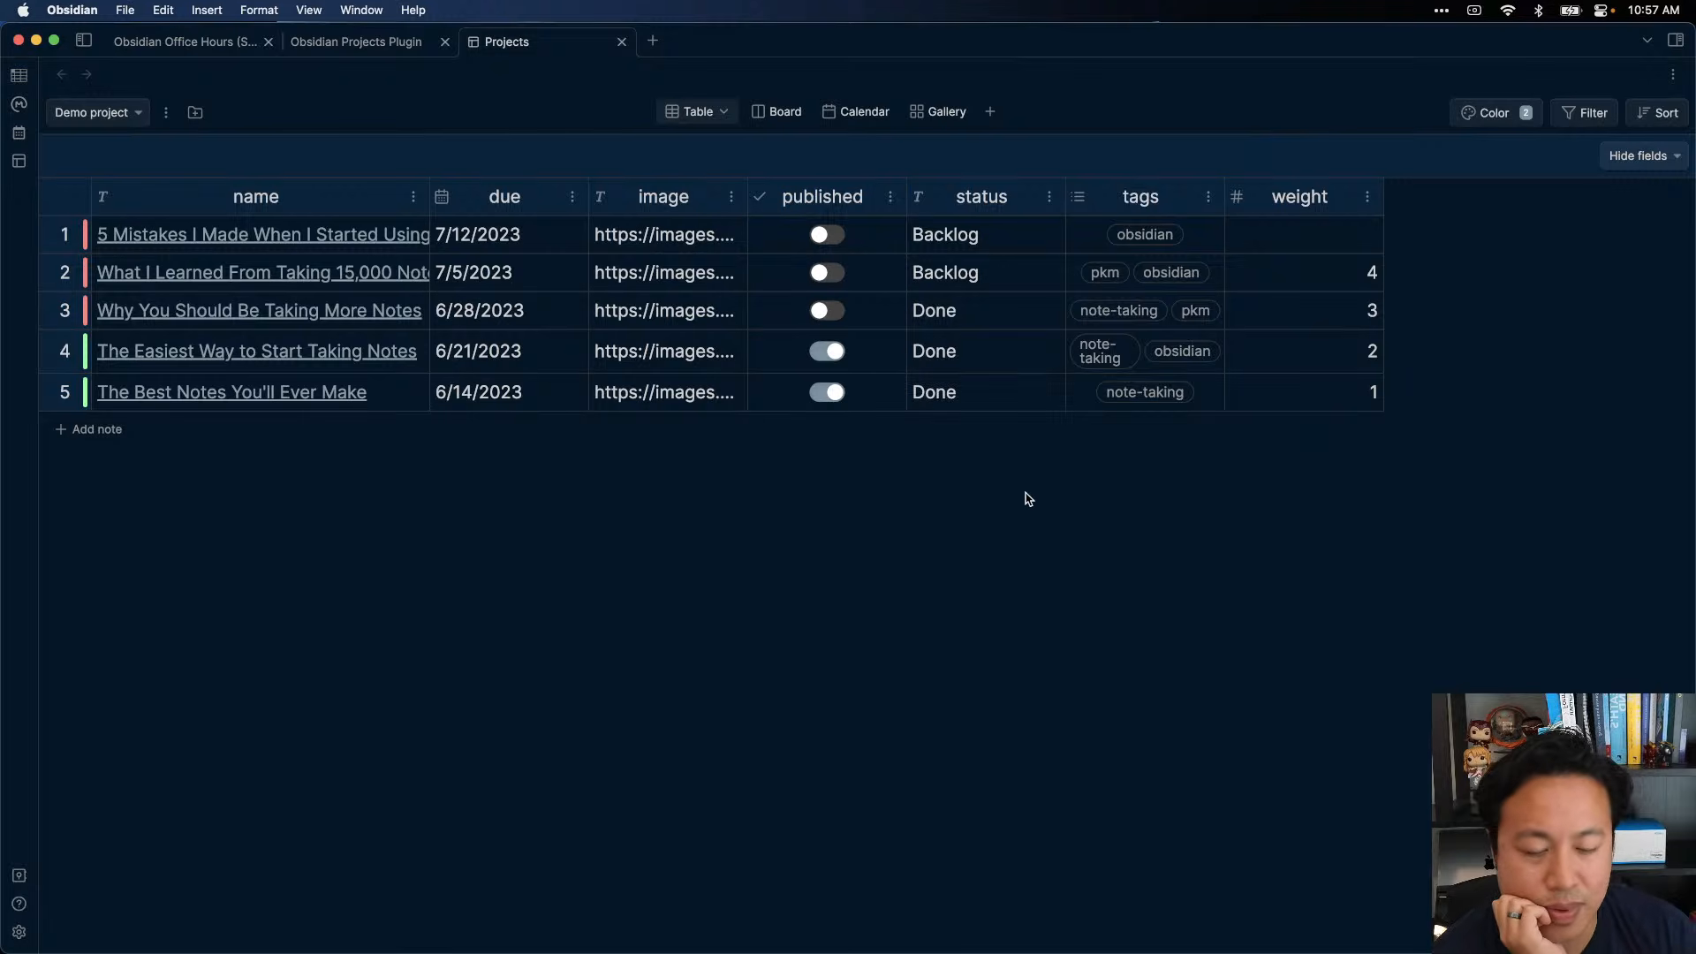
key(super+equal)
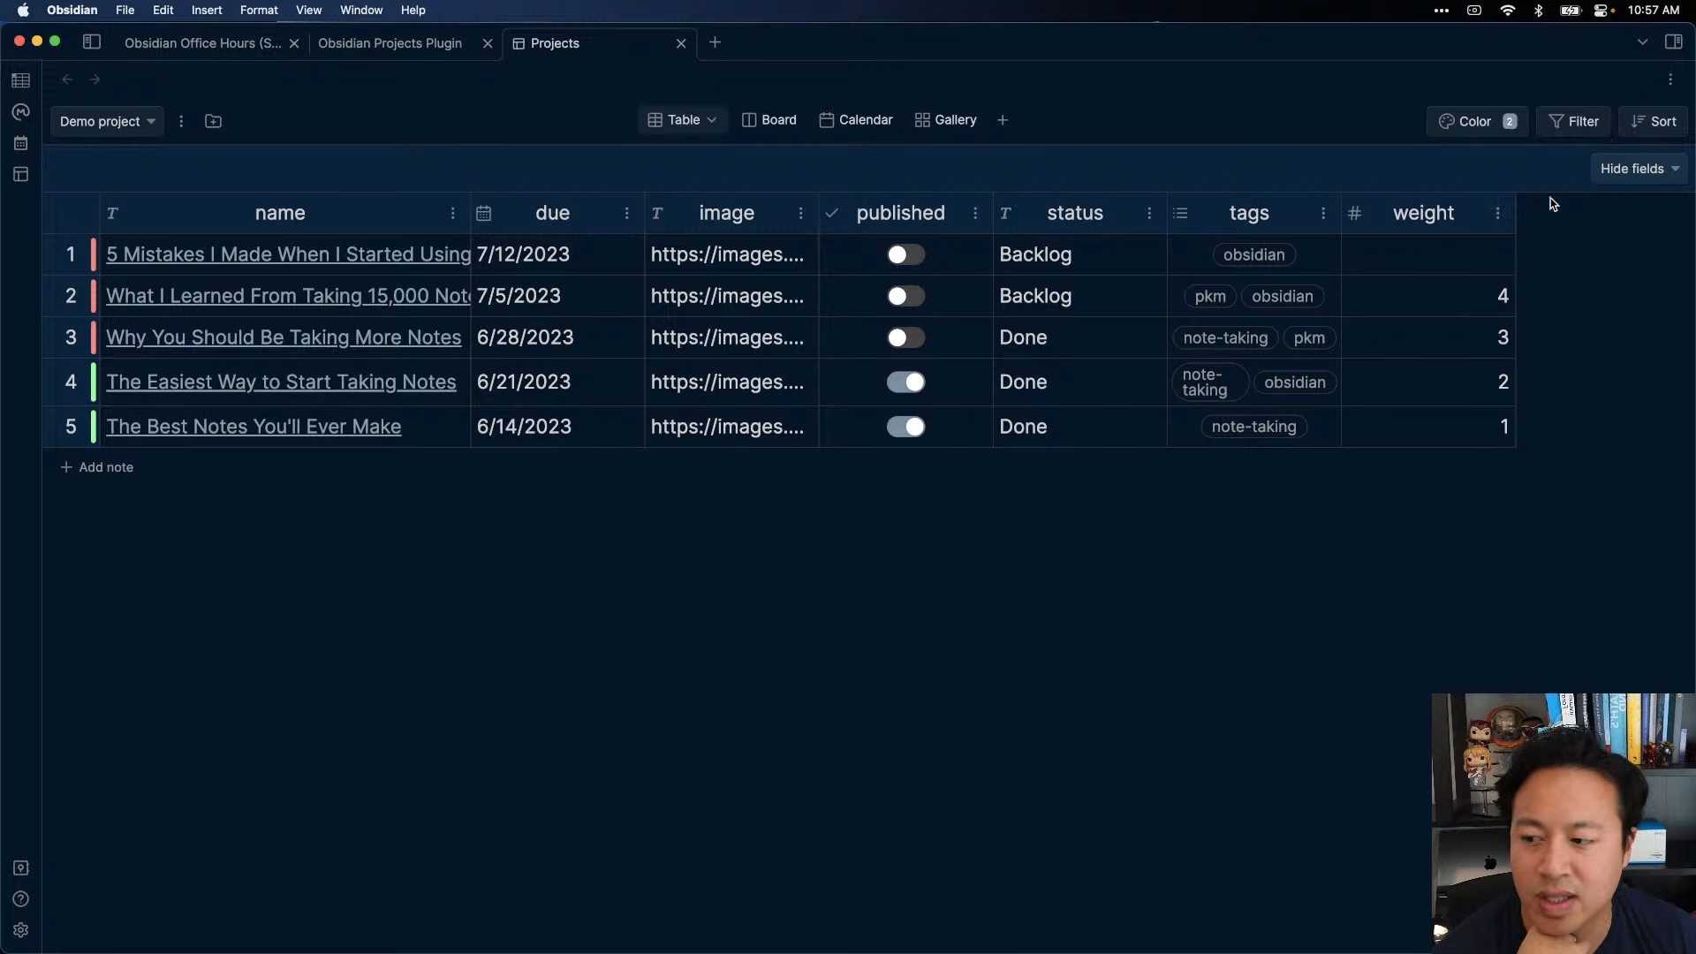
- Show the demo project as a gallery and examine the image field of "What I Learned From Taking 15,000 Notes"
click(951, 129)
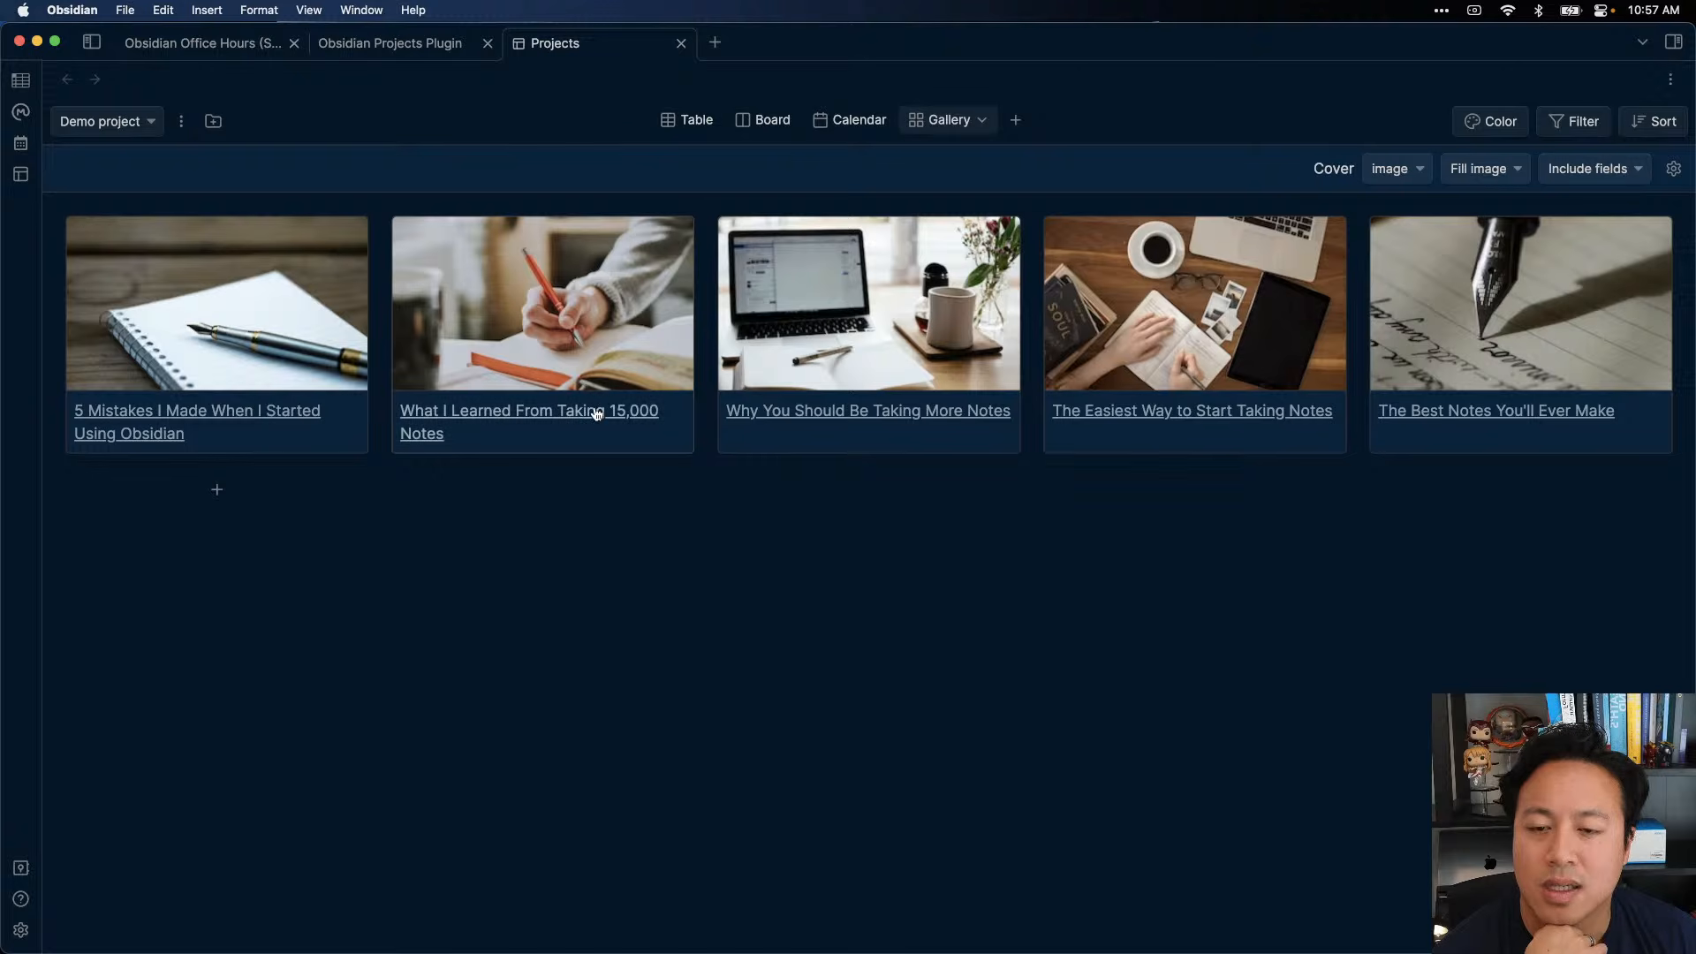
click(591, 418)
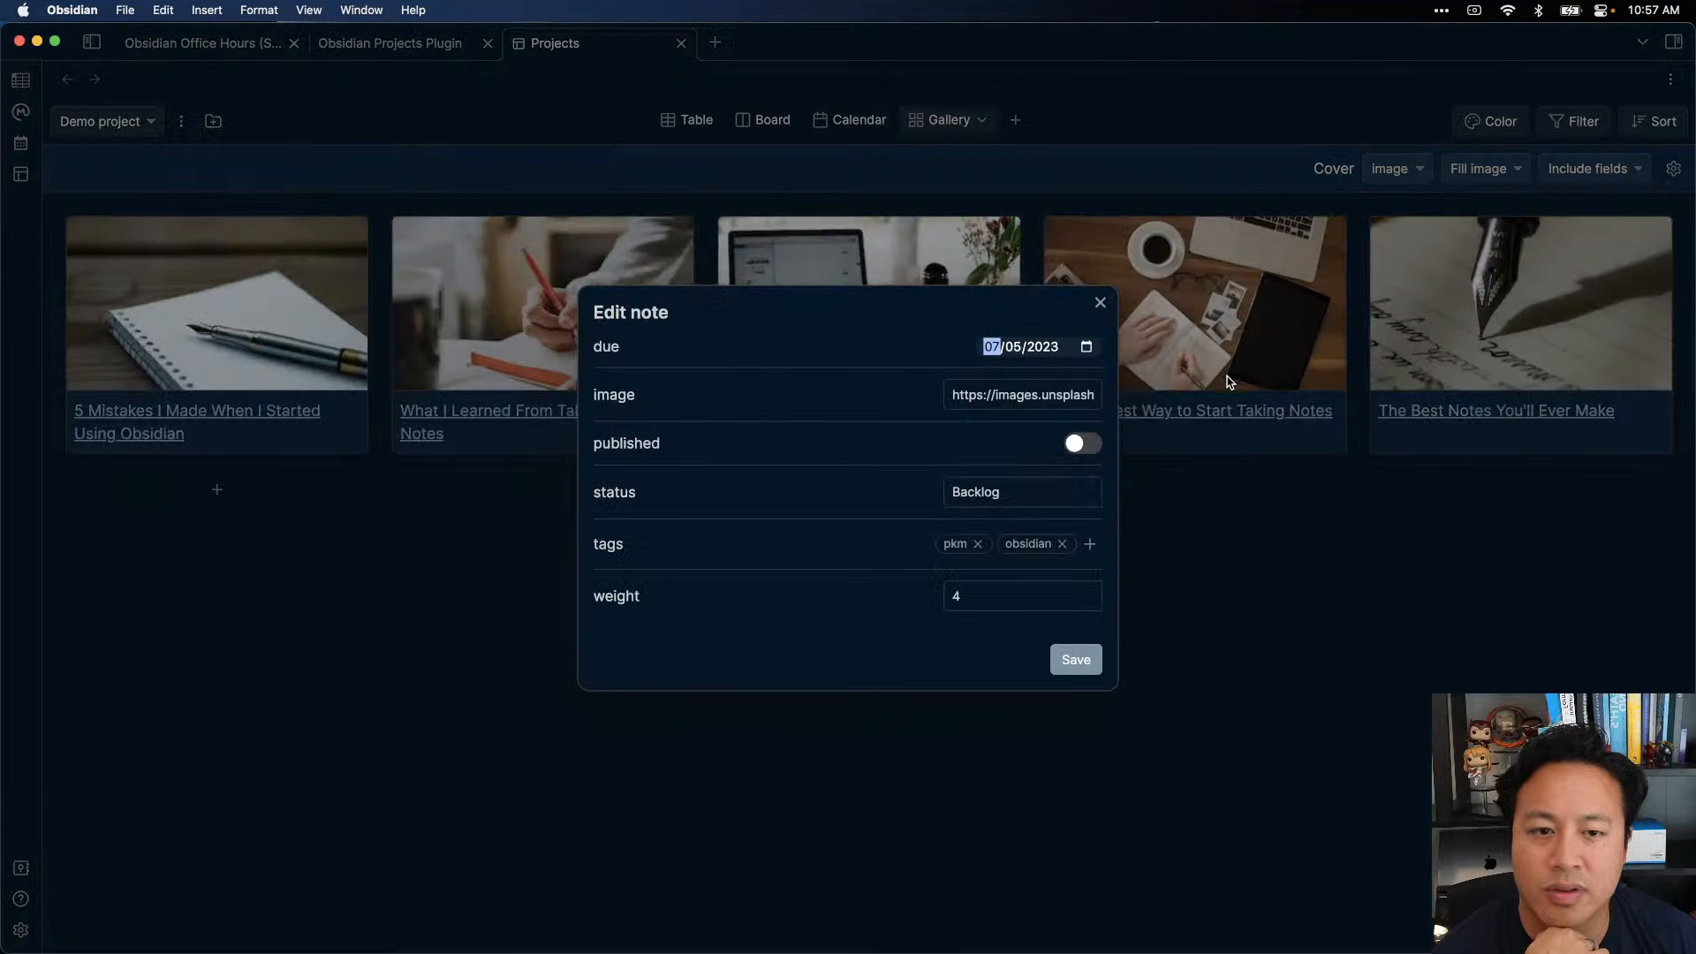
click(1049, 408)
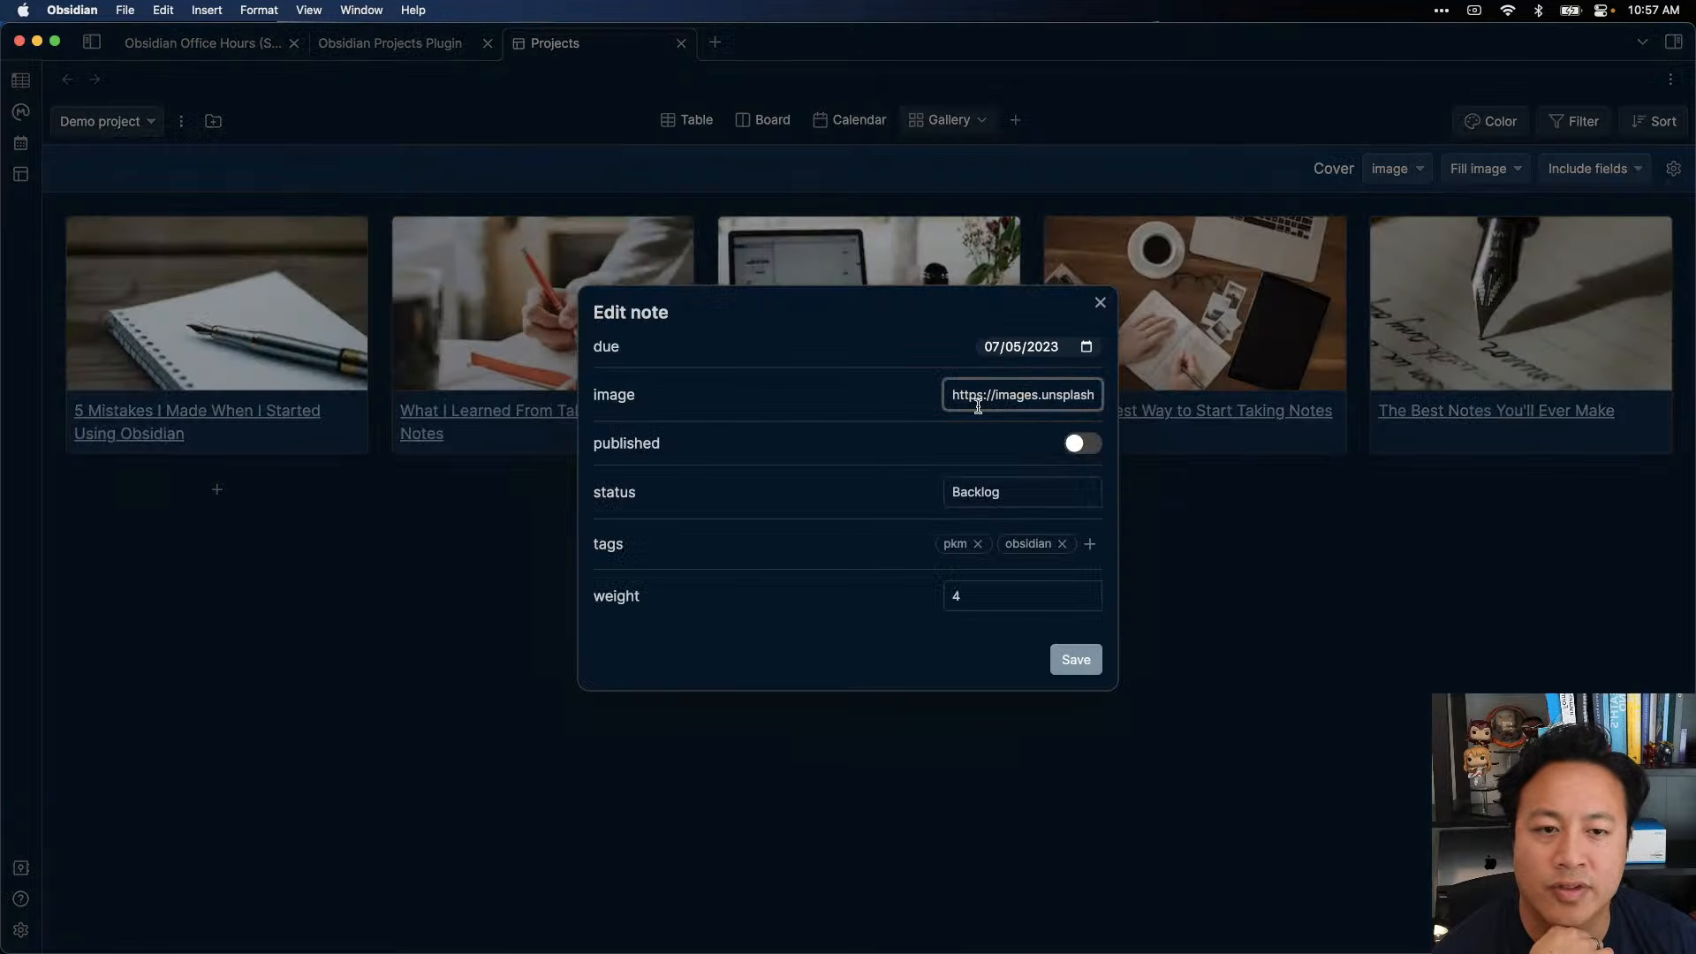
click(1099, 302)
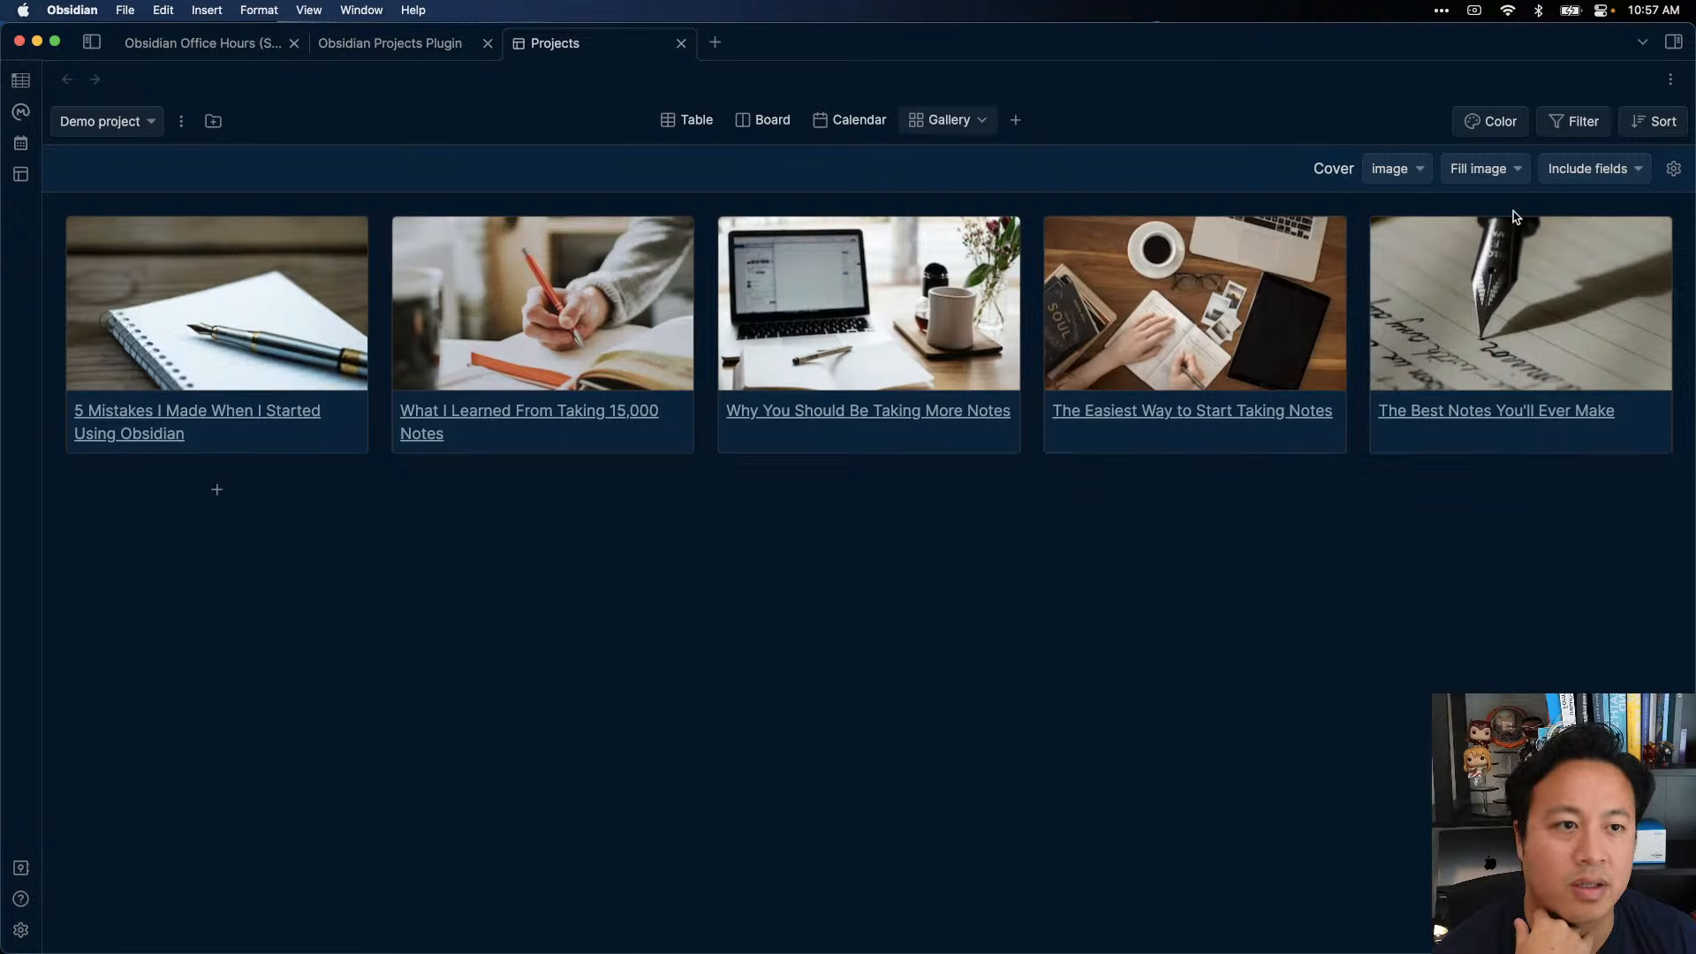
- Include the due and path fields on the gallery cards and view the card width setting
click(1589, 169)
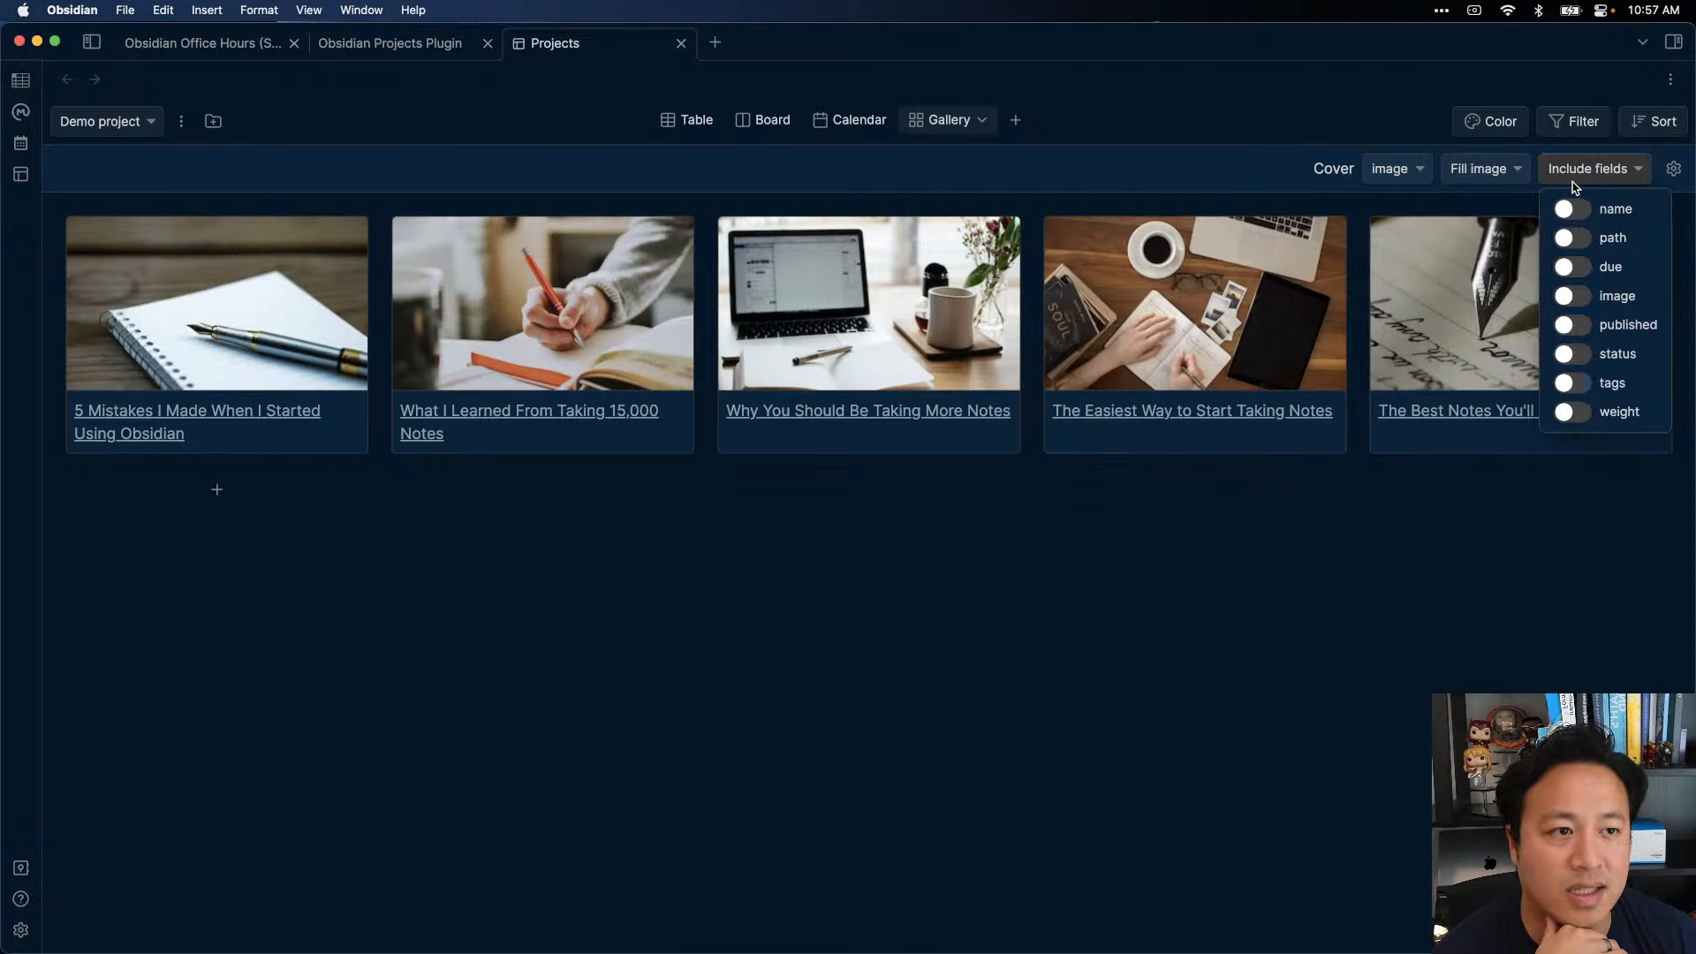
click(1615, 267)
click(1568, 236)
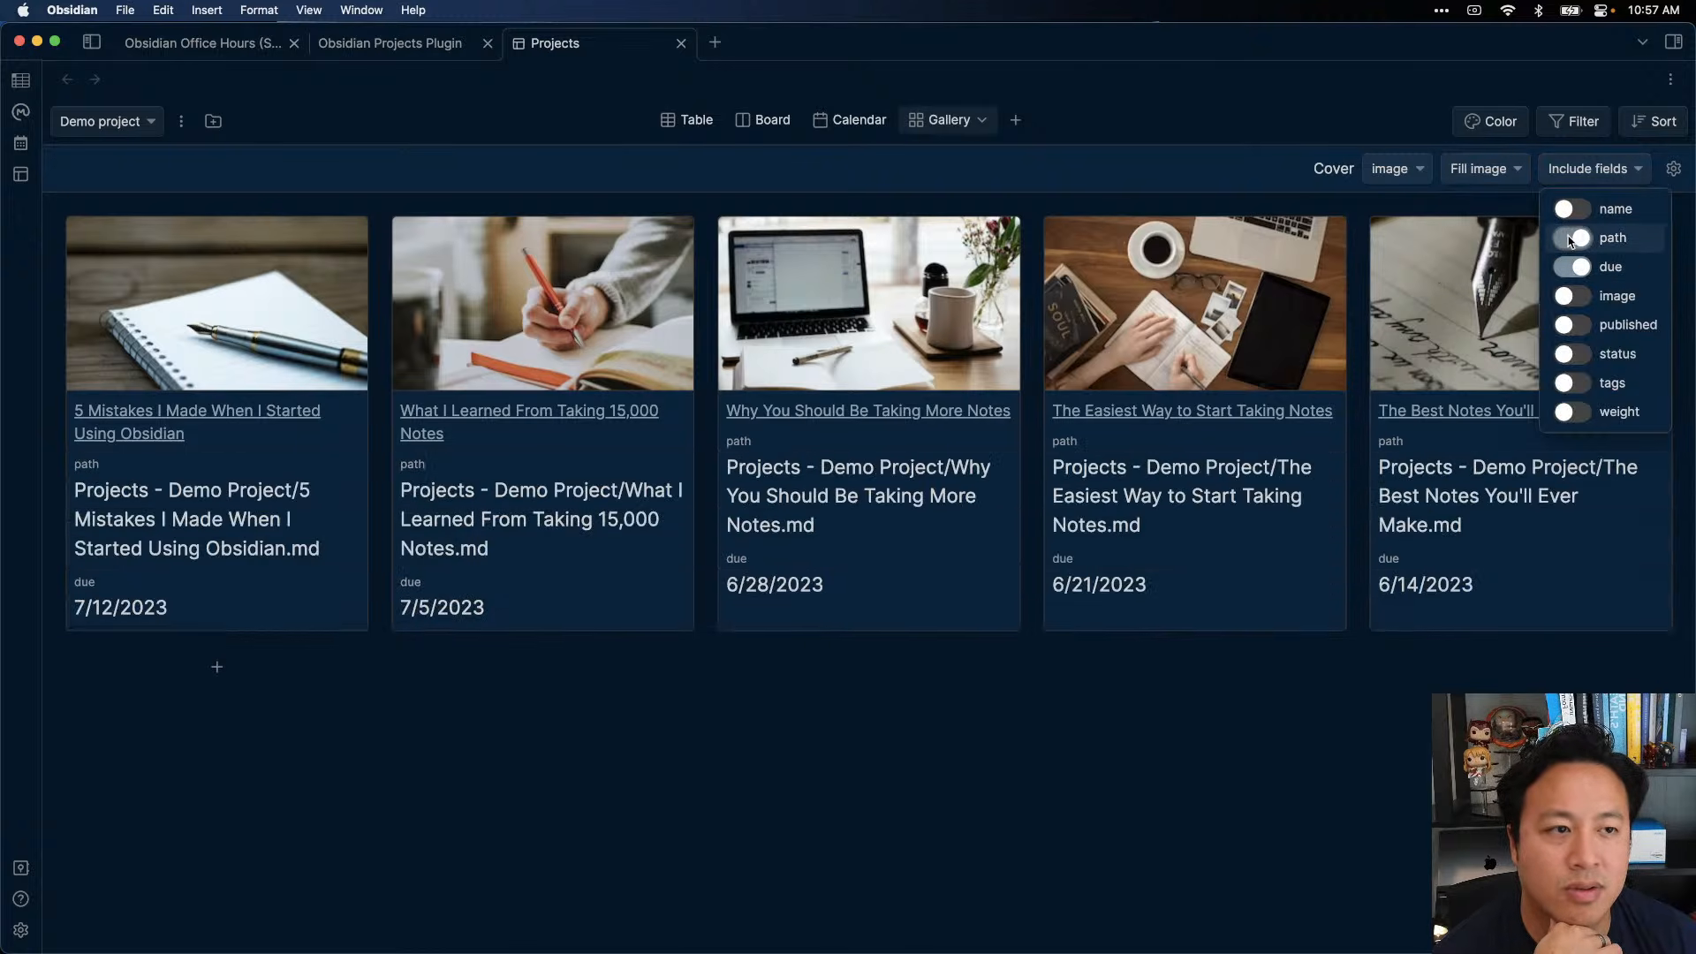
click(1673, 169)
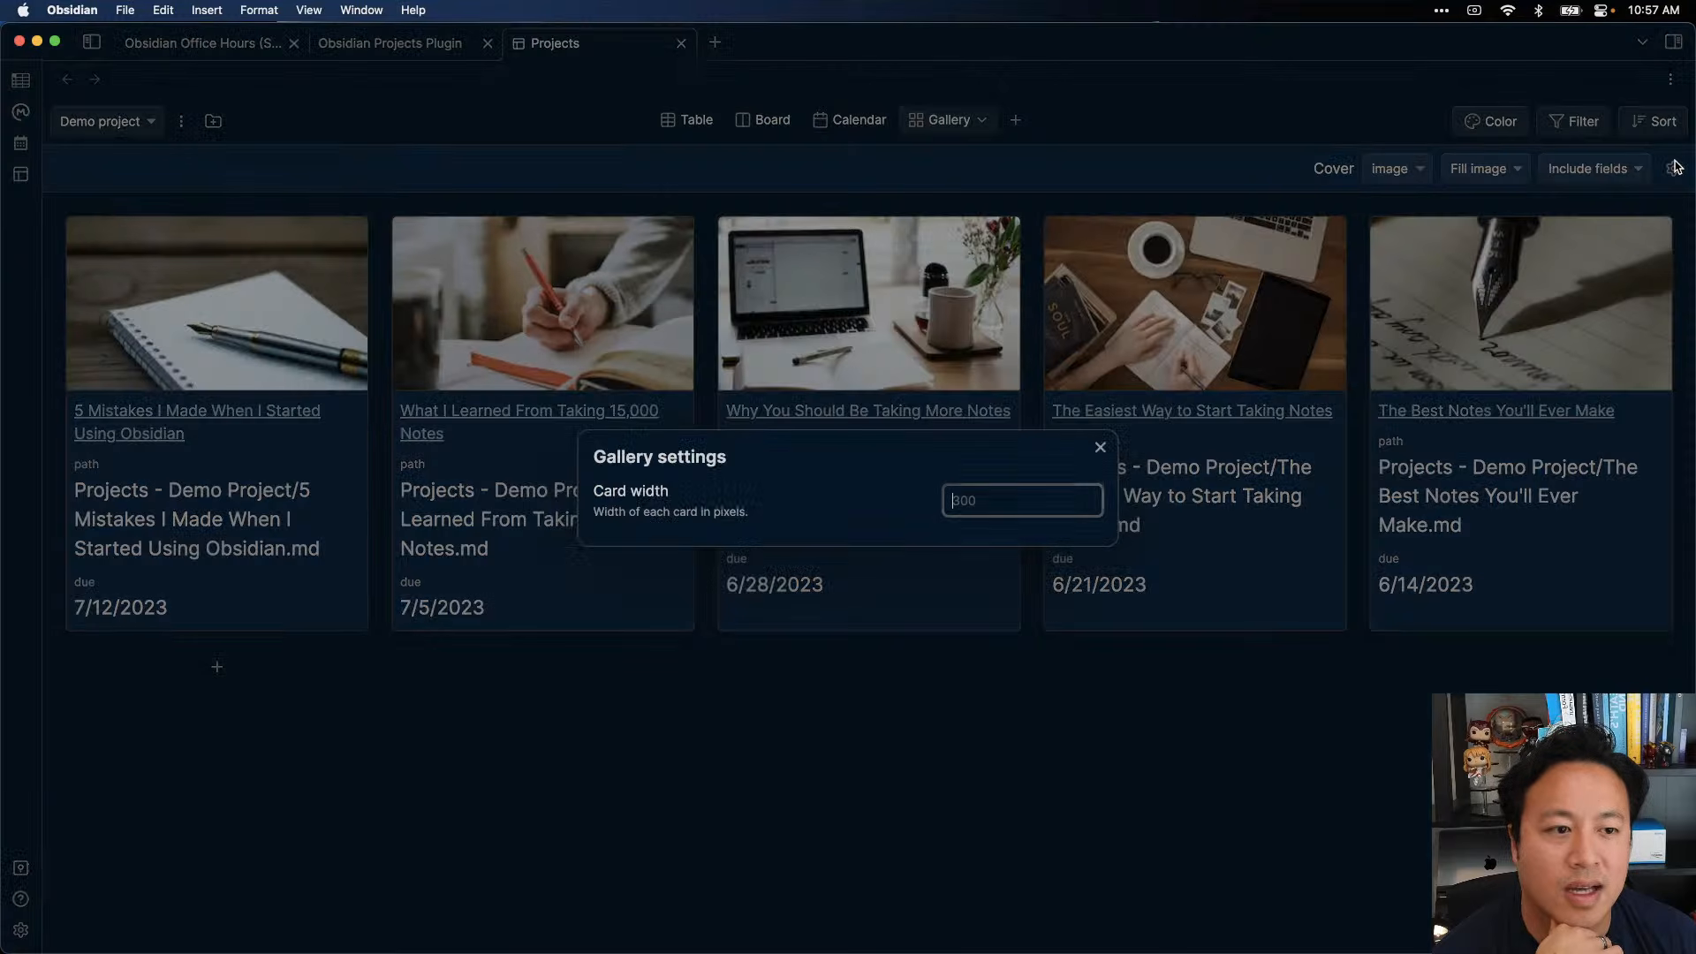
click(1099, 447)
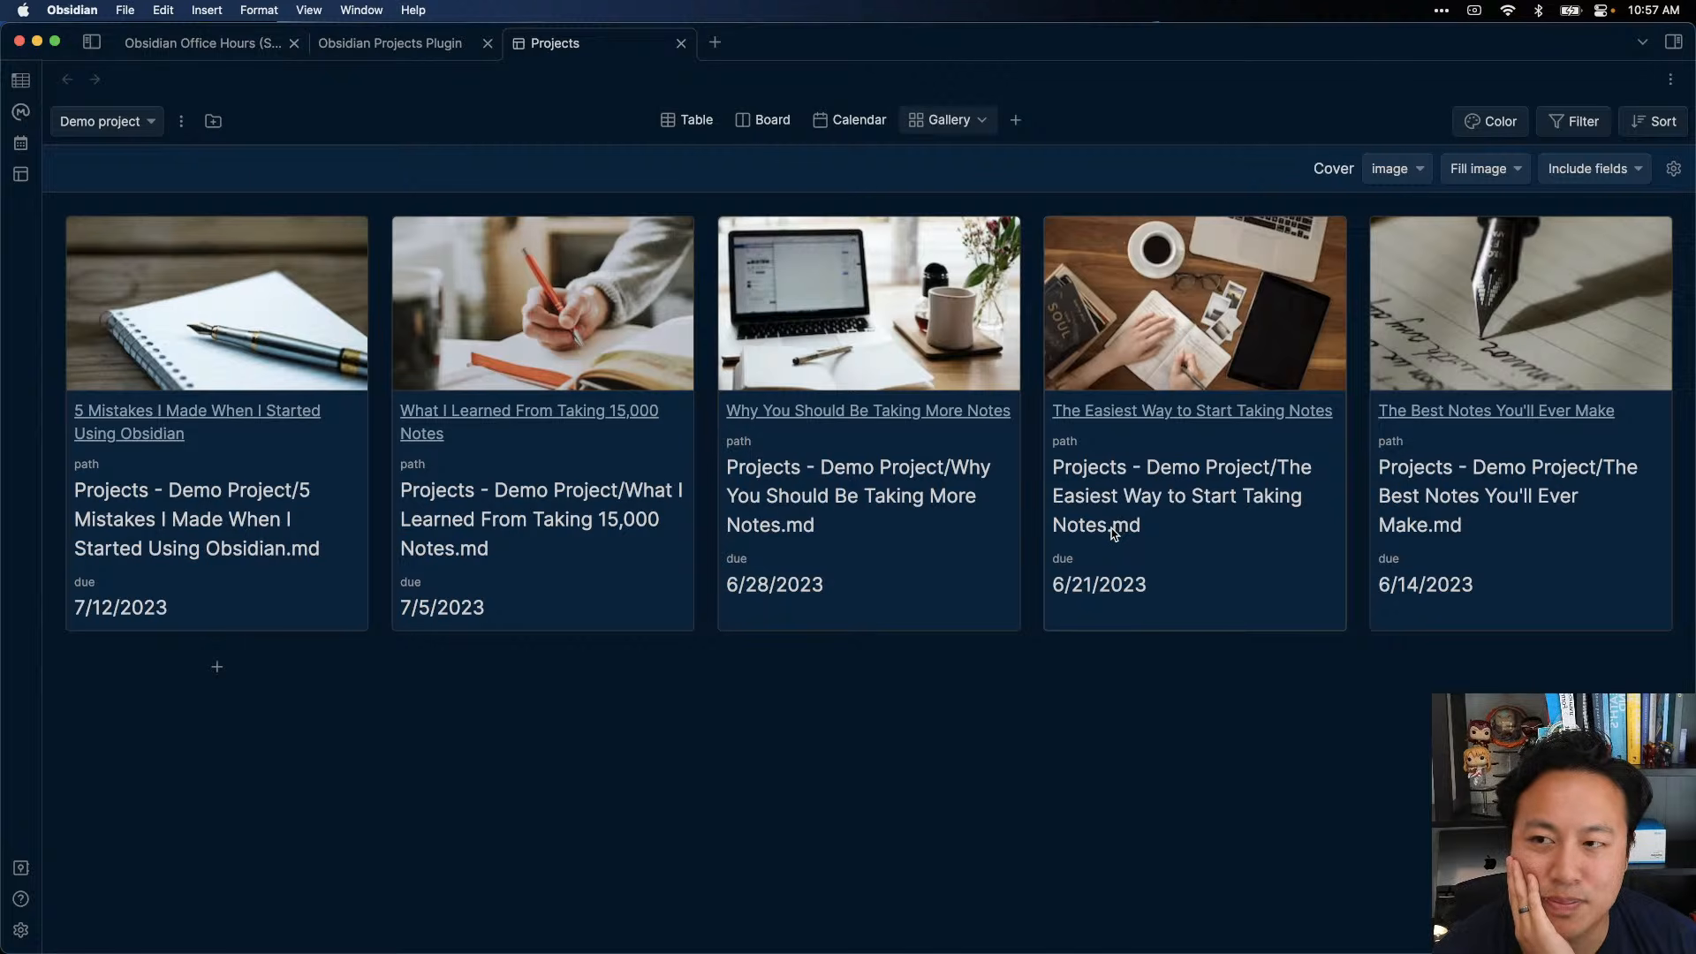
- Examine the demo project's data source options, including the Dataview query setting, and leave the project settings without saving
click(186, 123)
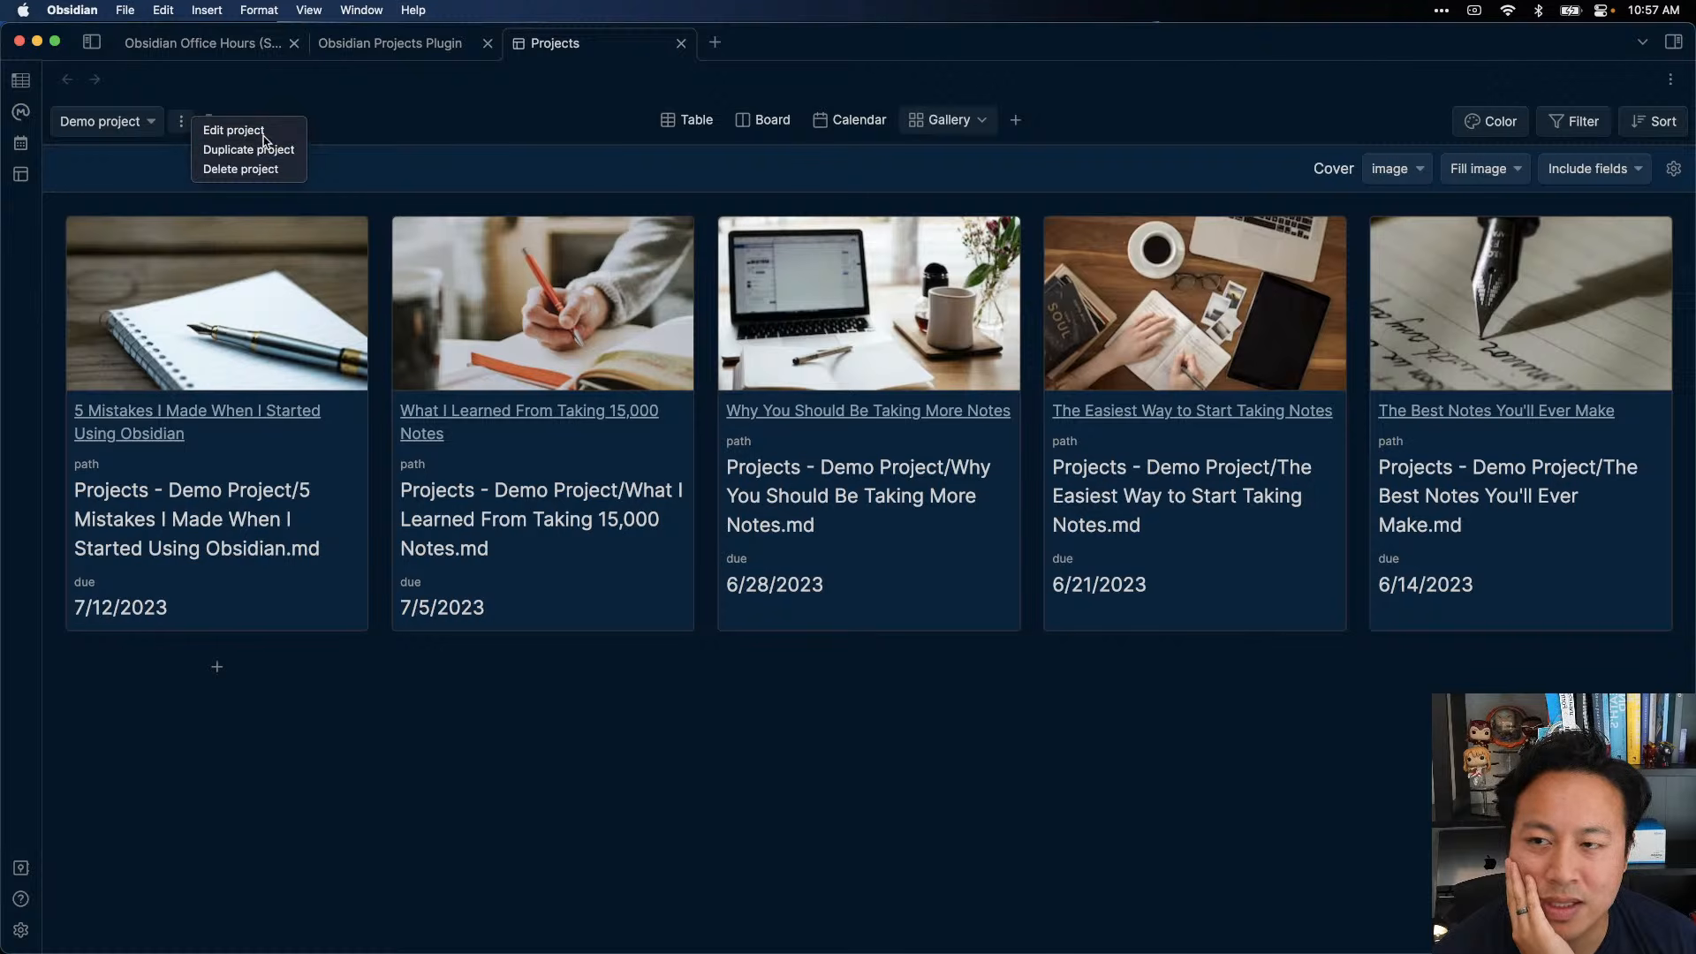
click(232, 130)
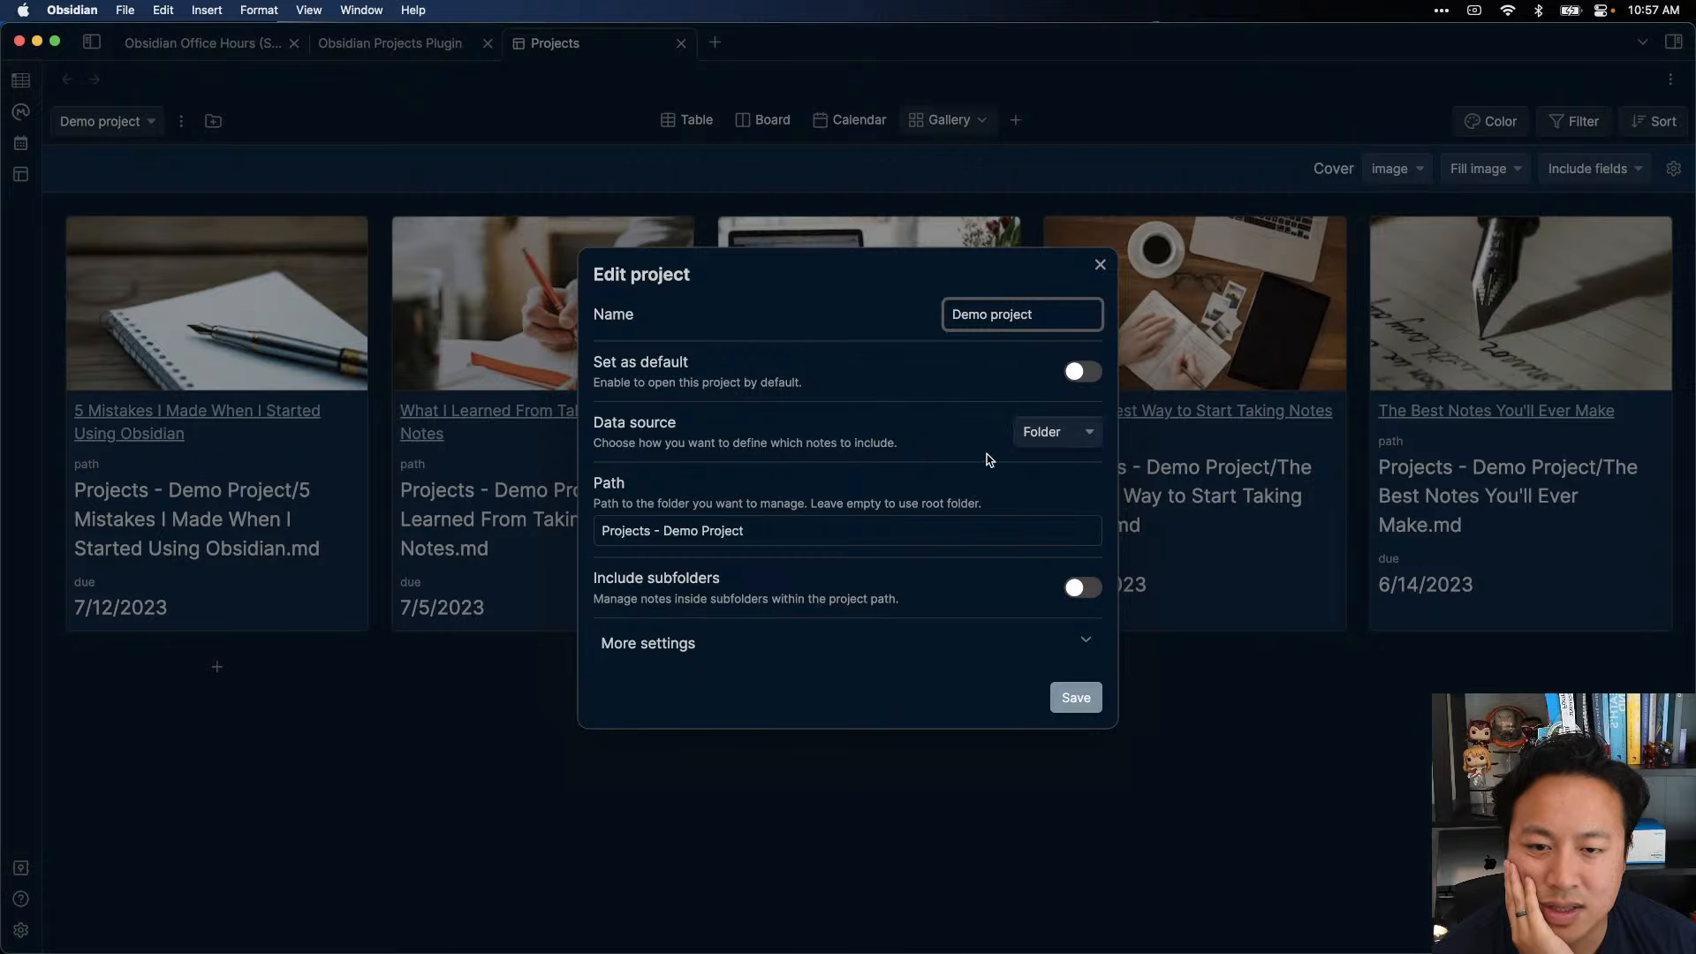
click(1016, 433)
click(929, 450)
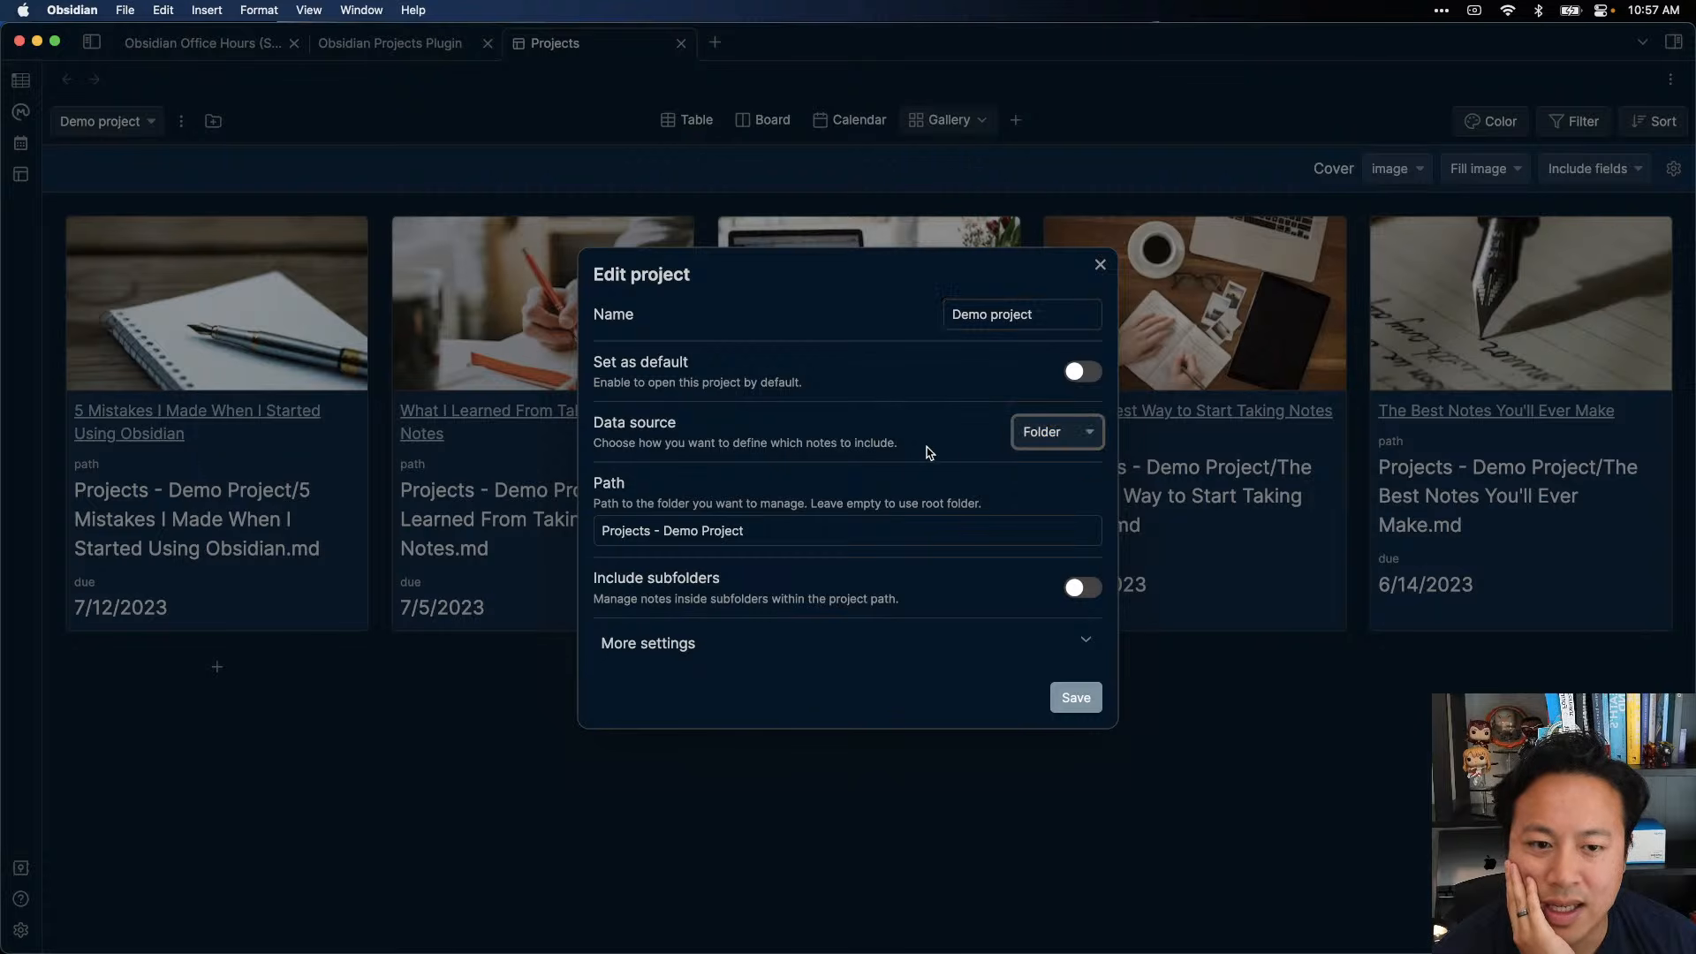
click(1052, 431)
click(1051, 469)
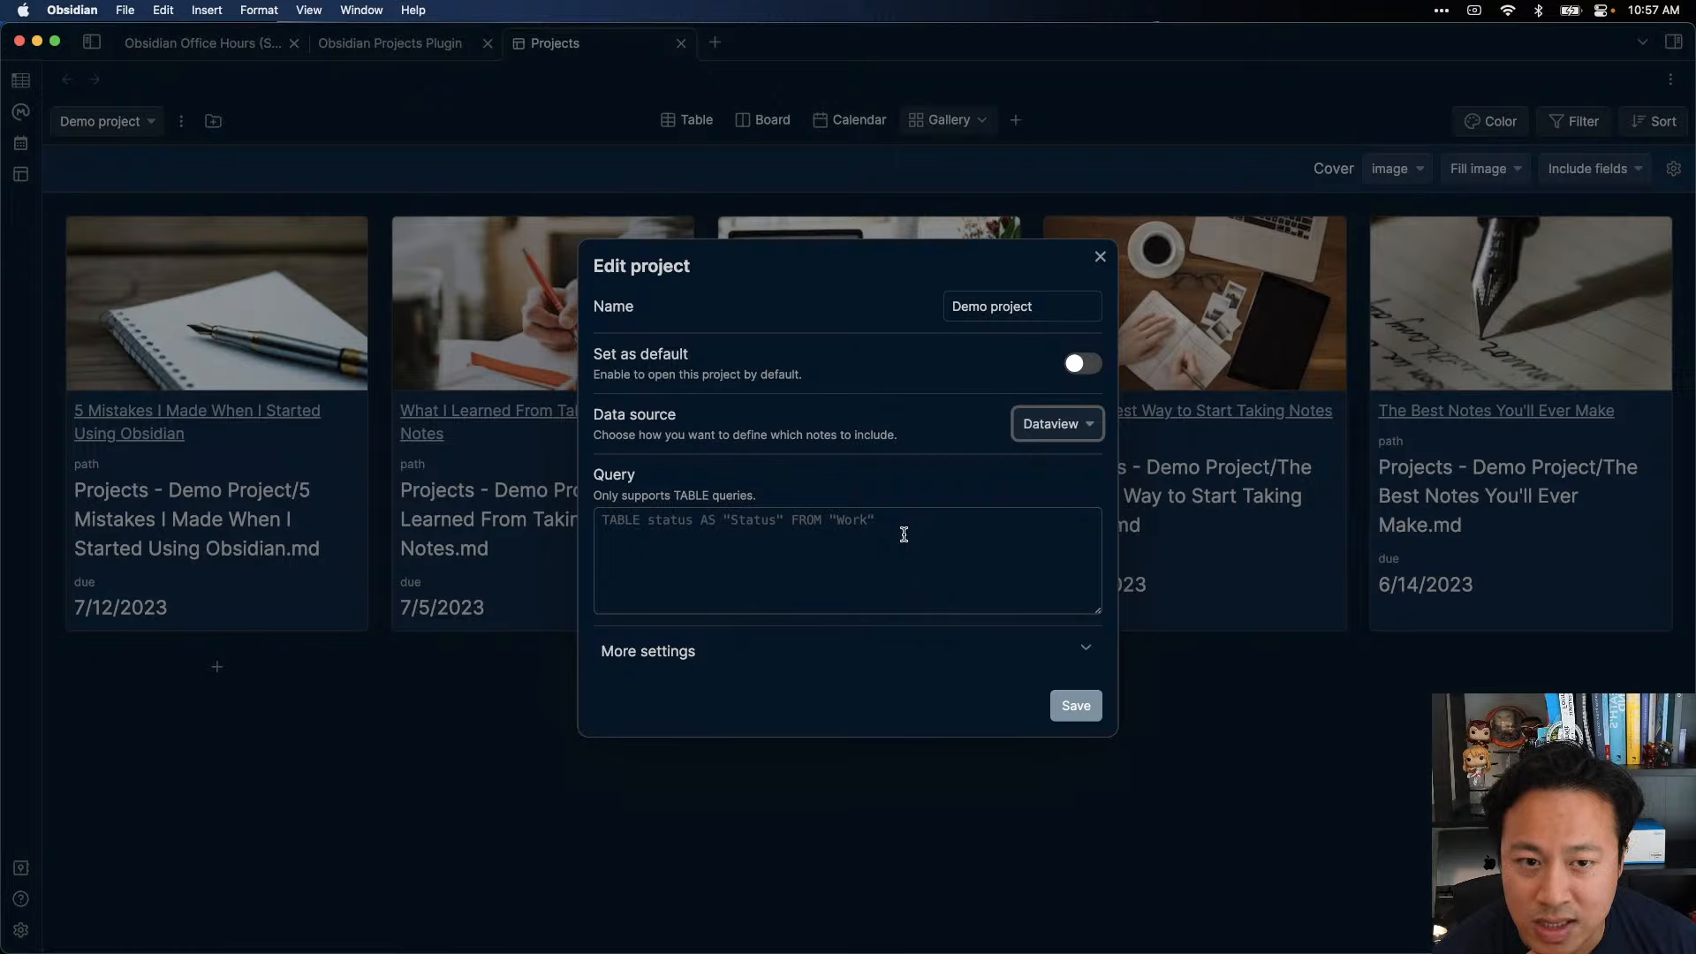
click(1056, 424)
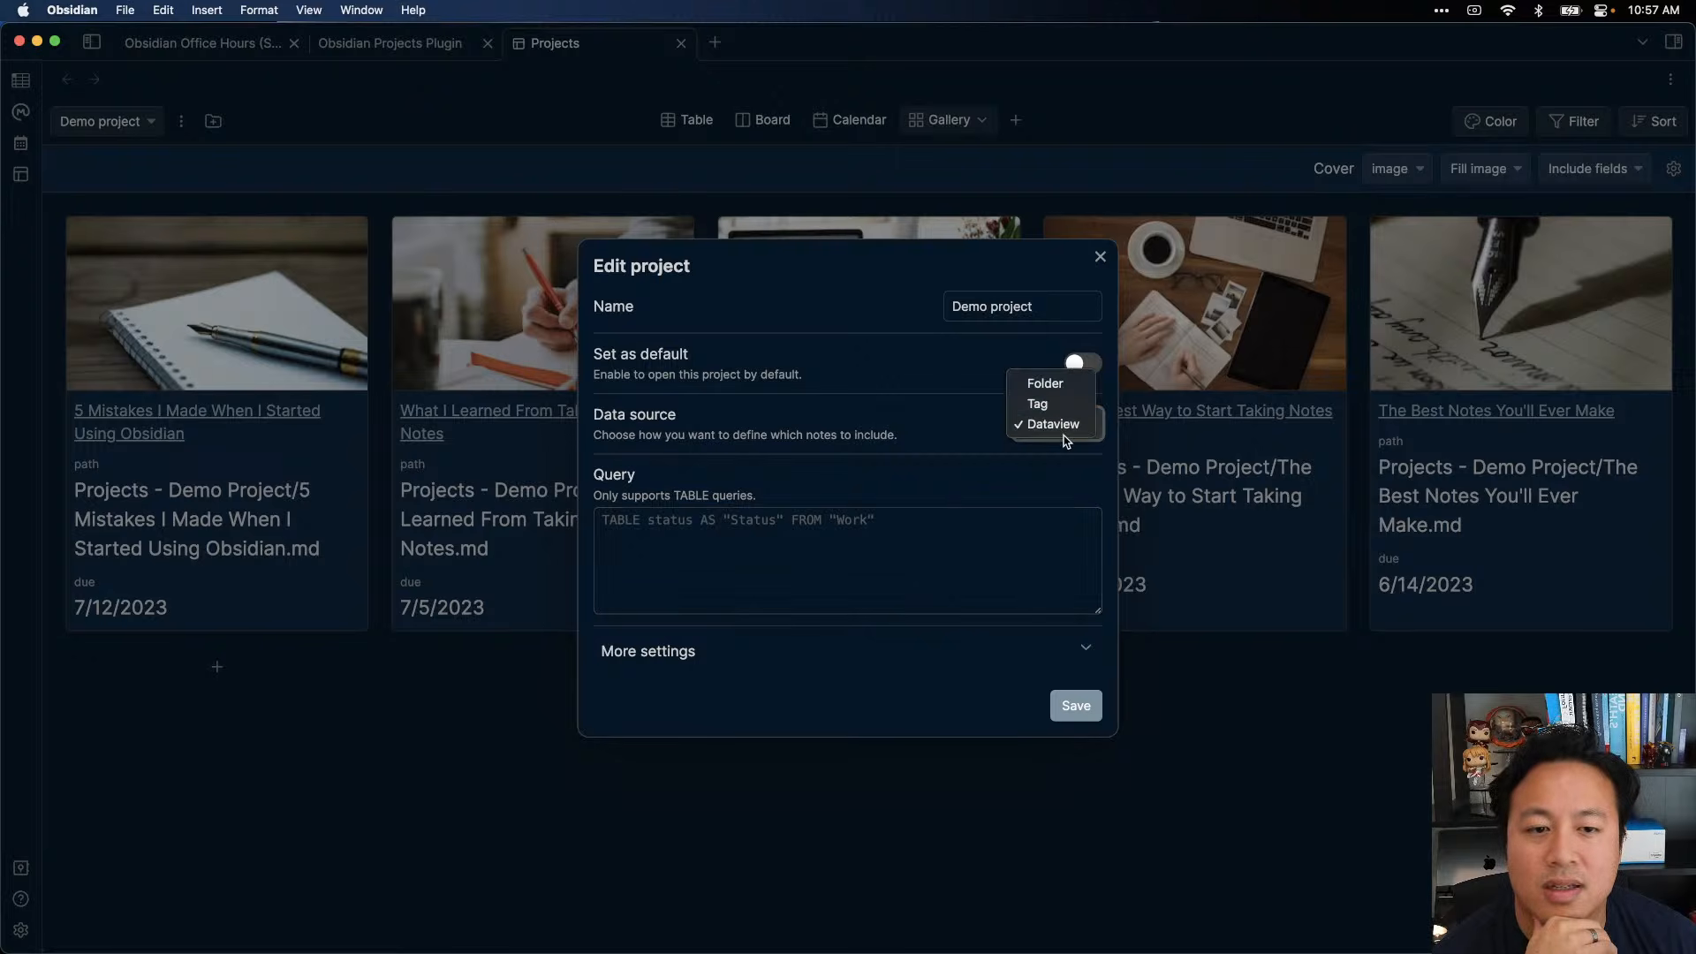
key(Return)
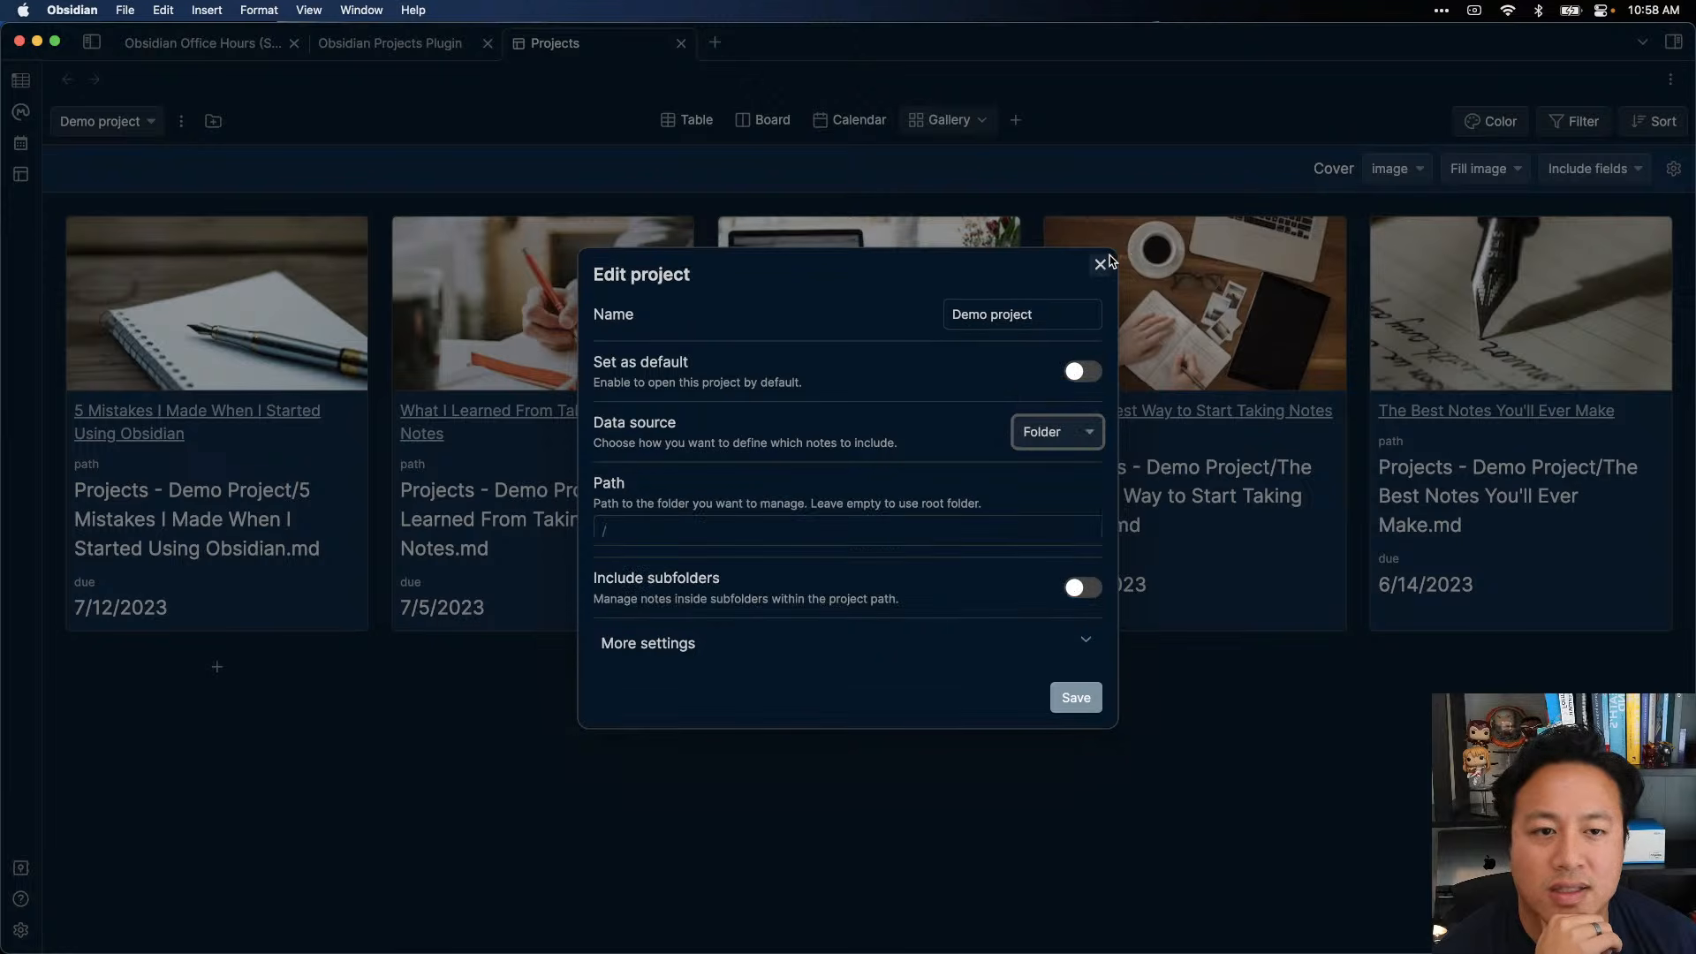
click(1101, 265)
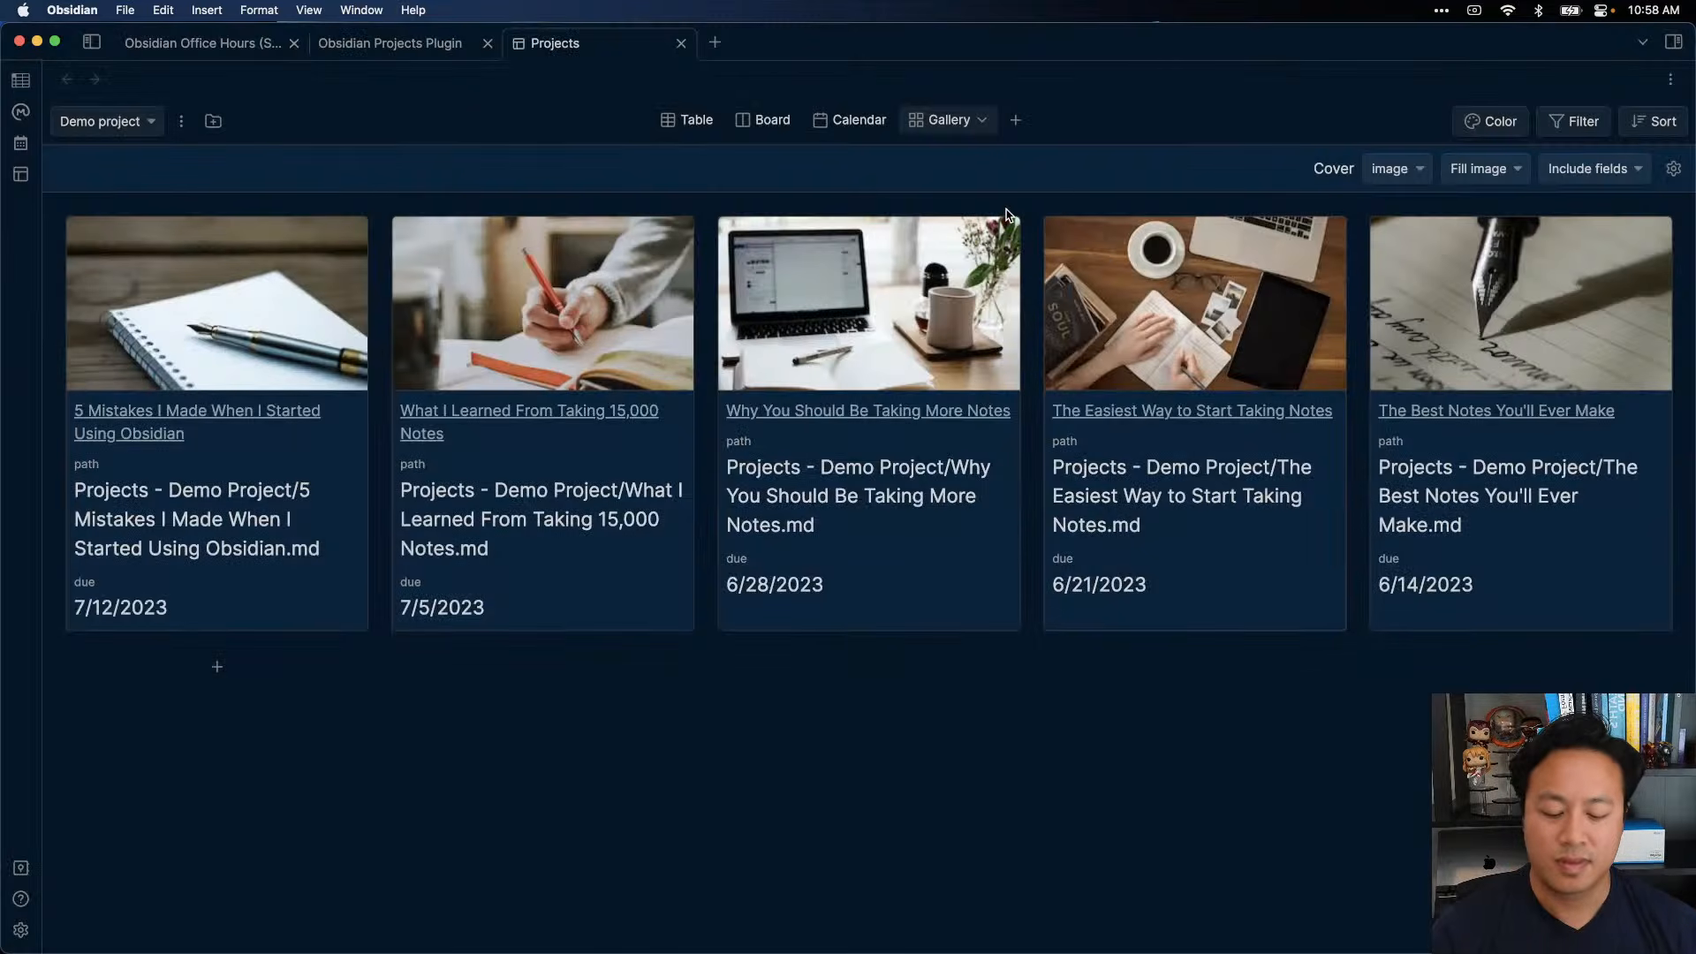
key(alt+n)
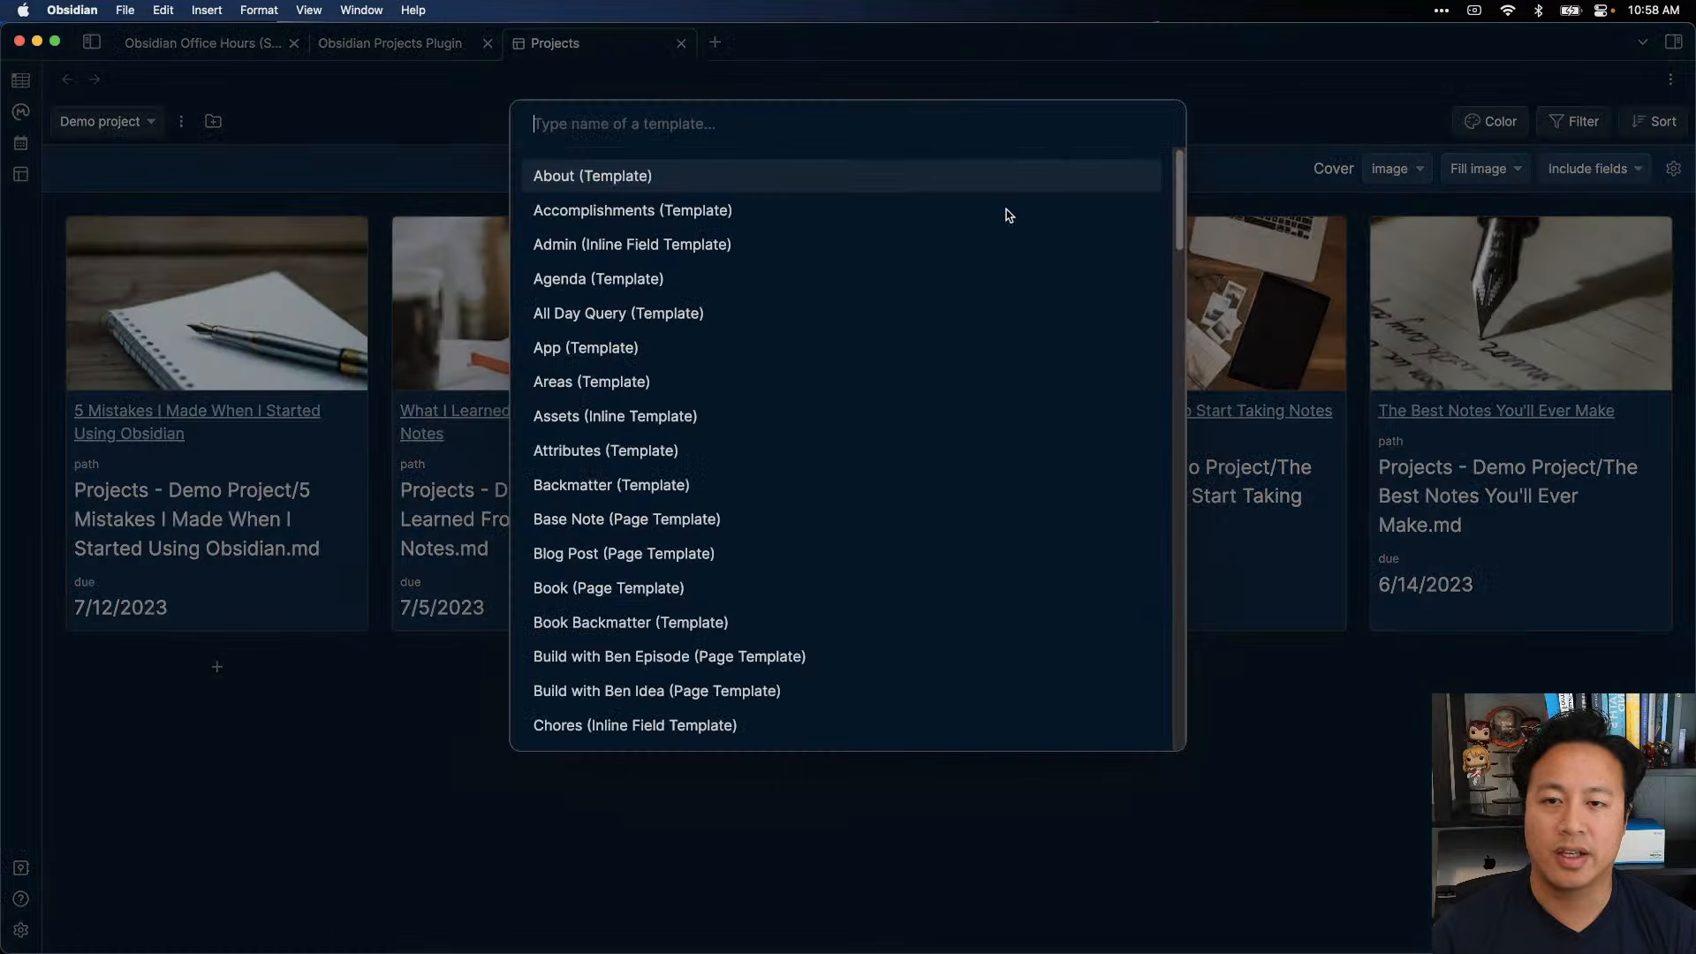
text(JApanes)
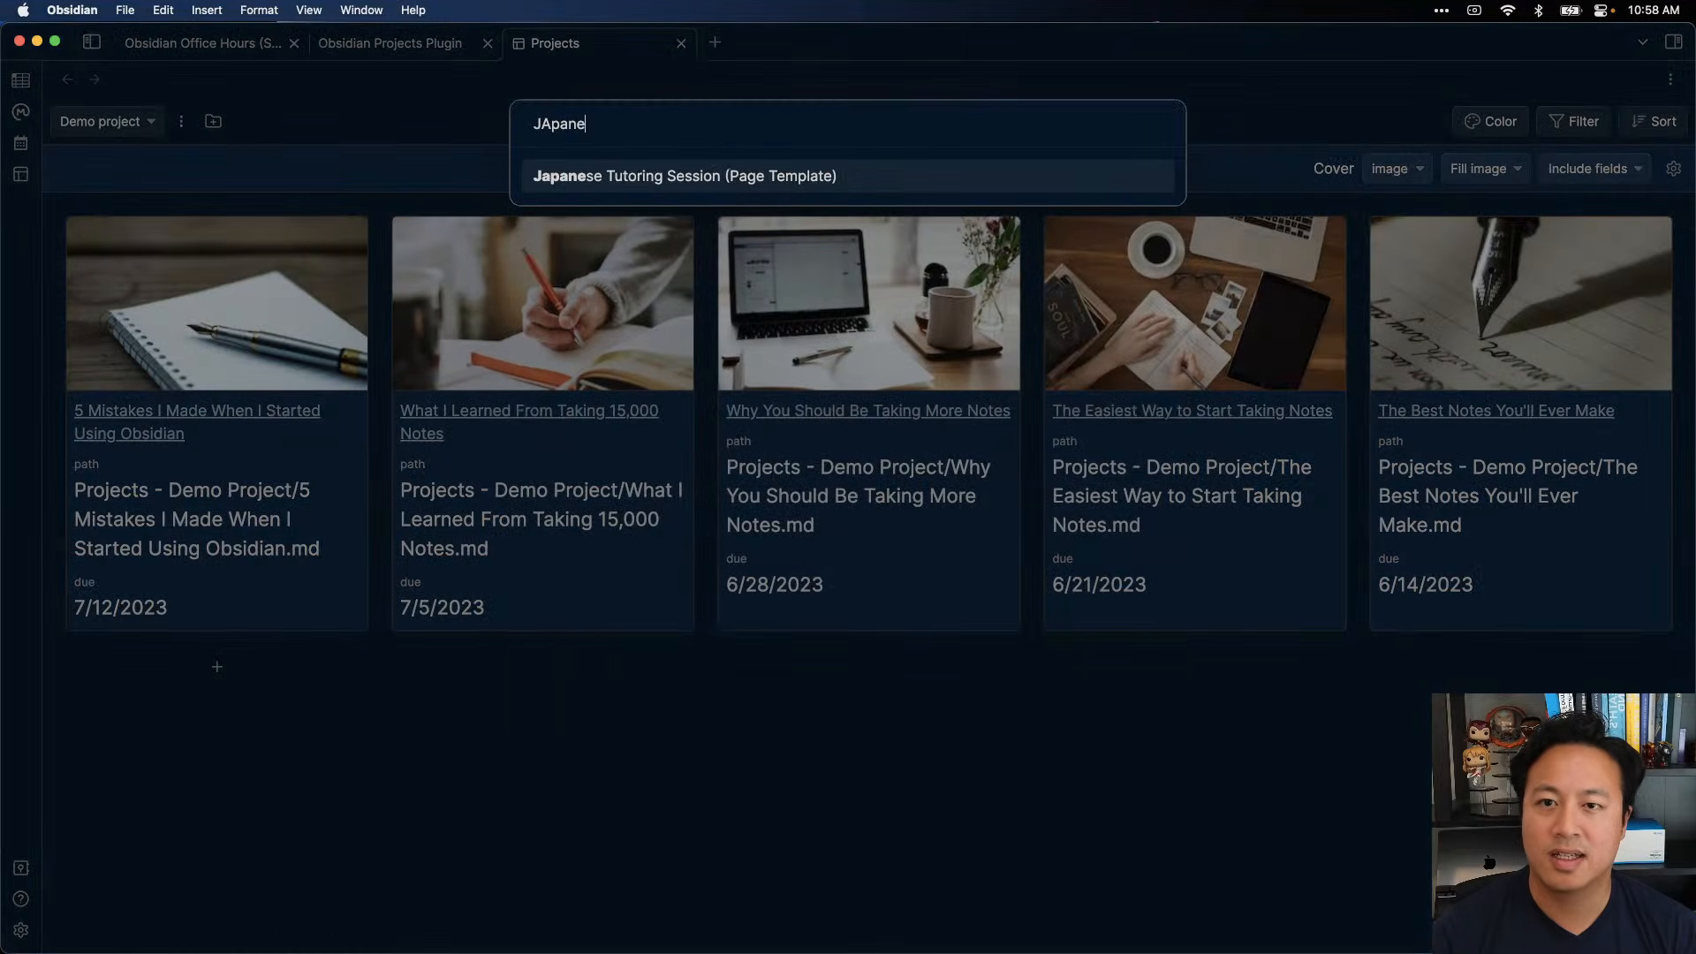
key(BackSpace)
key(BackSpace)
key(BackSpace)
key(BackSpace)
key(BackSpace)
key(BackSpace)
key(BackSpace)
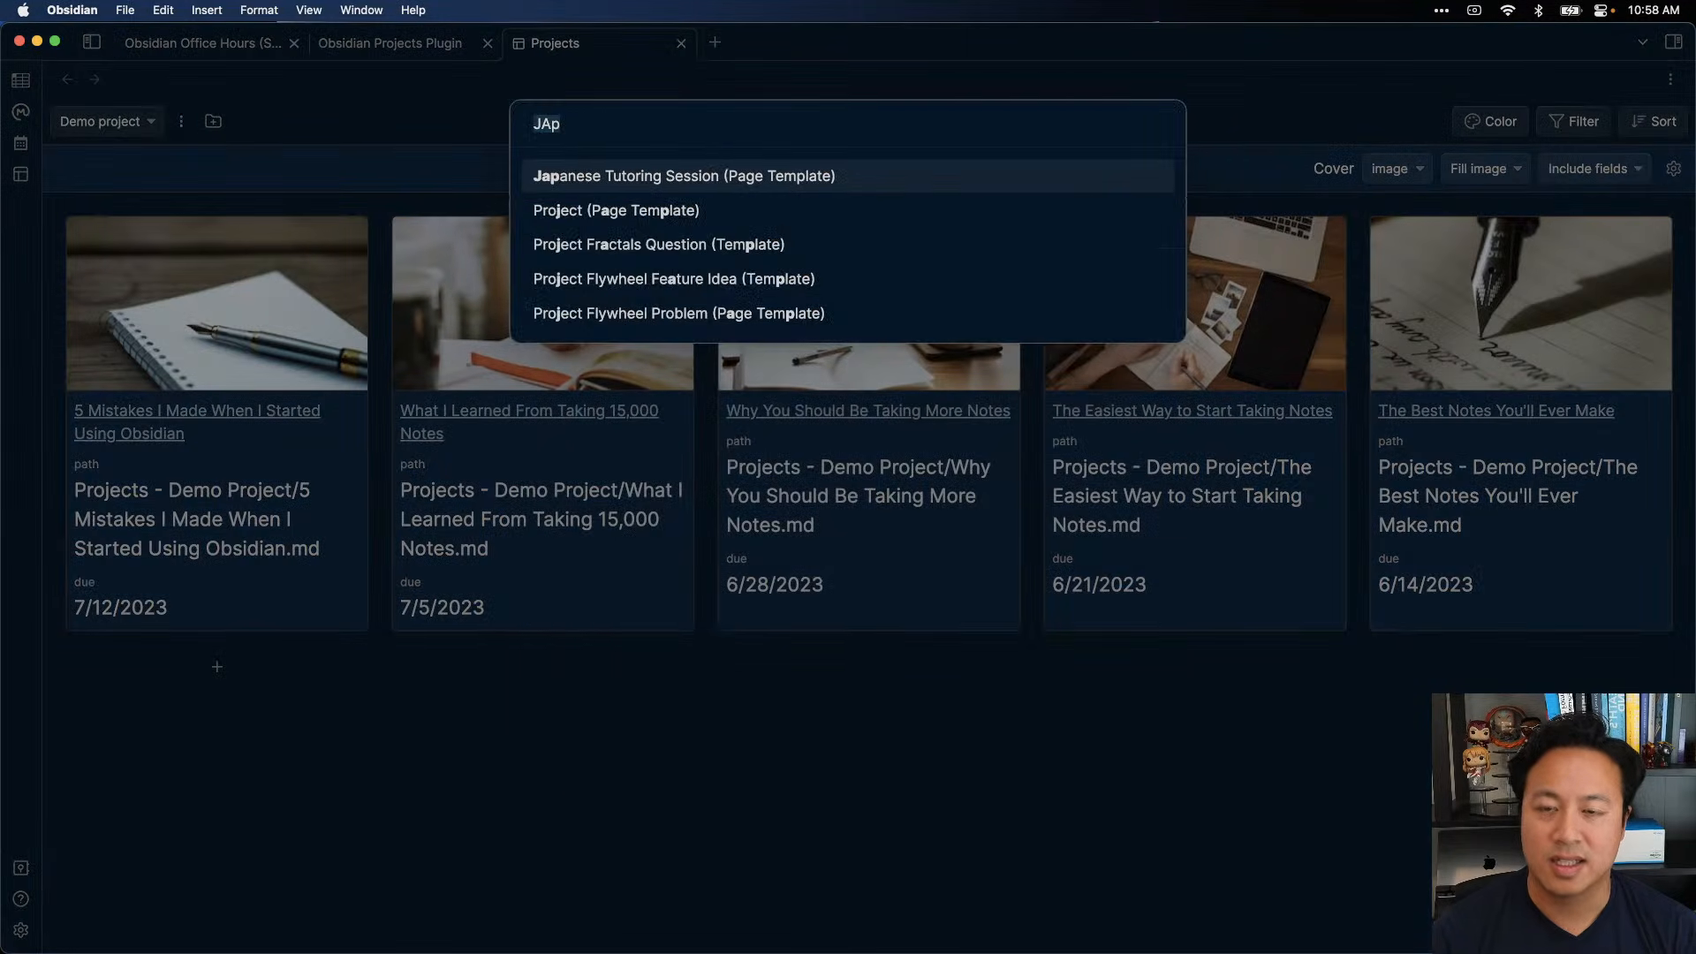
text(Learn Golang)
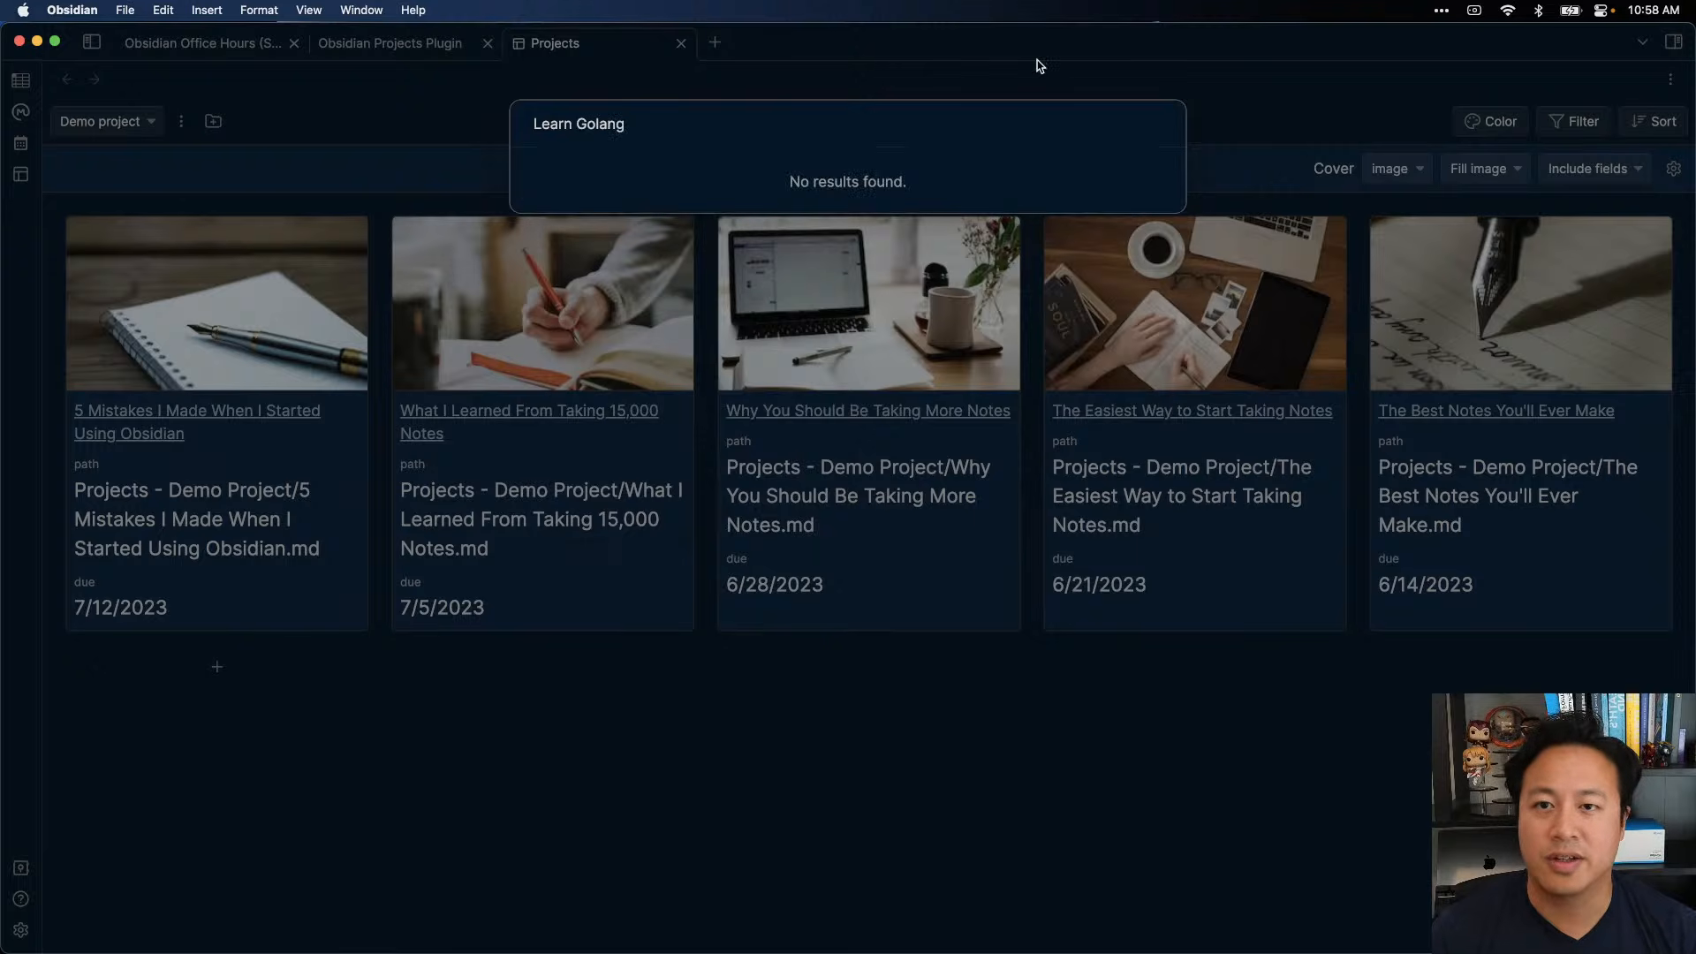
key(Escape)
- Create a note from the Project page template and title it "Learn Golang"
key(alt+n)
text(project)
key(Return)
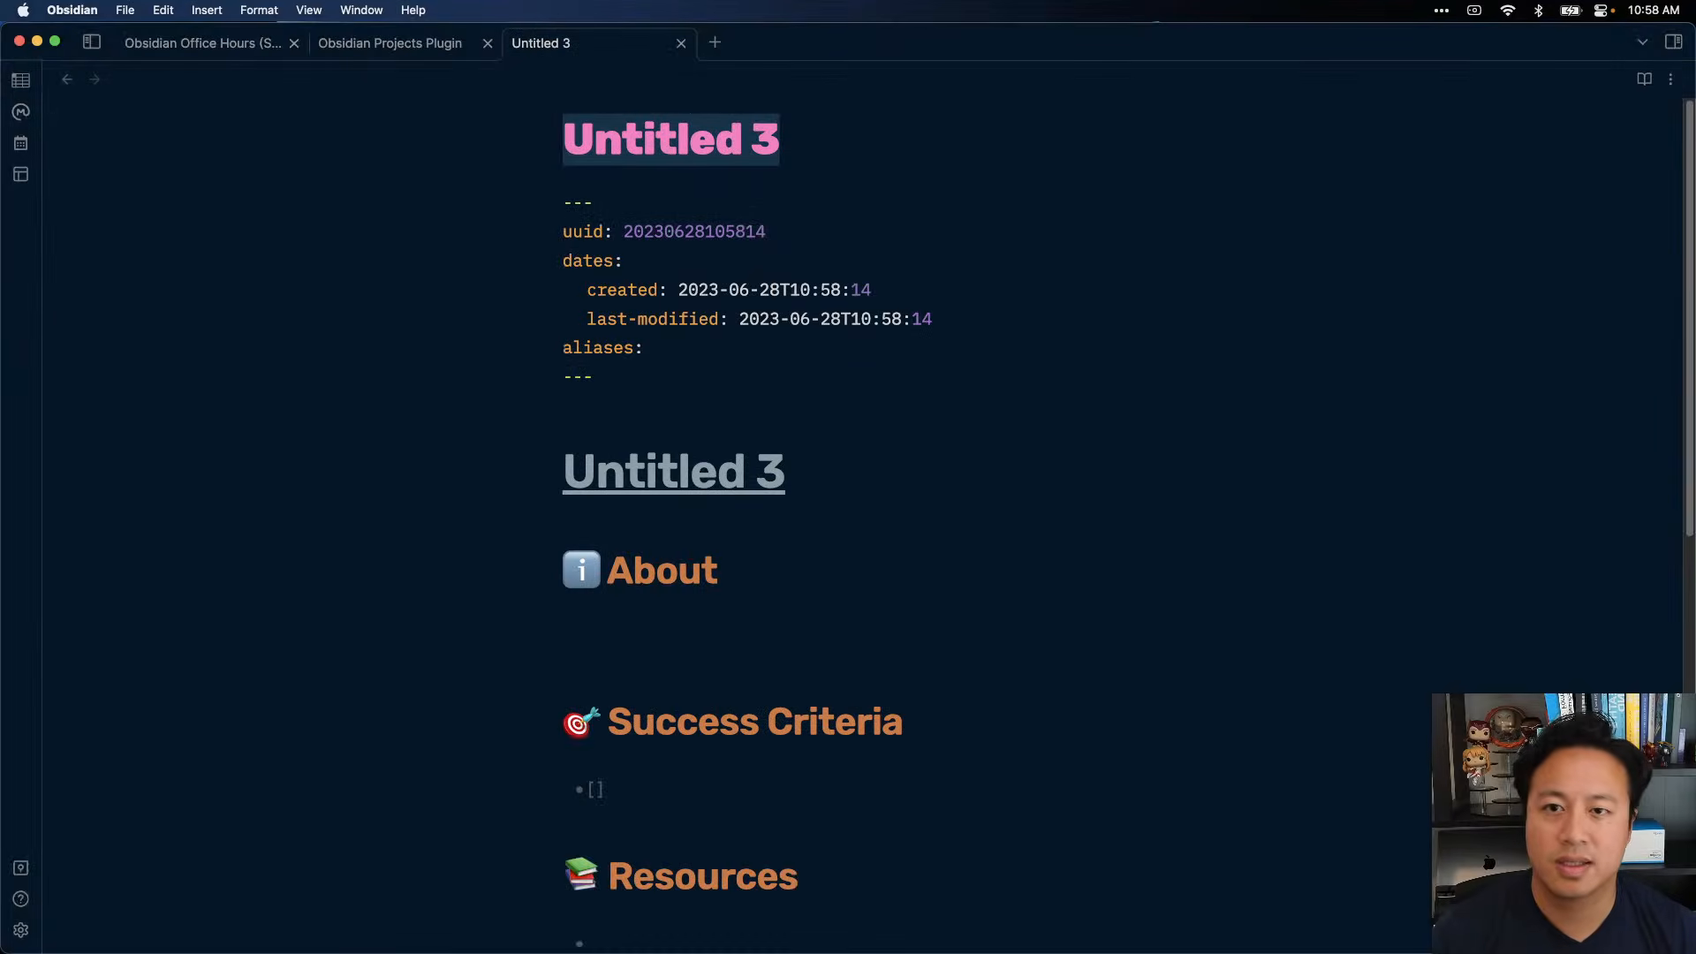
text(Learn Golang)
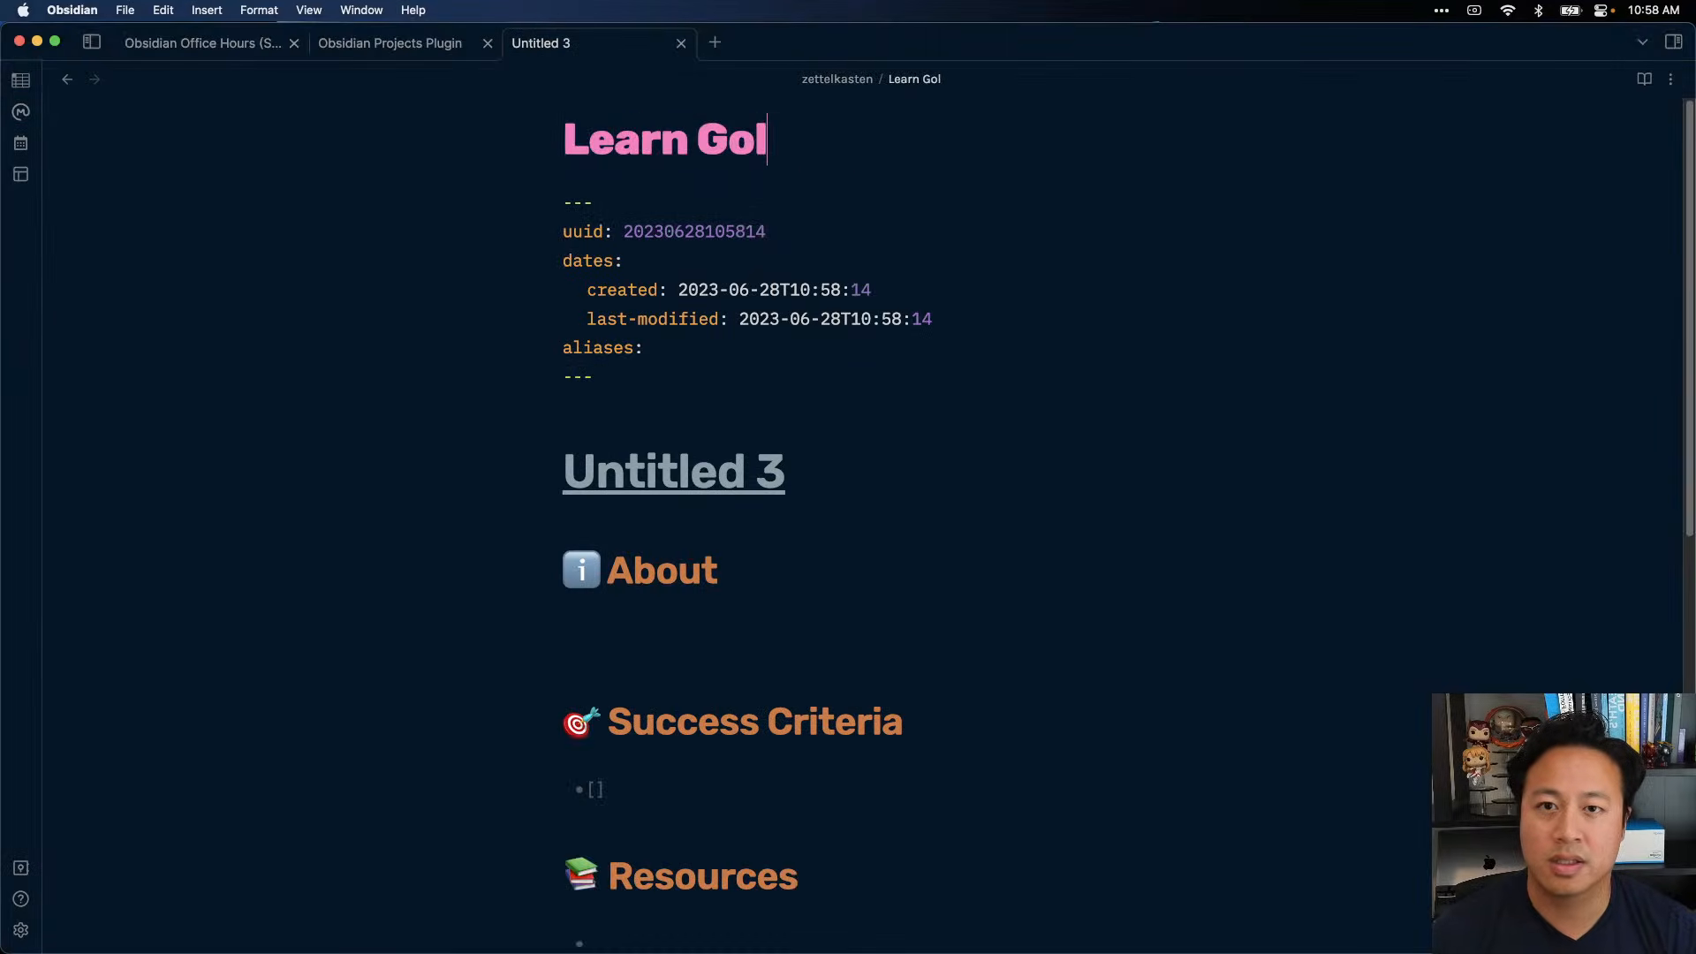
key(Return)
- Remove the linked title heading and the blank line above the About section of the Learn Golang note
click(1048, 474)
key(super+BackSpace)
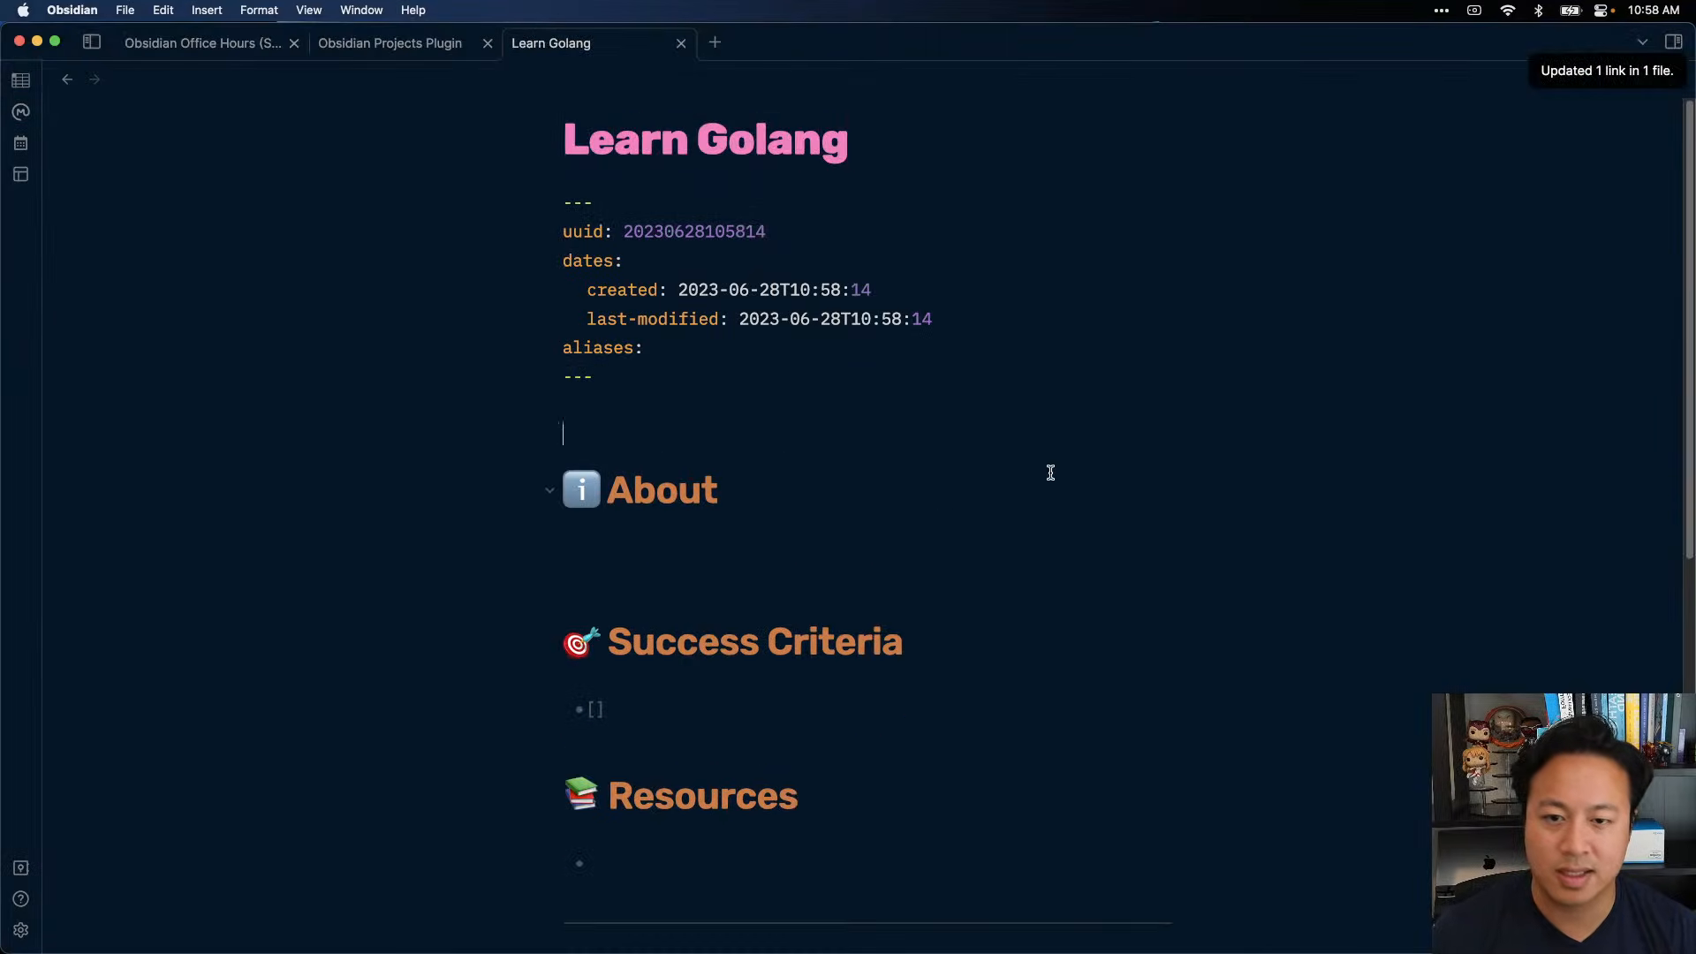
key(BackSpace)
key(BackSpace)
- Set the Type tag in the Learn Golang note's Additional Metadata to #type/new-project
scroll(727, 677, down, 4)
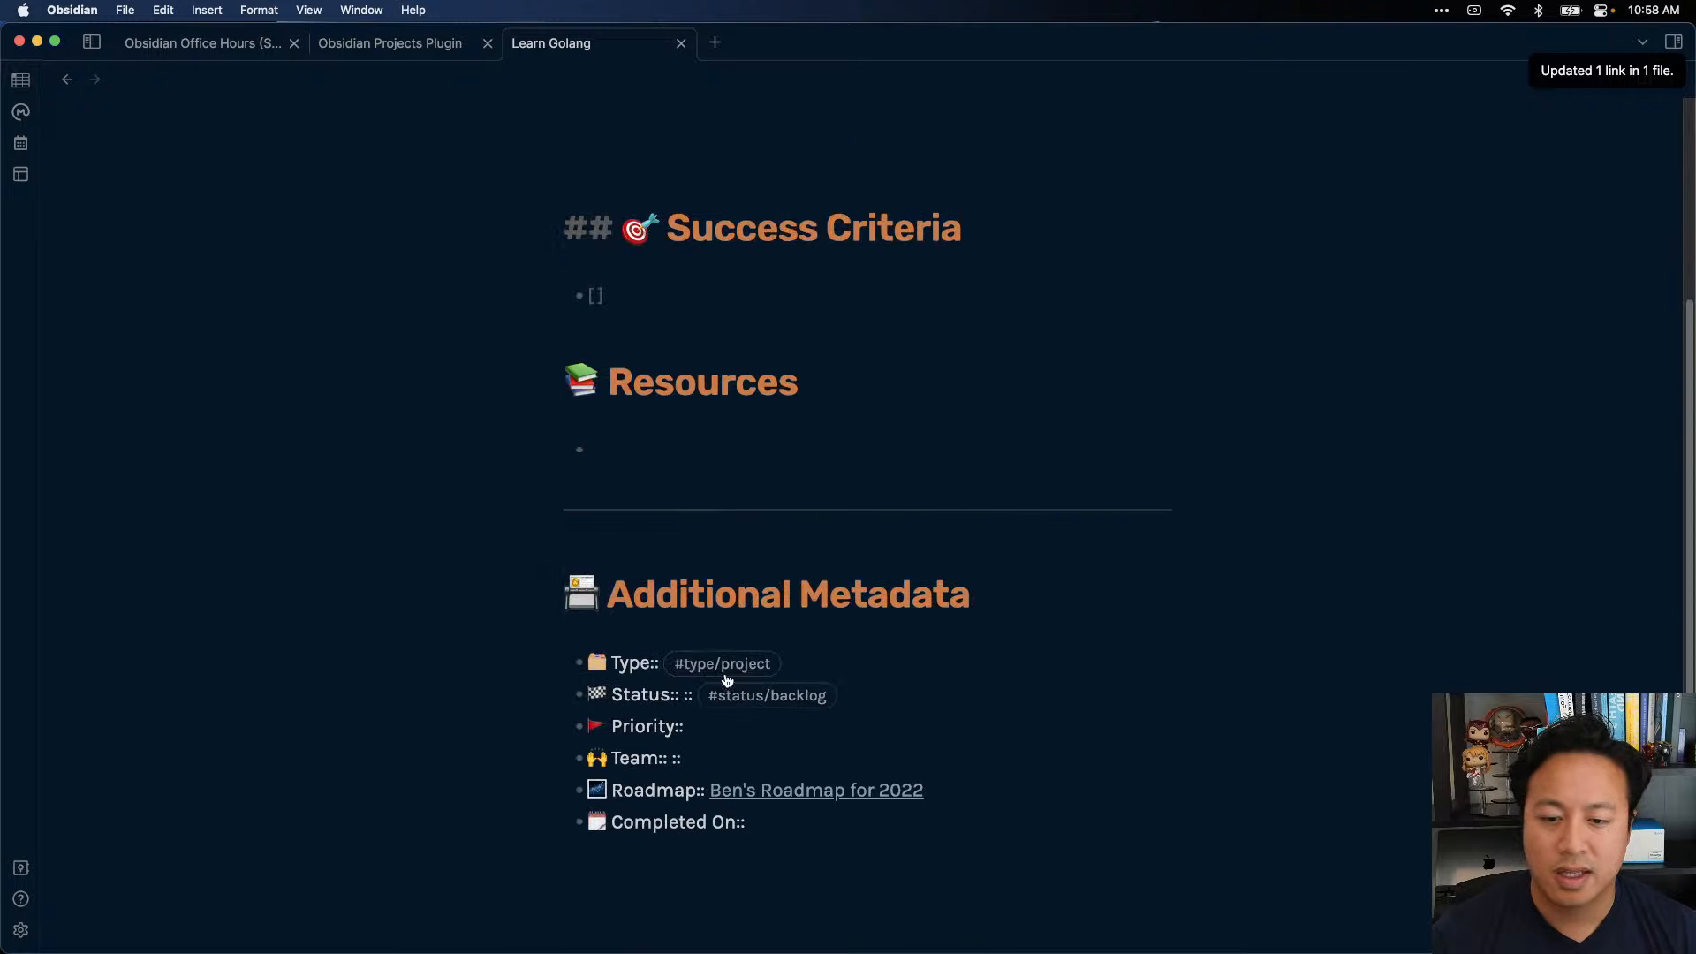
click(871, 659)
key(BackSpace)
key(BackSpace)
key(BackSpace)
key(BackSpace)
key(BackSpace)
key(BackSpace)
key(BackSpace)
text(new-r)
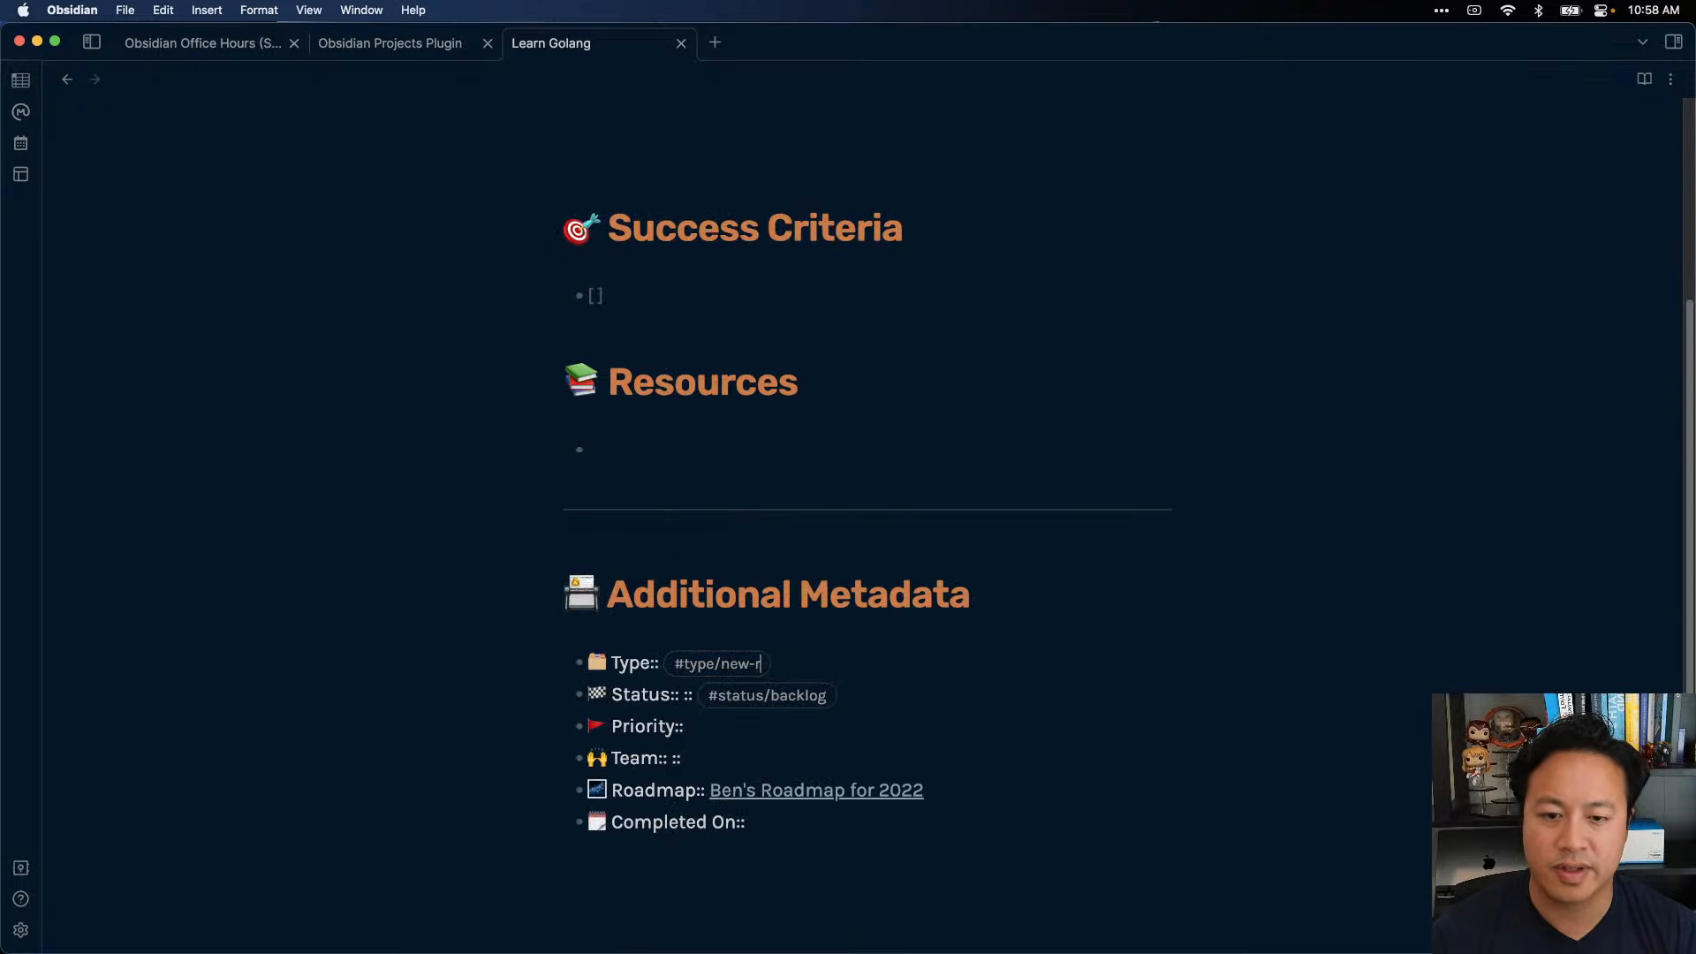
key(BackSpace)
text(project)
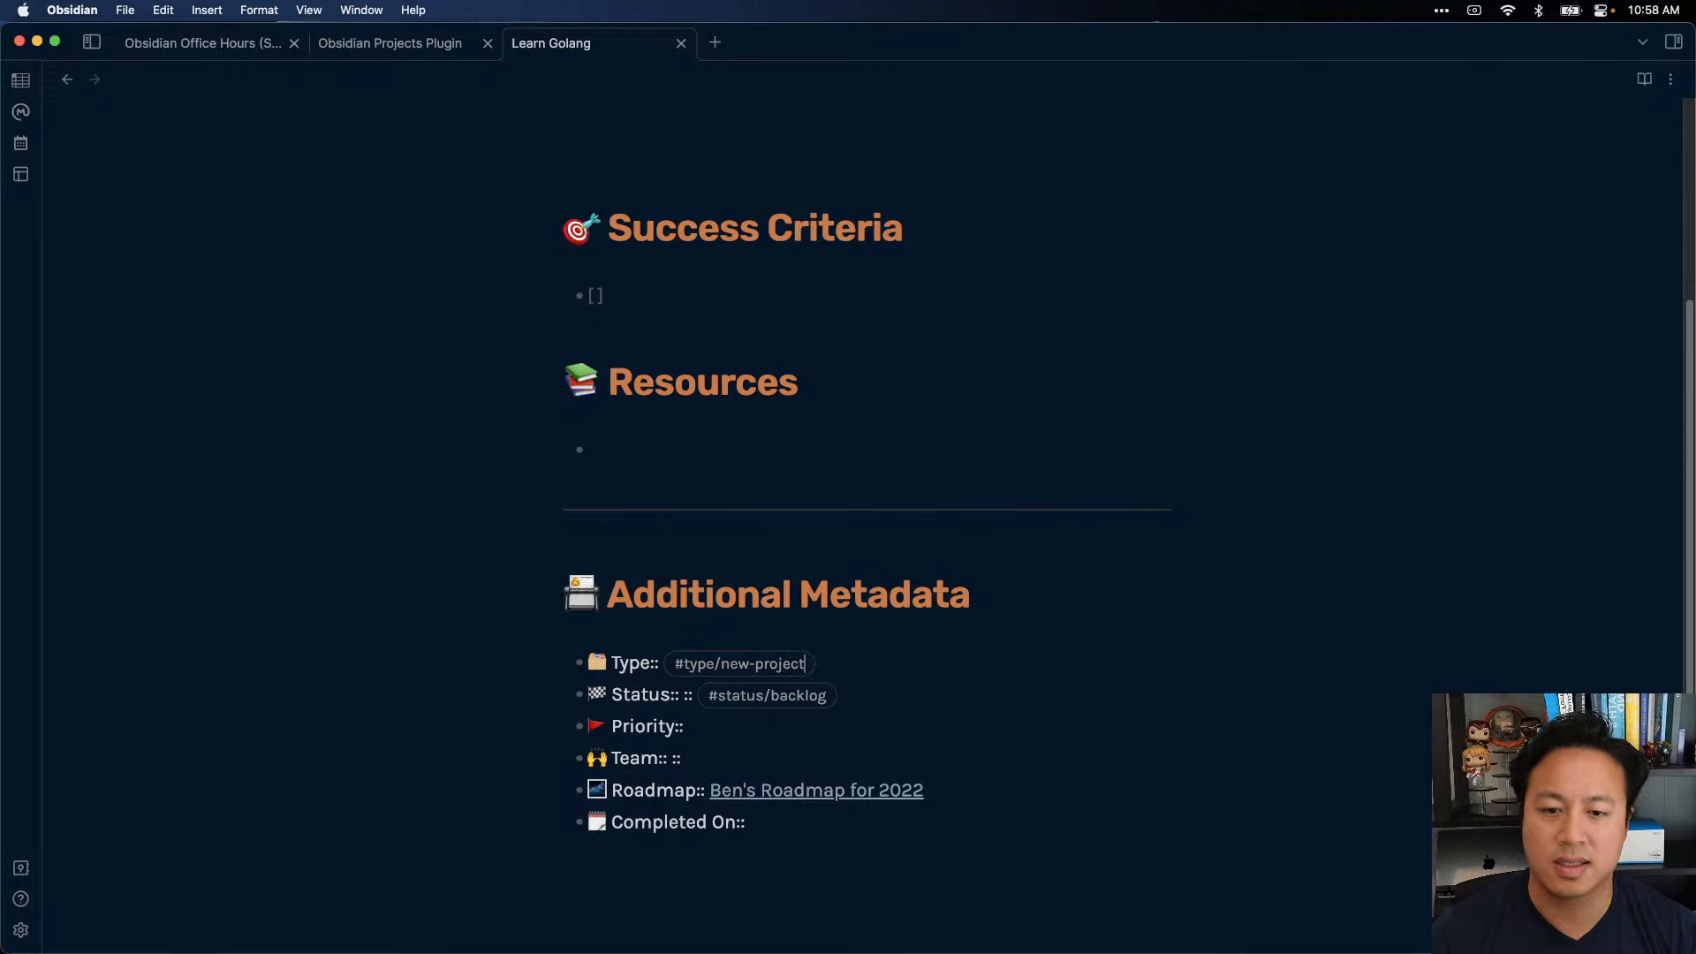
scroll(981, 676, up, 5)
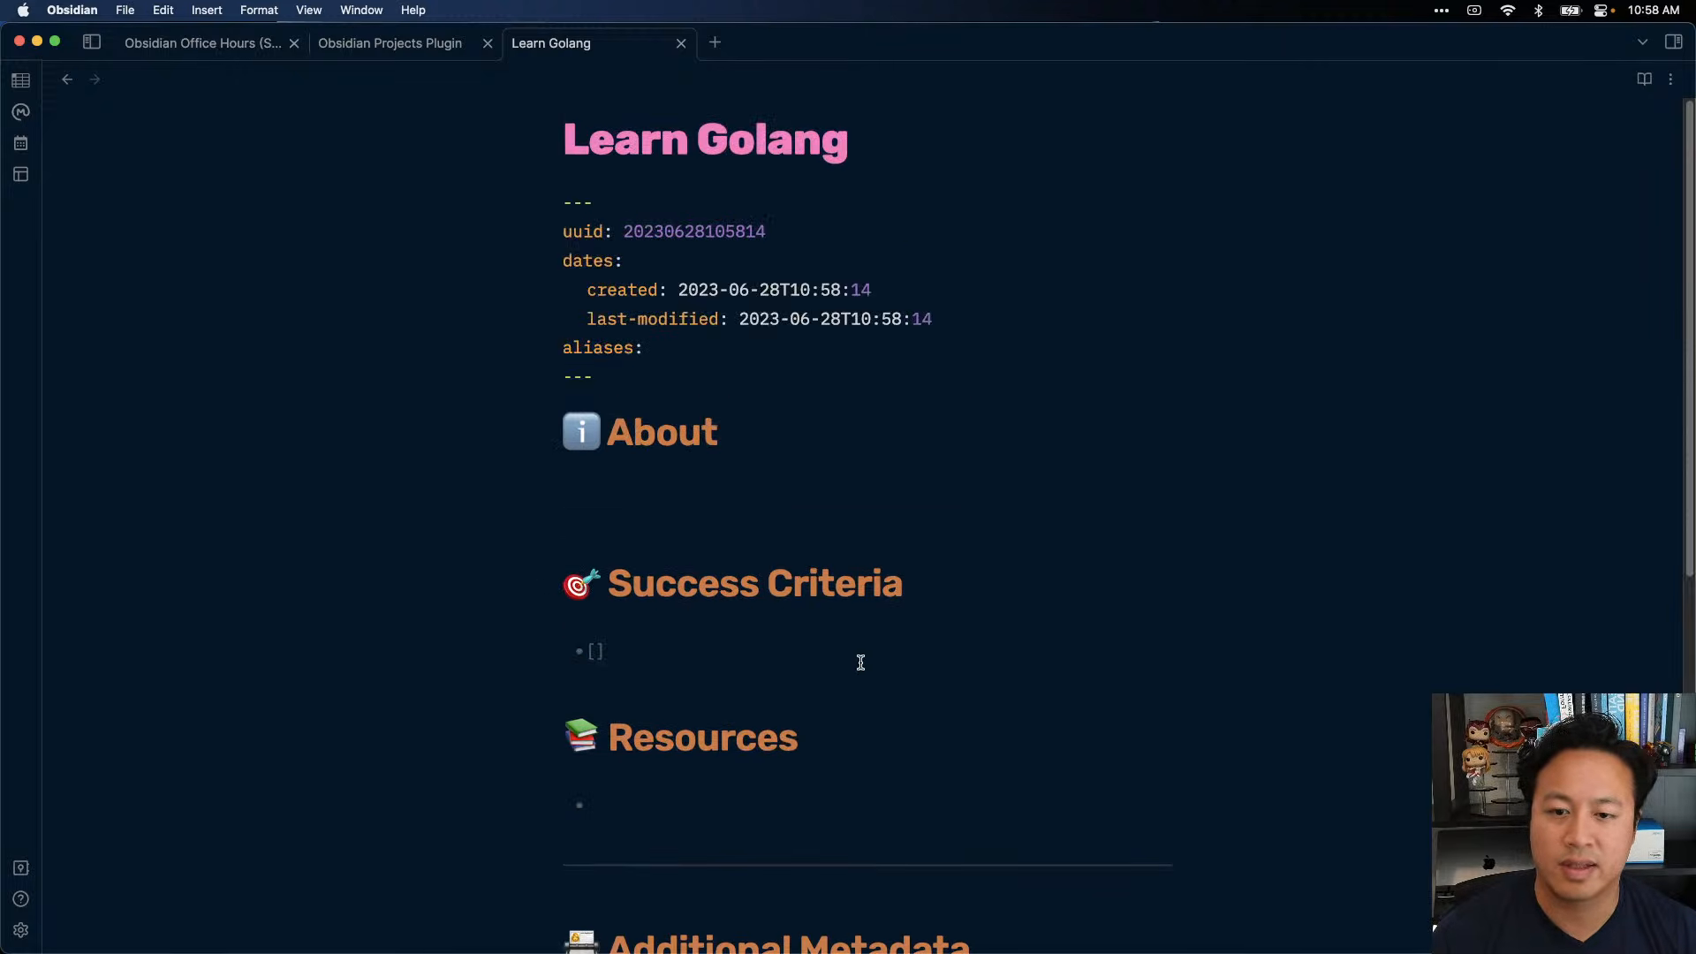
click(864, 444)
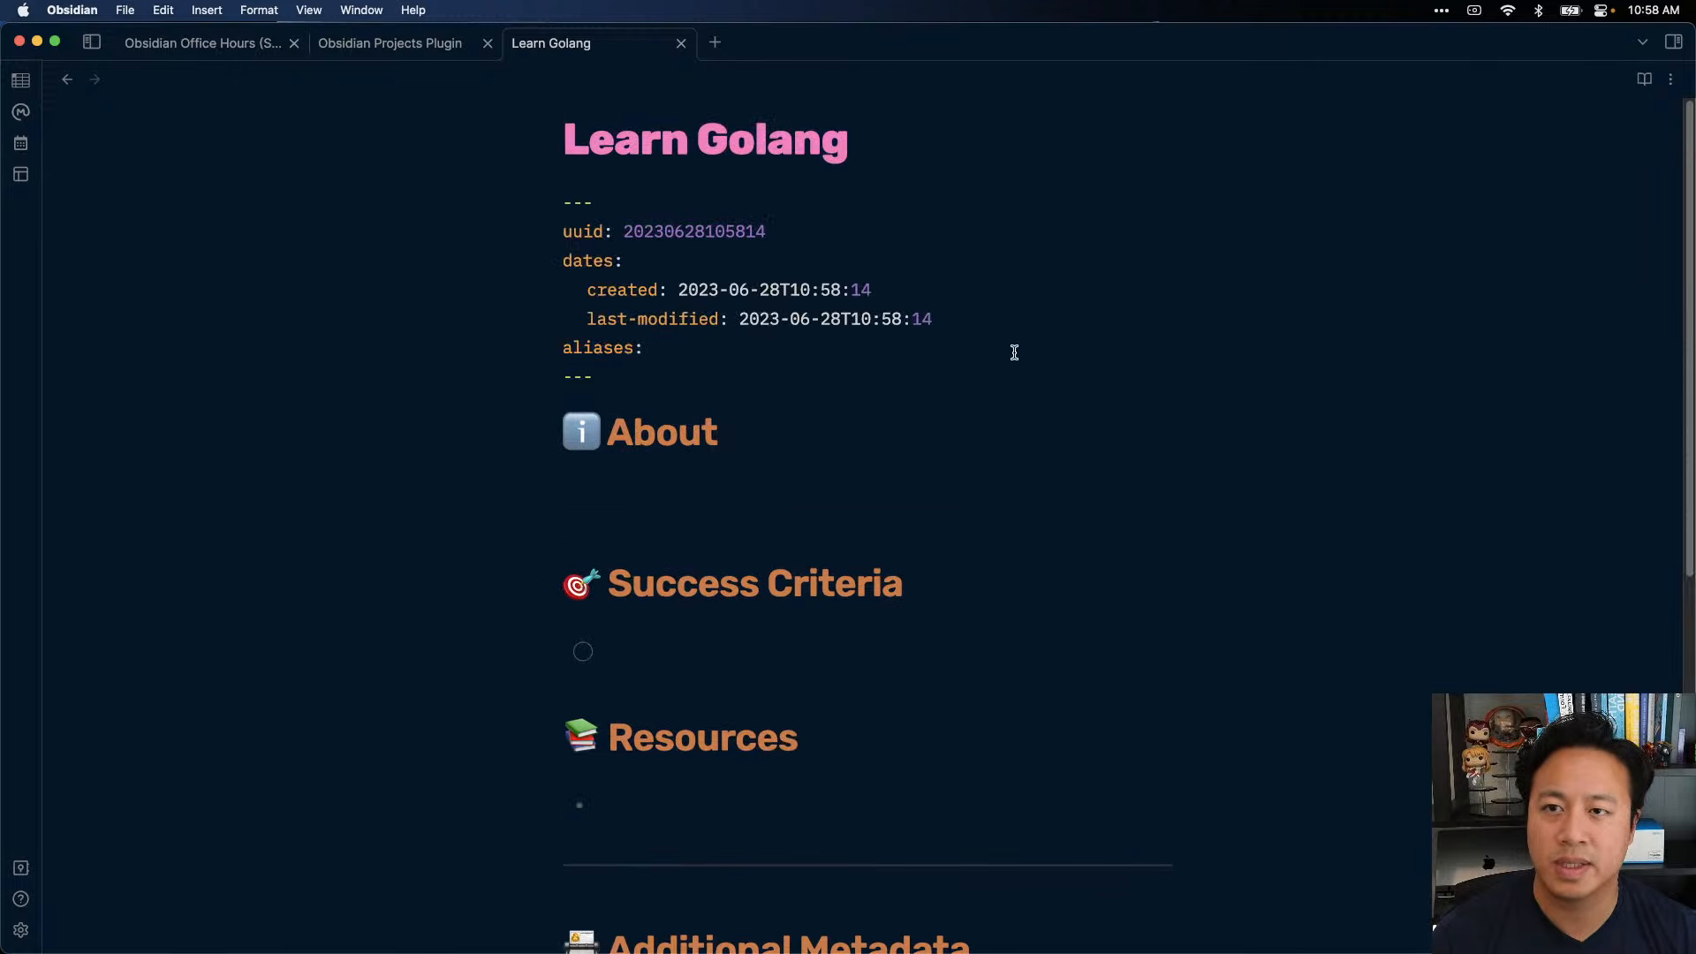
- Close the Learn Golang note and bring up the Projects view with the Show projects command
key(super+w)
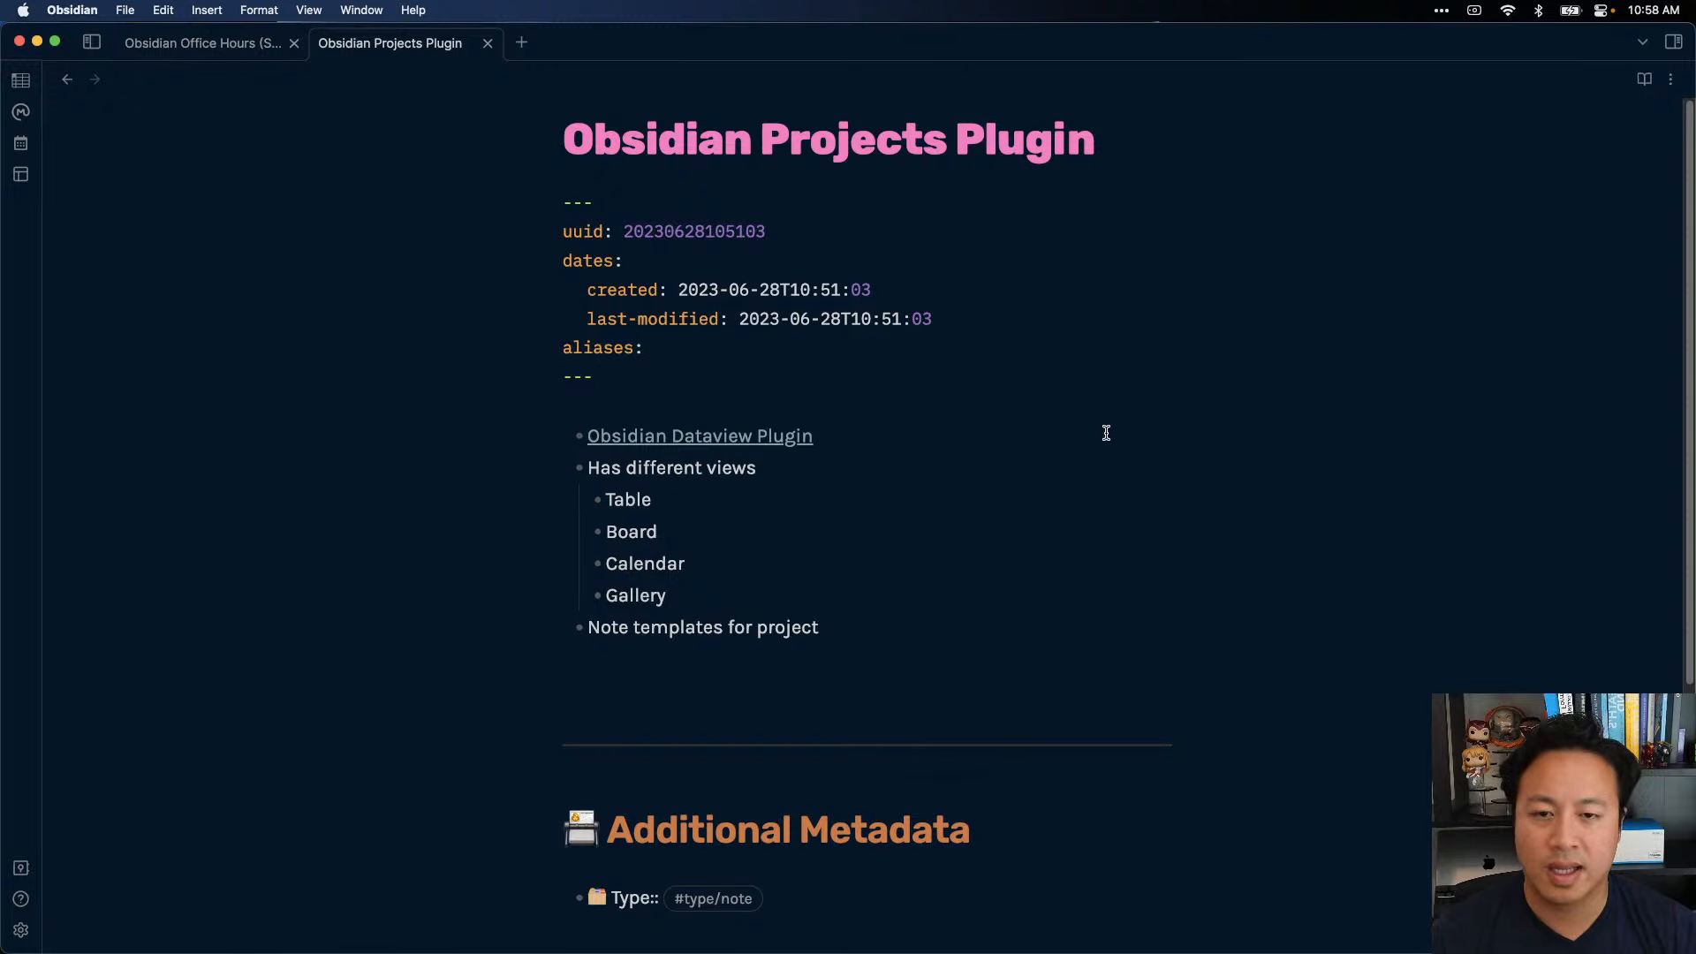
key(super+p)
text(project)
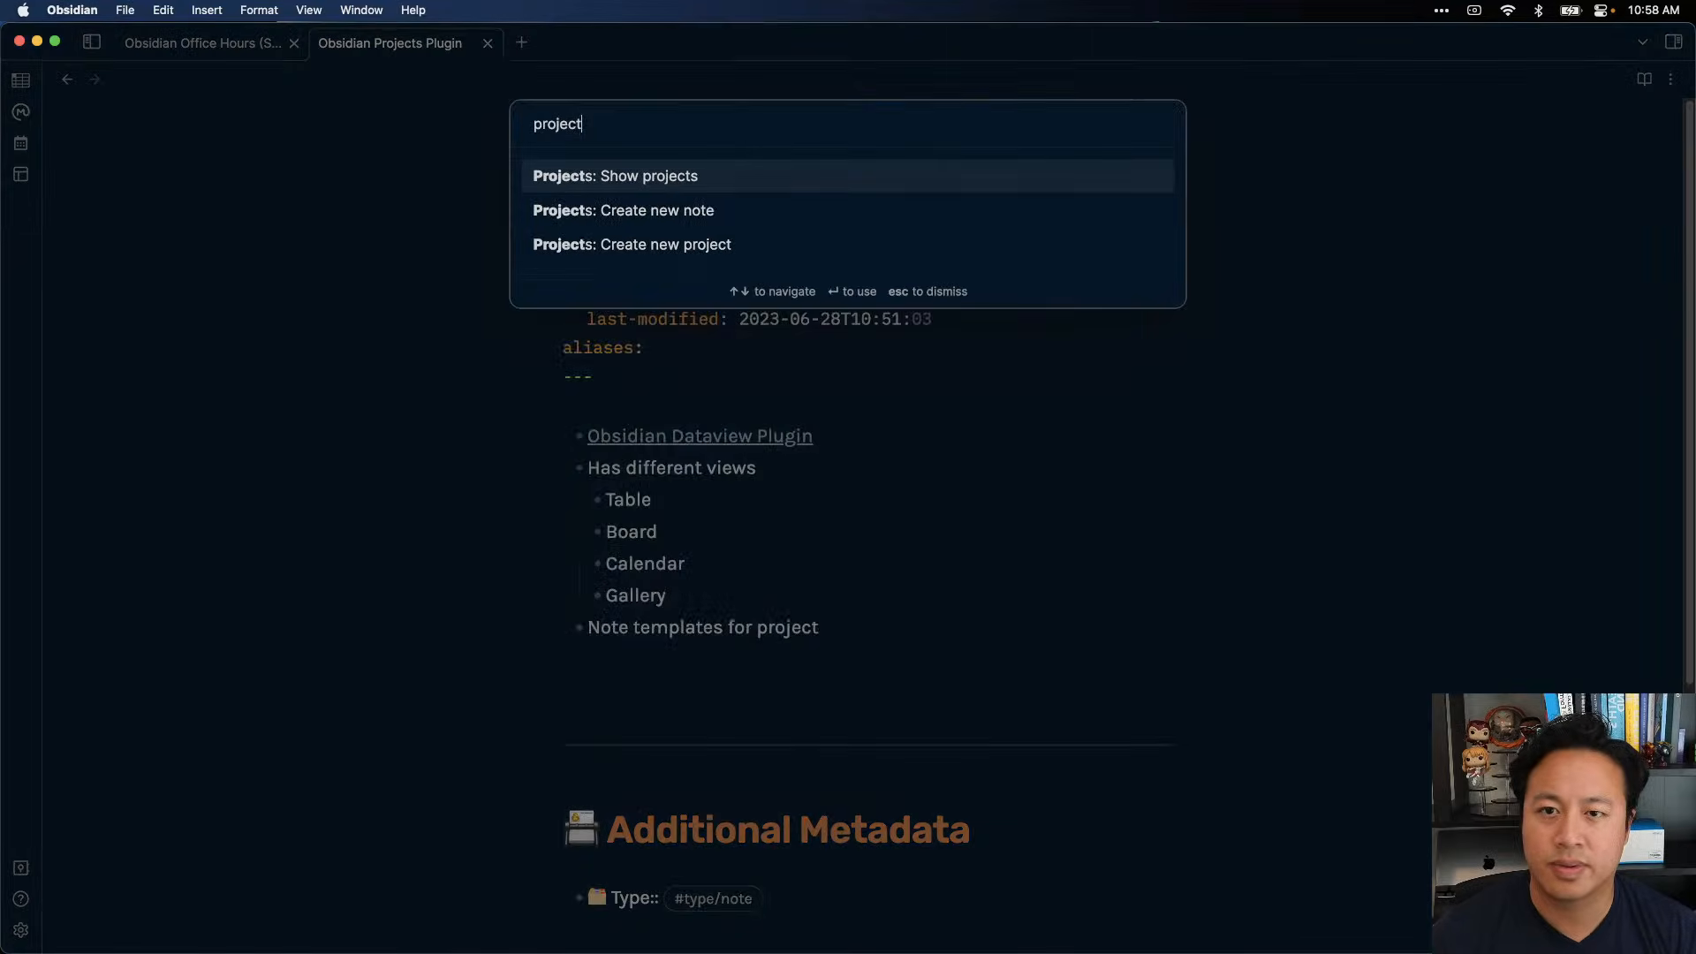
key(Return)
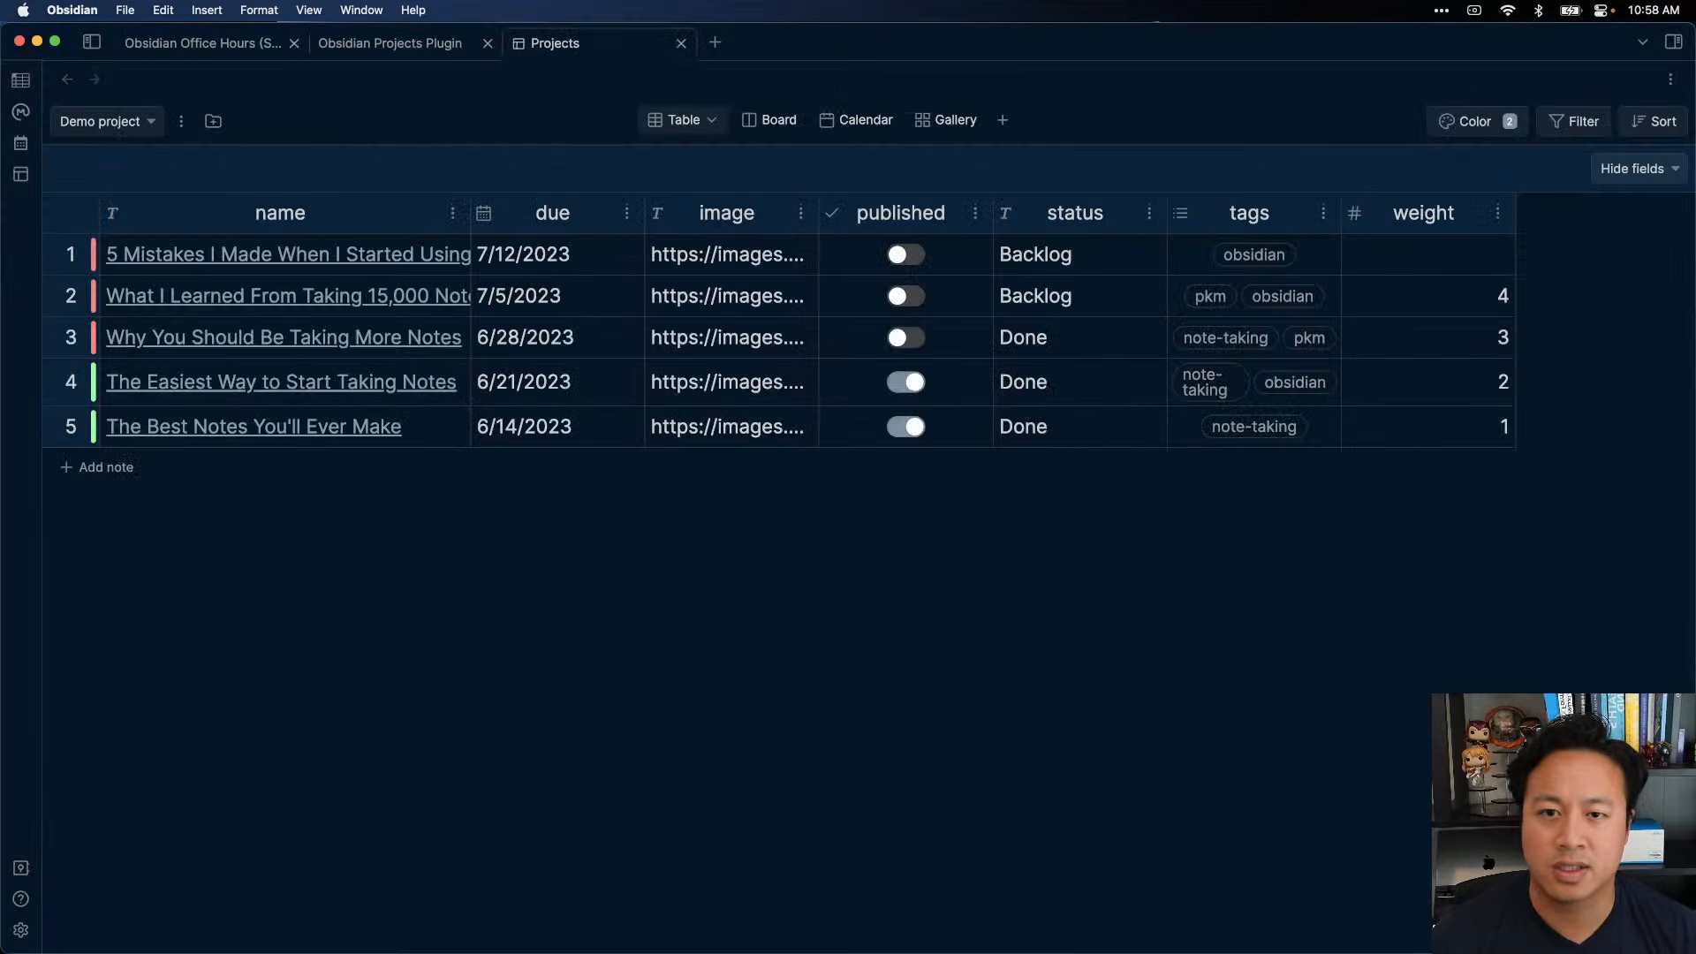
- View the demo project's settings for its data source and folder path, and close them
click(186, 121)
click(225, 123)
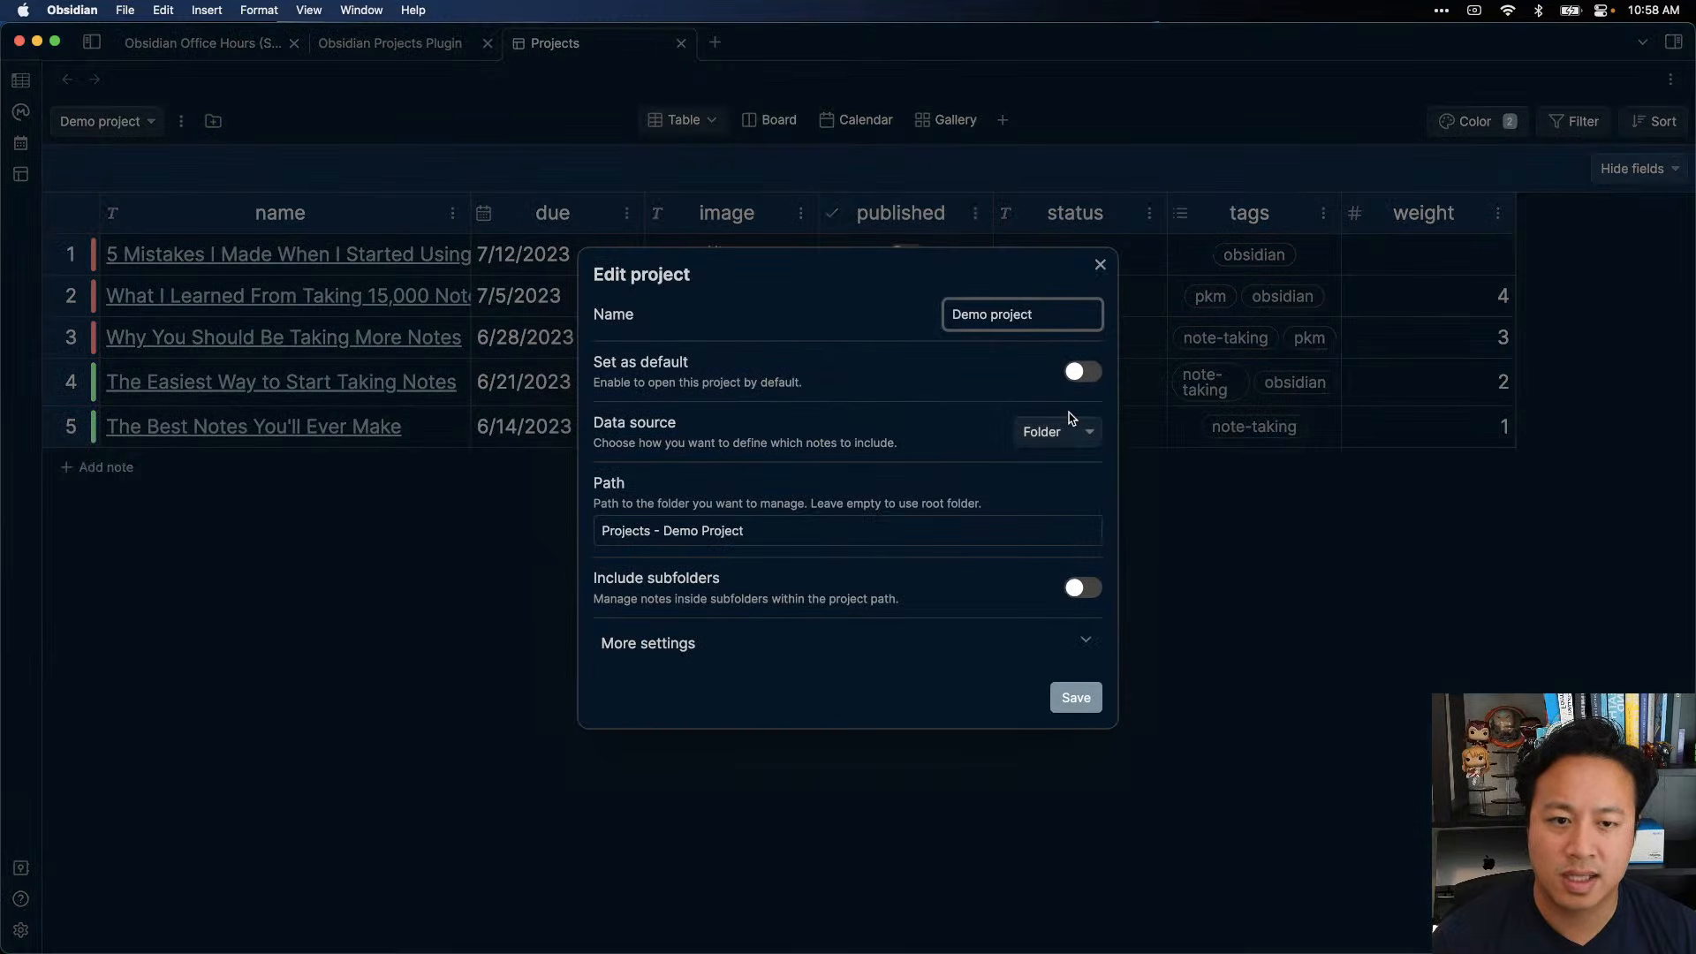
key(Escape)
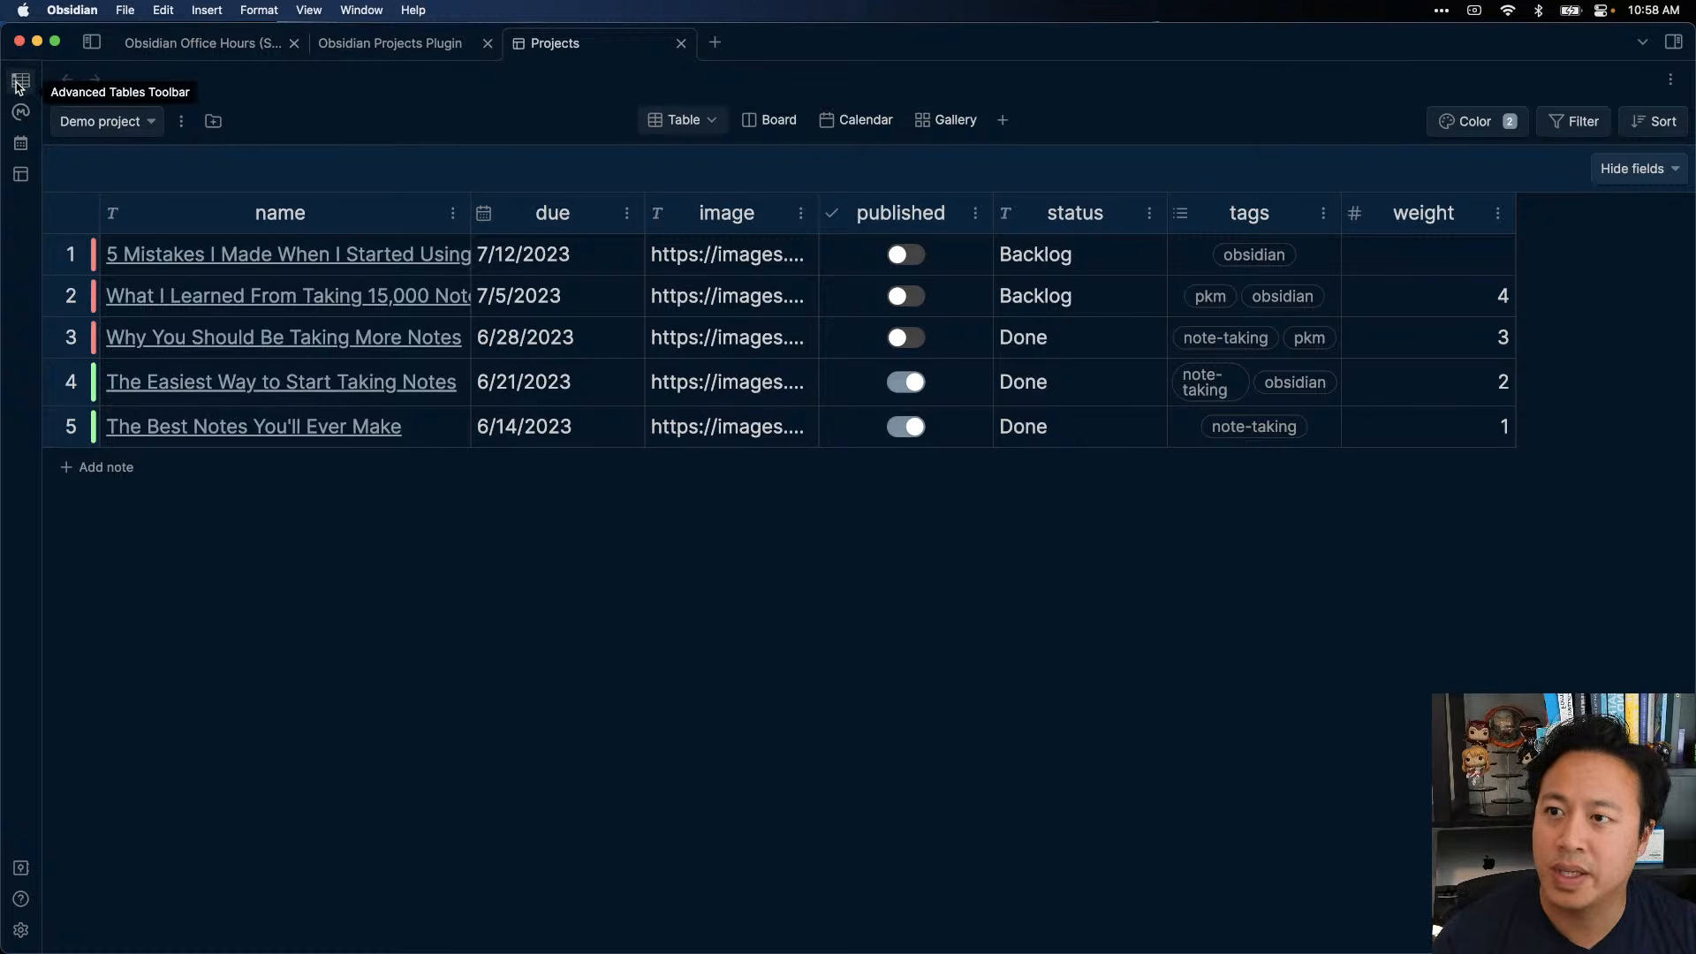
- Show the vault's file explorer and create a new note in the "Projects - Demo Project" folder
click(91, 42)
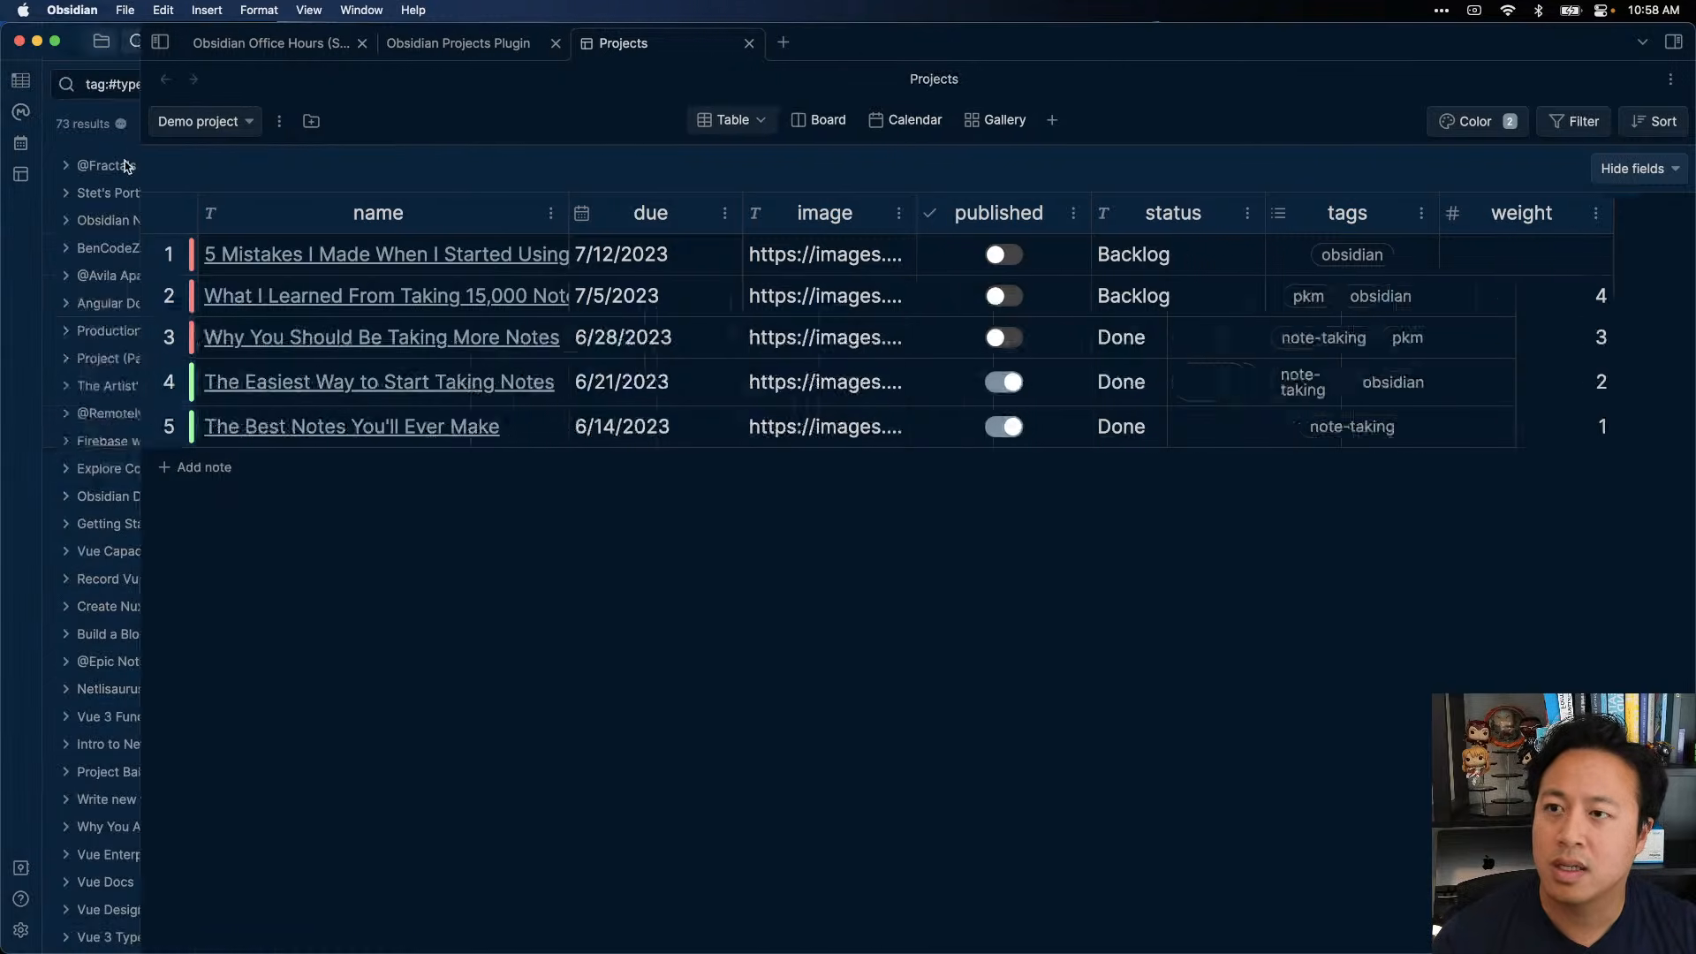
click(101, 41)
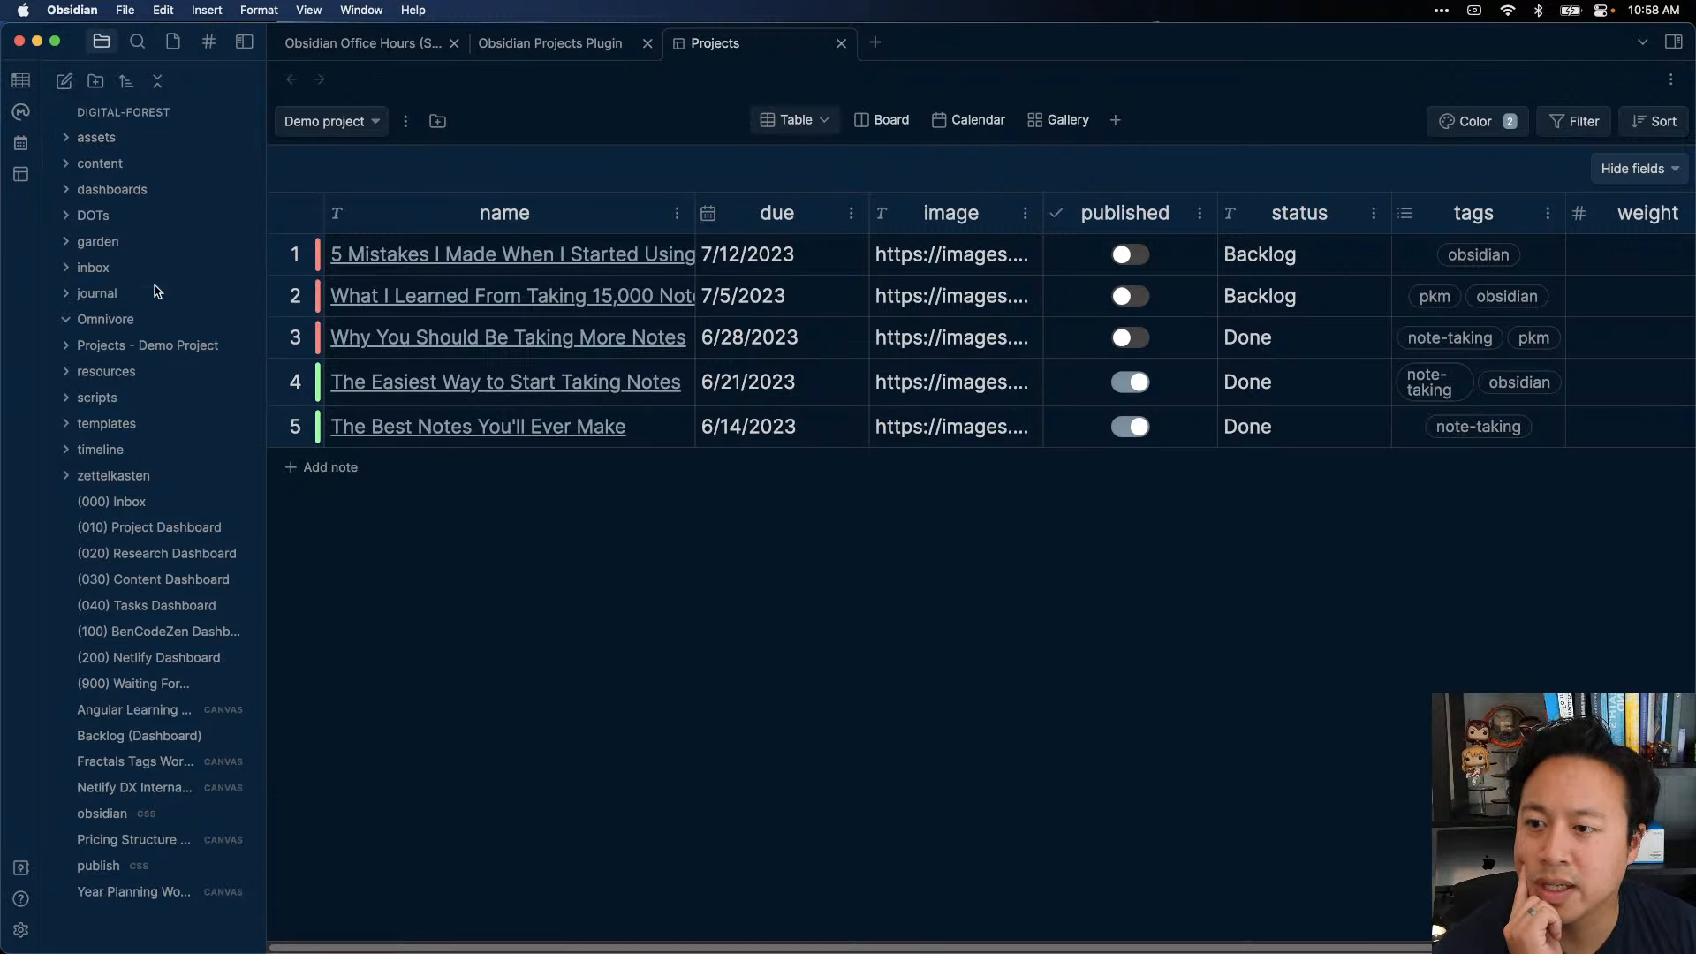
click(179, 345)
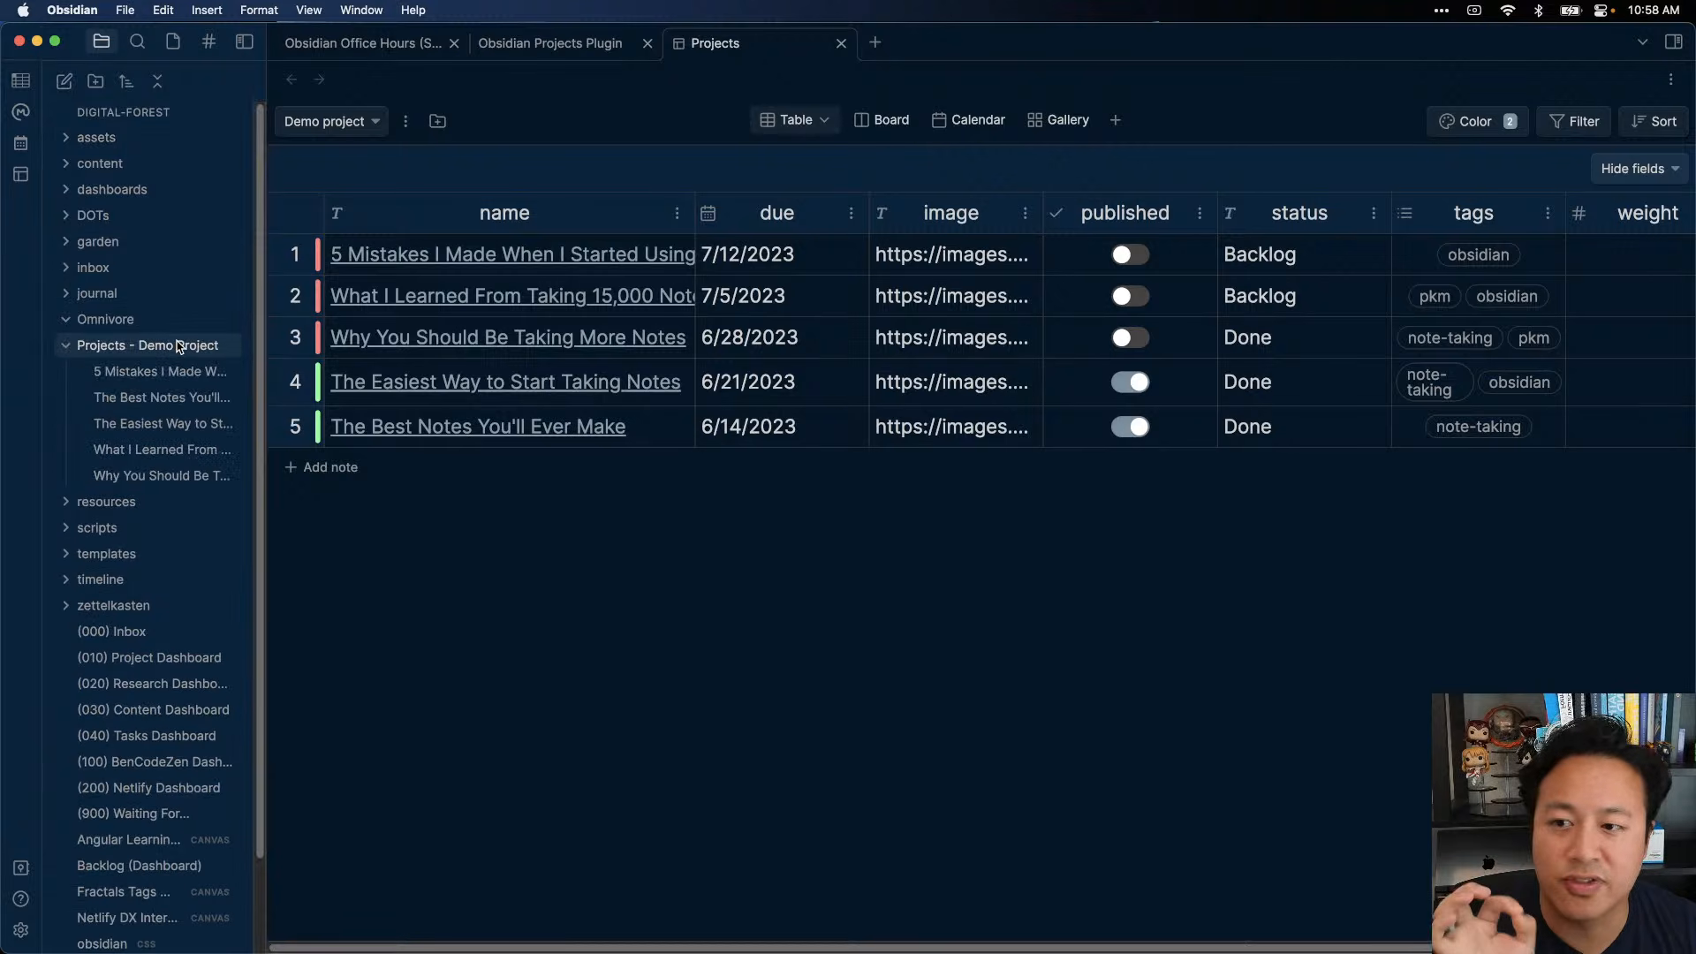
right_click(225, 342)
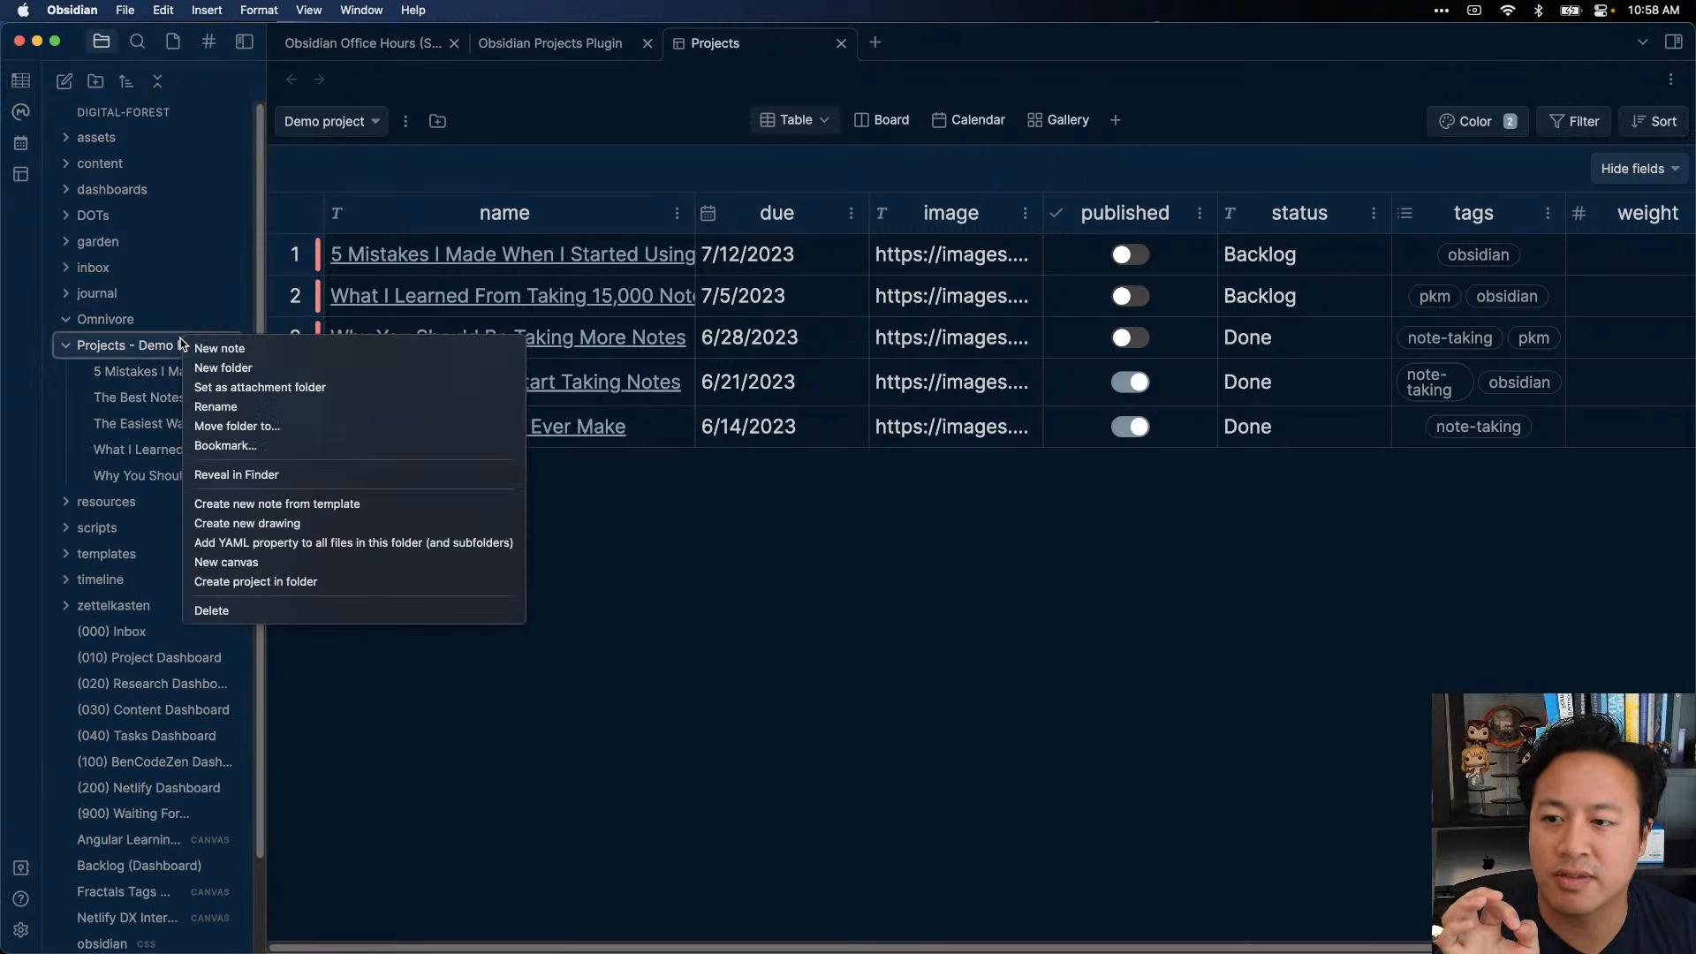
click(274, 345)
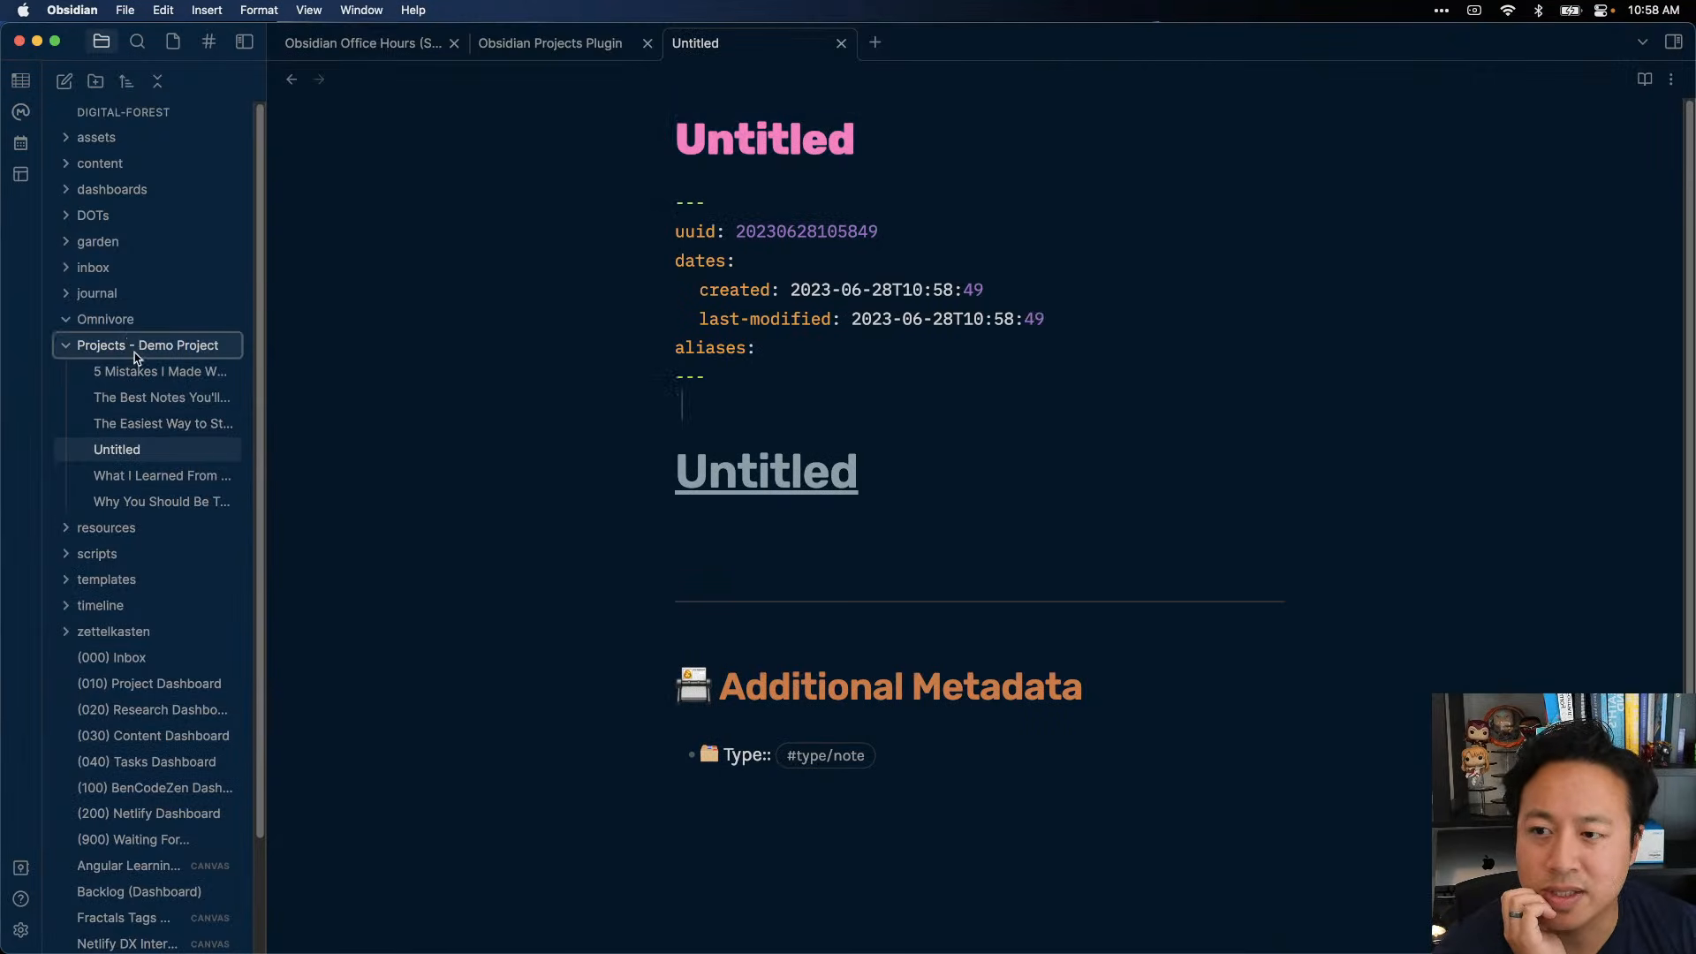
click(310, 363)
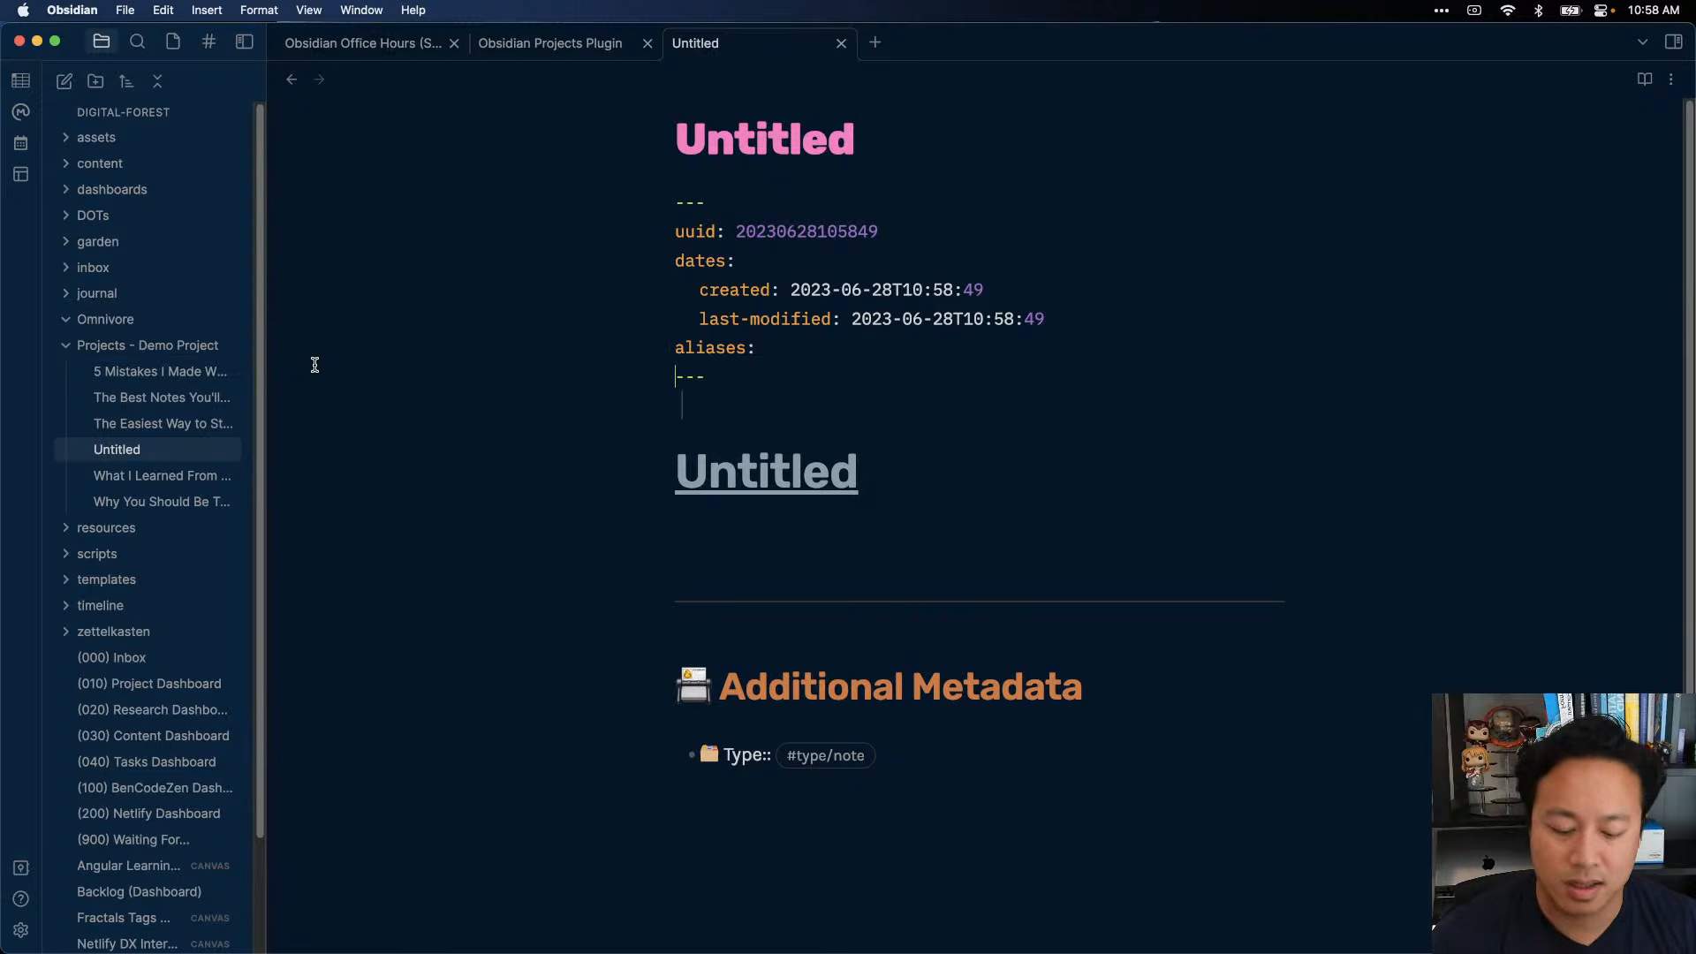
- Show the demo project's table again to check for the new untitled note
key(super+p)
text(show)
key(super+a)
text(project)
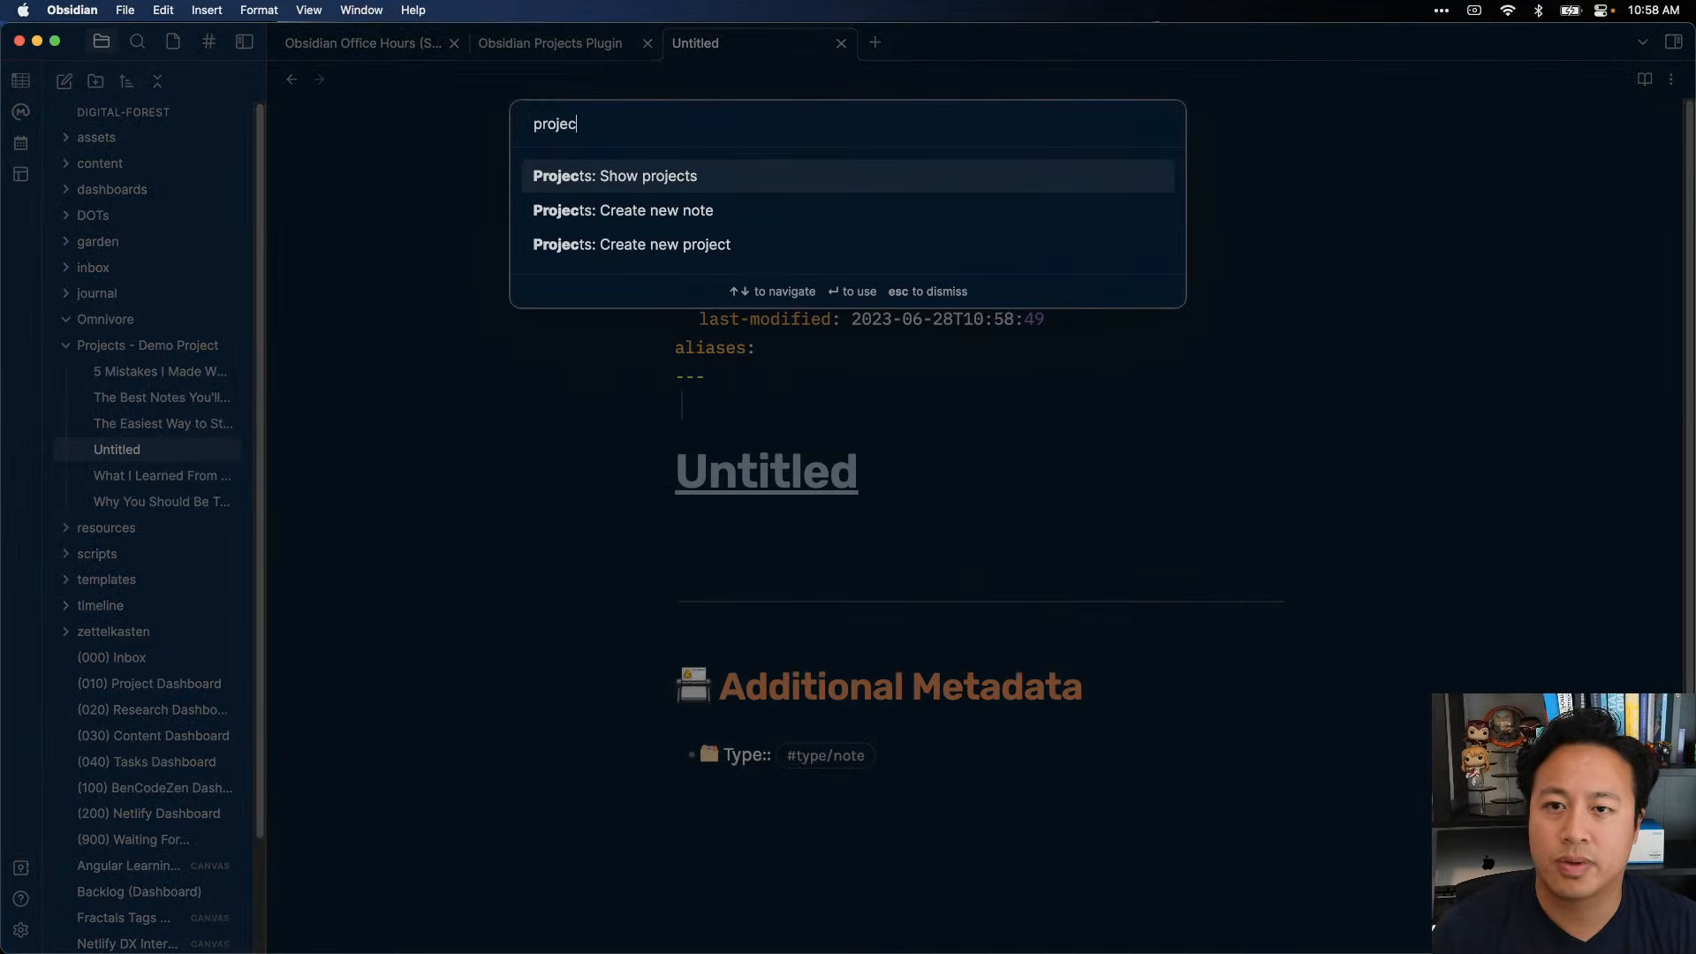
key(Return)
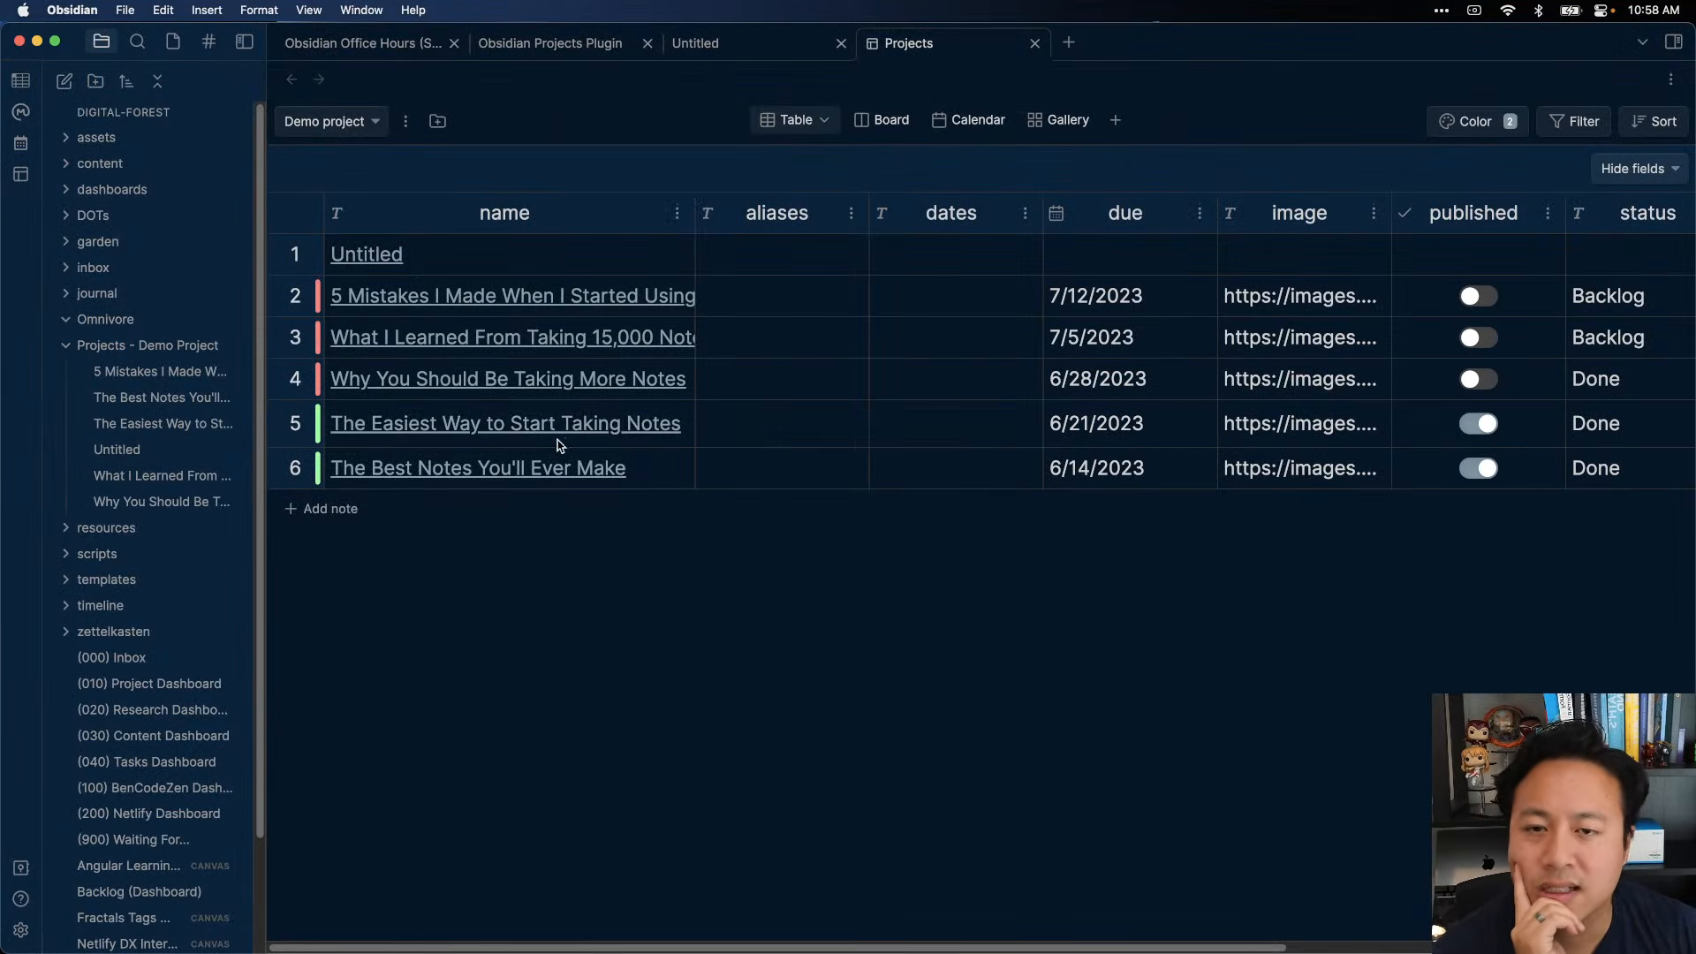
- Replace the Untitled note's frontmatter with the full frontmatter copied from "The Easiest Way to Start Taking Notes"
click(141, 450)
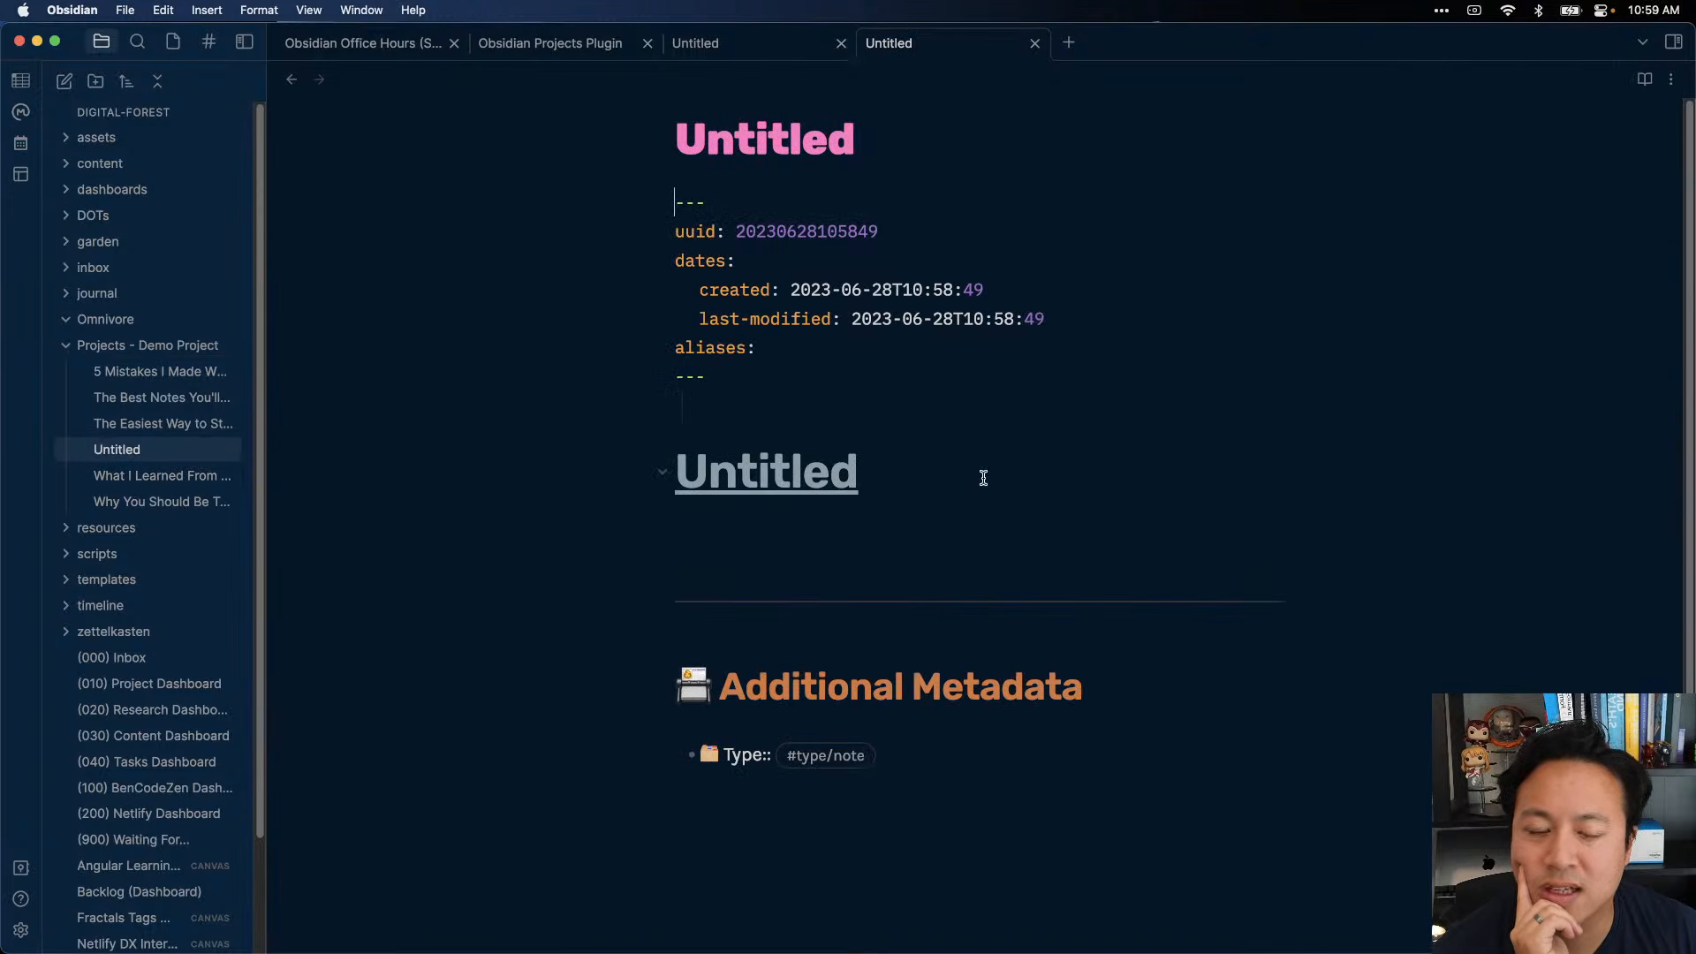
click(172, 425)
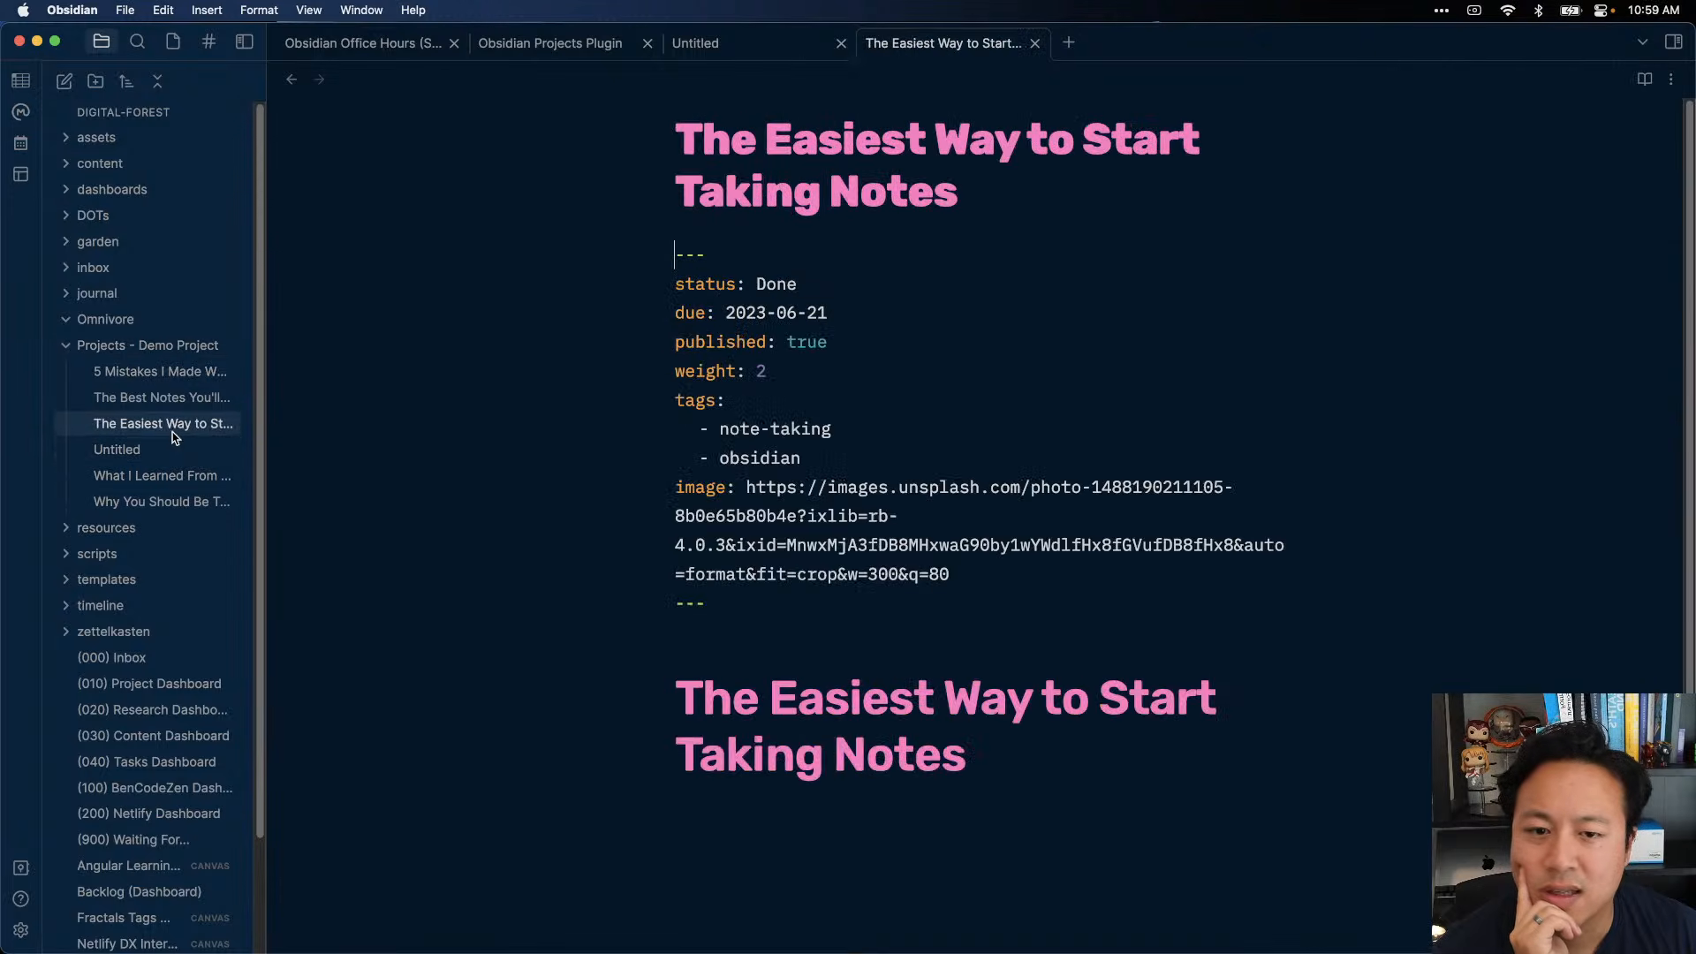
drag(756, 267, 618, 196)
click(817, 573)
scroll(864, 641, down, 2)
key(super+c)
click(124, 450)
drag(809, 375, 623, 147)
key(super+v)
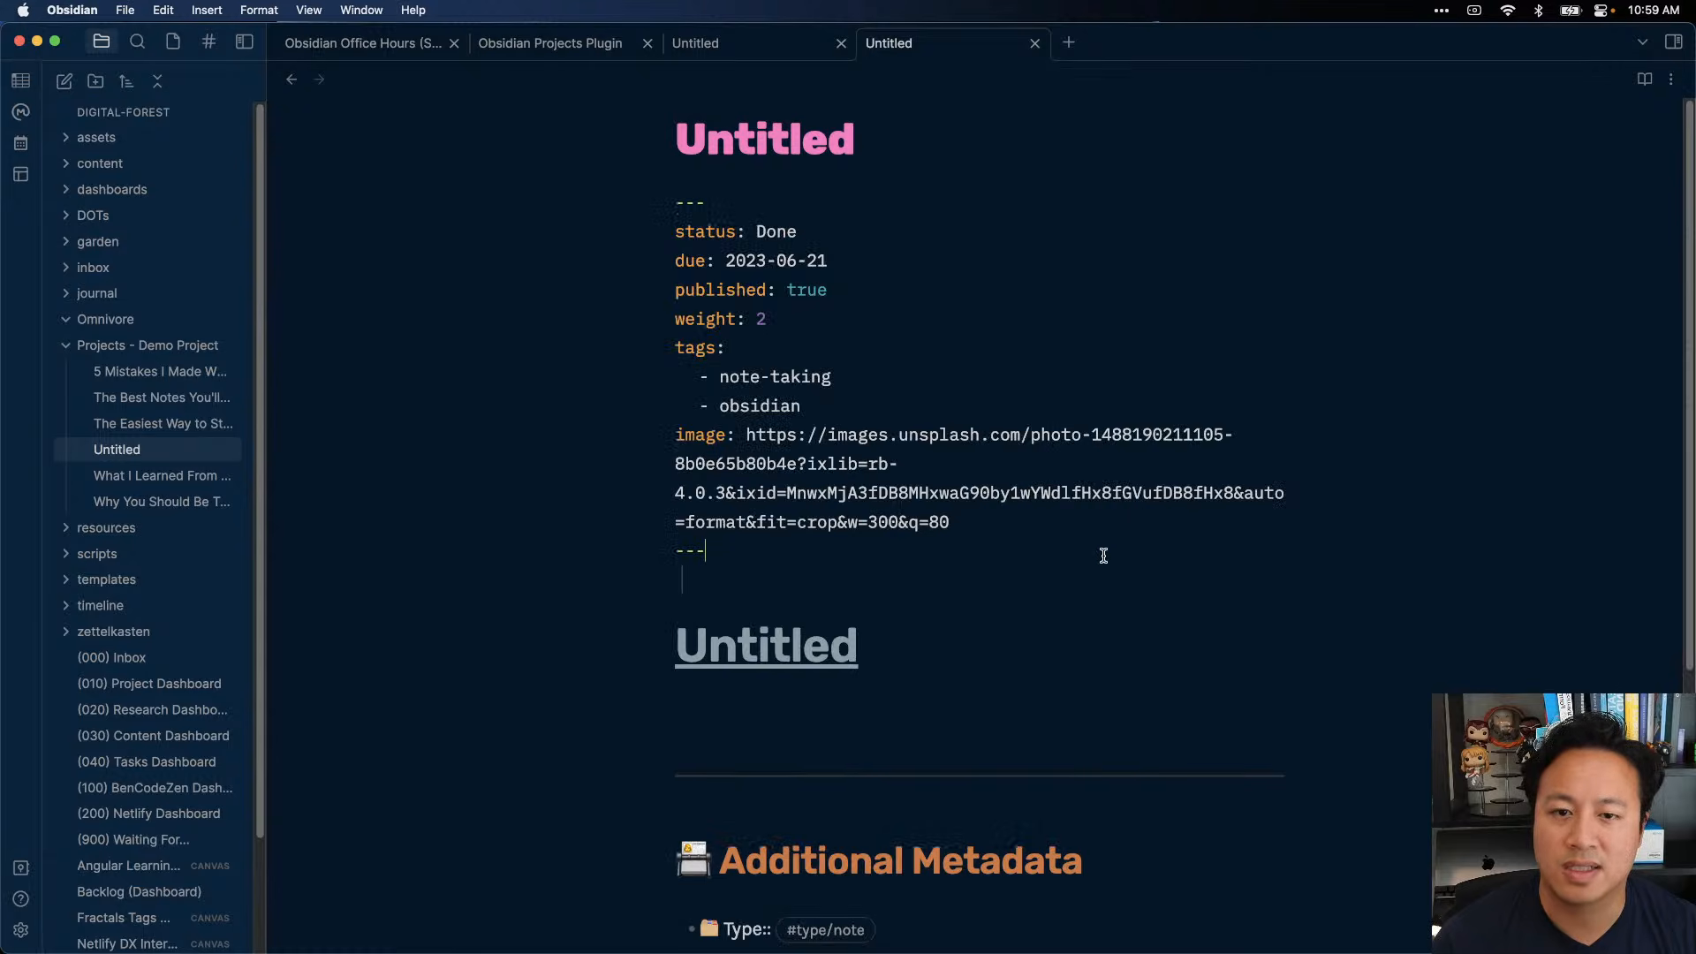
- Add a "Haha" tag to the Untitled note's frontmatter and show the demo project's table again
key(Return)
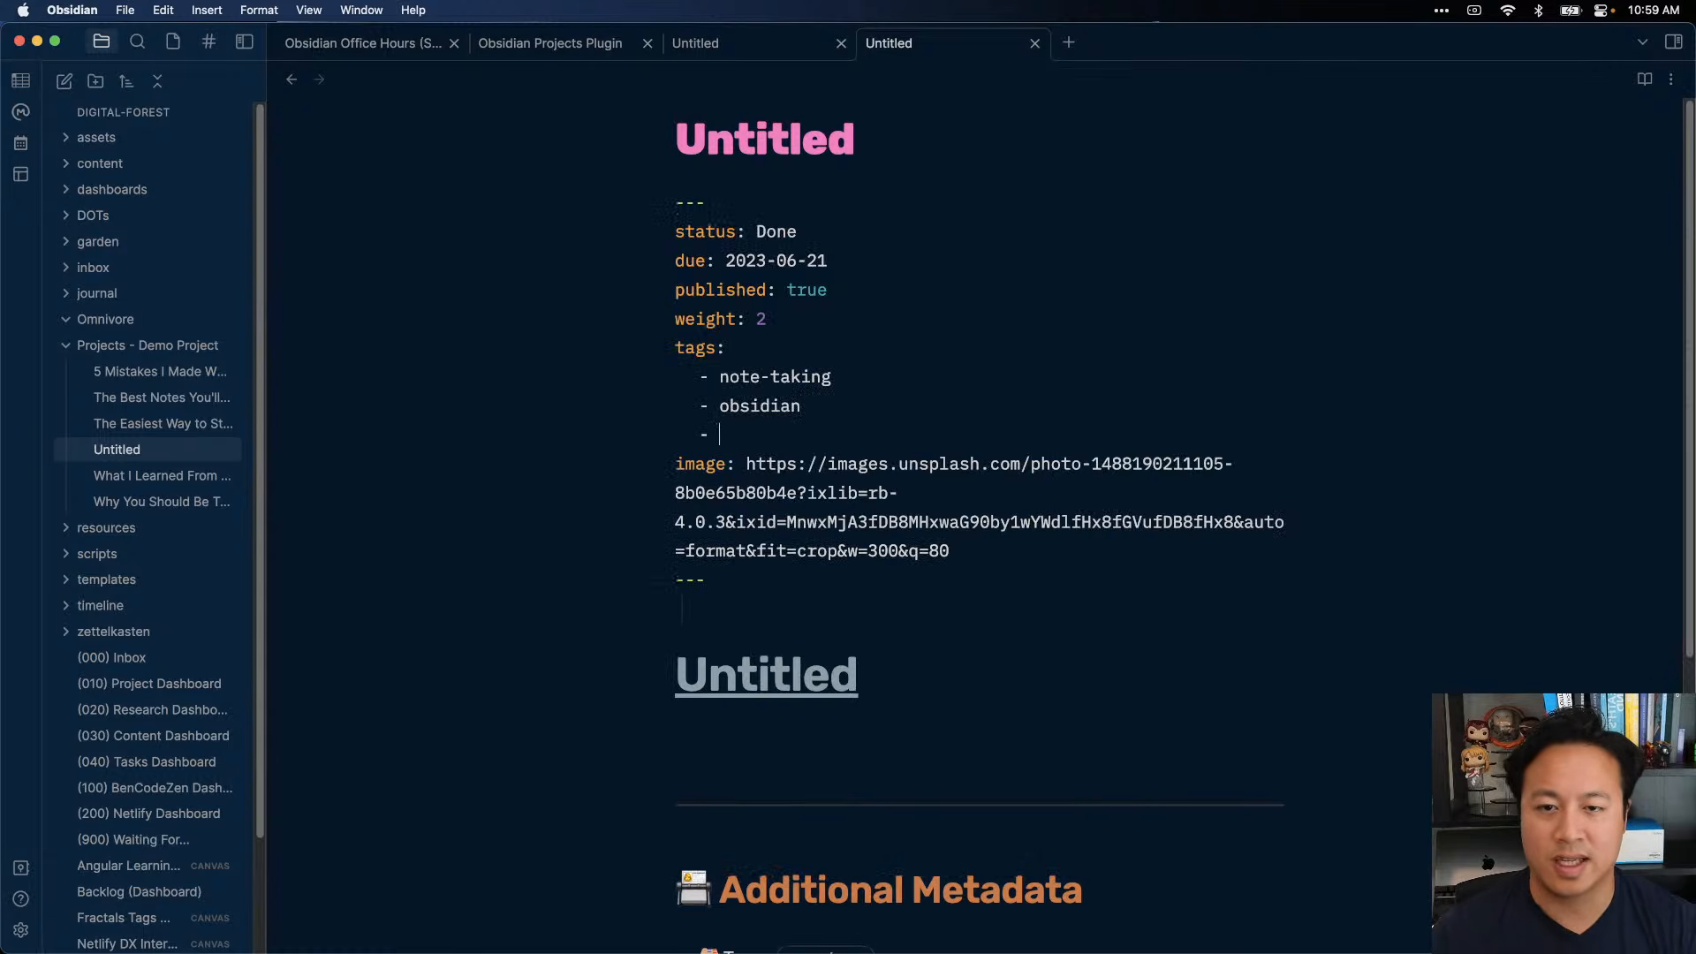
text(Haha)
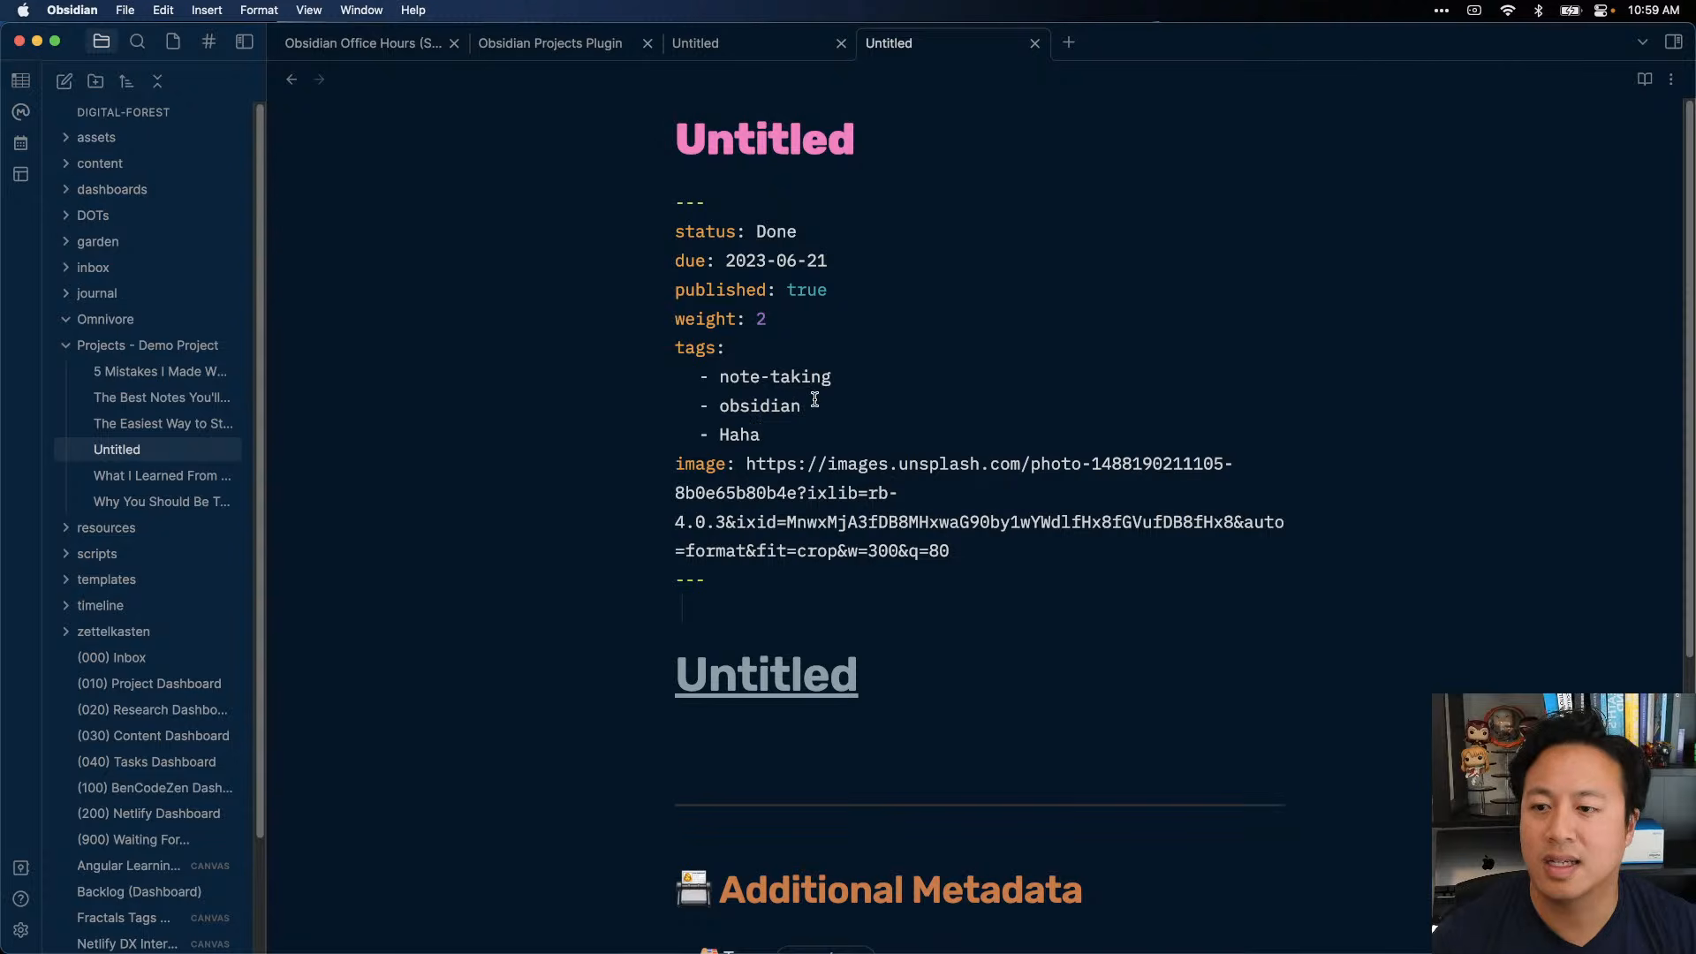
key(super+p)
text(project)
key(Return)
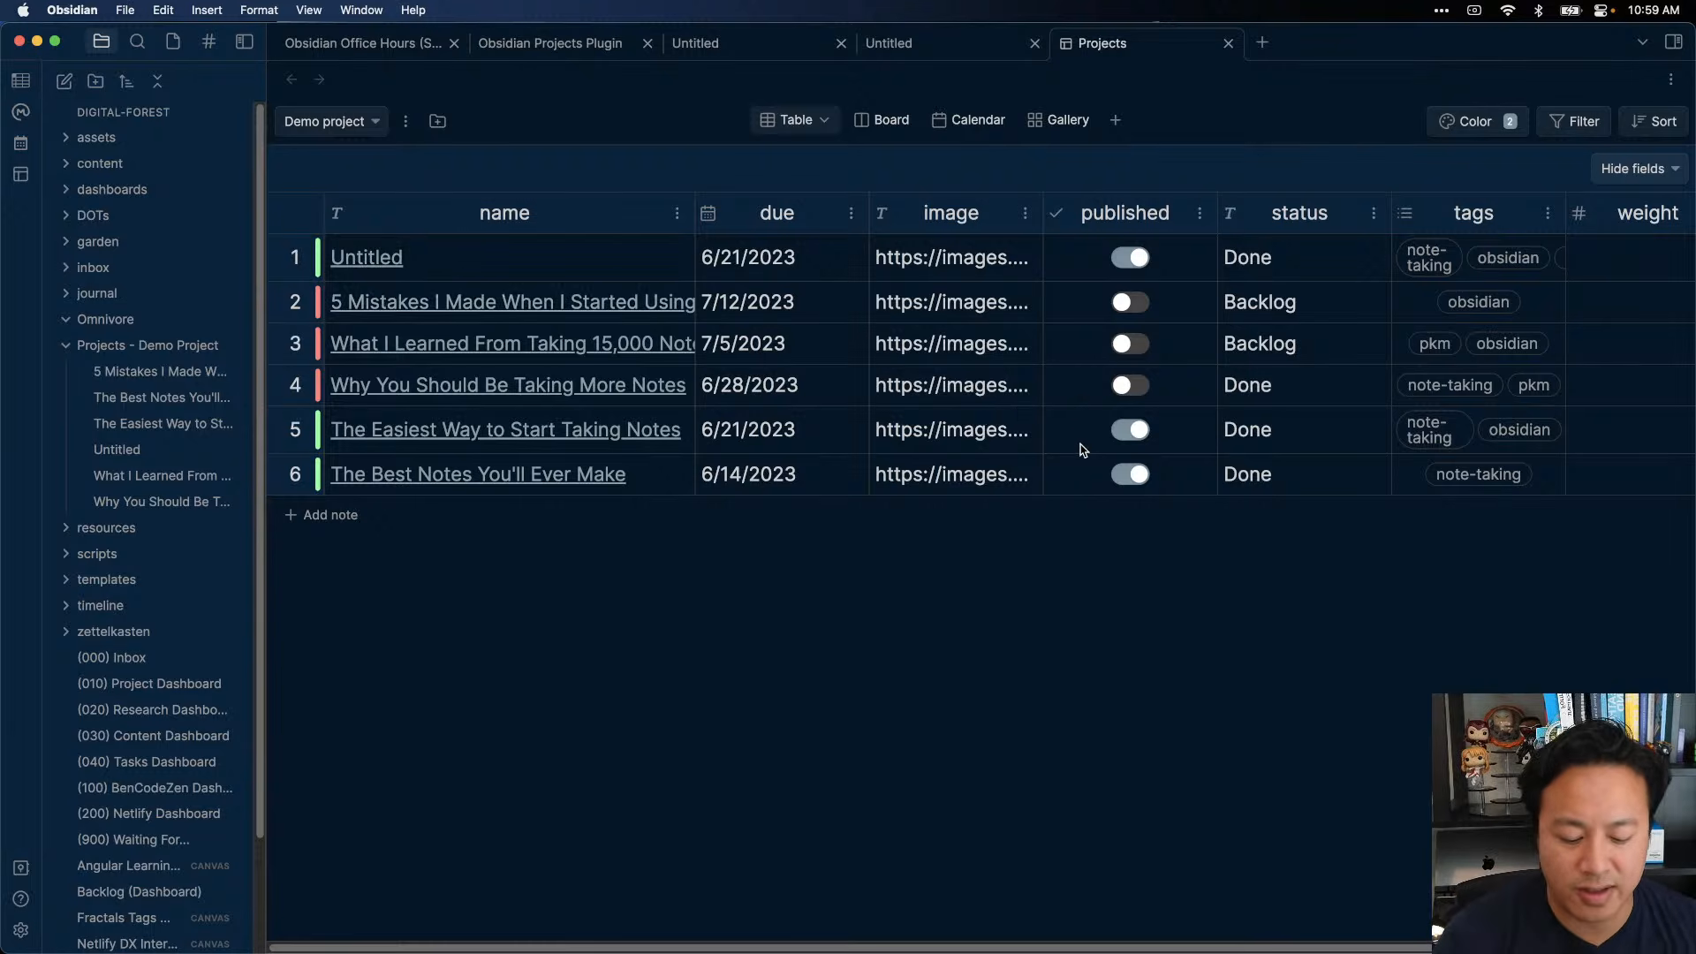
- View the Projects plugin settings, including the quote strings options for front matter, and close them
key(super+comma)
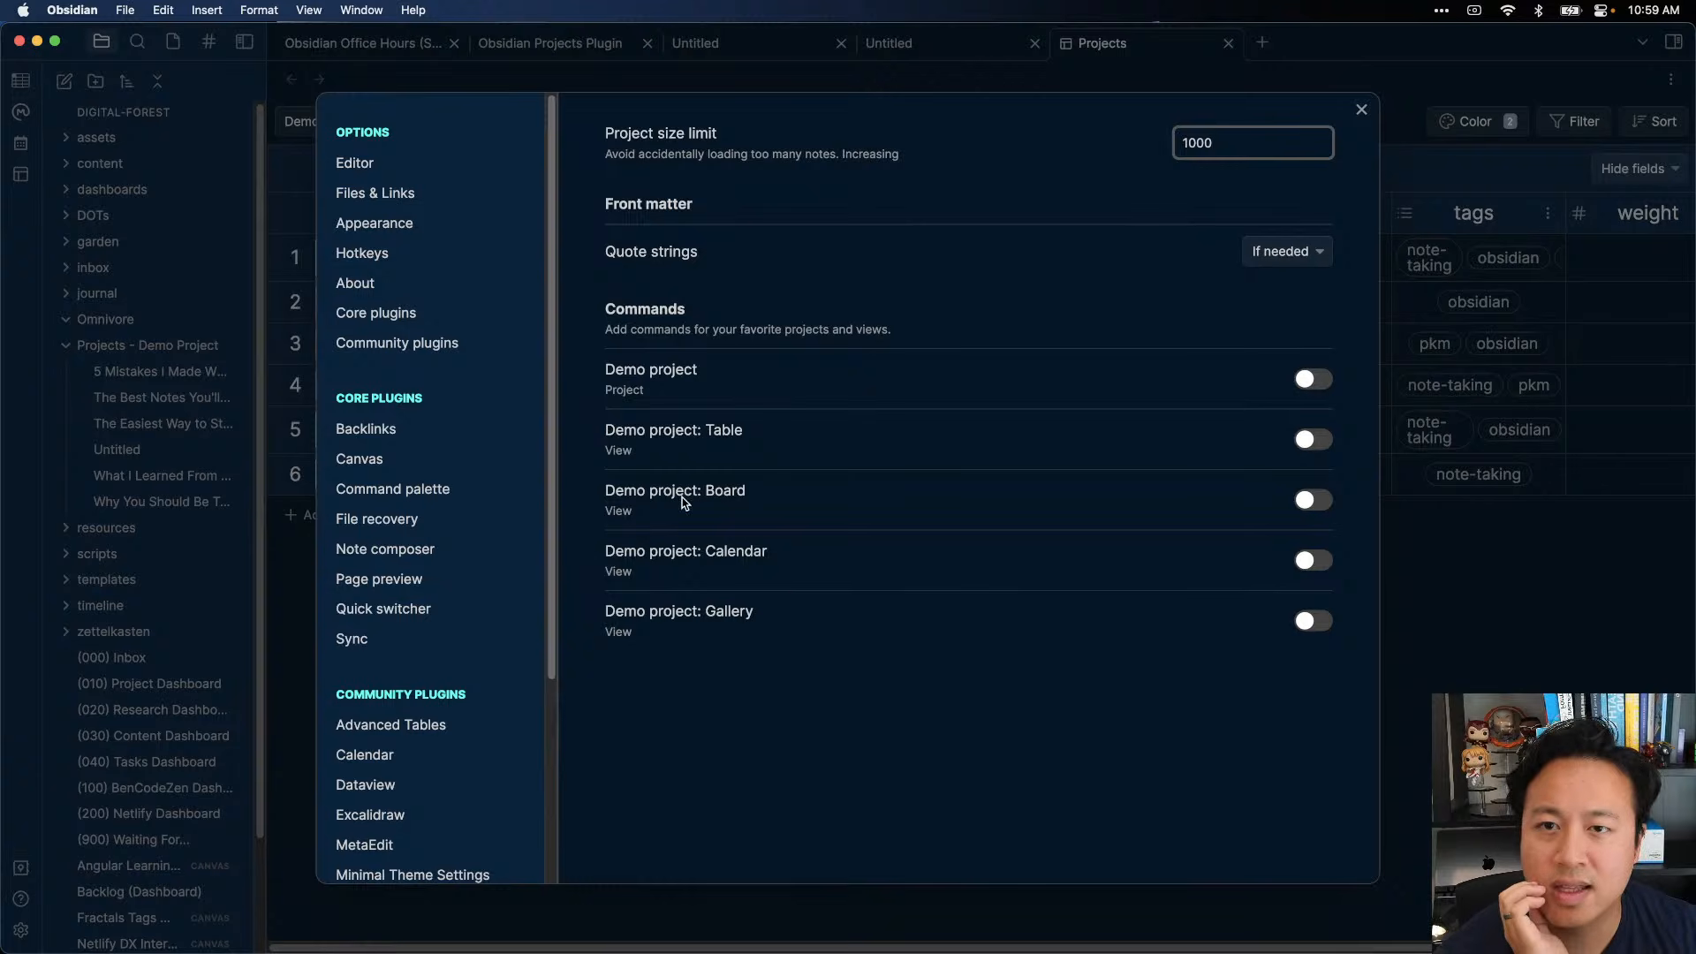
click(813, 364)
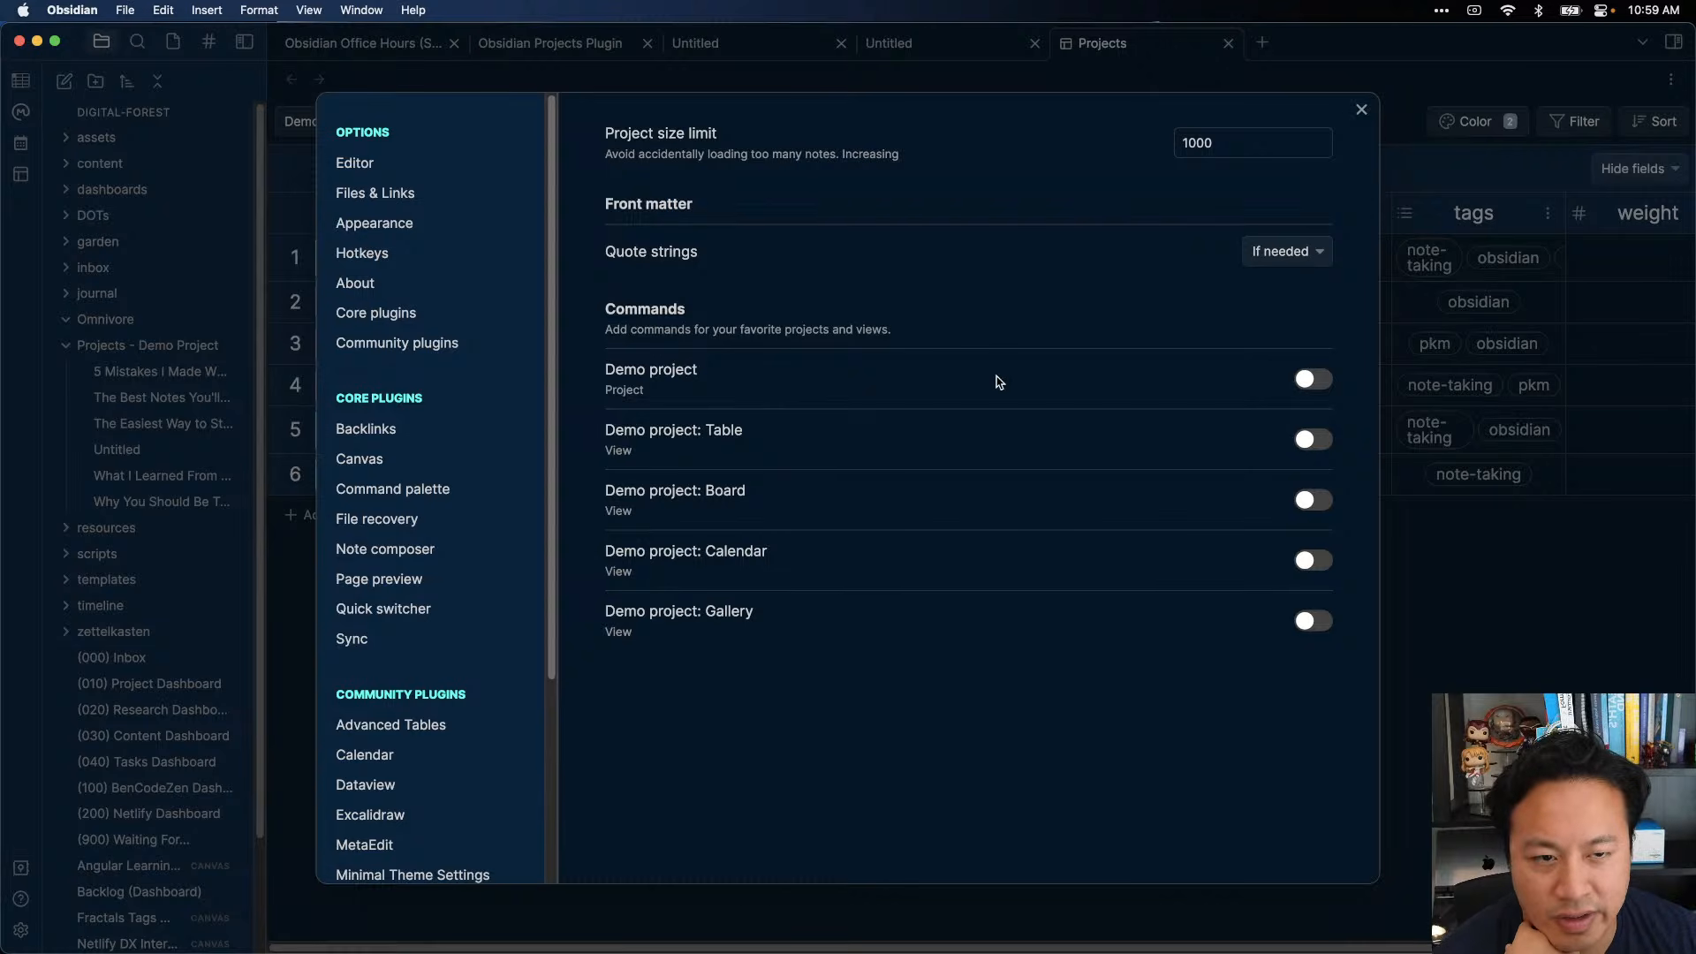
click(1321, 251)
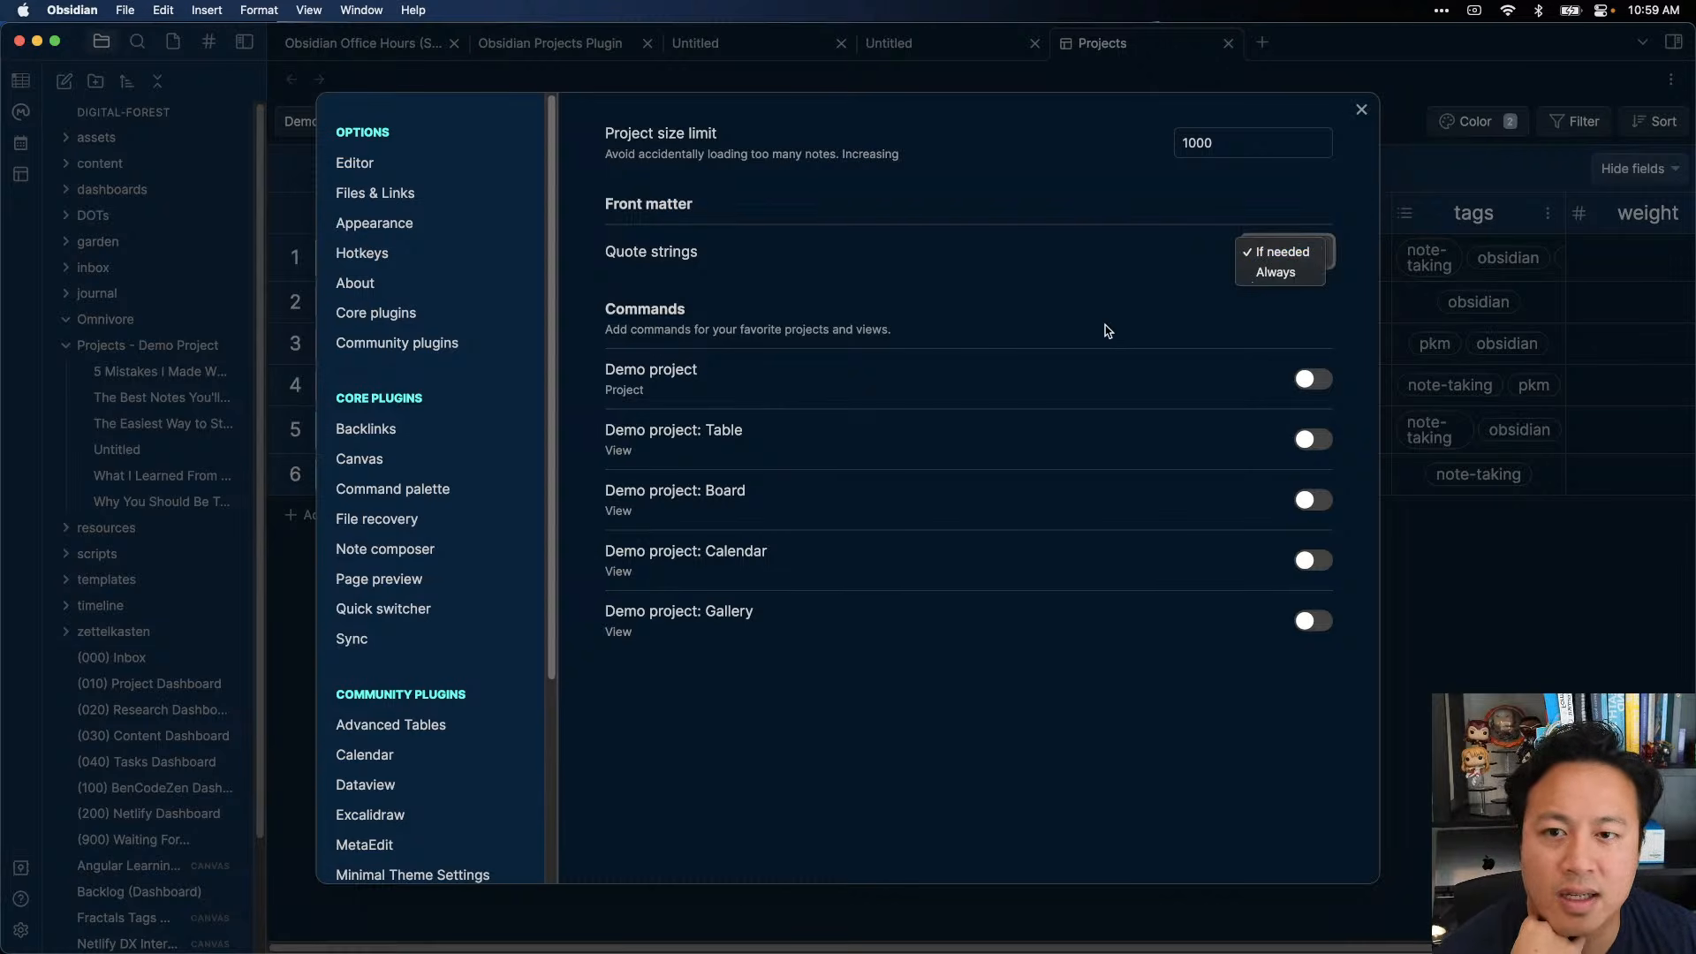
click(1321, 305)
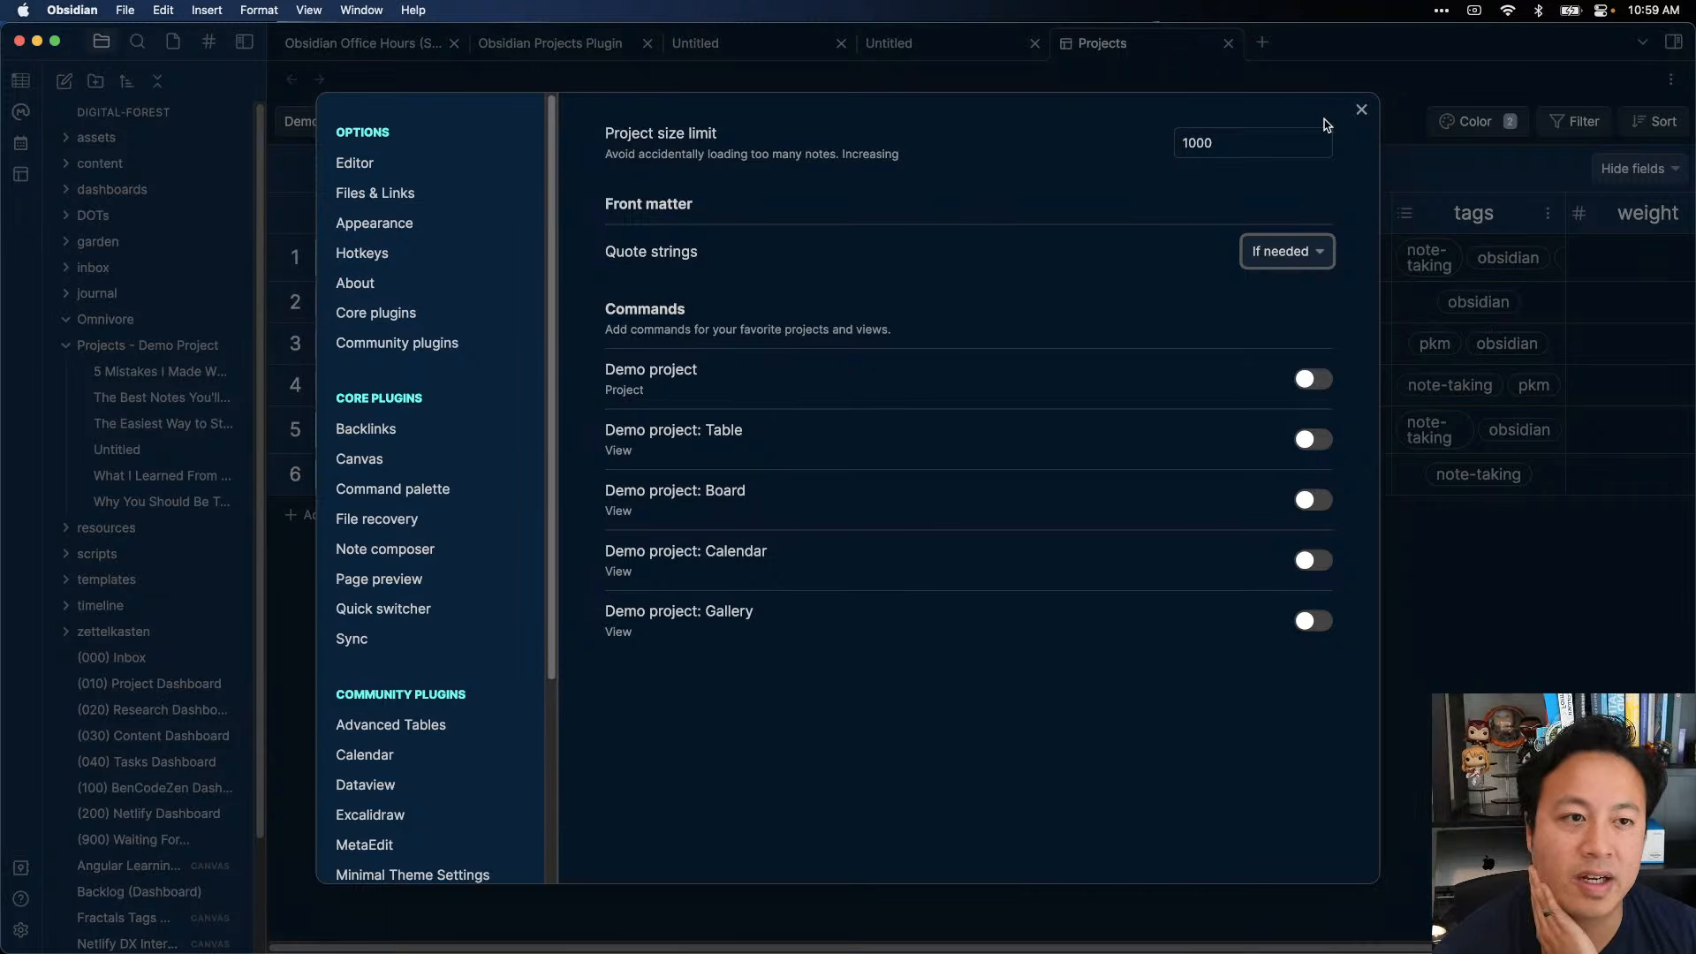
click(1361, 110)
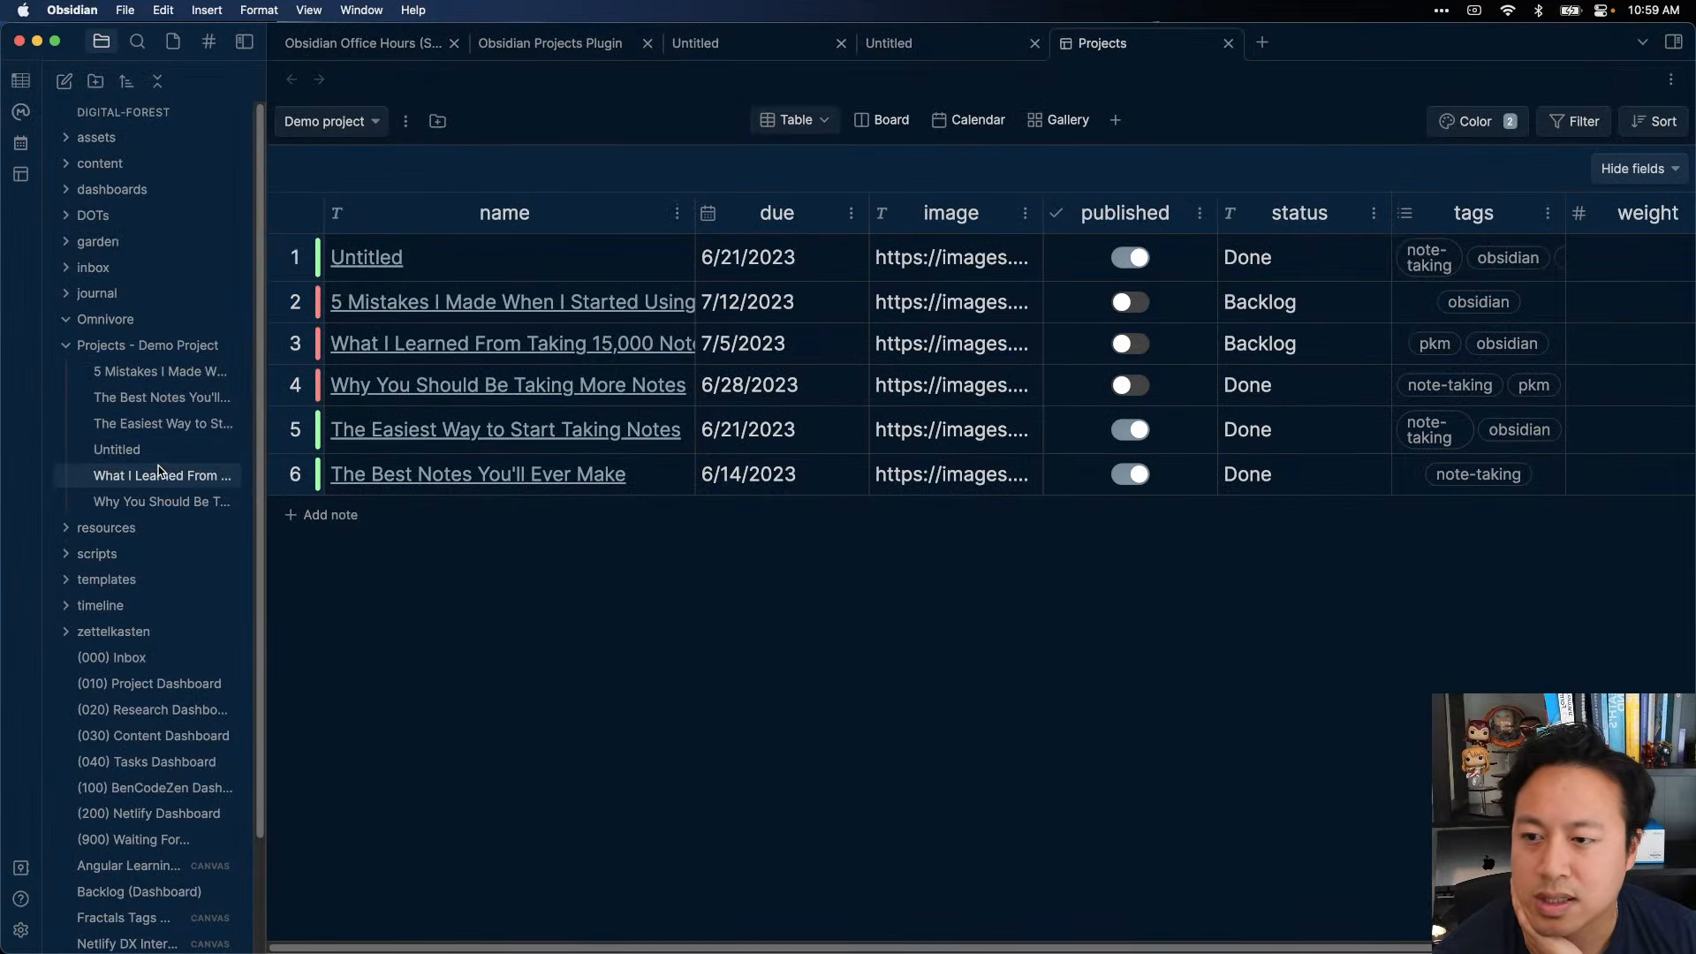
- Open the Untitled note and highlight the unquoted image URL in its frontmatter
click(116, 449)
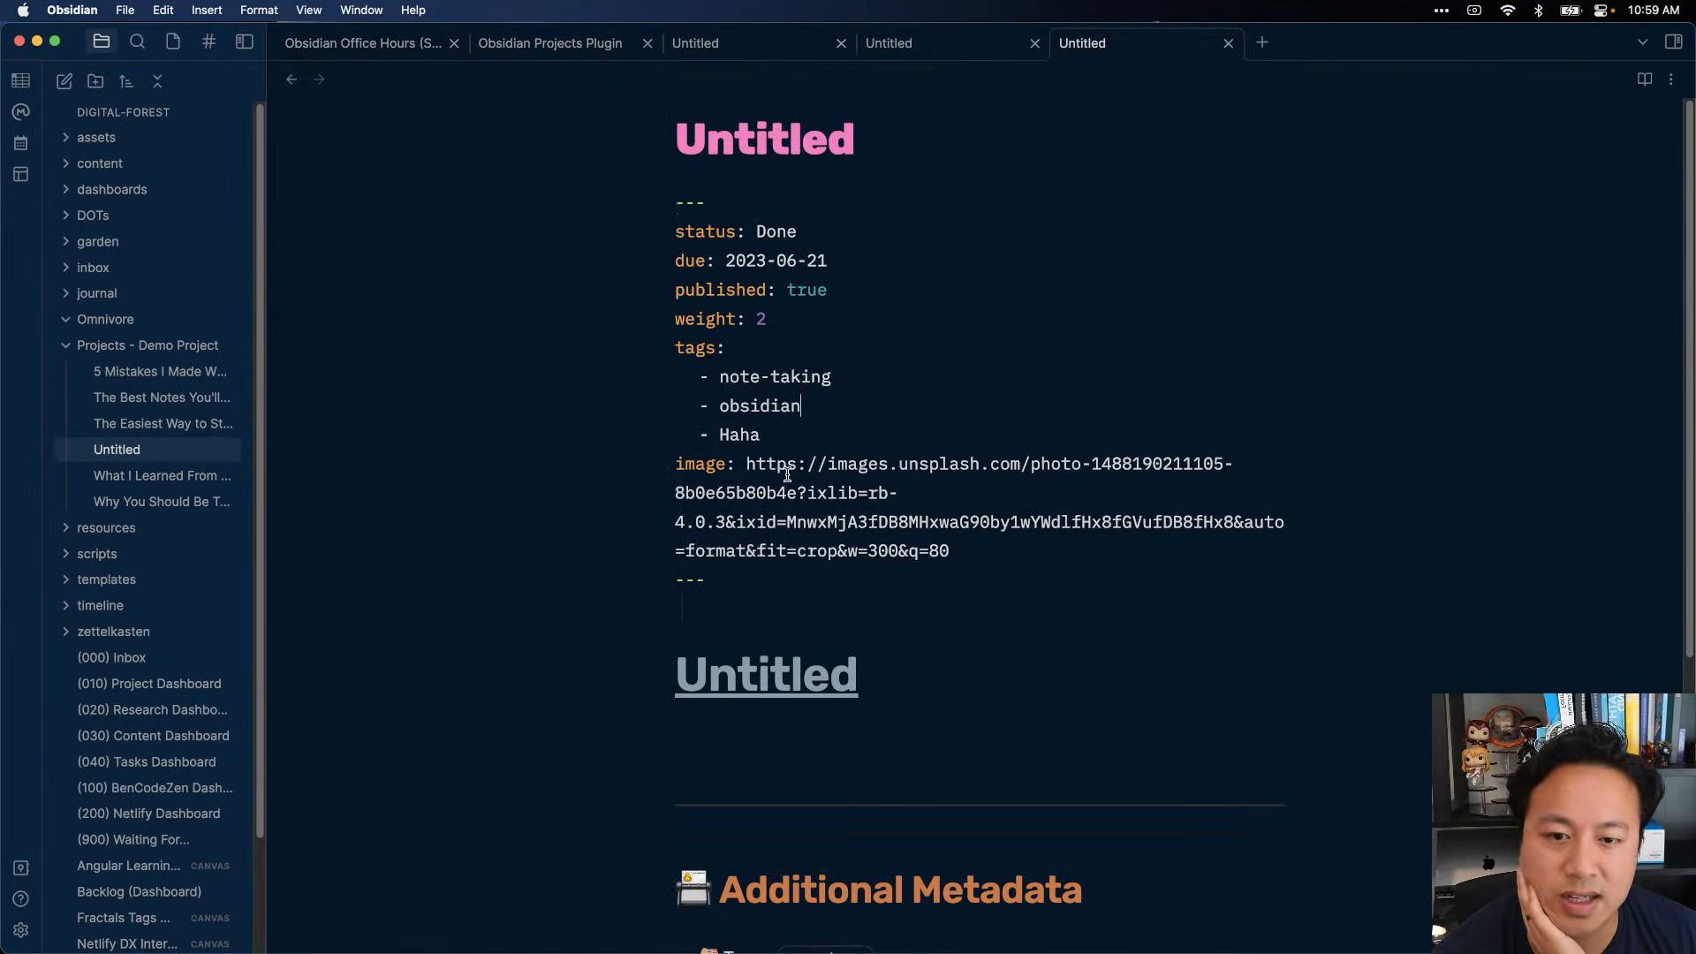
drag(746, 465, 962, 540)
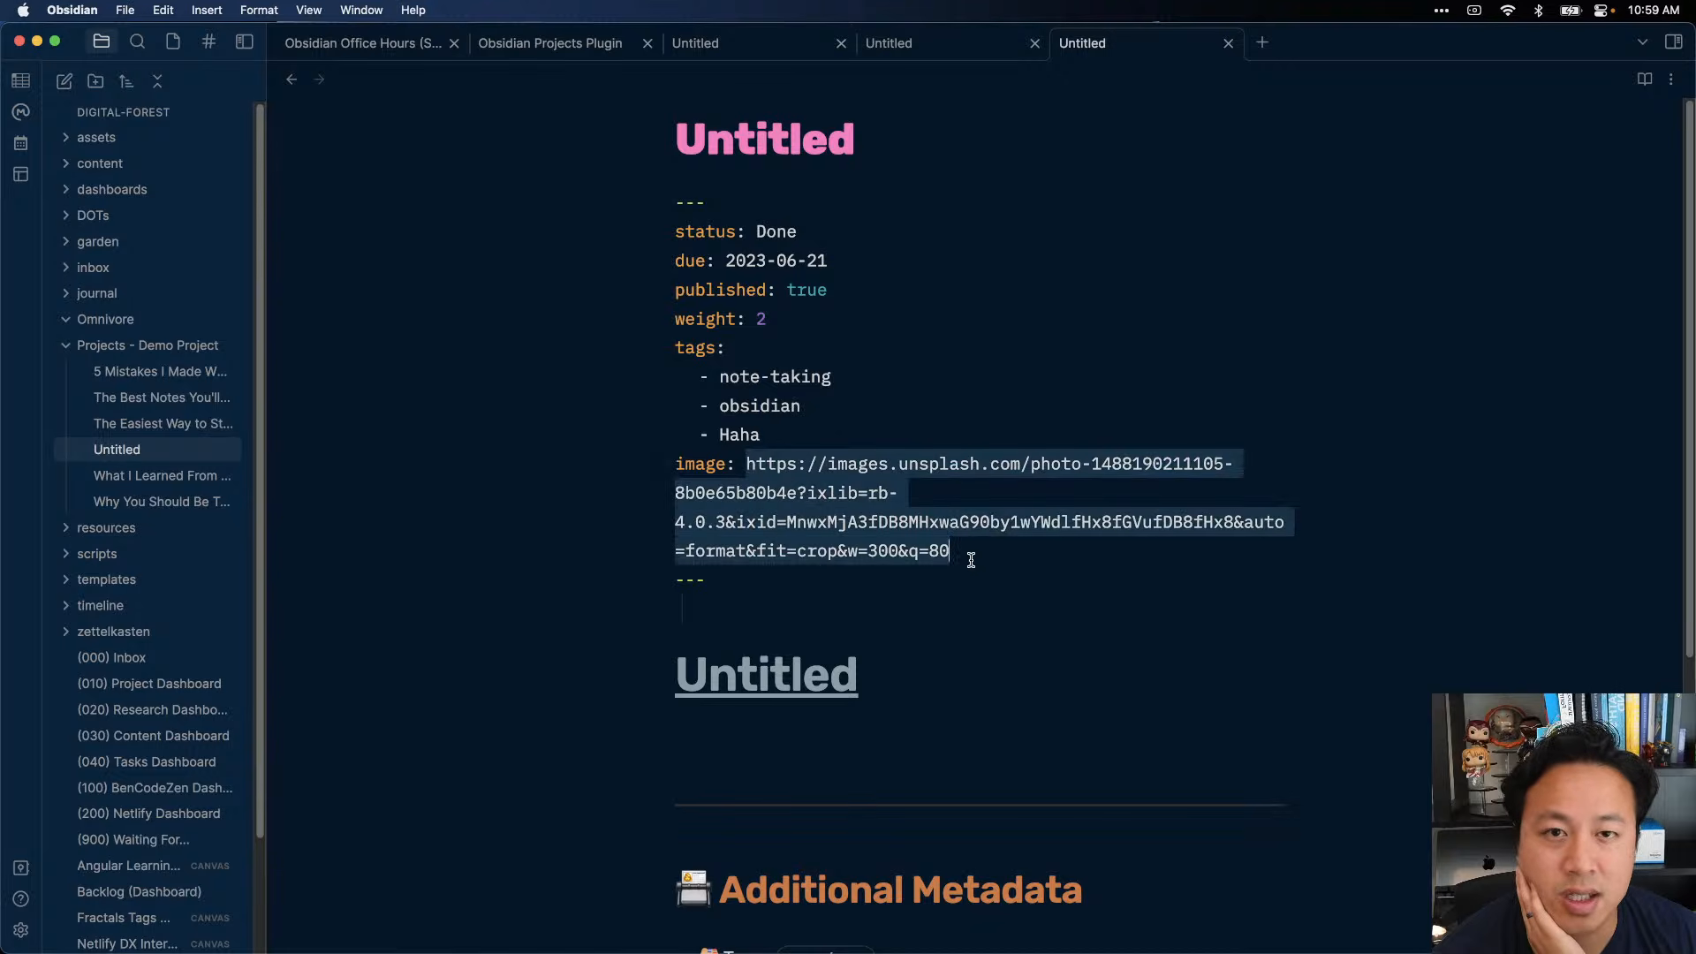
click(968, 560)
shift+click(735, 458)
drag(993, 550, 729, 455)
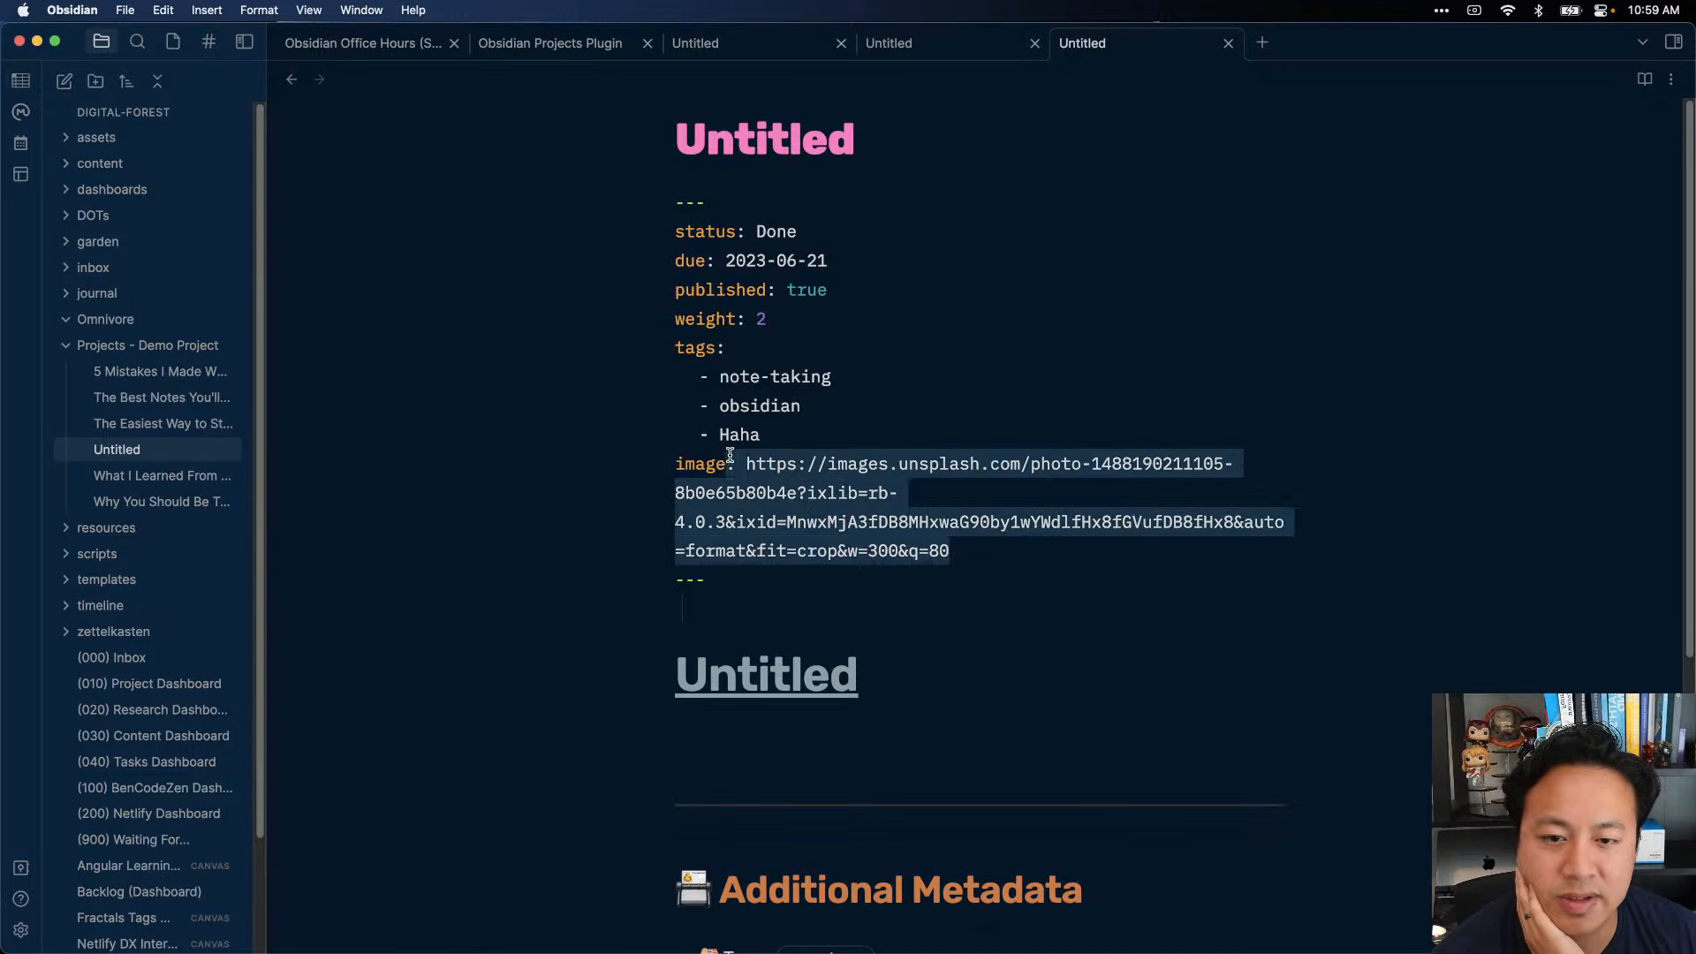
click(827, 551)
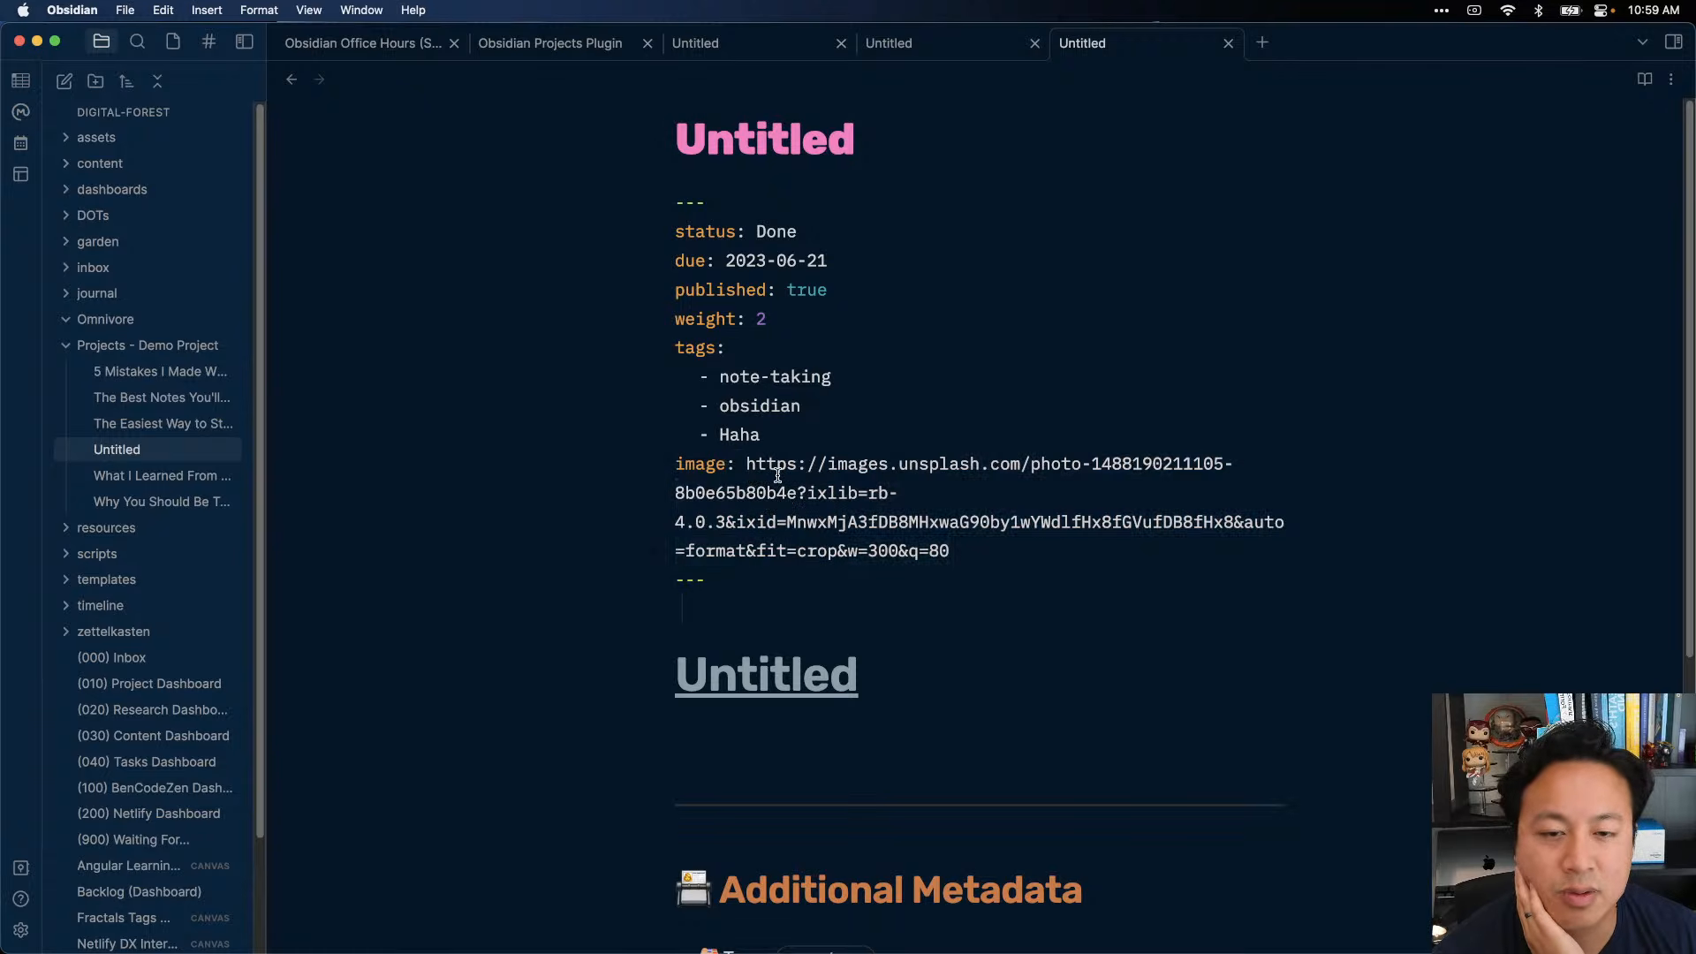
- Check the two quote strings choices again in the plugin settings without changing them
key(super+comma)
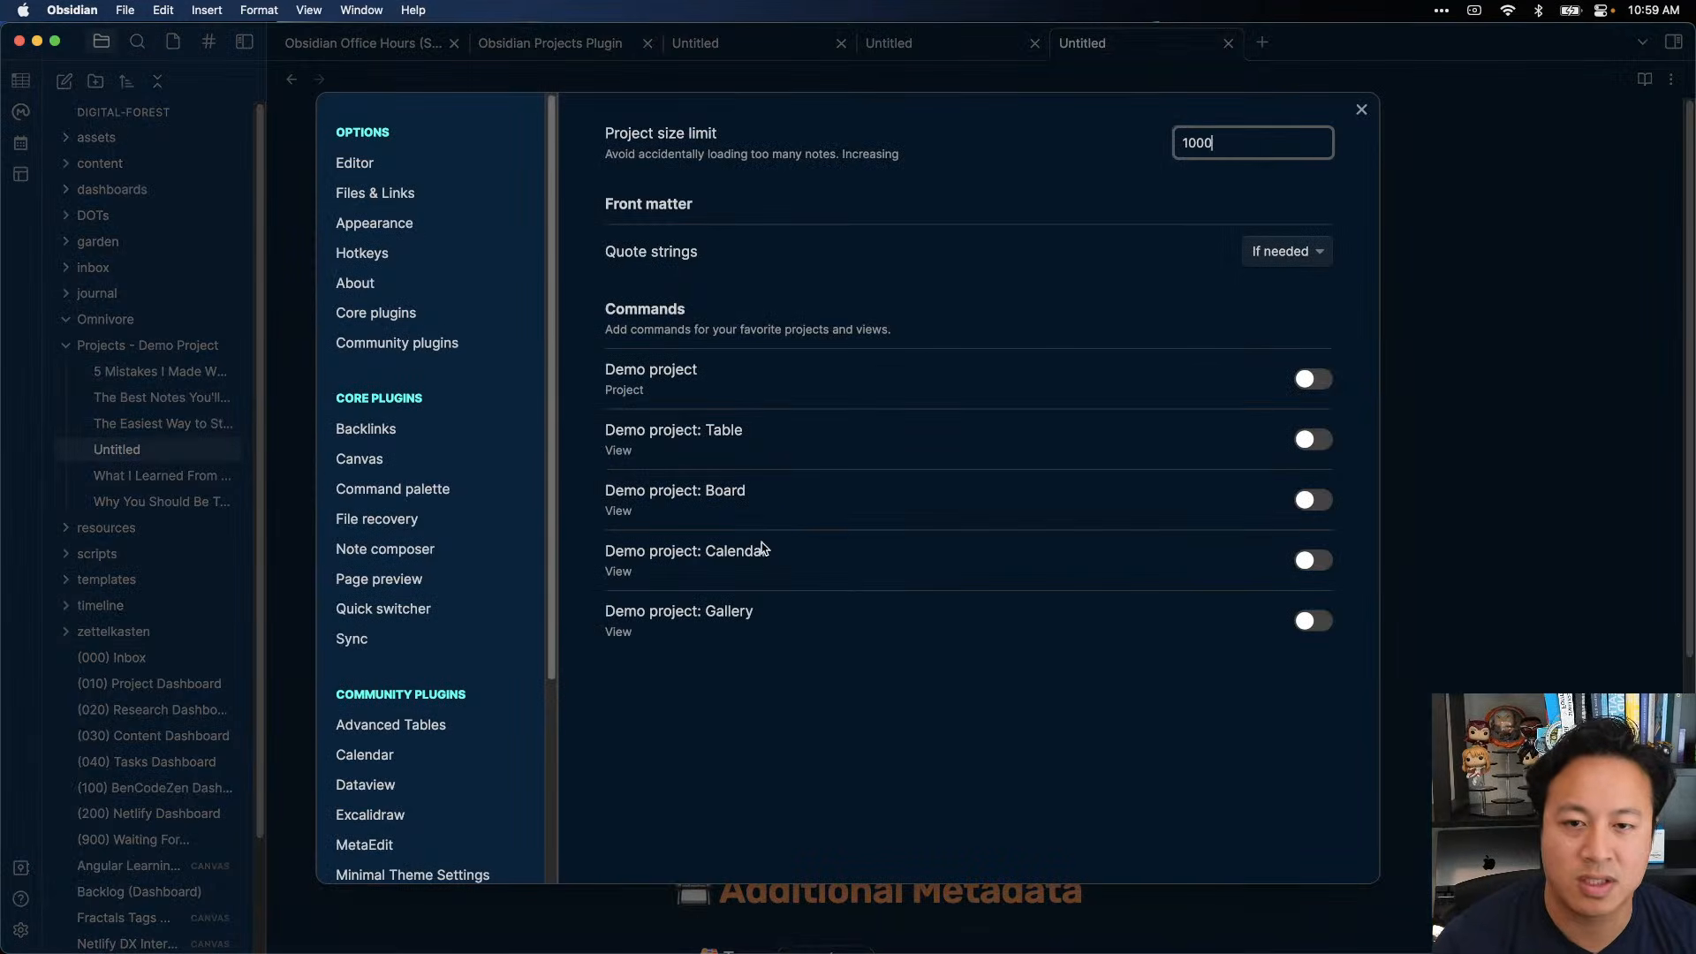
click(1286, 252)
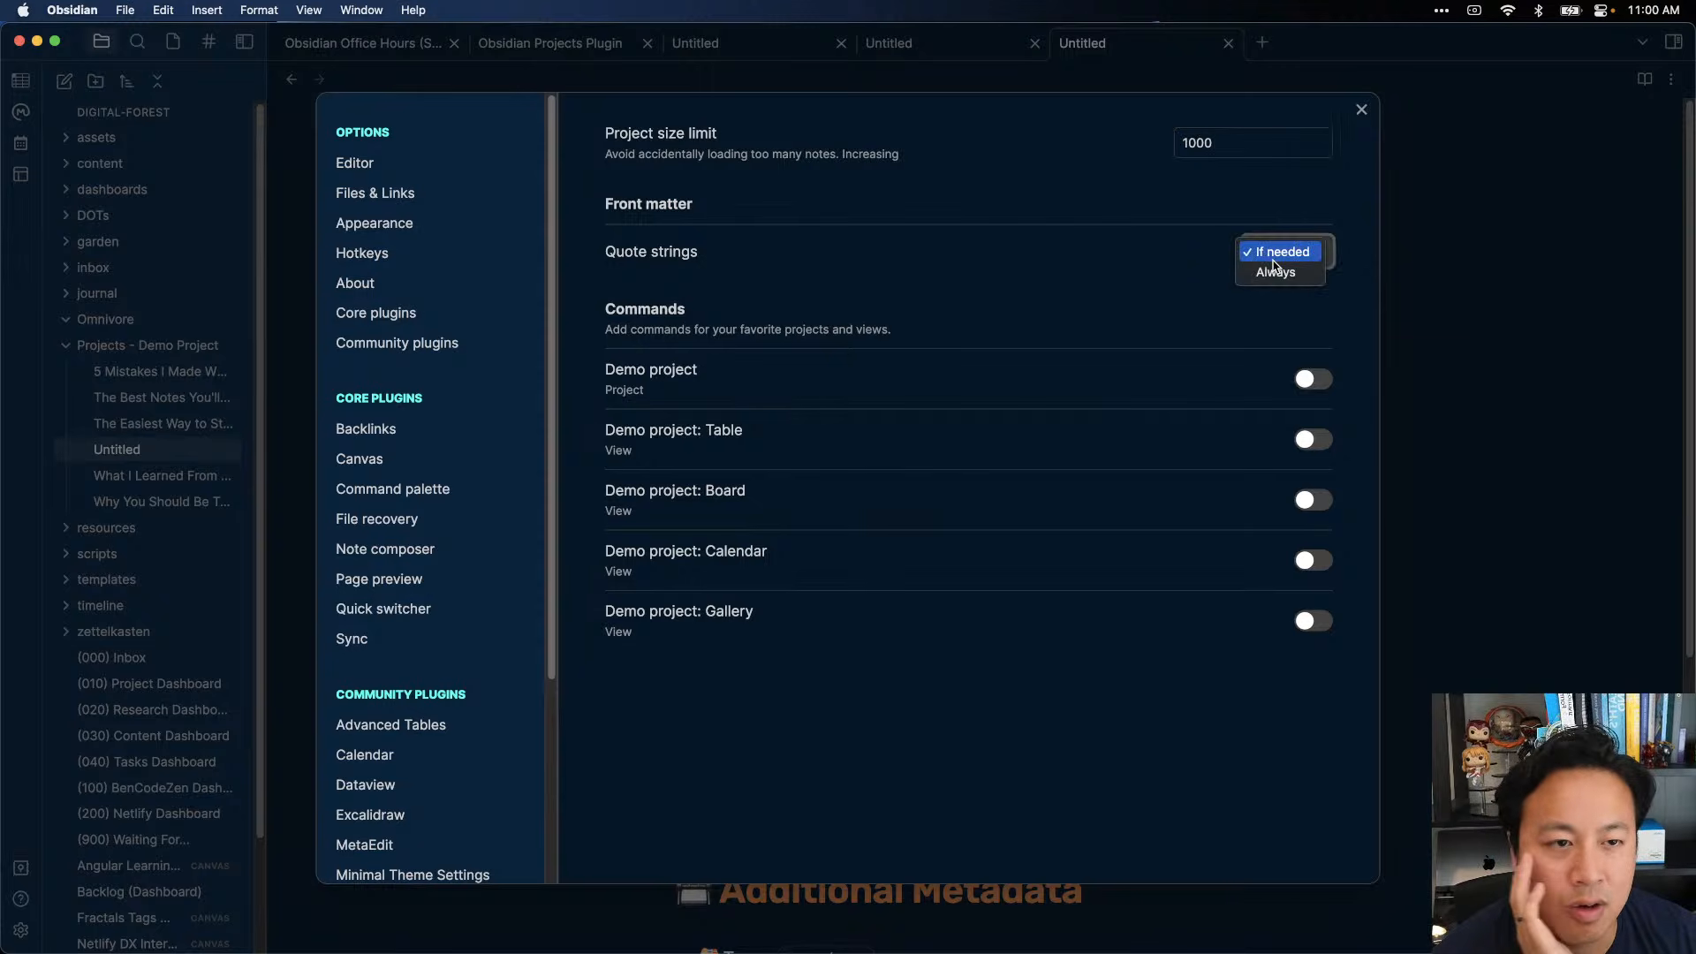
click(1108, 307)
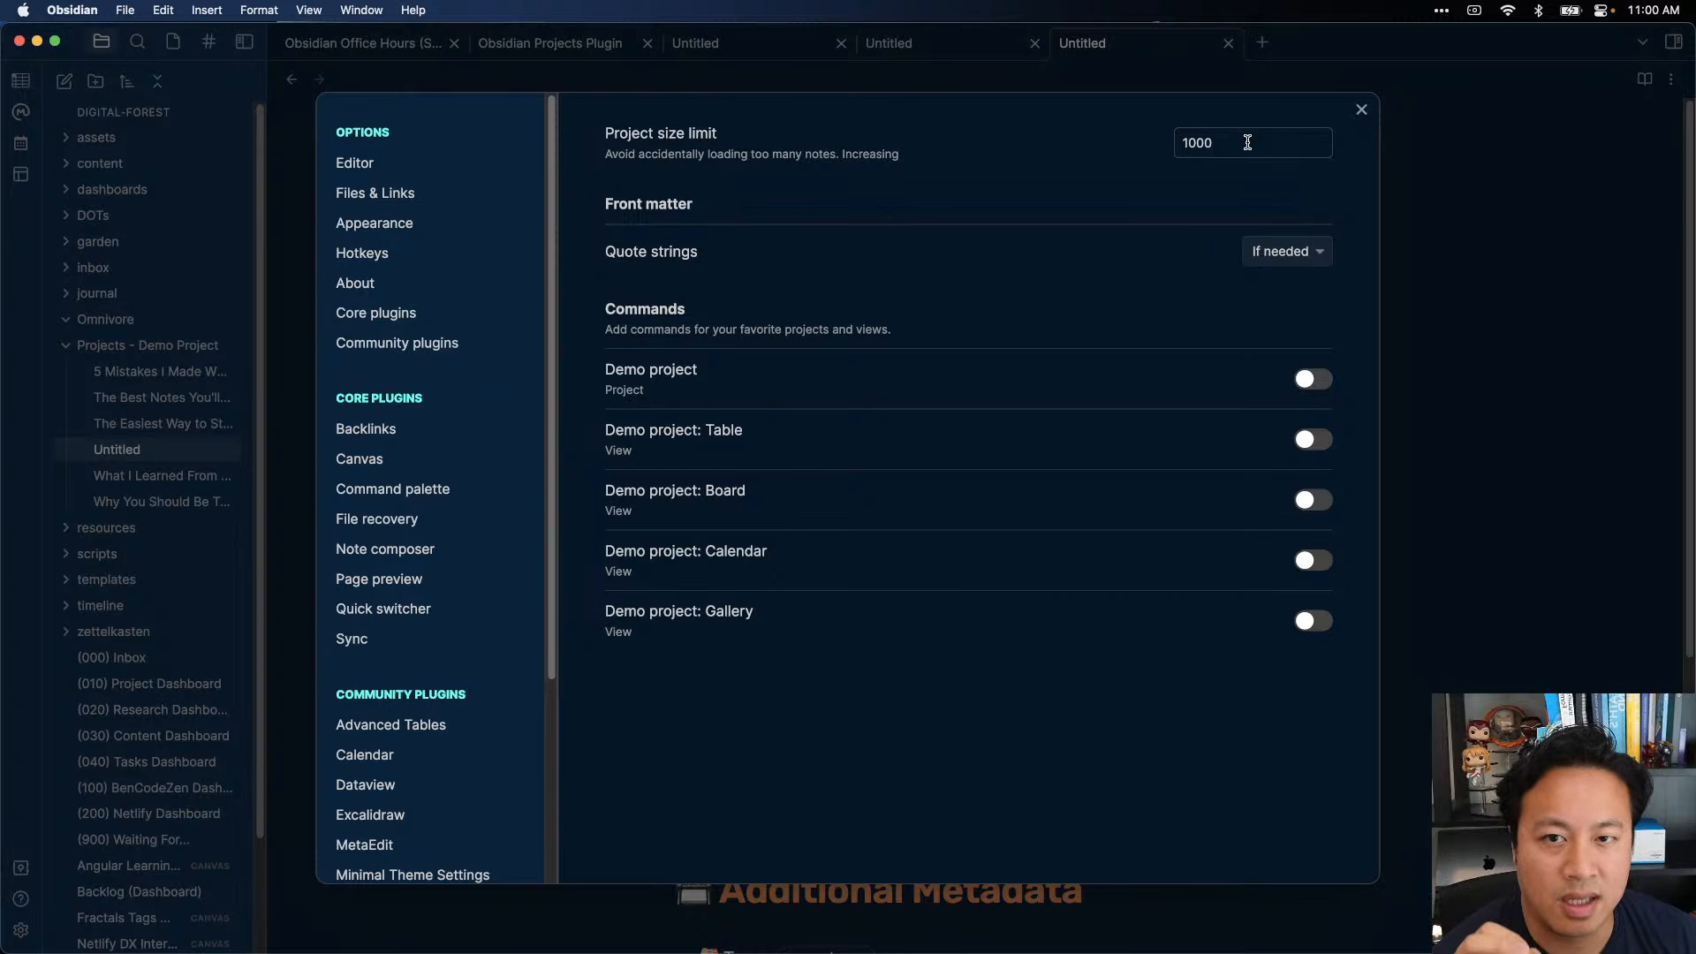
click(1365, 112)
key(super+p)
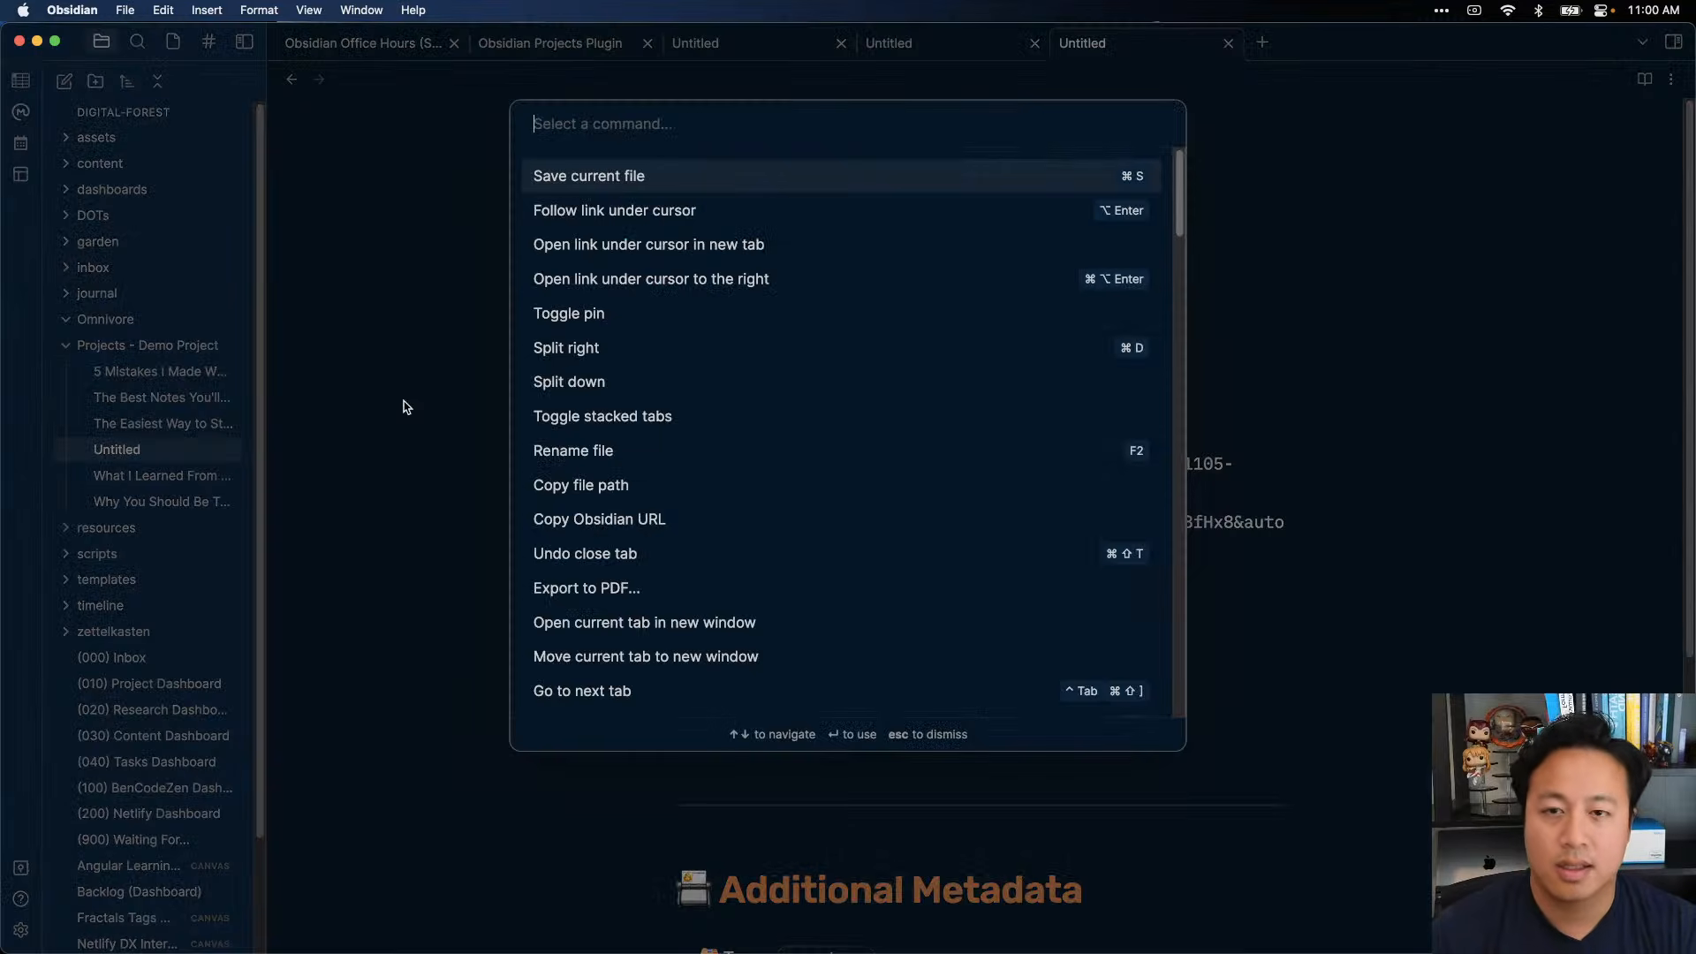
text(show)
key(Escape)
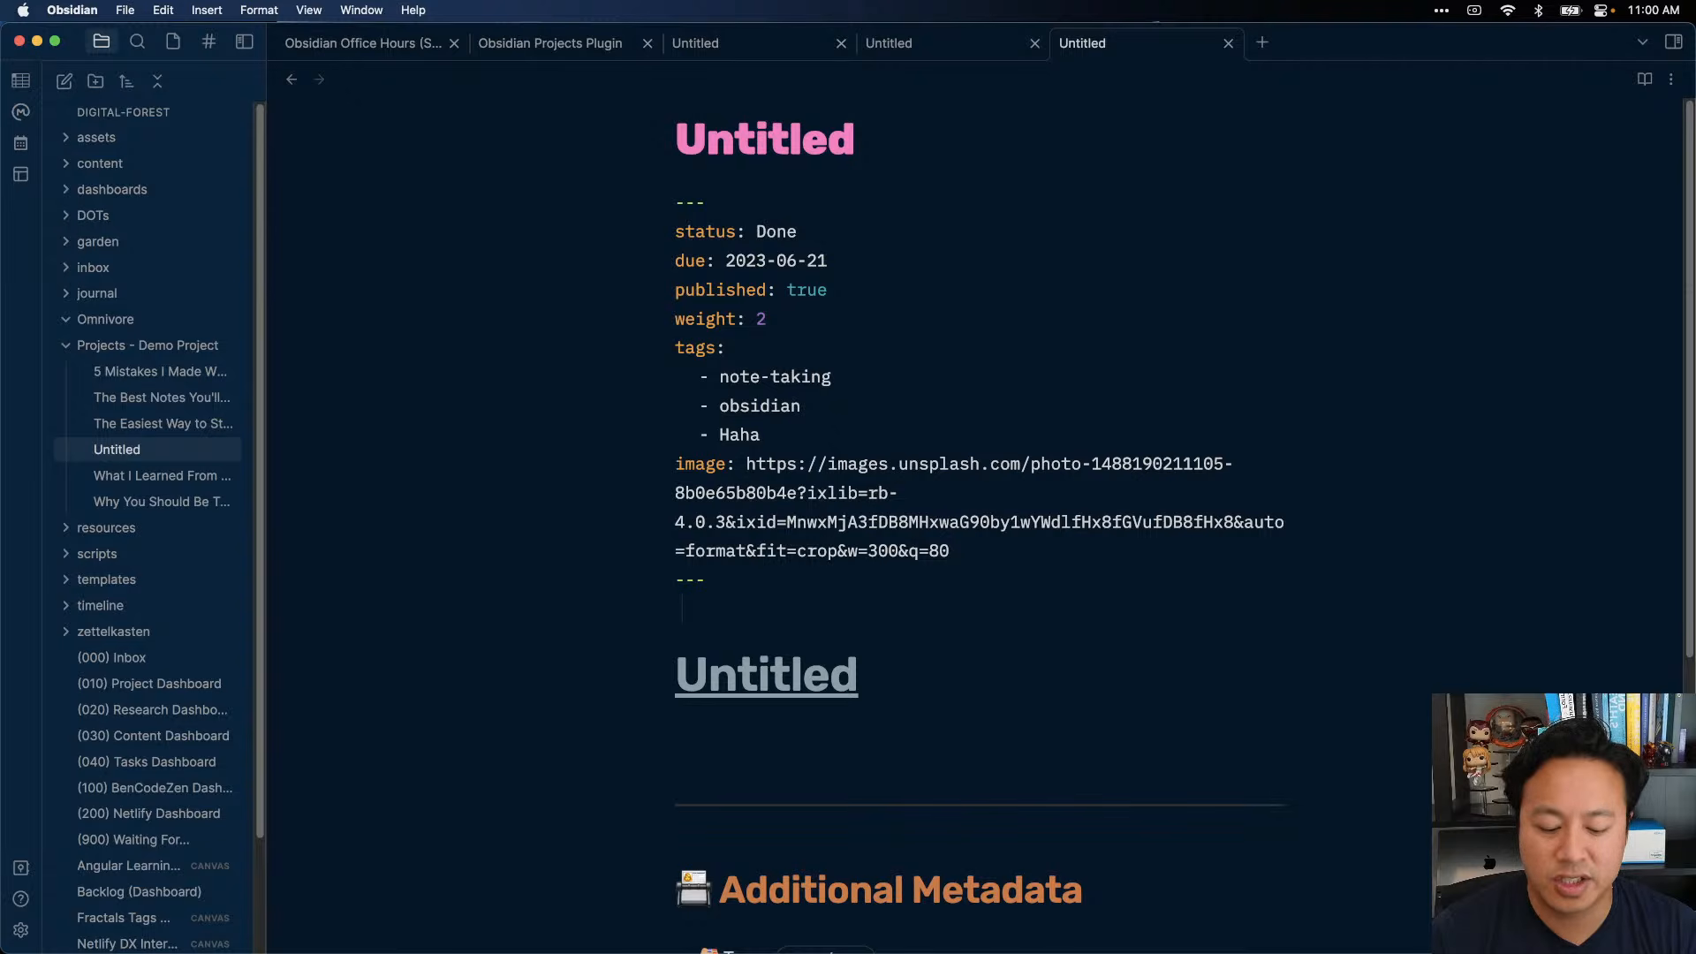
- Open the hotkey settings, browse the list of commands and filter it by "project"
key(super+comma)
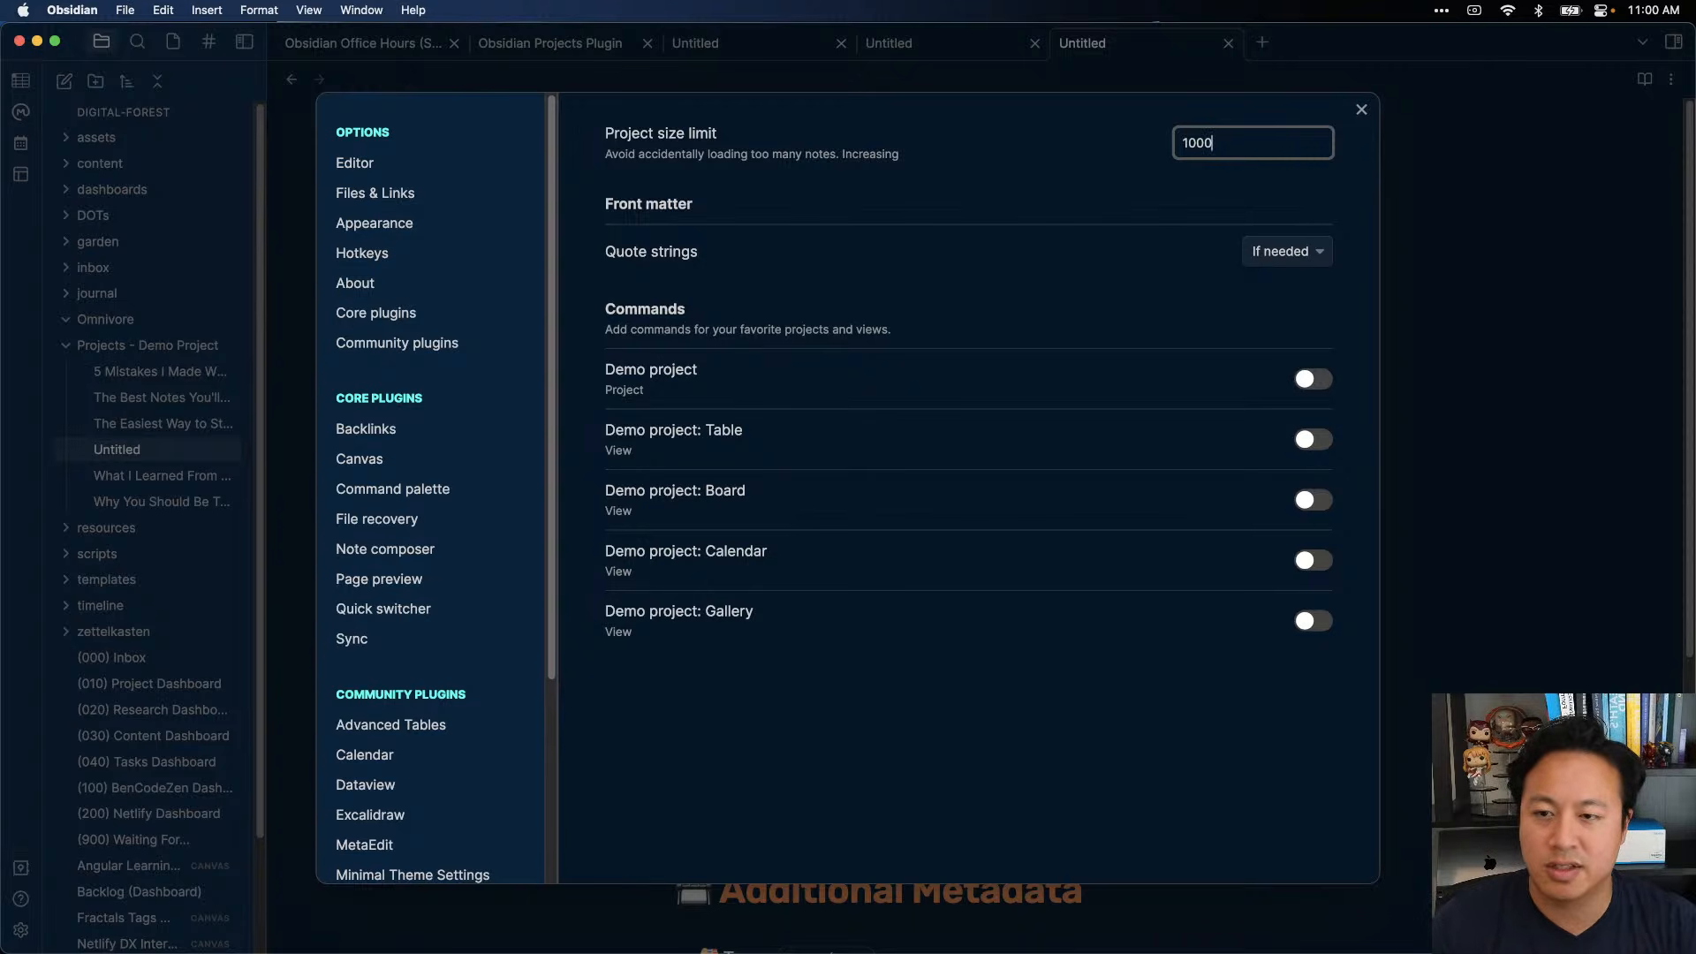
click(420, 253)
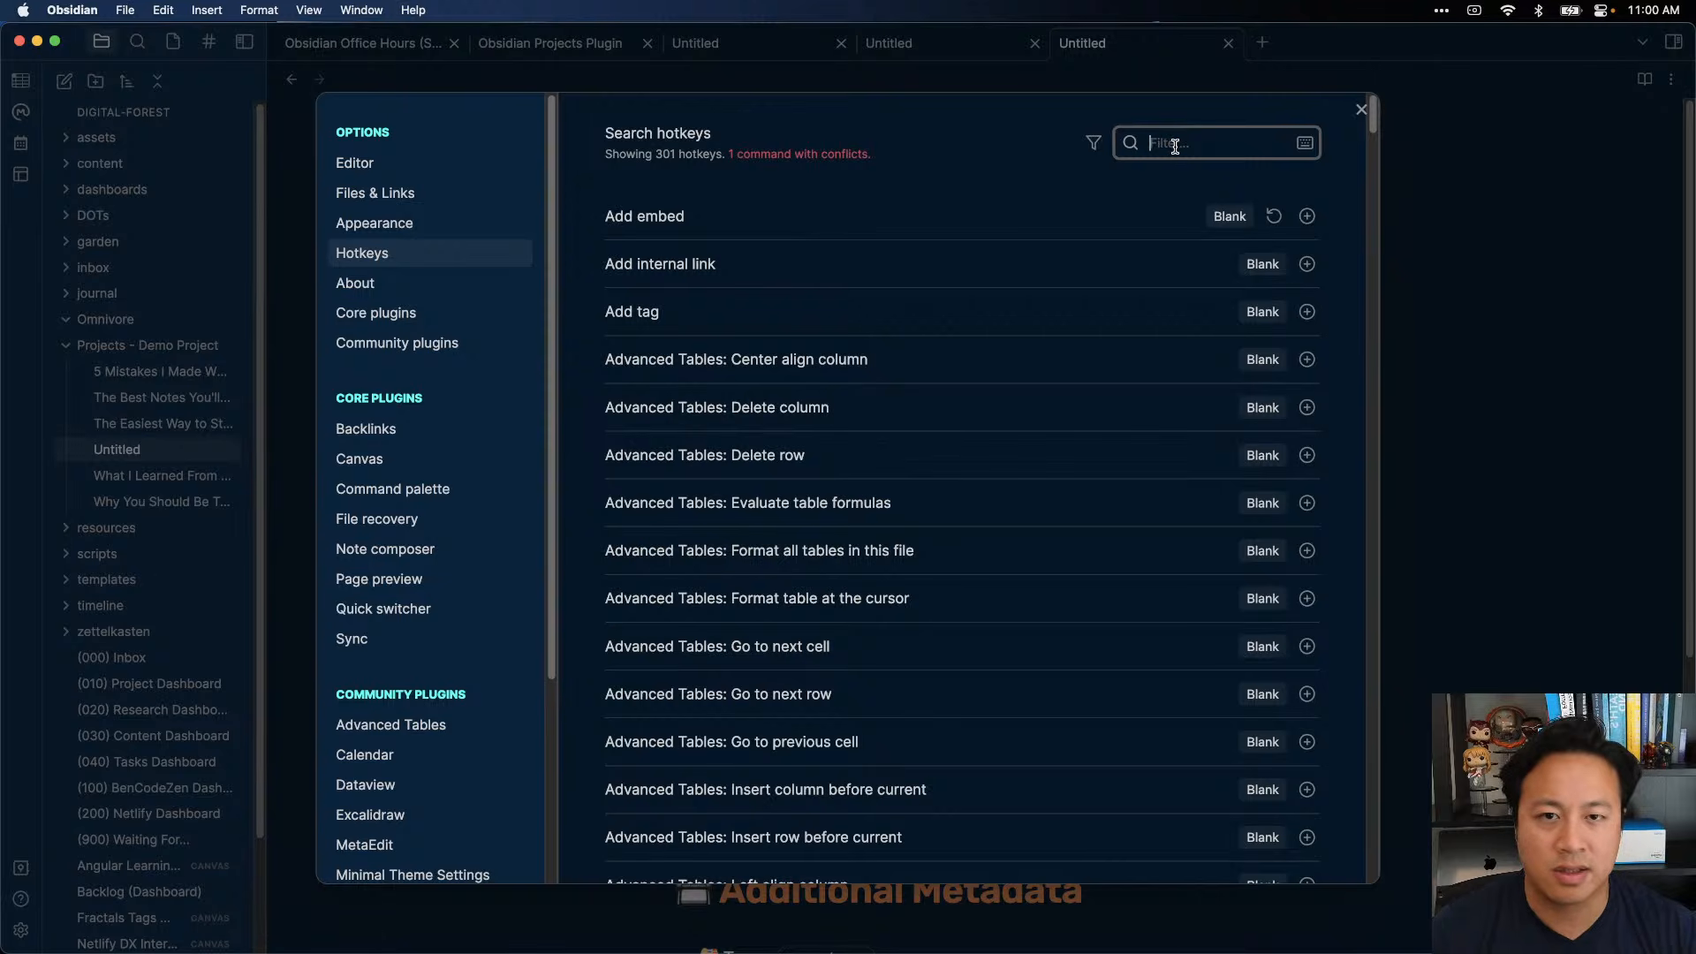
scroll(1181, 530, down, 10)
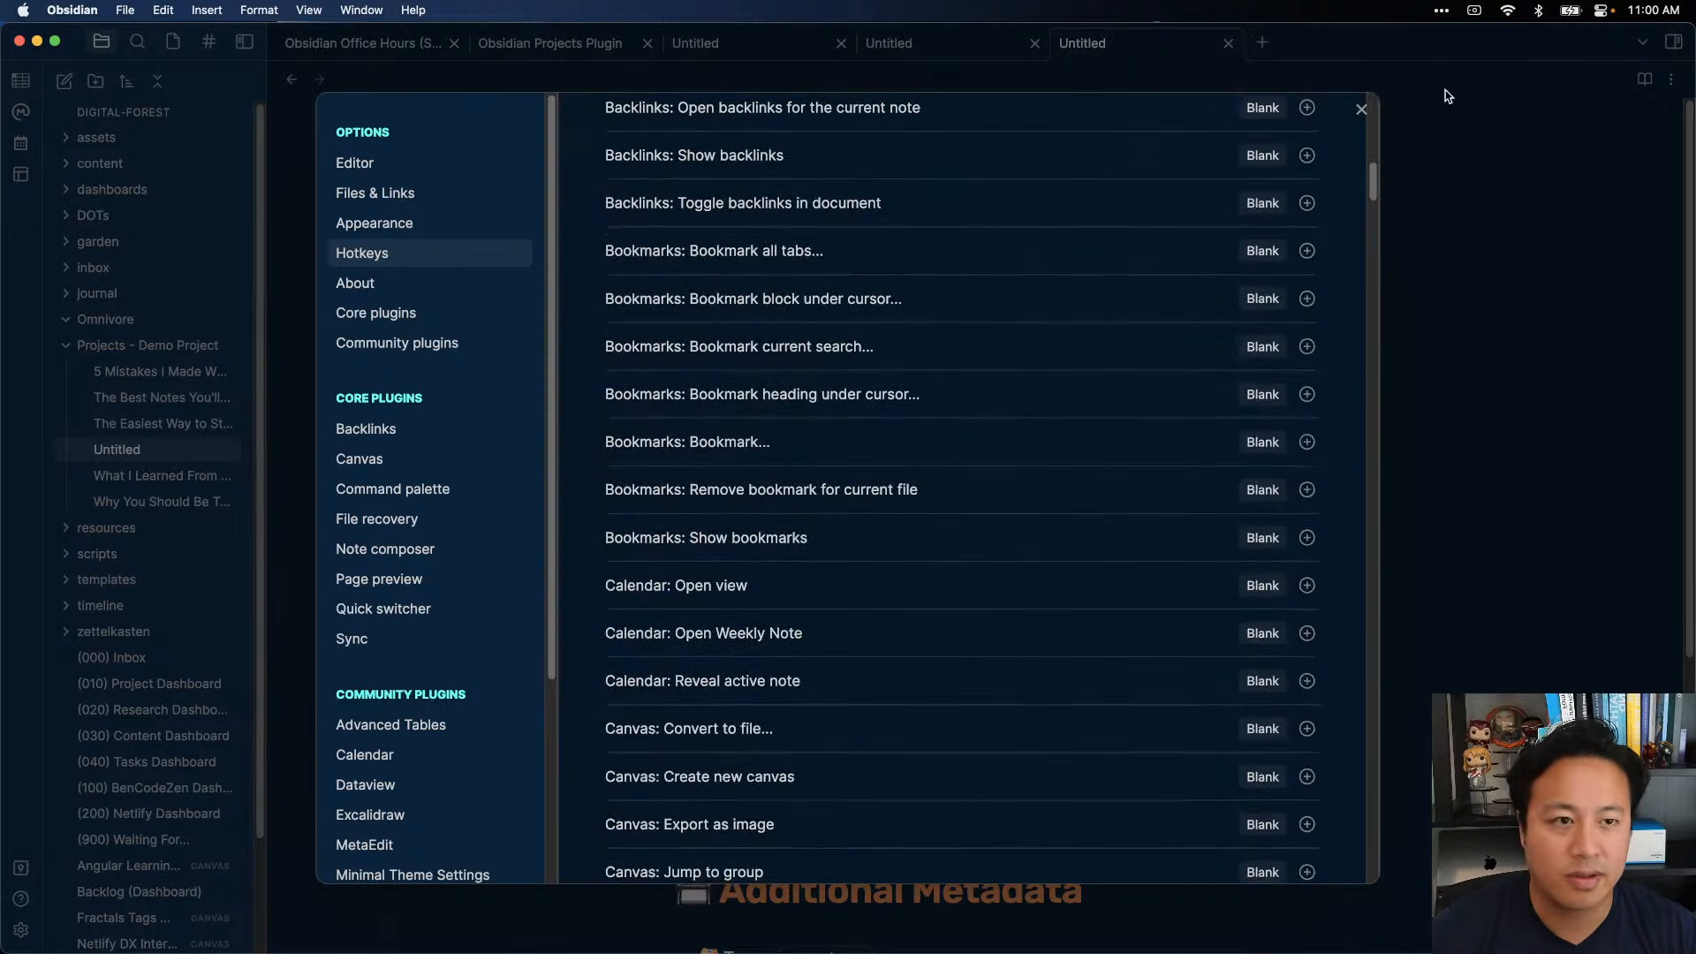
drag(1380, 171, 1376, 863)
scroll(1295, 374, up, 20)
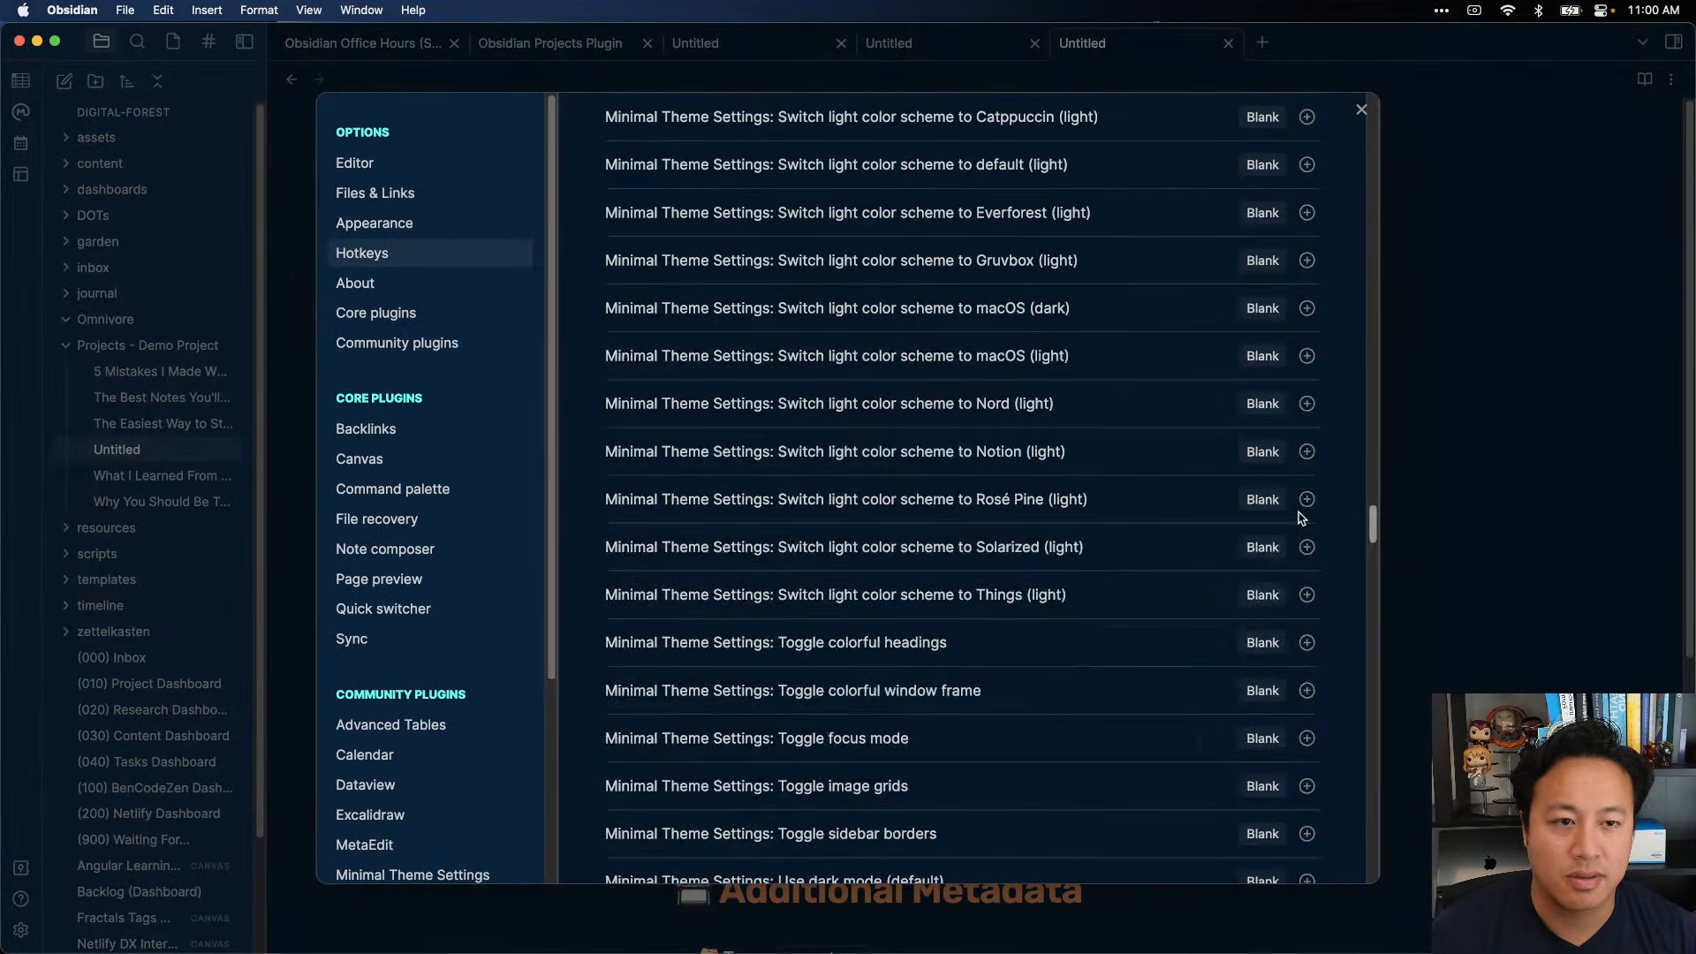
scroll(1295, 373, up, 20)
click(1199, 144)
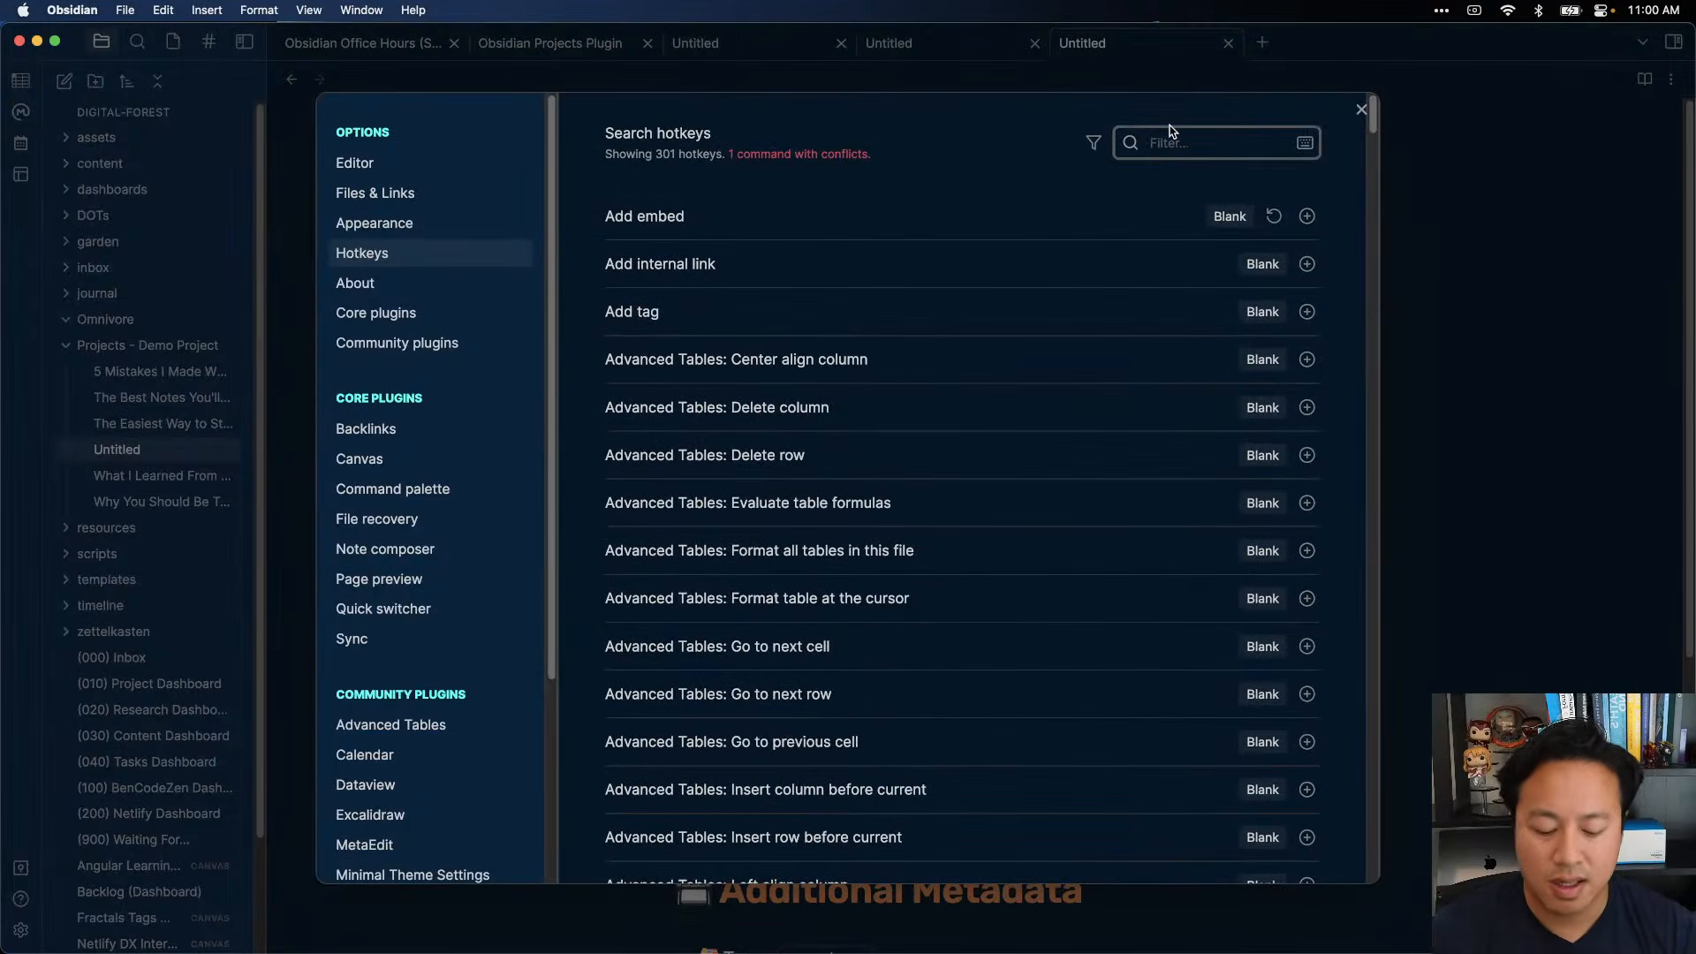
text(project)
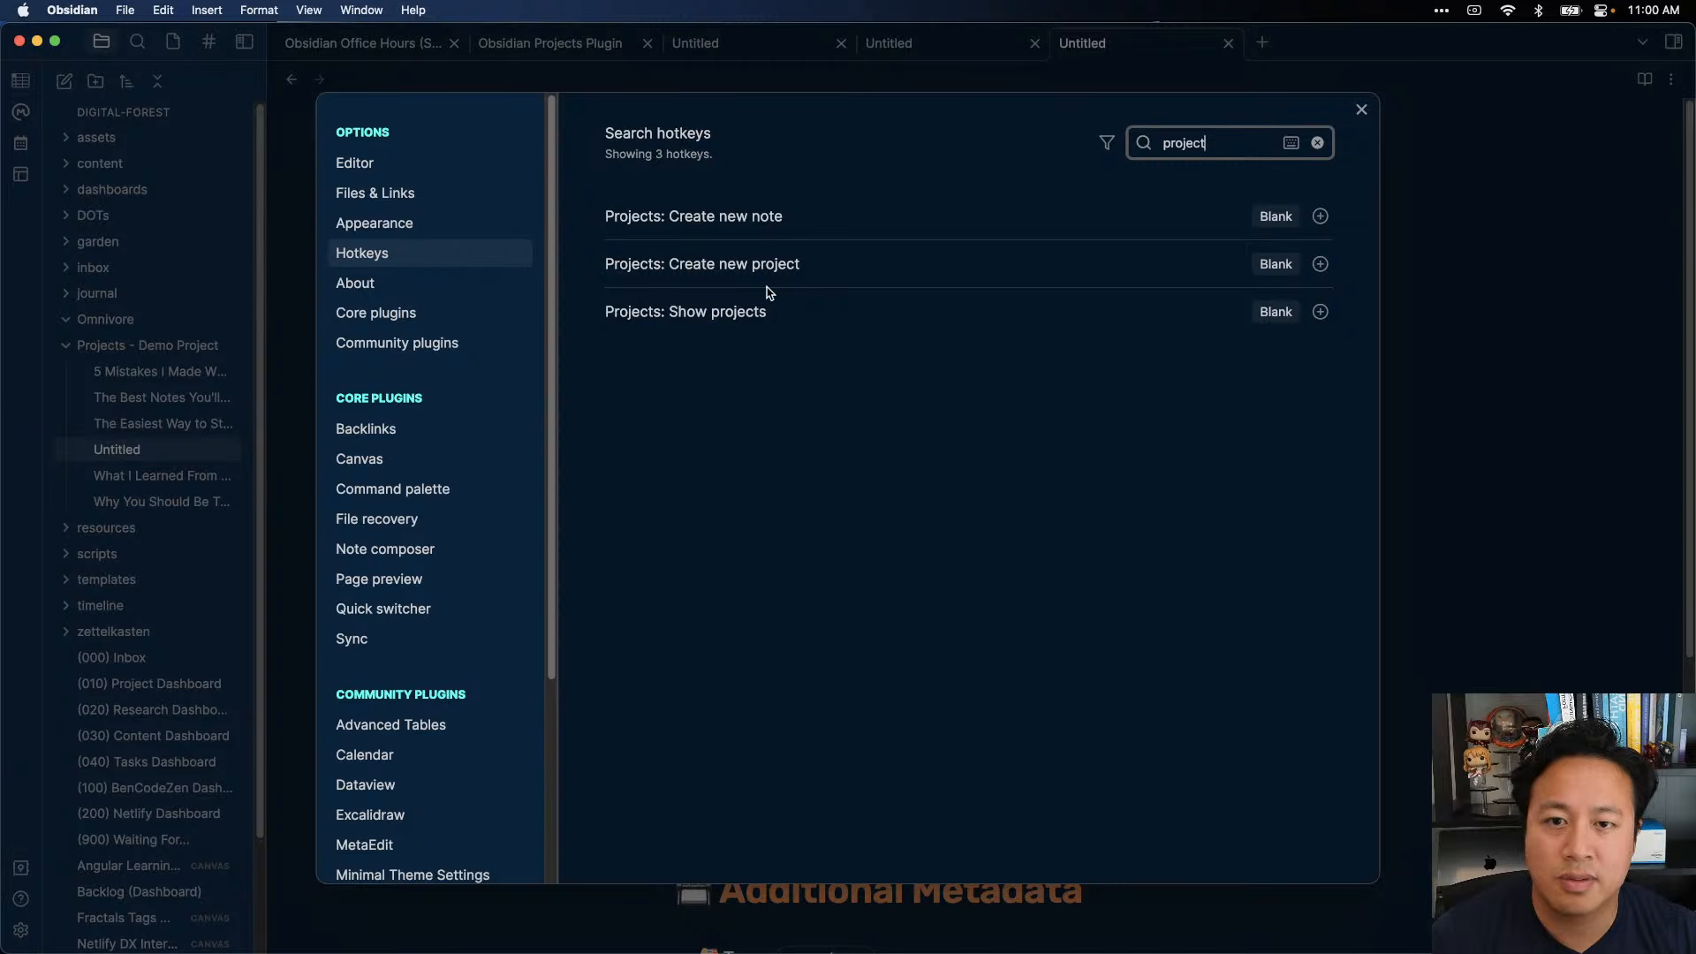
- Try Cmd+Shift+[ as the hotkey for "Projects: Show projects", inspect its conflict, remove it and filter the commands by "proj" again
click(1320, 313)
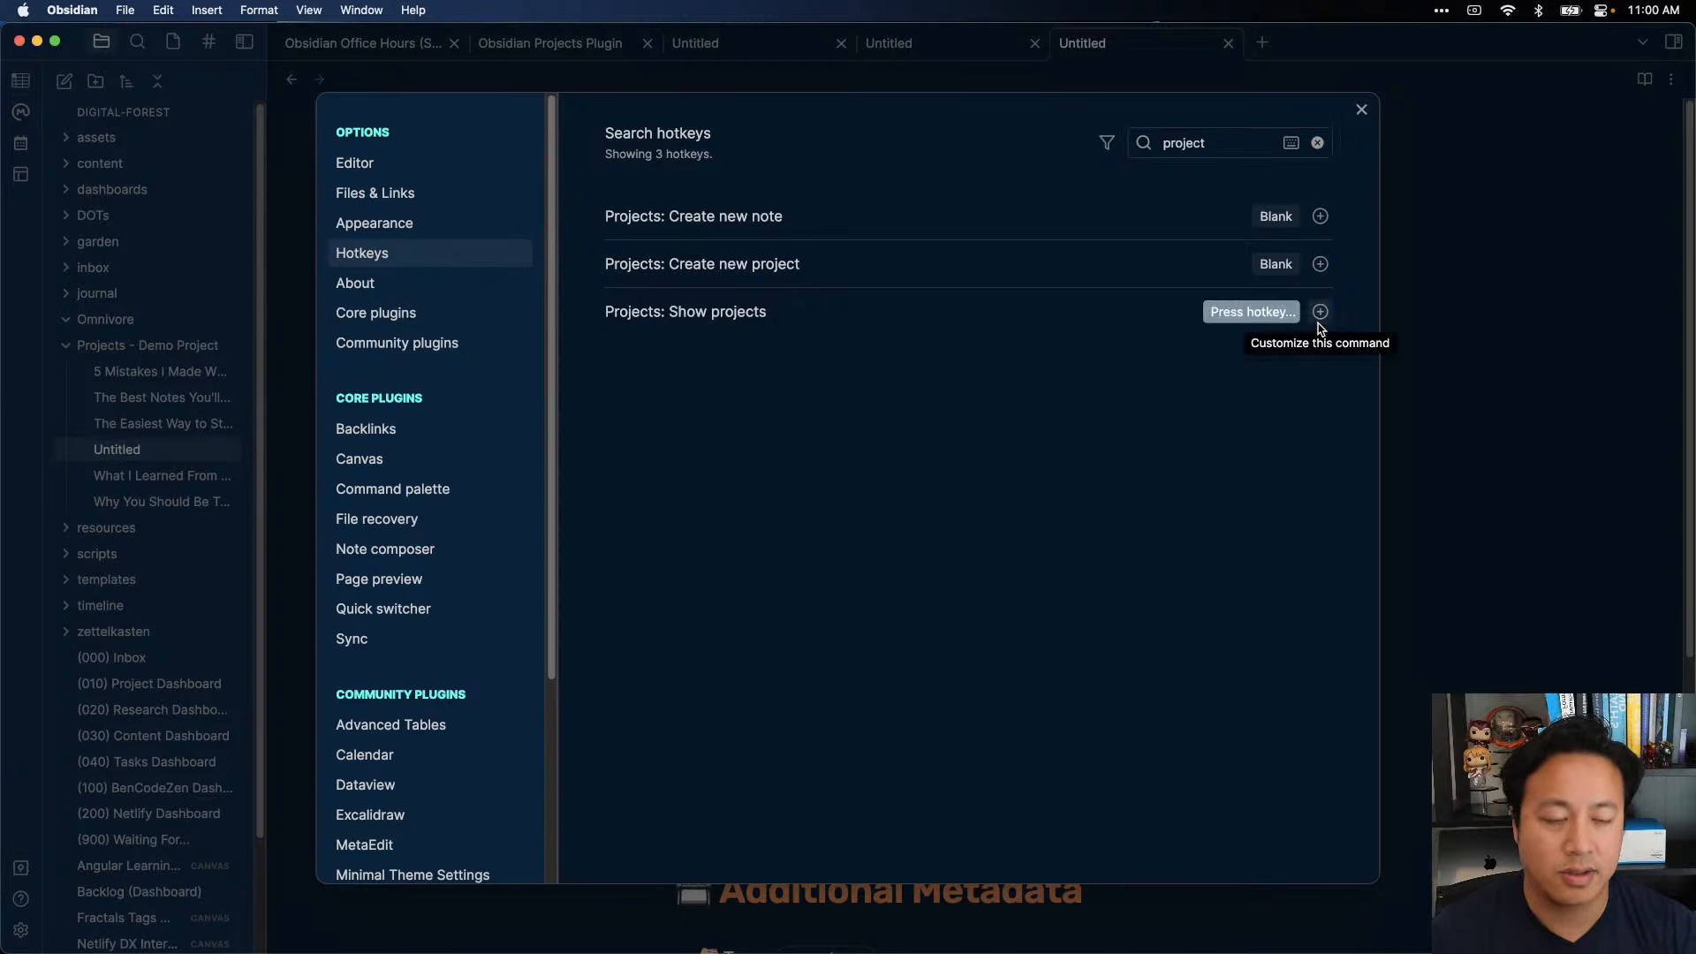
key(super+shift+bracketleft)
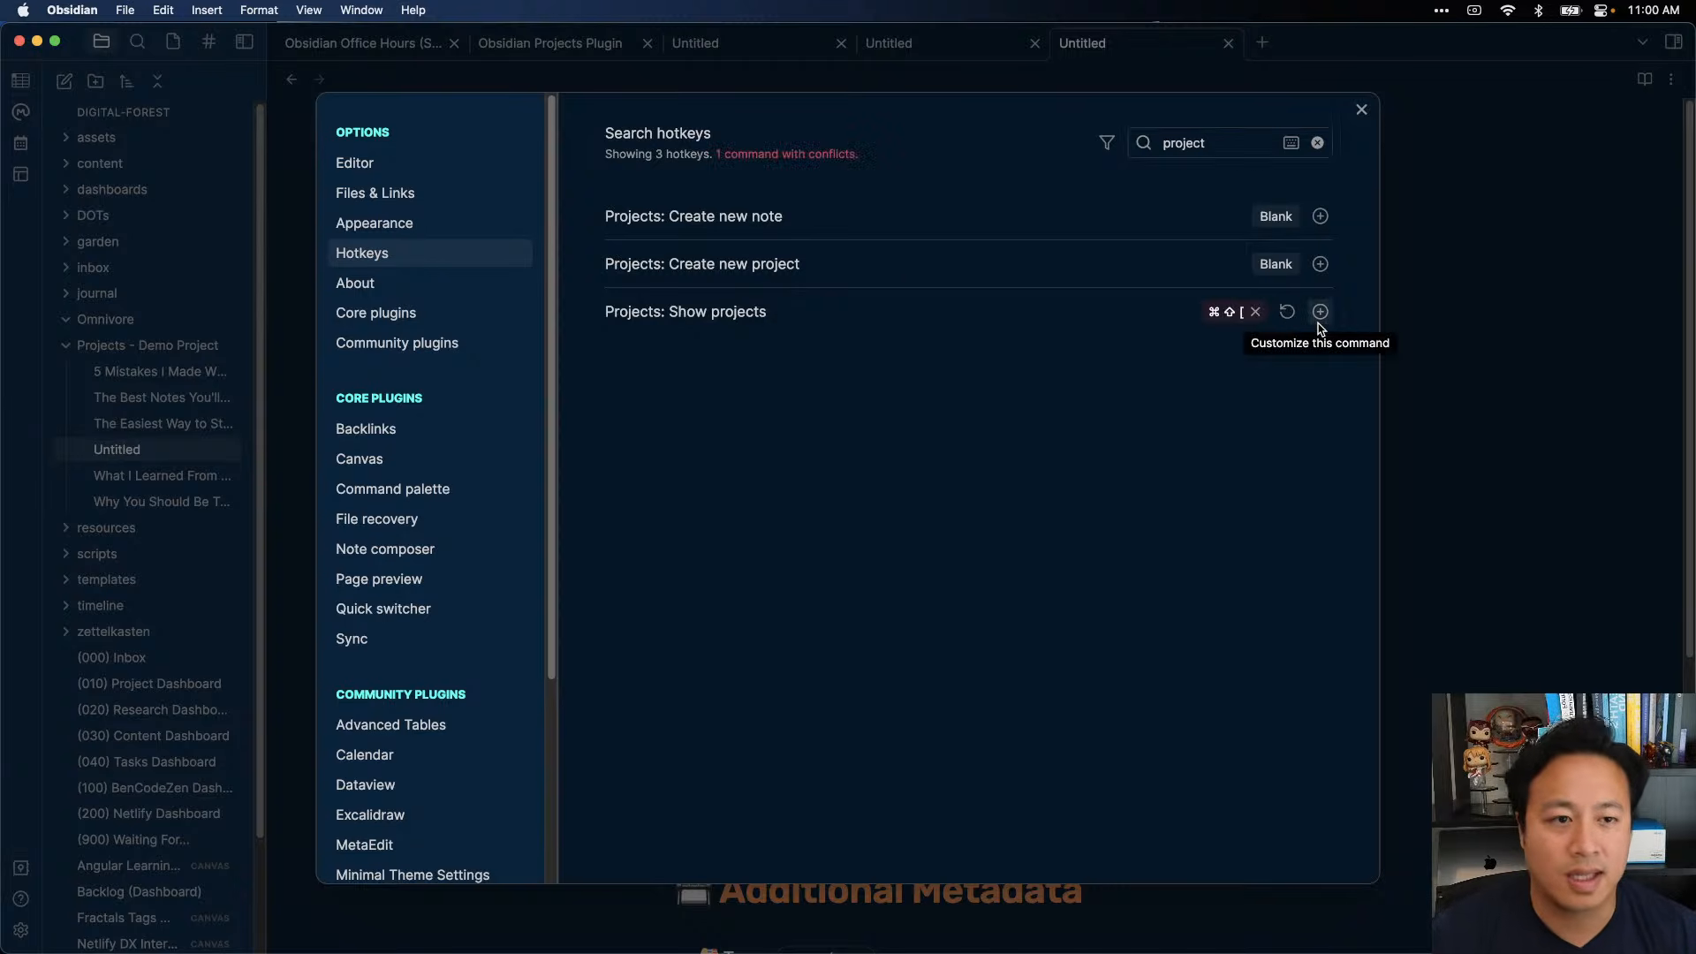
click(1226, 313)
click(1256, 291)
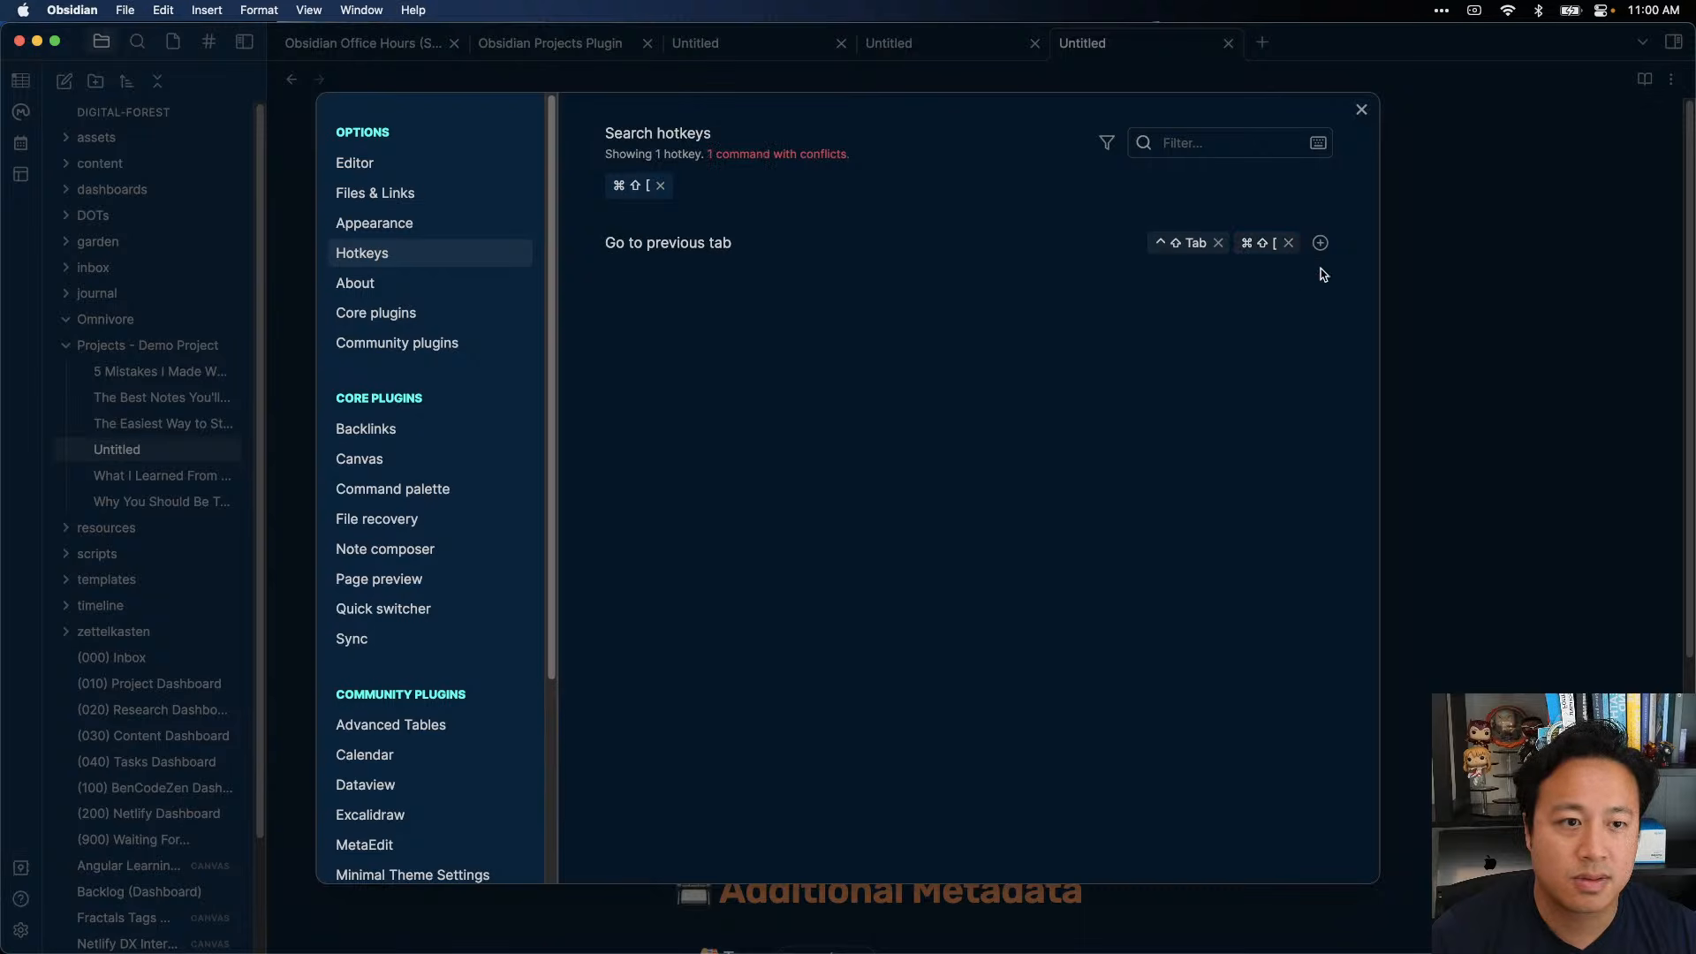
click(1275, 144)
key(BackSpace)
text(proj)
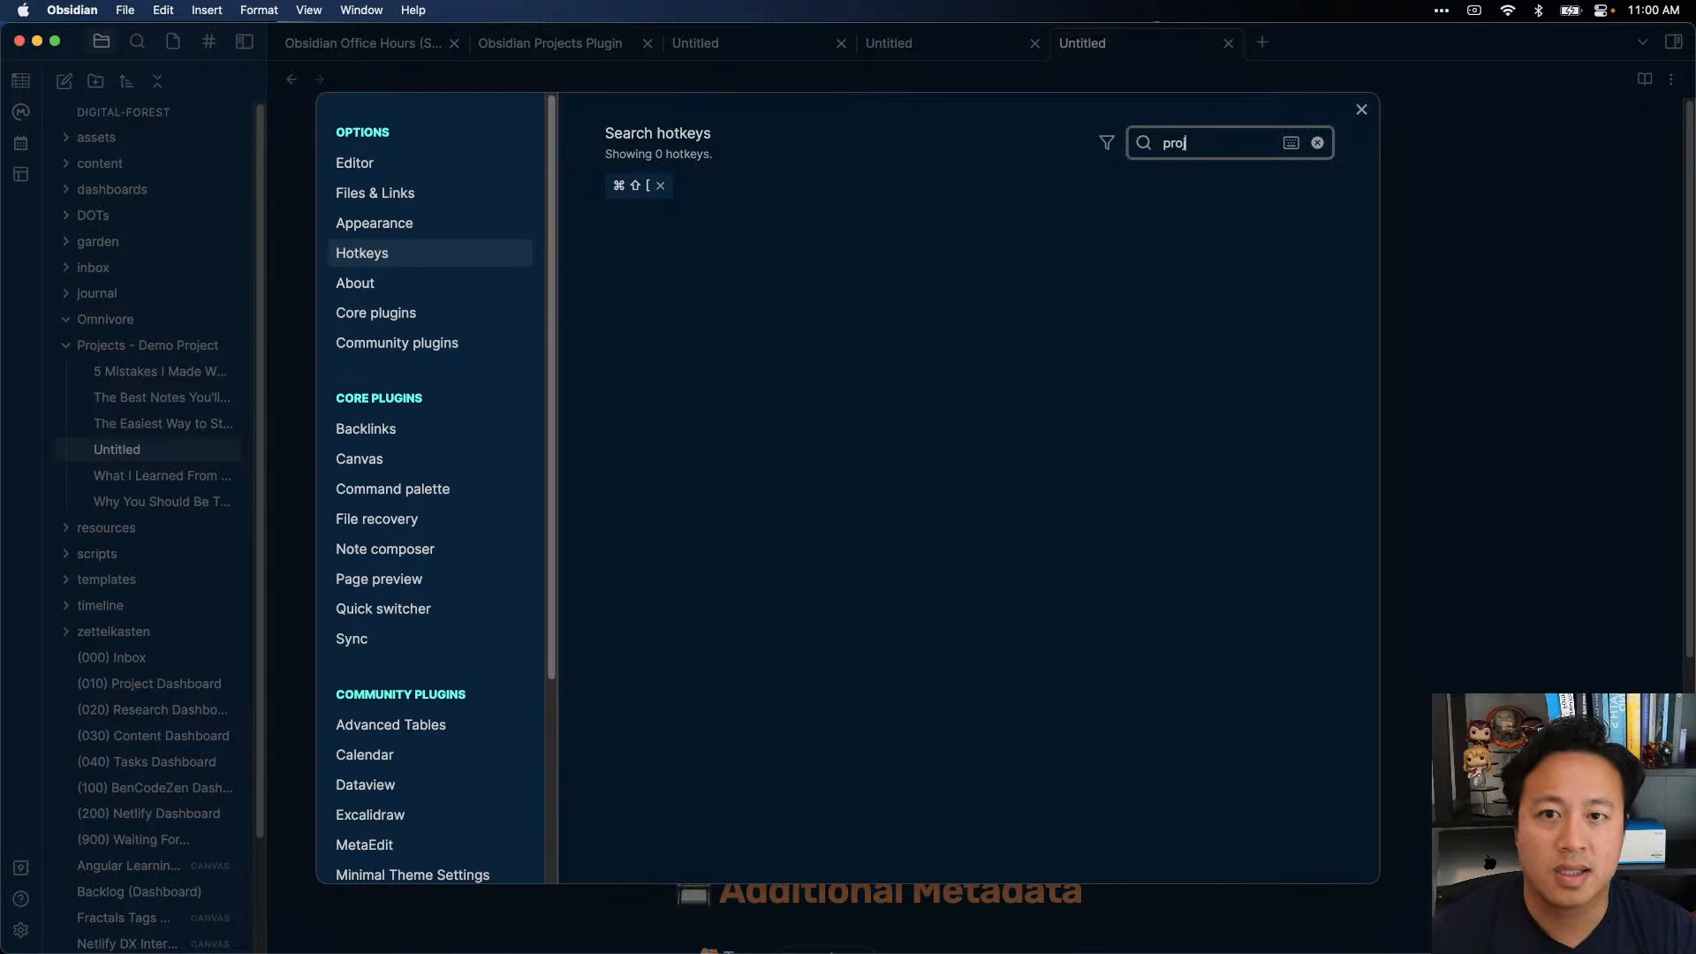
click(661, 182)
- Assign the hotkey Cmd+Shift+P to "Projects: Show projects", close the settings and test it by showing the projects view
click(1320, 311)
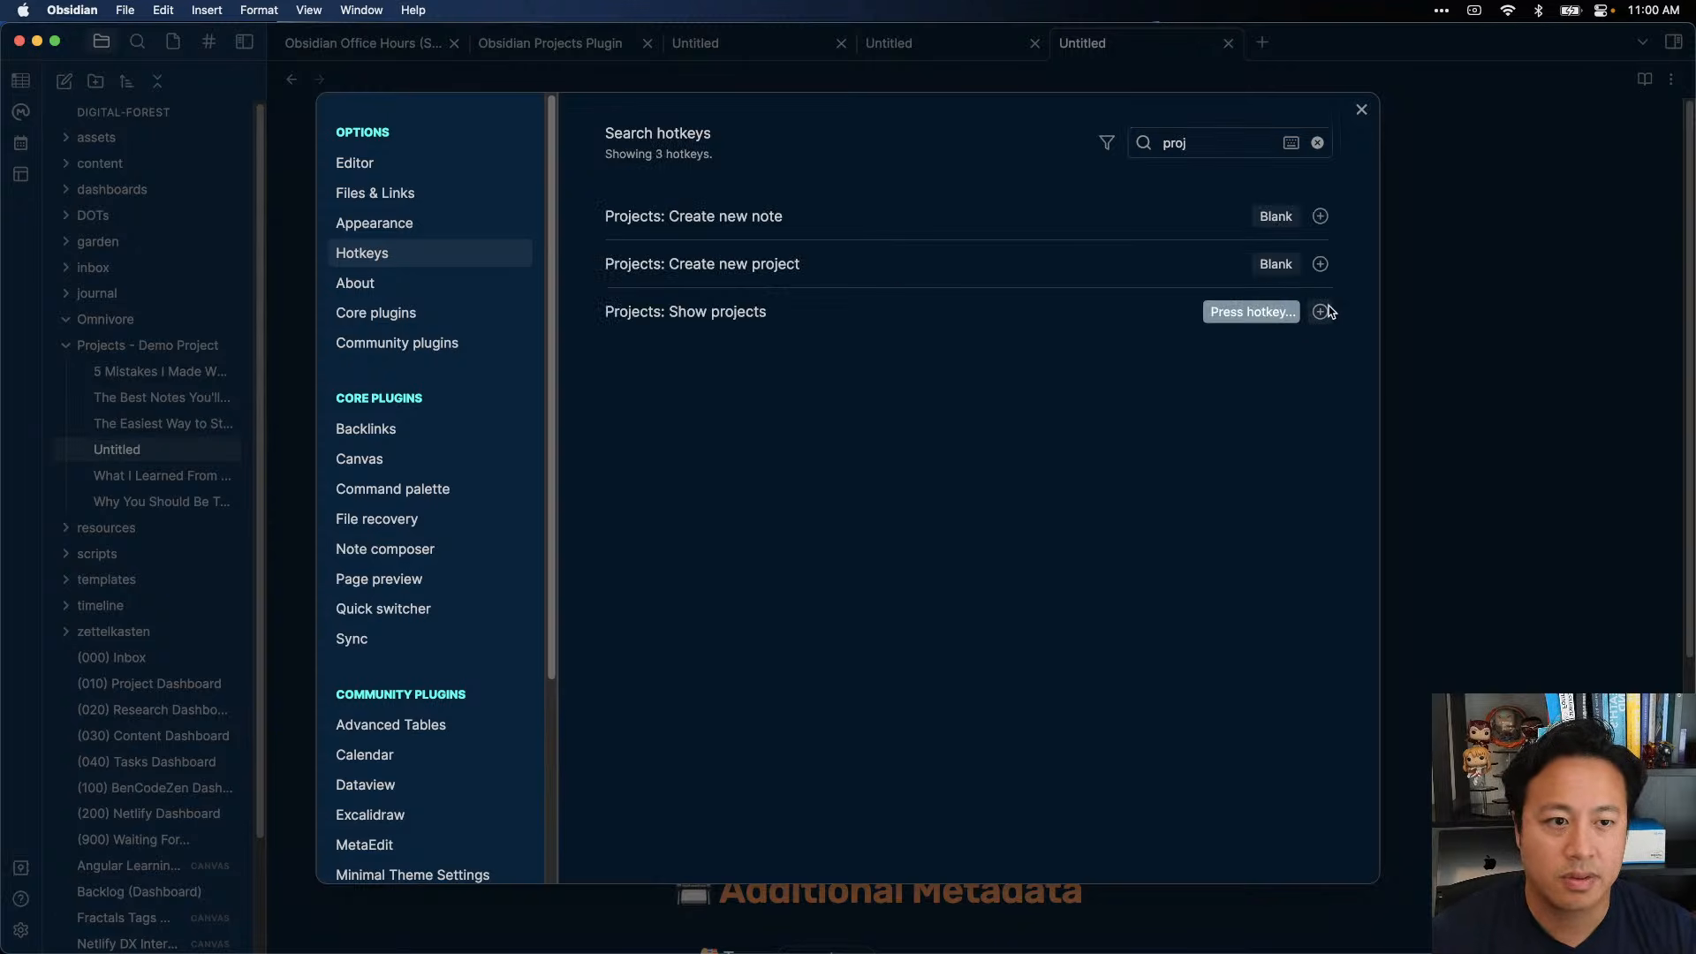
key(super+shift+p)
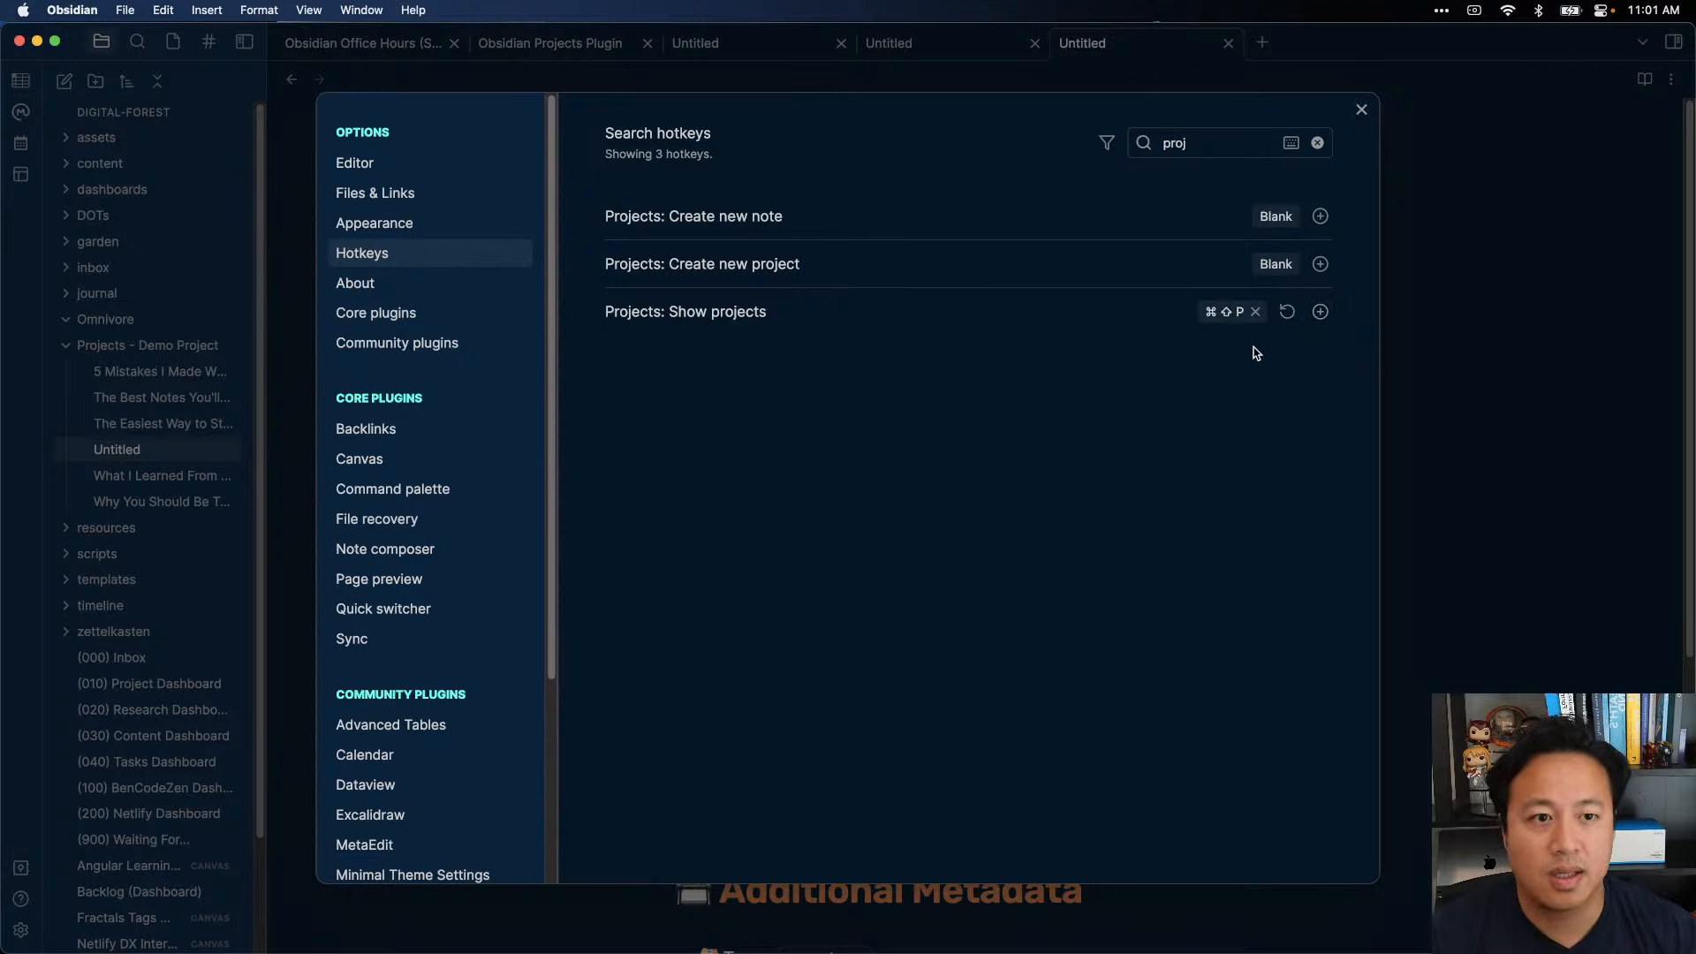
click(1361, 110)
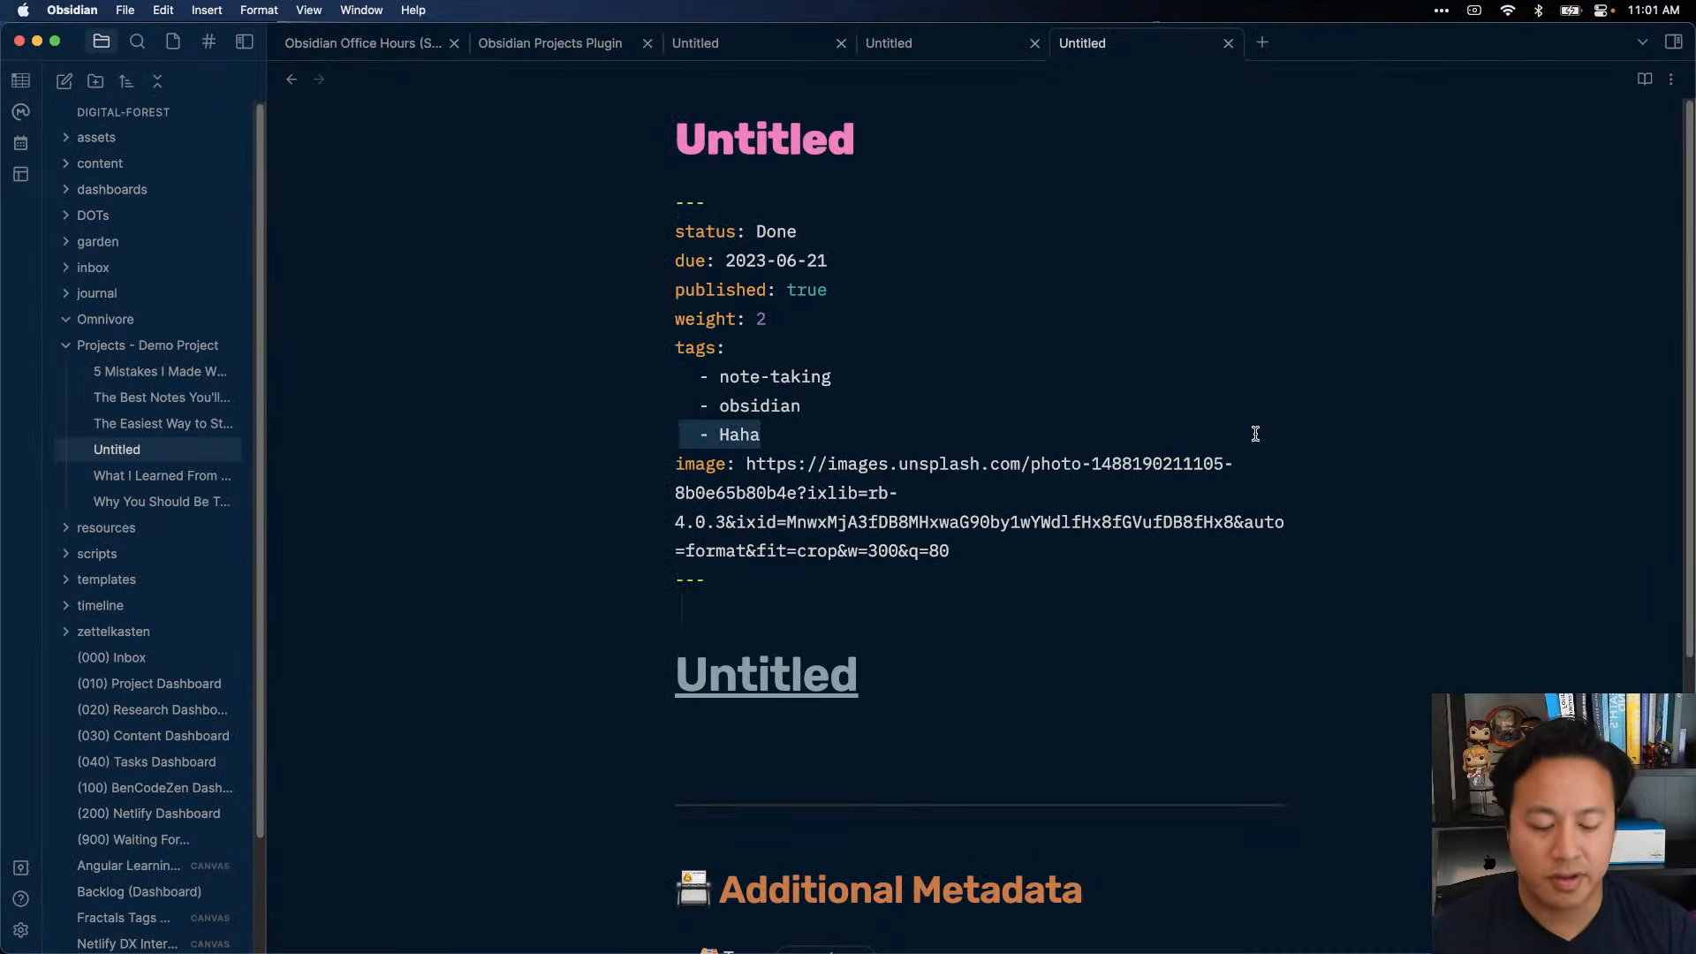
key(super+shift+p)
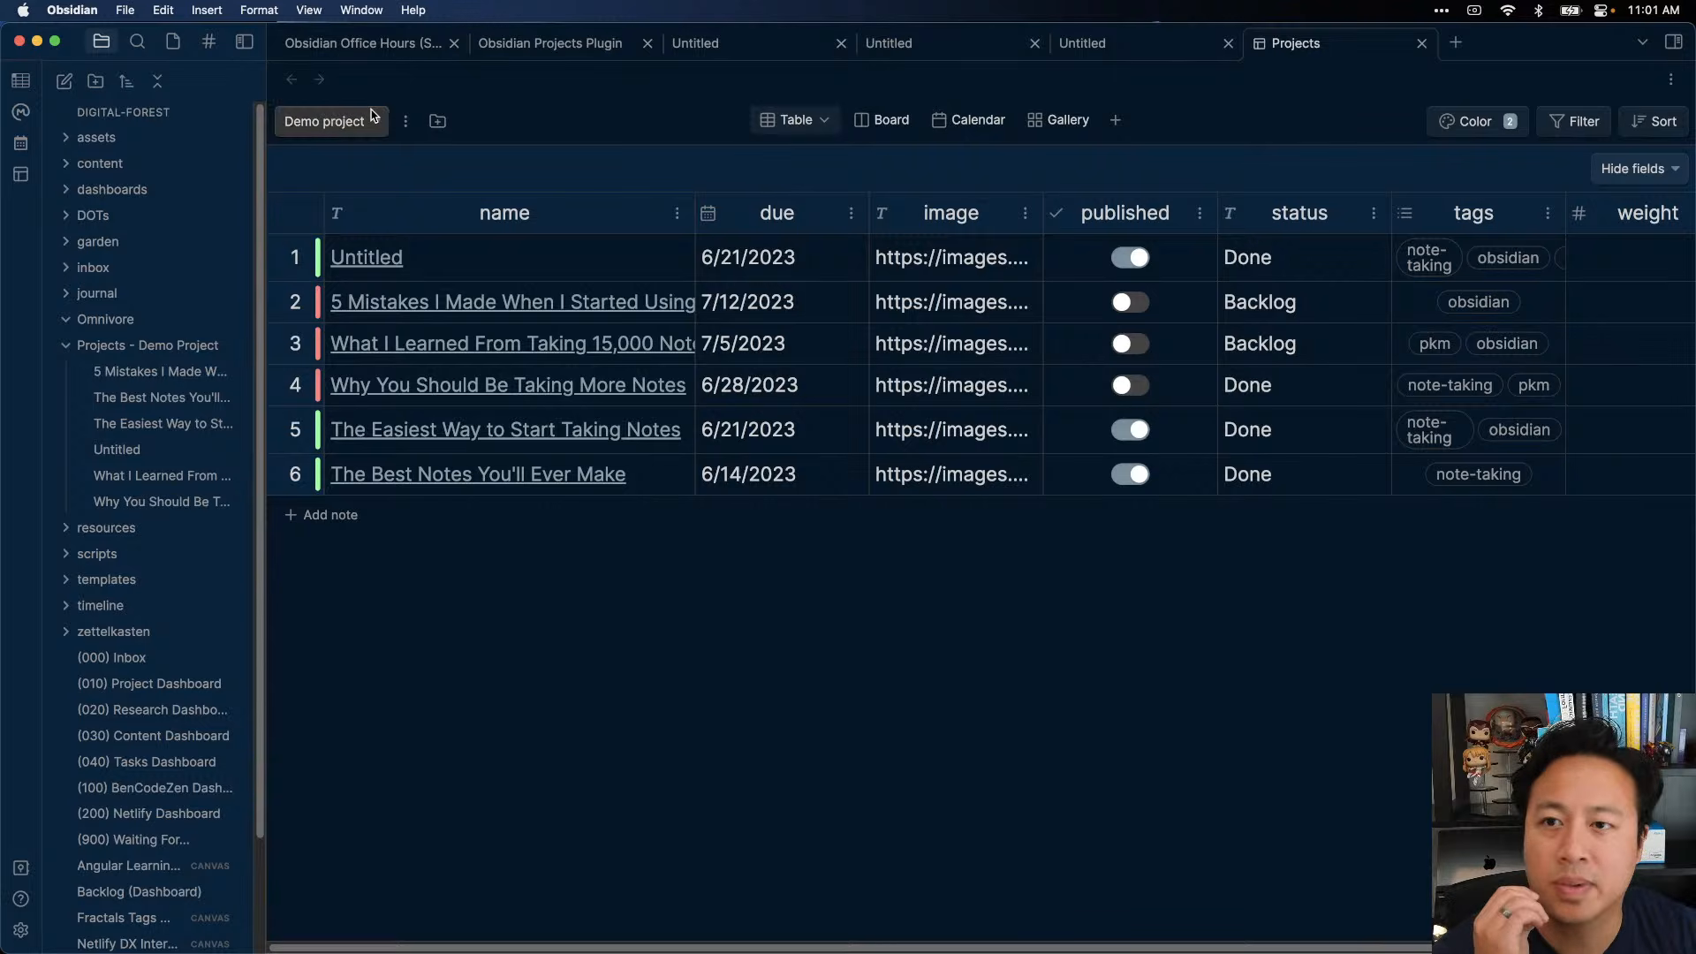
- Start a new project named "Dataview", set it as default and choose Dataview as its data source
click(441, 122)
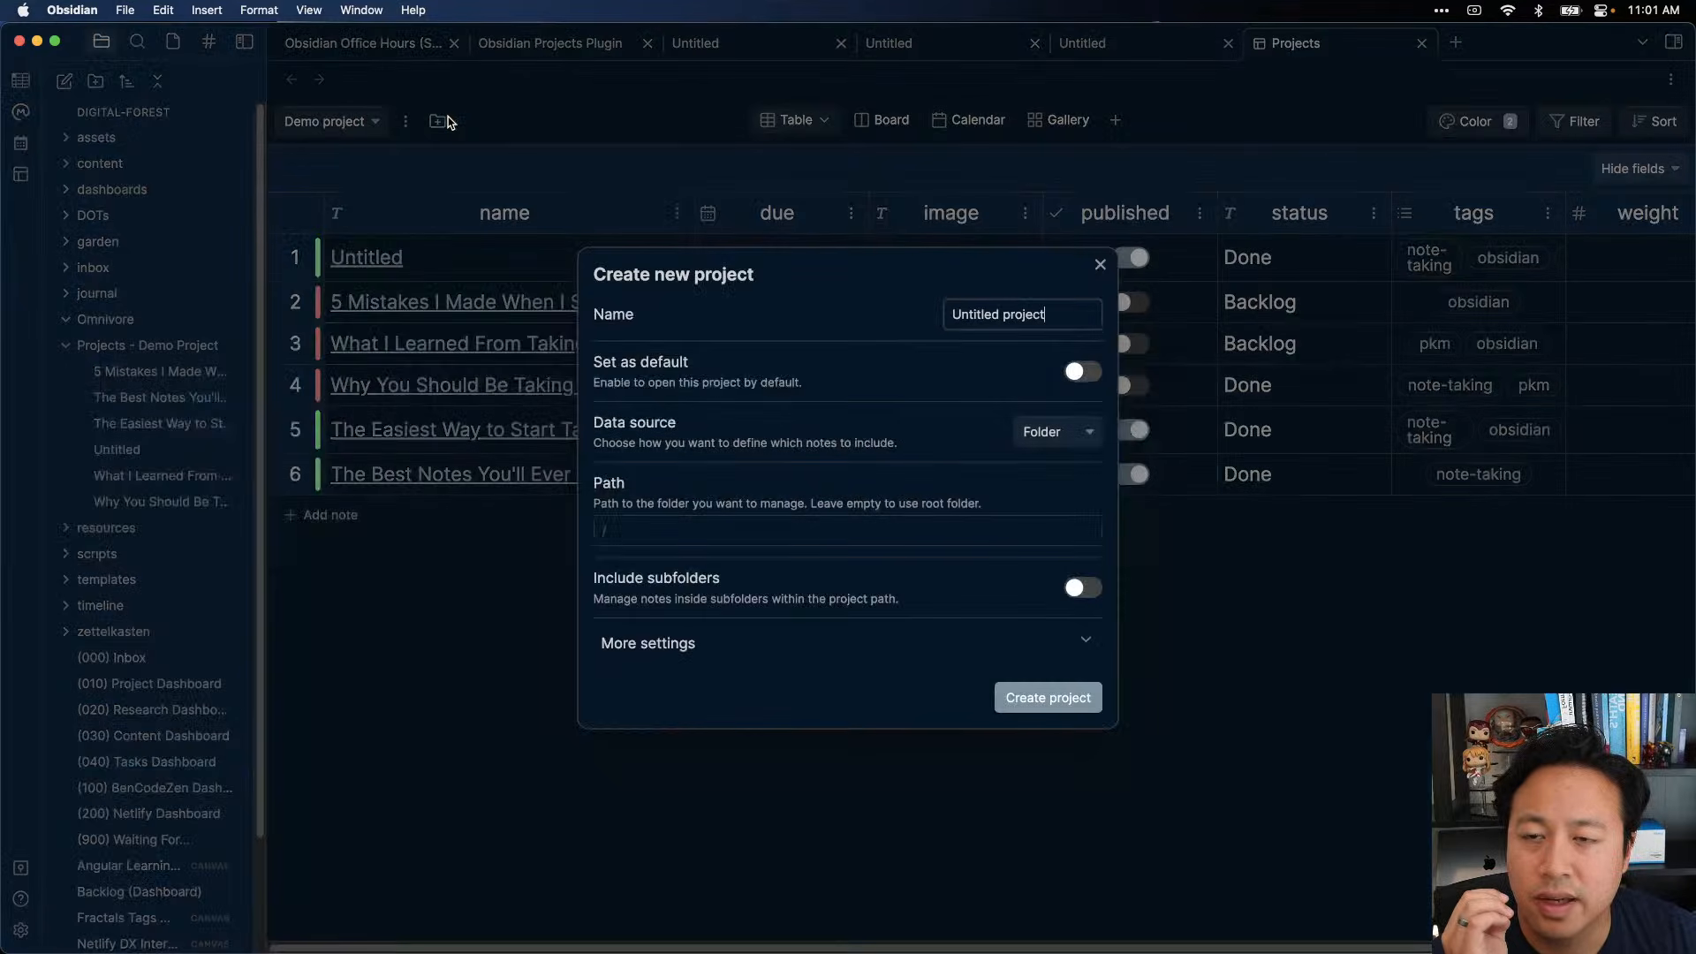
key(super+a)
text(D)
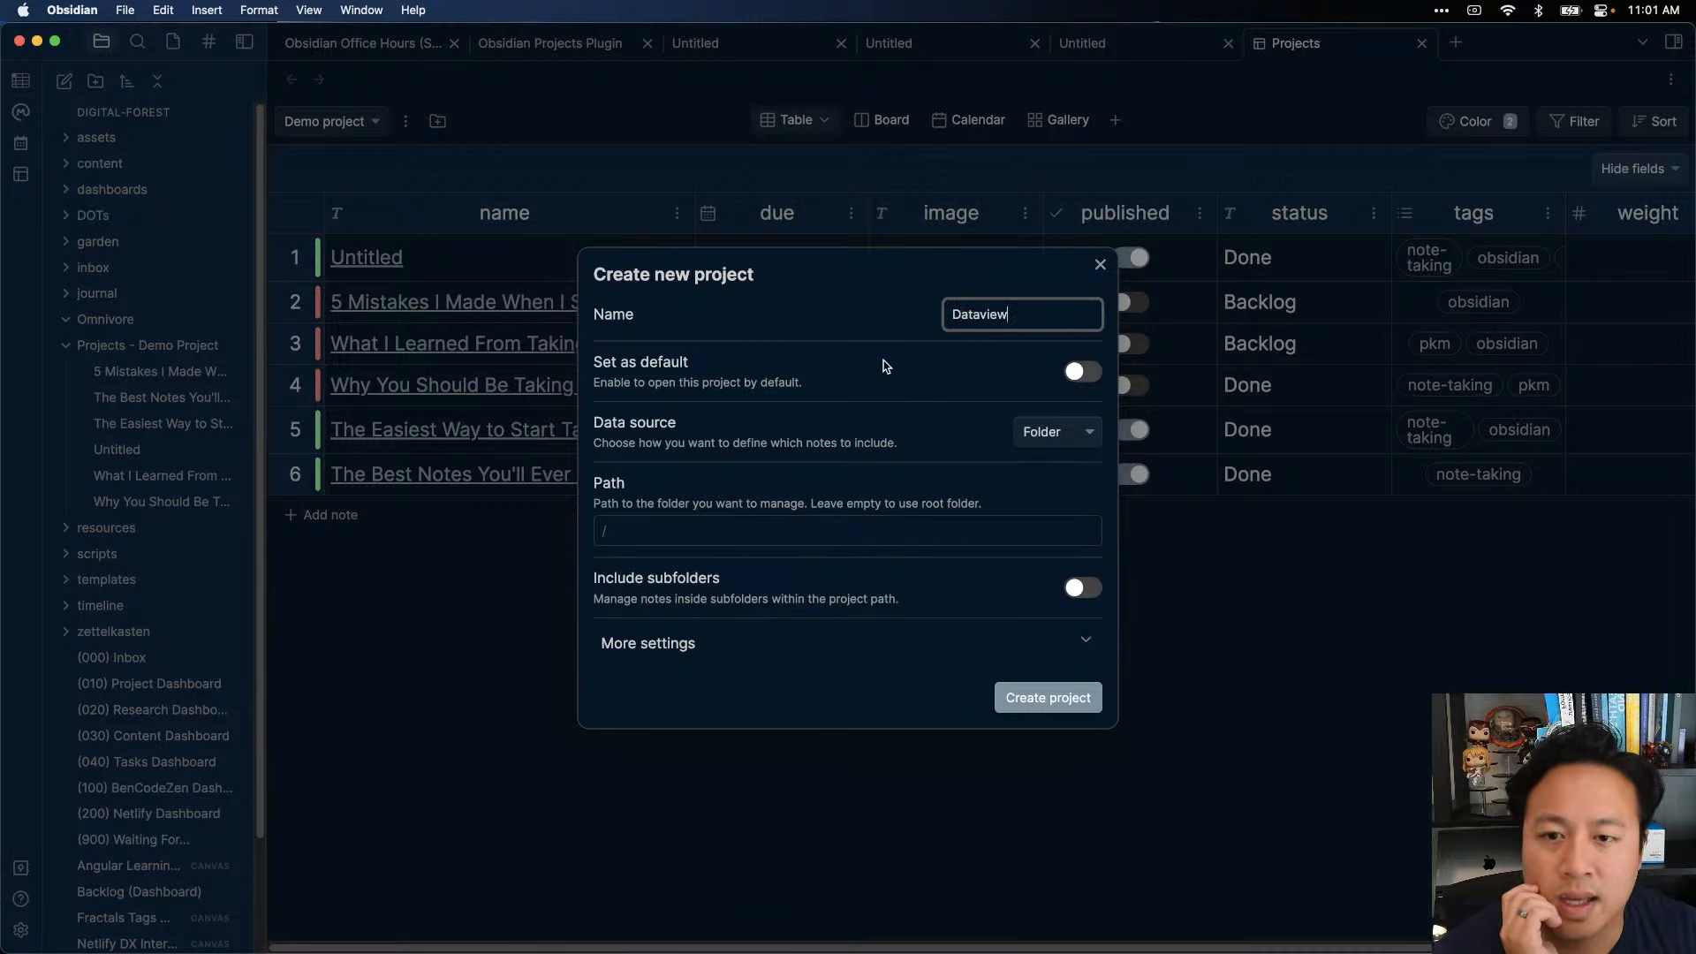
click(839, 364)
click(1083, 371)
click(1056, 431)
click(1049, 474)
- Enter the Dataview query TABLE status as "Status" FROM #type/new-project for the new project
click(779, 555)
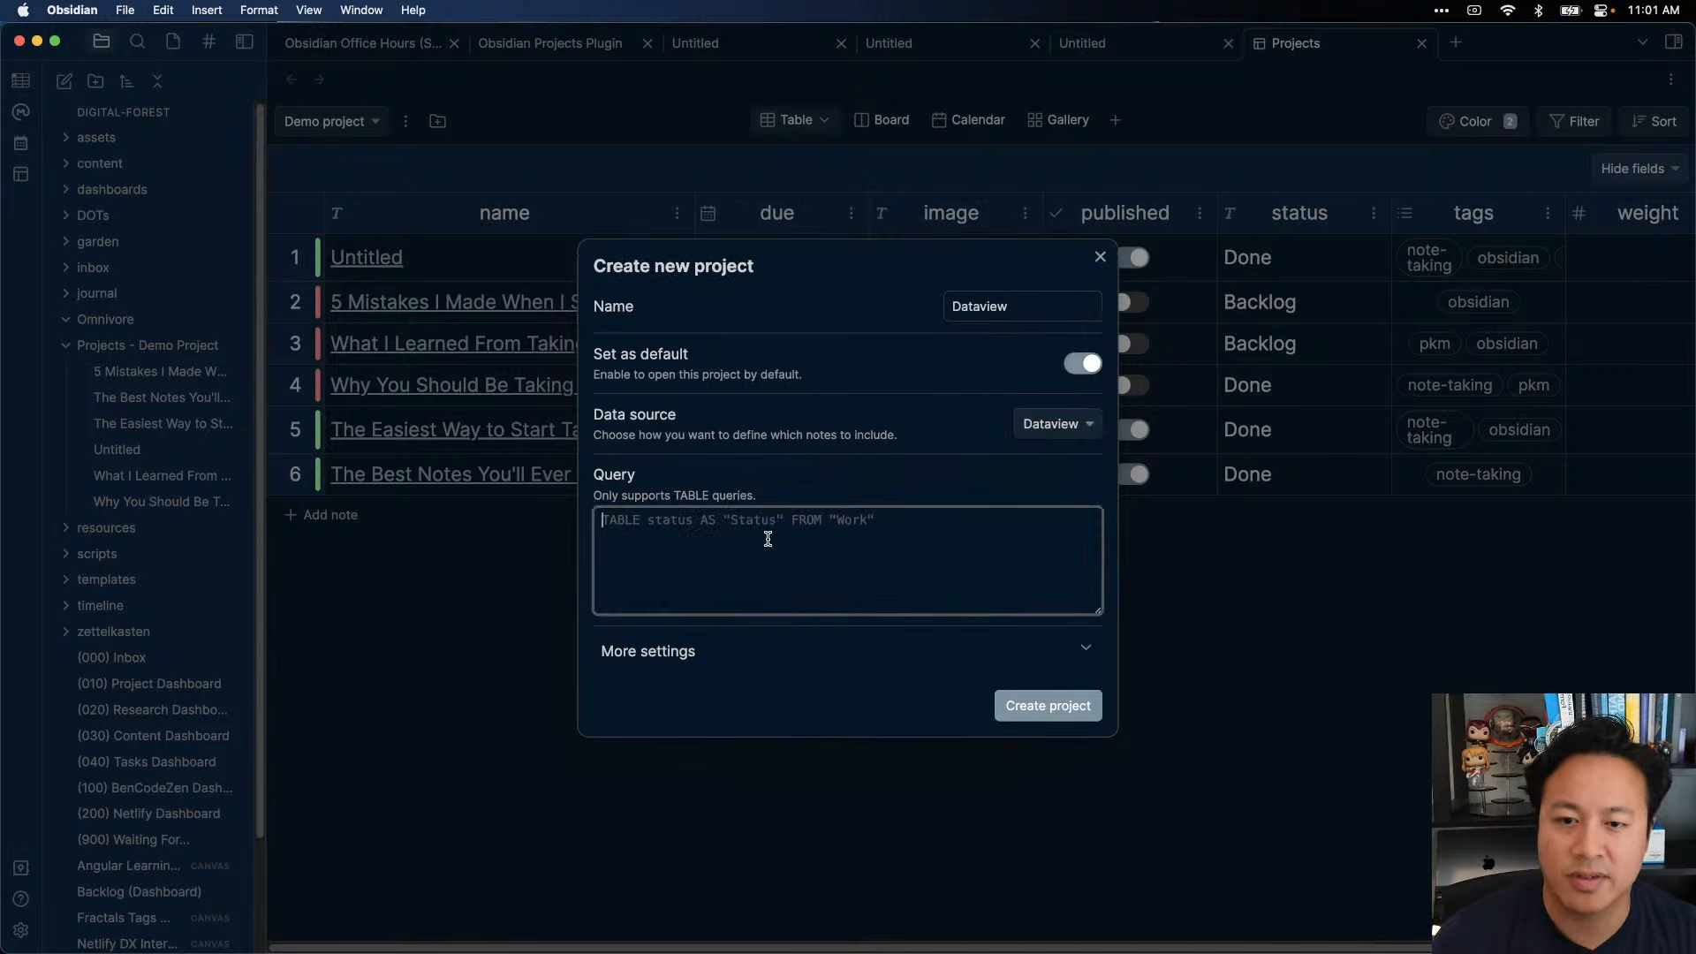
text(TABLE)
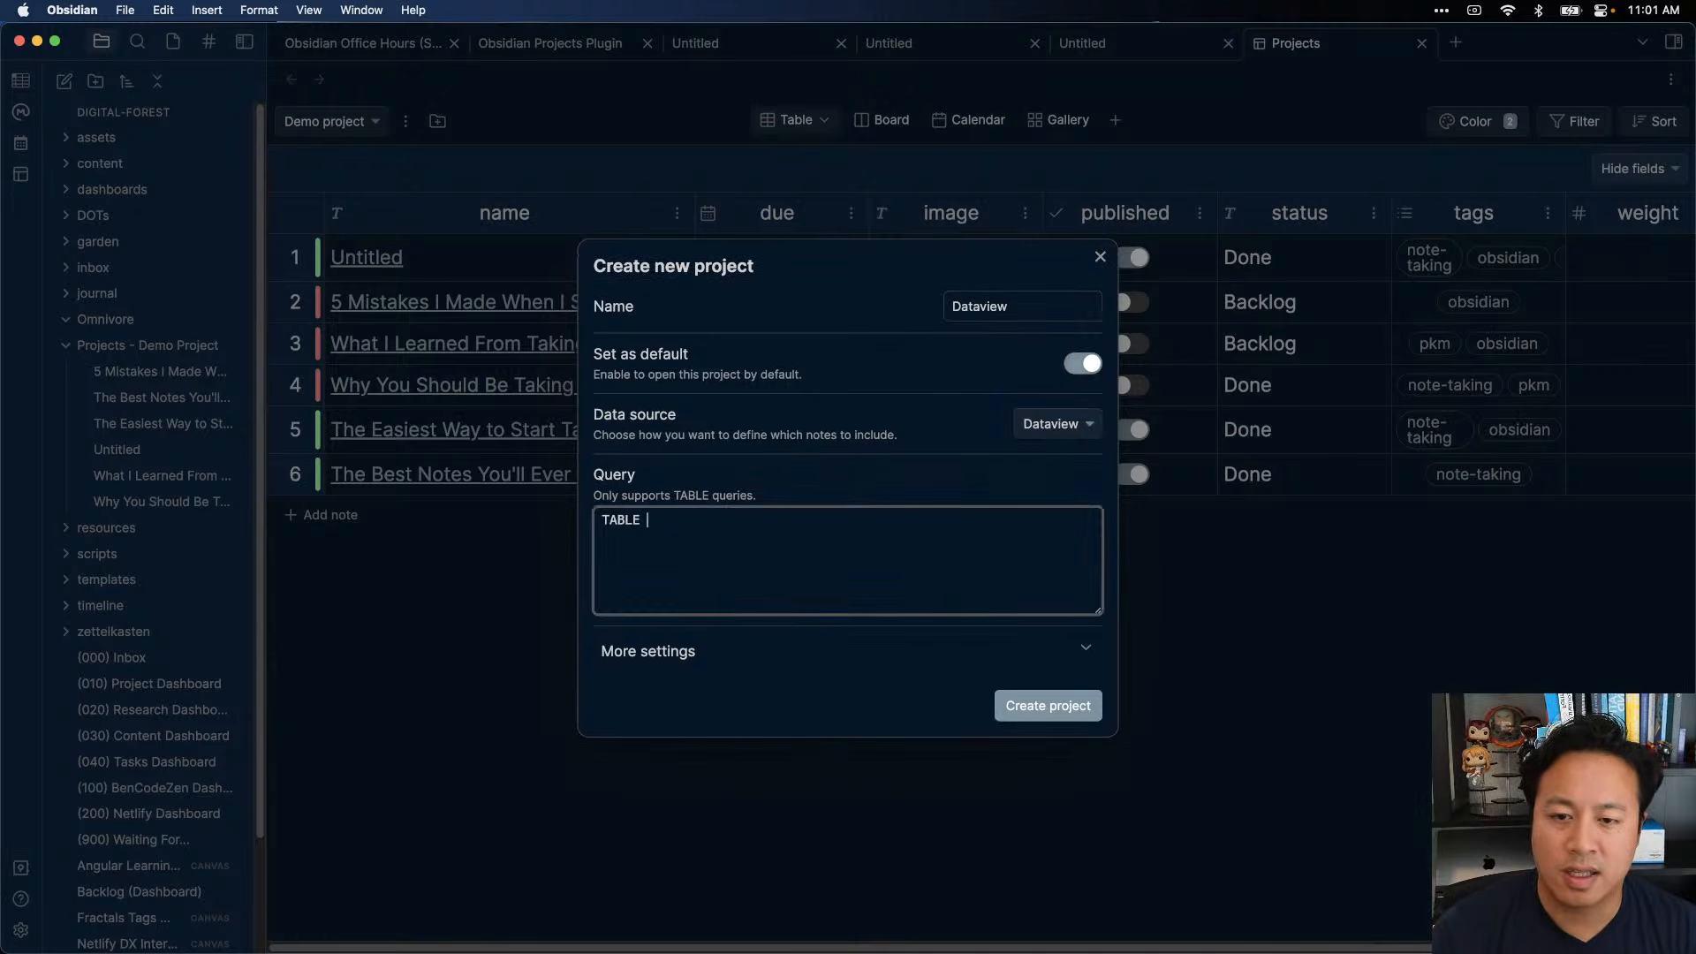
key(BackSpace)
key(BackSpace)
key(BackSpace)
key(BackSpace)
key(BackSpace)
key(BackSpace)
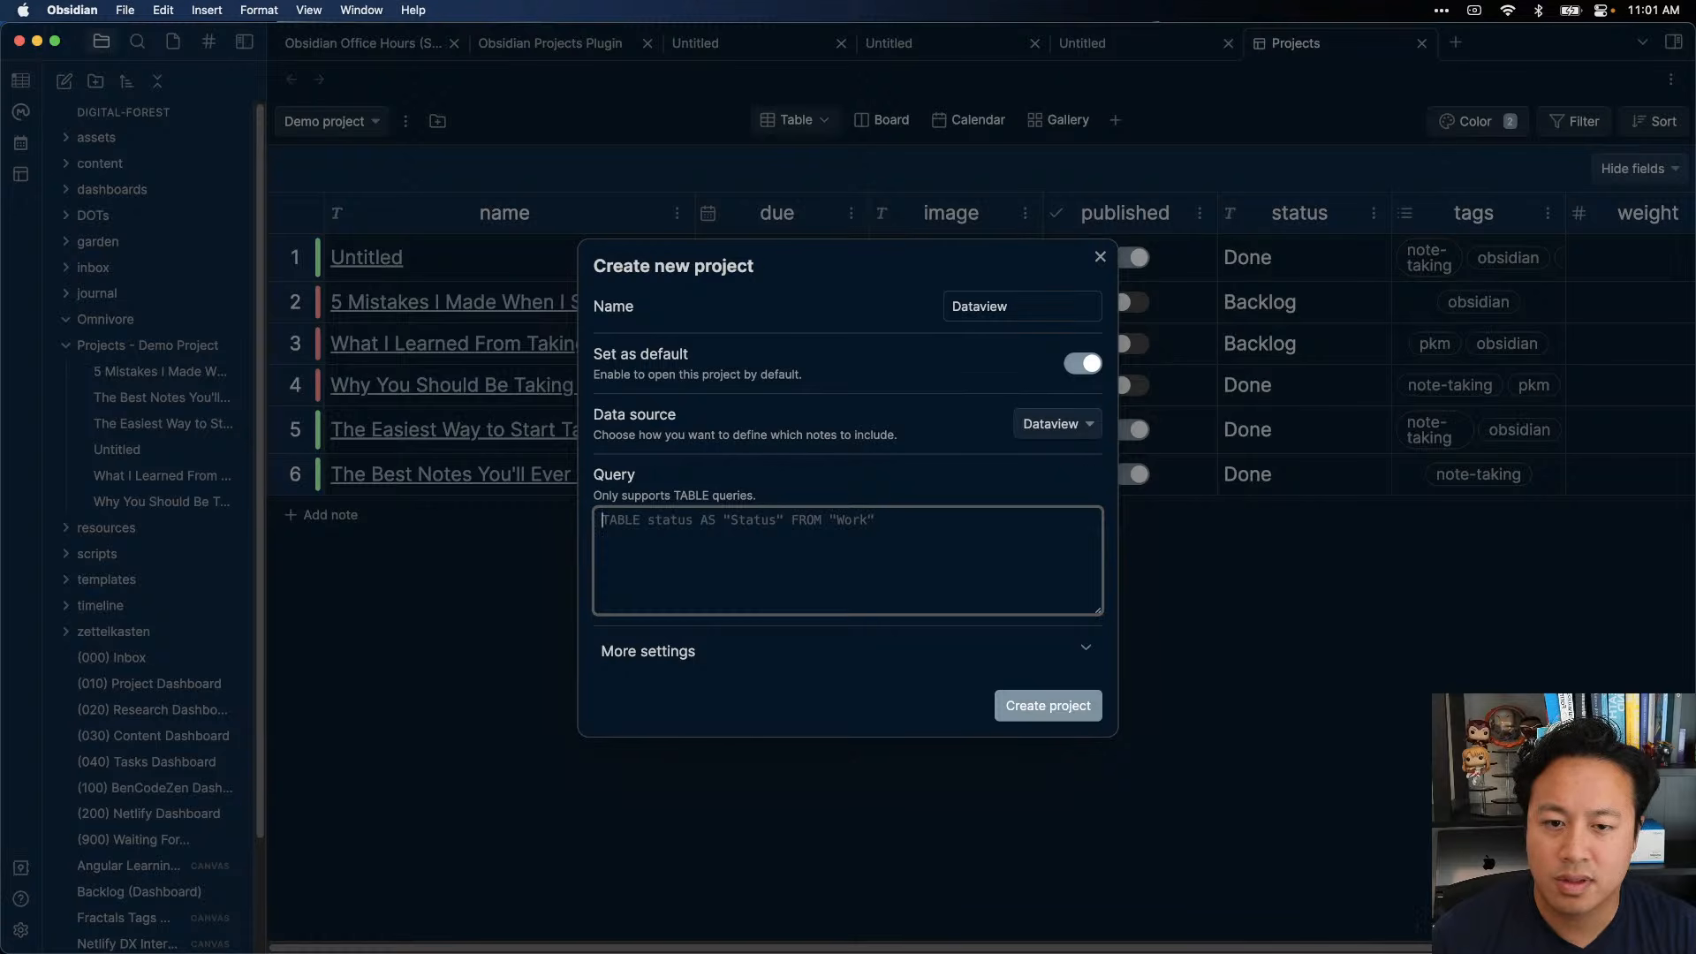
text(TABLE )
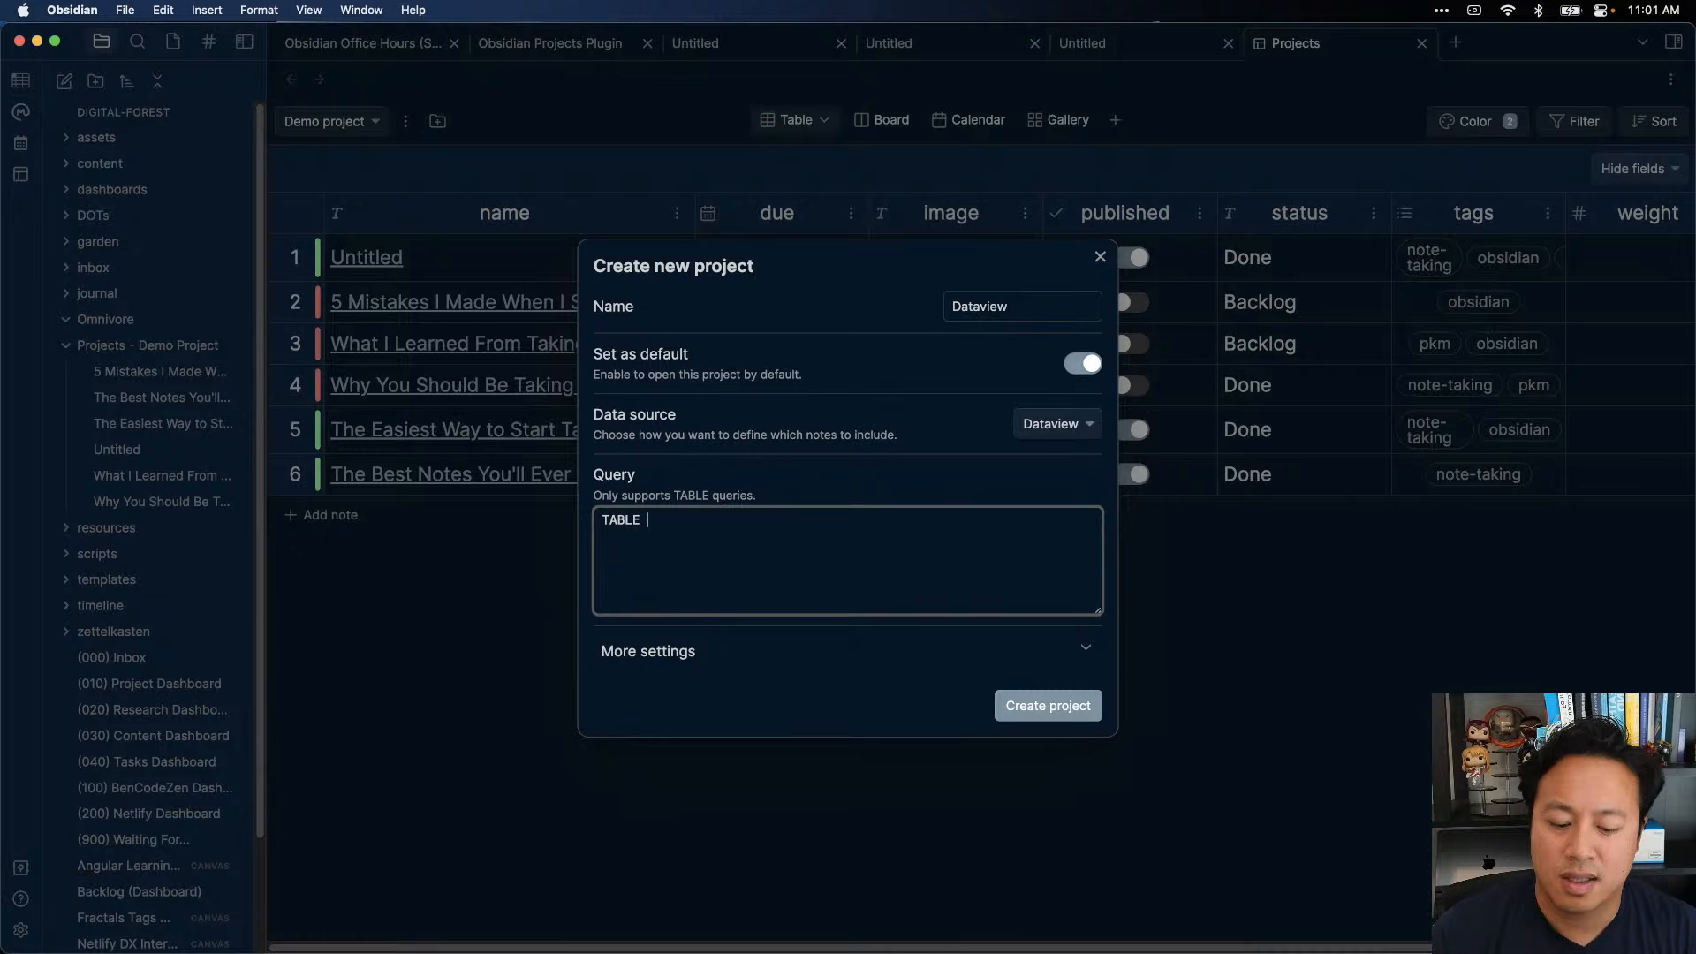
text(status as "Status)
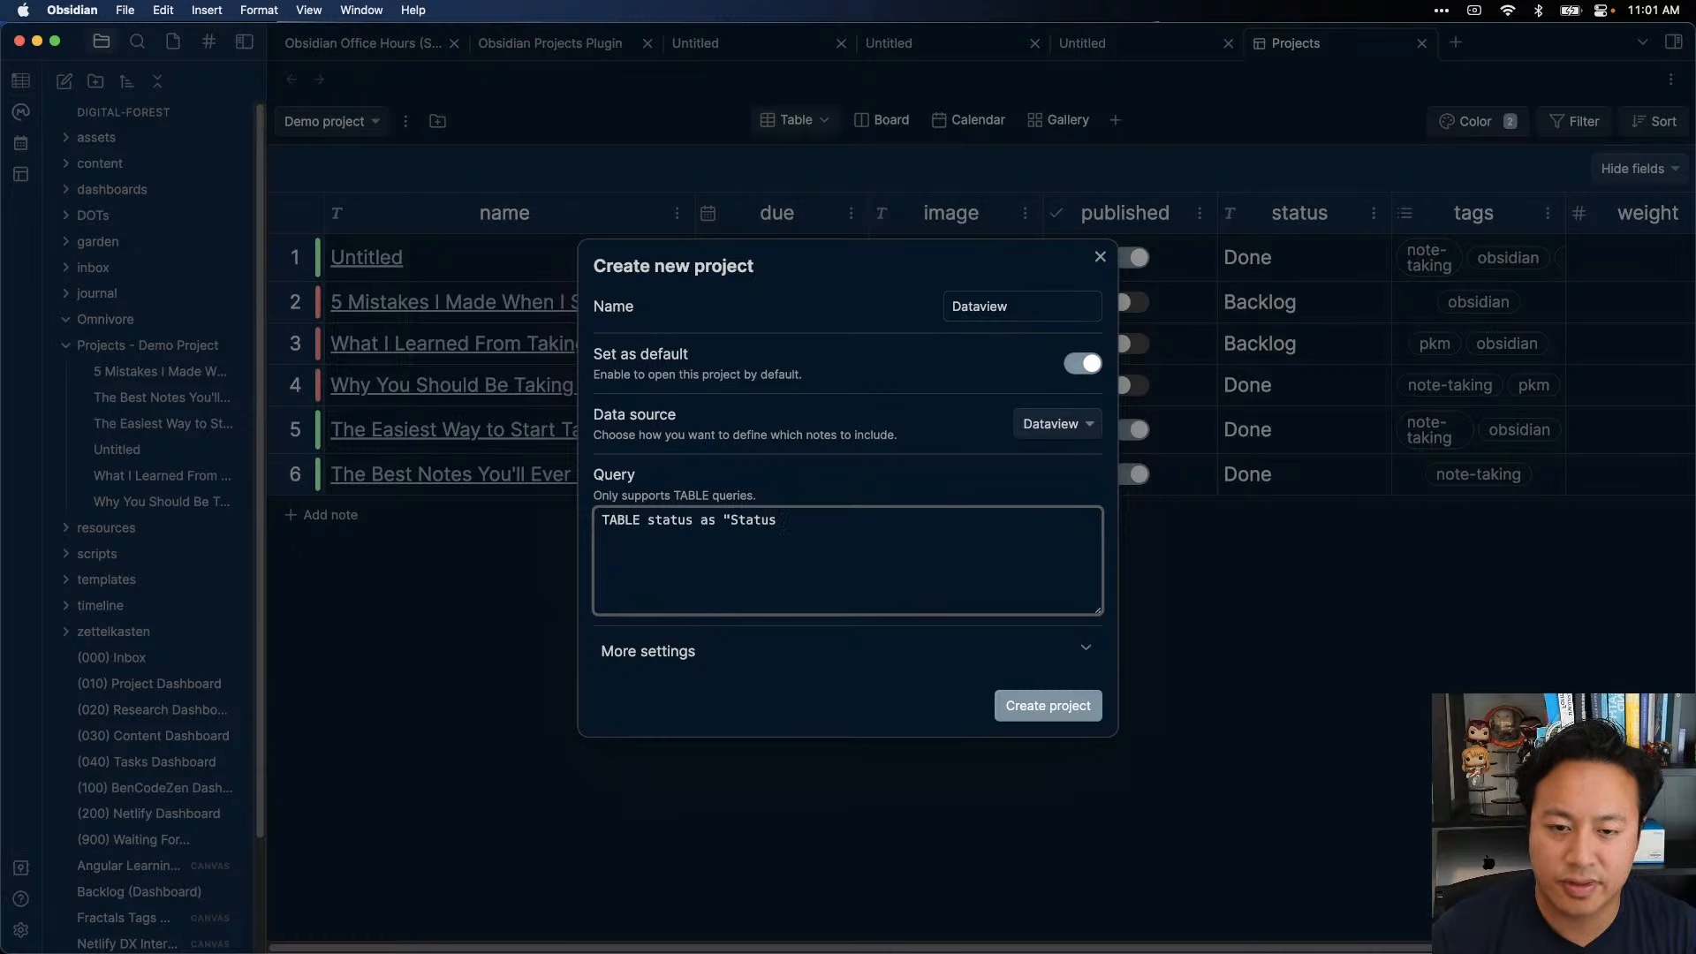
text(" FROM #type/)
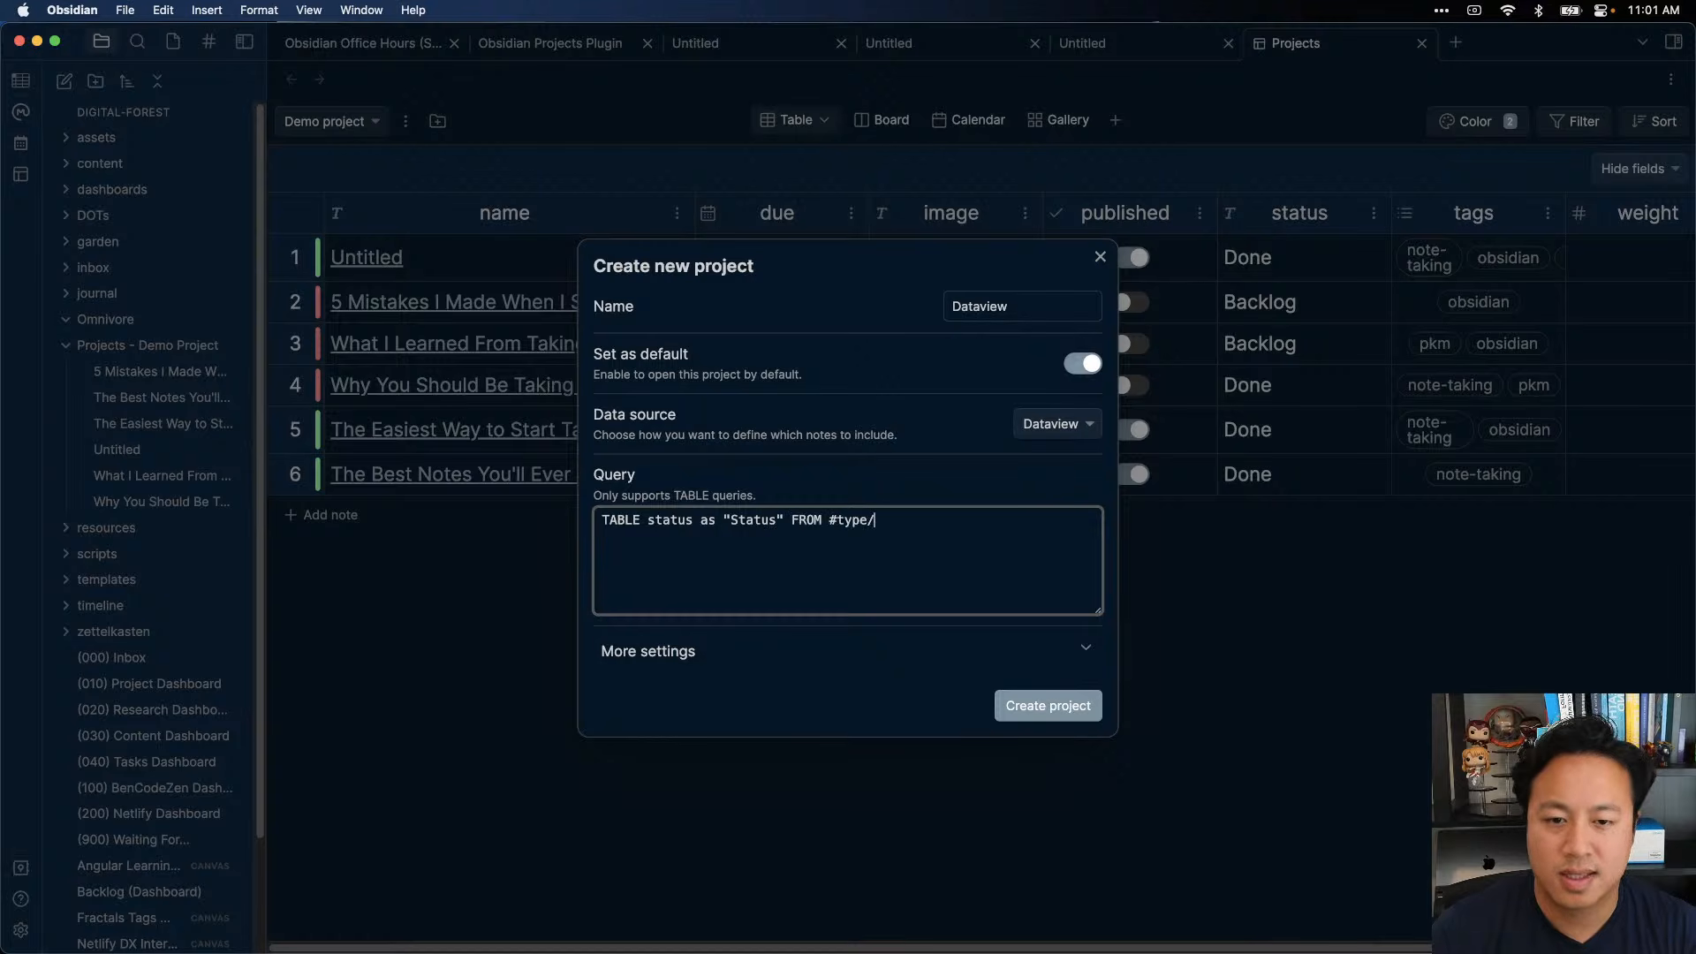
text(new-project)
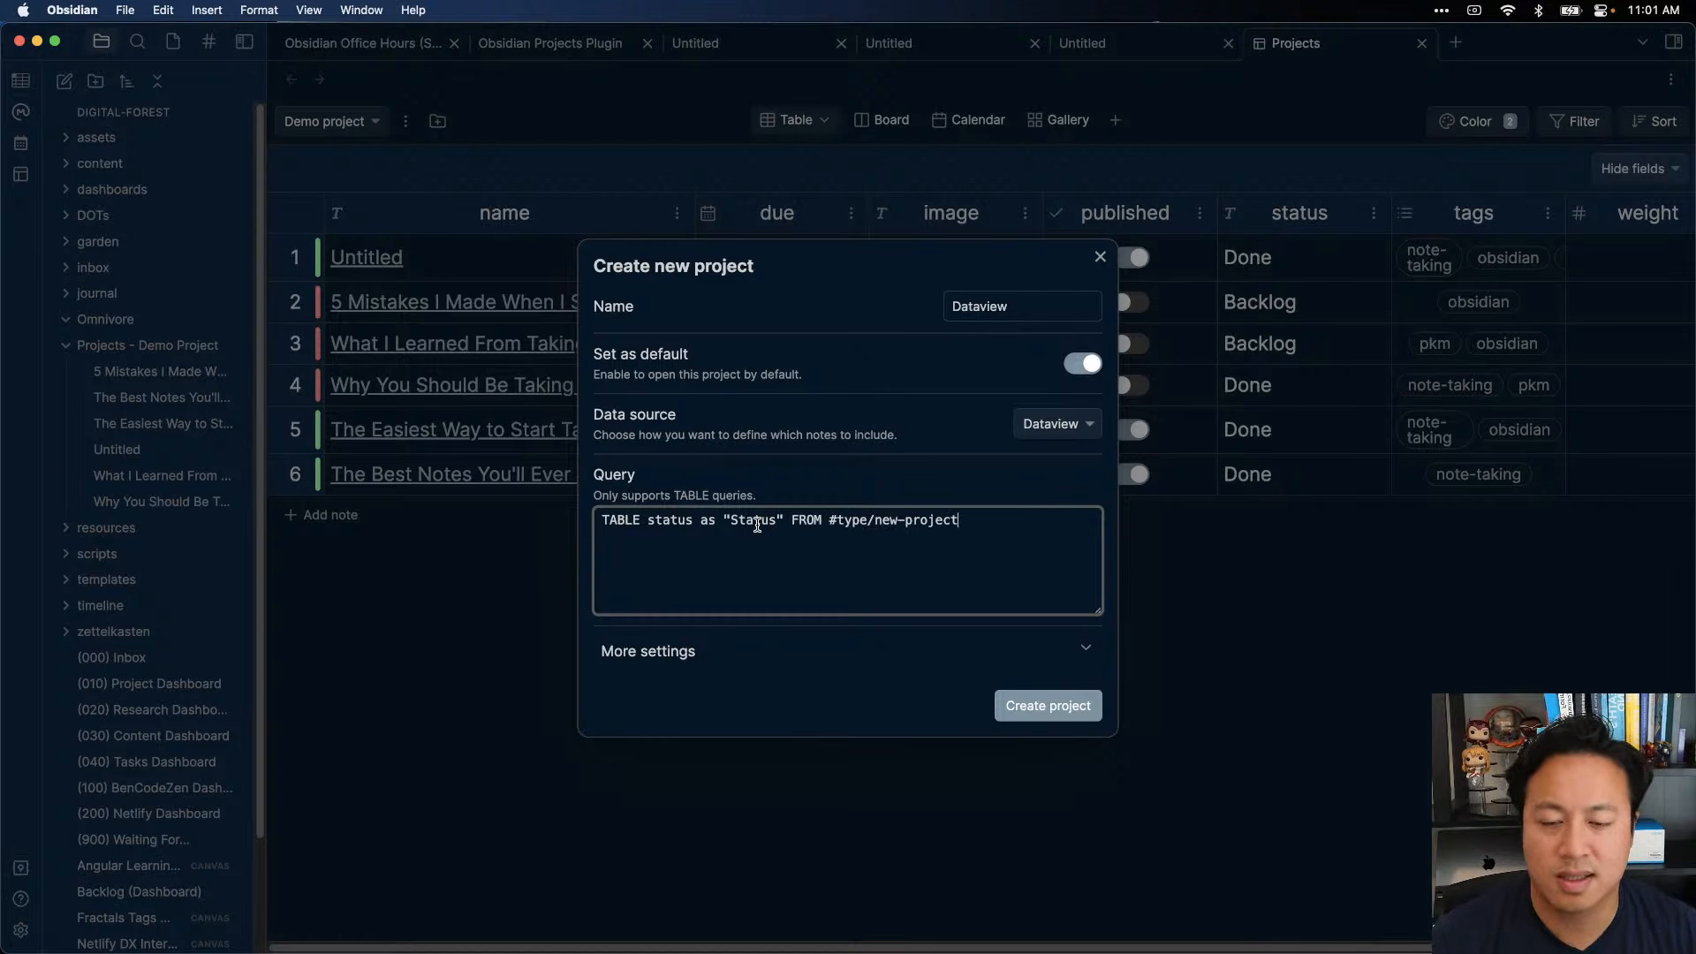
- Review the additional project settings, add and remove an empty template entry, and create the Dataview project
click(664, 676)
scroll(888, 562, down, 2)
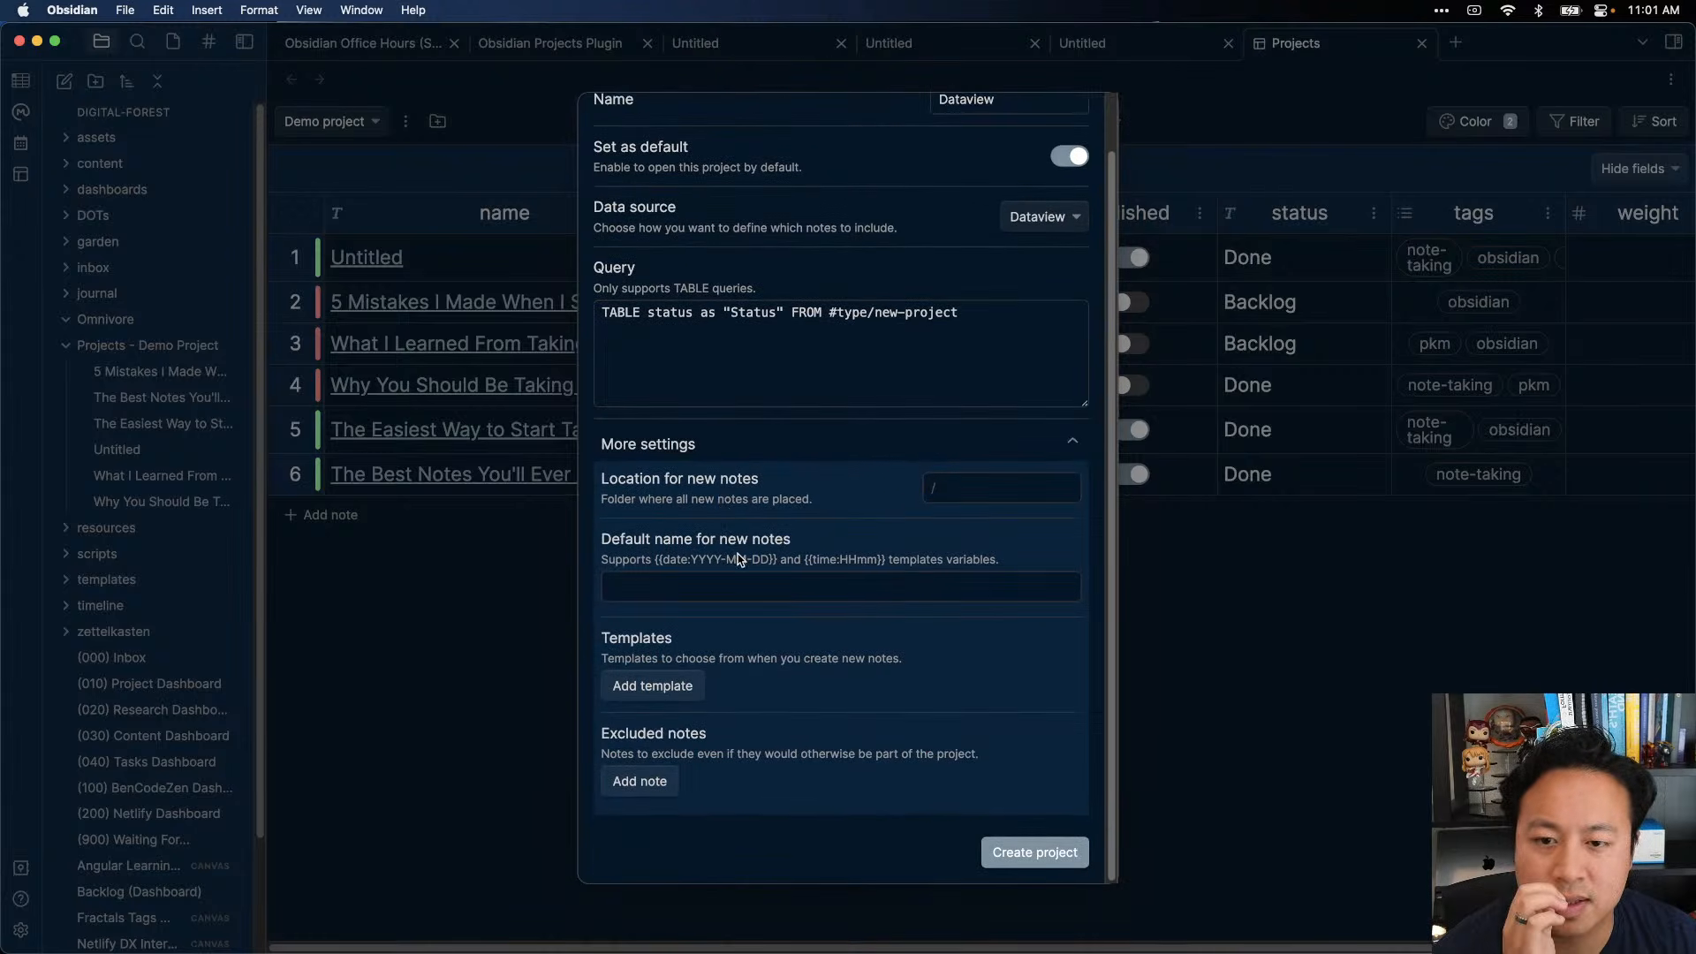
click(661, 695)
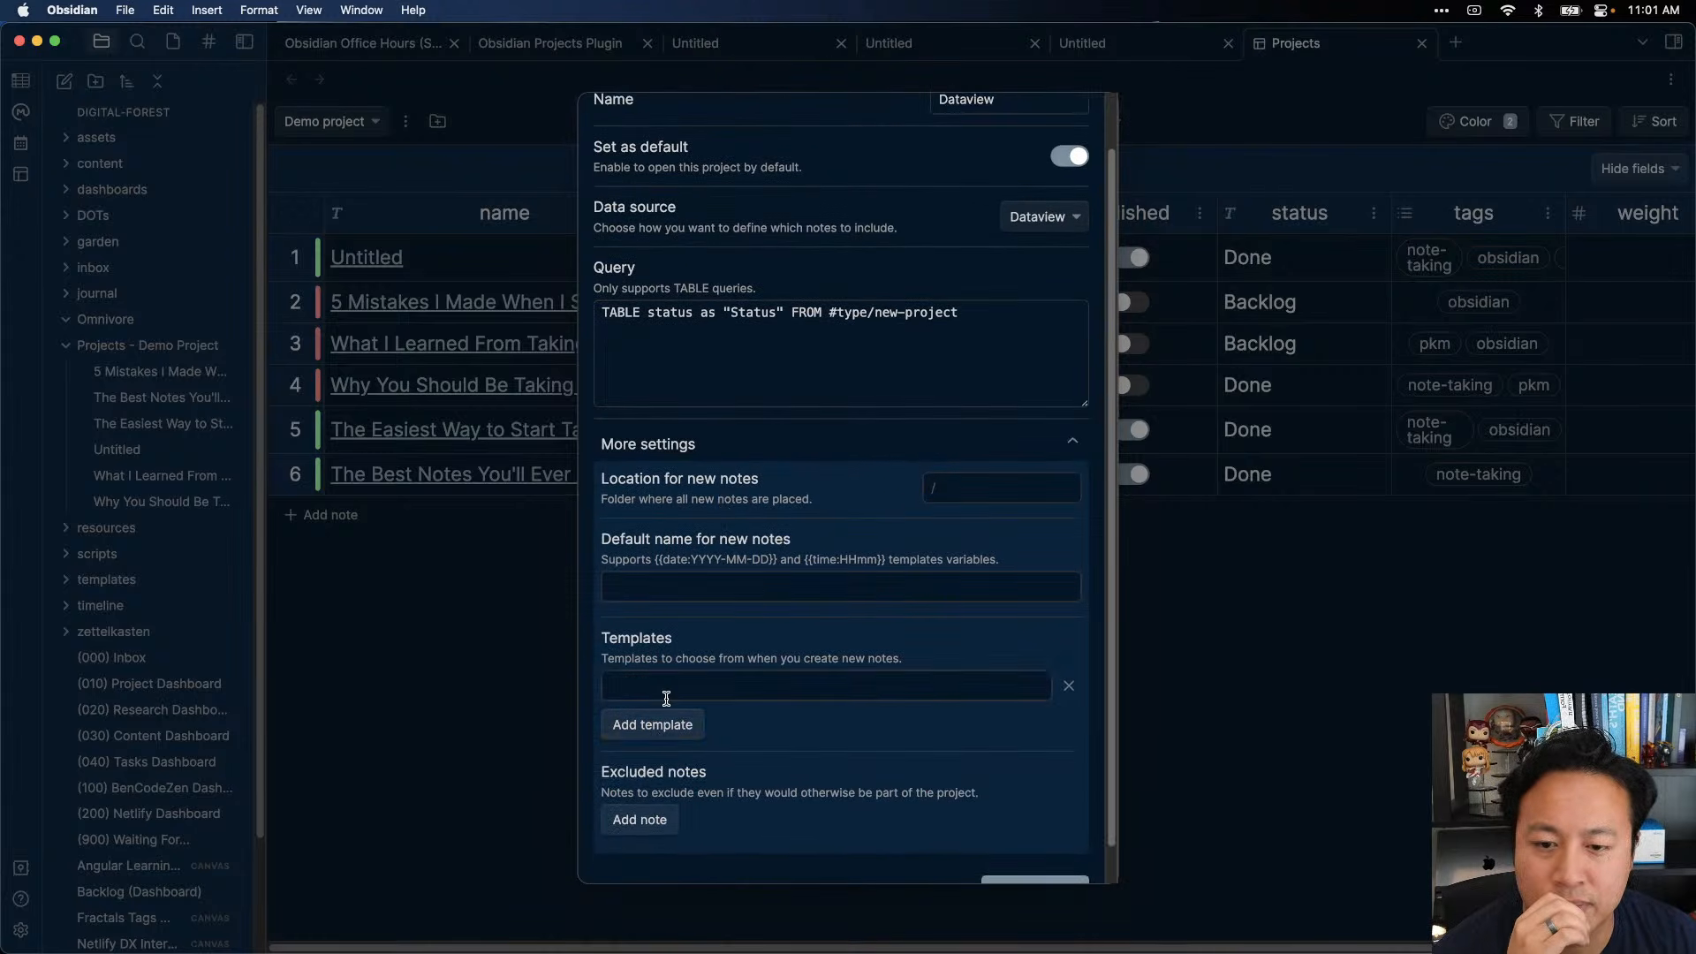
click(1069, 685)
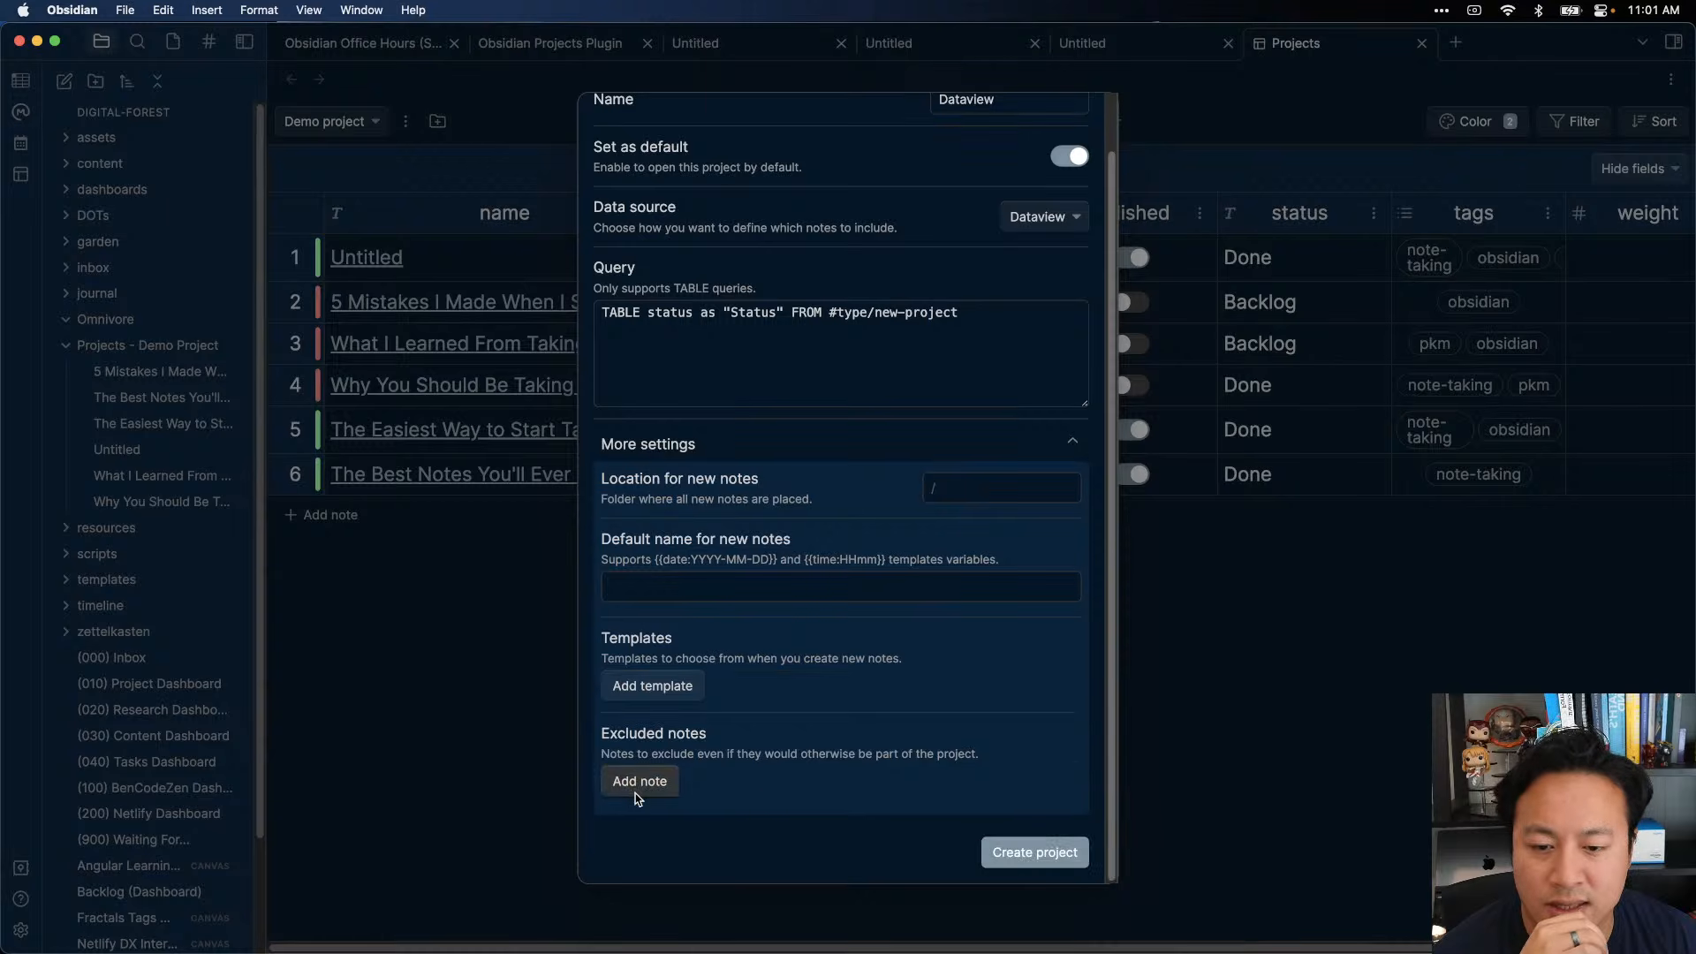
click(1045, 855)
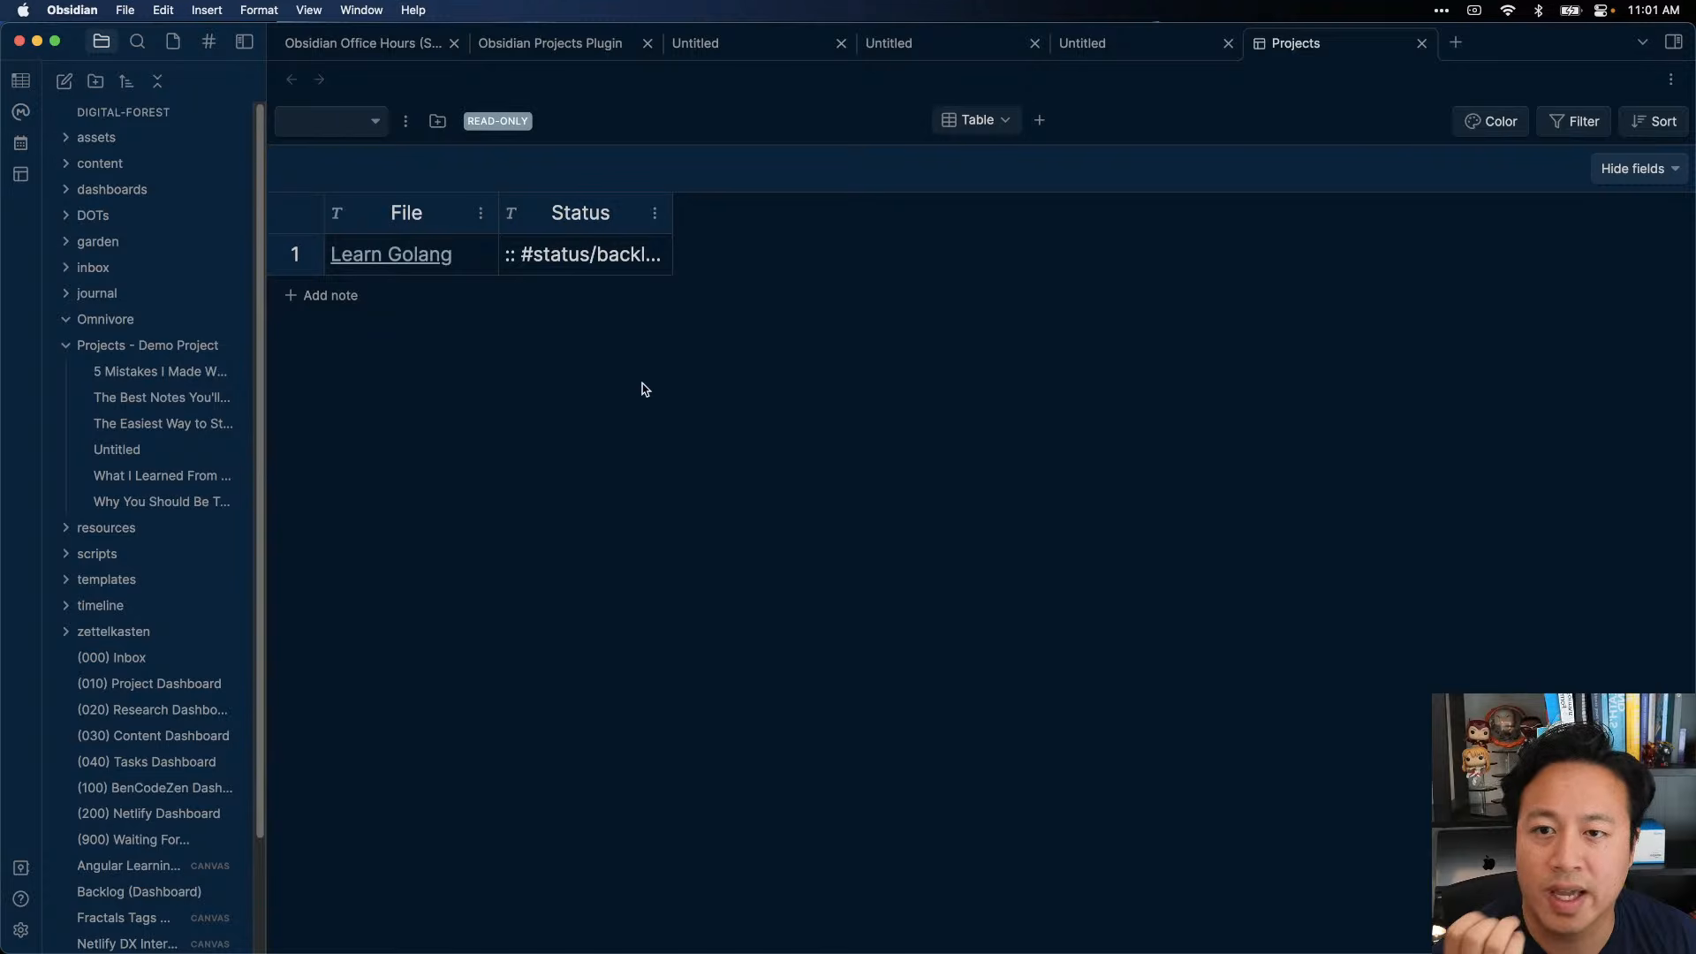
- Inspect the table's Status cell, preview the Learn Golang note and open it in a split pane beside the table
click(587, 261)
click(591, 359)
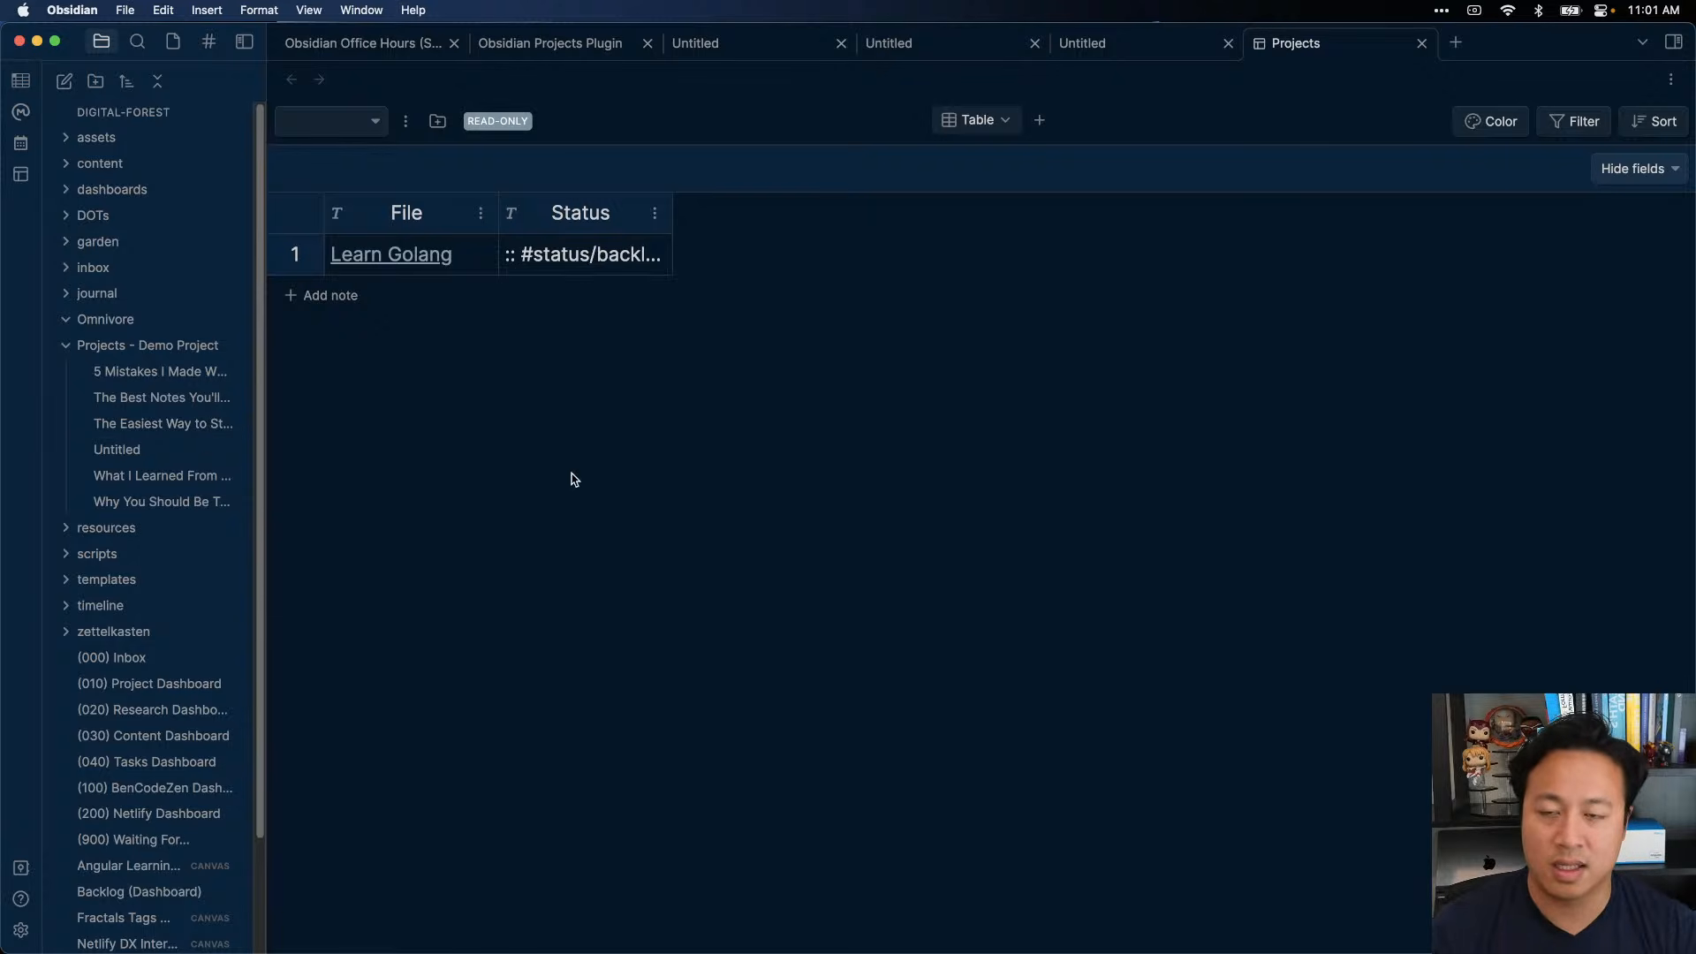
mouse_move(425, 256)
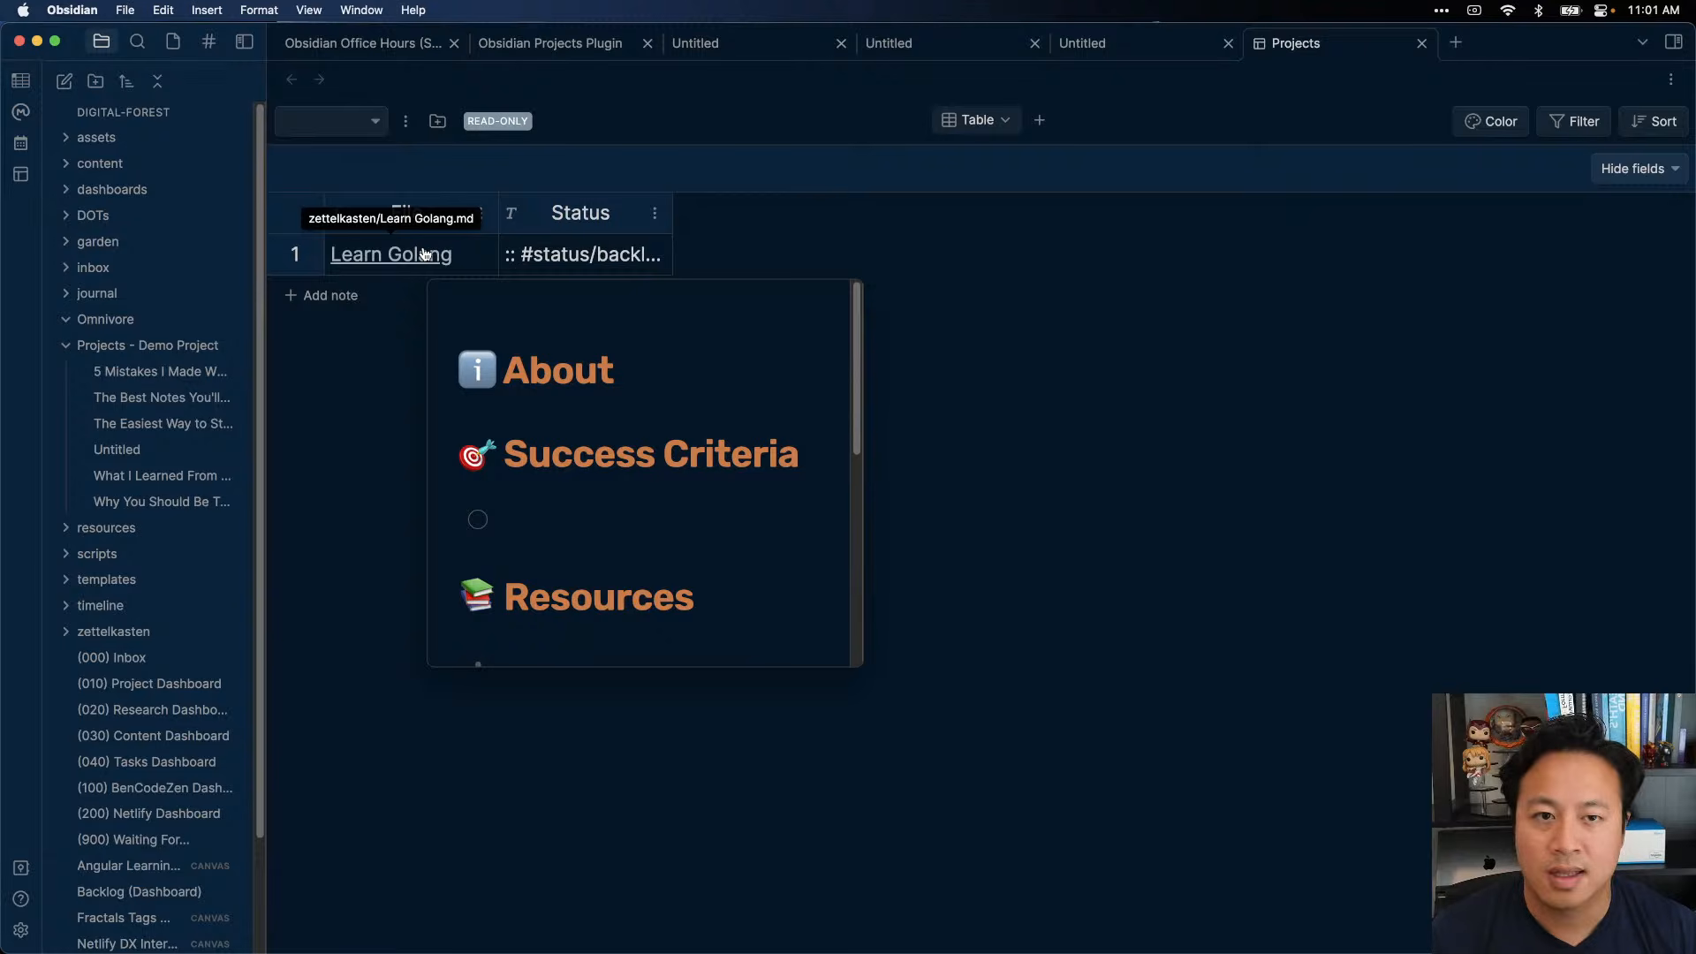
key(super+backslash)
drag(1075, 304, 1079, 305)
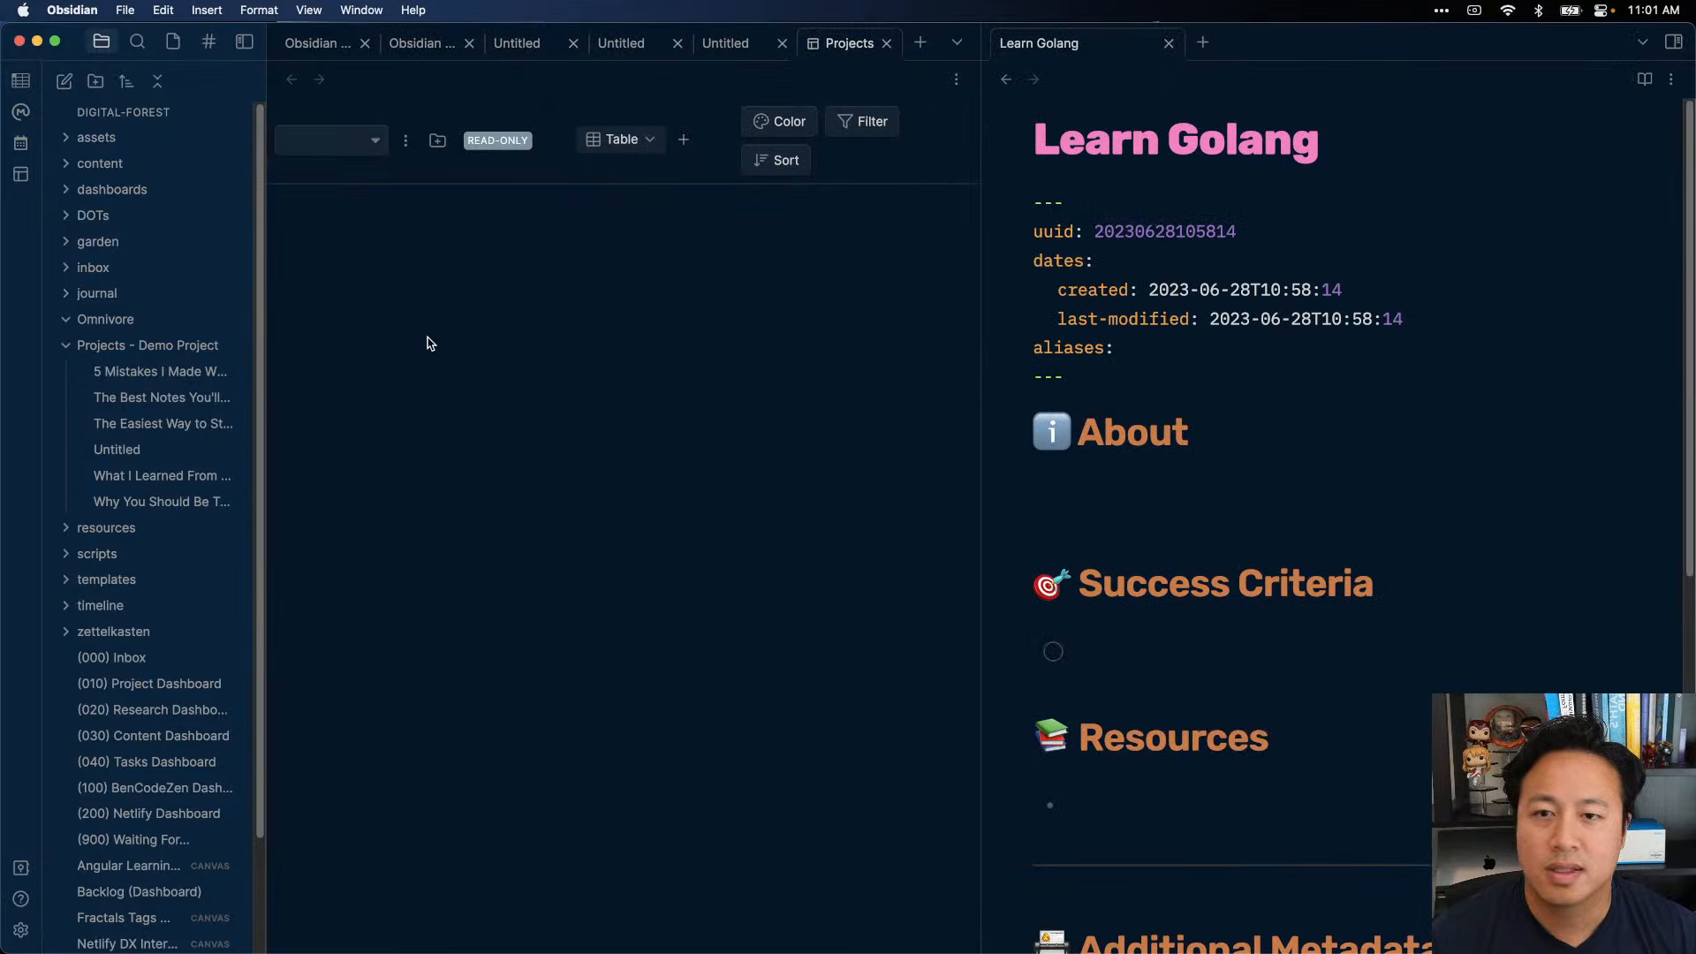
- Hide the file sidebar and close the Learn Golang pane
key(super+alt+b)
key(super+alt+b)
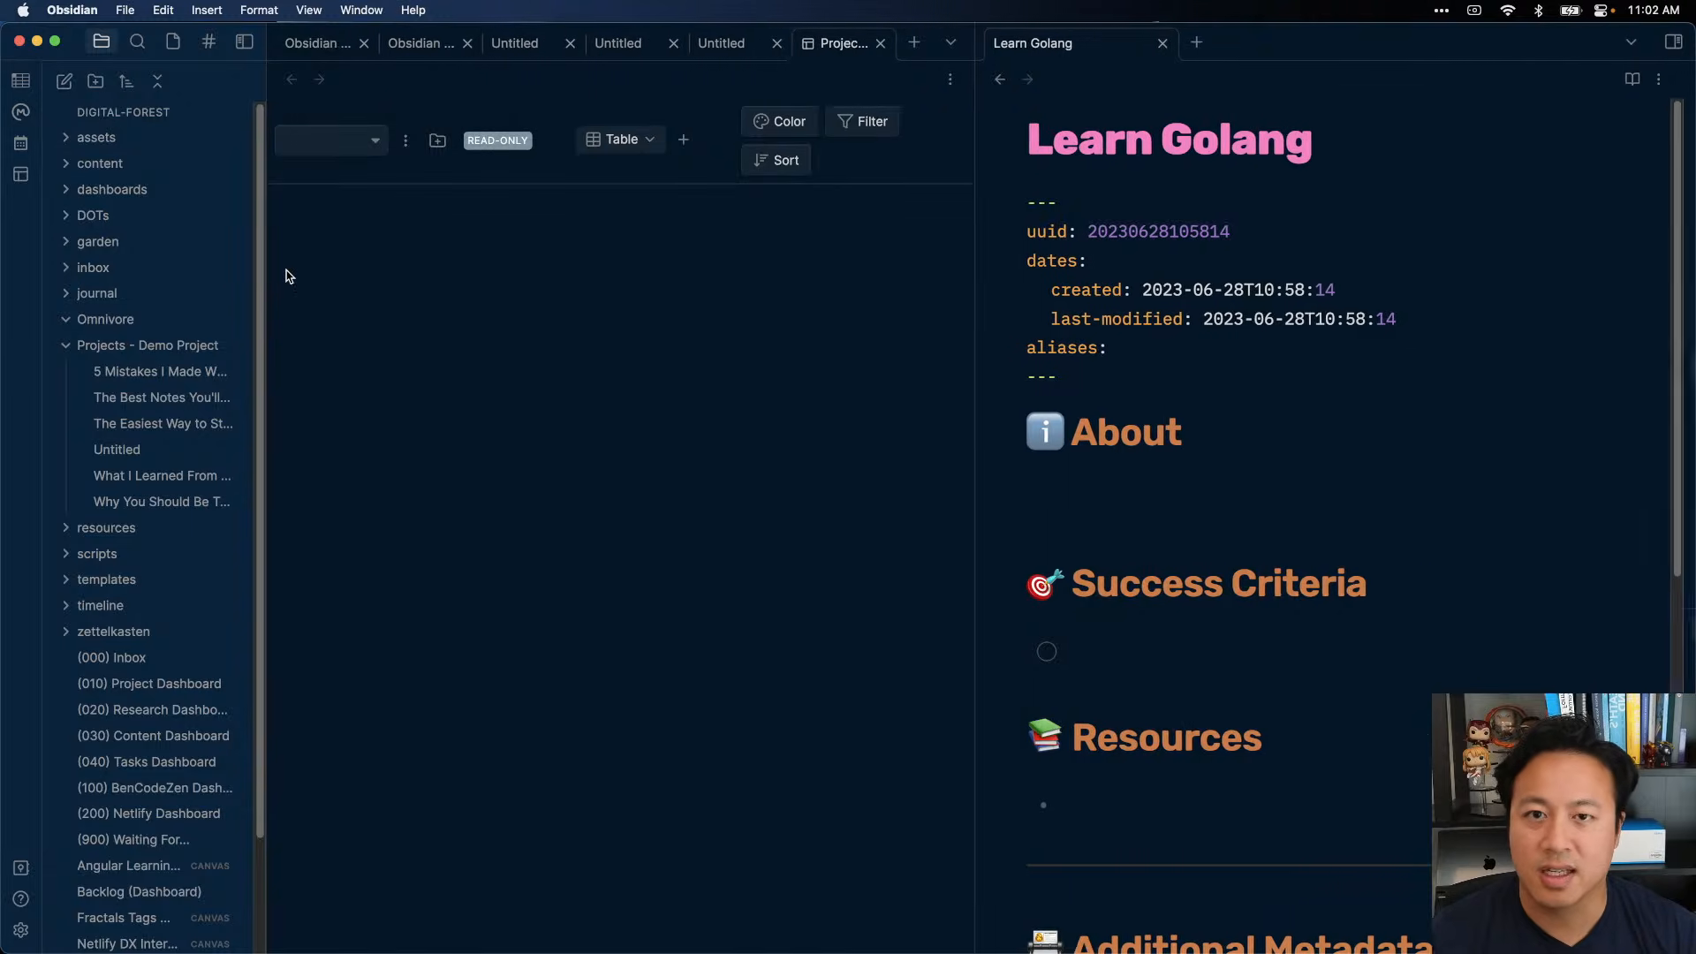
key(super+b)
click(1204, 459)
key(super+w)
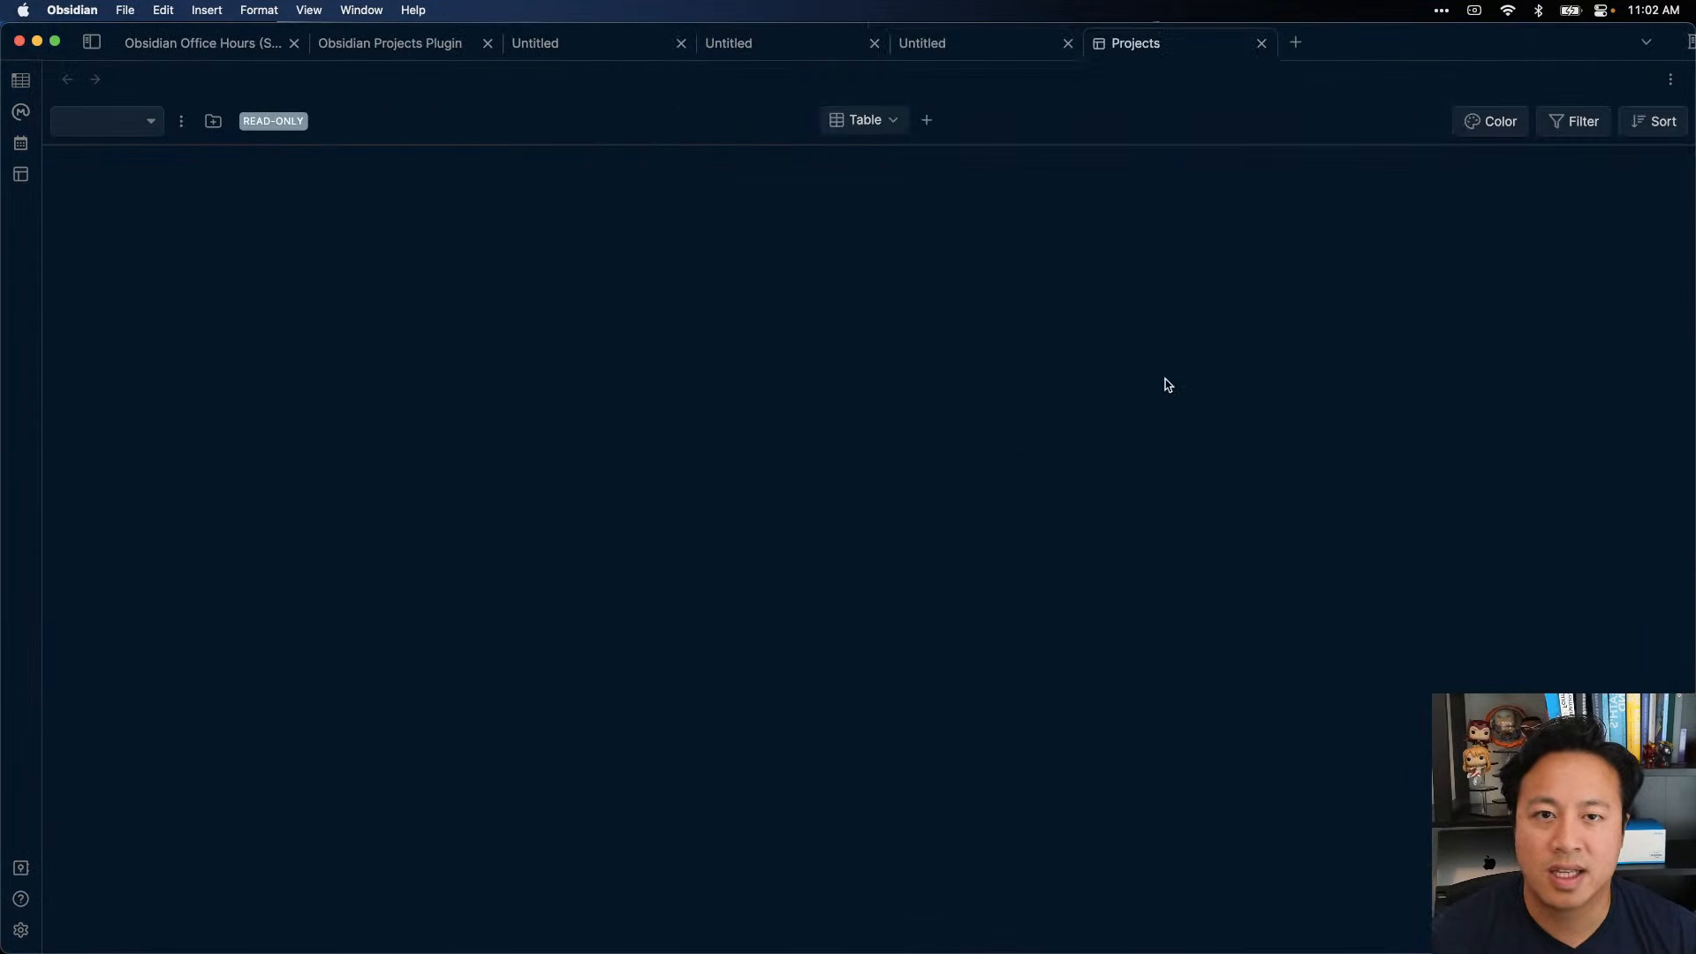
- Switch from the Dataview project to Demo project and back to reload the Dataview table
click(132, 119)
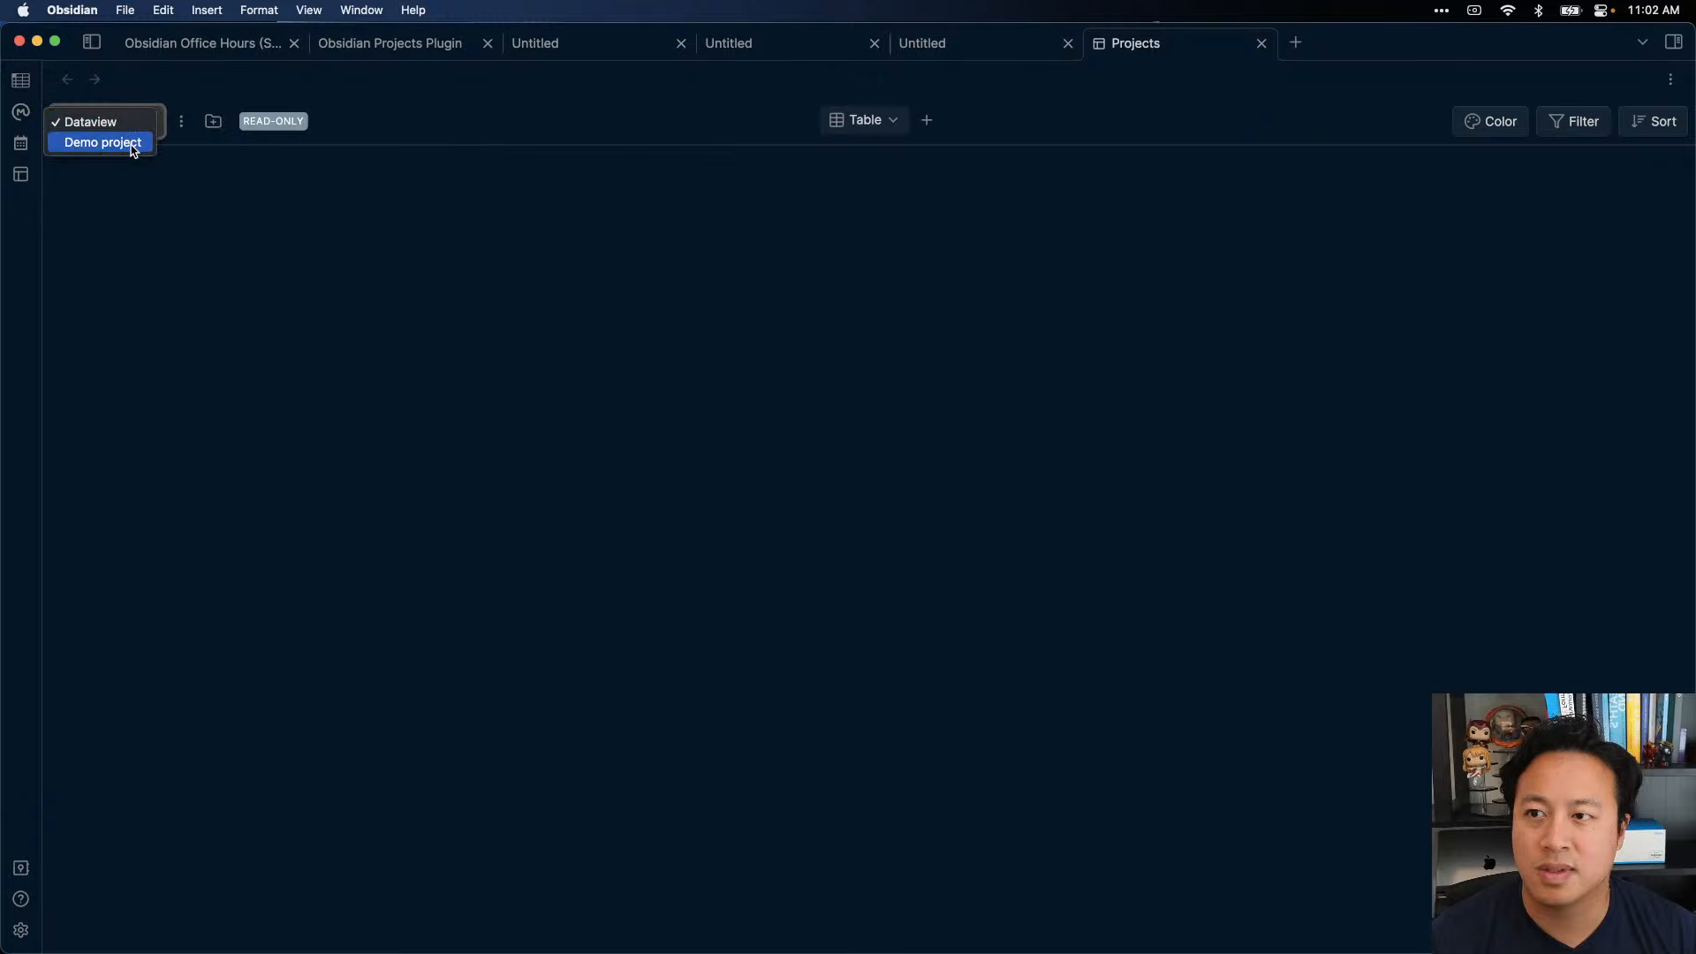
click(134, 124)
click(140, 123)
click(136, 142)
click(137, 123)
click(88, 98)
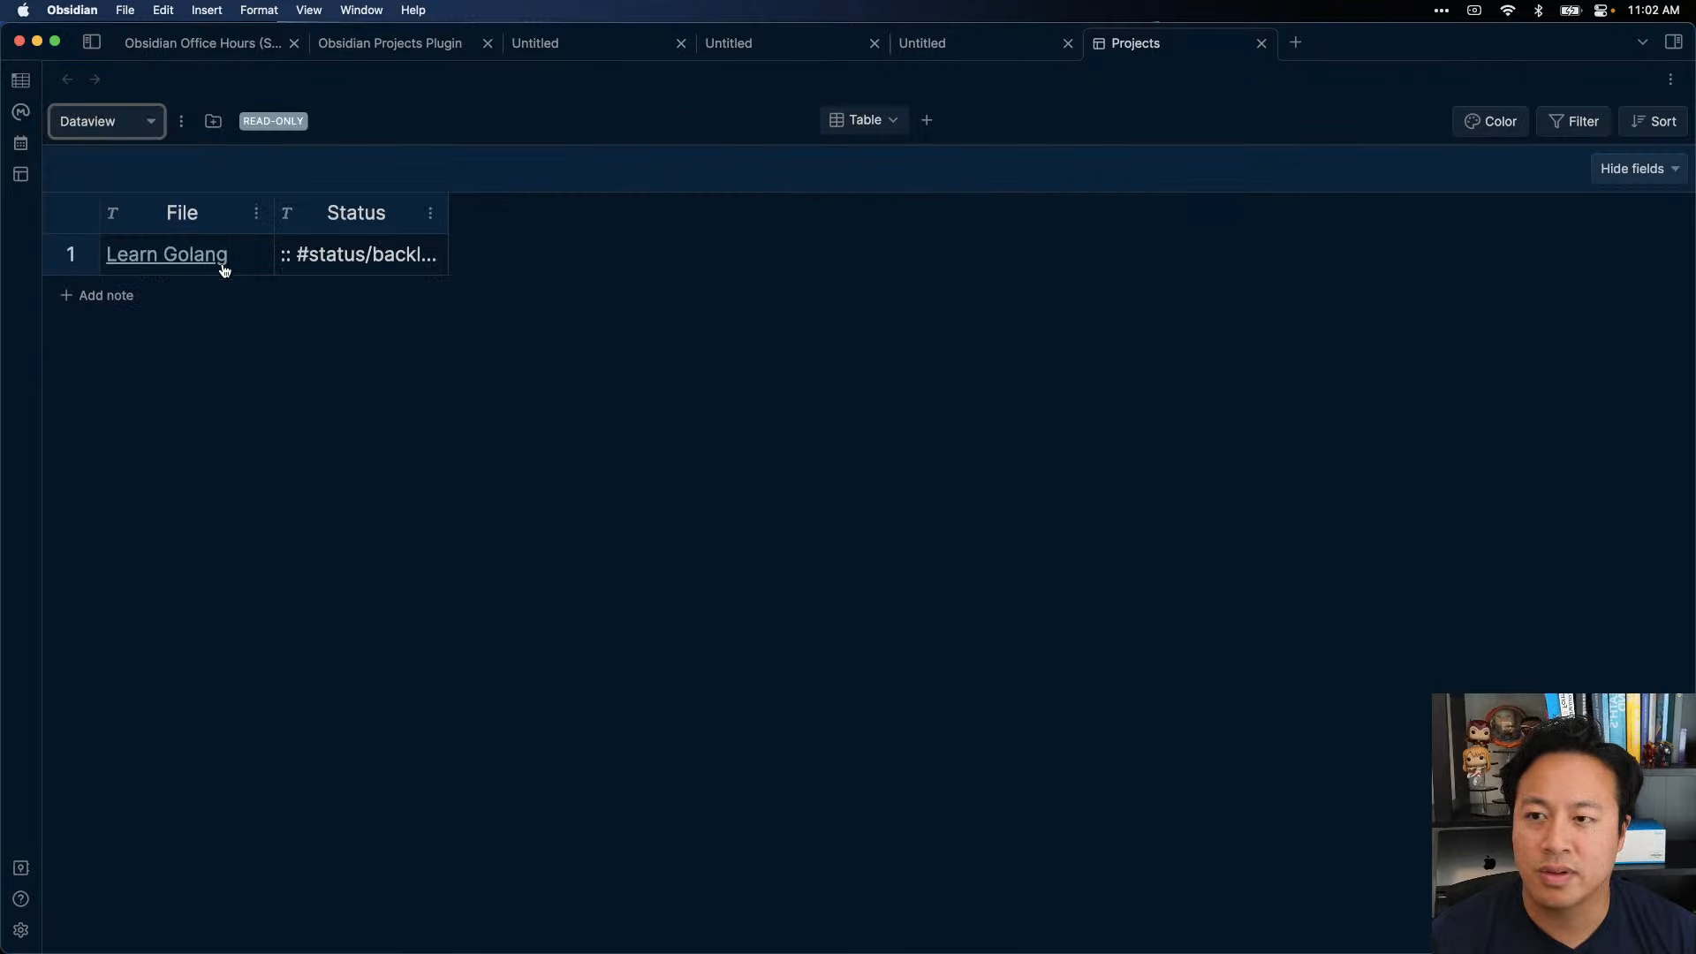
- Split the Projects view in two and open the Learn Golang note in the new pane
click(167, 254)
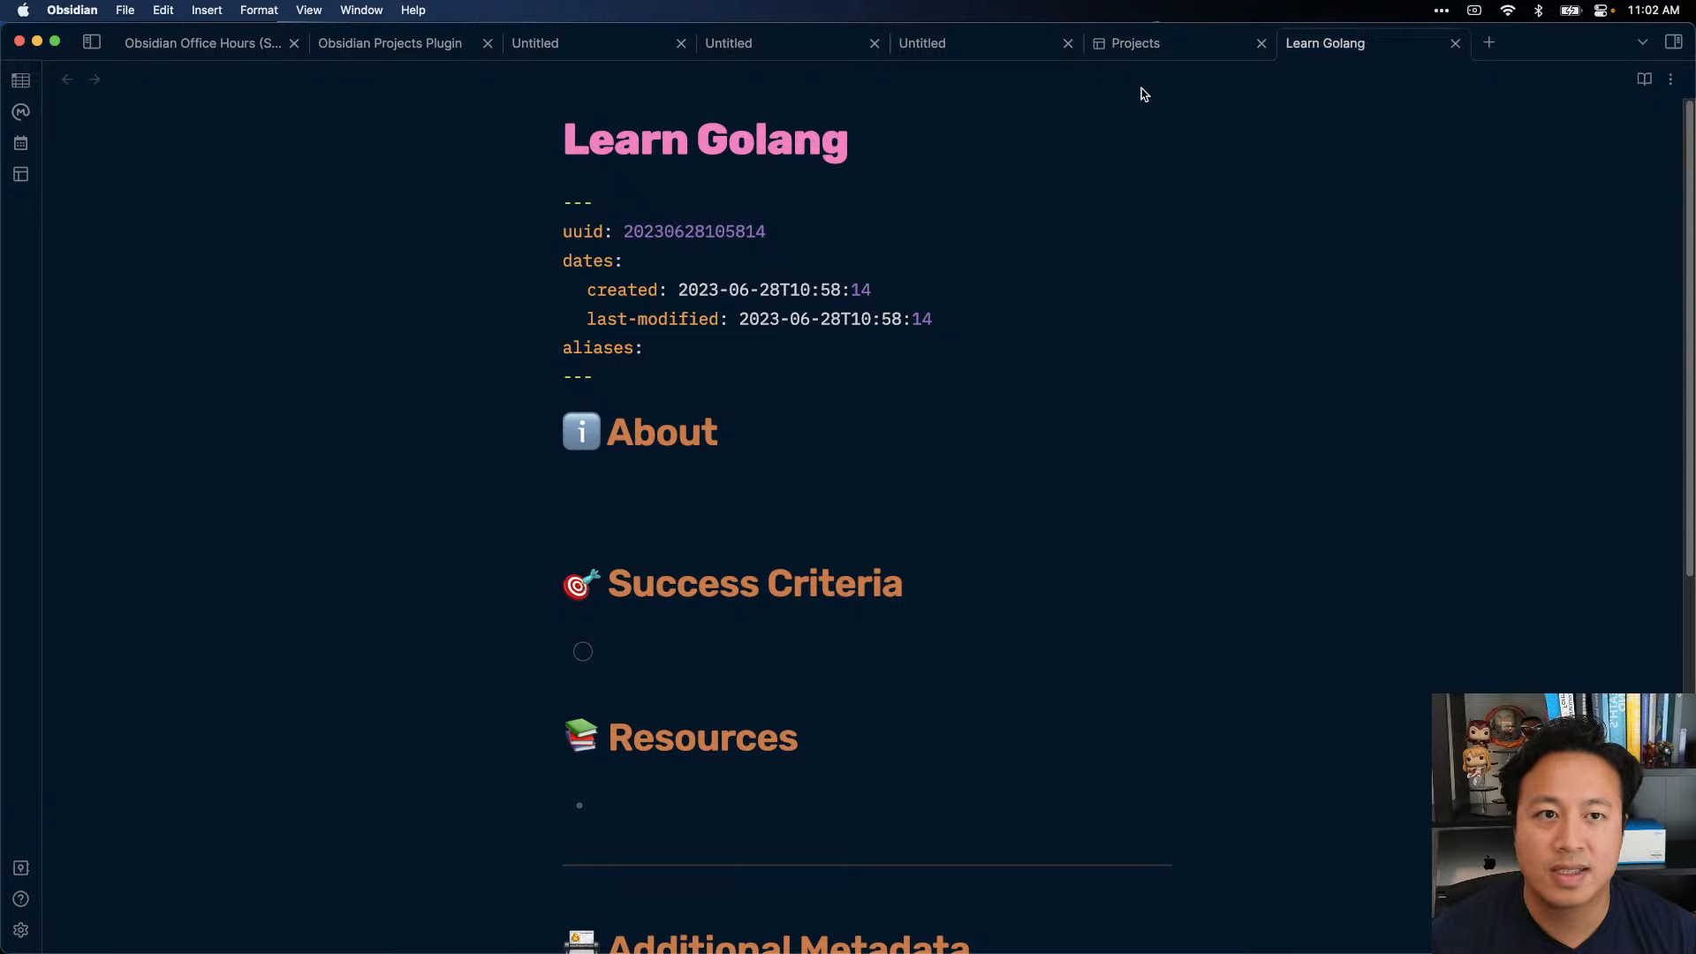
click(1139, 46)
key(super+backslash)
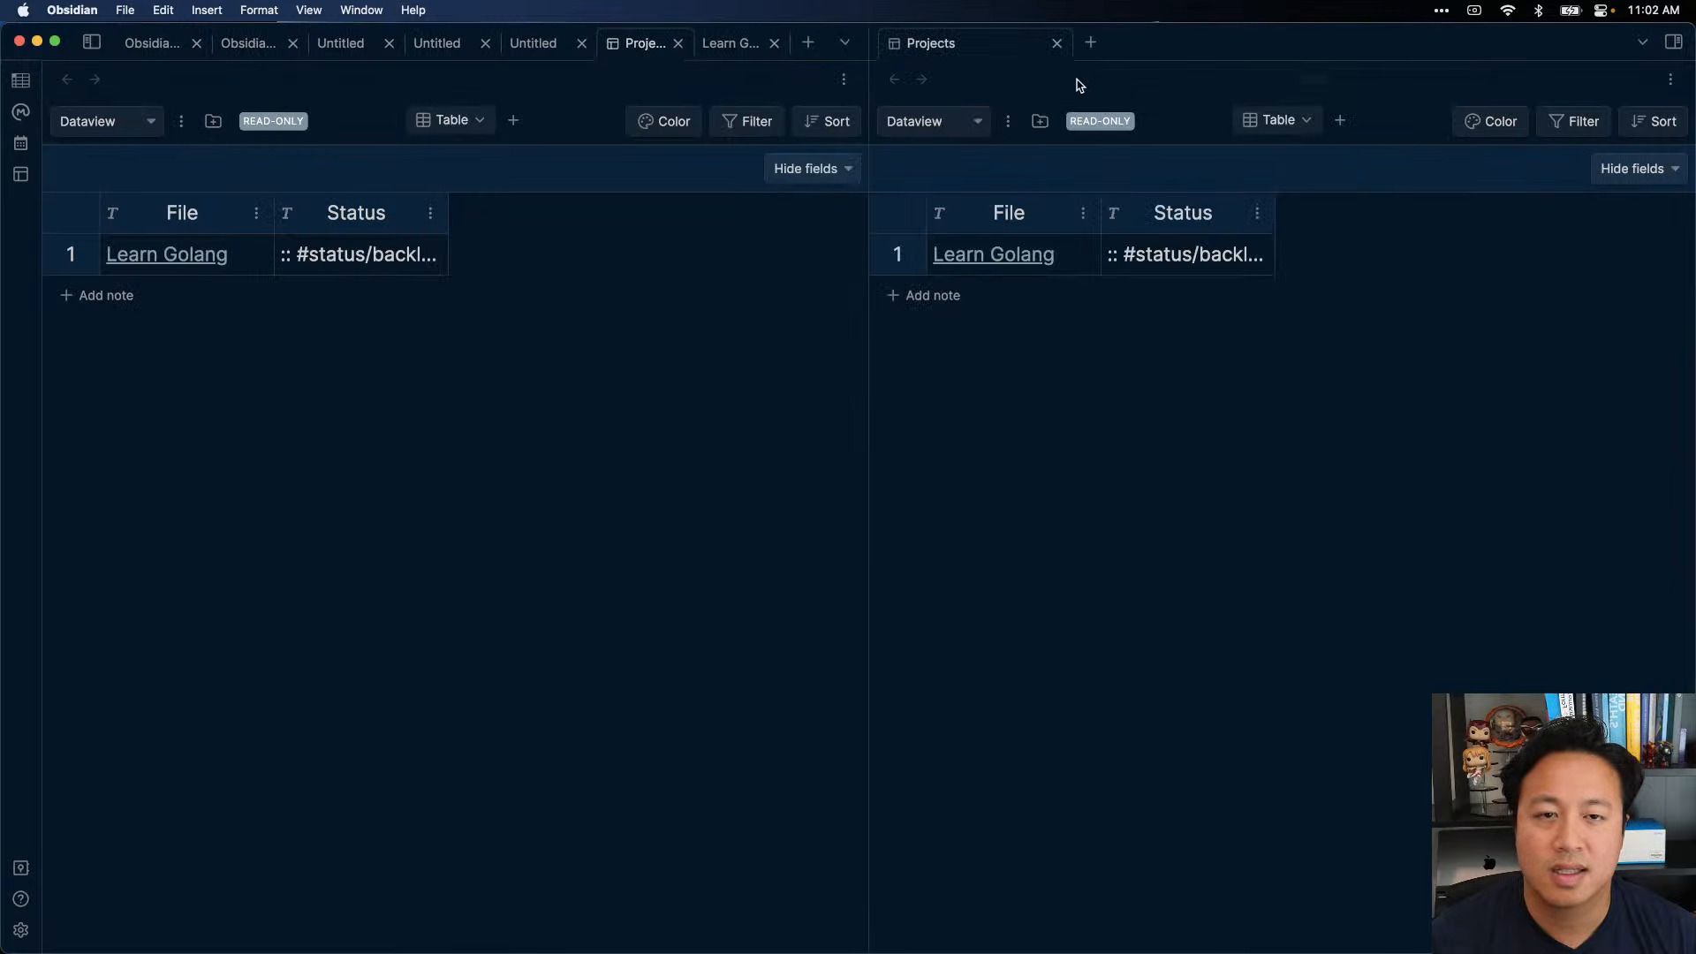
click(972, 258)
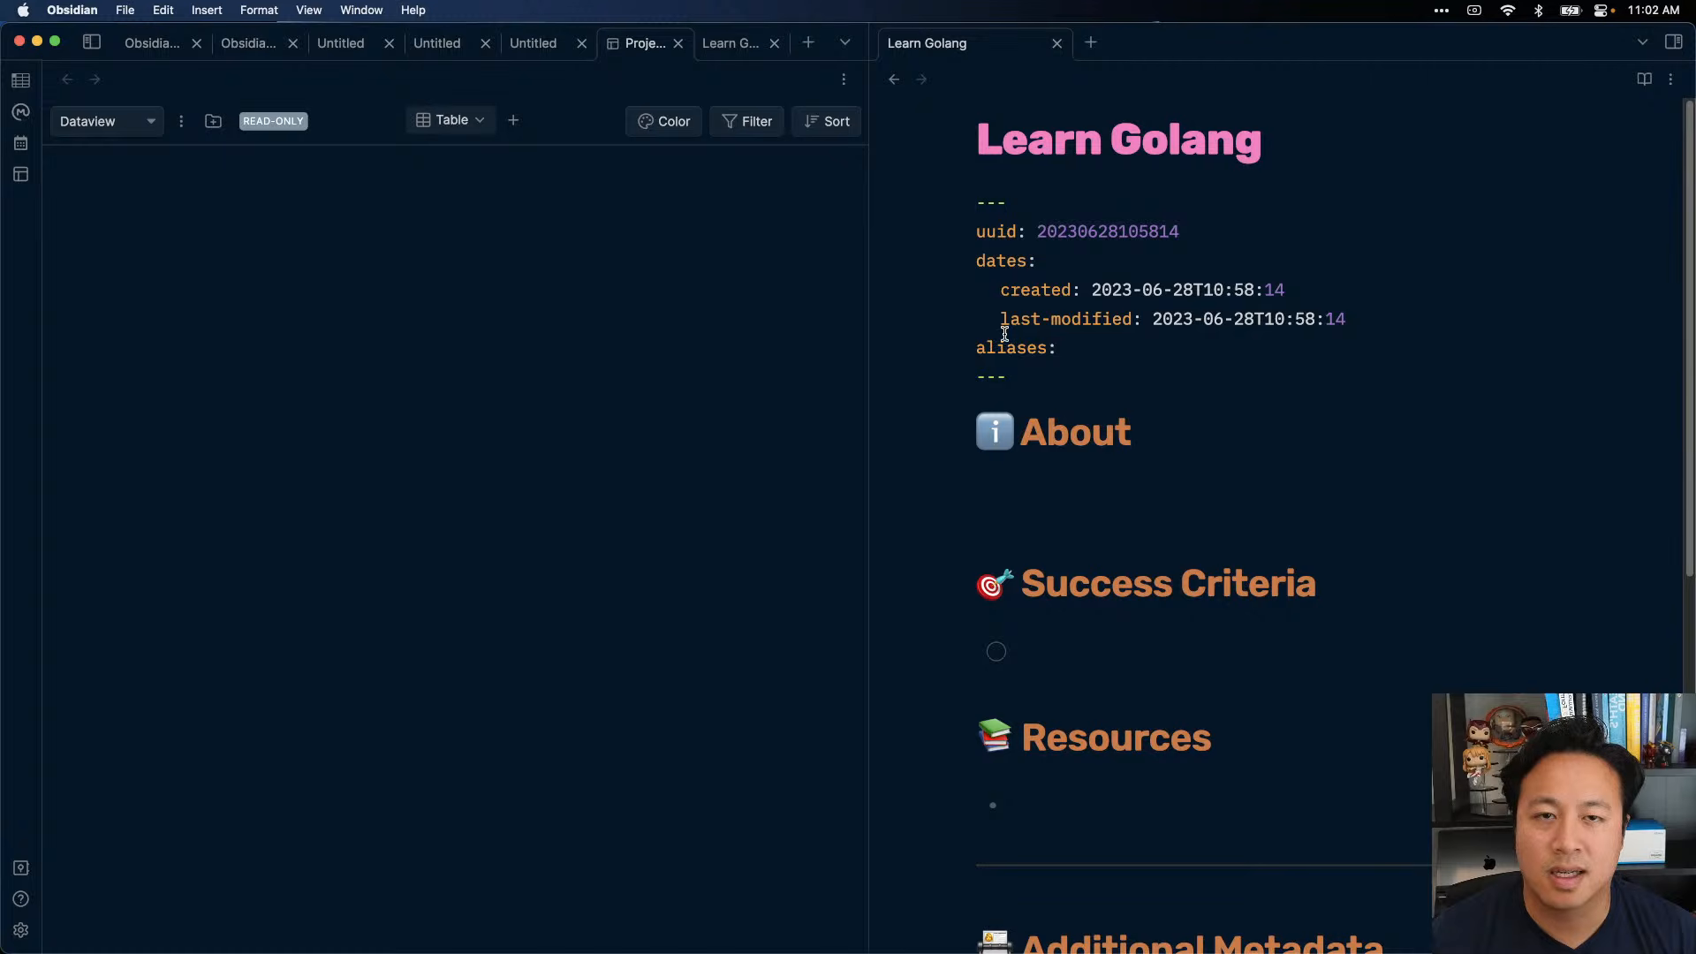
- Remove the extra "::" from the Status and Team fields under Additional Metadata in the Learn Golang note
scroll(1180, 558, down, 5)
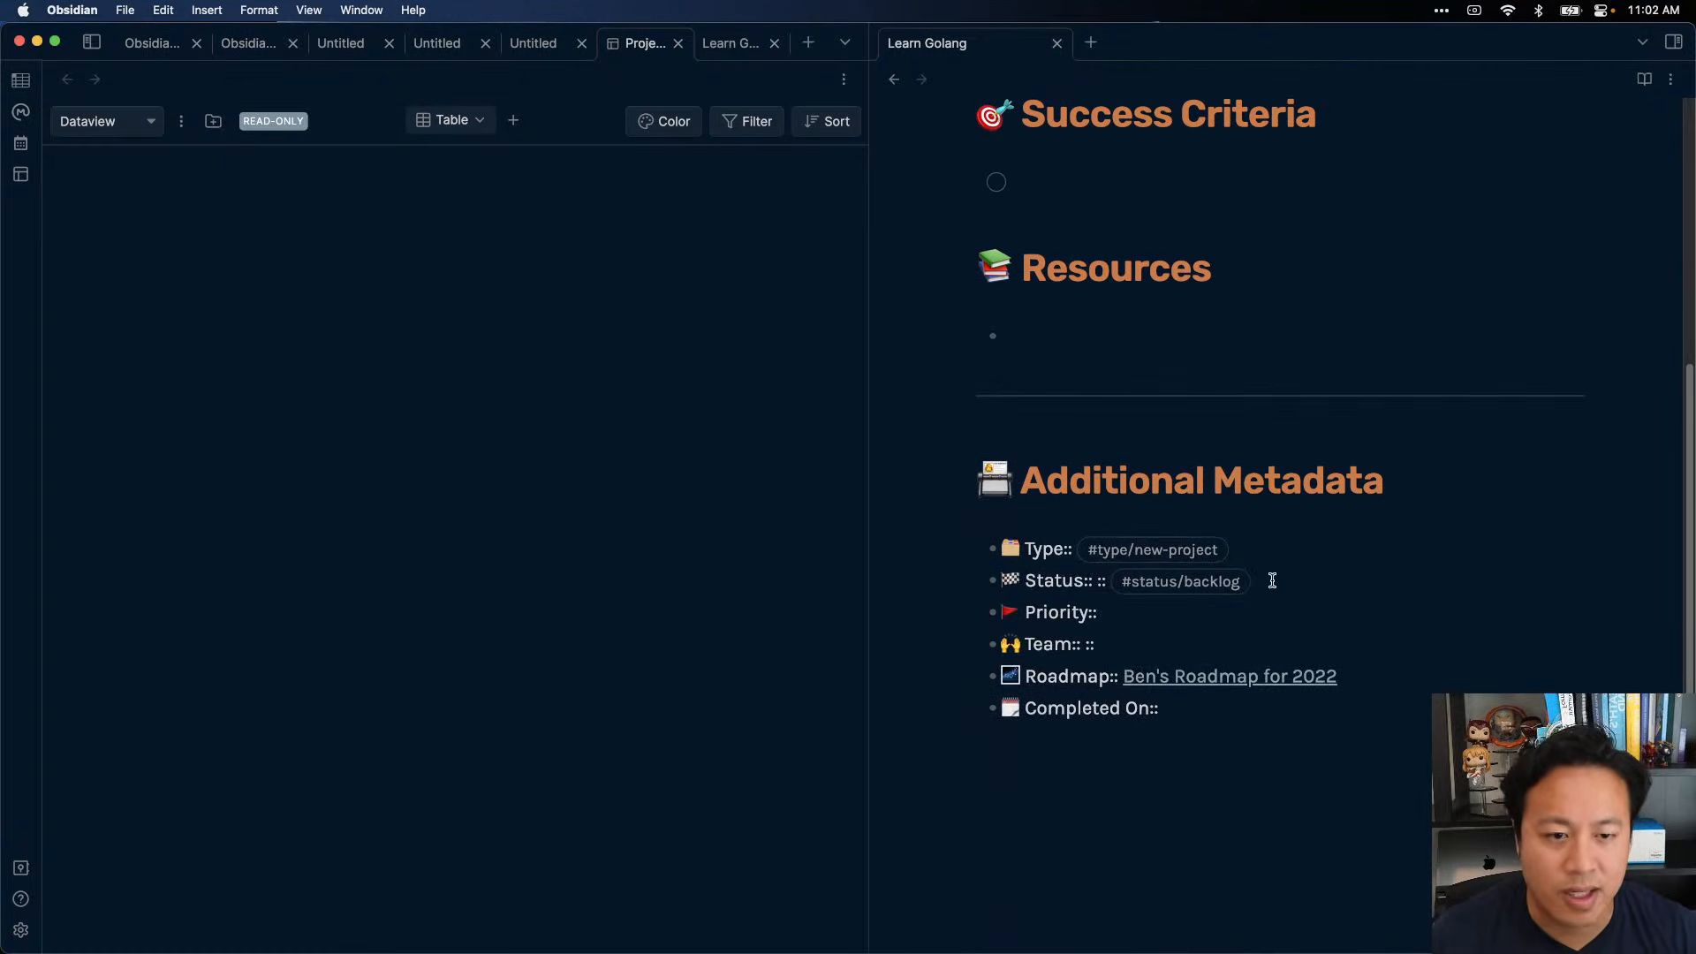
click(1102, 580)
key(BackSpace)
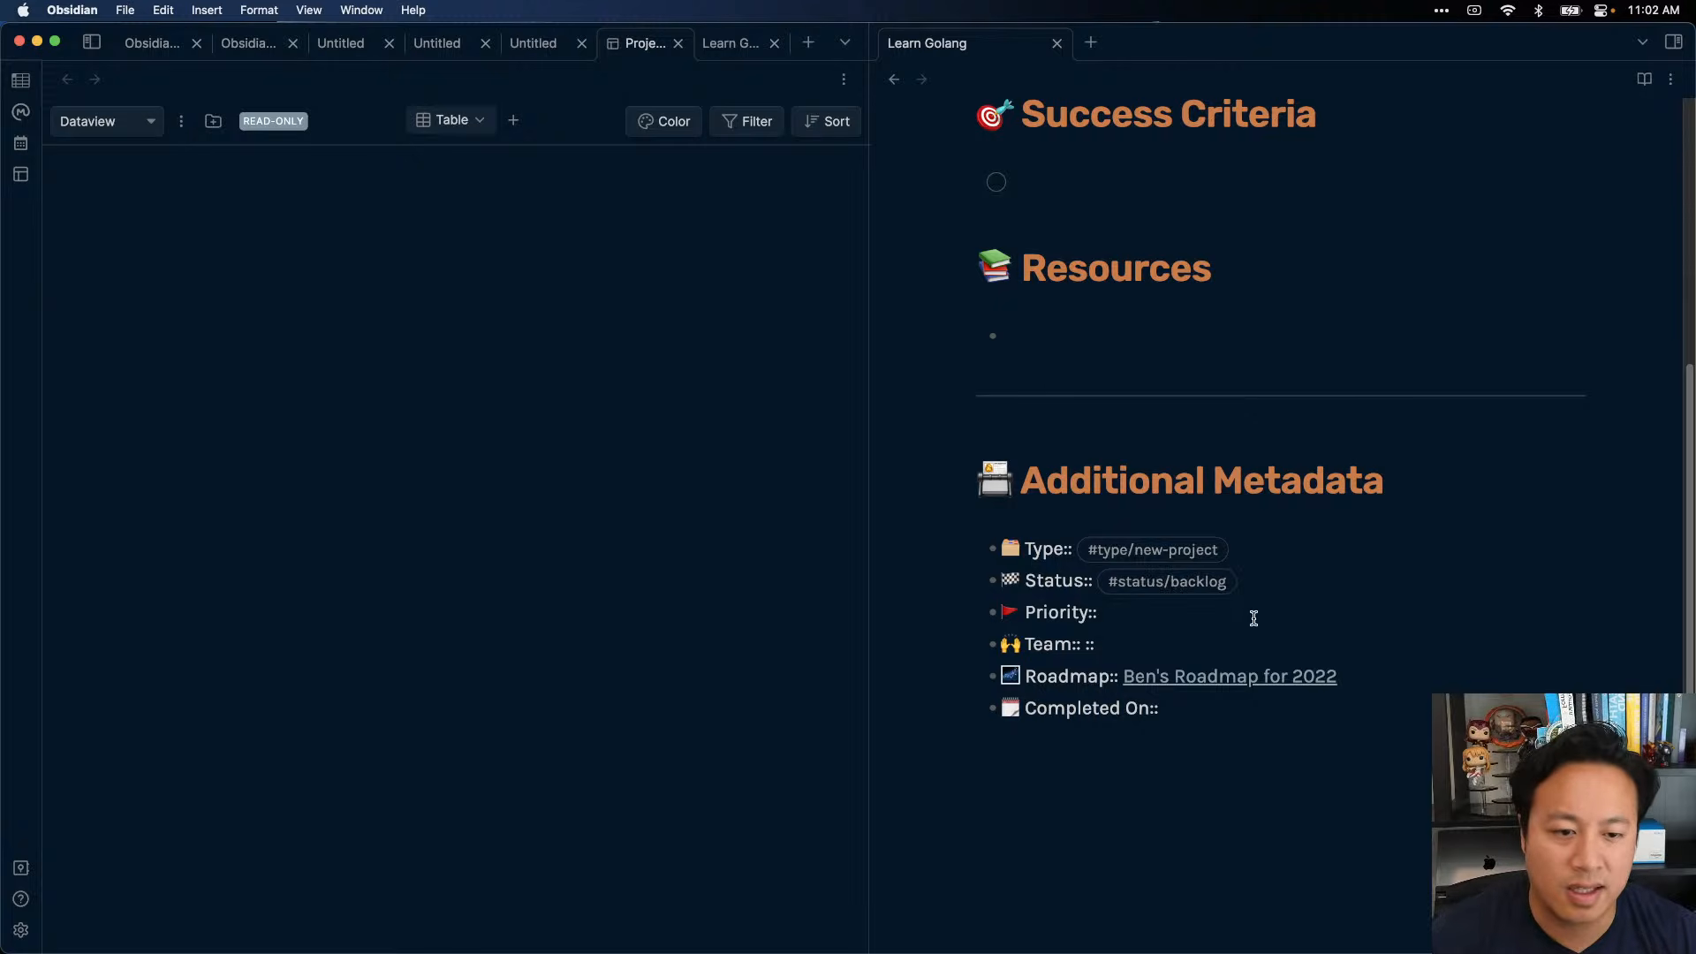
click(1143, 652)
key(BackSpace)
key(BackSpace)
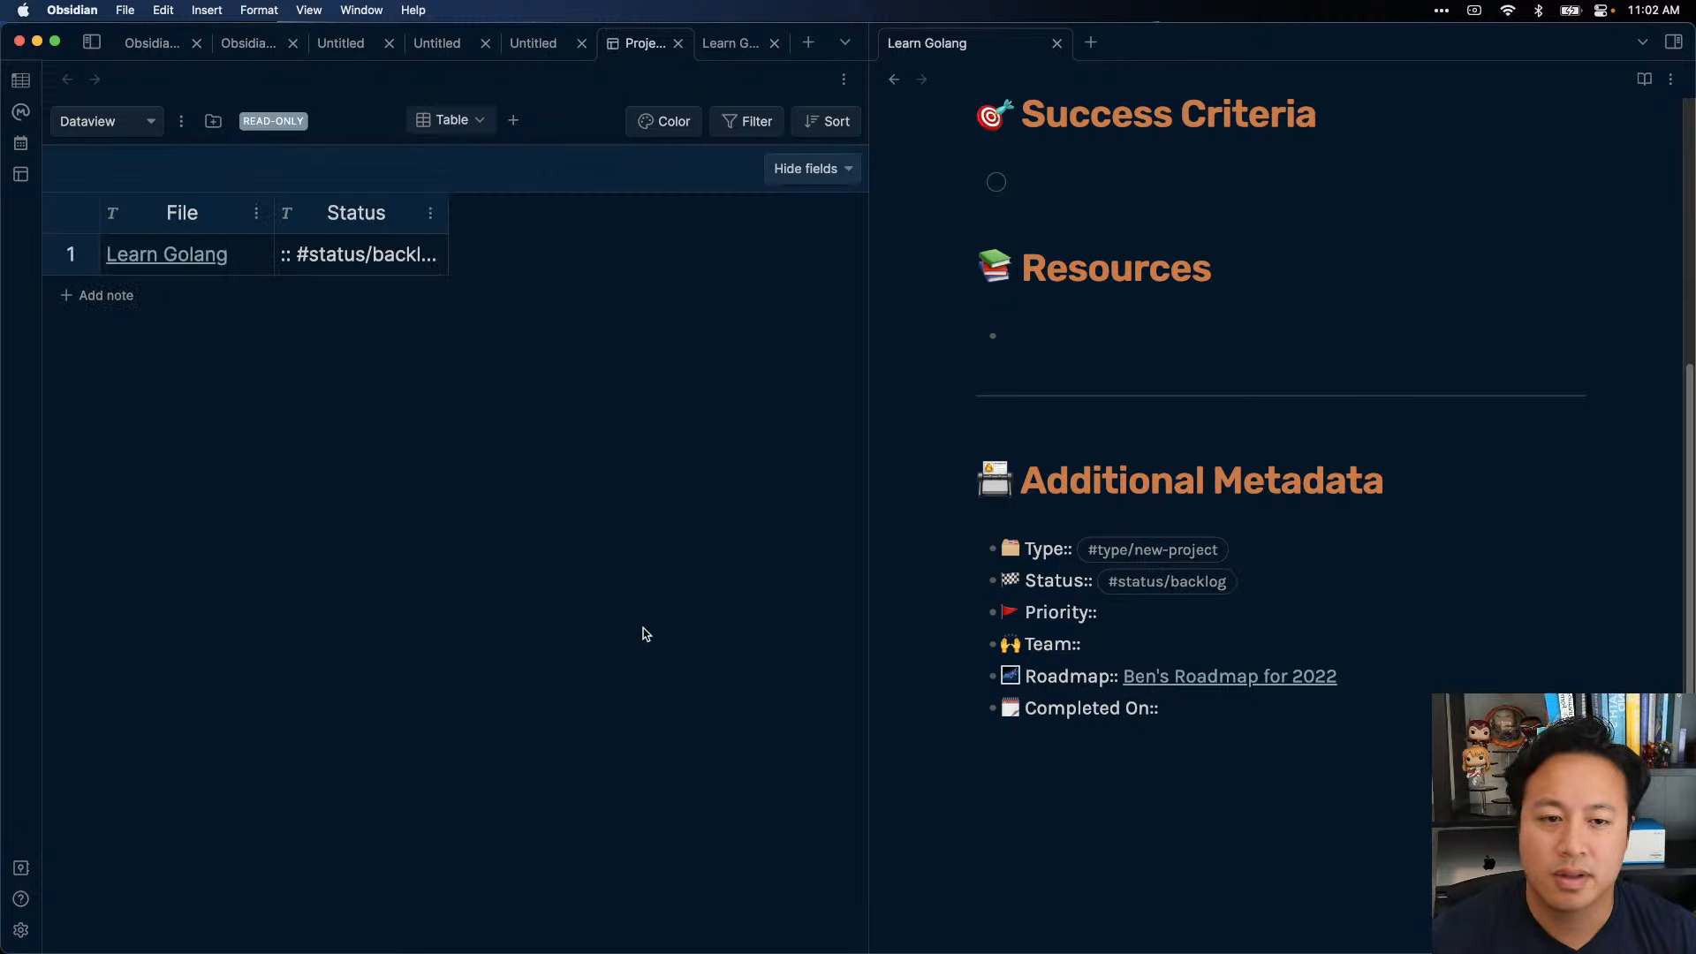
- Review the Status field's configuration in the Dataview project table, save it, and widen the Status column slightly
scroll(1352, 347, up, 3)
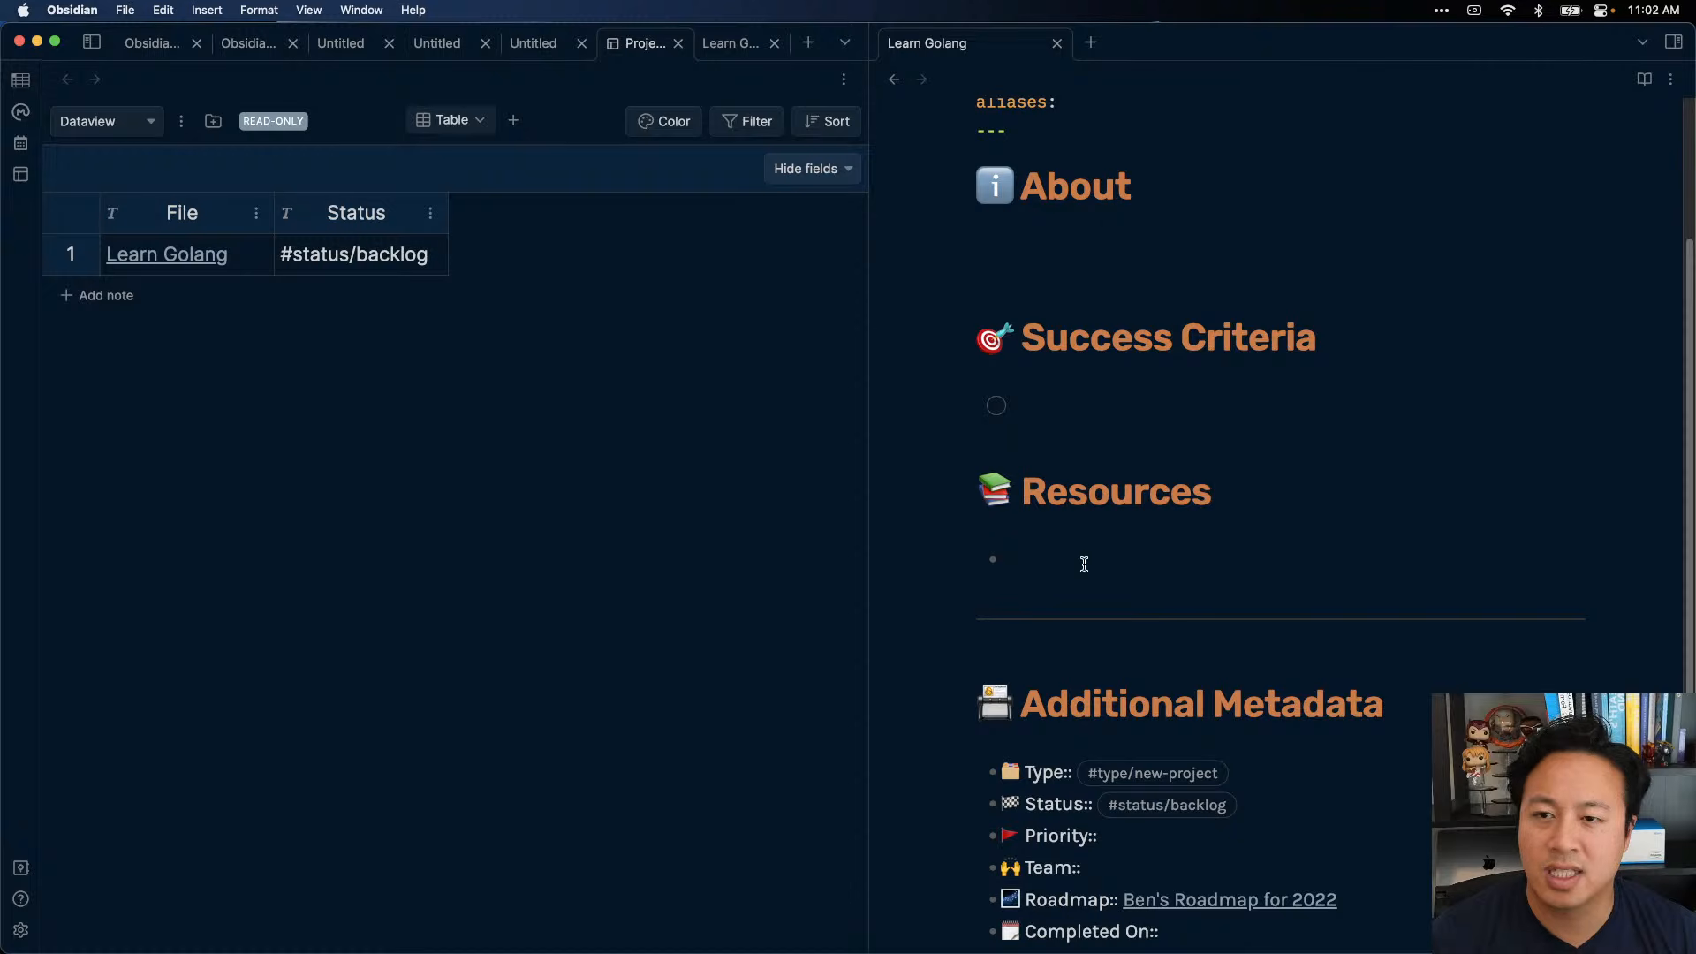
scroll(1246, 628, down, 1)
click(360, 262)
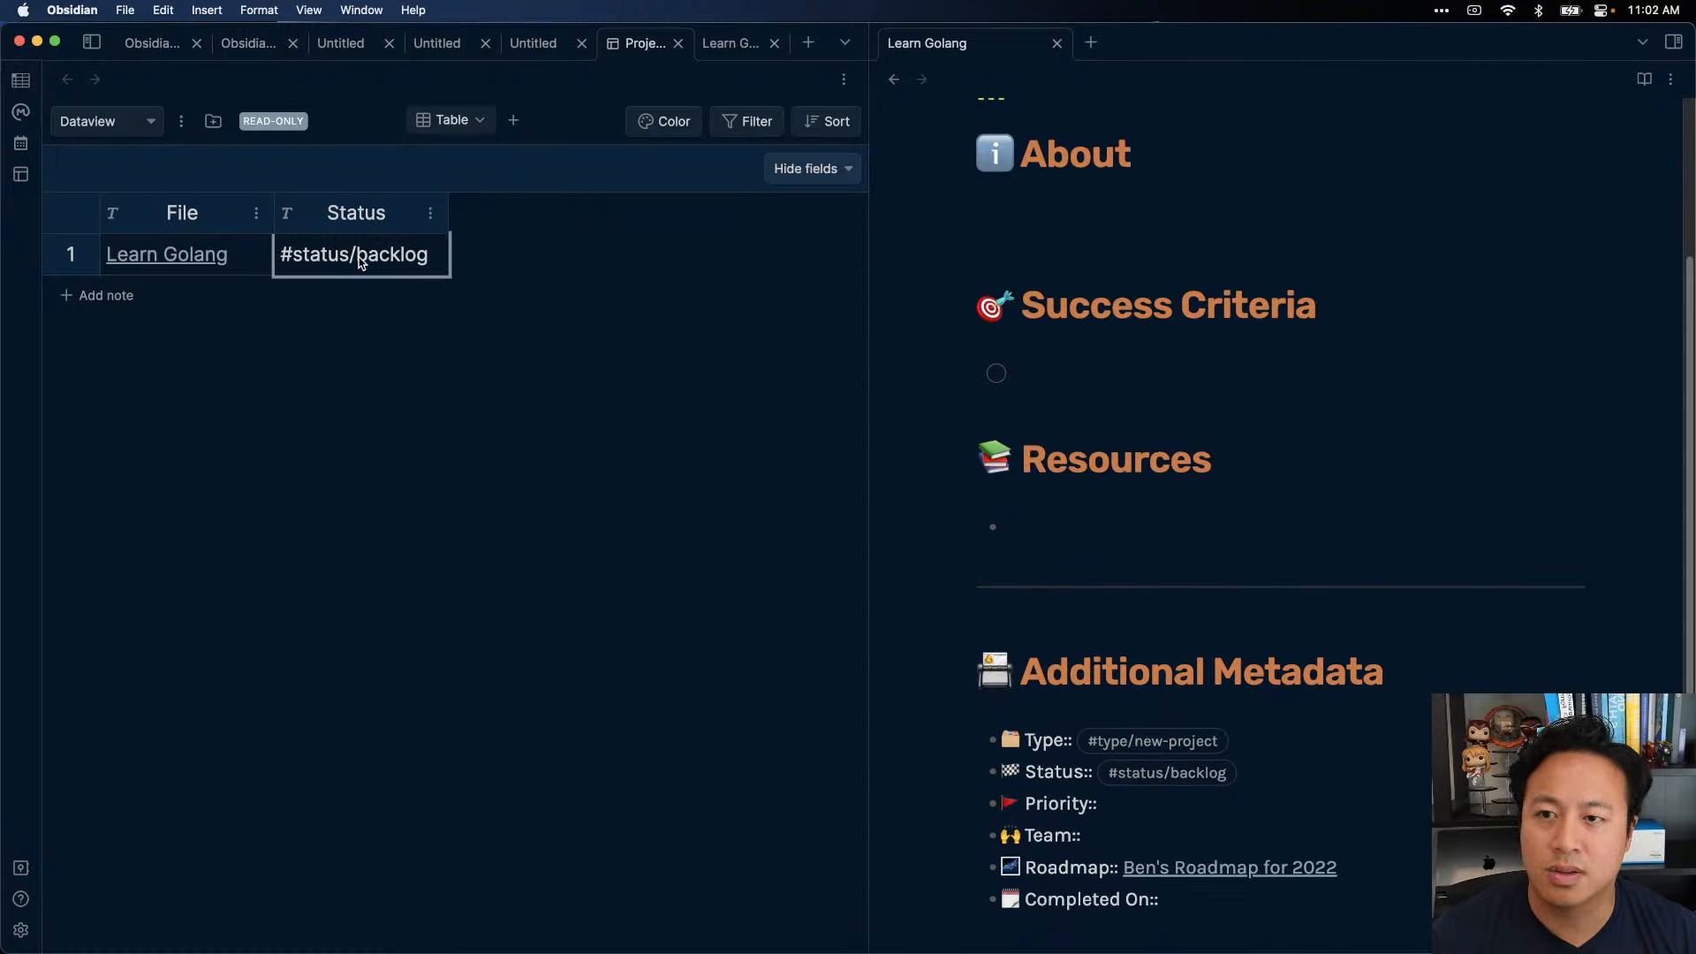
click(430, 213)
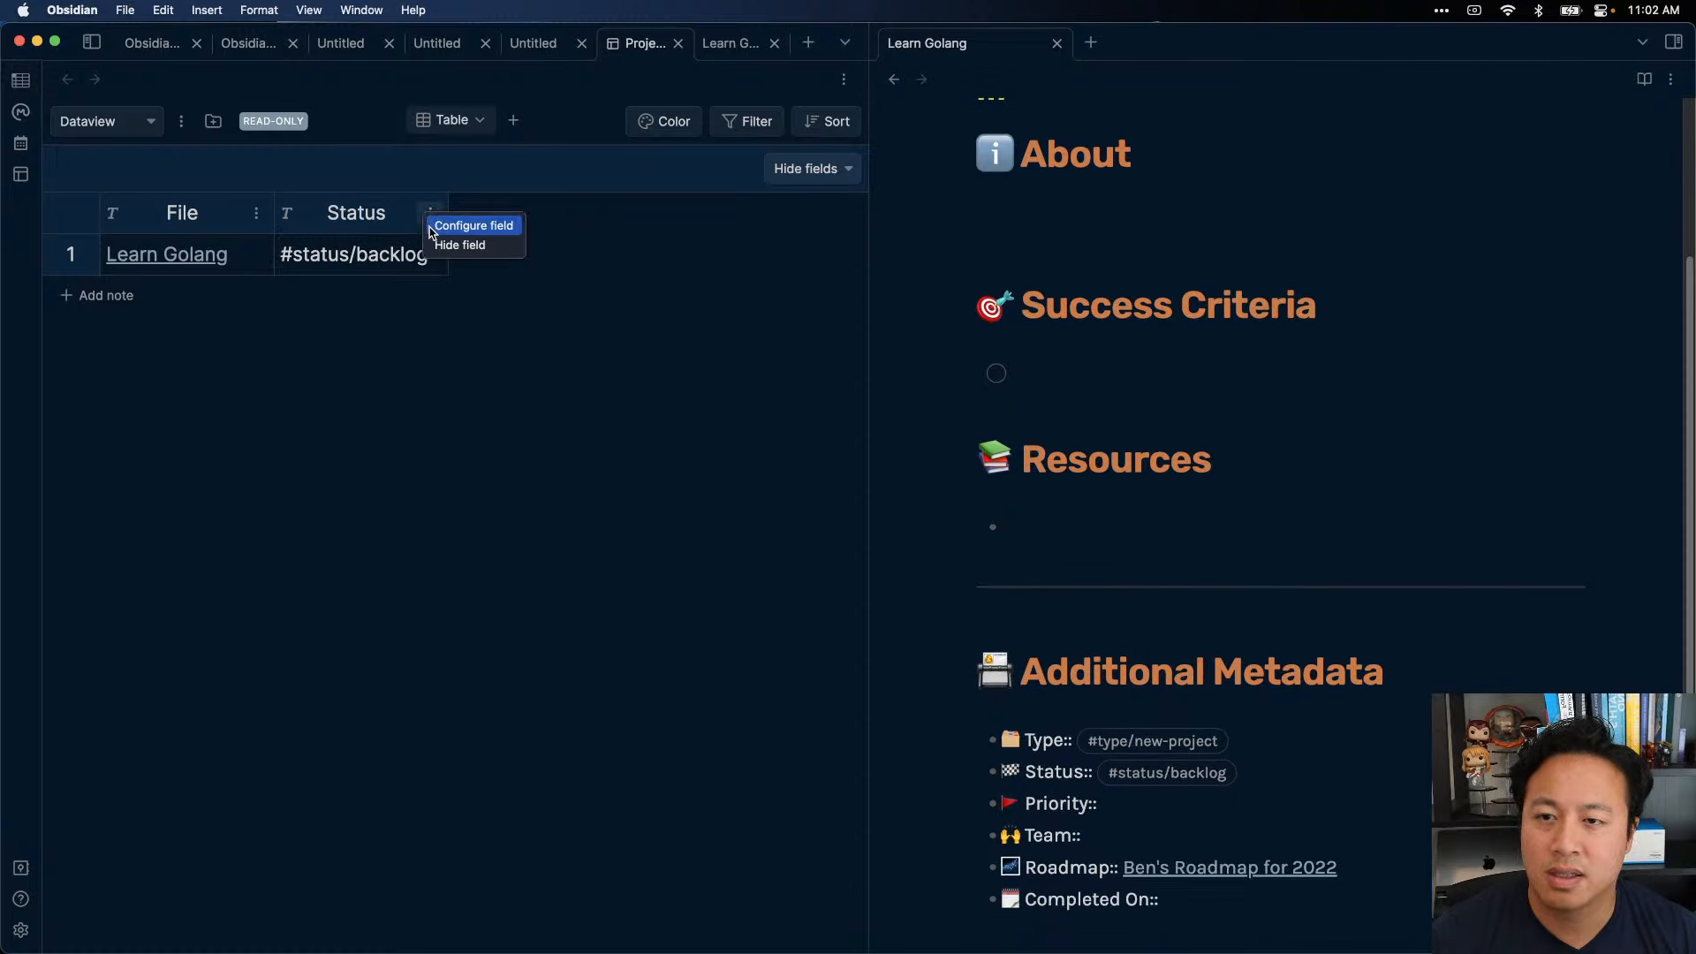
click(440, 227)
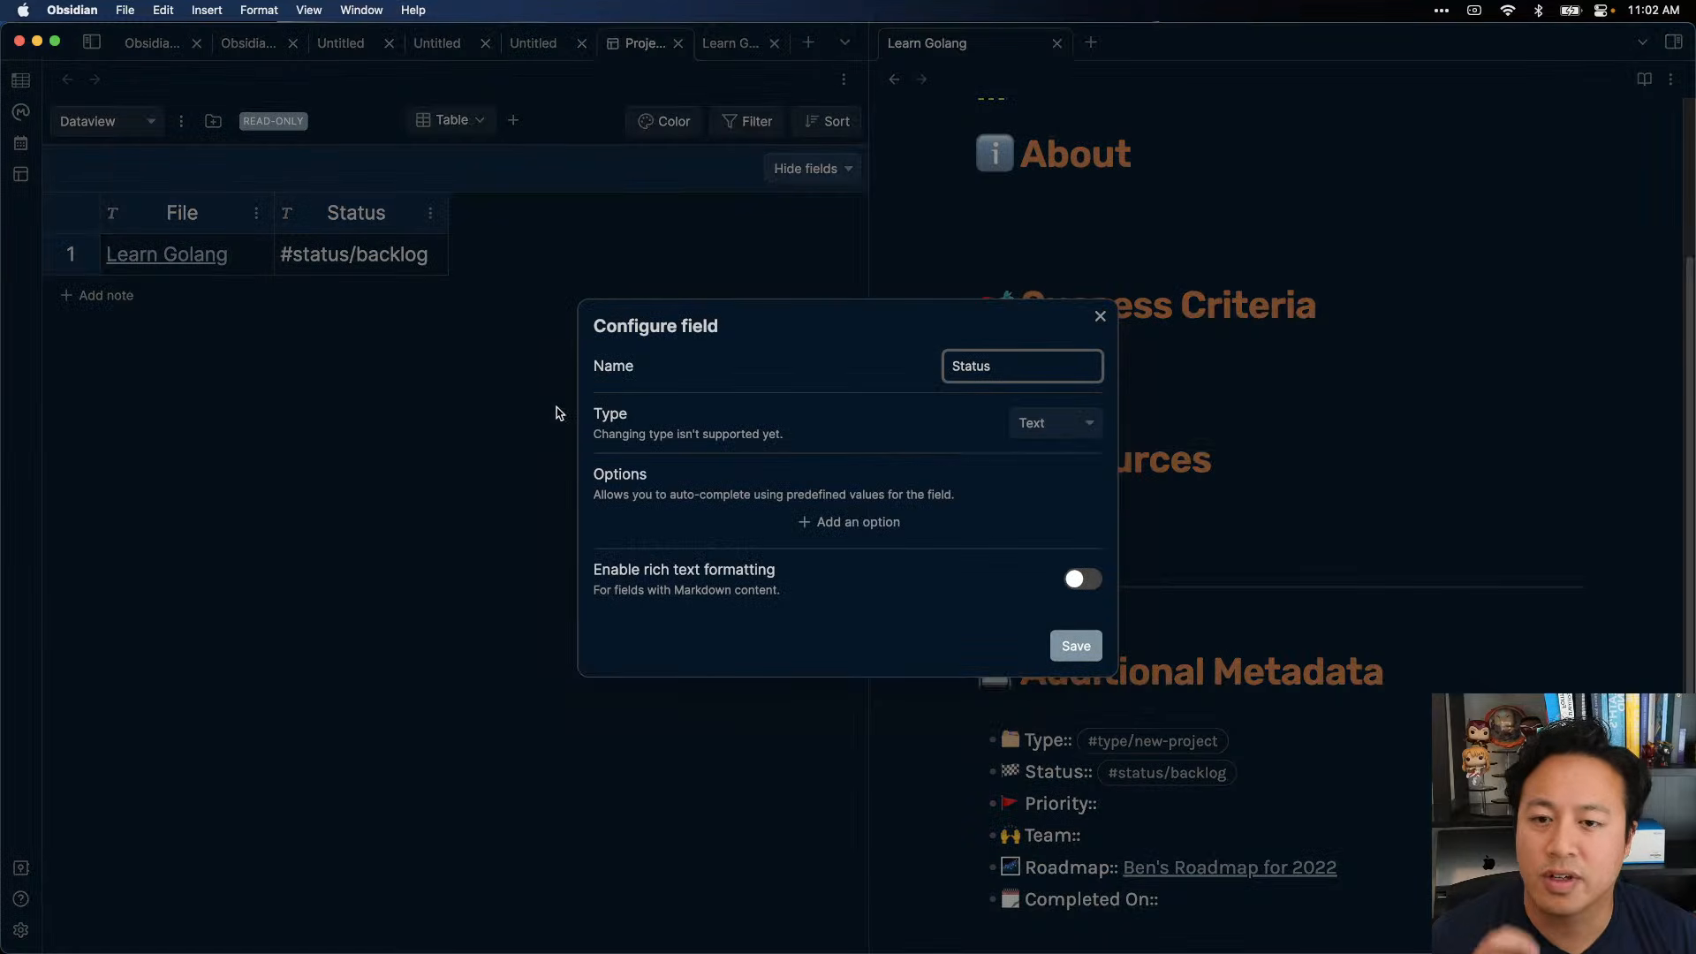
click(1076, 648)
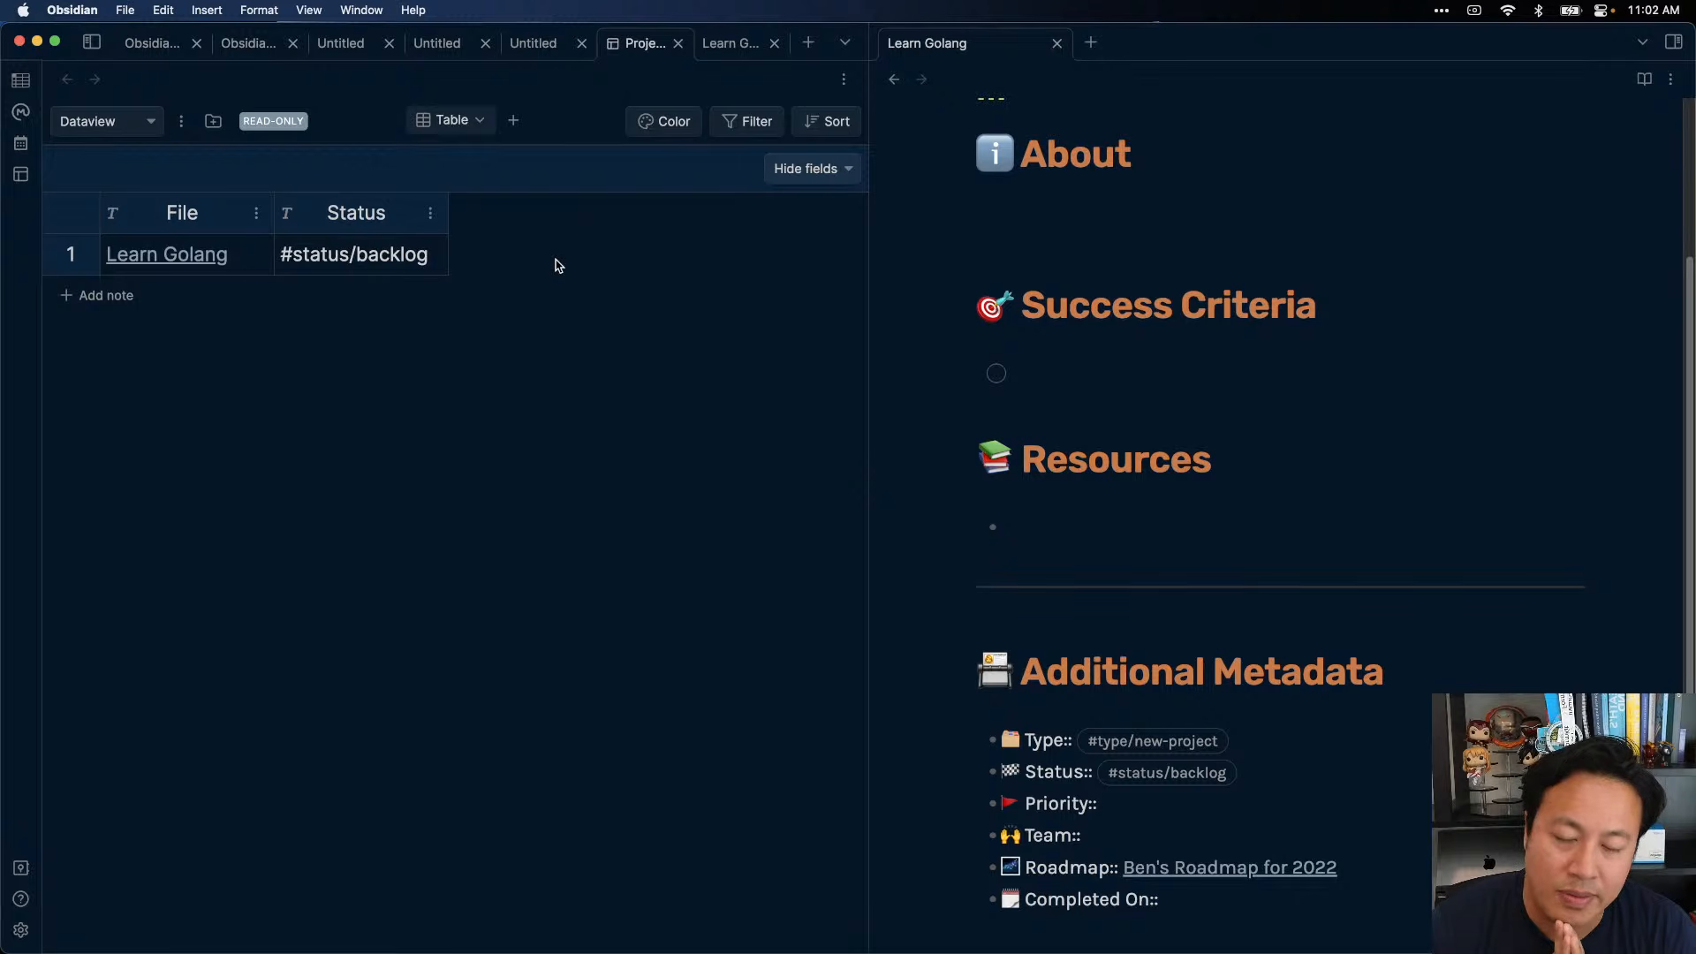
click(380, 272)
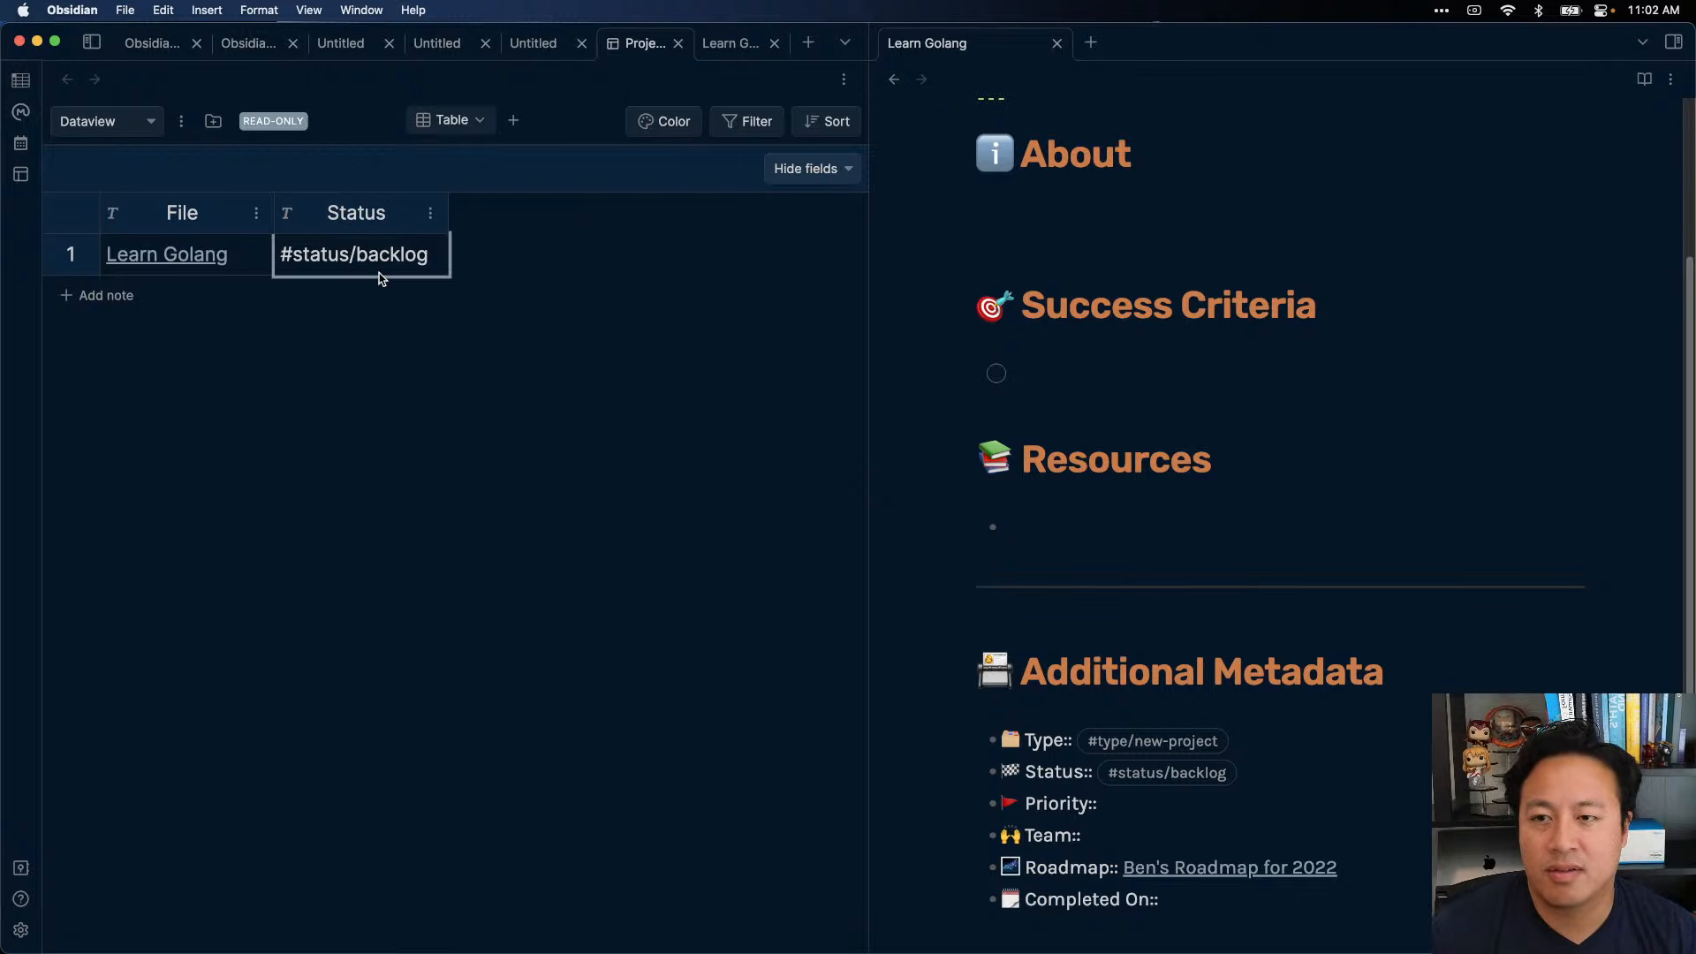
mouse_move(448, 216)
mouse_down()
mouse_move(422, 215)
mouse_move(443, 216)
mouse_up()
- Add roadmap as "Roadmap" to the Dataview project's query, put the FROM clause on its own line, and save the project
click(181, 121)
click(226, 132)
click(779, 533)
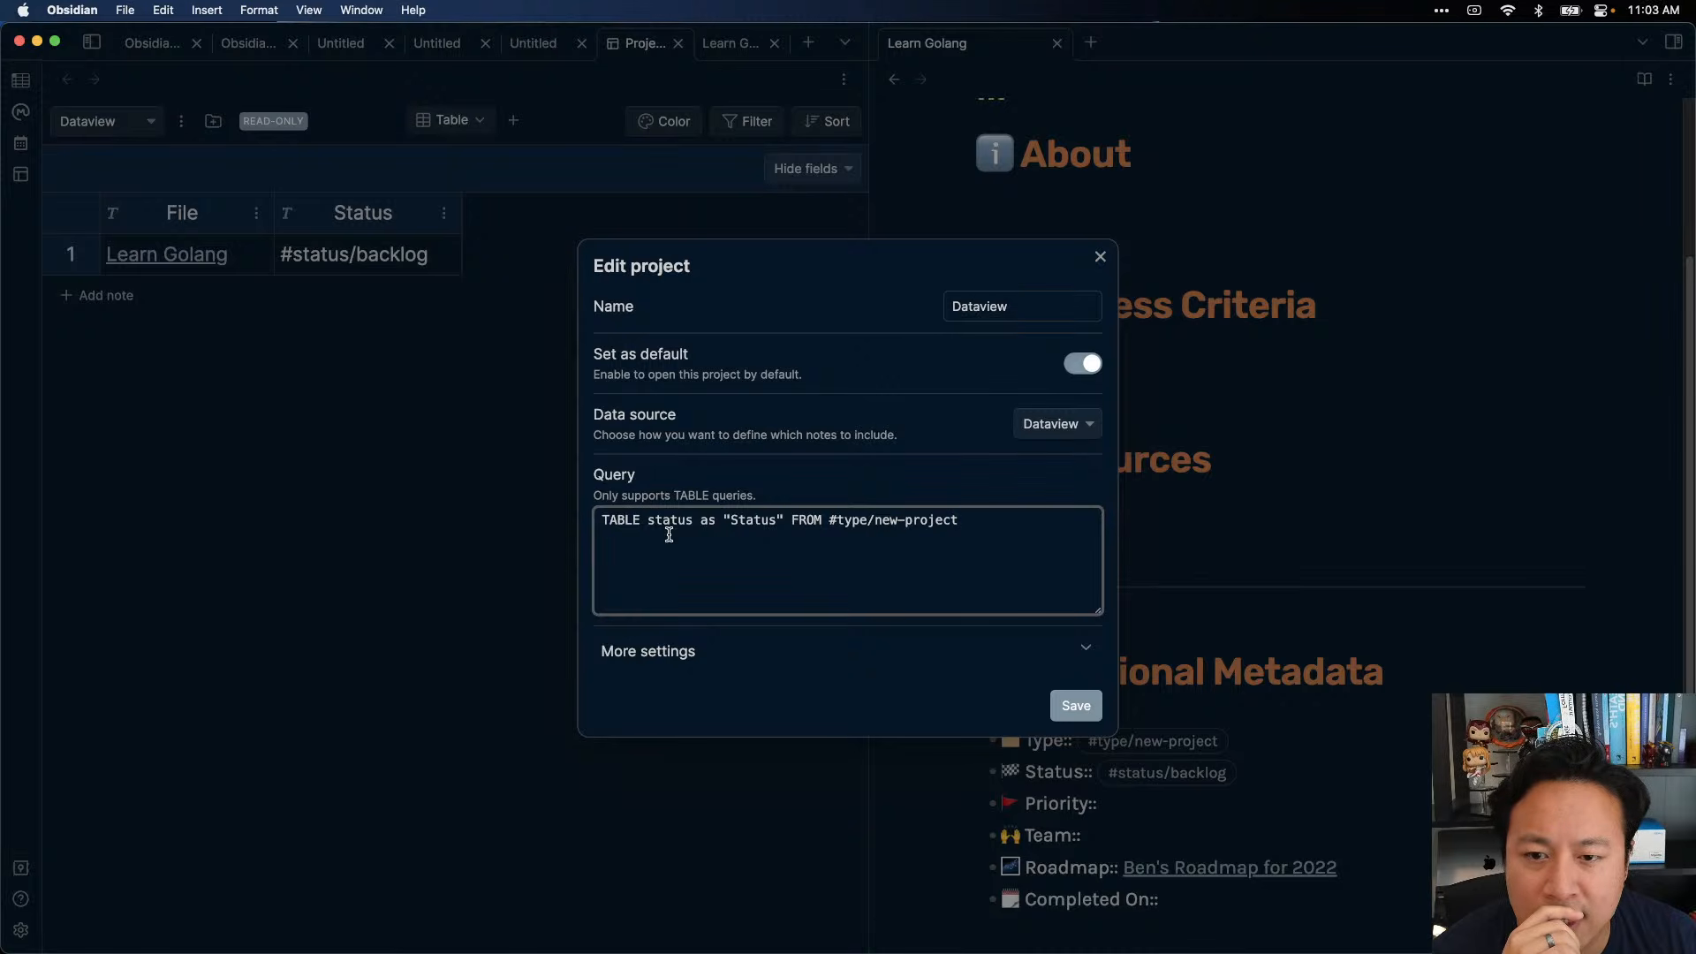
click(706, 522)
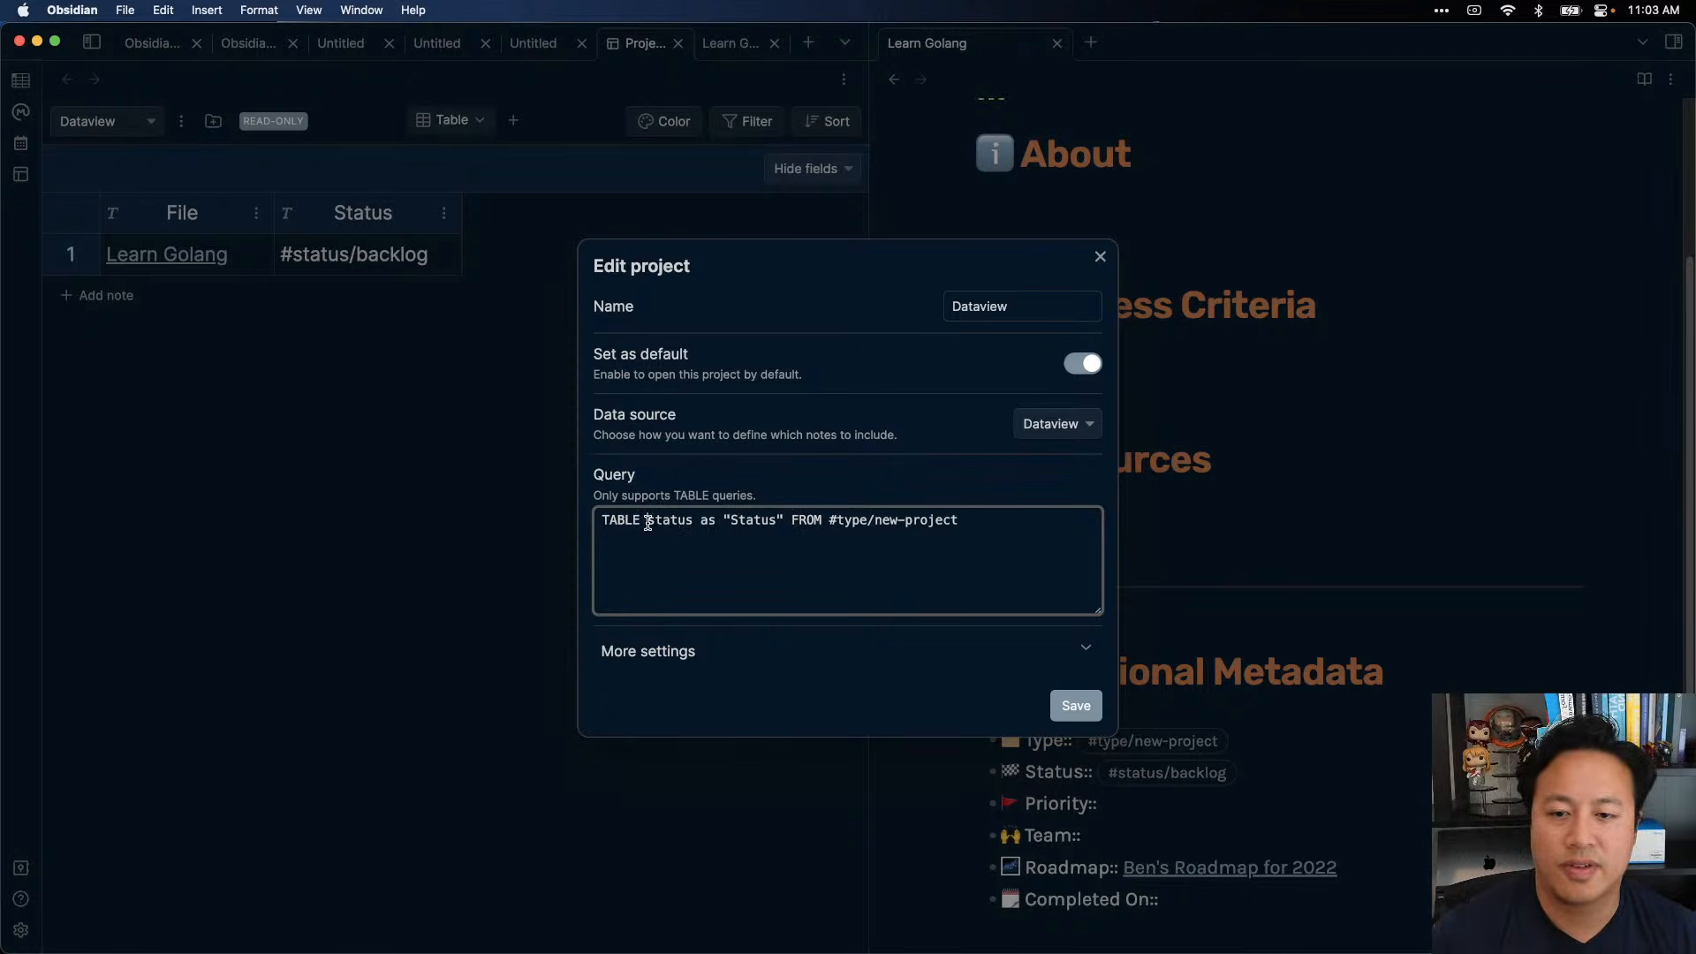
click(790, 521)
key(Return)
click(841, 516)
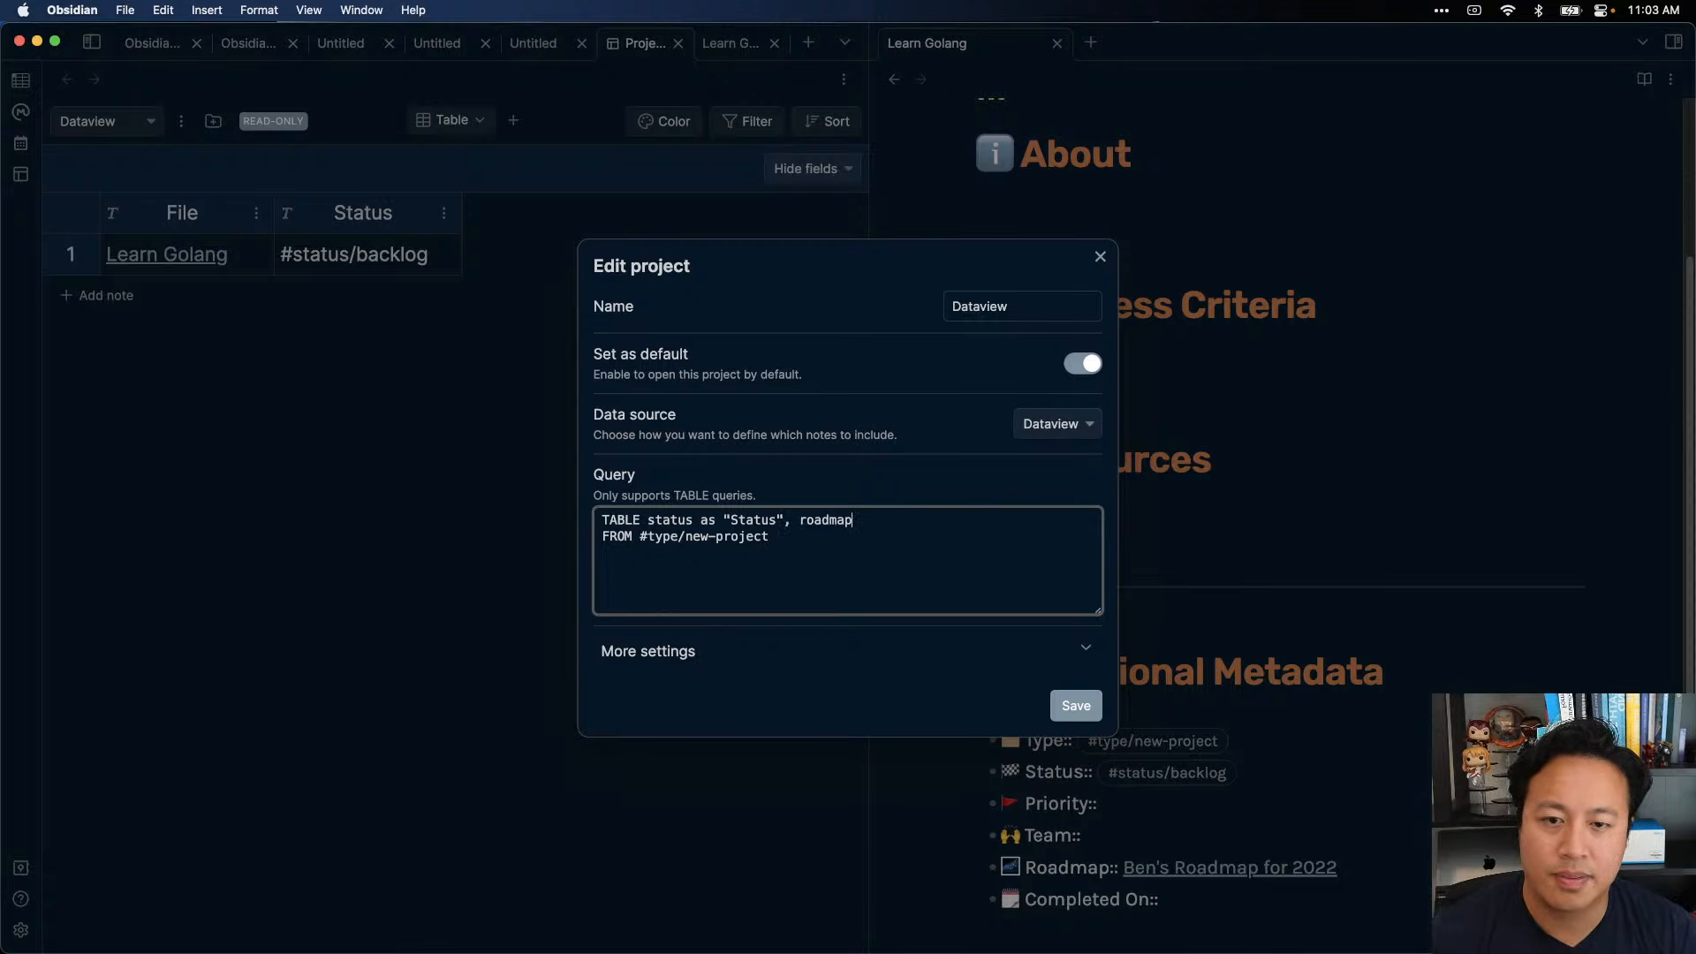
text(, roadmap as "Roadmap)
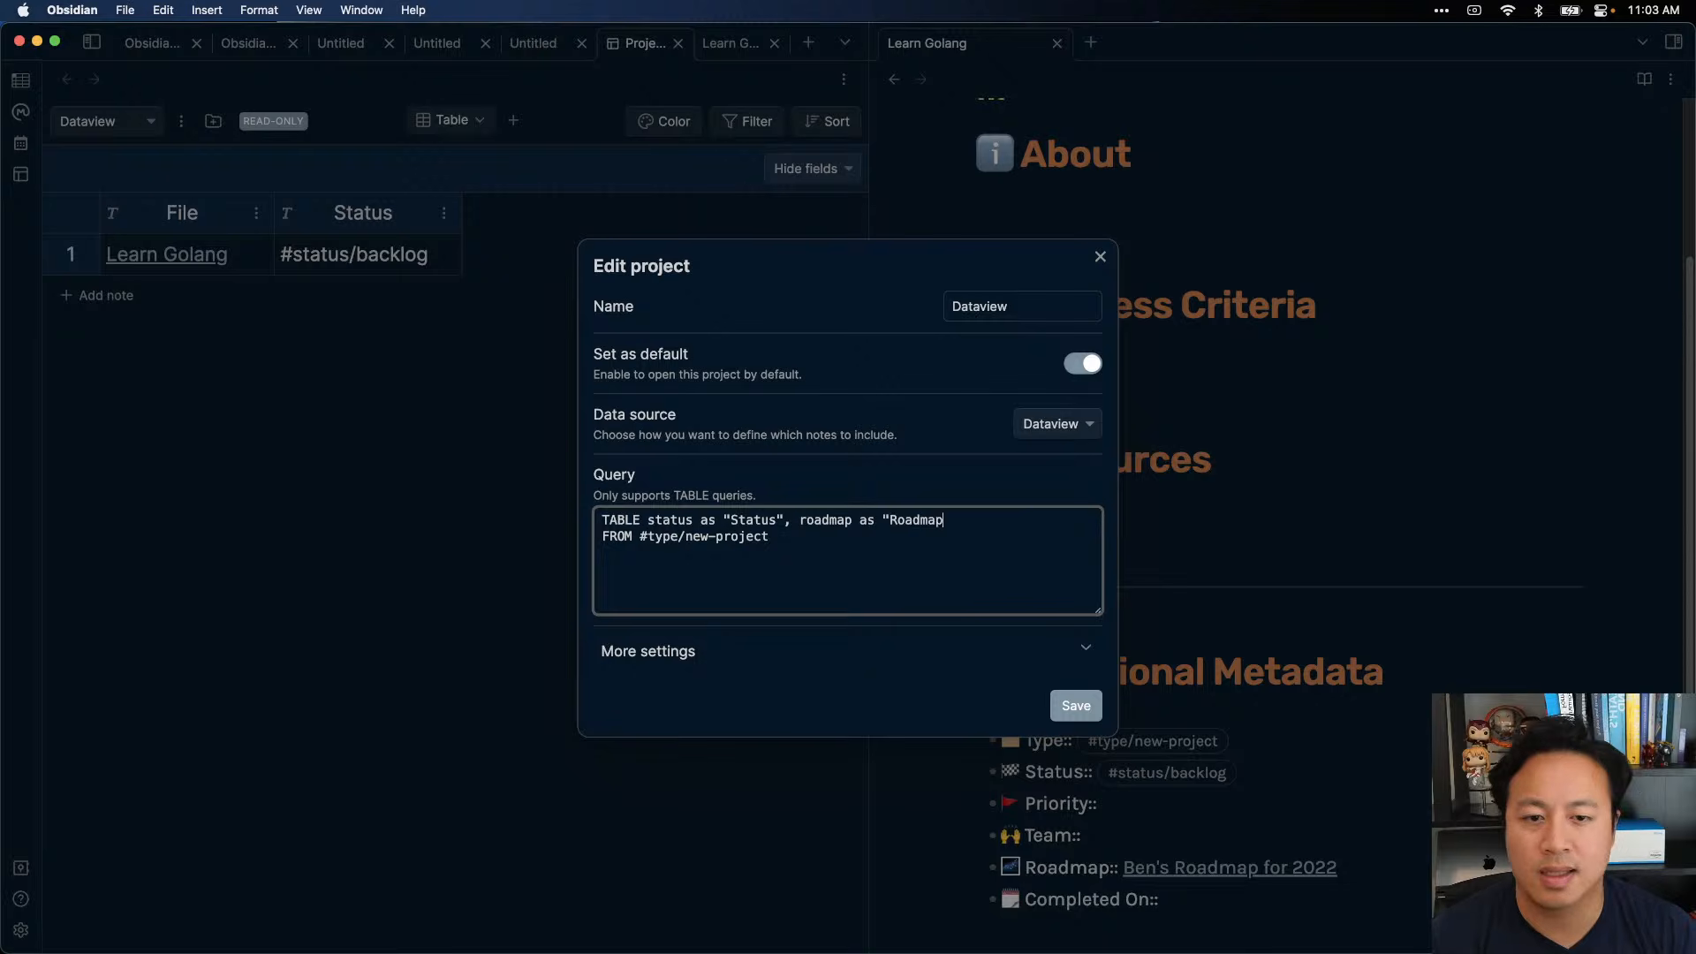
click(1087, 711)
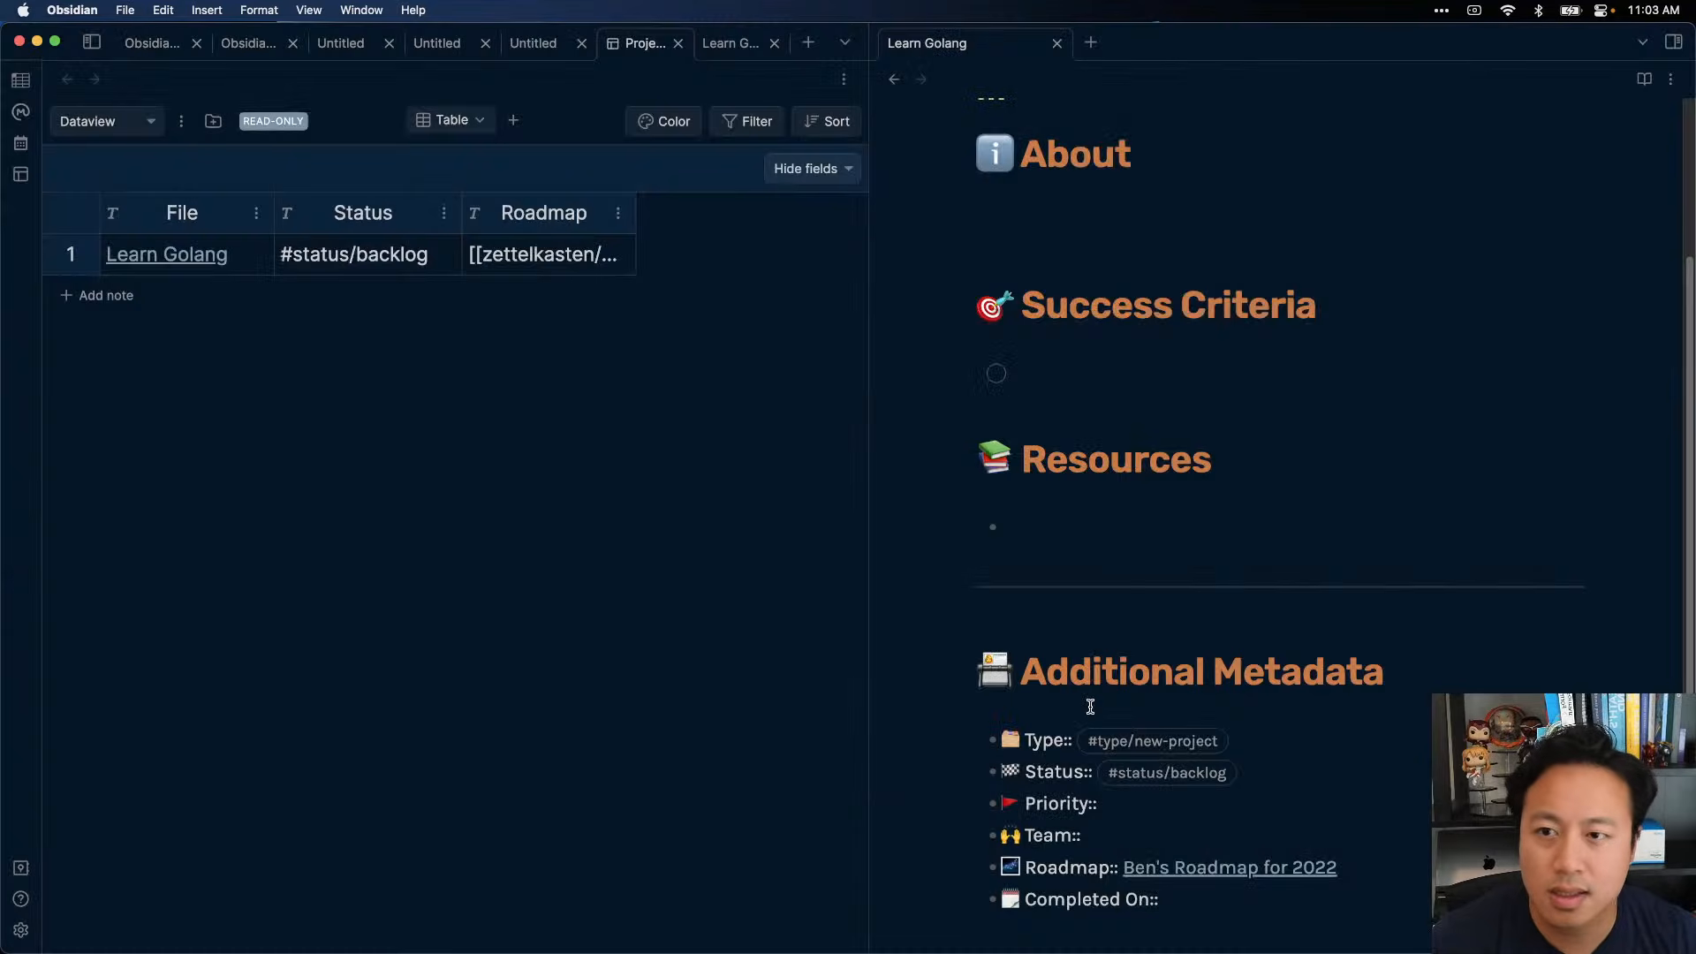
- Widen the Roadmap column to show more of the linked note's path
click(557, 266)
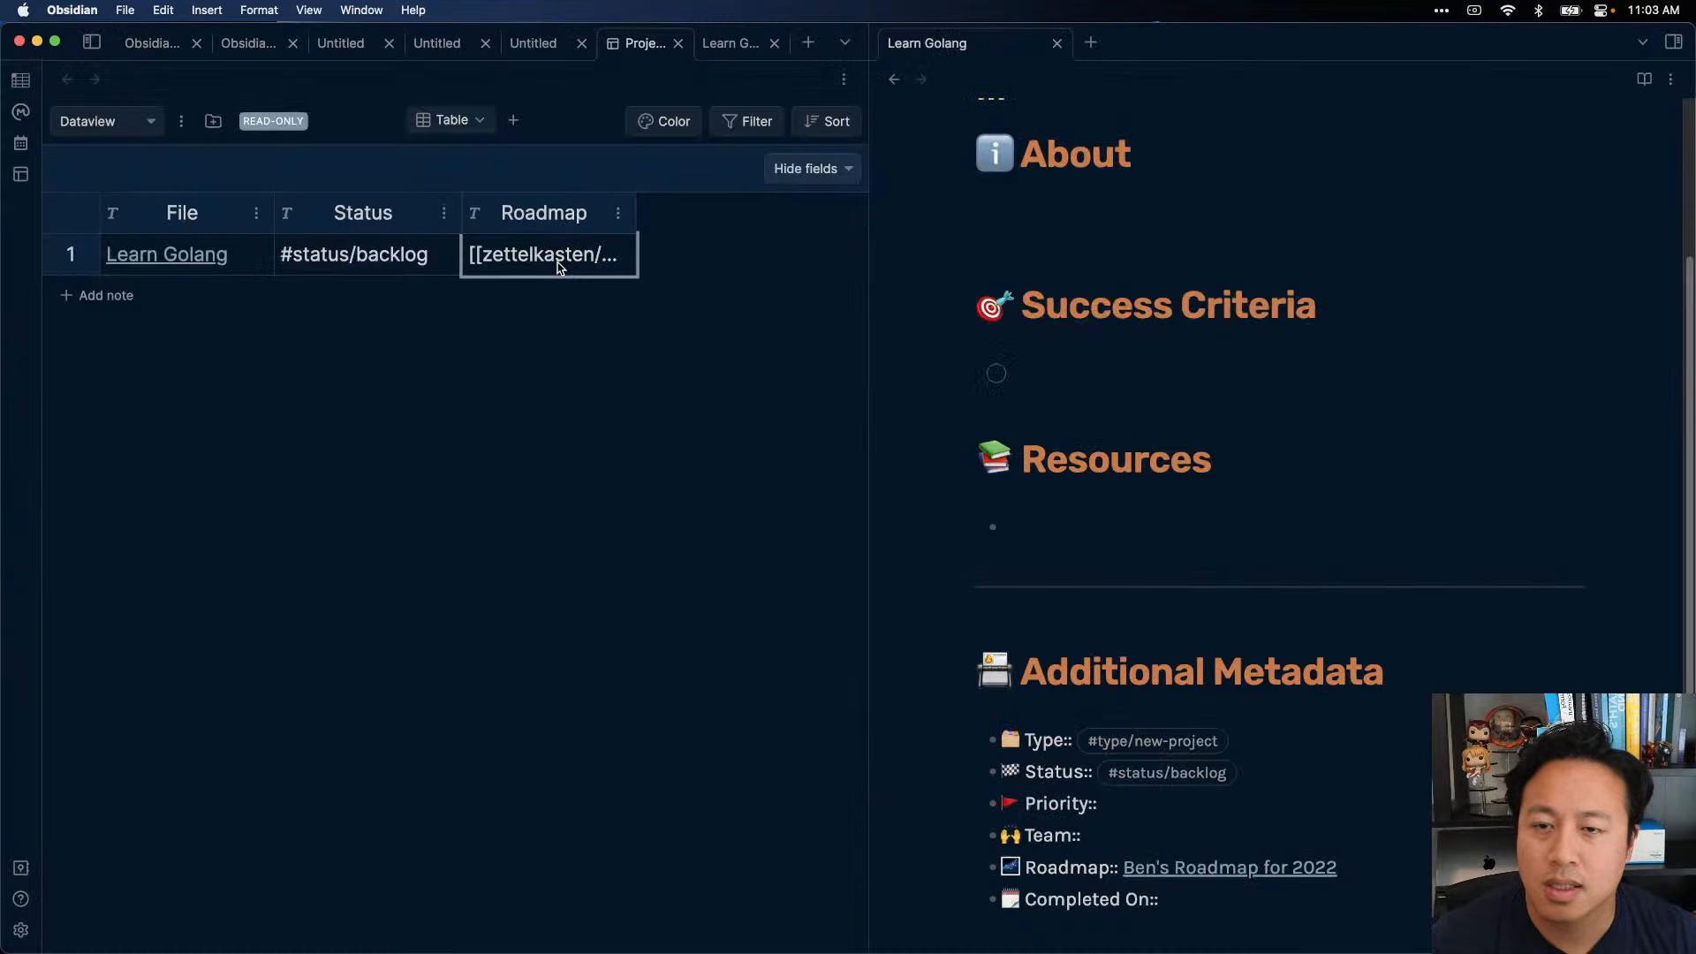
click(617, 214)
click(669, 362)
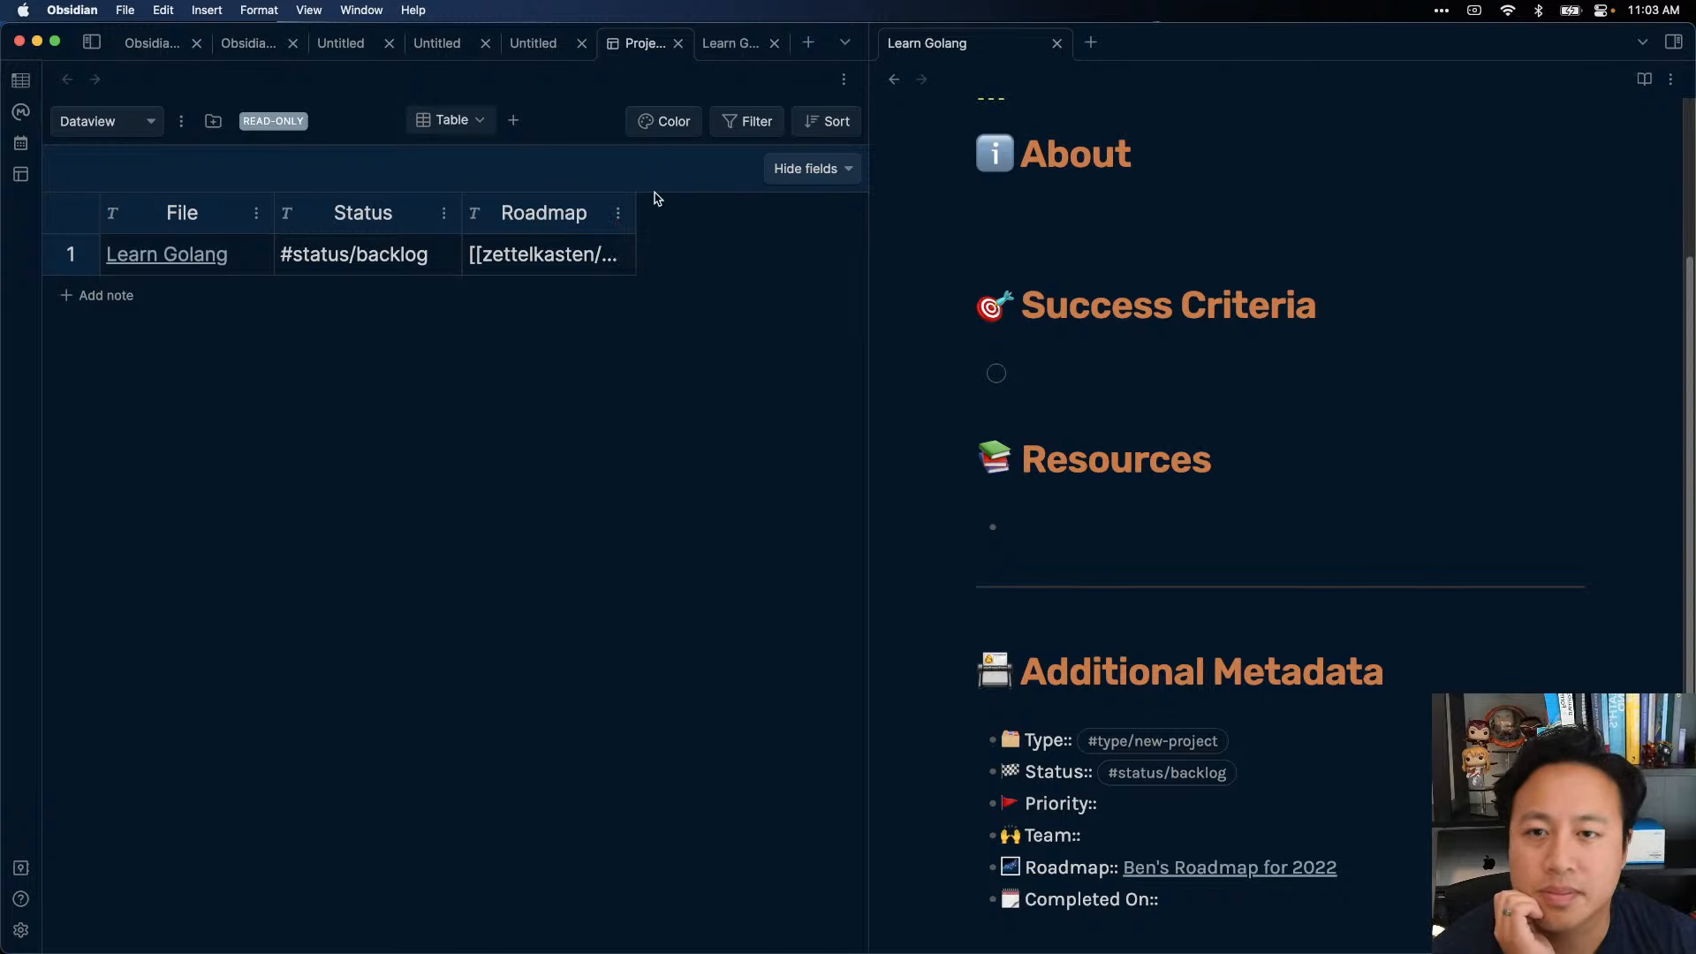
drag(636, 232, 716, 230)
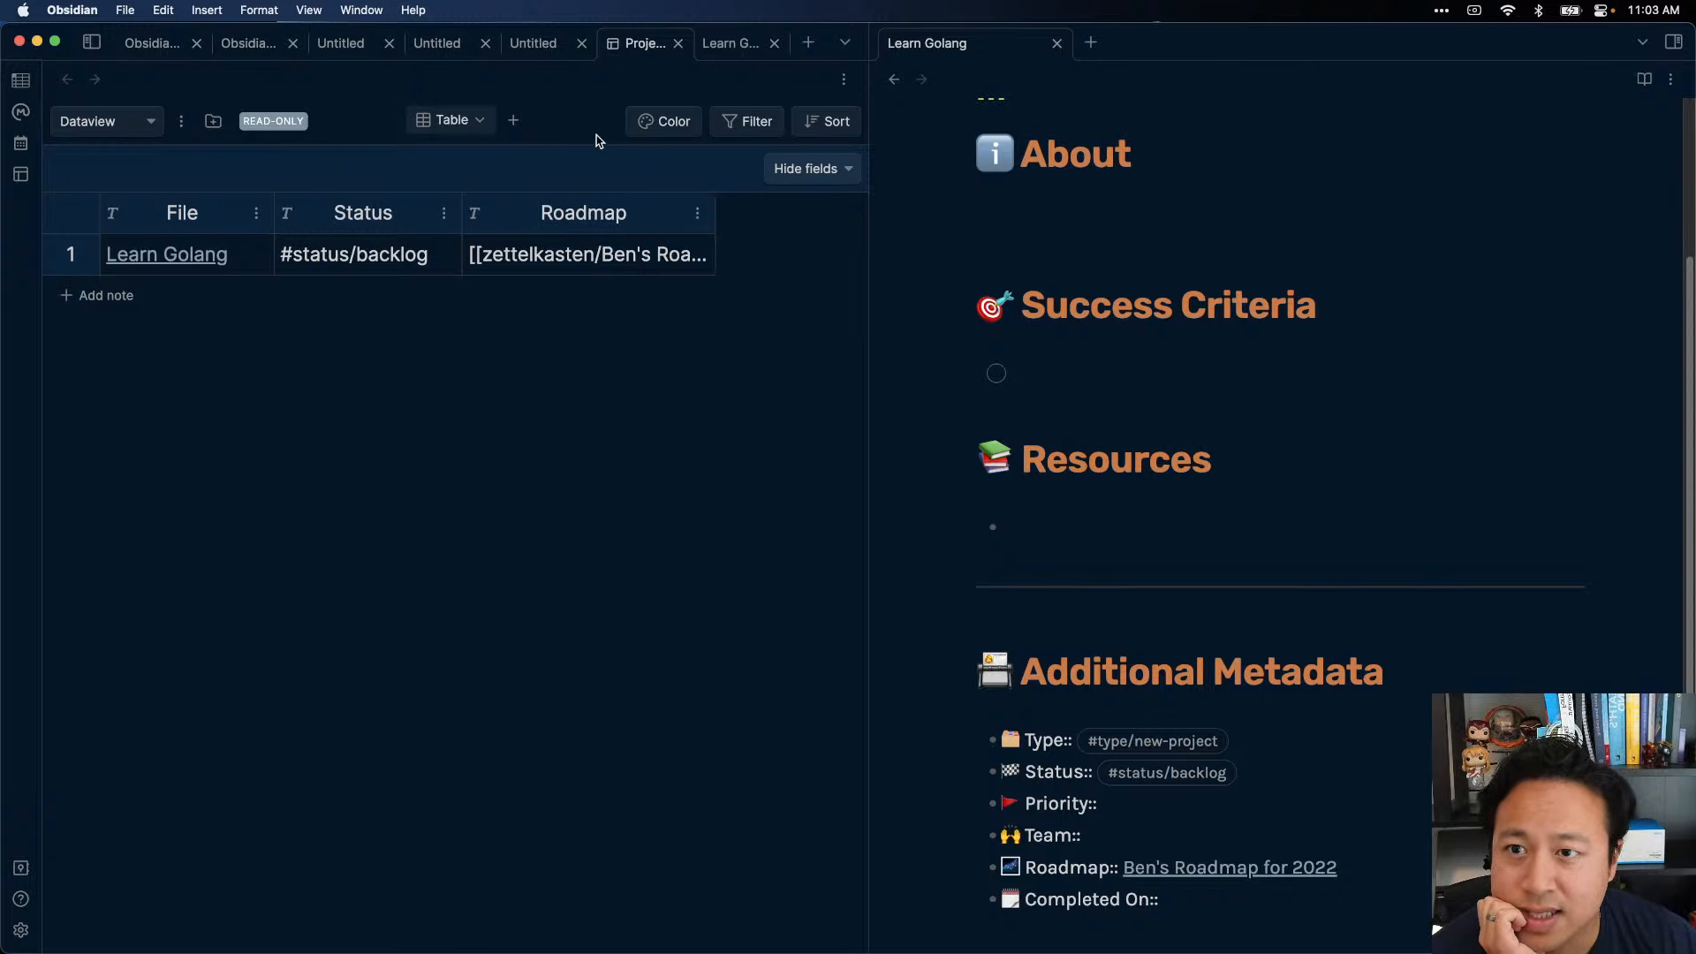
click(514, 121)
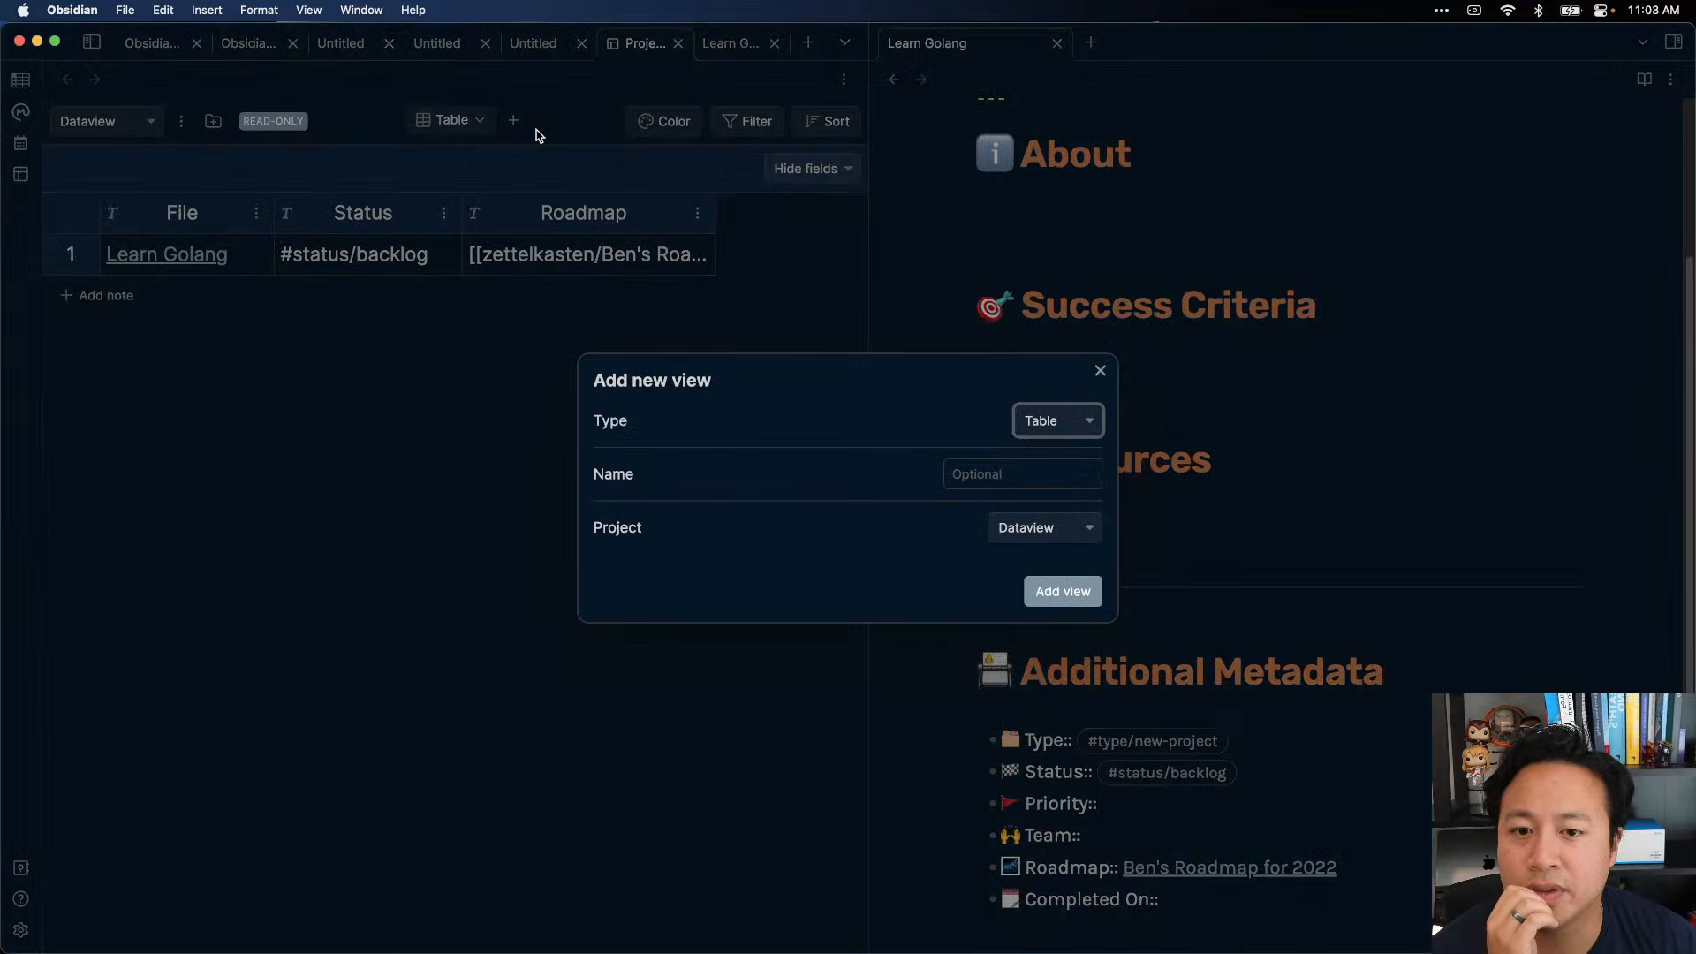
click(1100, 370)
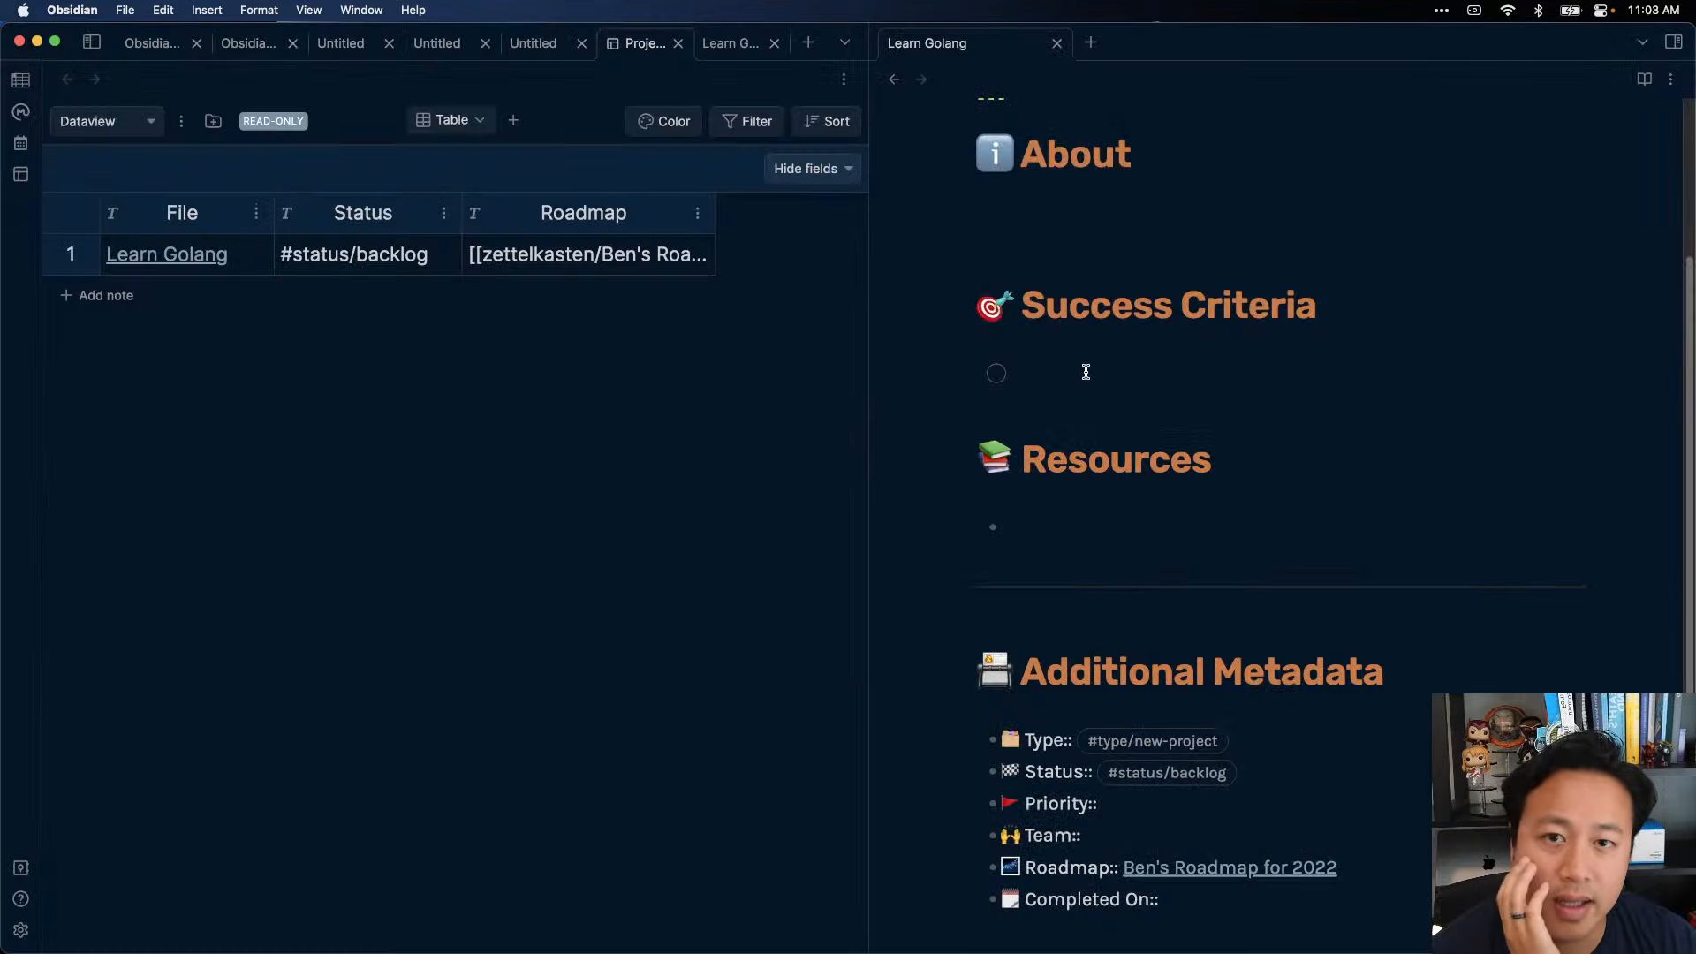
click(843, 80)
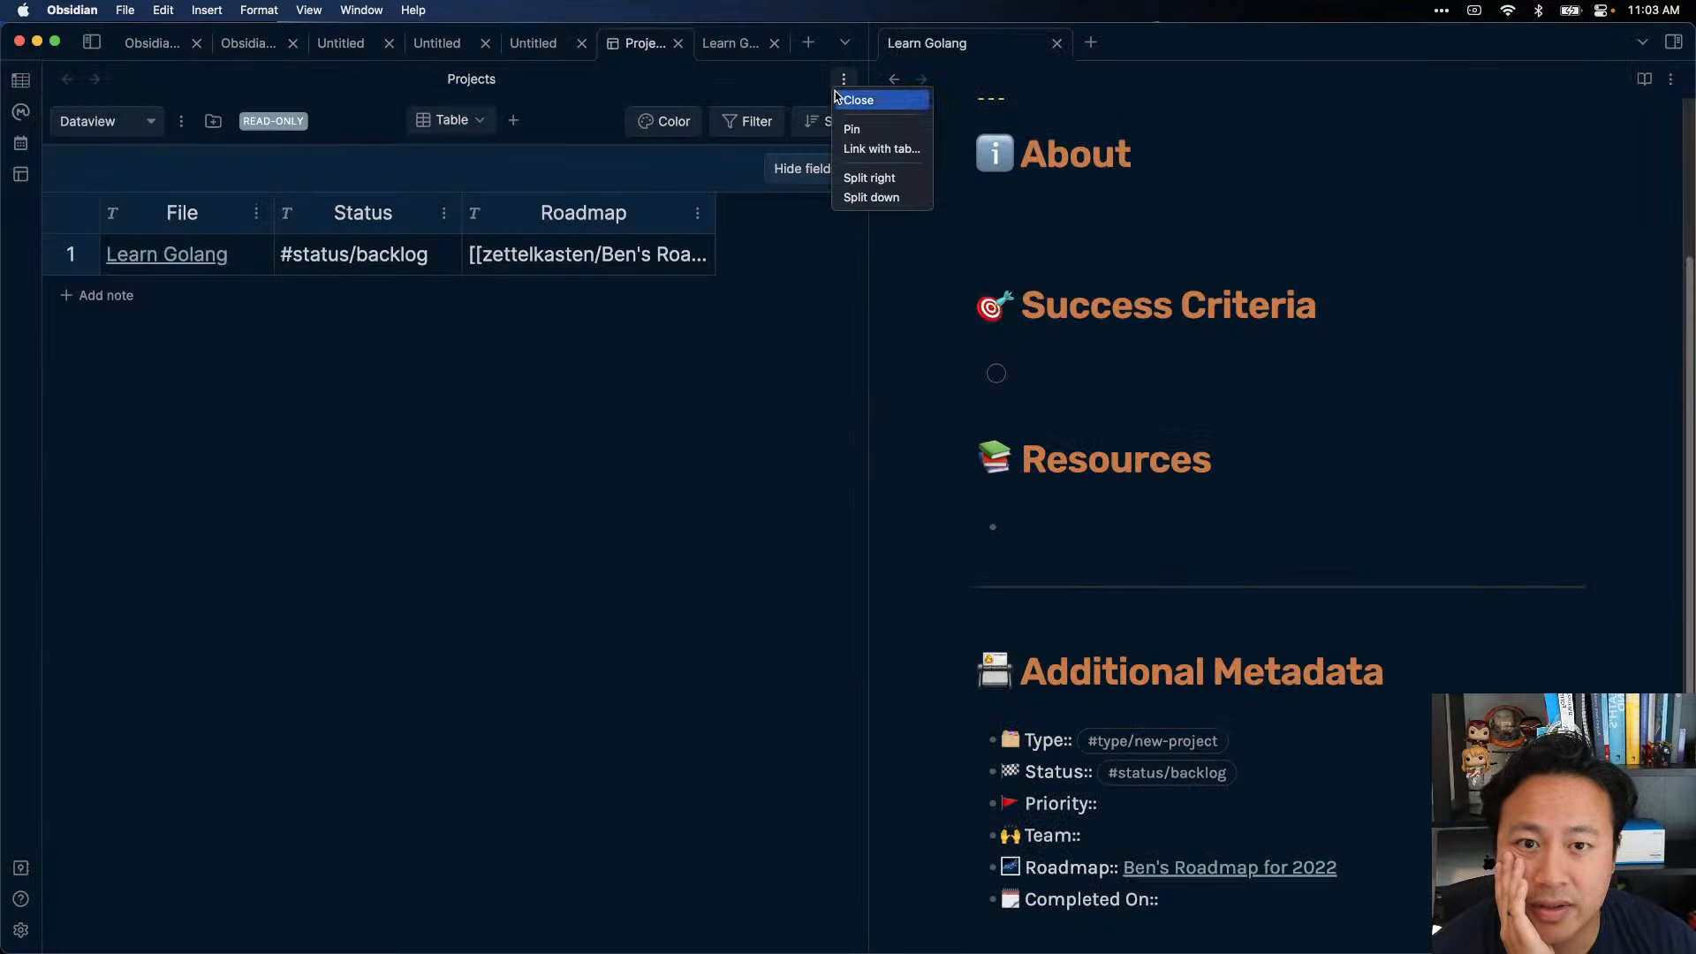
click(787, 341)
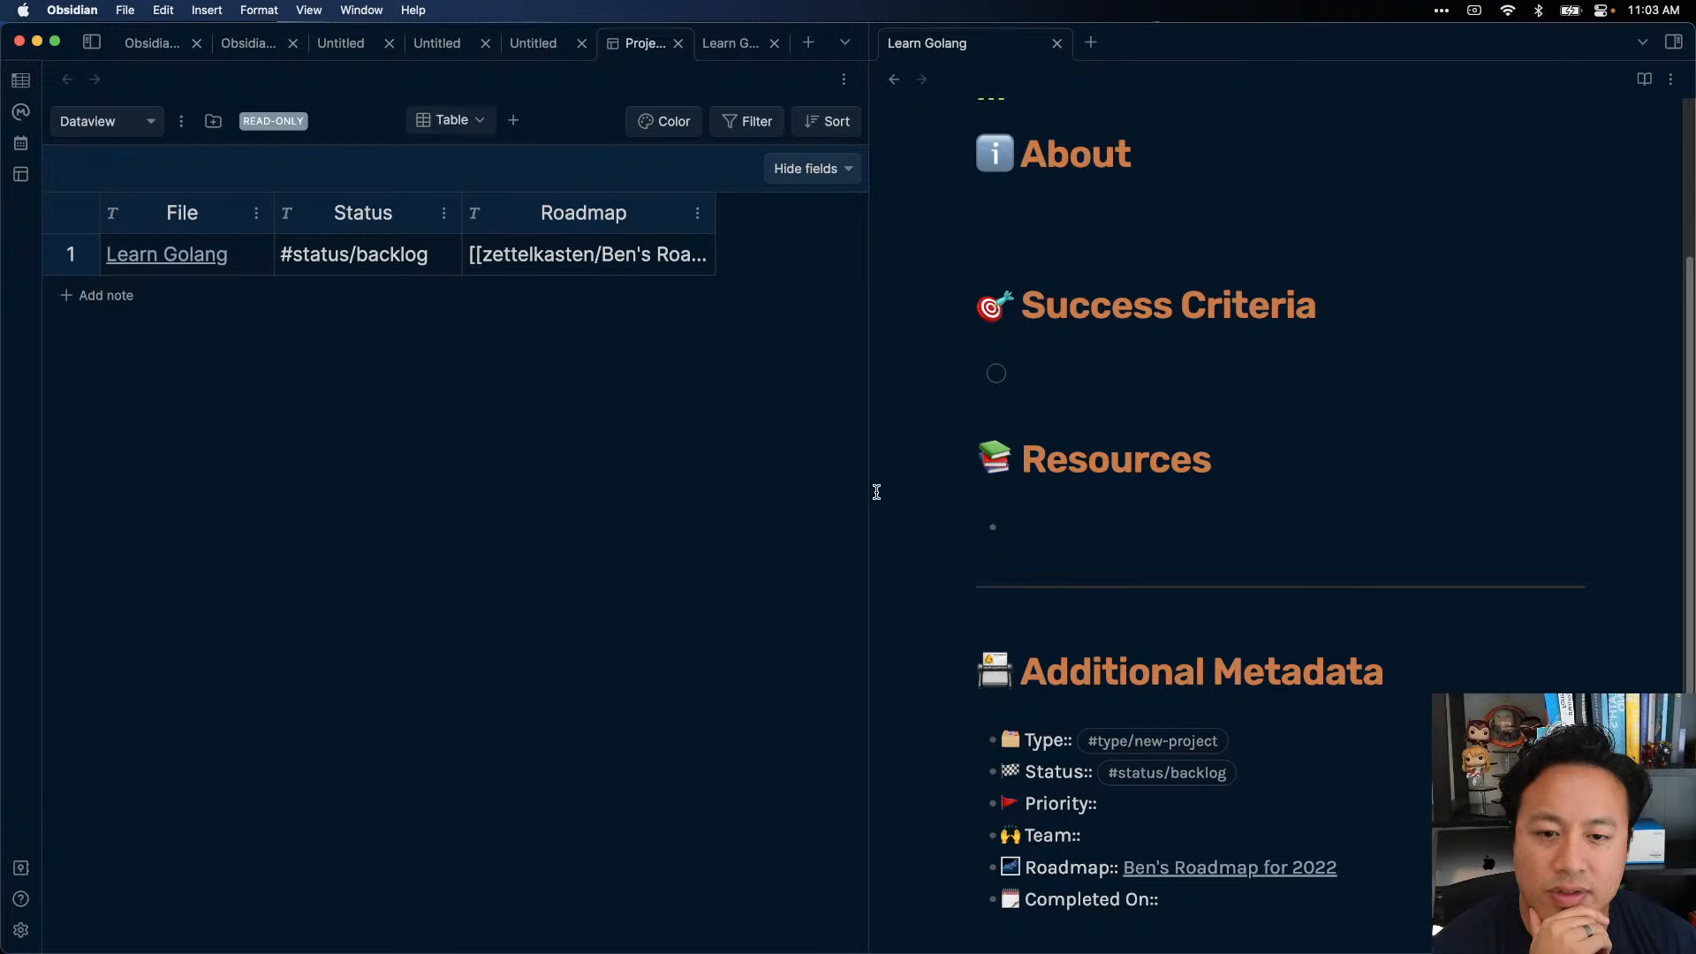
- Enlarge the Projects pane and switch from the Dataview project to the Demo project
drag(868, 484, 1085, 473)
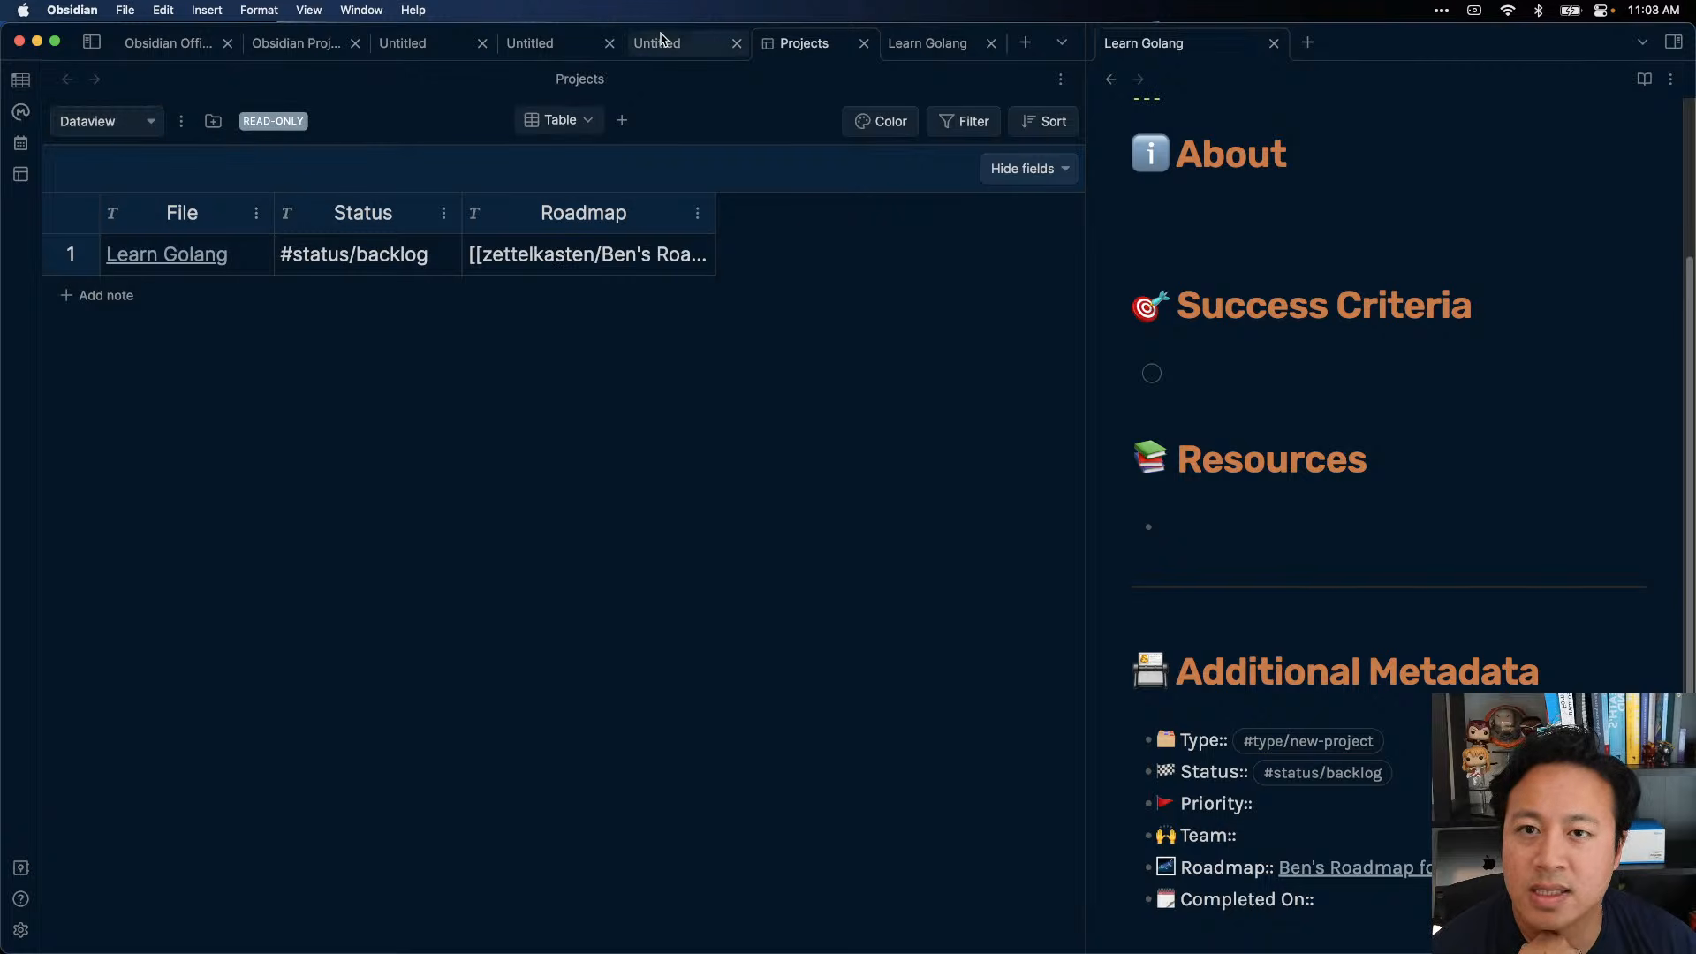
click(592, 127)
click(567, 188)
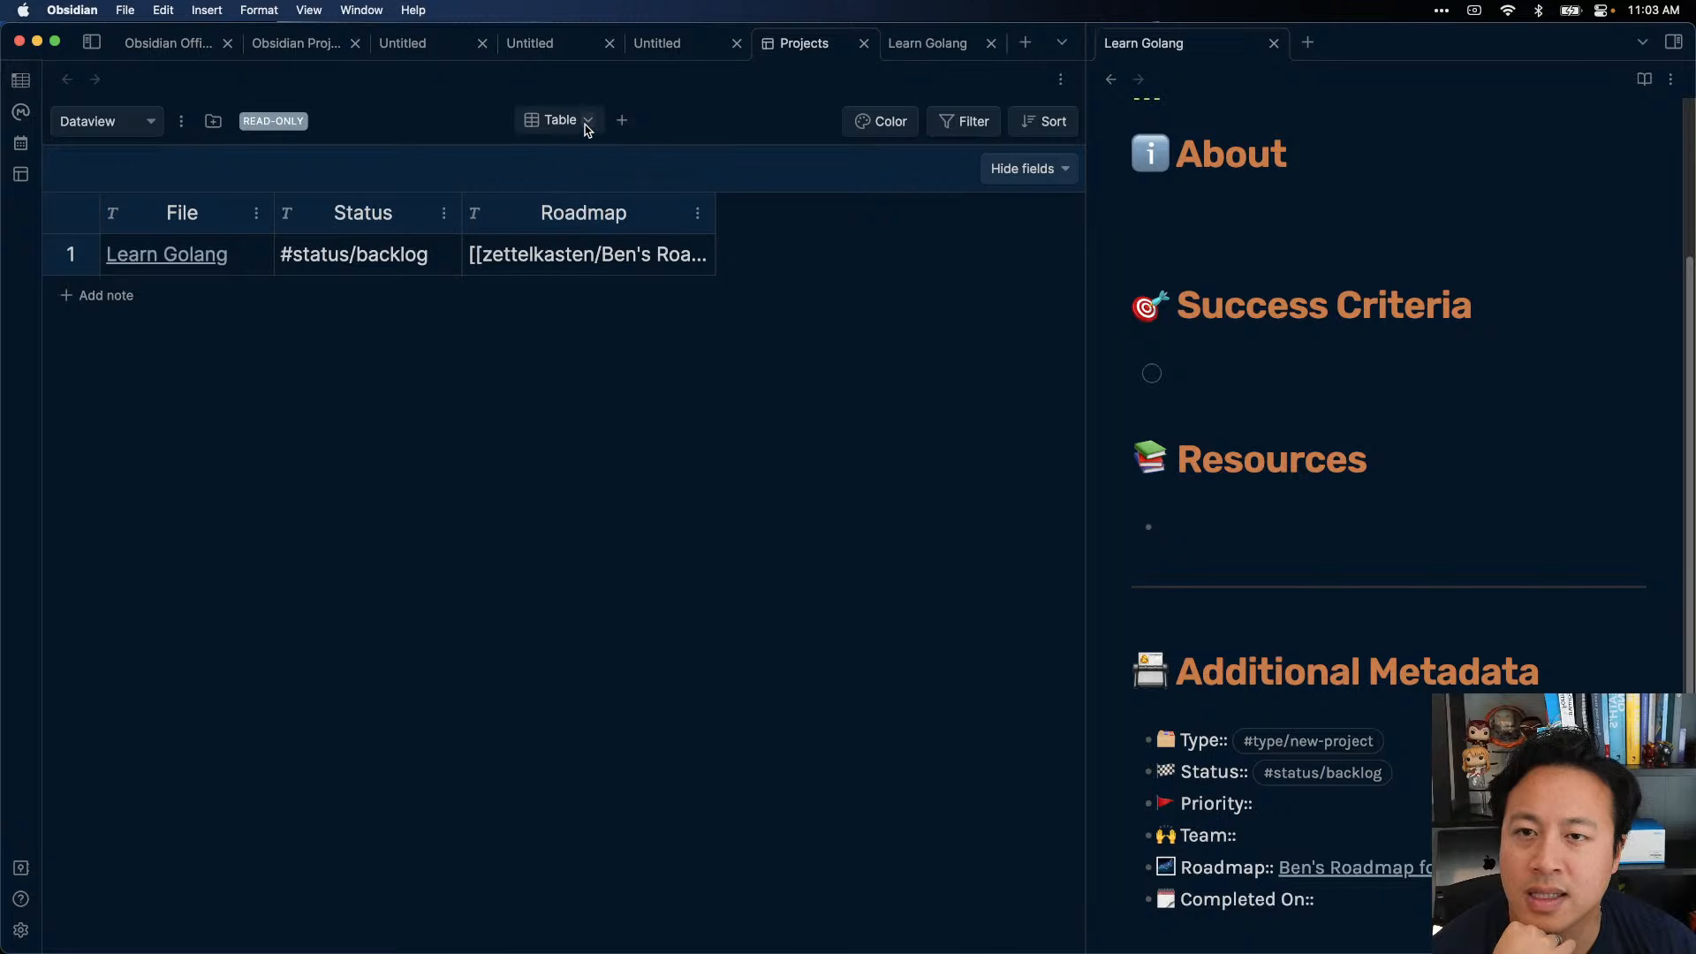
click(148, 131)
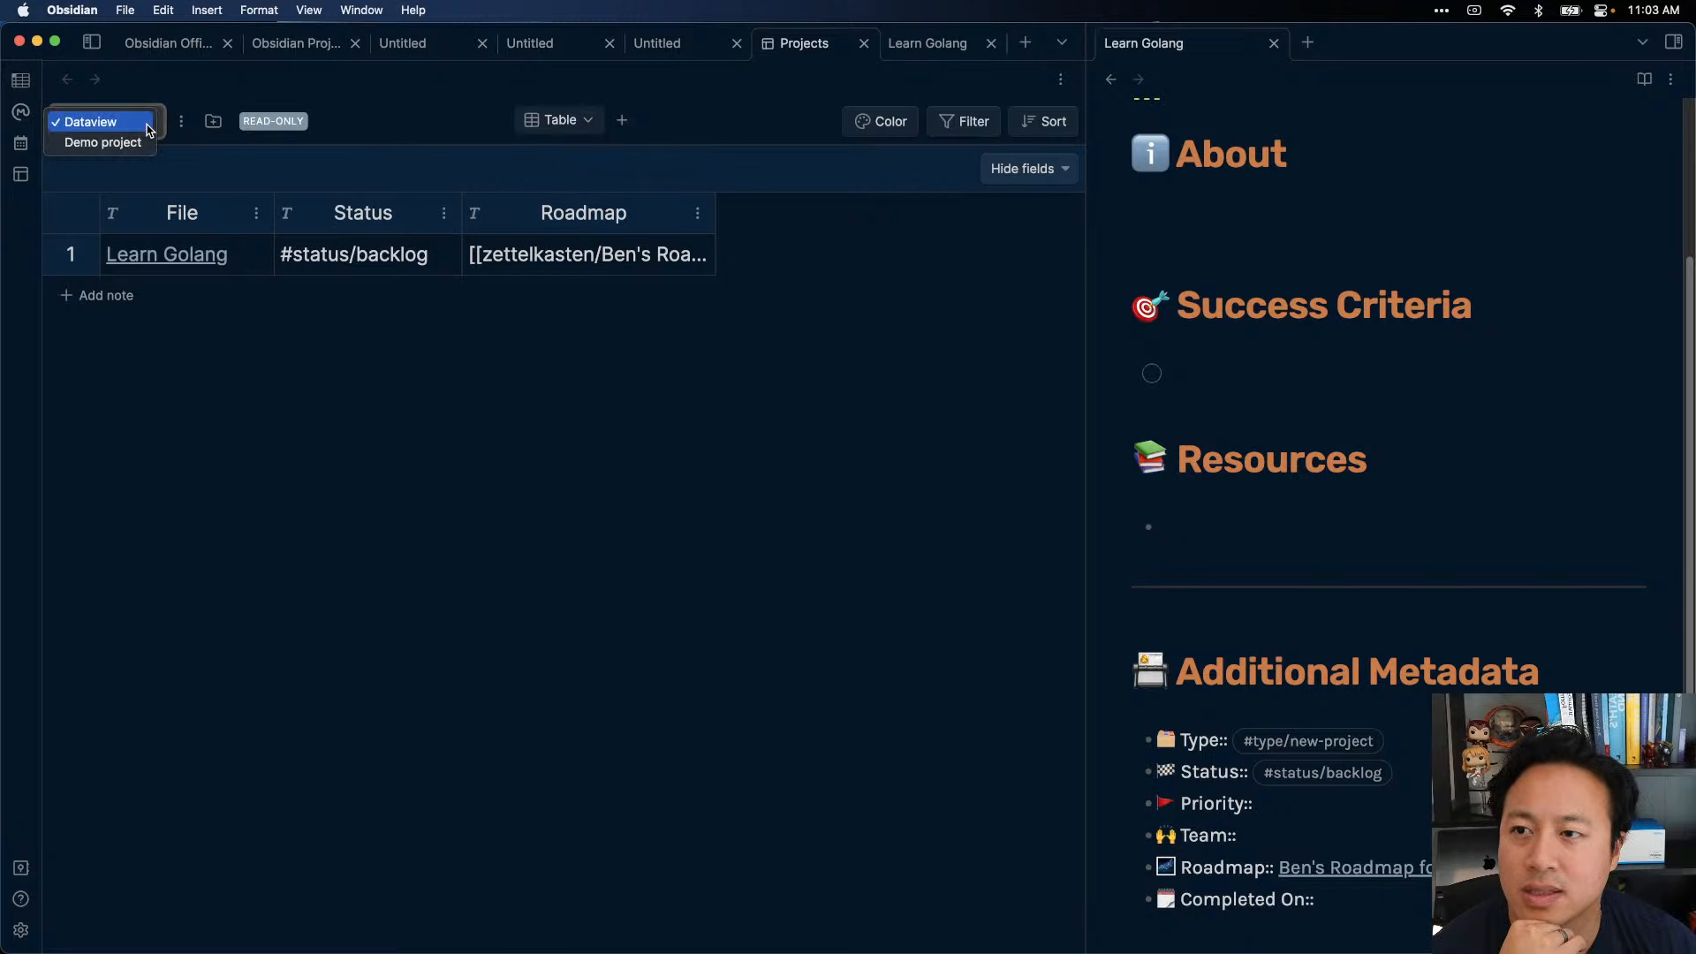
click(129, 146)
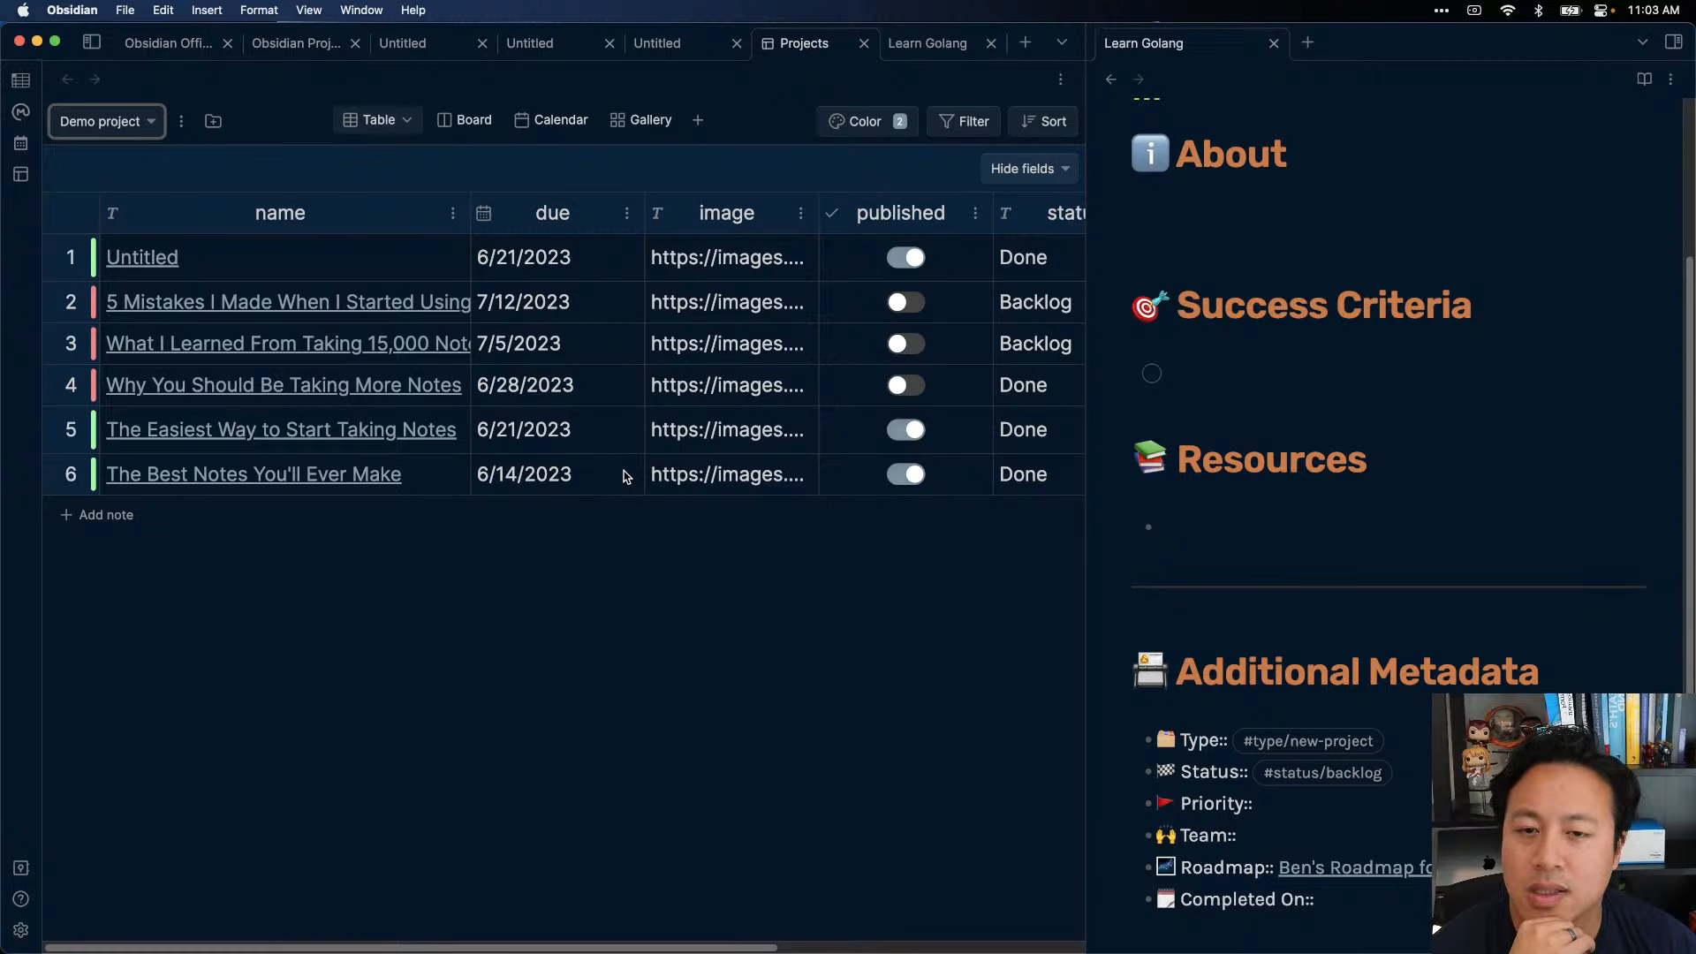
- Review the Demo project's data source and folder settings and the options for adding a new view
click(181, 122)
click(252, 143)
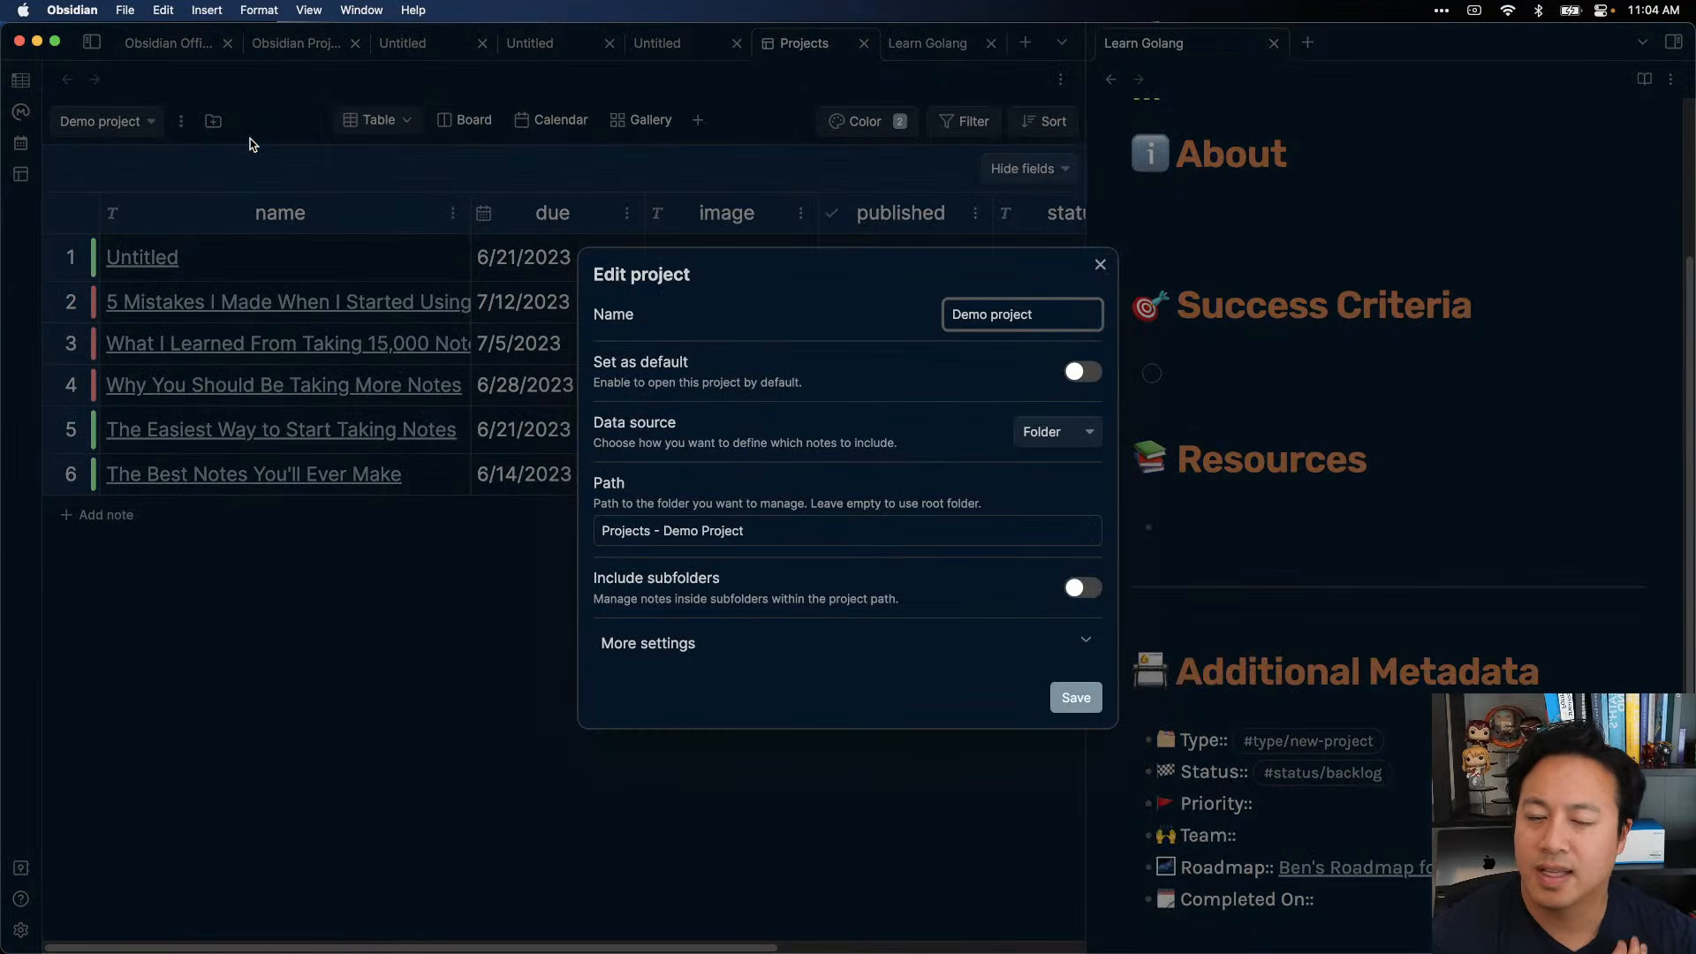
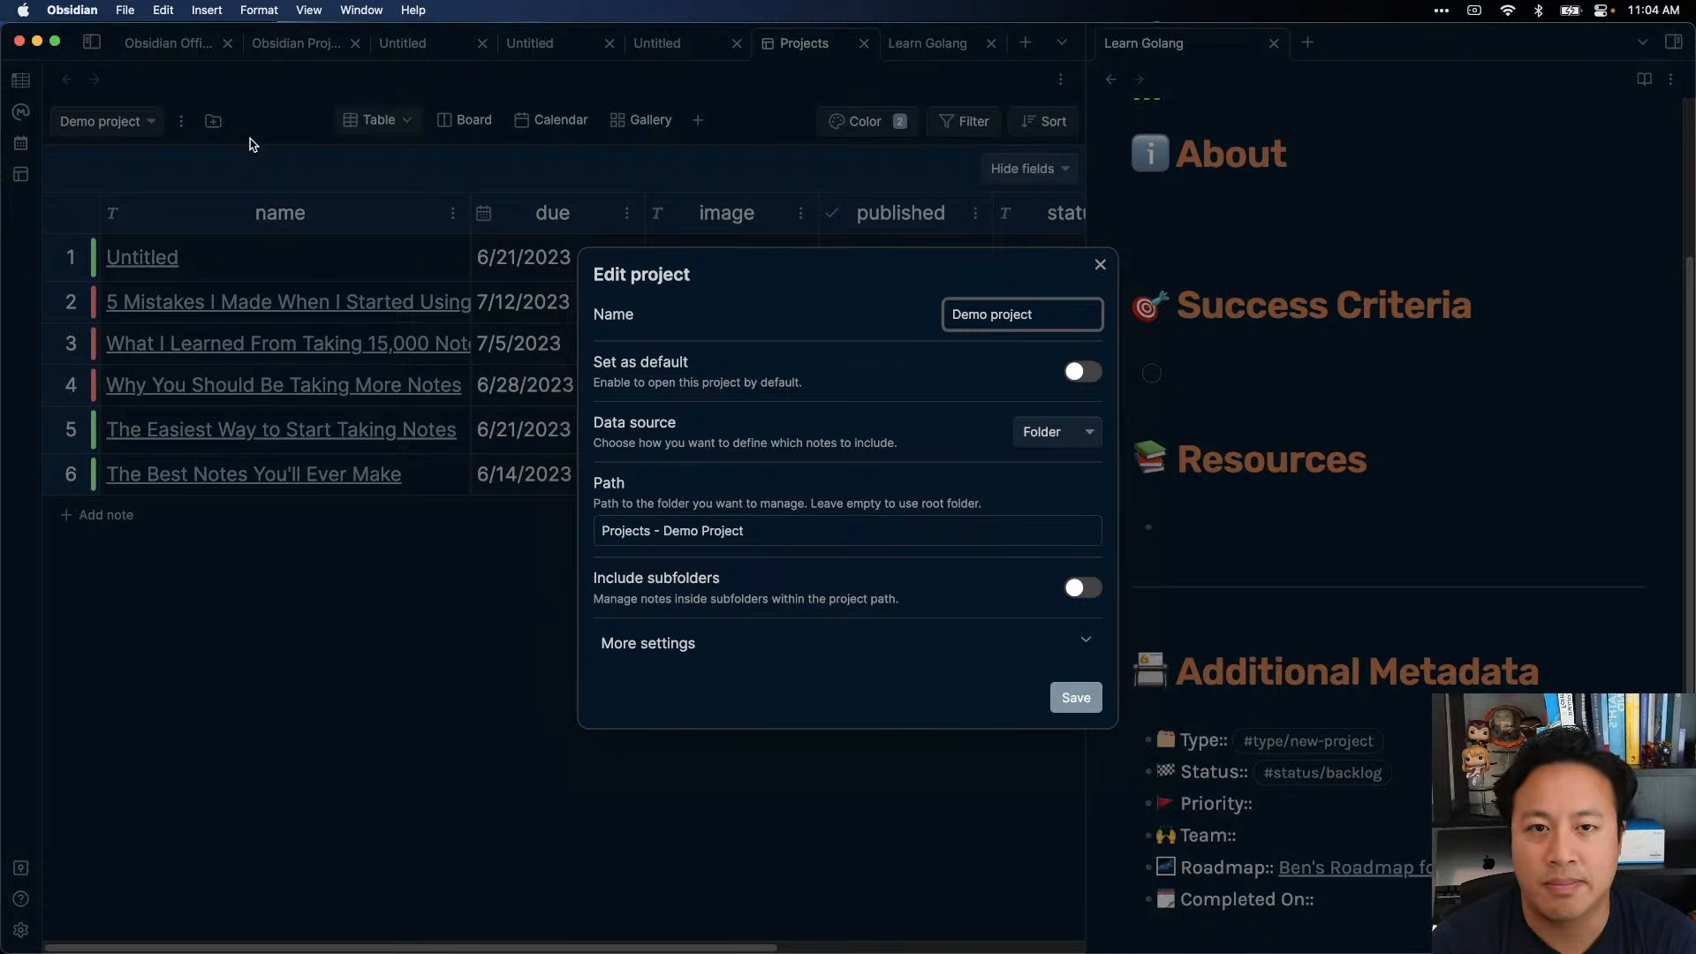
key(Escape)
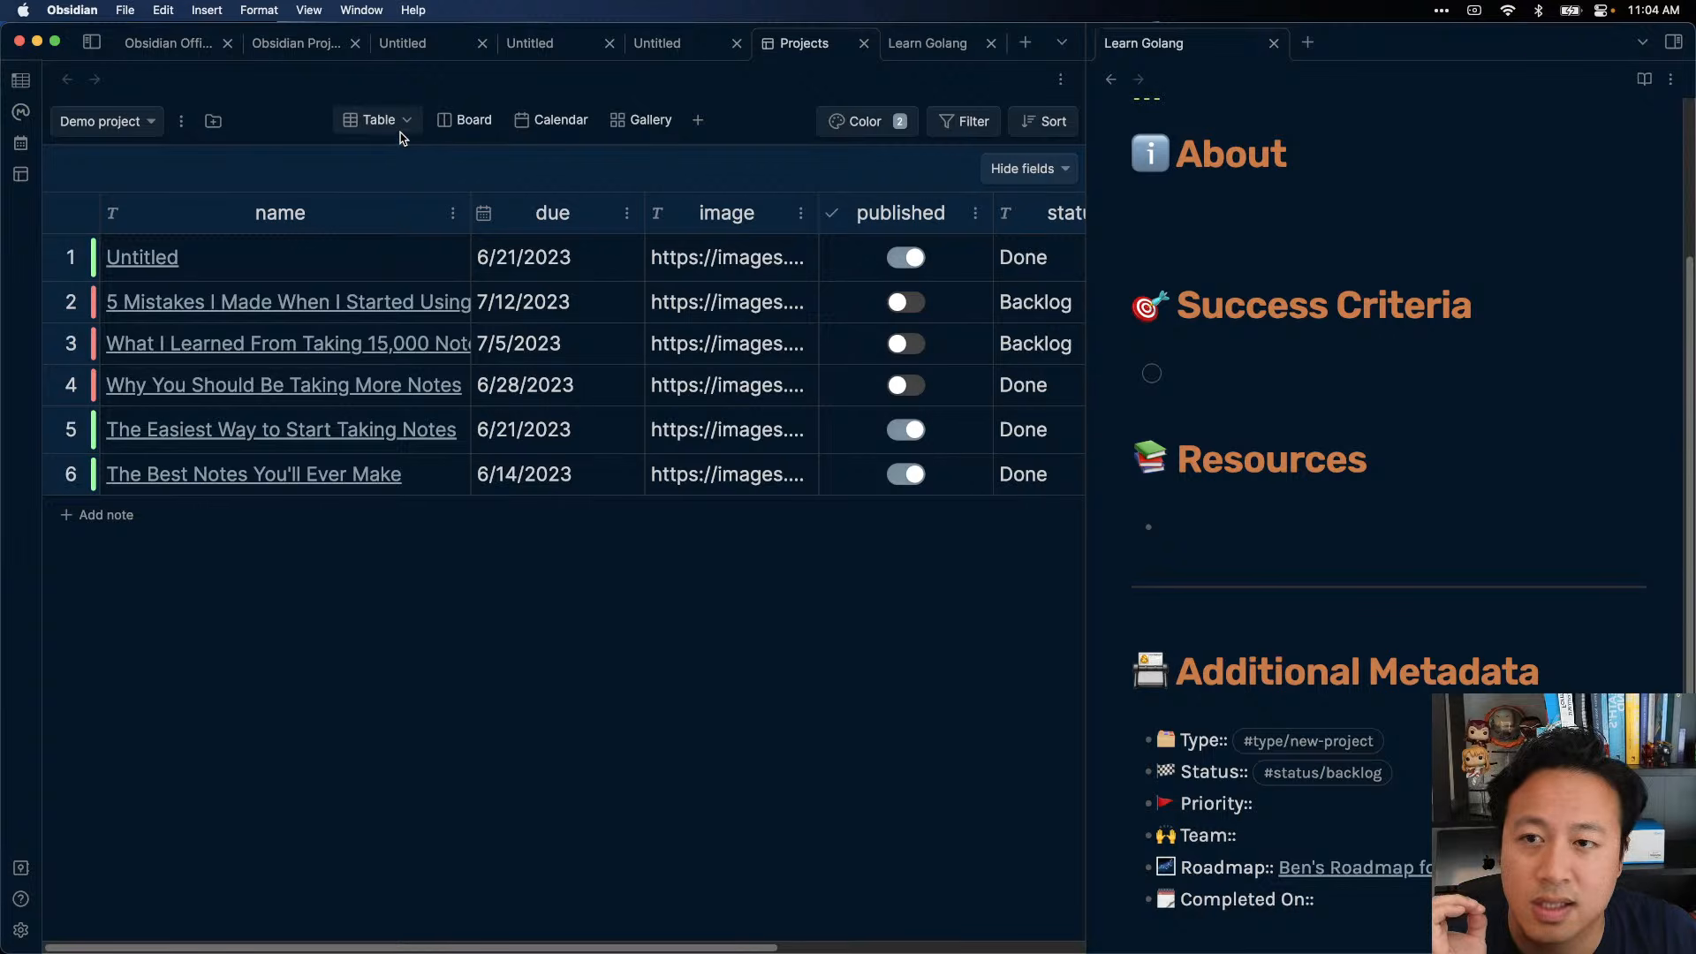
click(698, 123)
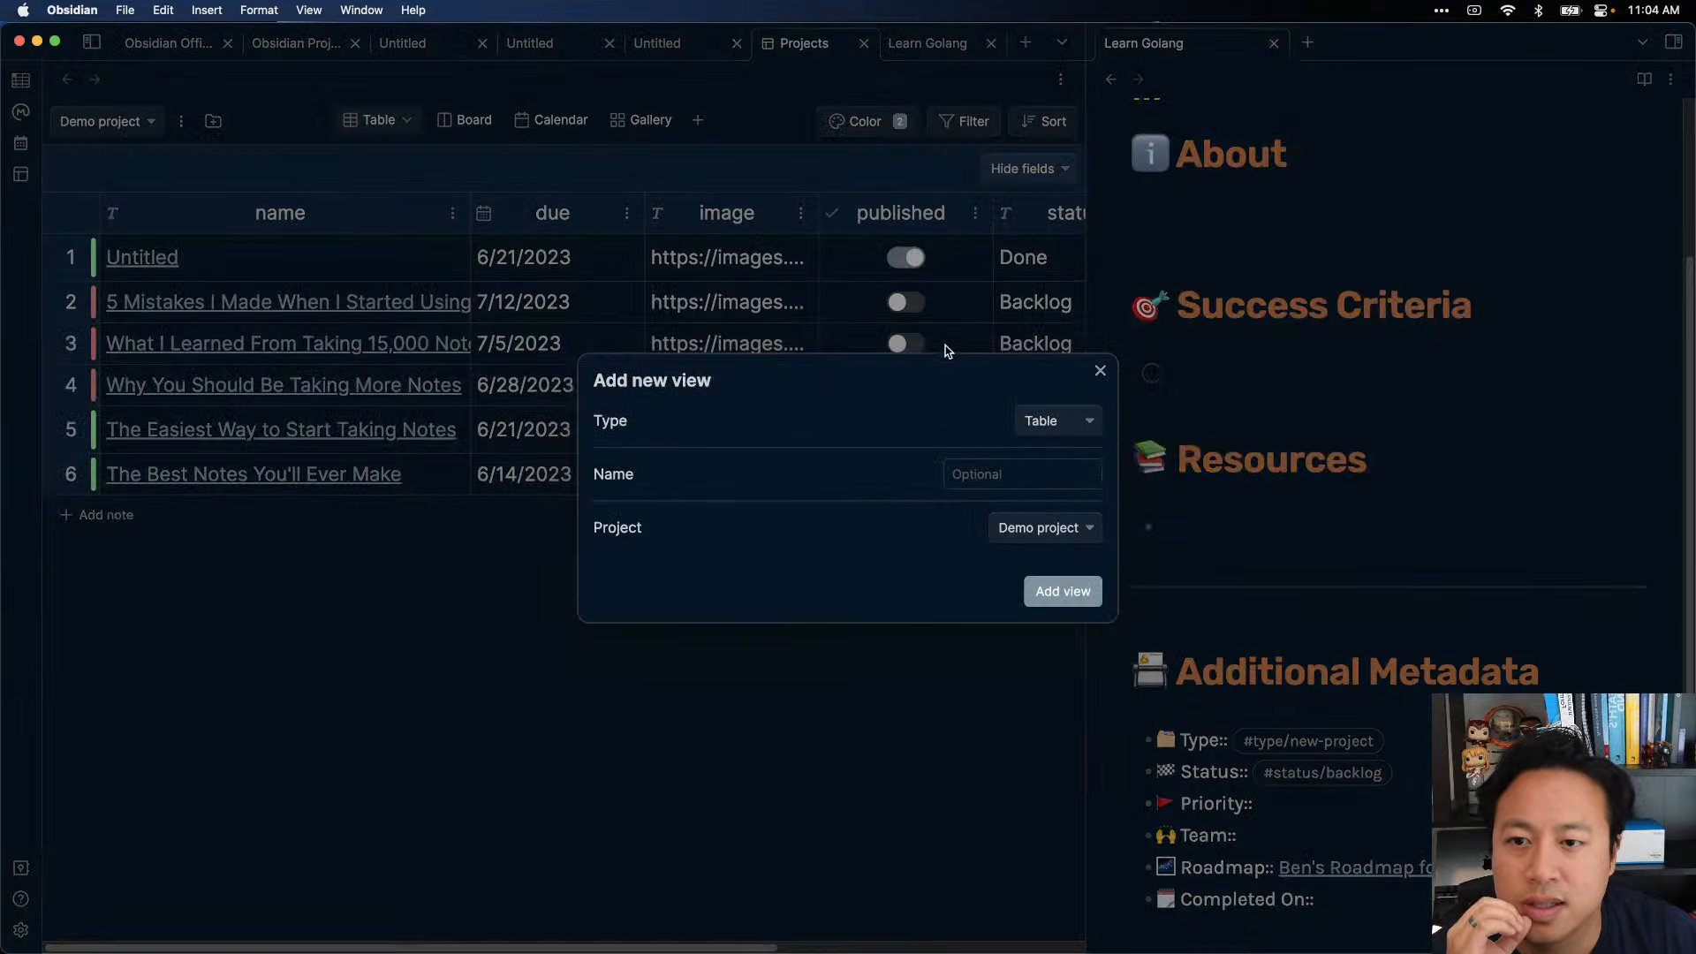
click(1097, 371)
- Try a filter condition on the Demo project's table using the published field, and switch it to due is empty
click(965, 121)
click(877, 122)
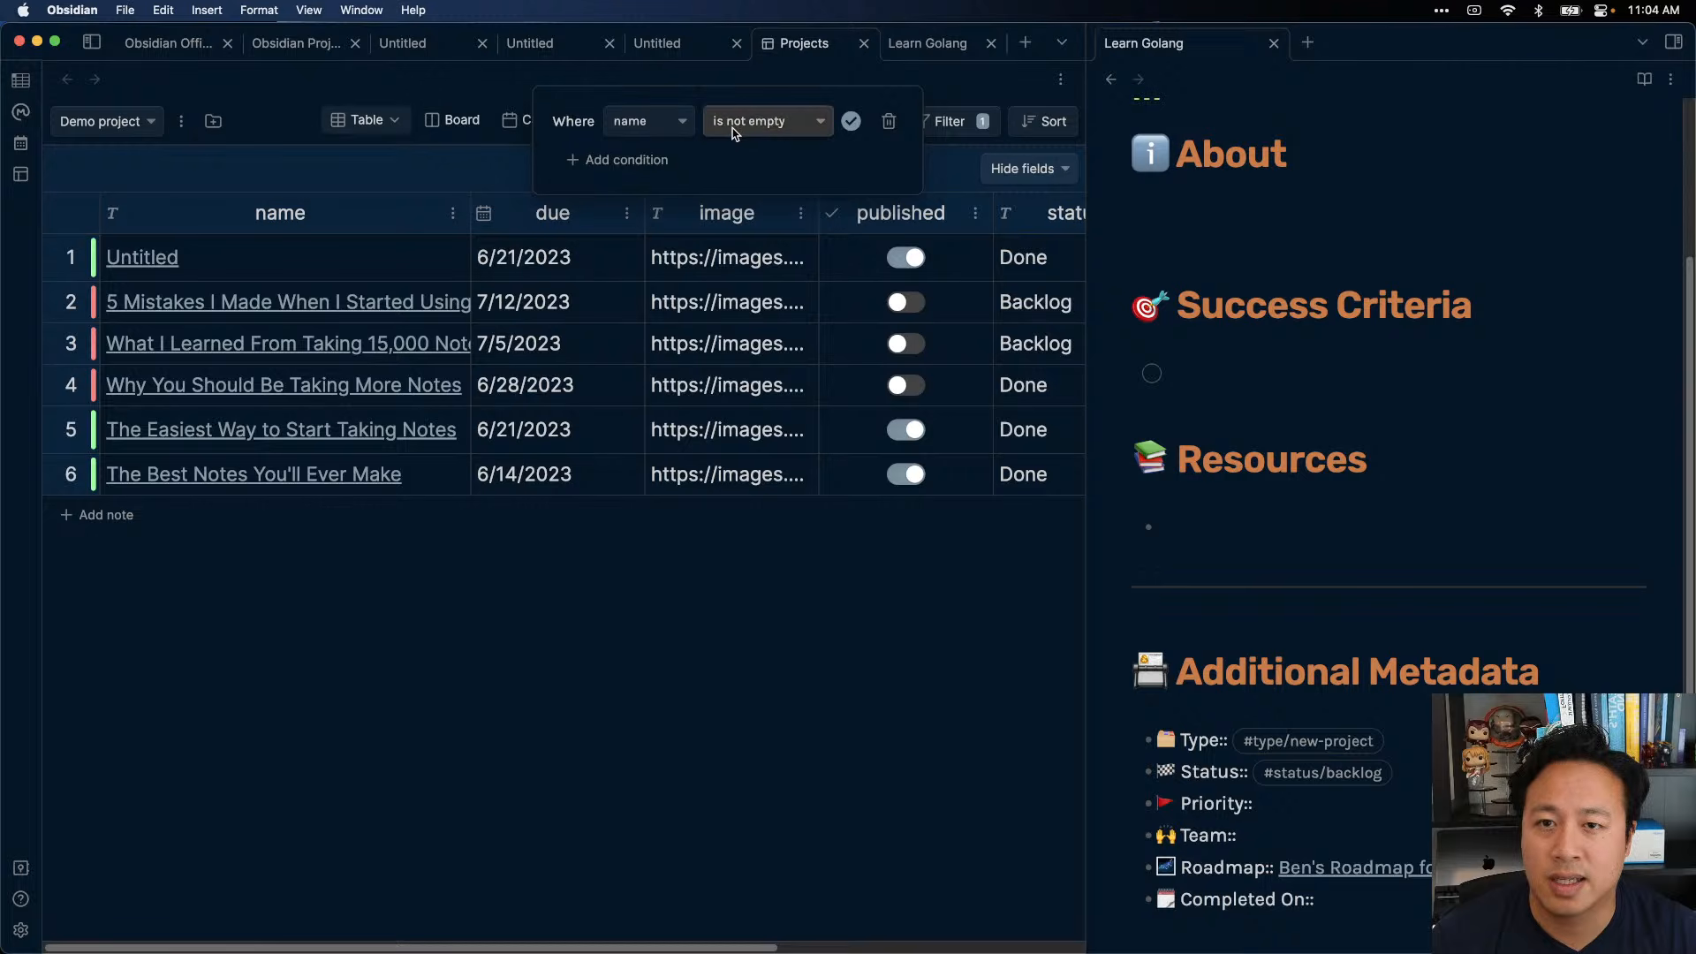
click(658, 121)
click(664, 206)
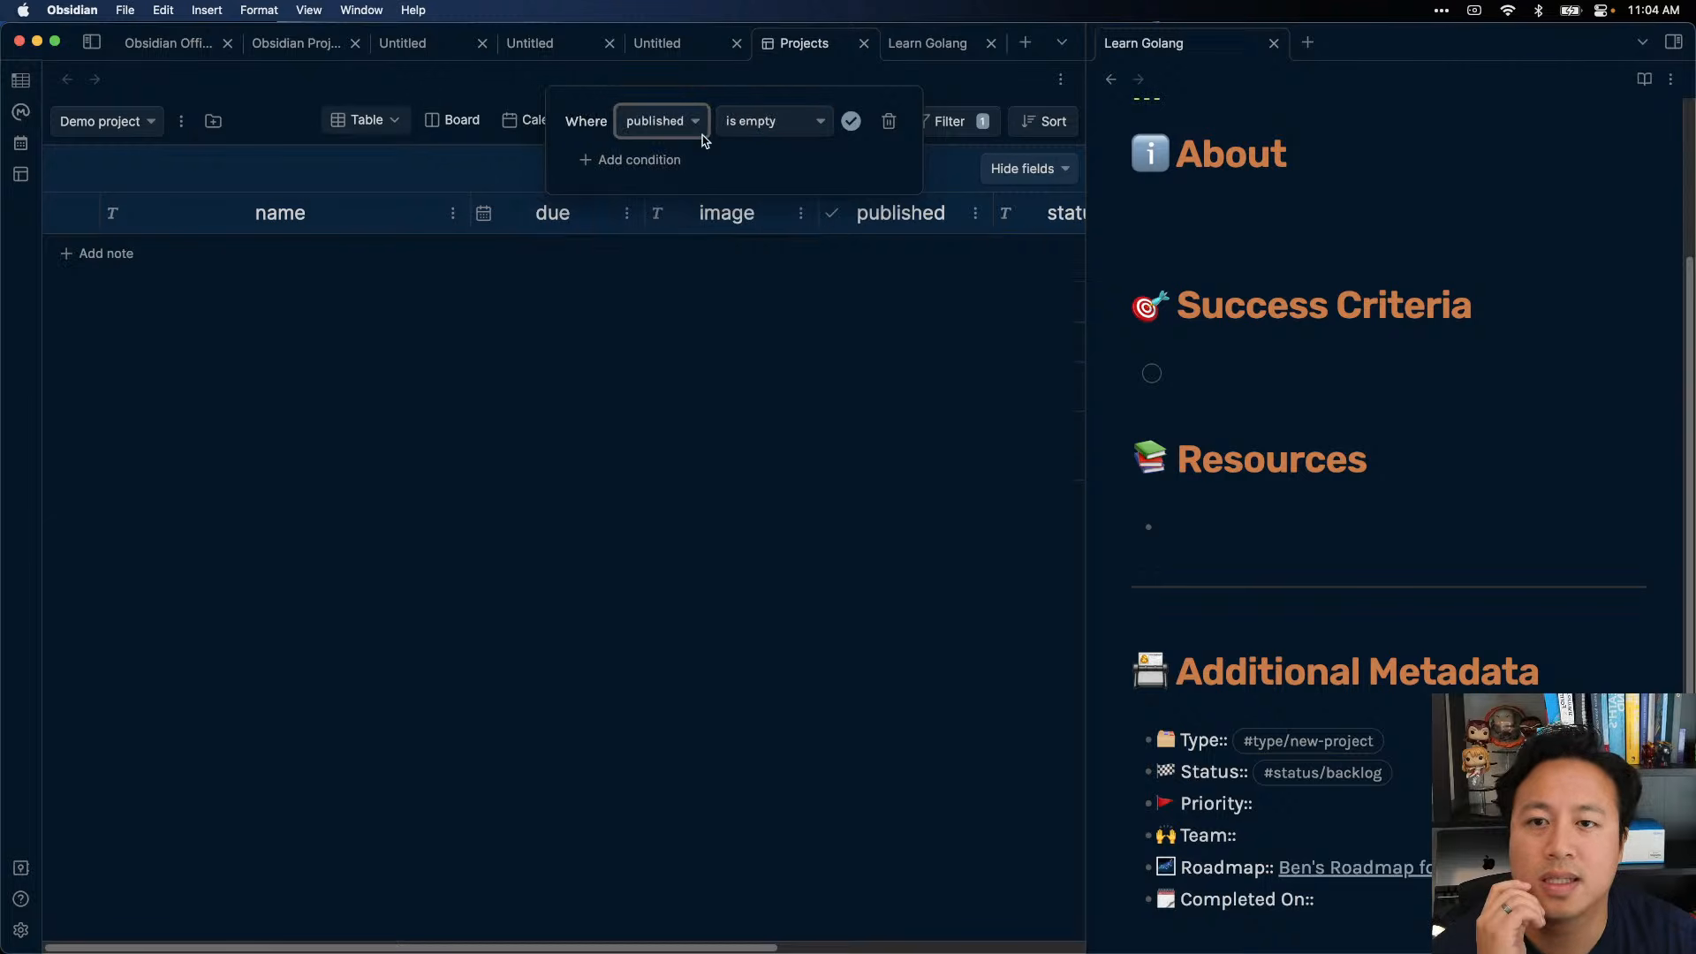
click(671, 124)
click(637, 82)
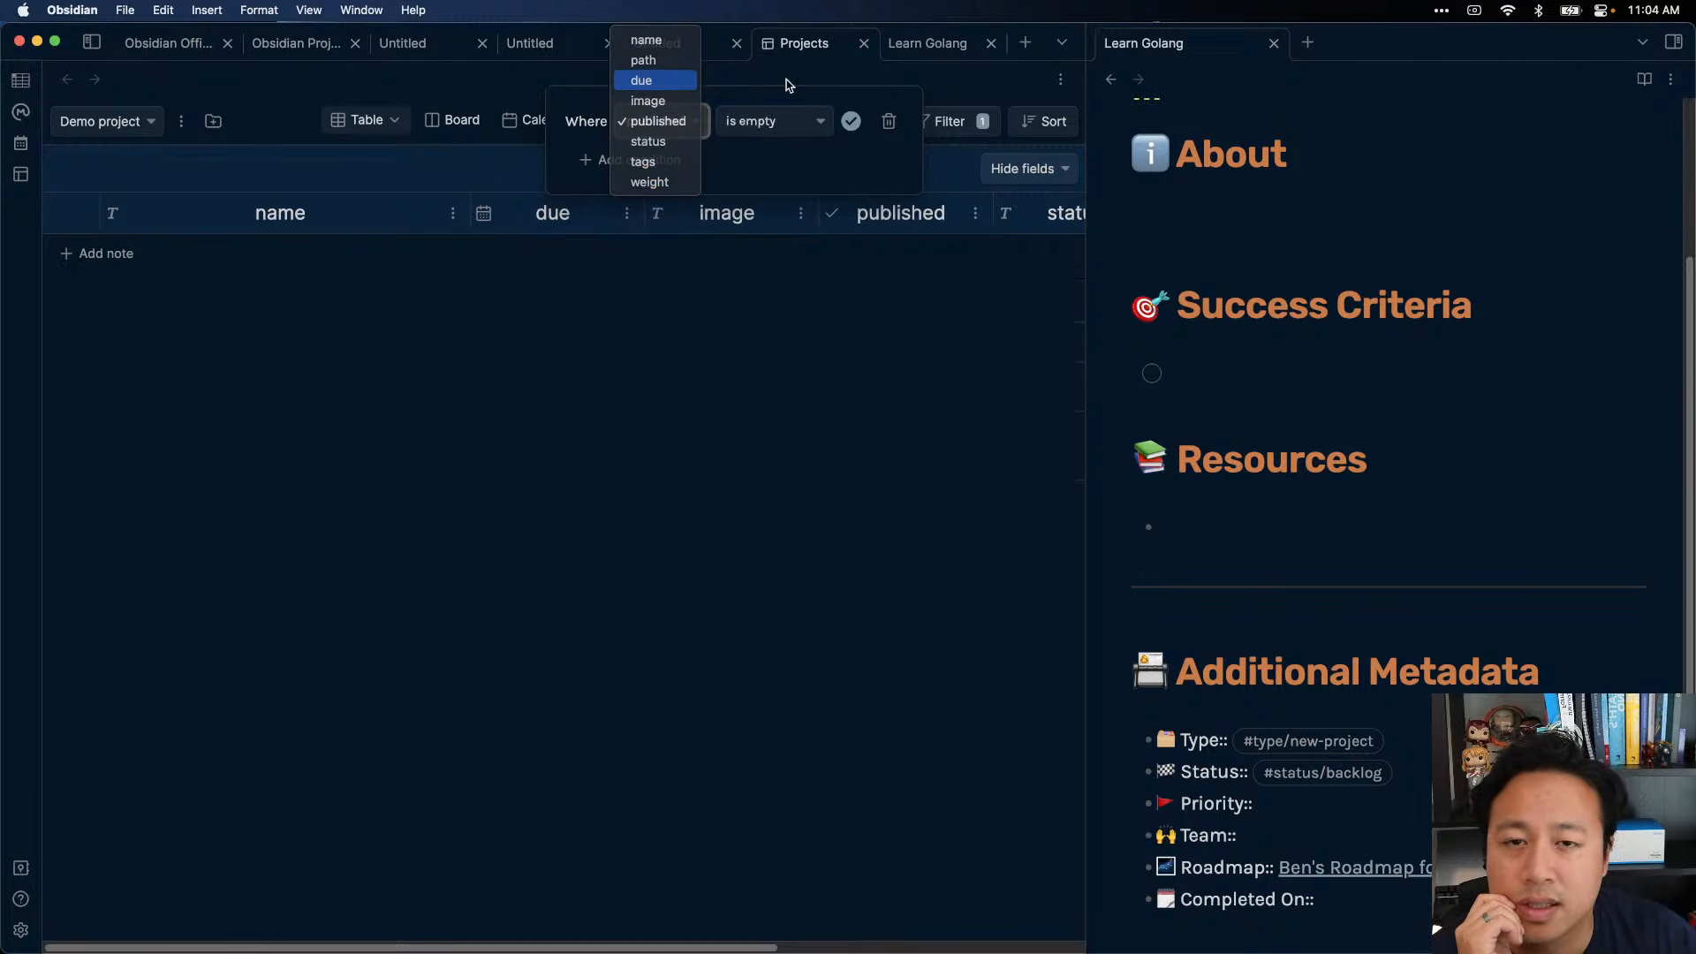
click(779, 124)
click(789, 159)
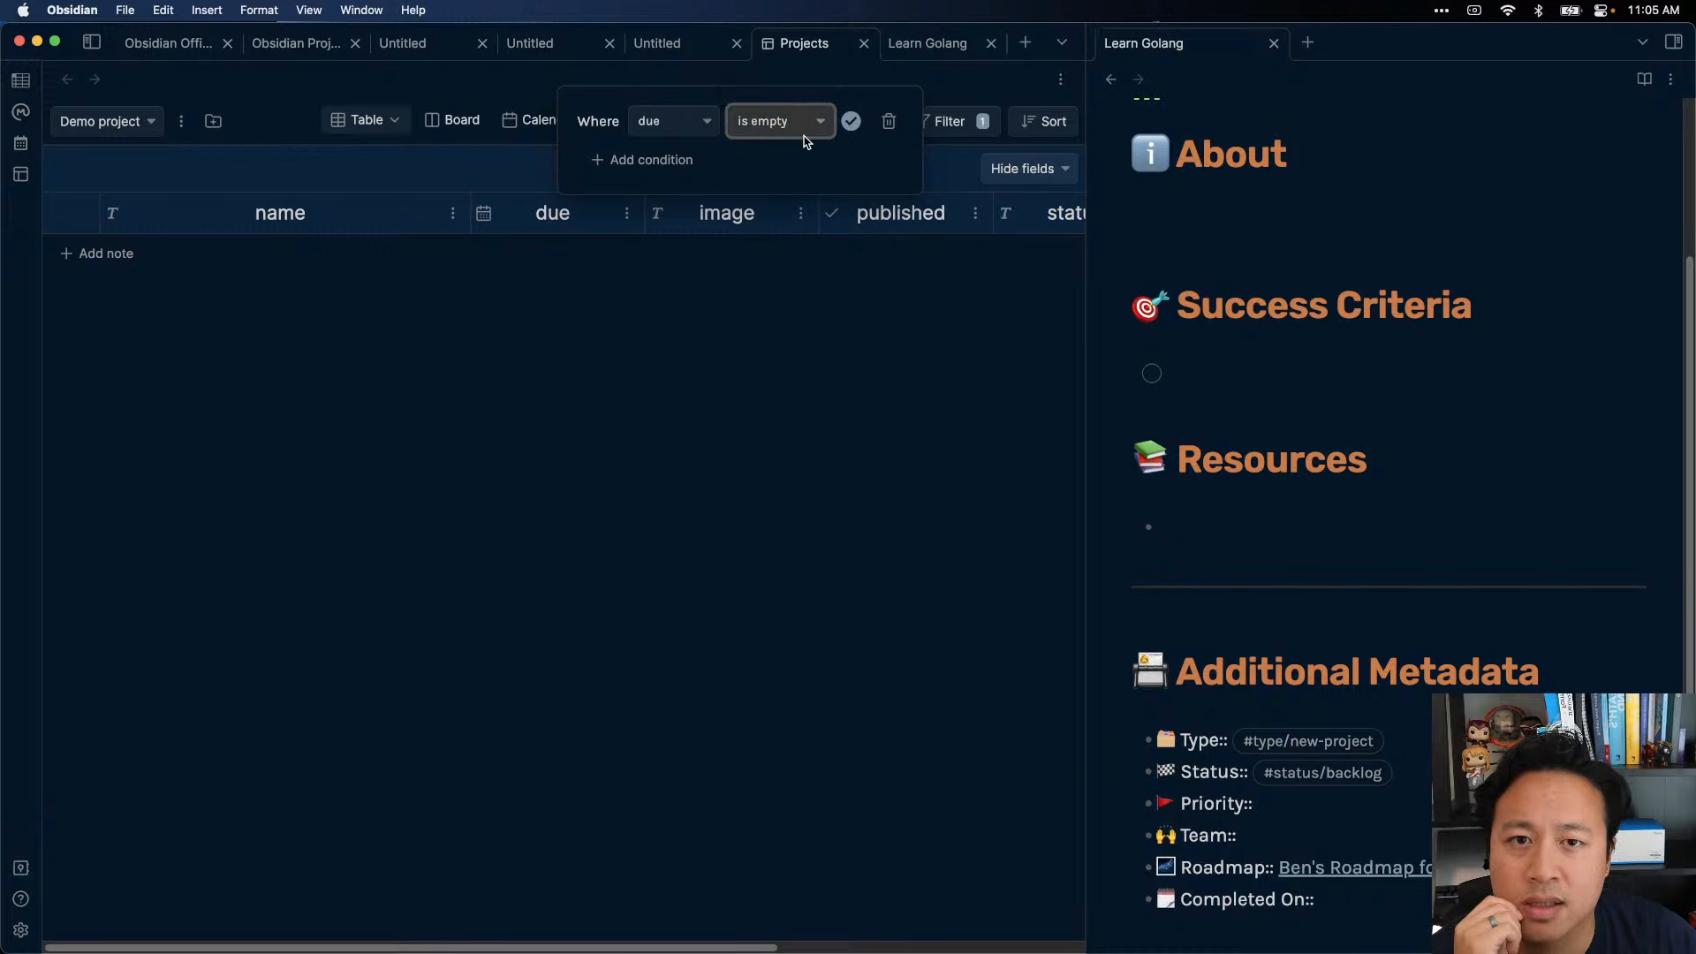
- Add a second filter condition where name is not empty and set the due condition to is not empty
click(667, 166)
click(757, 128)
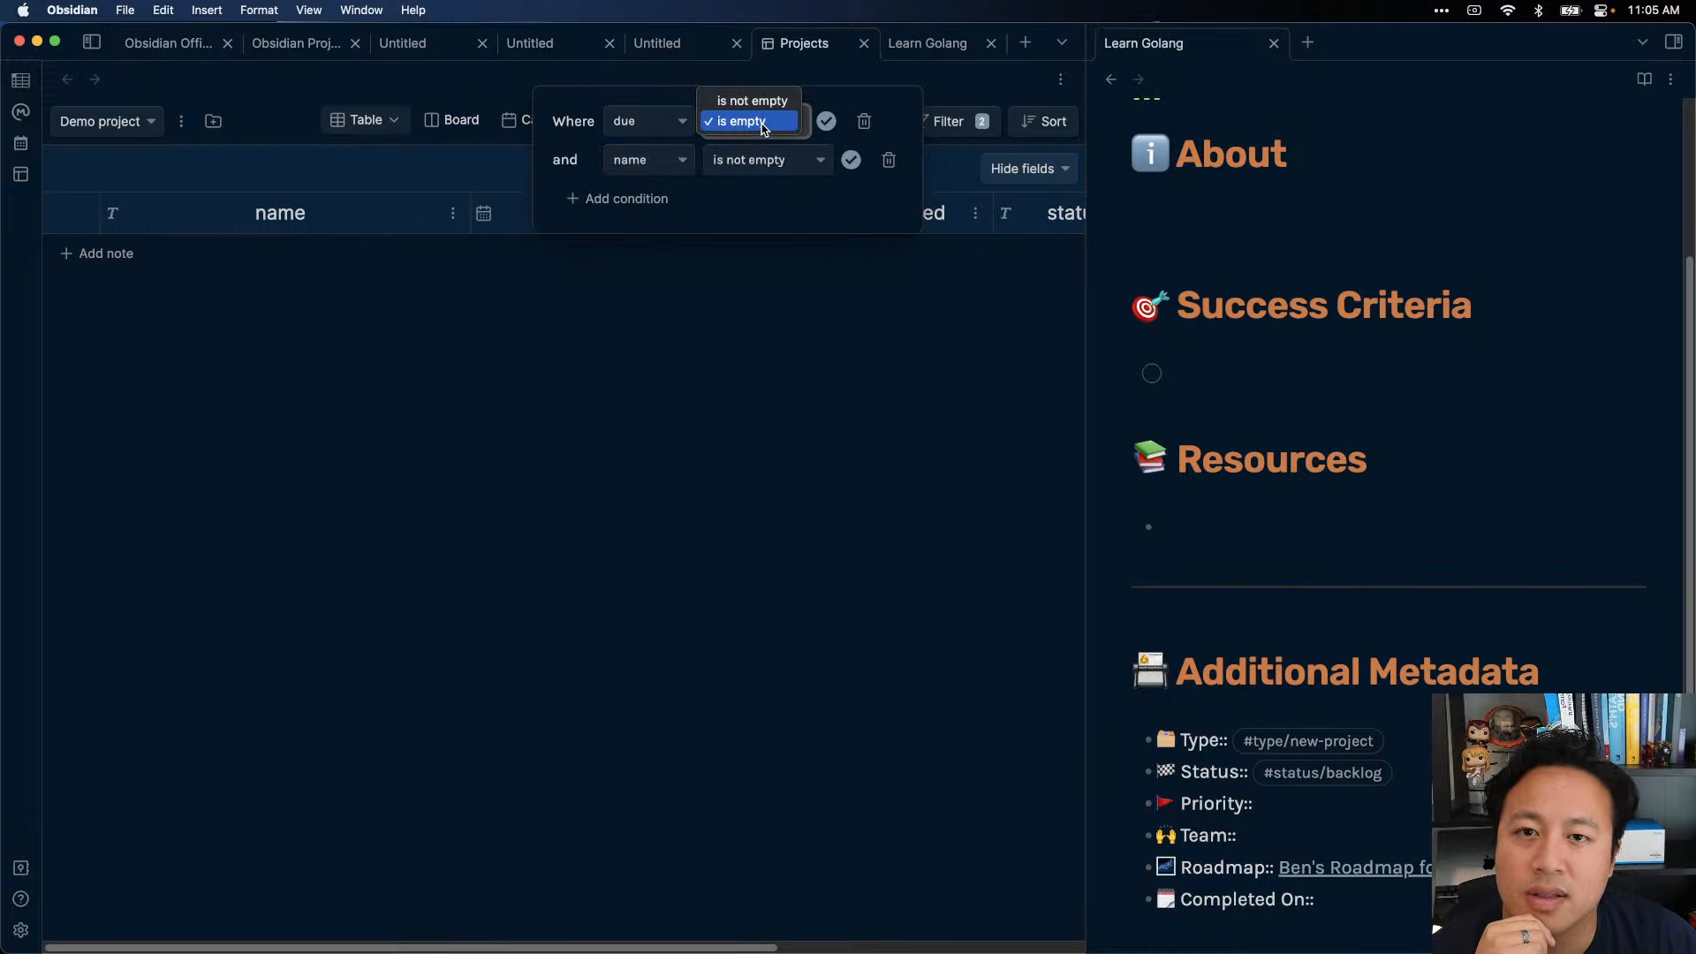
click(770, 103)
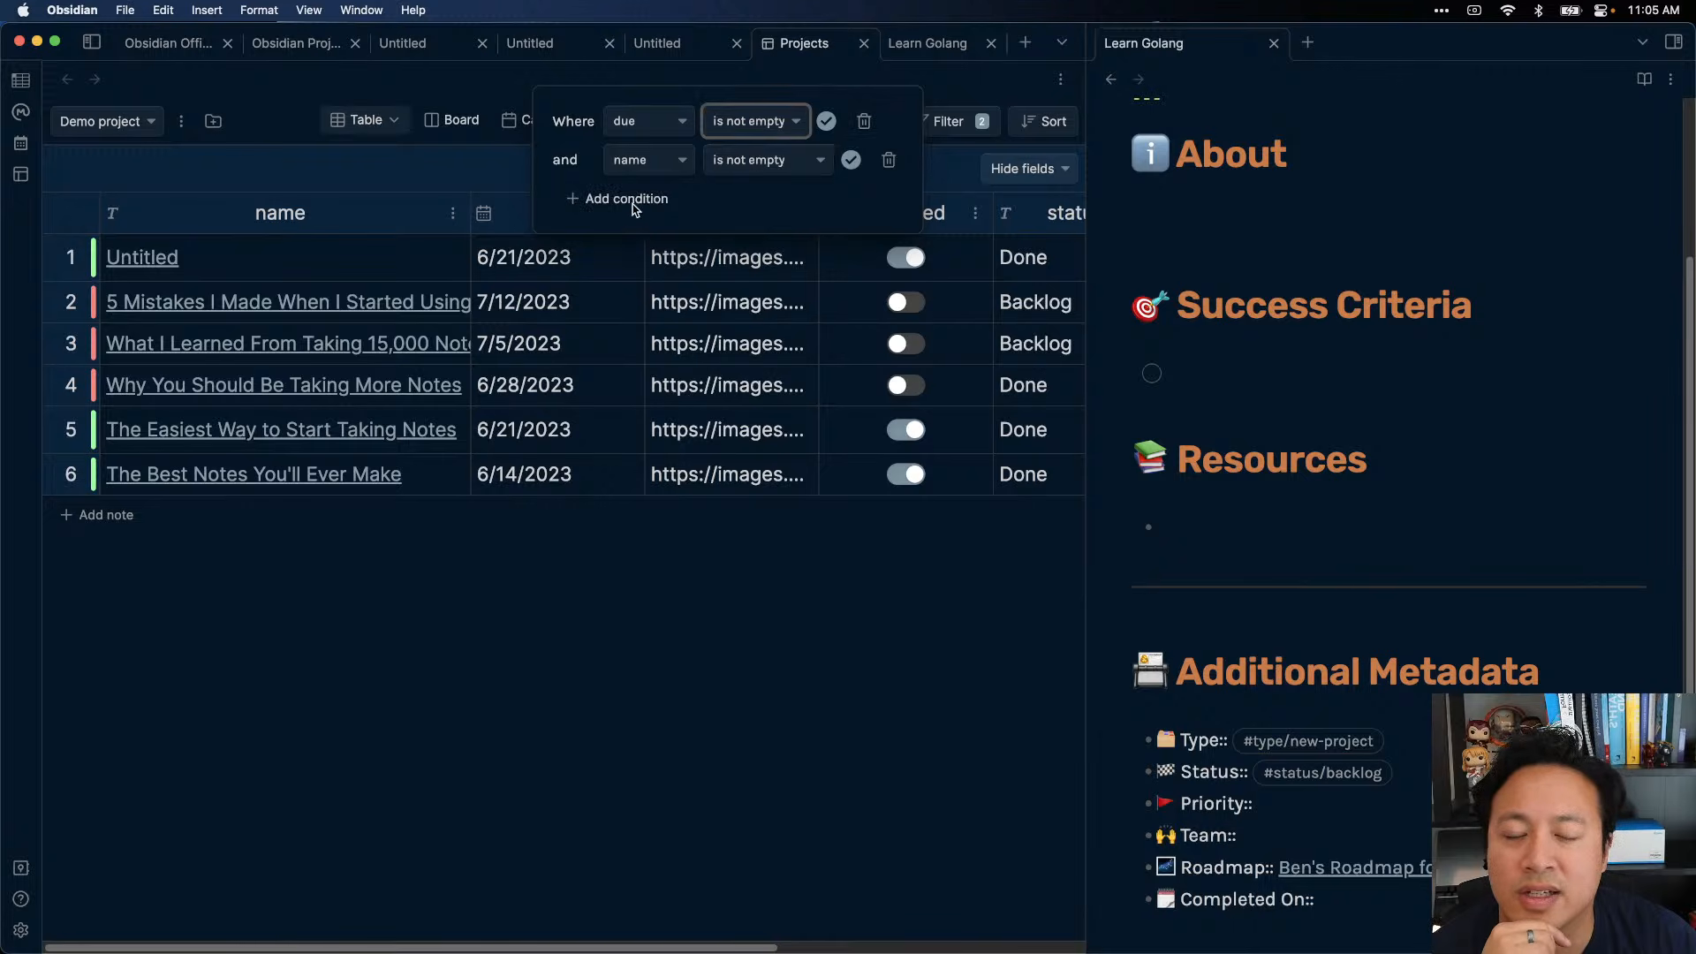
- Remove the due filter condition and switch the remaining condition's field from name to published and on to due
click(863, 122)
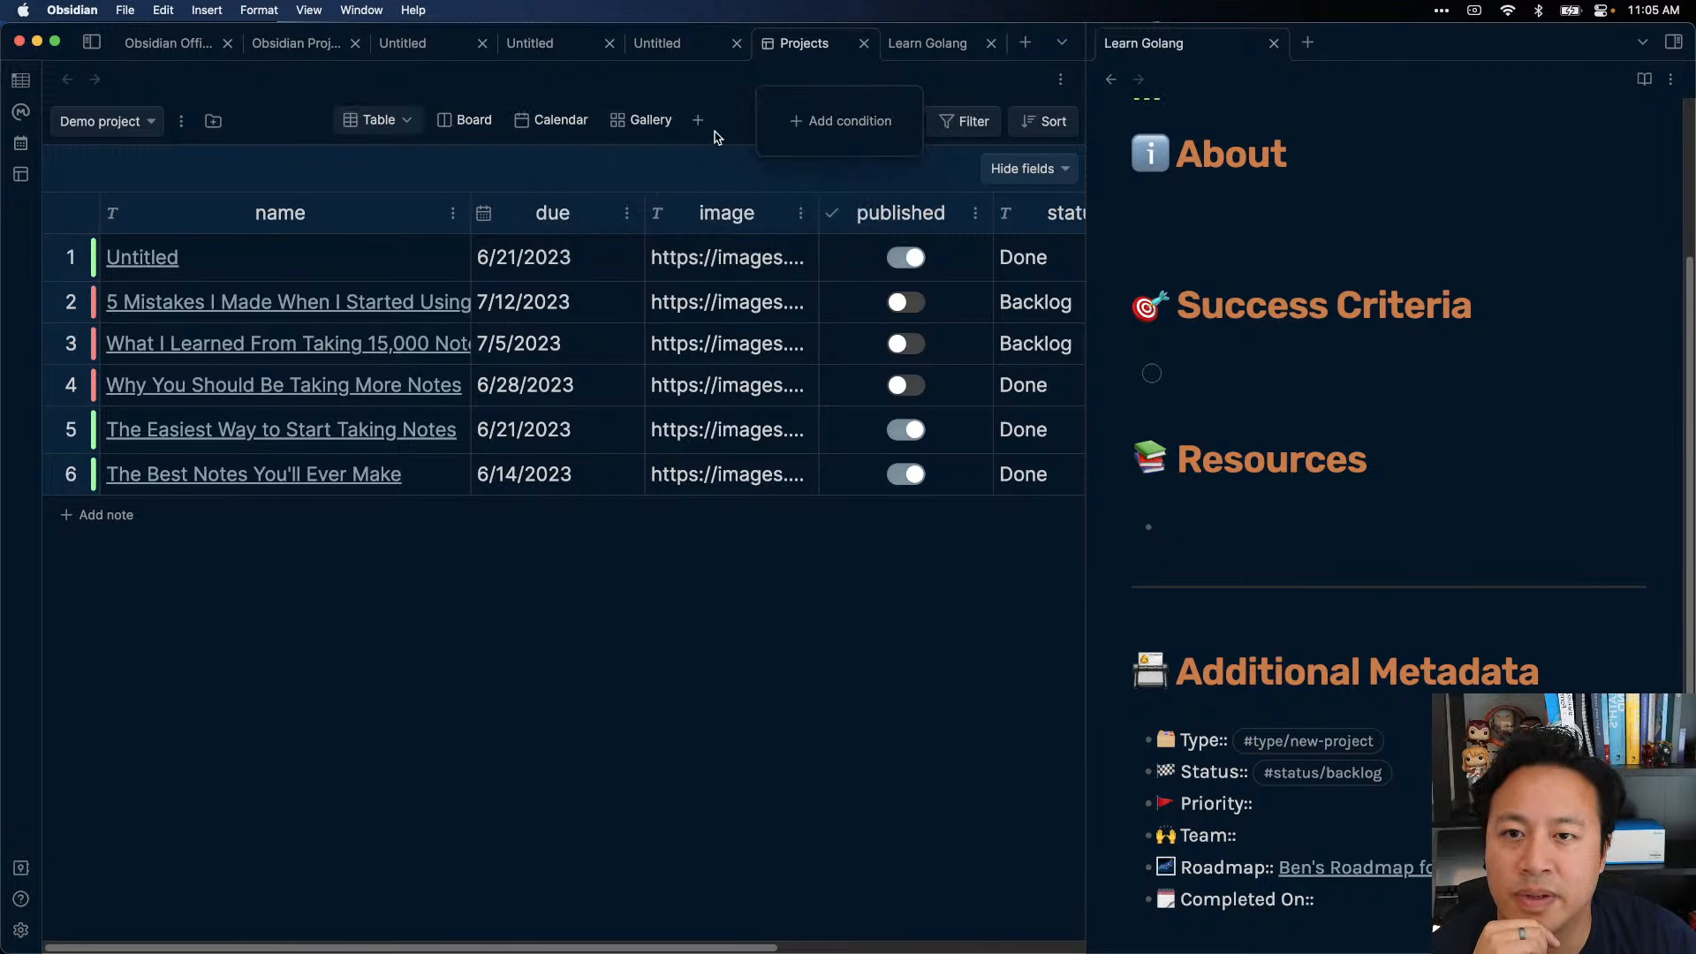
click(652, 121)
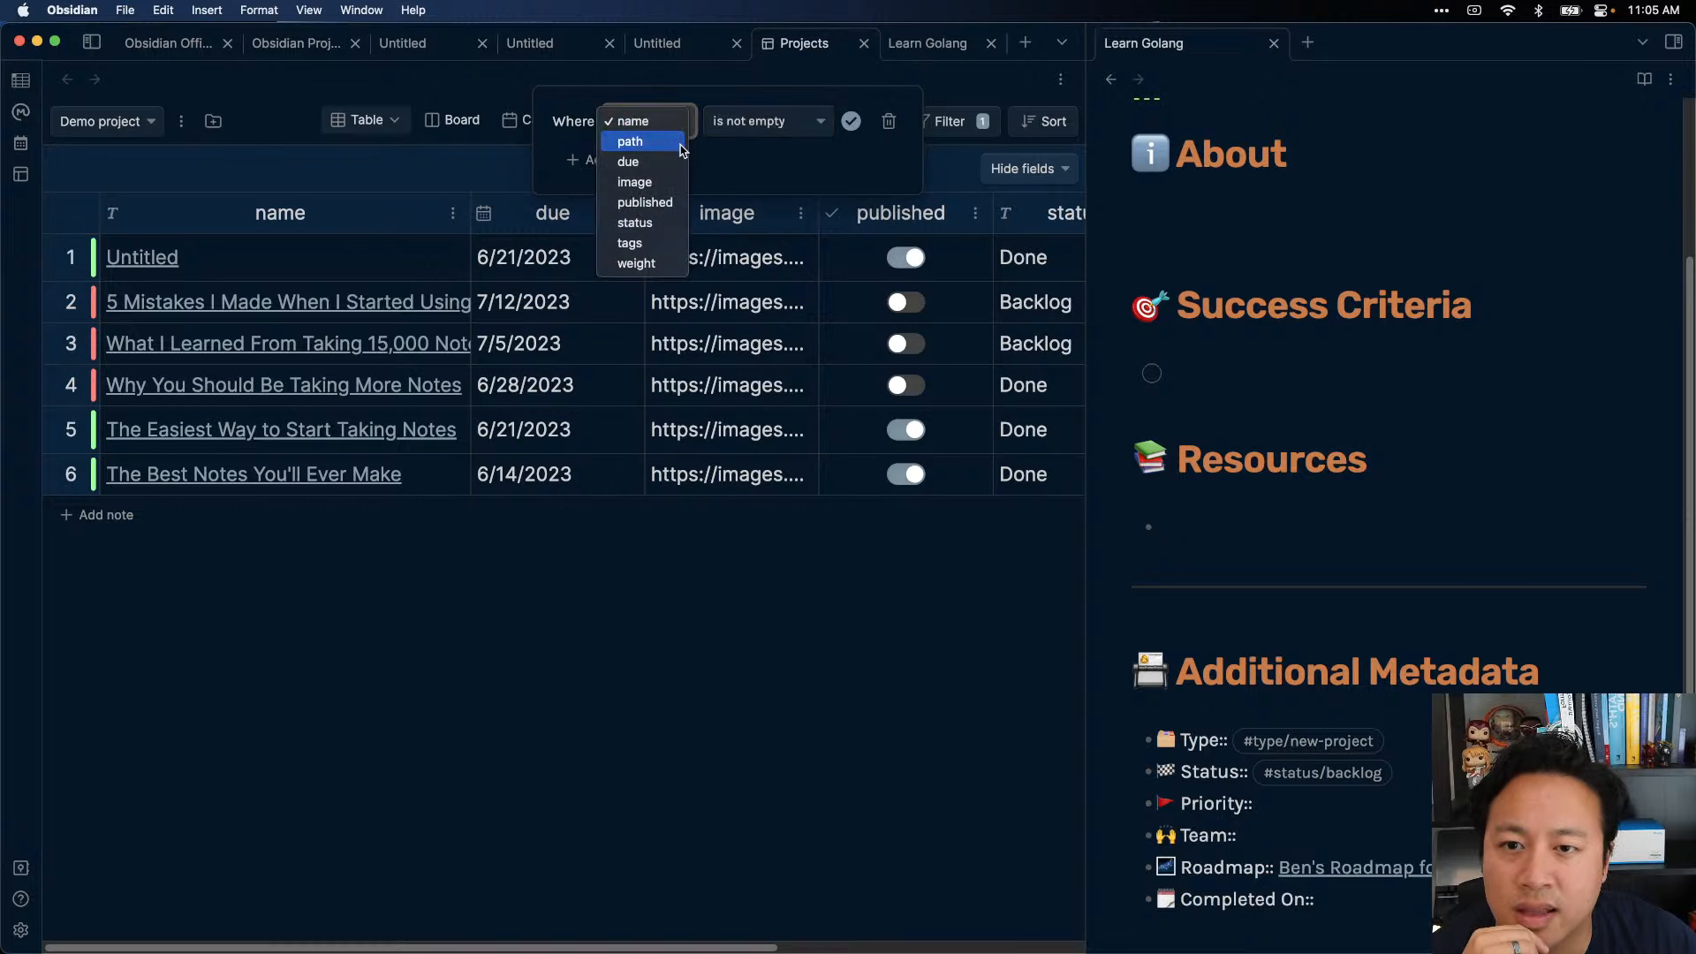
click(678, 203)
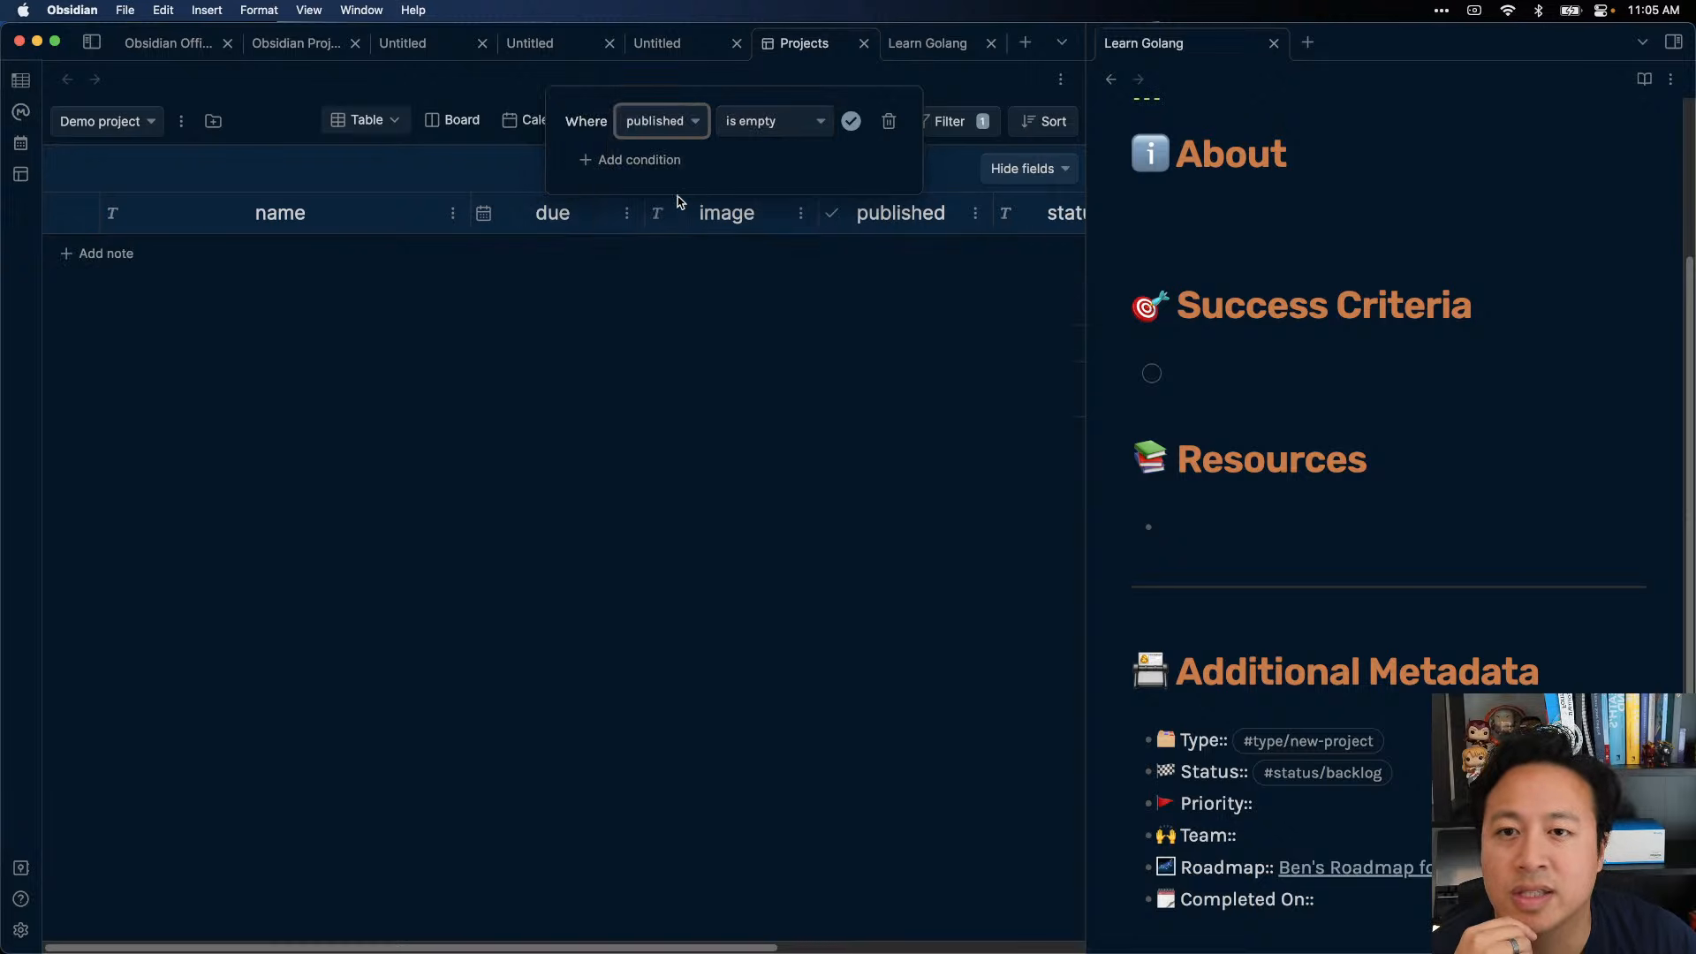
click(671, 123)
click(643, 81)
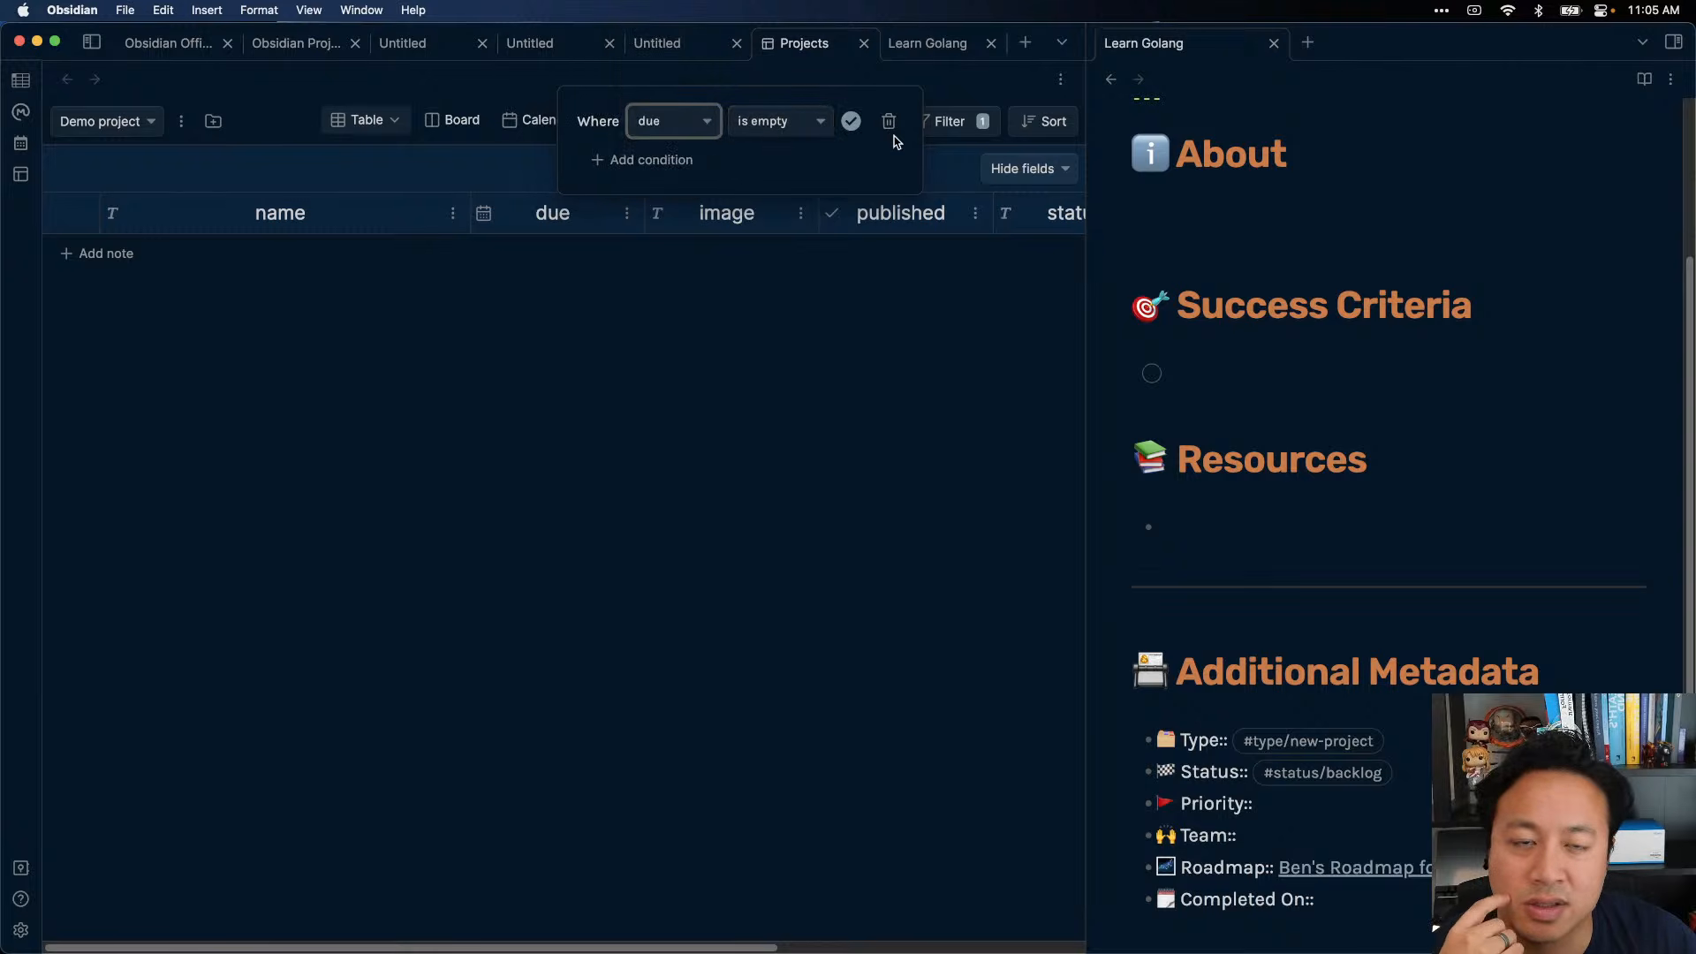
- Delete the remaining filter condition so the Demo project's table is unfiltered
click(940, 129)
click(940, 129)
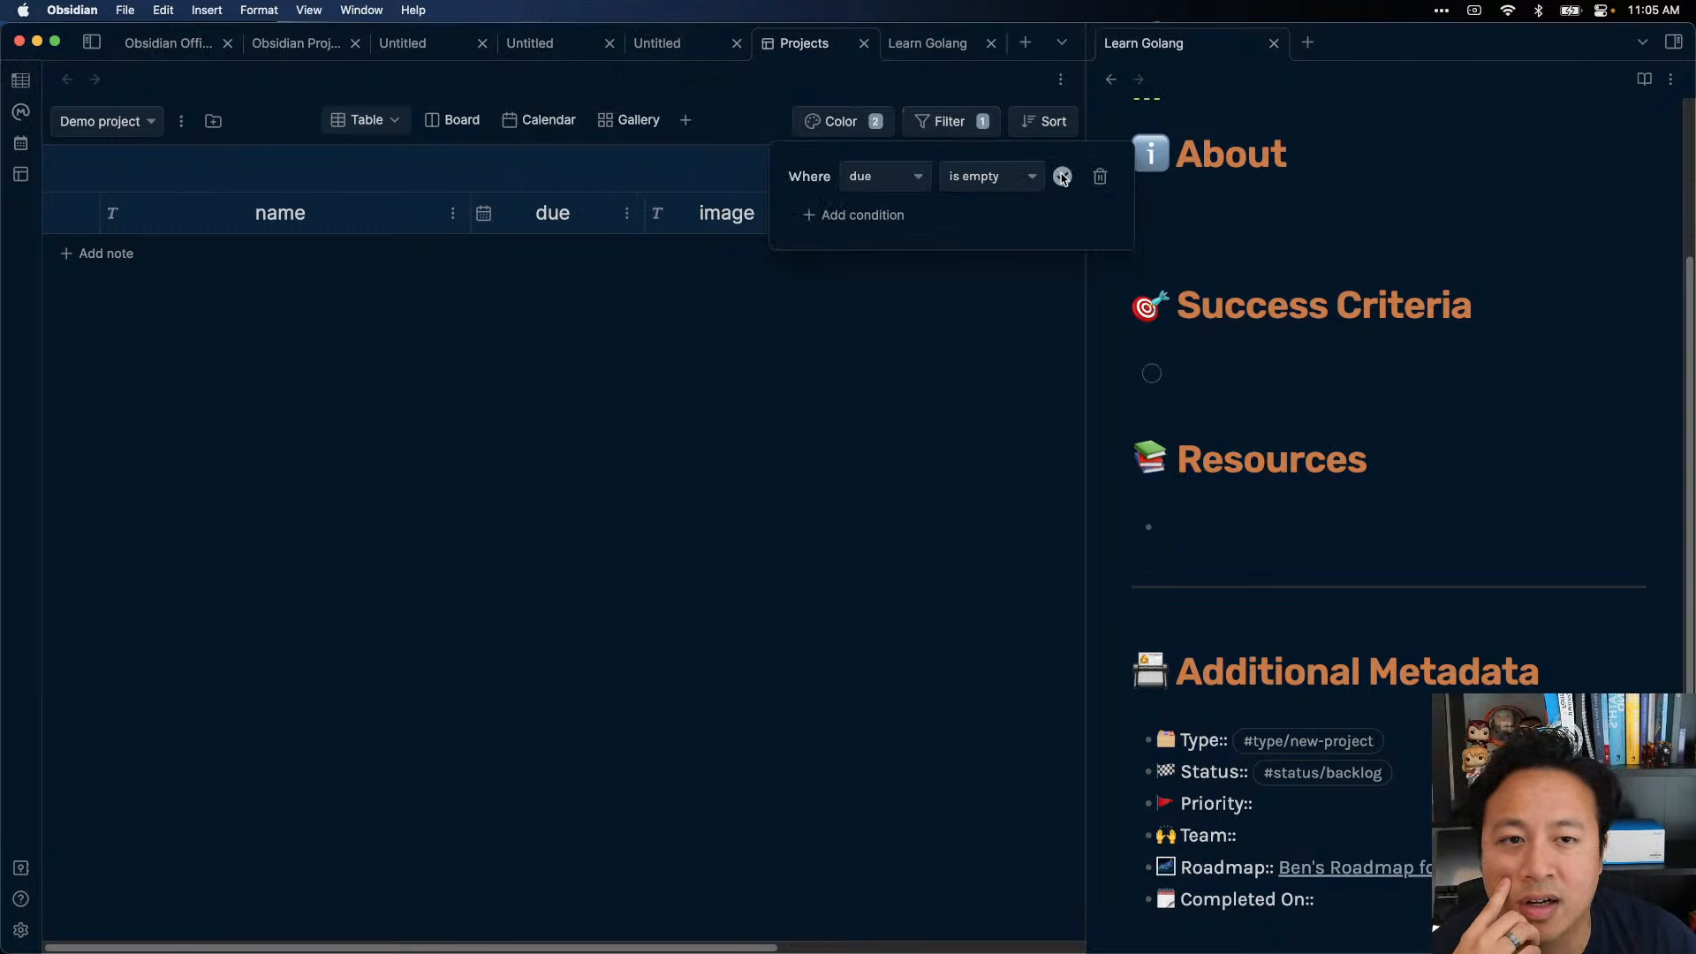
click(1099, 177)
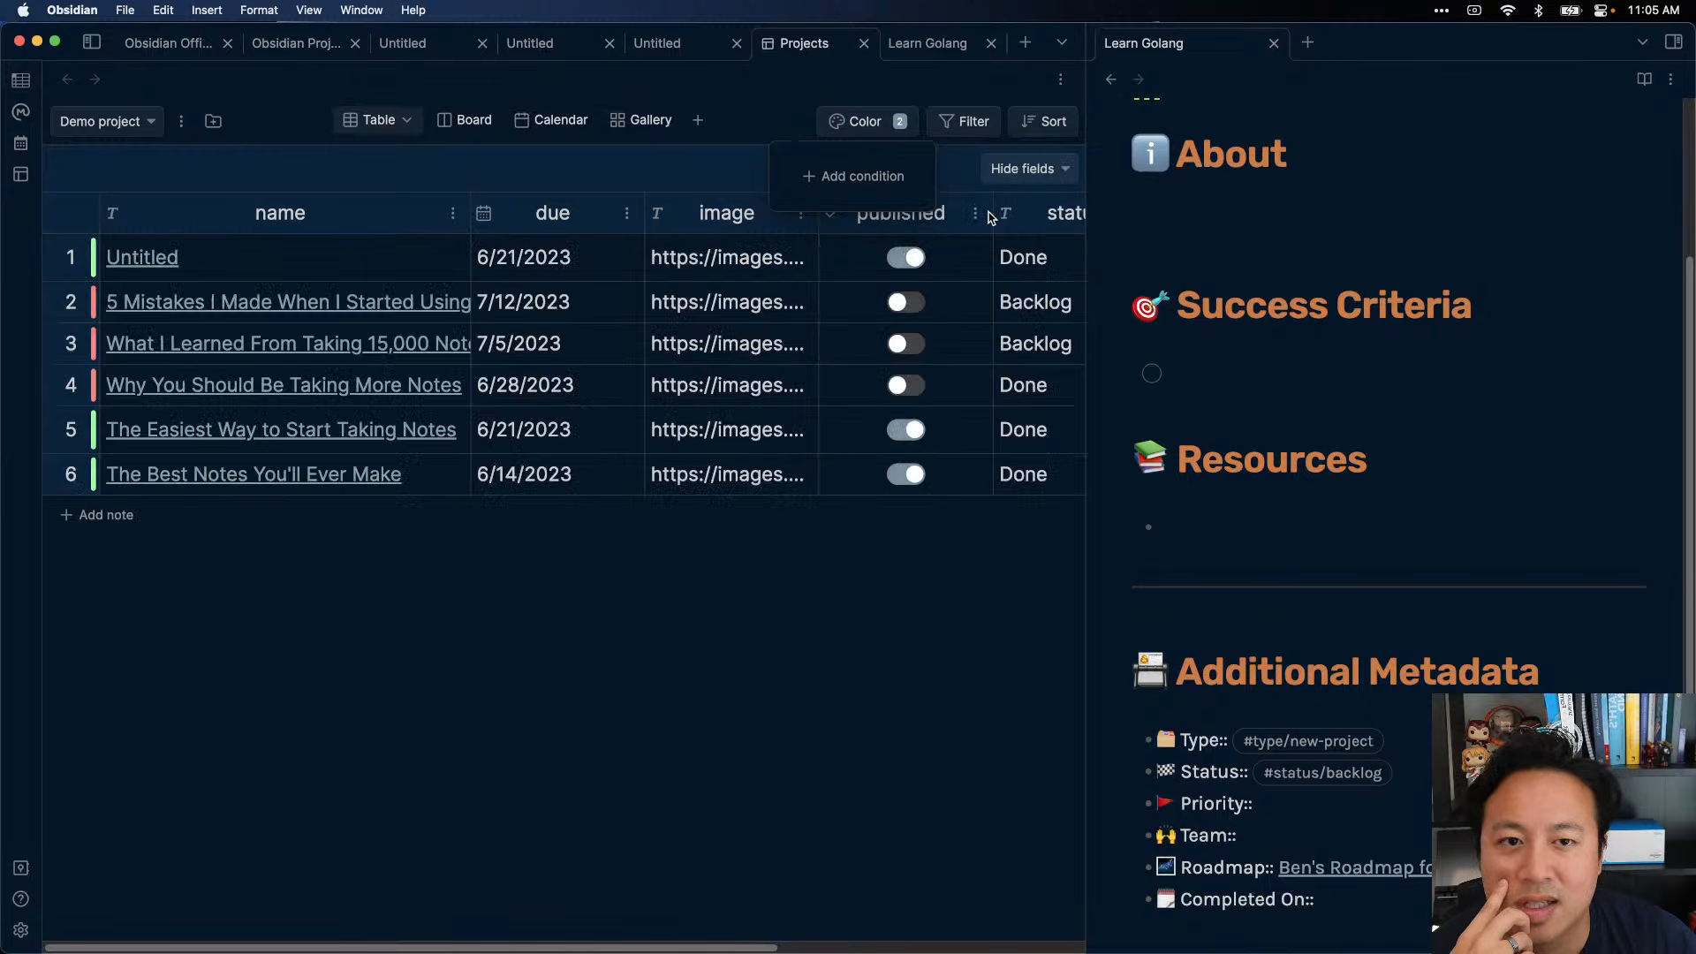
click(946, 188)
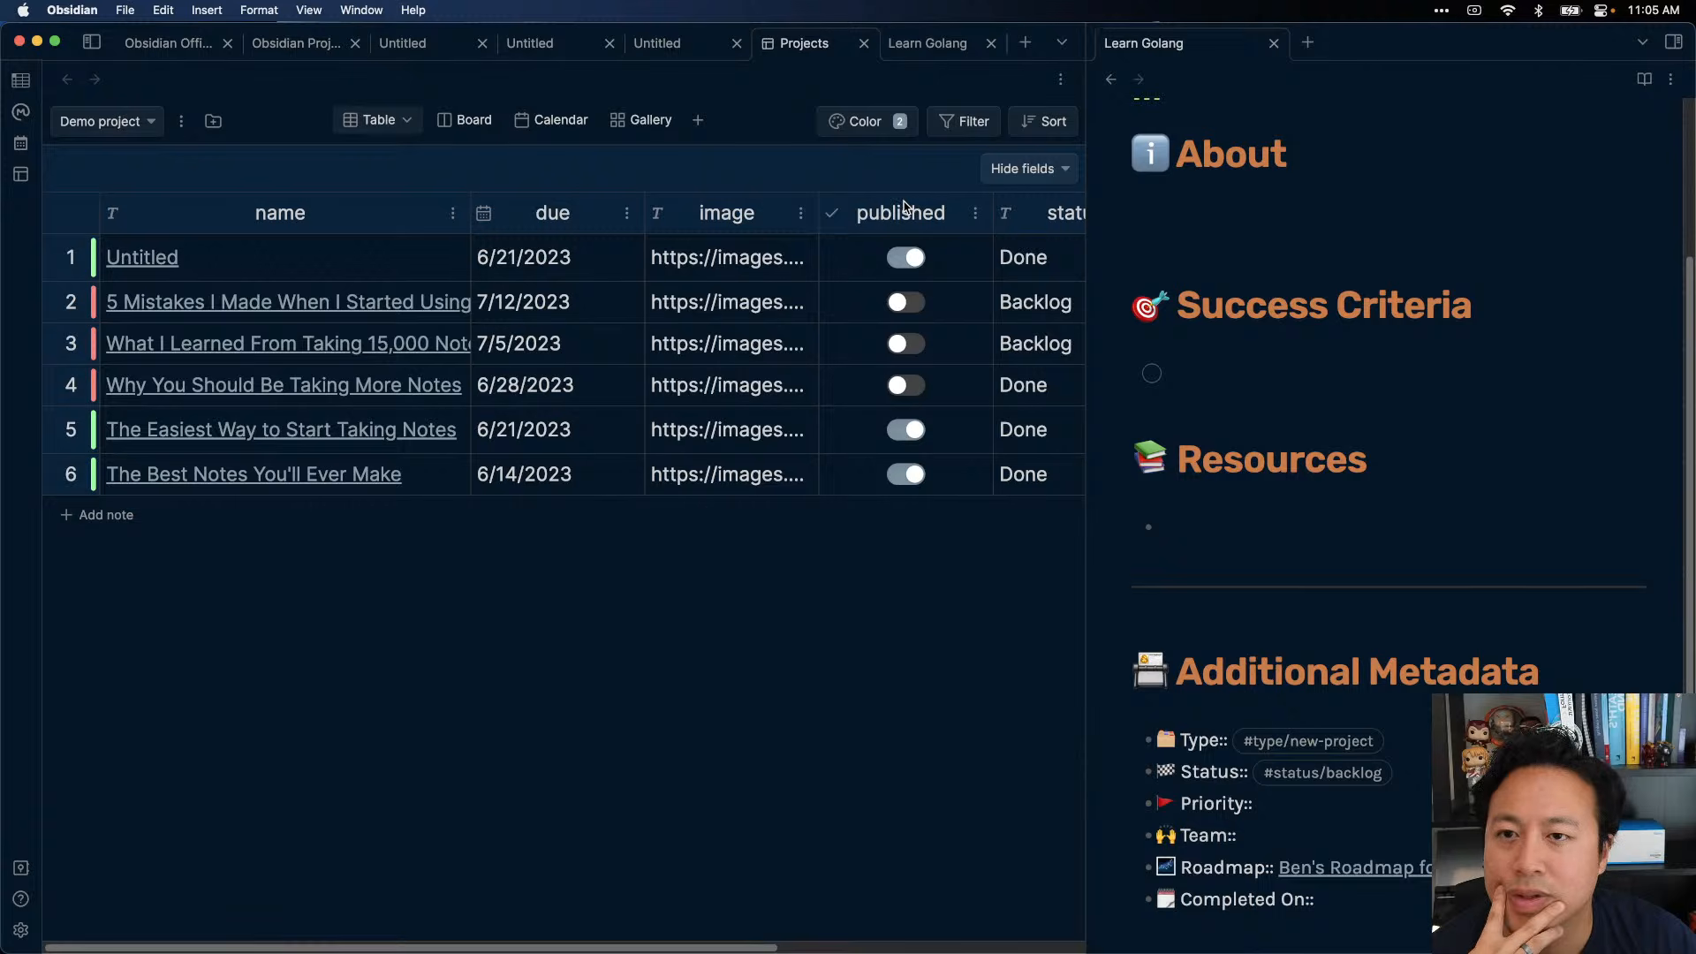
- Try a new filter condition of due is empty, check the available operators and fields, and remove the condition
click(963, 121)
click(879, 135)
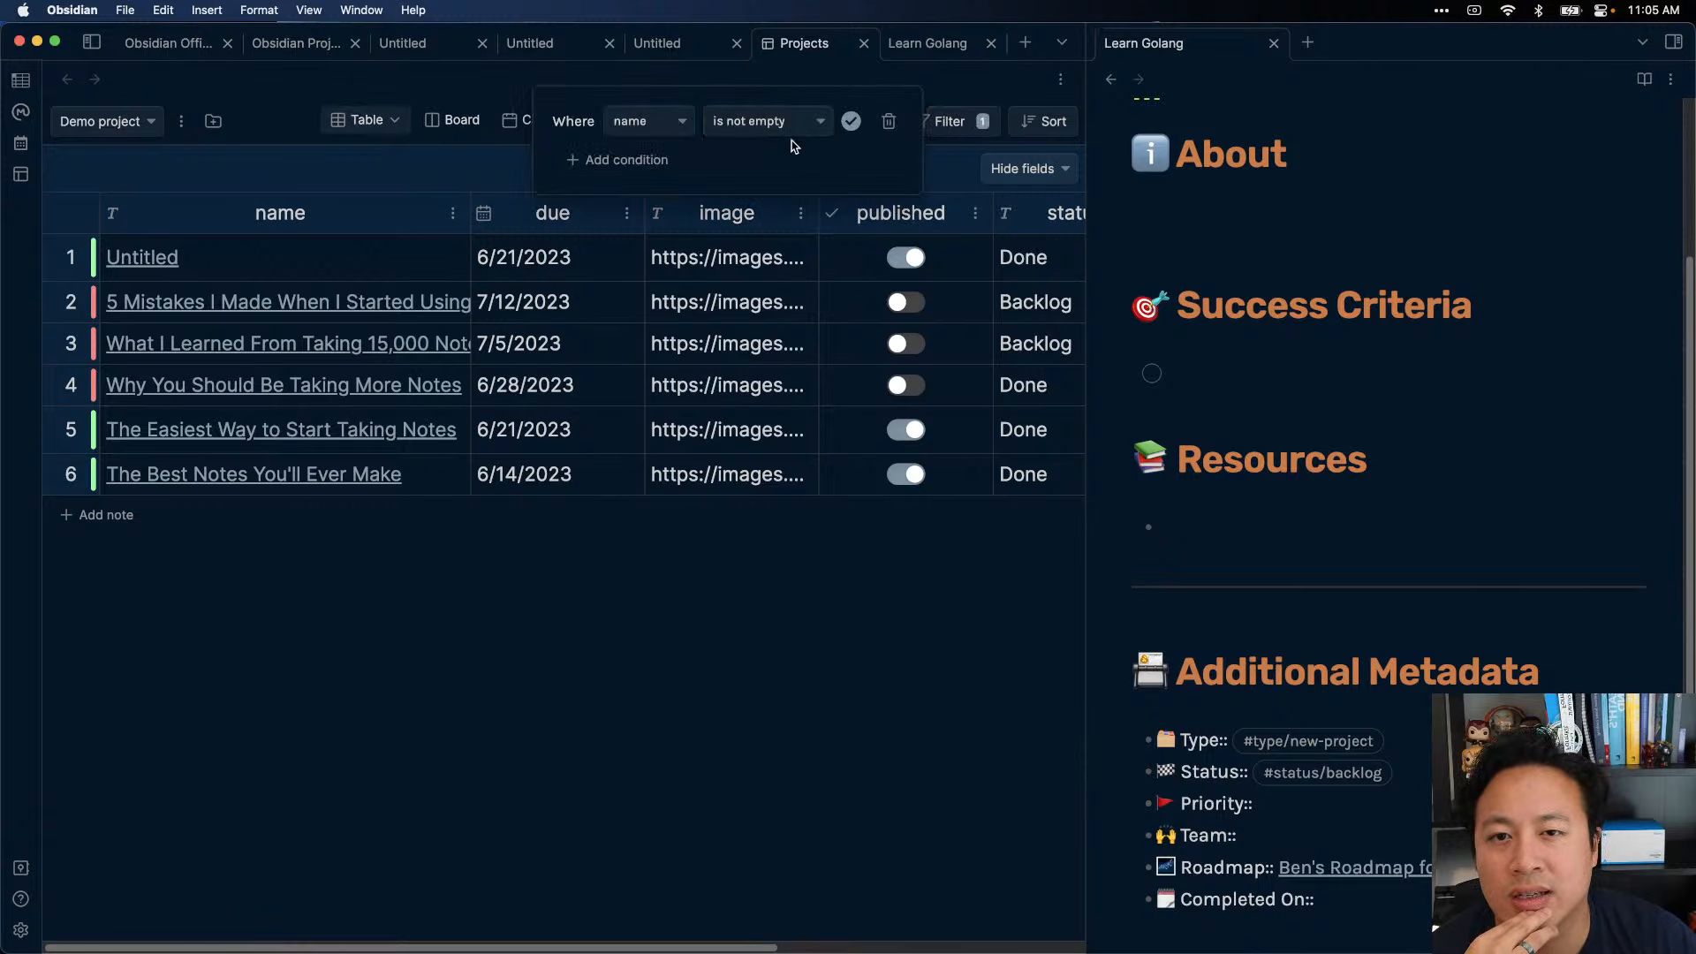
click(653, 134)
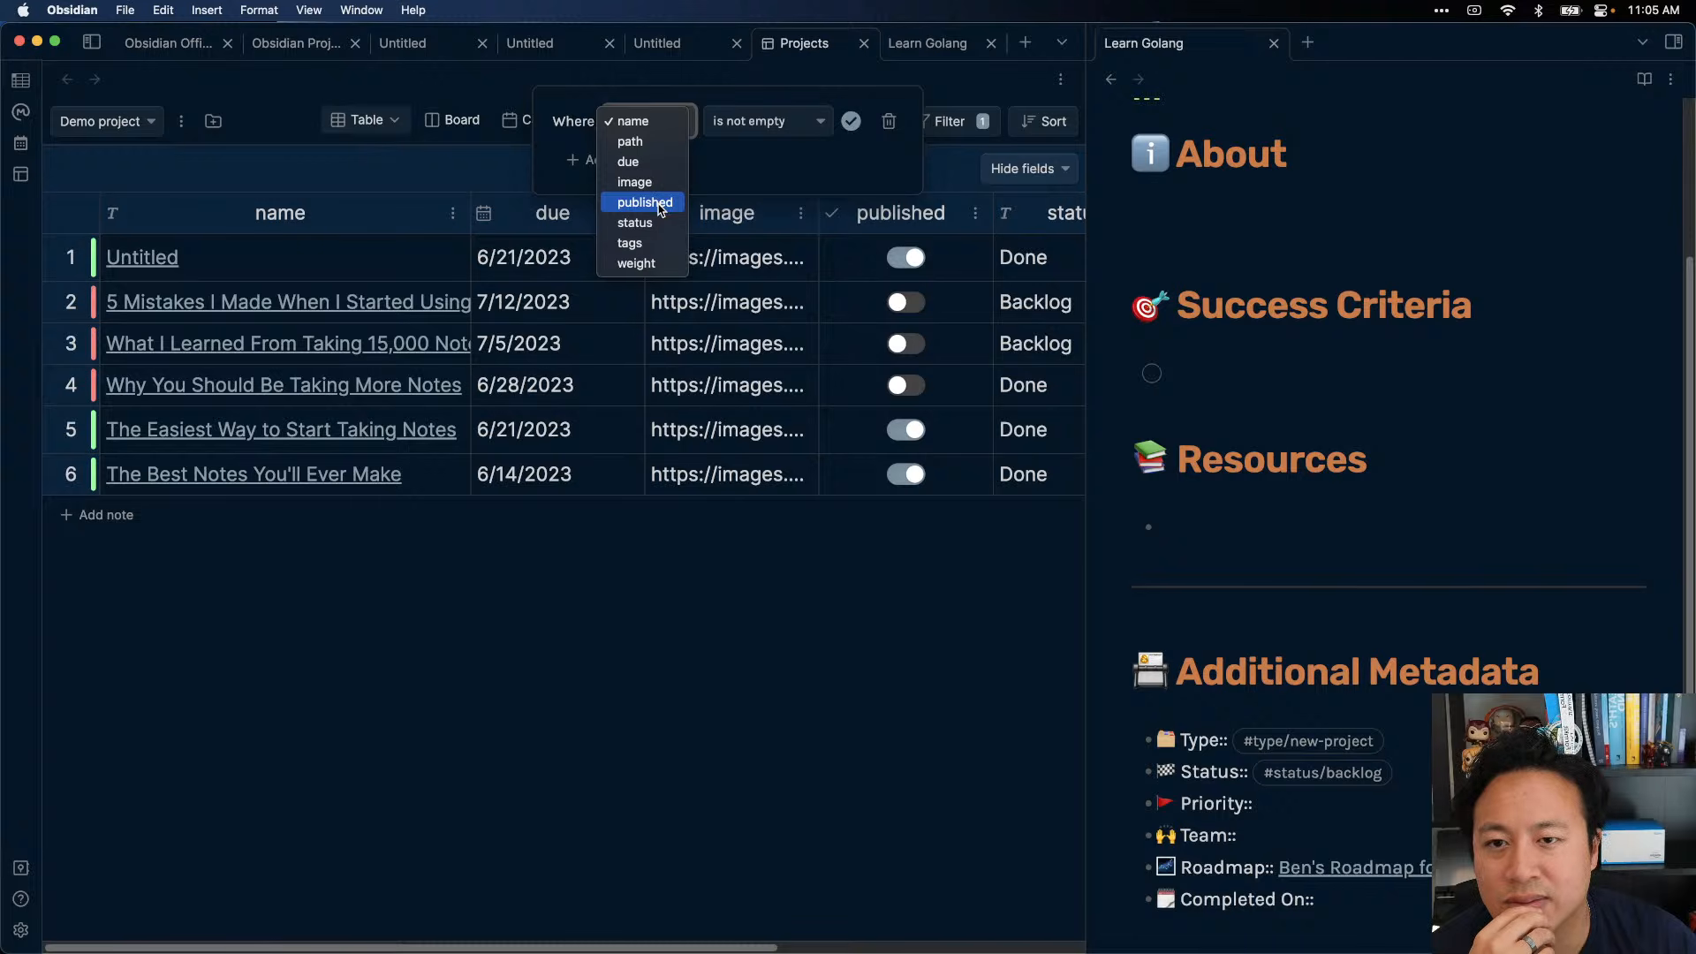
click(651, 161)
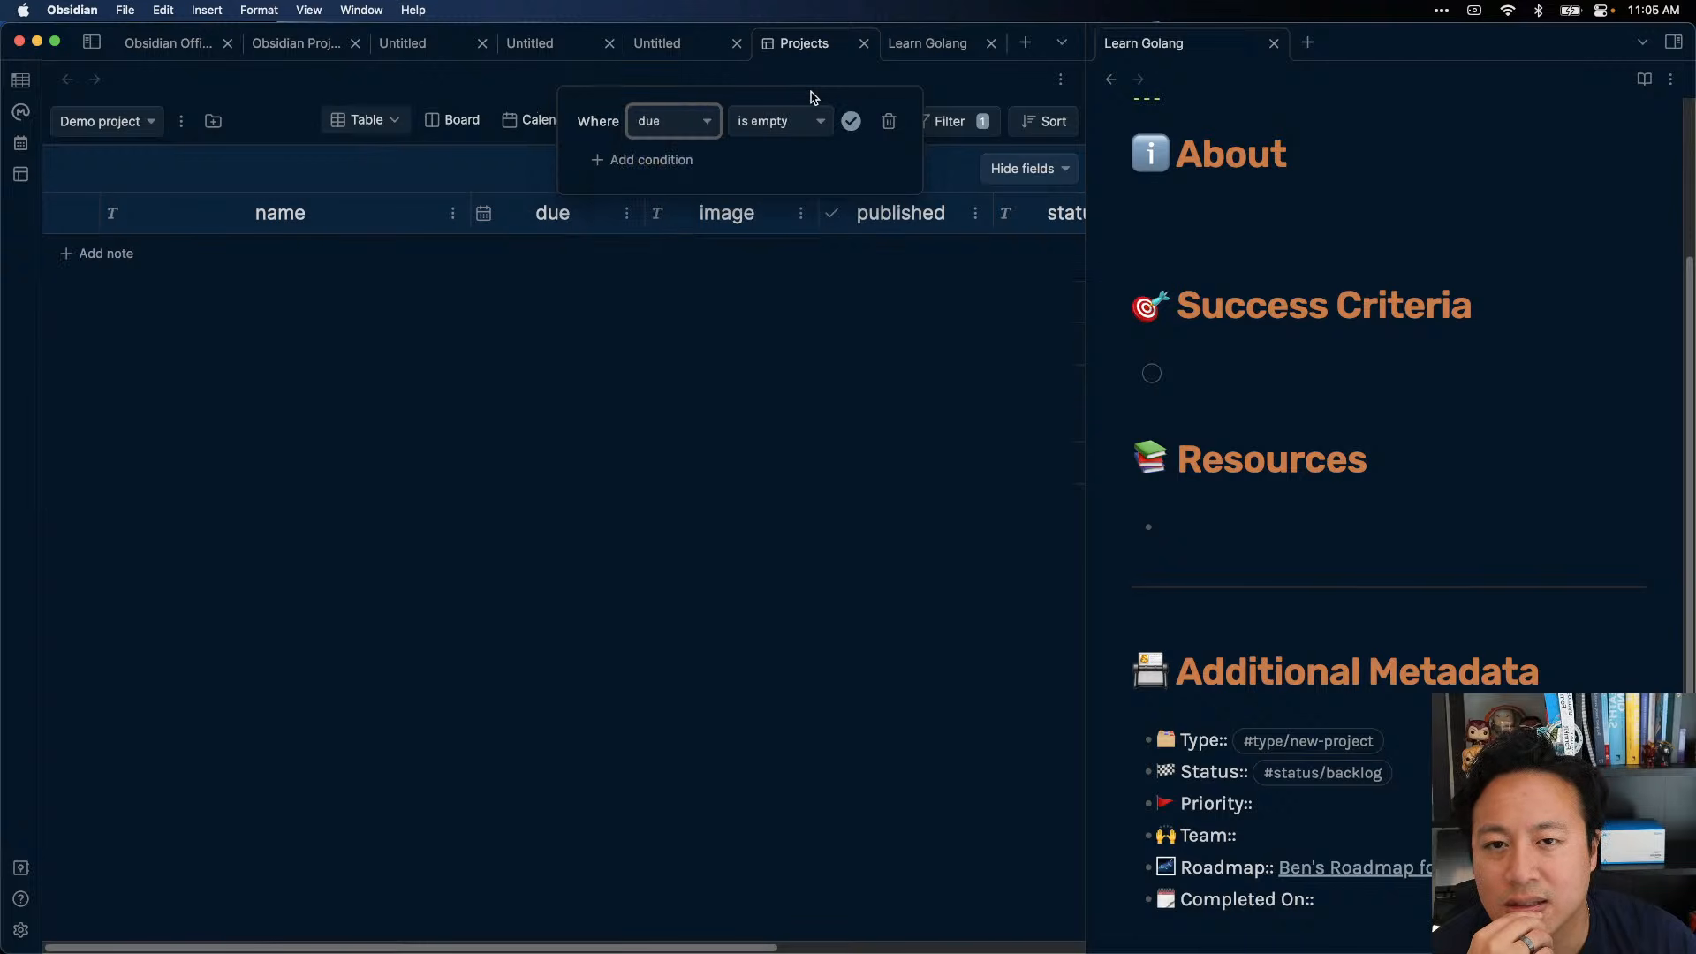
click(819, 124)
click(818, 165)
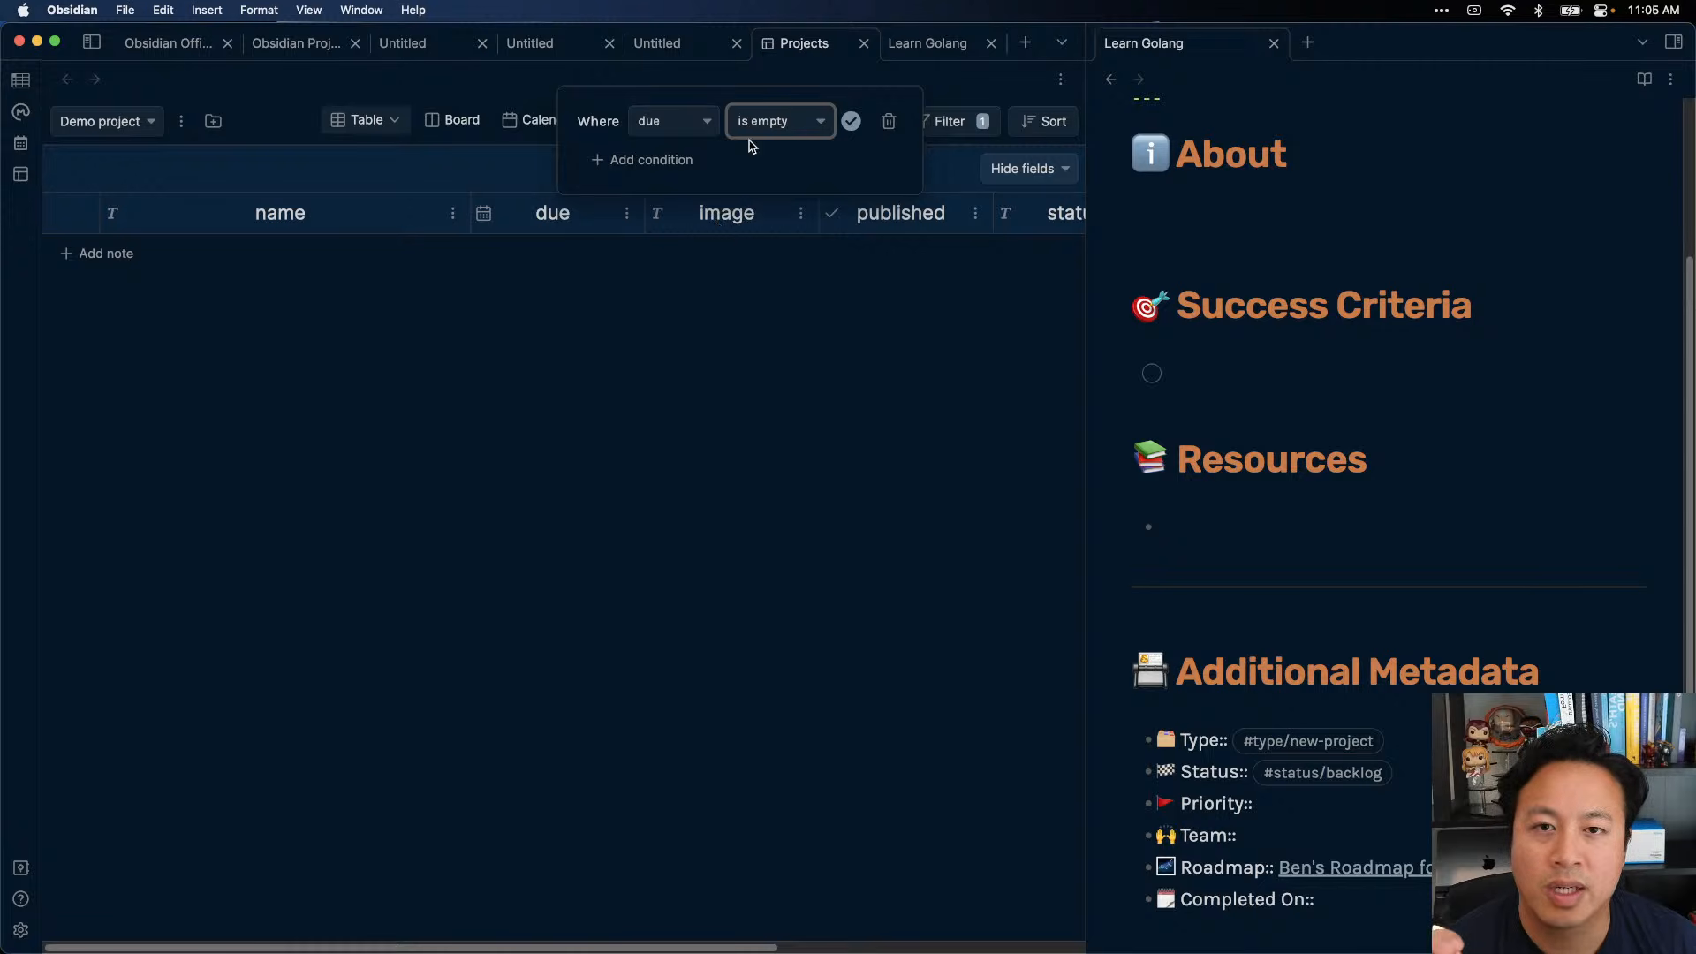
click(695, 123)
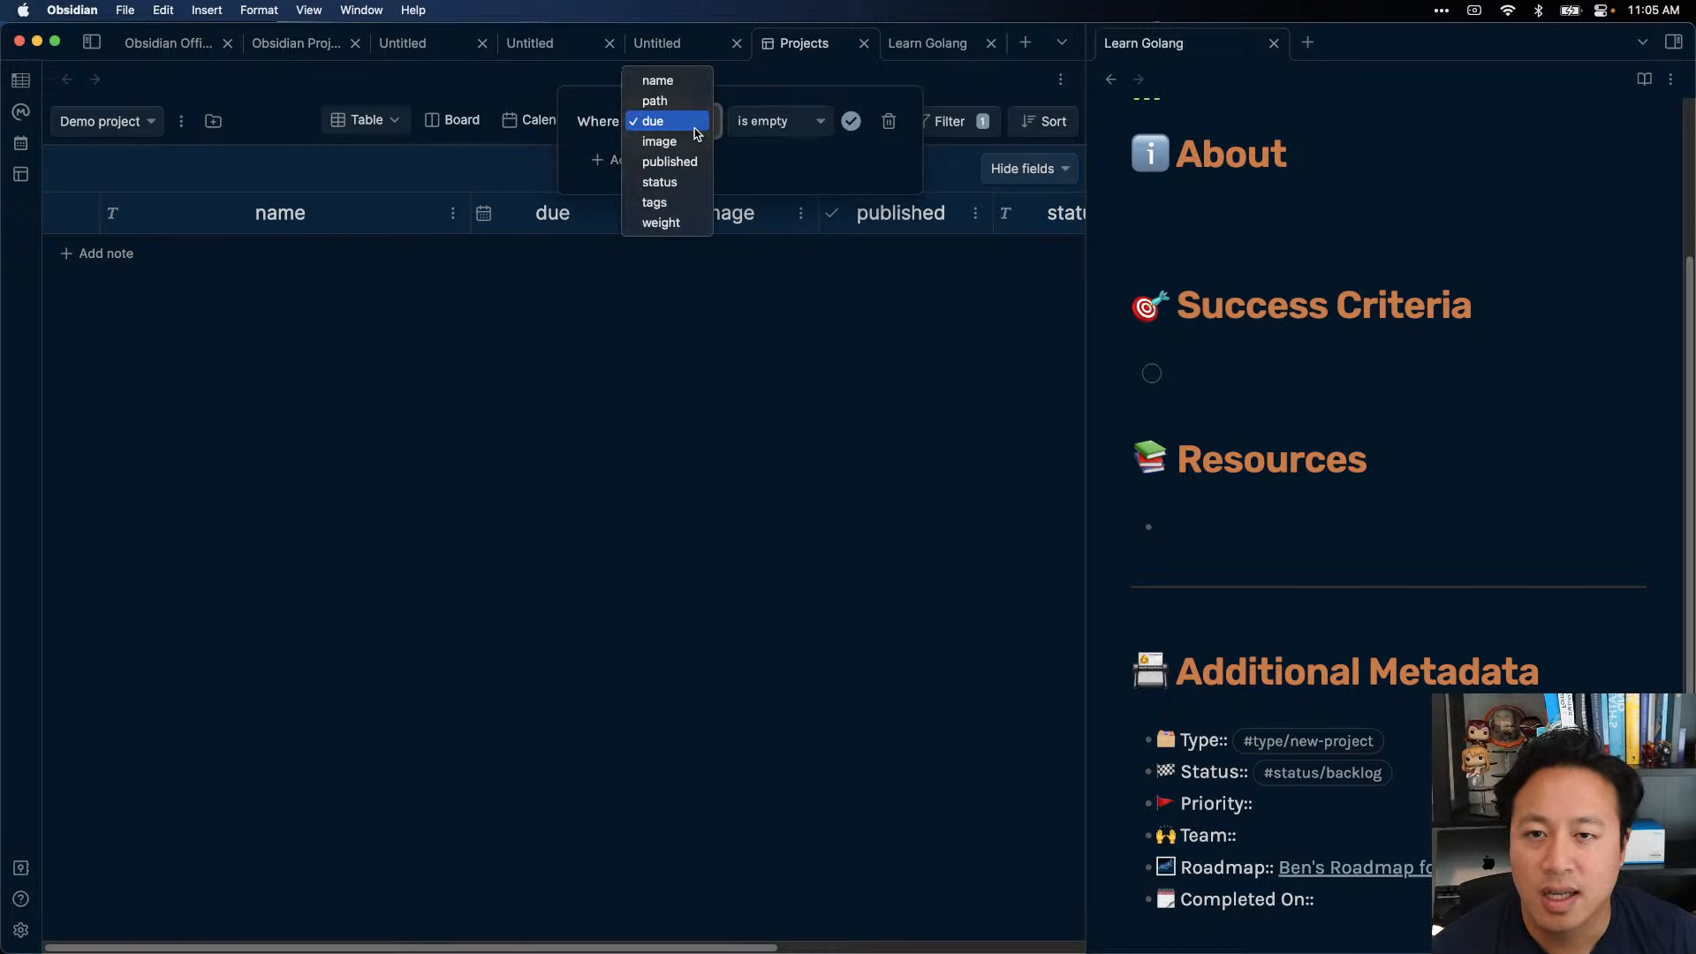
click(695, 121)
click(889, 121)
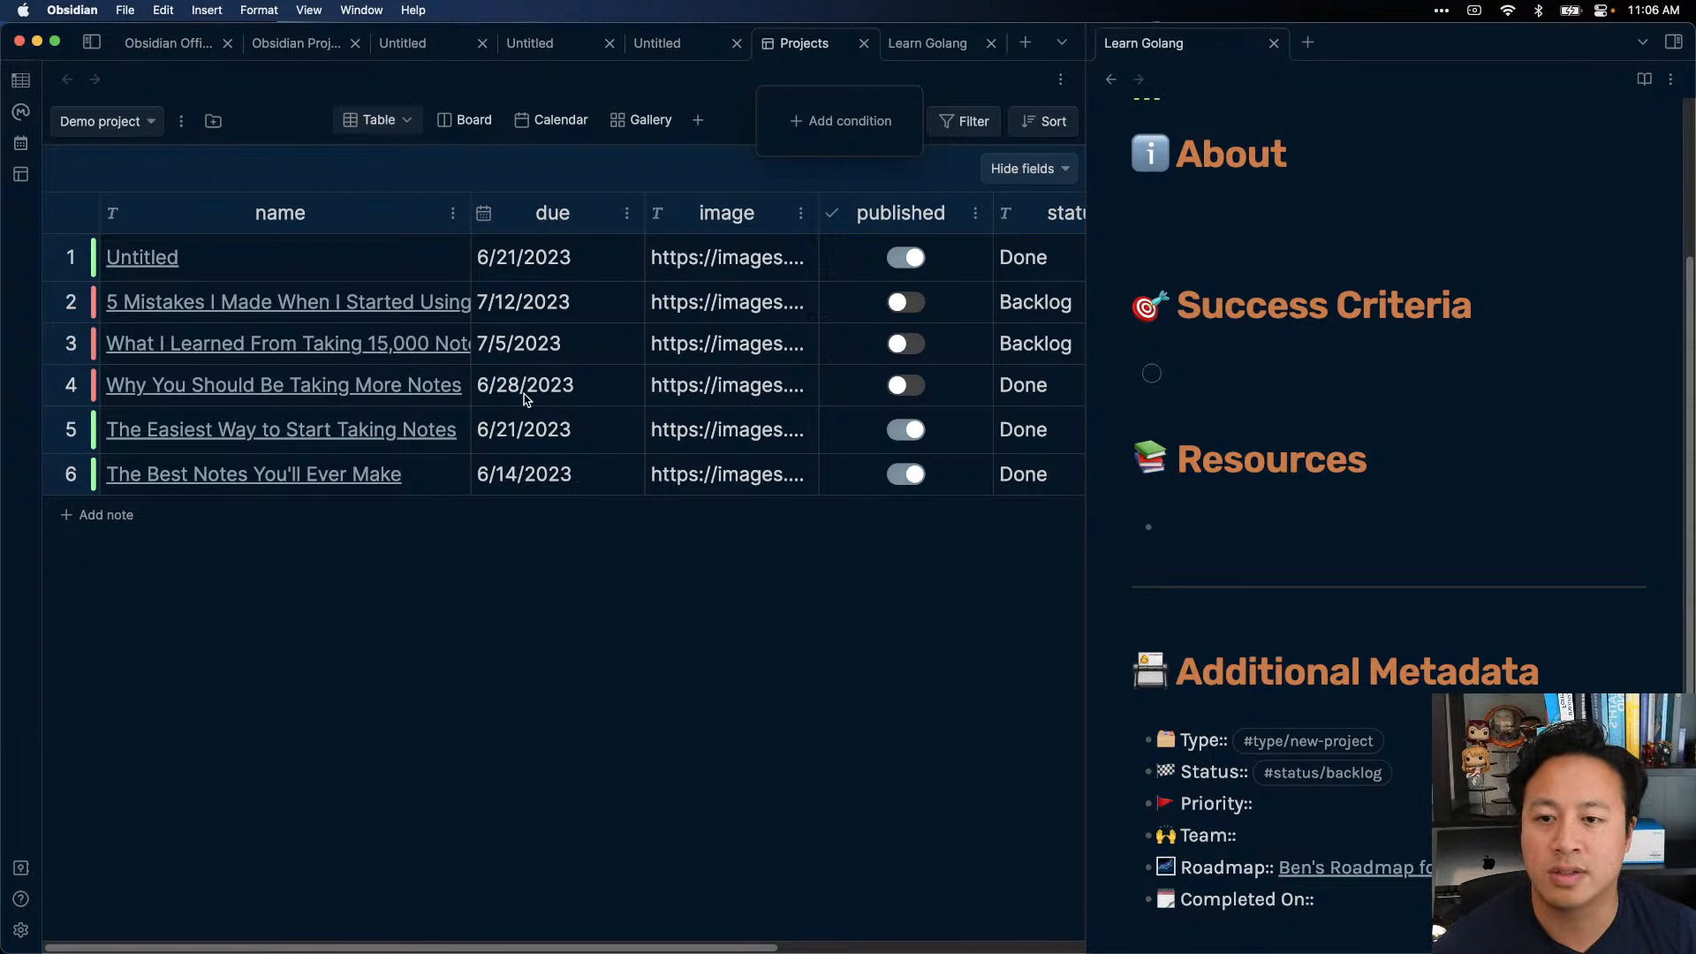
- Examine the name and type settings of the due field and close them without changes
click(626, 213)
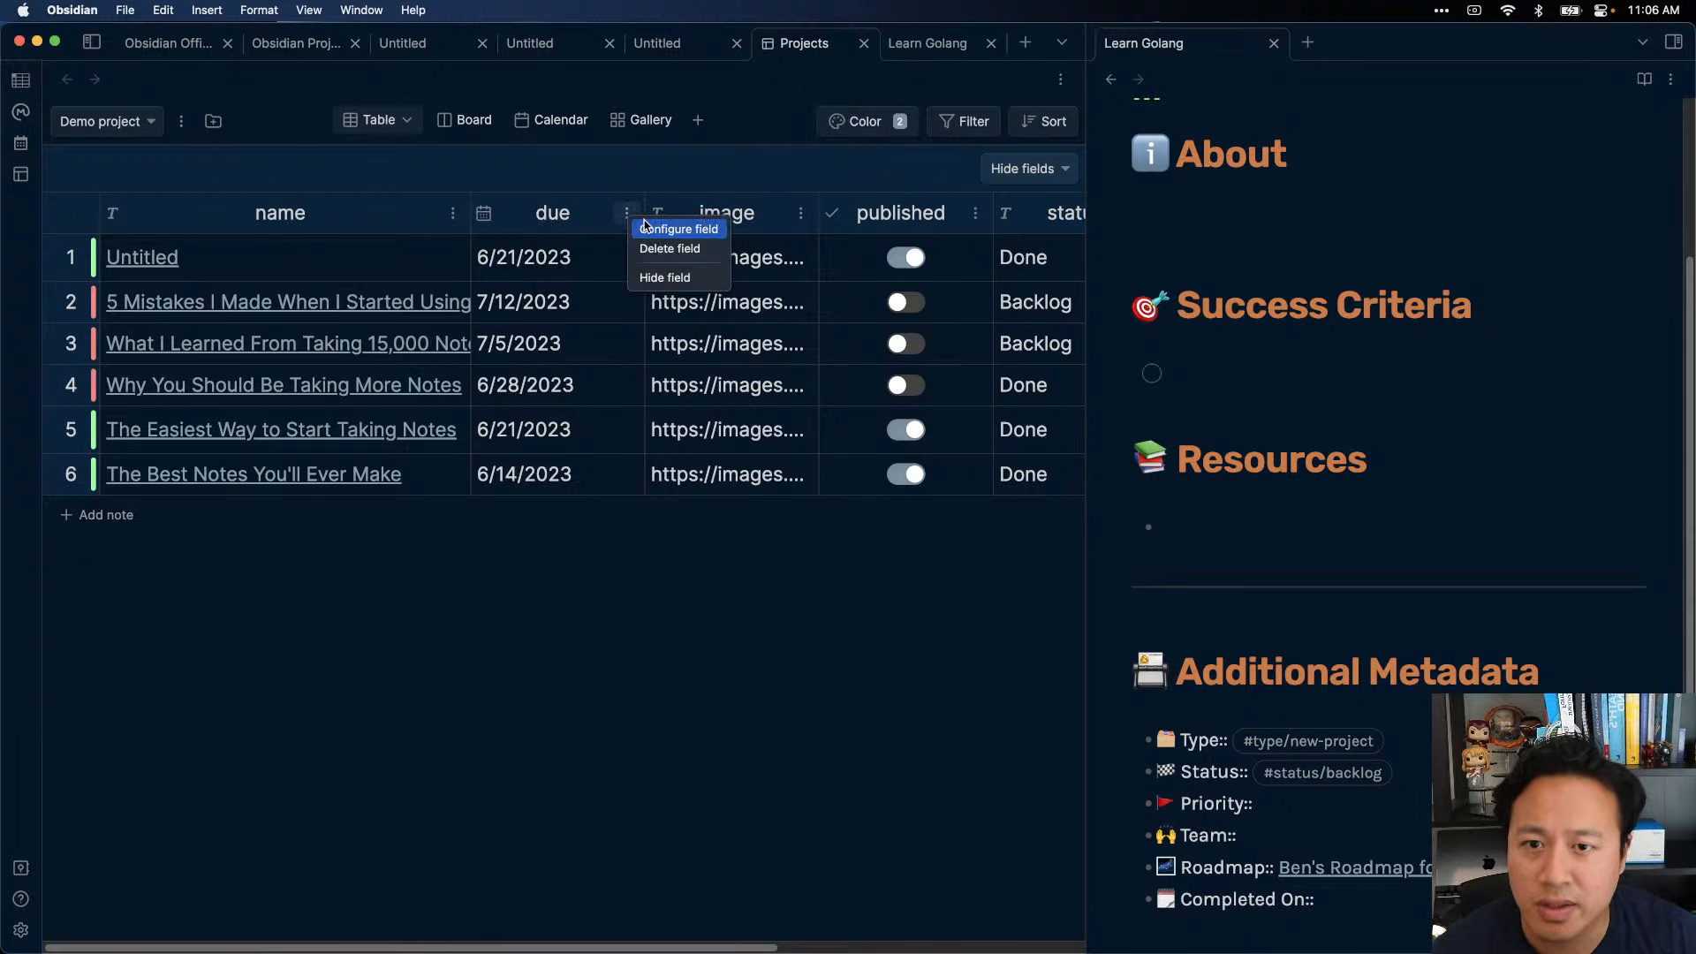
click(649, 303)
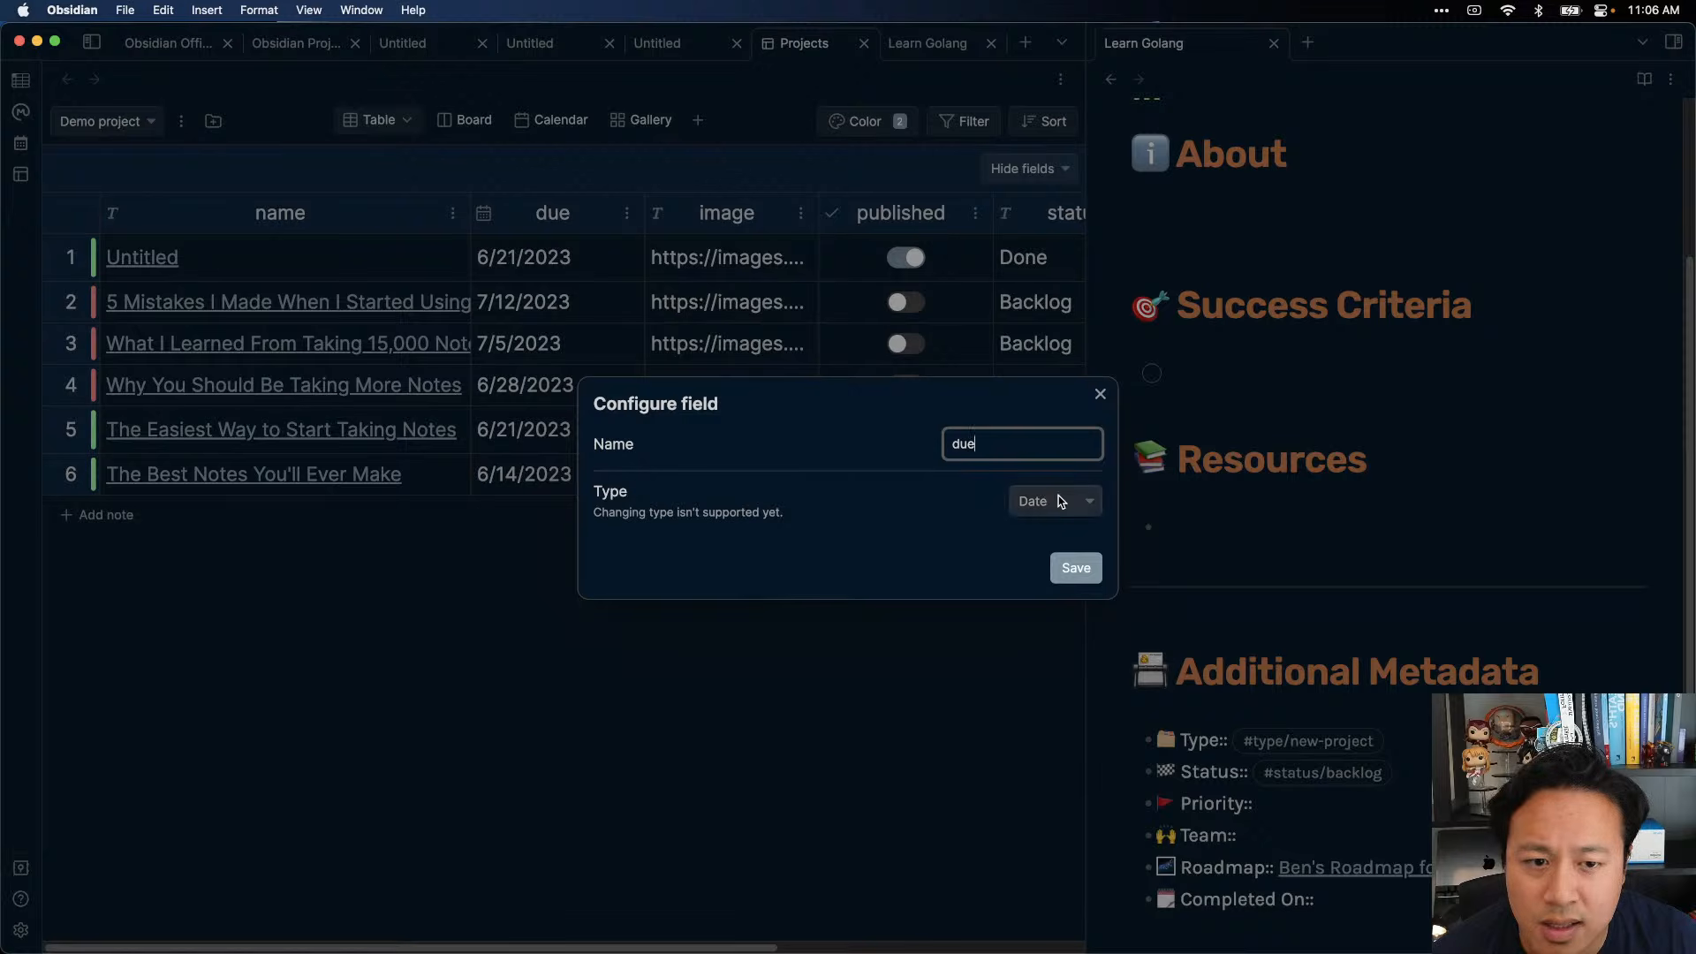
click(1100, 394)
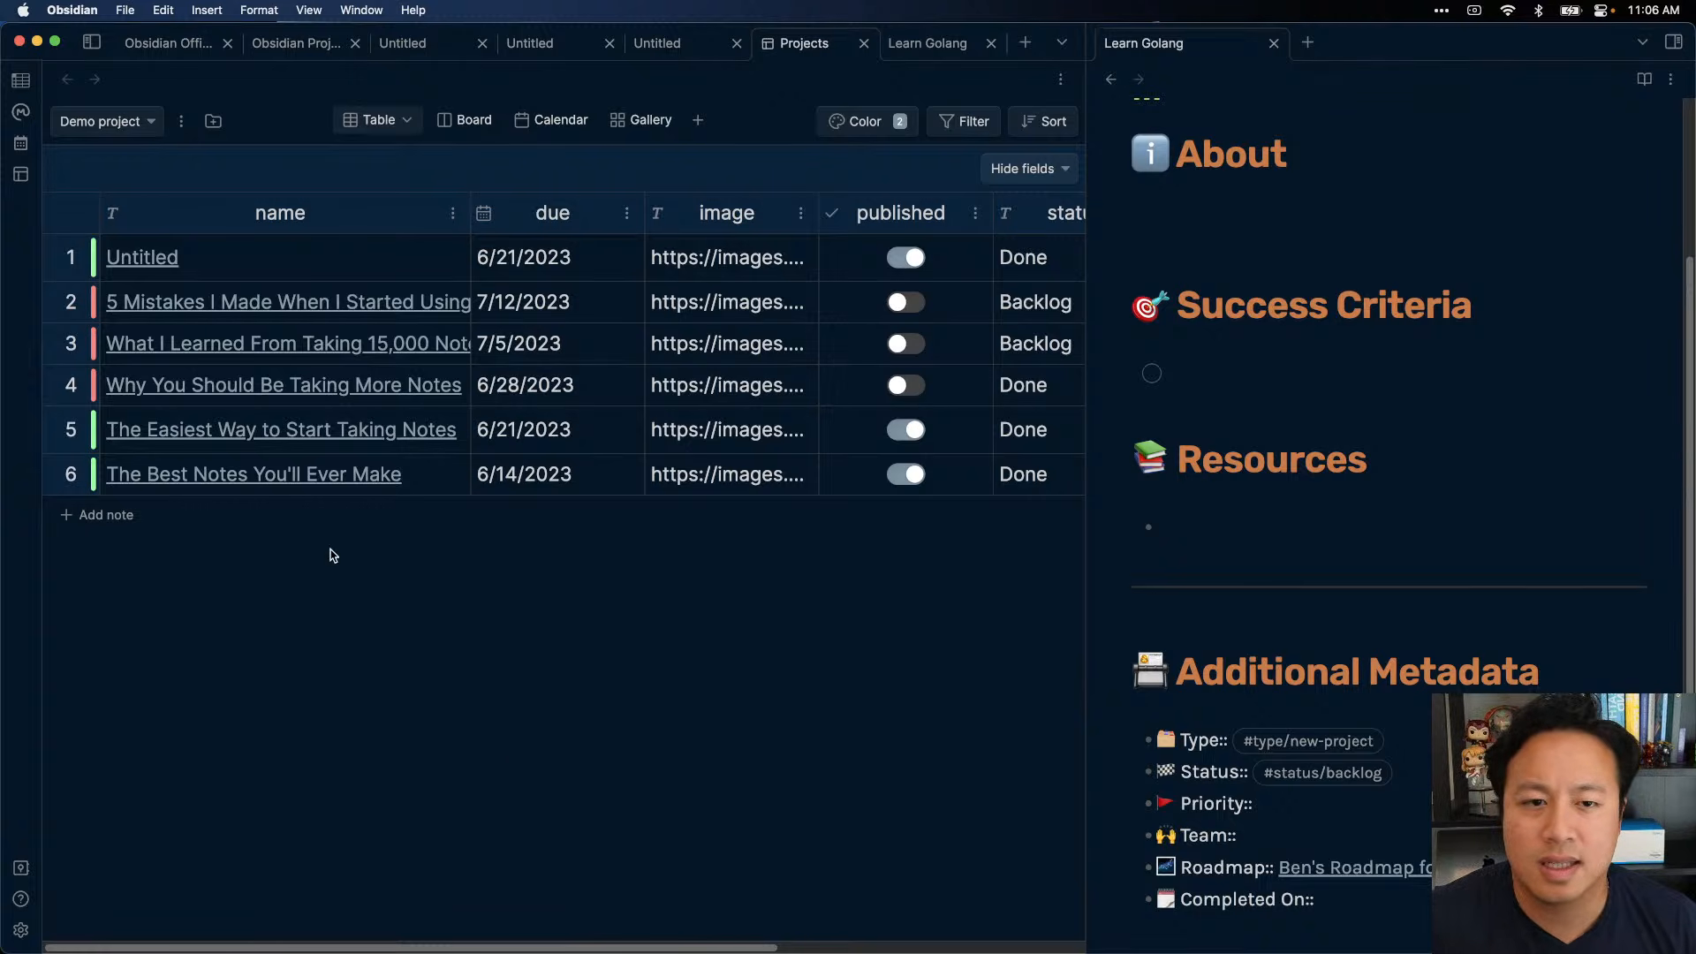
- Hide the image, status, published and tags fields in the Demo project's table
click(996, 168)
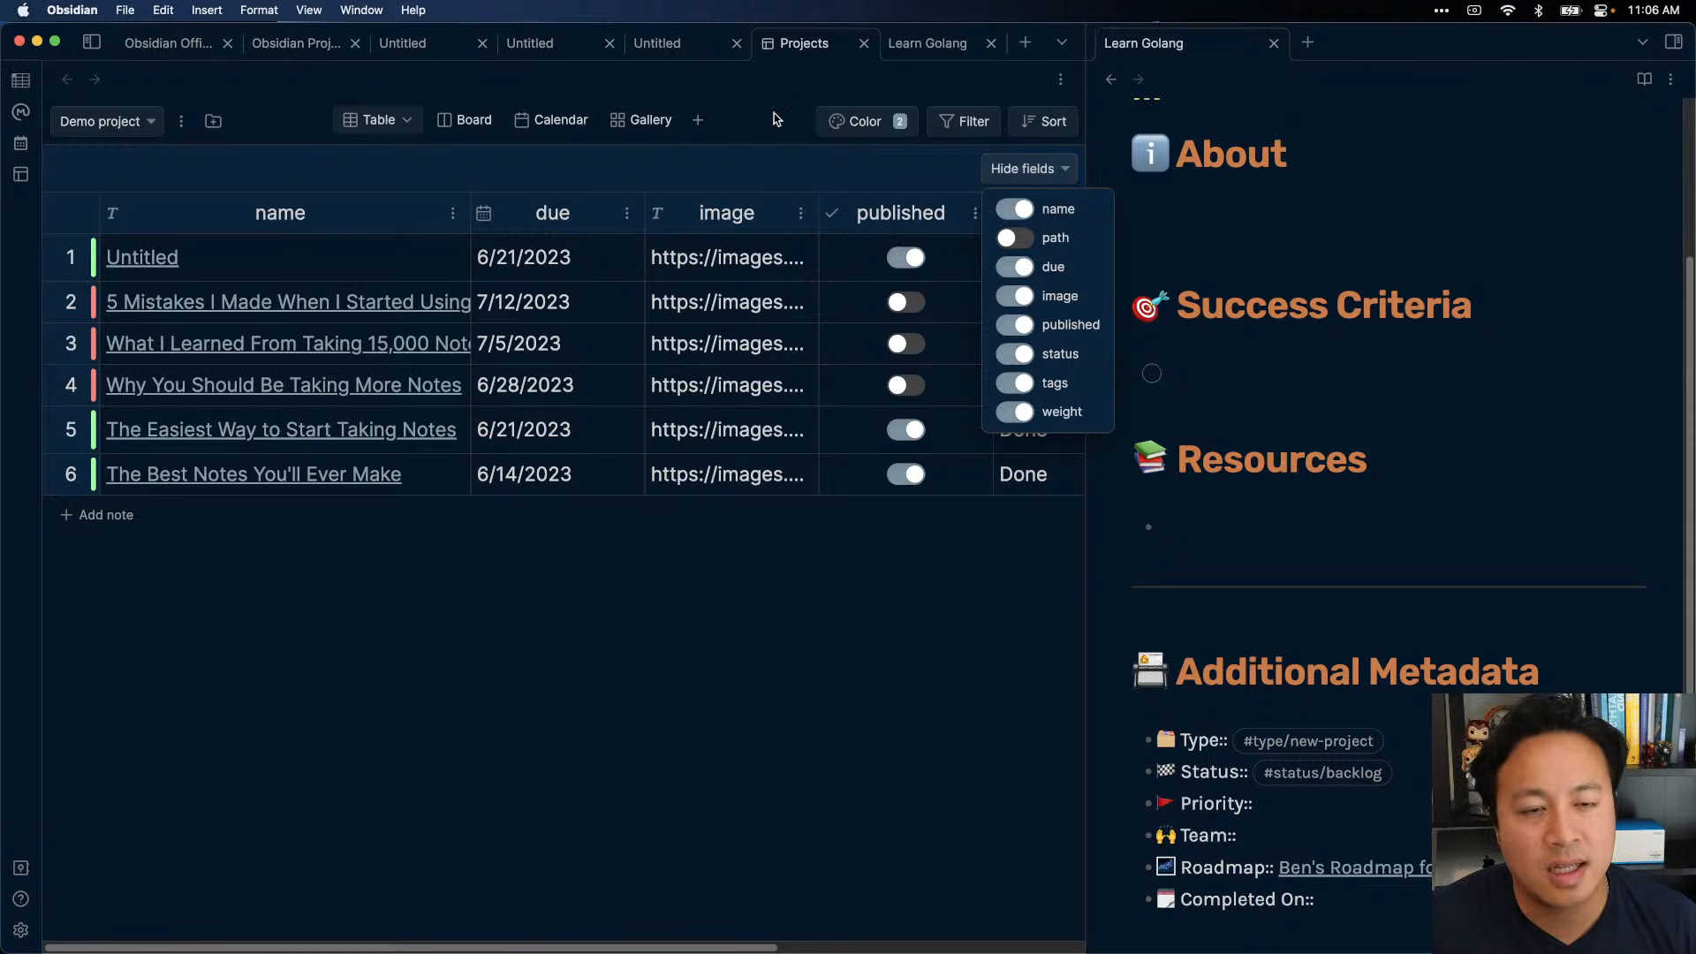
click(1013, 301)
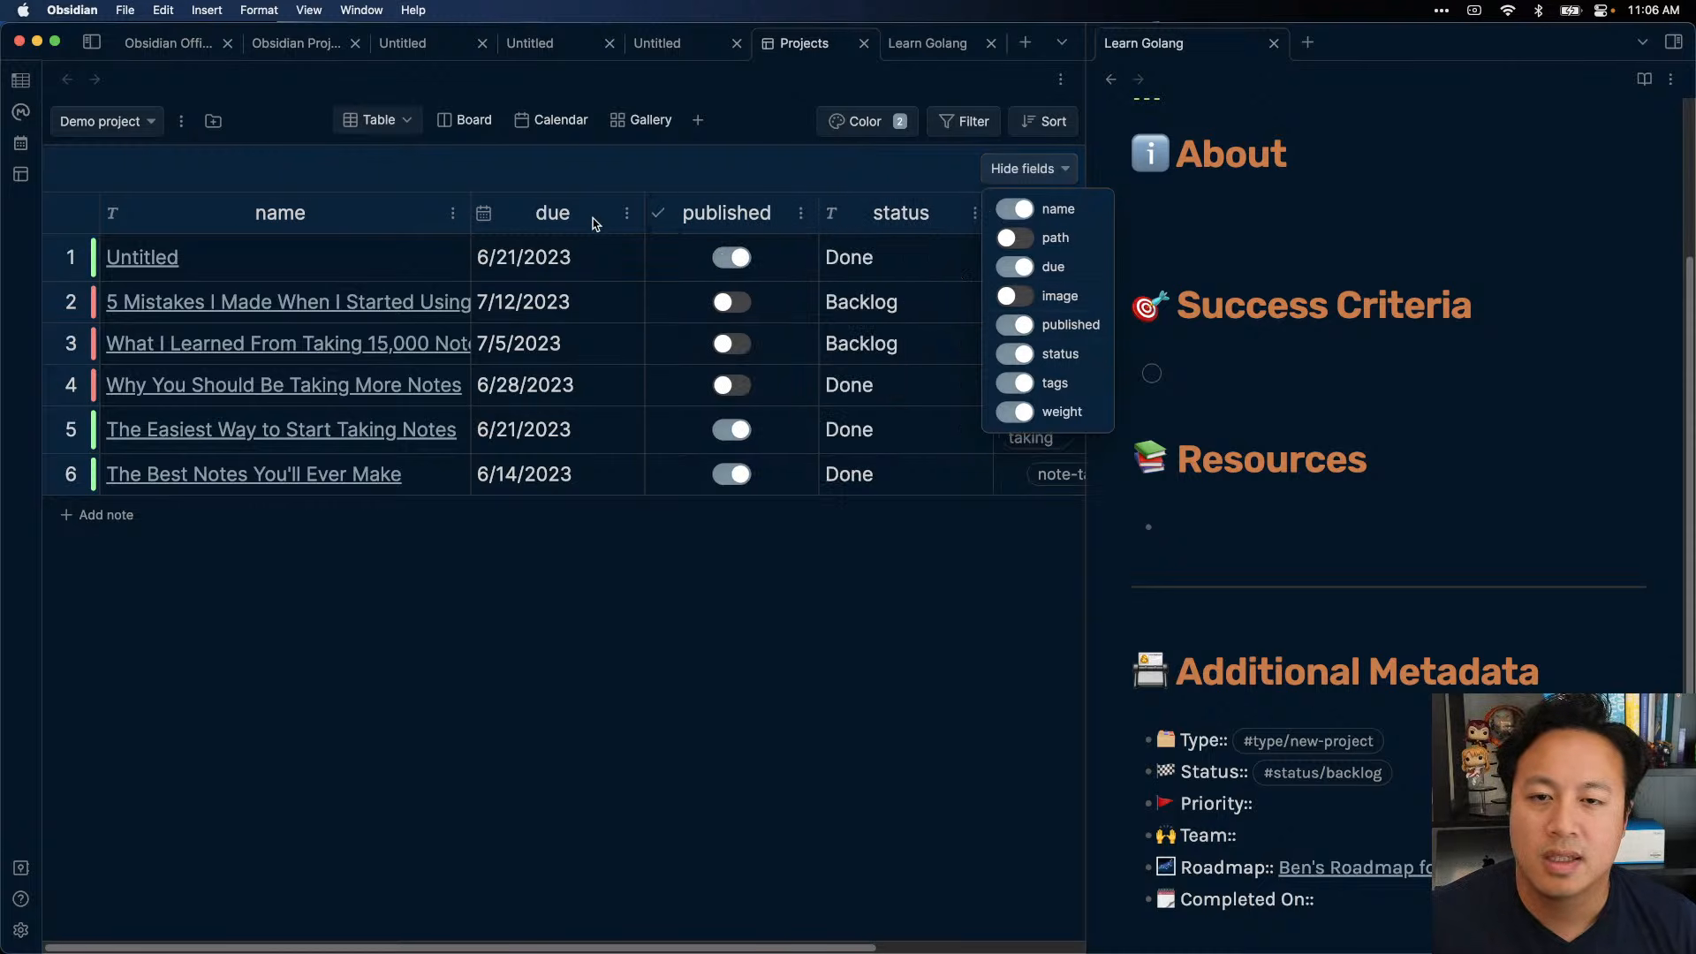
click(1014, 353)
click(1018, 325)
click(1015, 382)
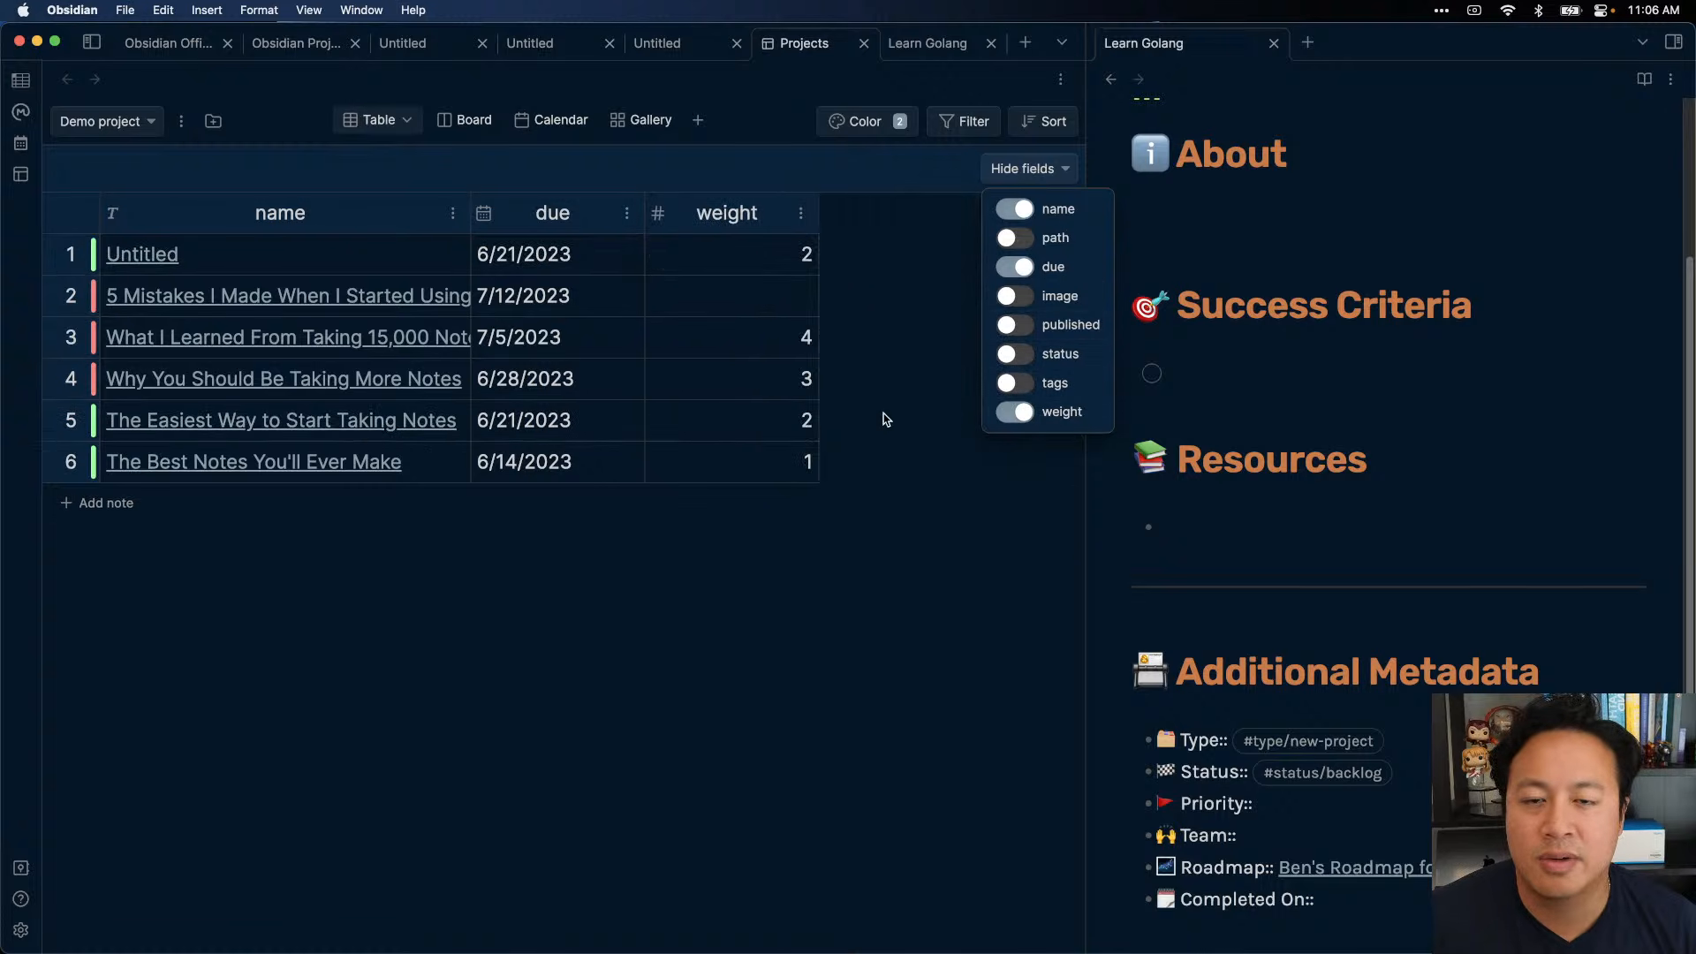
click(721, 727)
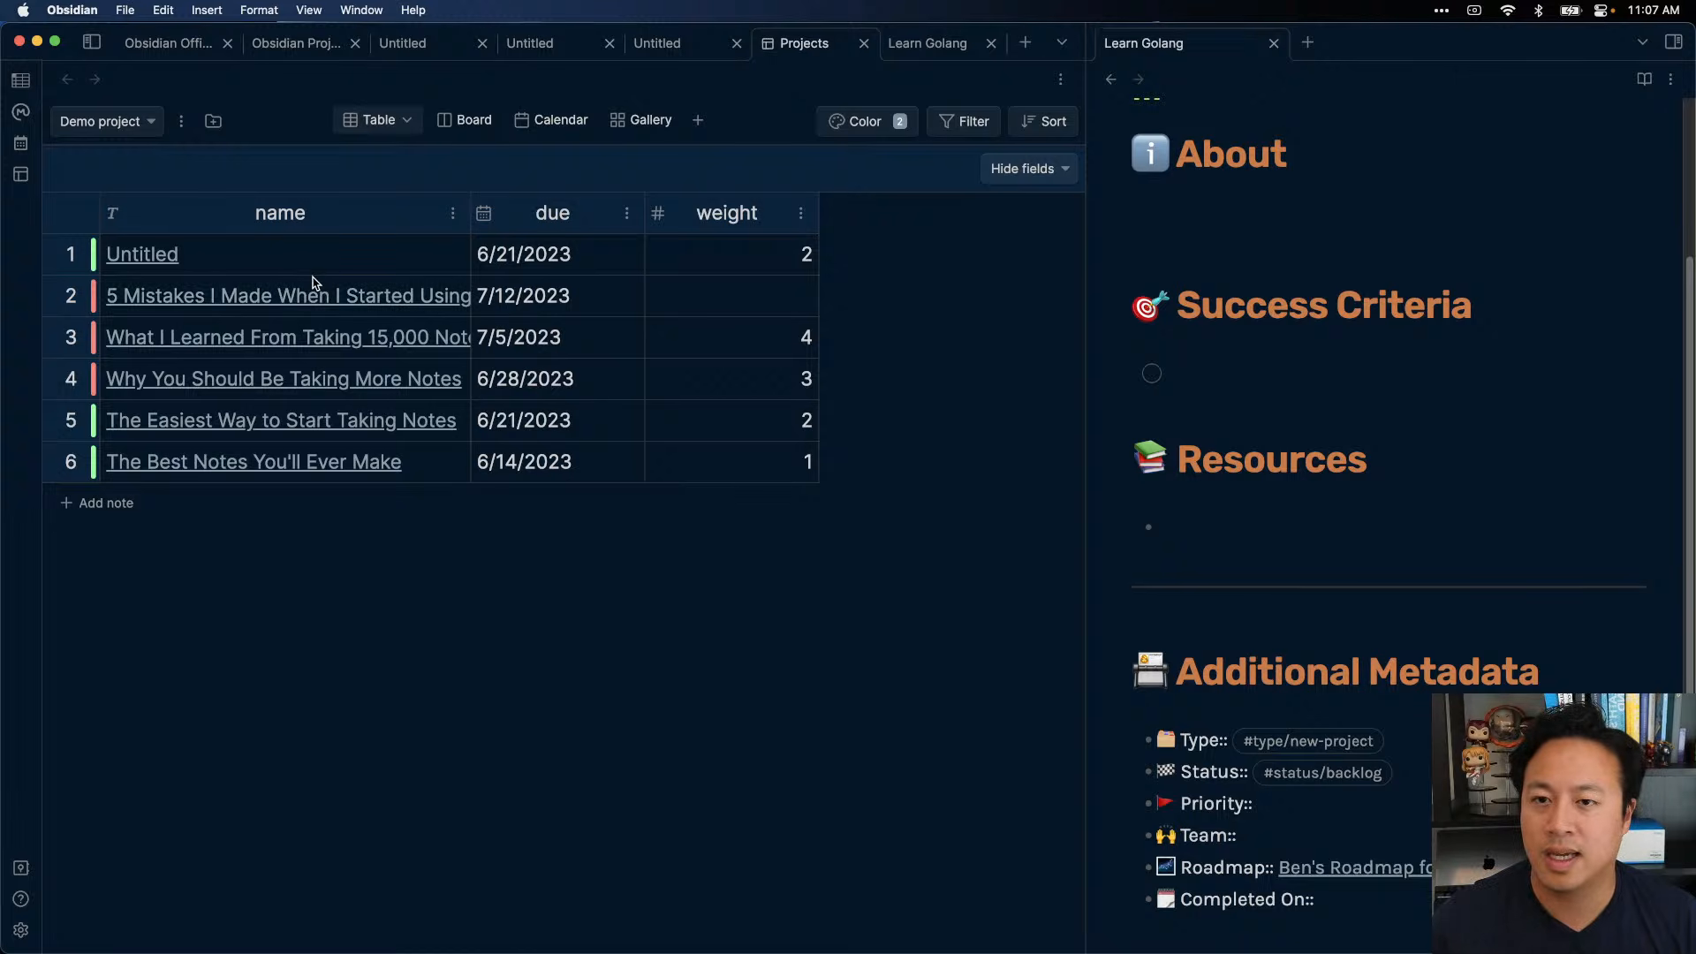
- Show the vault's file explorer beside the Demo project's table
key(super+alt+b)
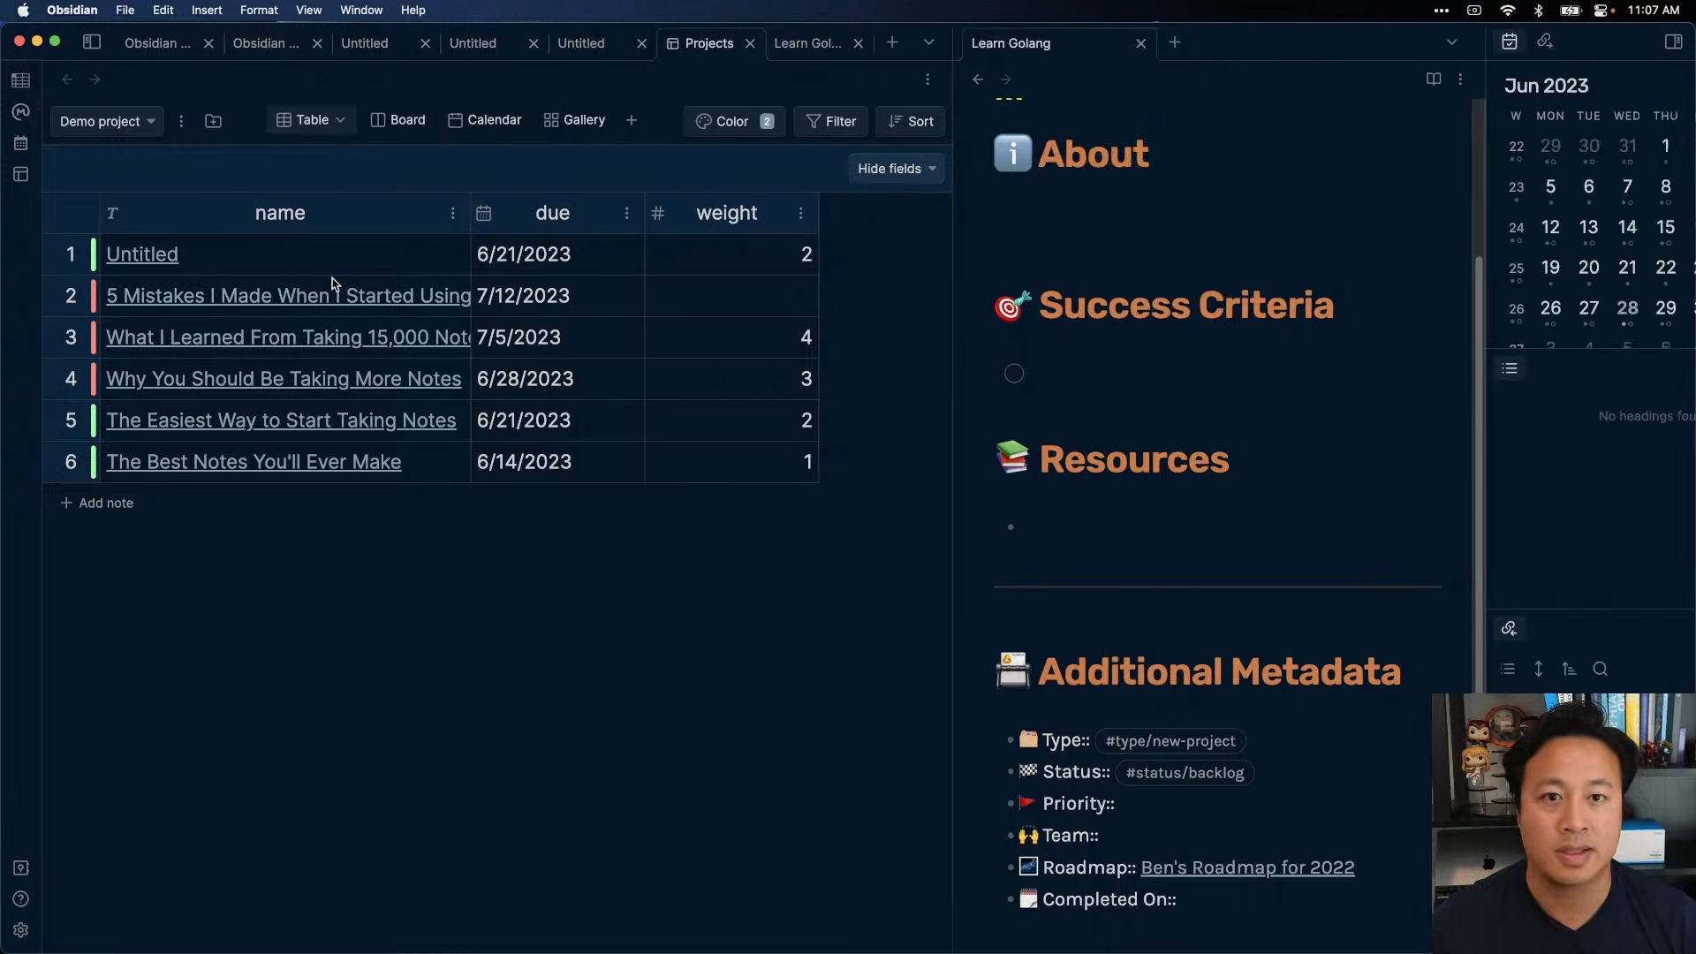
key(super+alt+b)
key(super+b)
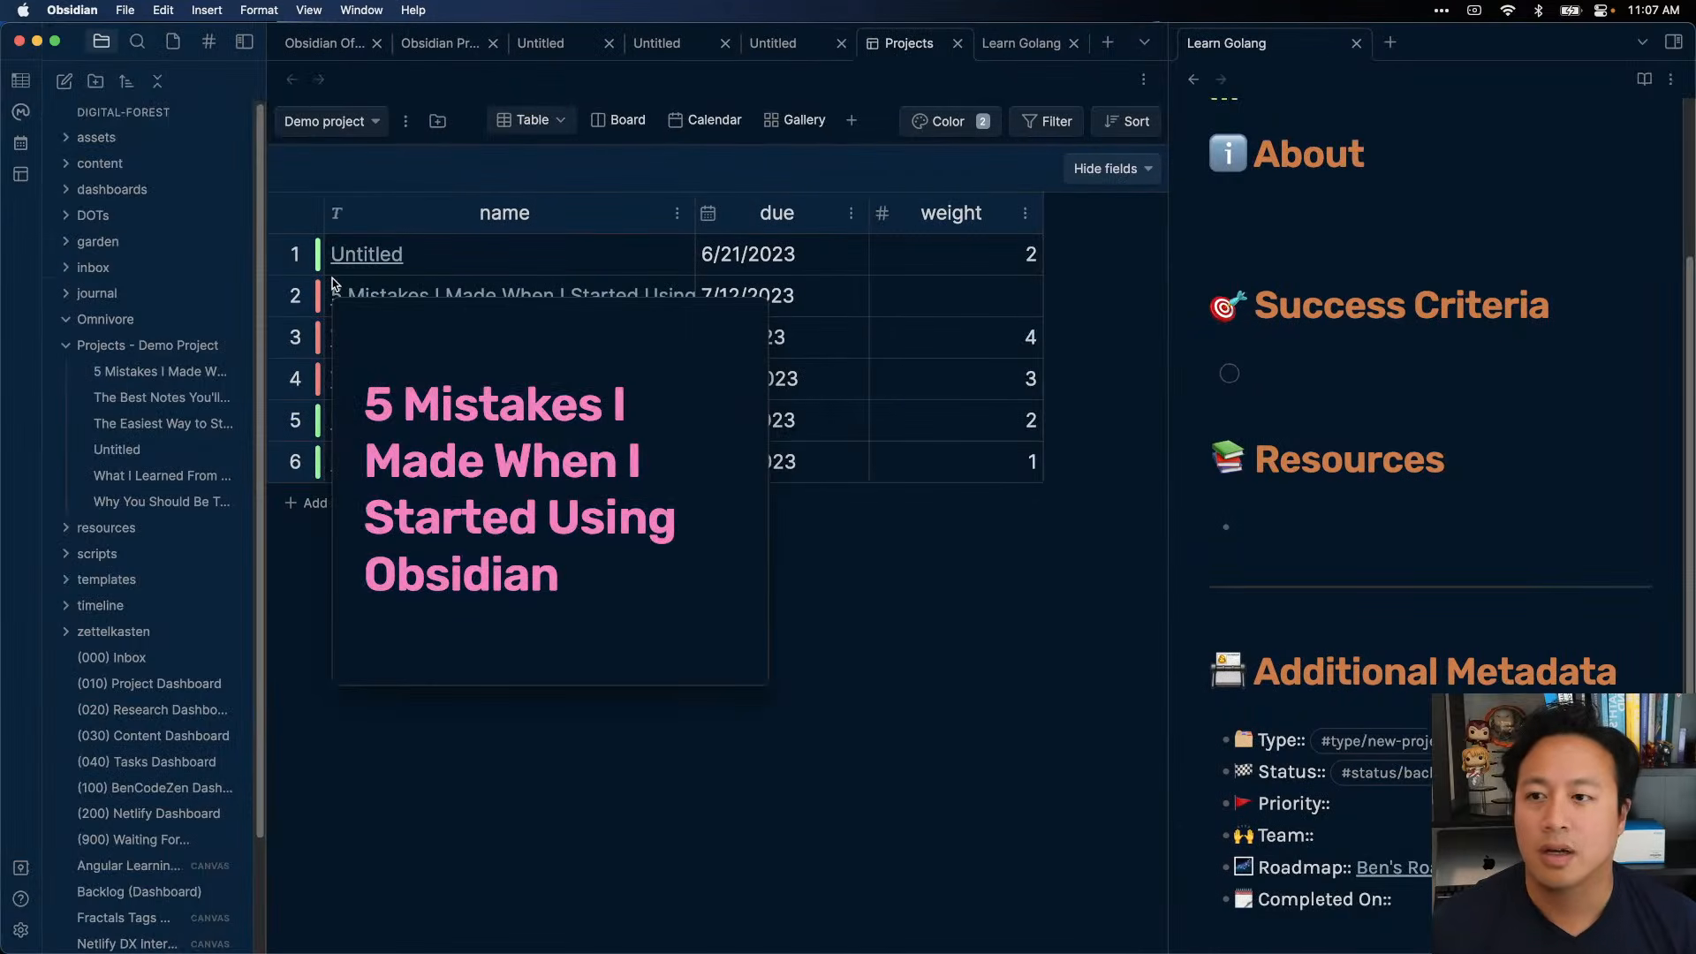
- Add the tag new-project below obsidian in the frontmatter of the note 5 Mistakes I Made When I Started Using Obsidian
click(141, 372)
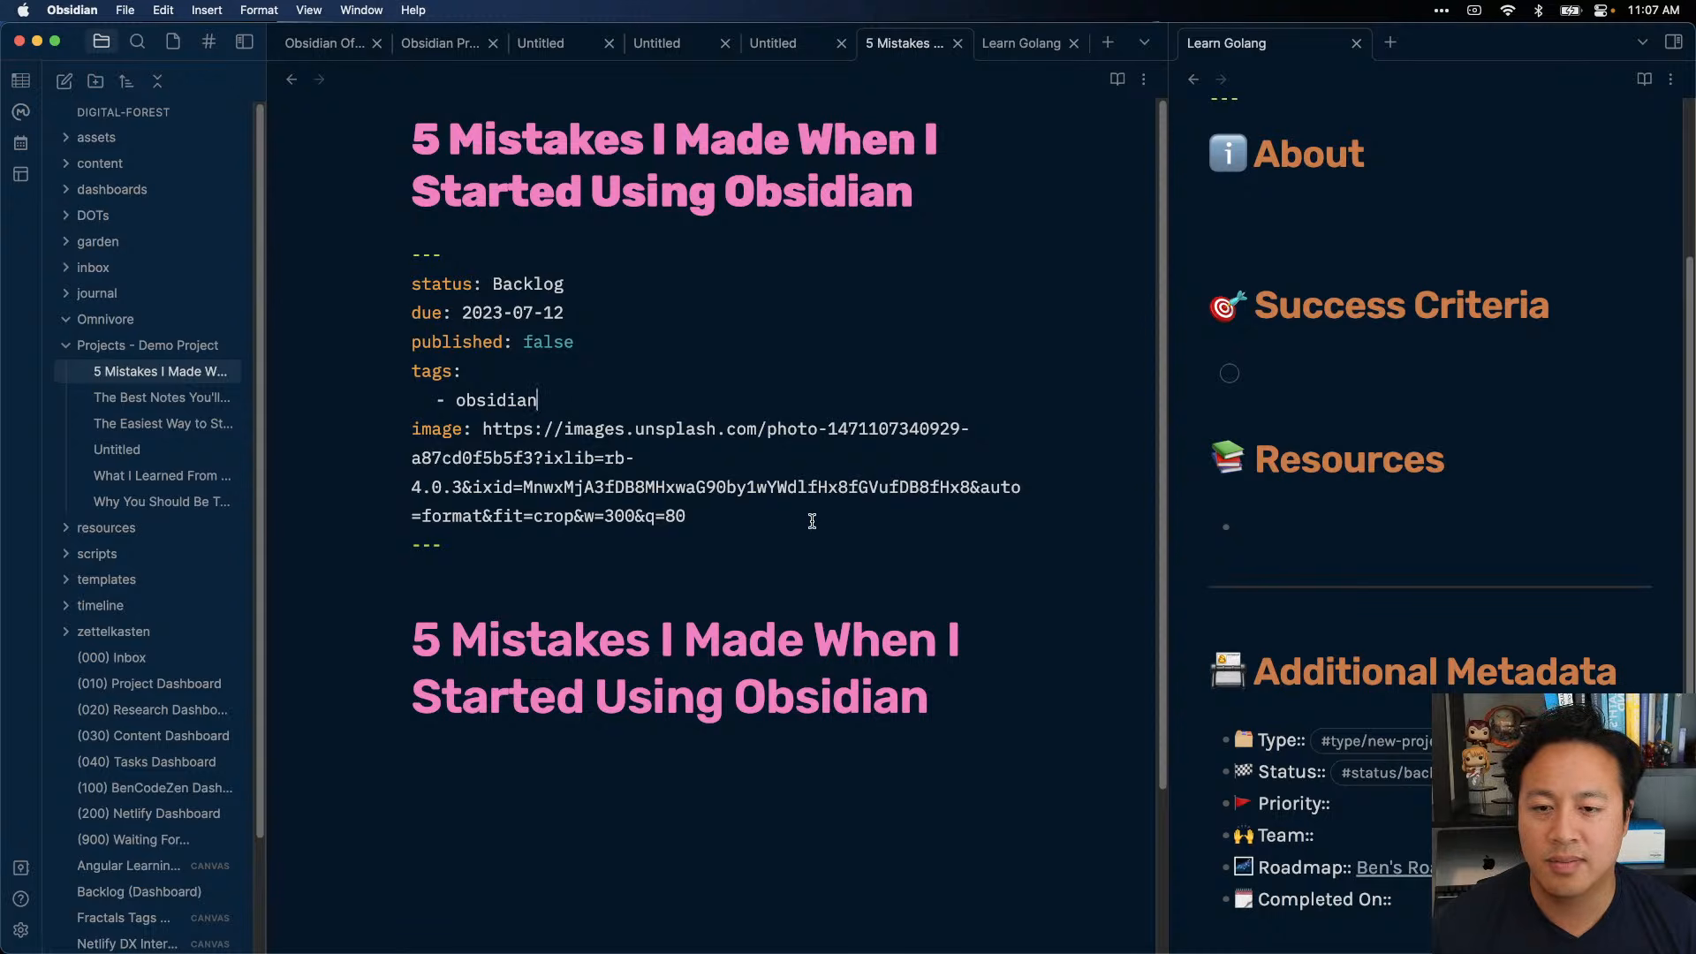
click(609, 398)
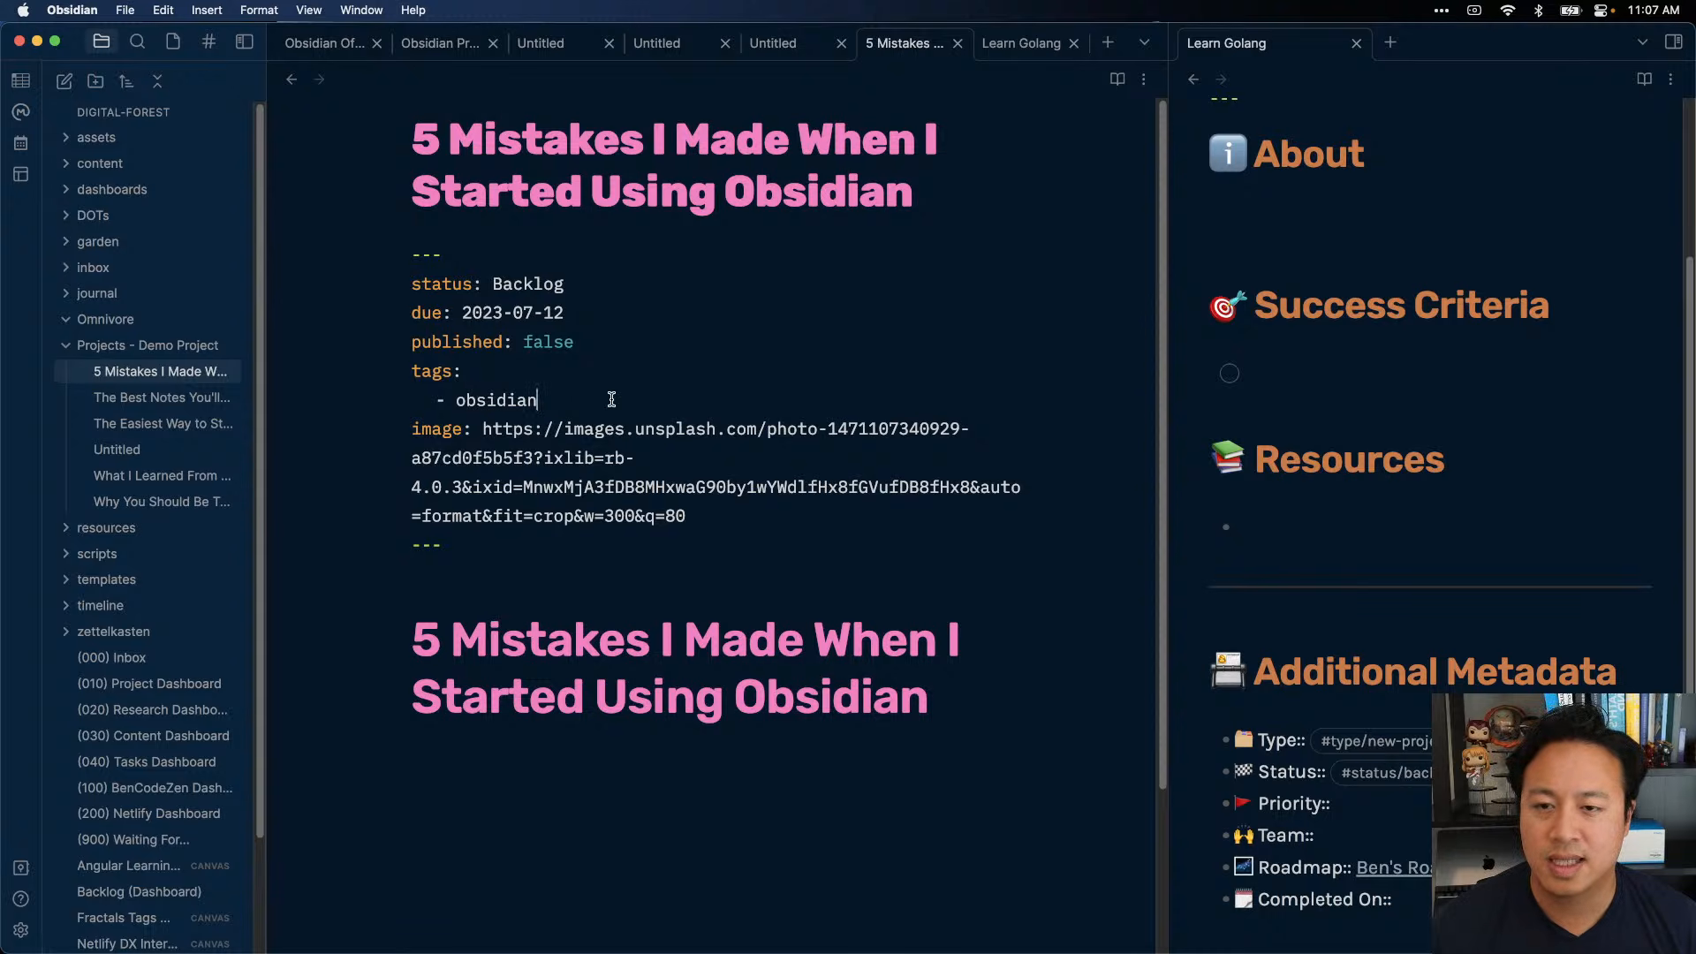
key(Return)
text(new-project)
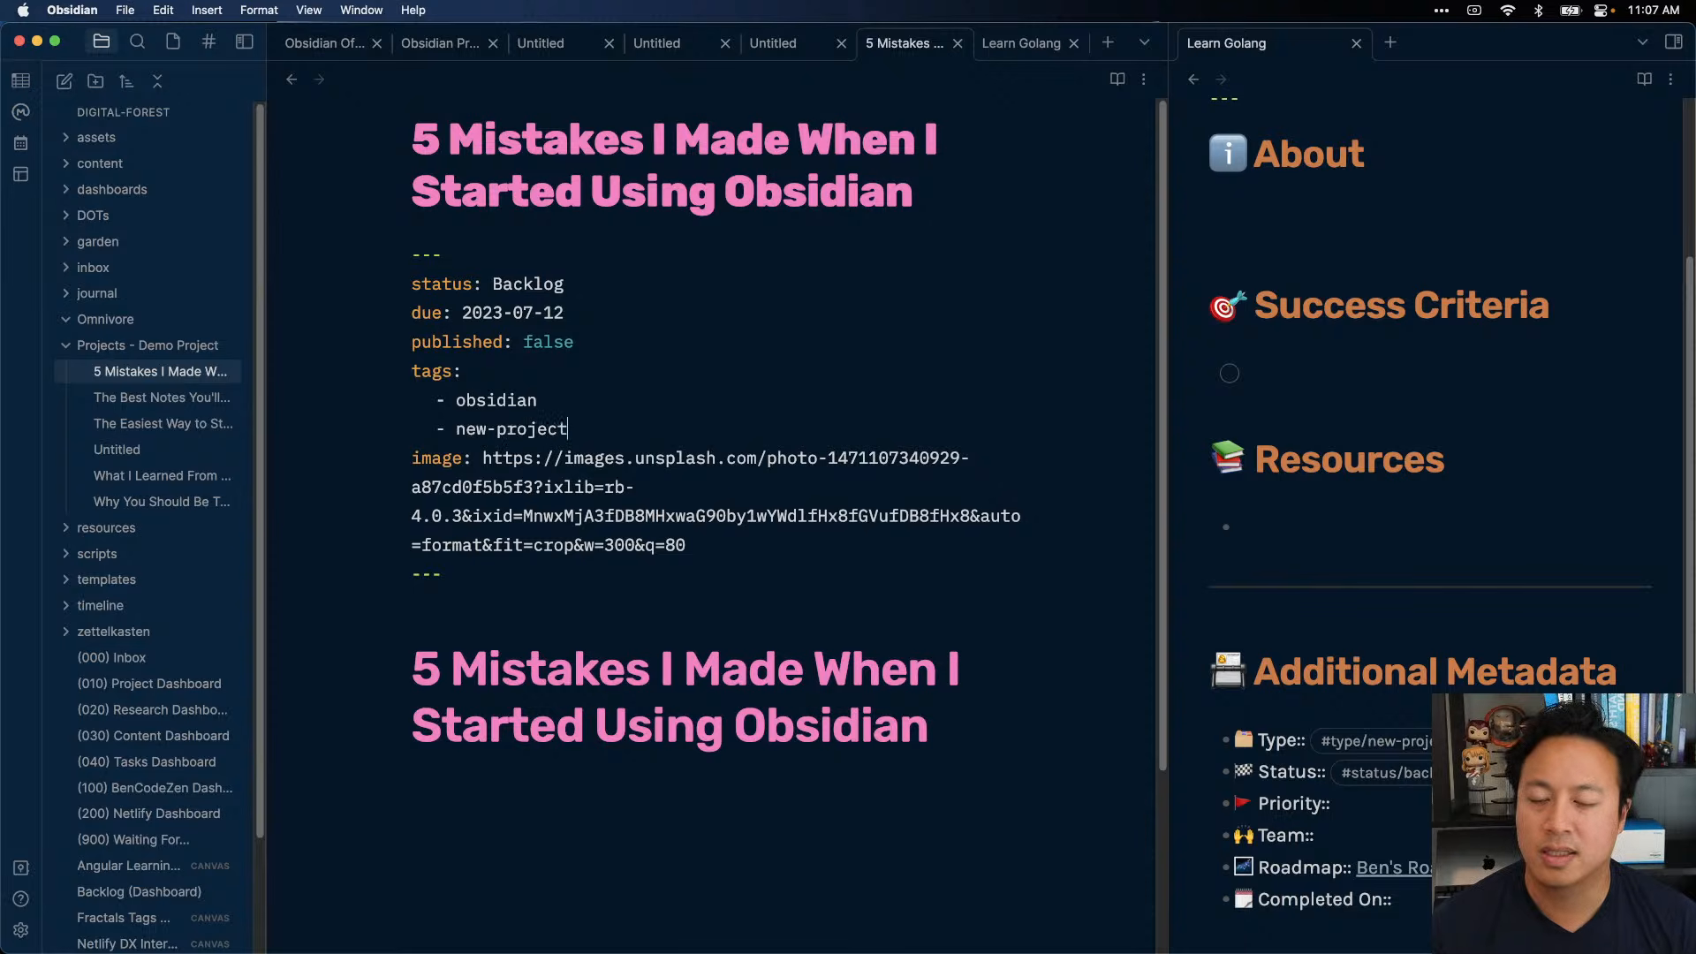
double_click(460, 431)
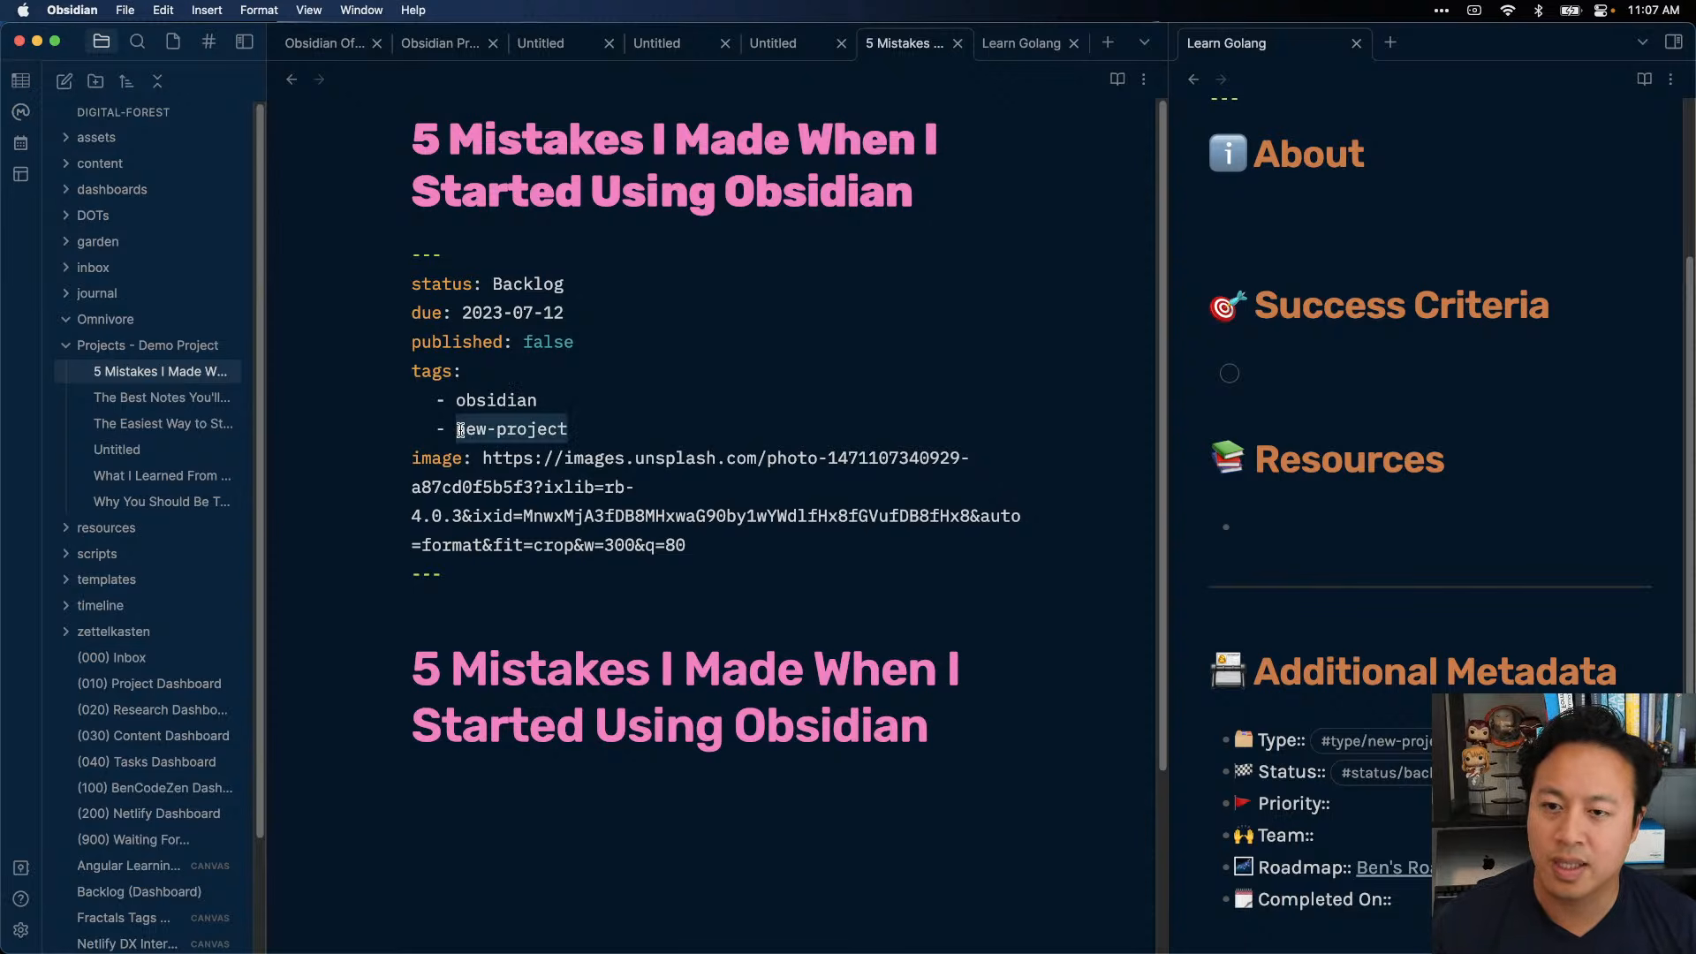
- Add the tag new-project below note-taking in The Best Notes You'll Ever Make and clean up the extra dash and spaces
click(167, 399)
click(553, 407)
key(Return)
text(- new-project)
key(super+z)
key(super+z)
text(- new-project)
key(super+z)
key(Return)
text(- new-project)
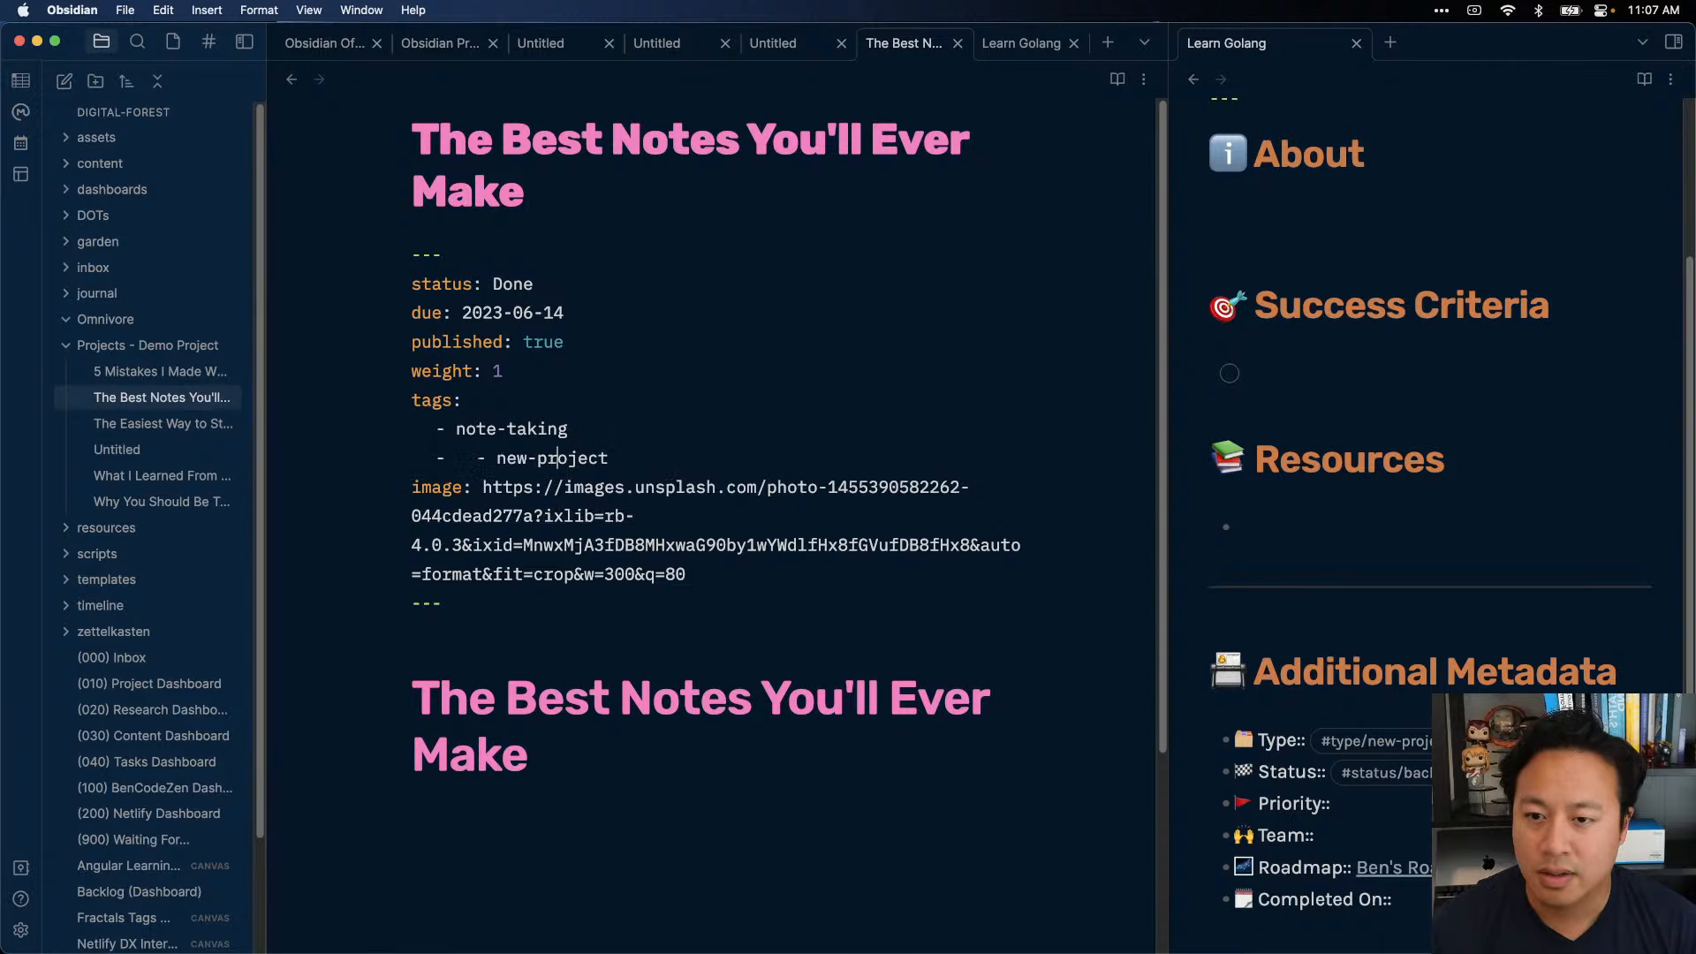
key(BackSpace)
key(BackSpace)
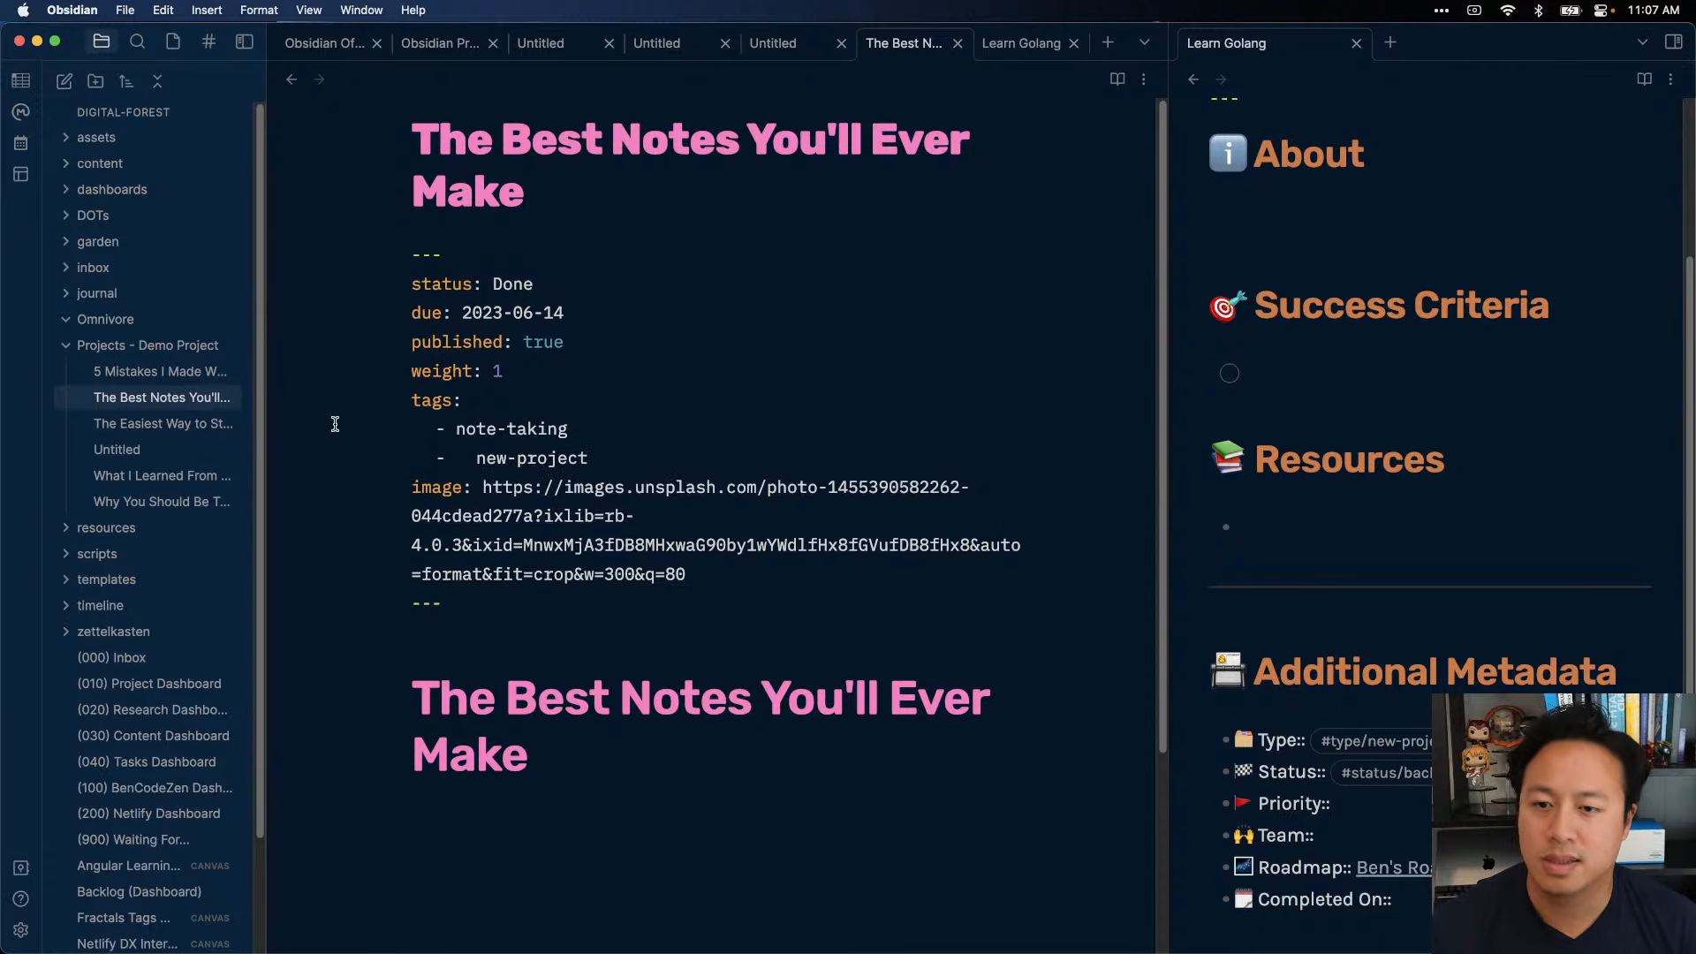
key(BackSpace)
key(BackSpace)
- Copy the new-project tag line and open the note The Easiest Way to Start Taking Notes
shift+click(576, 428)
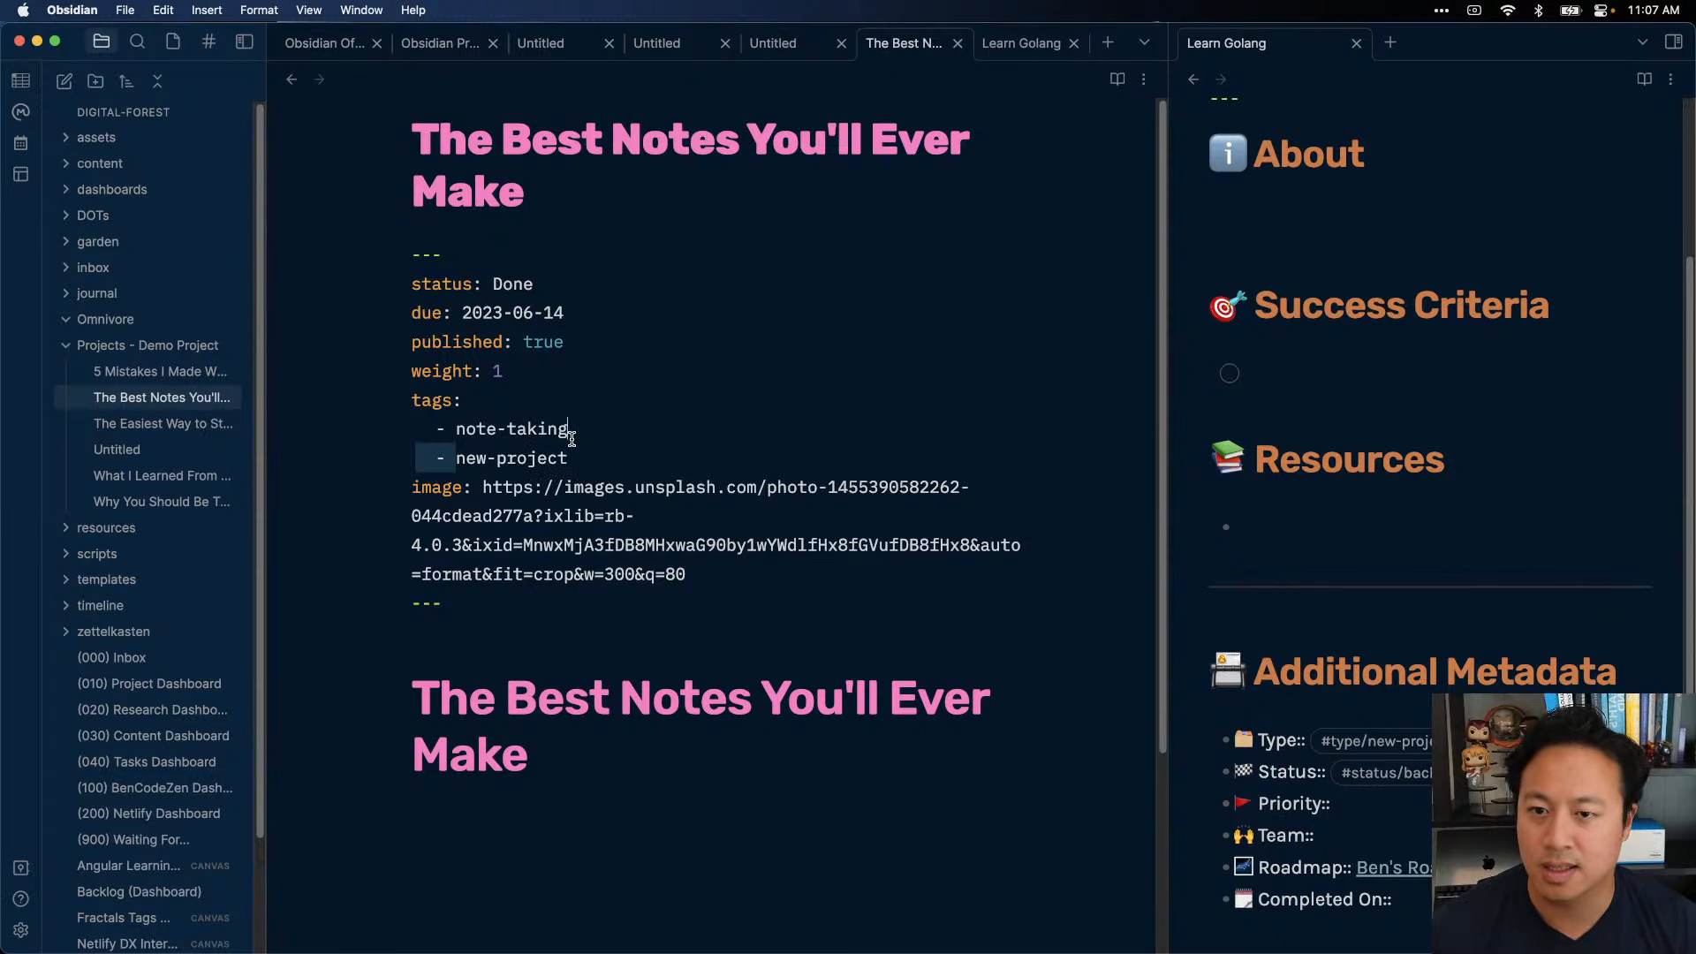
drag(642, 457, 602, 430)
key(super+c)
click(122, 423)
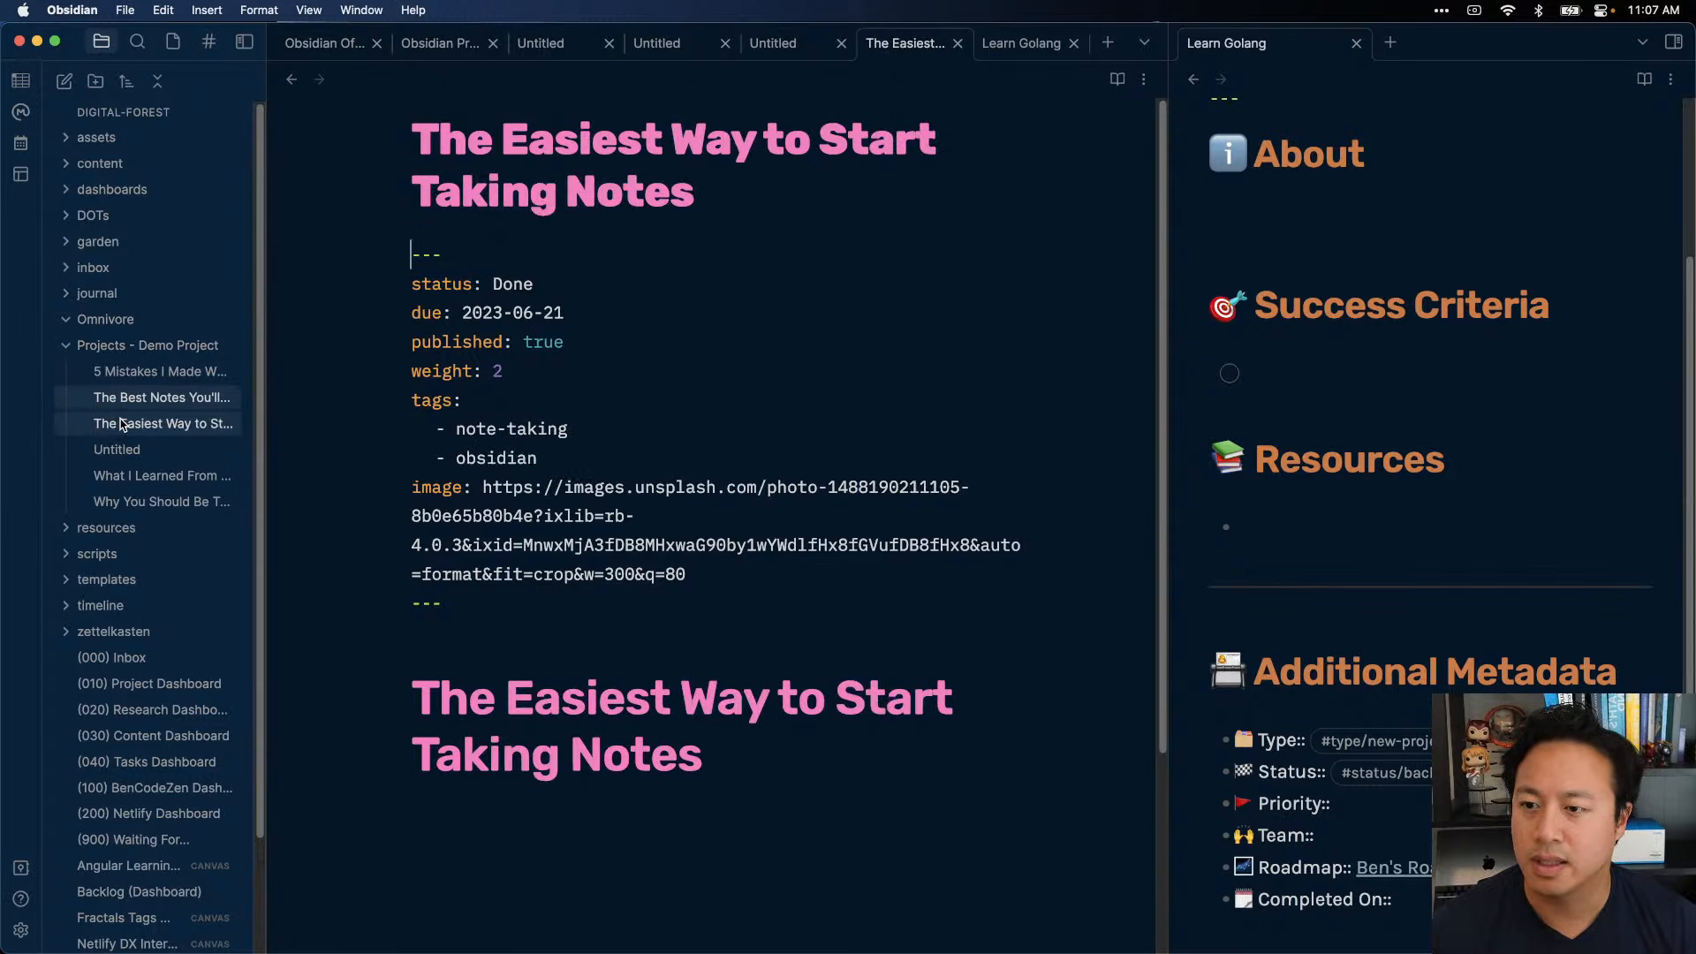
- Delete the Untitled note from the Projects - Demo Project folder
click(147, 456)
right_click(149, 455)
click(212, 786)
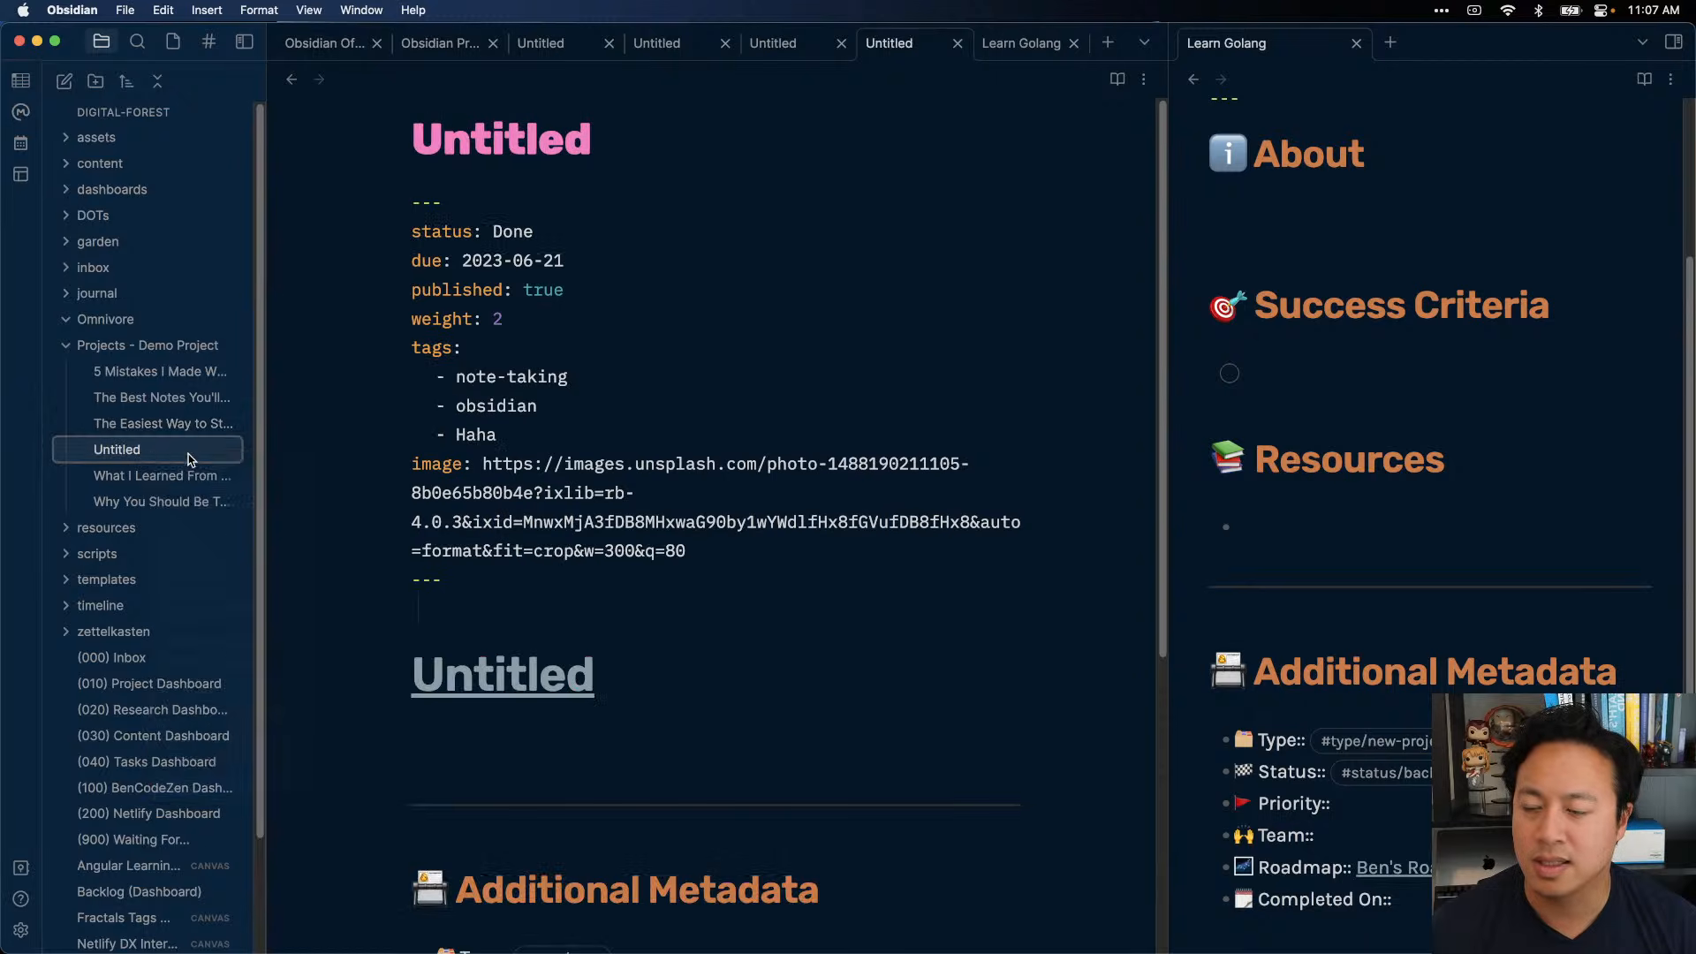
- Paste the new-project tag below obsidian in the note What I Learned From Taking 15,000 Notes
click(177, 450)
click(618, 460)
key(super+v)
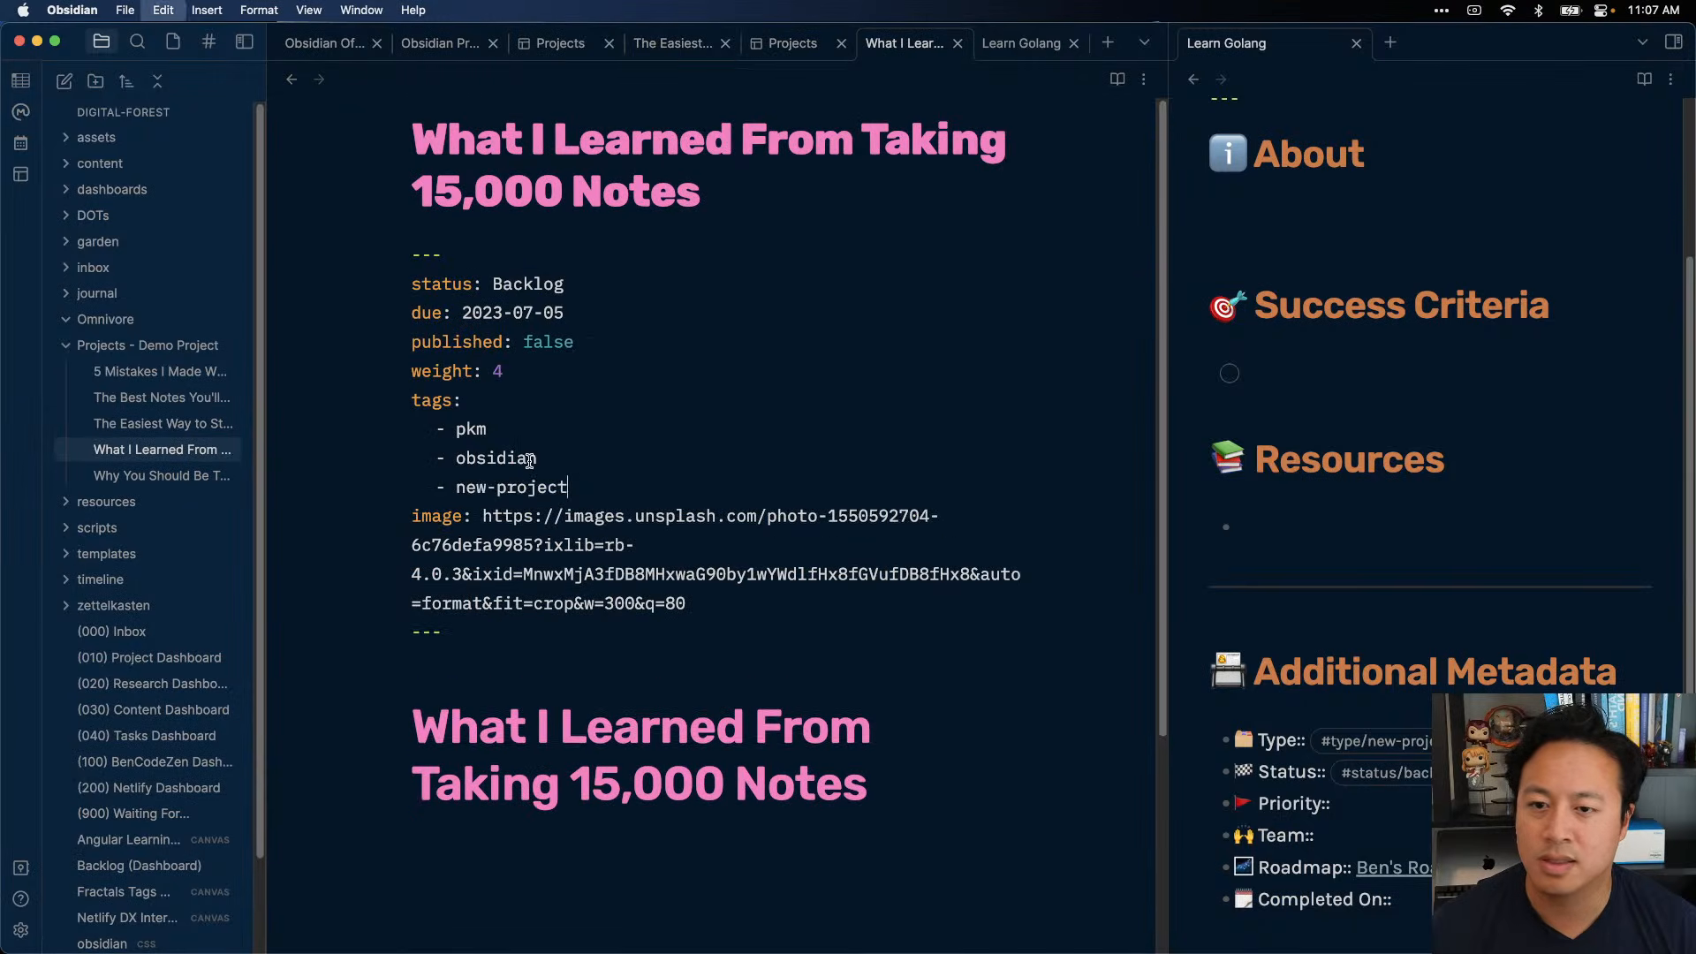
- Paste the new-project tag below pkm in the note Why You Should Be Taking More Notes
click(215, 477)
click(617, 454)
key(super+v)
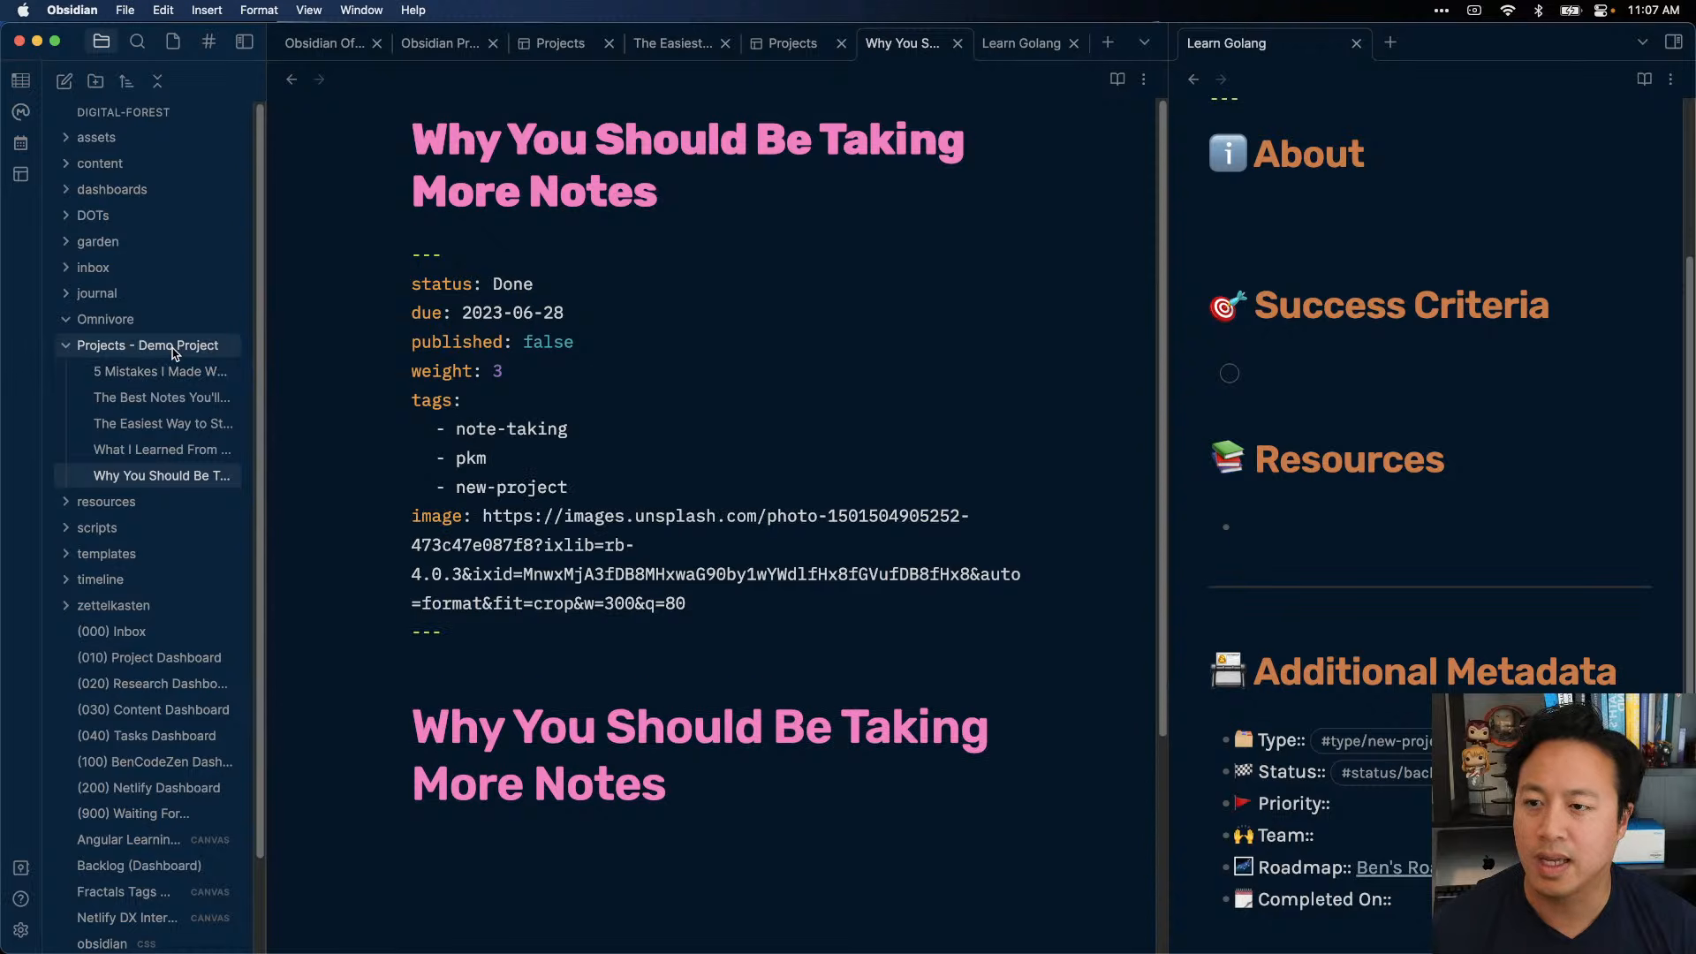
- Return to the Dataview project's table and close the Learn Golang note in the split pane
click(162, 397)
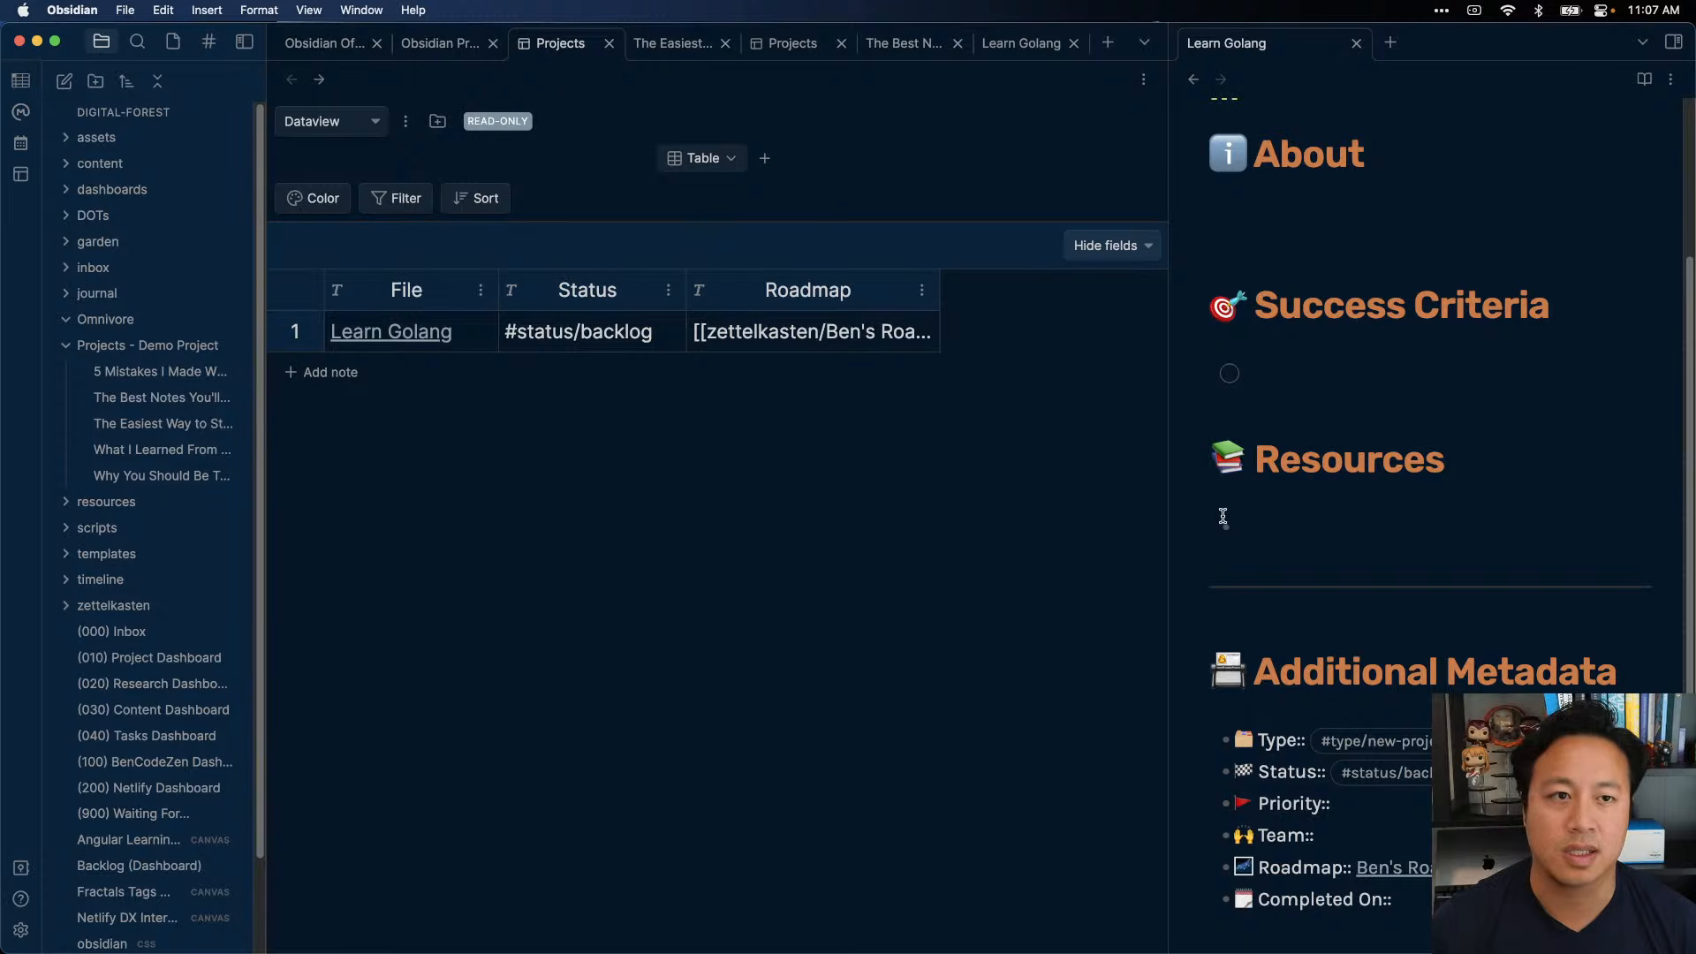
click(1444, 447)
key(super+w)
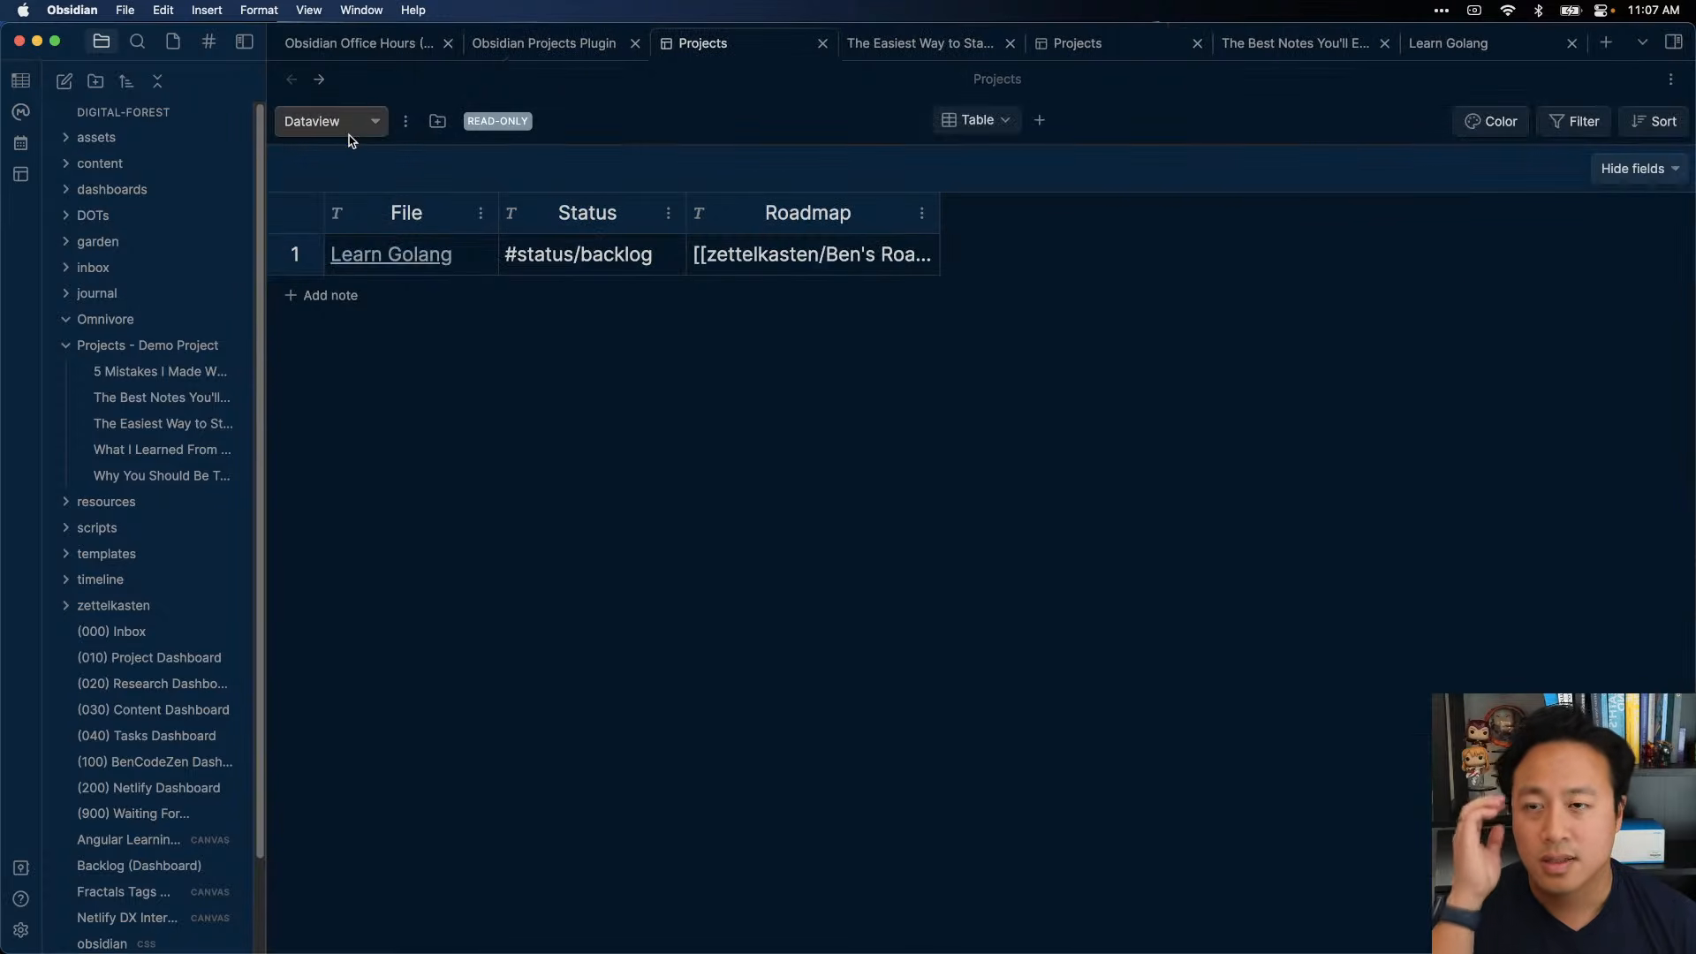
- Start a new project named Folder Dataview Combo, set as default, with Dataview as its data source
click(439, 121)
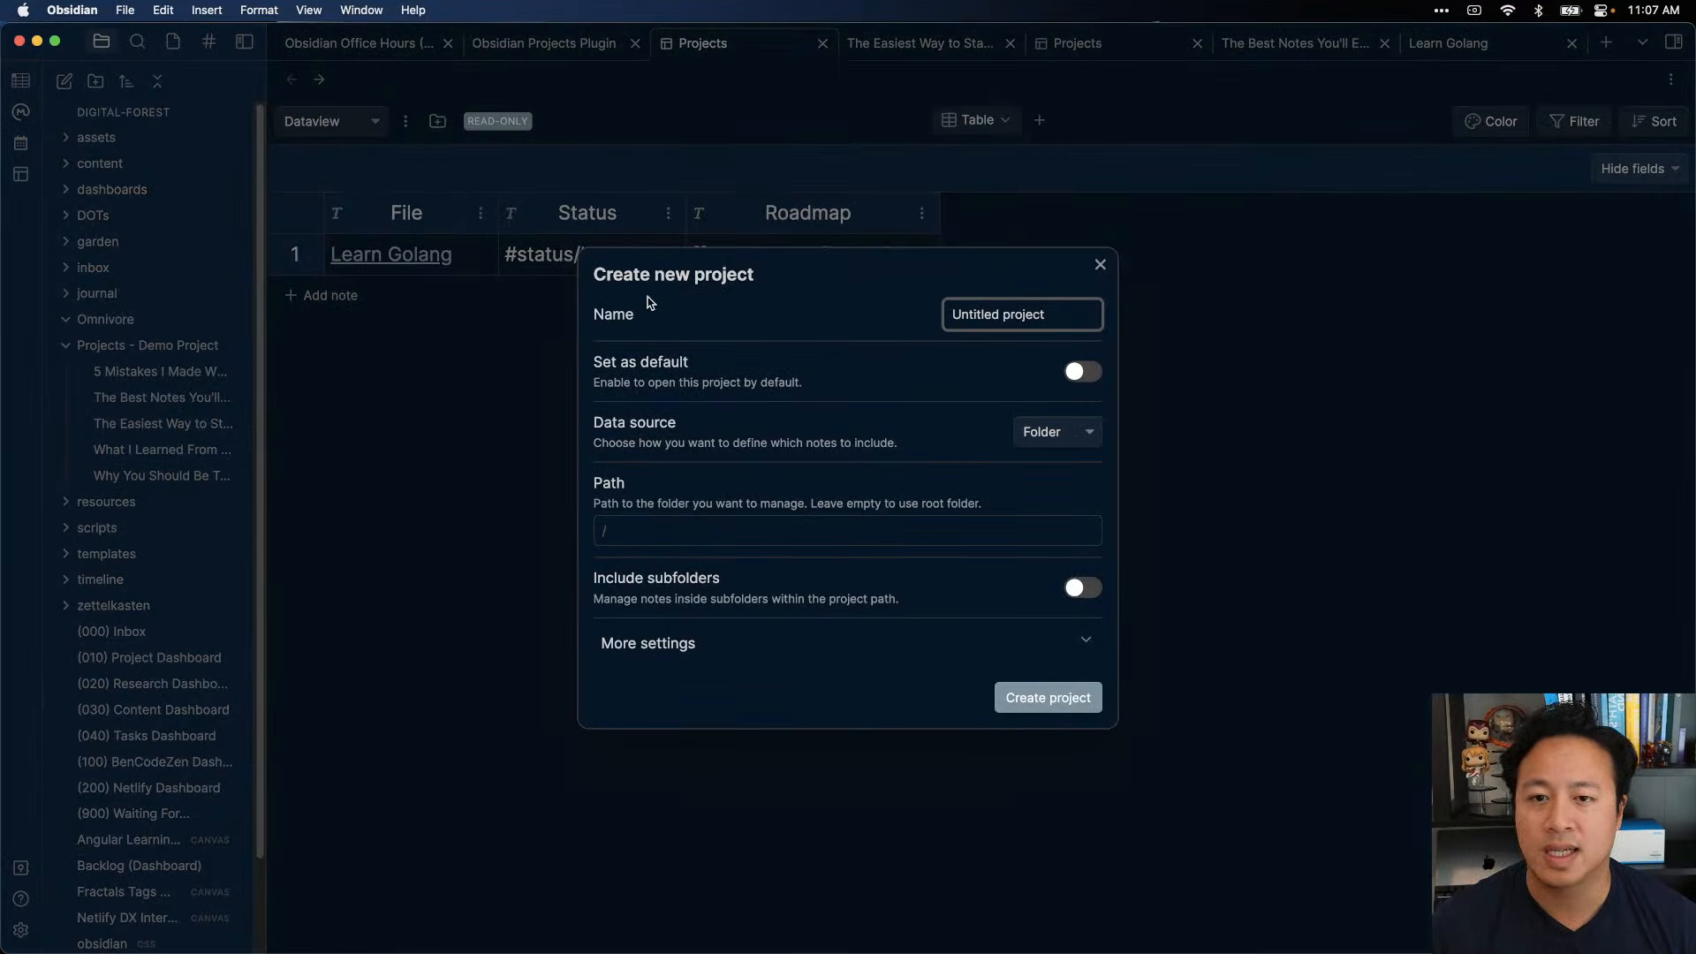
text(Folder)
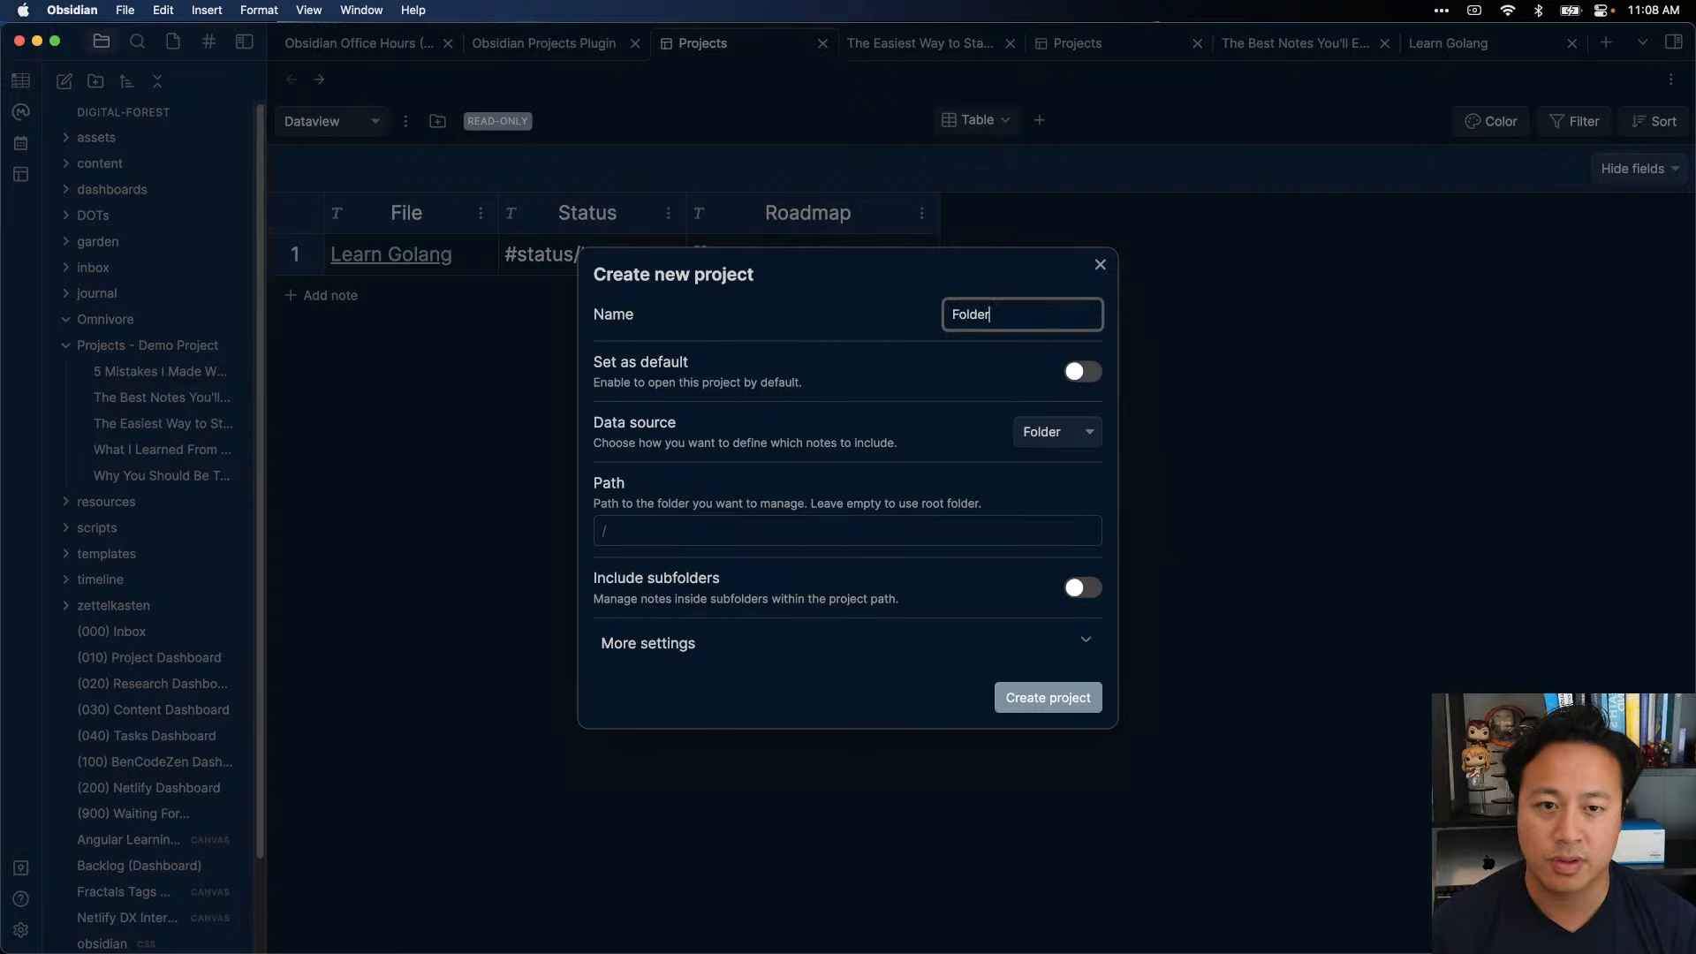
text( Dataview Combo)
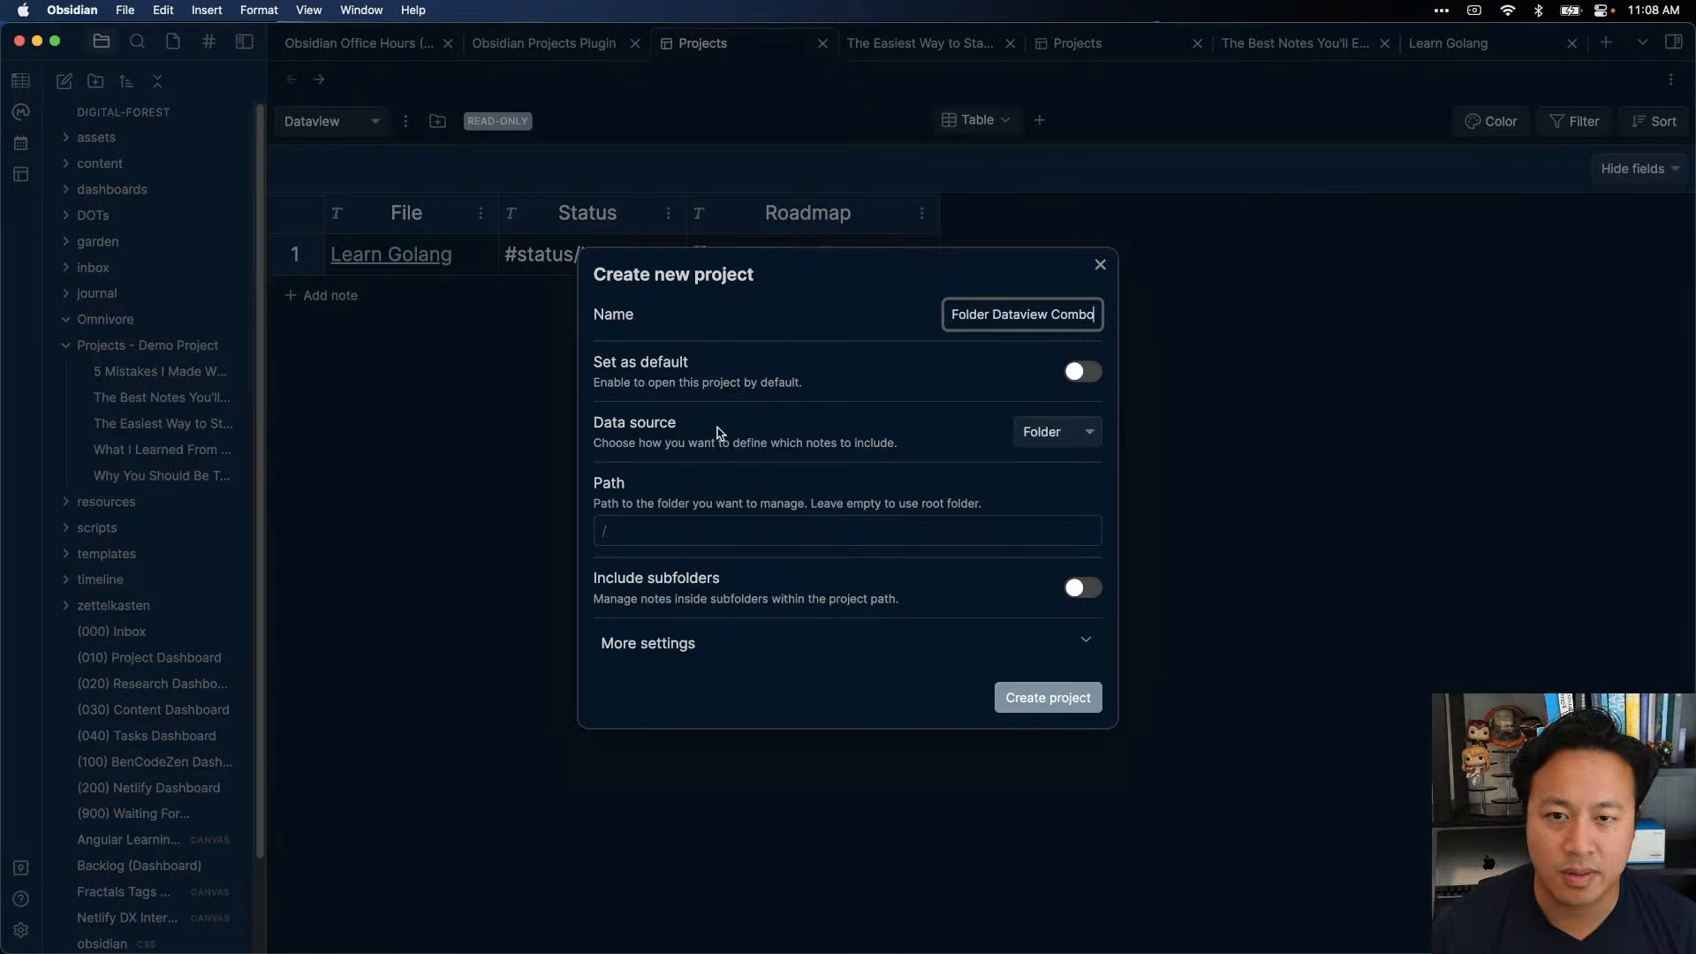
click(1082, 371)
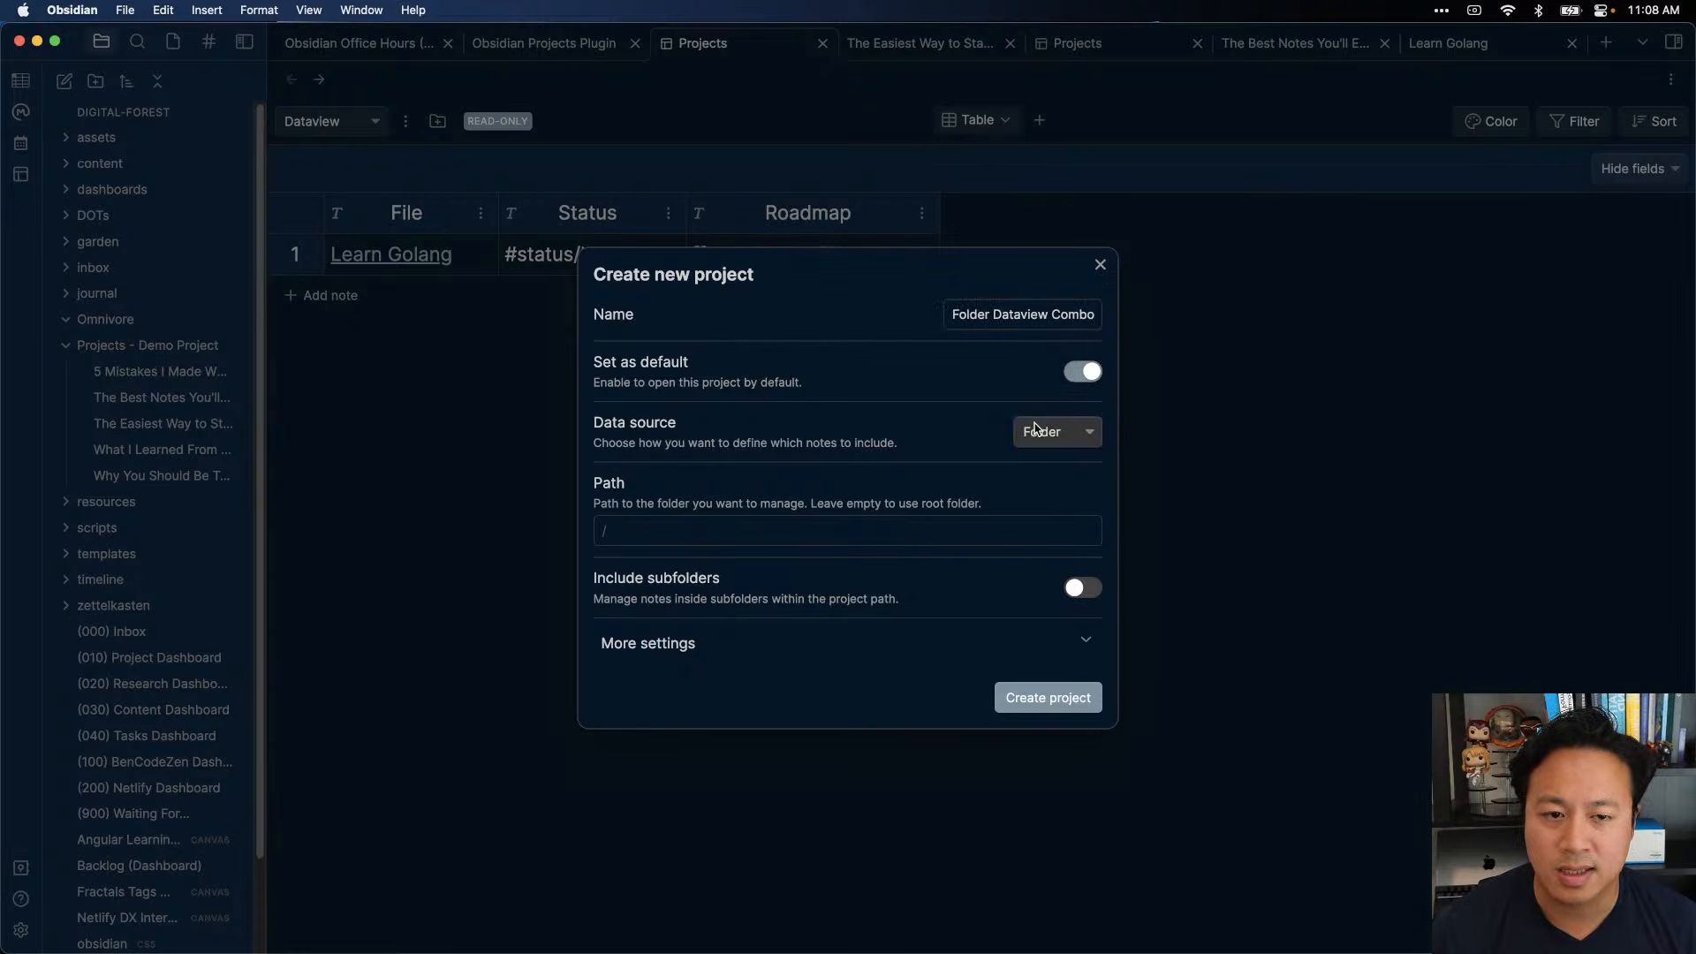
click(1055, 431)
click(1053, 472)
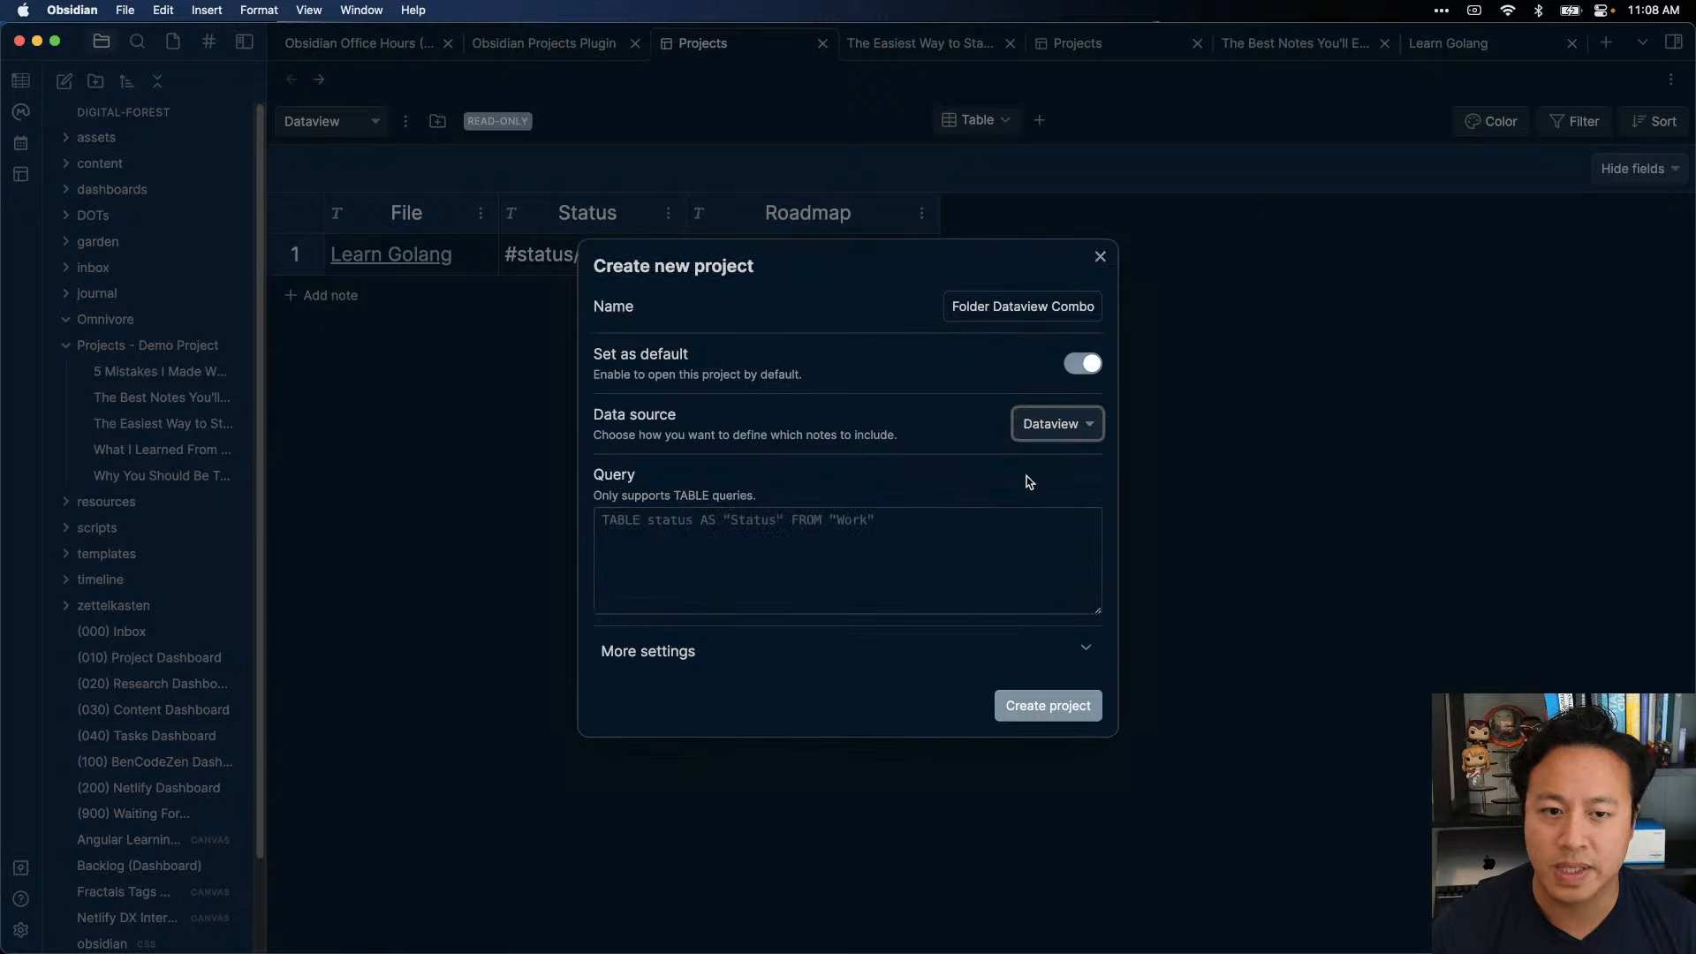
- Enter the query TABLE status as "Status" FROM #new-project and create the project
click(656, 573)
text(TA)
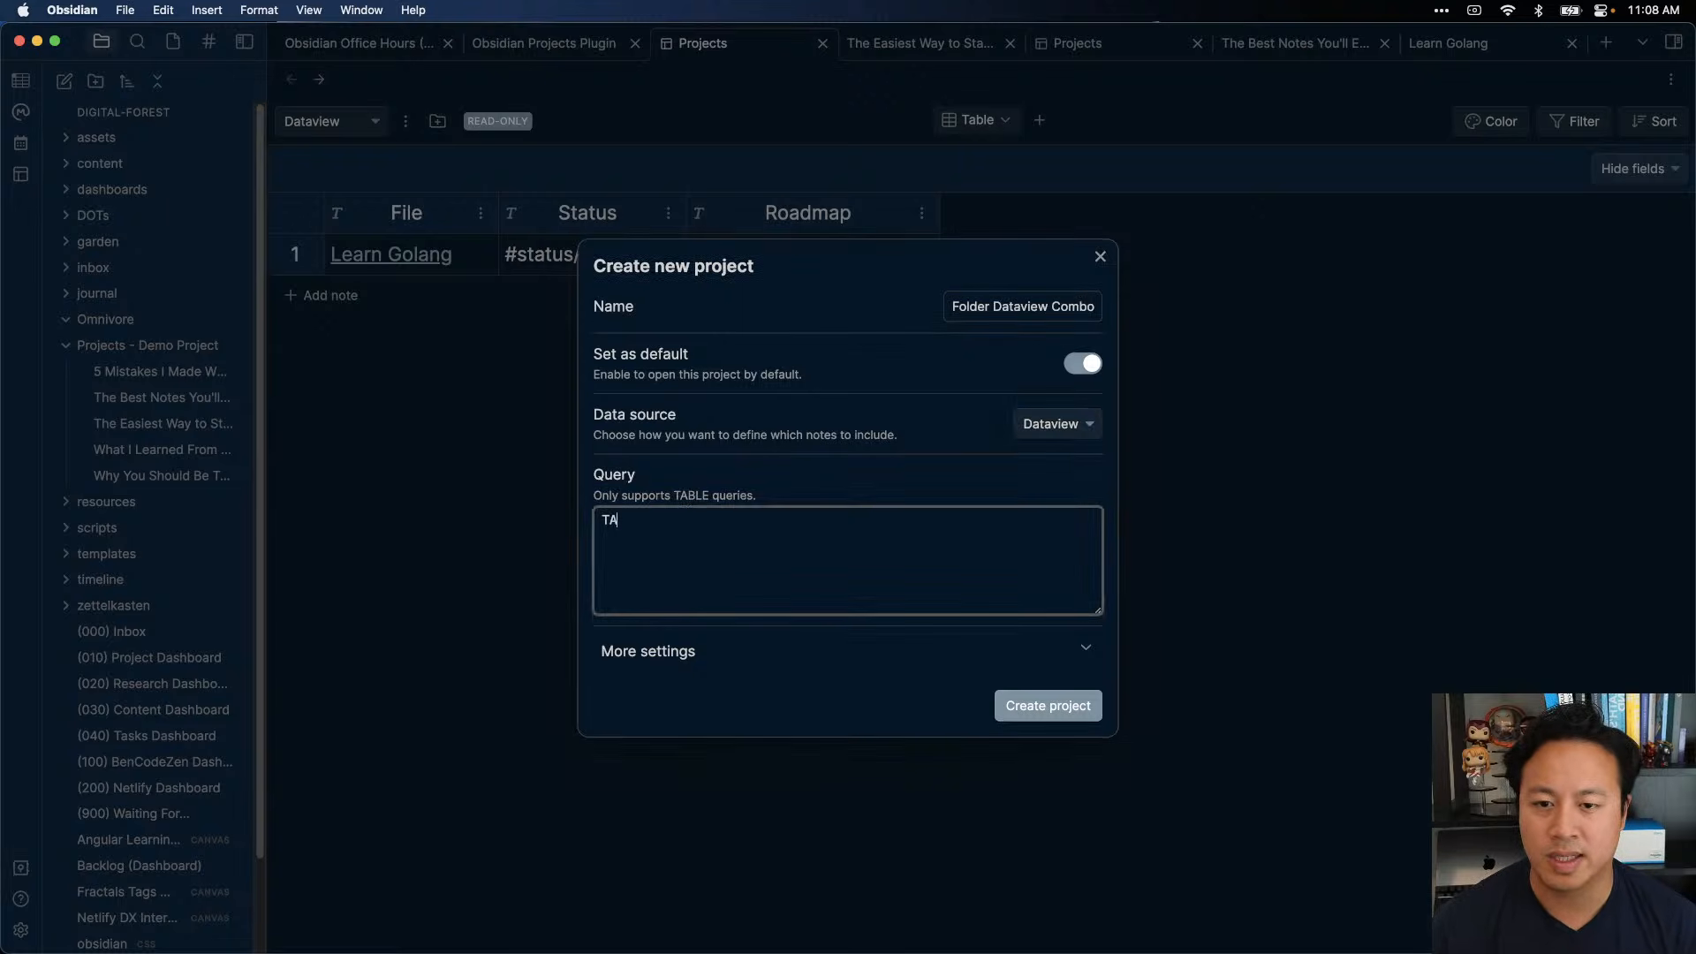
text(BLE status )
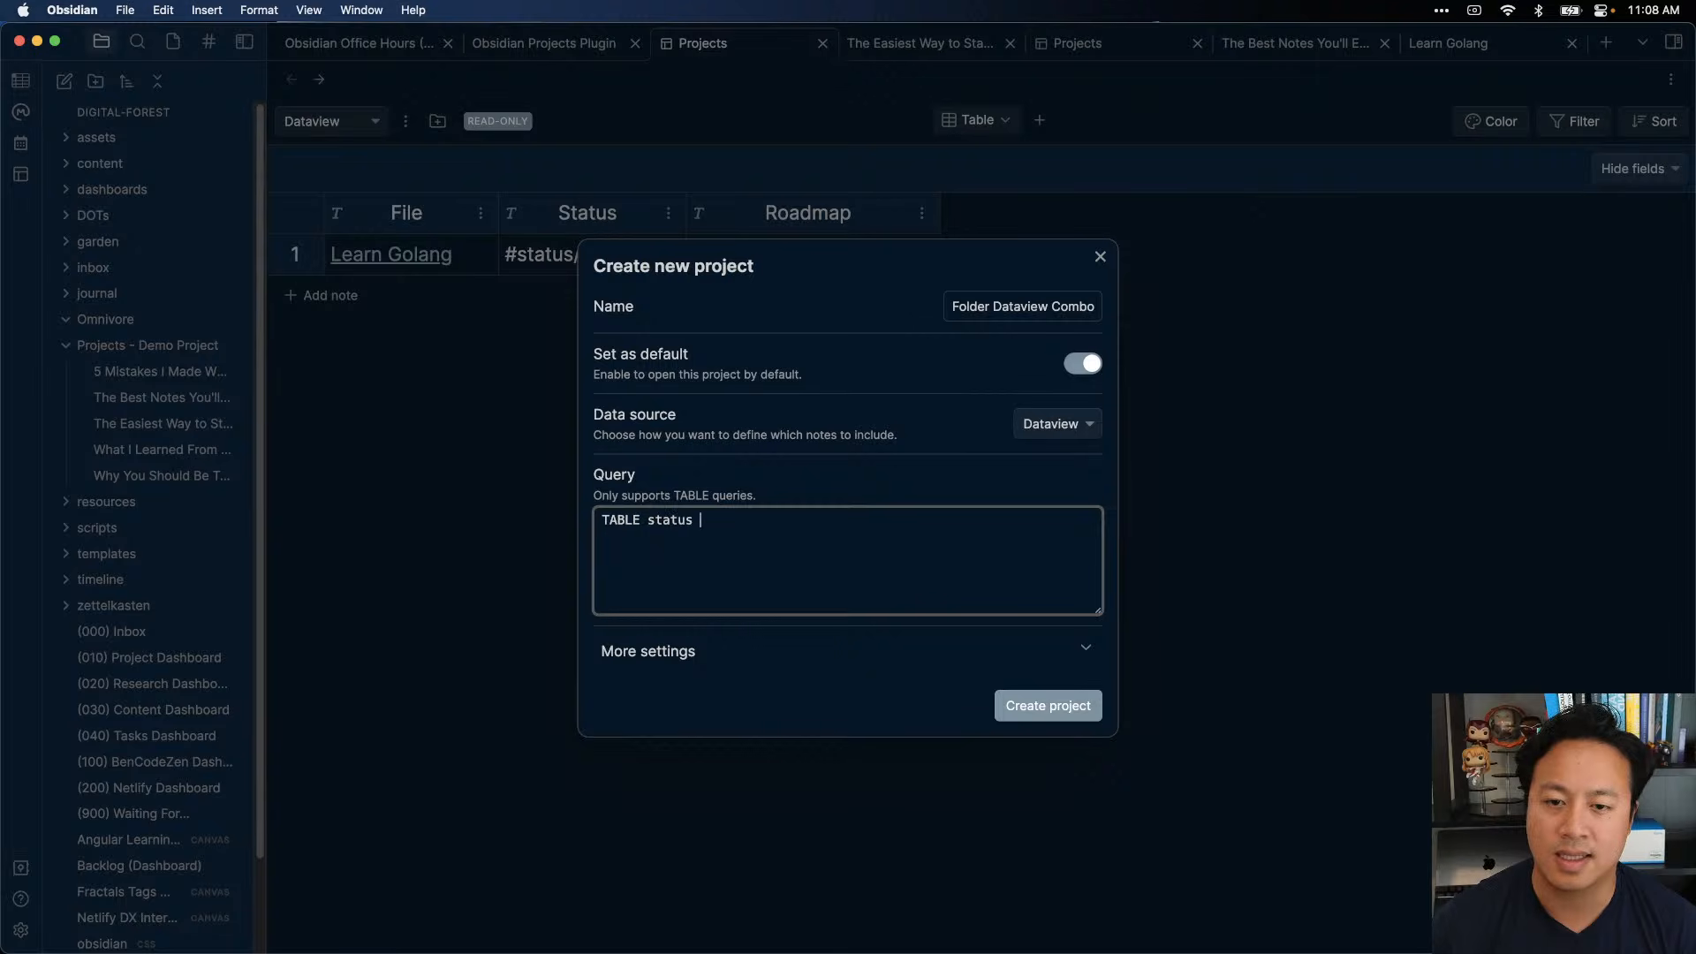
text(as "Status)
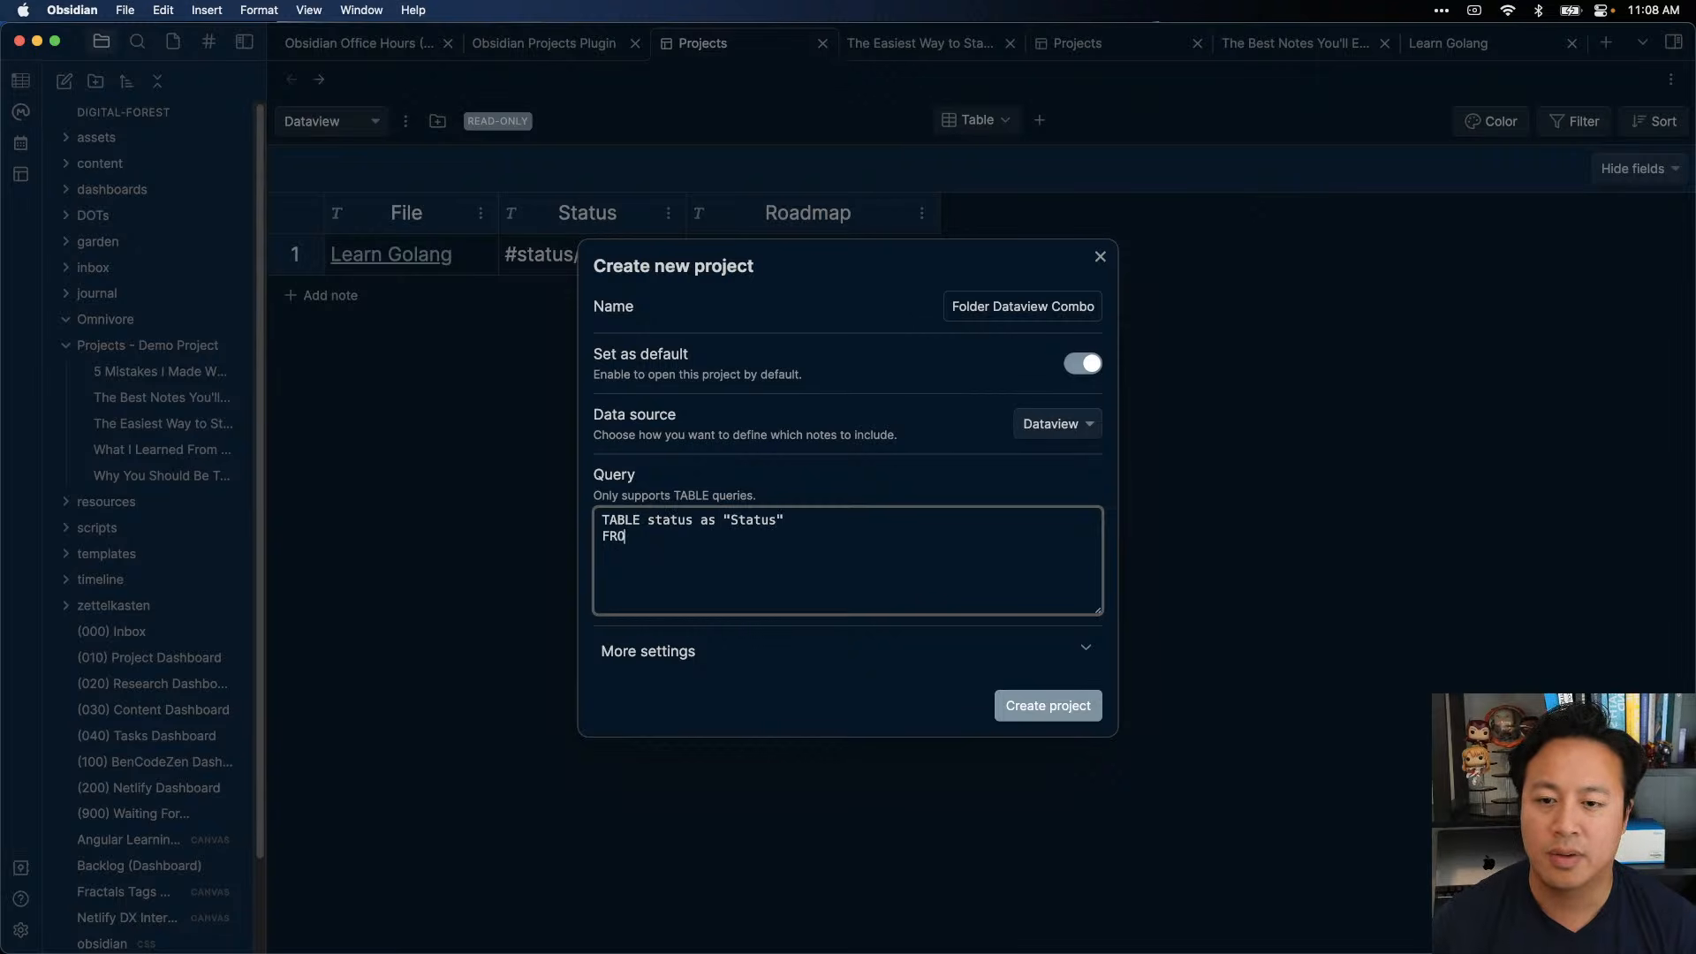
text(FROM #new-project)
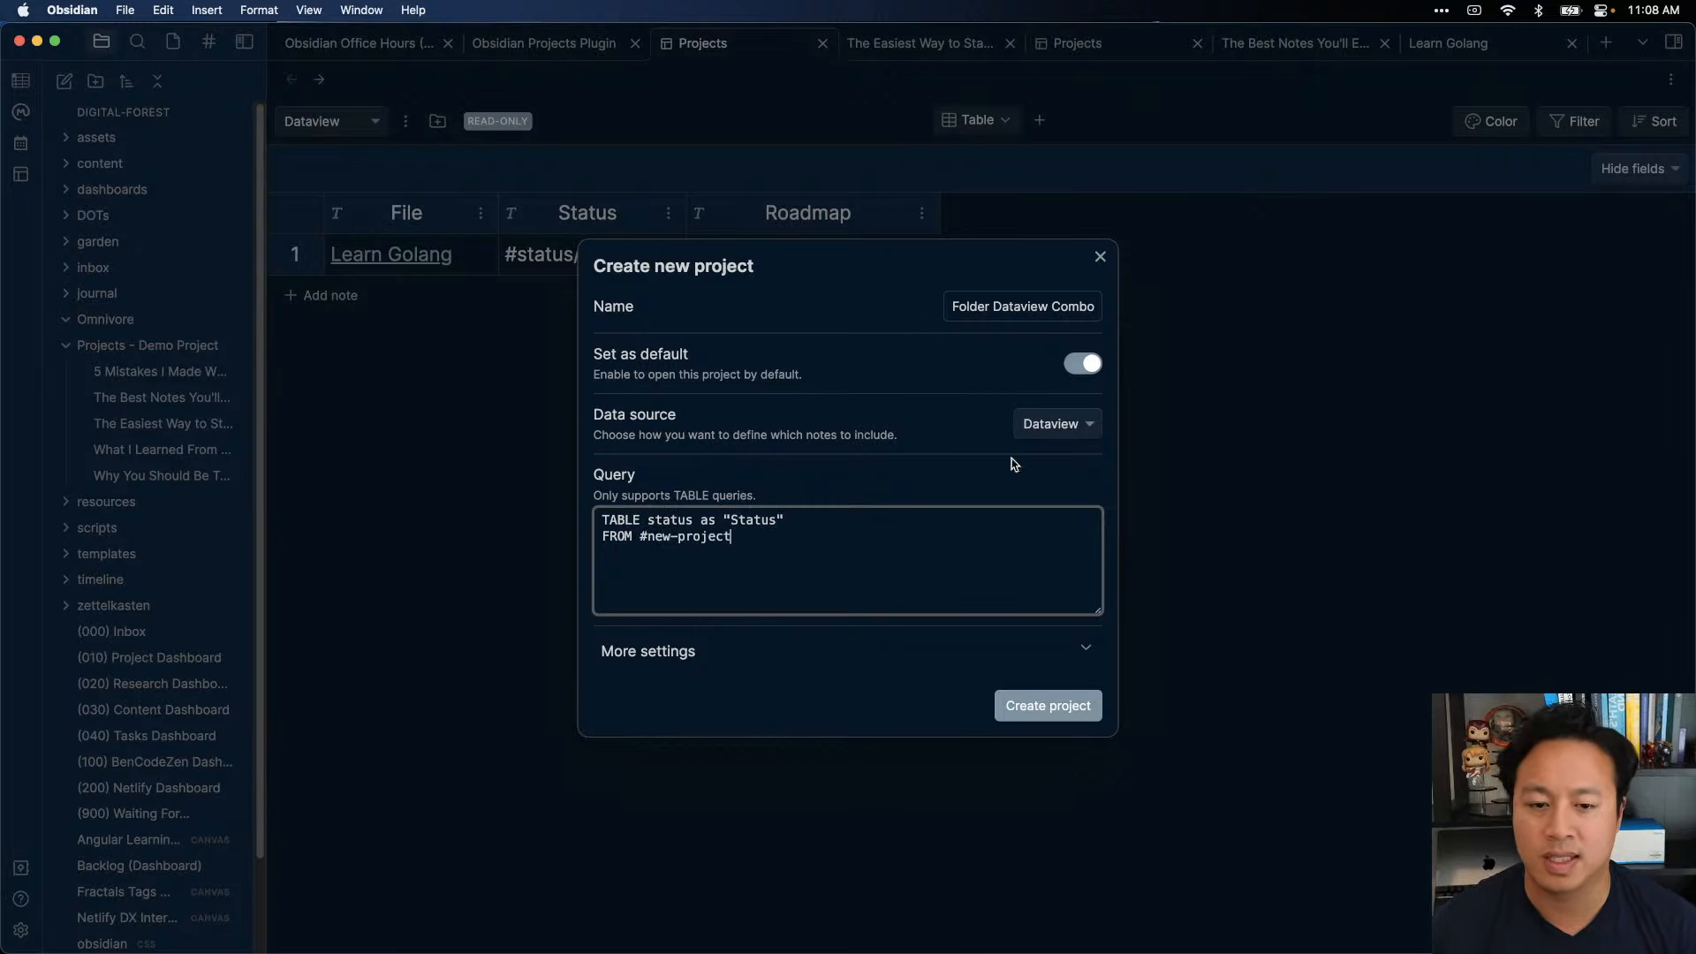
click(1049, 705)
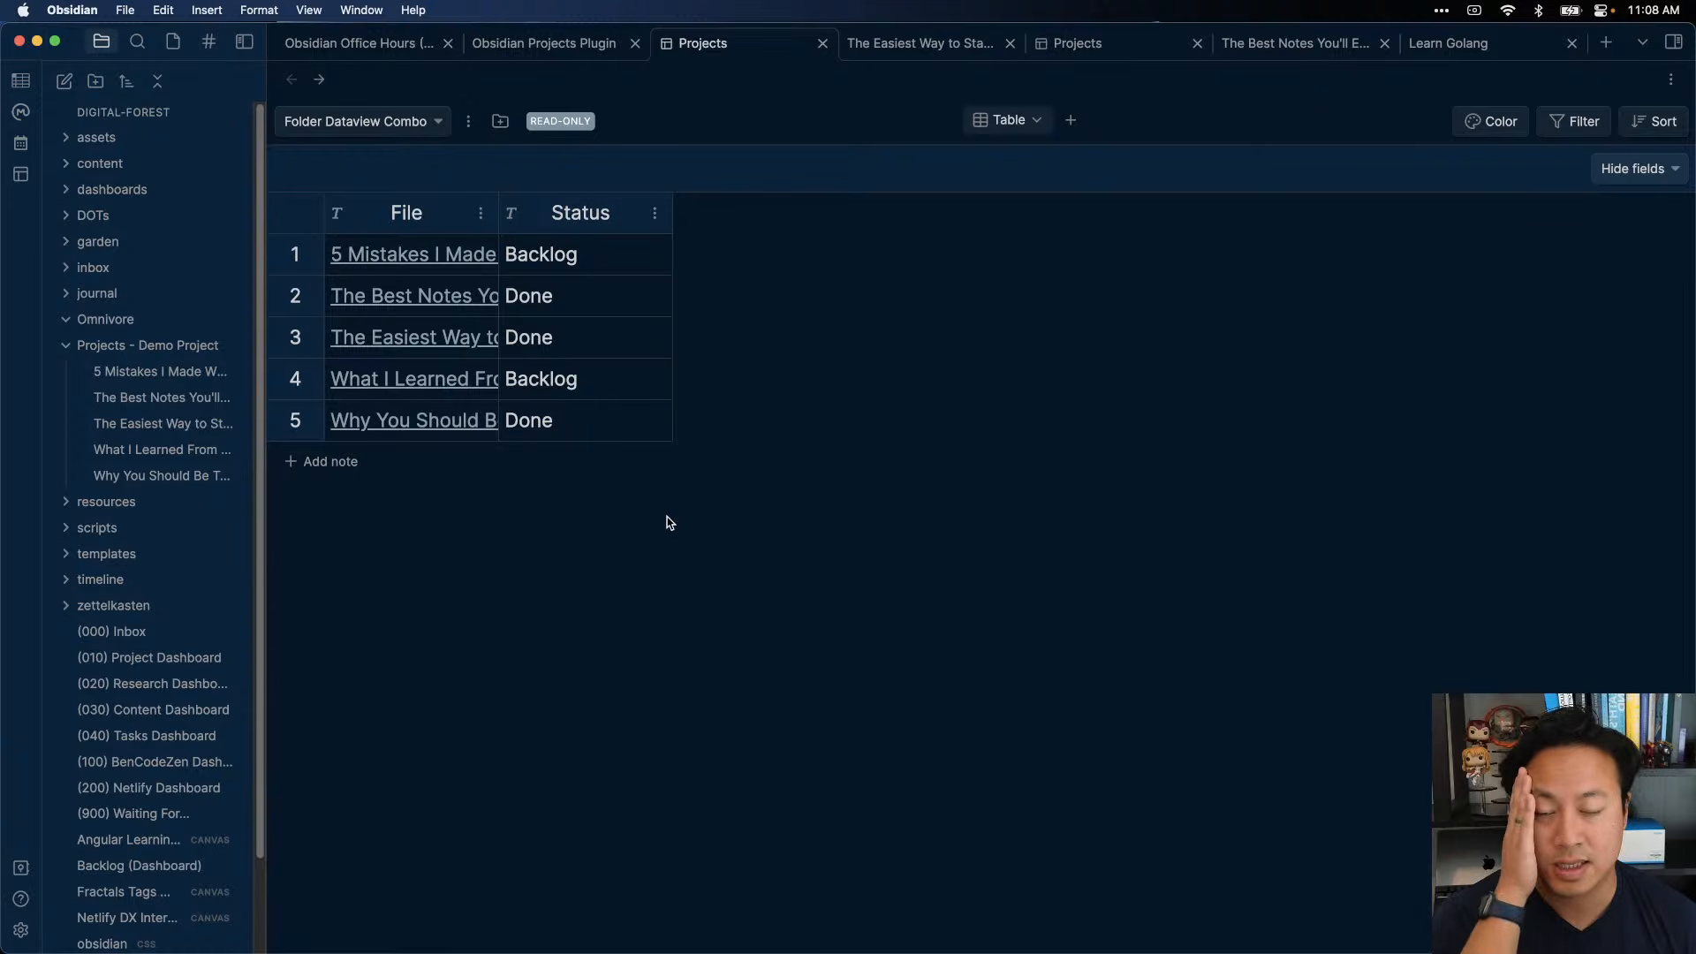
- Check which fields can be hidden or shown in the Folder Dataview Combo table
click(1649, 185)
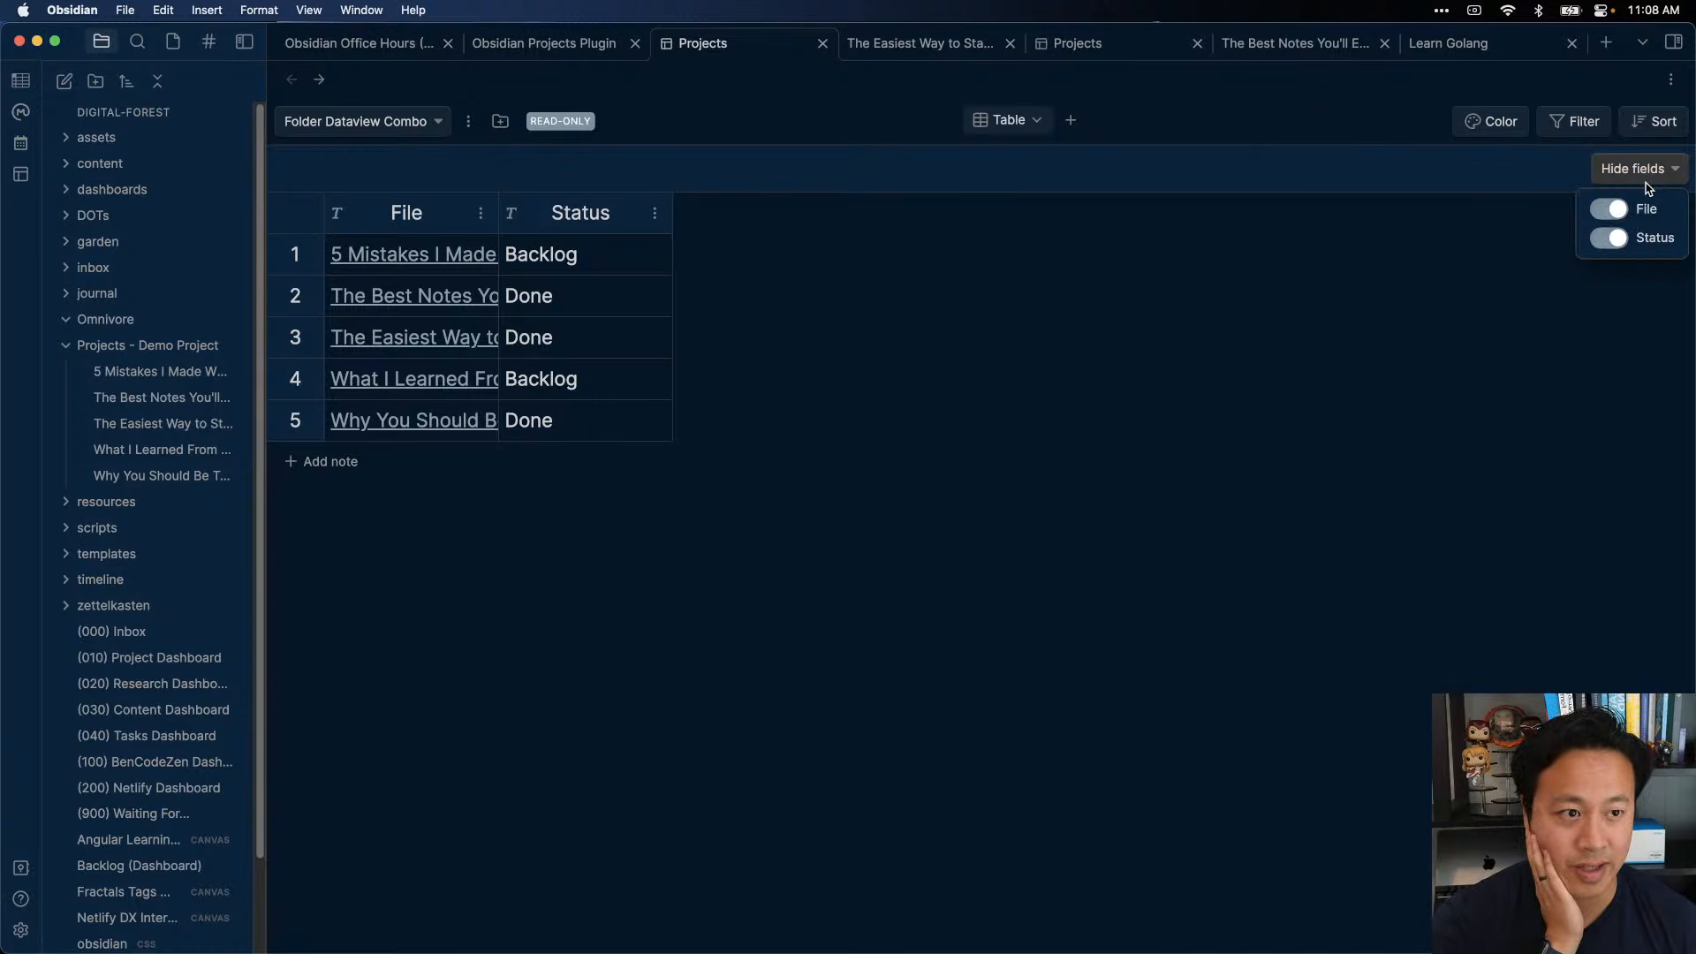
click(1294, 369)
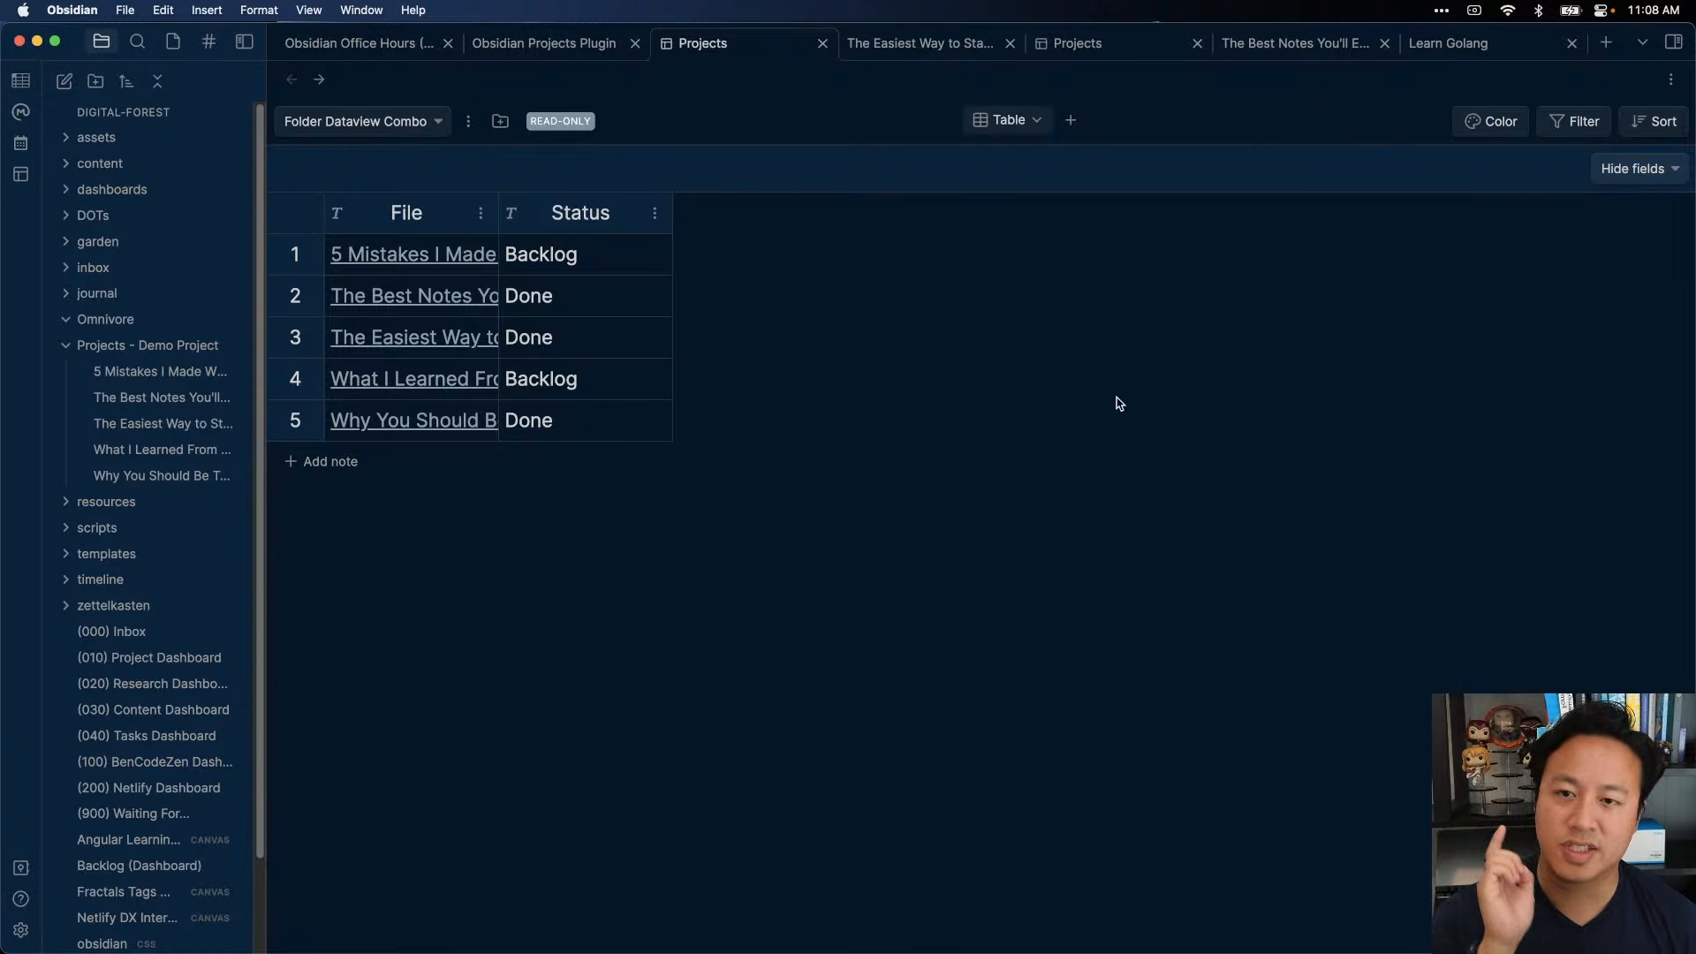
click(1640, 169)
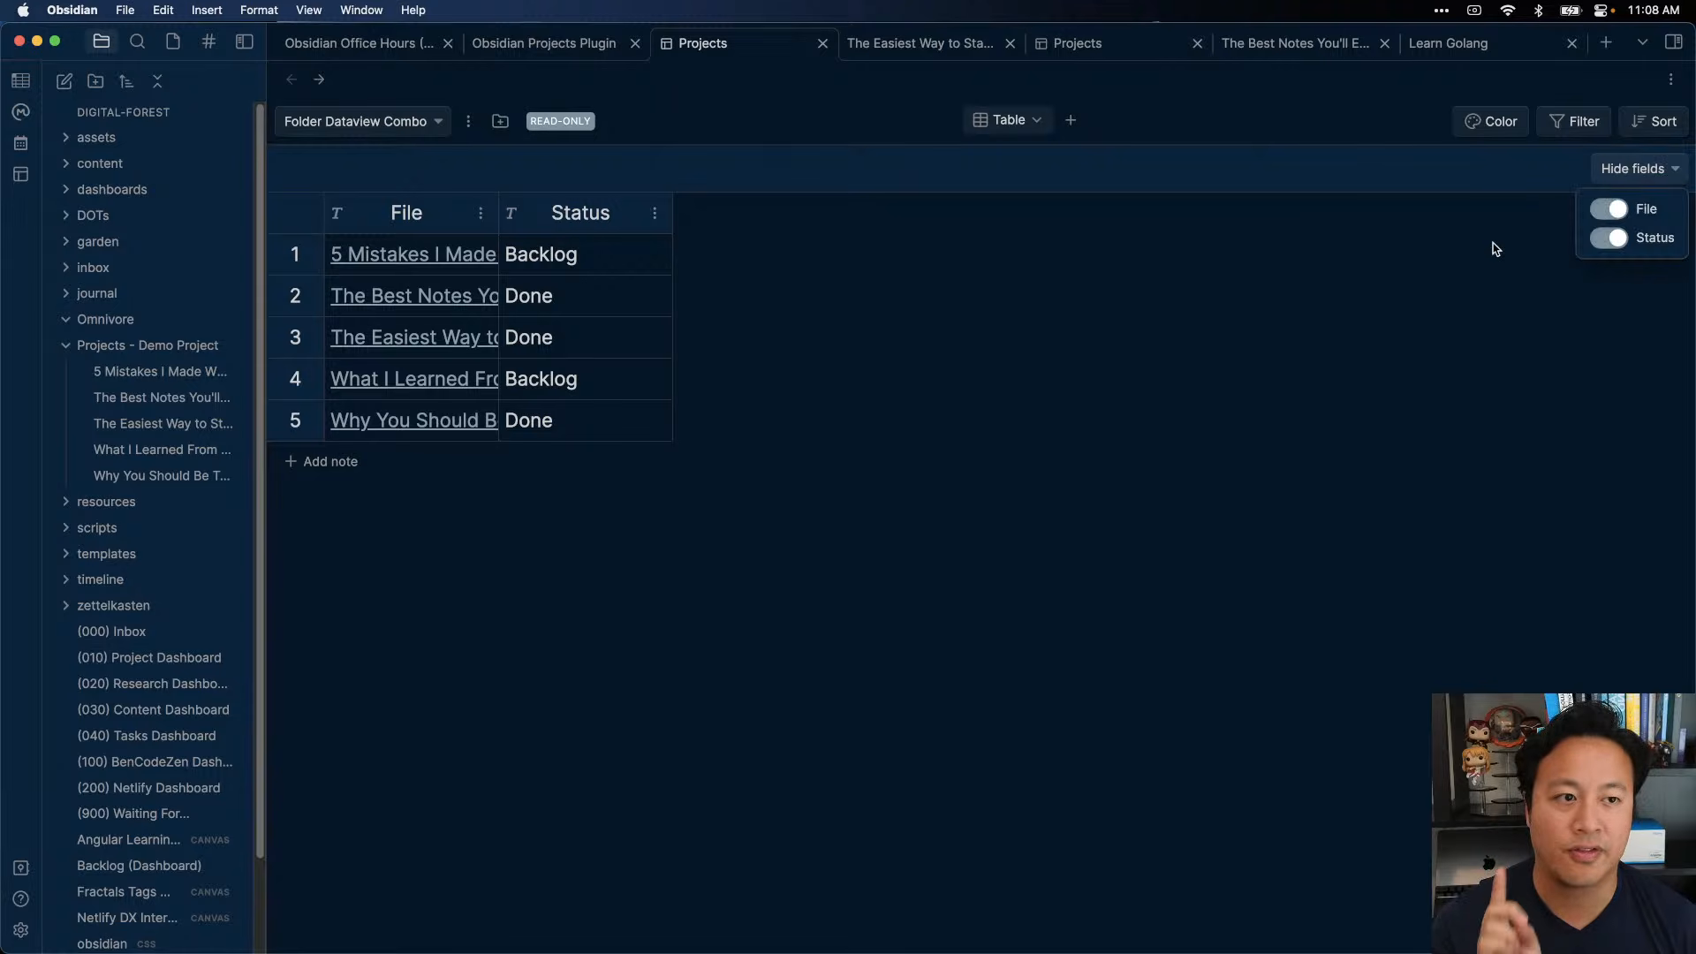
click(1203, 459)
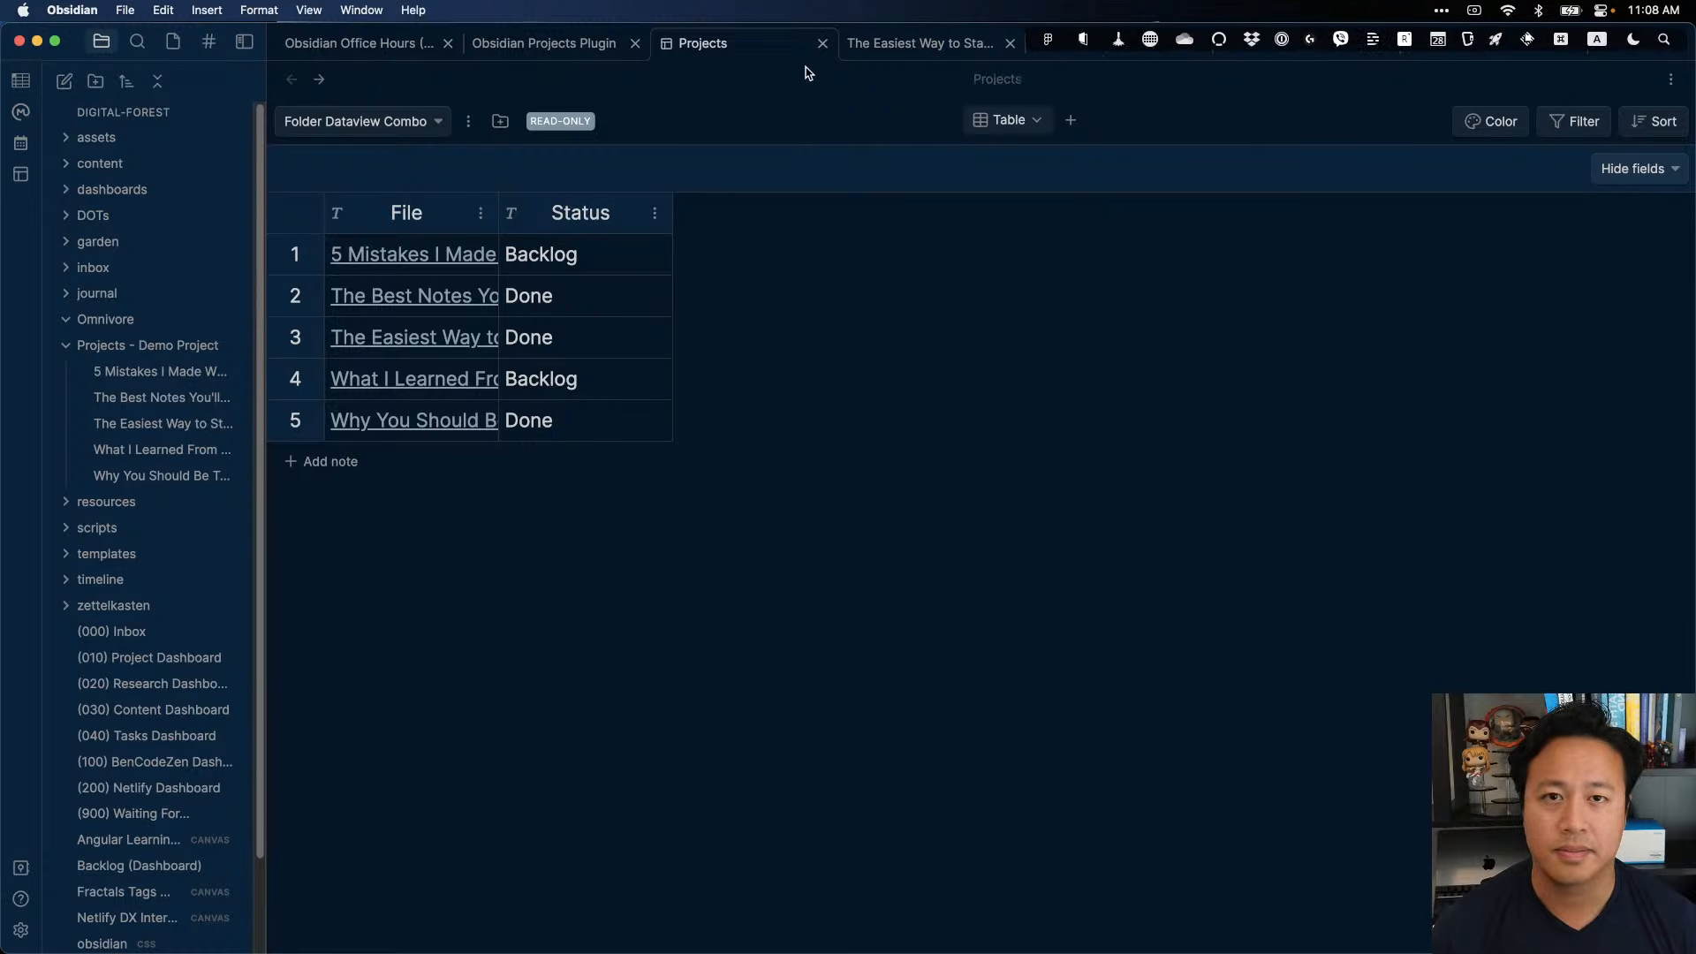
- In the Obsidian Projects Plugin note, add the nested bullet "Have to be specific about fields you're configuring" under the Obsidian Dataview Plugin link
click(595, 48)
click(979, 436)
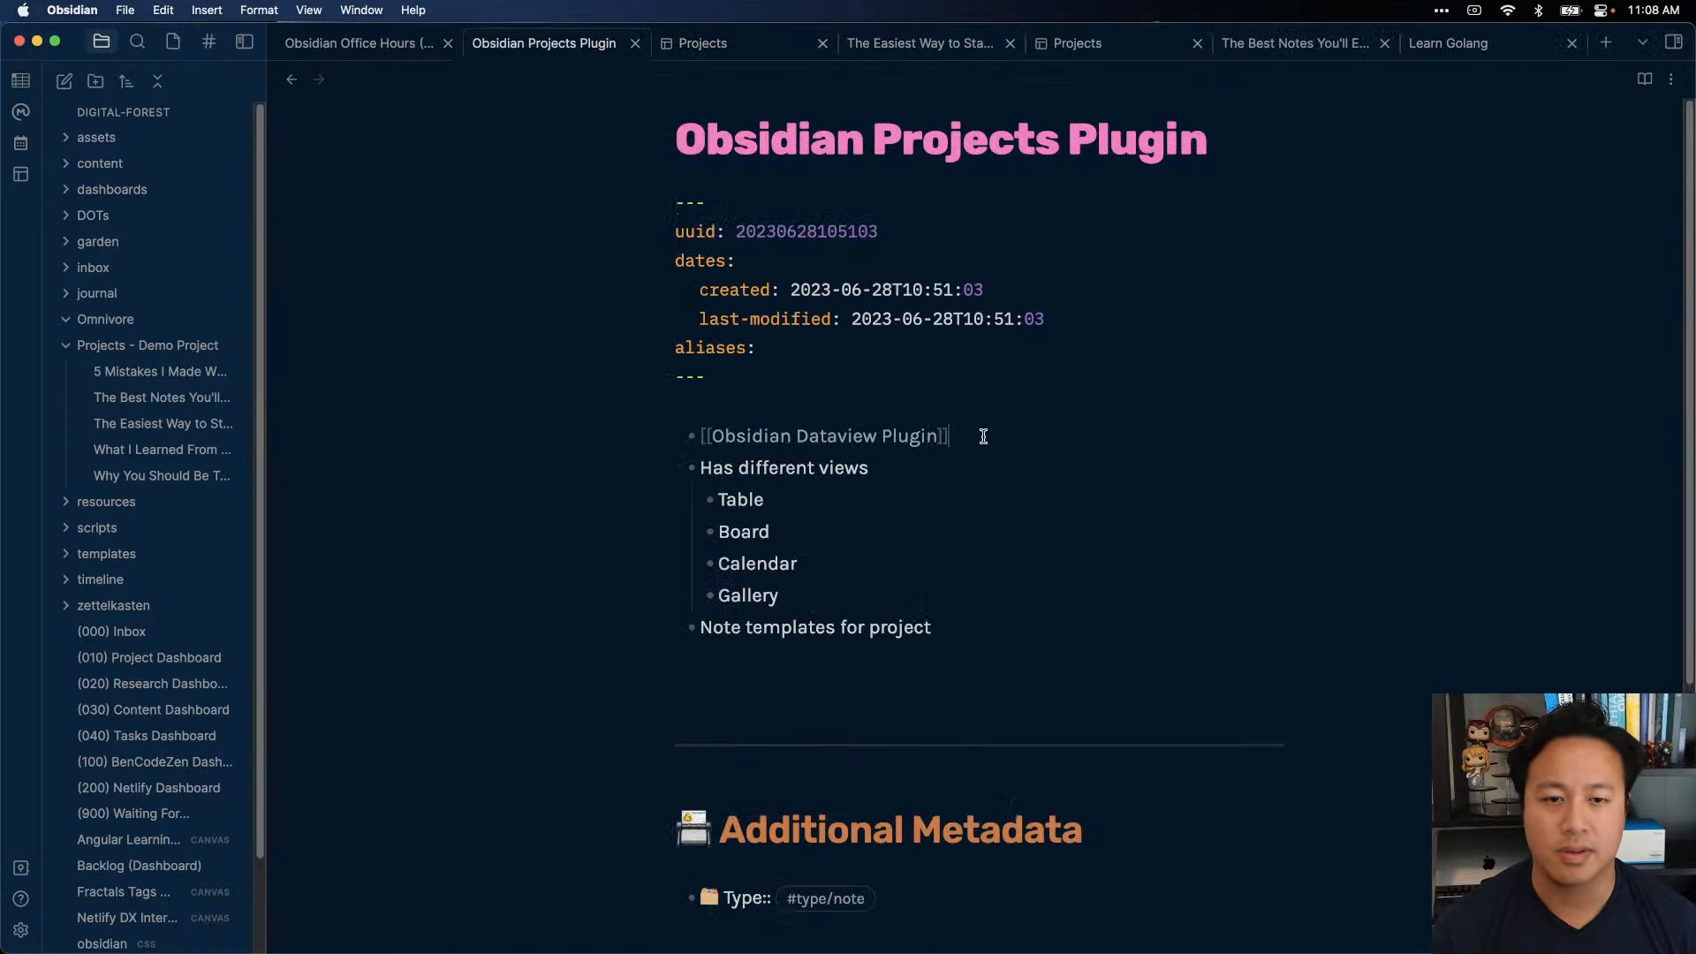
key(Return)
key(Tab)
text(HAve bl)
key(BackSpace)
key(BackSpace)
key(BackSpace)
key(BackSpace)
key(BackSpace)
key(BackSpace)
text(have to)
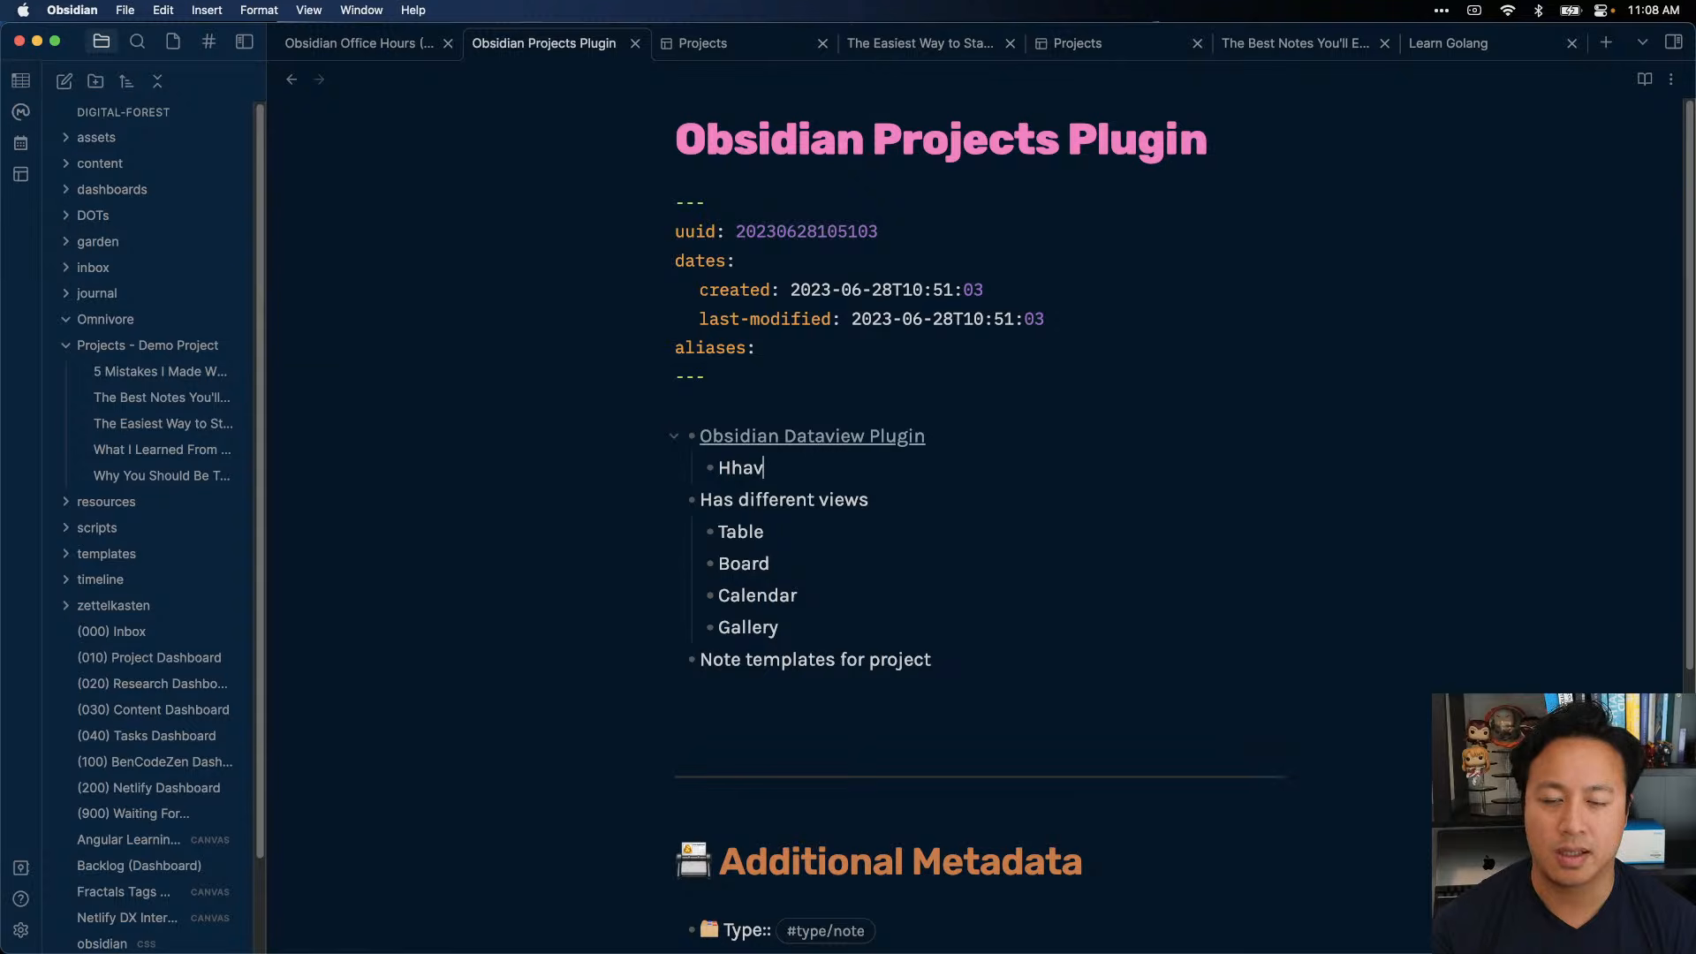
key(BackSpace)
key(BackSpace)
key(BackSpace)
key(BackSpace)
key(BackSpace)
key(BackSpace)
text(ave t)
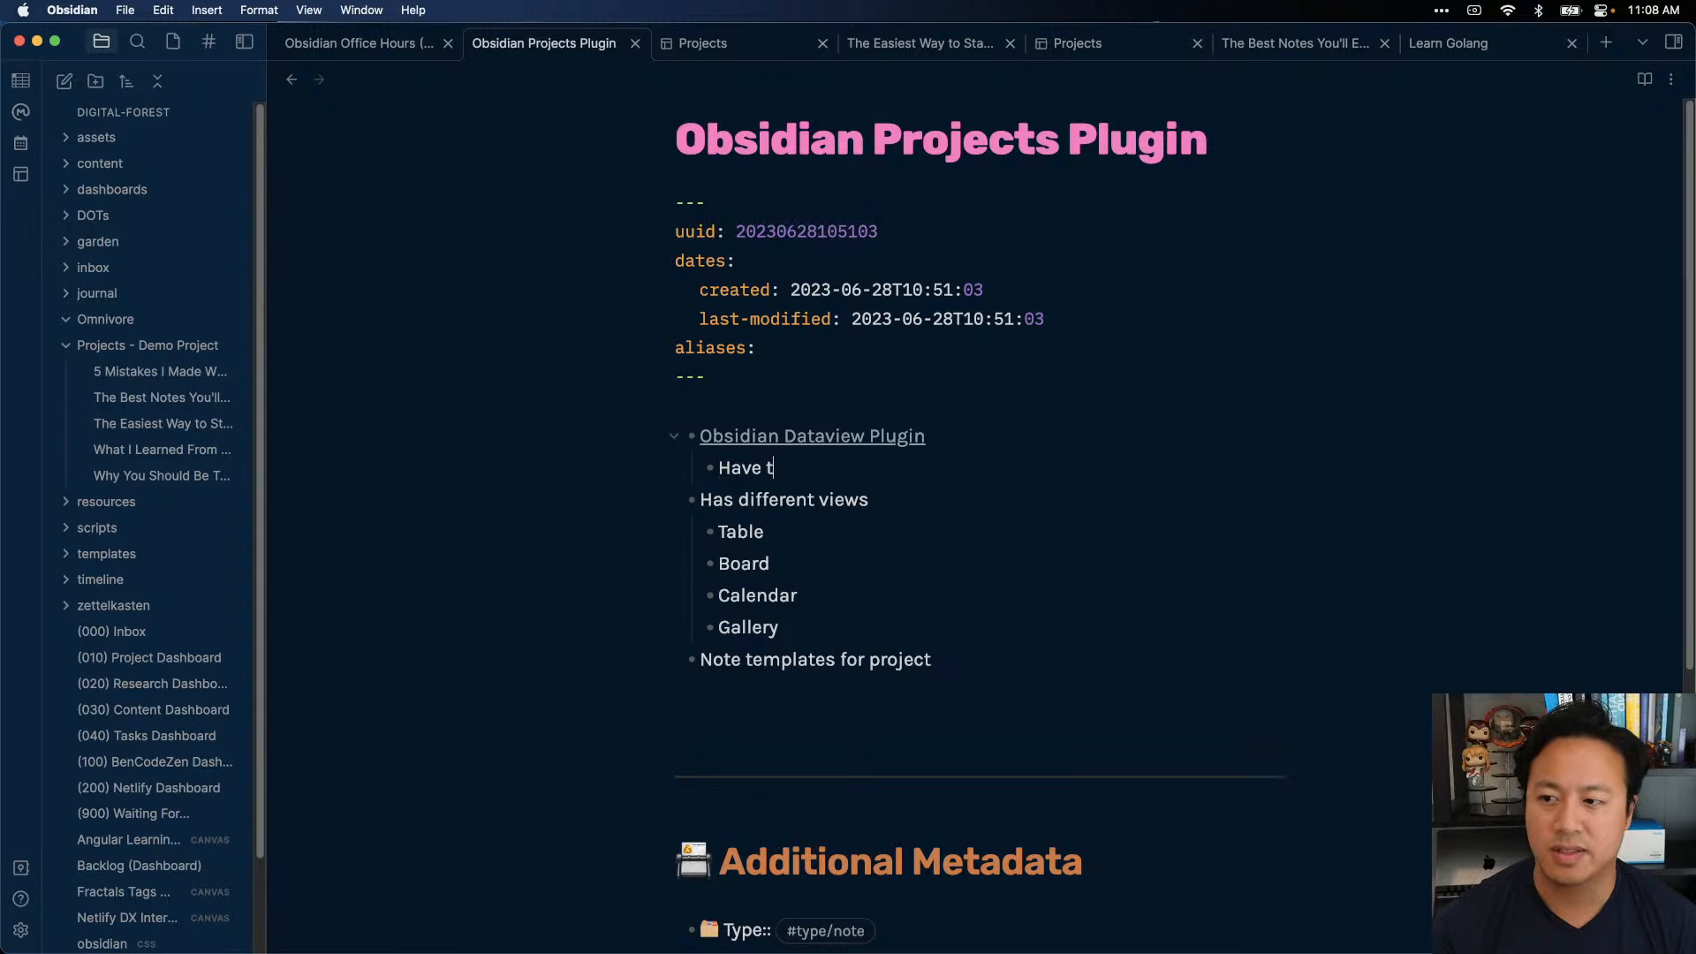
text(o be specific about fields you're confiruing)
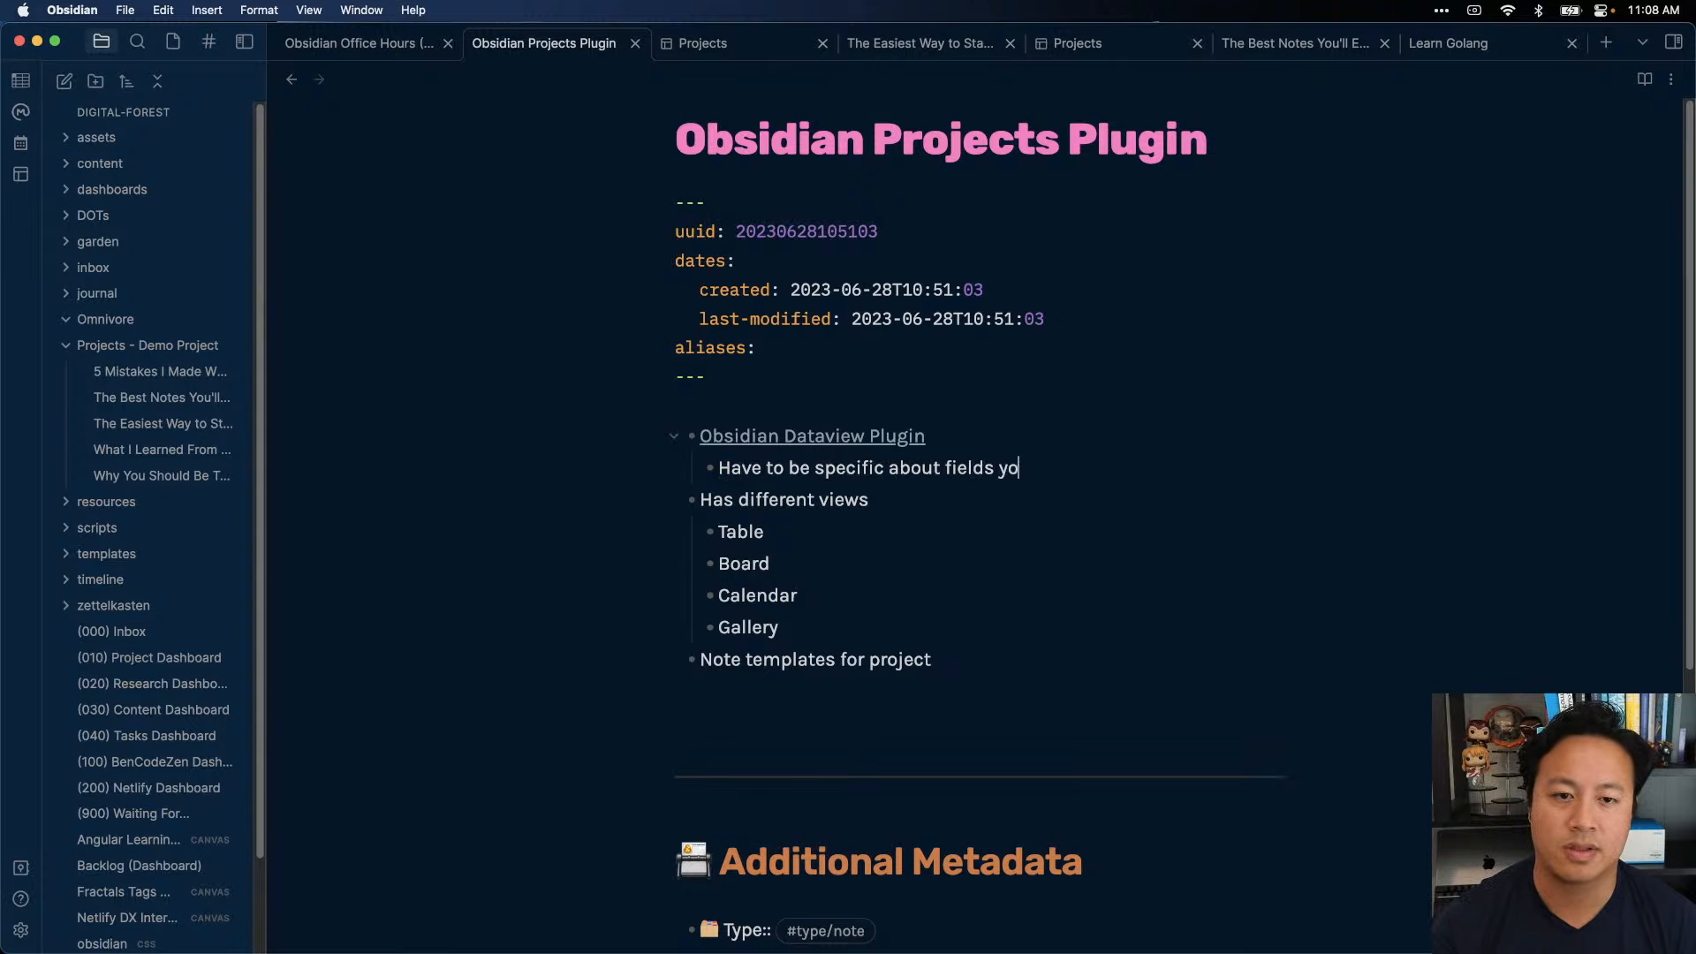
key(BackSpace)
key(BackSpace)
key(BackSpace)
key(BackSpace)
key(BackSpace)
text(guring)
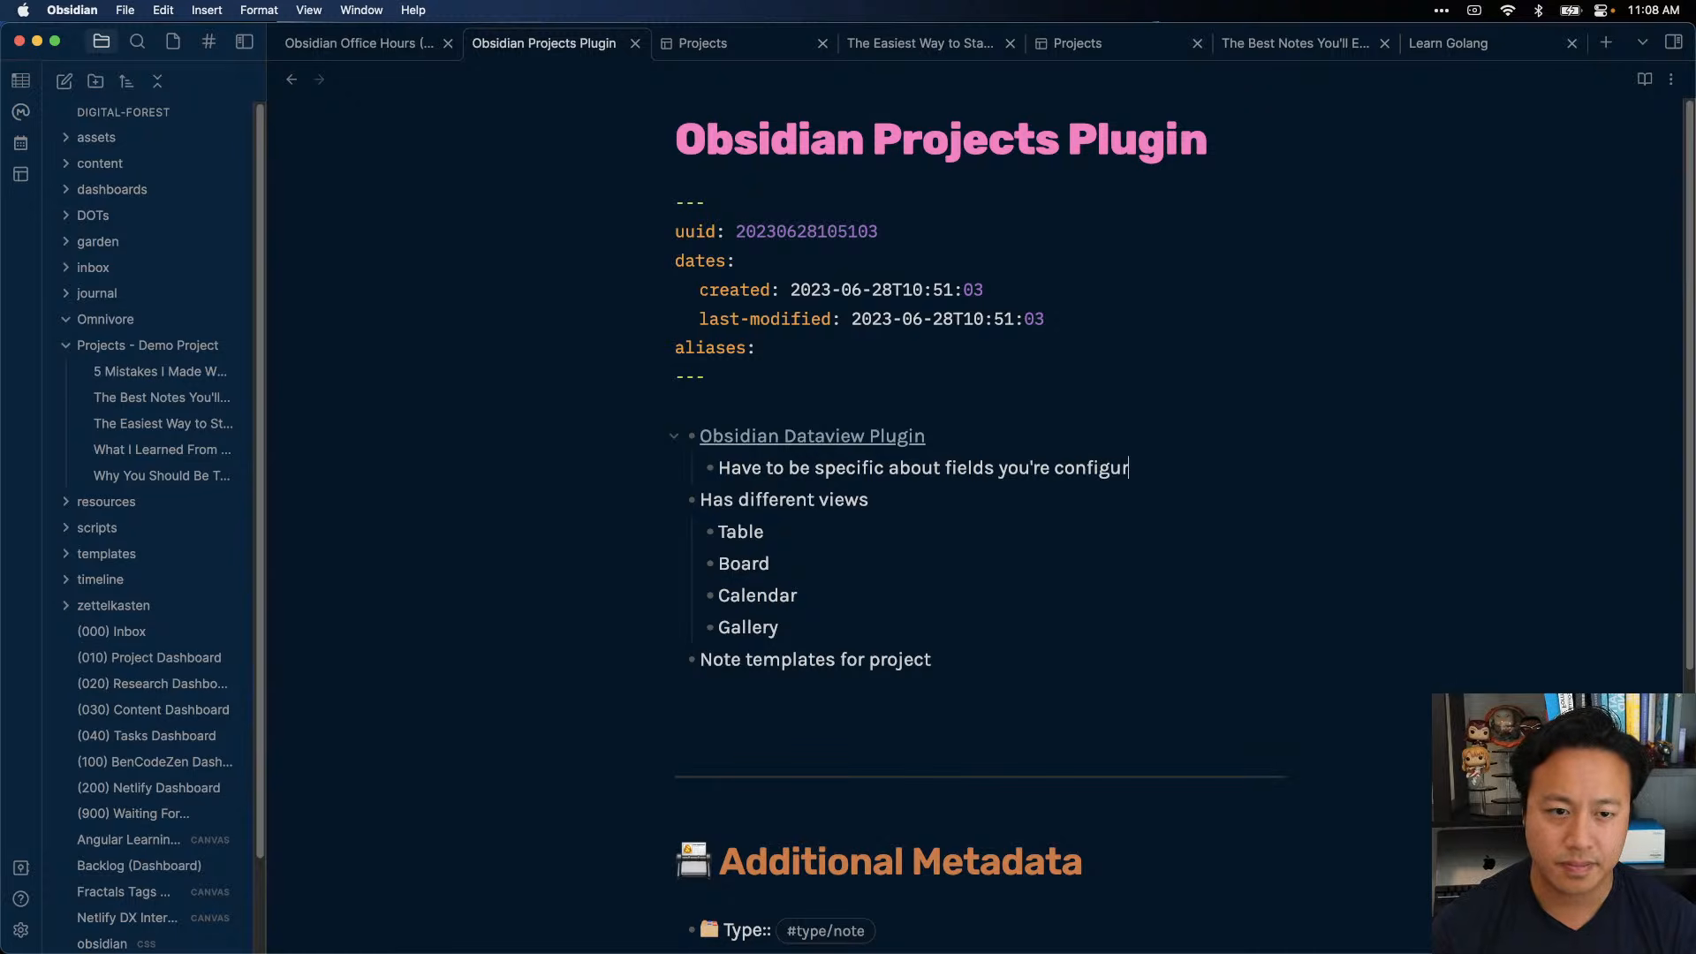
- Open the note 5 Mistakes I Made When I Started Using Obsidian and examine its frontmatter fields
click(1100, 45)
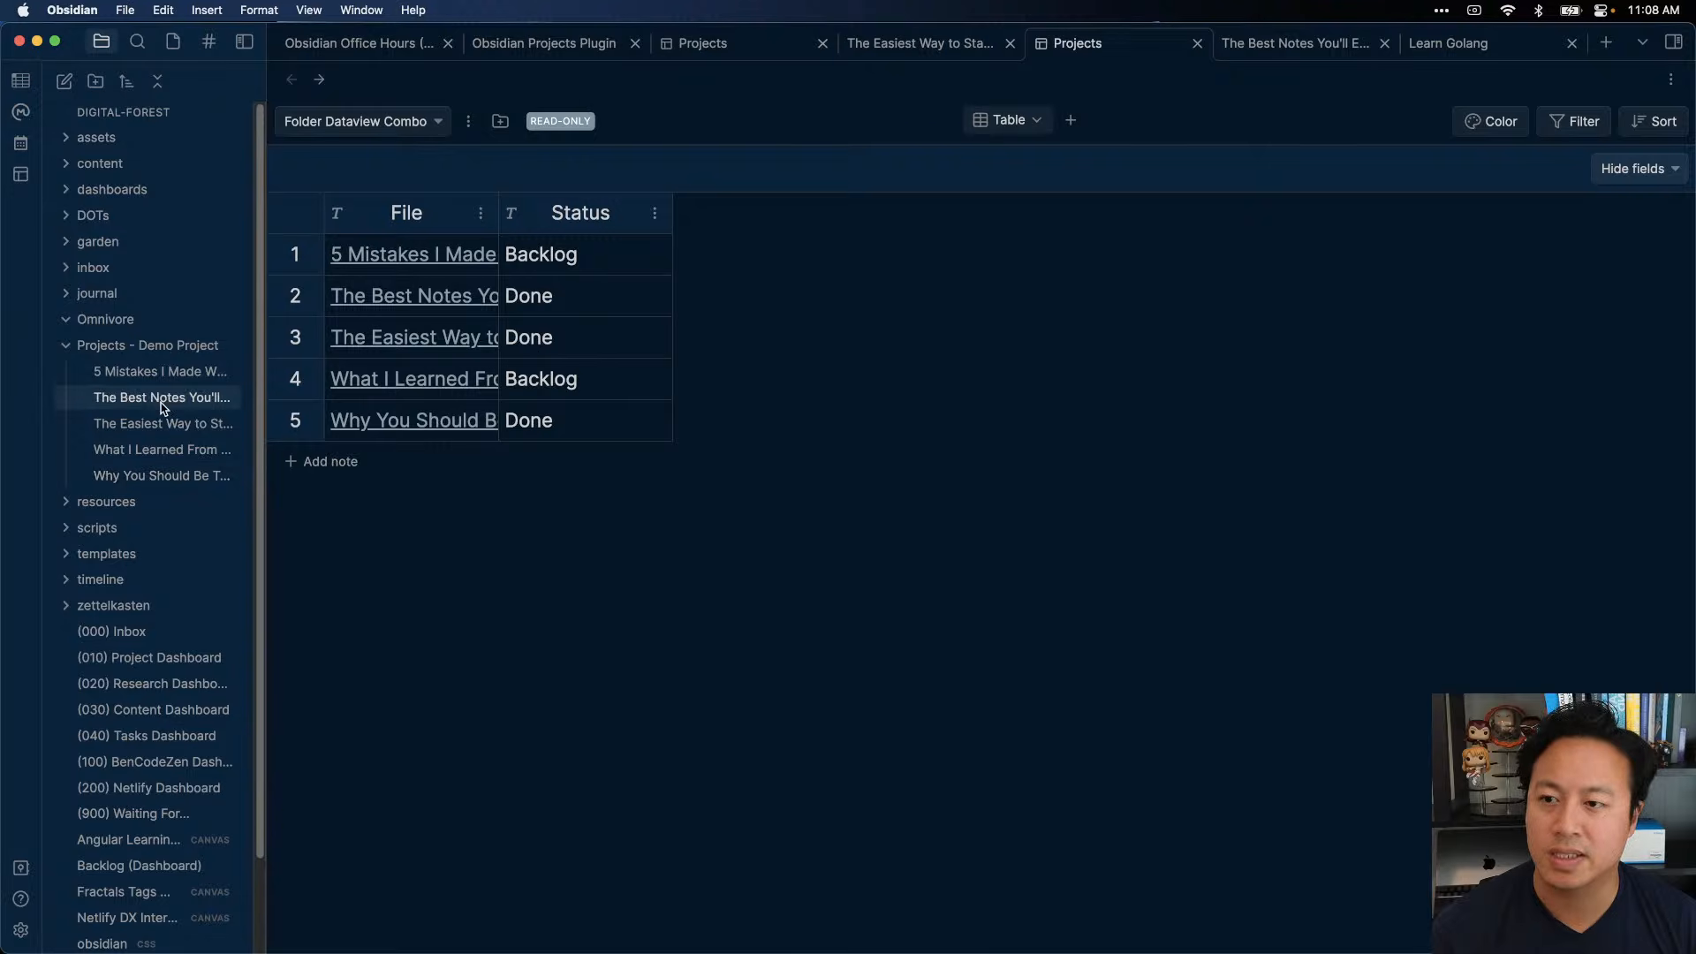
click(133, 372)
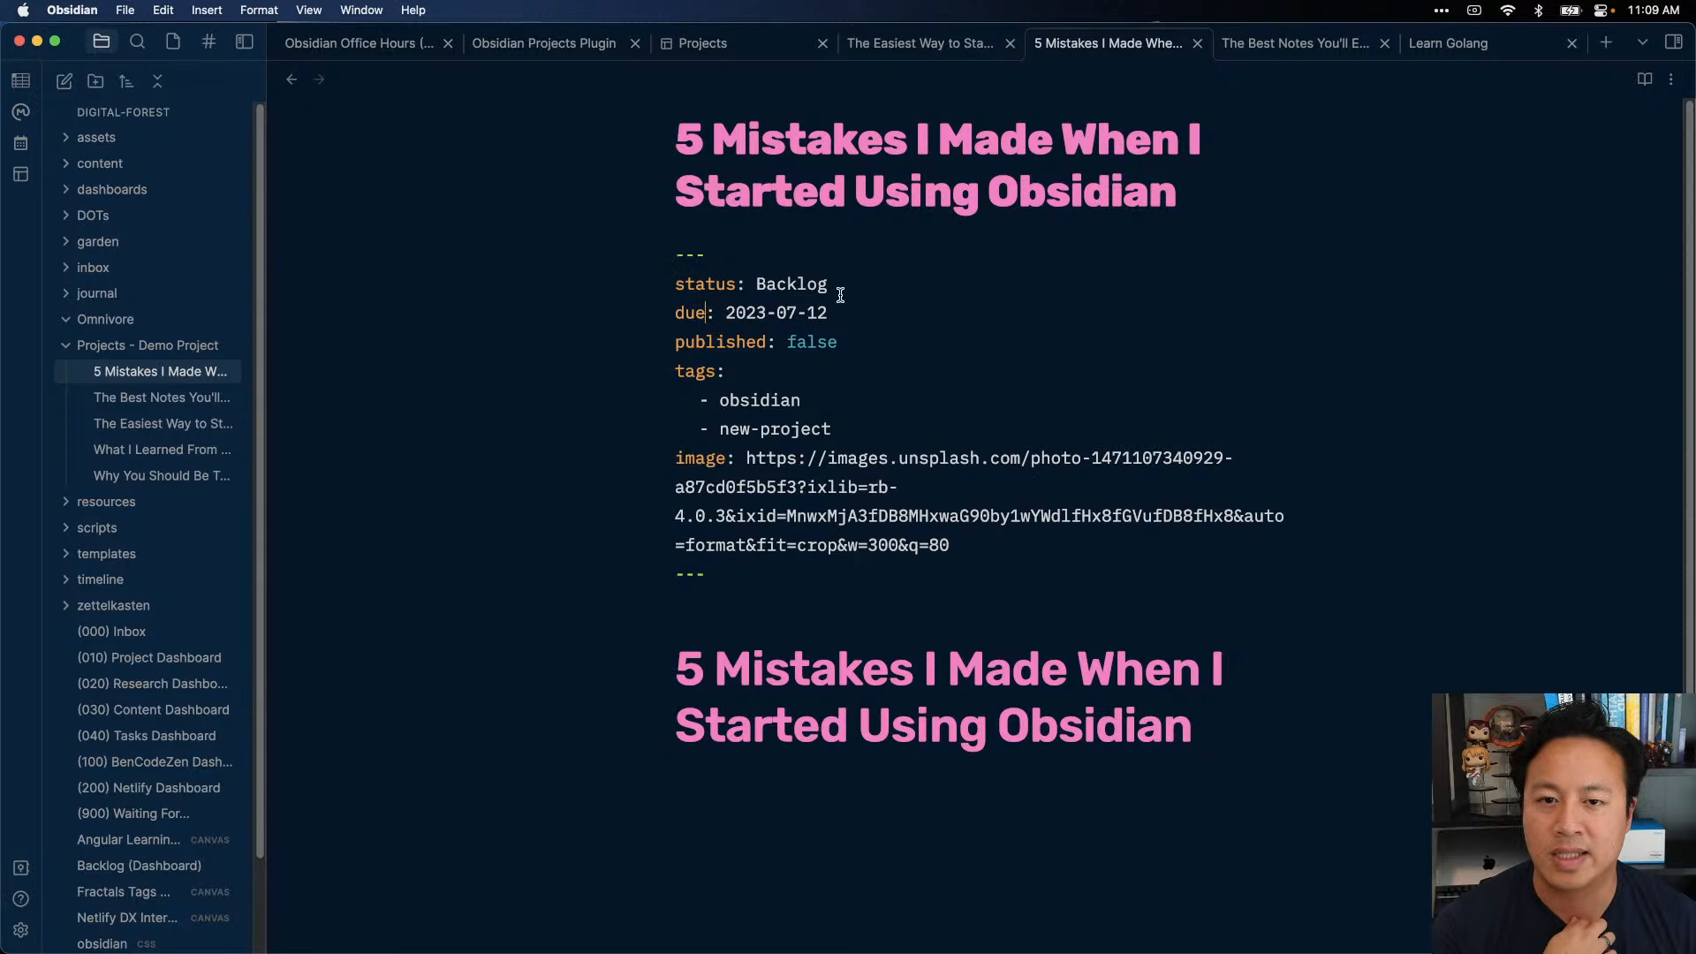
drag(832, 315, 655, 324)
click(930, 380)
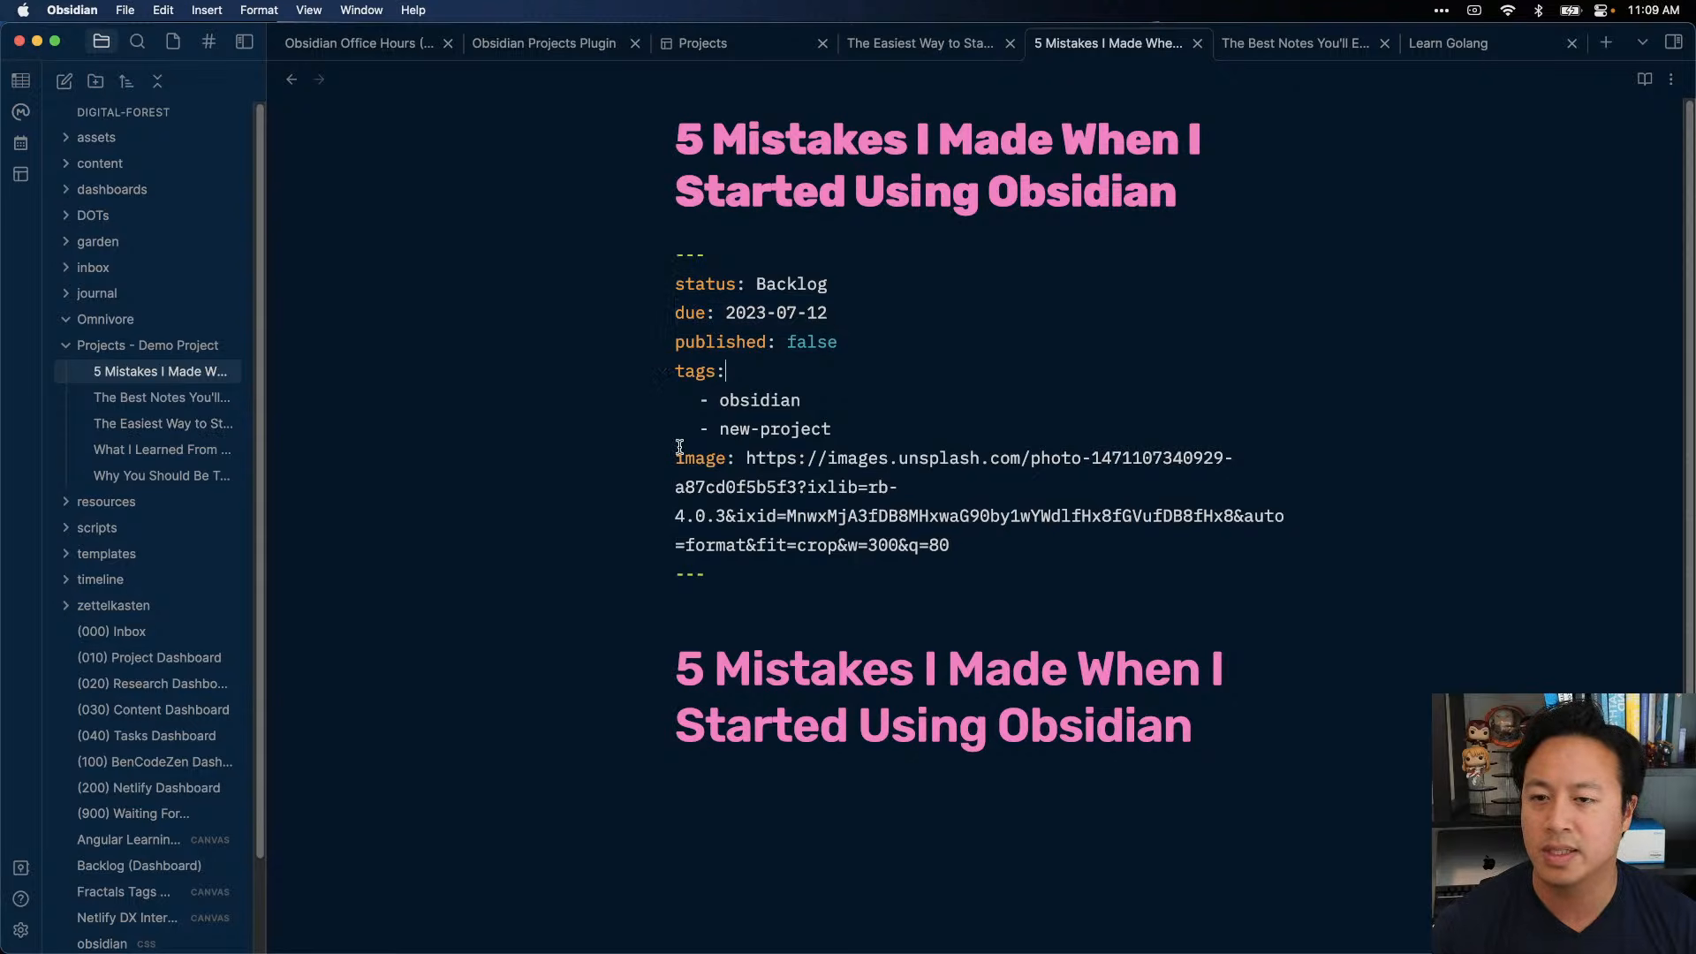
- Edit the Folder Dataview Combo project's query to put fields on separate lines, add due as "Due Date" after status, and save it
key(super+3)
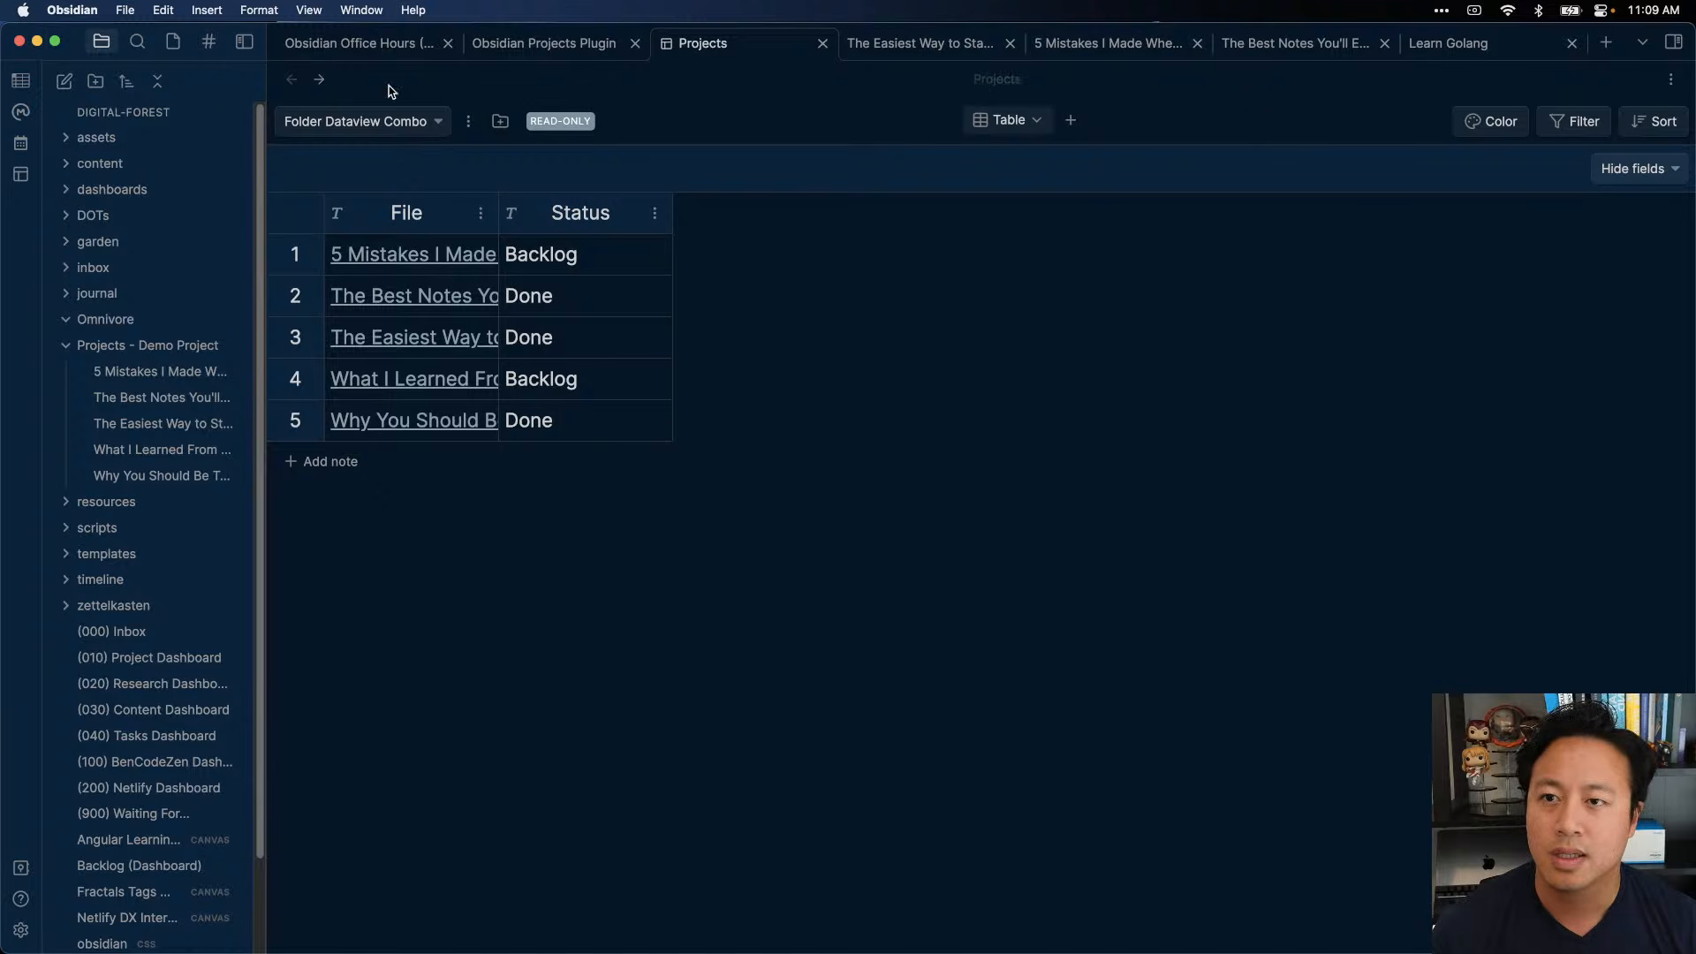
click(468, 121)
click(505, 138)
click(833, 565)
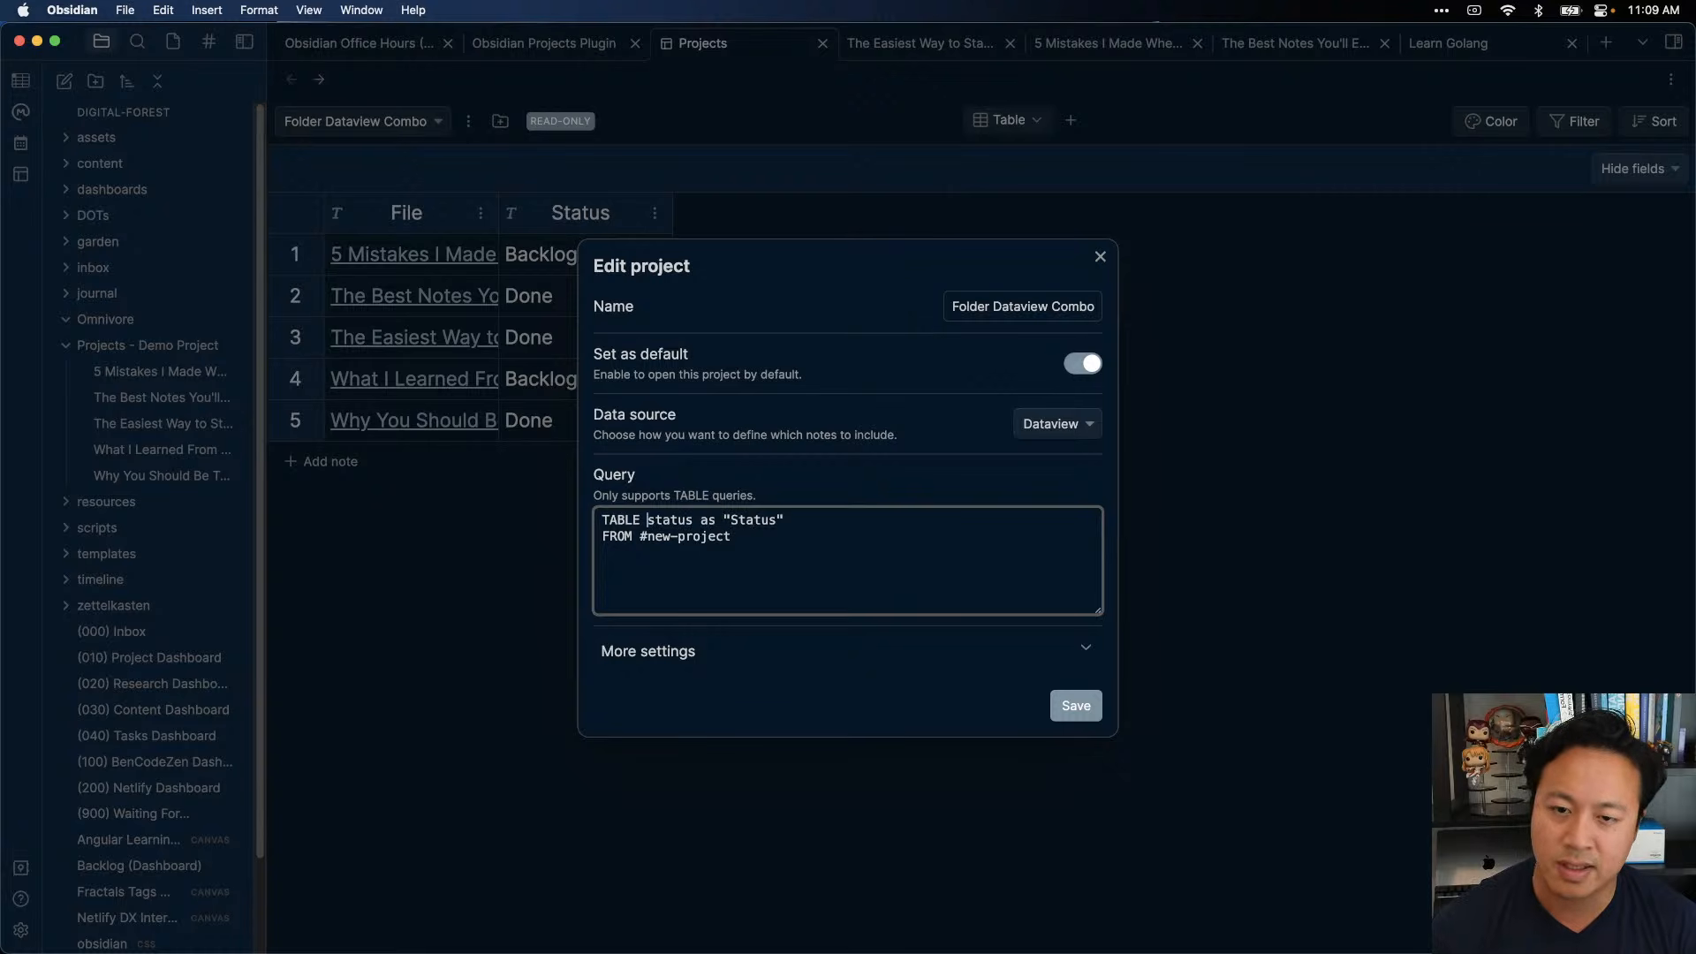
key(Return)
key(End)
key(Return)
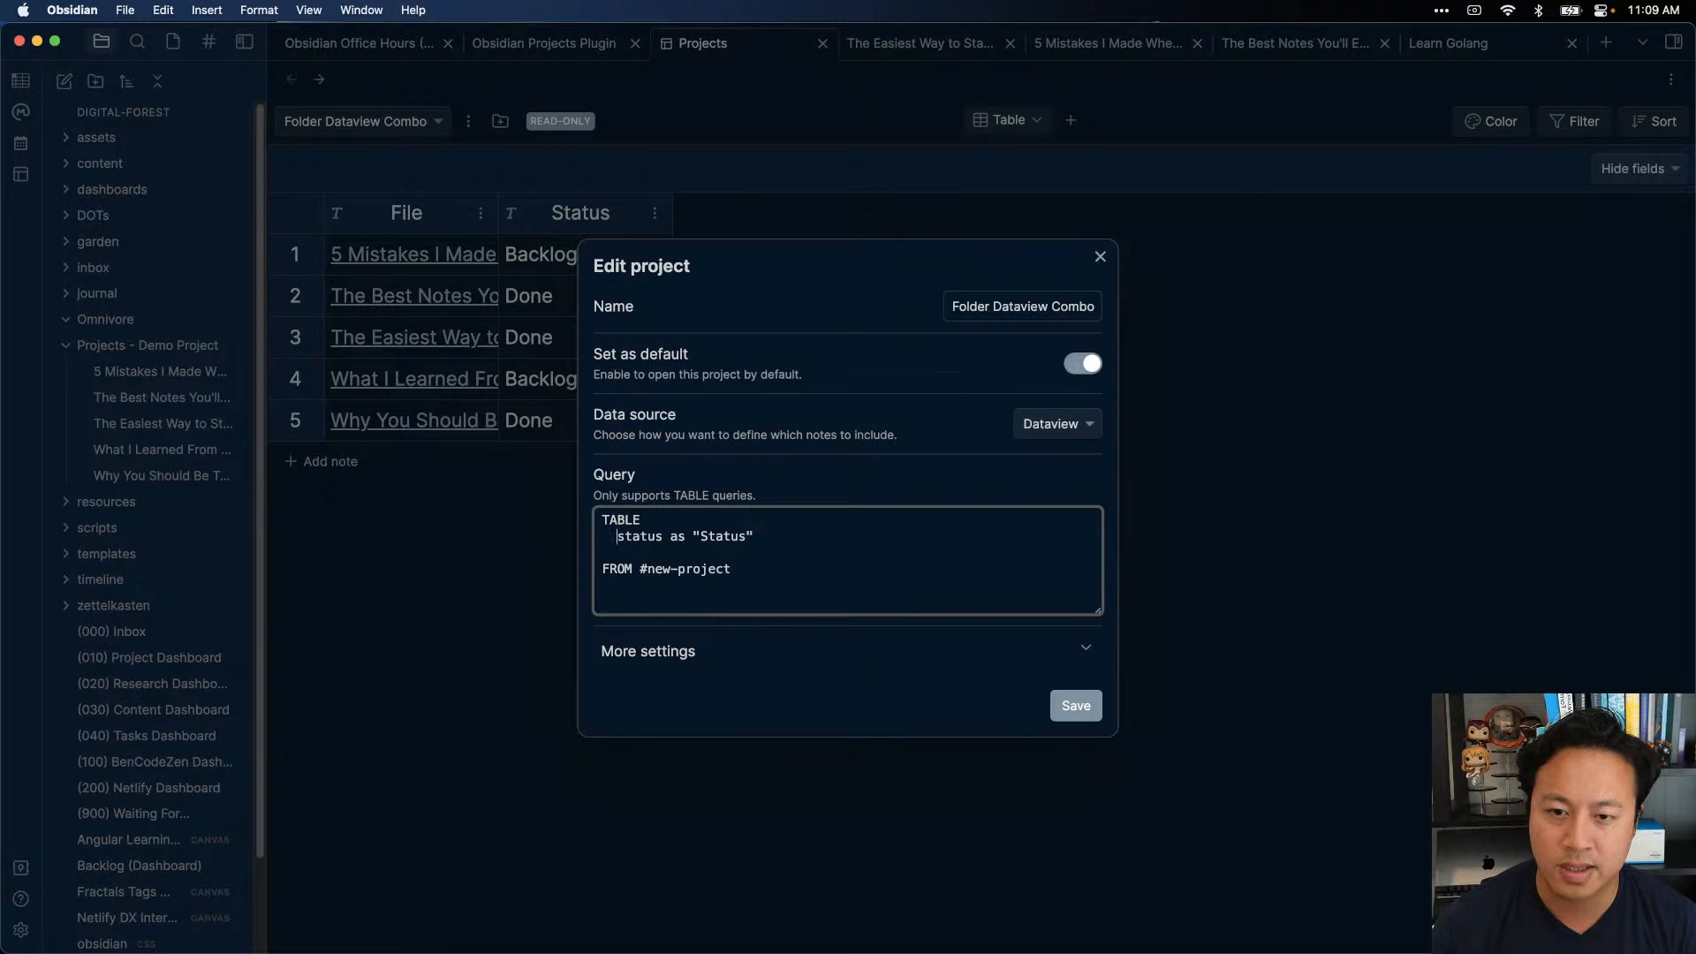
text(due as "Due Date)
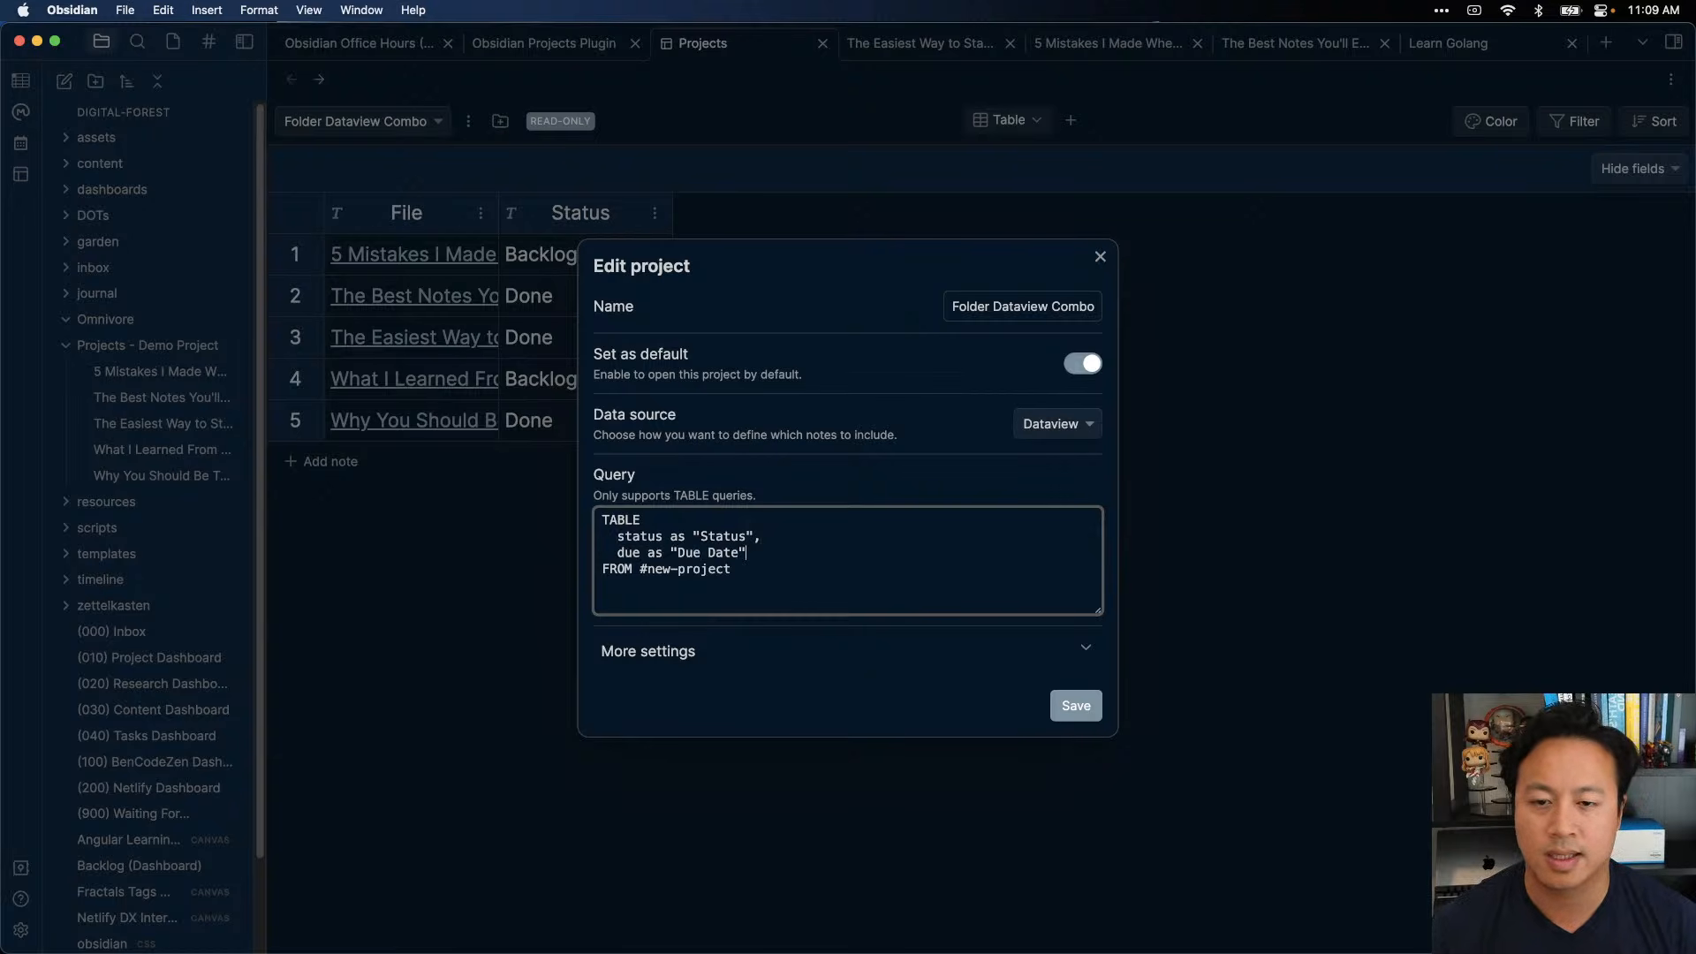
click(1079, 712)
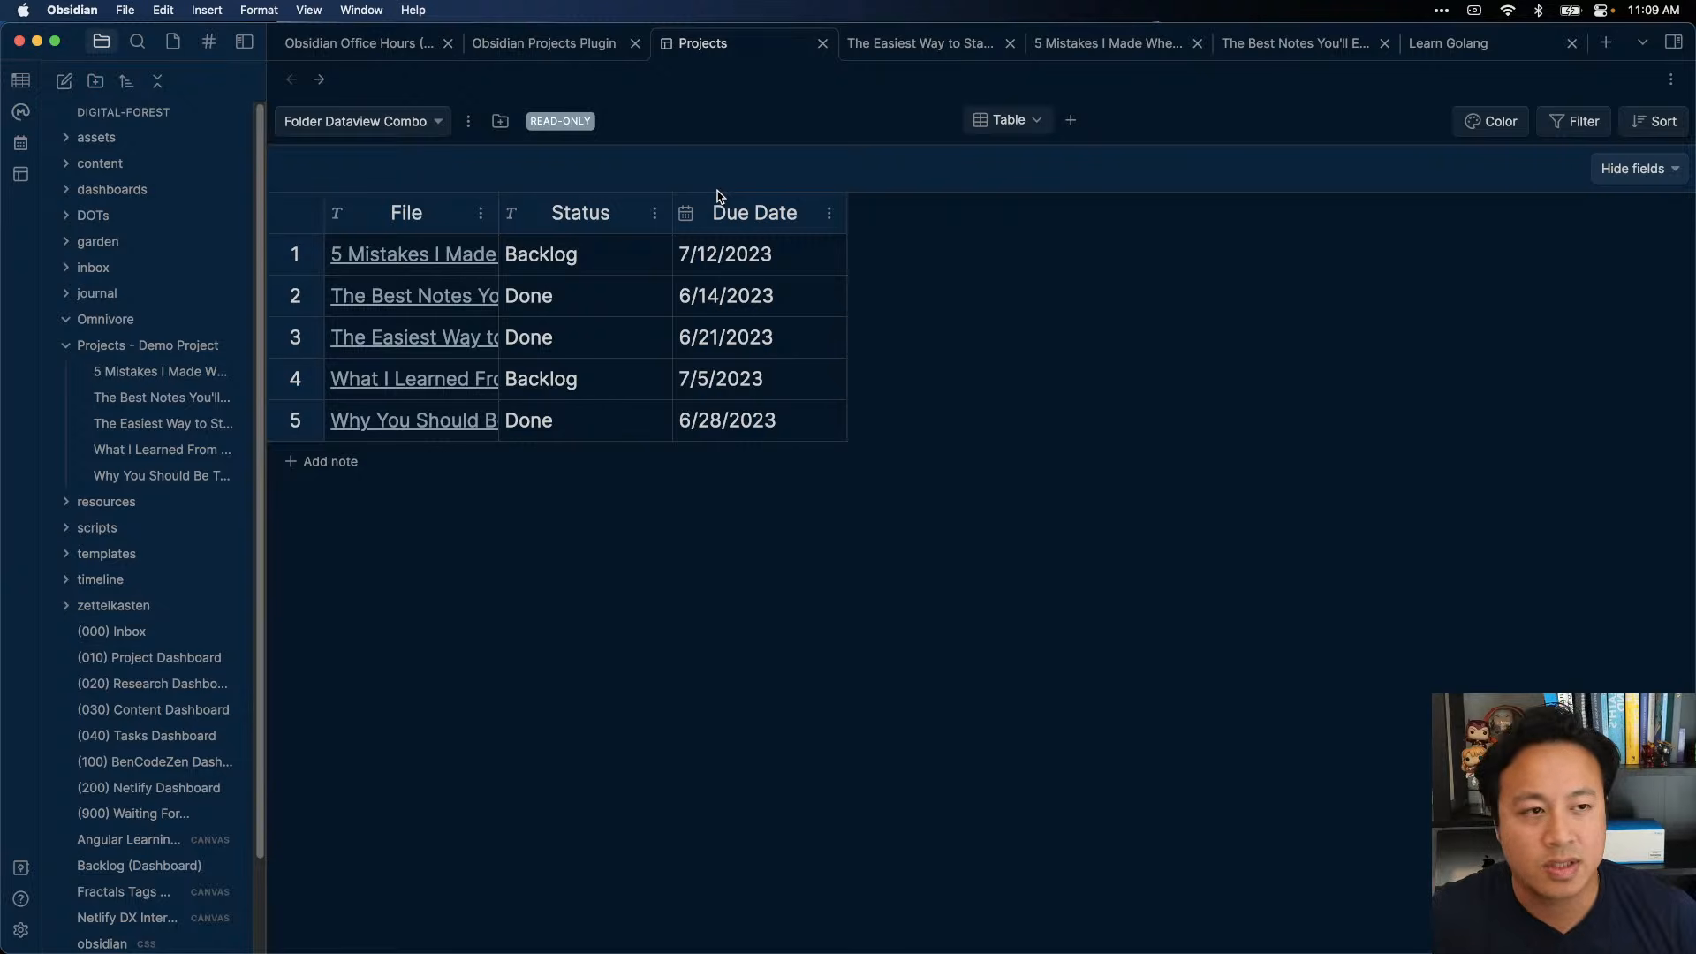
- Add a filter condition on the Status field and review its available comparison operators
click(1583, 121)
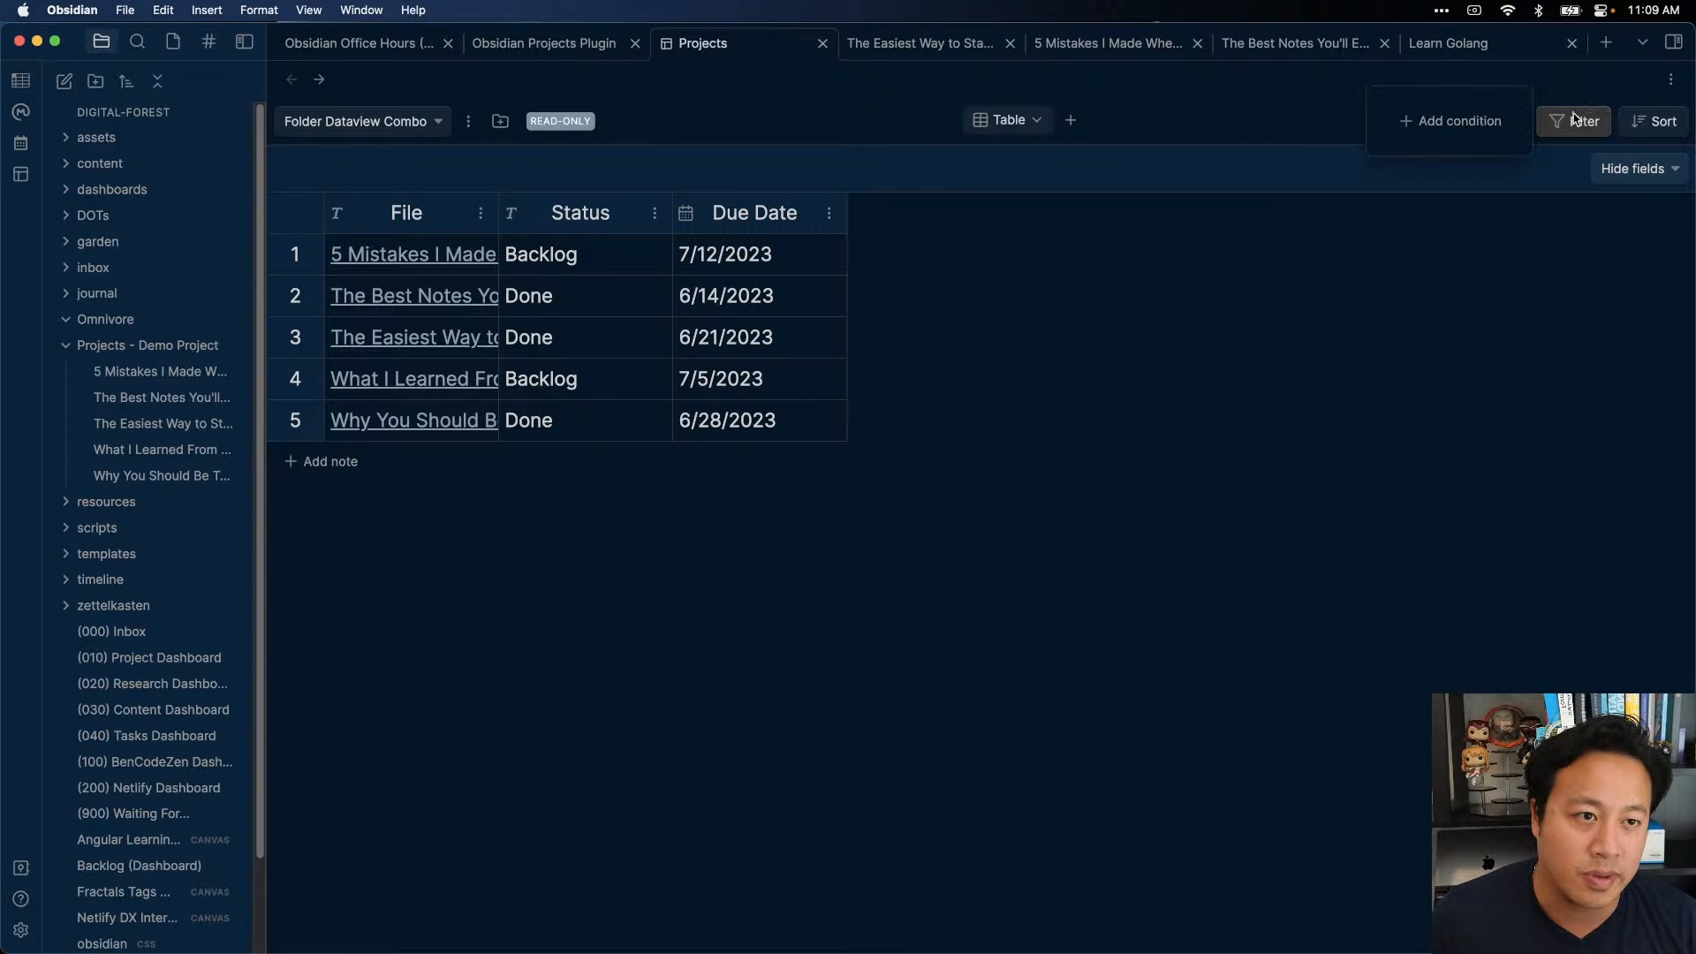
click(1451, 121)
click(1253, 124)
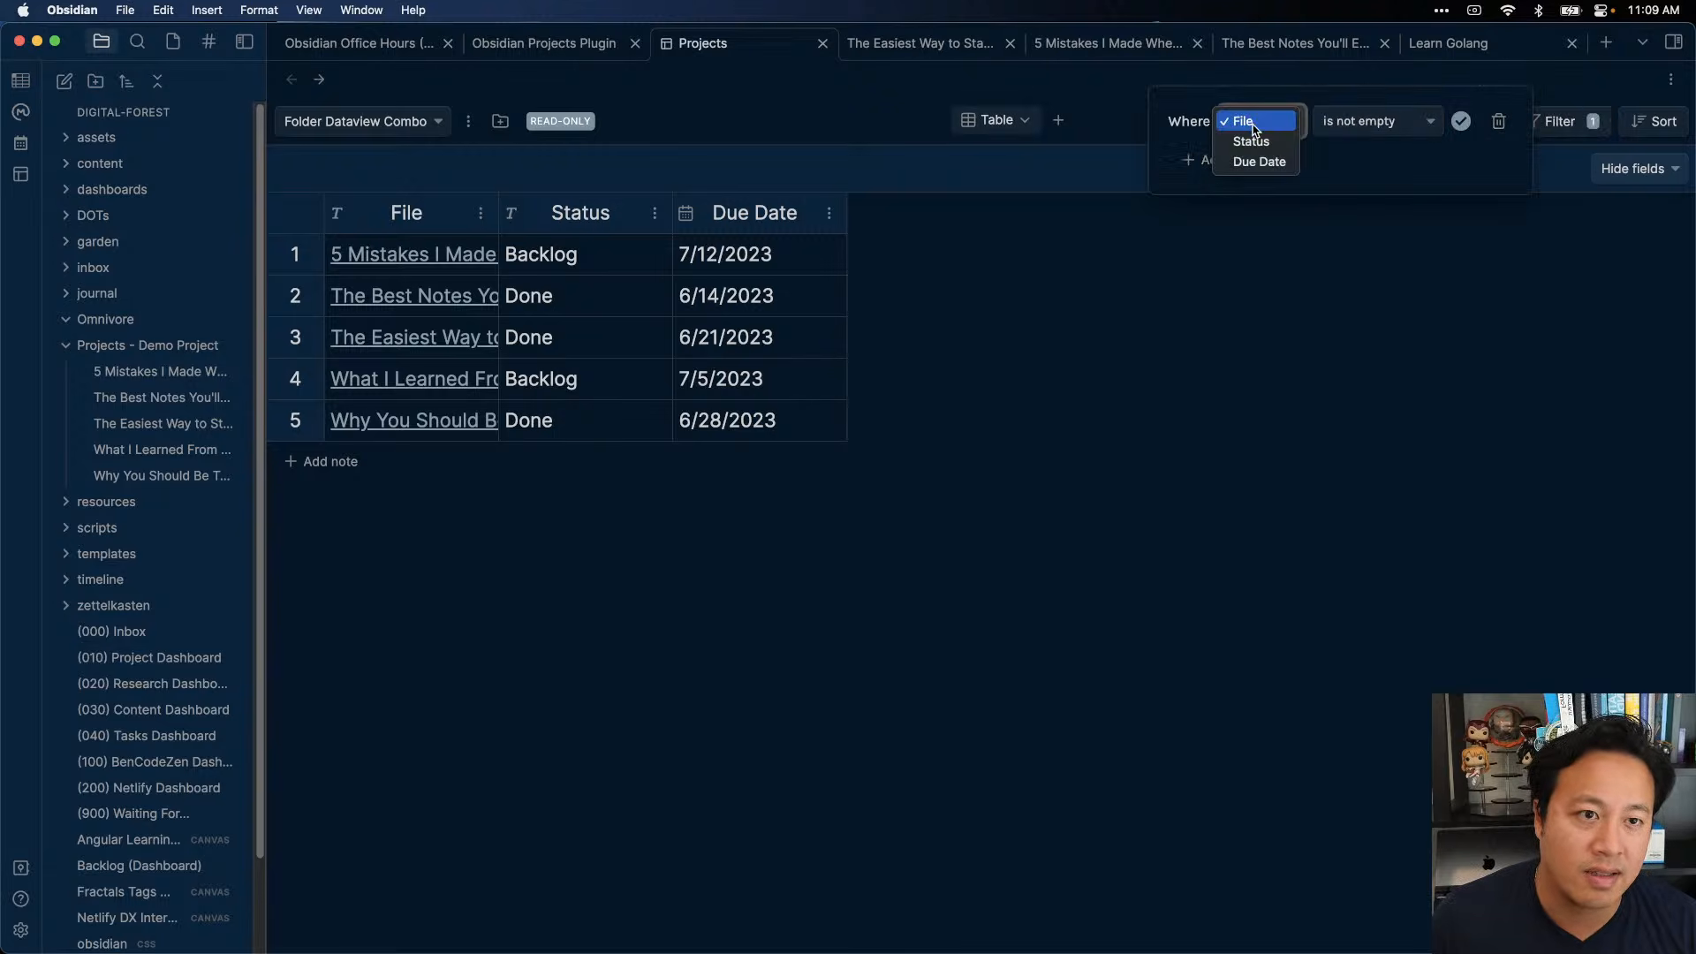
click(1251, 142)
click(1378, 121)
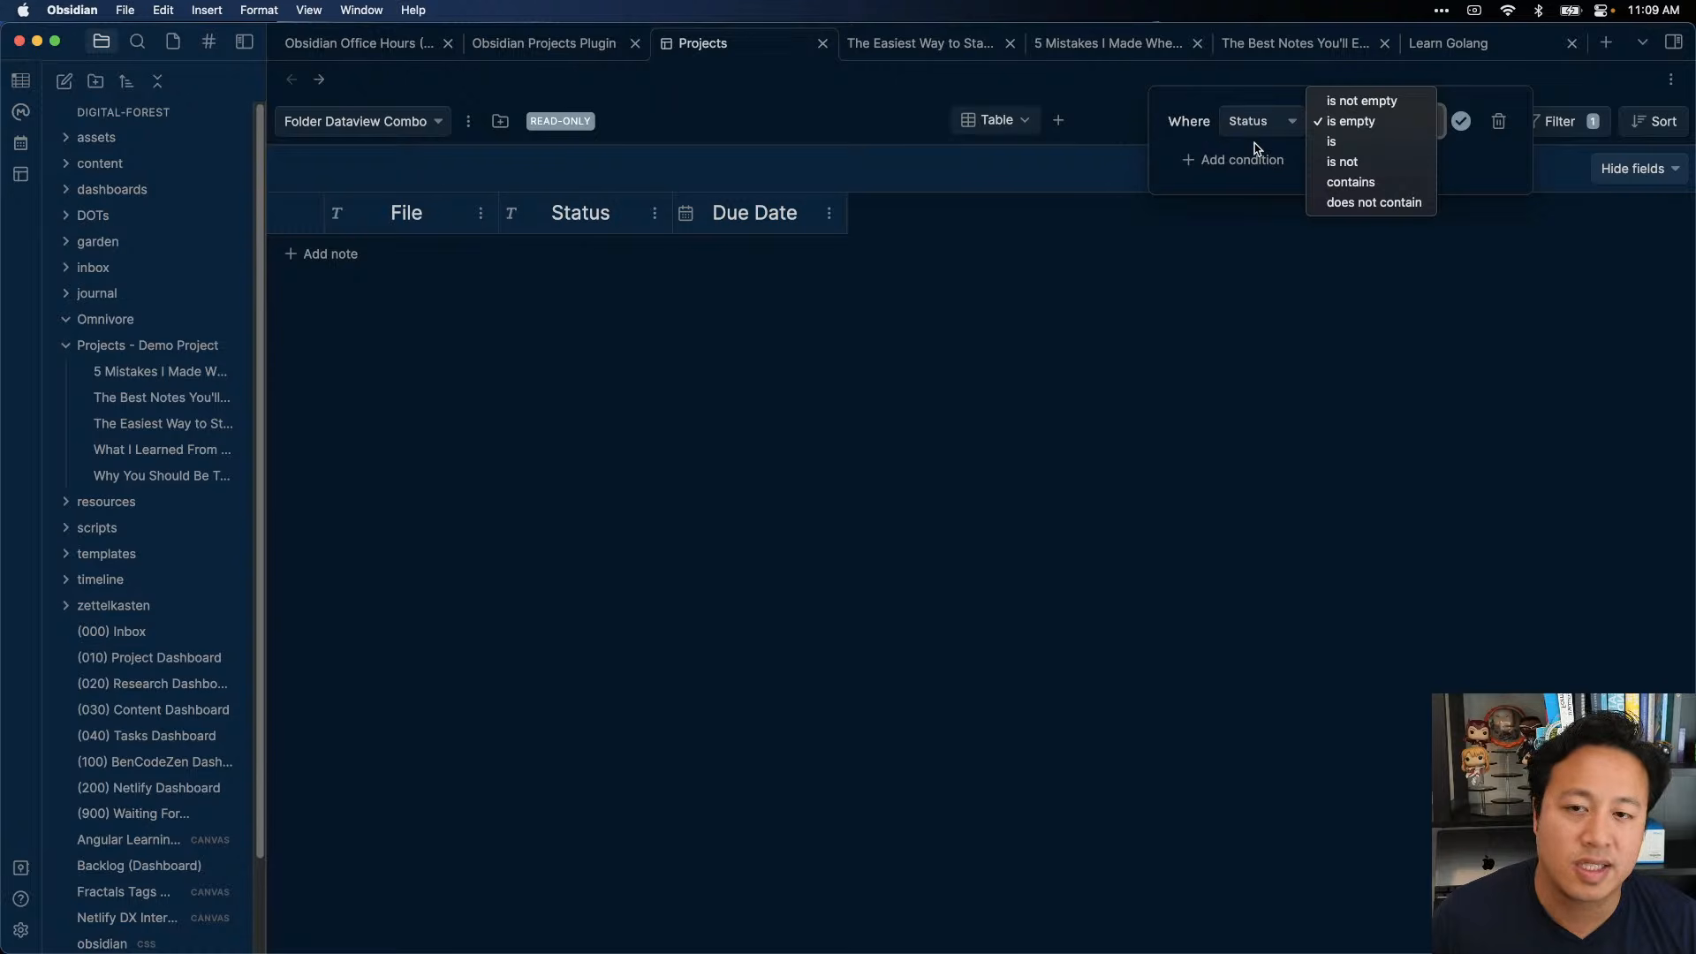
click(1254, 143)
click(1384, 124)
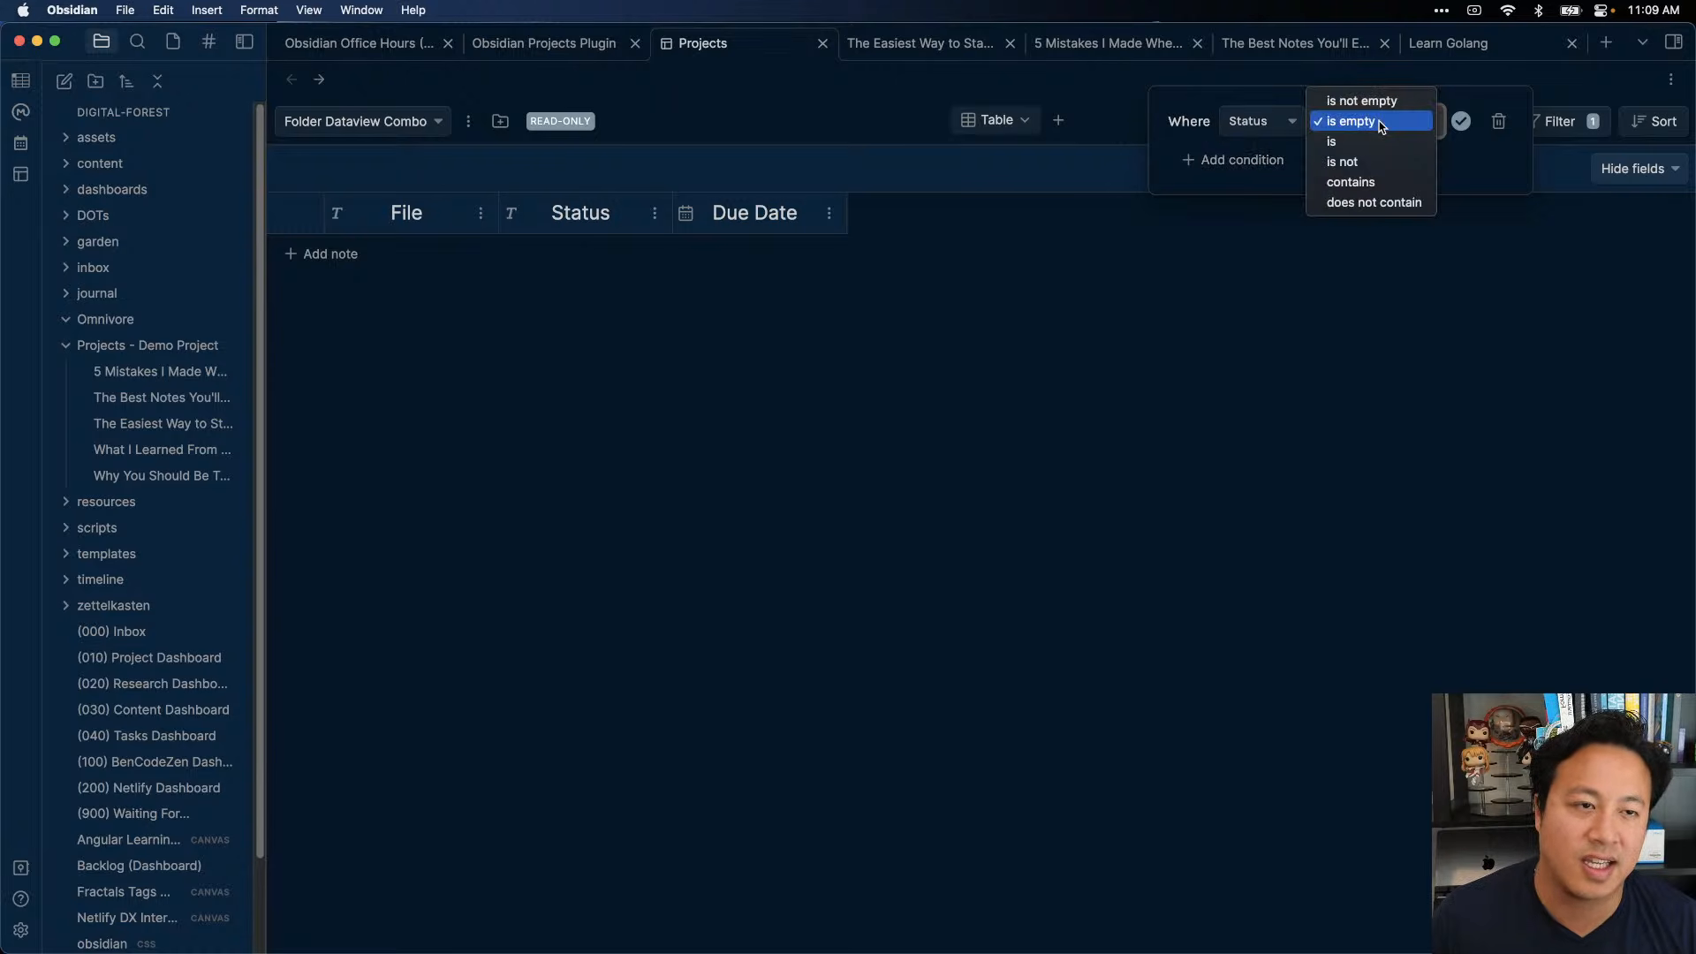
- Switch the filter condition to Due Date, review its comparison operators, and delete the condition
click(1249, 121)
click(1252, 121)
click(1275, 139)
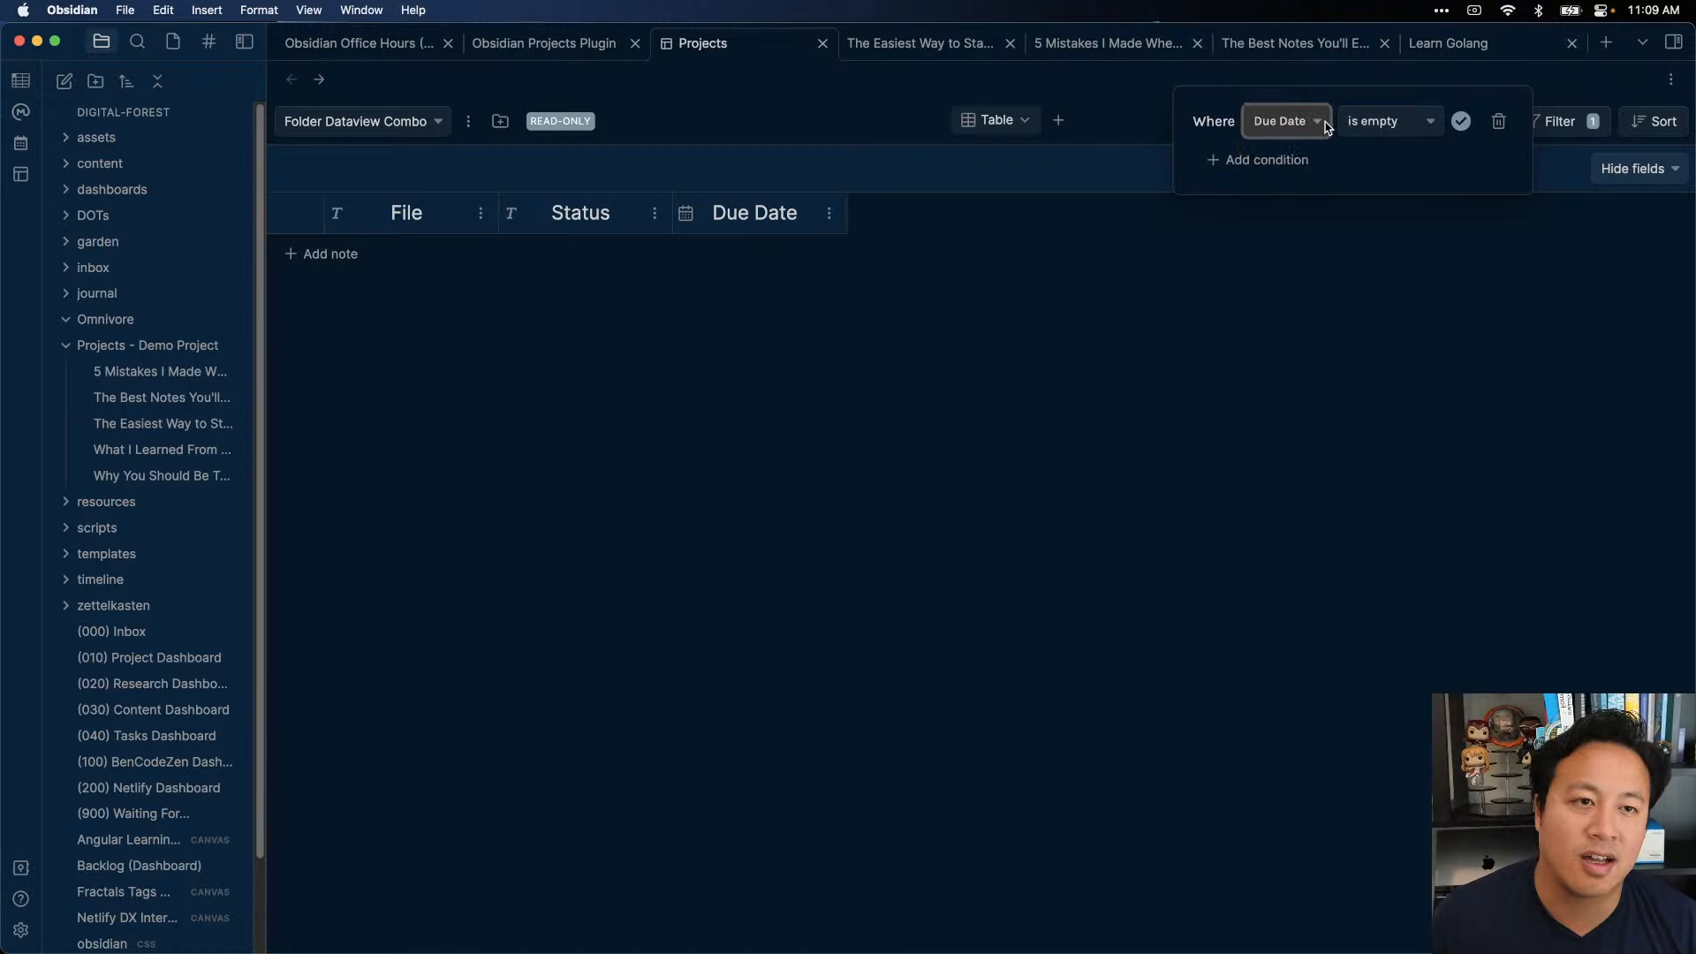
click(1384, 121)
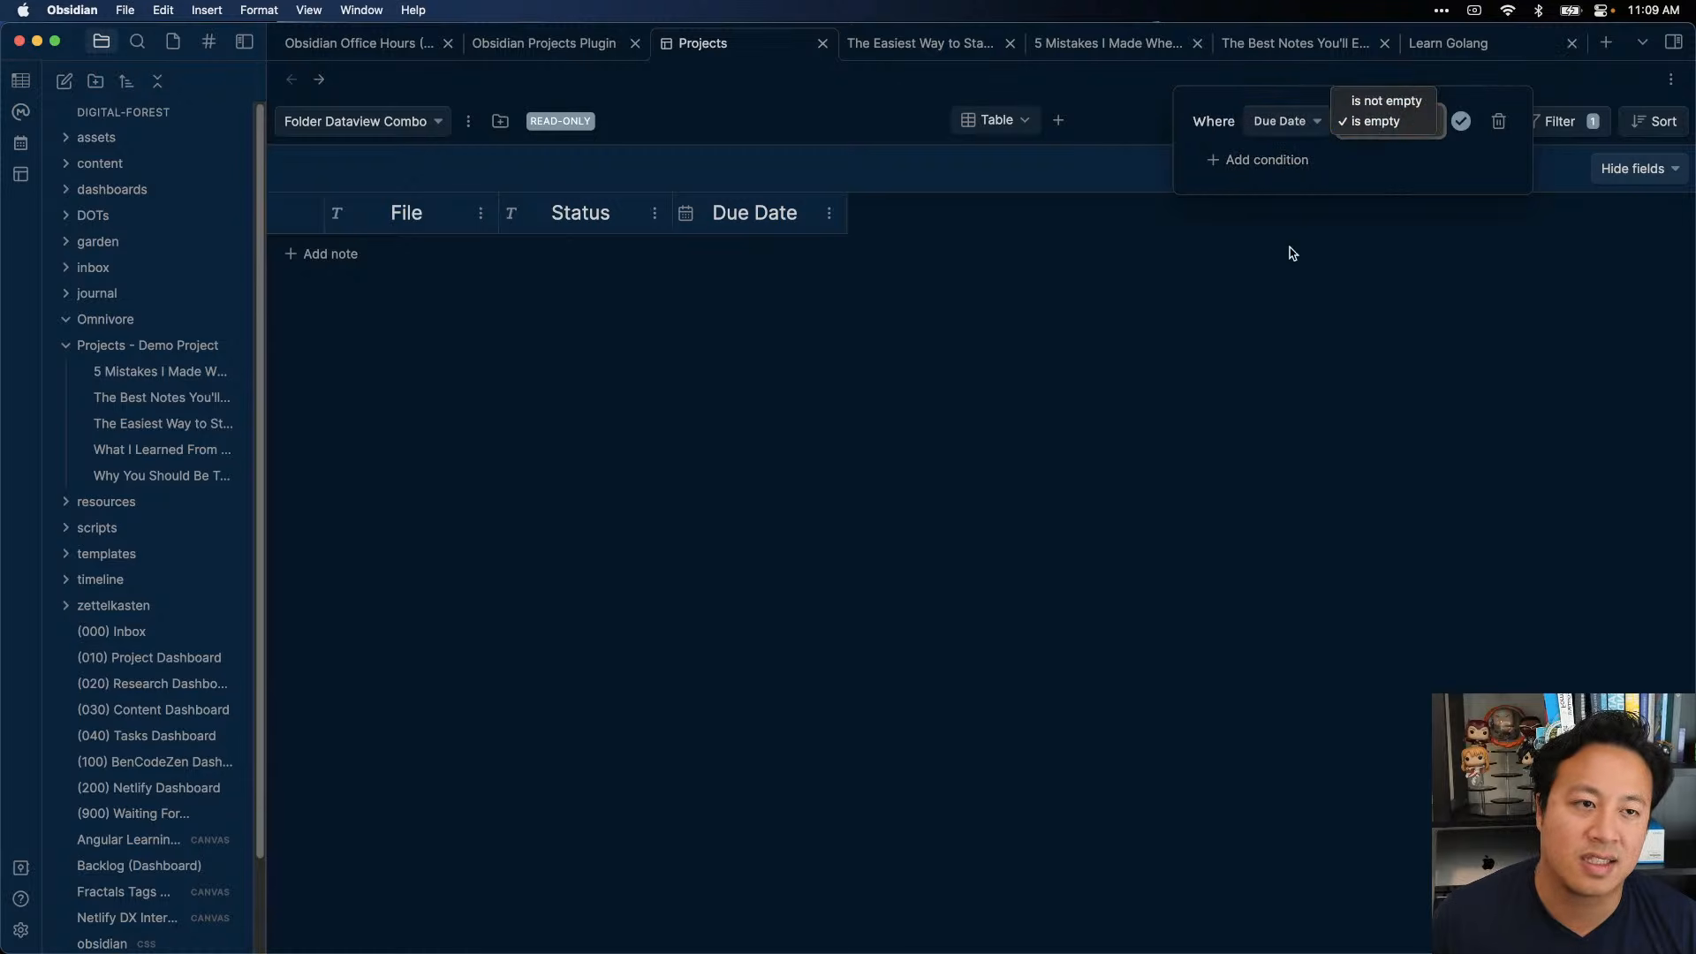
click(1111, 408)
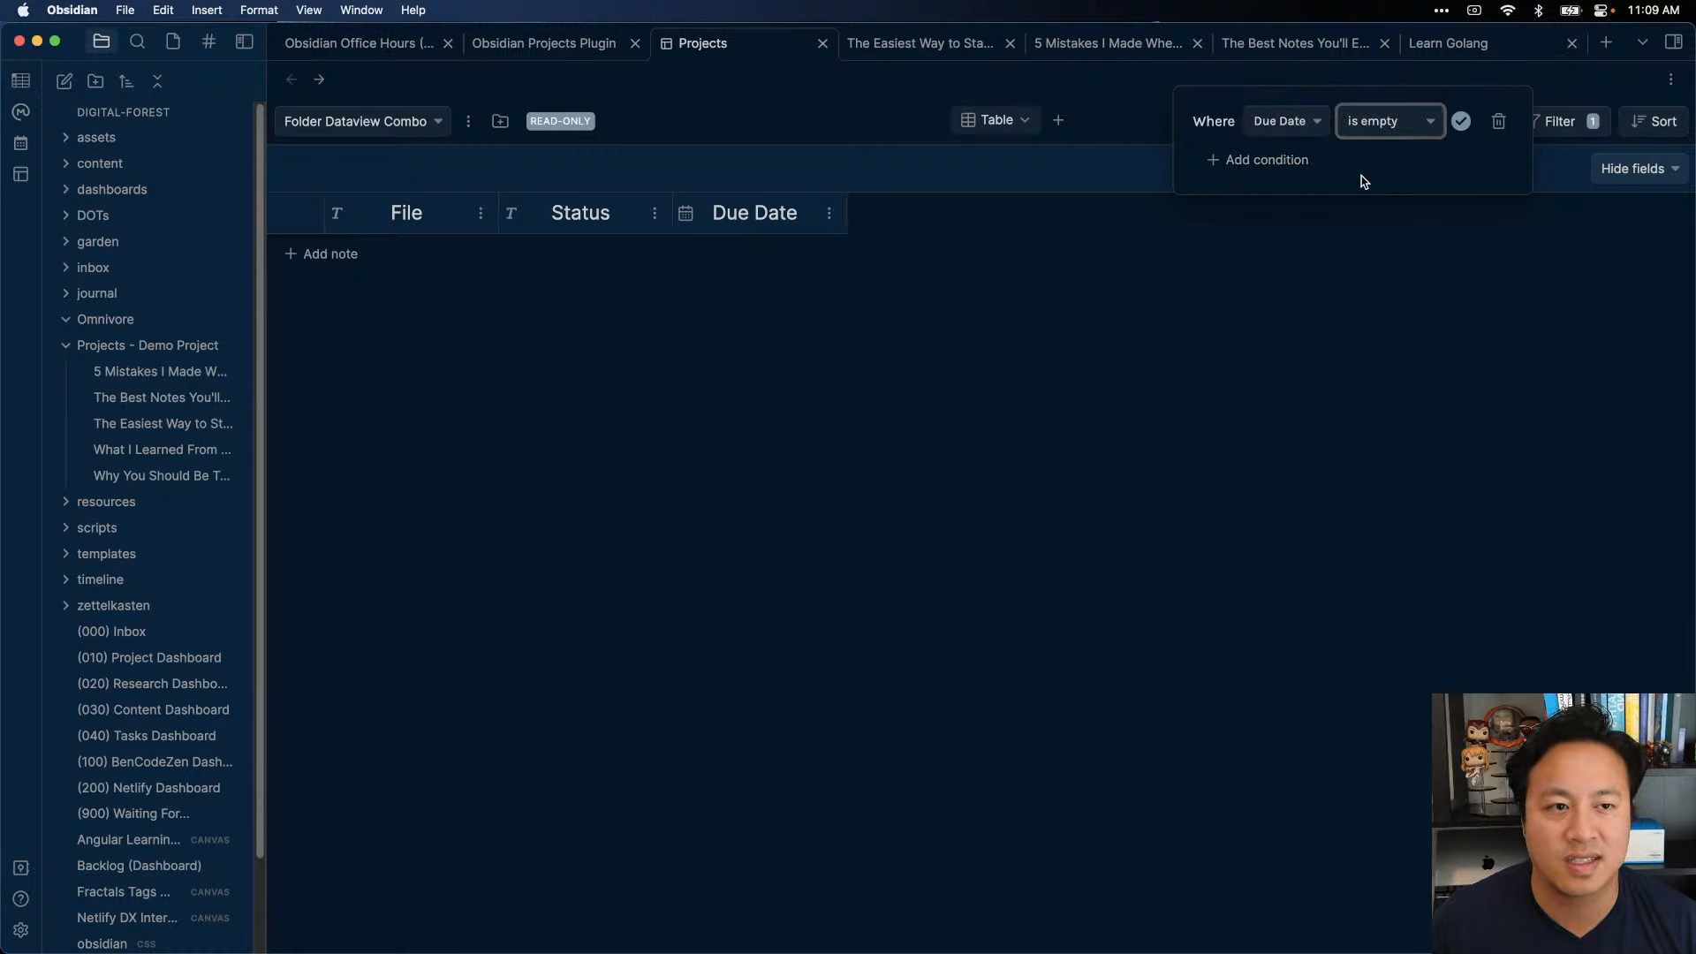
click(1499, 121)
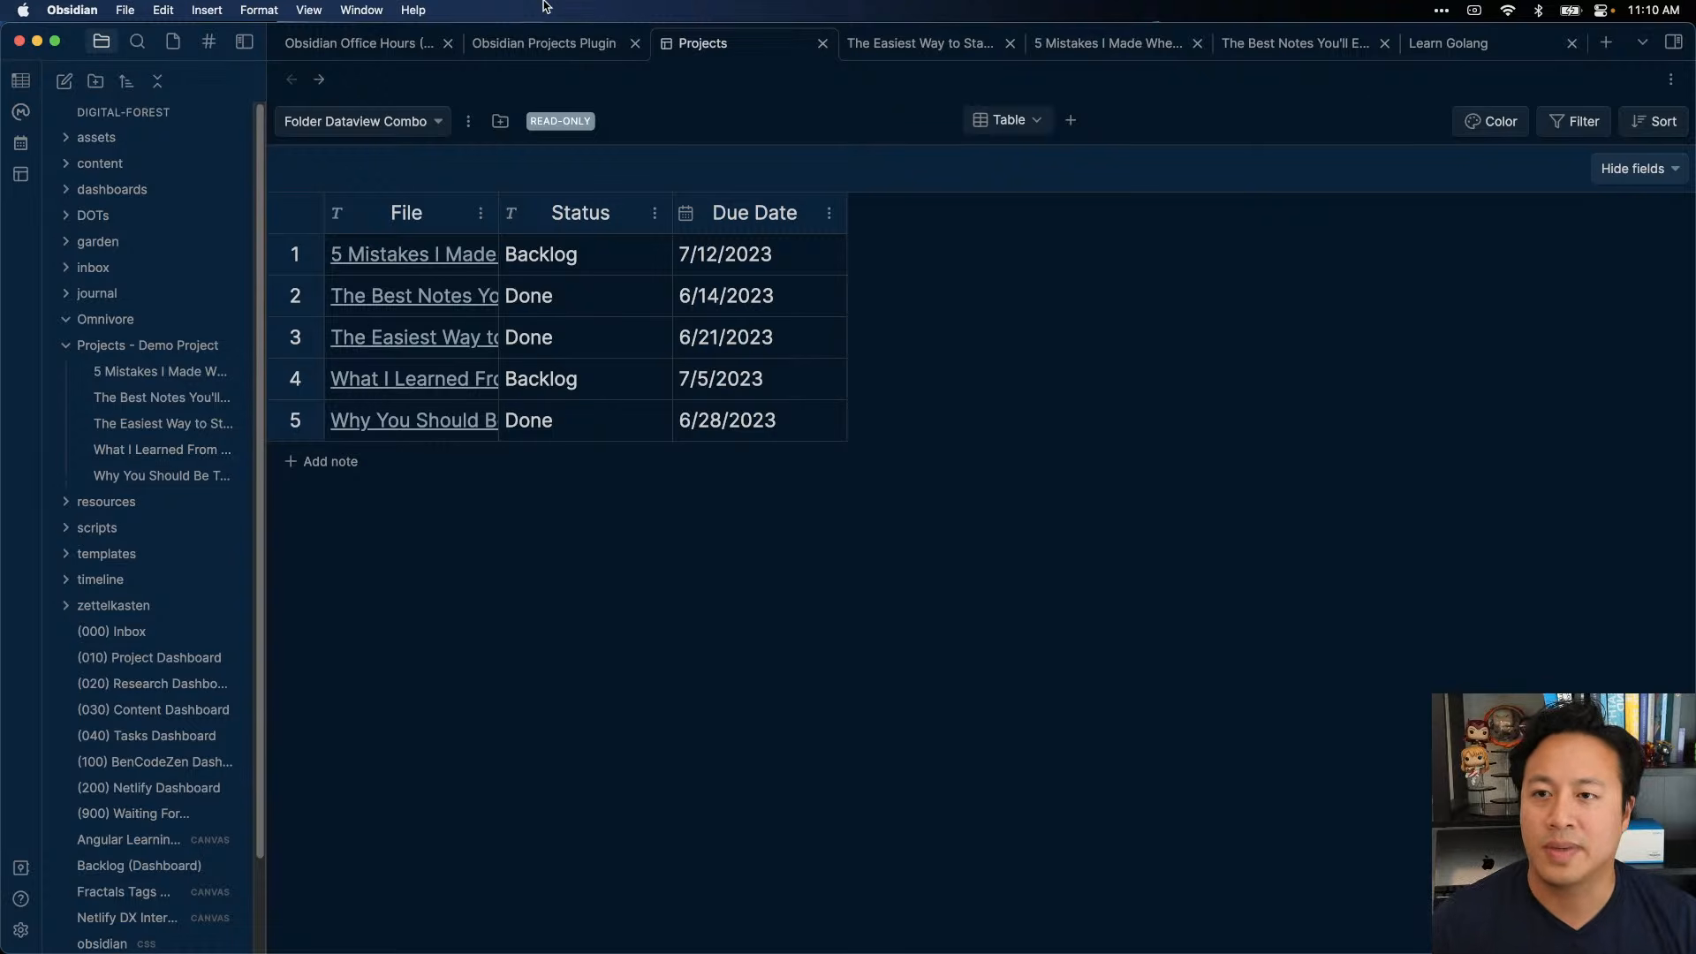
- Start a new project named Obsidian Office Hours with Dataview as its data source
click(500, 121)
triple_click(955, 311)
text(Obsdian)
key(BackSpace)
key(BackSpace)
key(BackSpace)
text(ian)
key(BackSpace)
key(BackSpace)
key(BackSpace)
text(ian Office Hours)
right_click(956, 309)
click(769, 394)
click(1026, 432)
click(1051, 473)
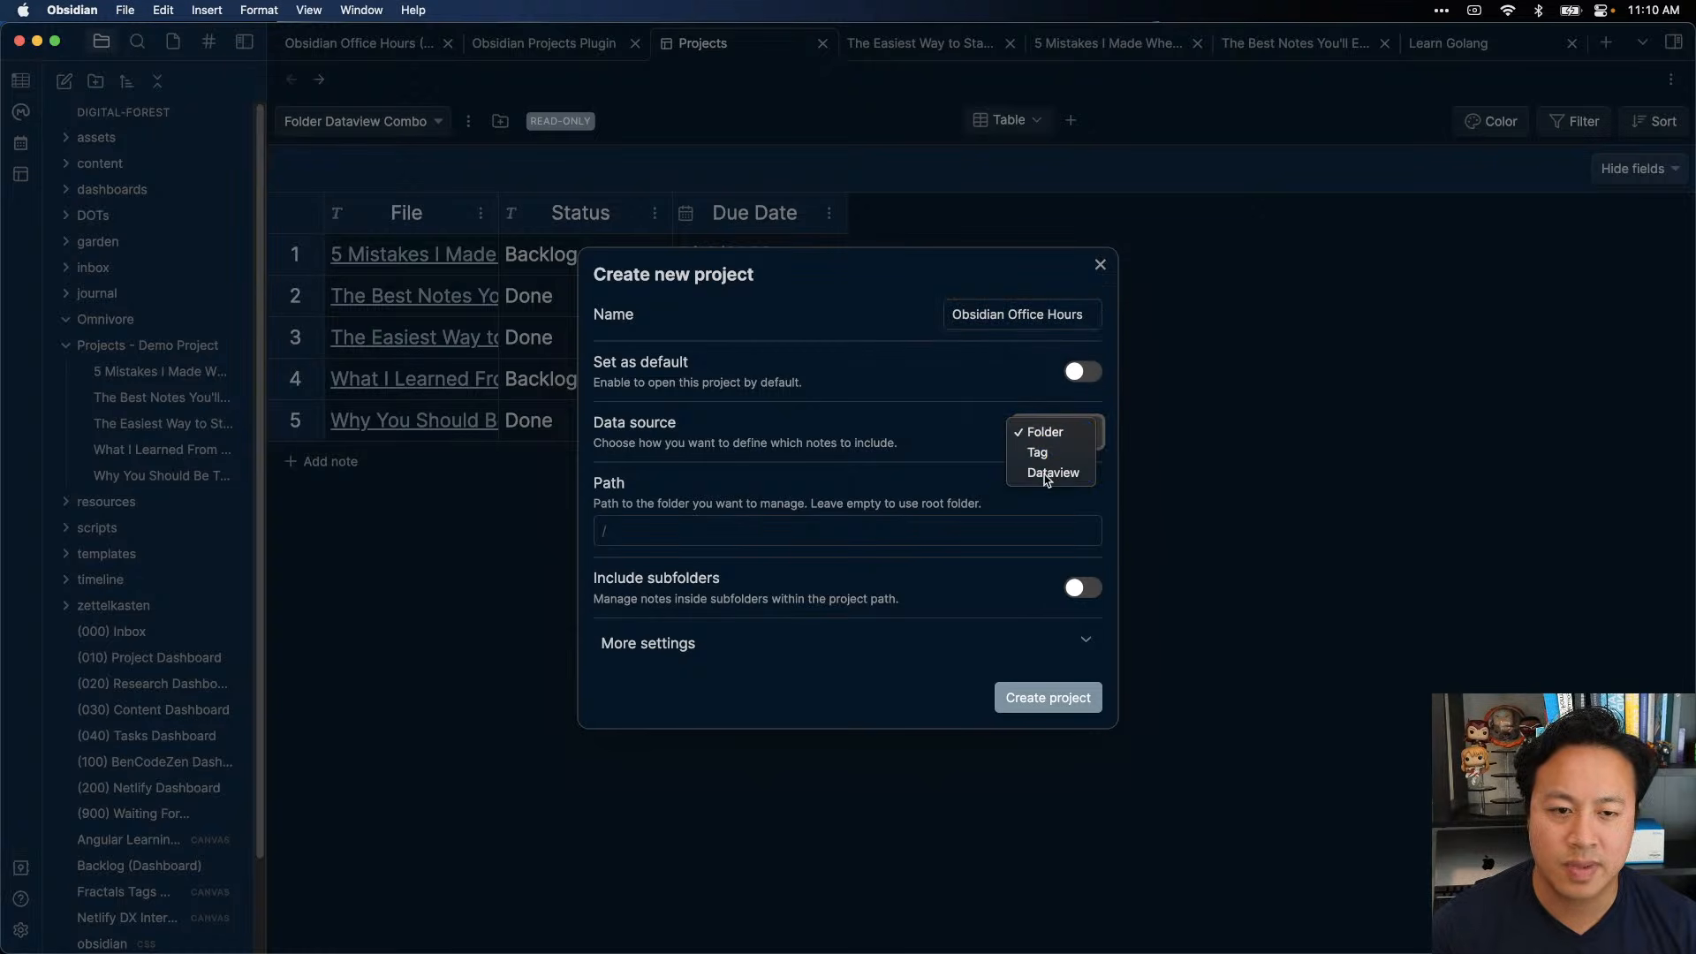
- Enter the query TABLE status as Status FROM #type/content AND [[Obsidian Office Hours (Series)]] and create the project
click(920, 577)
text(TABLE status as S)
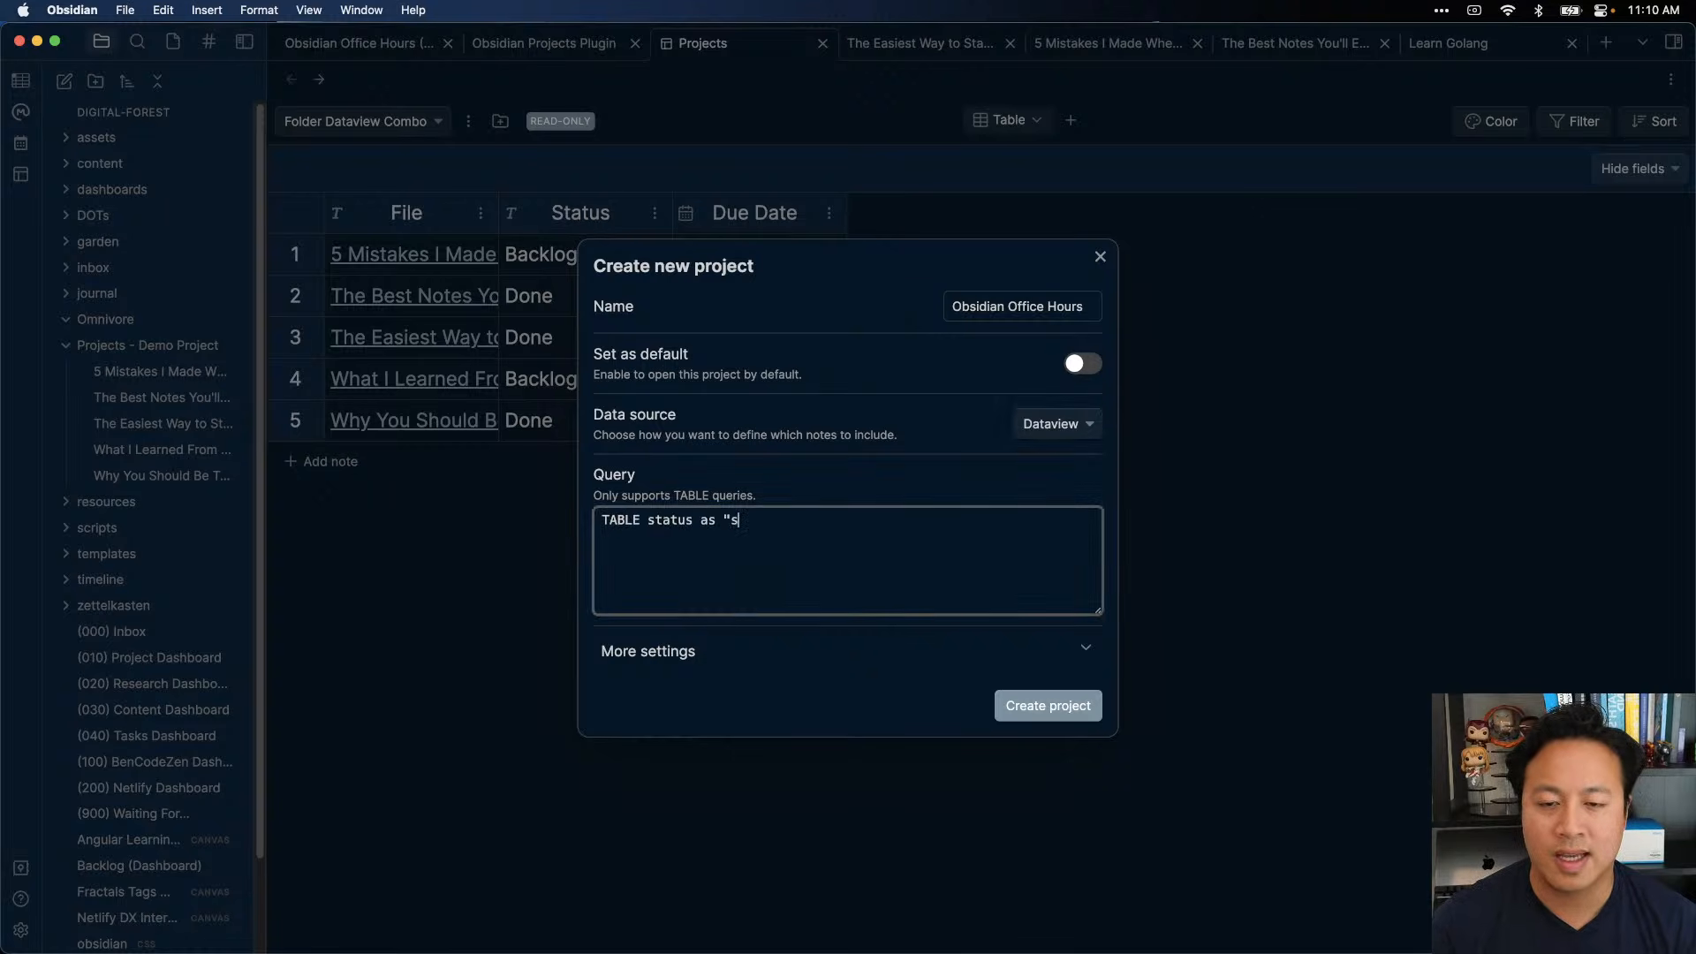
text(tatus,)
key(BackSpace)
key(Return)
text(F)
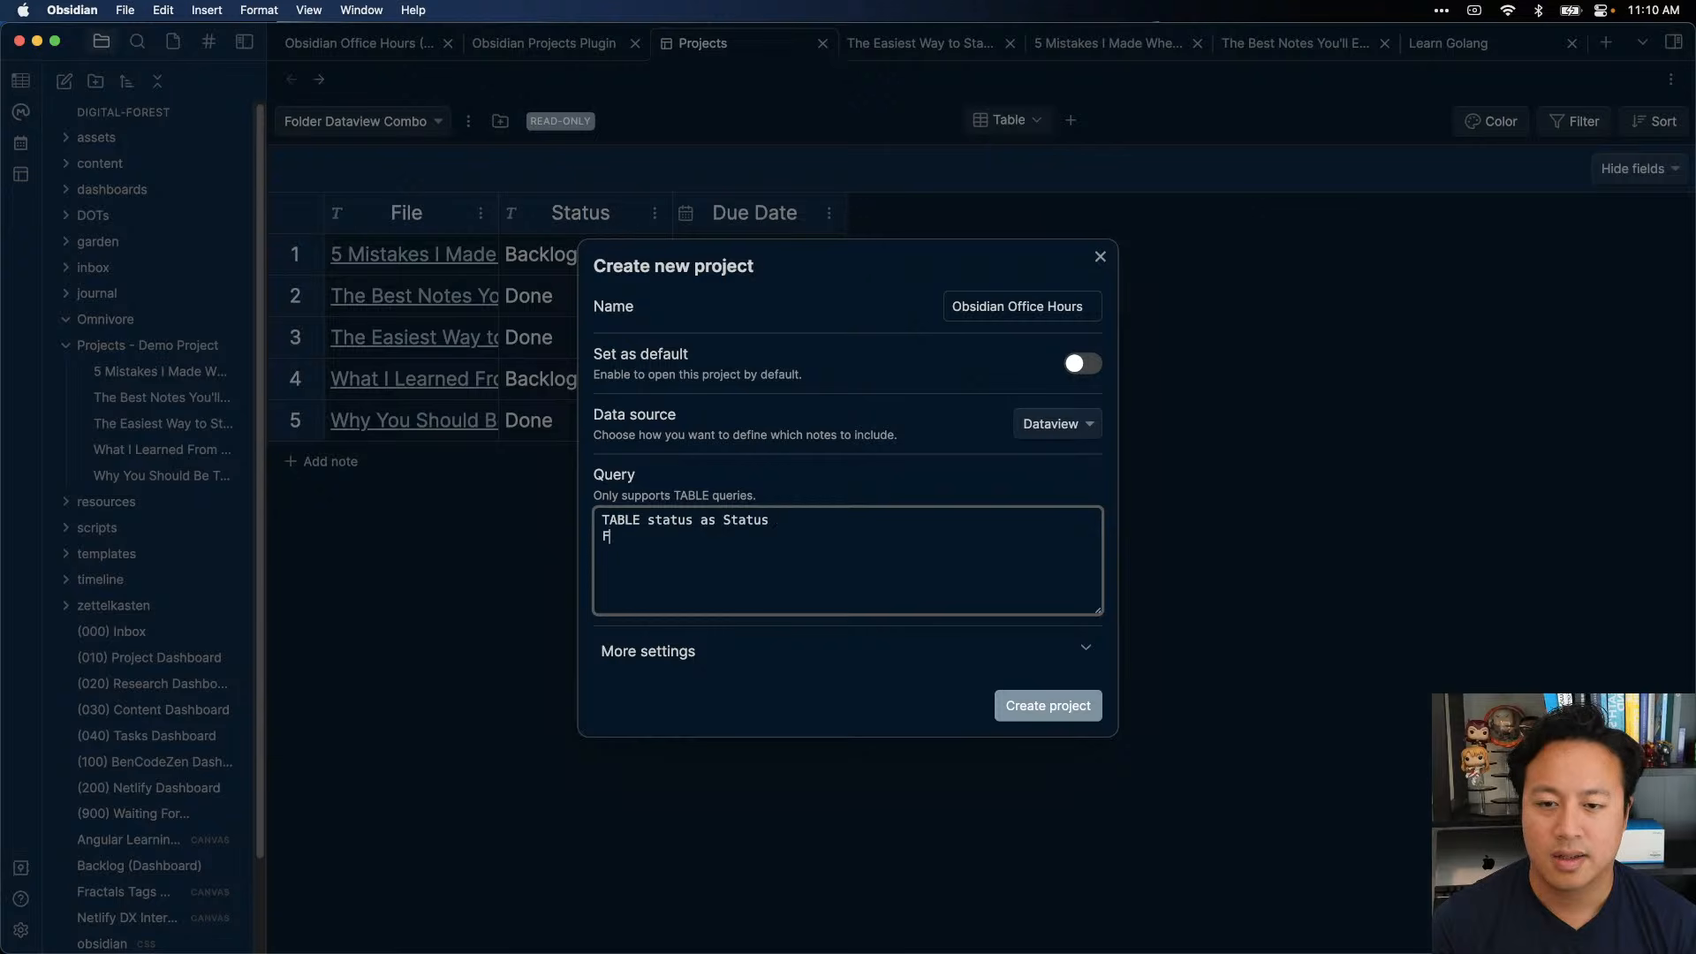
text(ROM #type/content AND [[OBsid)
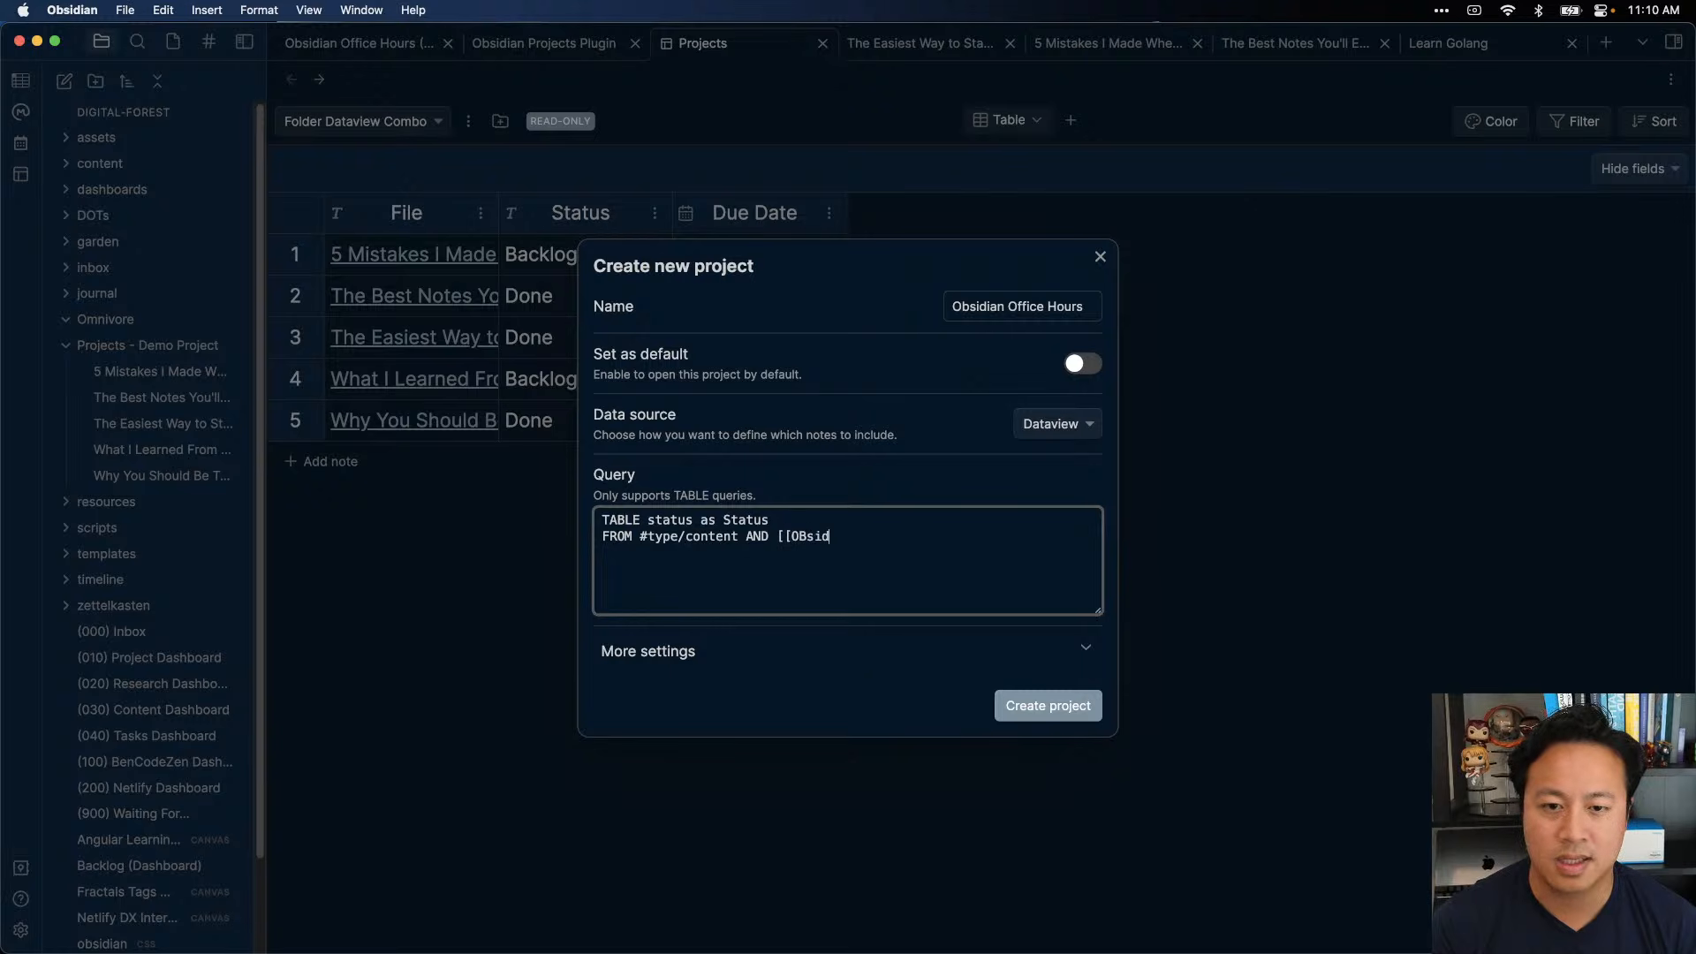
key(BackSpace)
text(bsidian Of)
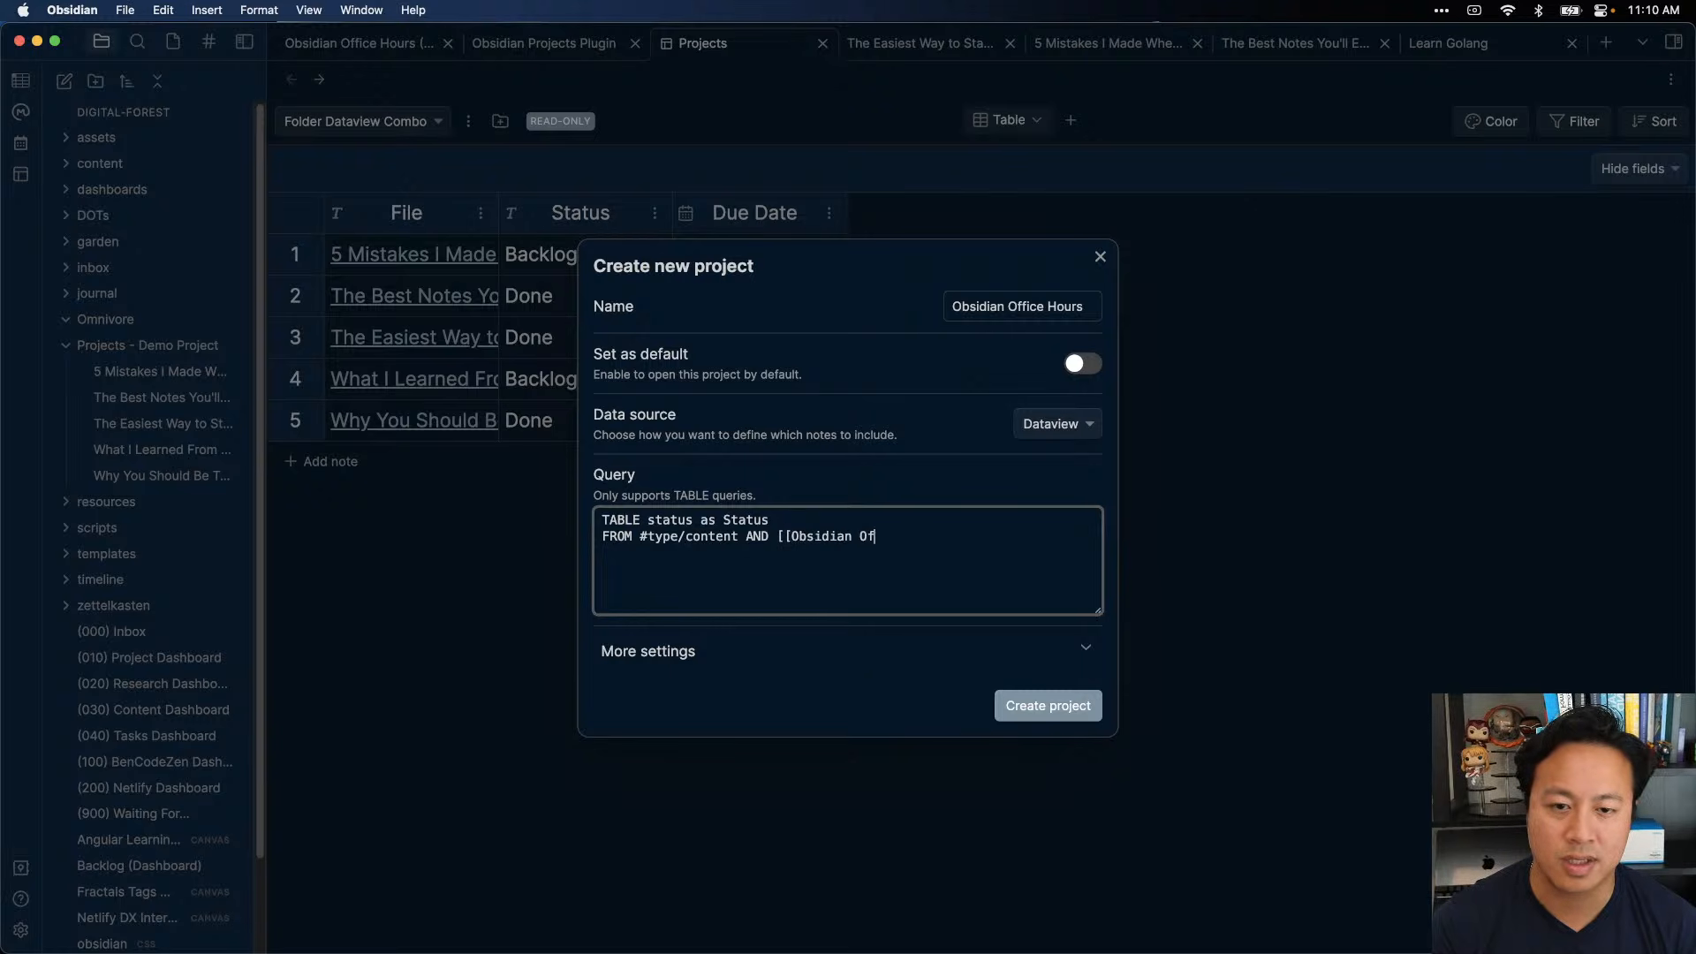
text(fice Hours (SEries)
key(BackSpace)
key(BackSpace)
text(eries)]])
click(1049, 711)
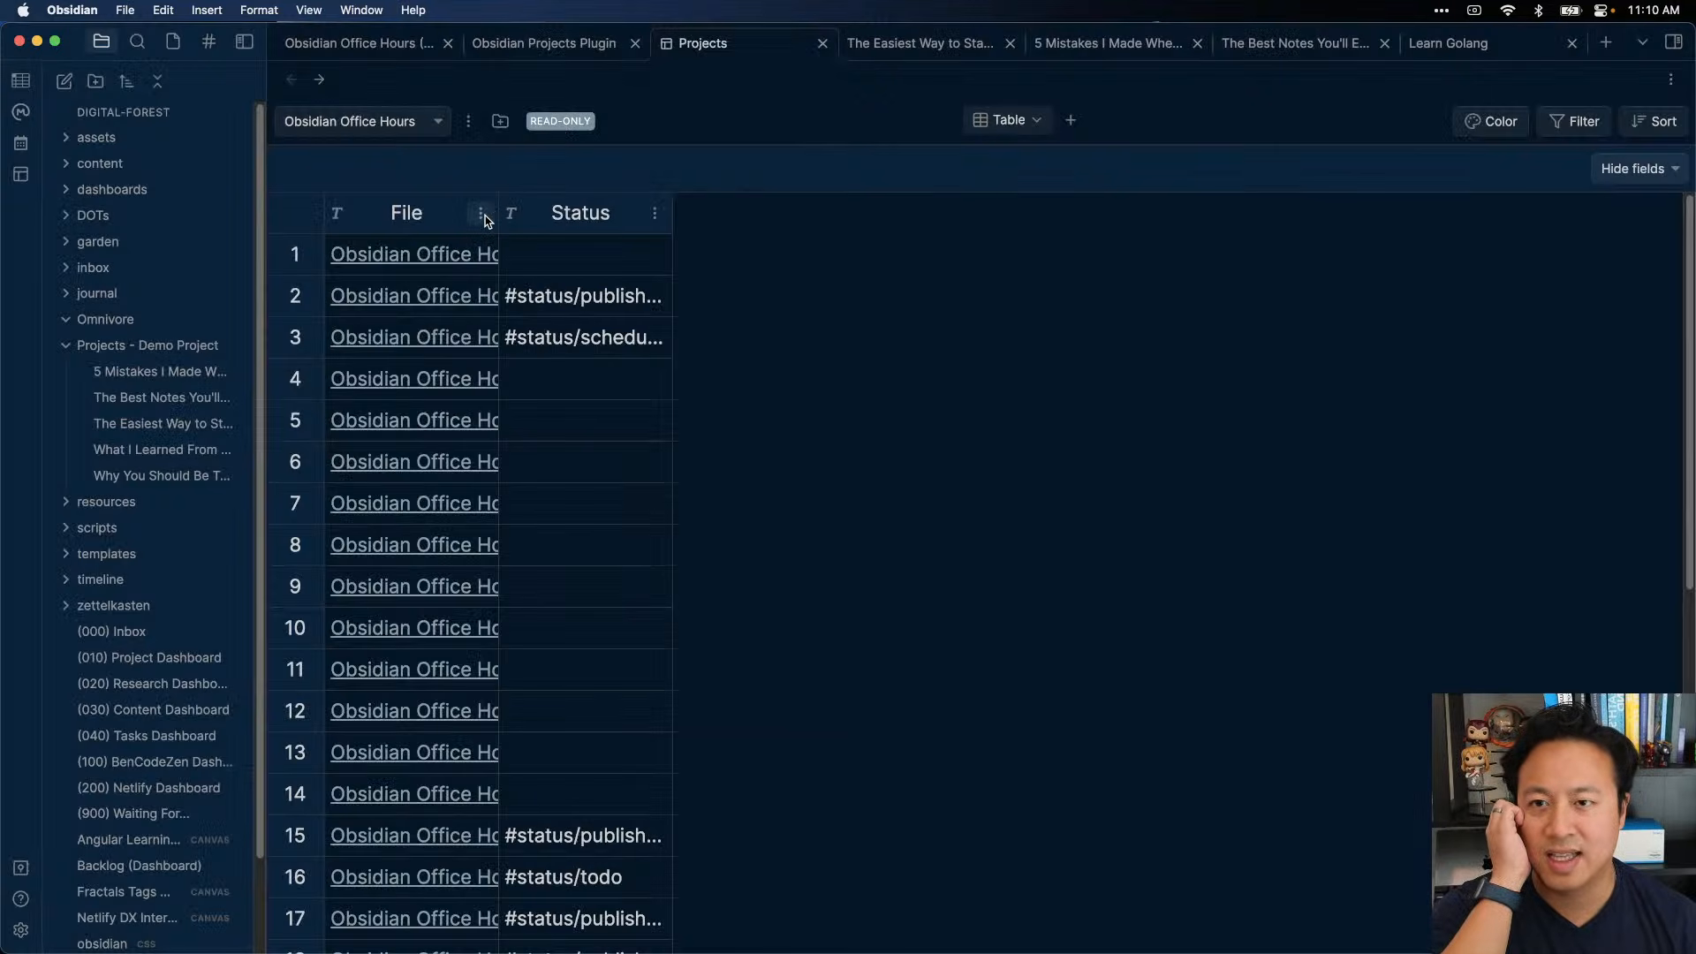
- Widen the File column to show more of the note titles and look through the listed notes
drag(500, 221, 944, 224)
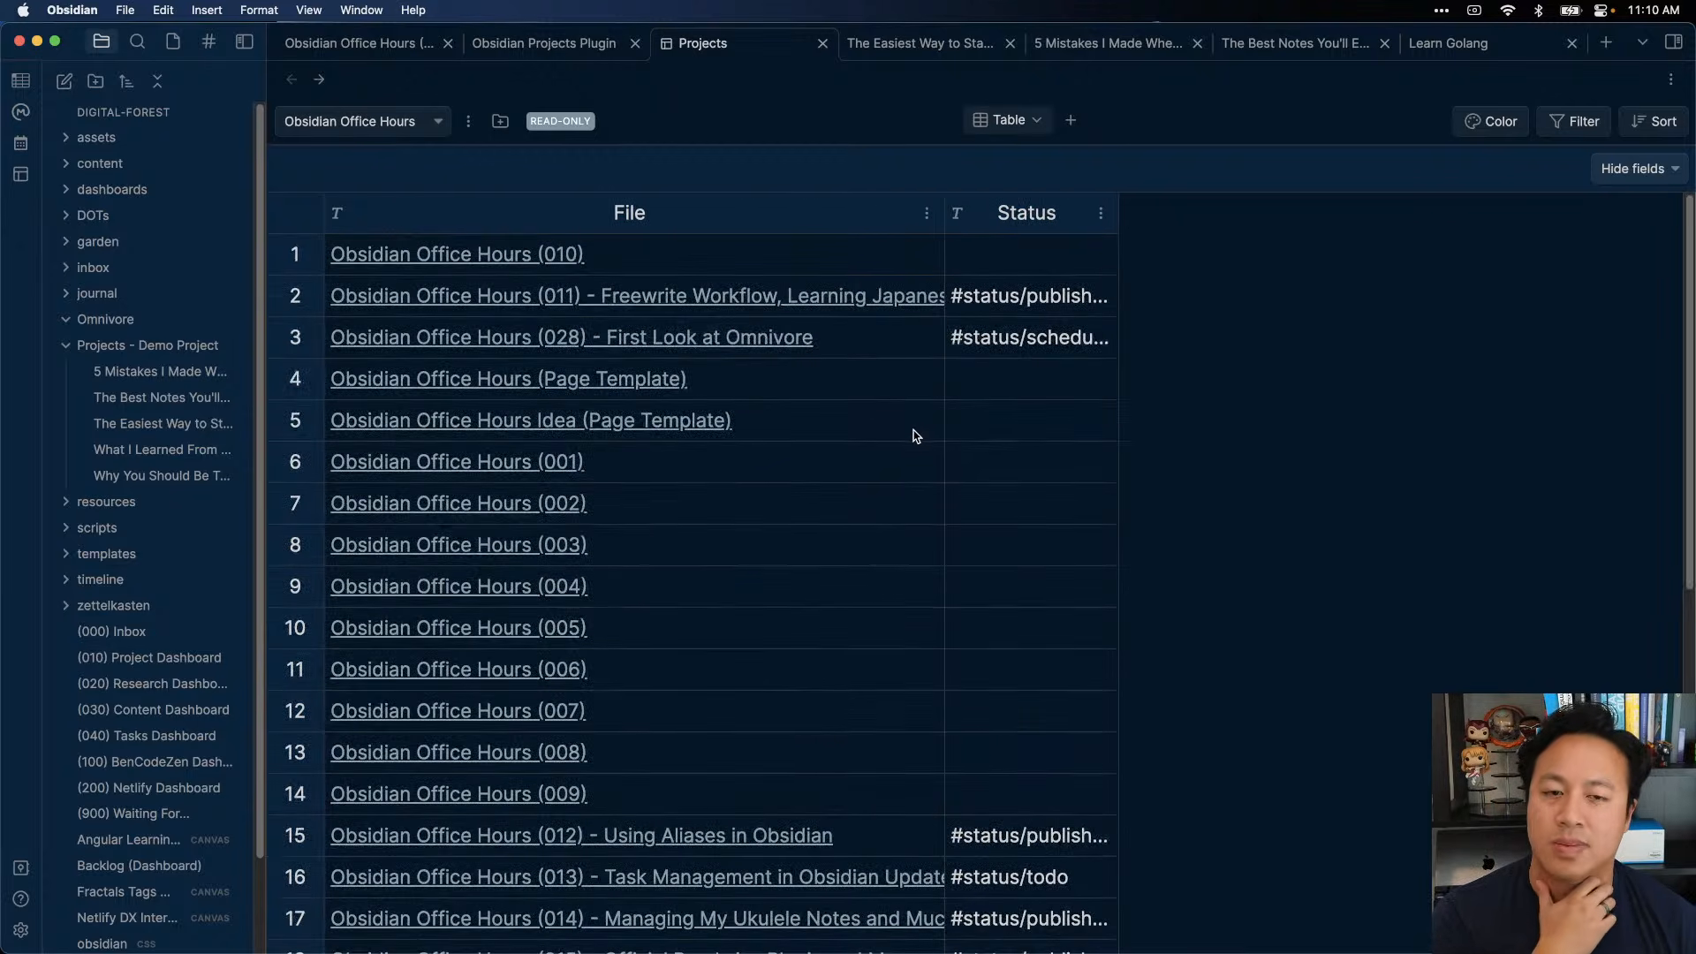
scroll(749, 574, down, 8)
scroll(752, 579, up, 8)
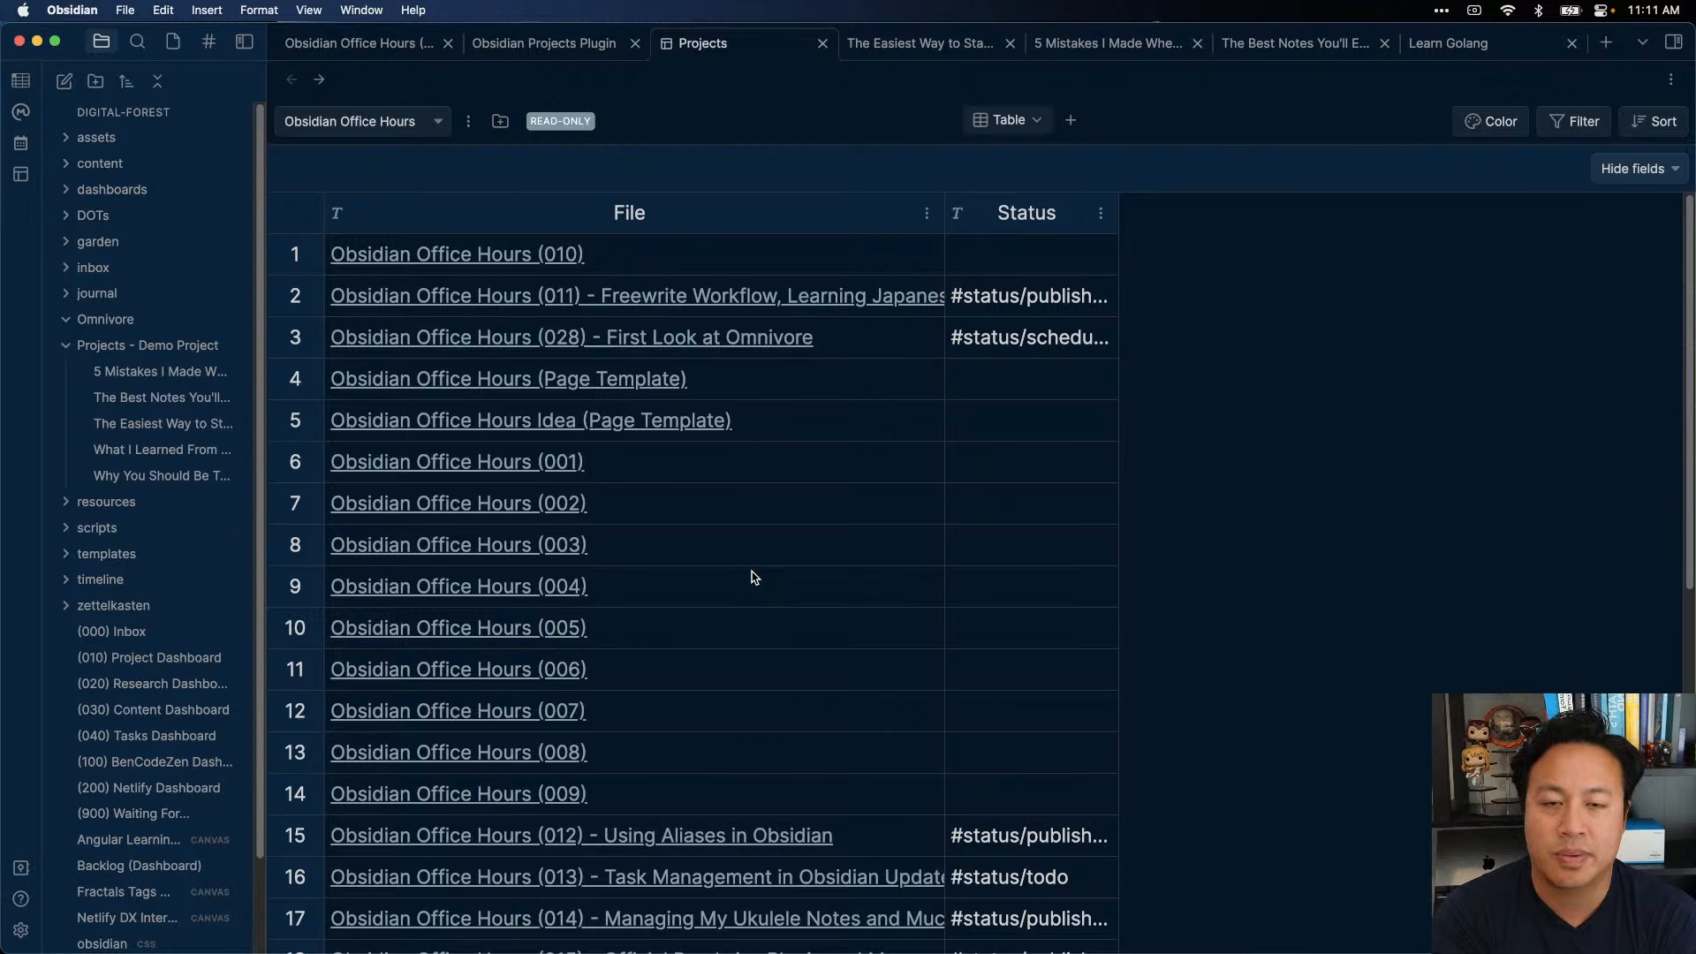
- Show only hotkeys assigned by me in the hotkey settings and look through them for the conflicting one
key(super+comma)
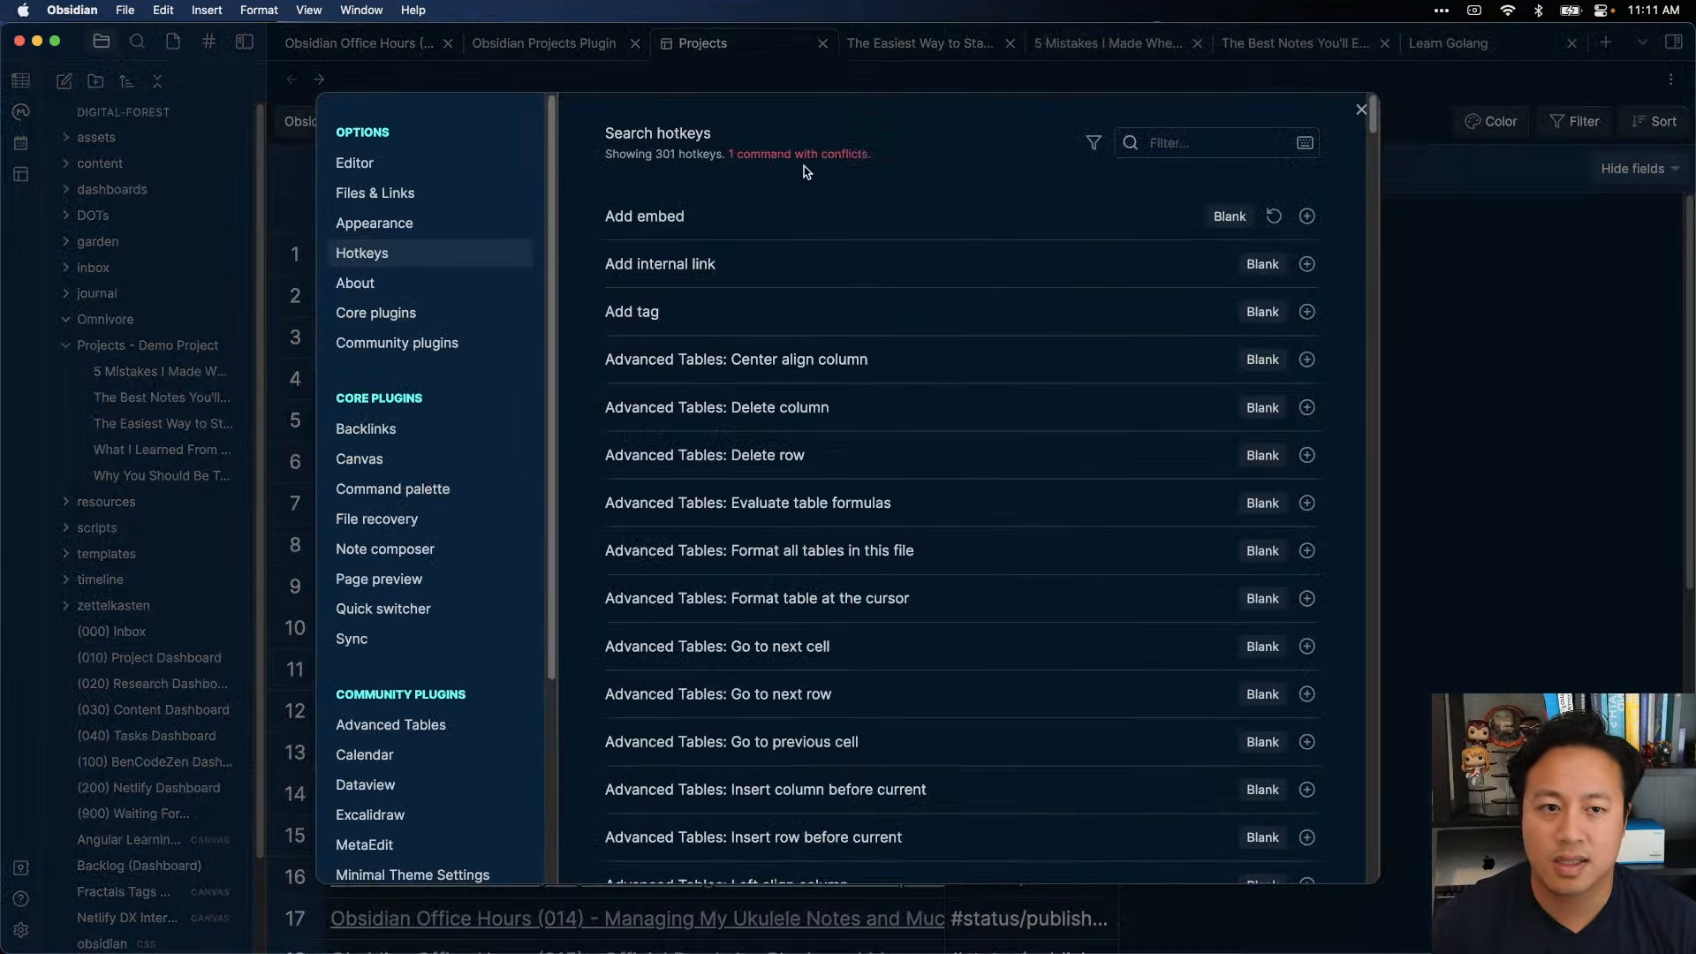
scroll(995, 429, down, 3)
scroll(996, 428, down, 2)
scroll(834, 177, up, 5)
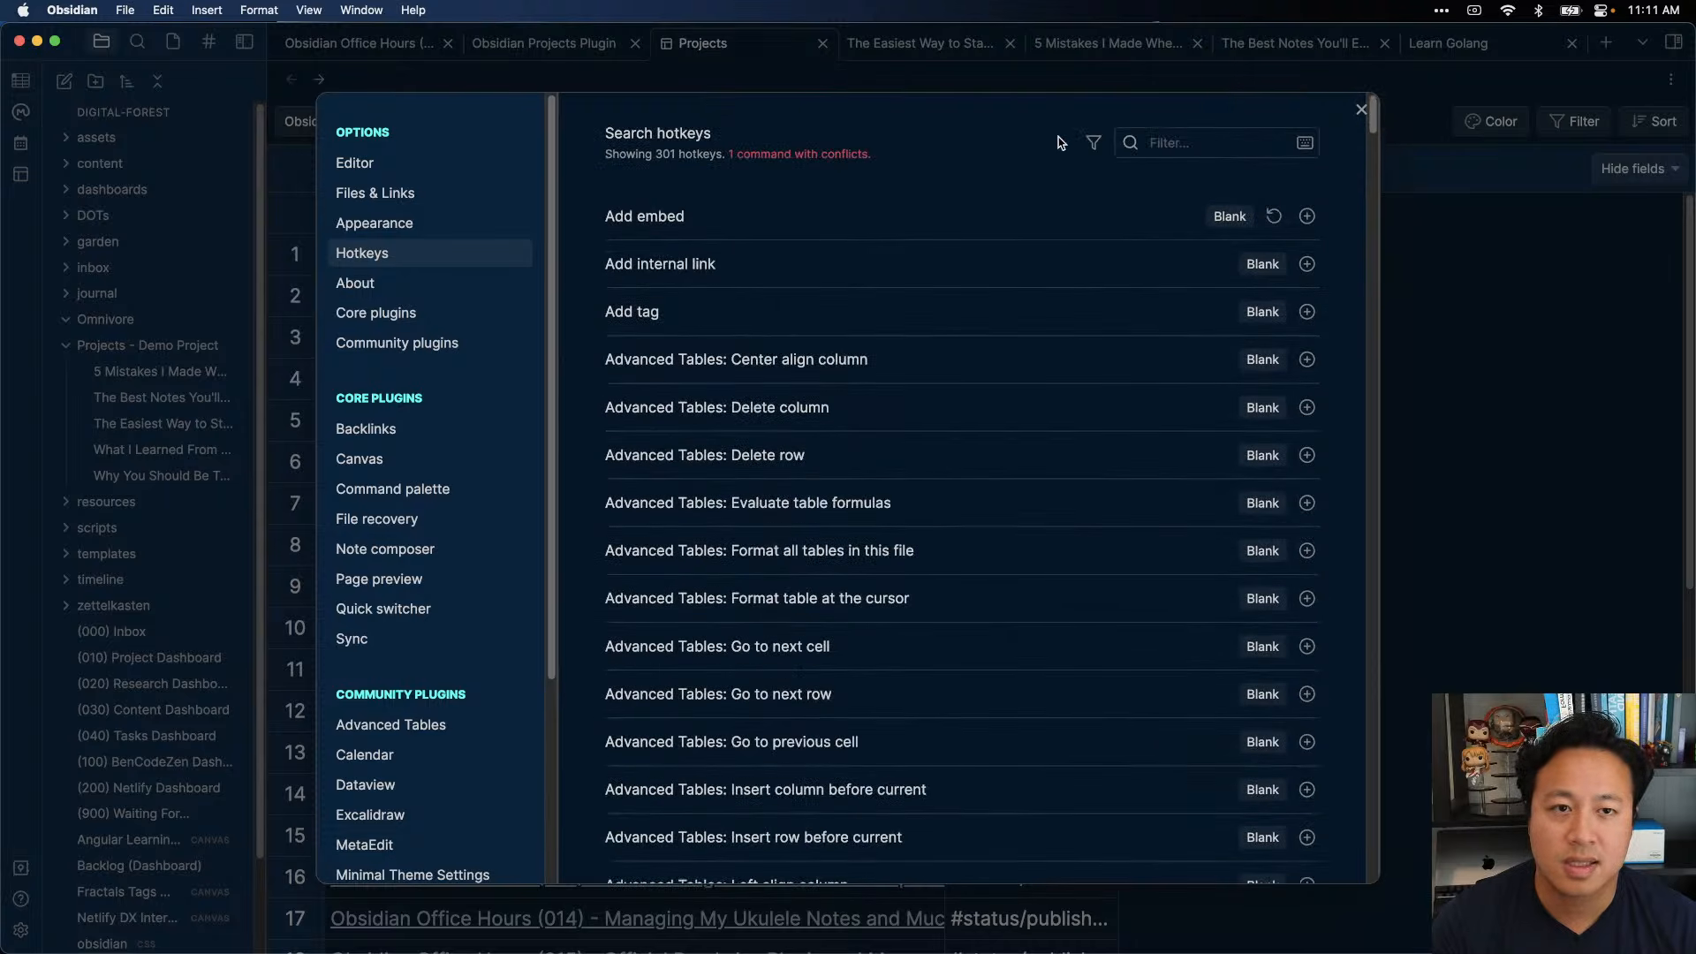
click(1094, 144)
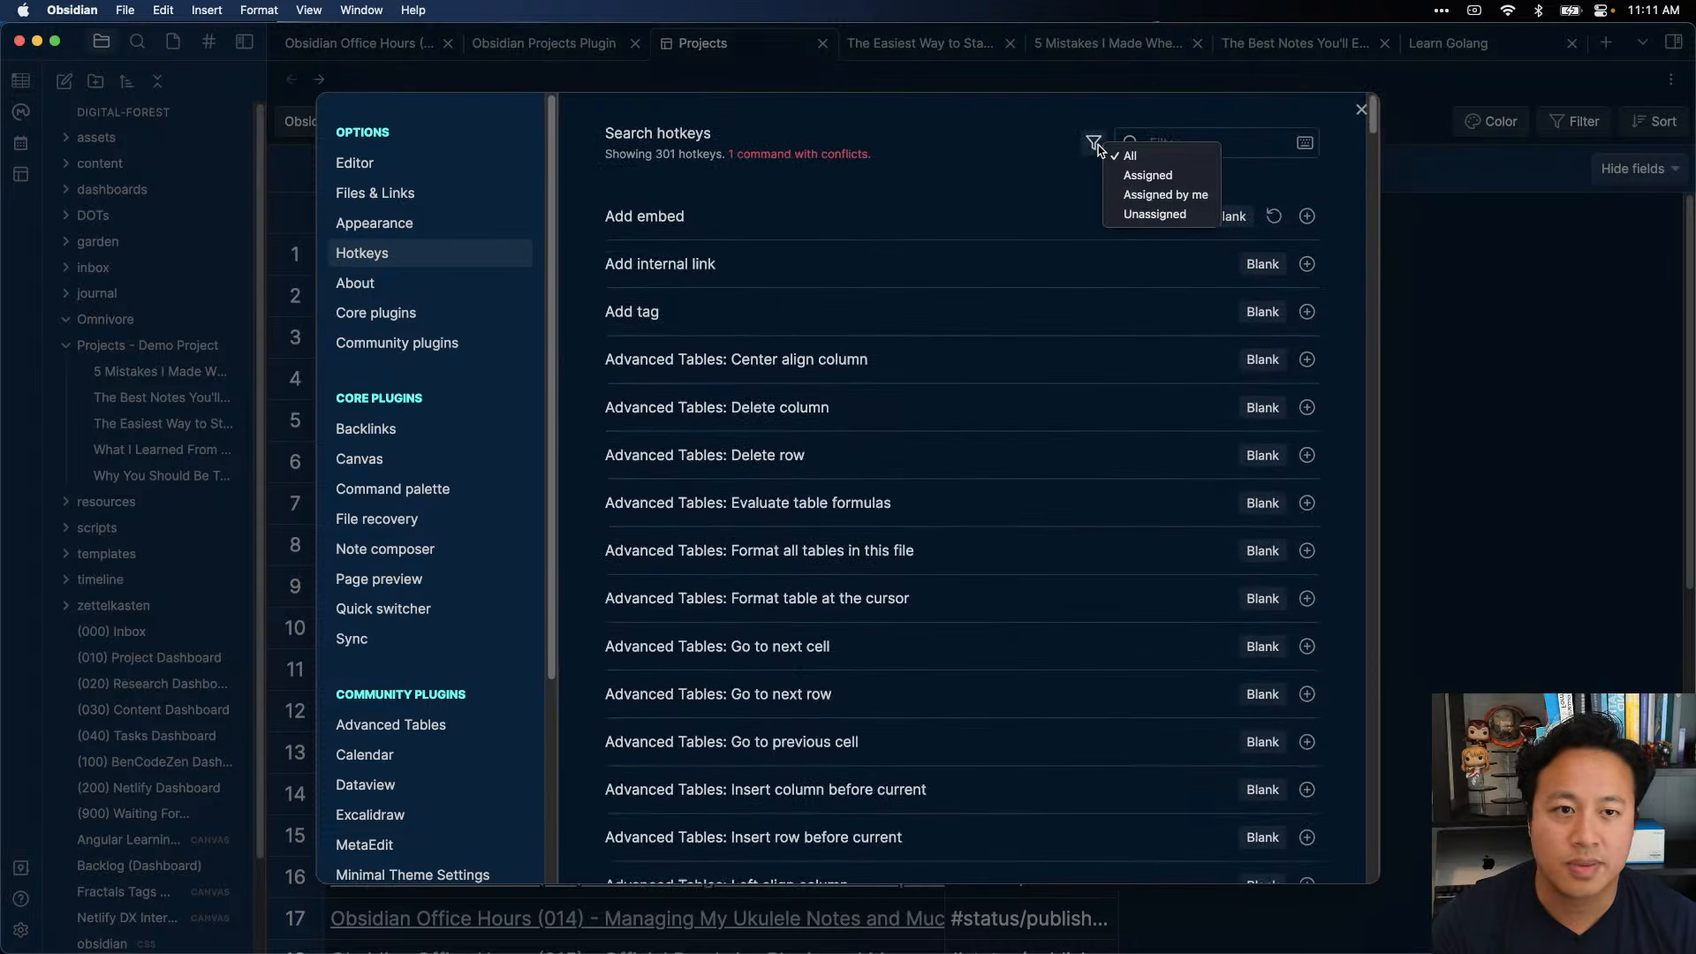
click(1132, 196)
scroll(1220, 468, down, 10)
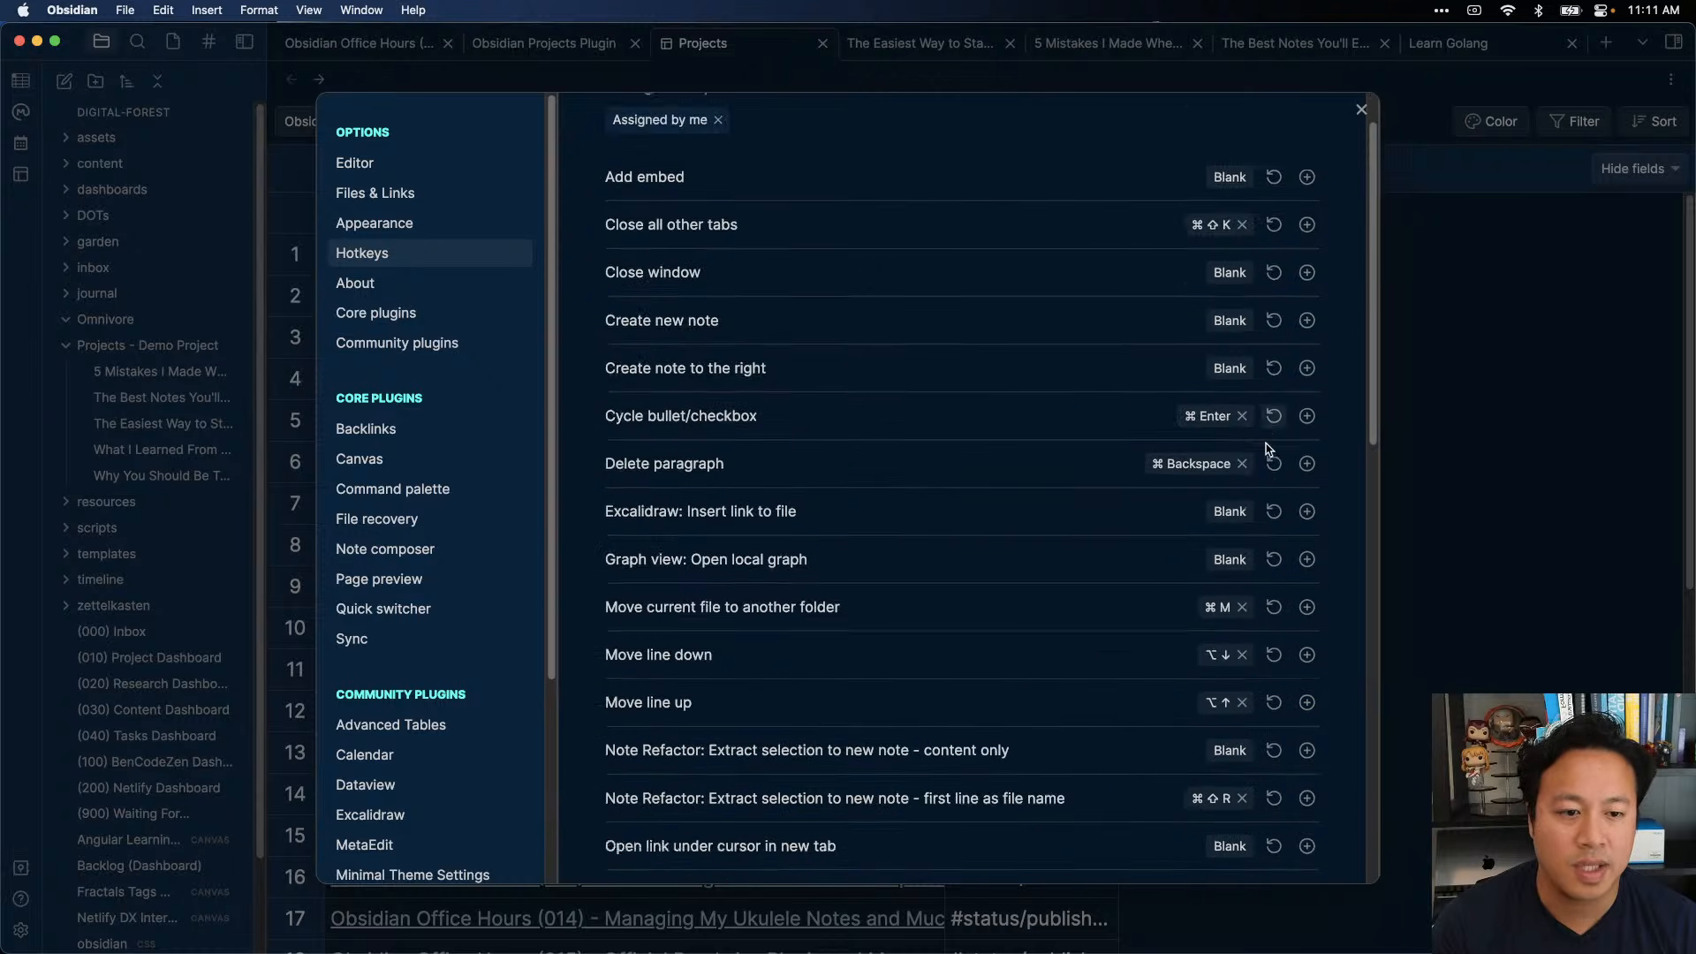
scroll(1220, 468, up, 5)
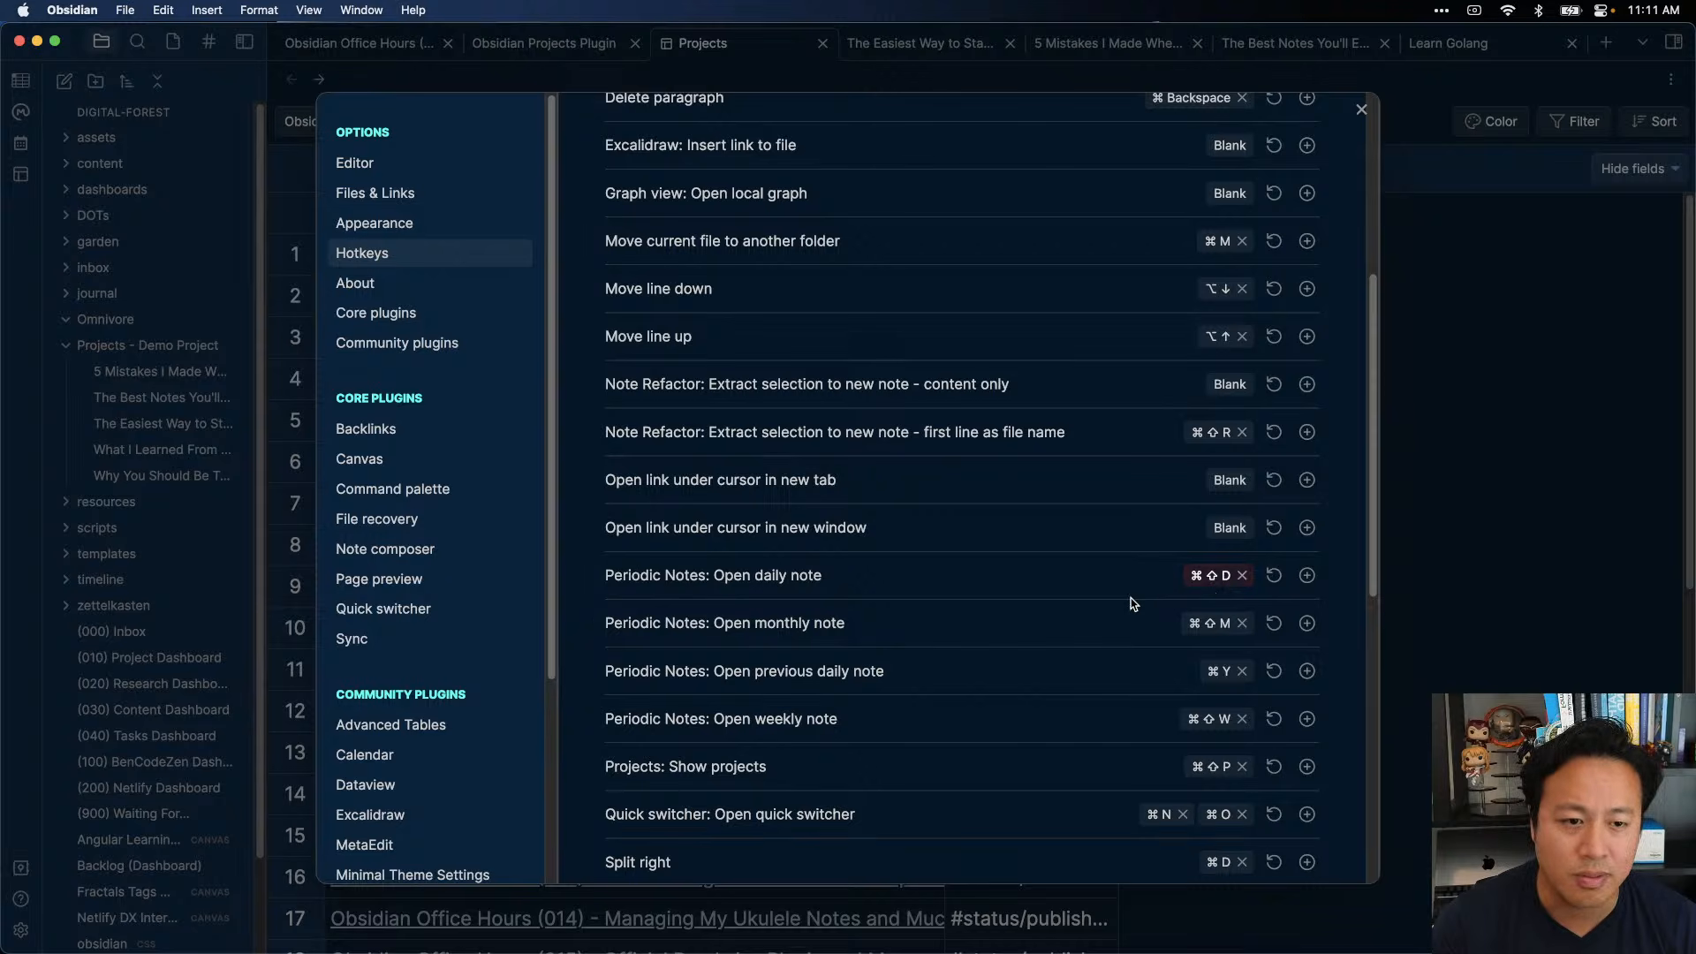
- Inspect the conflicting Open daily note hotkey badge in the developer tools, examine its background color styles, and close the tools
key(super+alt+i)
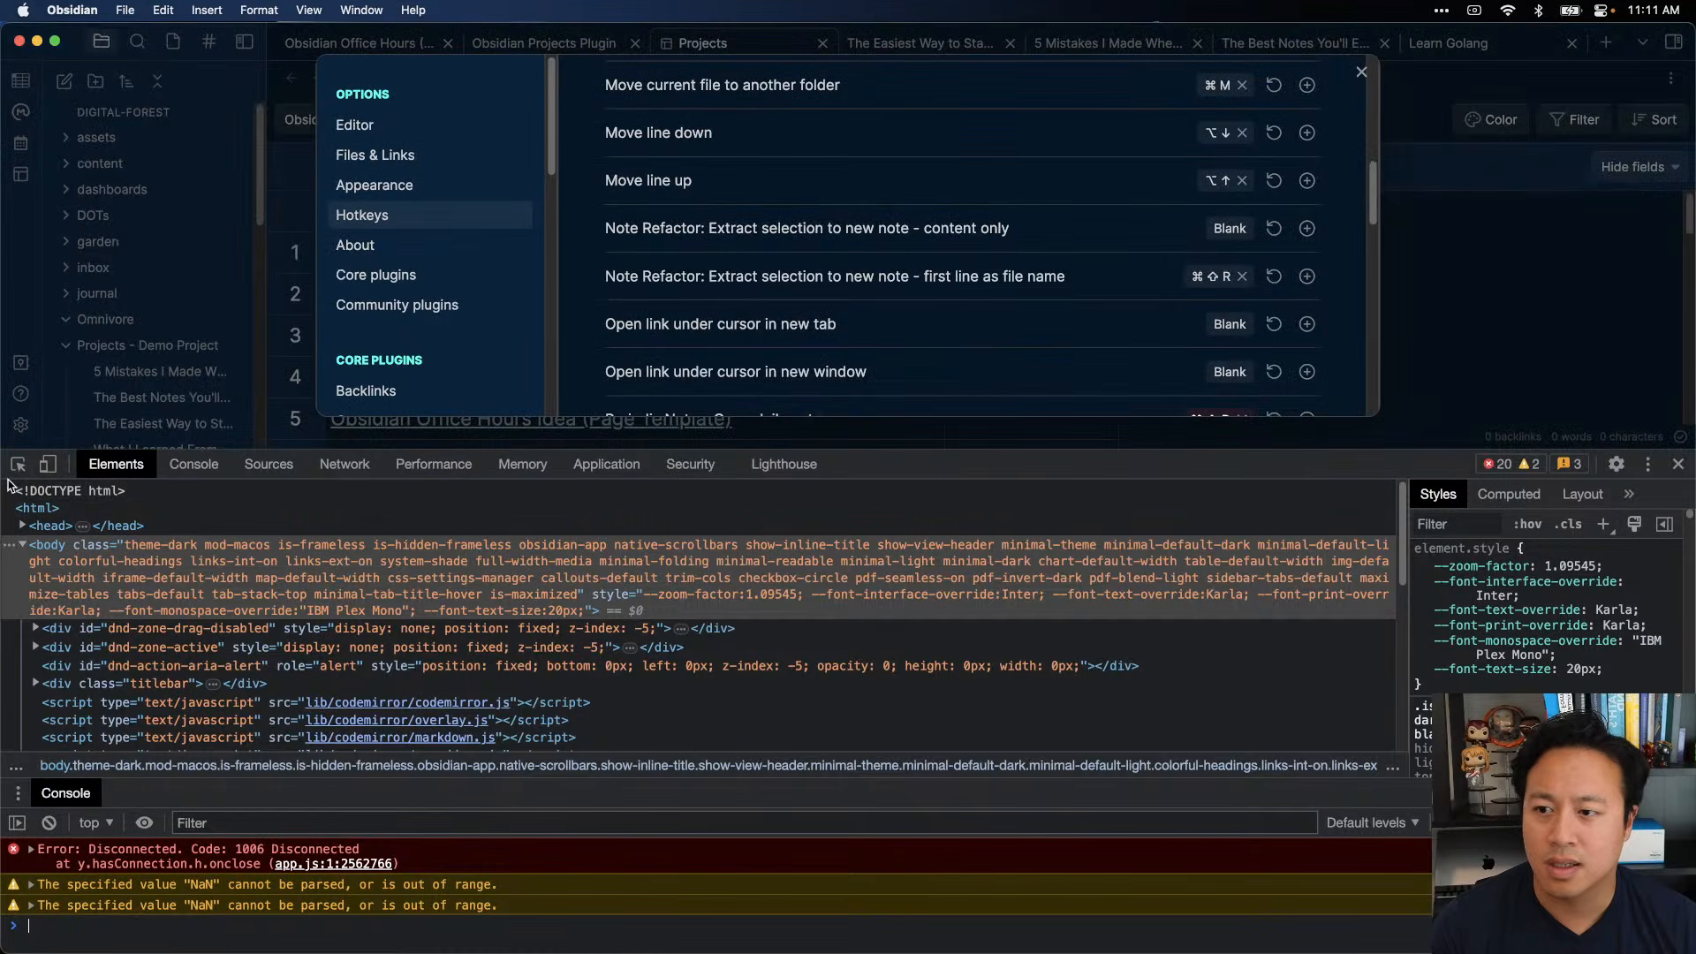
key(super+shift+c)
scroll(1175, 261, down, 3)
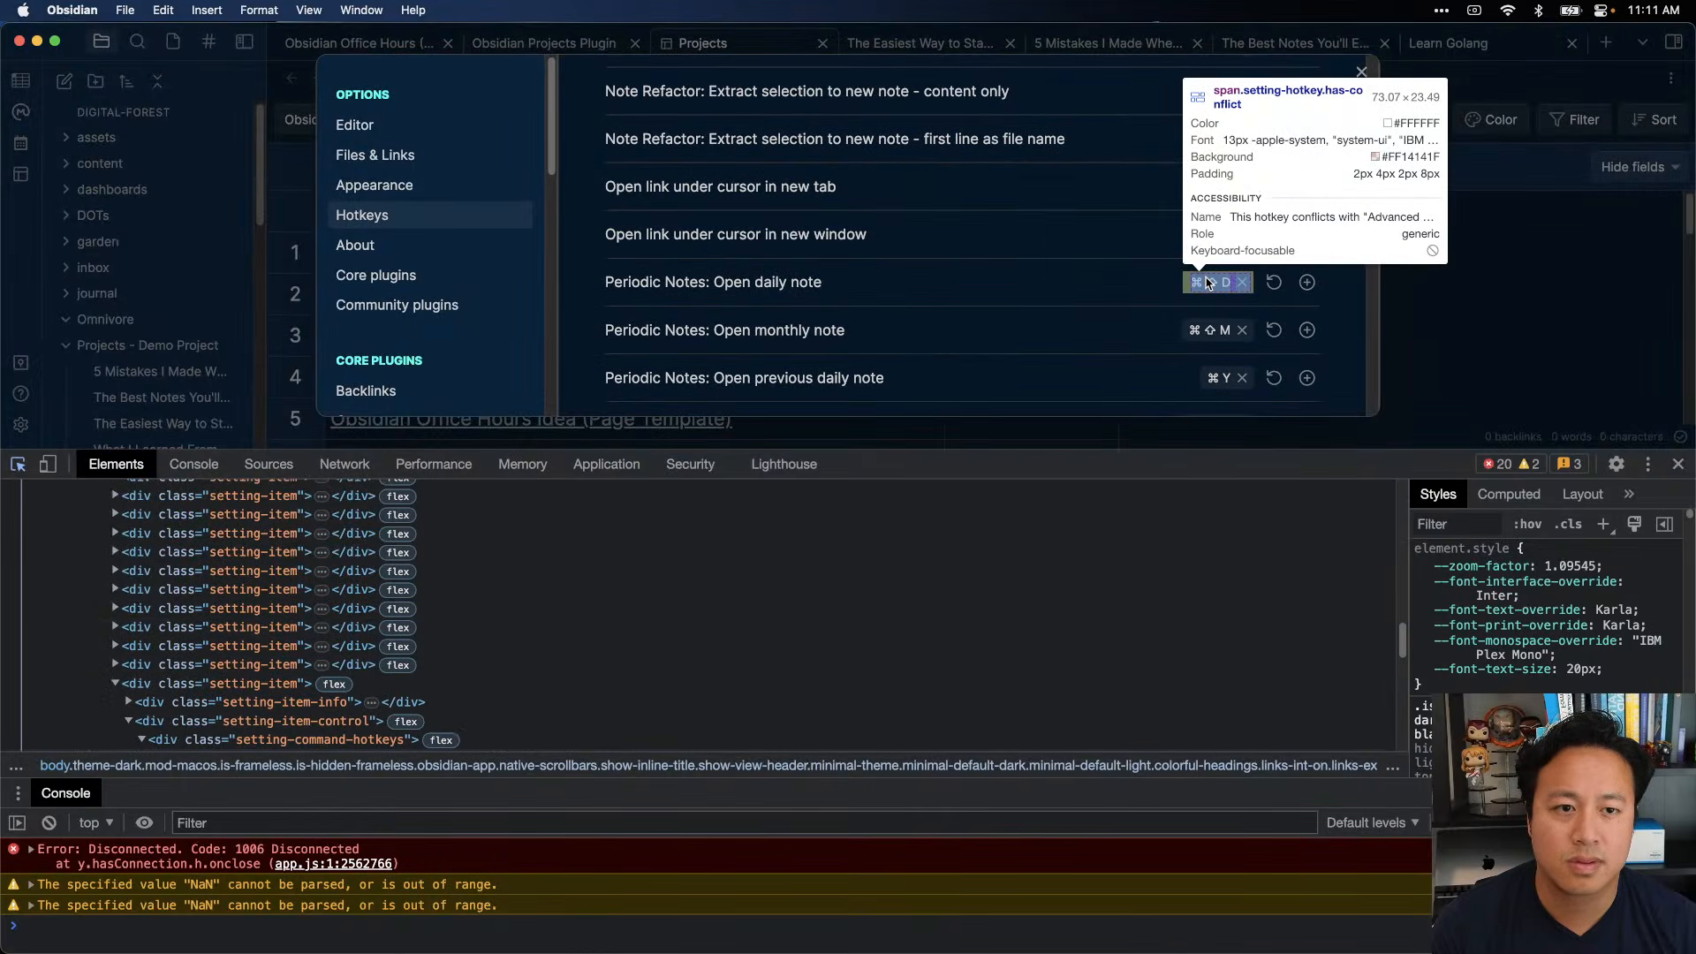
click(1212, 283)
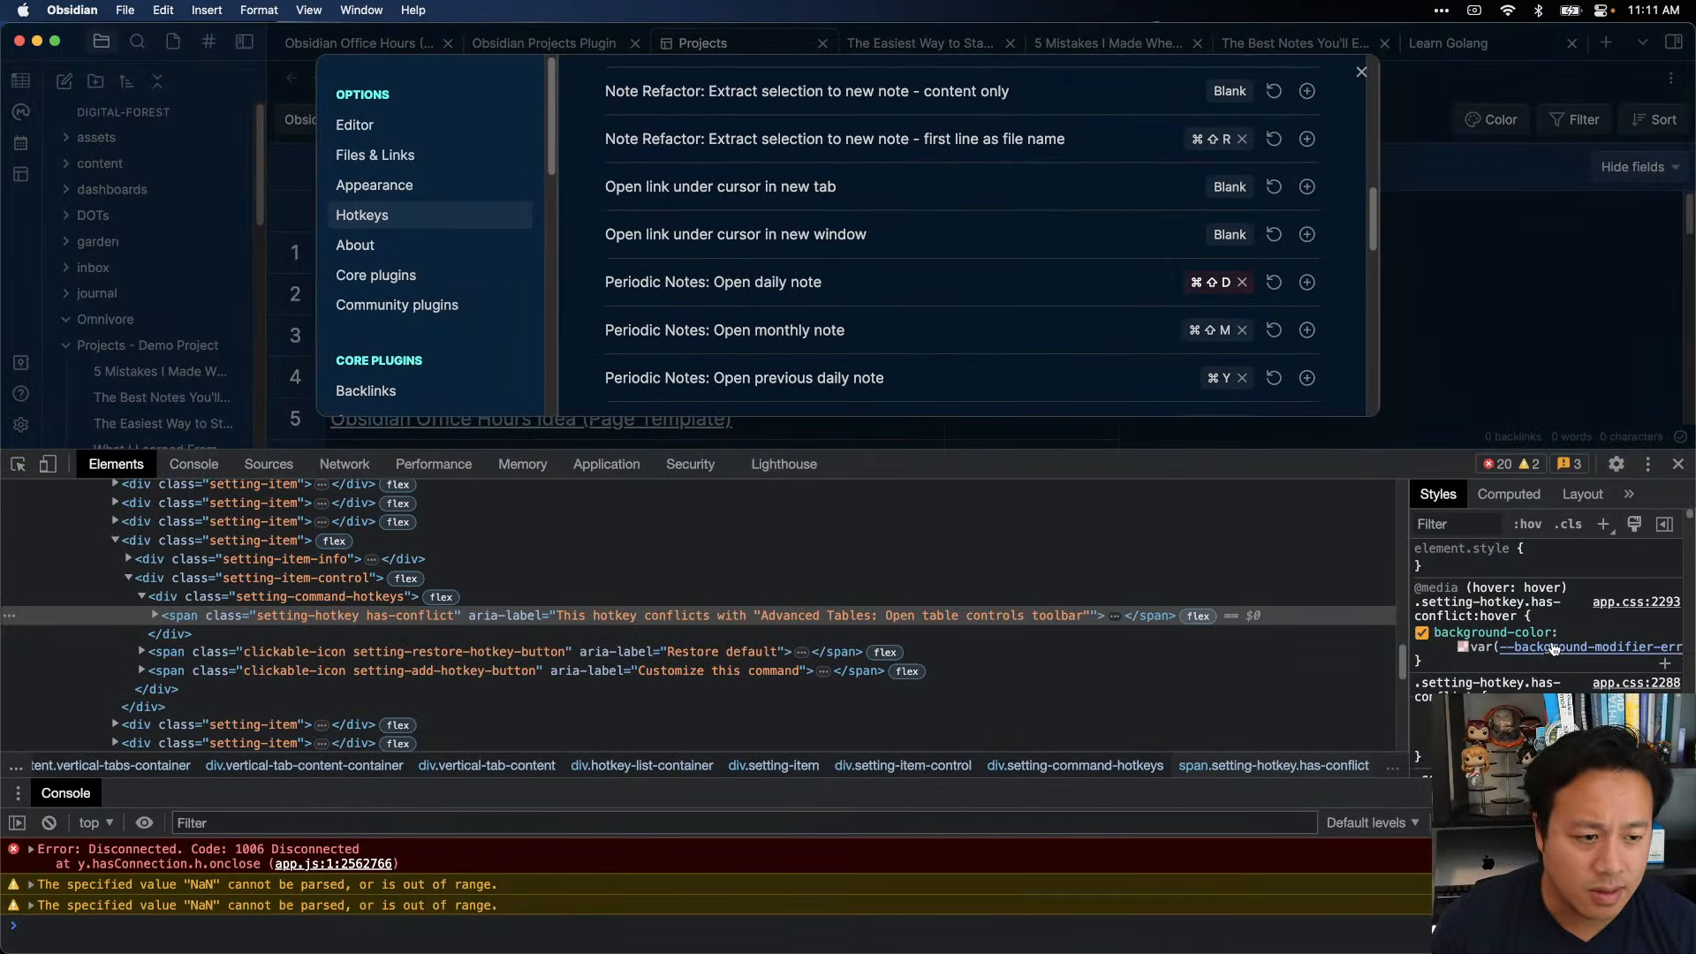
scroll(1552, 649, down, 10)
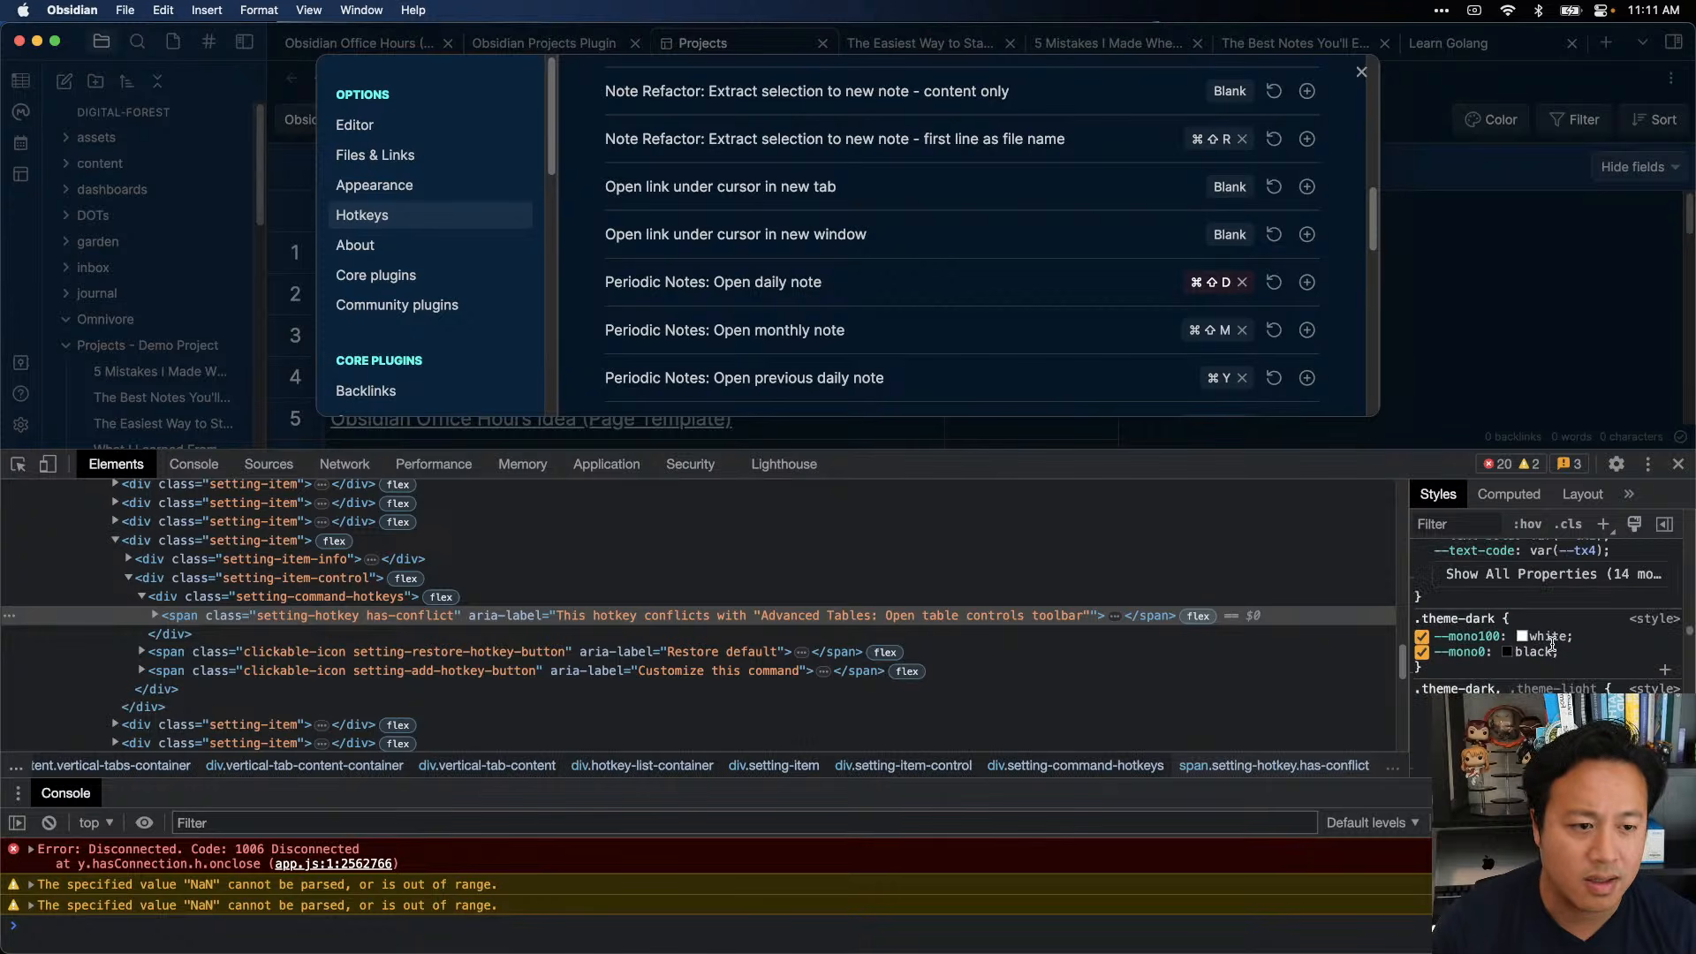
scroll(1526, 652, down, 5)
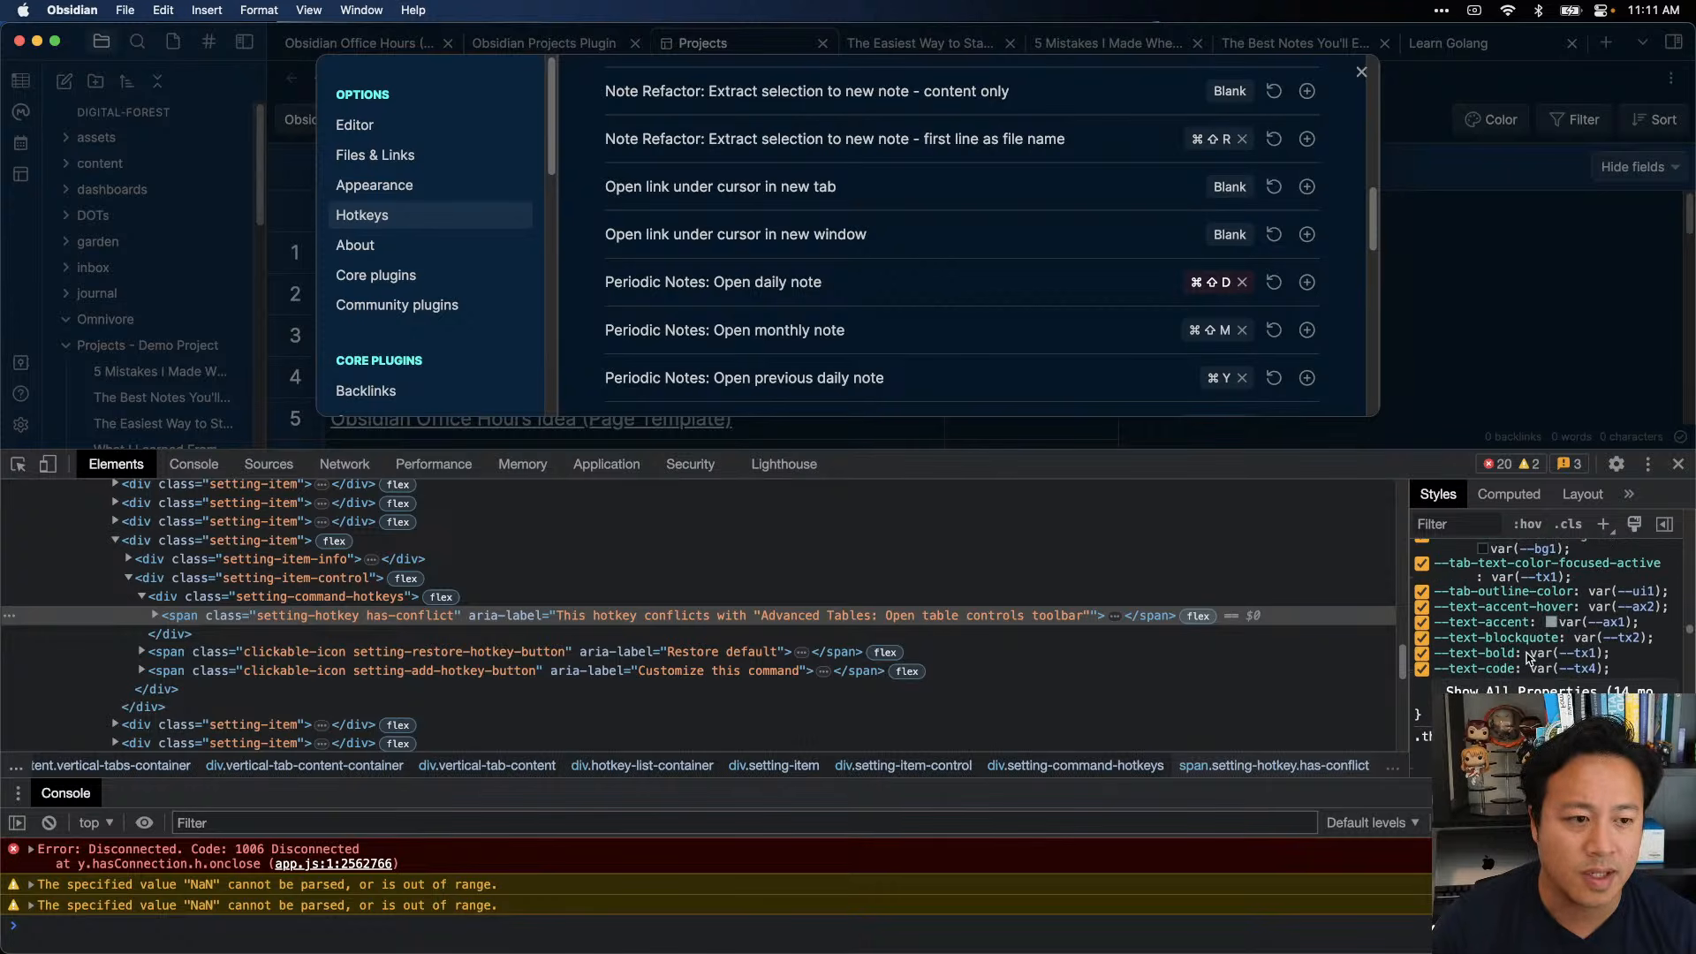
click(1679, 464)
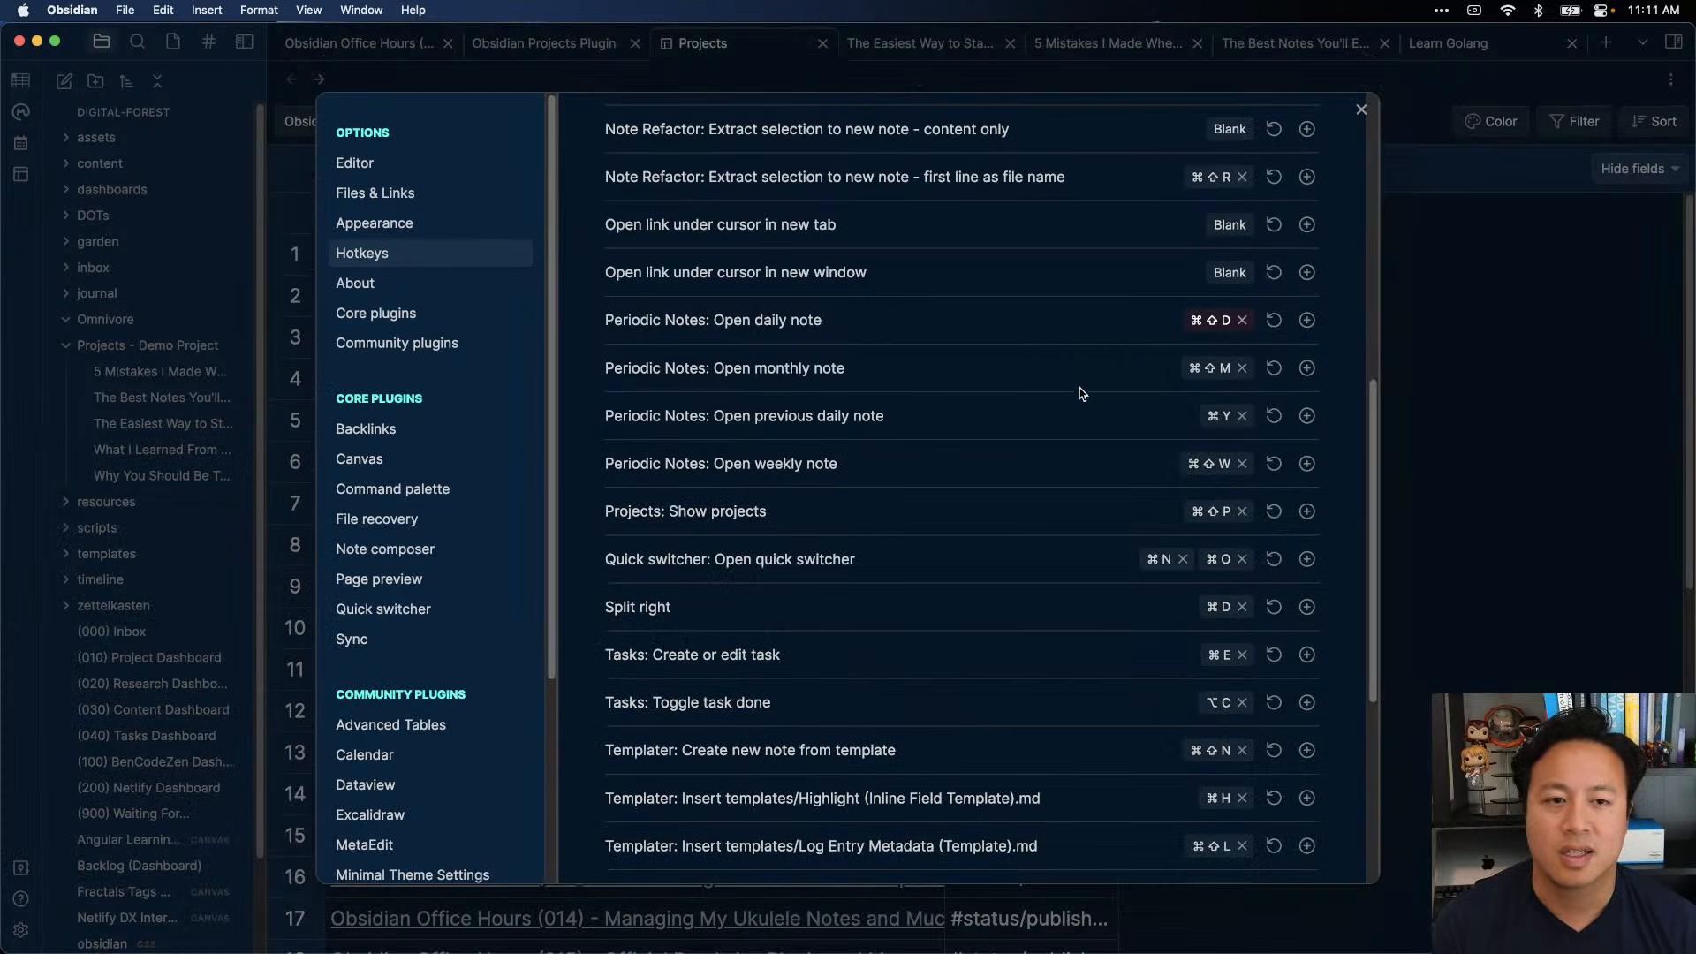
- Leave the settings and open the Obsidian Night Owl Theme note in a new tab
key(Escape)
key(super+o)
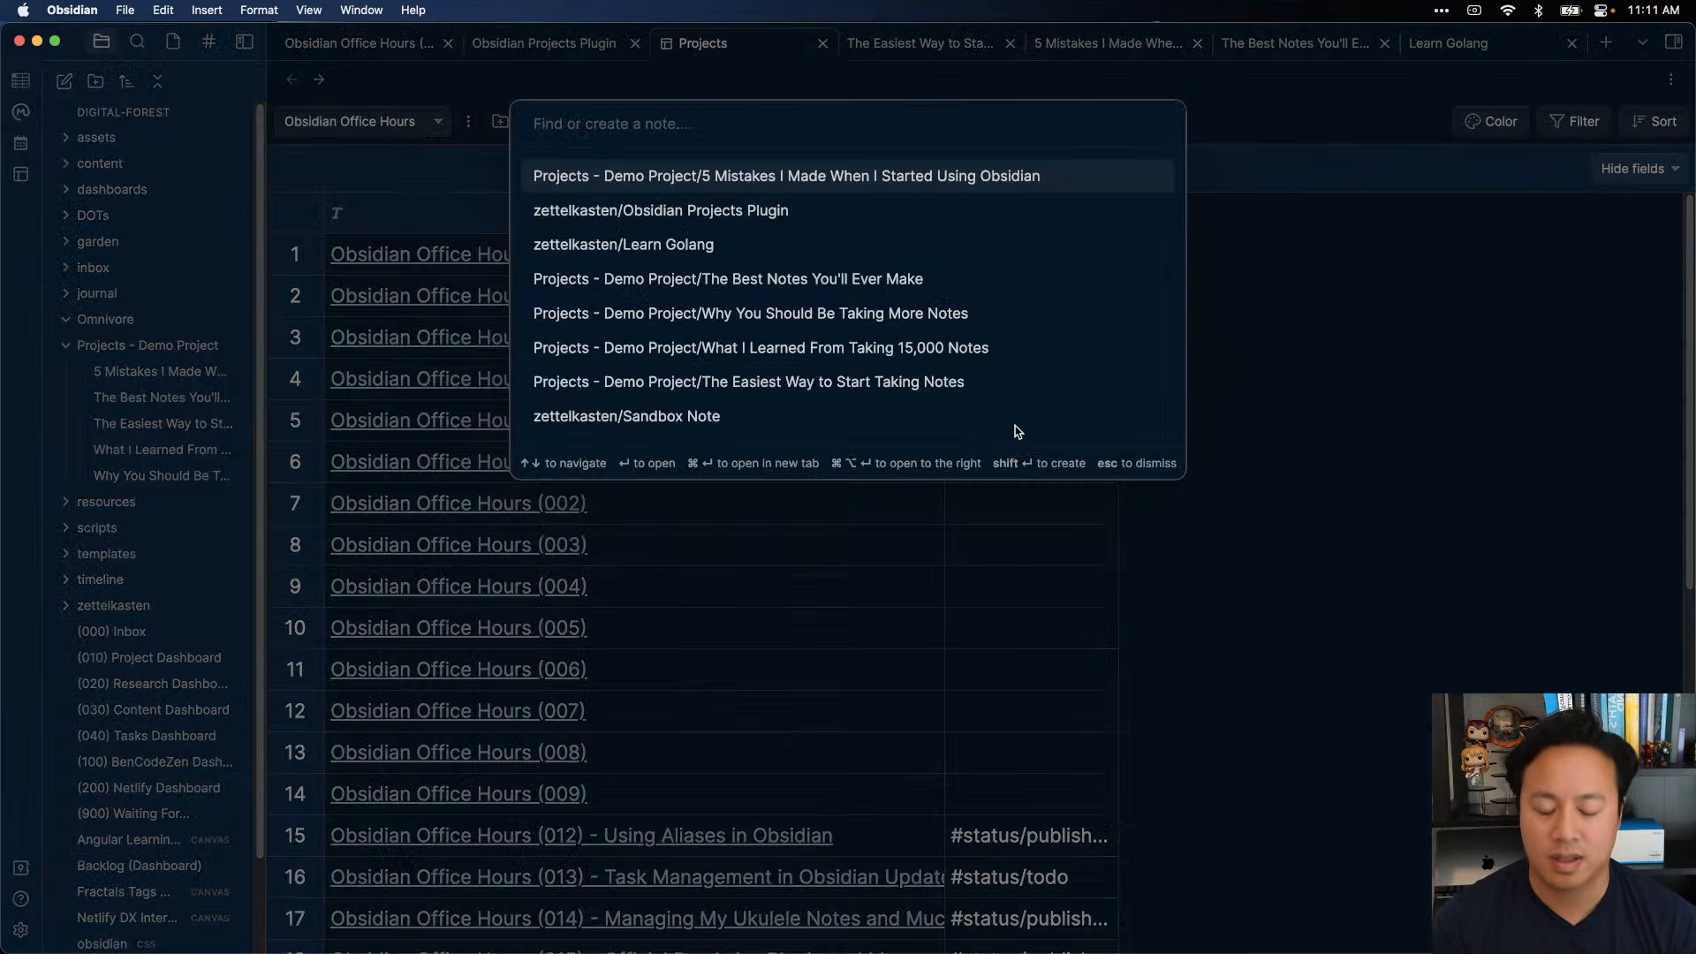
text(Obsidian Night)
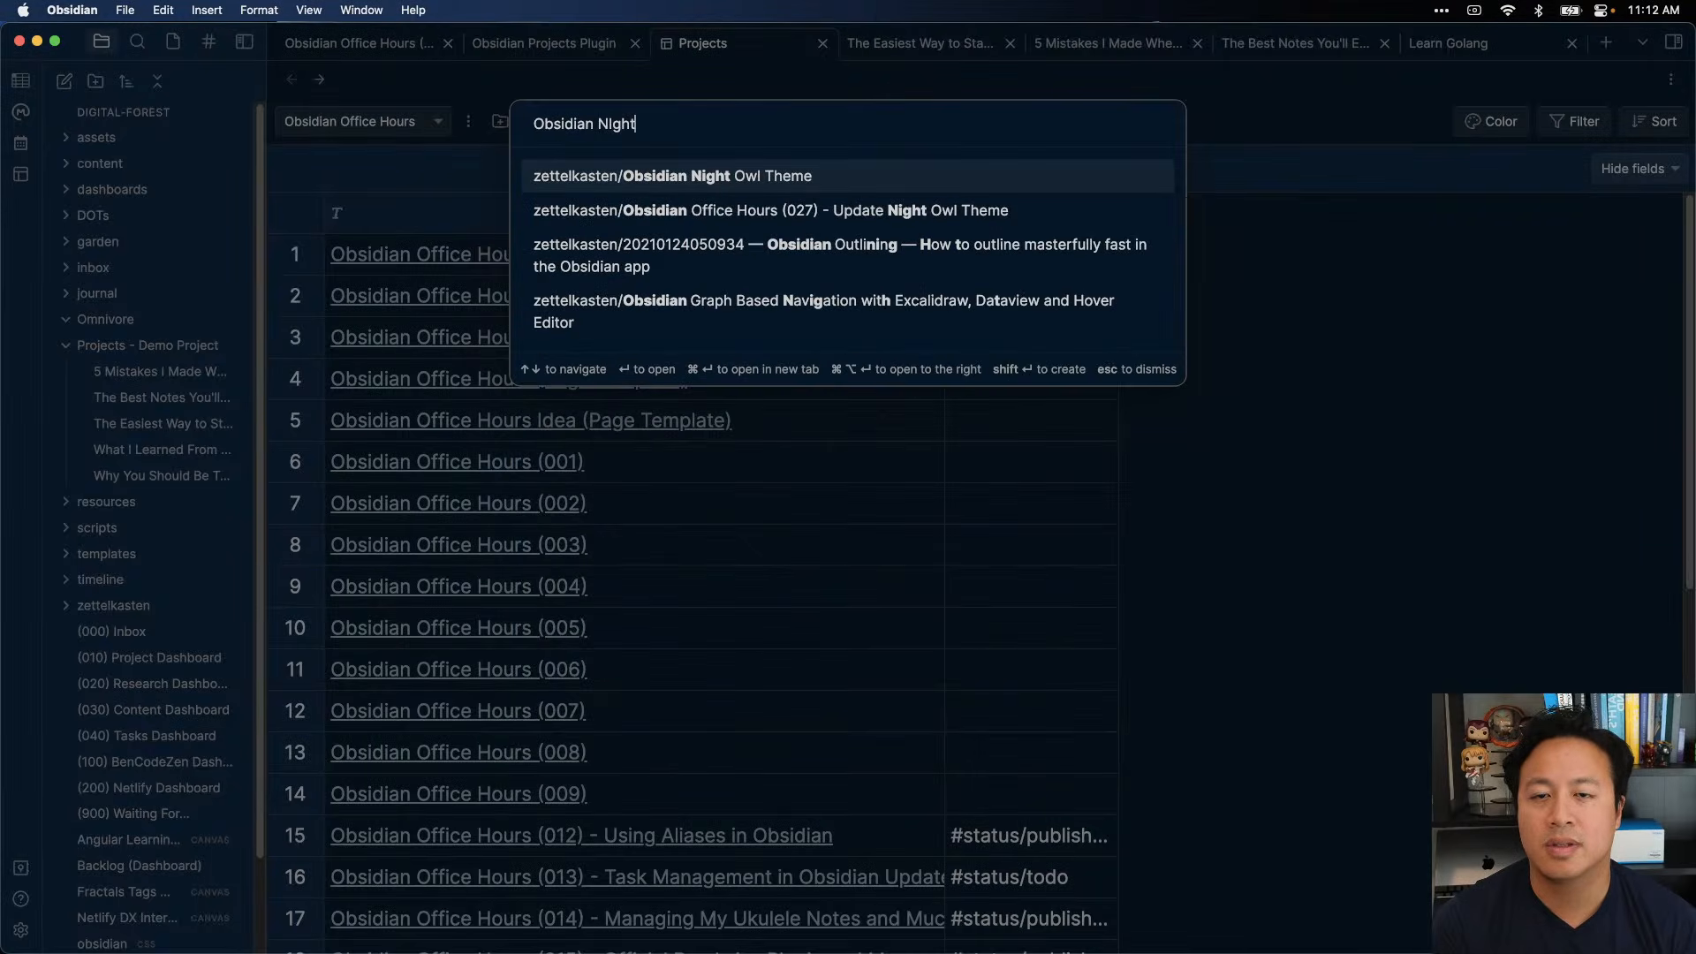
key(super+Return)
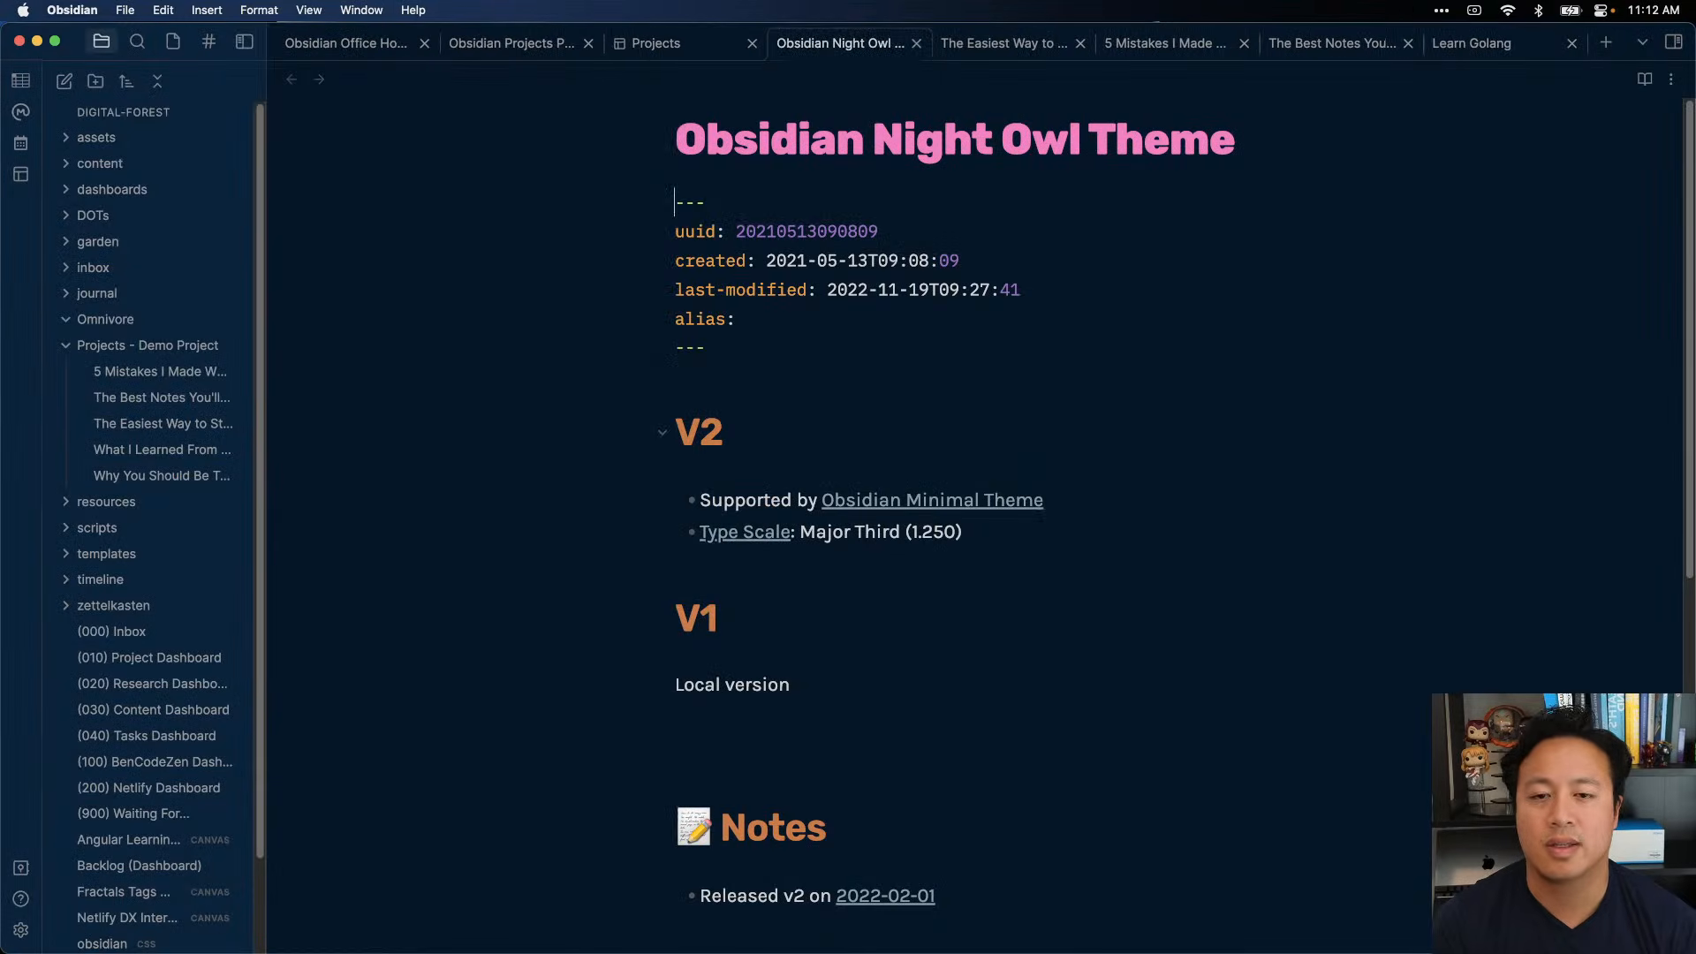
- Add a "Todo:" bullet at the end of the V2 list with a nested task "Improve error contrast on Hotkey Conflict"
click(992, 525)
key(Return)
text(Todo)
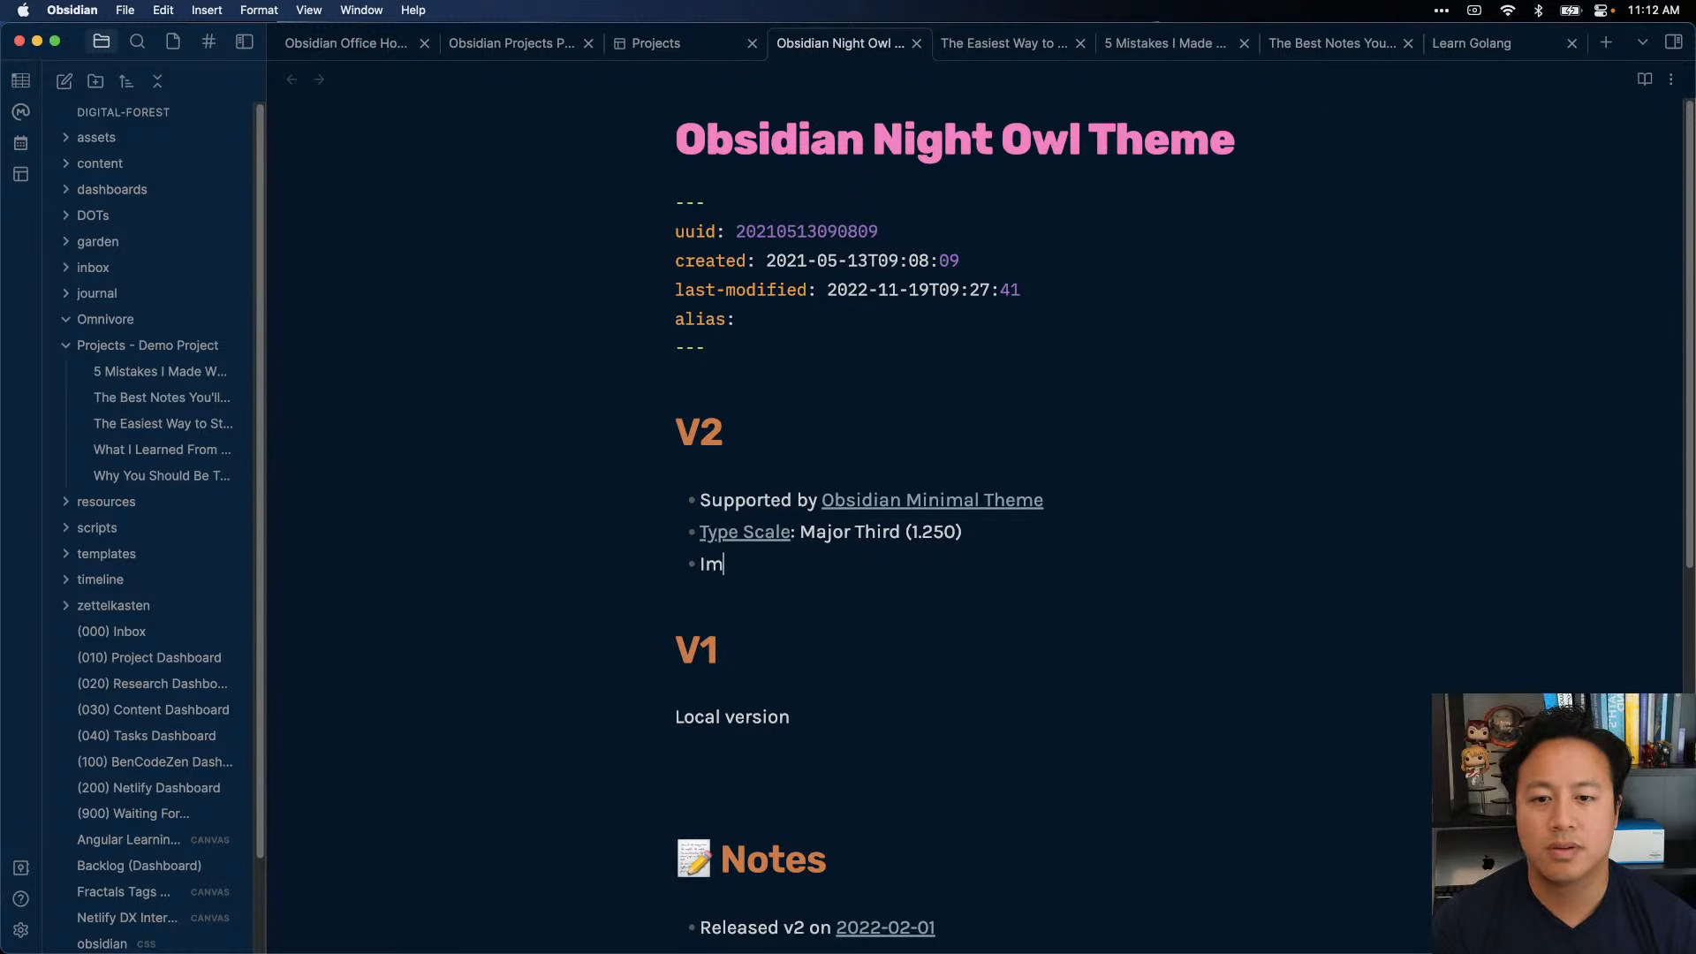
text(:)
key(Return)
key(Tab)
key(super+l)
text(Improve error contrast )
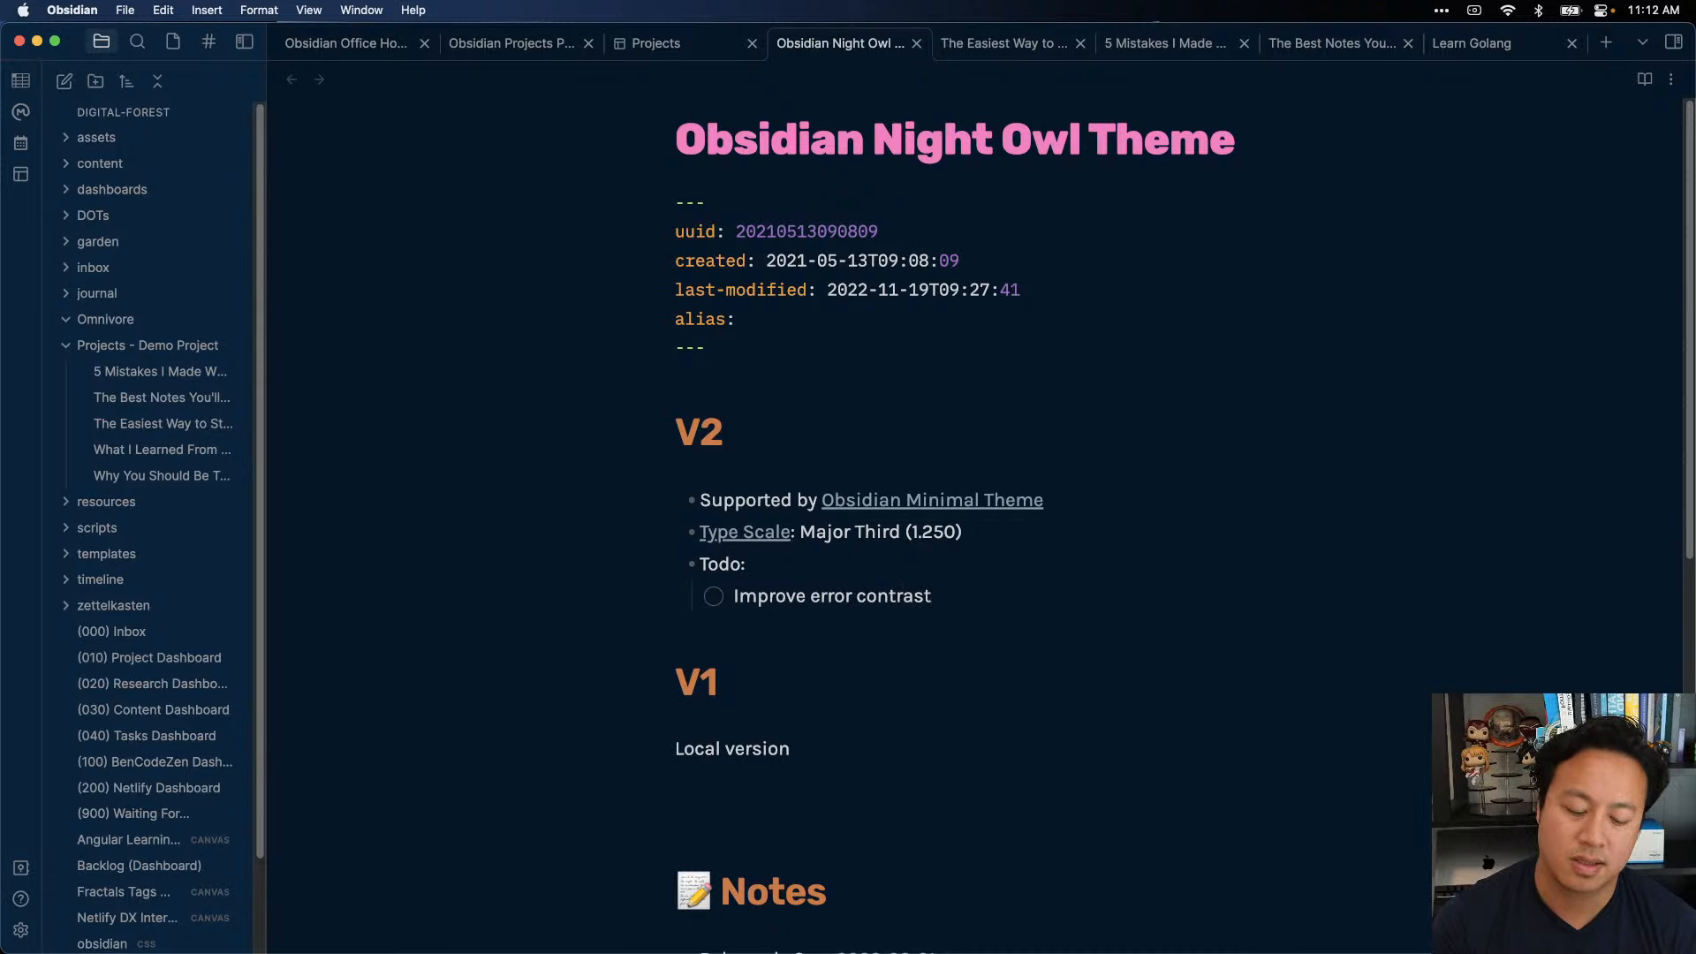
text(on Hotkey Conflict)
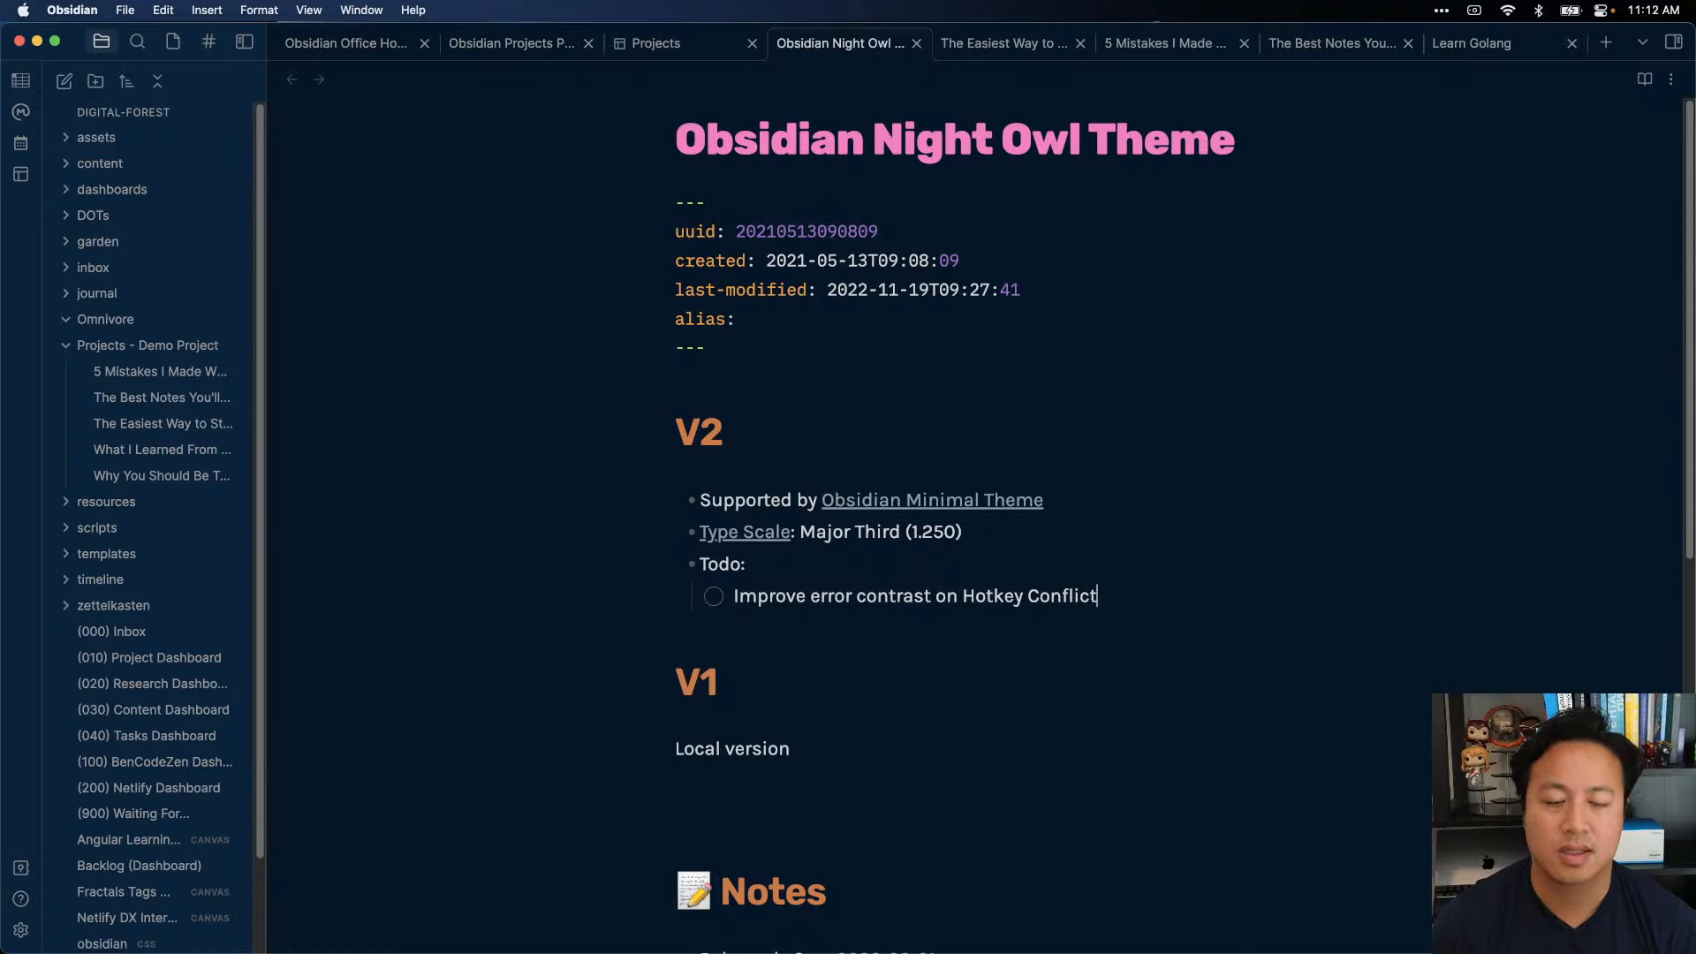
- Insert "background color" before "contrast" in the new task and return to the Obsidian Office Hours project table
click(932, 602)
key(Left)
key(Left)
key(Left)
key(Left)
text(background color)
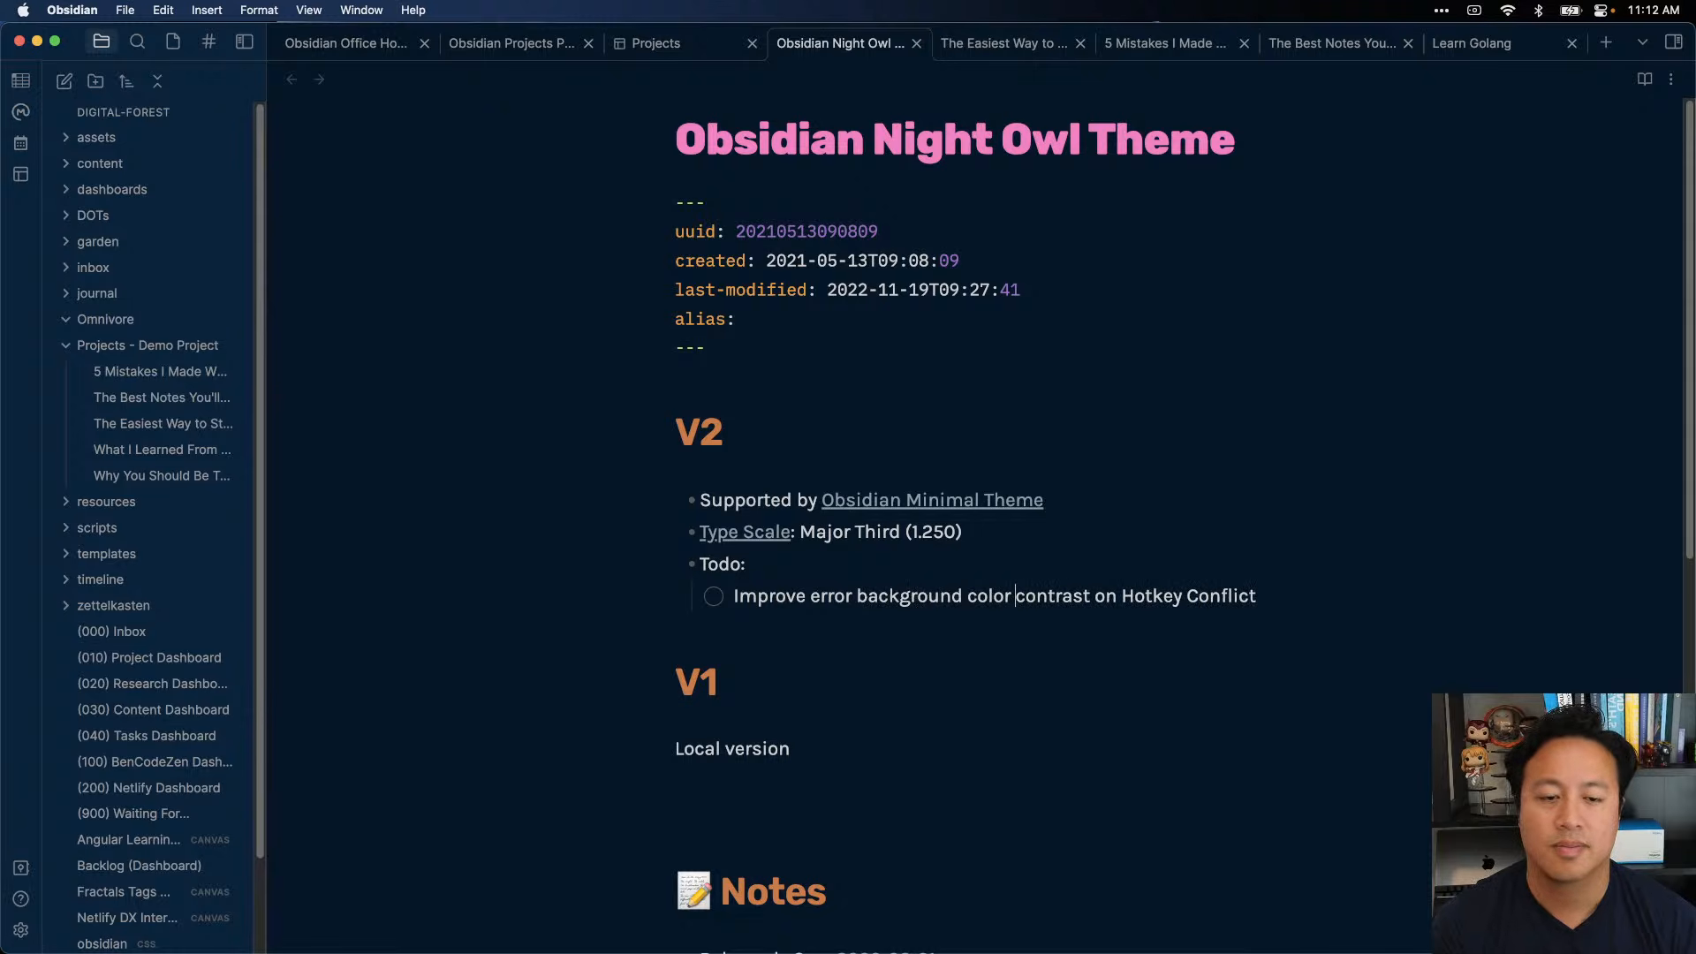
click(1196, 496)
click(1043, 562)
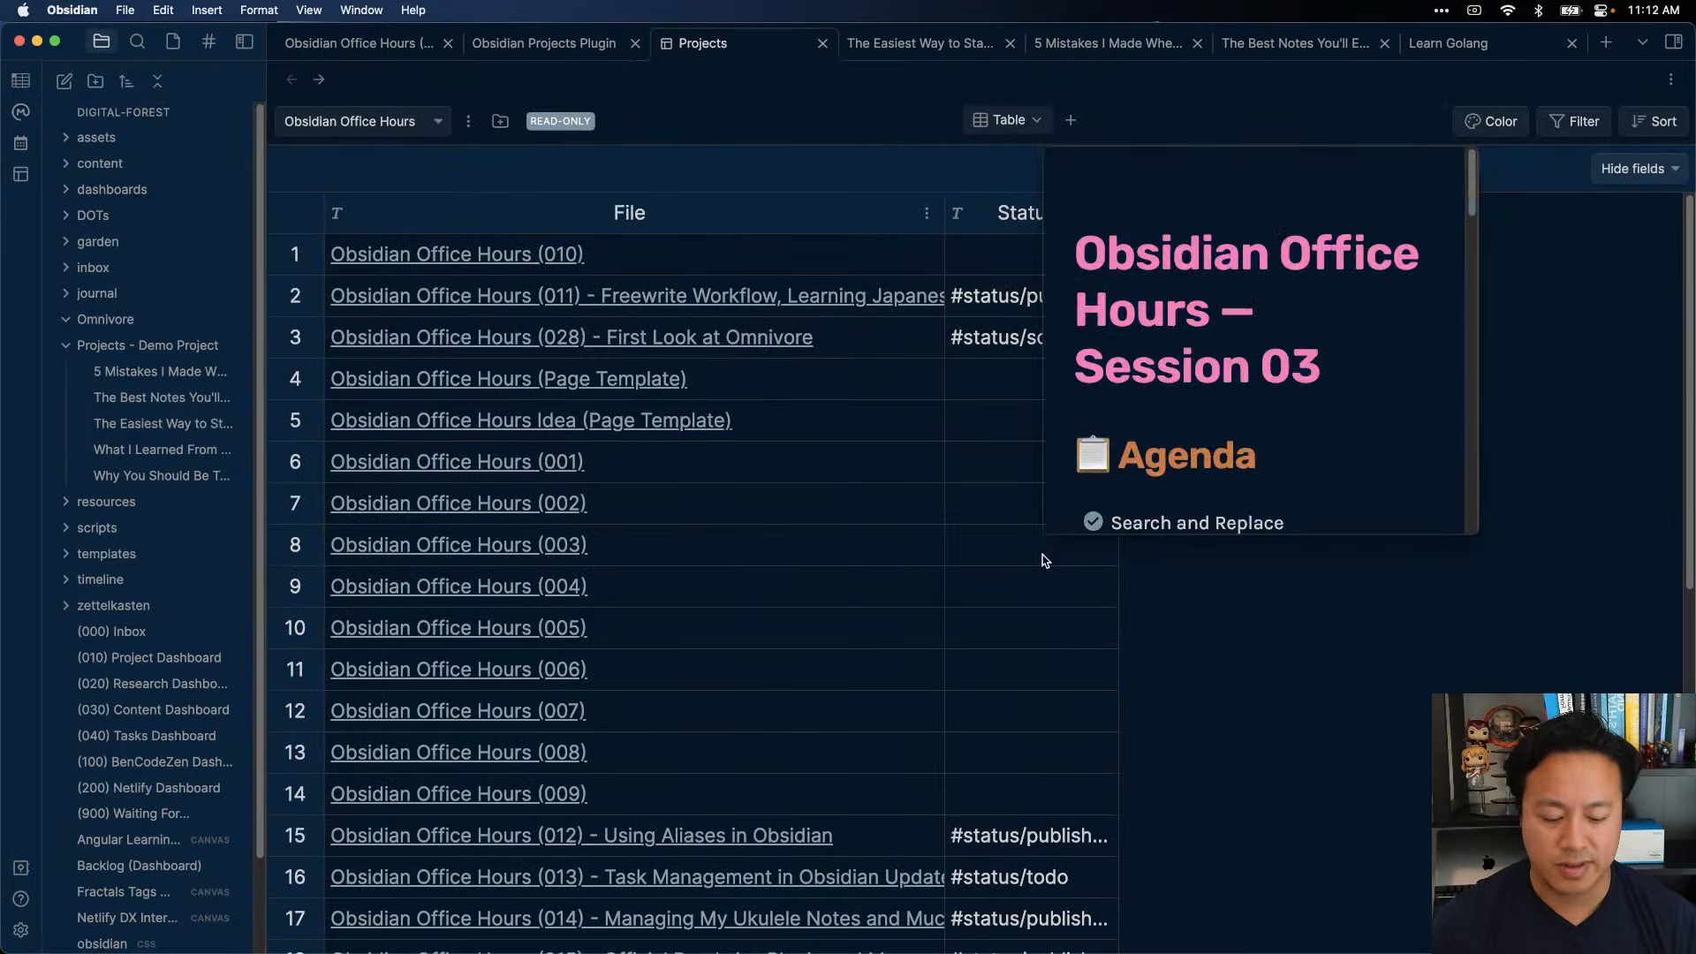
- Search the hotkey settings for "daily" and check which command conflicts with the Open daily note hotkey
key(super+comma)
click(1152, 146)
text(daily)
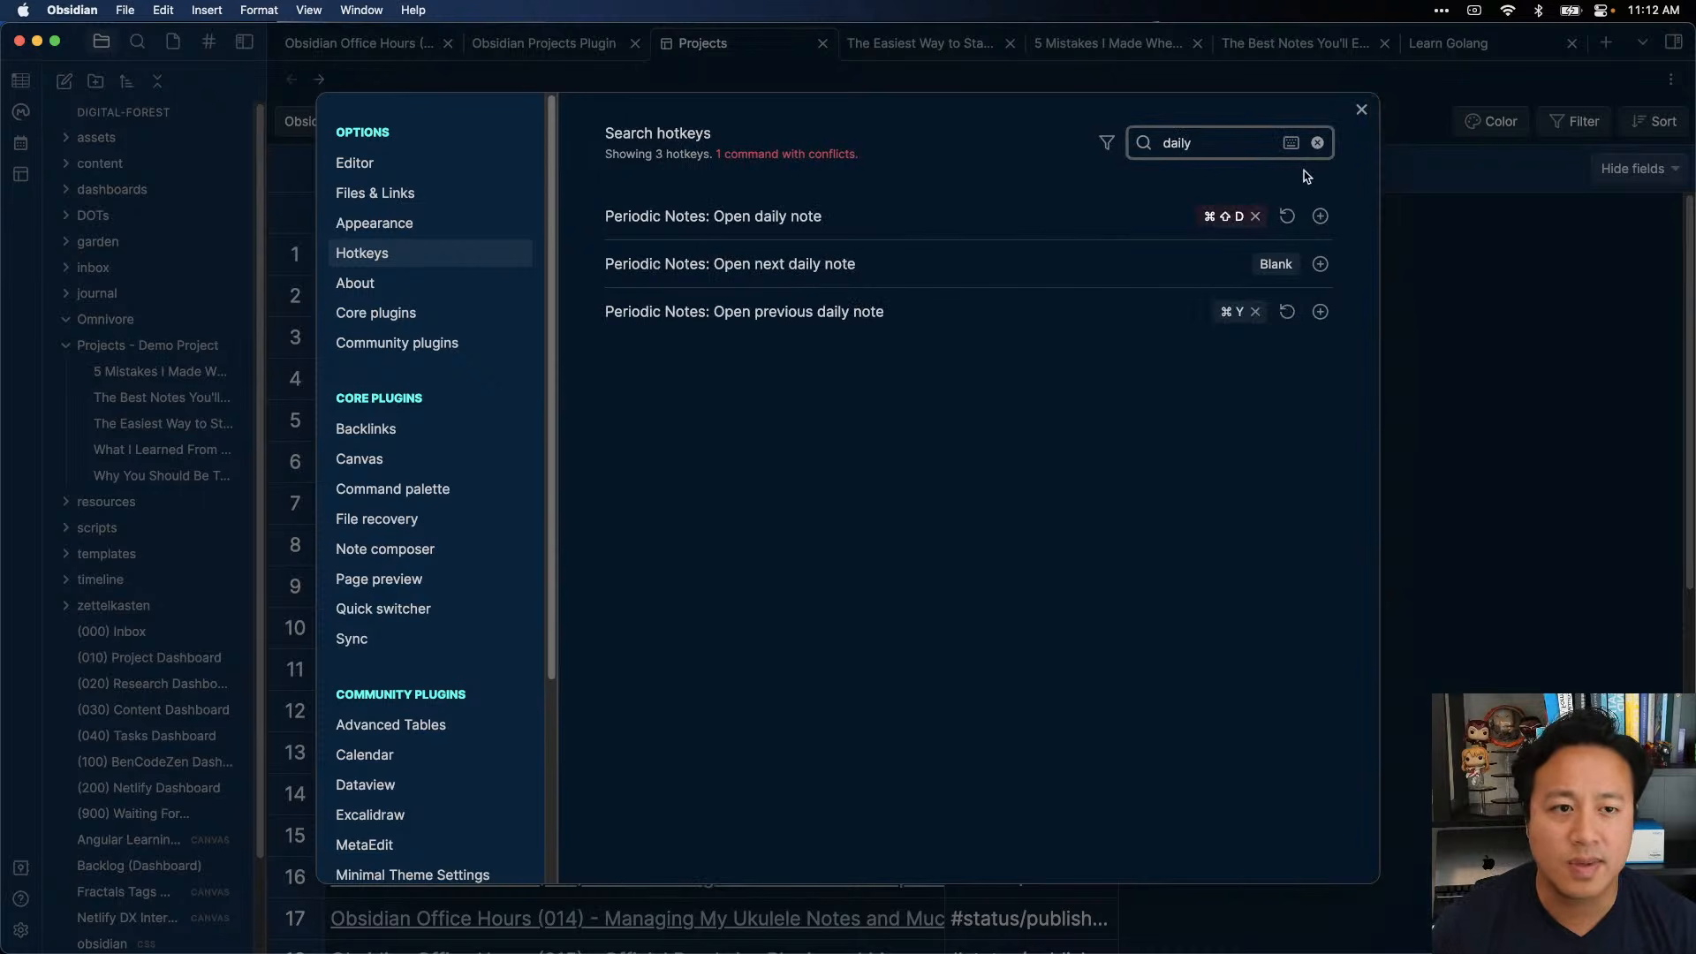
click(1218, 213)
mouse_move(1224, 220)
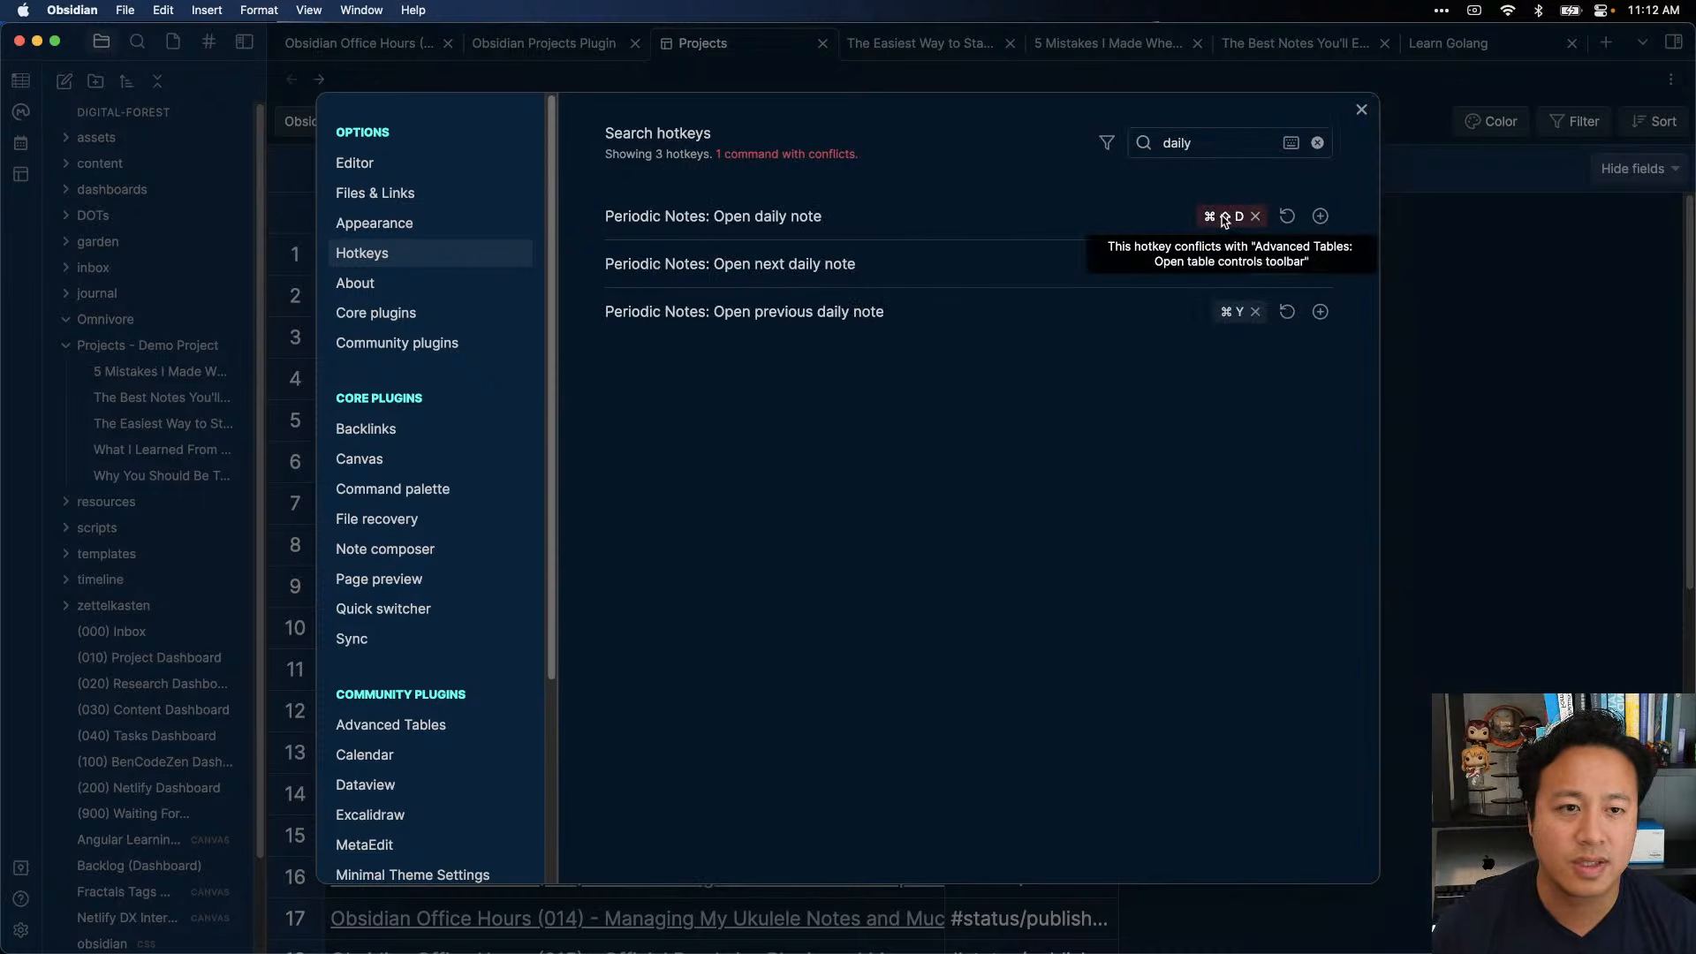
- Find the Advanced Tables hotkeys and remove the shortcut assigned to Open table controls toolbar
double_click(1208, 143)
text(advacbn)
key(BackSpace)
key(BackSpace)
text(nced tab)
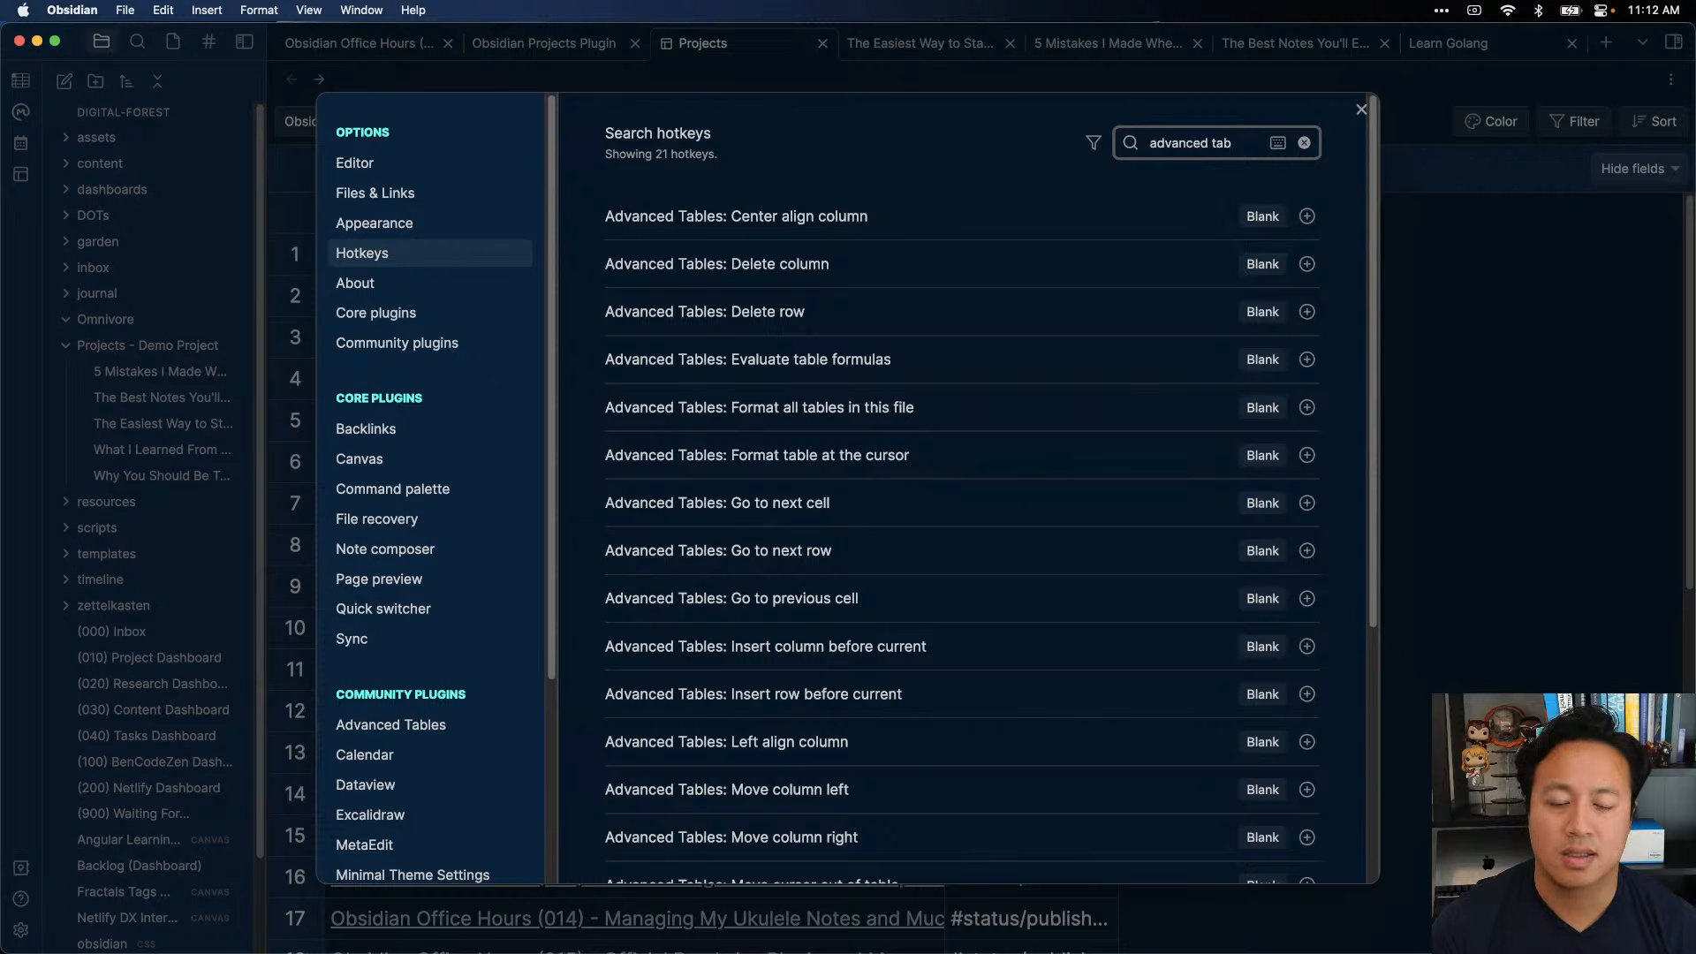
scroll(1130, 583, down, 5)
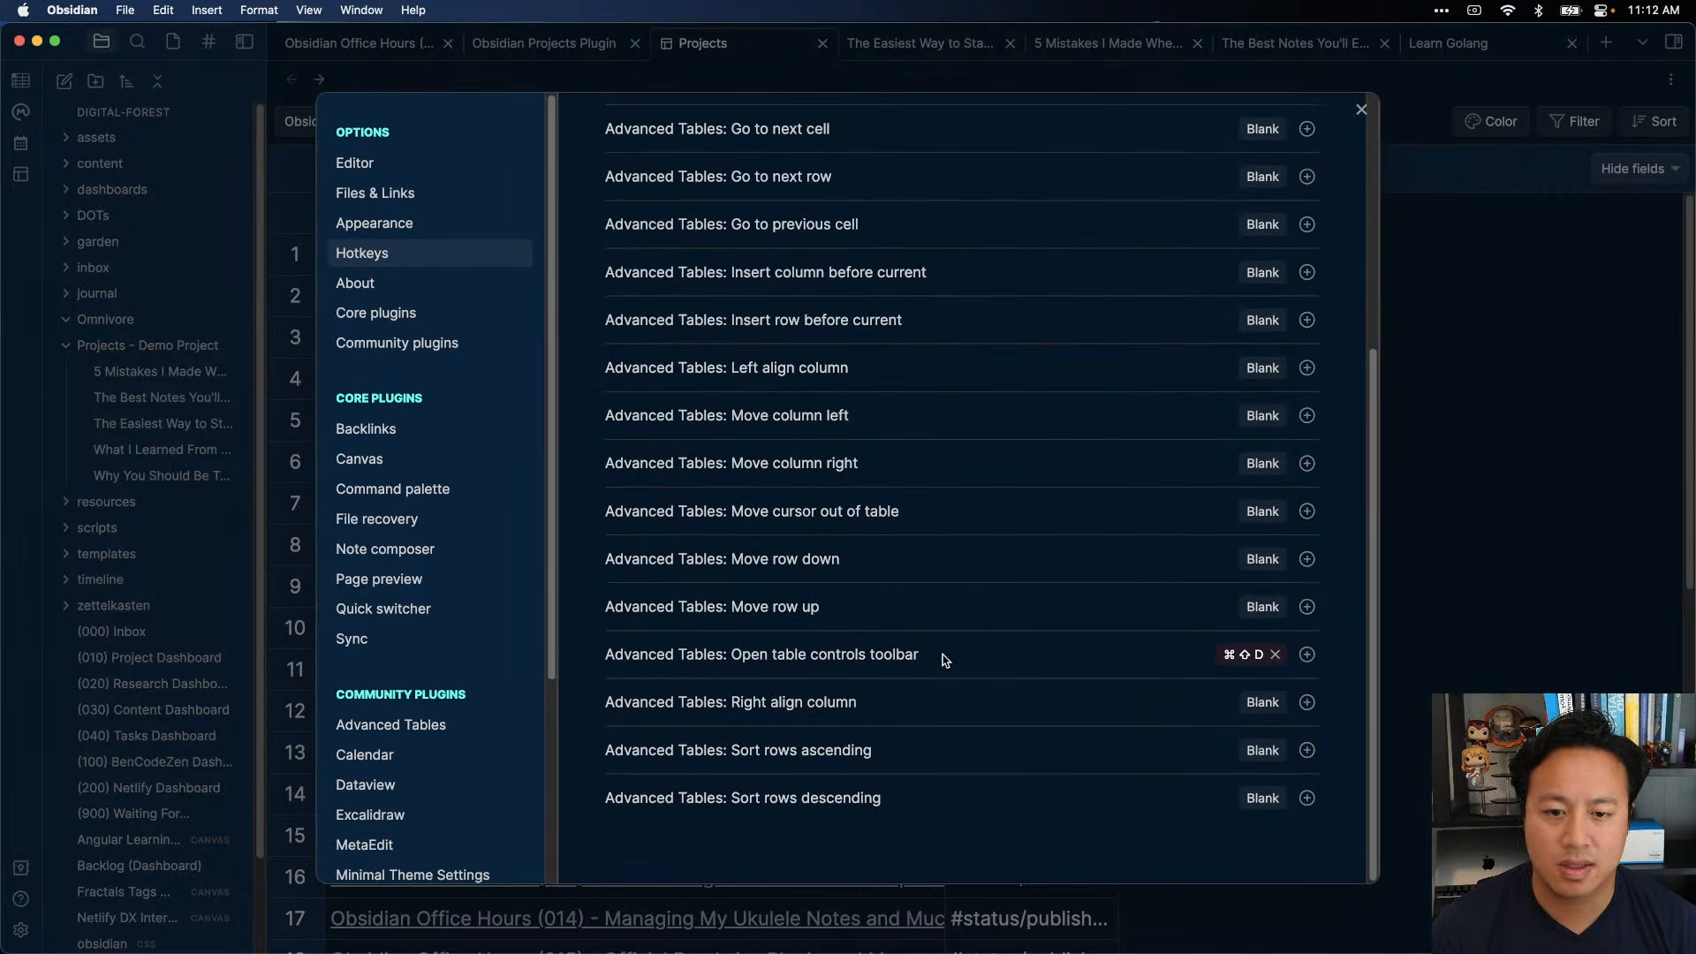
click(1274, 654)
scroll(1162, 433, up, 5)
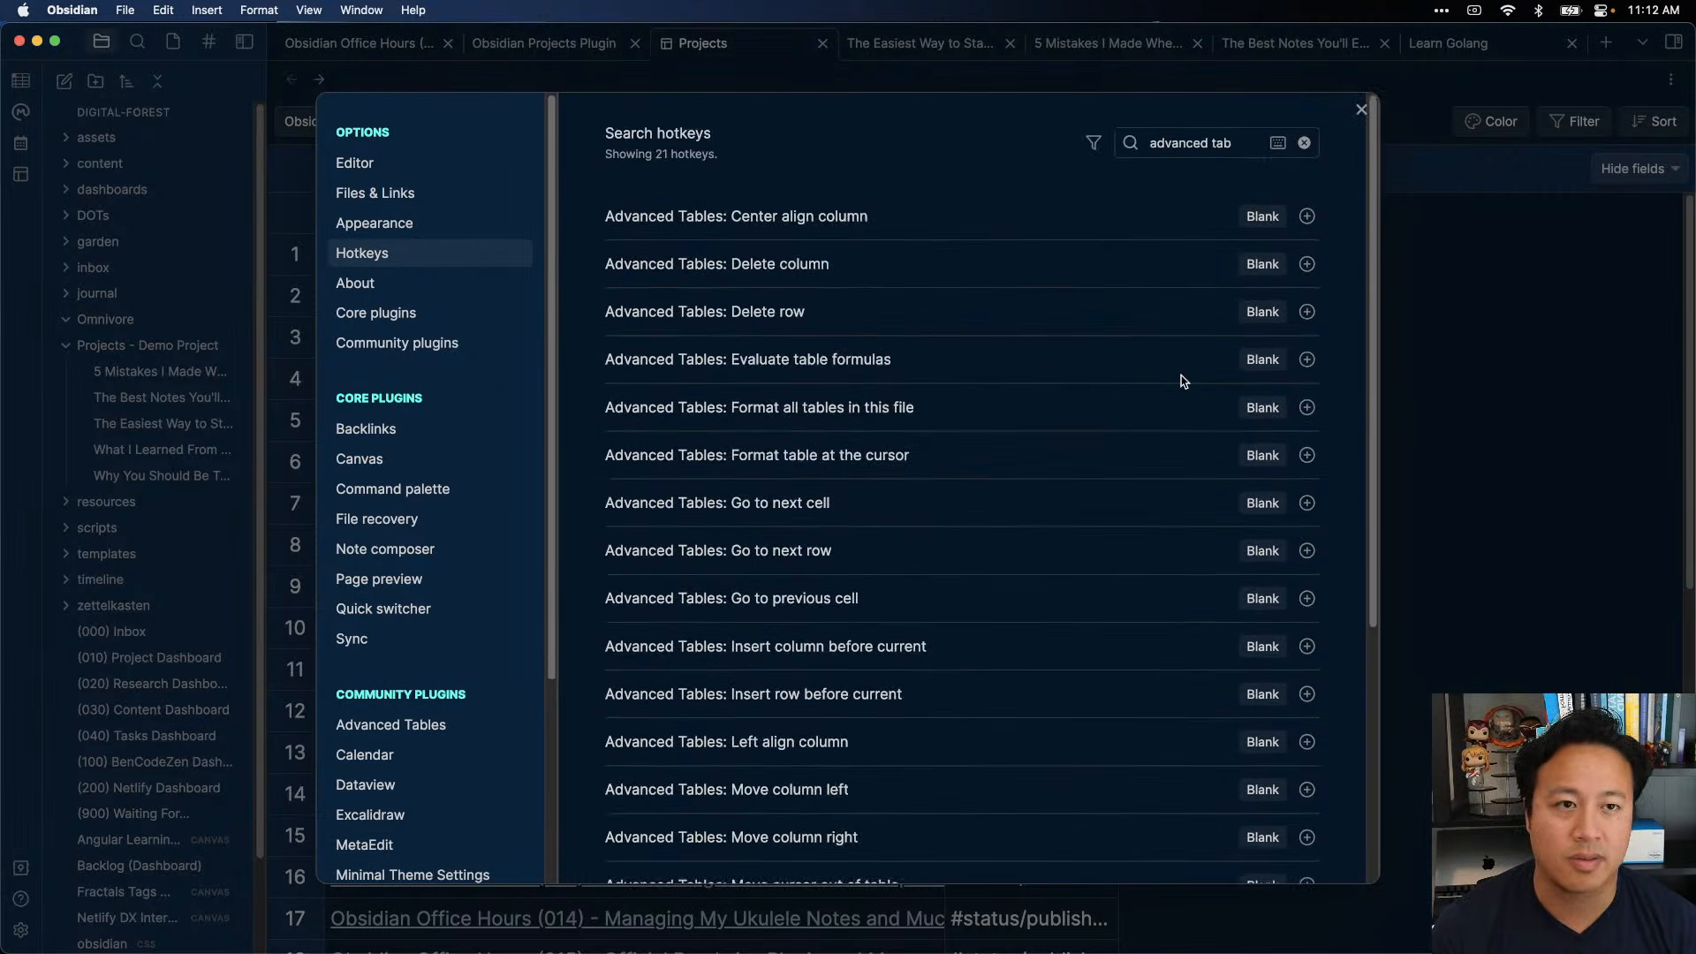
- Search the hotkeys for "project" to review the Projects plugin commands, and close the settings
click(1304, 142)
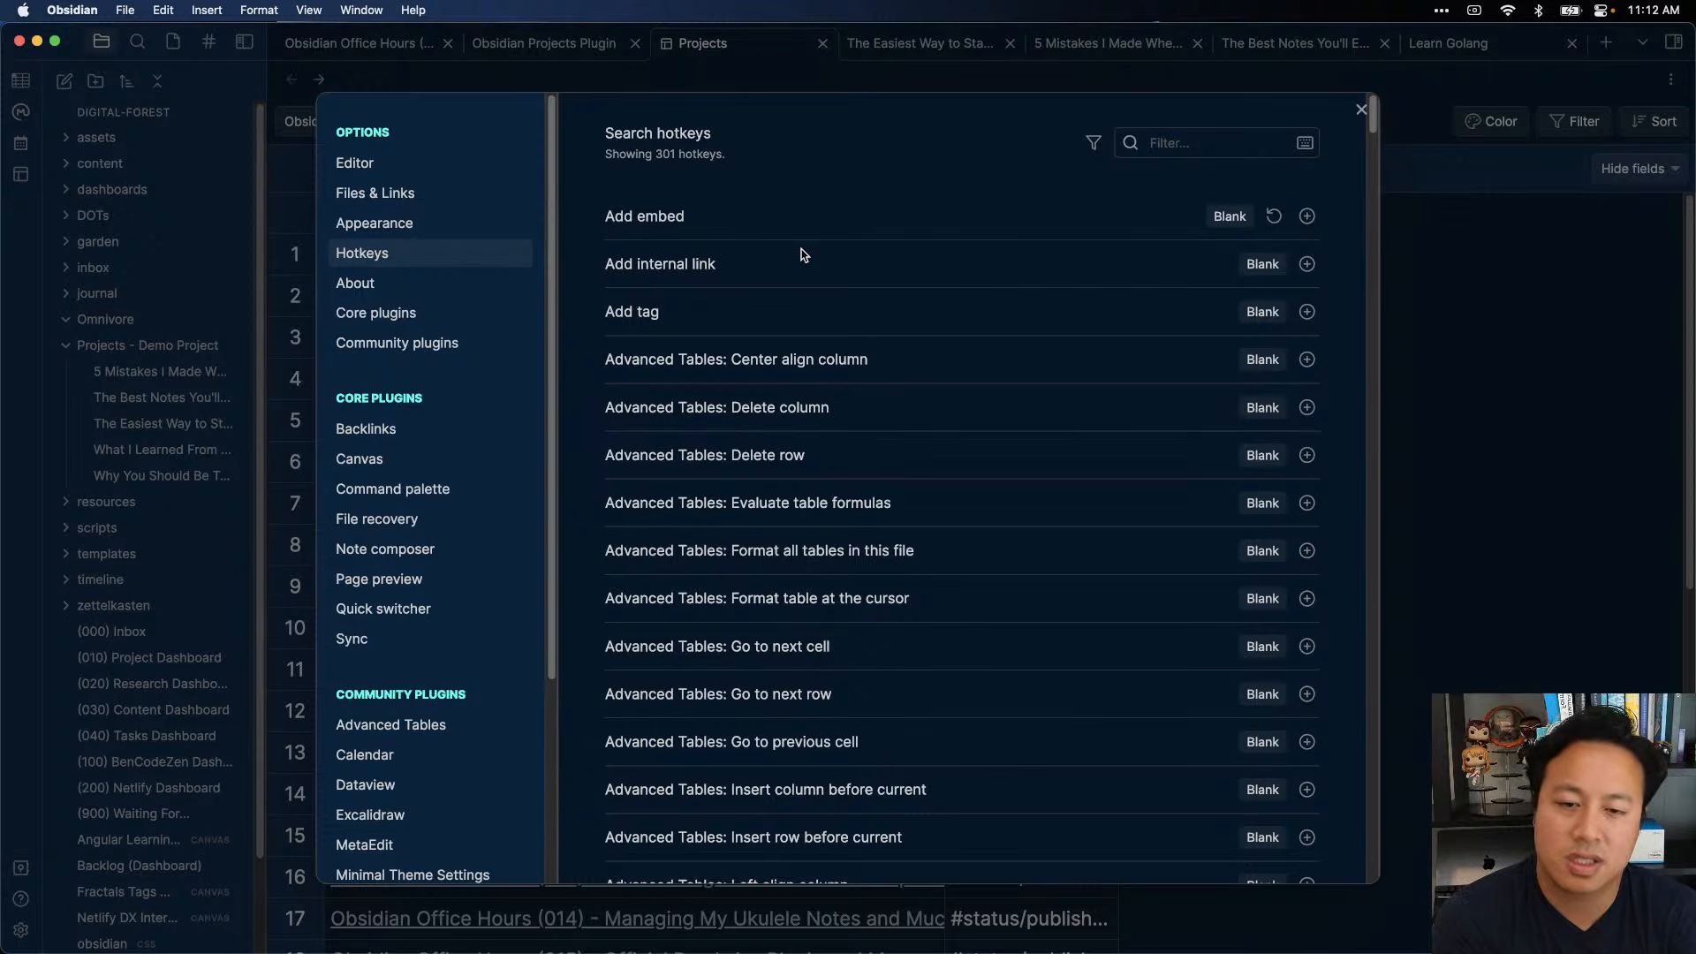
click(1245, 140)
text(project)
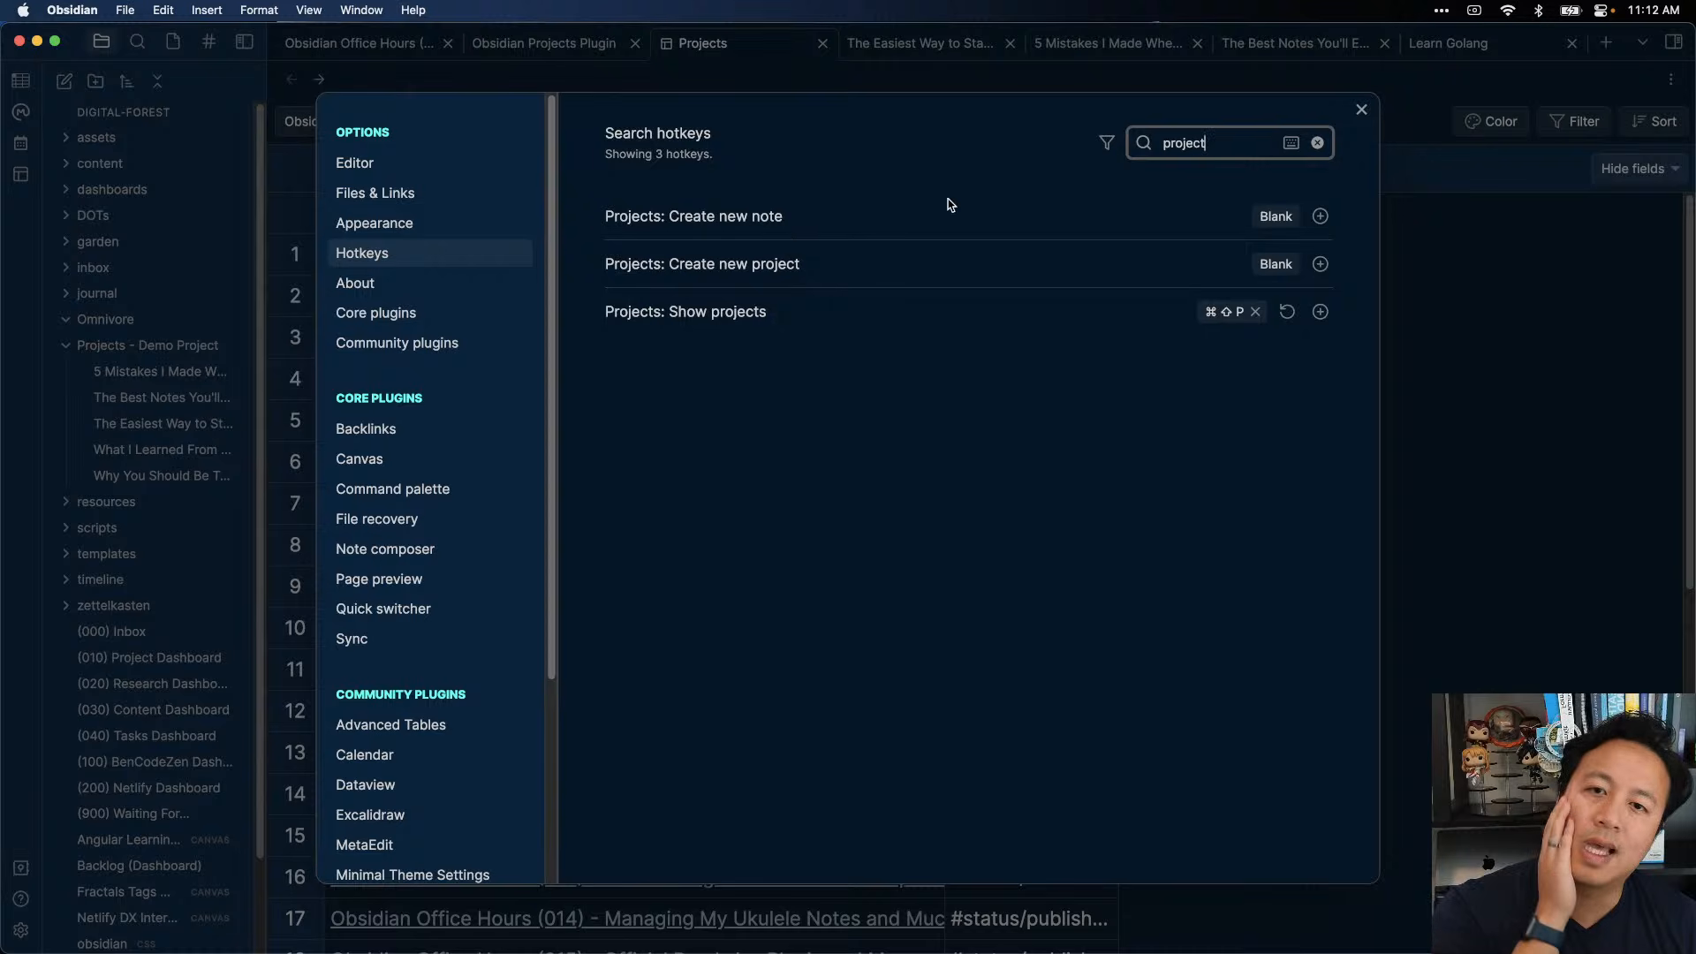
click(1362, 109)
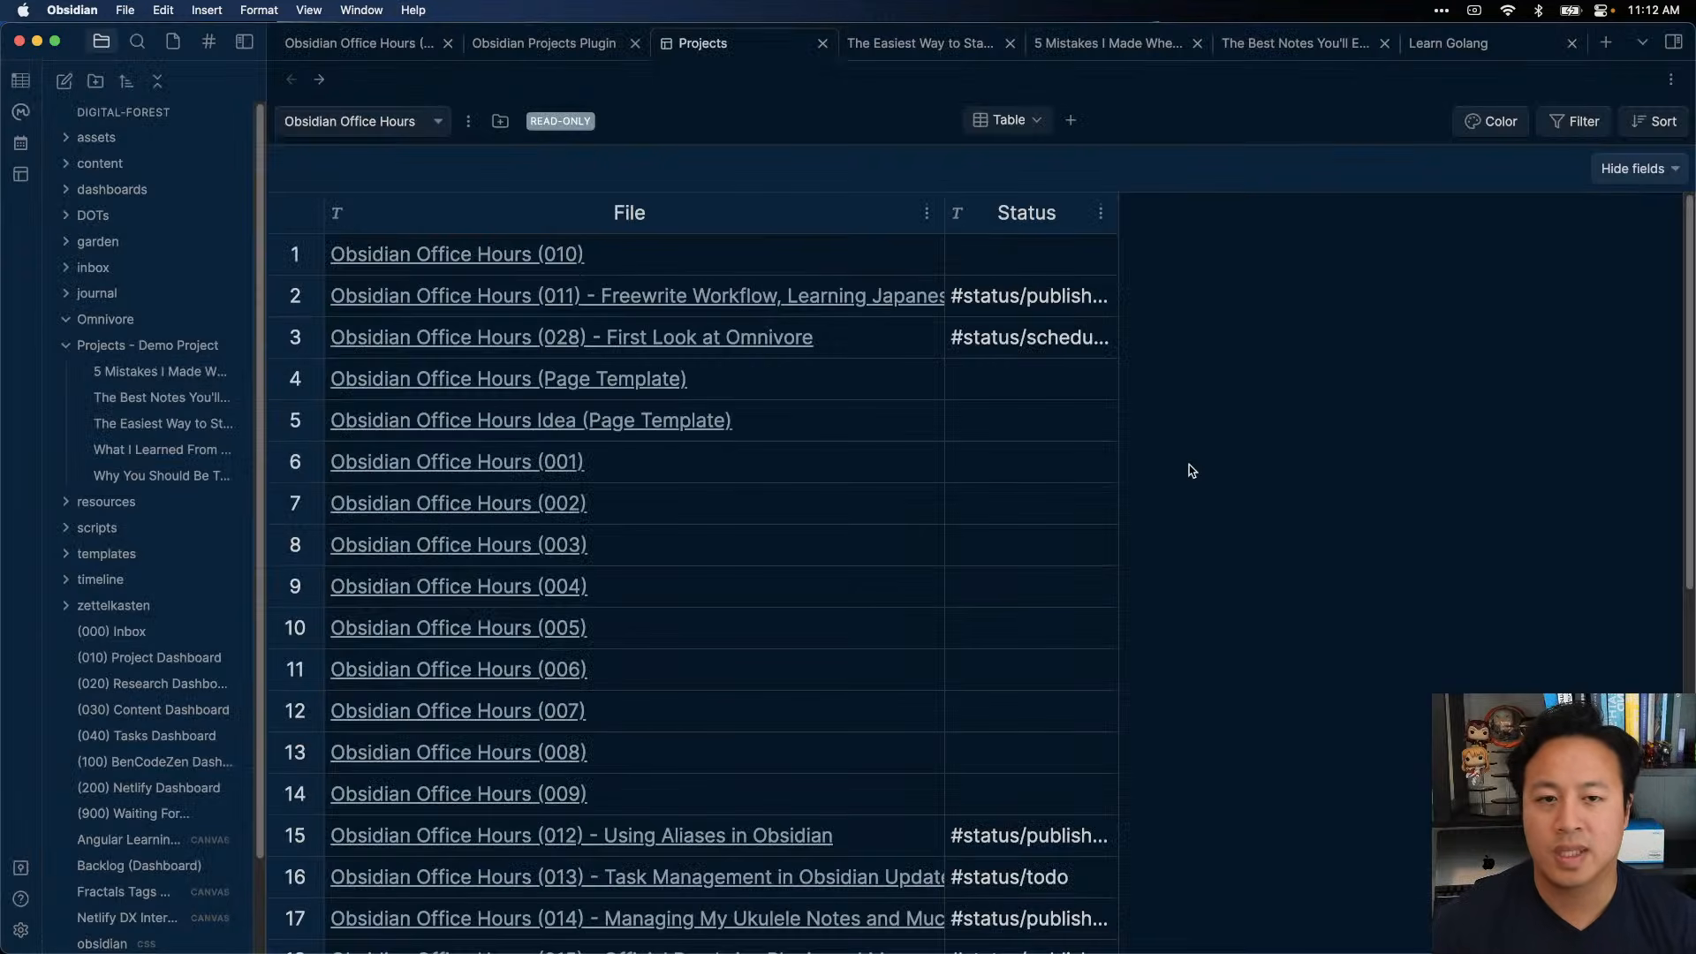
- Create a new project note named "Bam this is cool" in the Folder Dataview Combo project
key(super+shift+p)
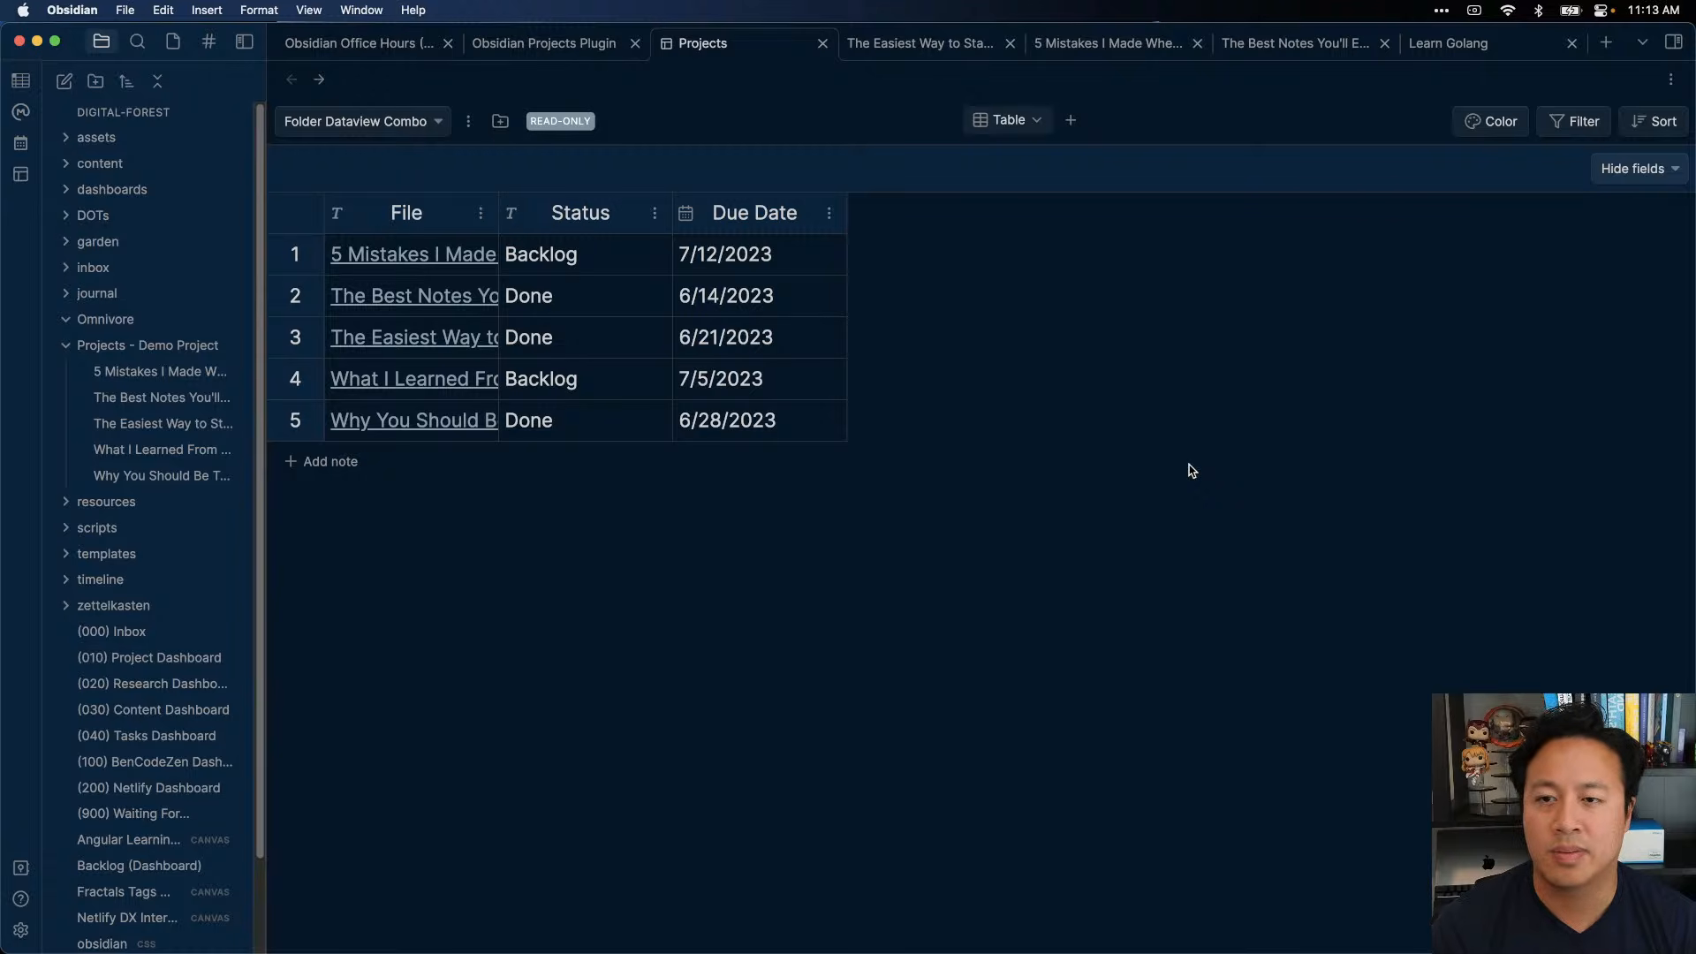
key(super+p)
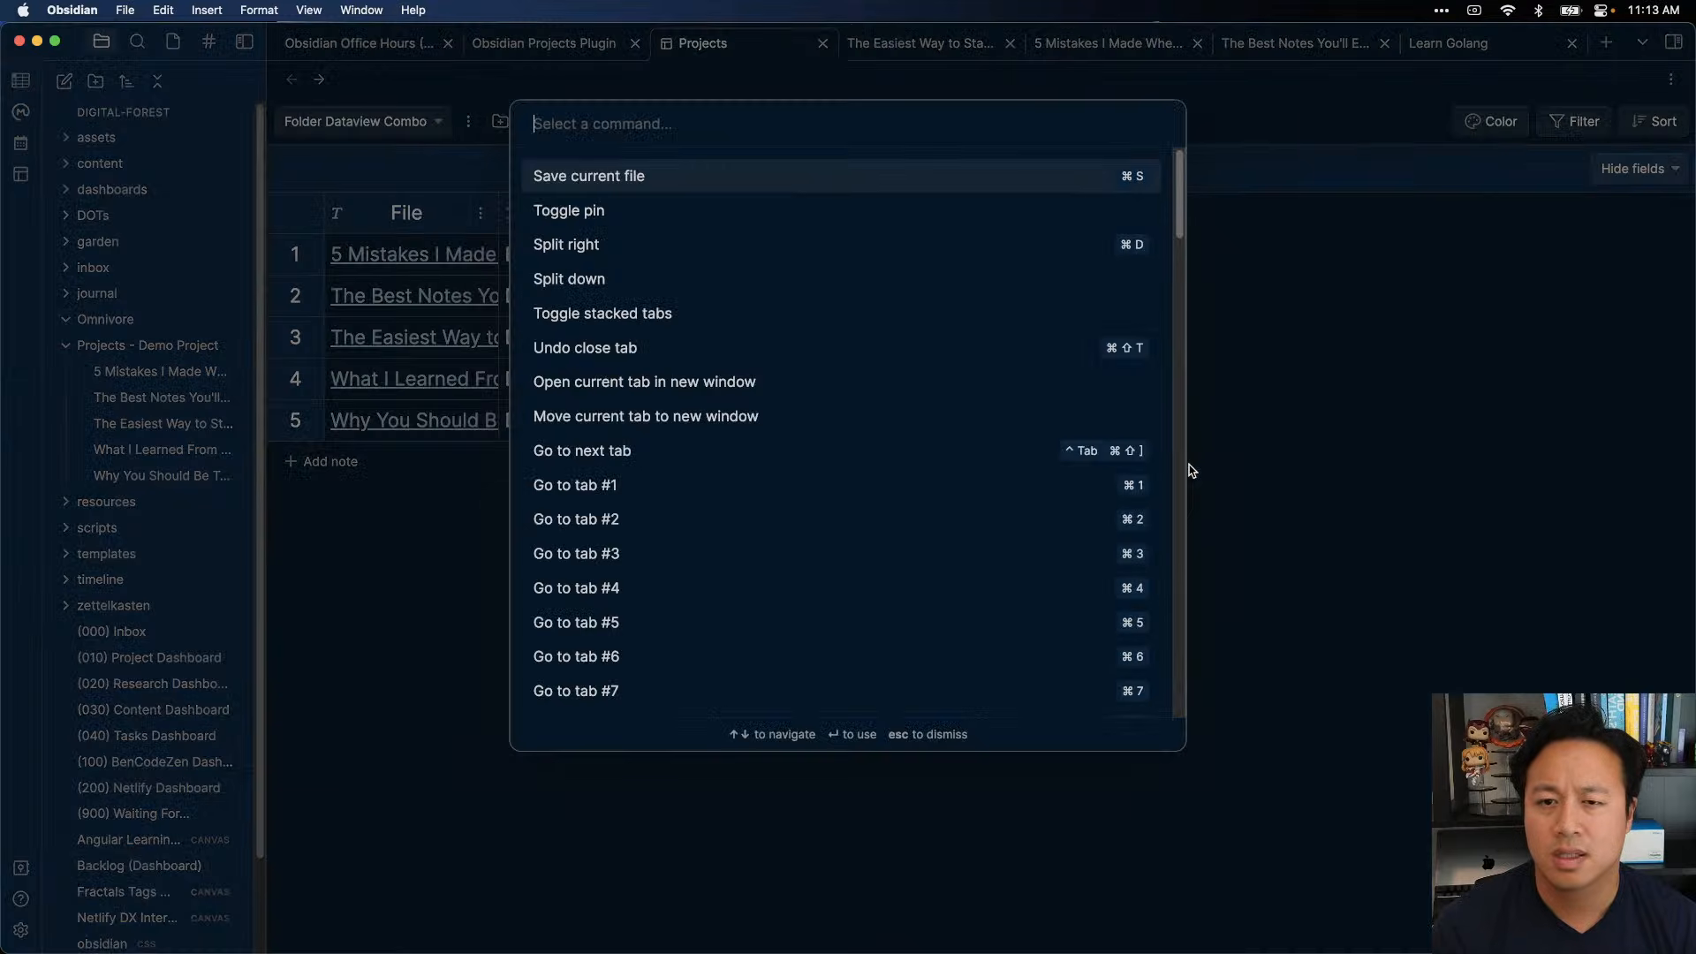
text(creat enew n)
key(super+BackSpace)
text(project)
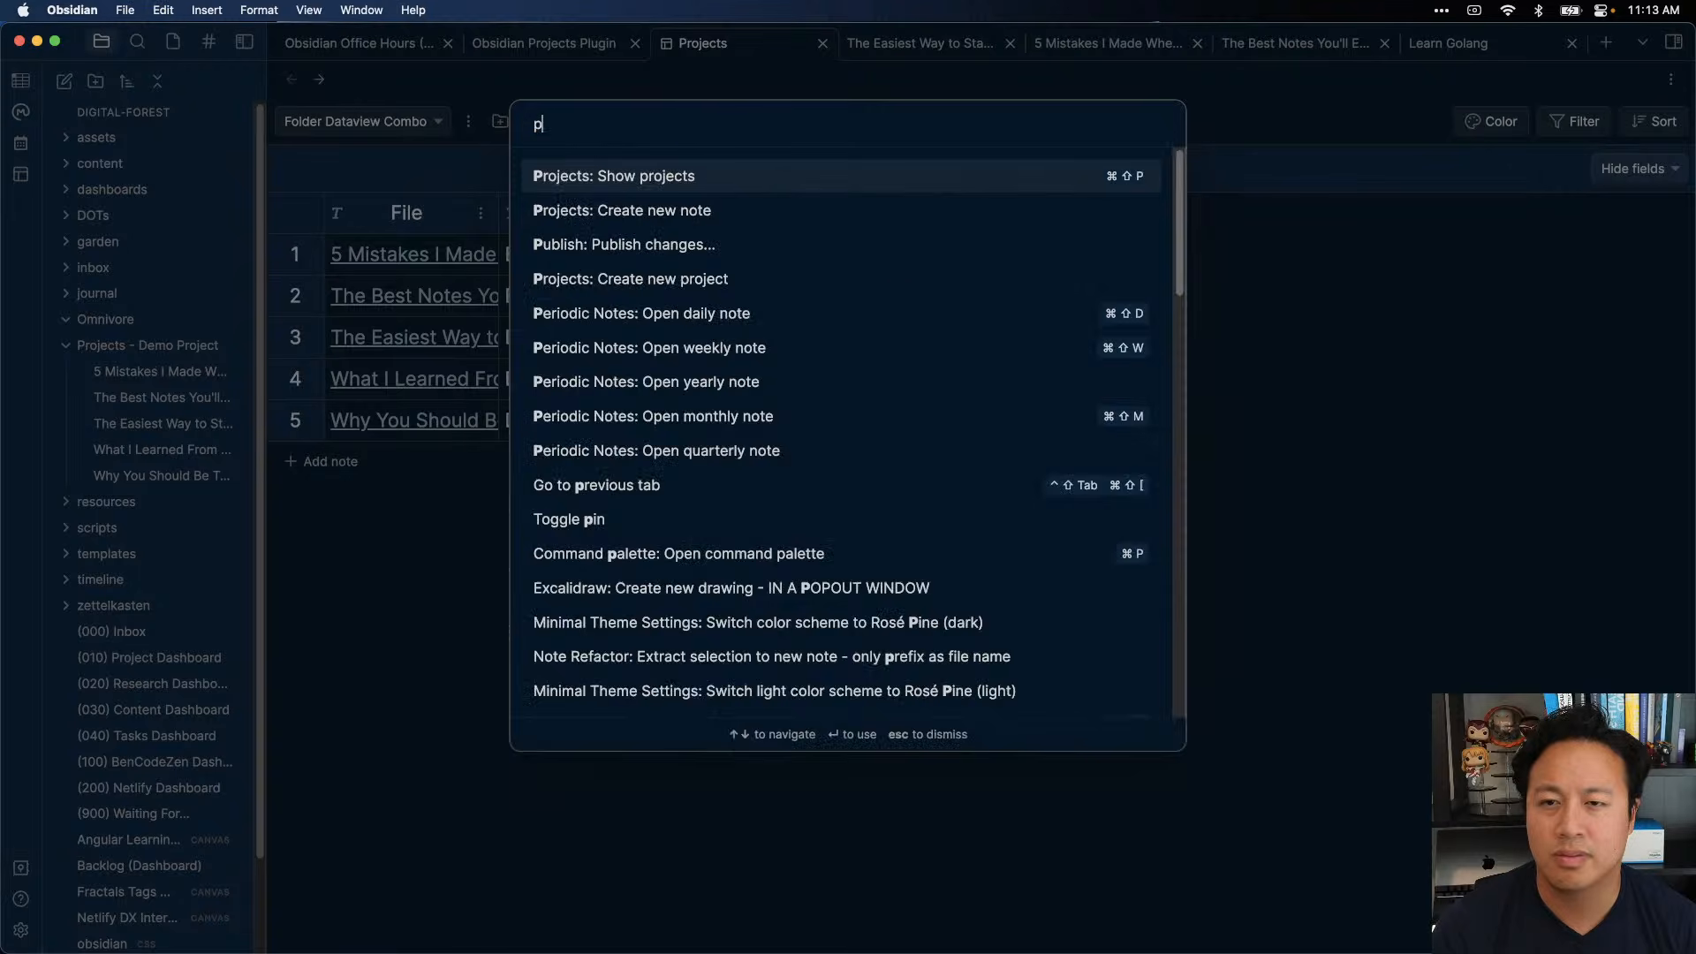
key(Down)
key(Return)
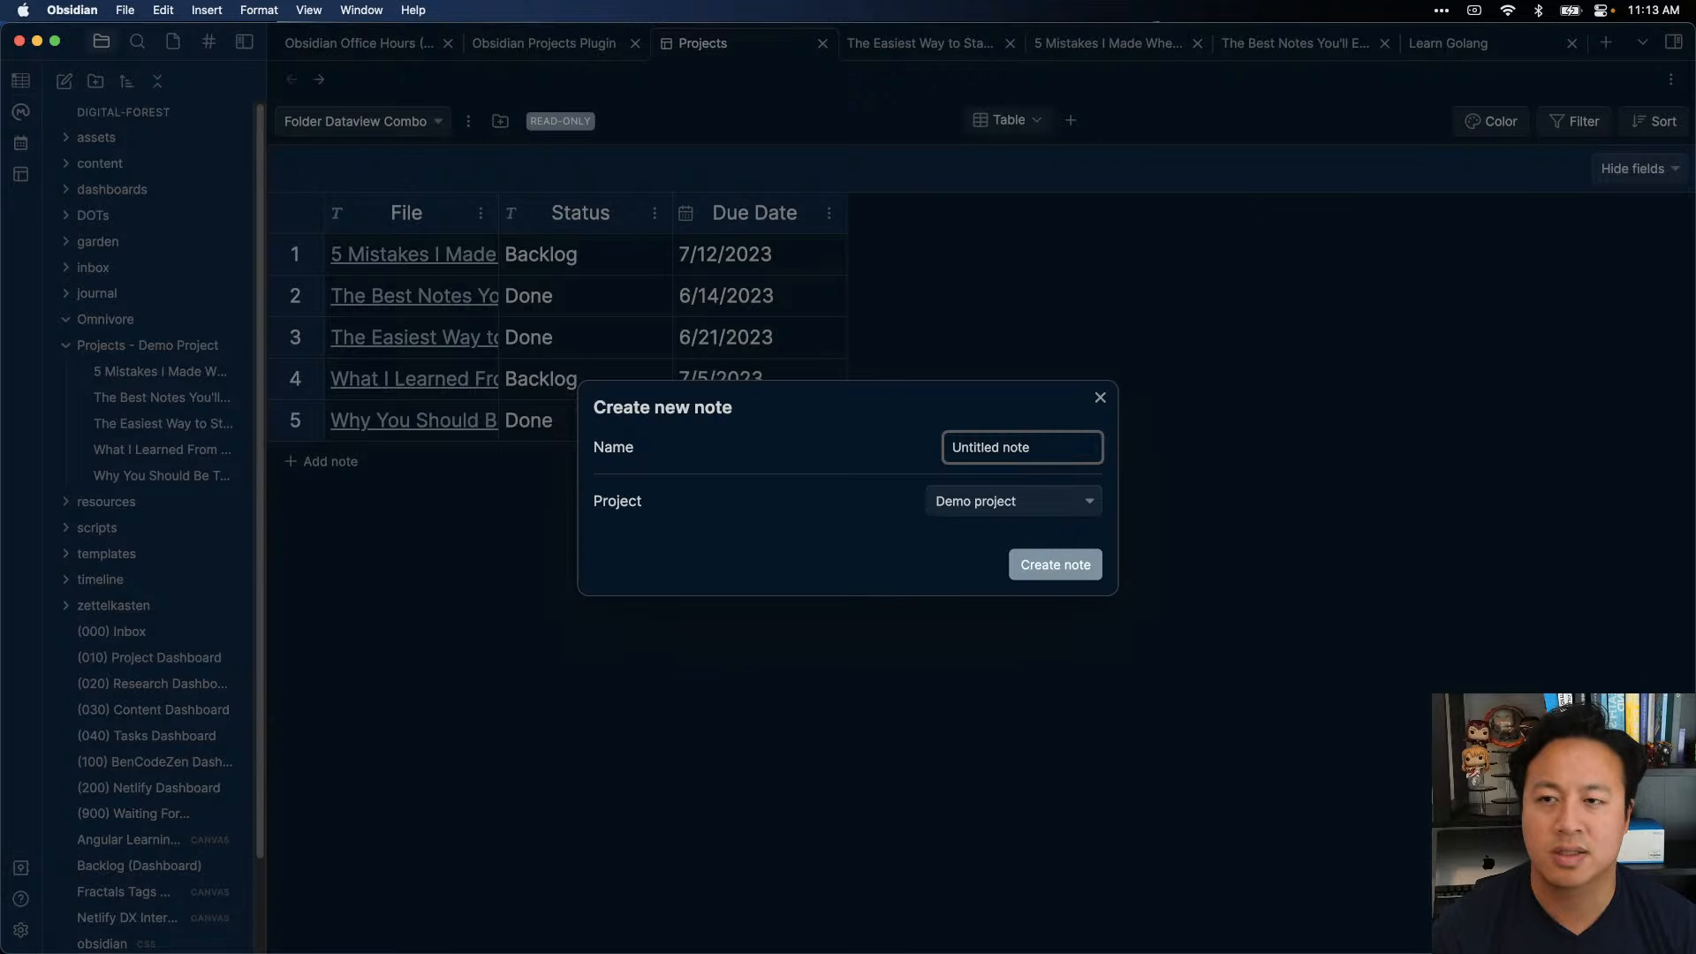
click(1060, 500)
click(1064, 547)
click(1053, 451)
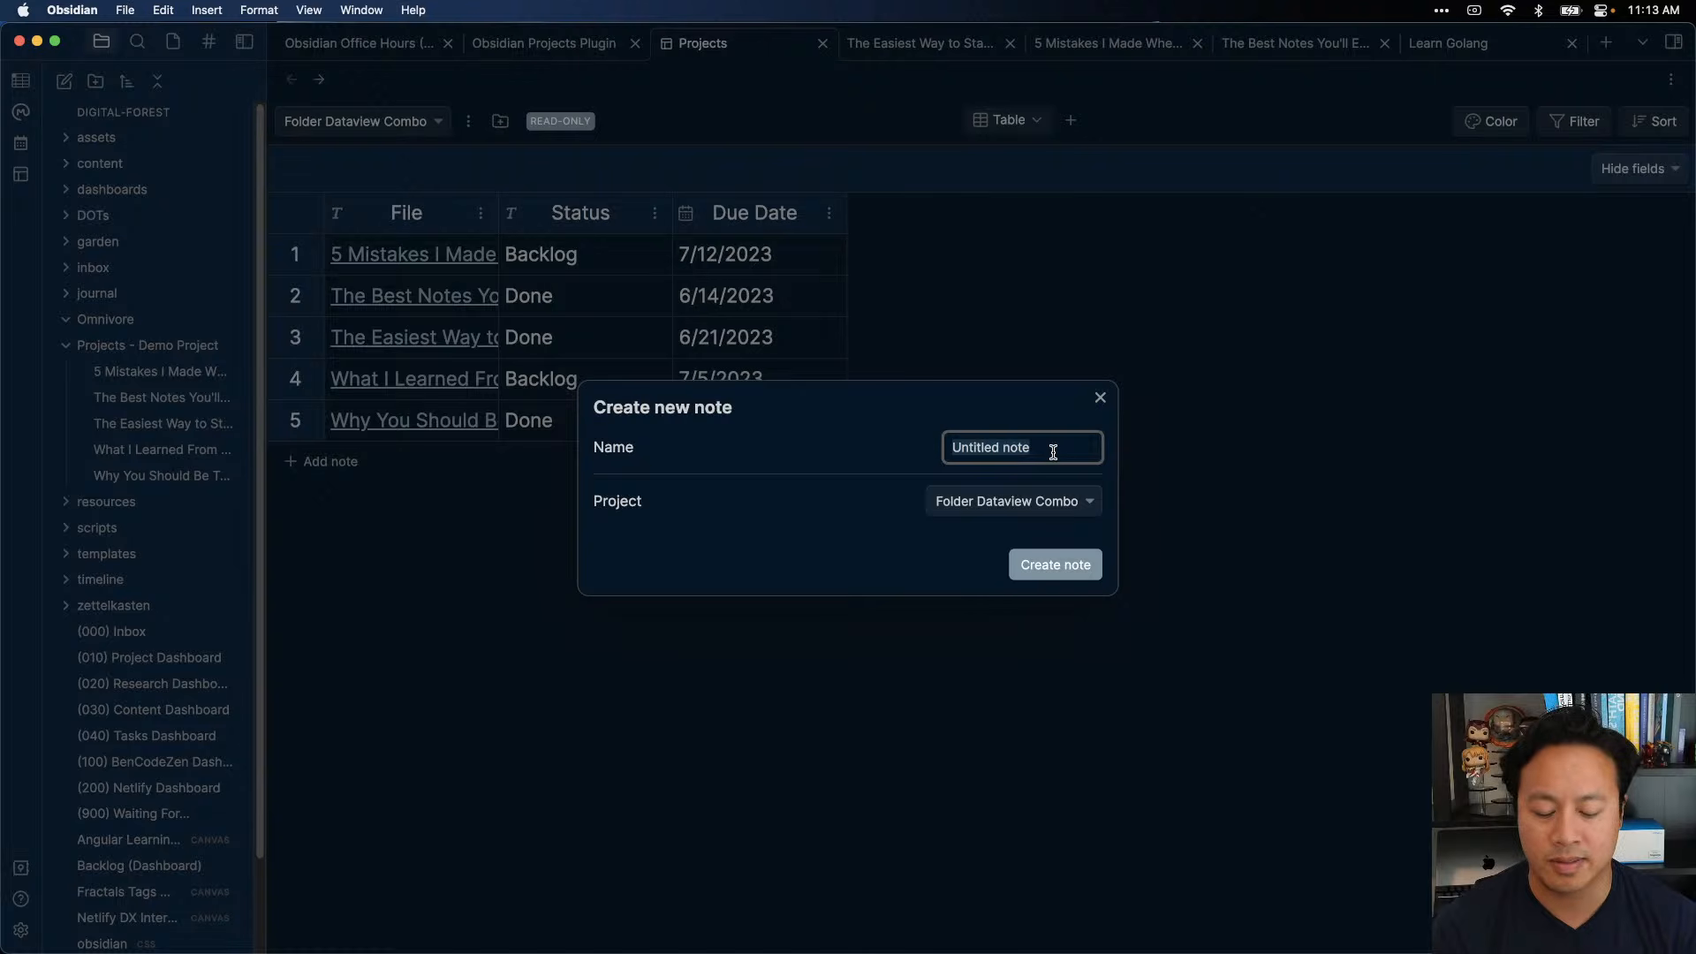
text(Bam this is)
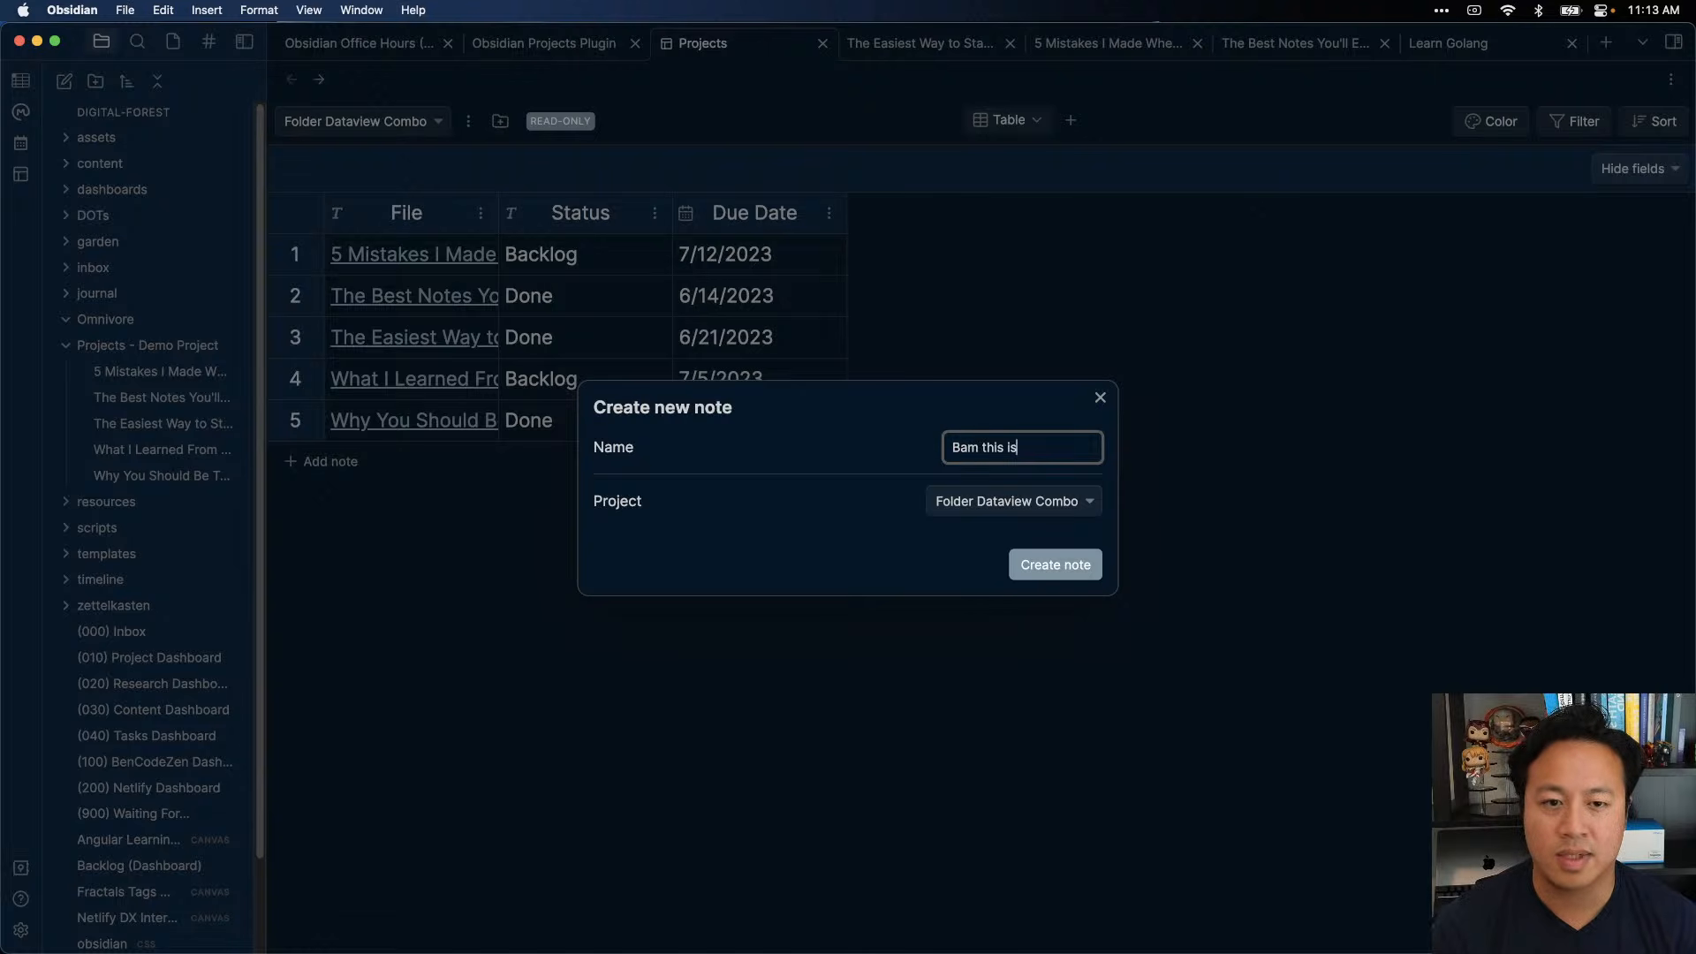
text( cool)
click(1069, 566)
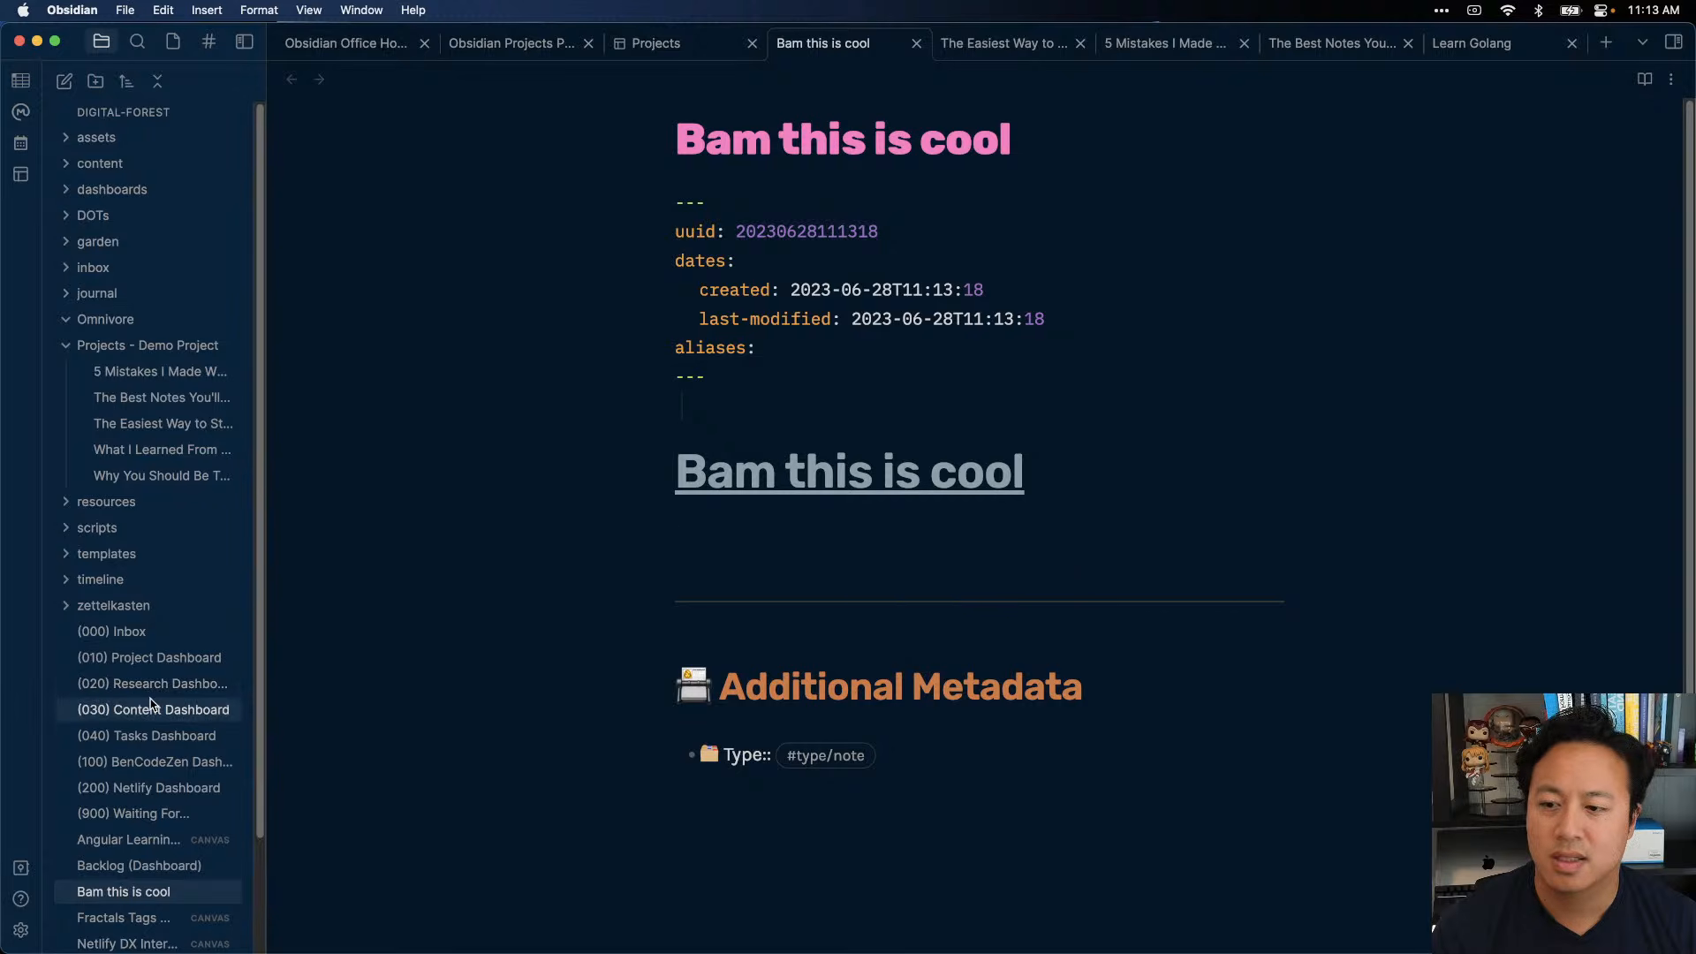
- Check where the "Bam this is cool" note is stored and whether the project table lists it, and reopen the note
scroll(146, 703, down, 2)
scroll(145, 671, down, 2)
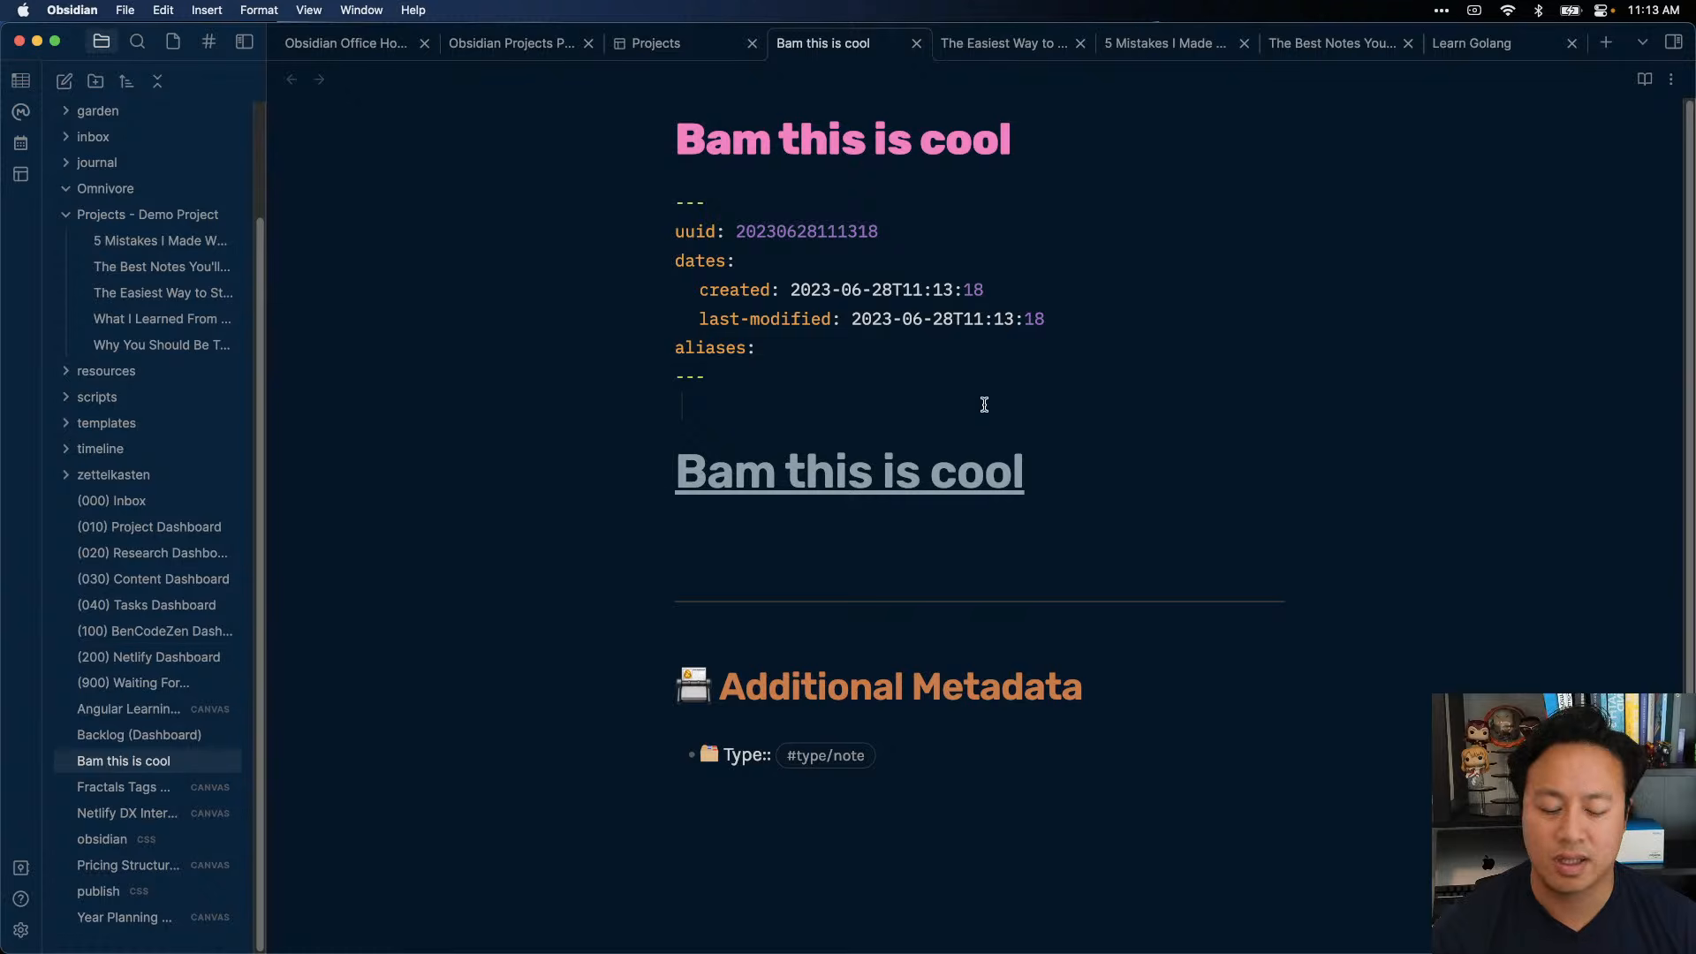
key(ctrl+shift+Tab)
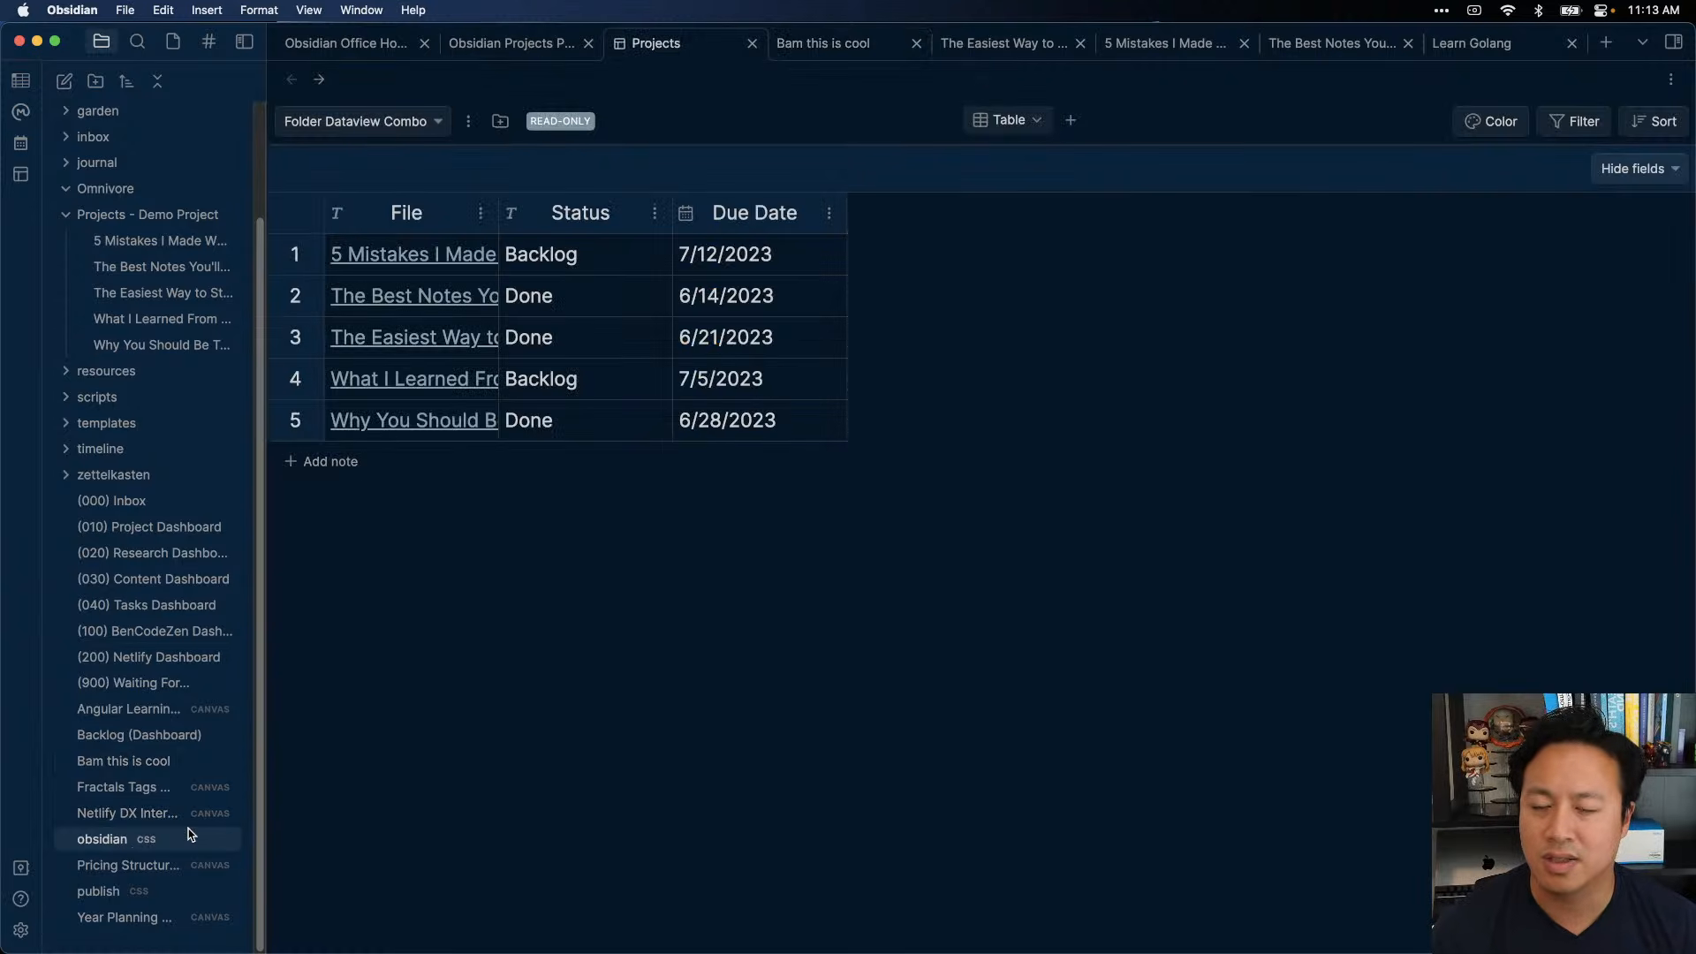
click(172, 735)
click(176, 762)
scroll(1003, 589, down, 2)
scroll(1002, 588, up, 2)
scroll(977, 599, down, 3)
scroll(976, 596, up, 2)
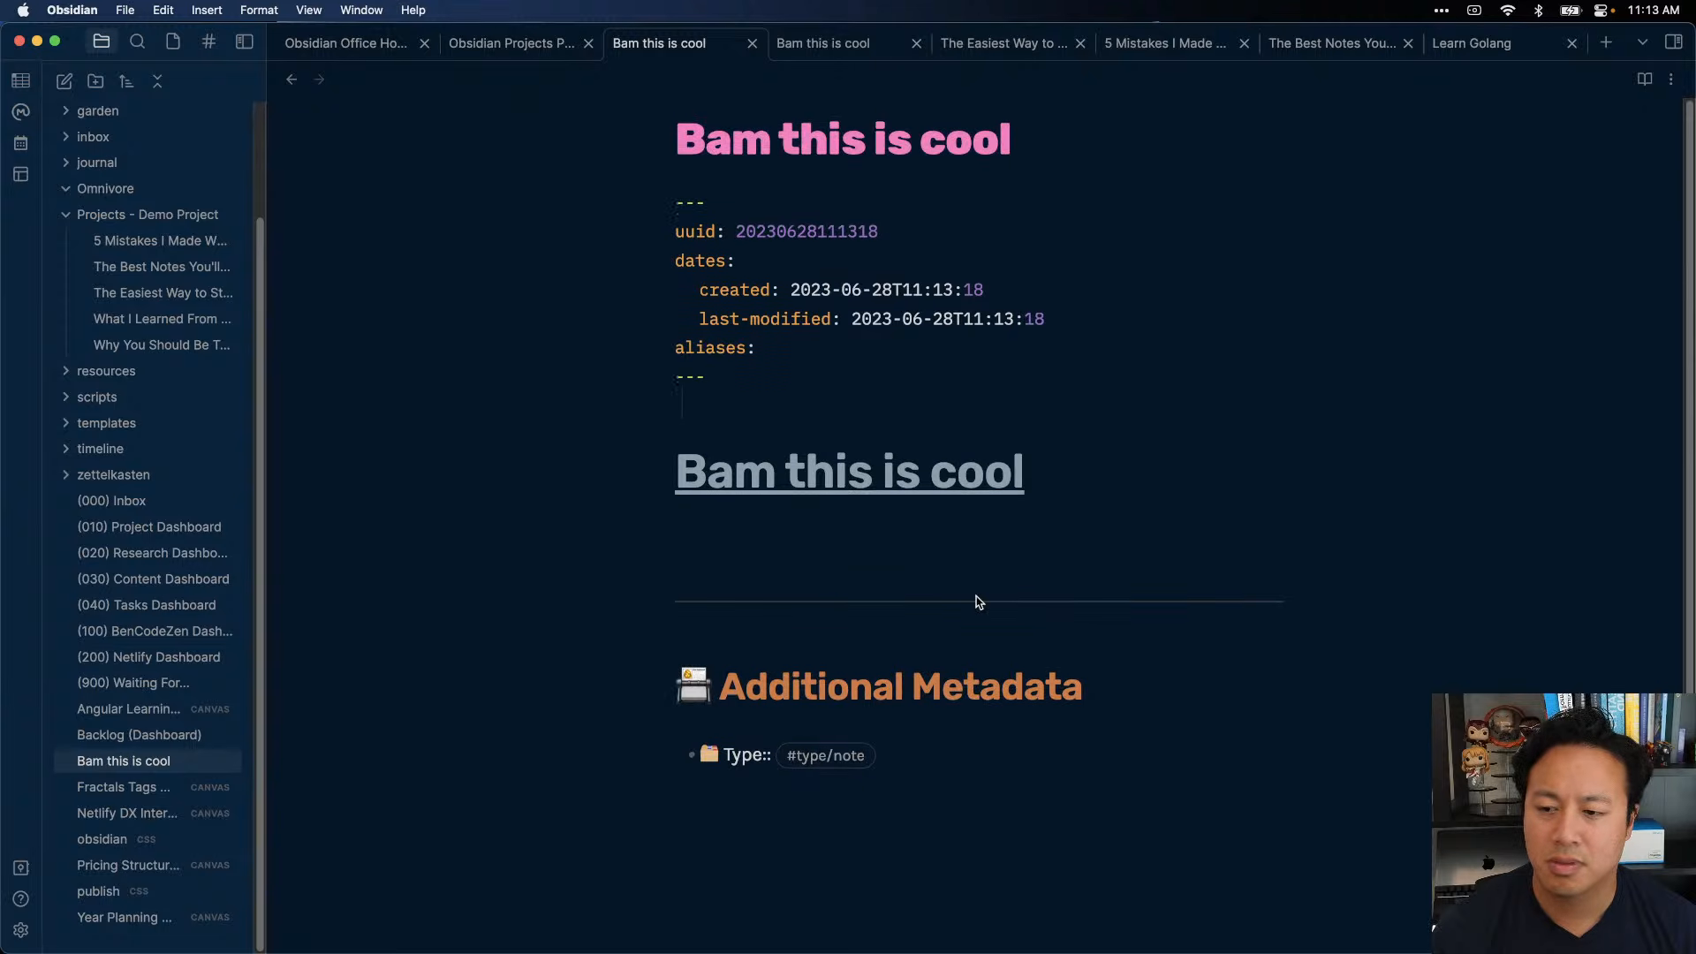
- Delete the "Bam this is cool" note
click(984, 576)
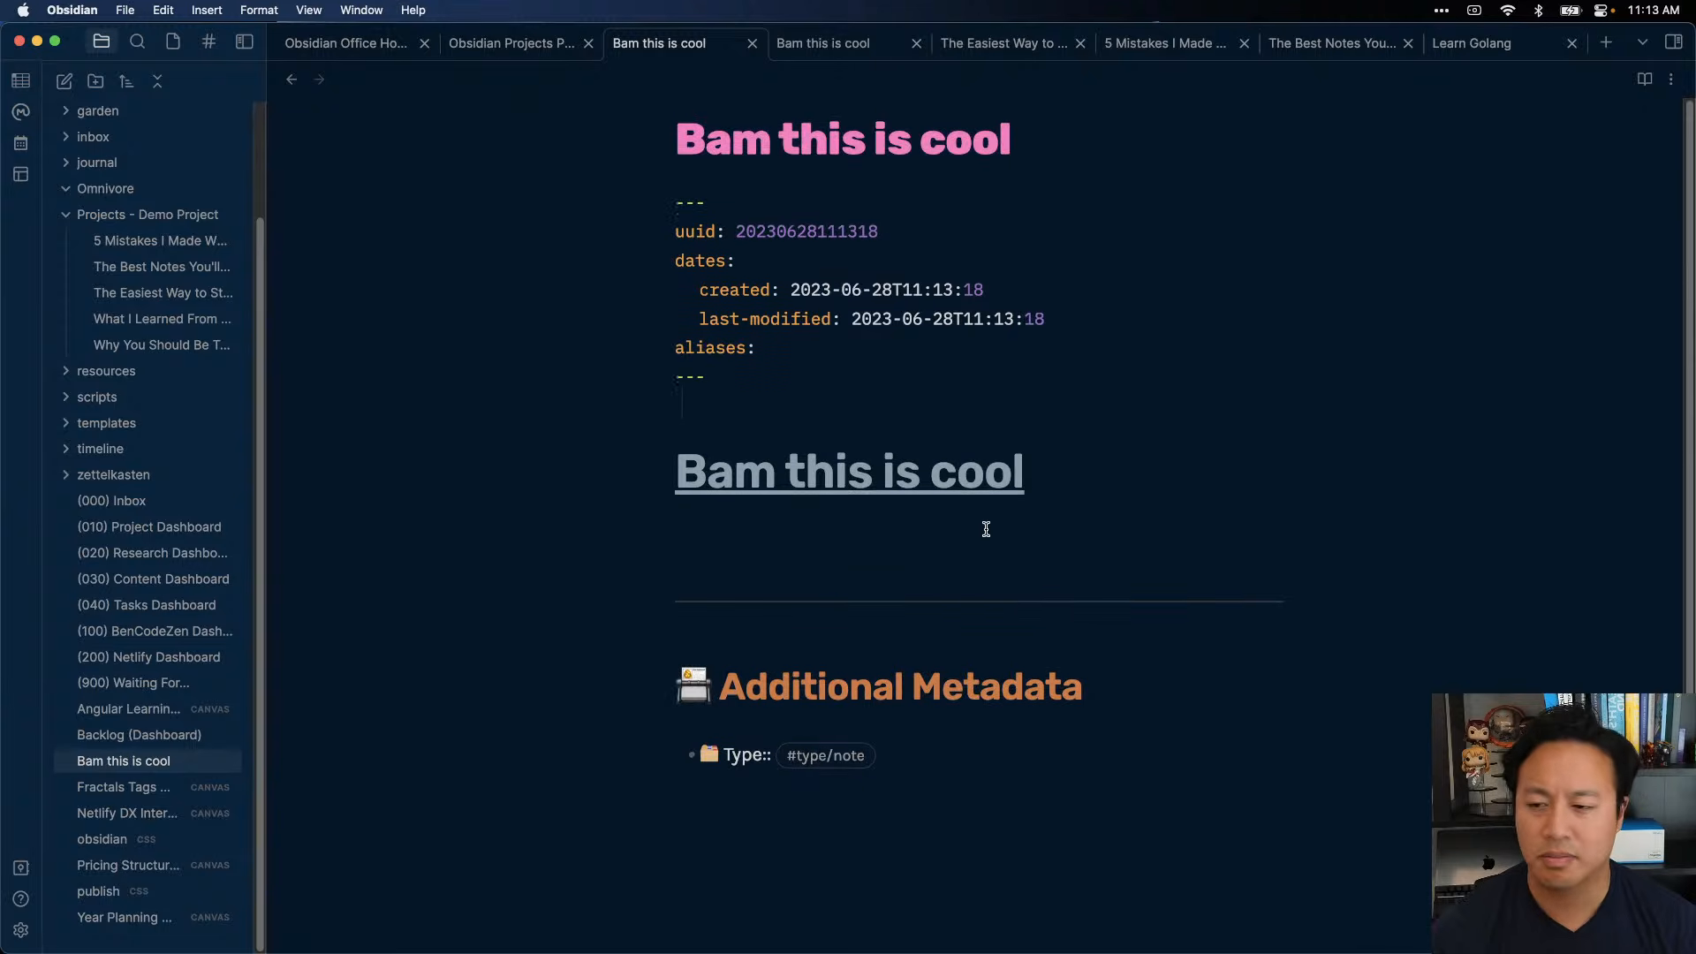
key(super+p)
text(delete)
key(Down)
key(Return)
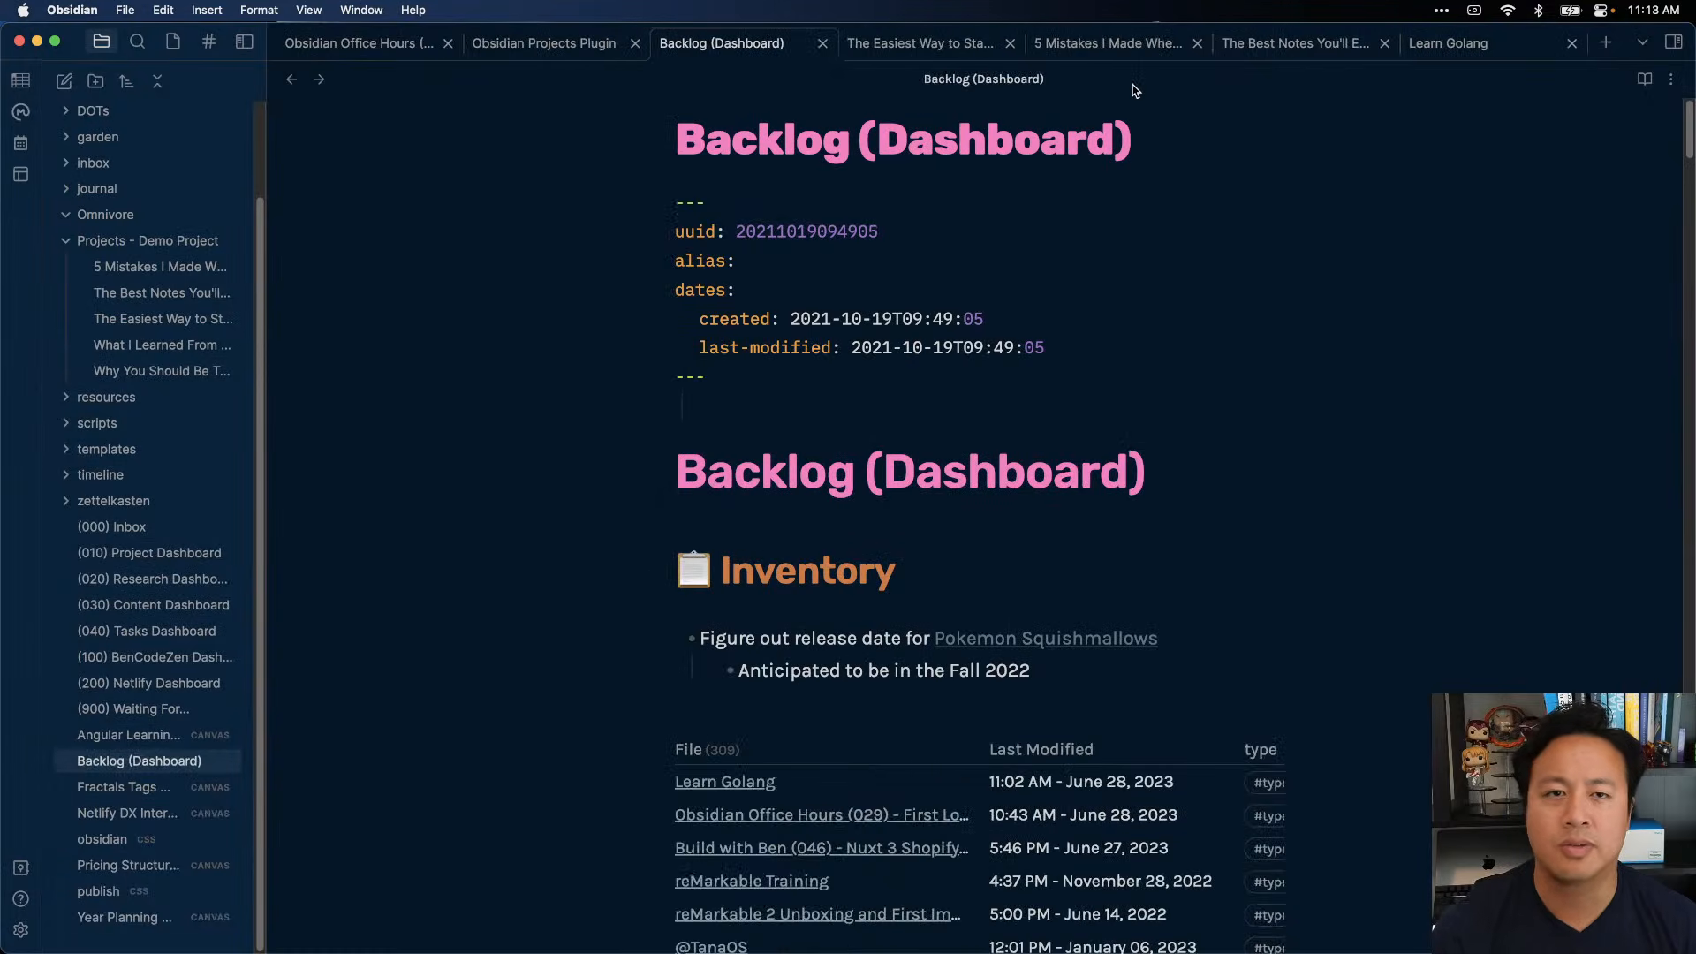
- Search the available commands for "creat new" to review the note and project creation options
key(super+p)
text(creat new)
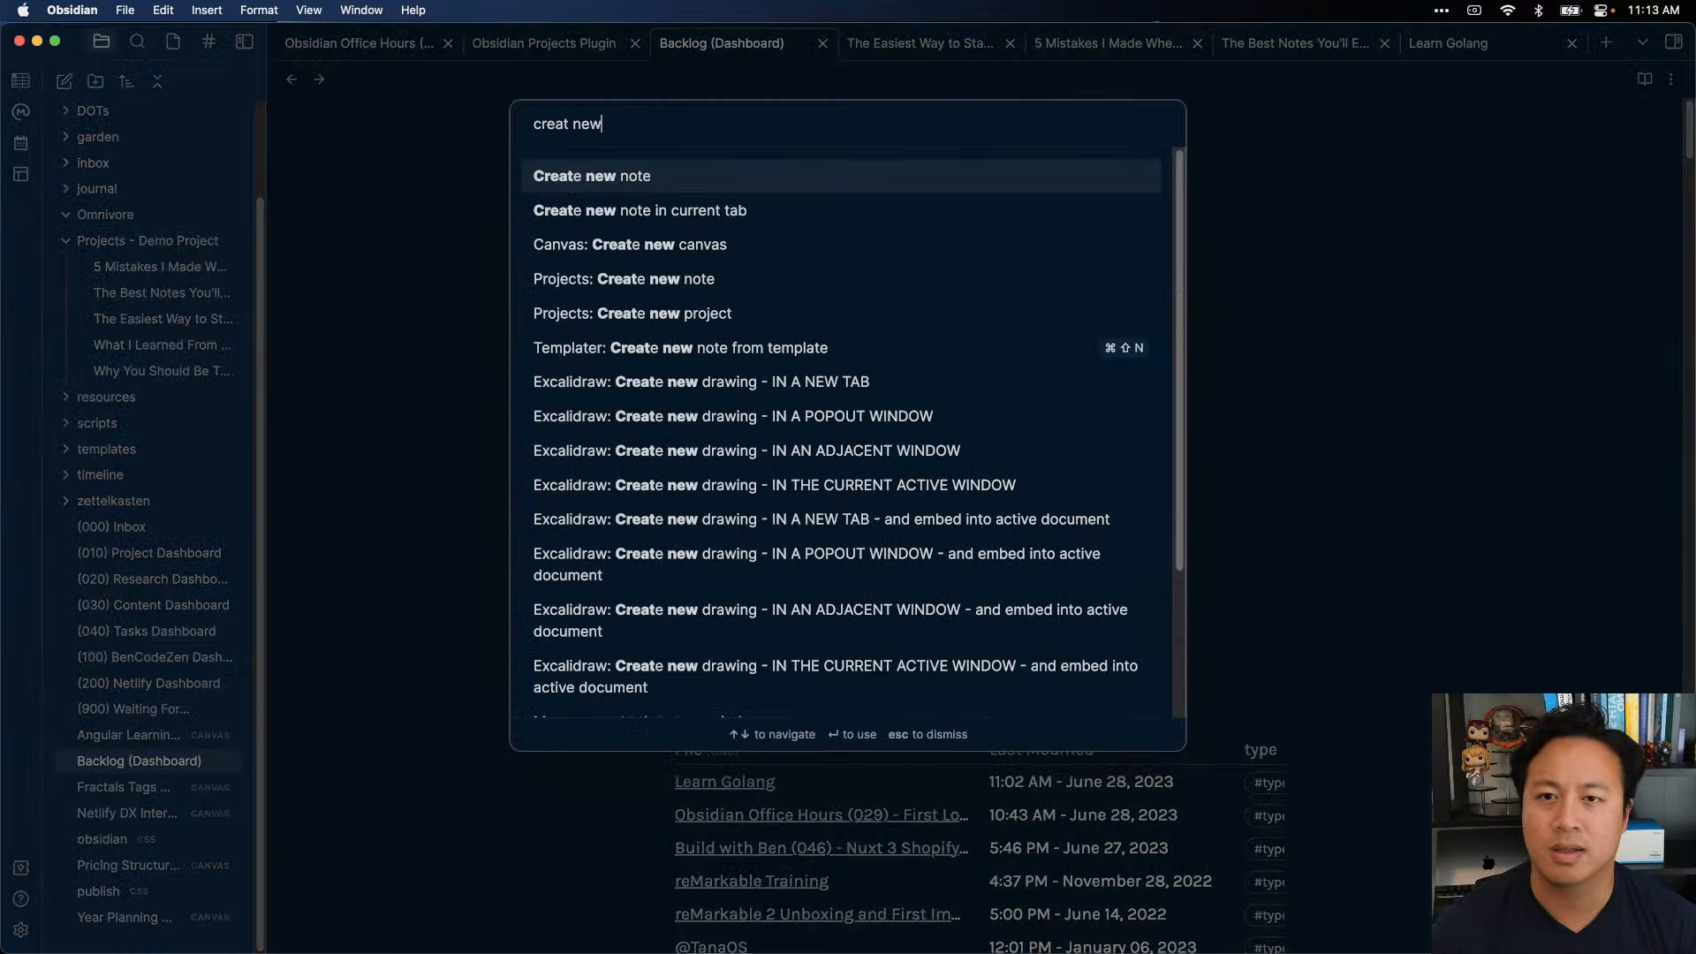
key(Down)
key(Down)
key(Escape)
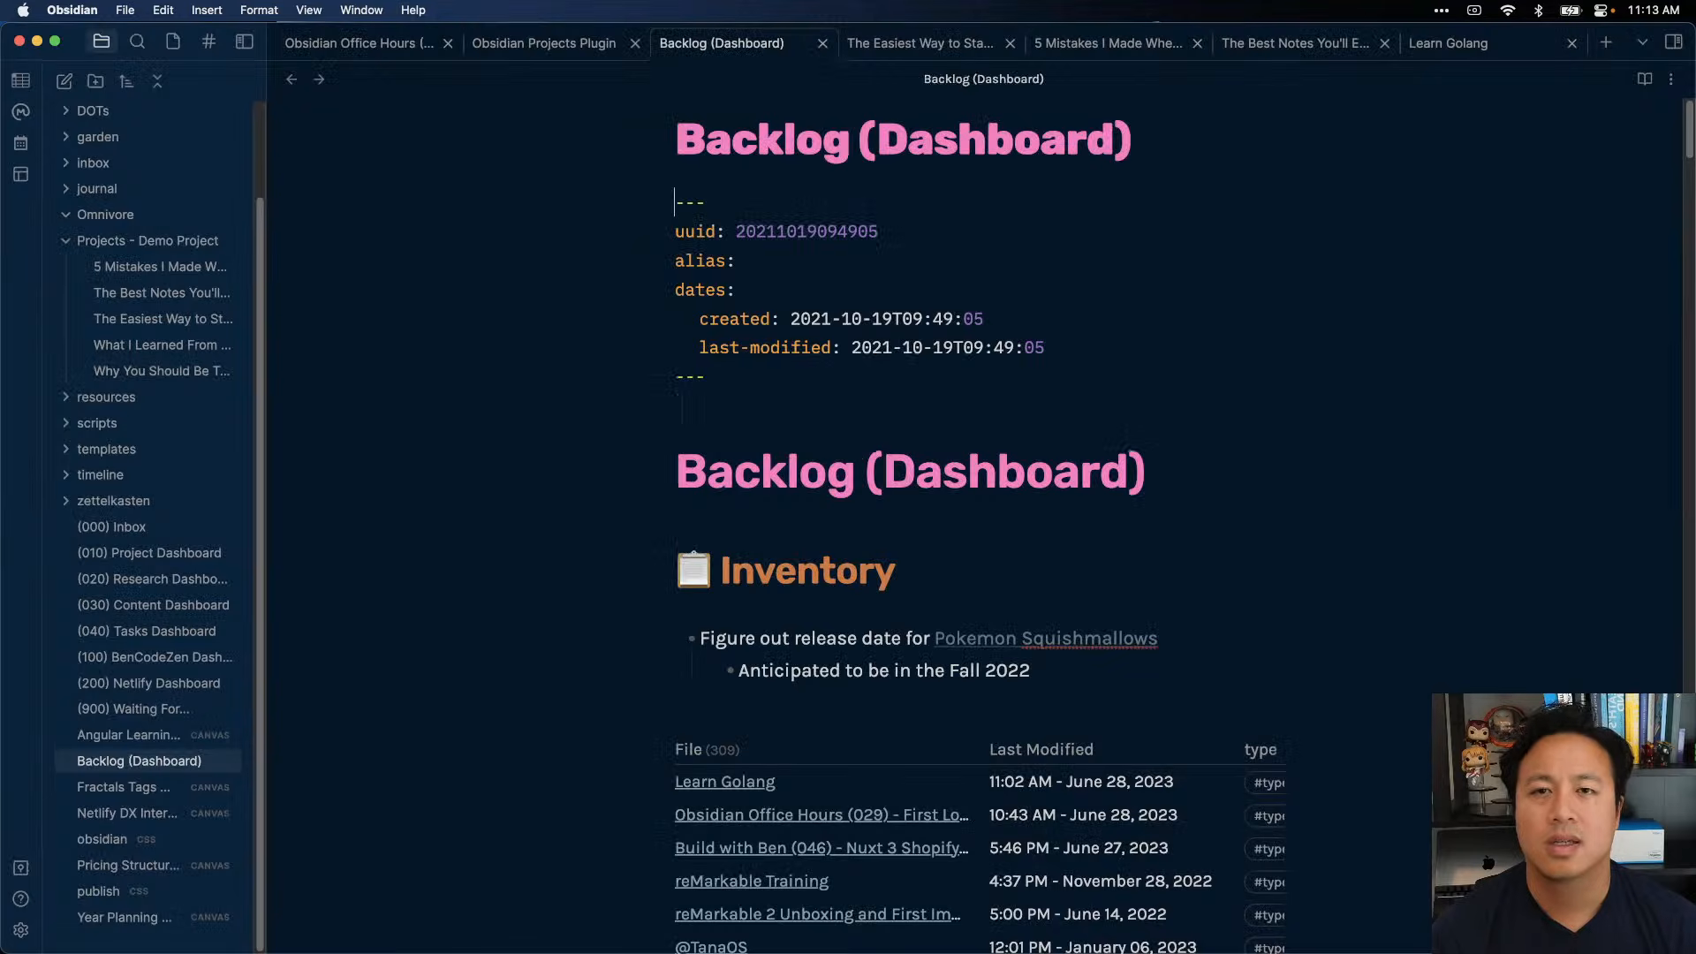
- Add a second-level heading "Questions" with a red question mark emoji below the bullet list in the Obsidian Projects Plugin note
click(566, 44)
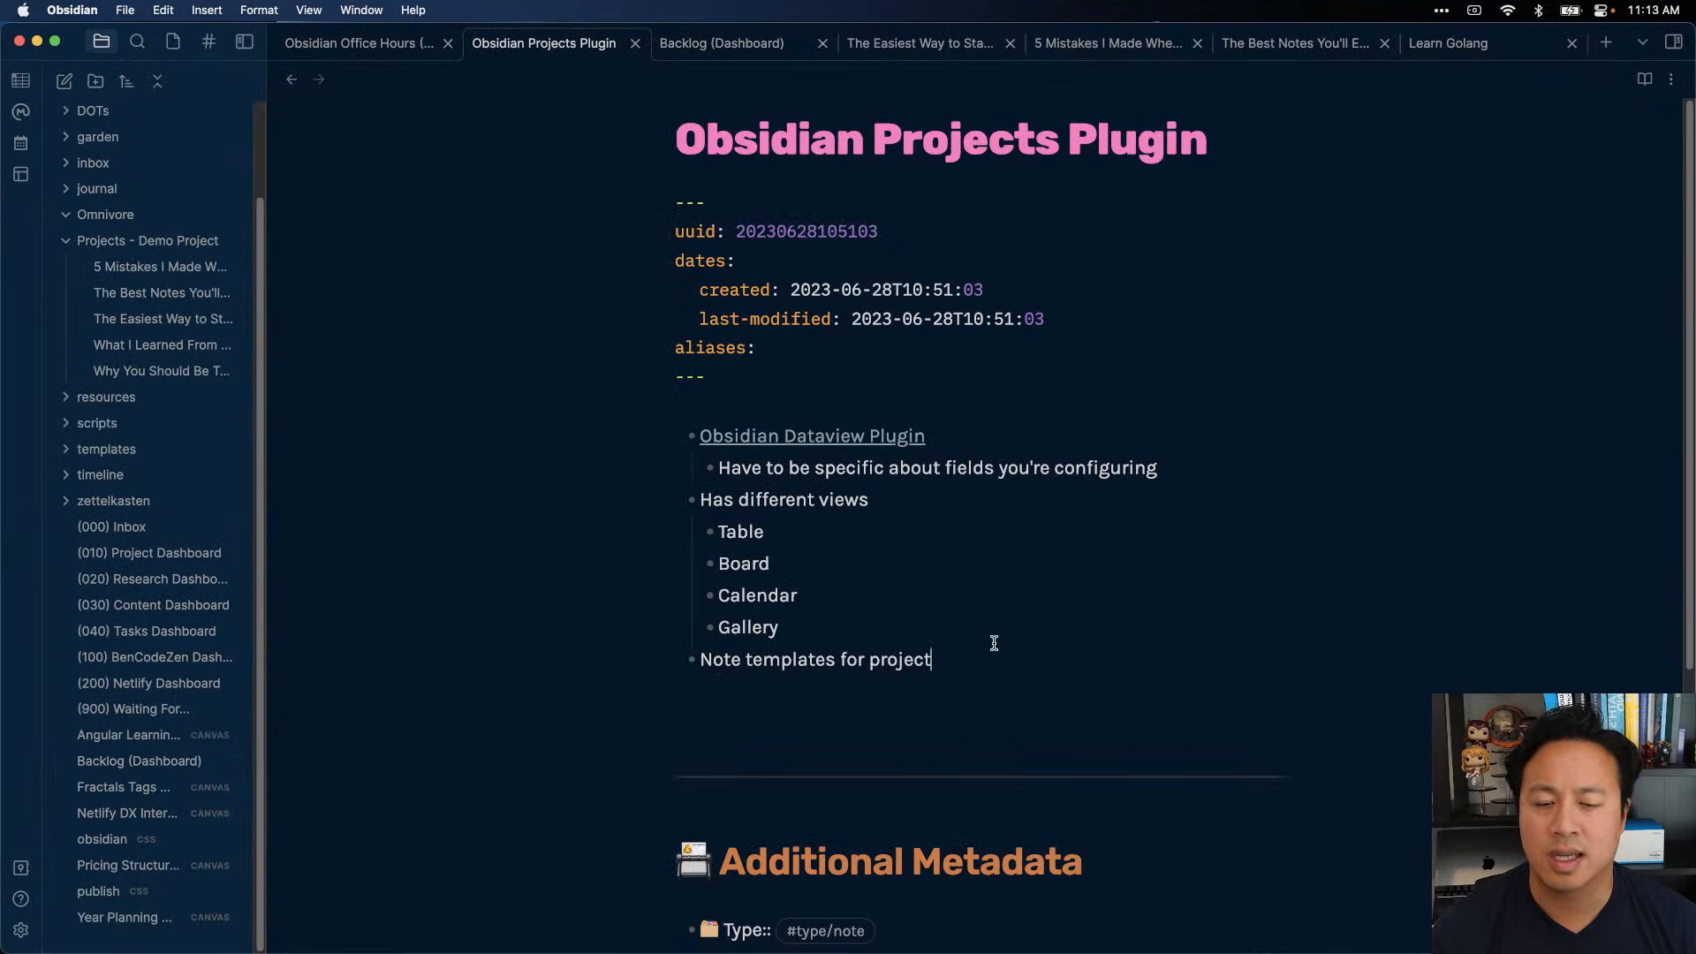
key(Return)
key(Return)
text(Queued)
key(BackSpace)
key(BackSpace)
key(BackSpace)
key(BackSpace)
key(BackSpace)
key(BackSpace)
text(## :qu)
key(Return)
text(Questions)
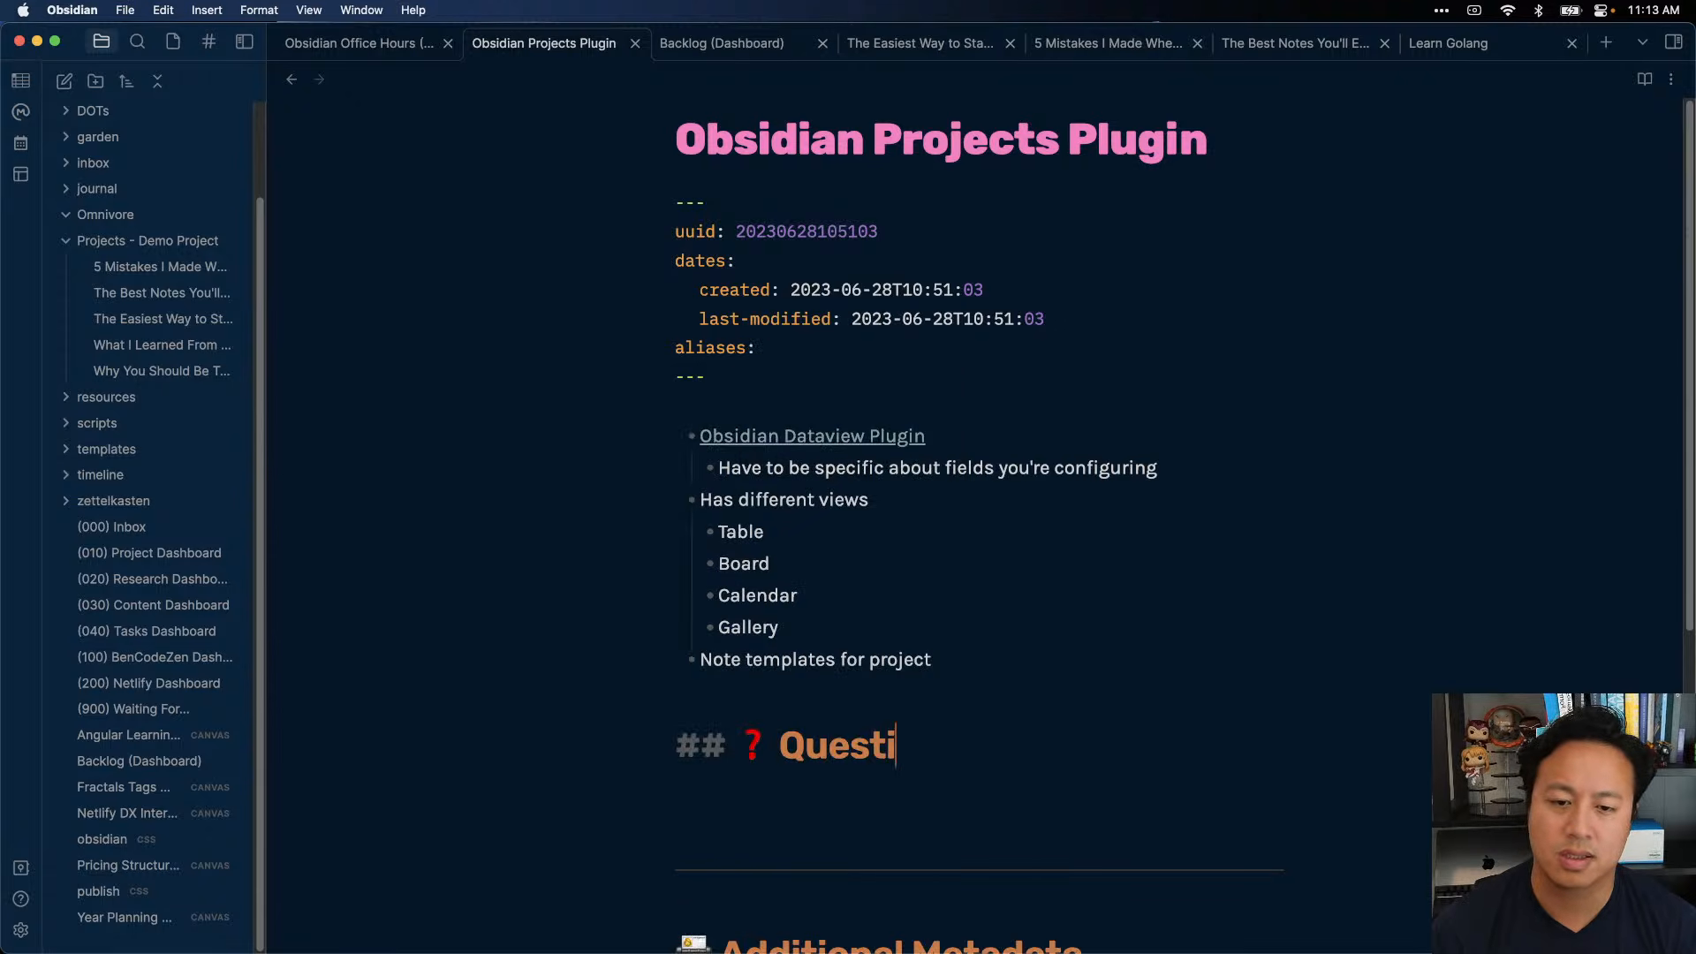
- Add the bullet 'Why "Add Note with Project"?' under the Questions heading
key(Return)
text(- WHy)
key(BackSpace)
text(hy "Add Note with Project)
key(BackSpace)
key(BackSpace)
key(BackSpace)
key(BackSpace)
key(BackSpace)
key(BackSpace)
text(roject"?)
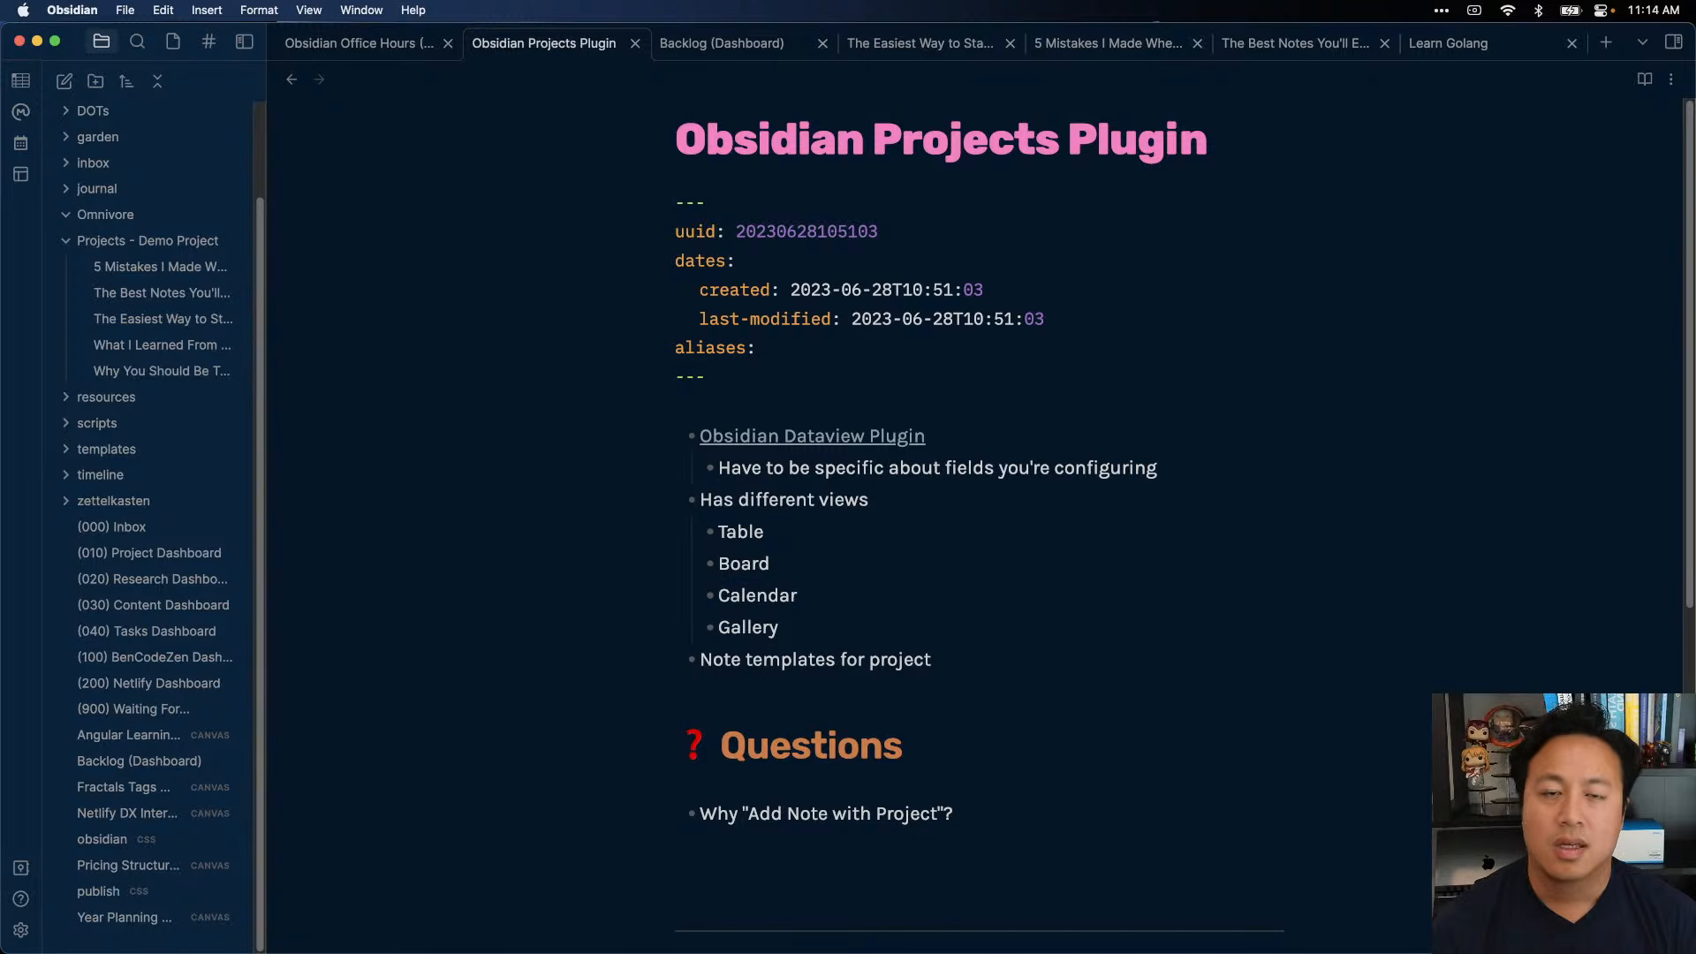
- Open the Create new project form to review its options, and close it without creating a project
key(super+comma)
key(Escape)
key(super+p)
text(new project)
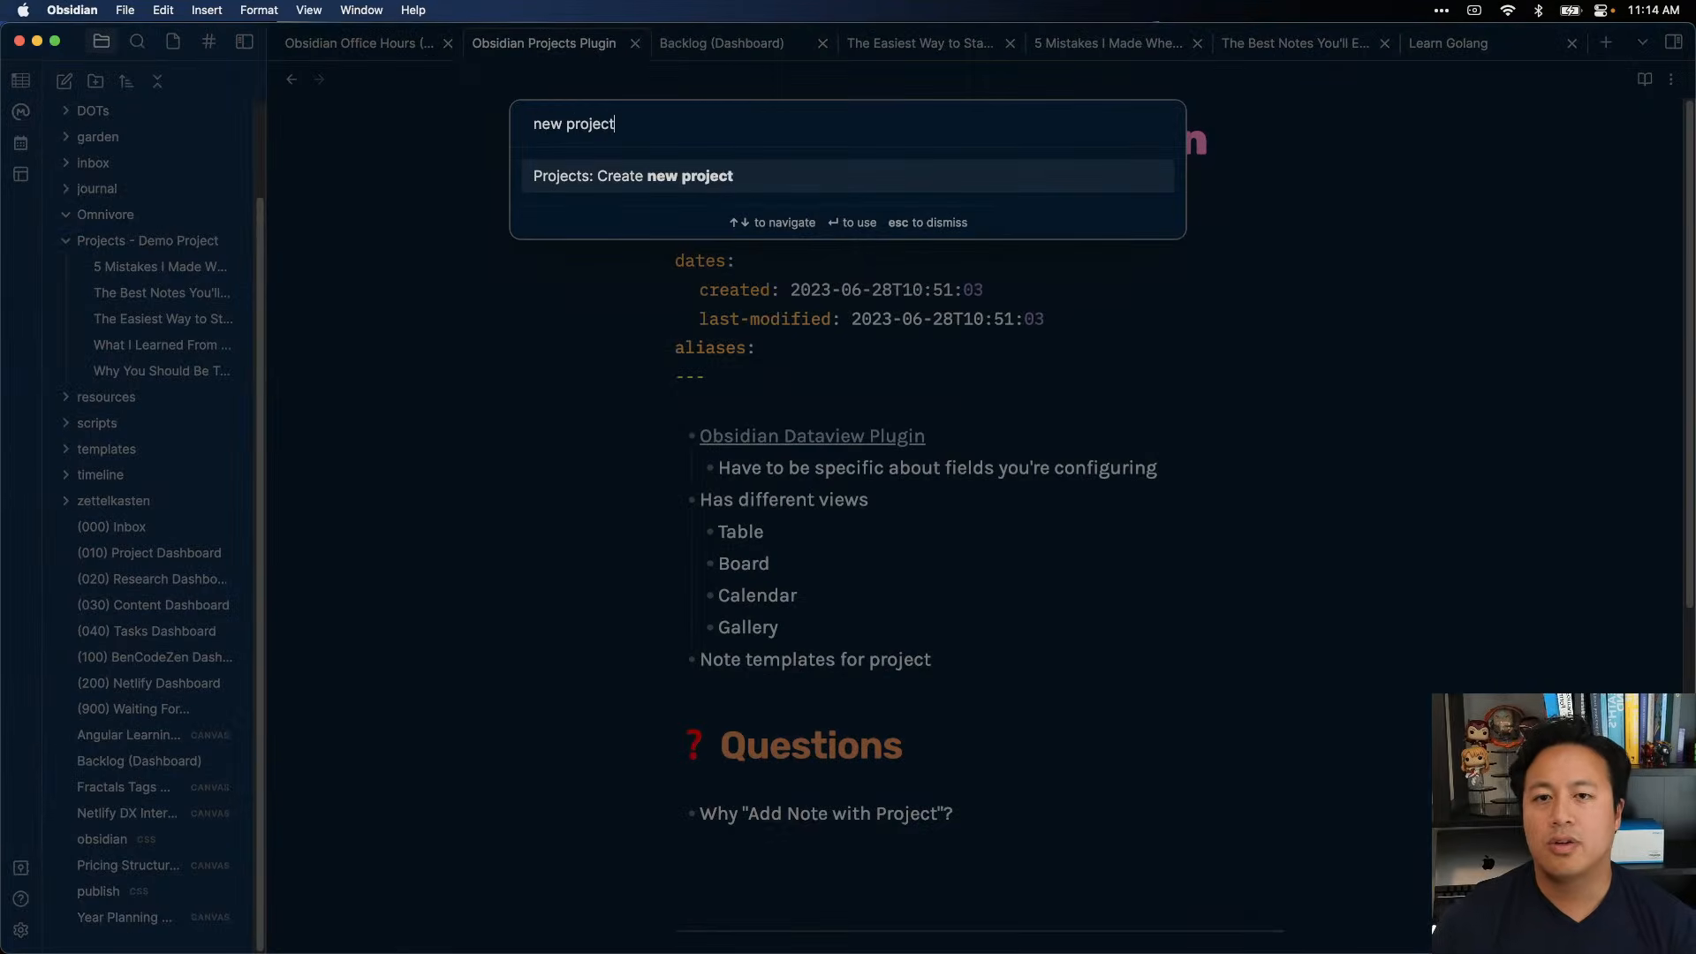
key(Return)
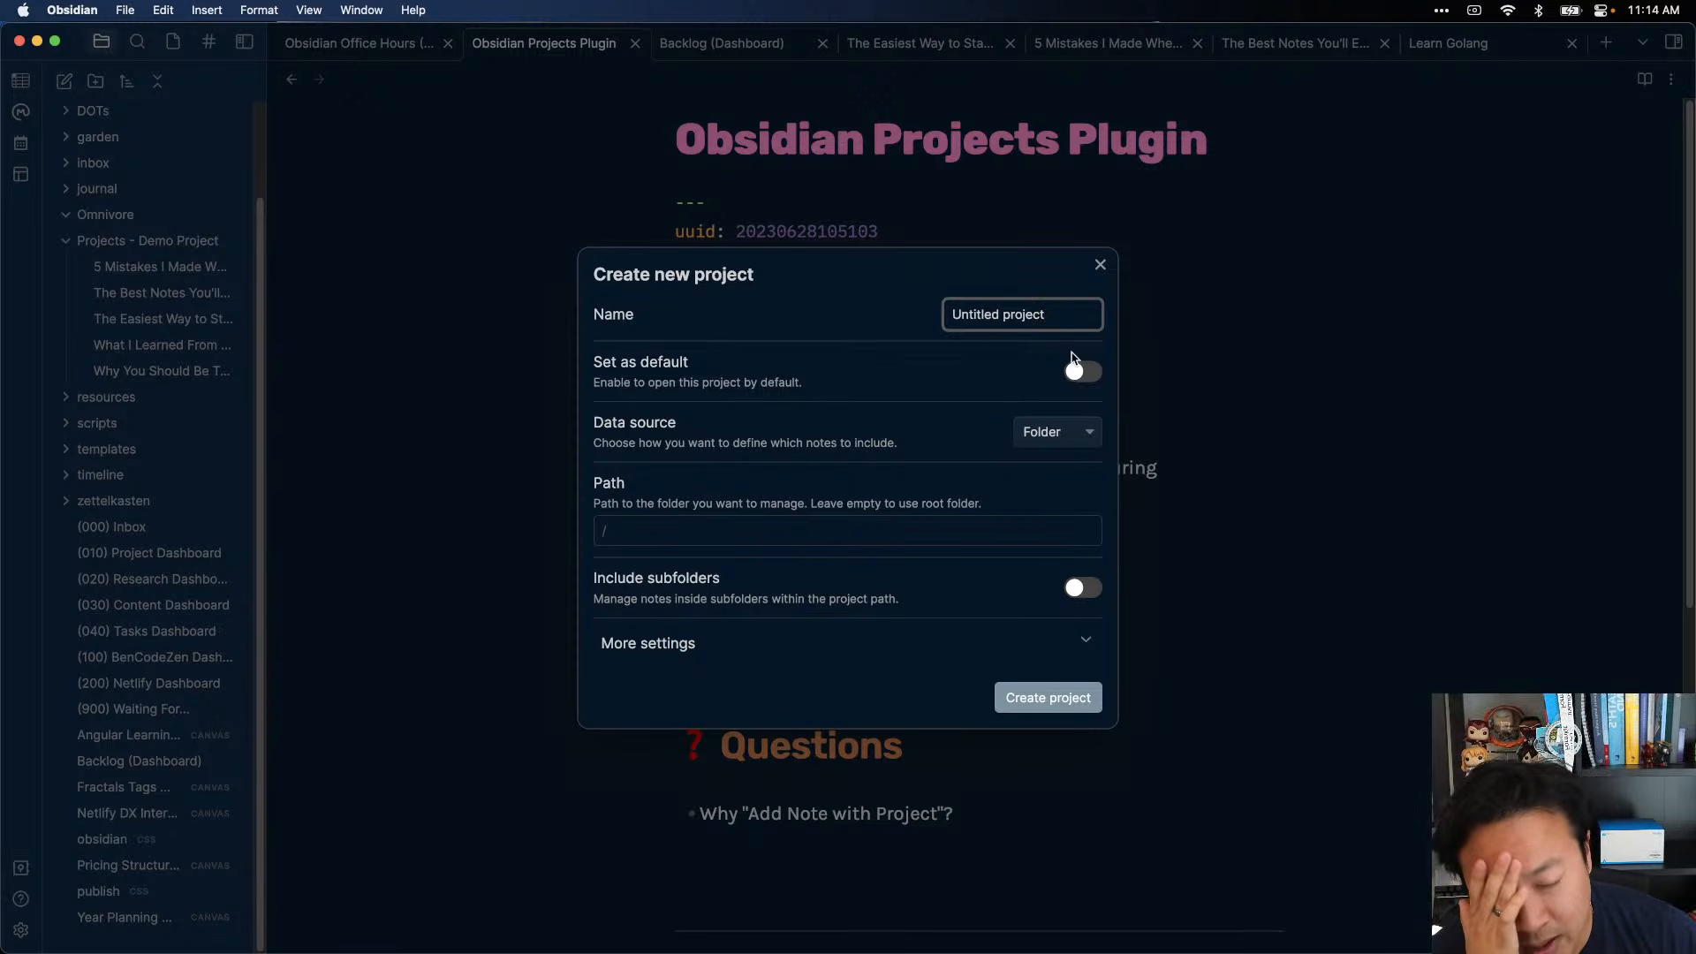
click(1102, 264)
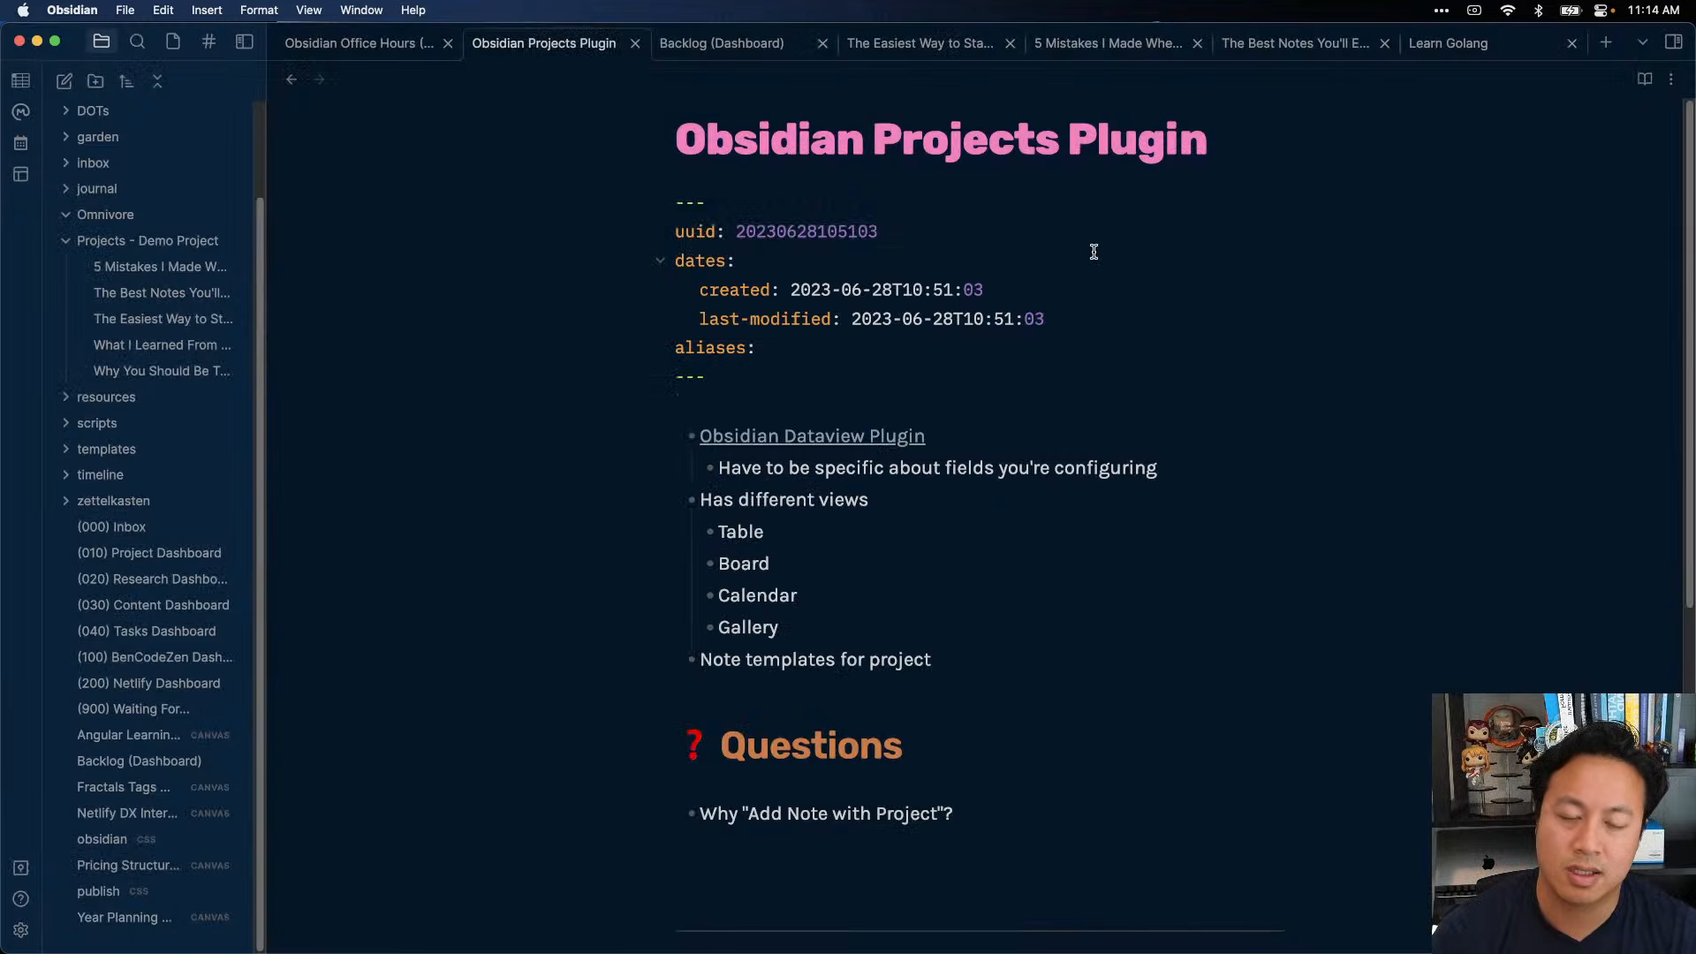
- Reopen the Projects view and review the commands matching "new note"
key(super+shift+t)
key(super+p)
text(new note)
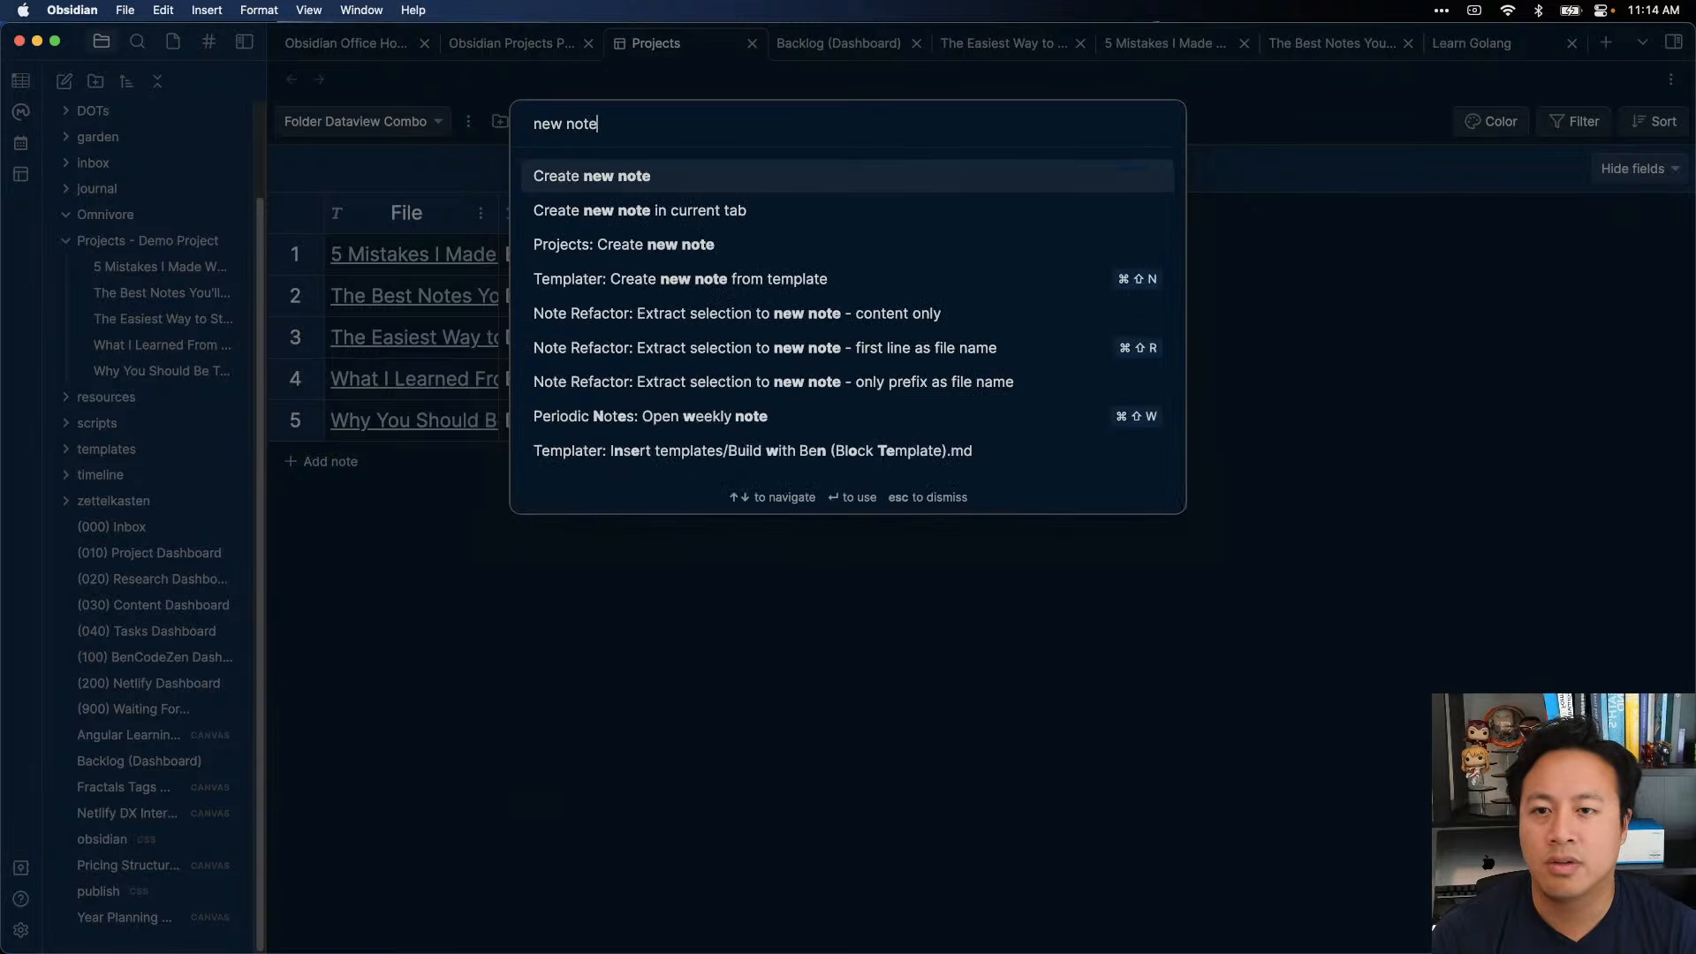
key(Down)
key(Down)
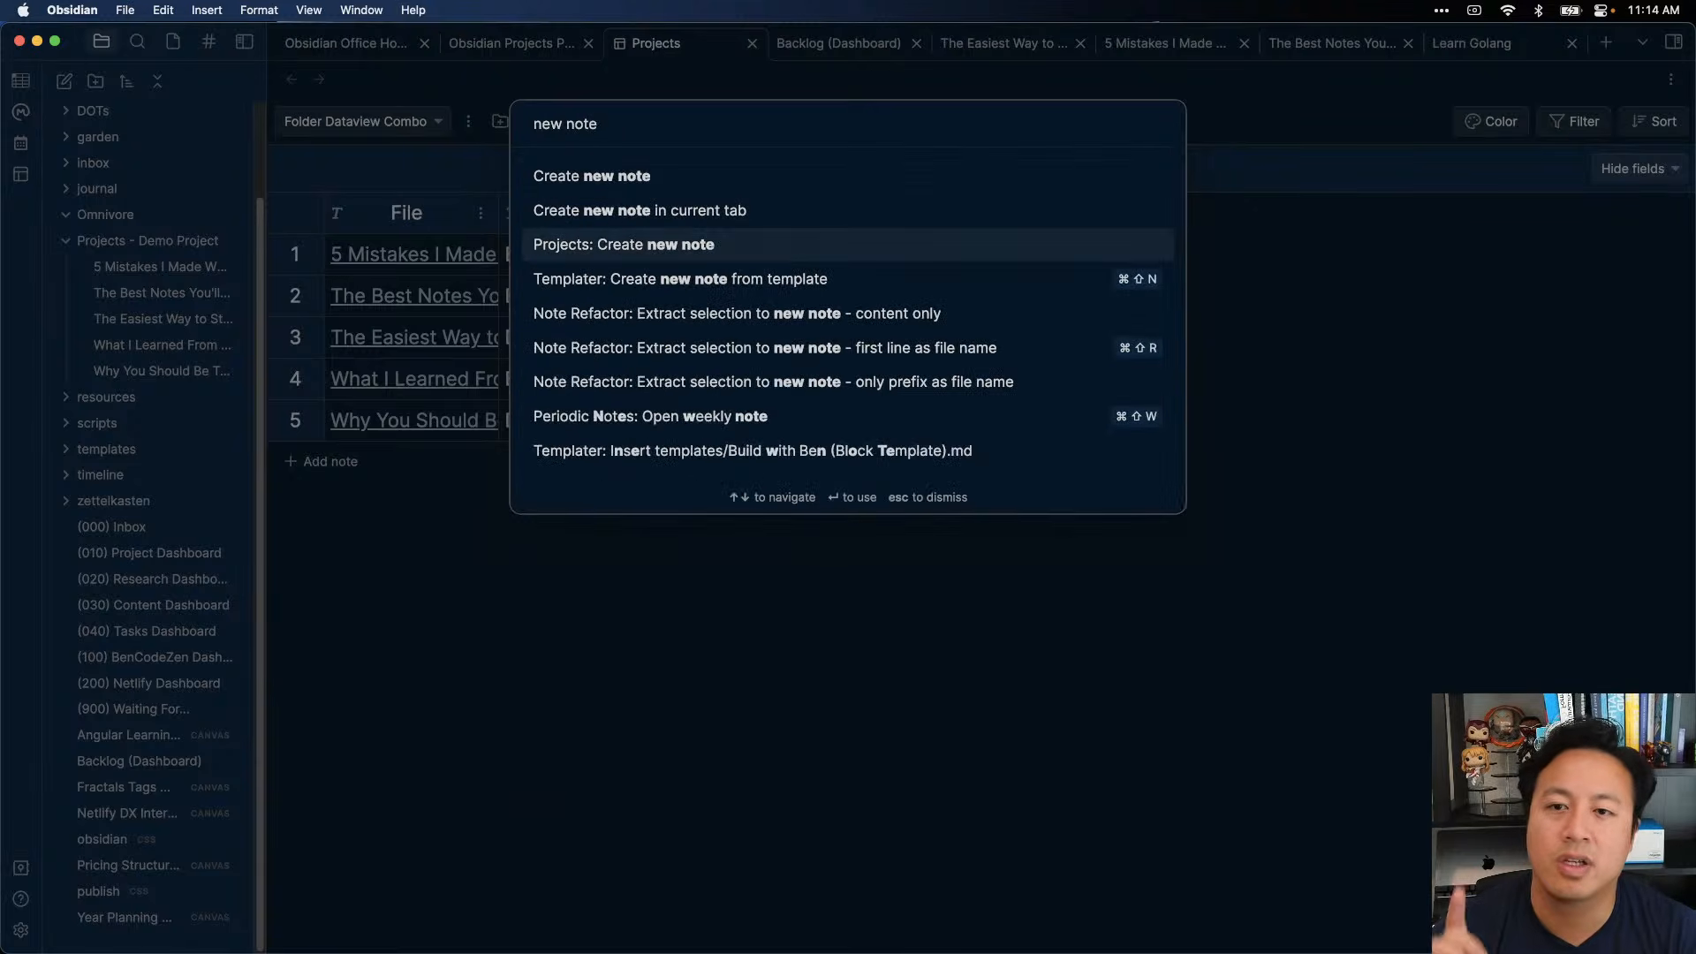
key(Down)
key(Down)
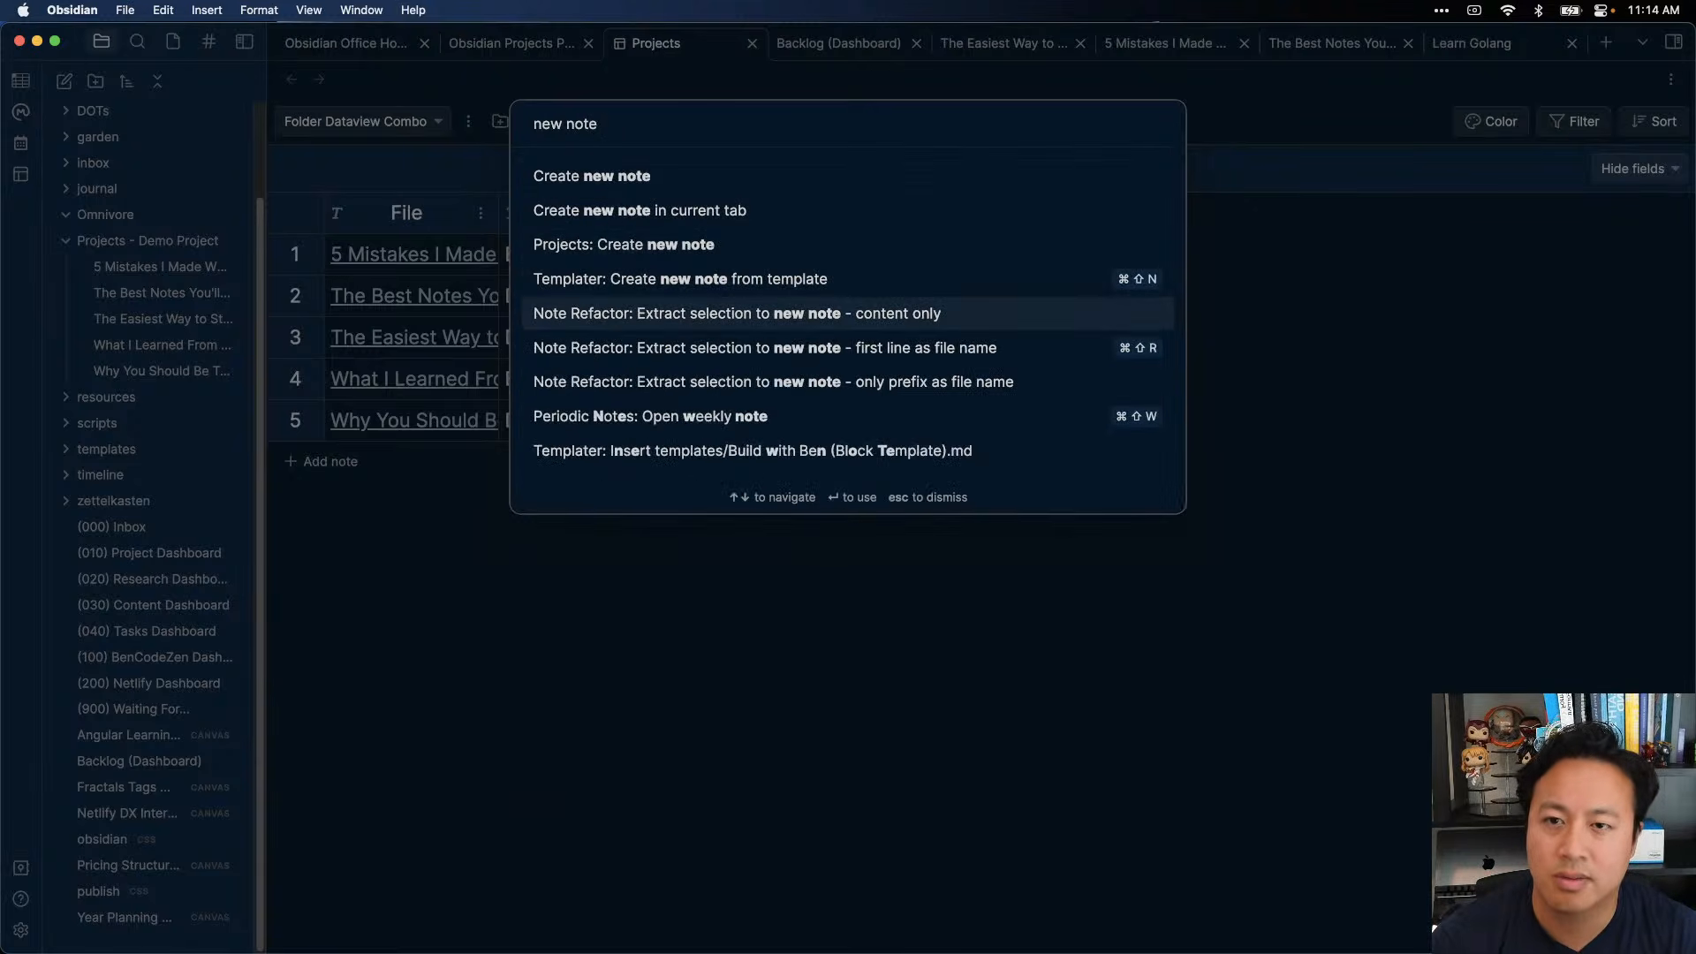
- Create a new project note named "This is my note" in the Demo project
key(super+a)
text(project)
key(Down)
key(Return)
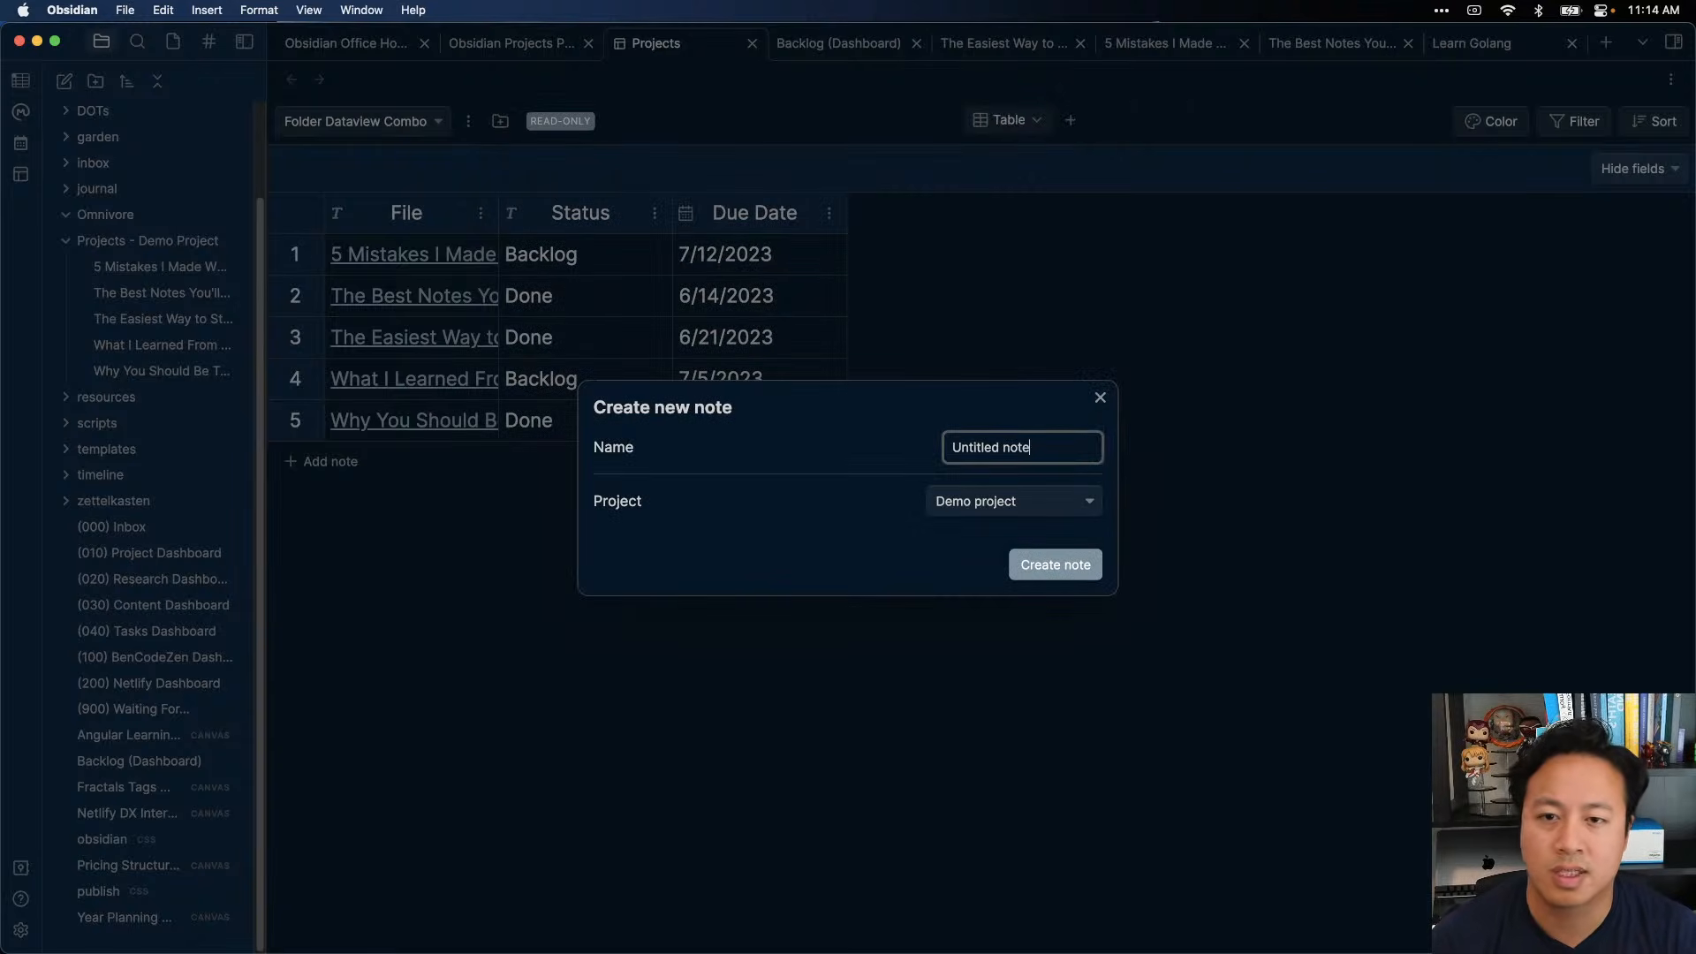
click(1038, 501)
click(1057, 452)
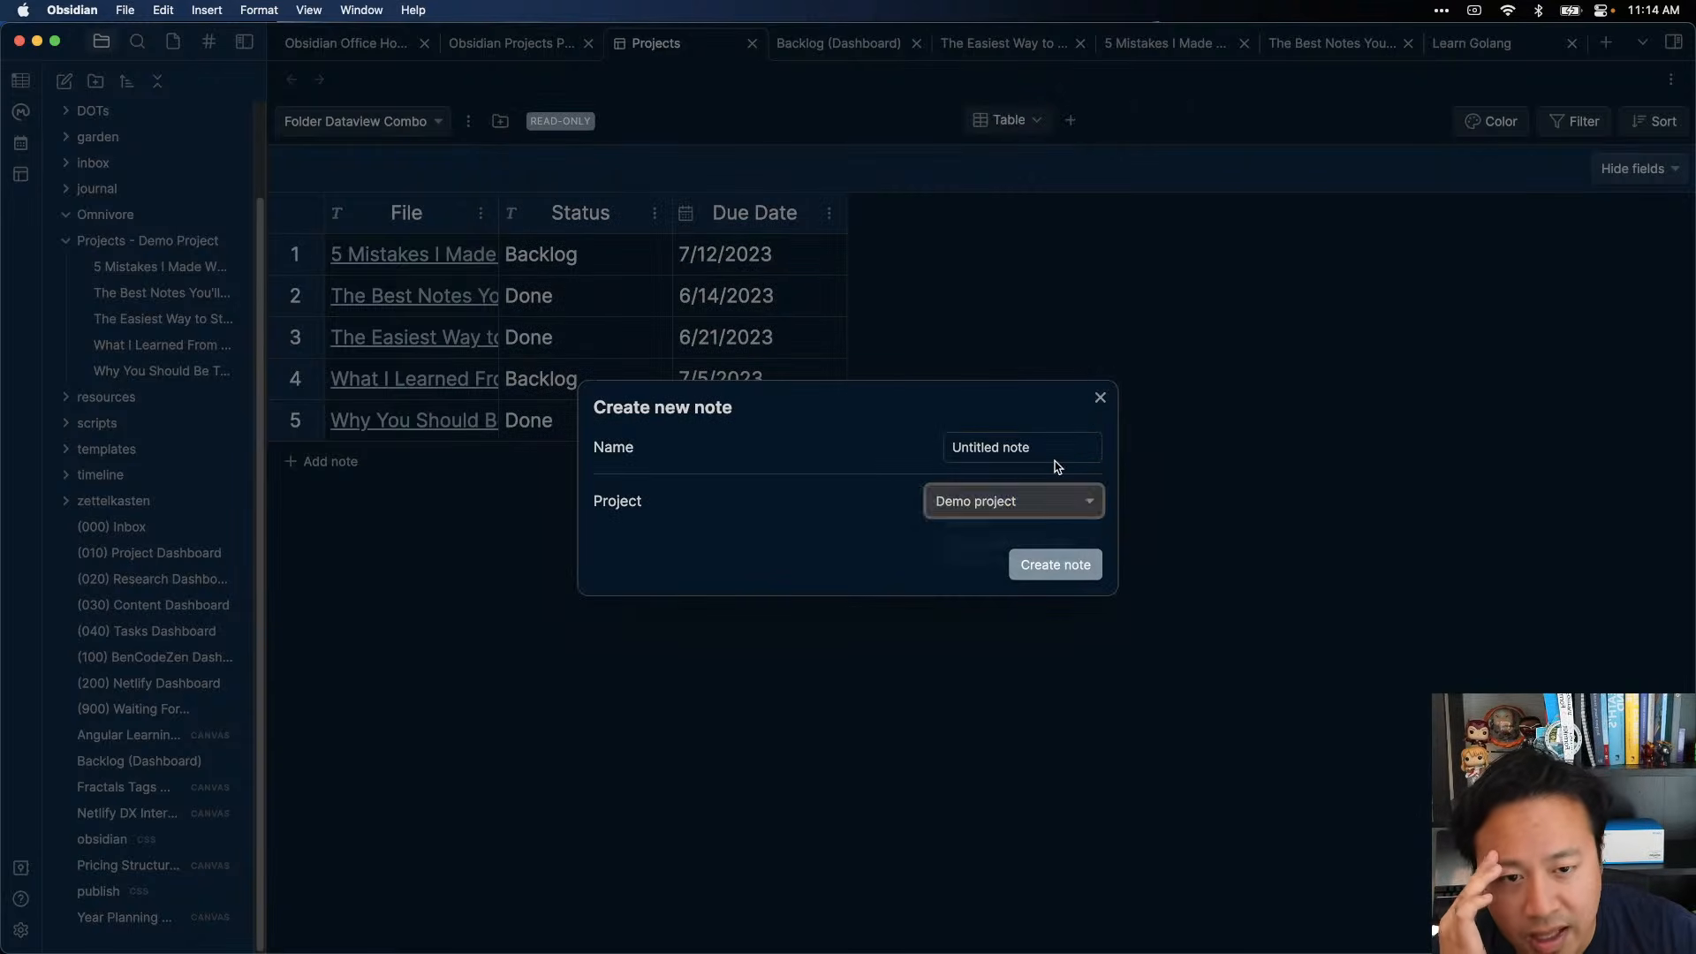
key(super+a)
text(This is my note)
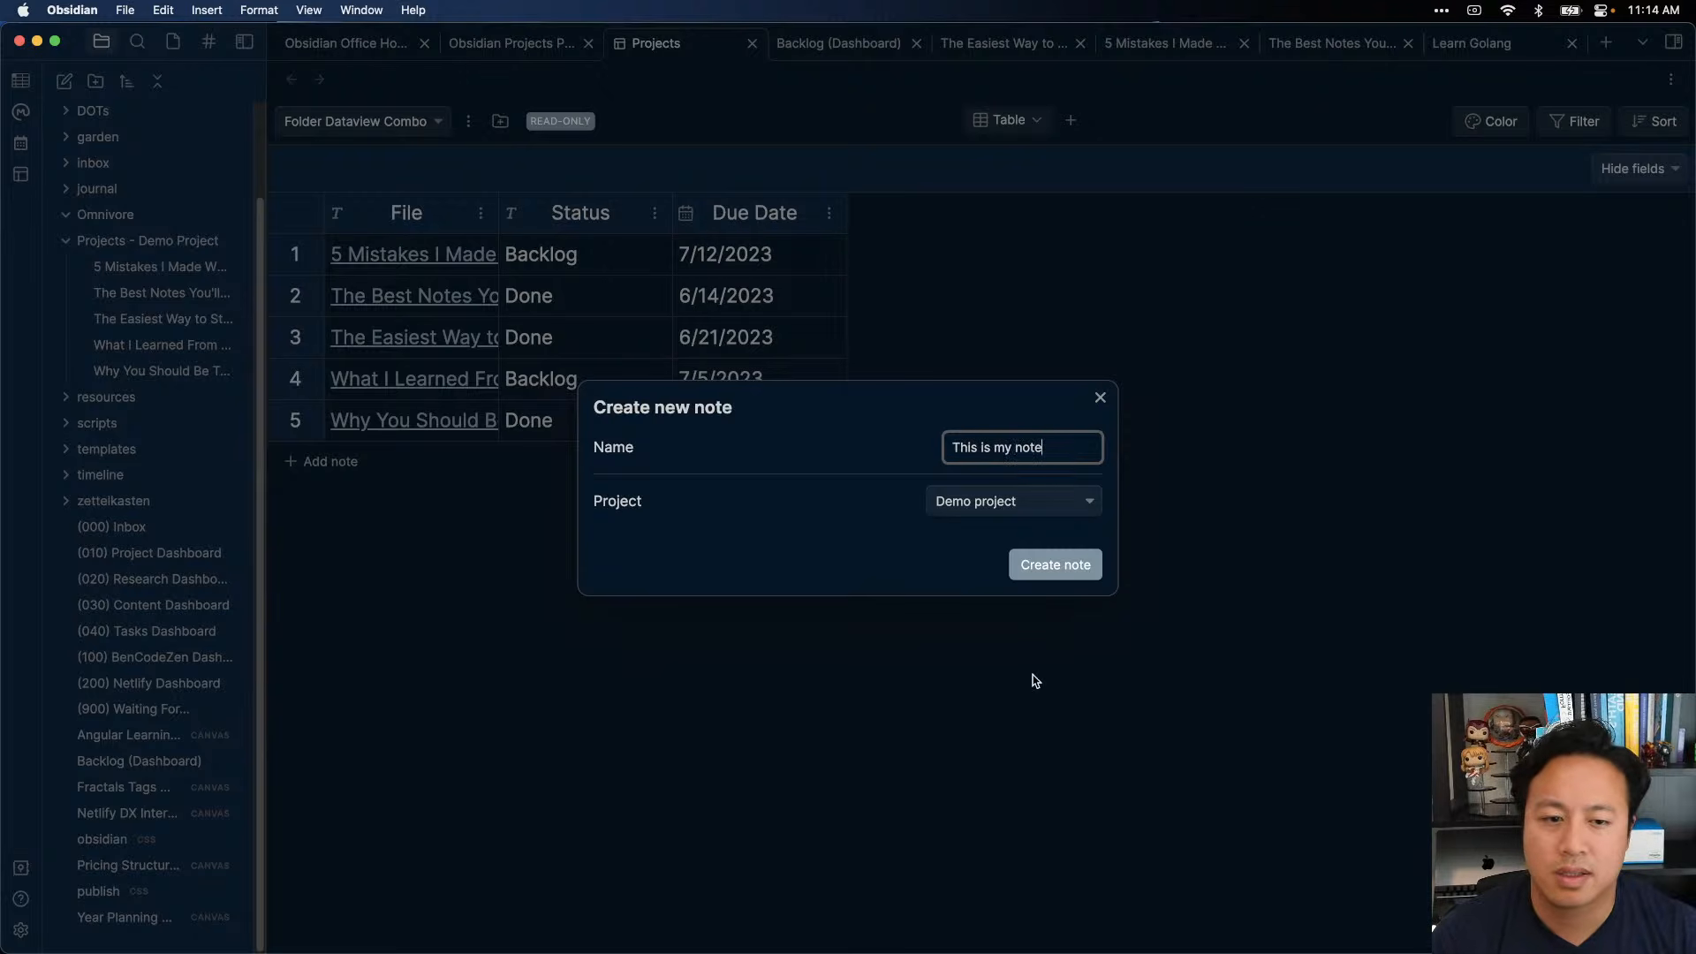
click(1048, 570)
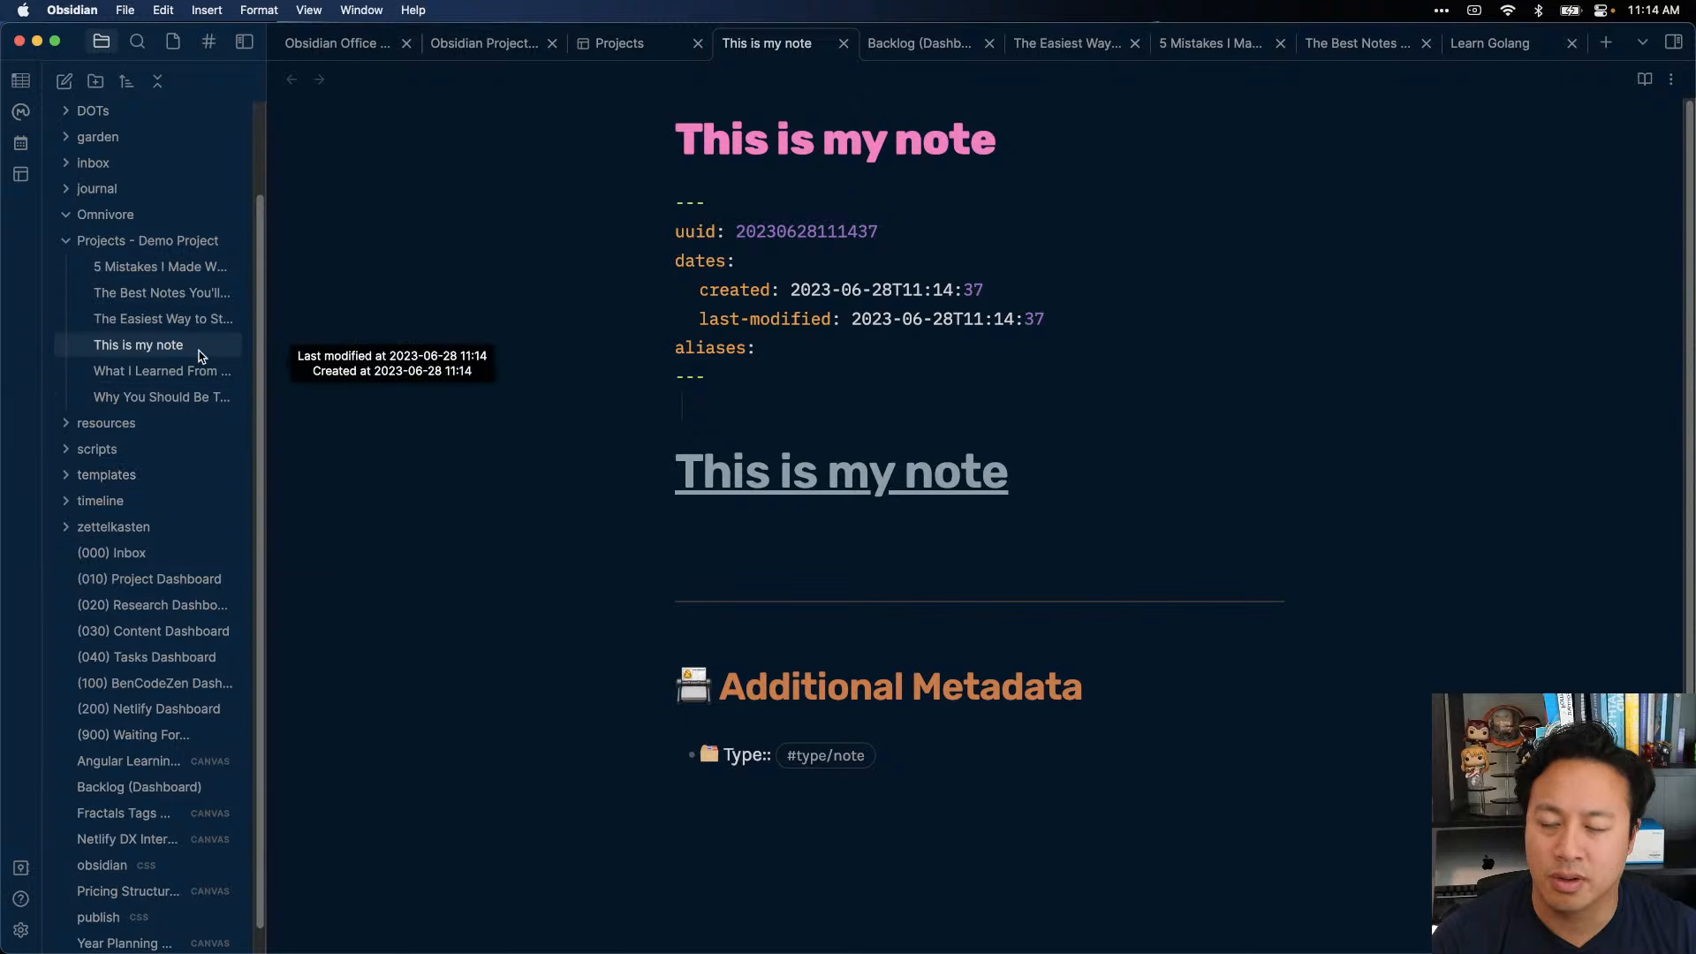
- Return to the Folder Dataview Combo table and search the hotkeys for "project"
key(ctrl+shift+Tab)
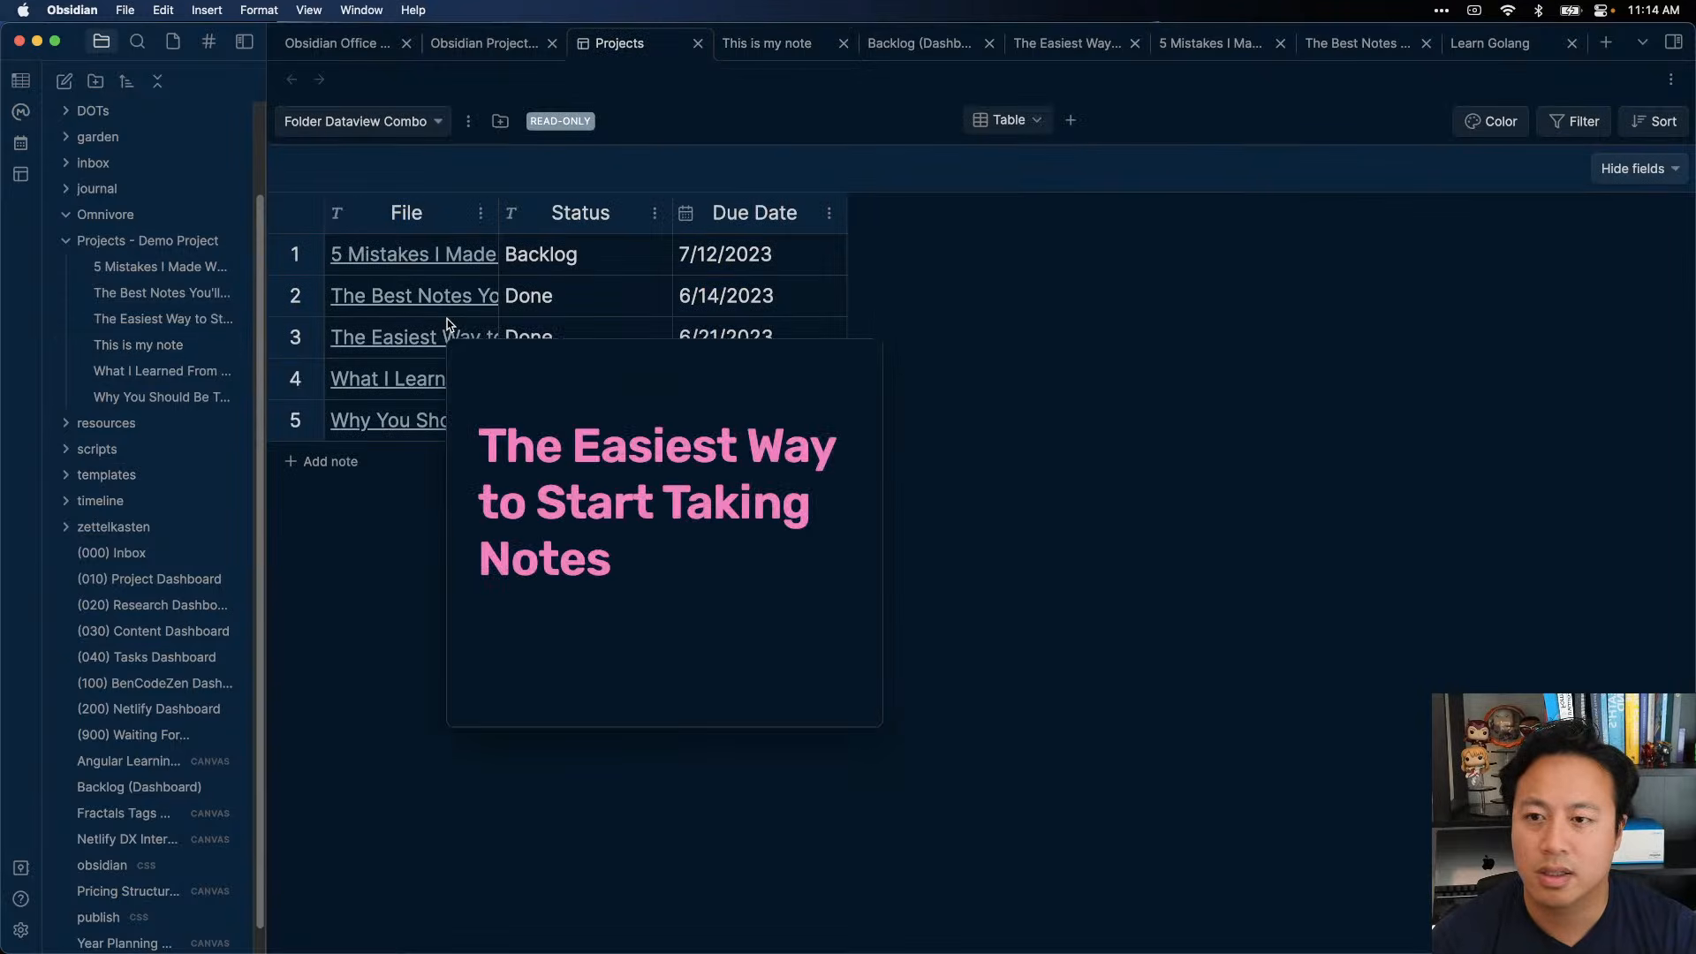
key(super+comma)
click(1197, 139)
text(project)
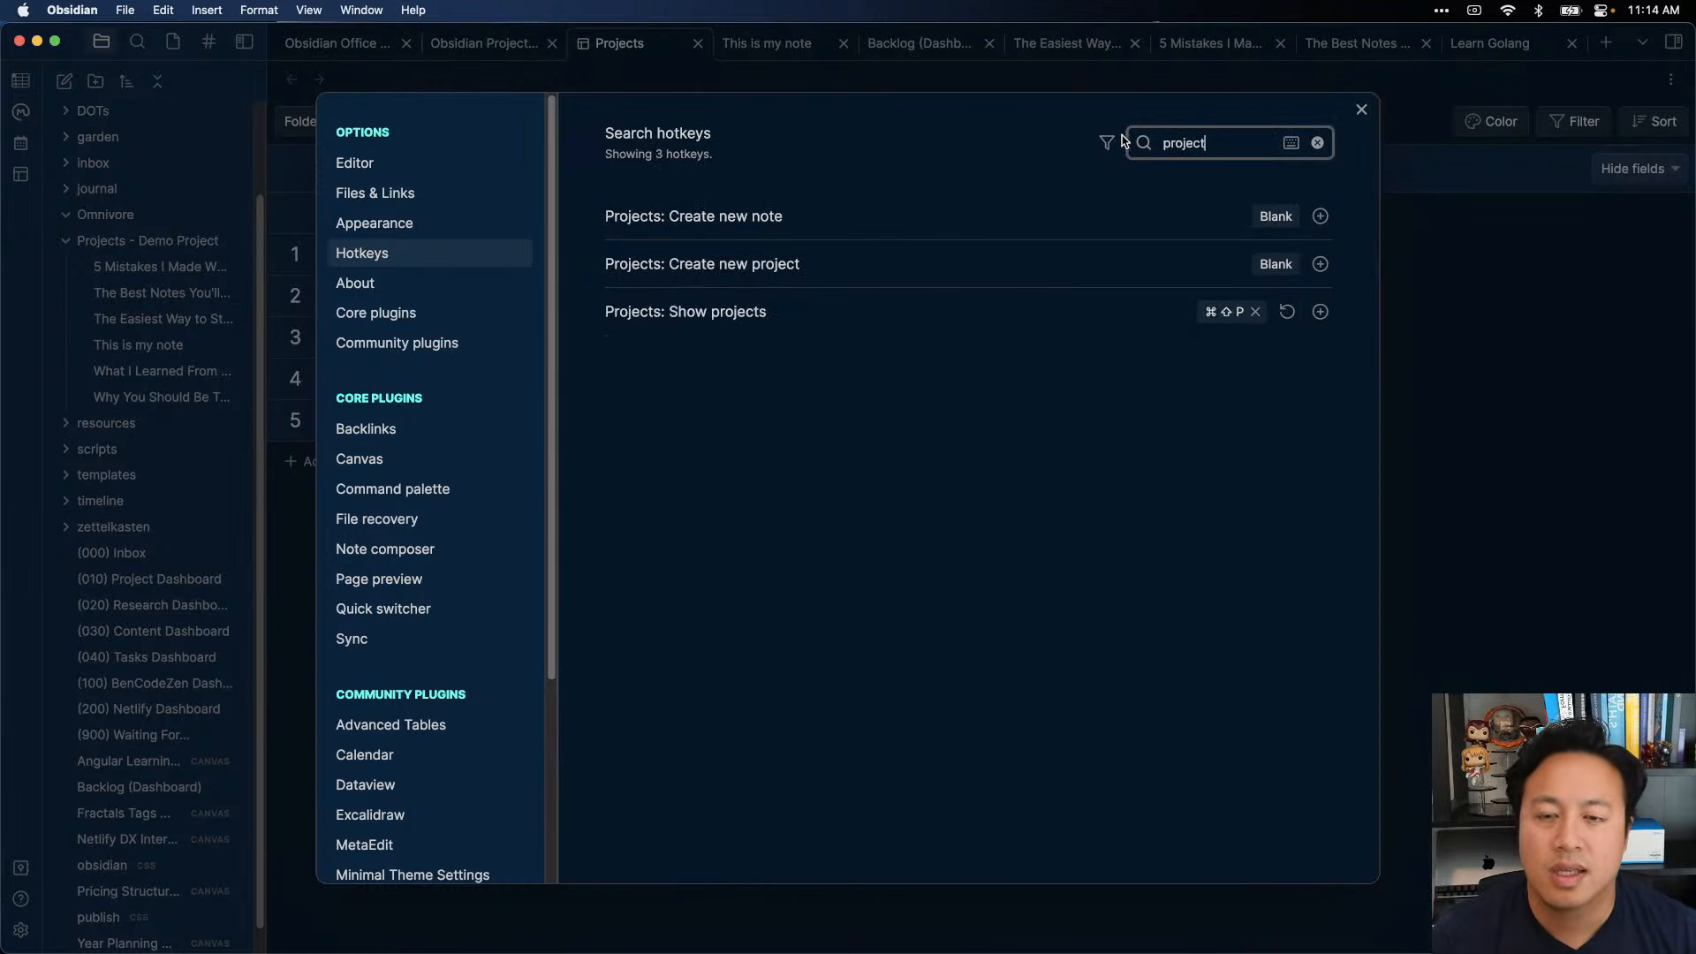
- Examine the Projects plugin settings, including the size limit, front matter and command options, and close the settings
scroll(457, 619, down, 3)
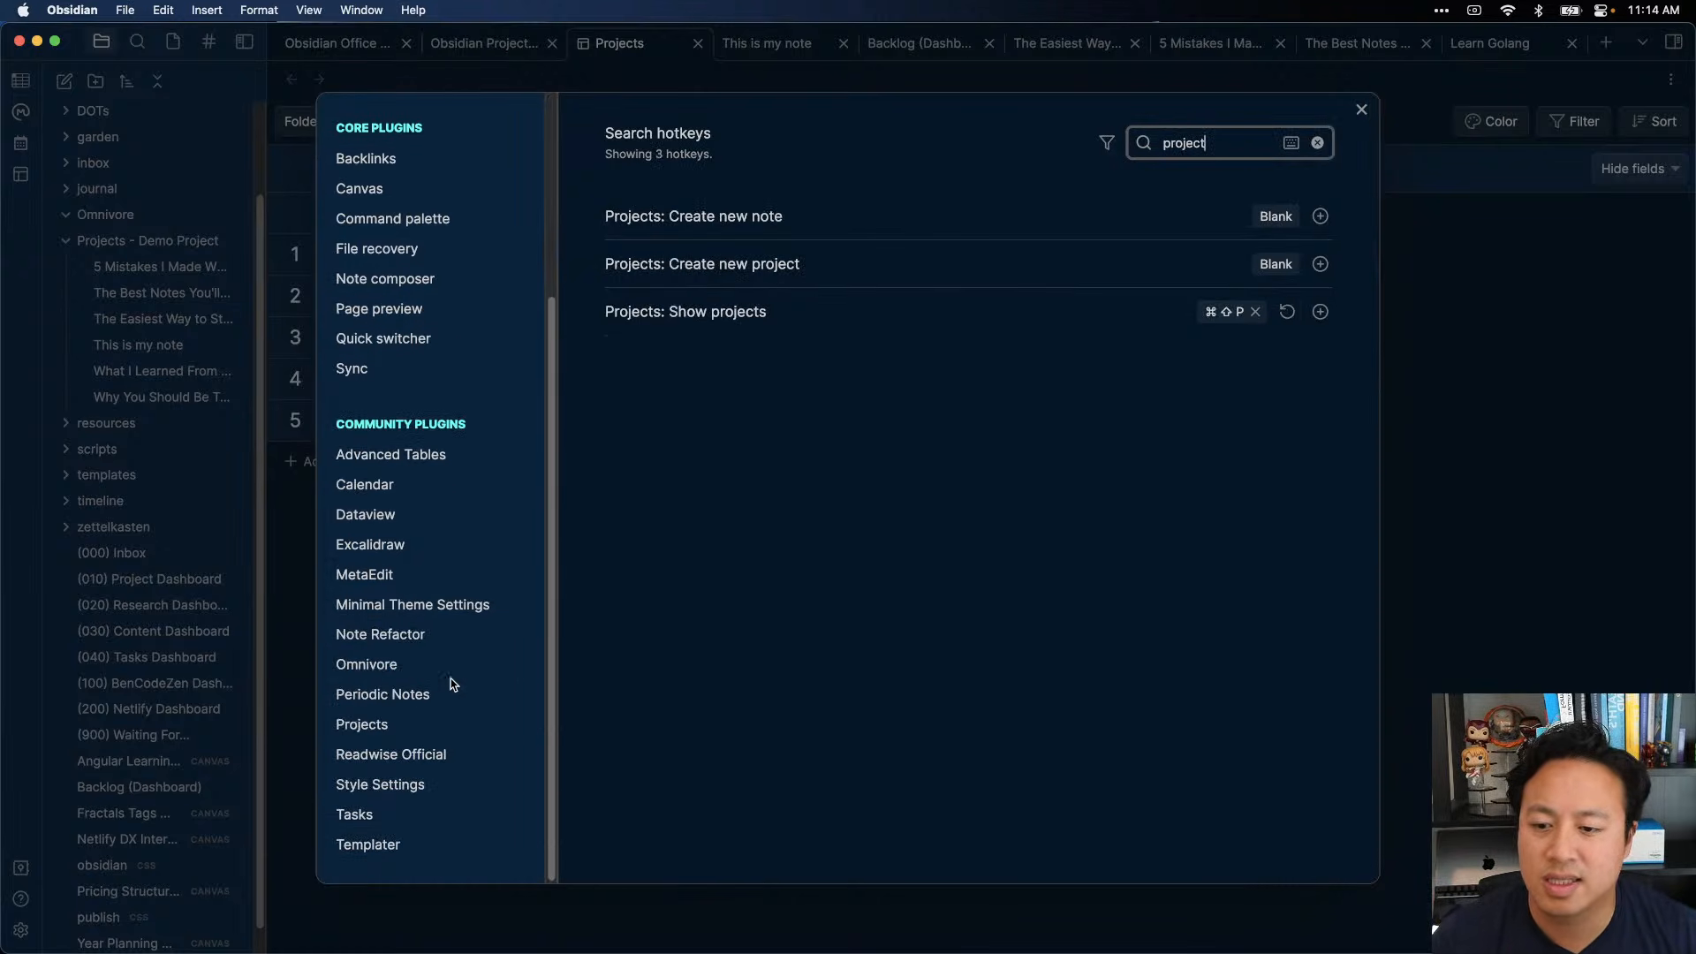
click(474, 723)
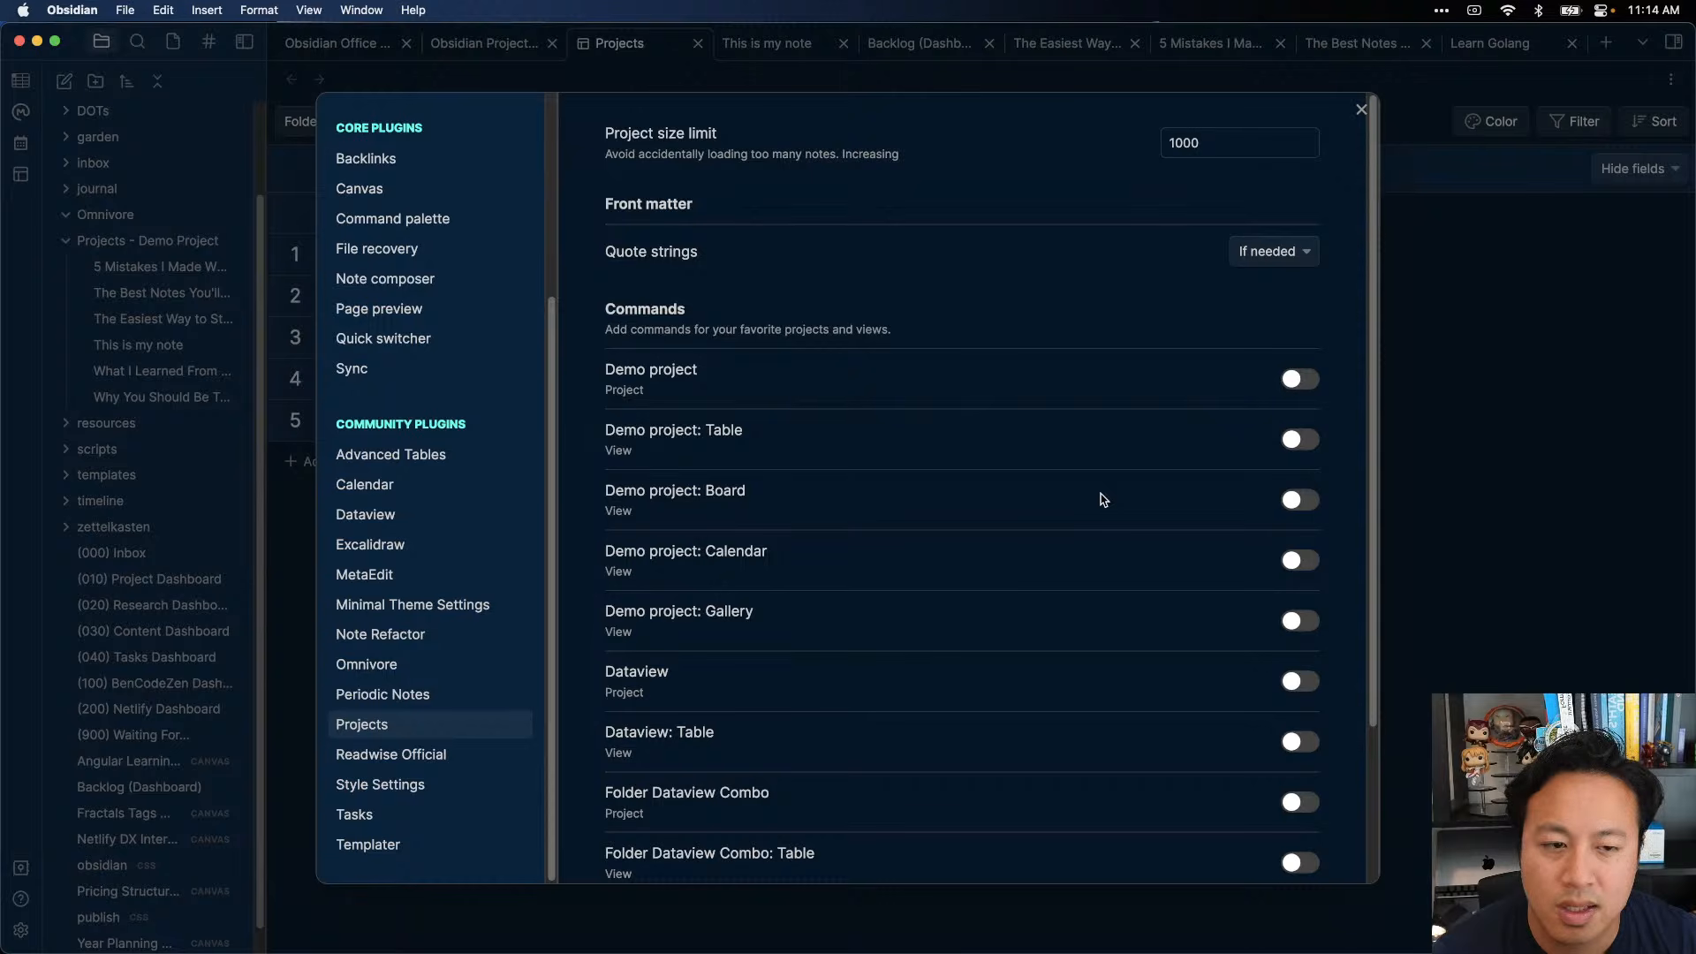
scroll(1100, 499, down, 3)
scroll(1098, 500, up, 3)
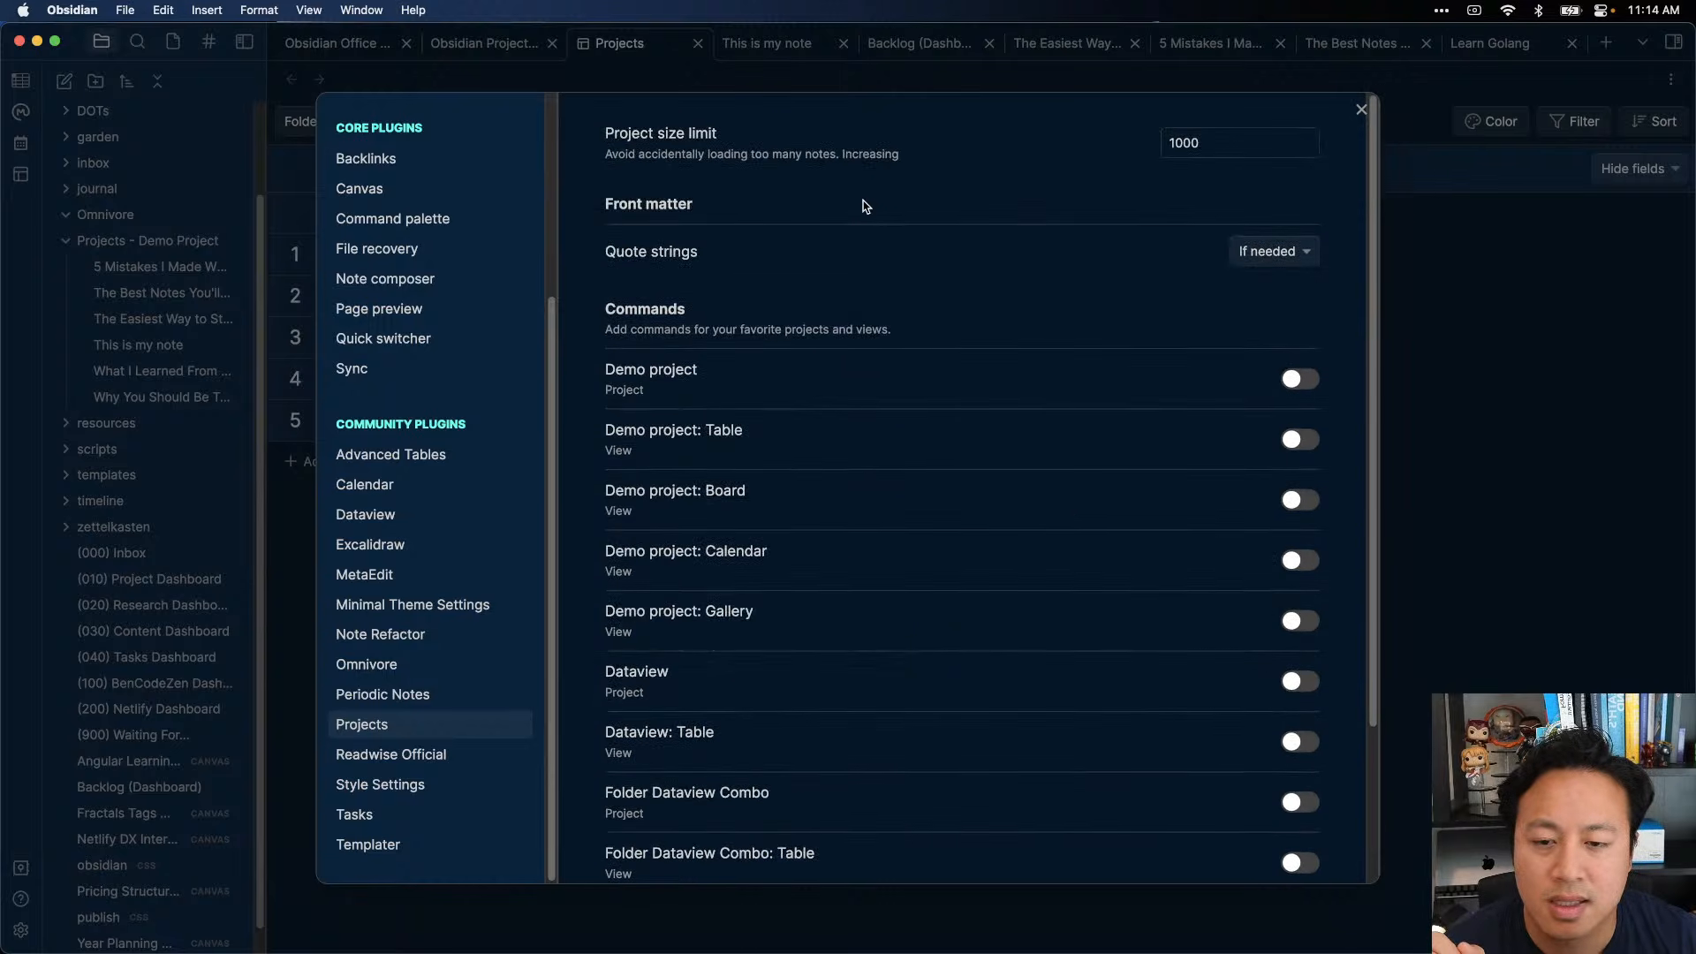
scroll(1074, 583, down, 3)
scroll(803, 538, up, 3)
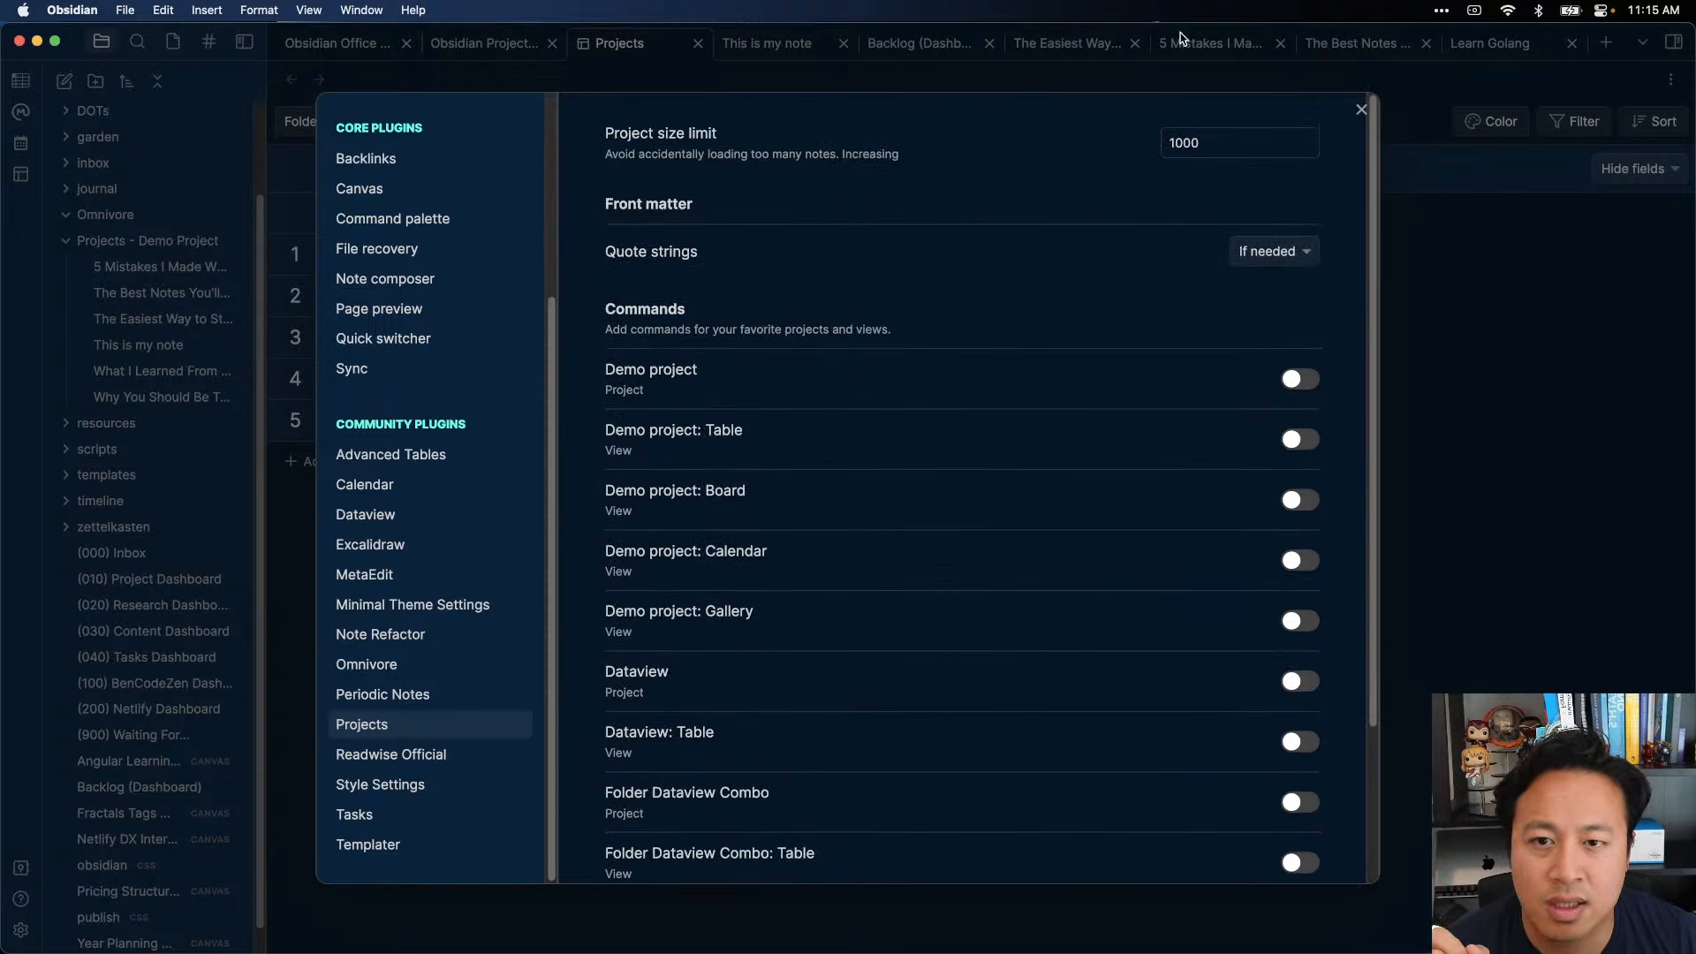
click(1360, 110)
- Examine the Folder Dataview Combo project's settings, including its location, default name and template options for new notes, without changing them
click(468, 121)
click(673, 416)
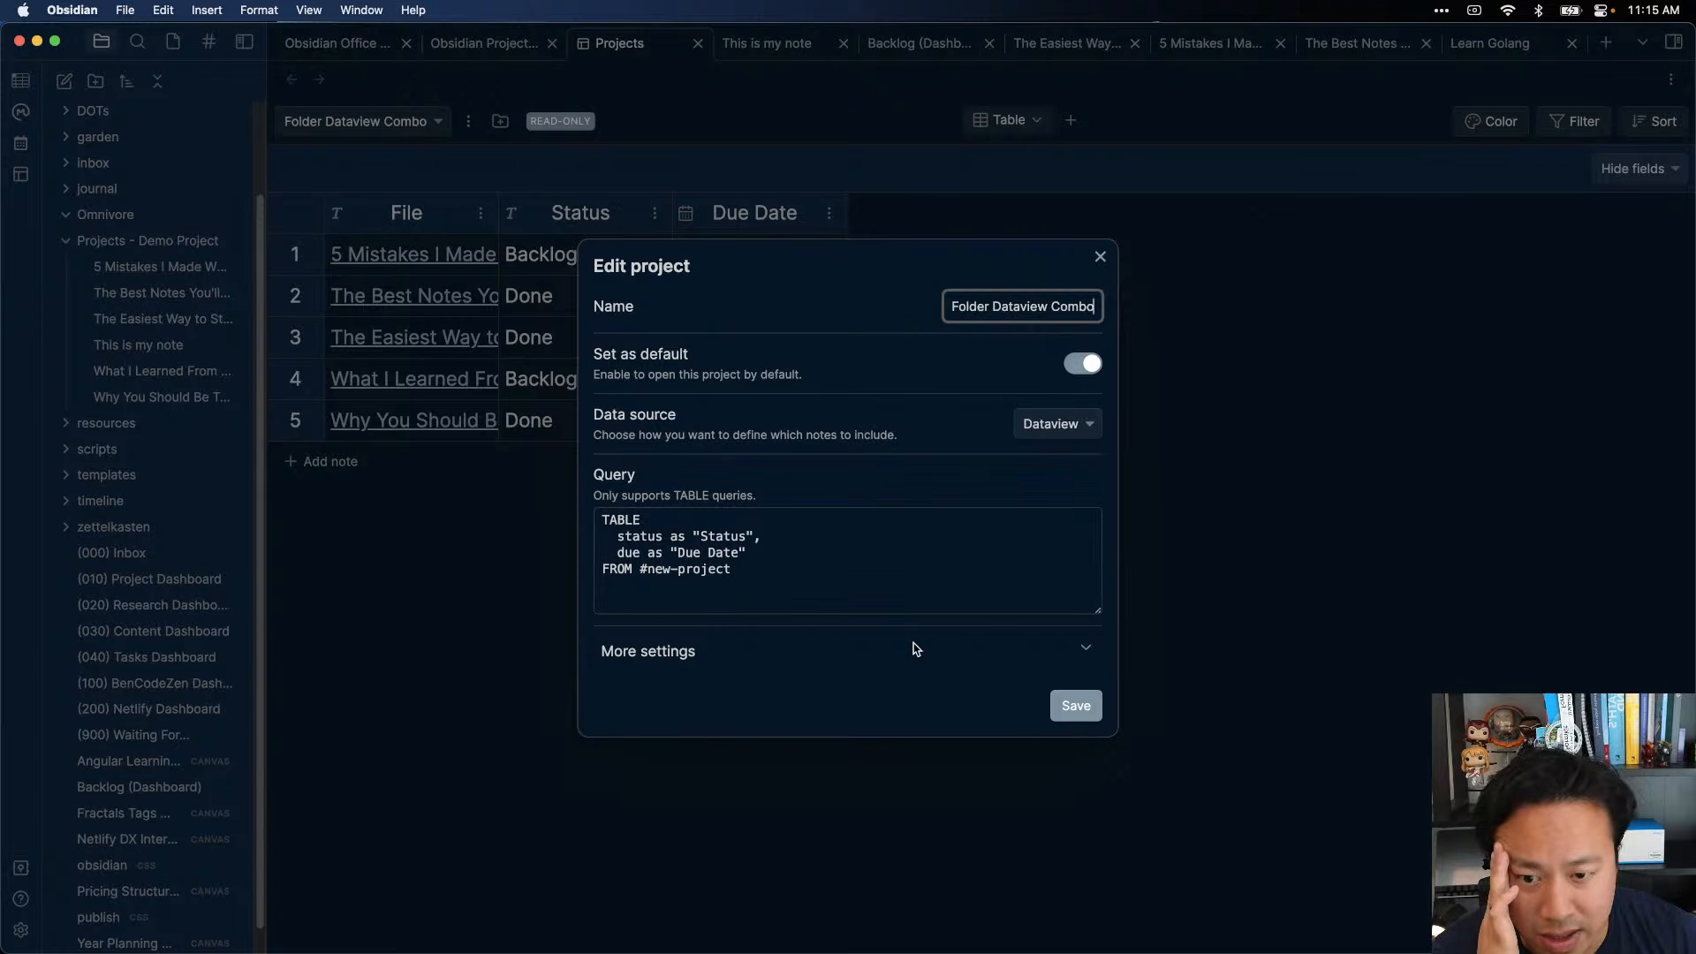
click(917, 644)
scroll(907, 632, down, 2)
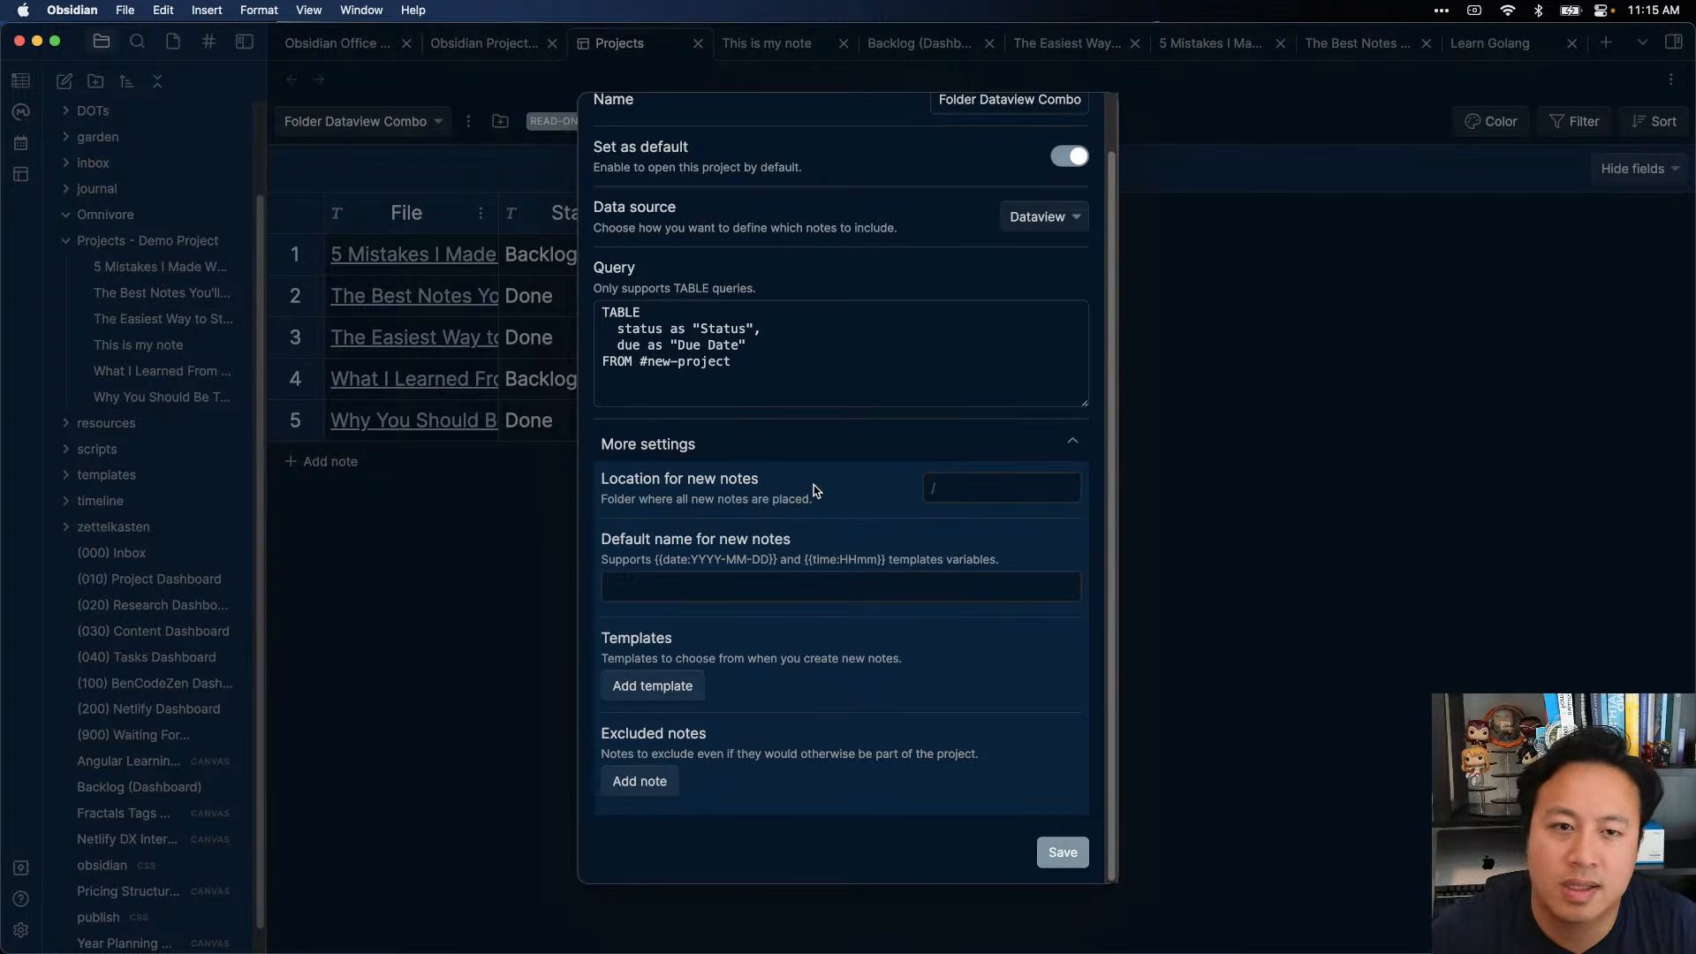
scroll(847, 424, up, 2)
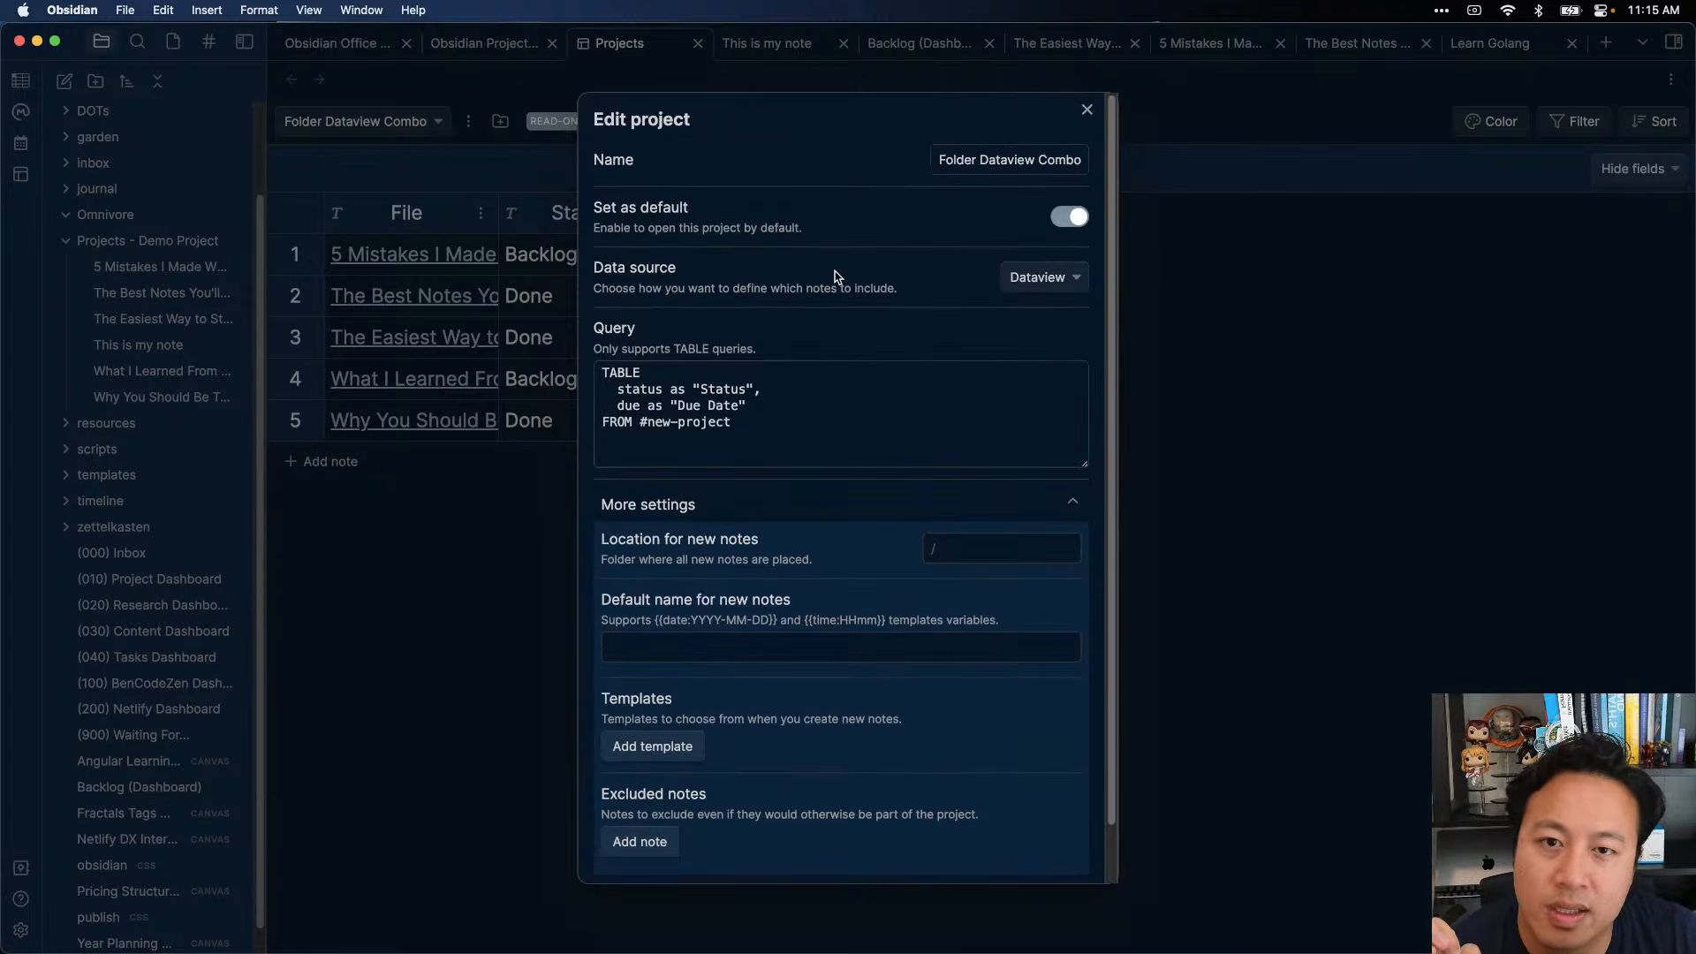
click(977, 161)
click(1086, 109)
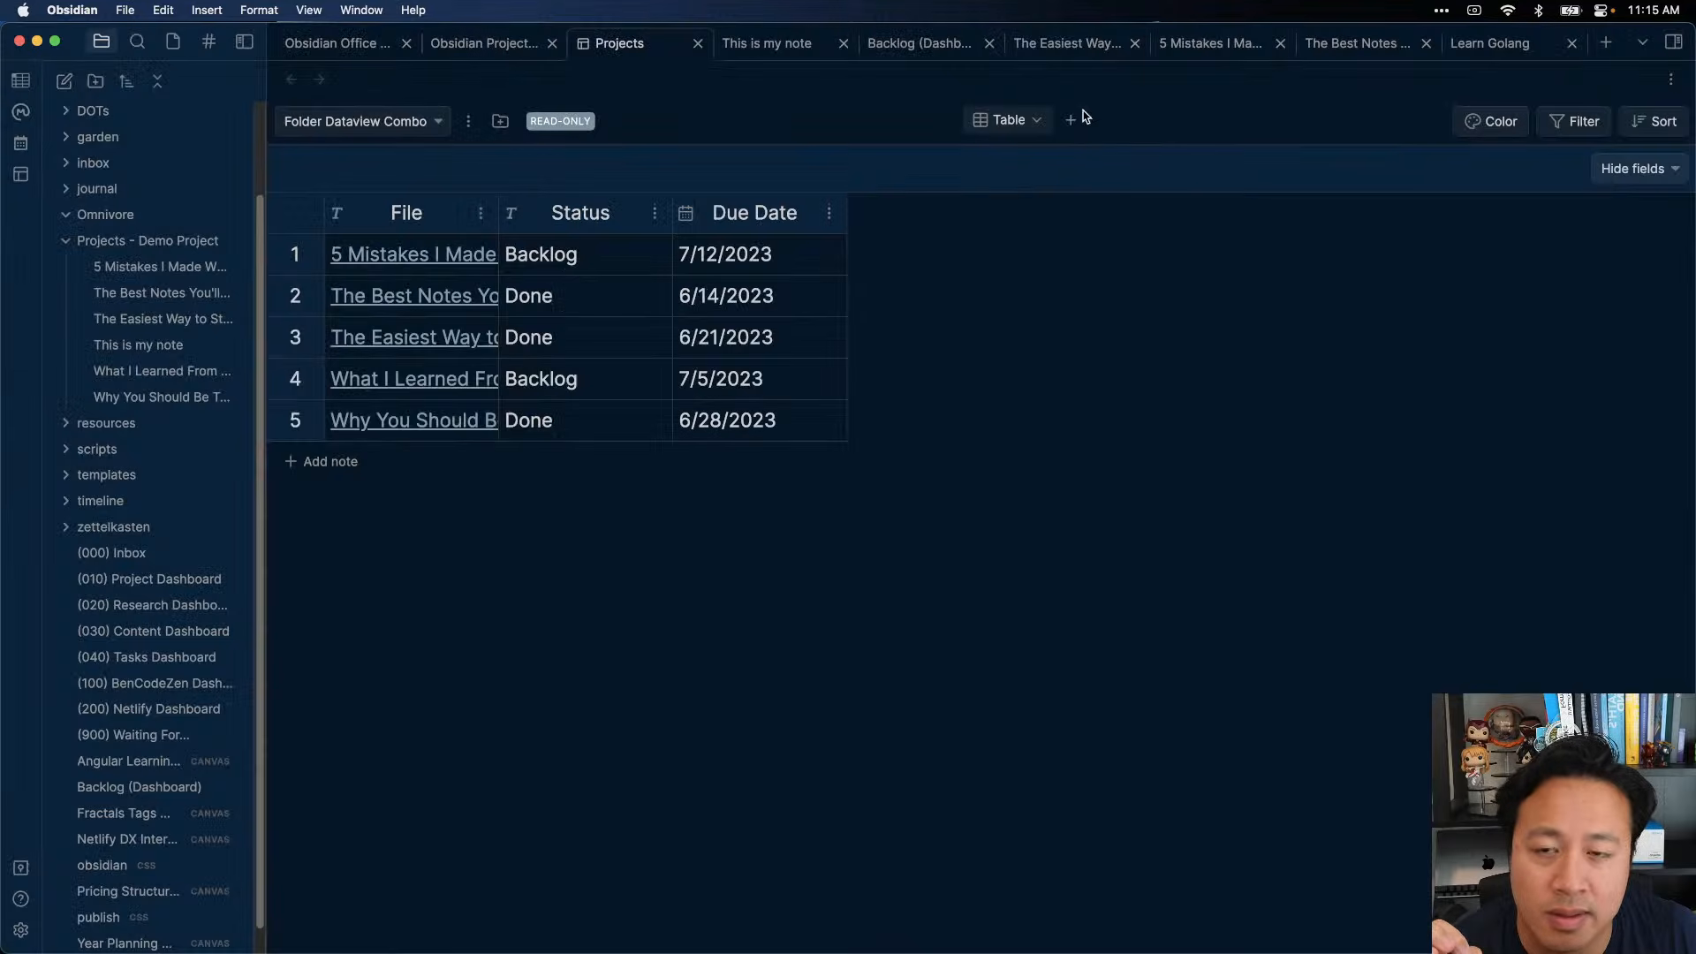
- Switch to the Demo project and examine its project settings, including the additional options for new notes, templates and excluded notes
click(281, 125)
click(378, 101)
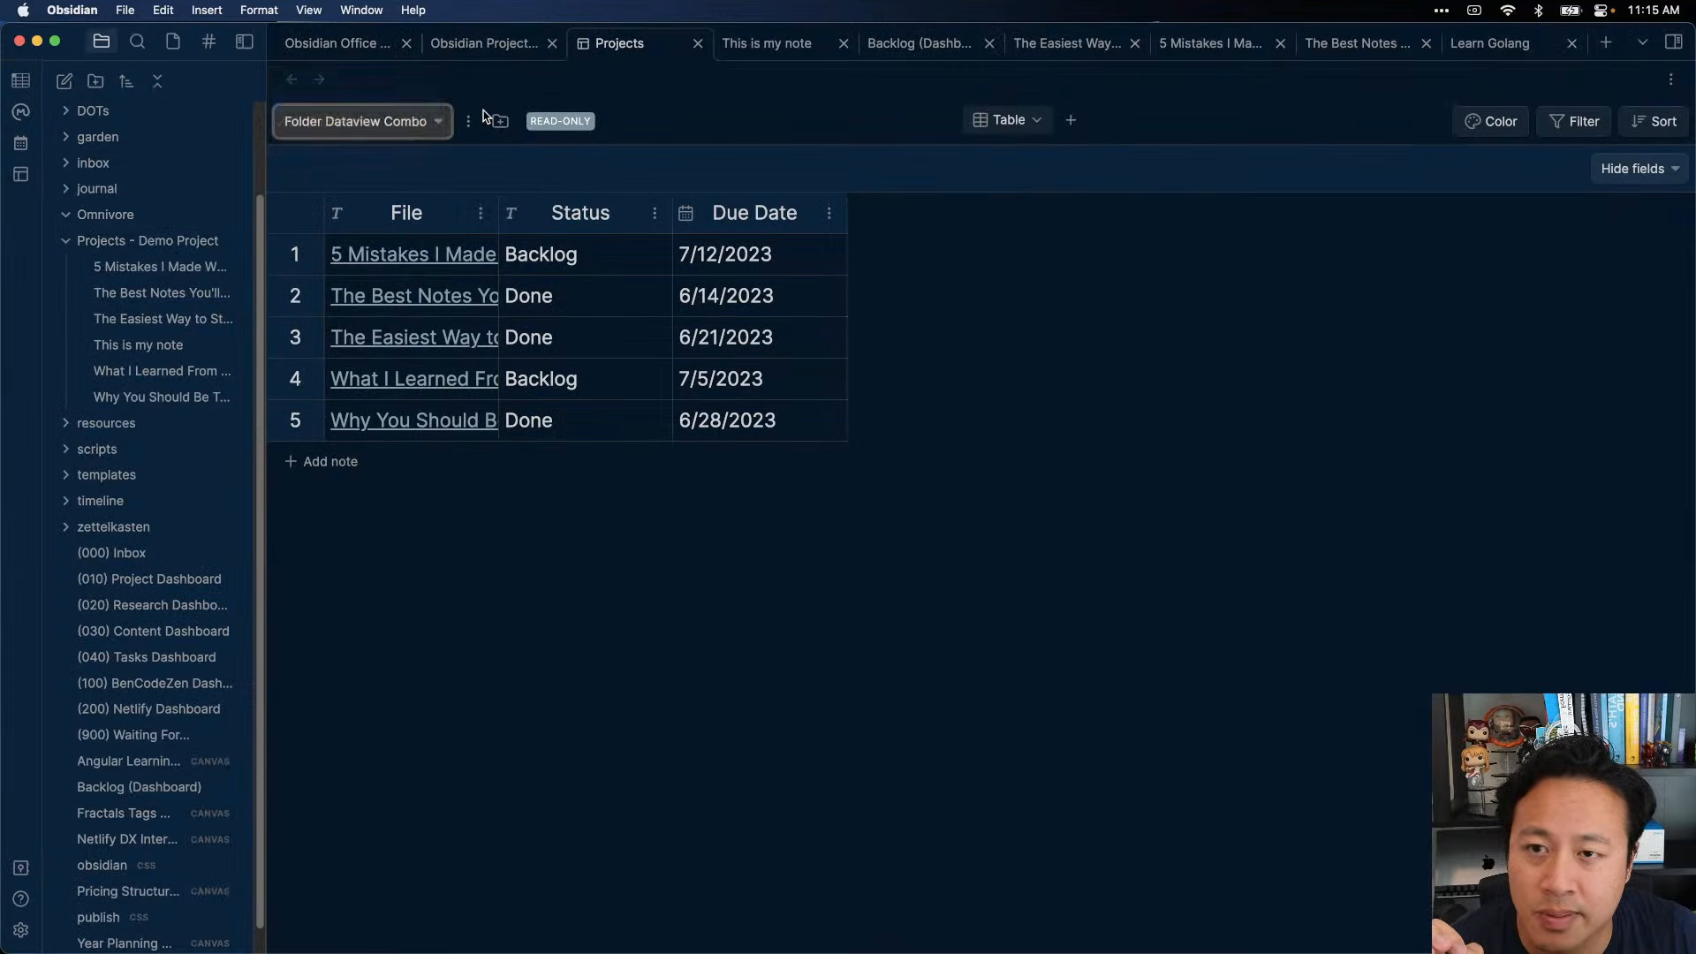
click(469, 121)
click(512, 128)
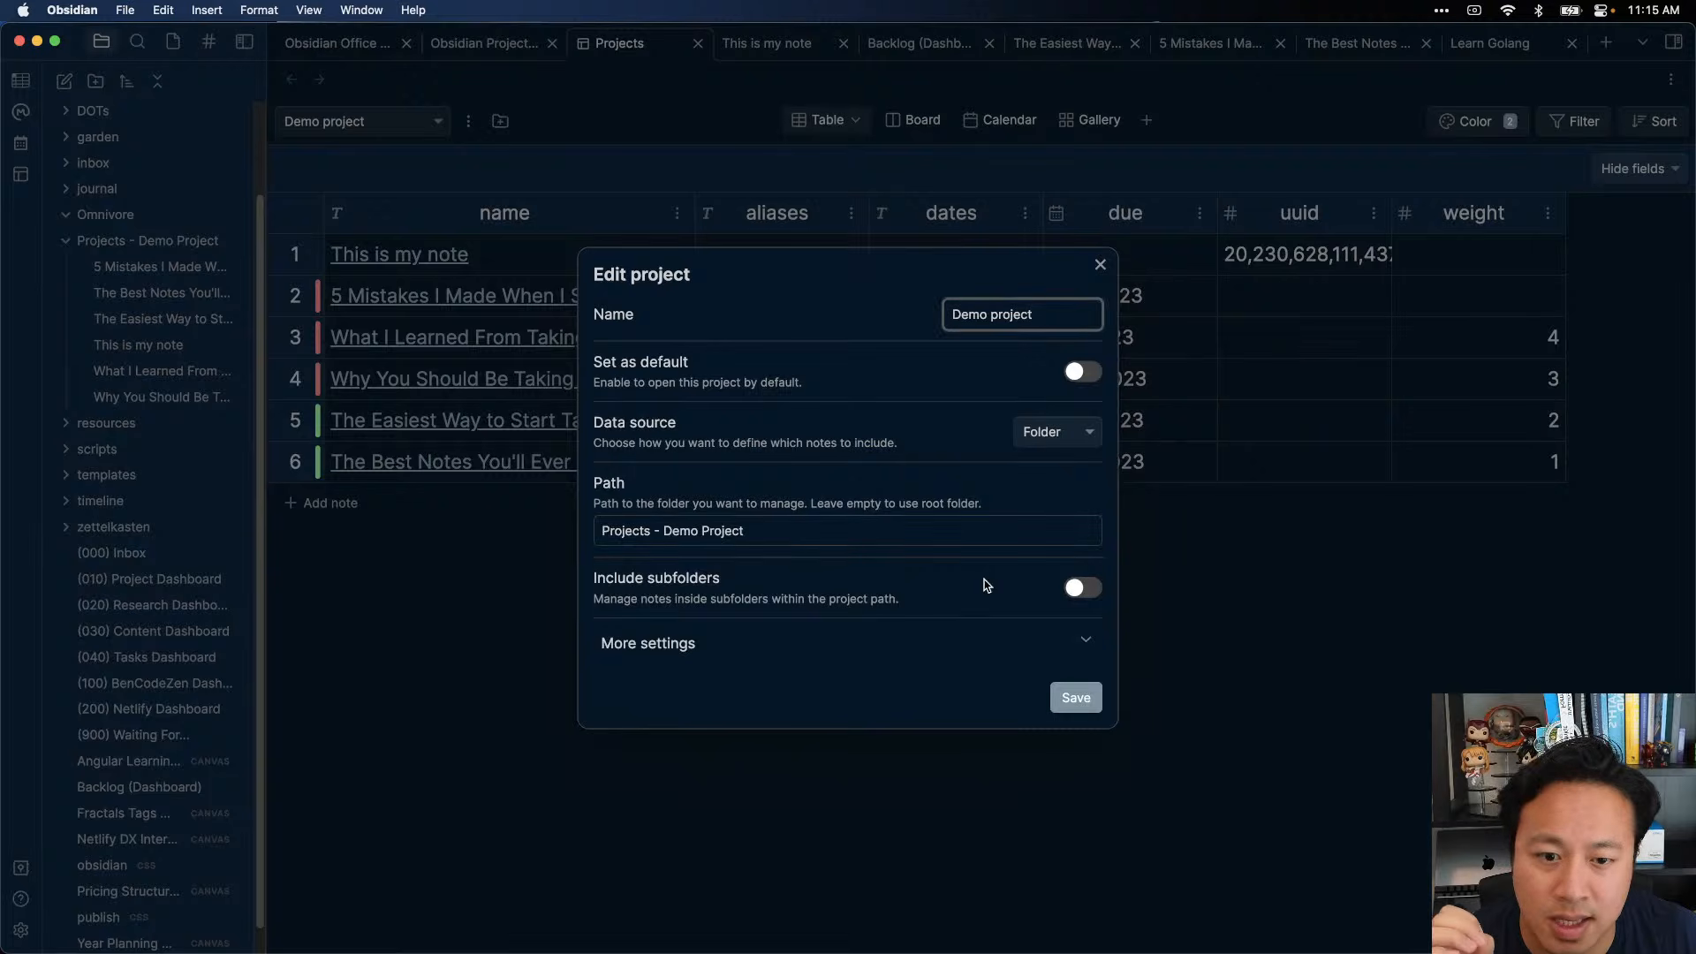
click(973, 661)
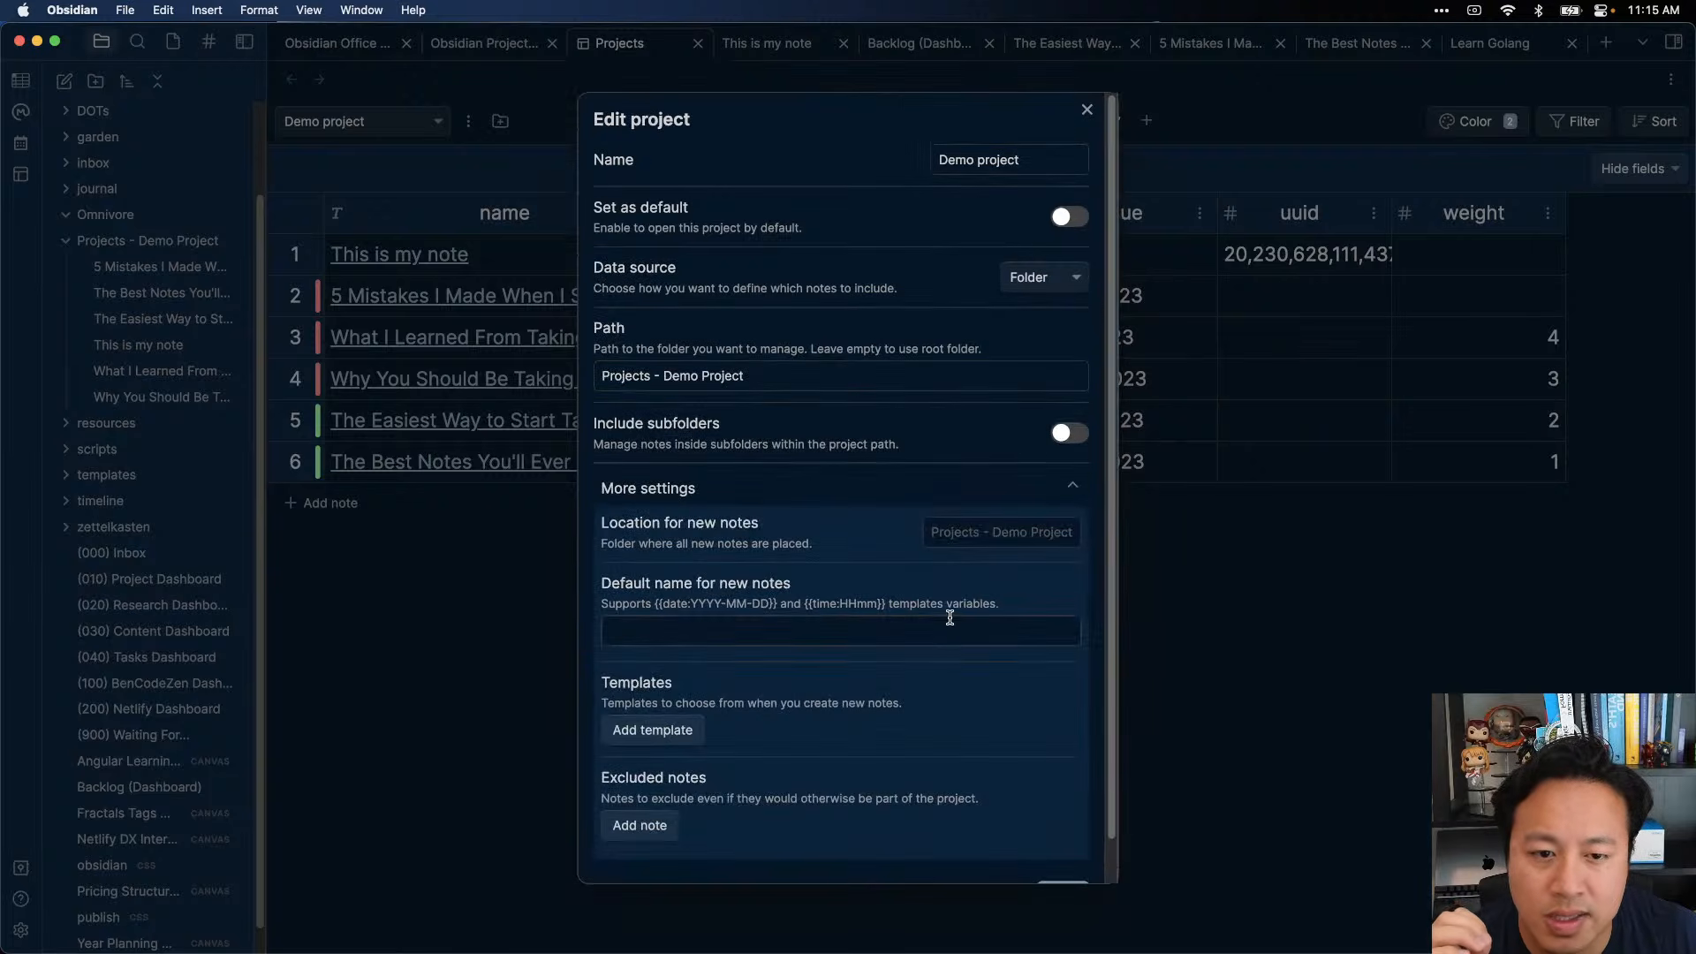
scroll(950, 610, down, 1)
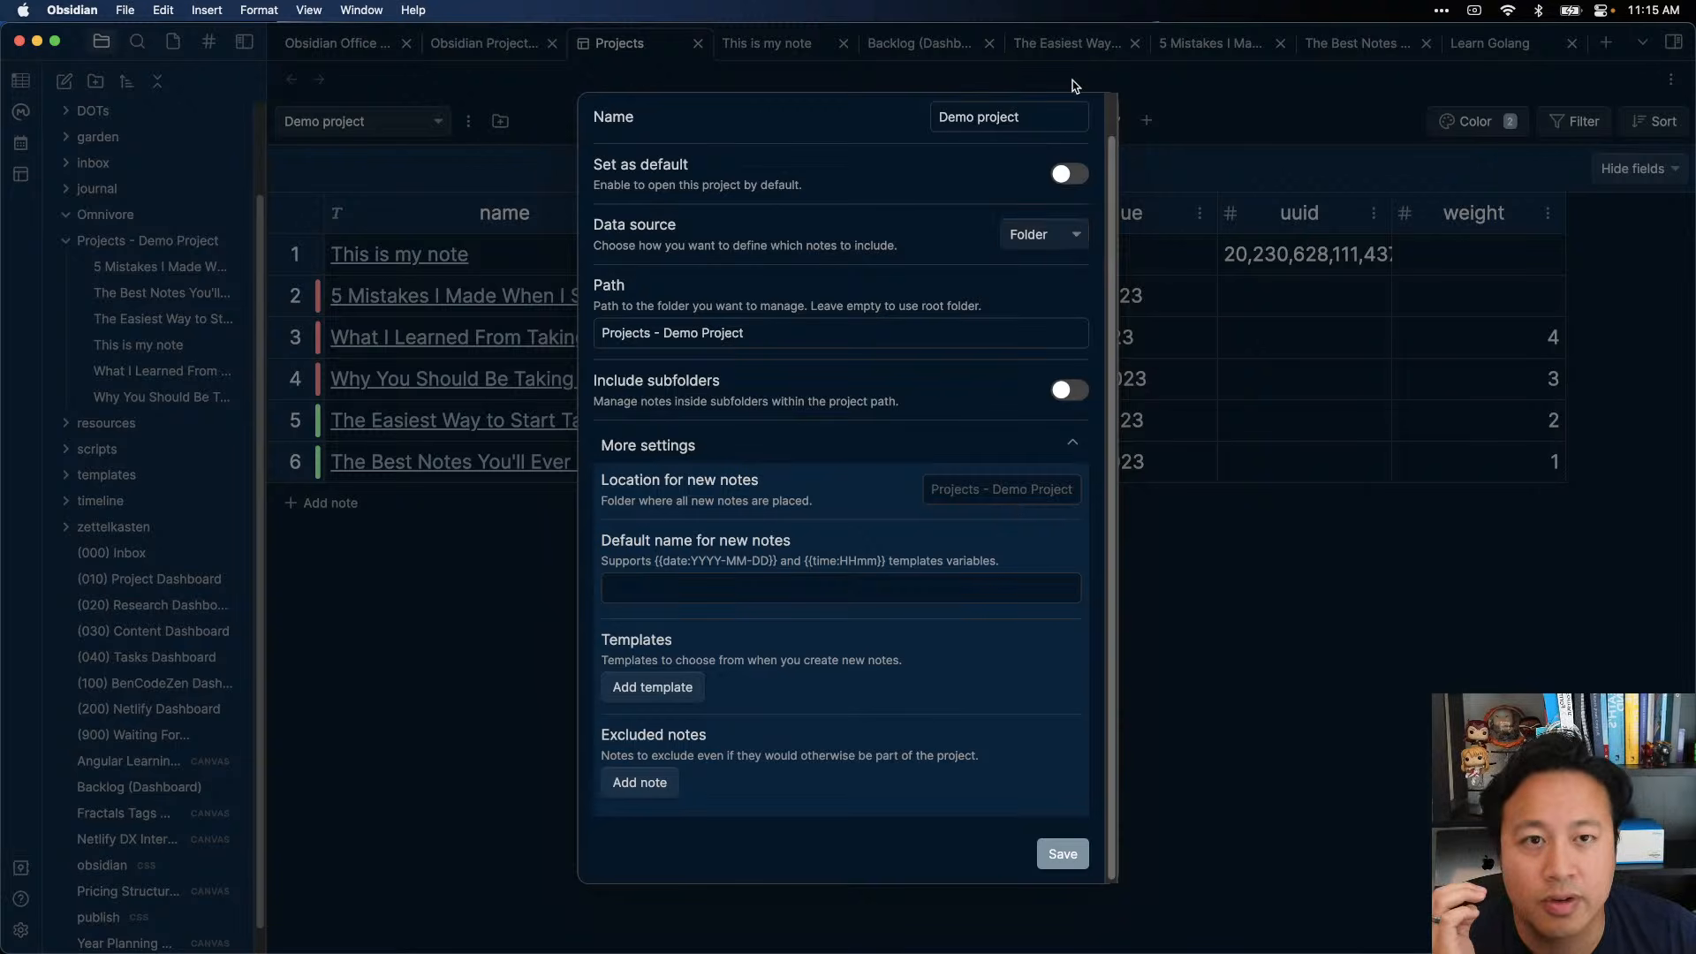
click(1296, 546)
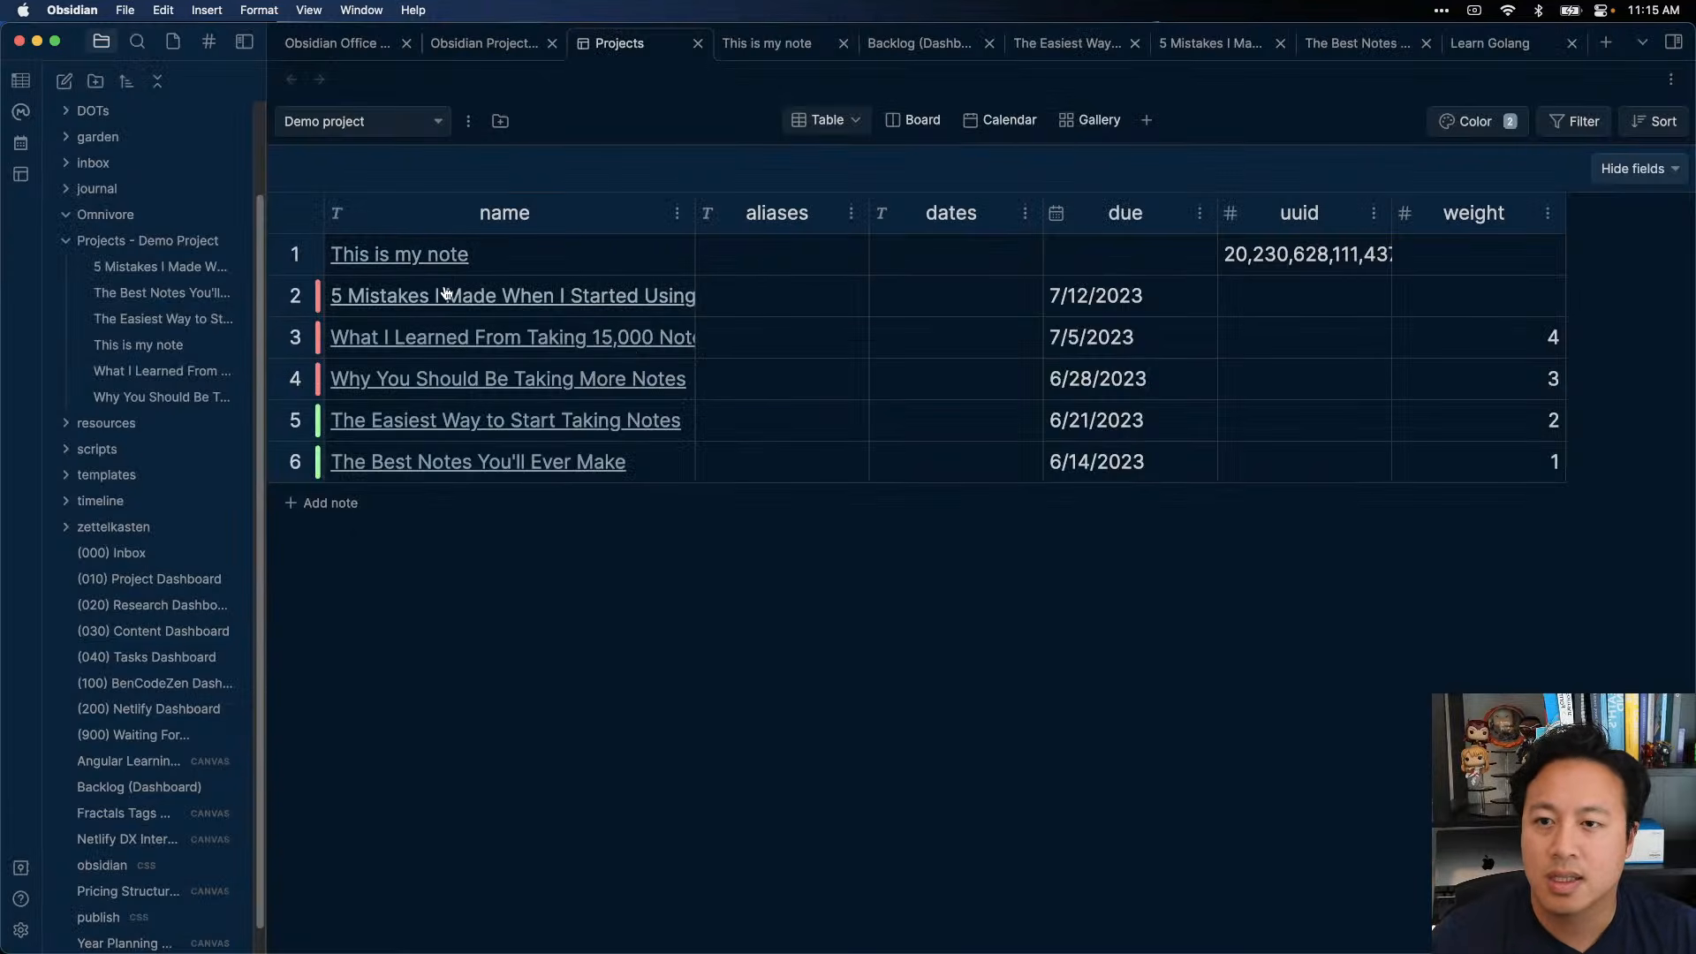
- Look at the note "This is my note", return to the Demo project table and set the note's alias to "This is my alias"
click(444, 258)
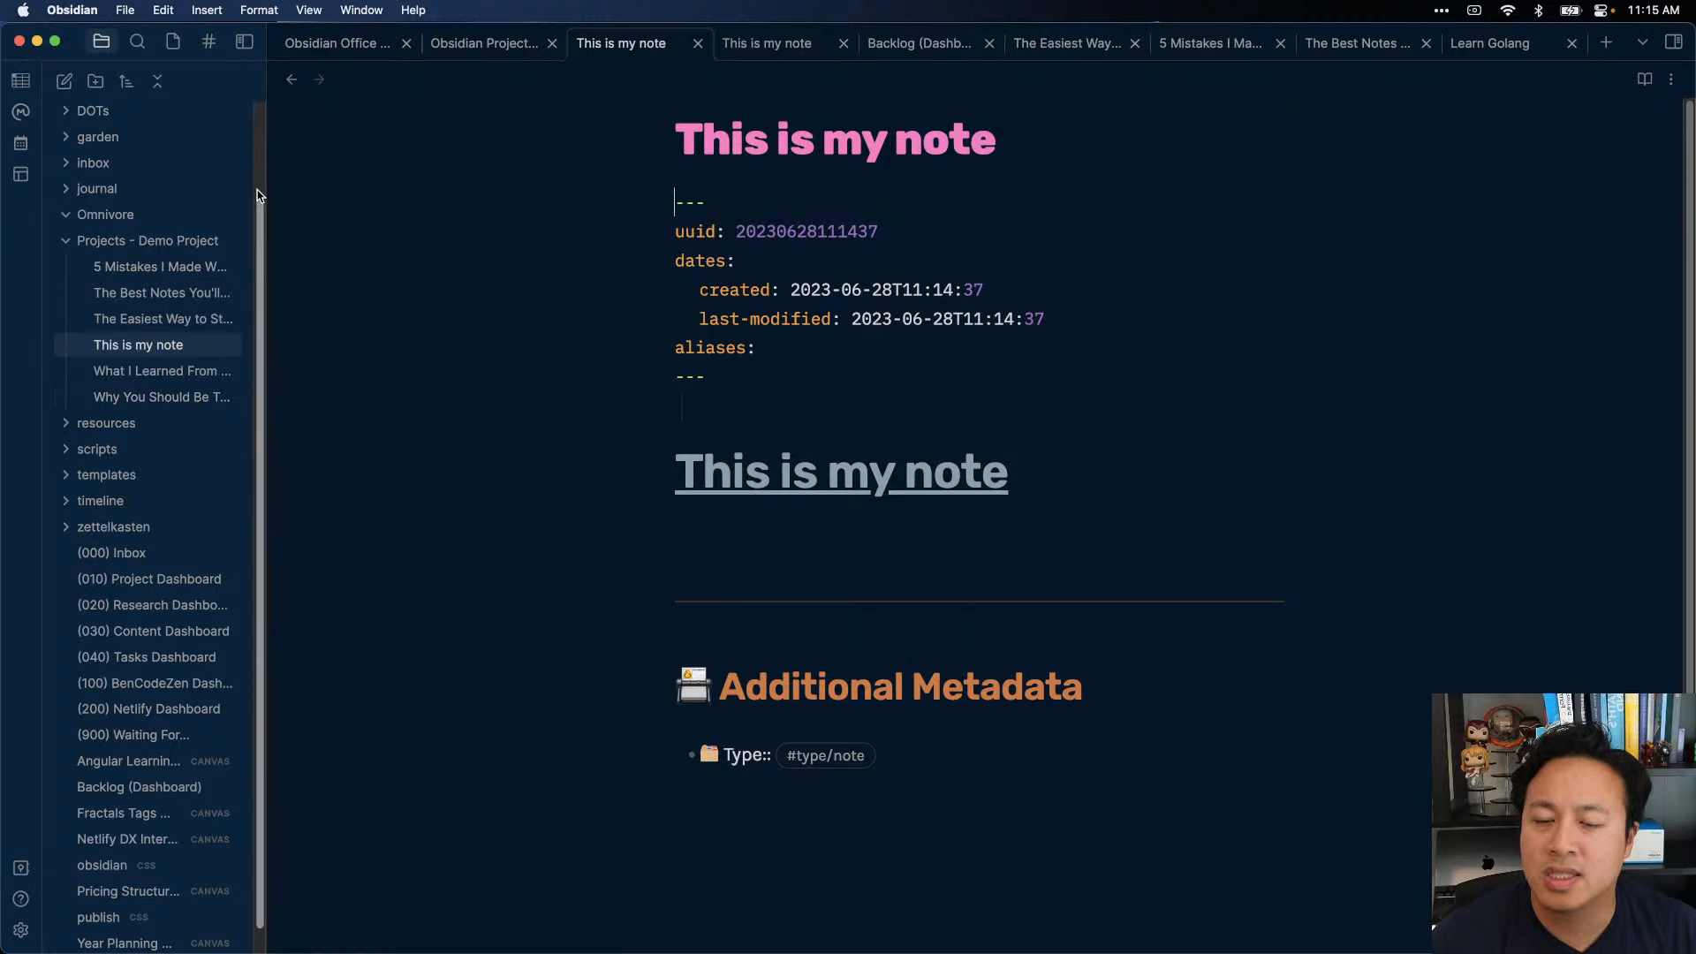
key(super+shift+p)
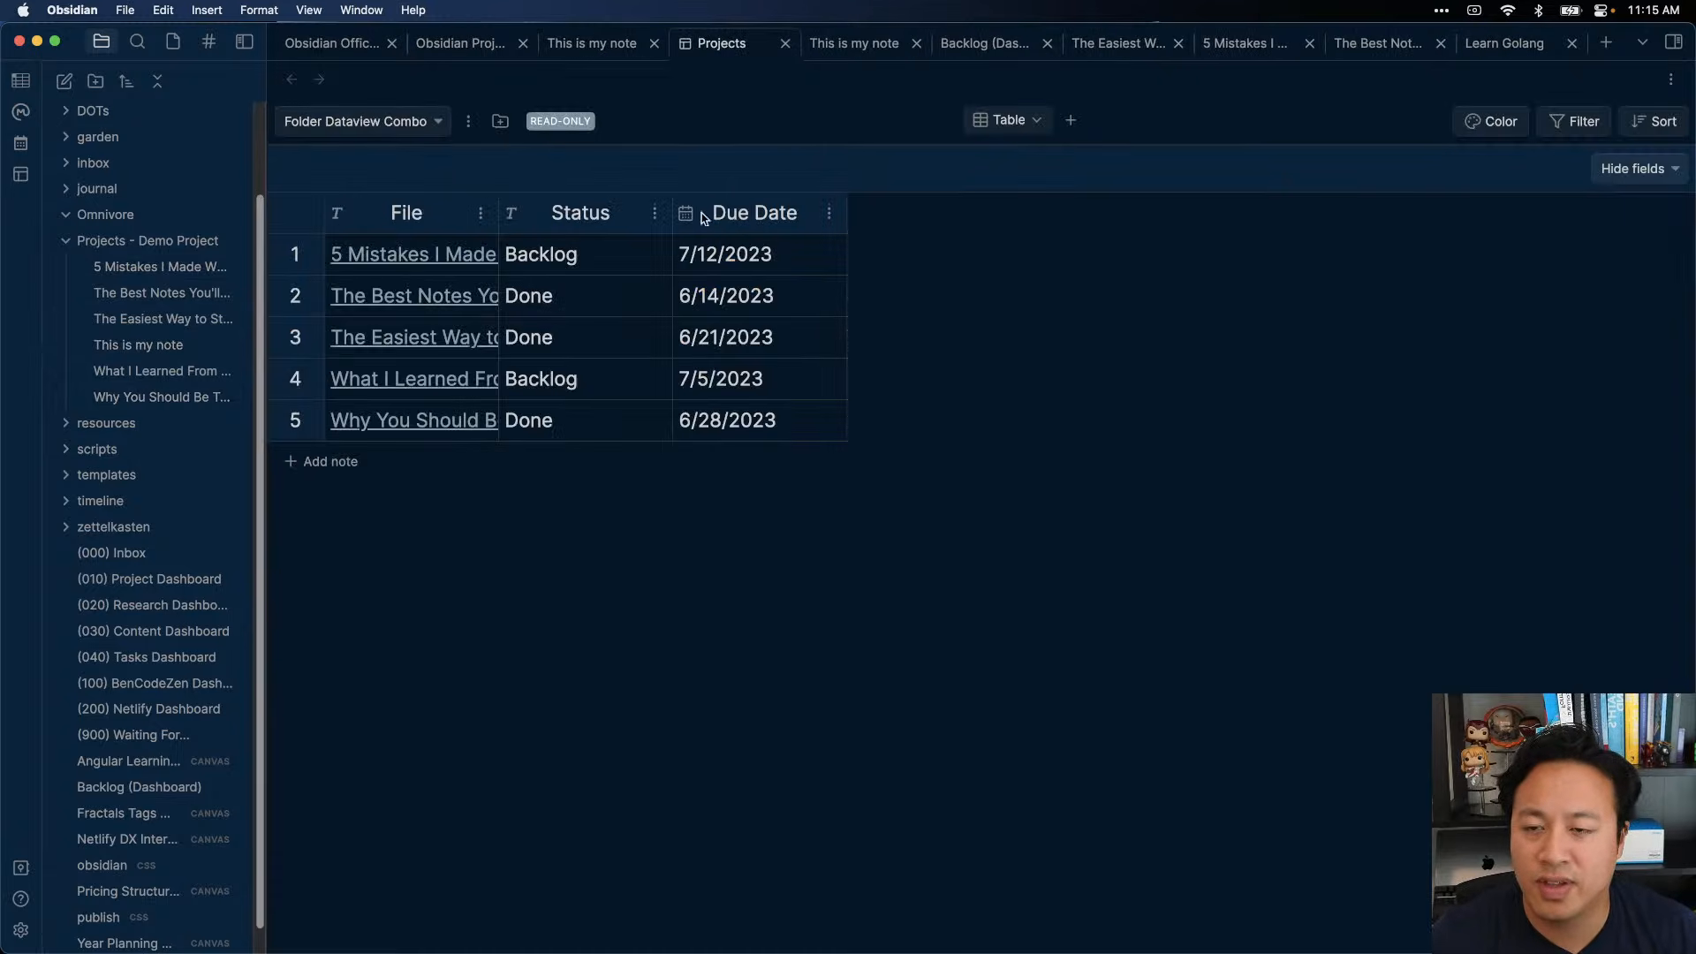
click(424, 122)
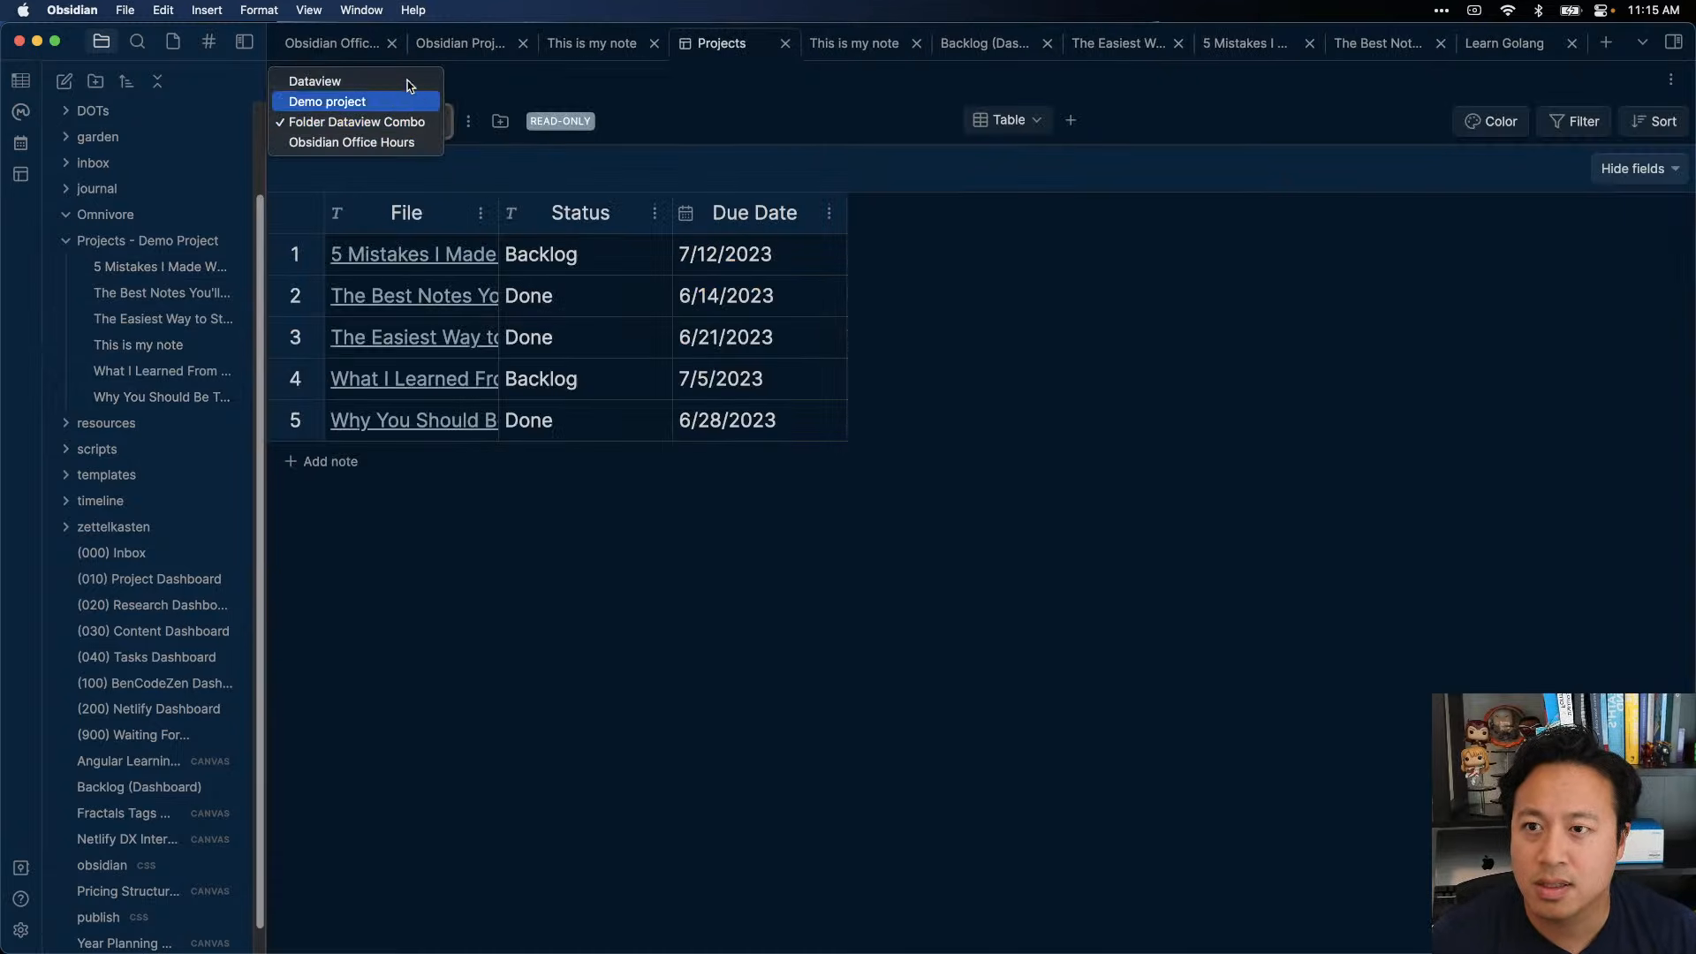
click(396, 103)
click(796, 269)
text(This is my alias)
key(Tab)
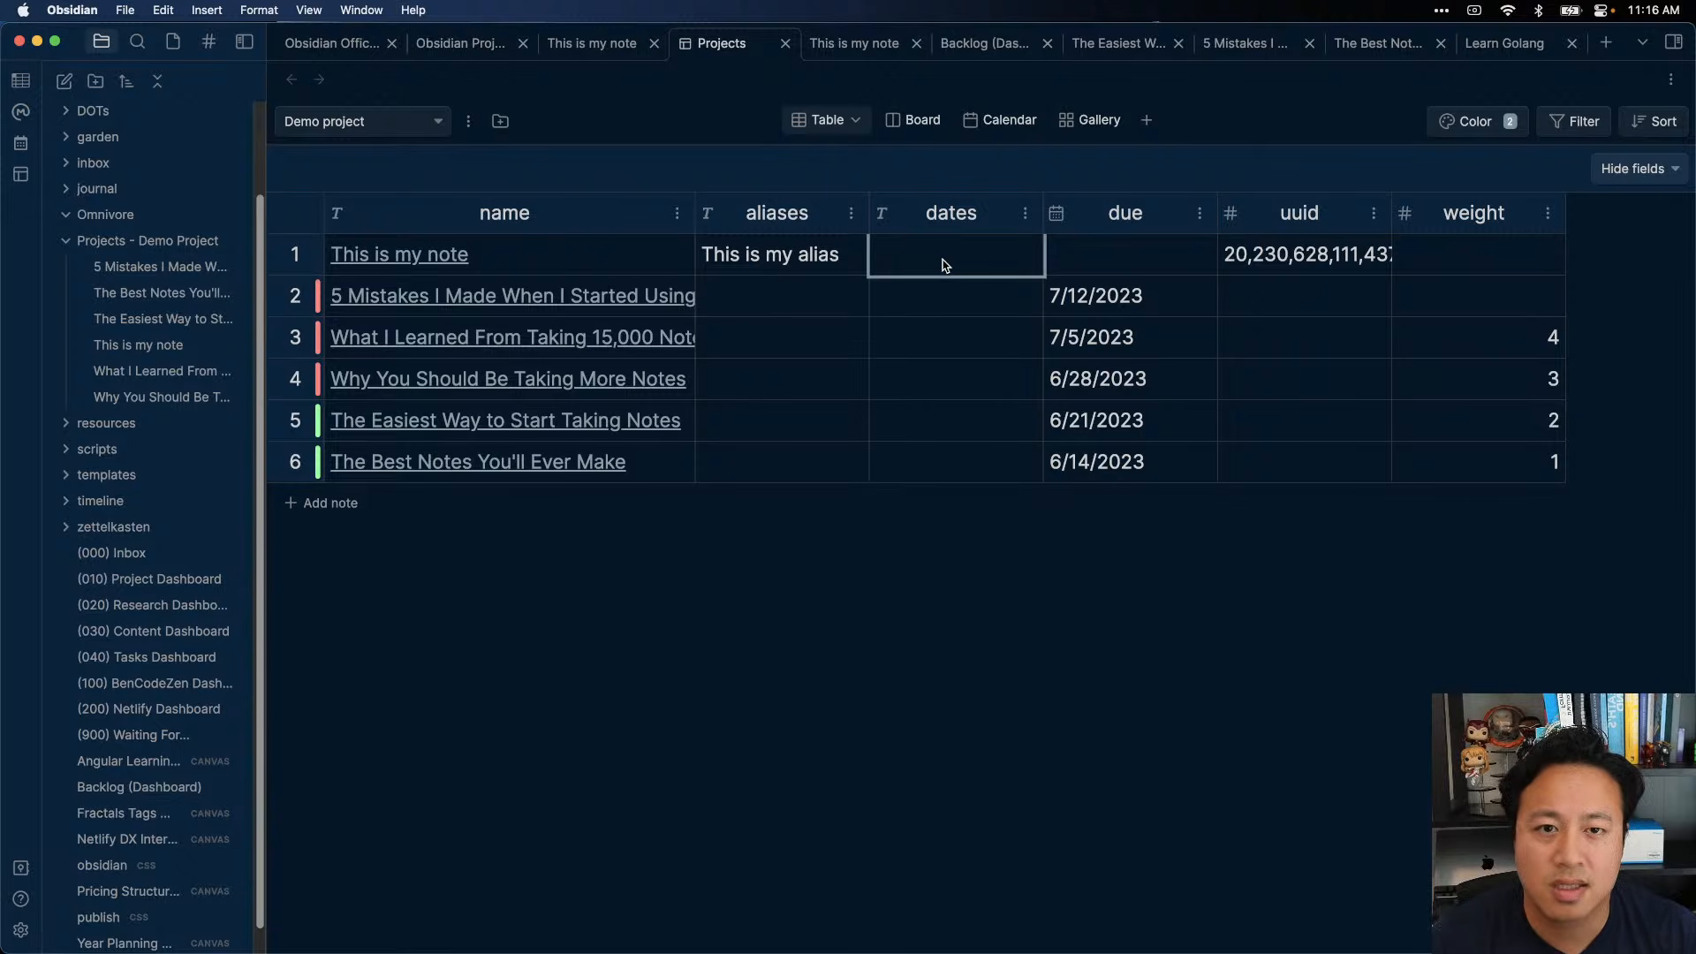
- Set the due date of "This is my note" to 6/16/2023 in the Demo project table
click(1145, 269)
click(1144, 269)
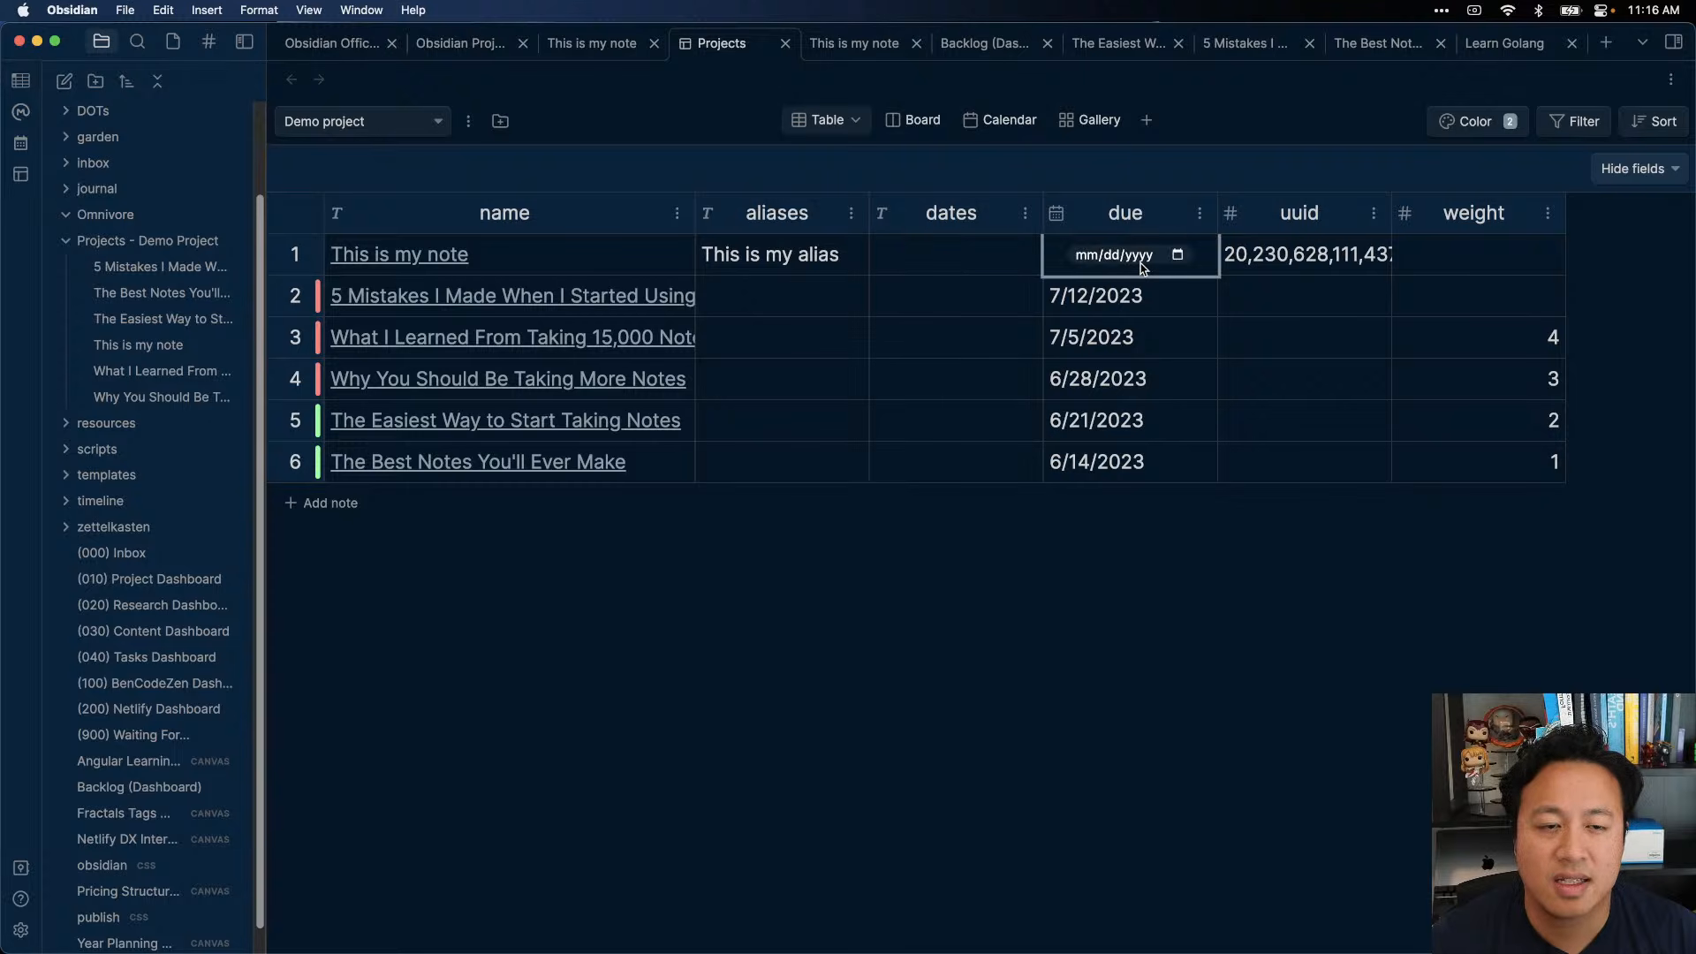
click(1176, 255)
click(1222, 407)
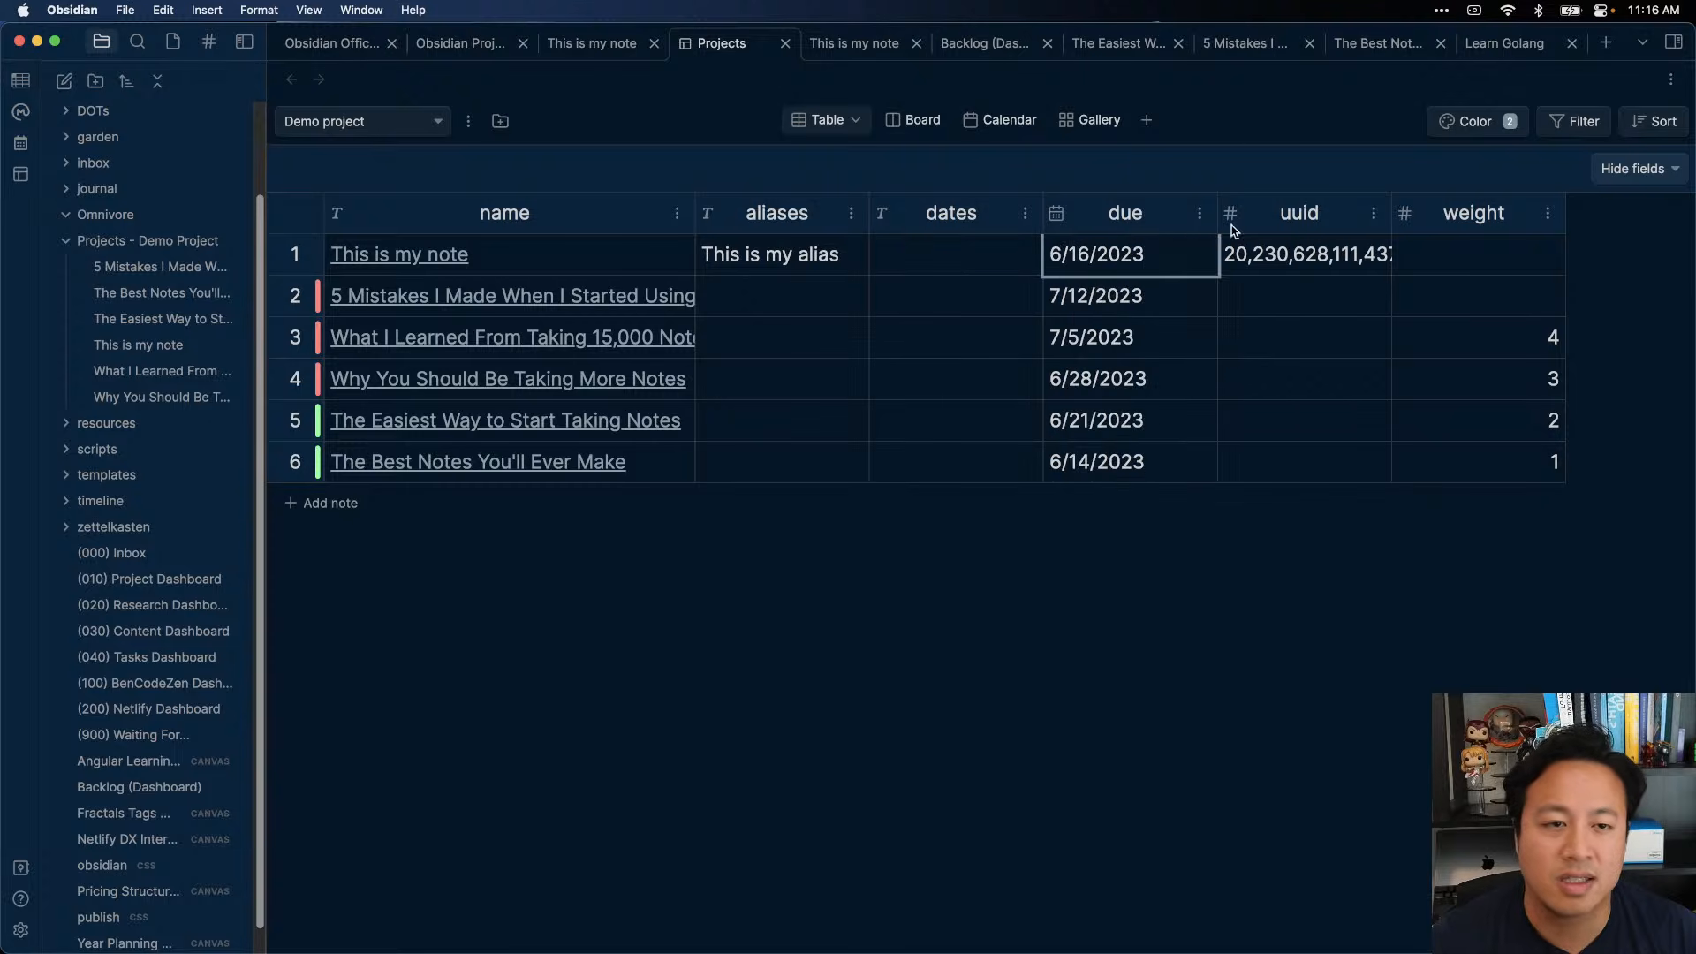
click(1144, 263)
click(1178, 256)
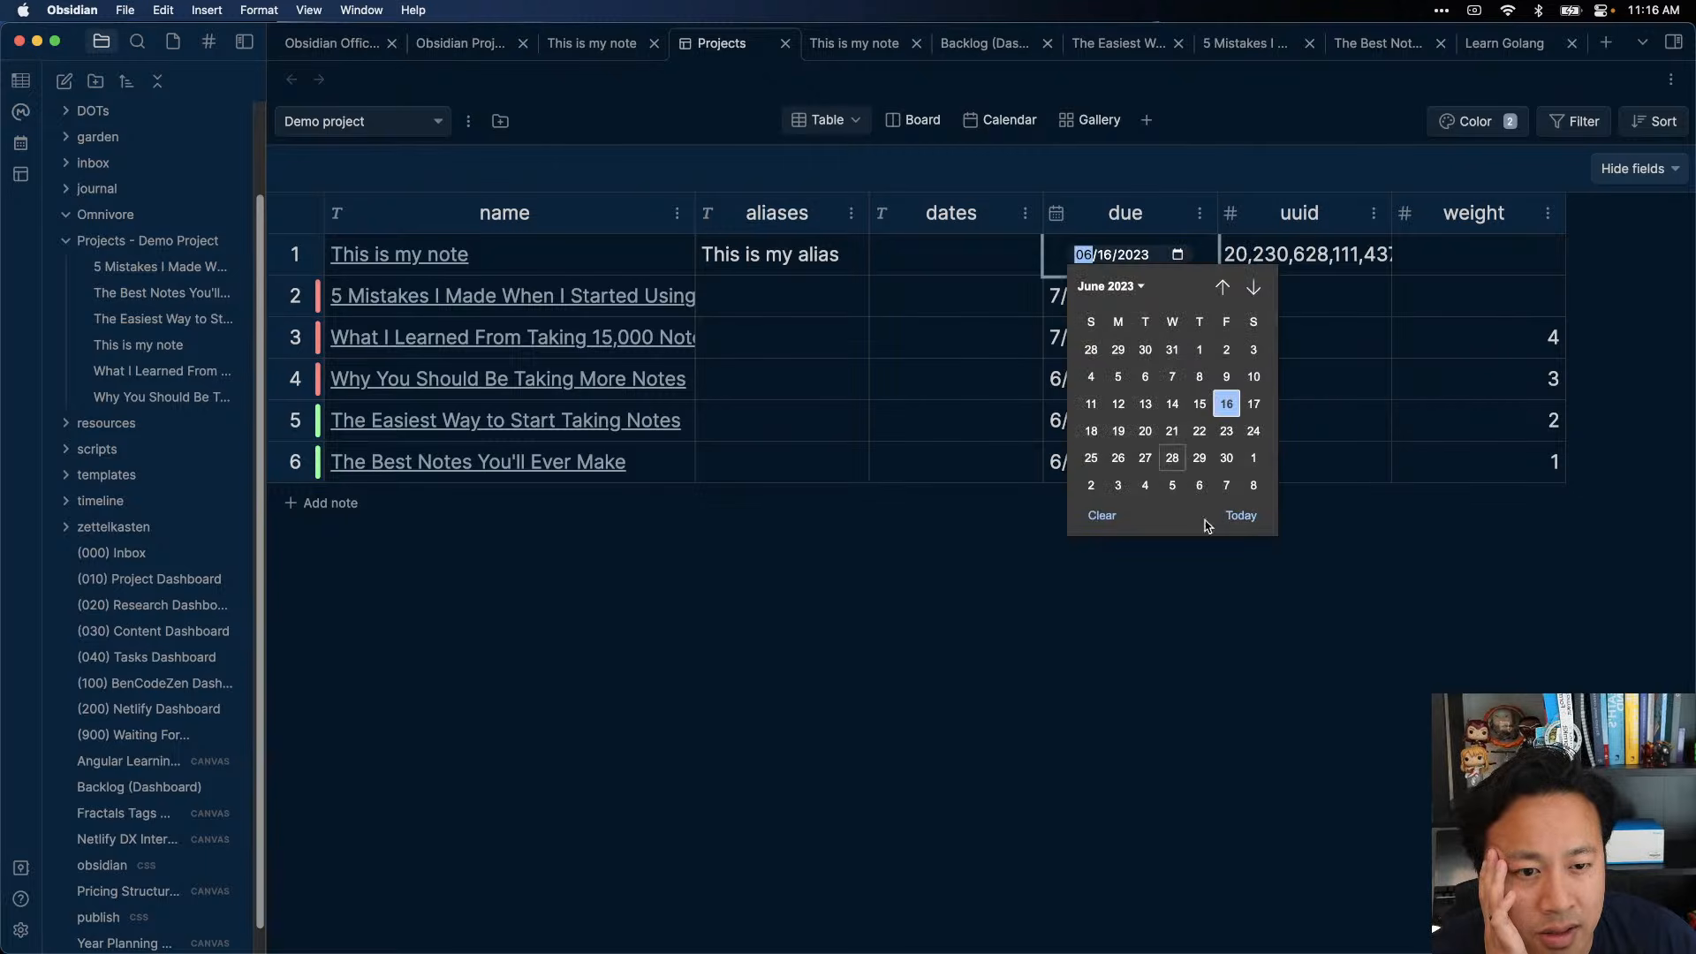
click(1449, 601)
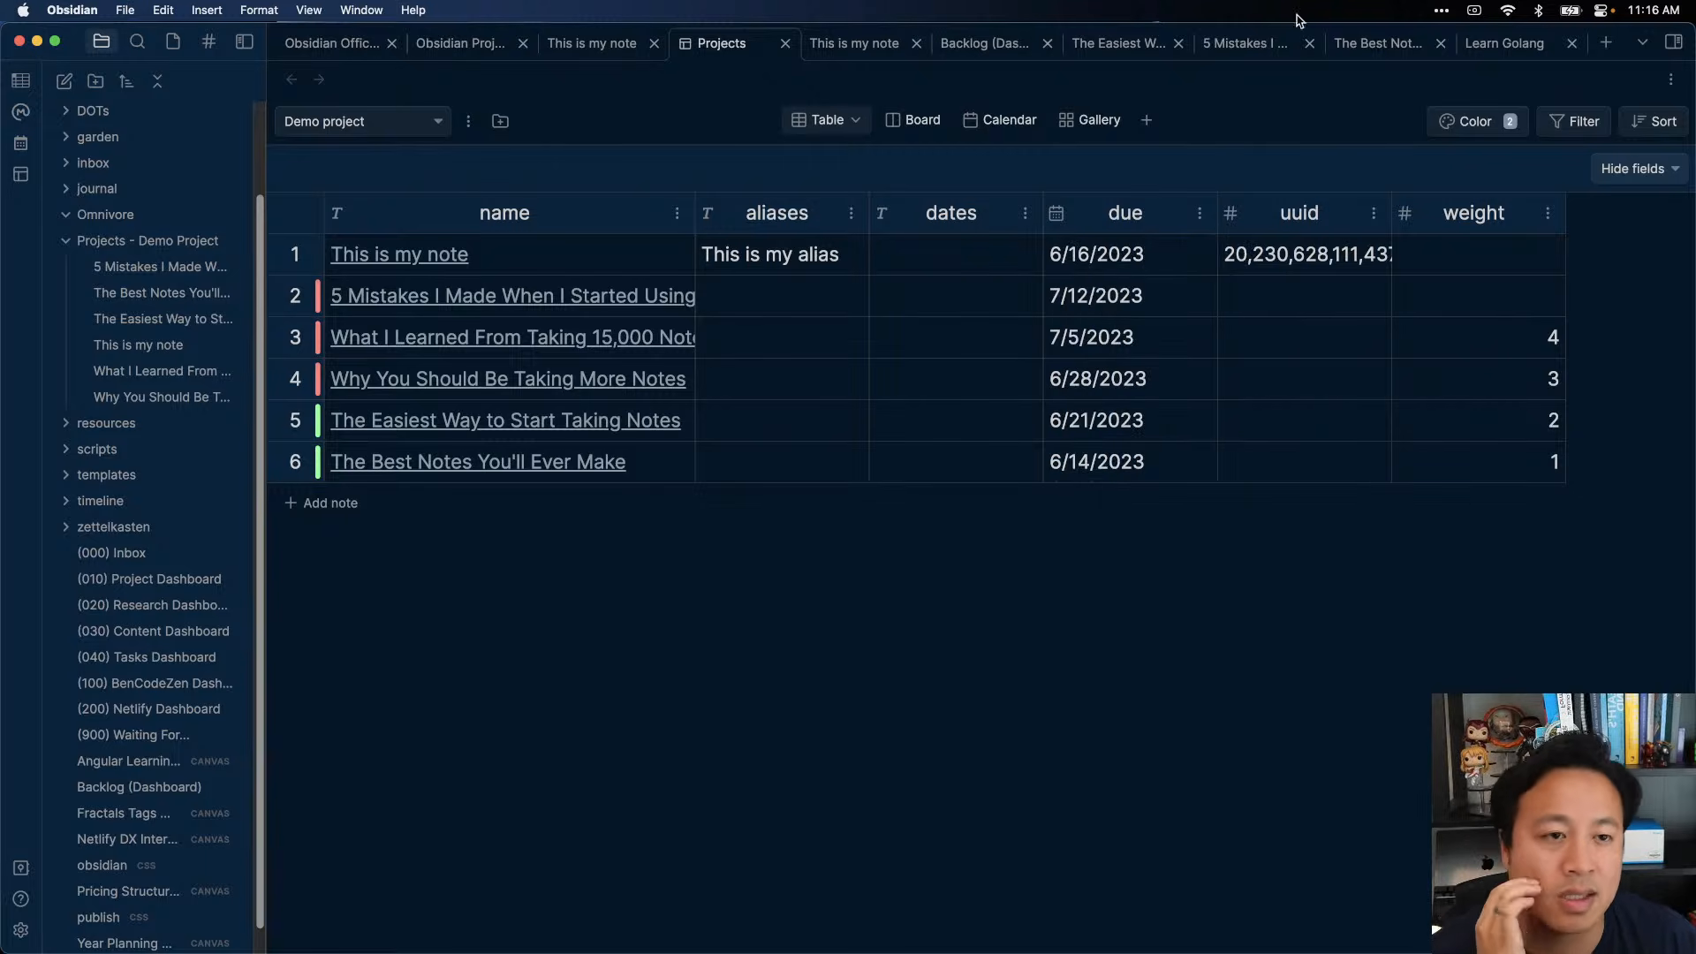
- Open "This is my note" and examine the alias and due date in its front matter
click(1374, 433)
click(1303, 305)
click(1247, 247)
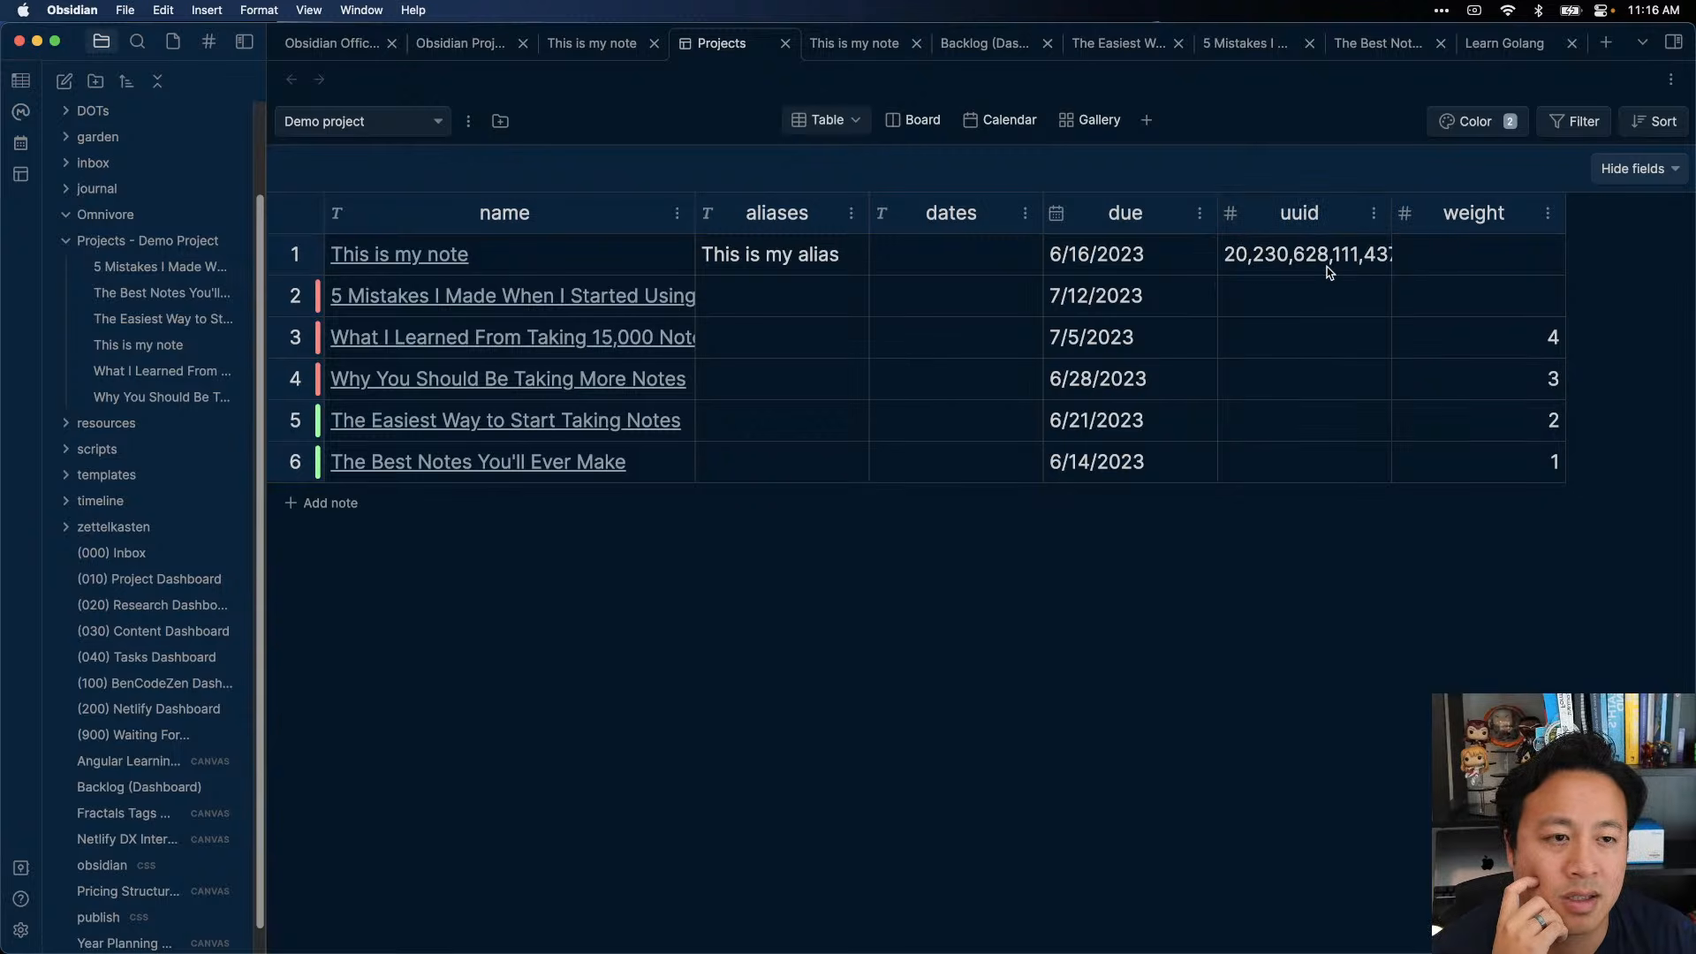
click(161, 344)
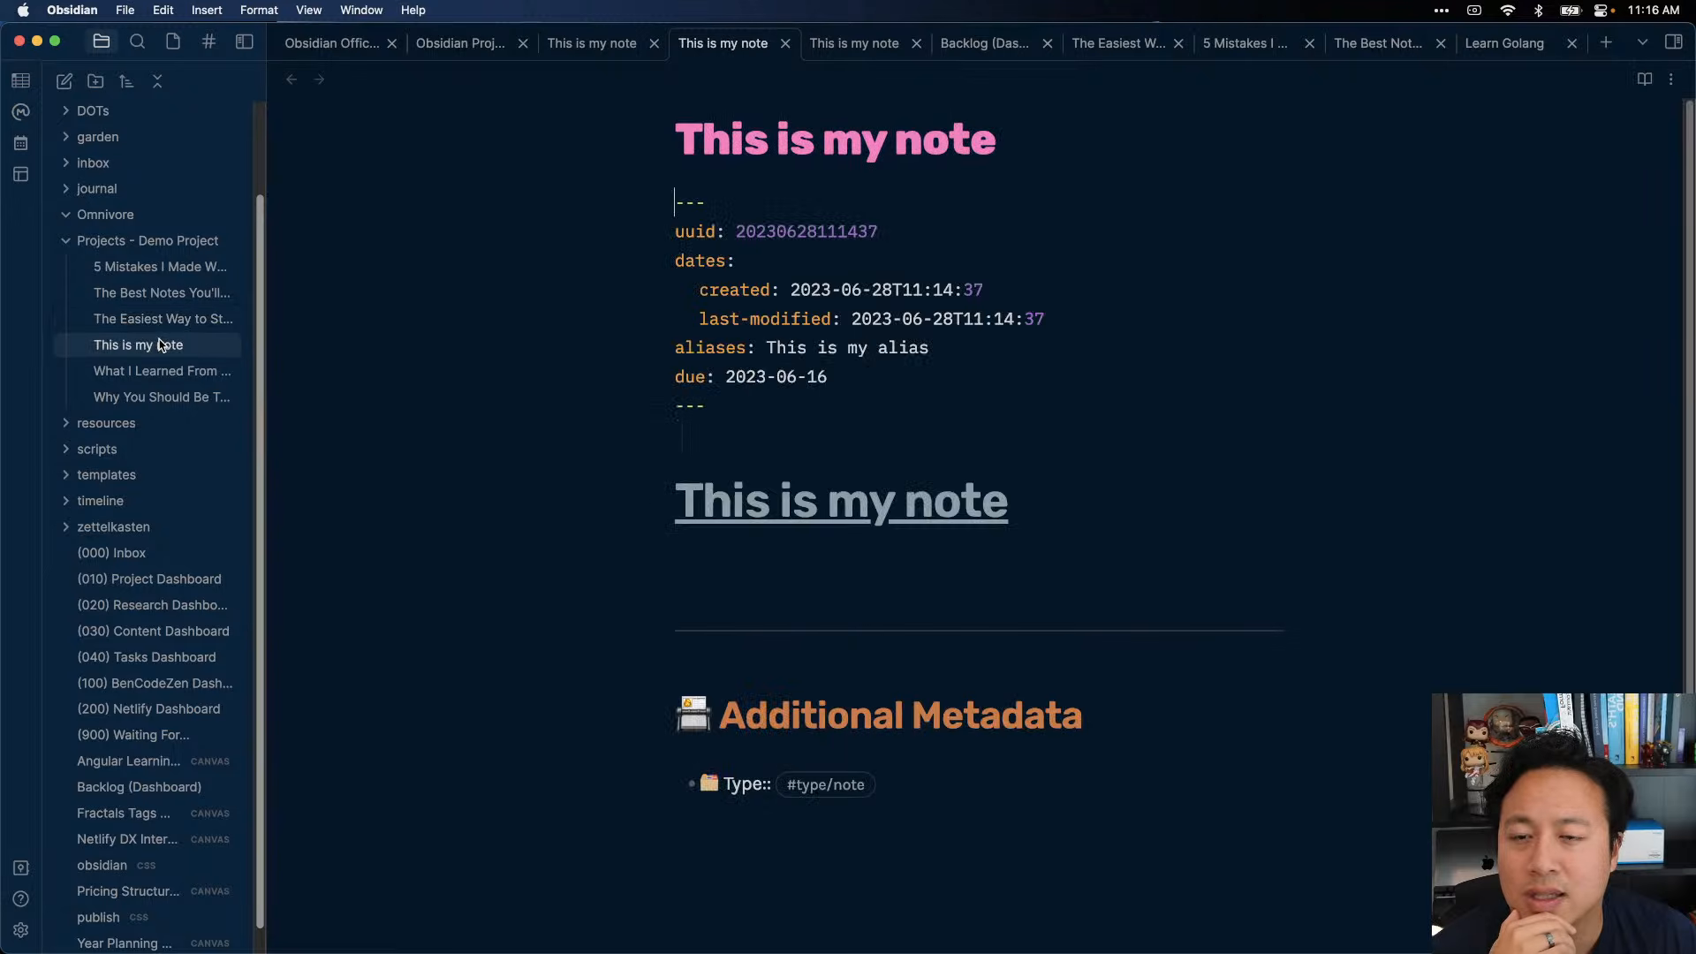
click(823, 376)
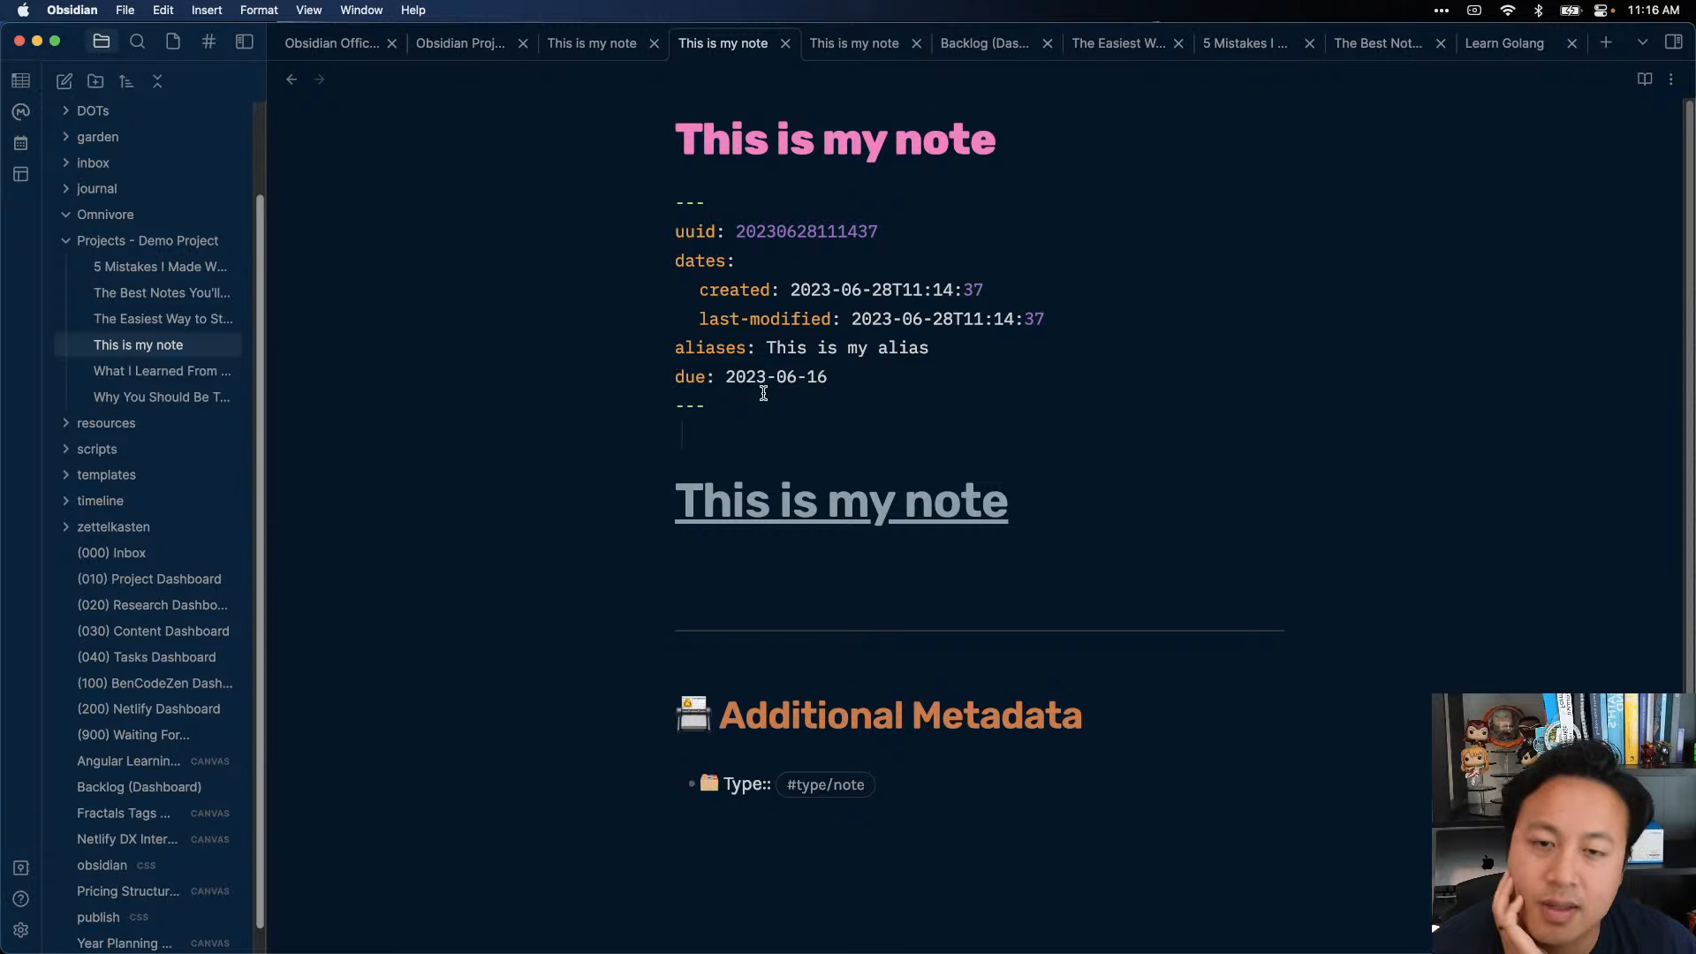
- Clear the image, tags and weight values from the front matter of "The Easiest Way to Start Taking Notes"
click(174, 322)
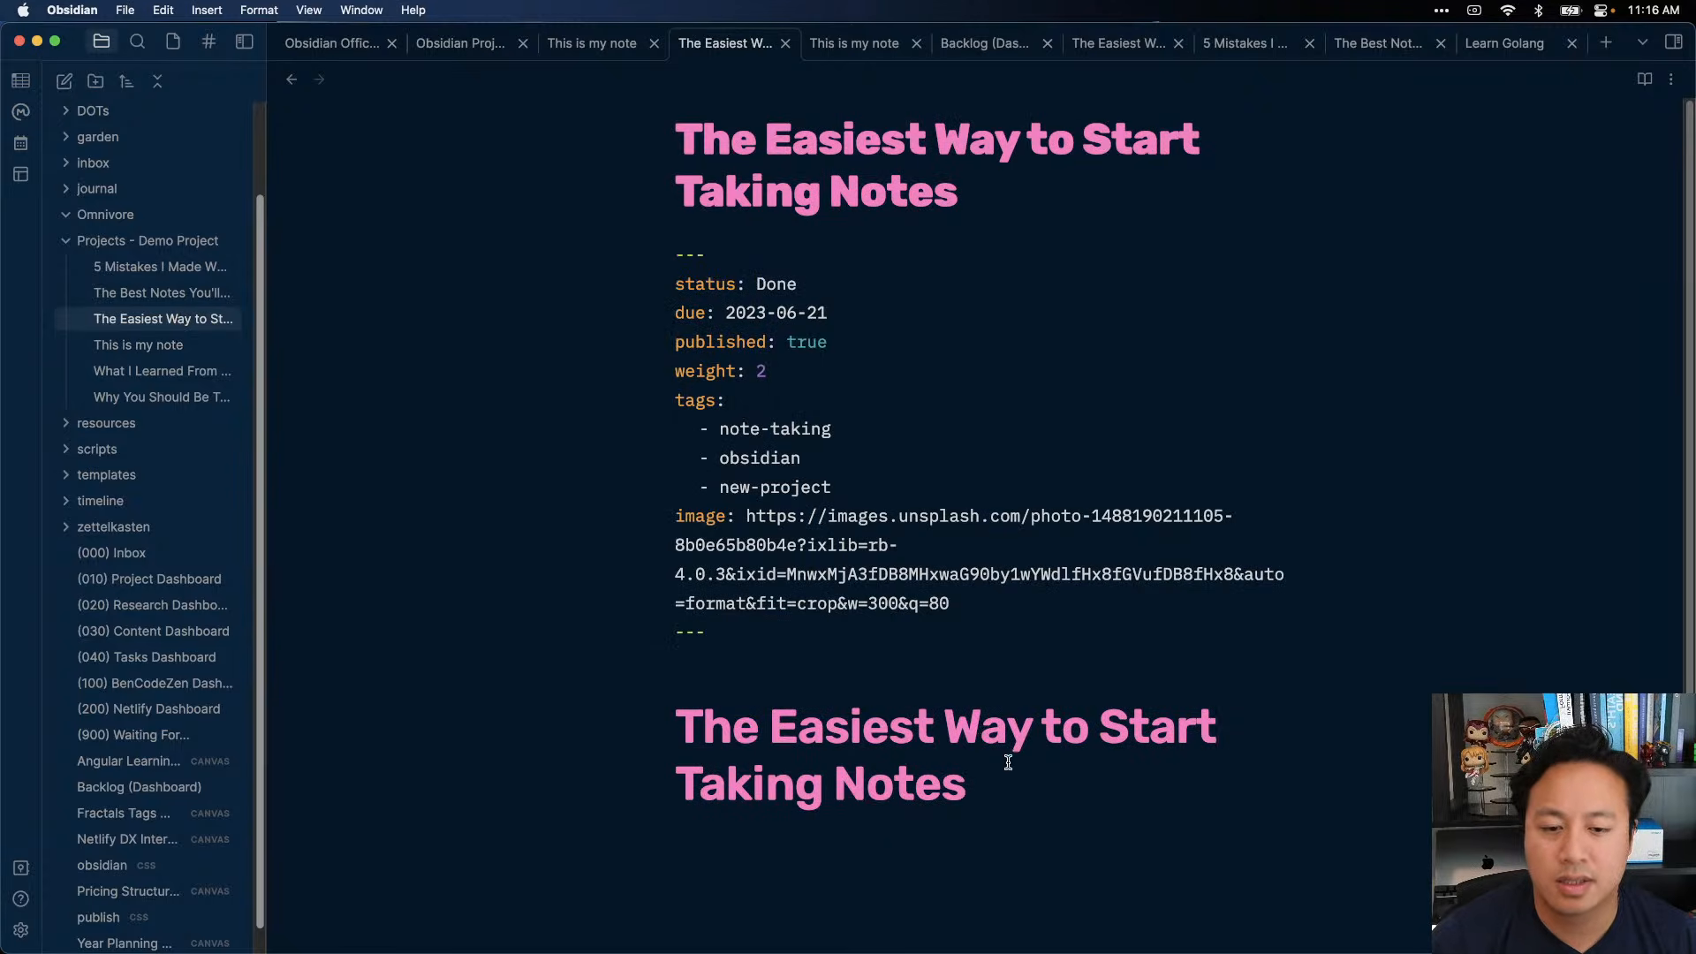
drag(1015, 602, 747, 502)
key(BackSpace)
drag(859, 484, 605, 441)
key(BackSpace)
key(BackSpace)
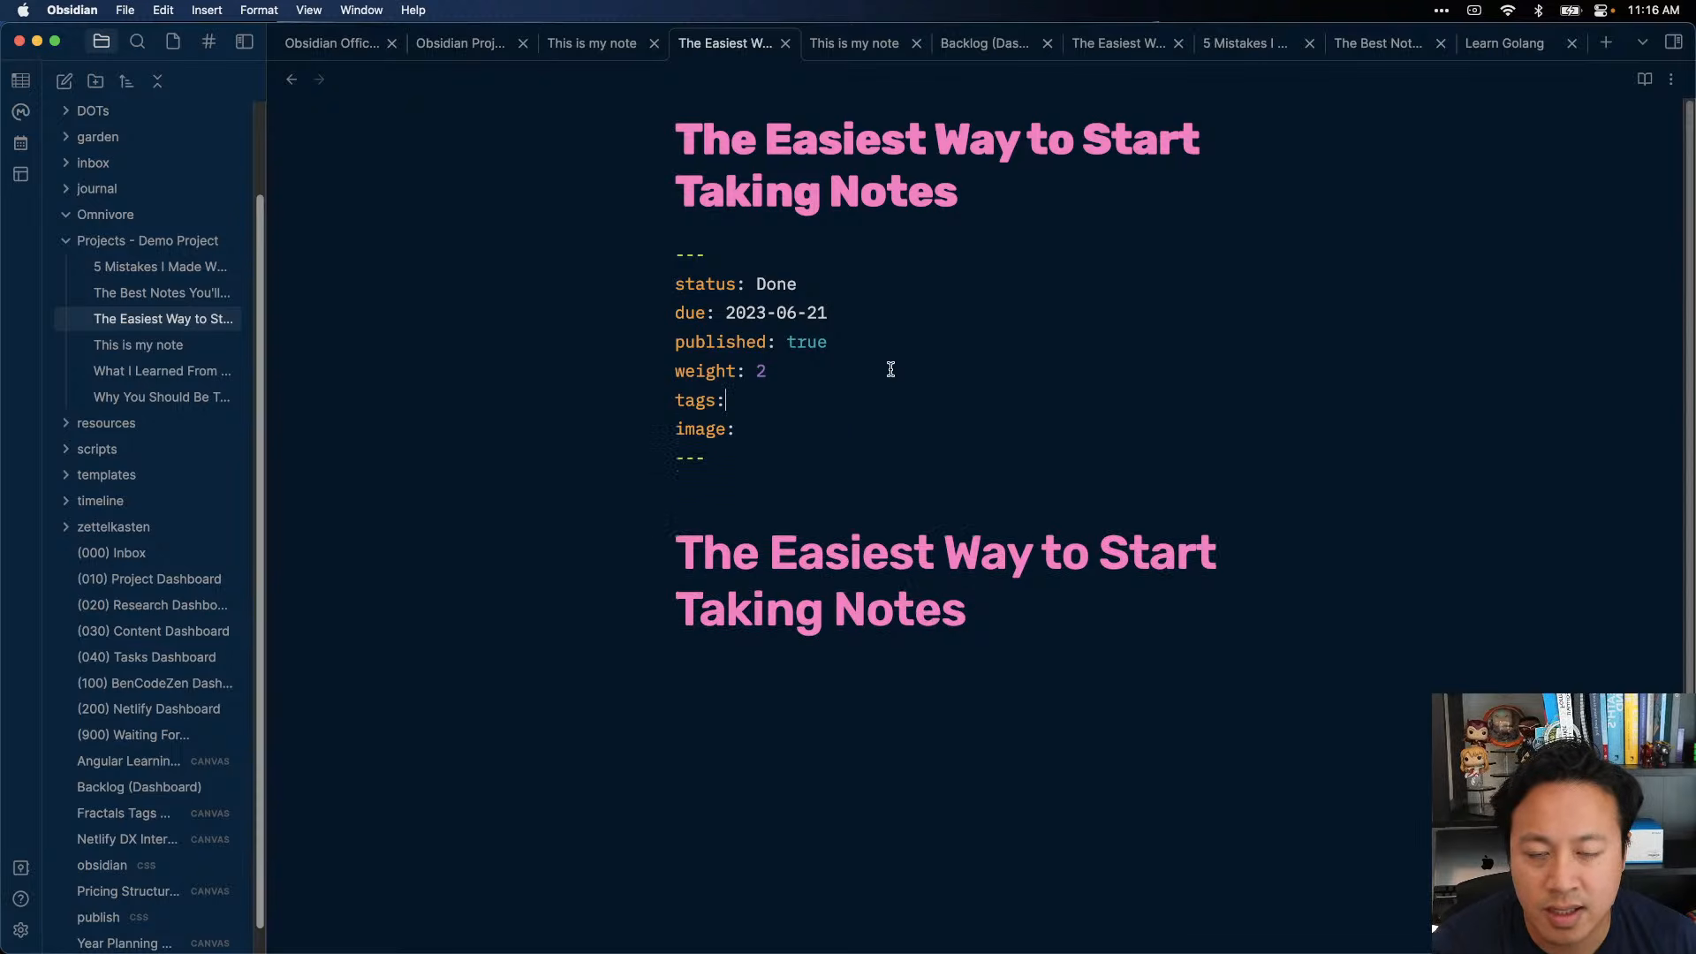
click(768, 371)
key(BackSpace)
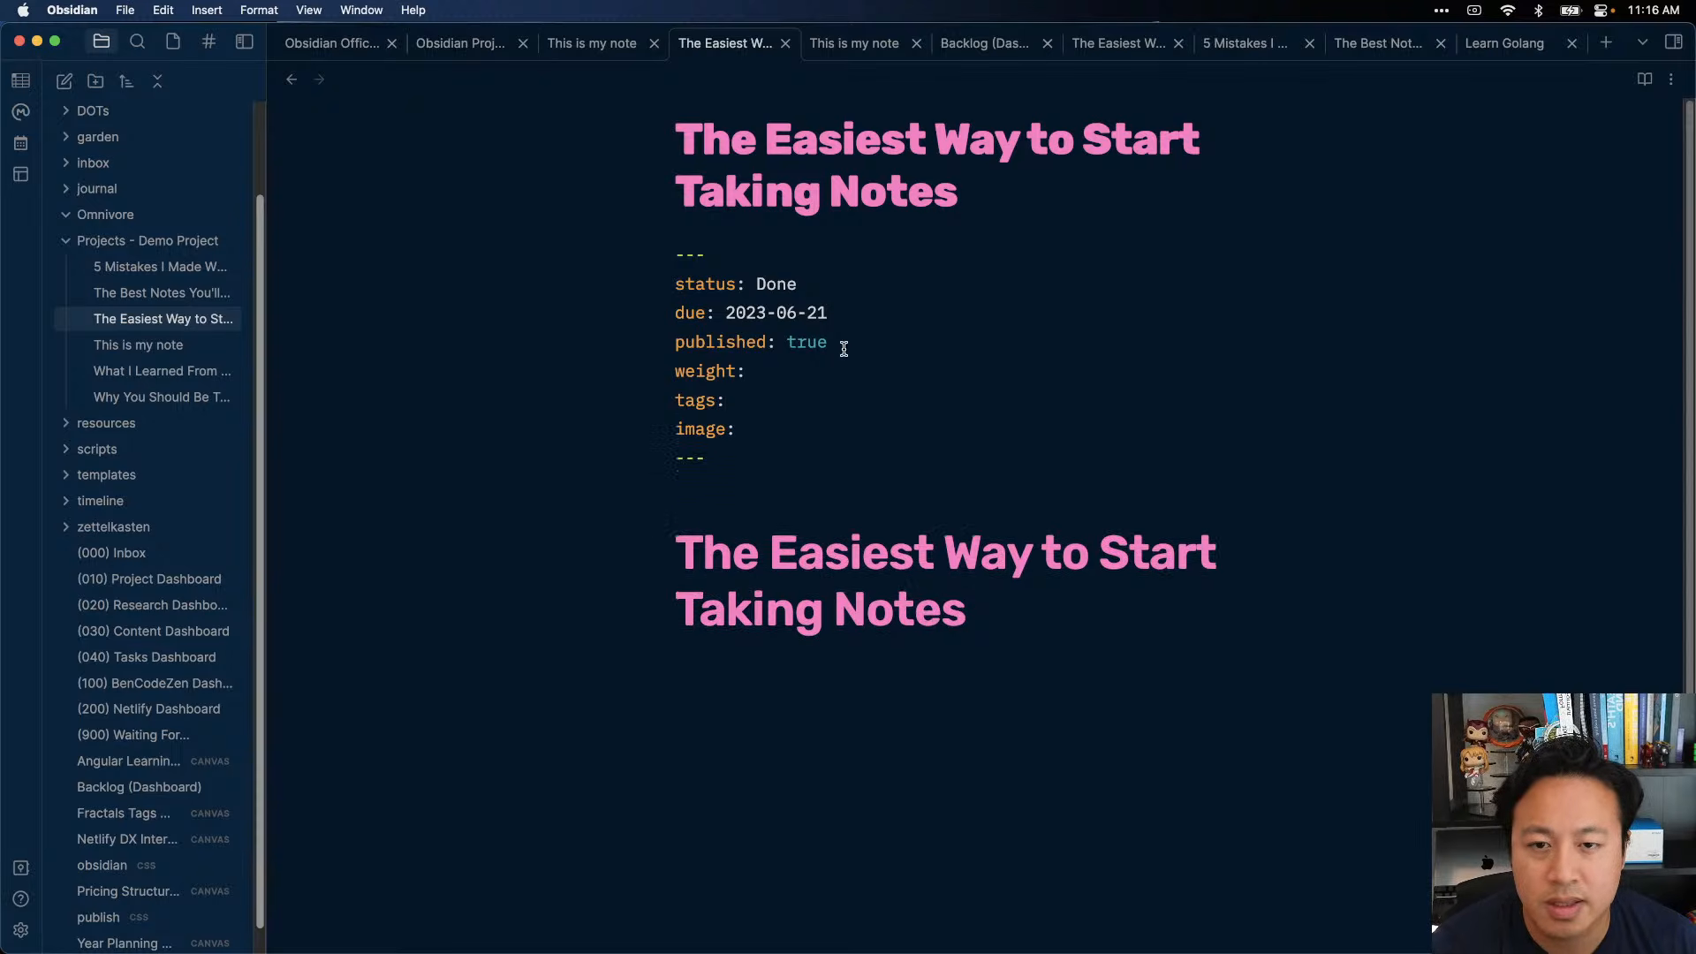
- Set published to false, clear the due date and set the status to Backlog in the note's front matter
double_click(792, 342)
text(false)
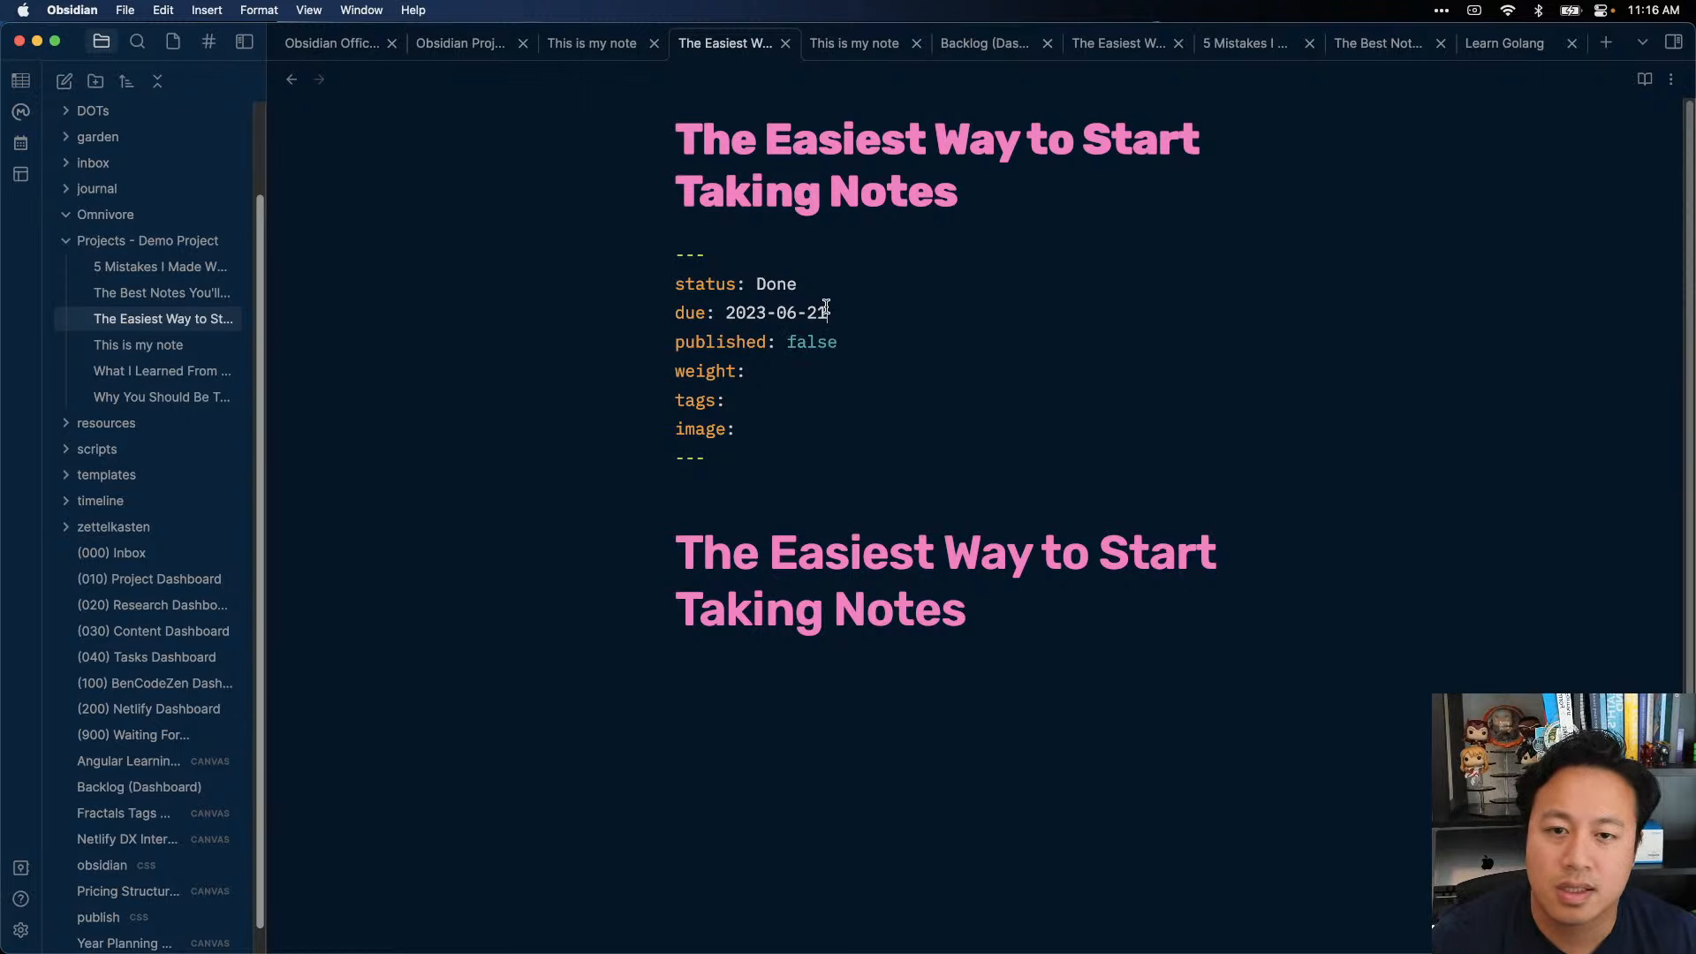
drag(826, 307, 725, 313)
key(BackSpace)
double_click(761, 285)
text(Backlog)
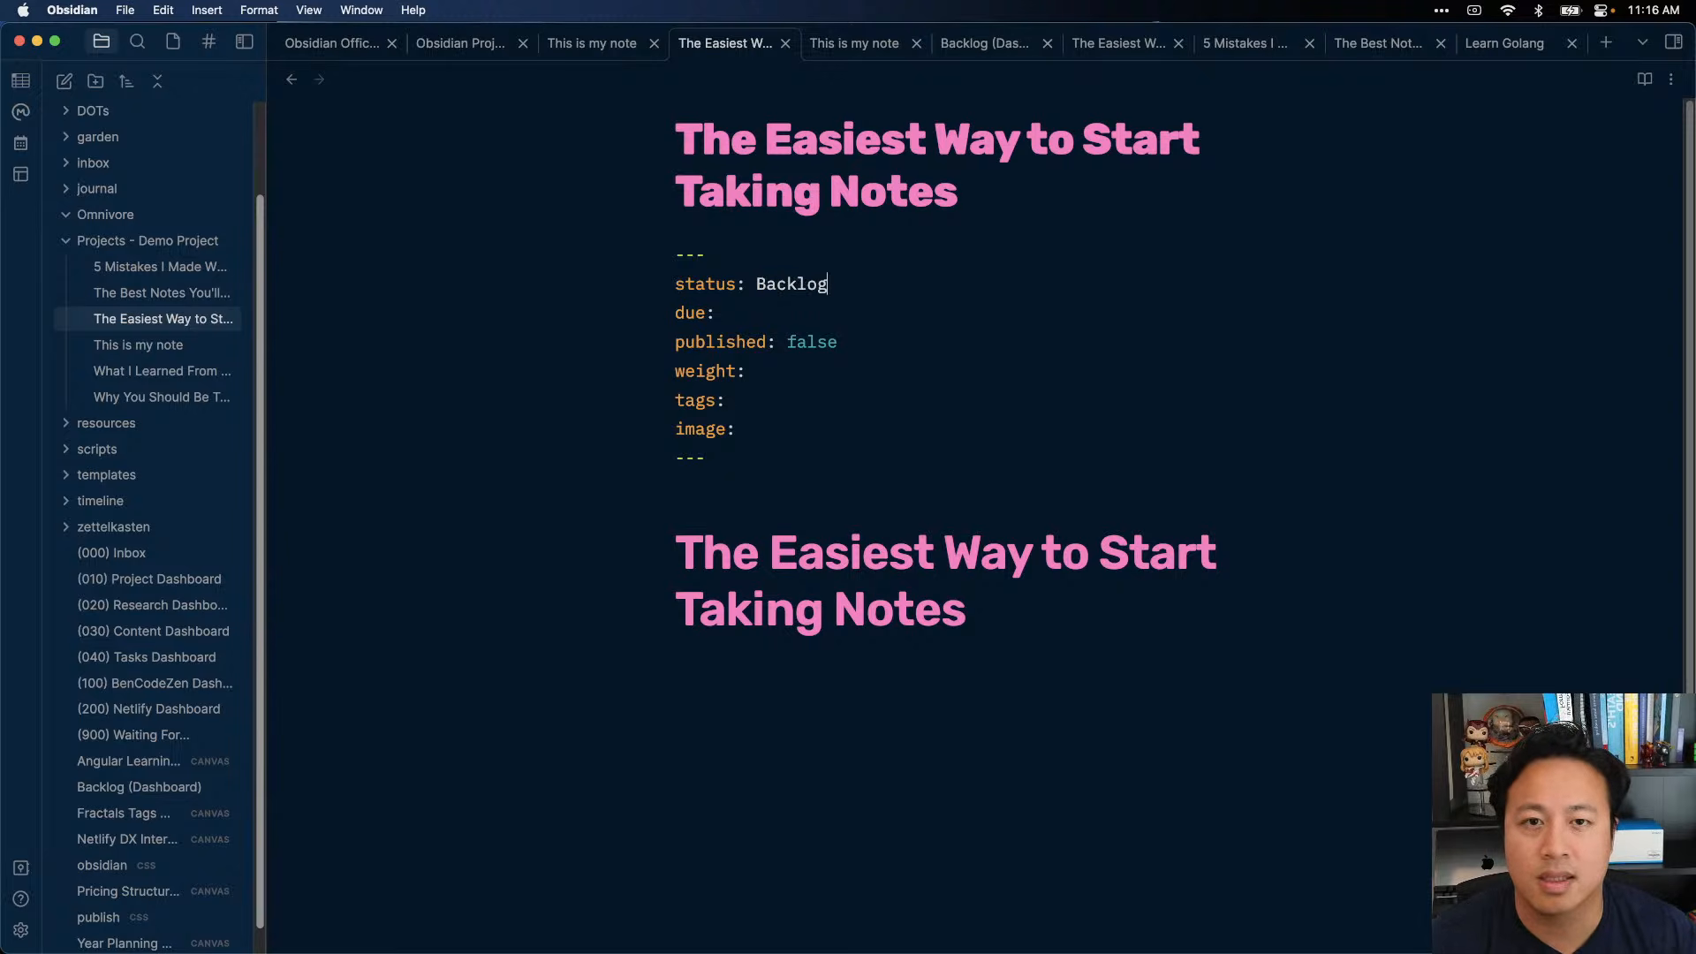
- Delete the heading below the front matter and copy the whole front matter block
drag(1119, 680, 636, 239)
key(BackSpace)
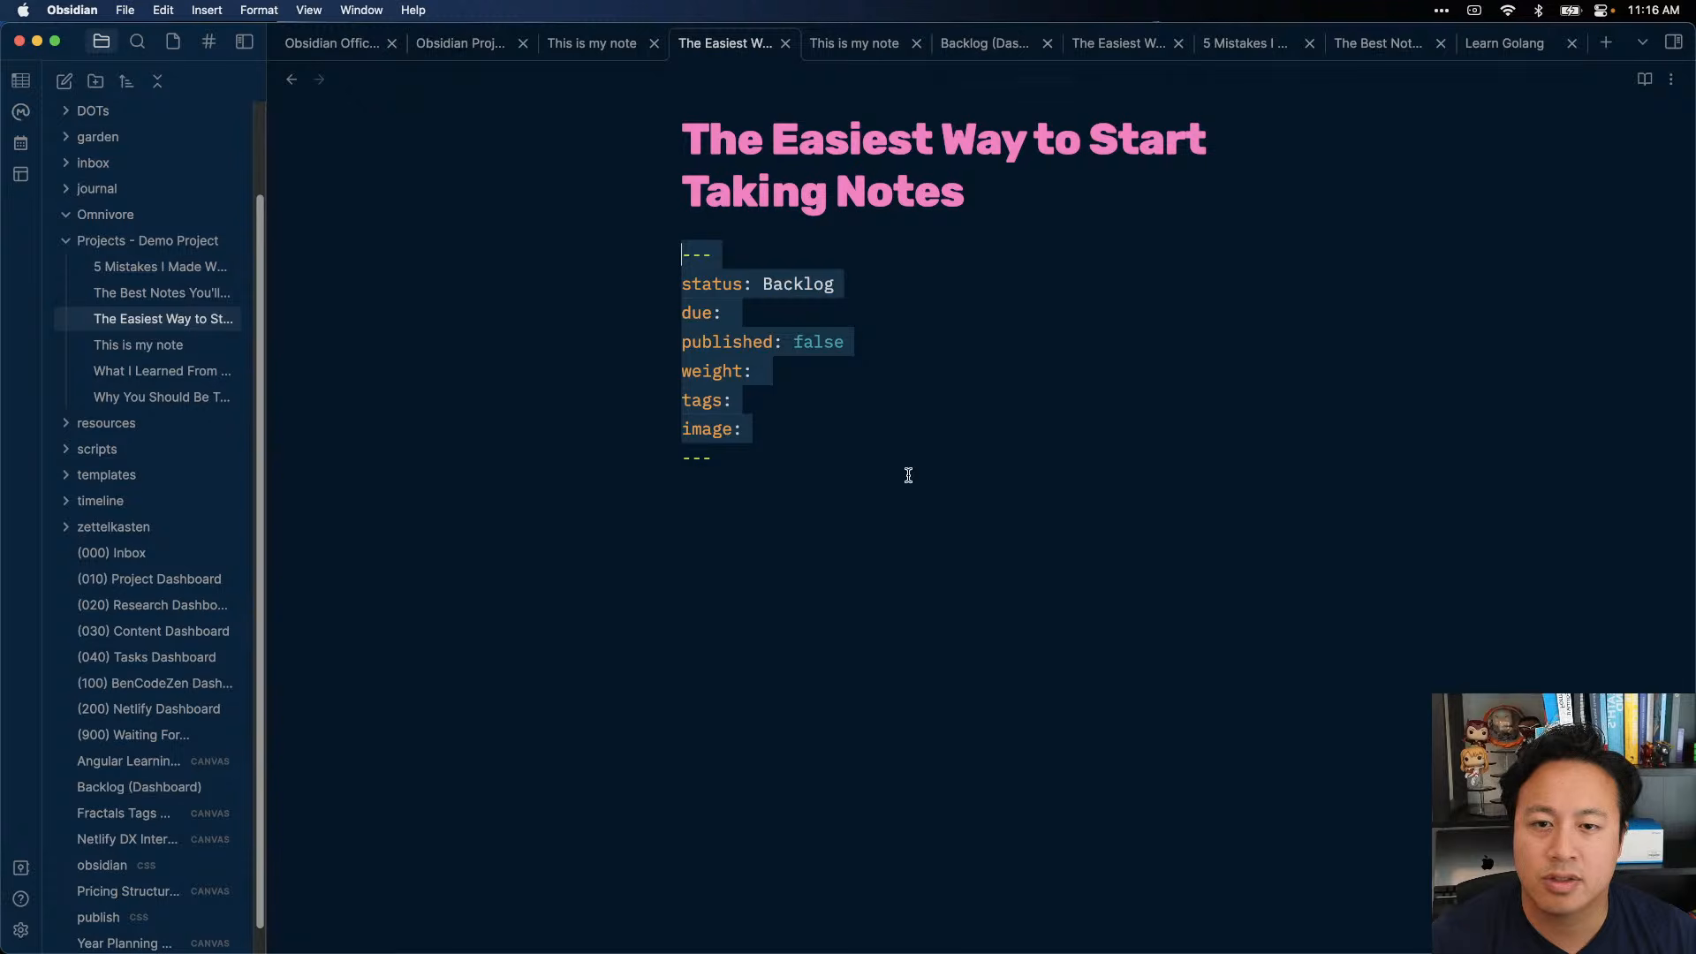
click(789, 544)
drag(766, 457, 356, 197)
key(super+c)
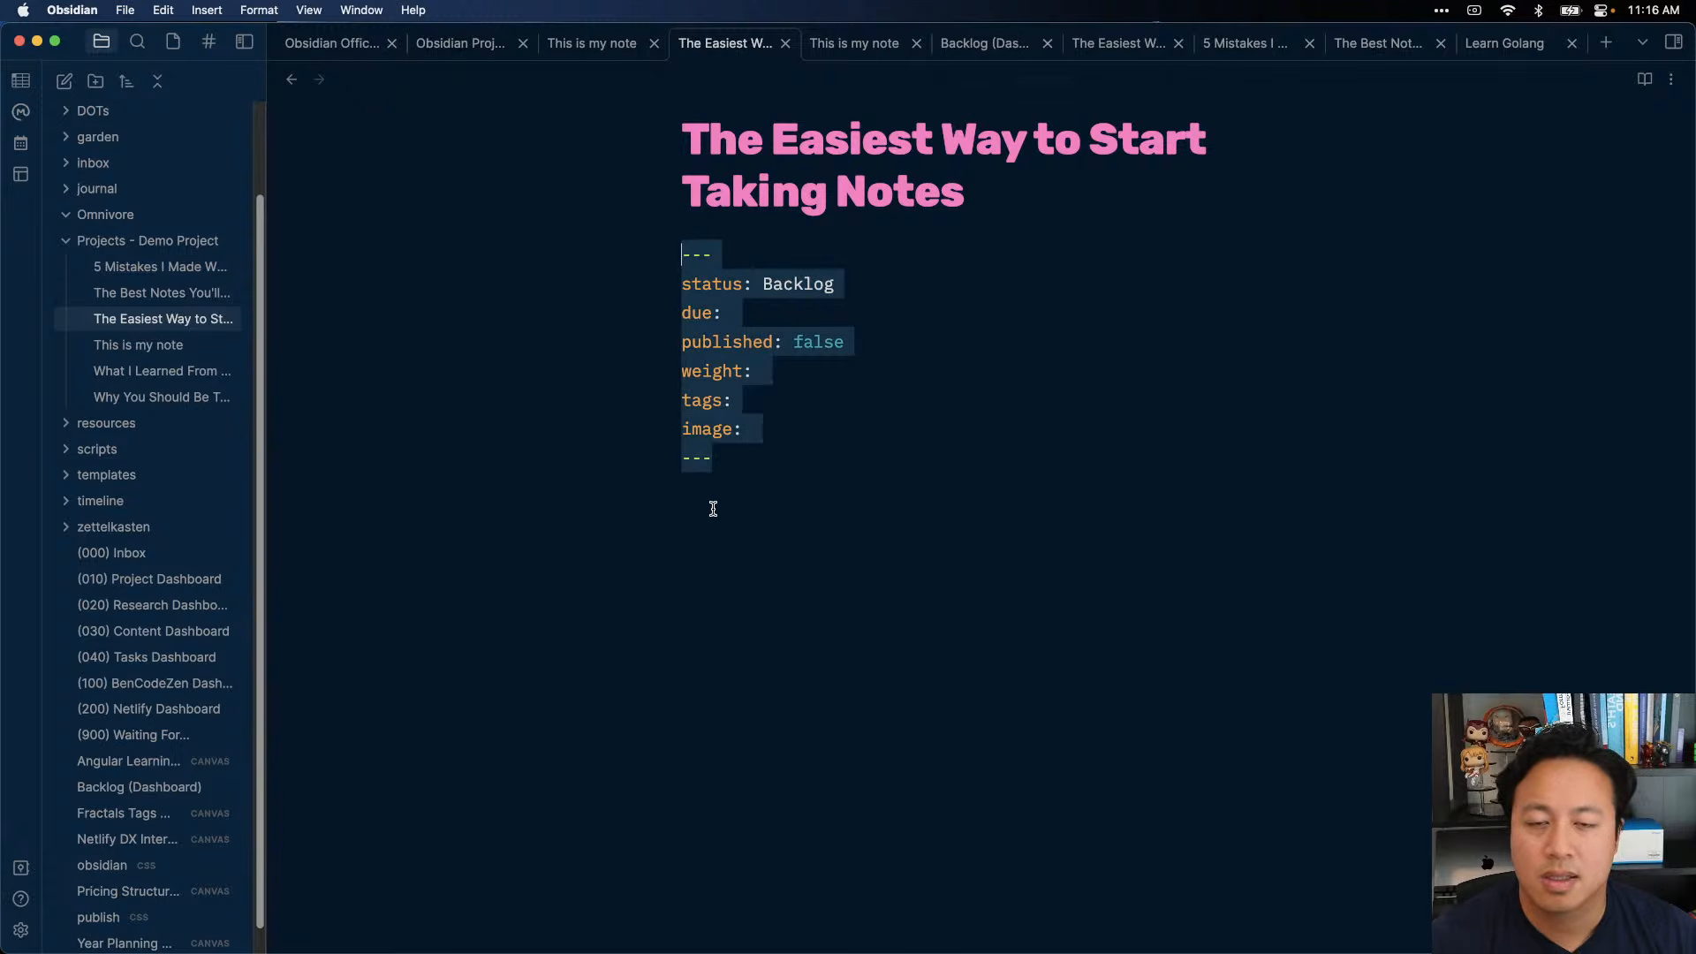
- Create a new note named "New Project (Page Template)"
key(super+o)
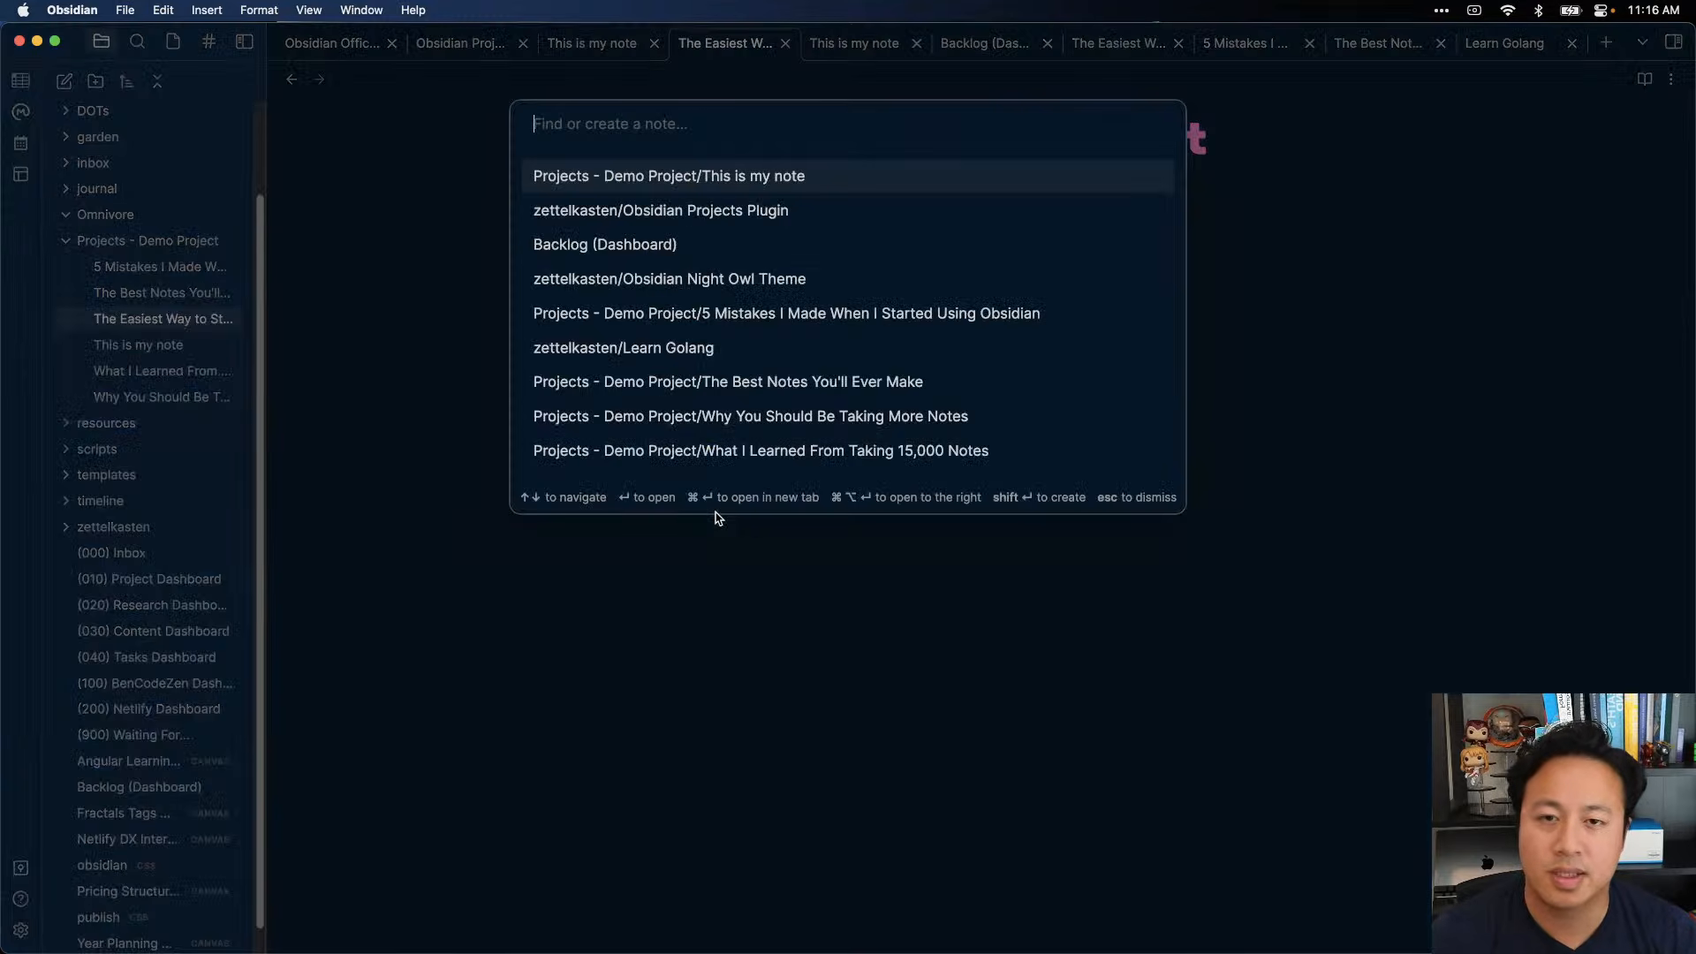
text(New PRojec)
key(BackSpace)
key(BackSpace)
key(BackSpace)
key(BackSpace)
key(BackSpace)
key(BackSpace)
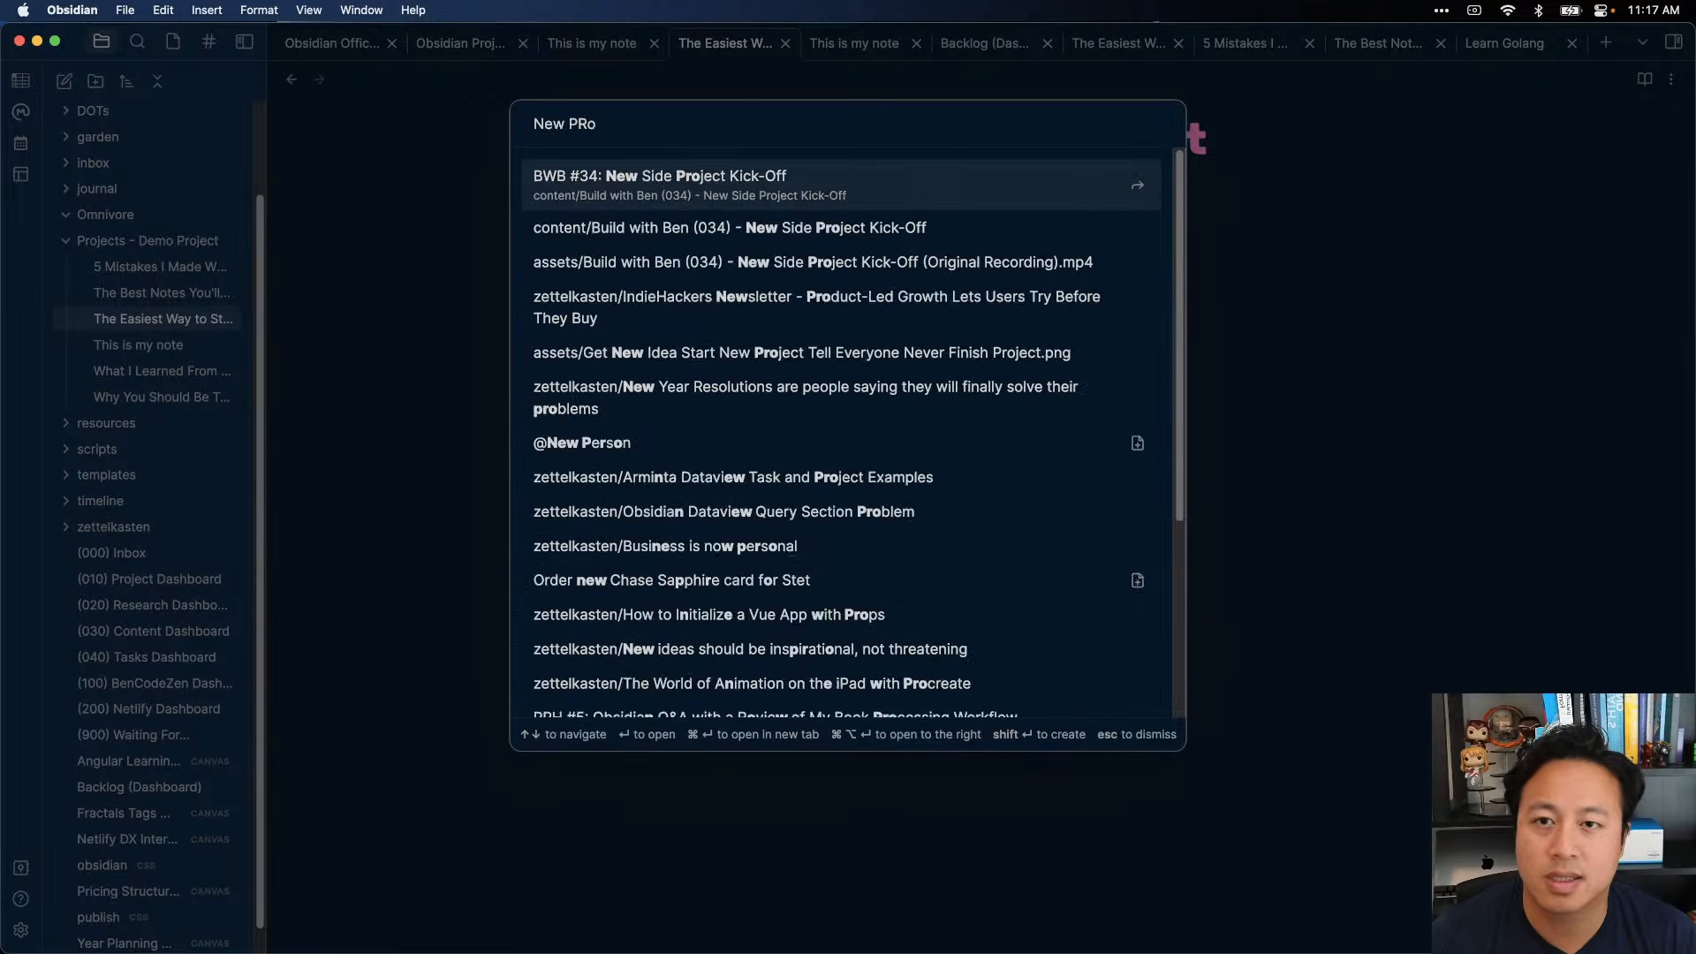
text(Project (PAge)
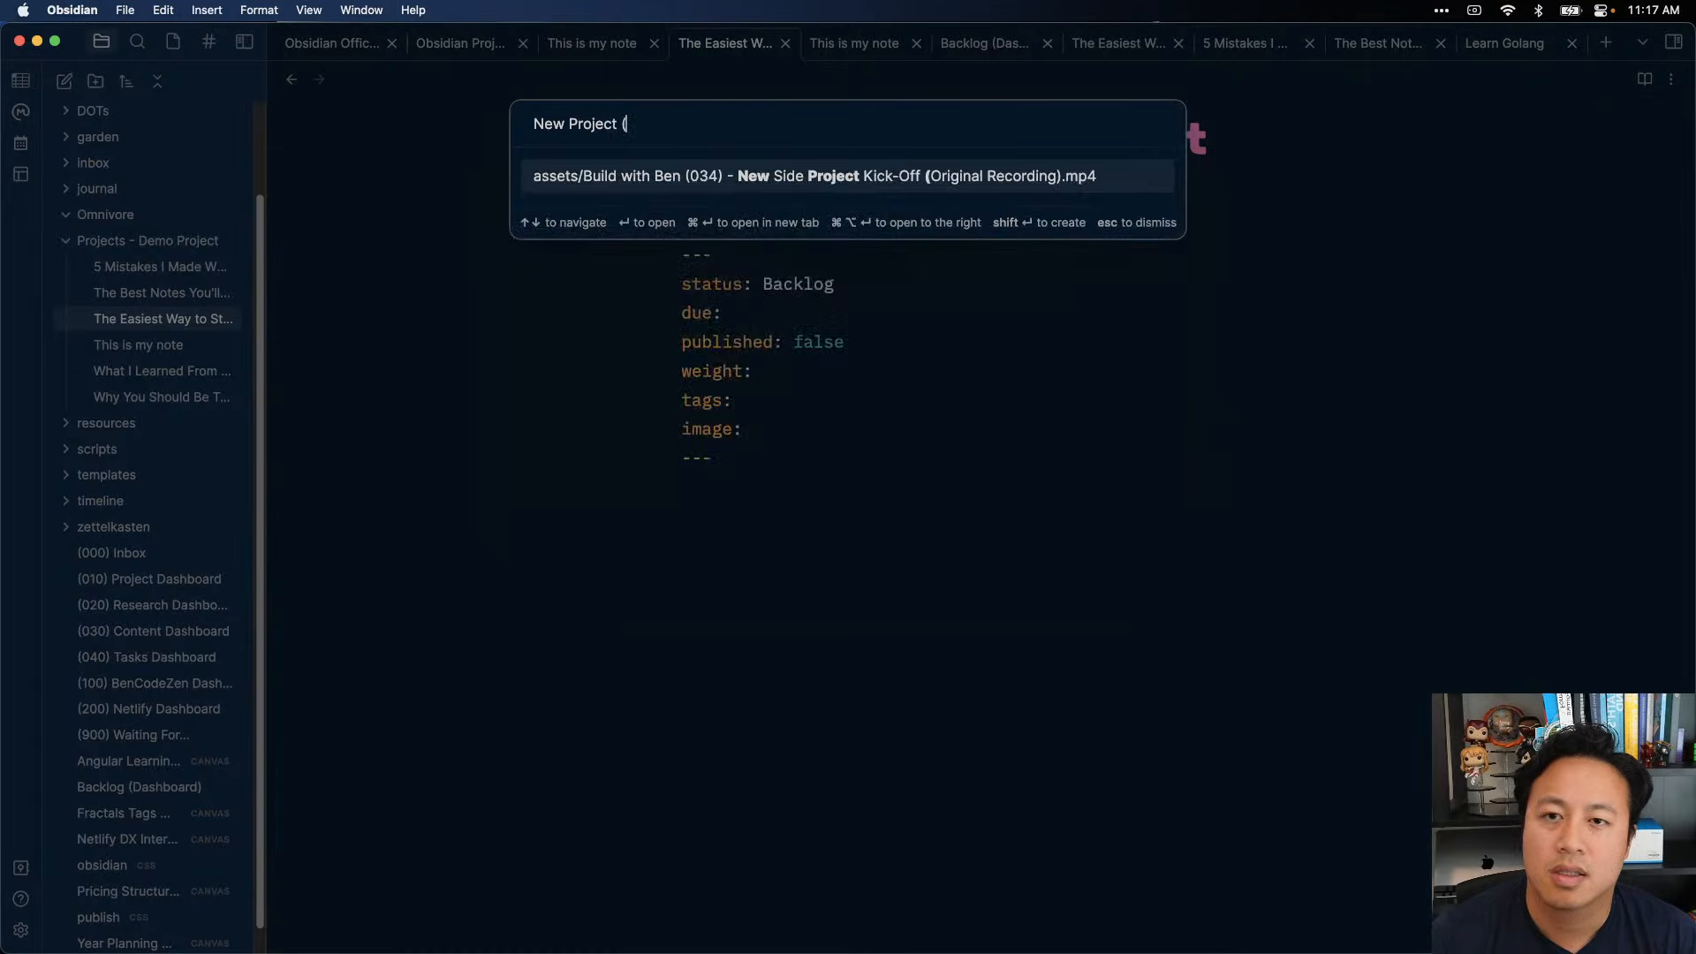
key(BackSpace)
key(BackSpace)
text(age Template))
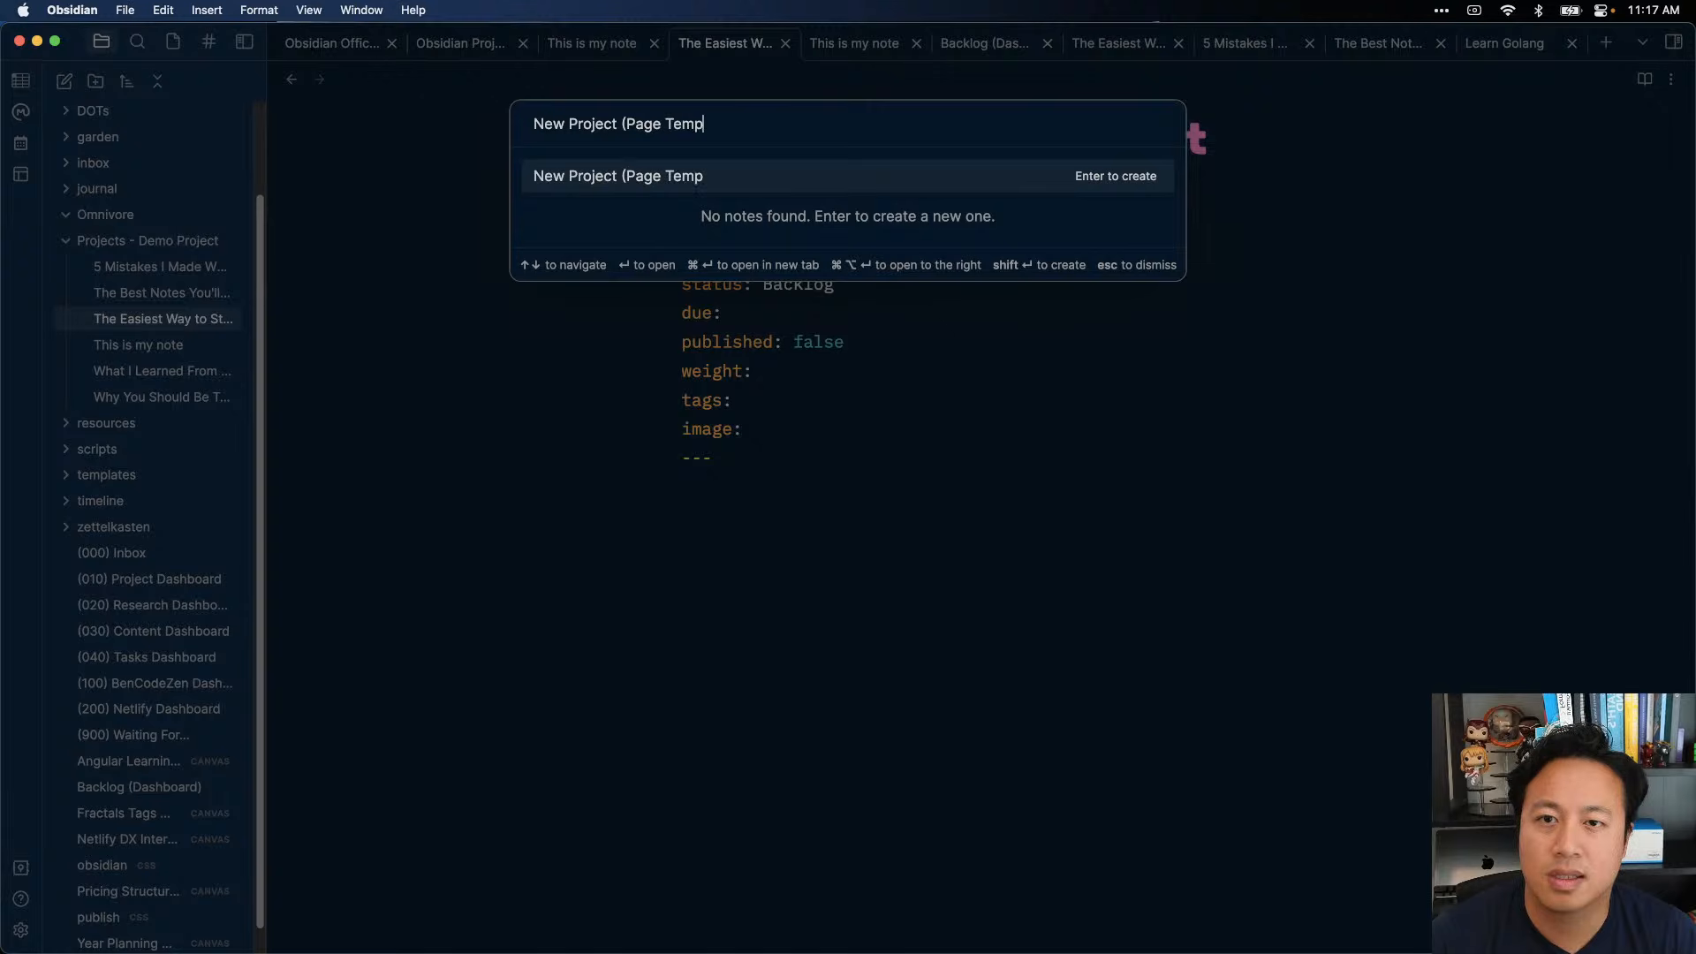
key(Return)
- Paste the copied front matter into the new template note and move the note to the templates folder
key(super+a)
key(super+v)
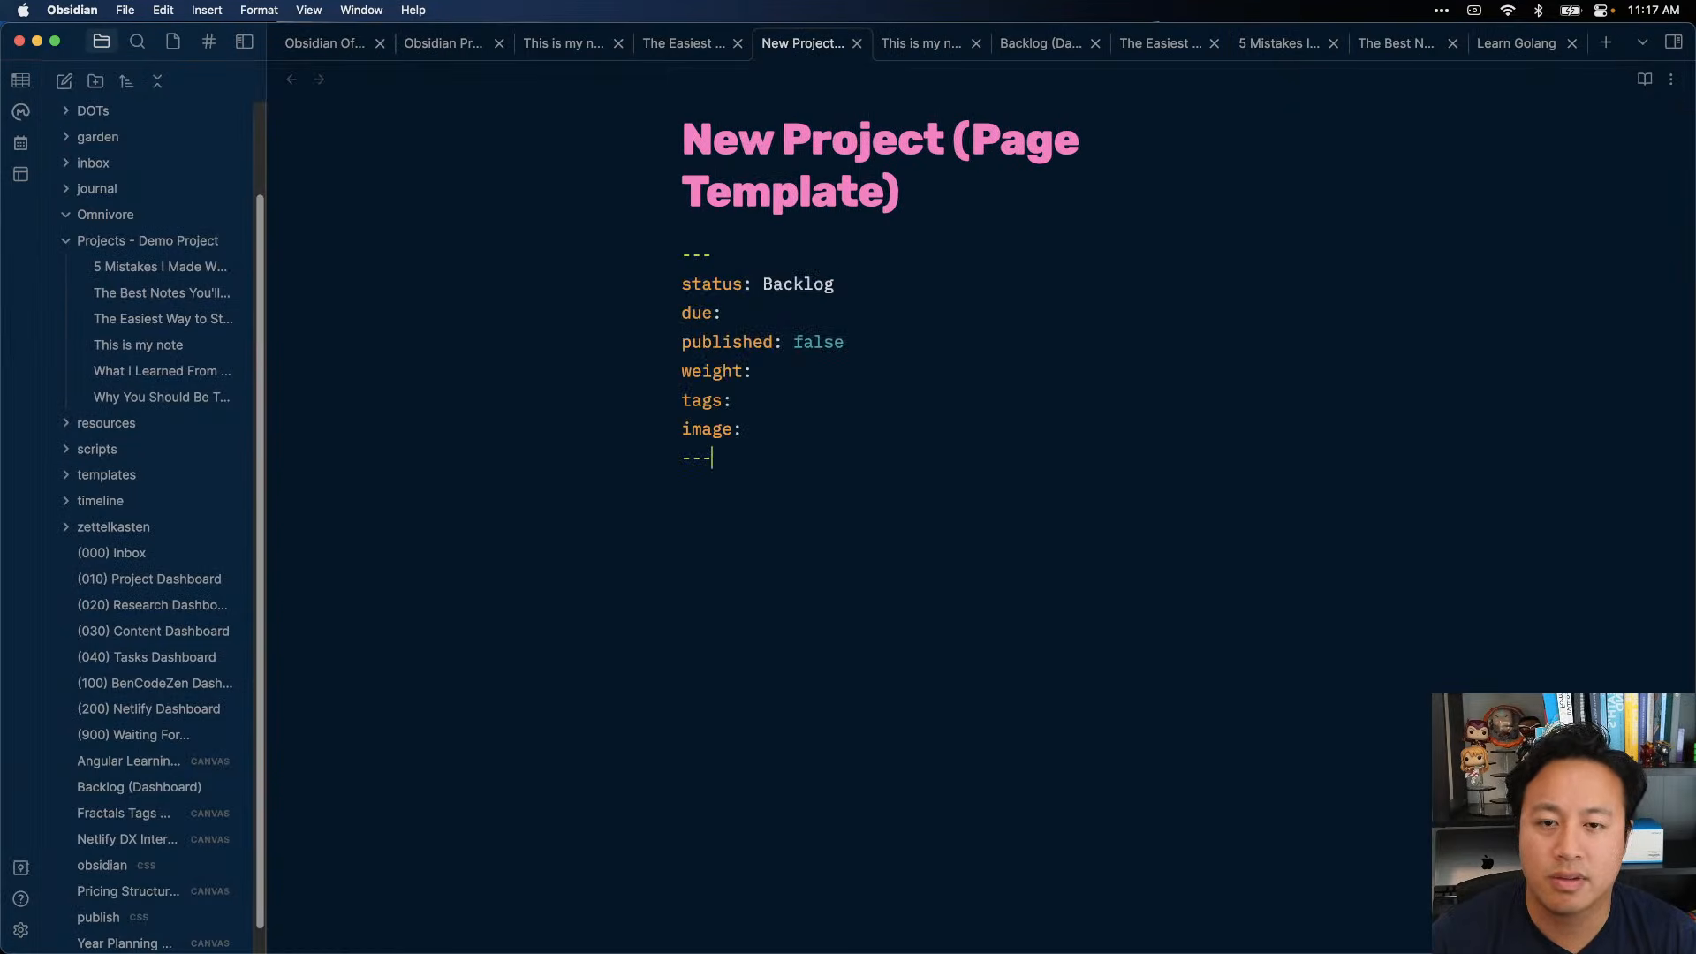
key(super+shift+m)
text(temp)
key(Return)
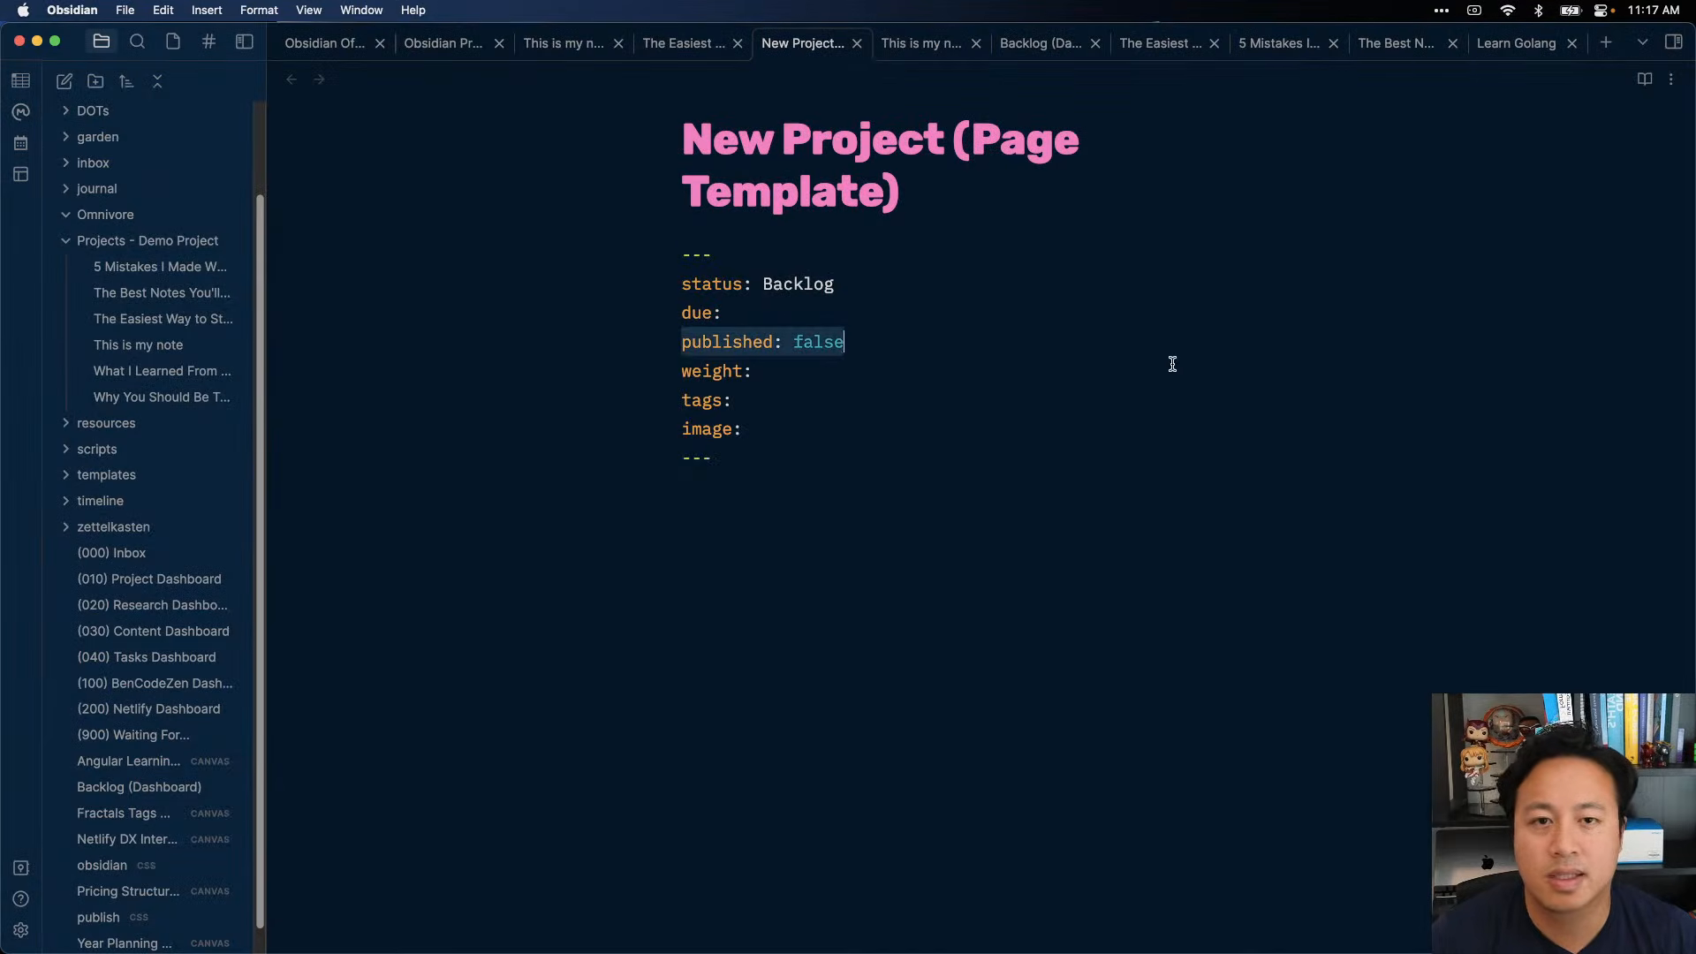
- Close the template note, open the Projects view and switch it to Demo project
key(super+w)
click(971, 400)
key(super+comma)
key(Escape)
click(21, 174)
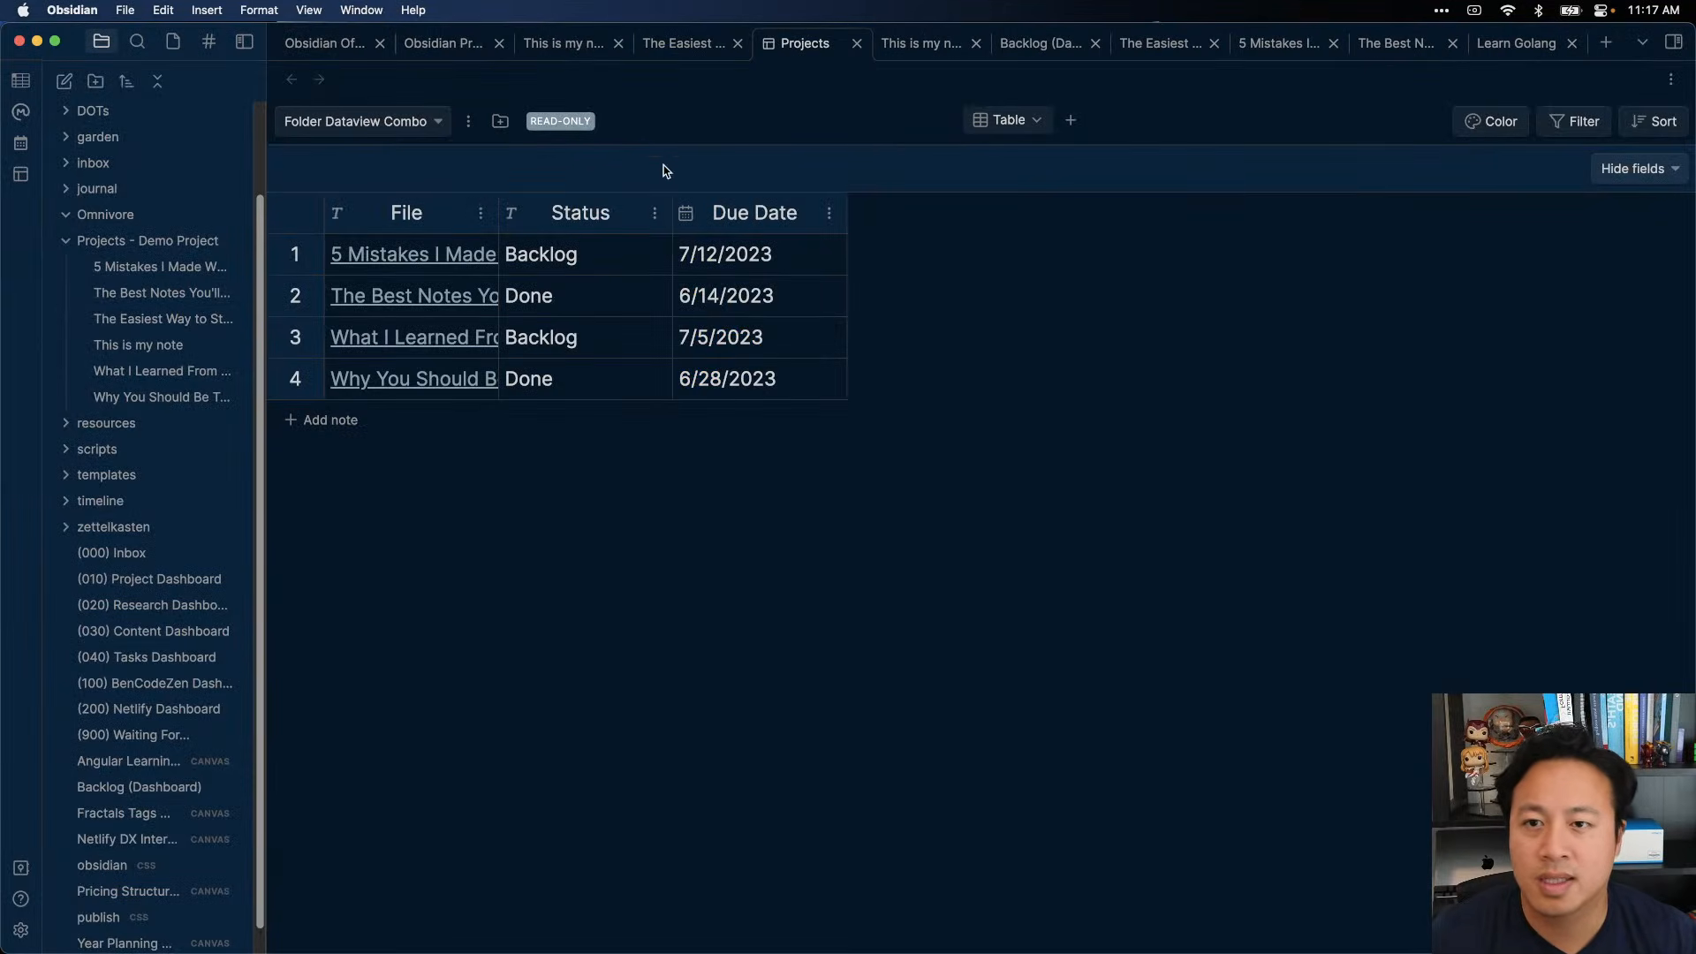
click(468, 121)
click(433, 122)
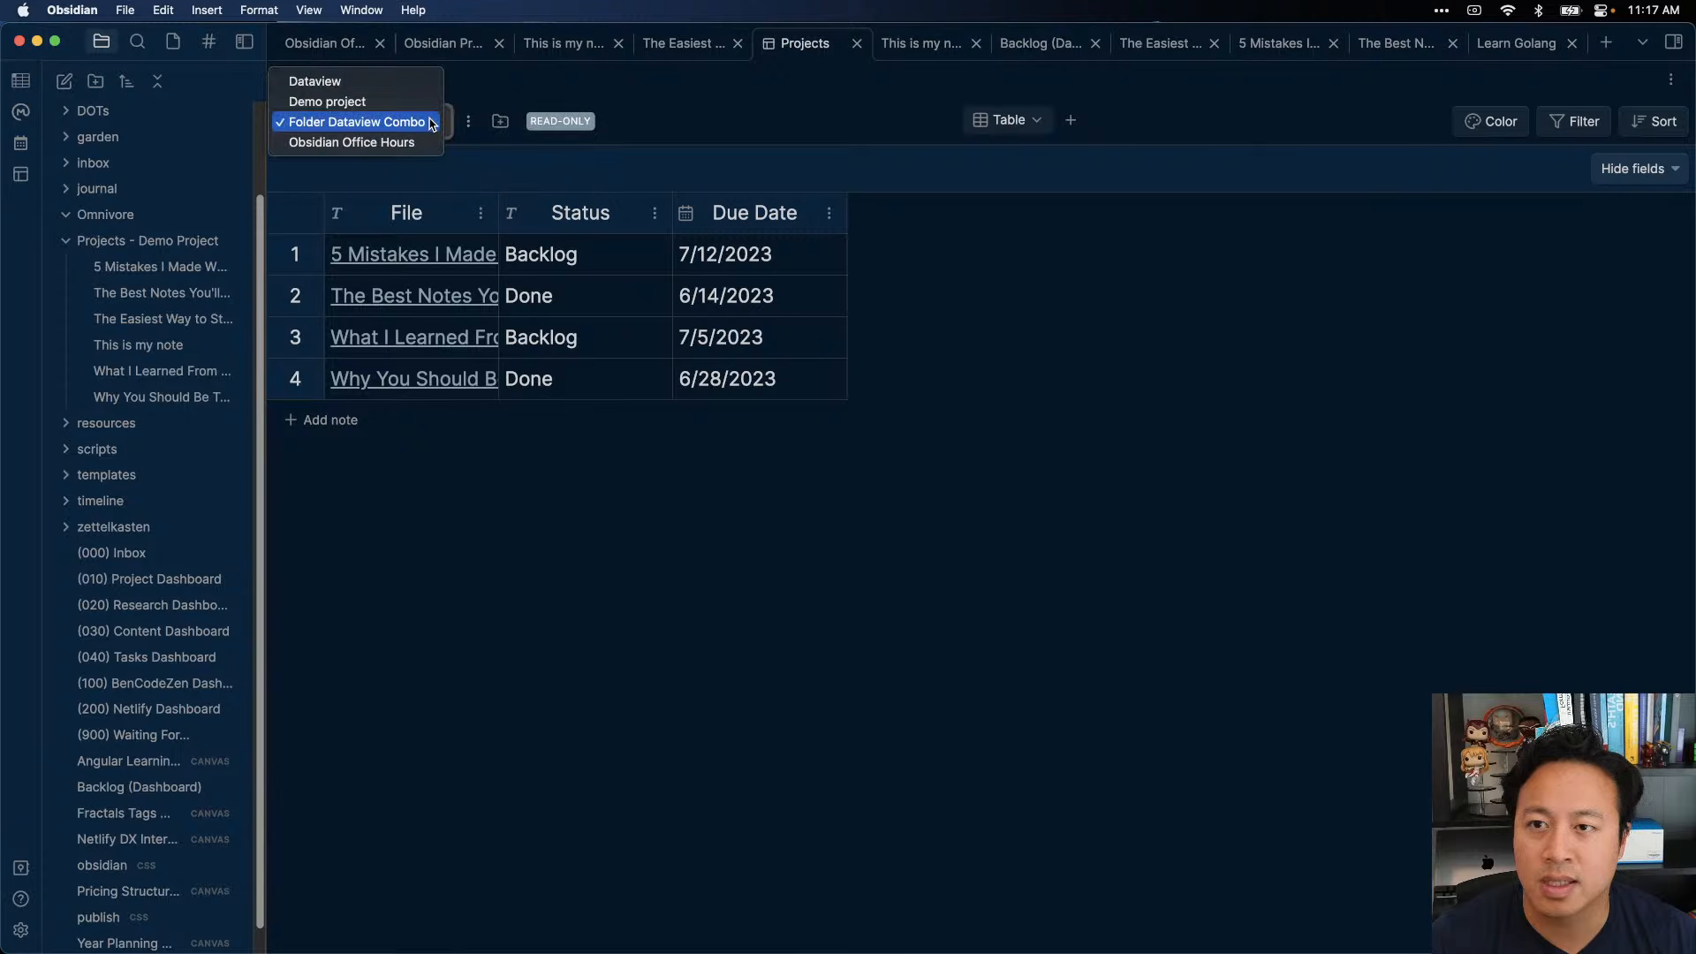
click(416, 101)
- Try to make Demo project the default and add templates/New Project (Page Template).md as its template, closing the project settings without saving
click(469, 121)
click(525, 135)
click(1082, 371)
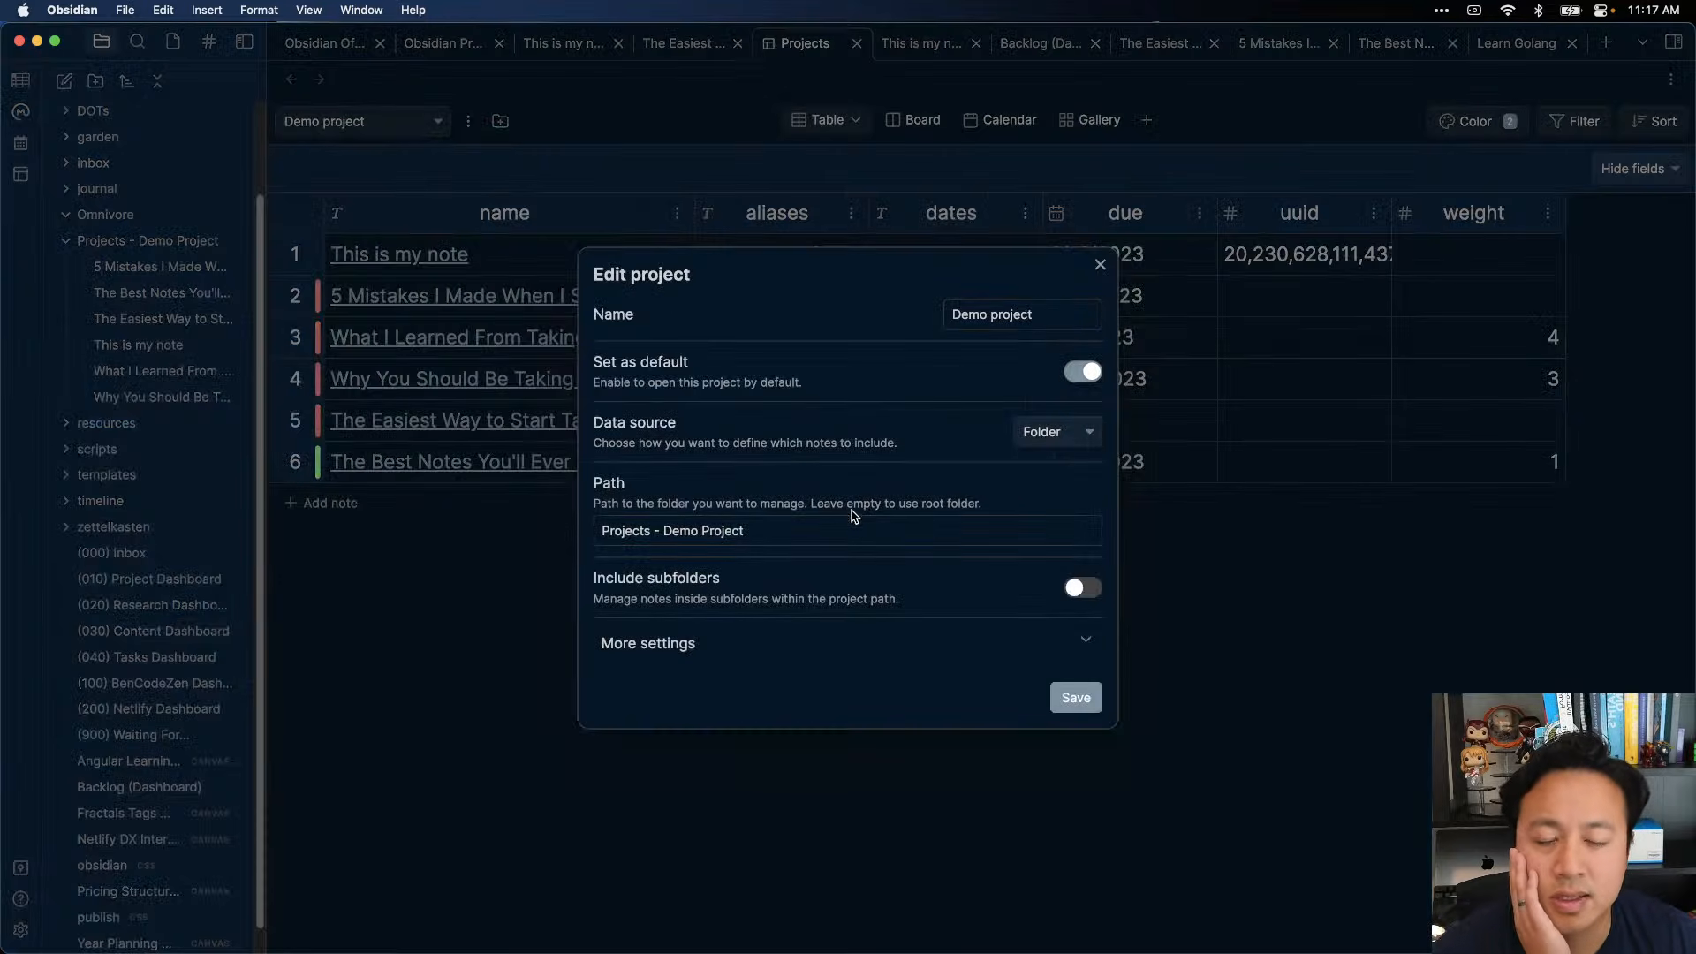
click(894, 656)
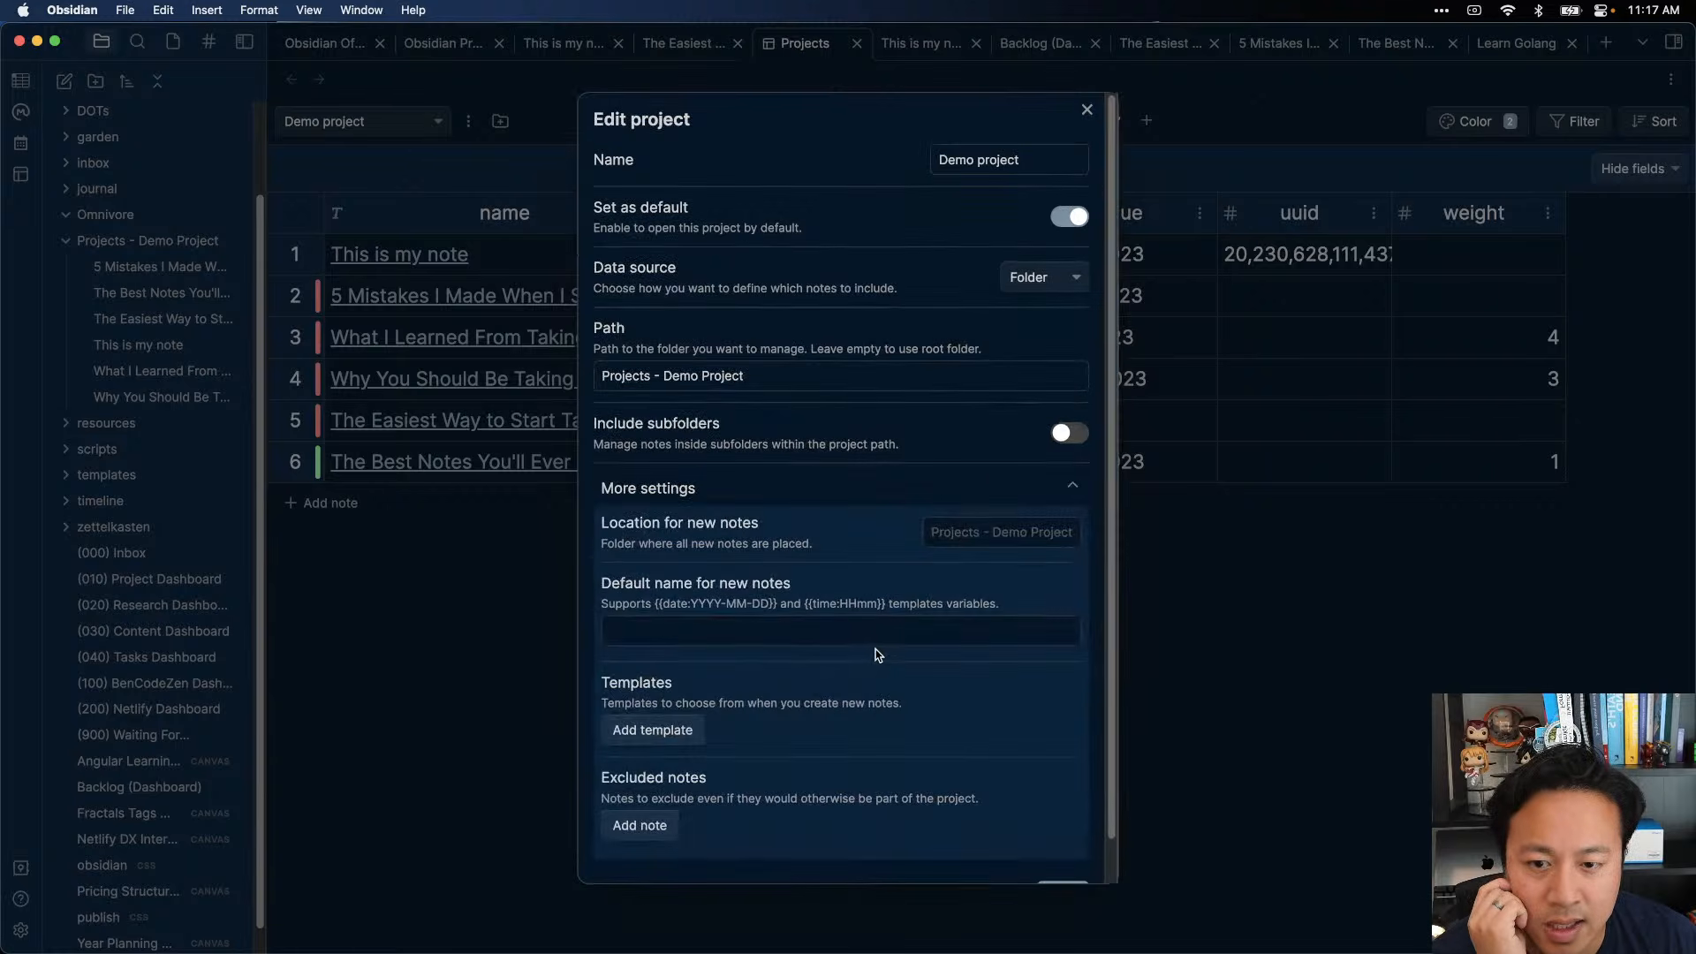
click(698, 727)
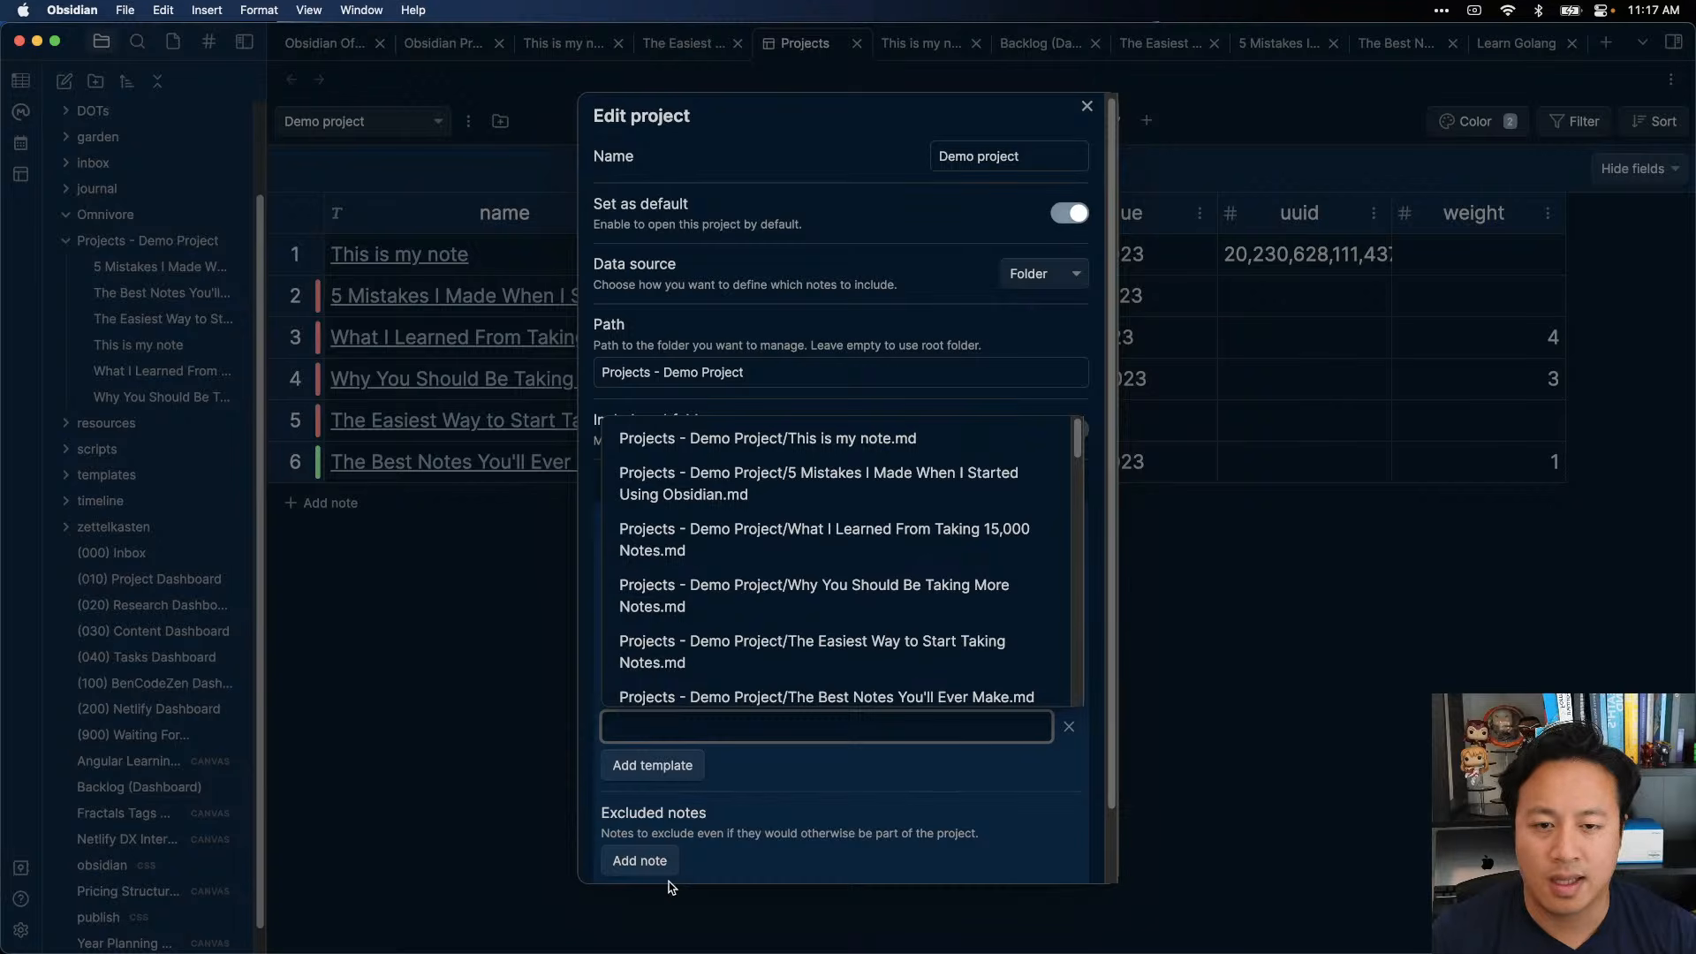
text(new po)
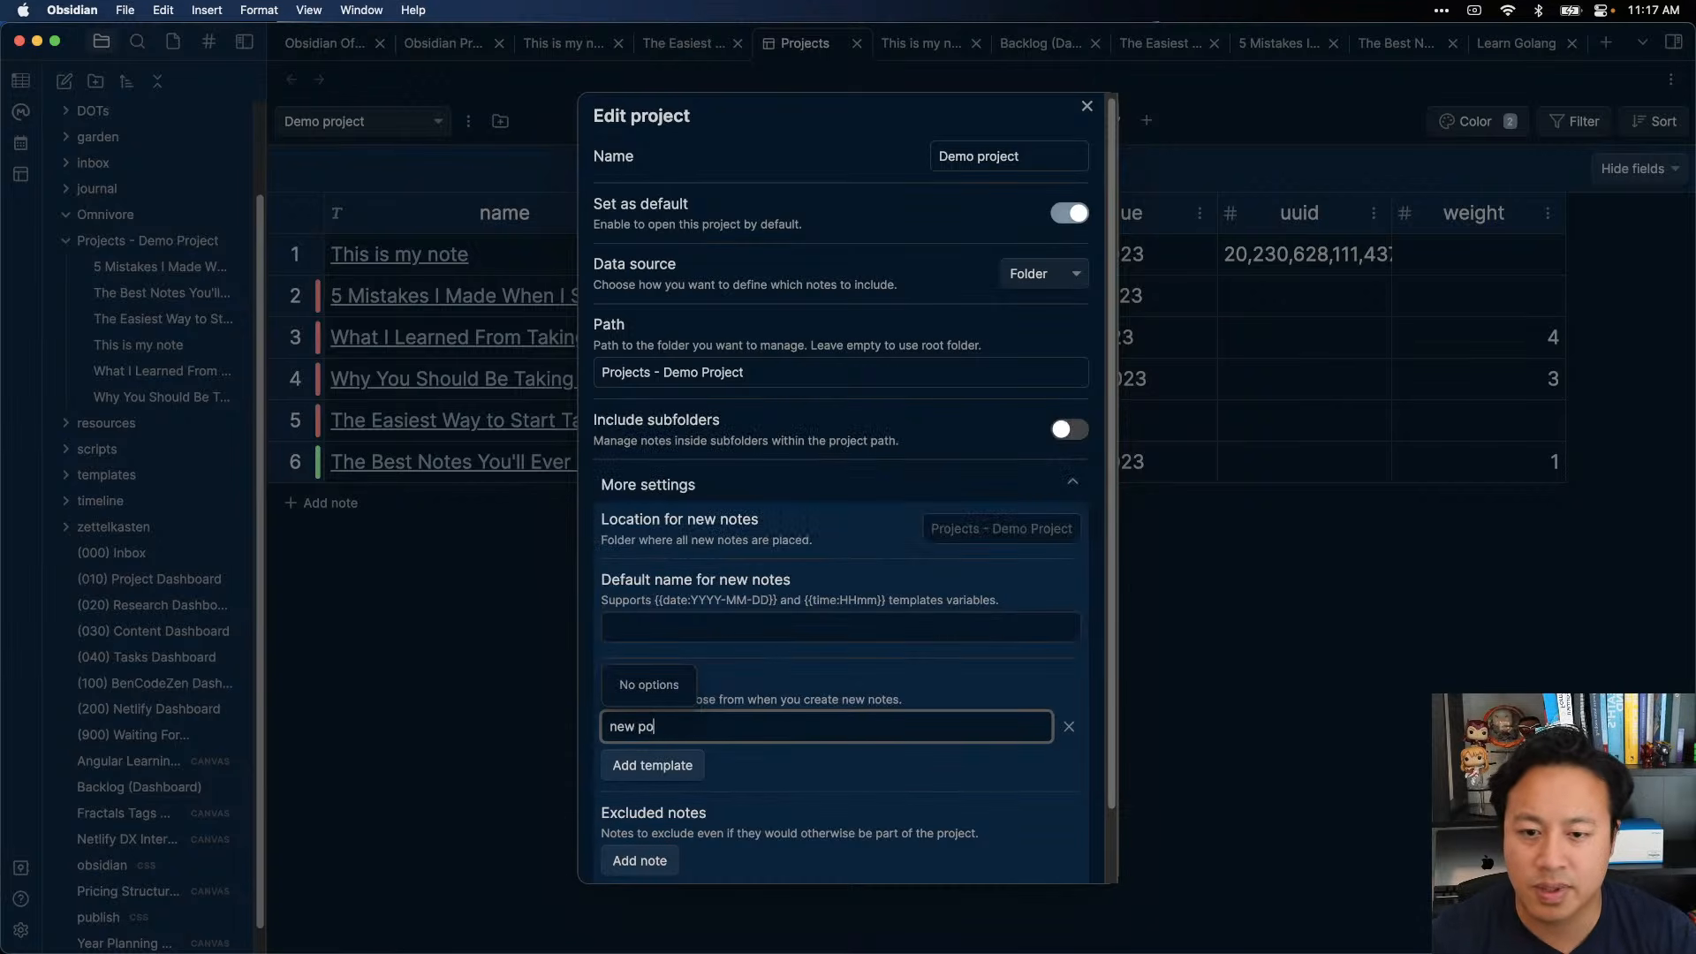
key(BackSpace)
text(roj)
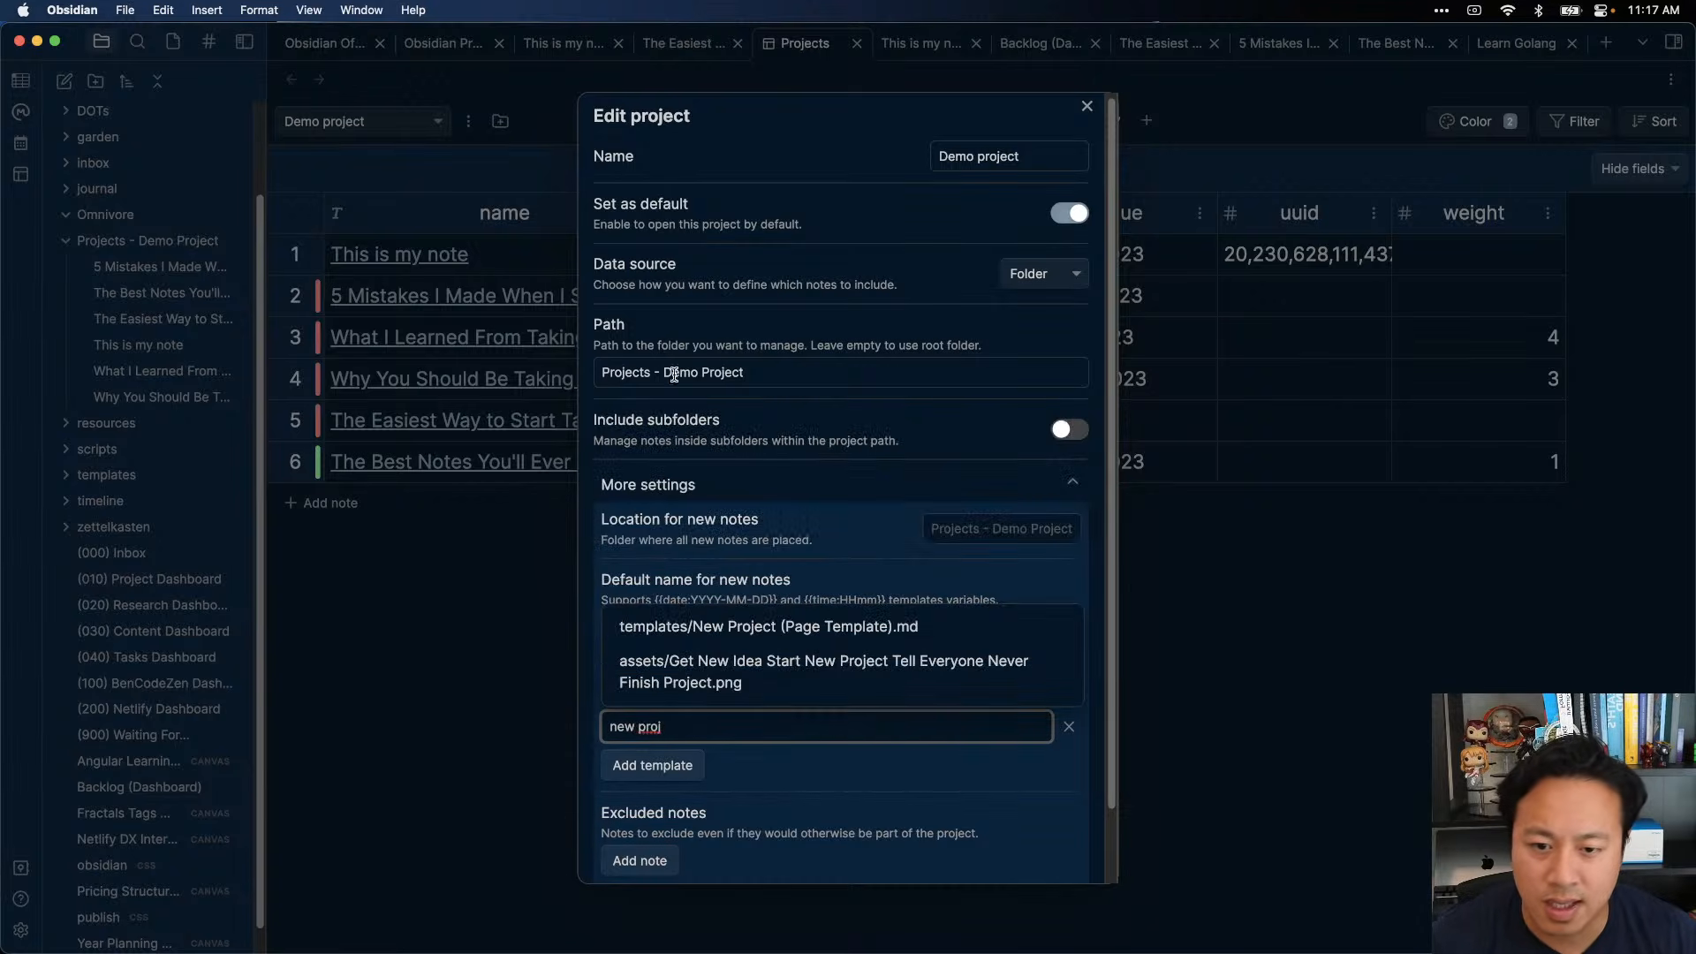
click(834, 626)
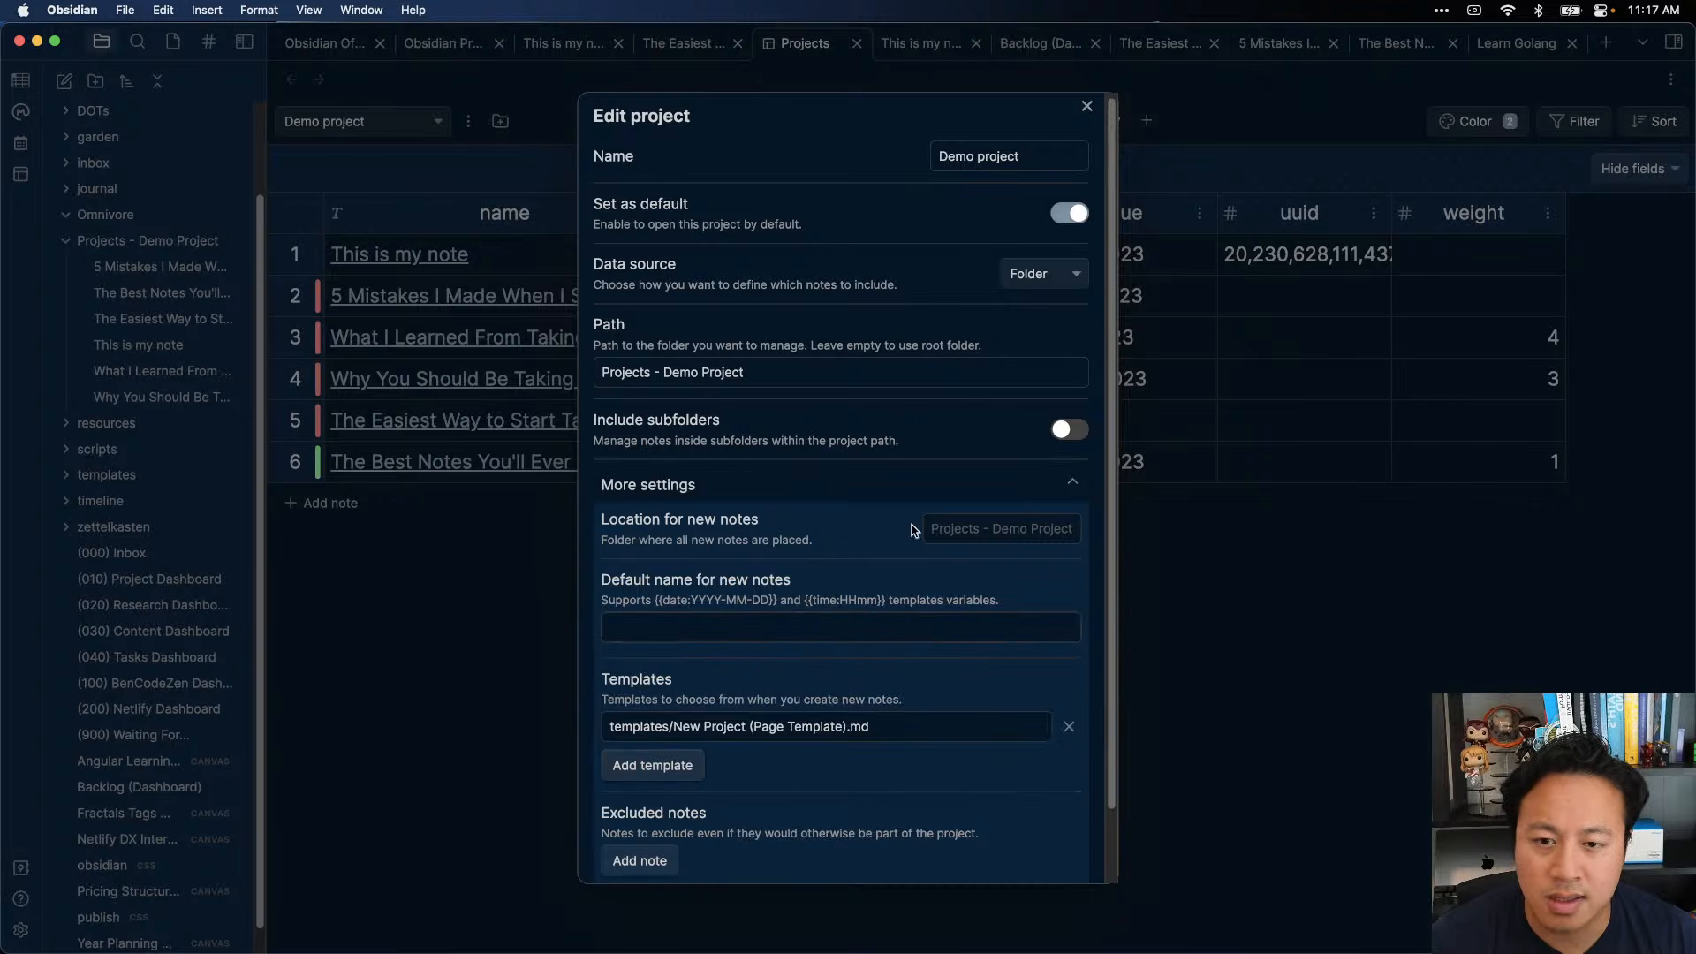
click(1087, 106)
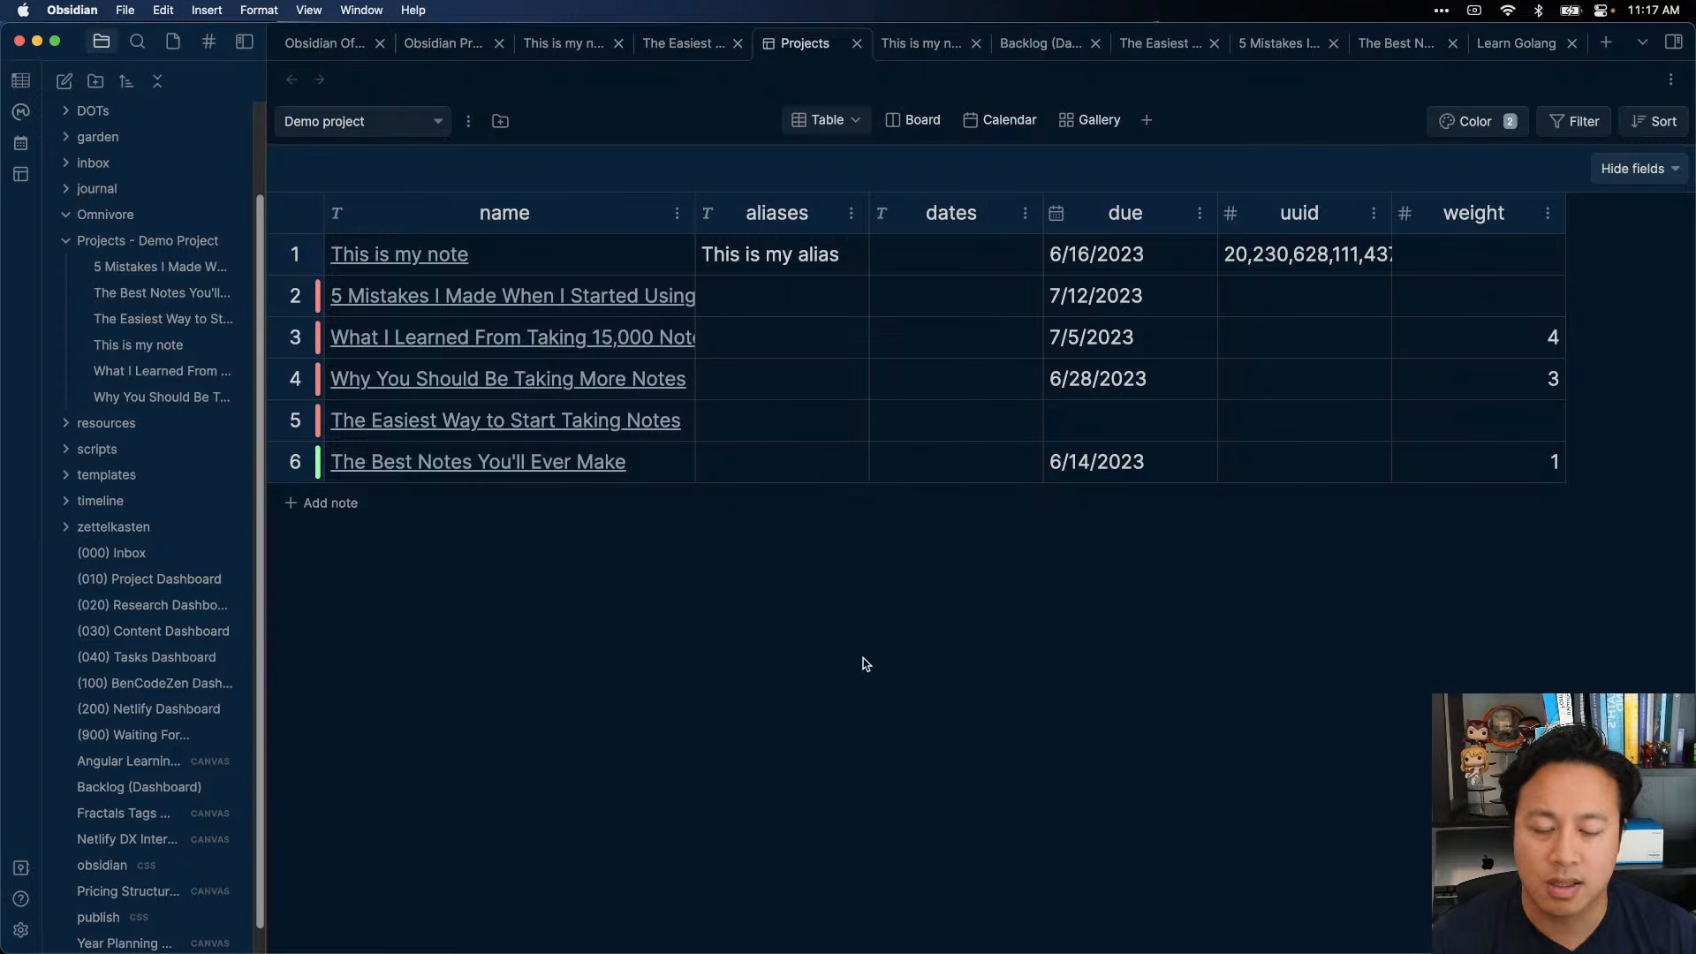
- Create a note named "Japanese Grocery Store" in Demo project with the Projects plugin's Create new note command
key(super+p)
text(new no)
key(BackSpace)
key(BackSpace)
key(BackSpace)
key(BackSpace)
key(BackSpace)
key(BackSpace)
text(projec)
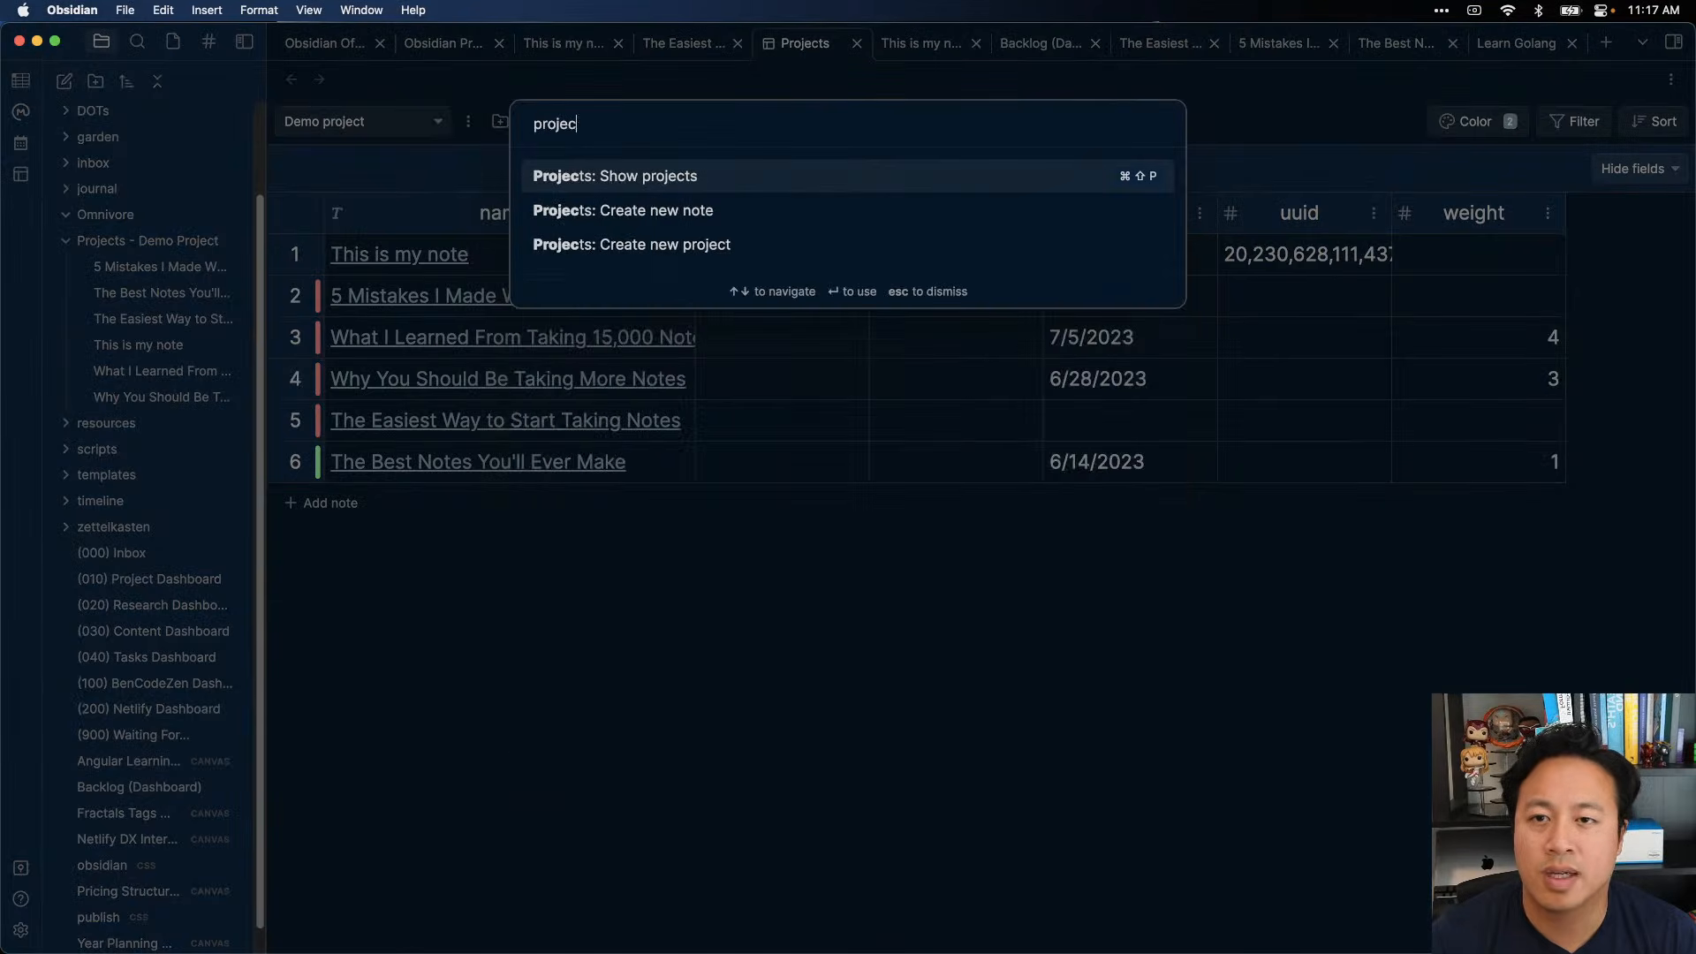
text(t new no)
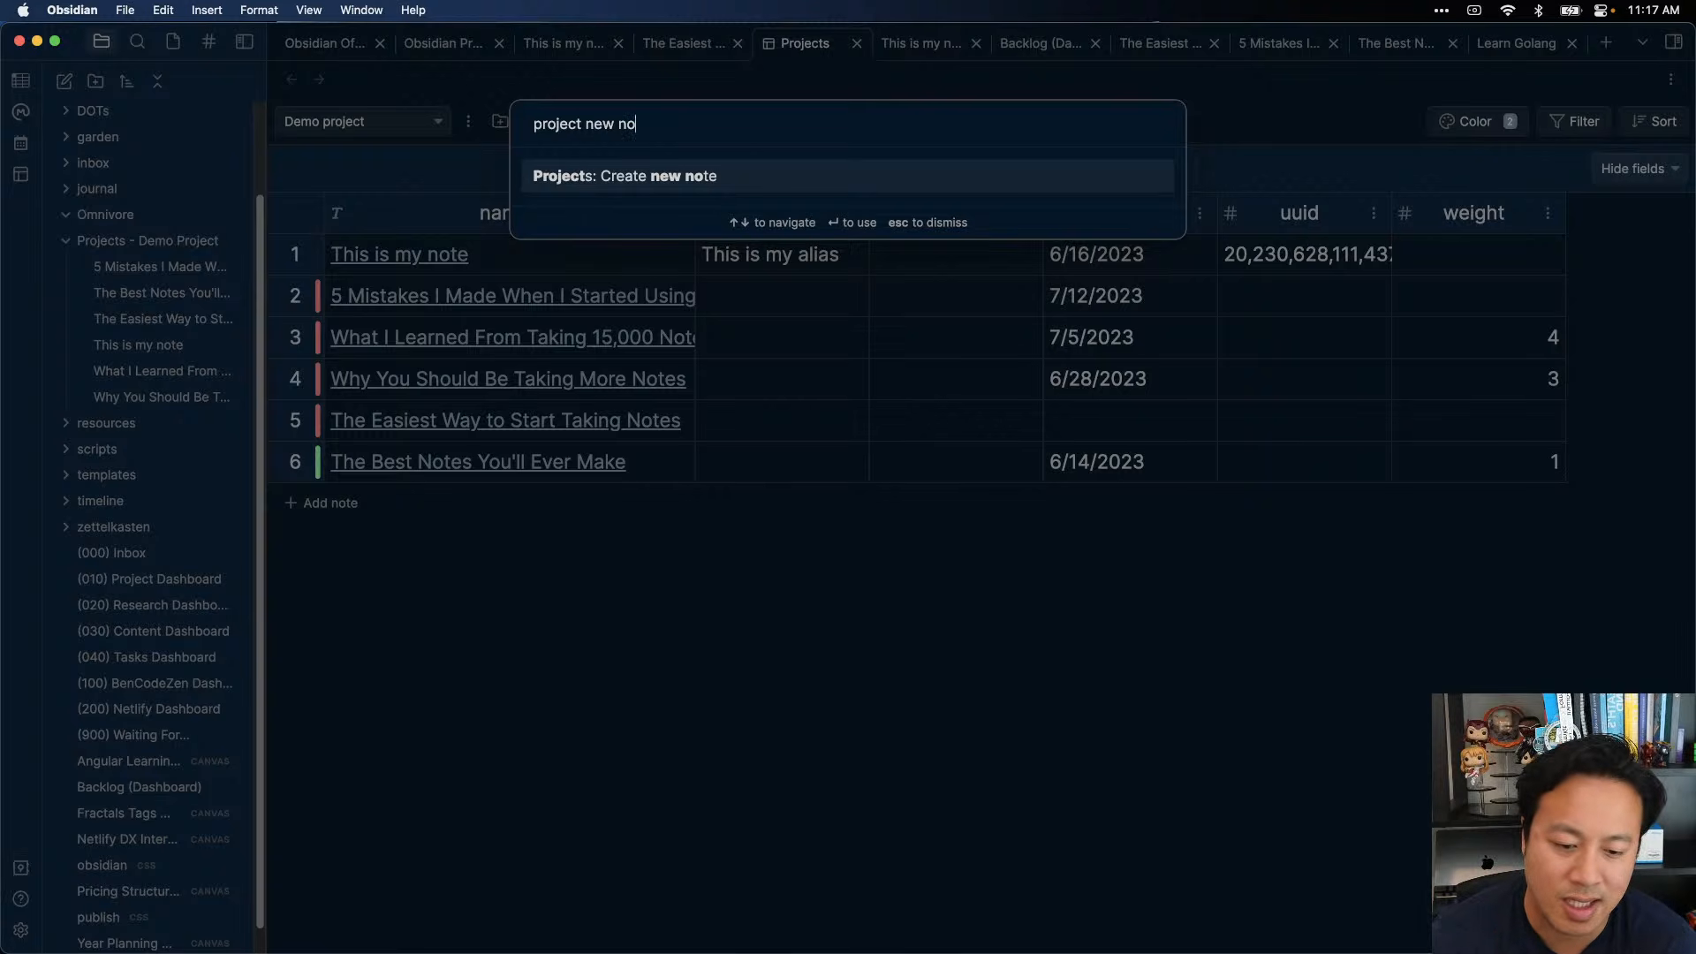
key(Return)
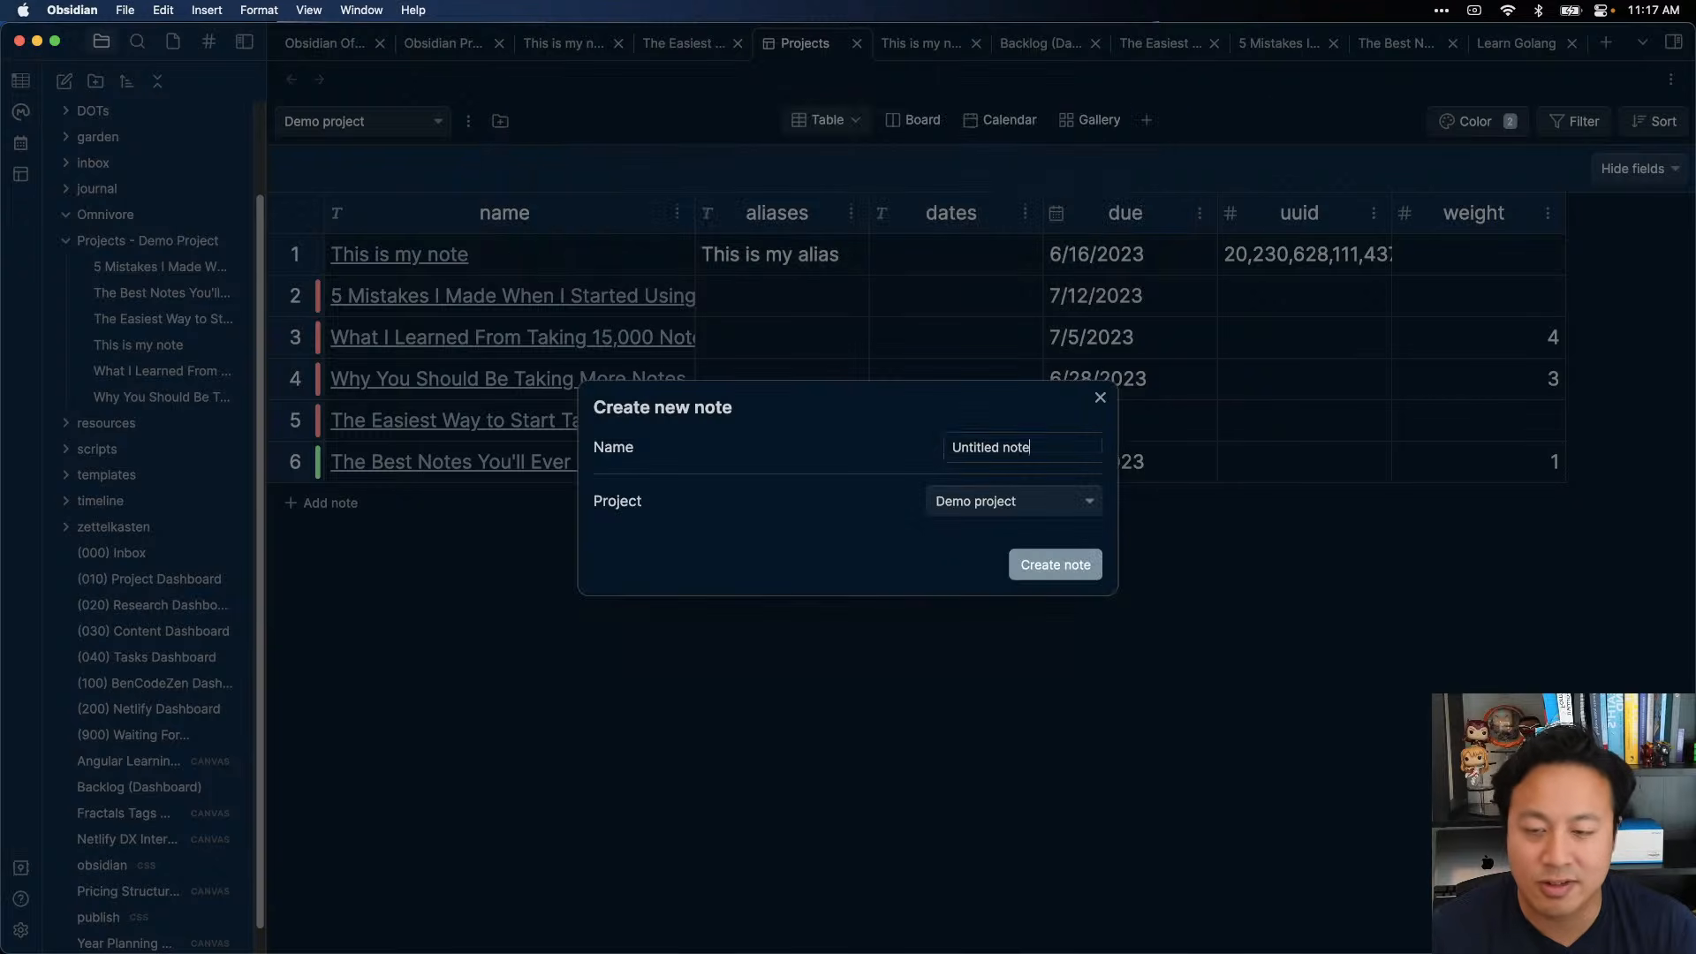
key(super+a)
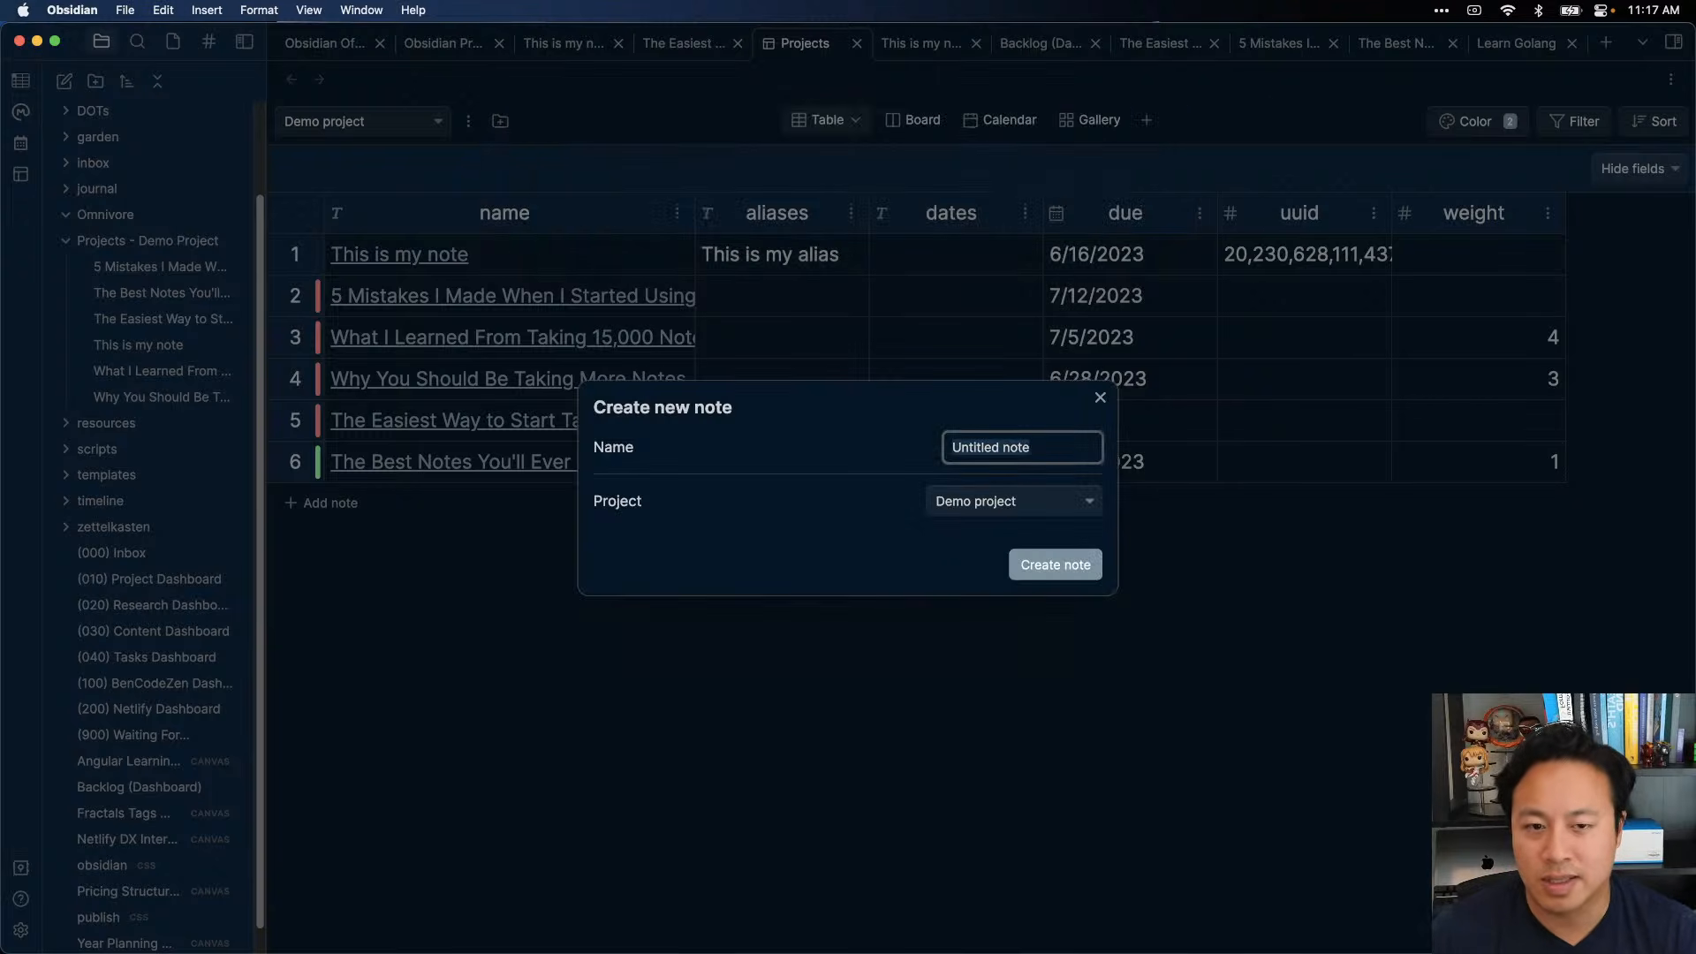
text(Japanese Grocery Store)
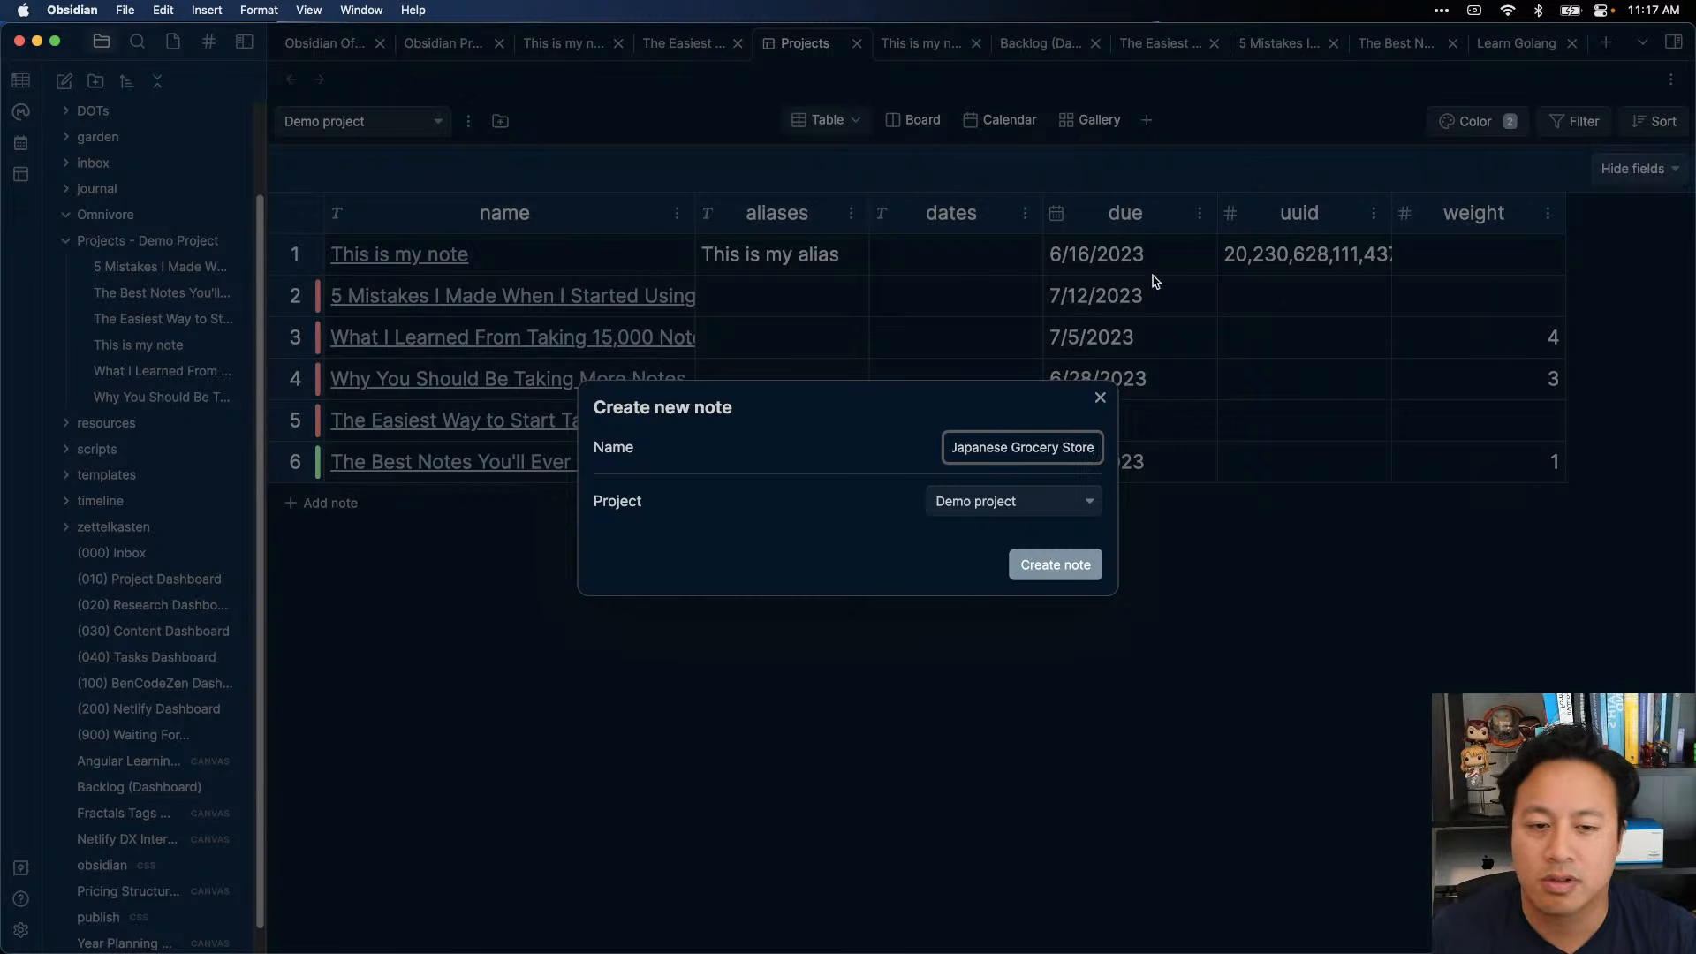
click(1054, 565)
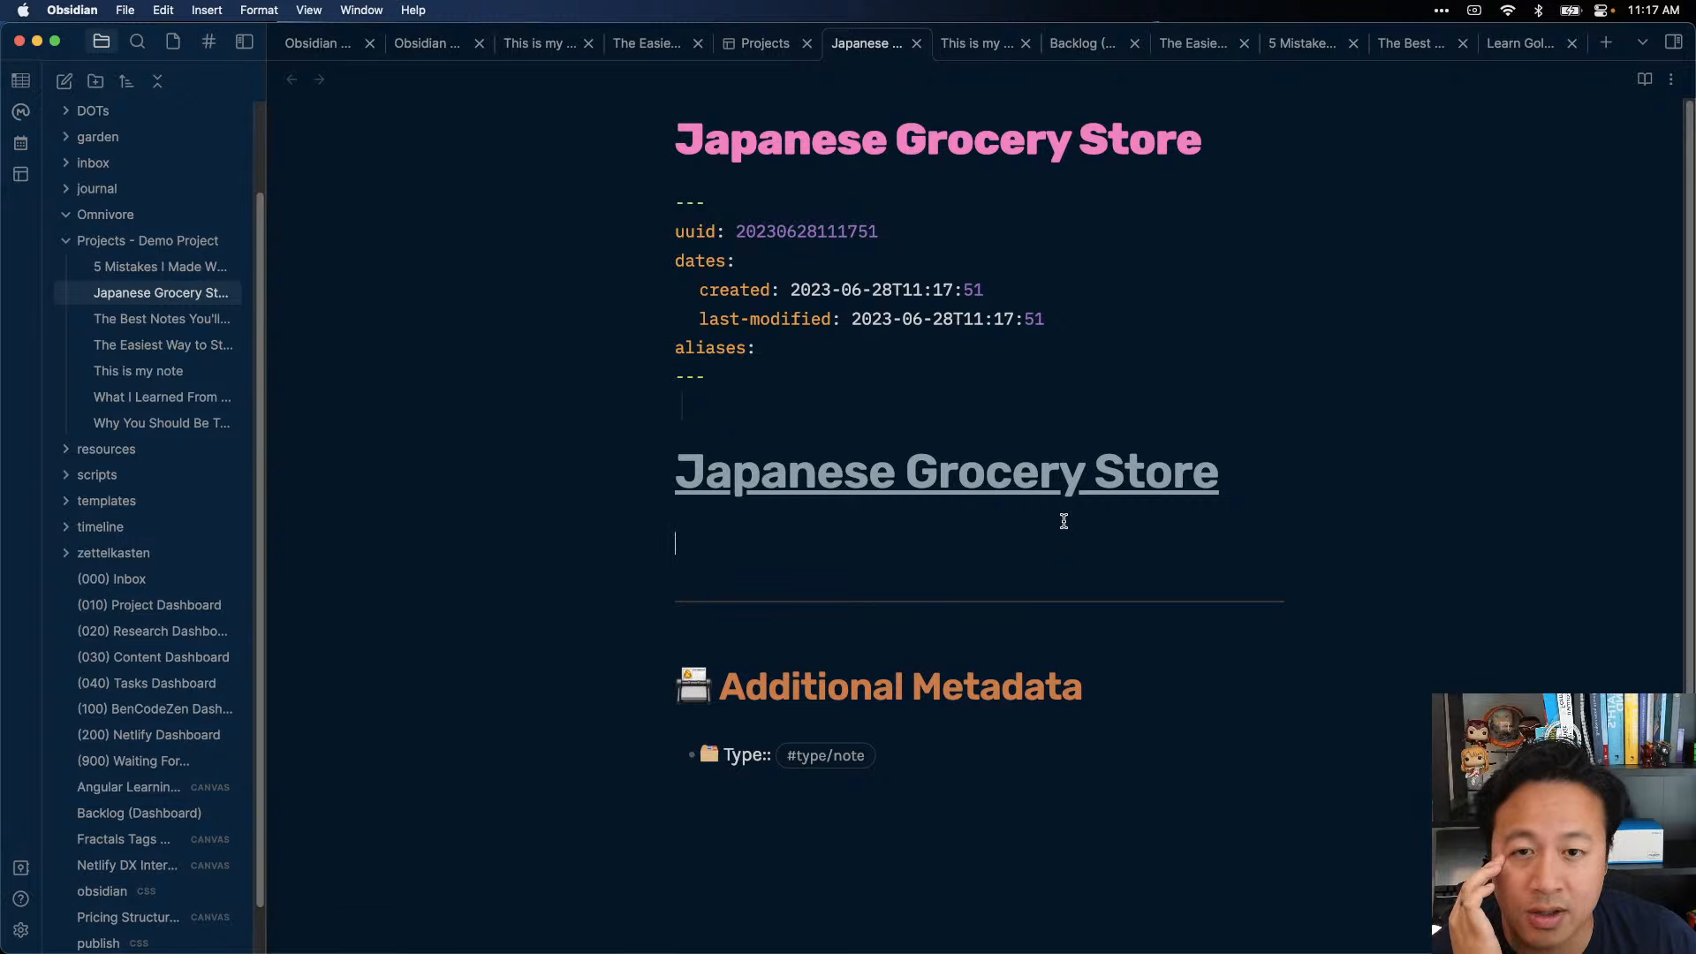
- Remove one blank line below the Japanese Grocery Store heading in the new note's body
key(Delete)
text(#)
key(BackSpace)
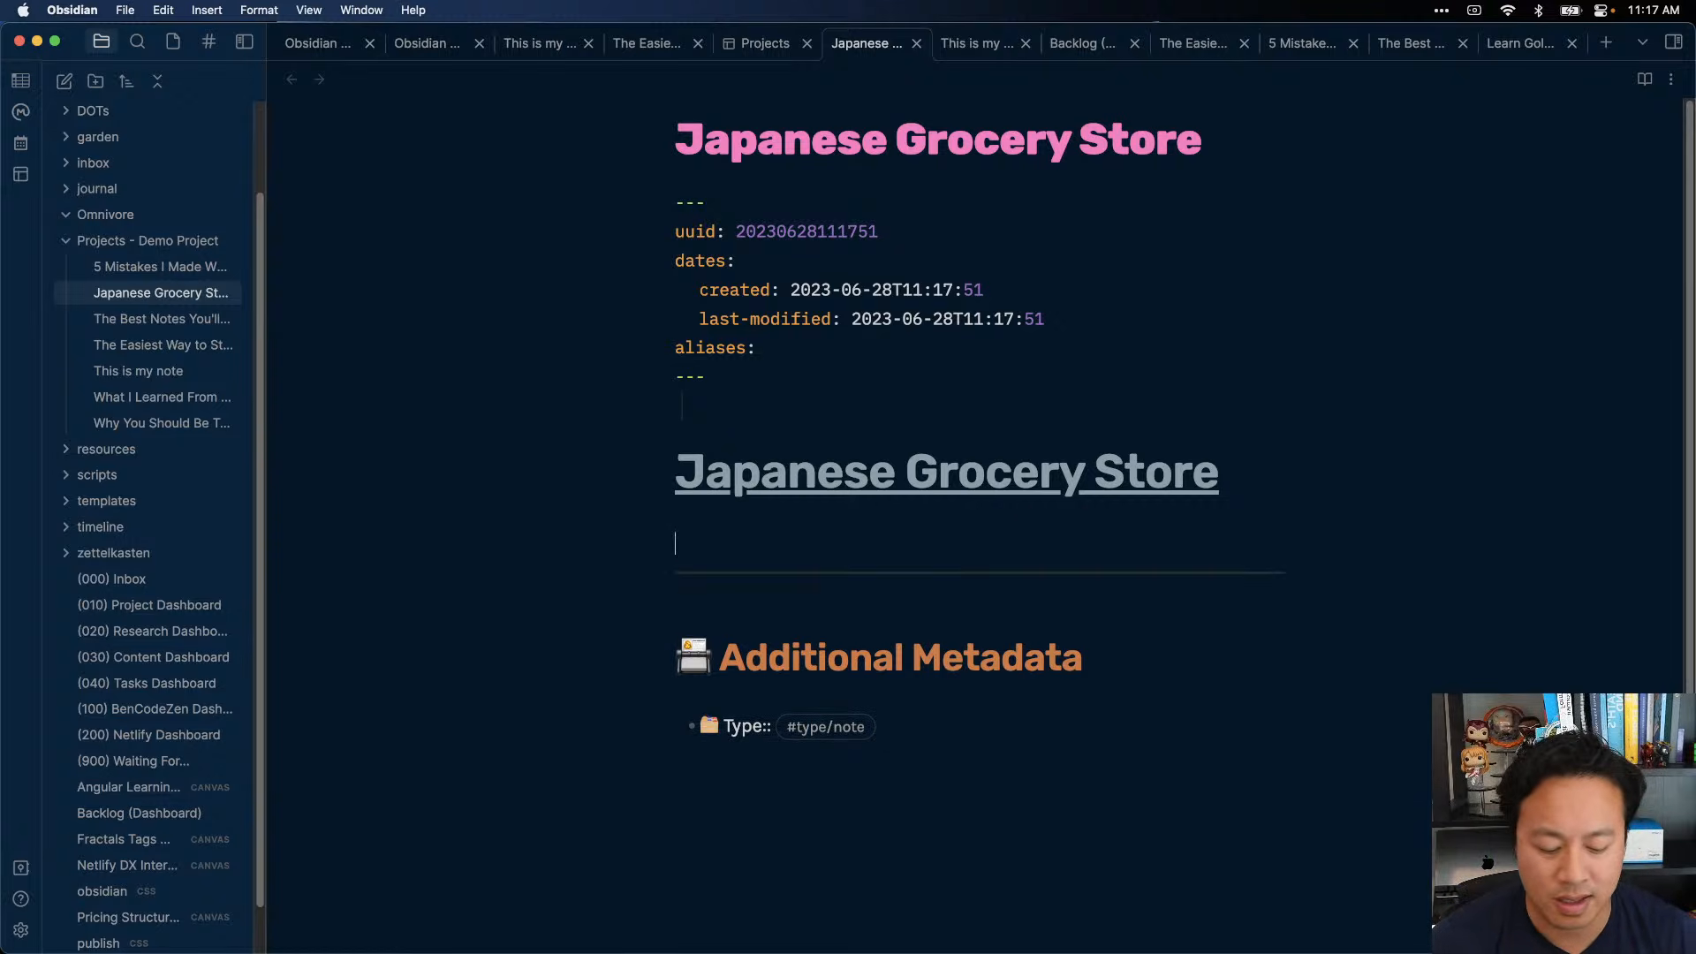
key(super+comma)
click(1614, 262)
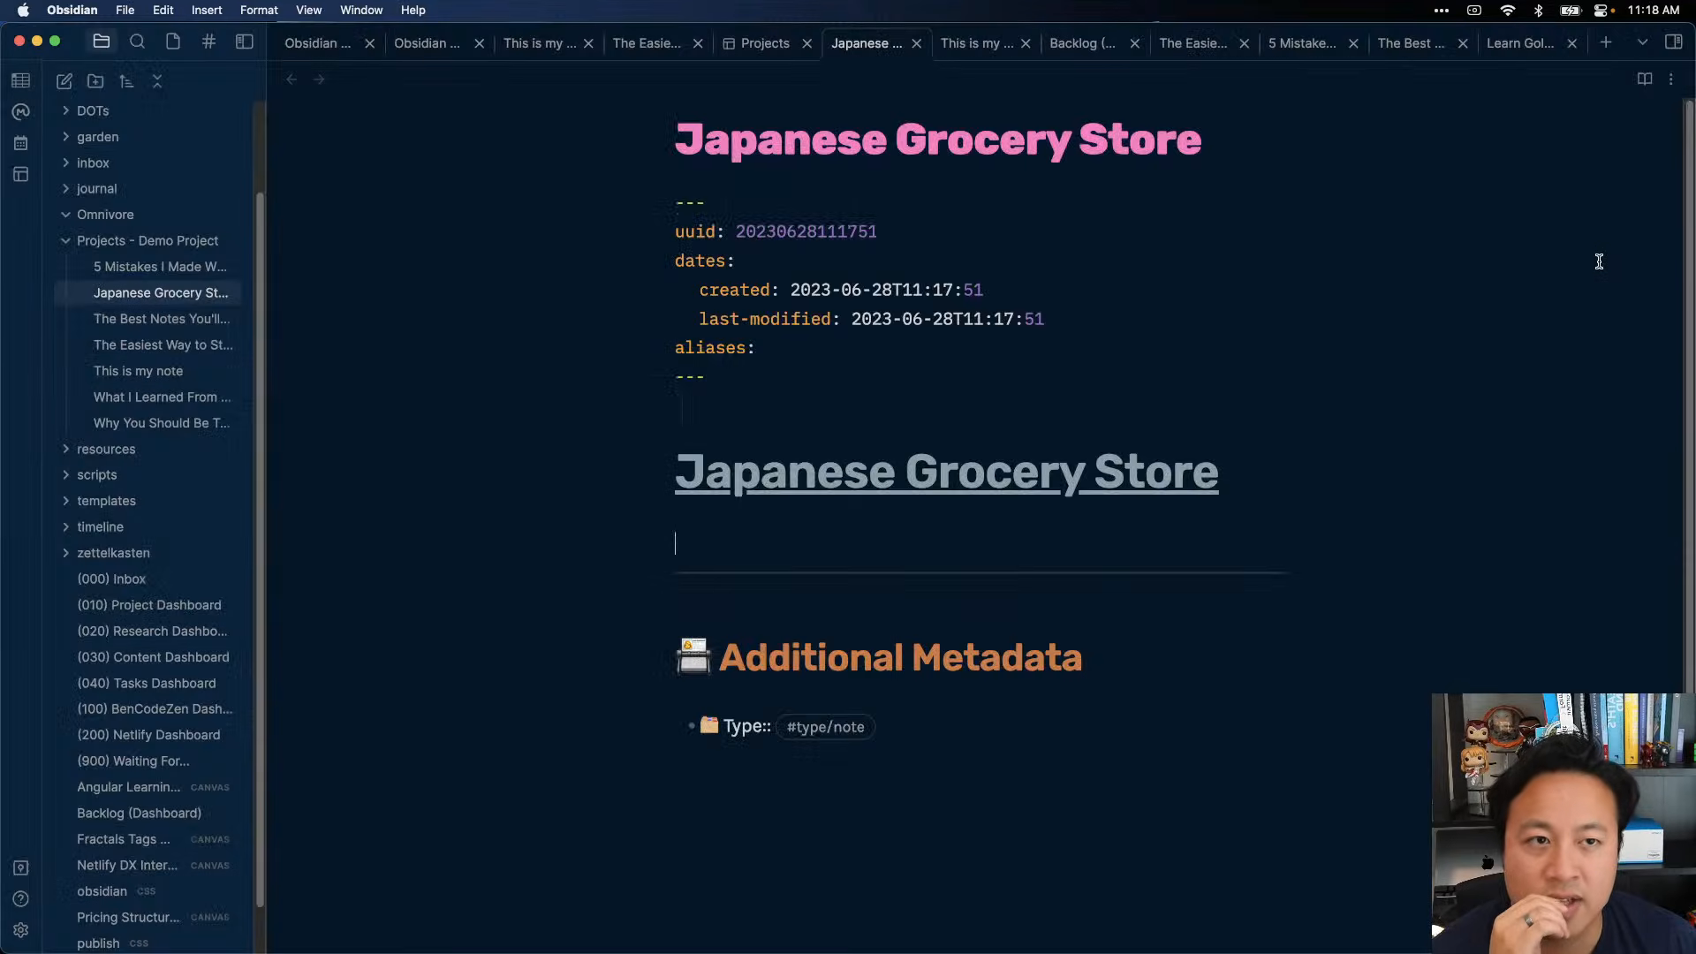
- Return to the Projects view, edit Demo project and add an empty template entry in its additional settings
click(748, 44)
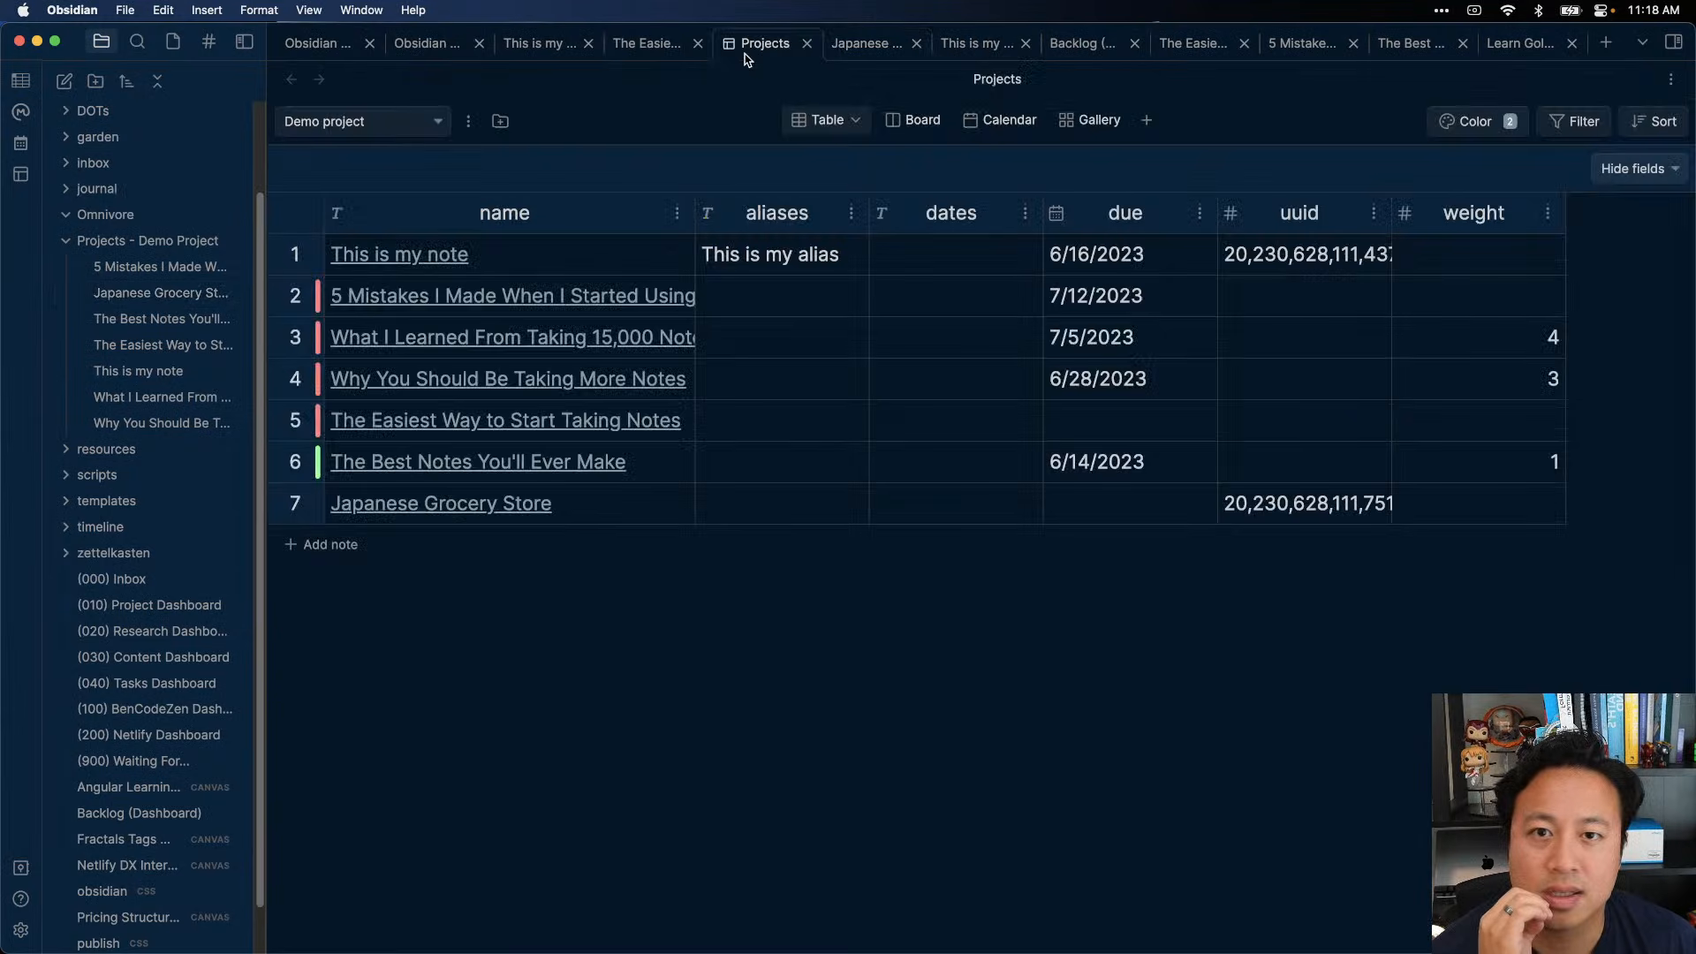
click(470, 123)
click(516, 129)
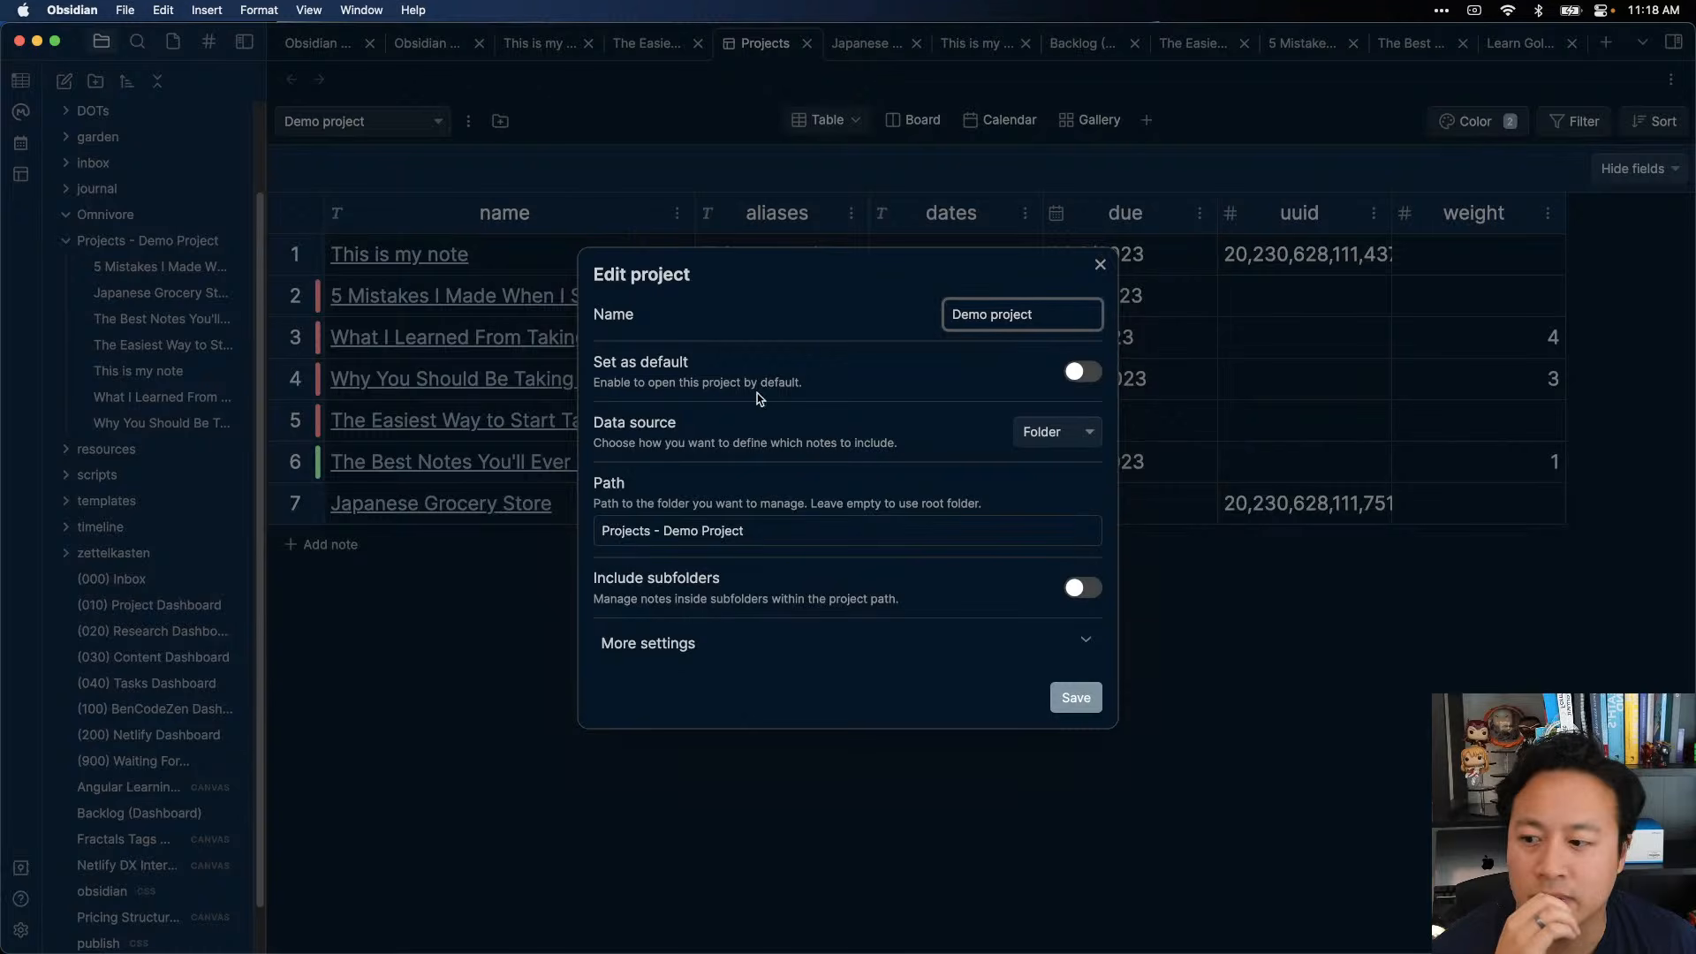
click(875, 652)
scroll(786, 698, down, 1)
click(642, 688)
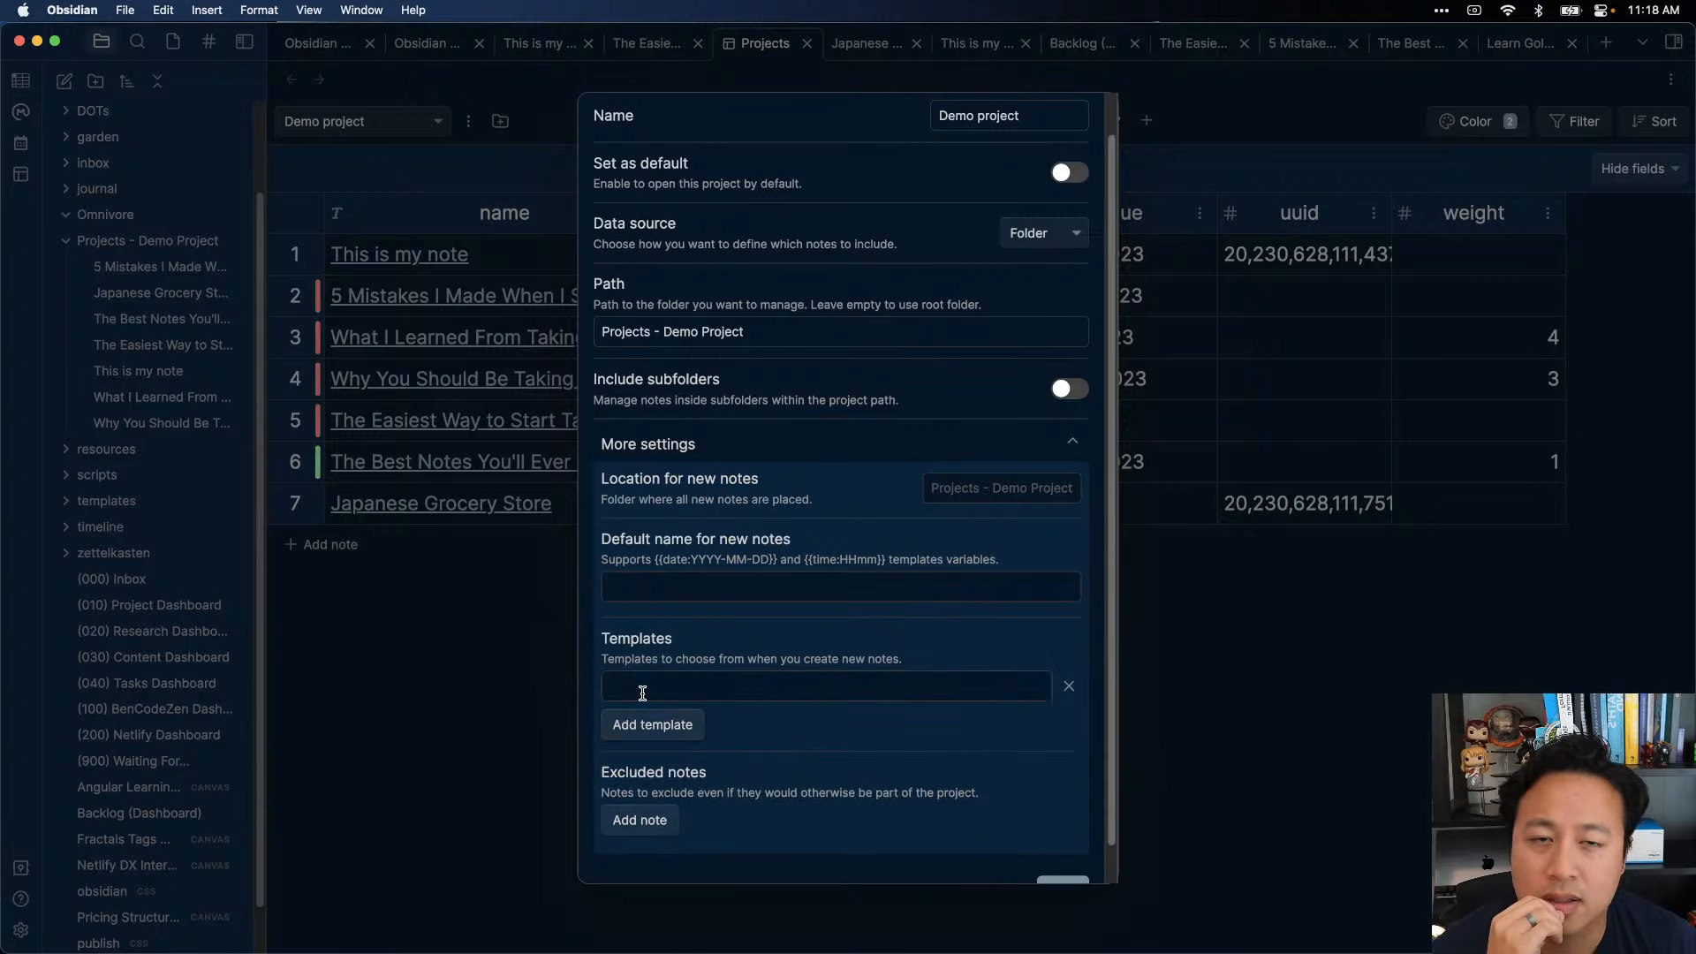
- Choose templates/New Project (Page Template).md for the template entry and save the project settings
click(690, 686)
text(tmepl)
key(BackSpace)
key(BackSpace)
key(BackSpace)
key(BackSpace)
key(BackSpace)
text(new projec)
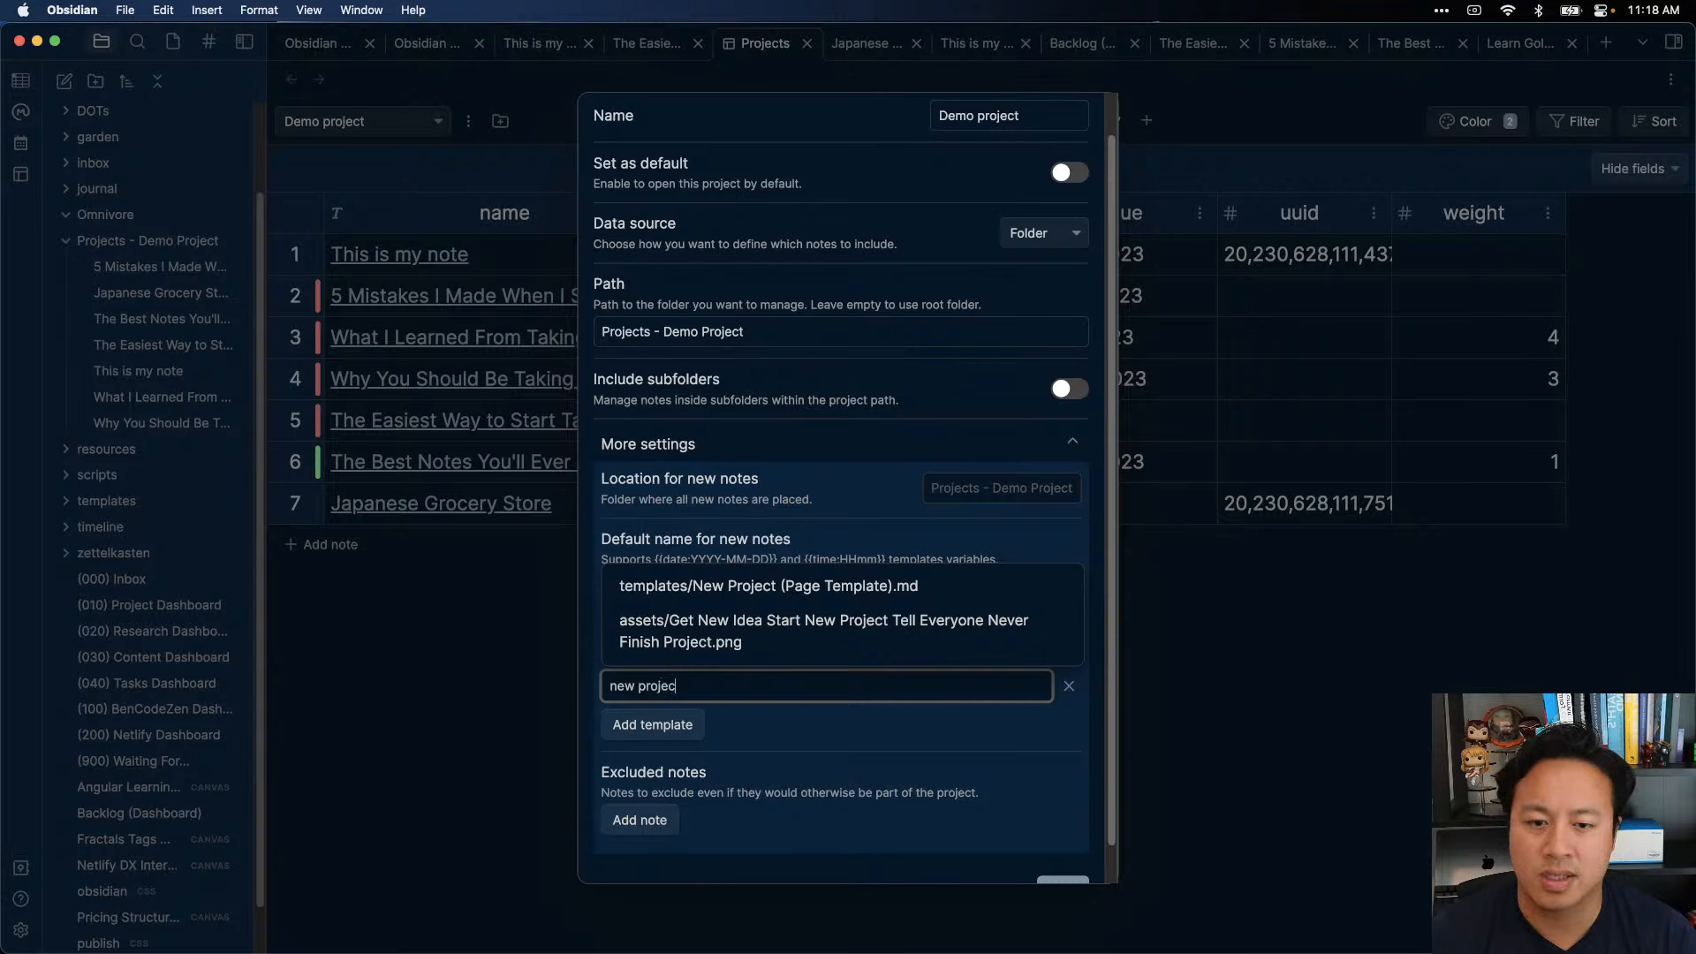
click(866, 563)
click(846, 685)
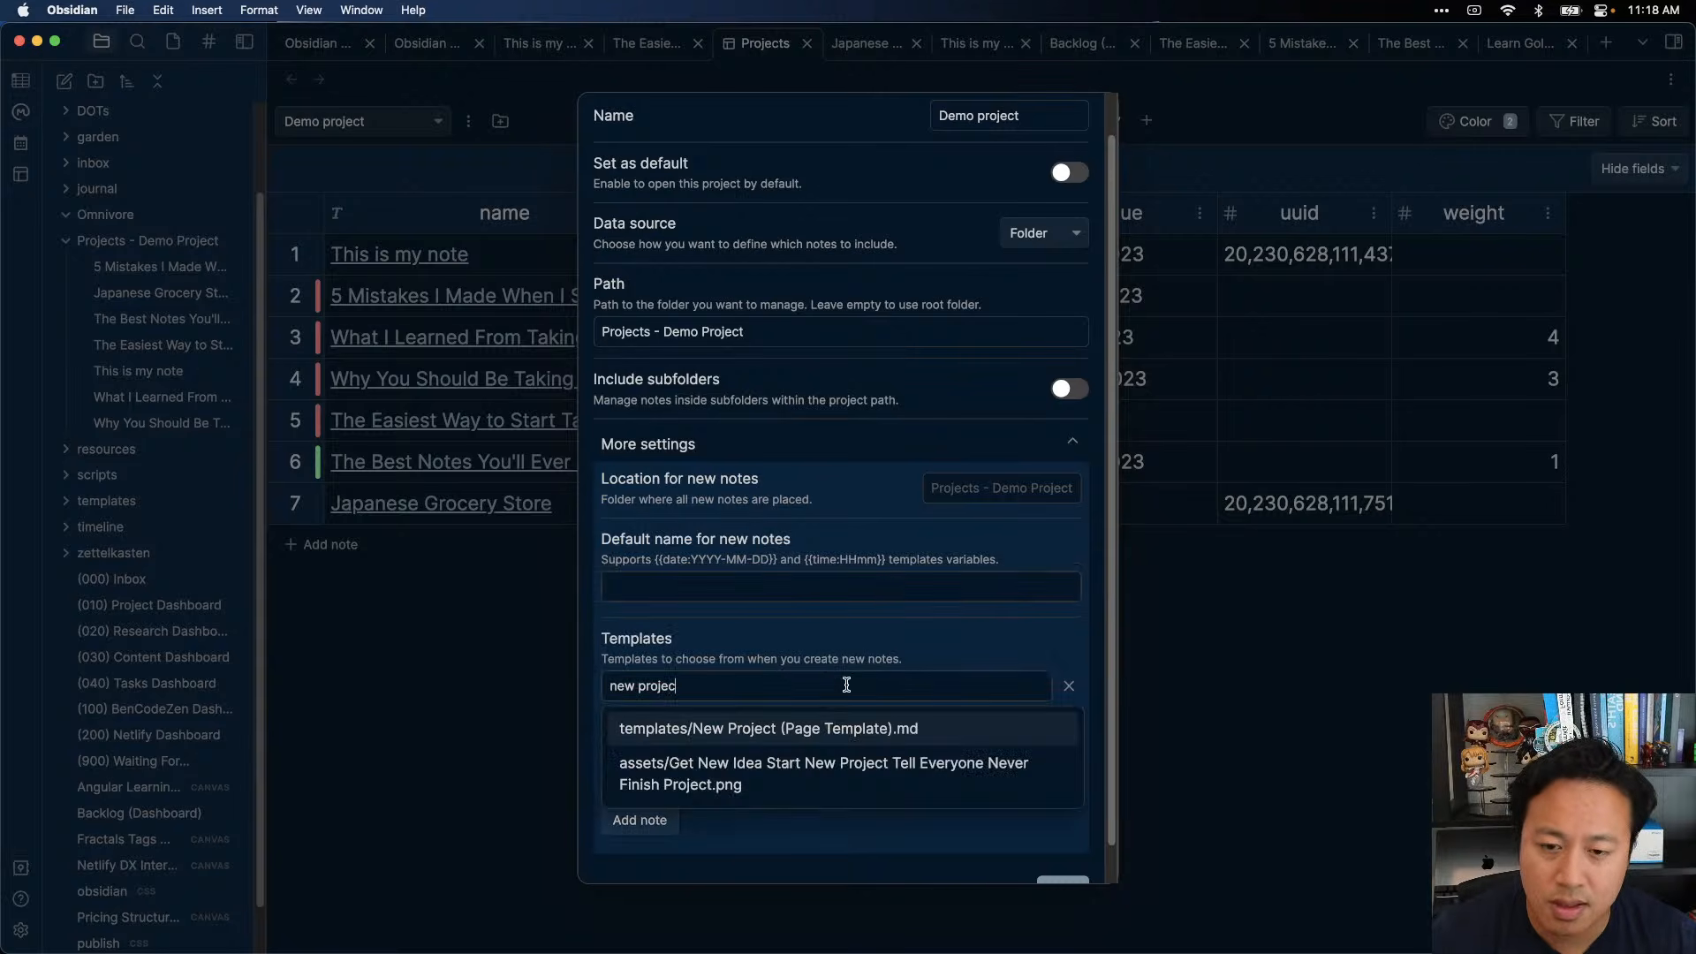
text(jec)
click(855, 740)
scroll(966, 745, down, 1)
click(1063, 850)
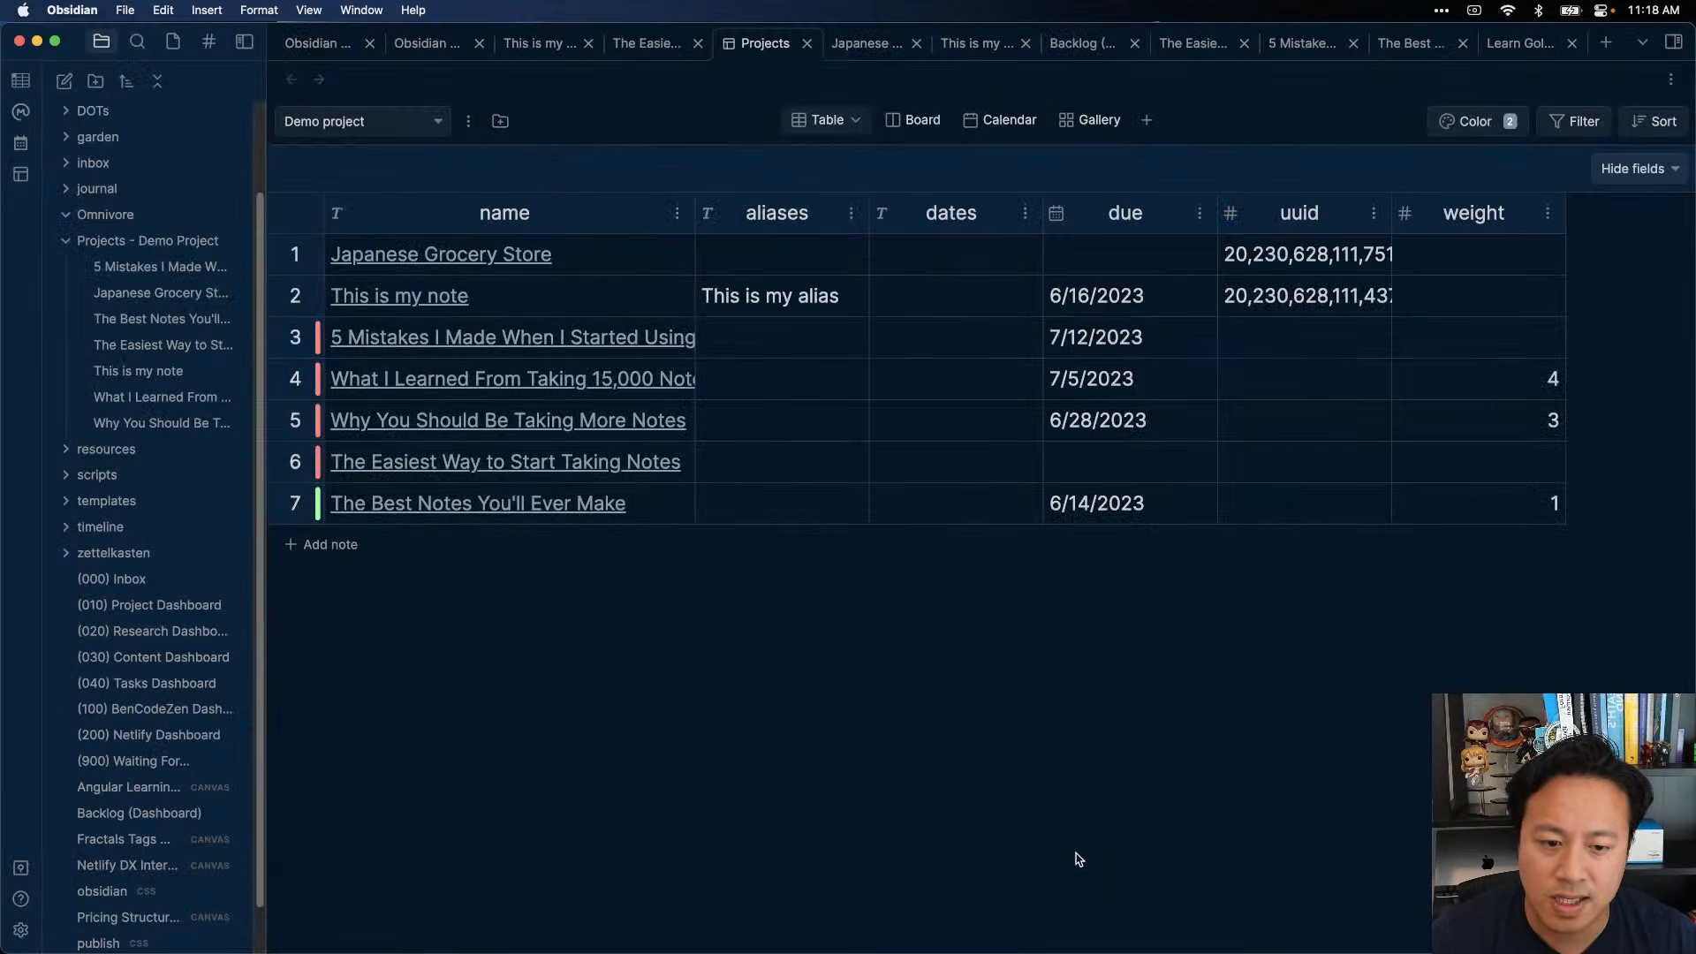
- Reopen Demo project's additional settings to check the saved template entry and close them
click(468, 121)
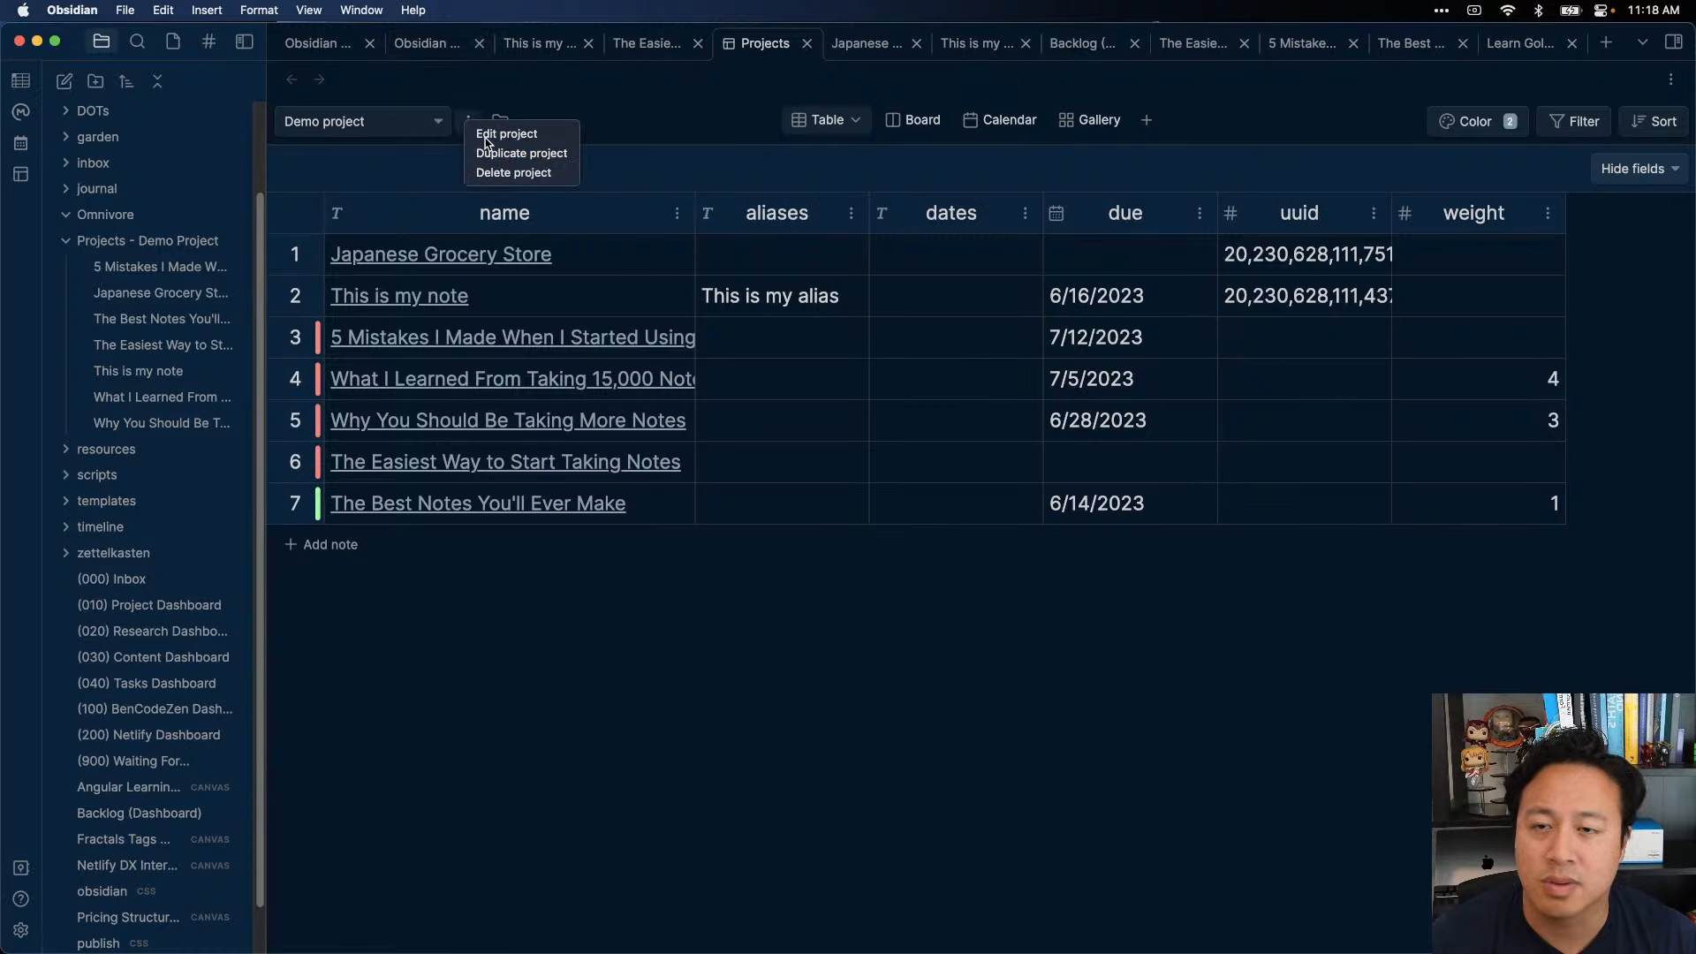
click(499, 132)
click(774, 645)
scroll(813, 778, down, 2)
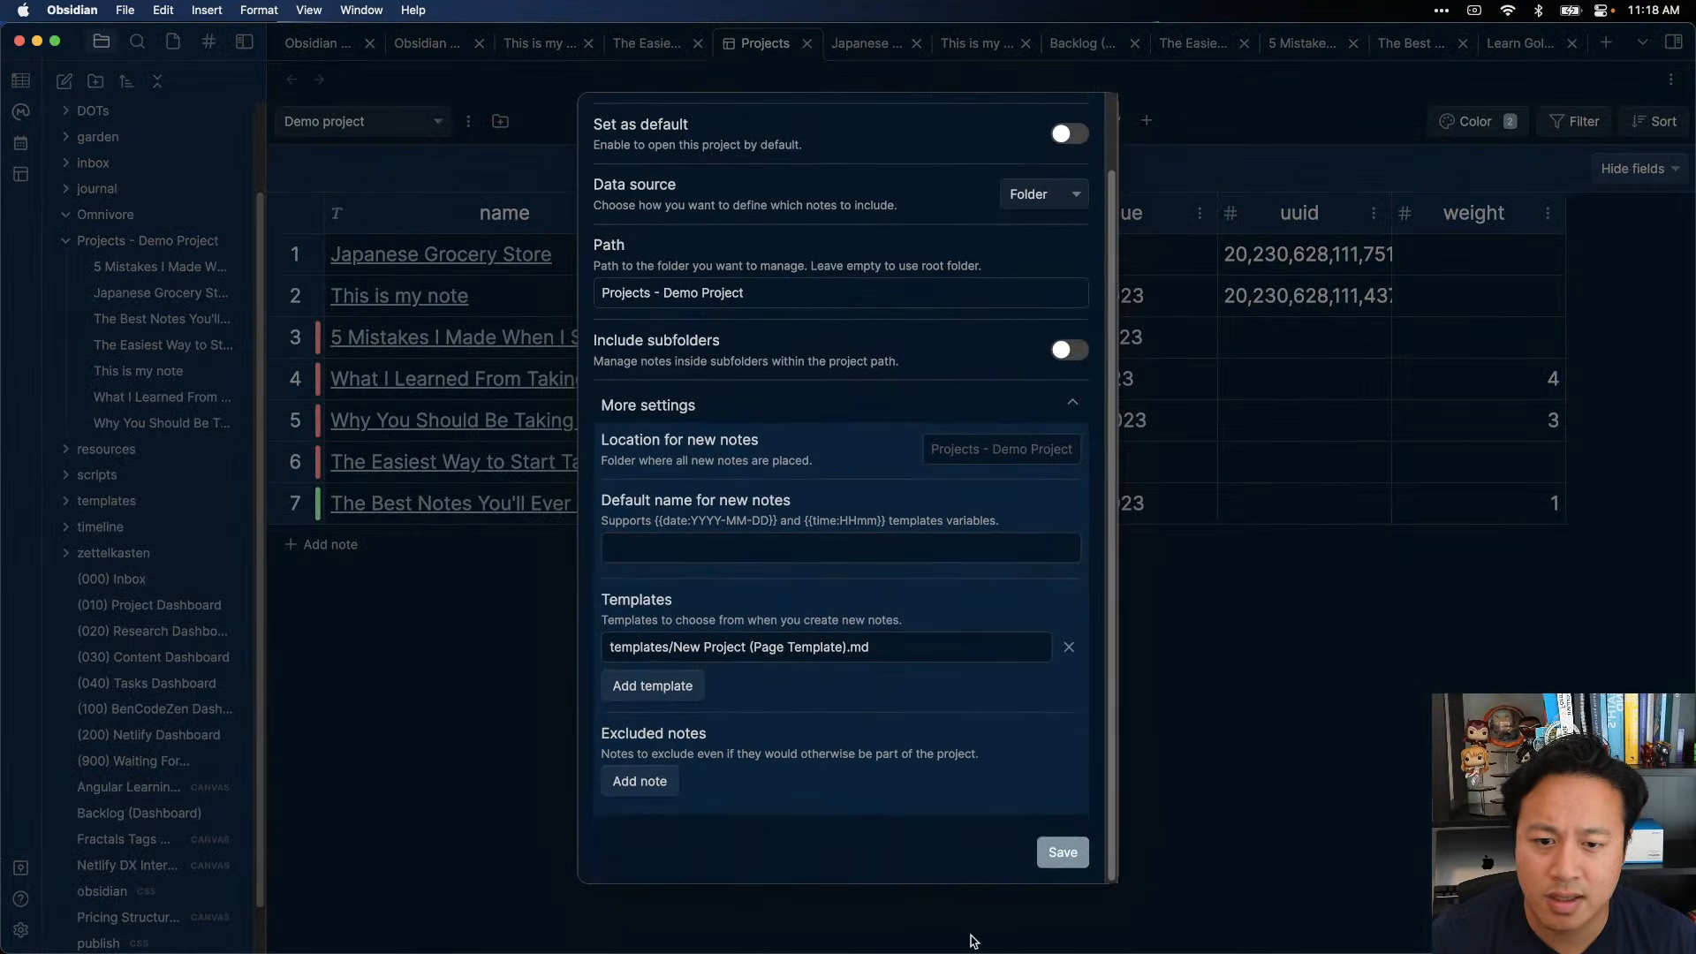
click(1183, 426)
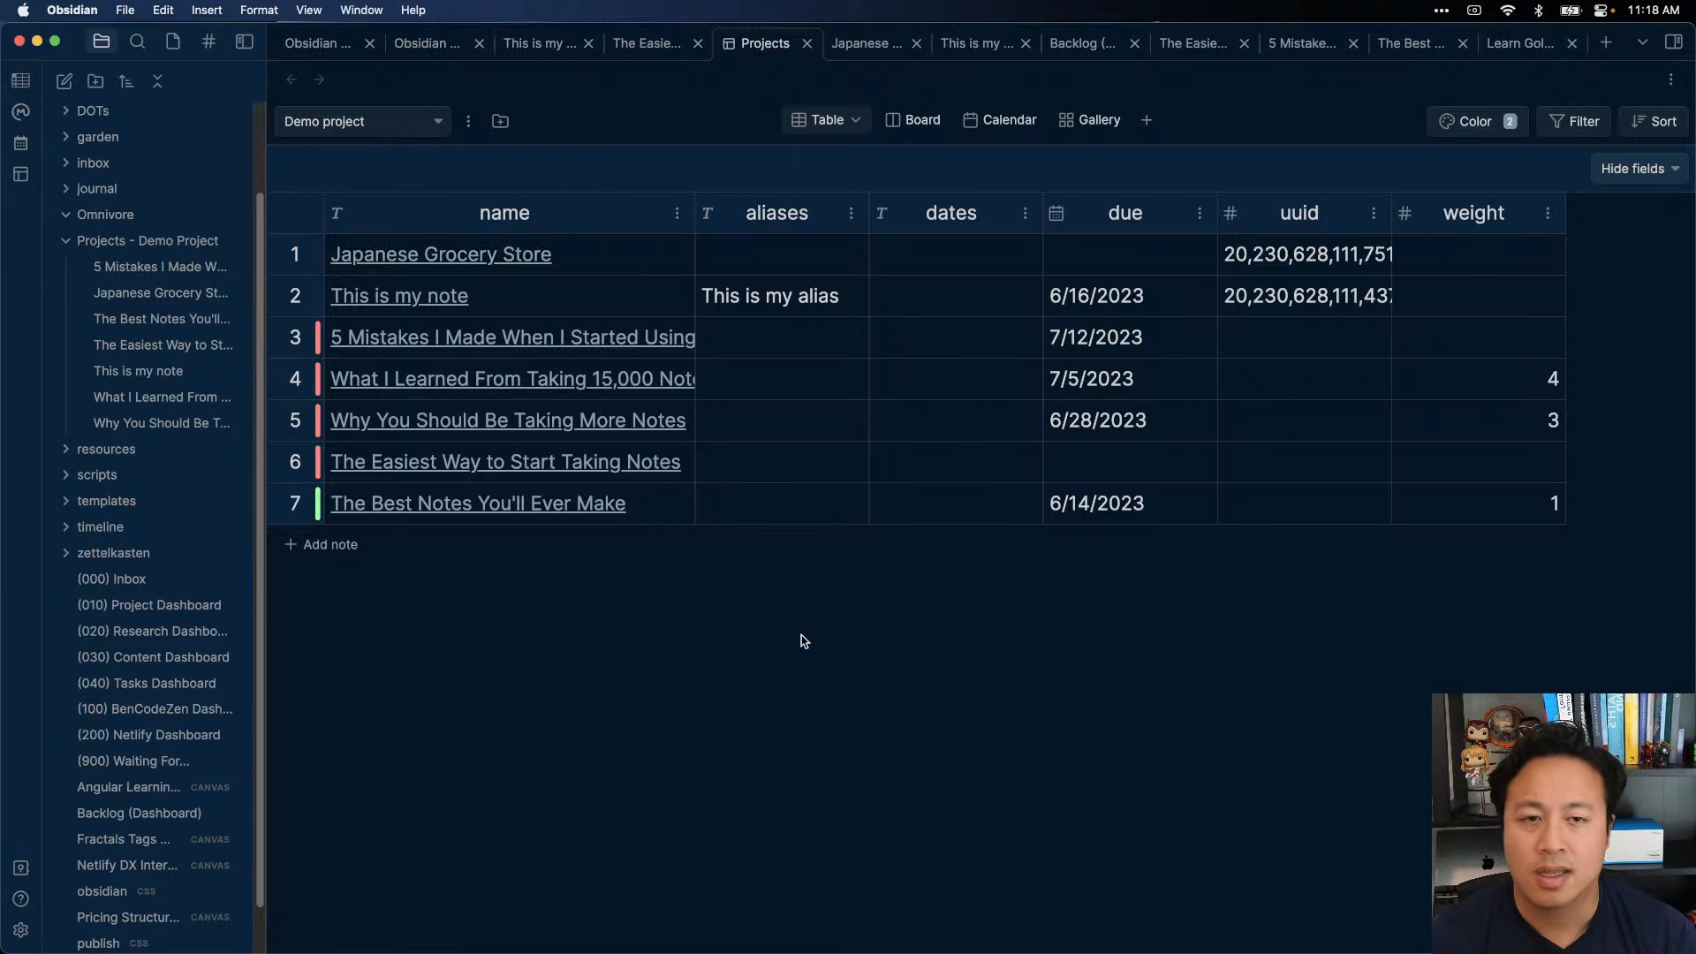
- Run the Projects plugin's Create new note command to open its new note dialog
key(super+o)
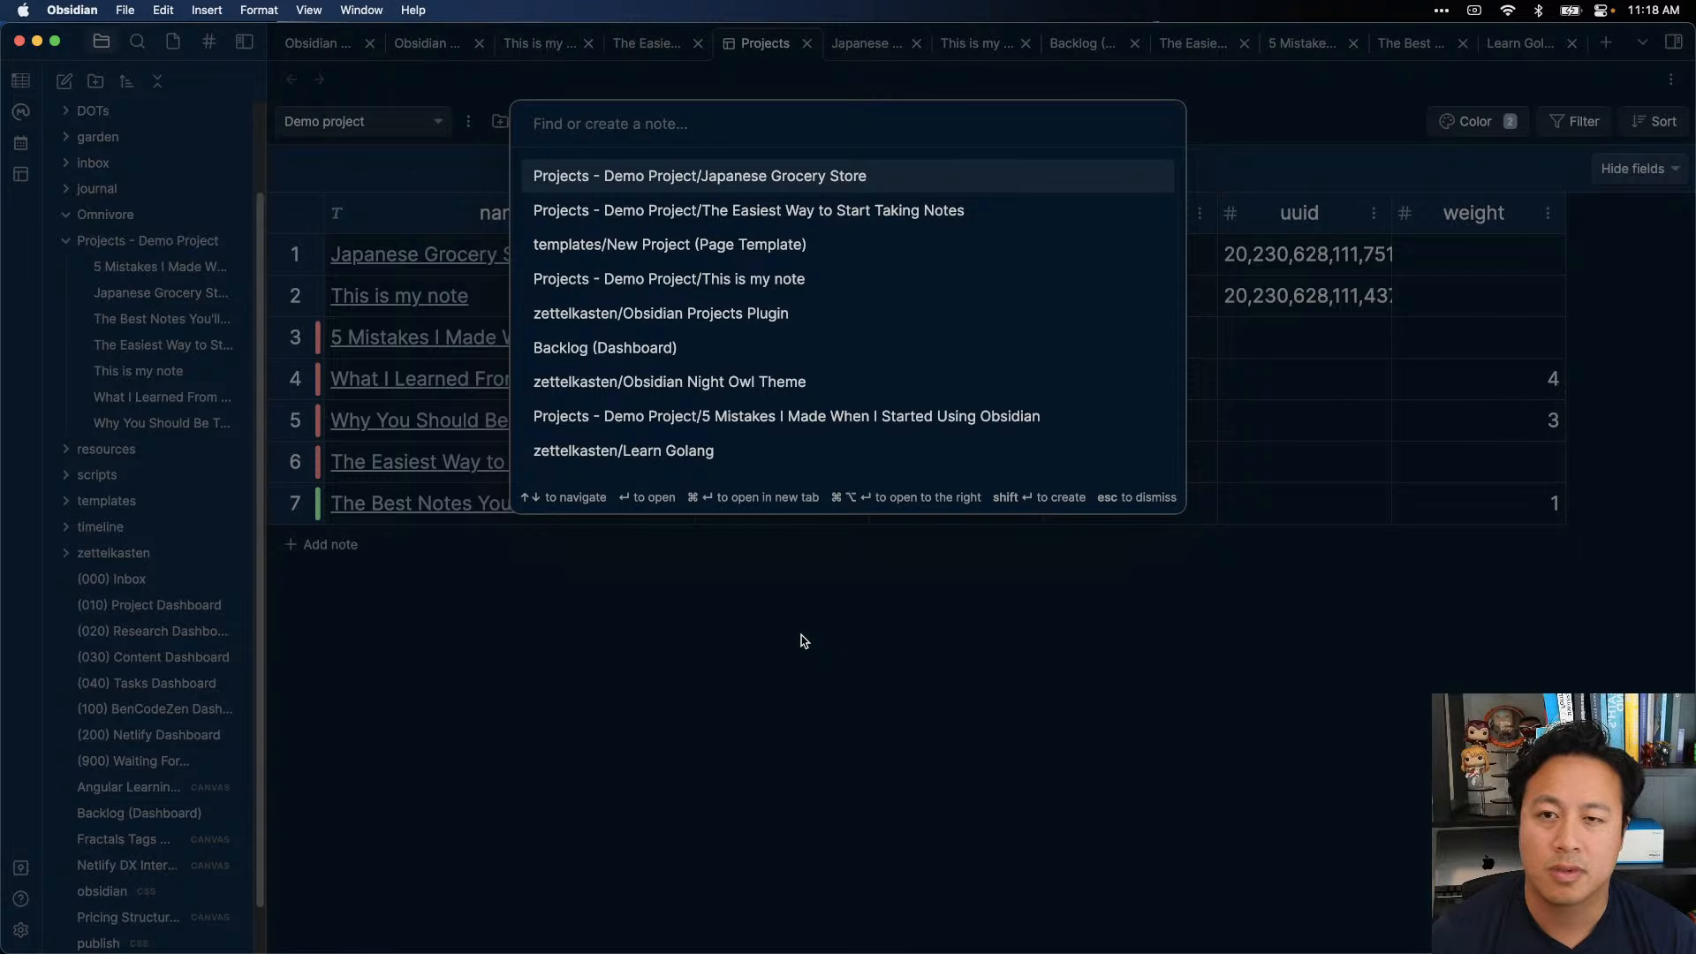
key(Escape)
key(super+p)
text(n)
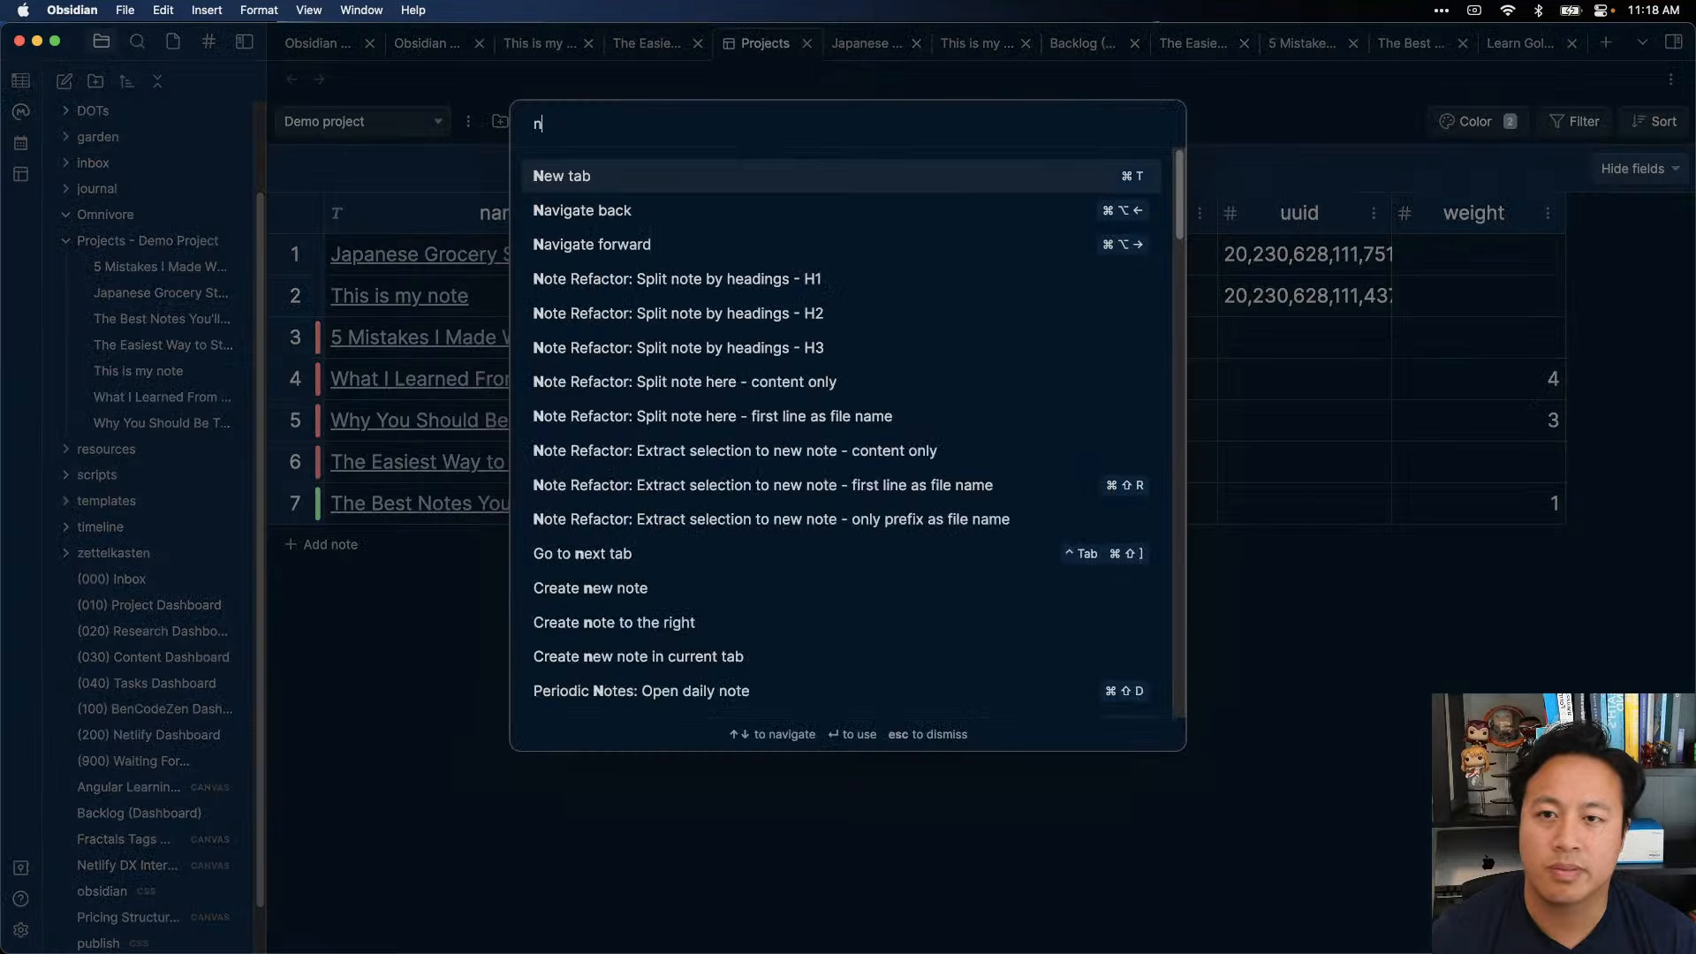
text(ew project)
key(BackSpace)
key(BackSpace)
key(BackSpace)
key(BackSpace)
key(BackSpace)
key(BackSpace)
key(BackSpace)
text(note)
key(Down)
key(Down)
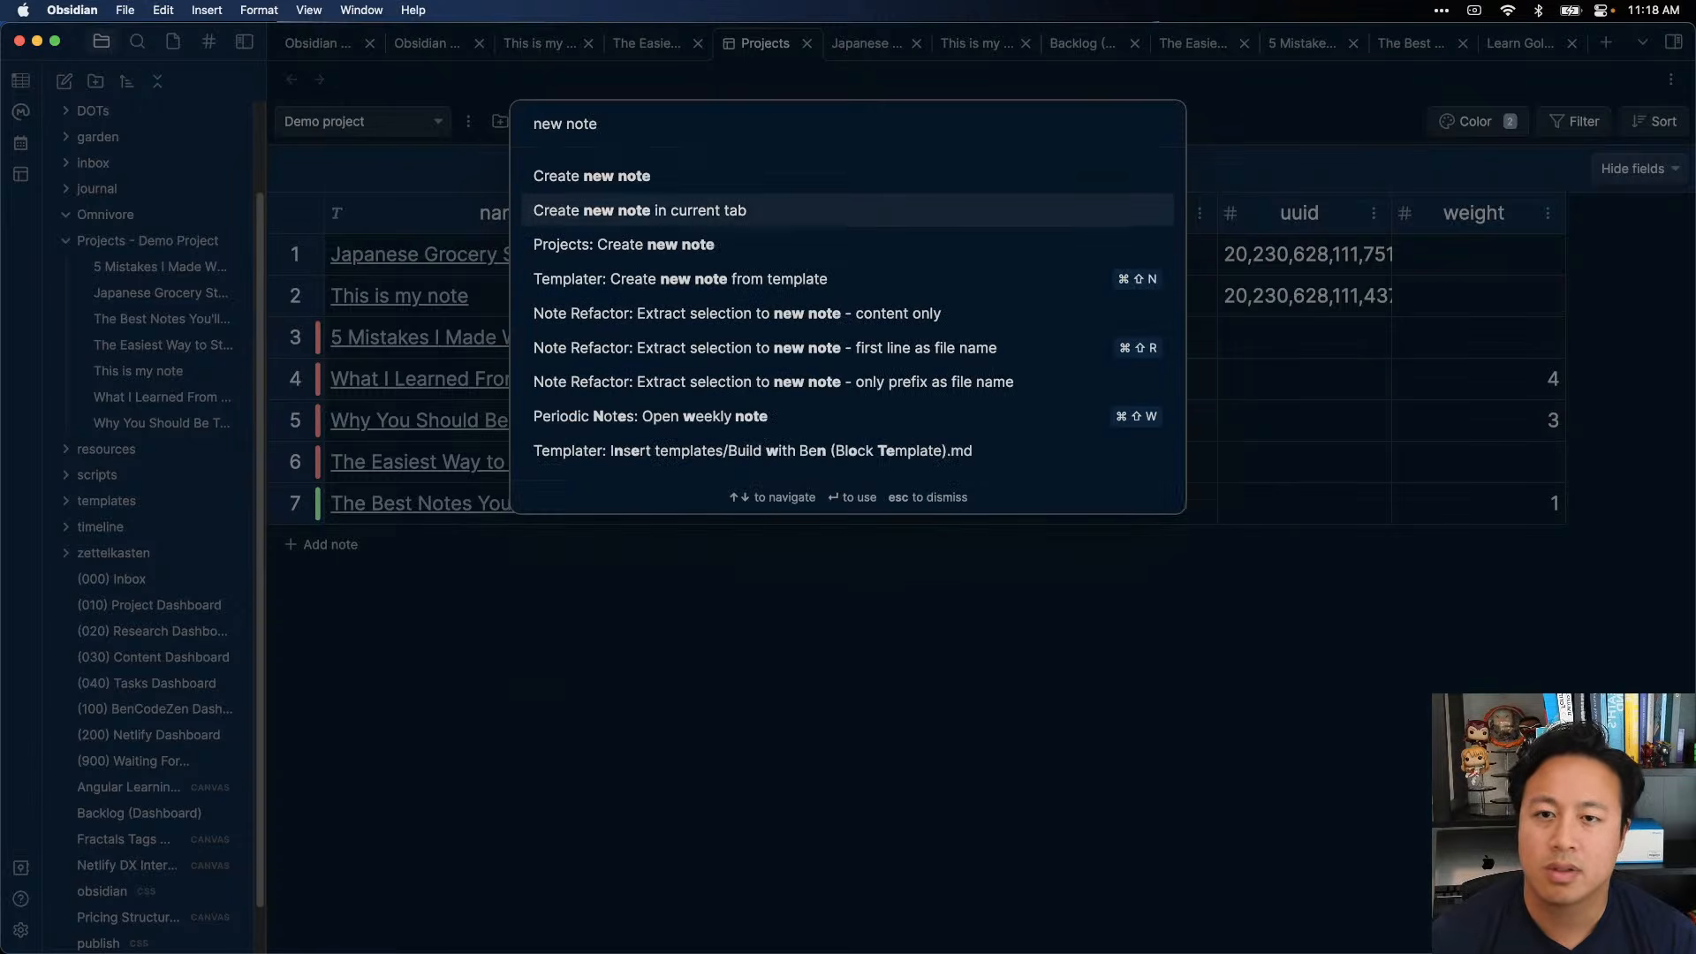
key(Return)
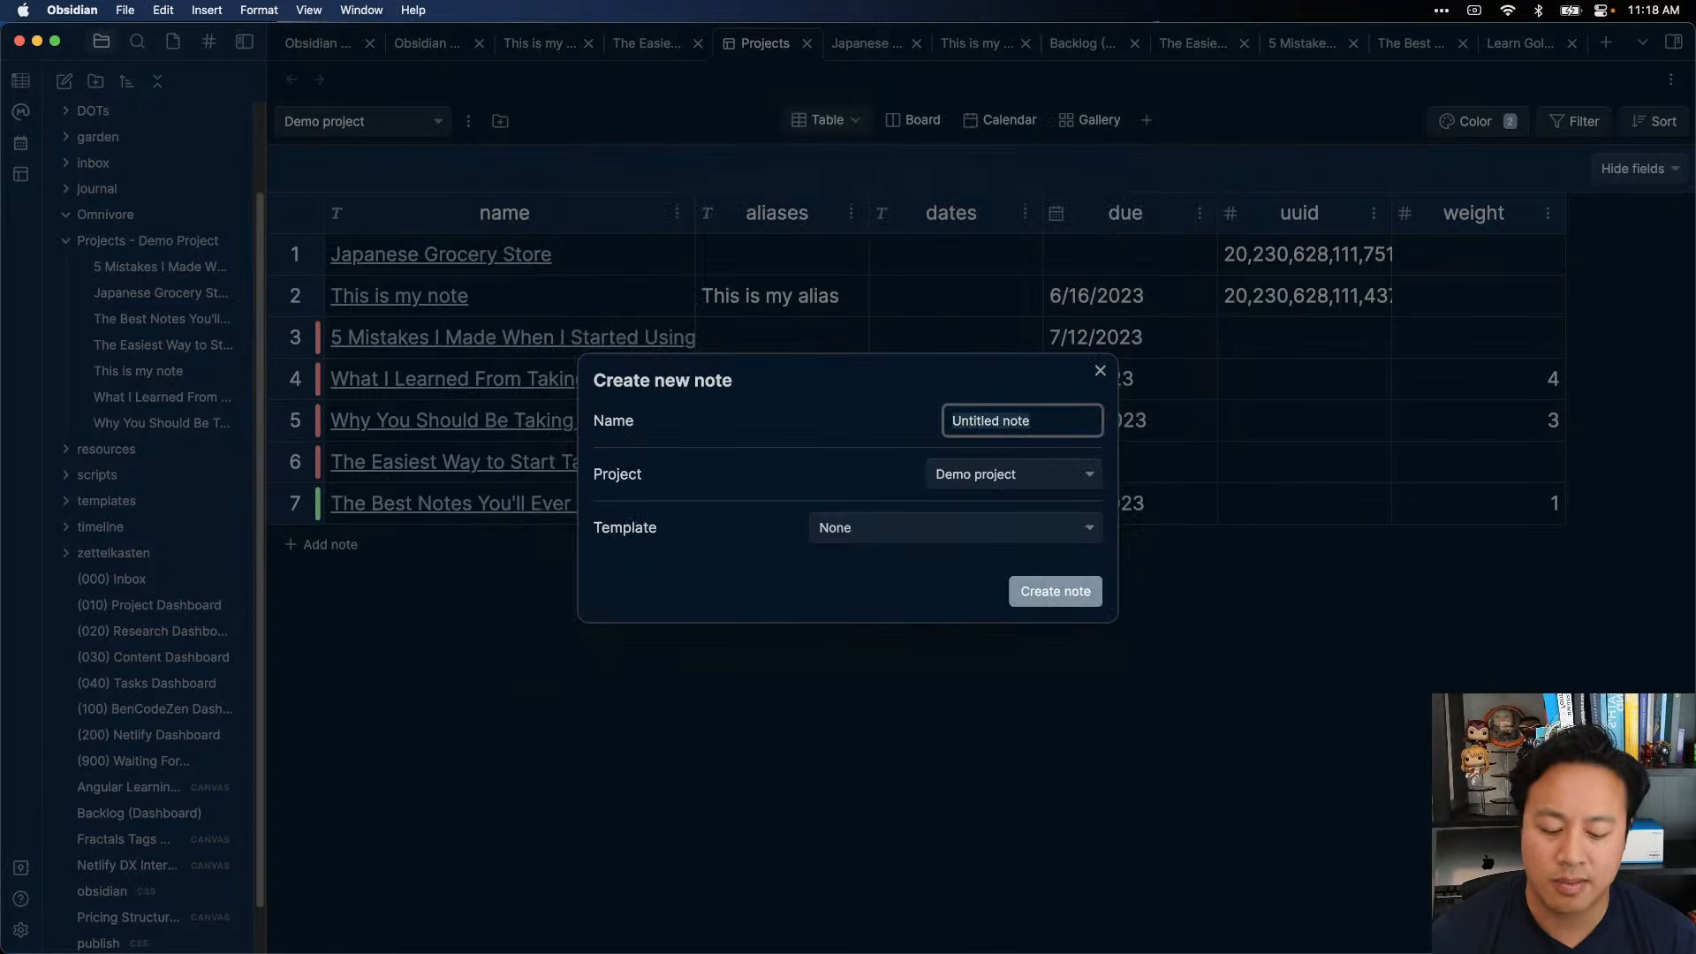
- Create the note "American Grocery Store" in Demo project using templates/New Project (Page Template).md
text(American Grocery Store)
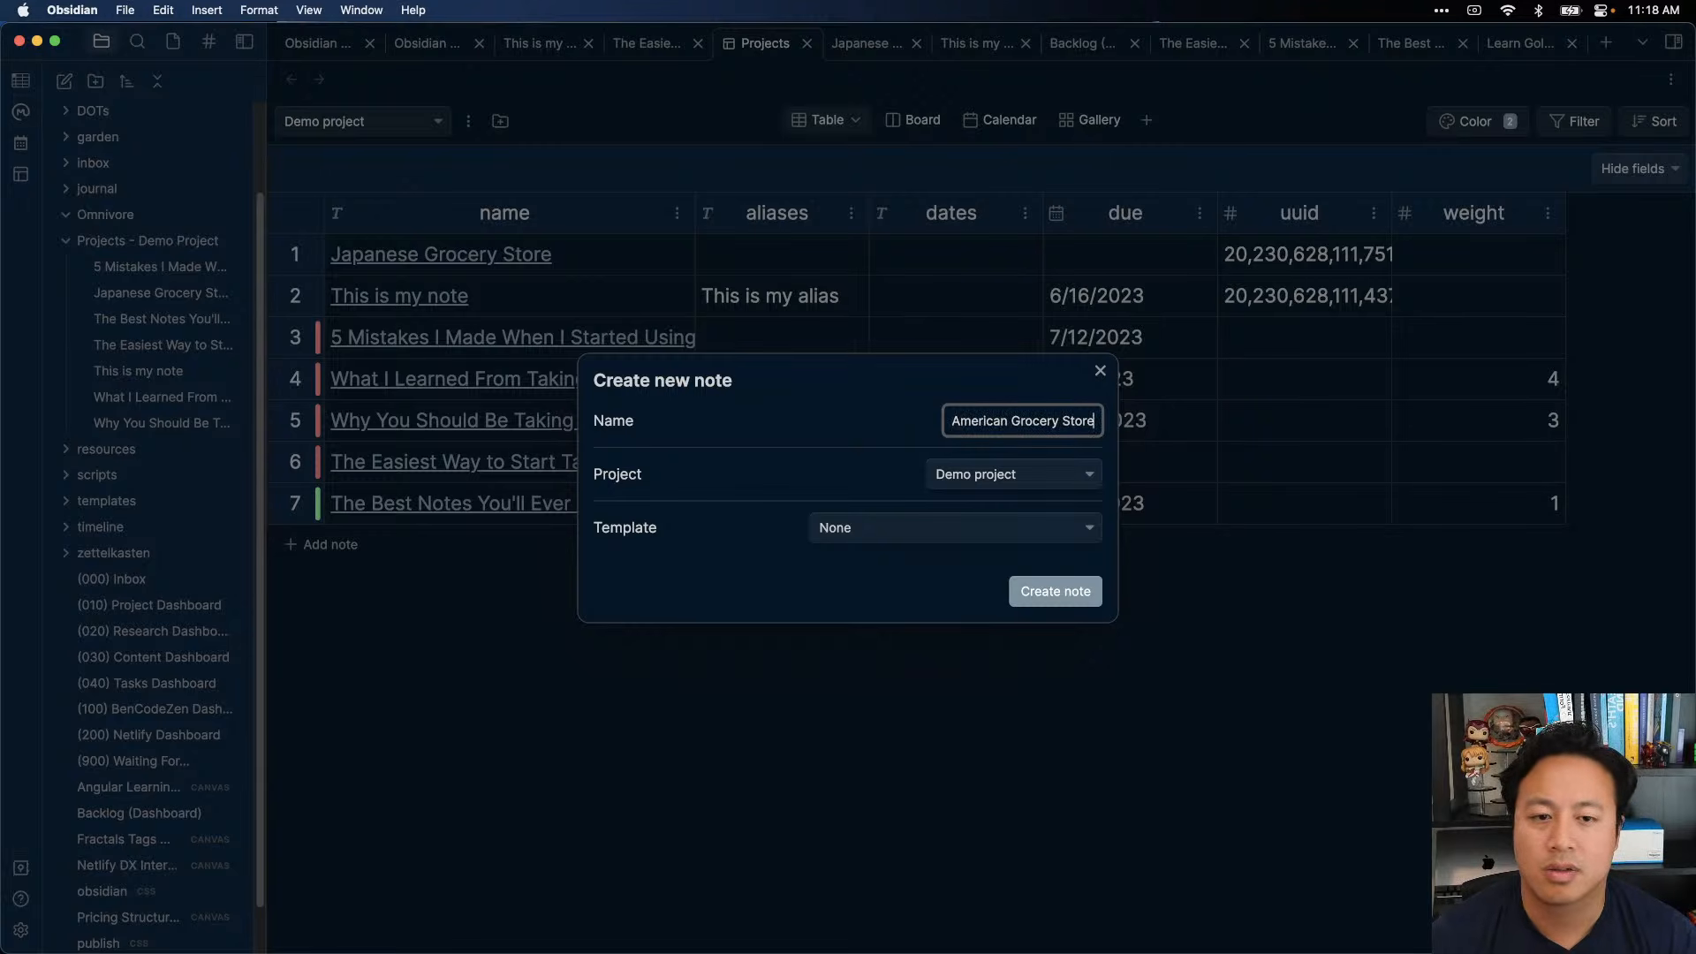
click(865, 527)
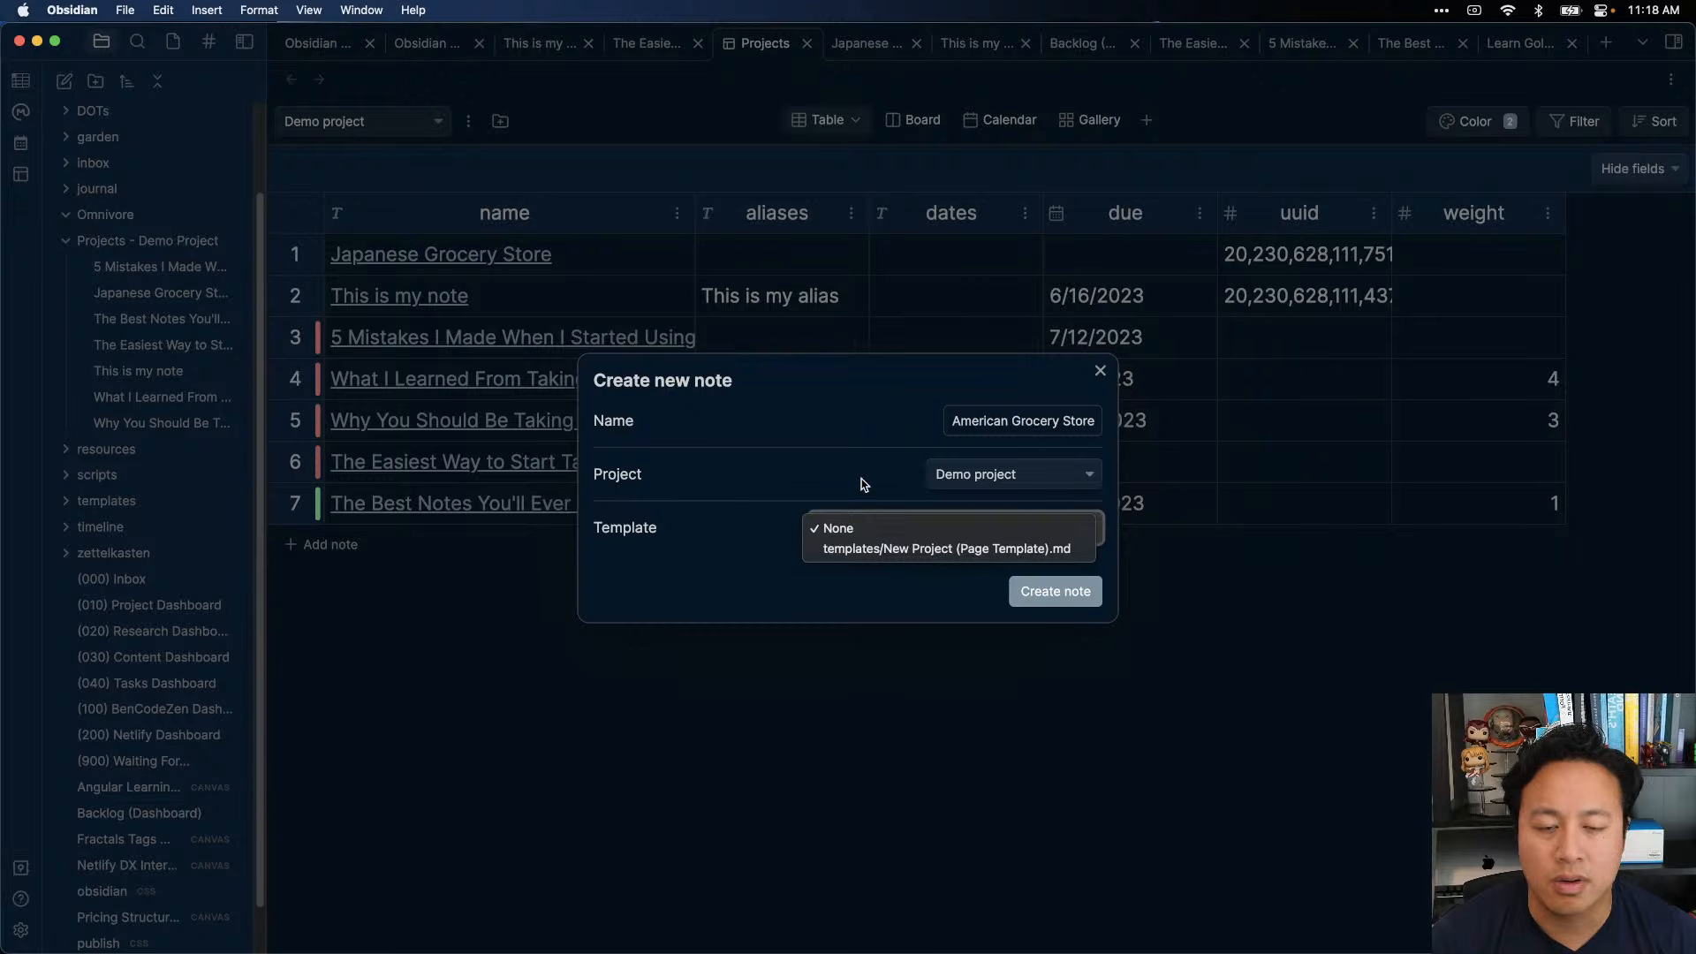
click(864, 483)
click(864, 528)
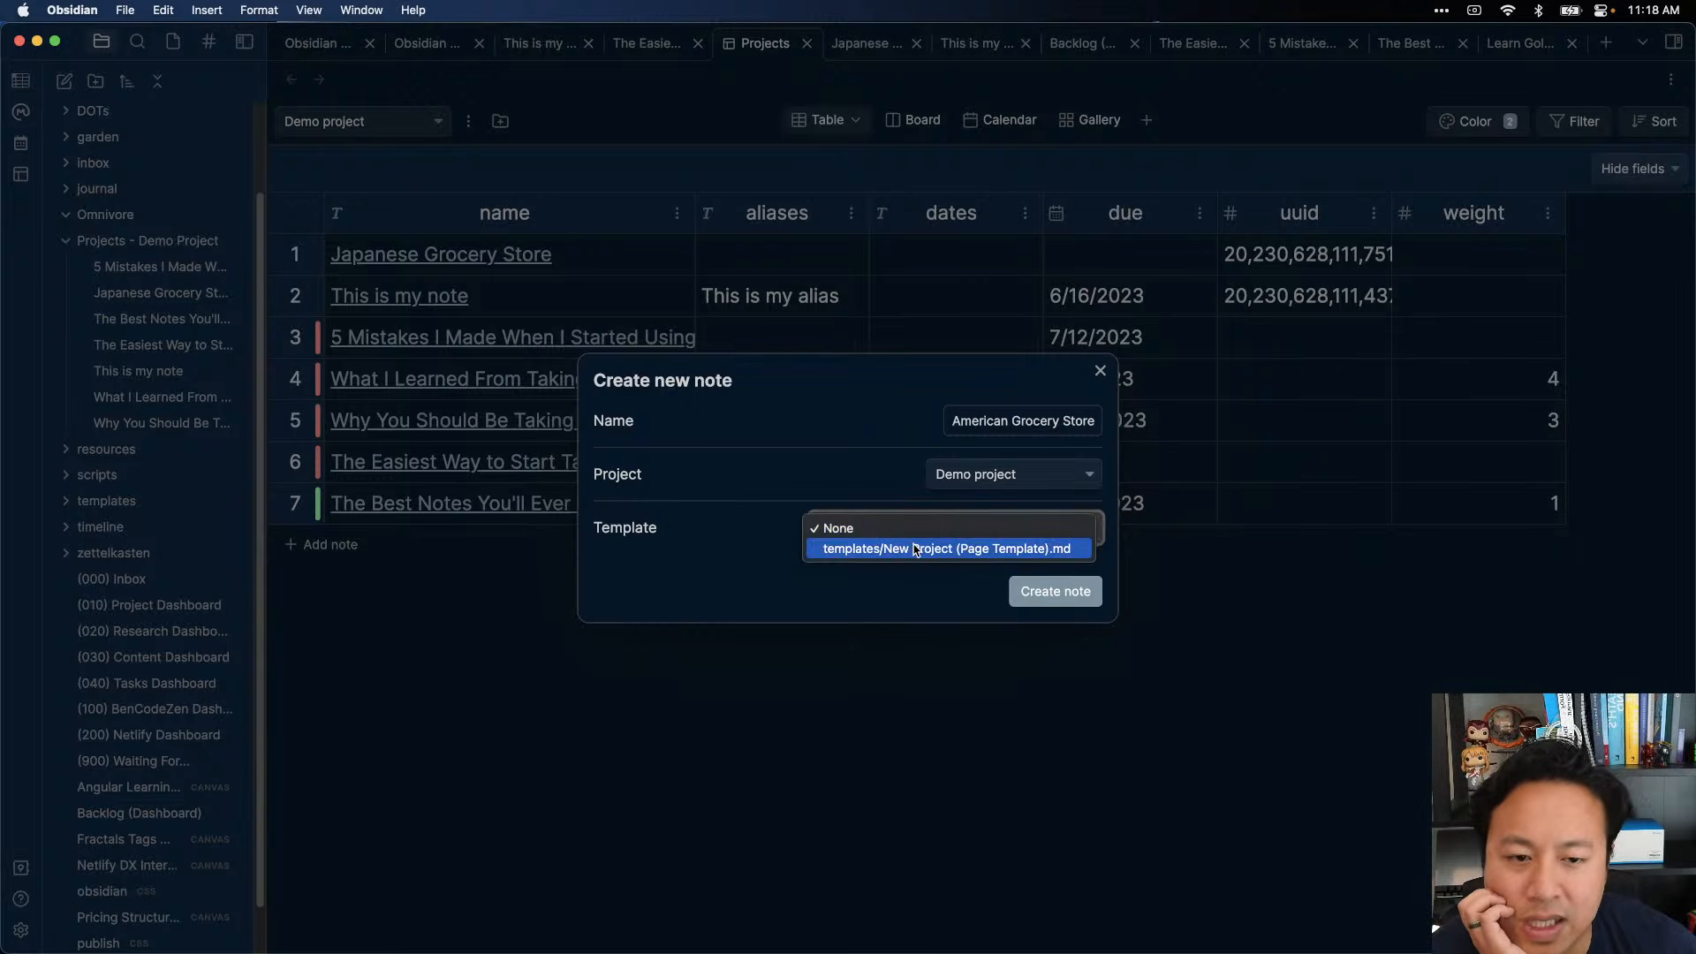
click(915, 550)
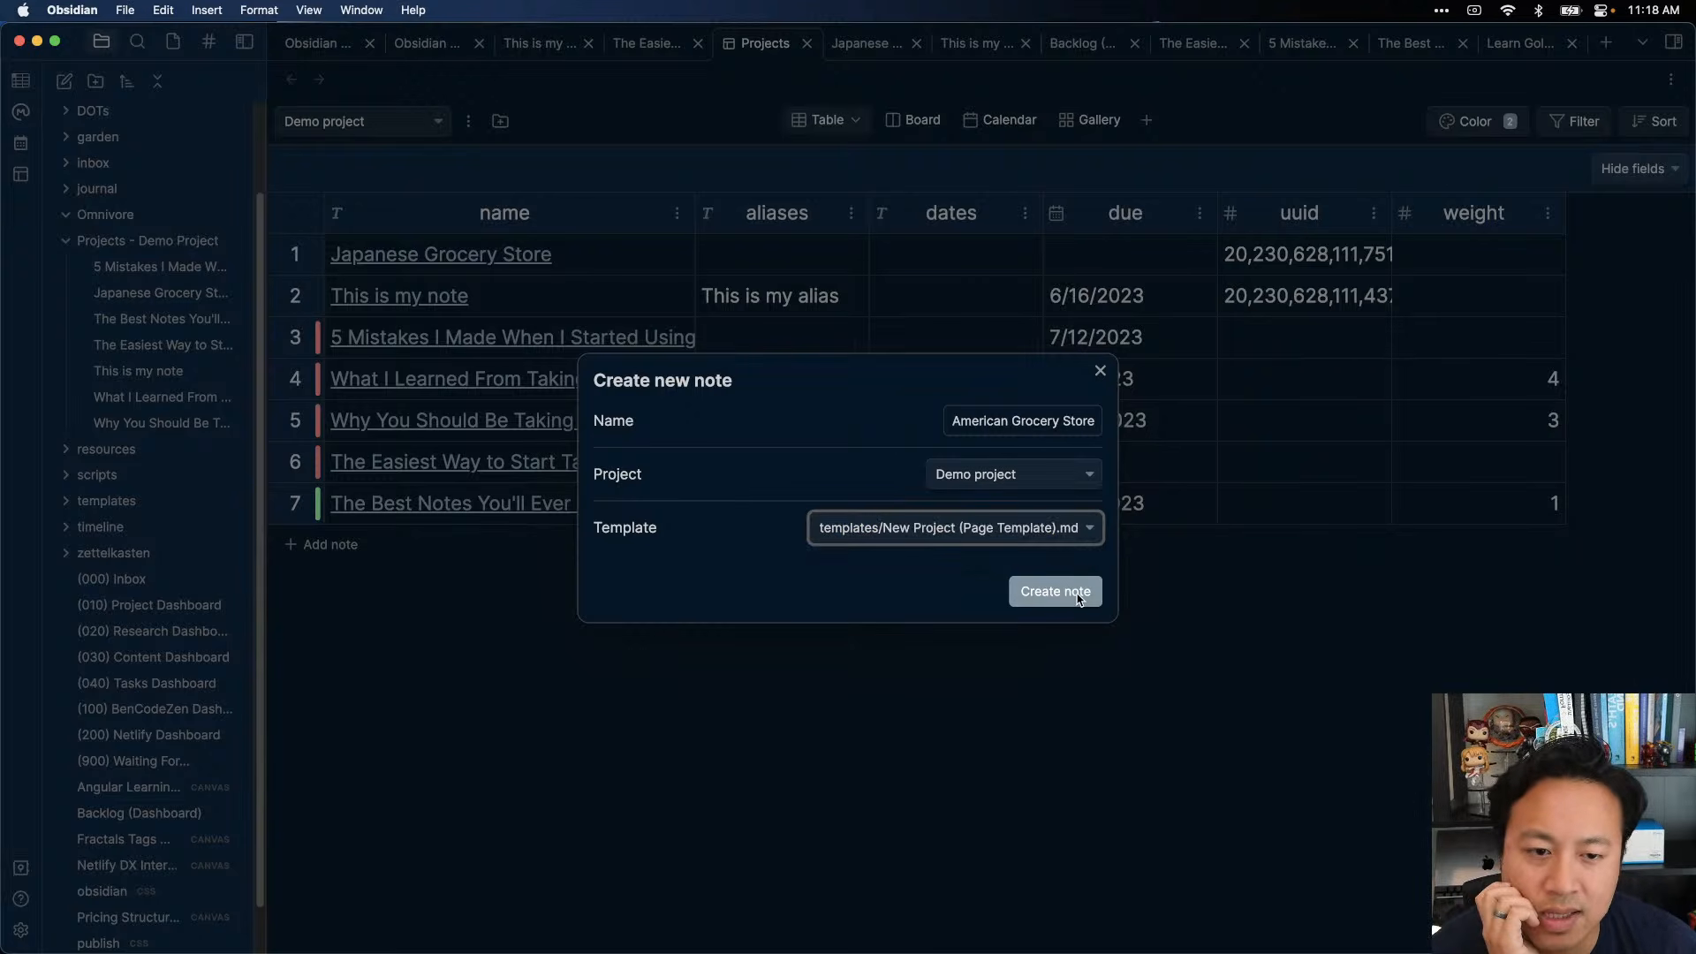
click(1077, 600)
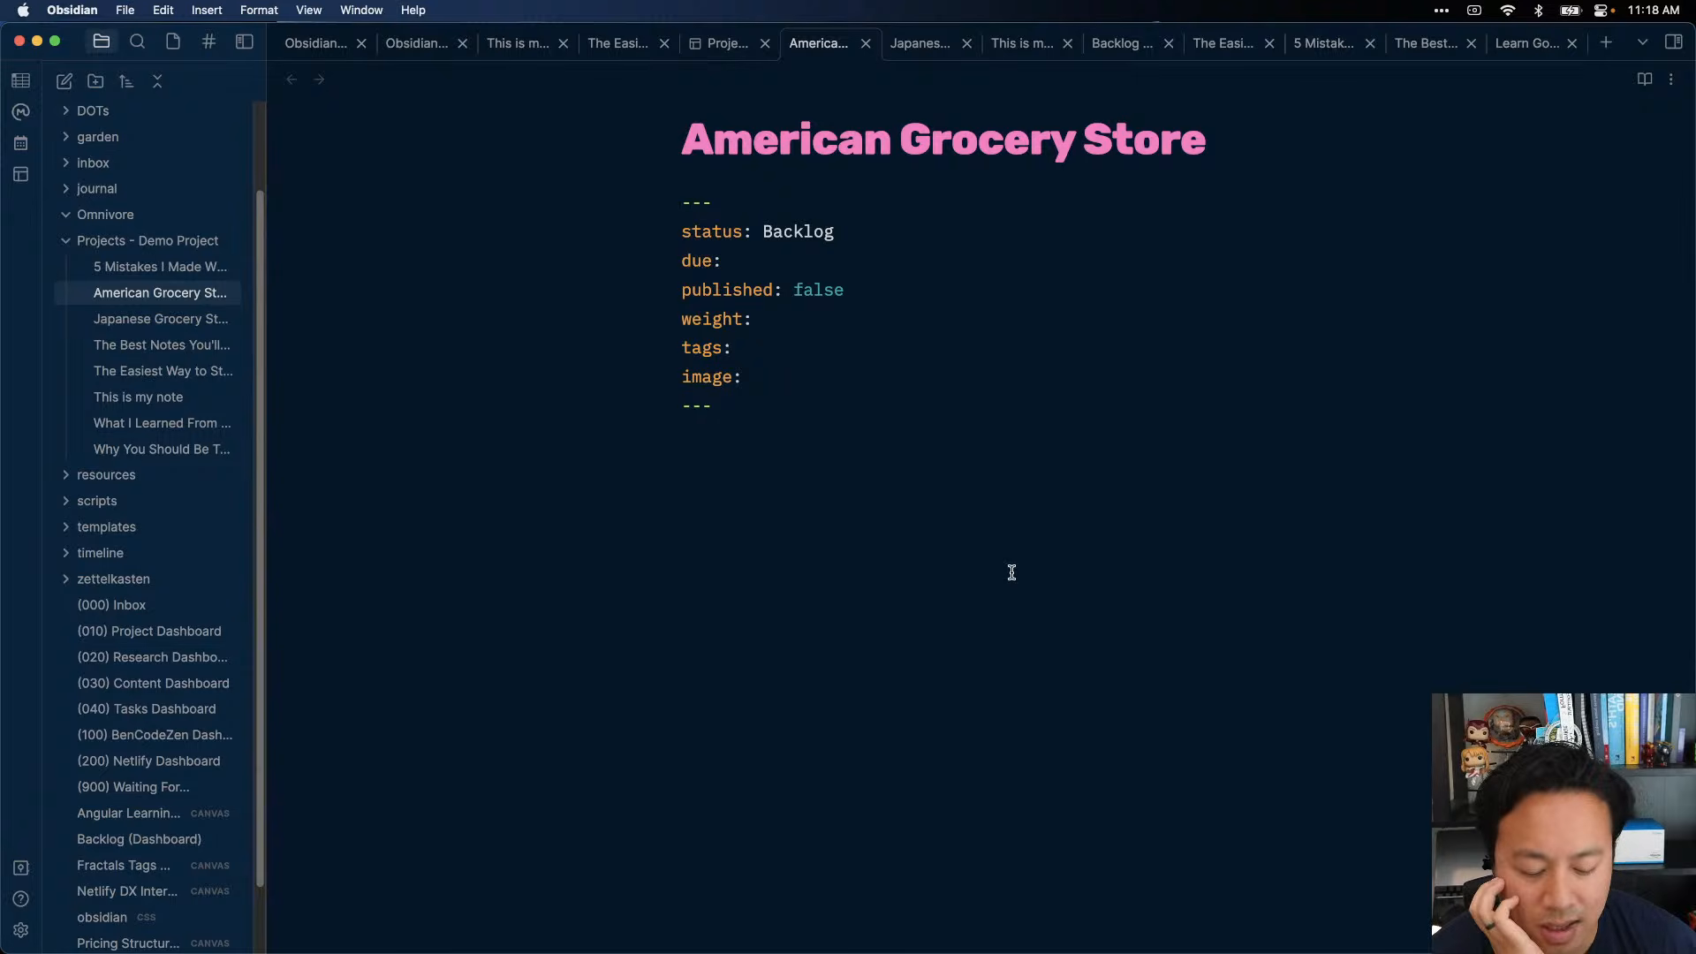
- Check the Projects plugin's settings and review Demo project's new-note location, default name and template entry, leaving everything as is
key(super+comma)
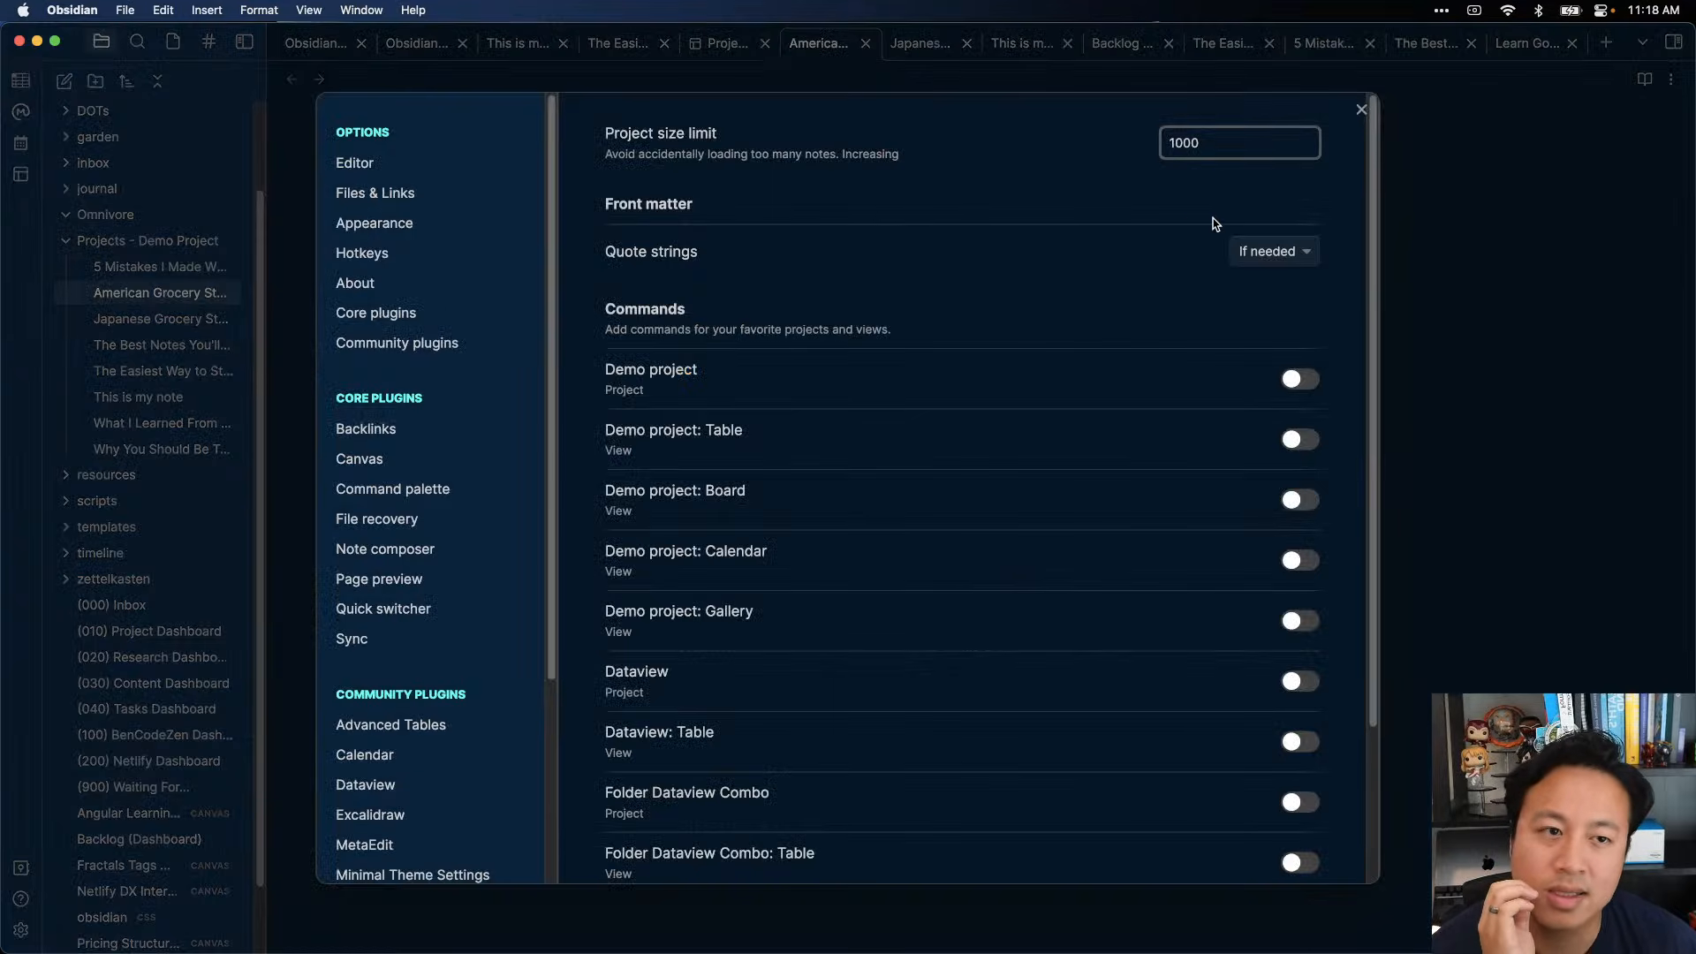
click(1391, 292)
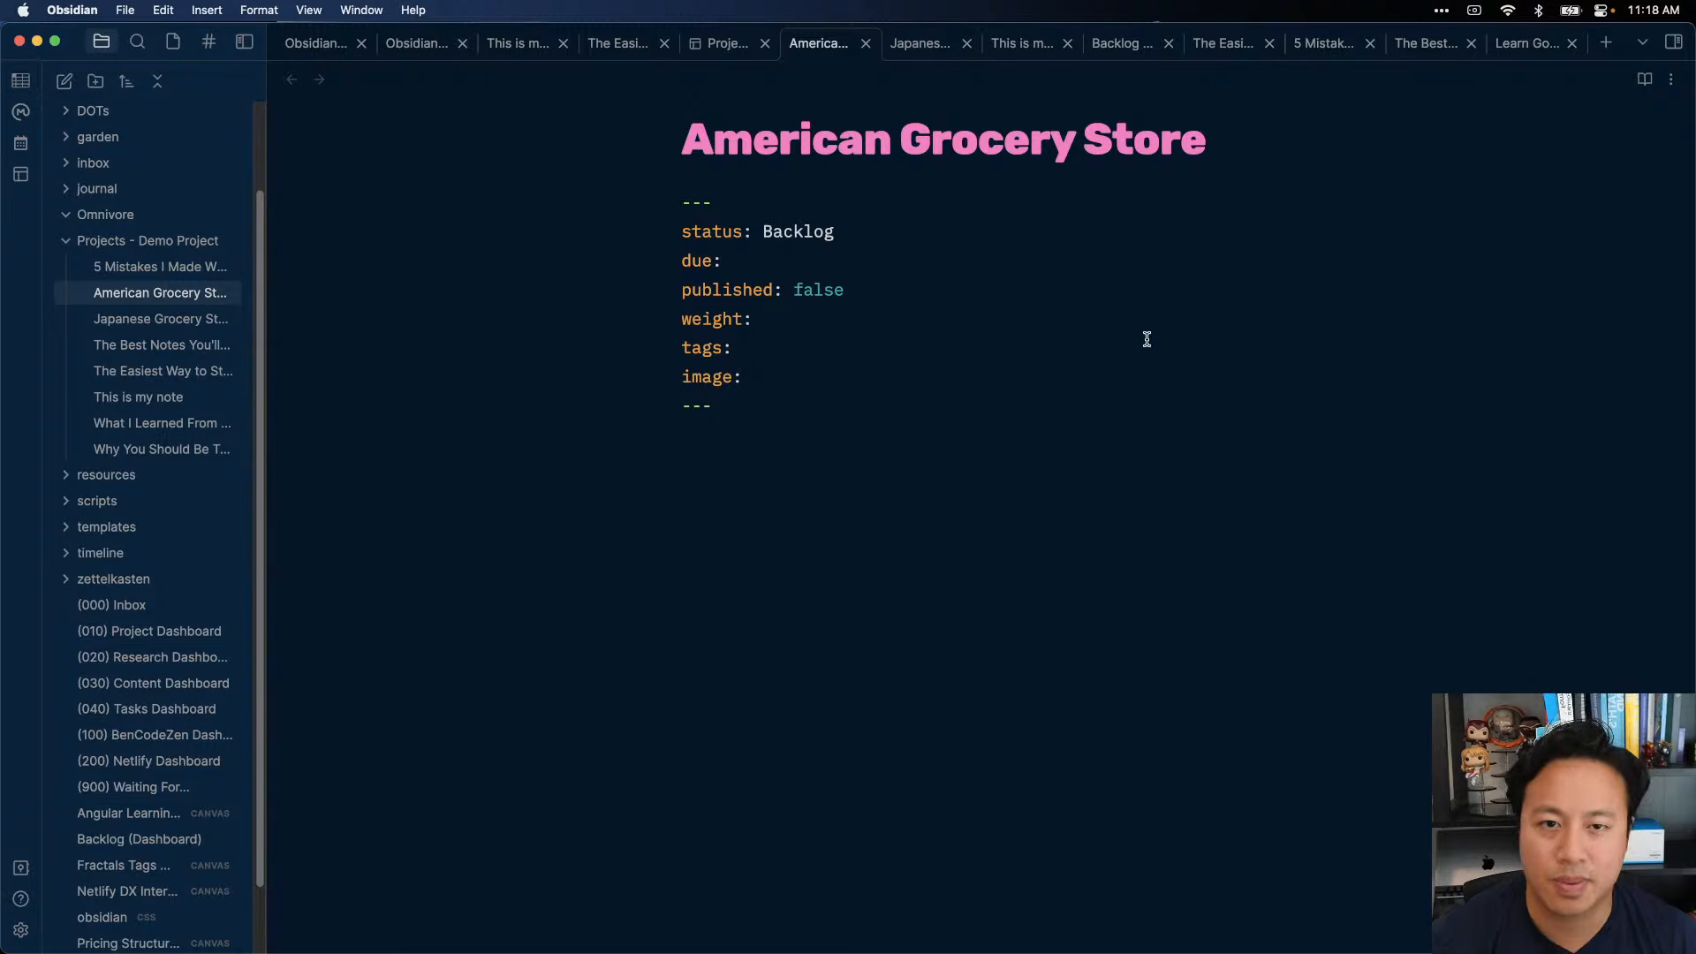
click(711, 43)
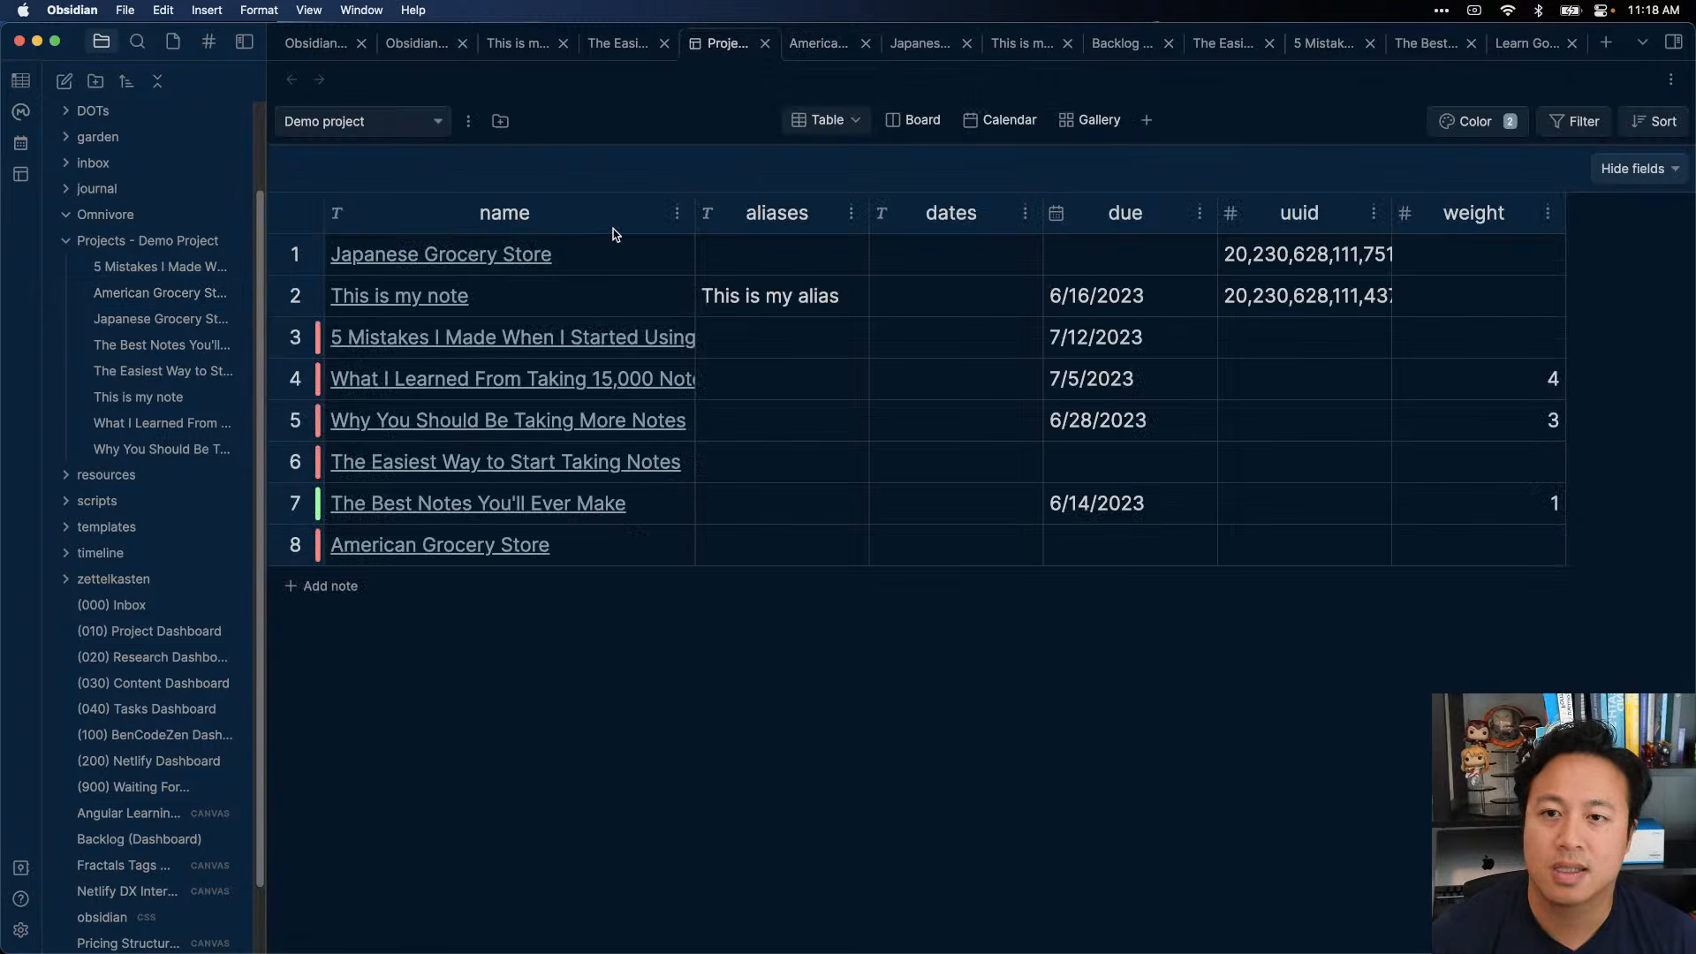
click(468, 121)
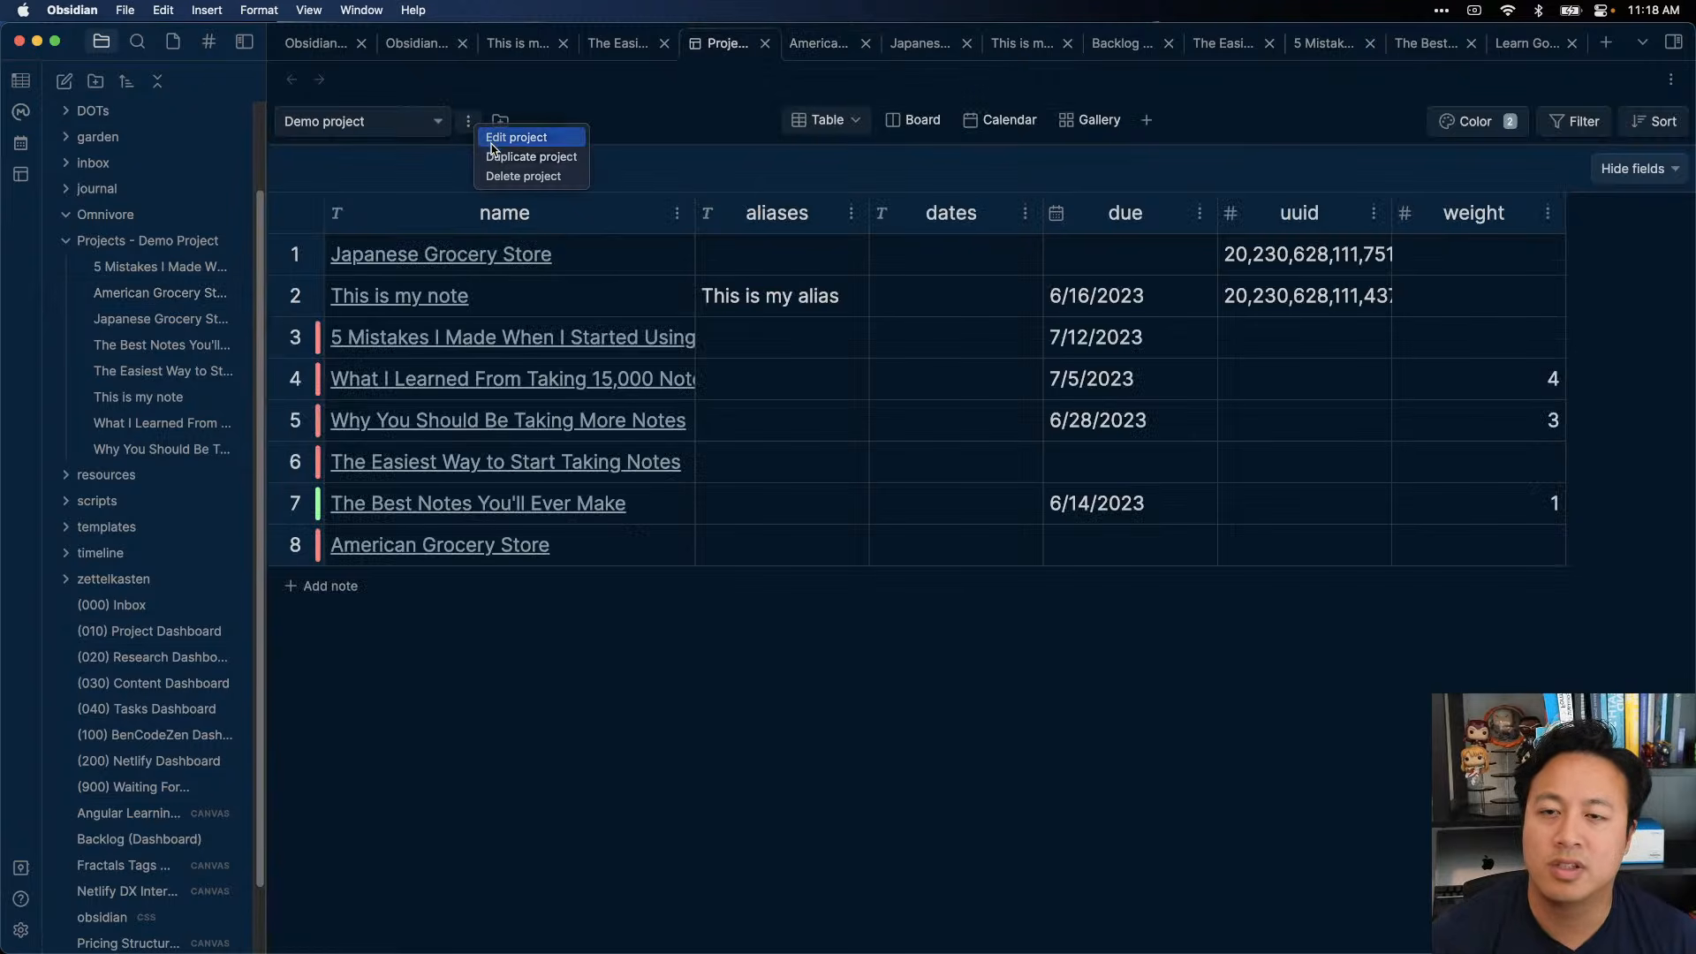
click(517, 138)
click(896, 644)
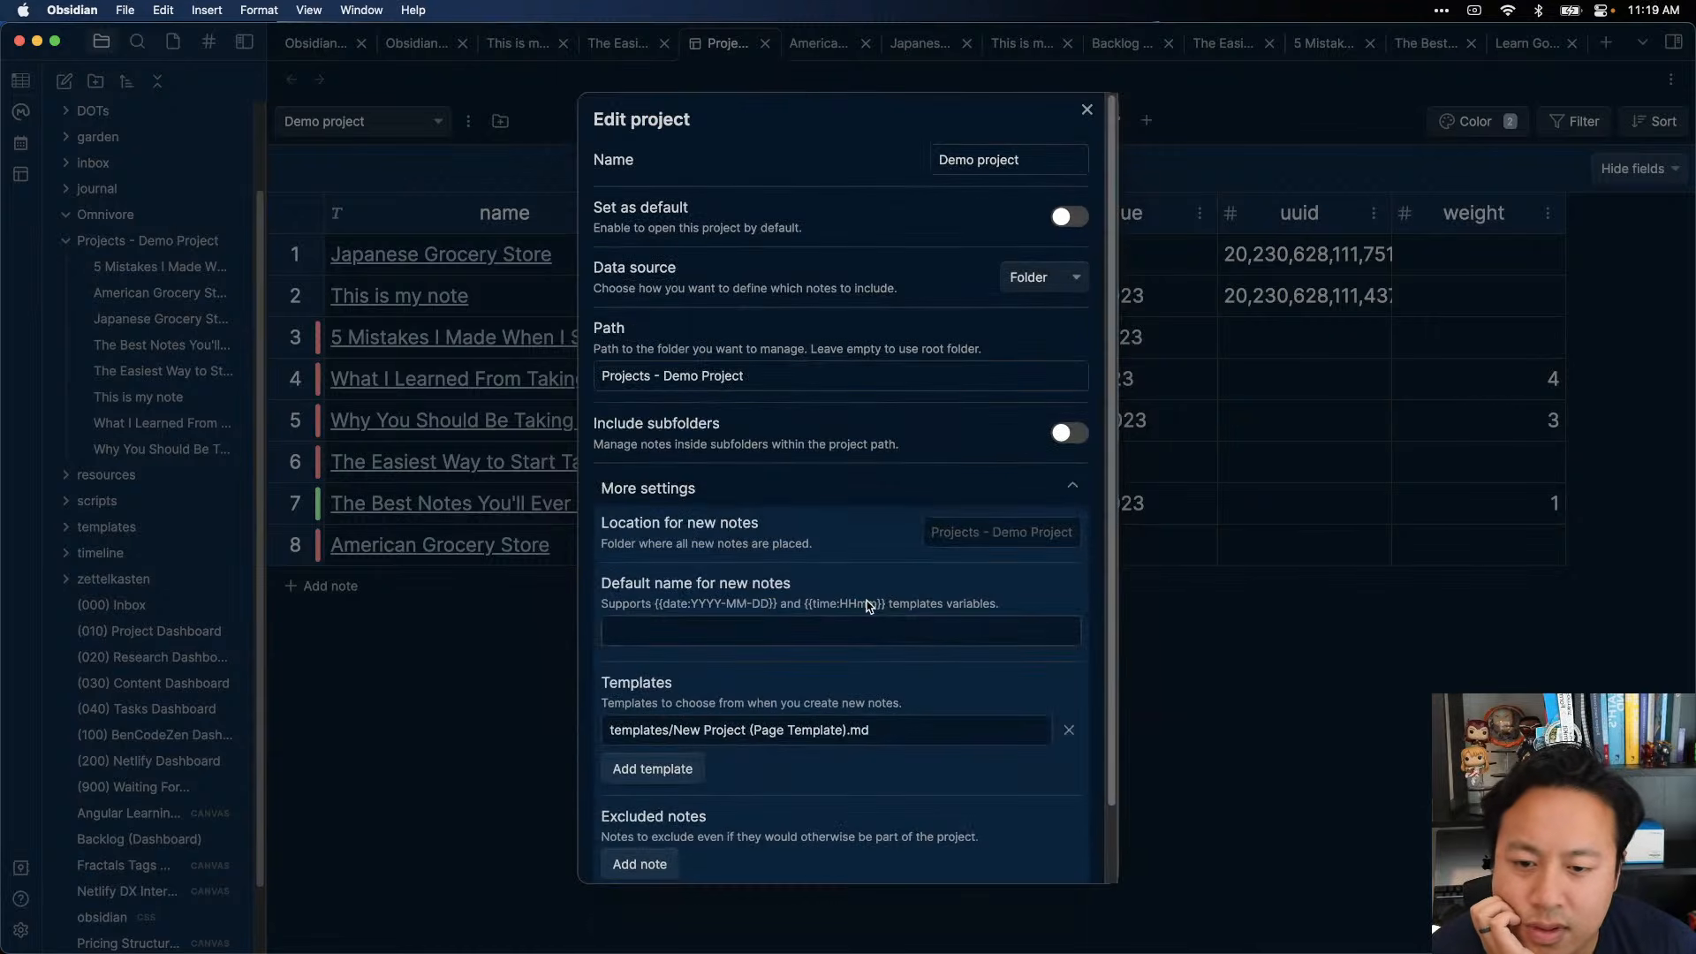
scroll(867, 606, down, 2)
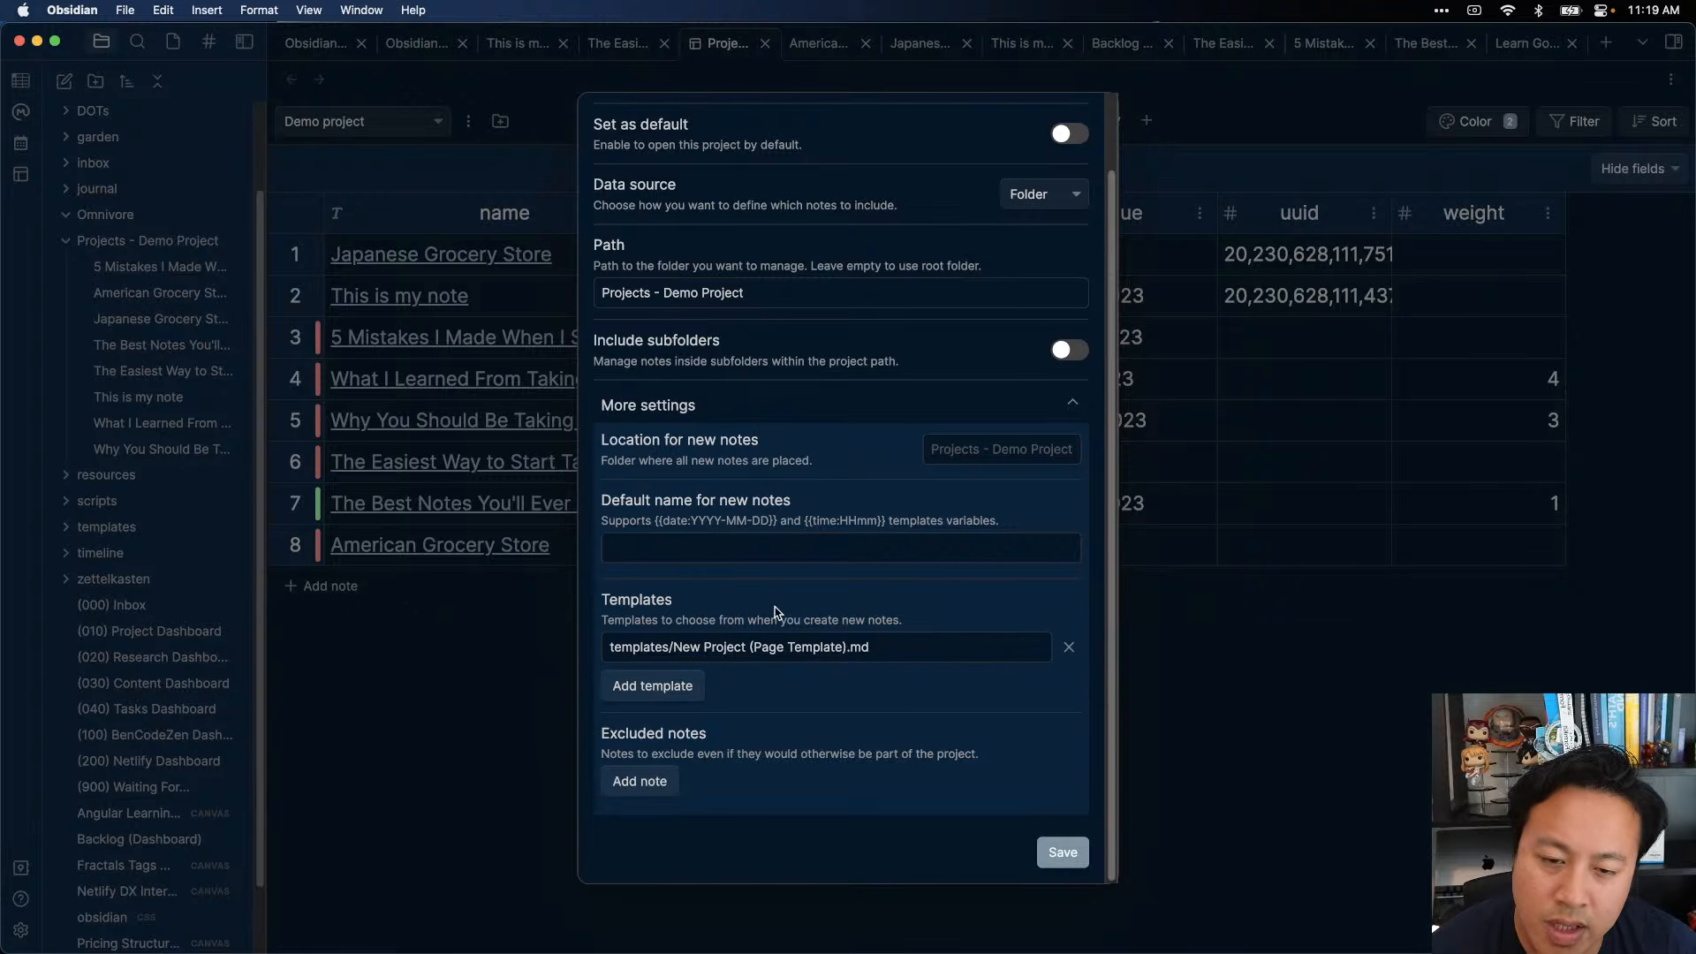
click(753, 646)
click(941, 626)
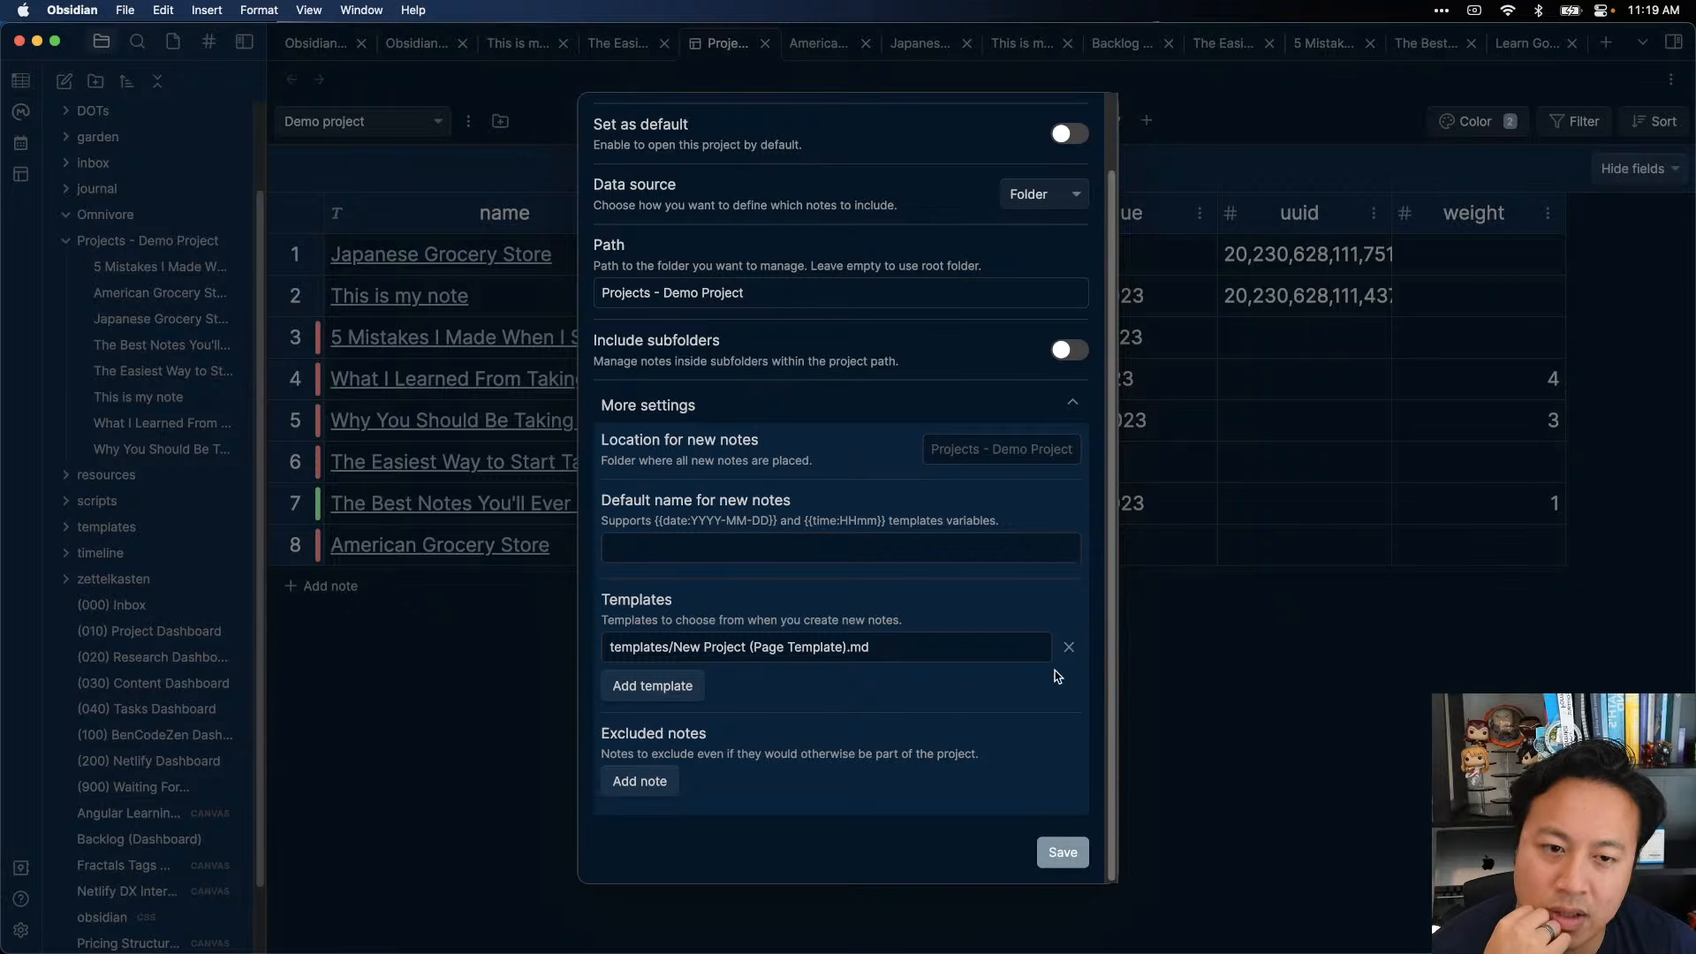
click(1157, 80)
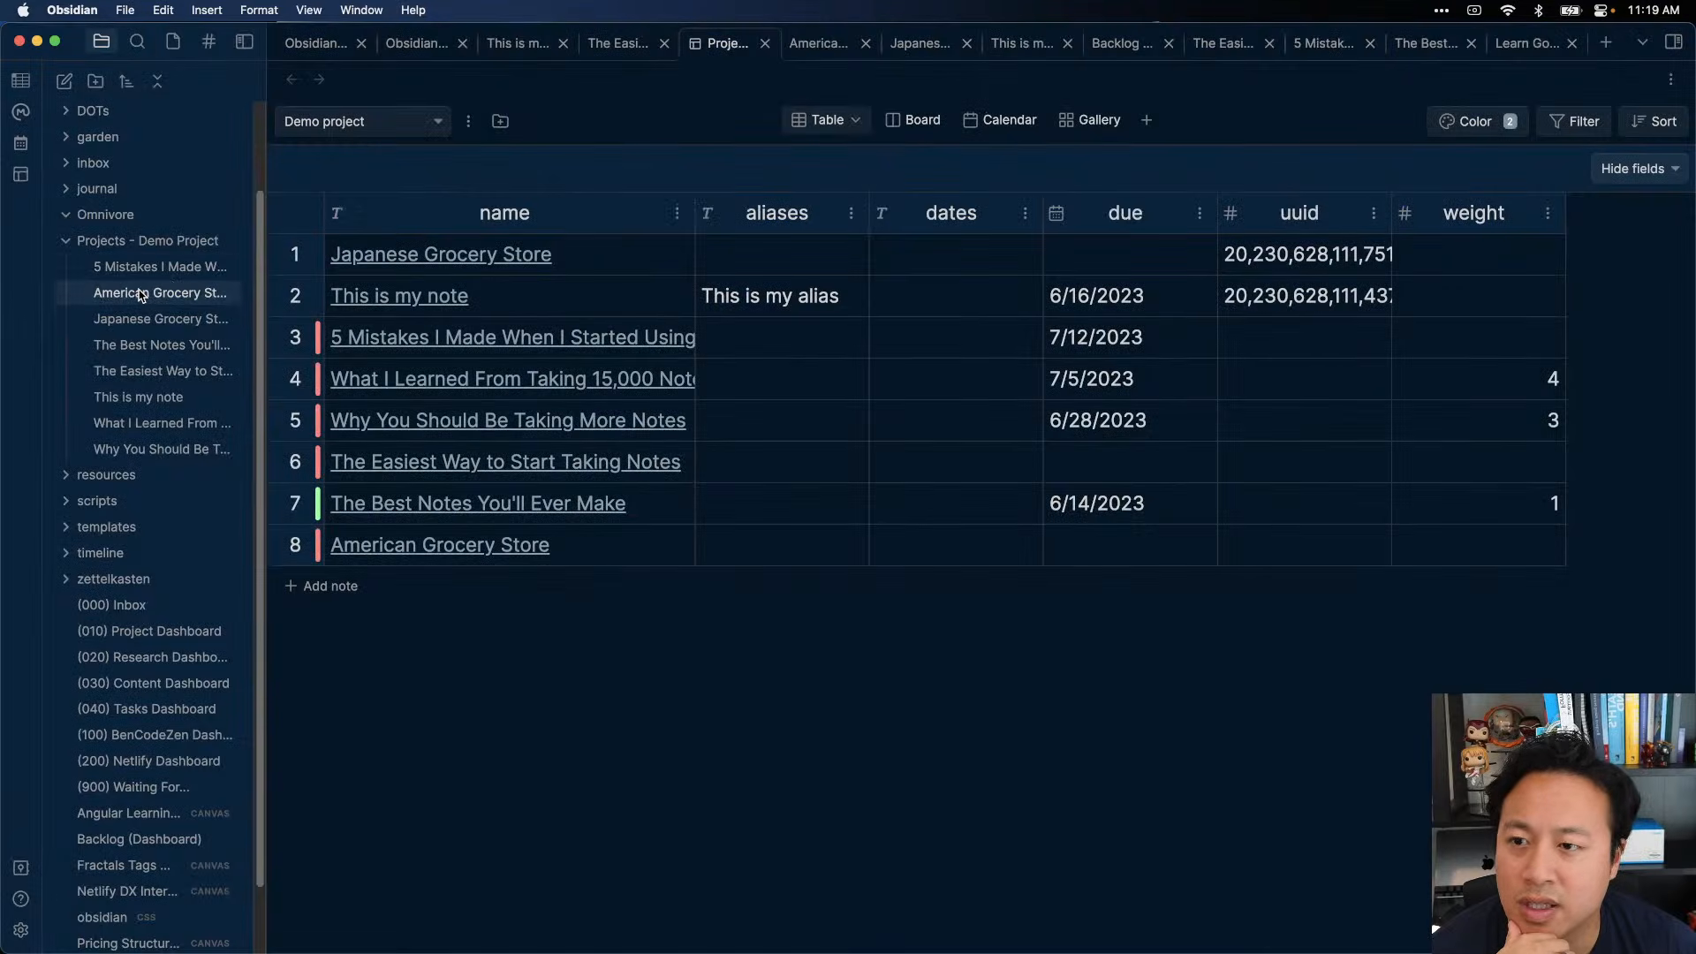
- Open the Japanese Grocery Store and The Best Notes You'll Ever Make notes to compare their front matter
click(155, 293)
click(160, 319)
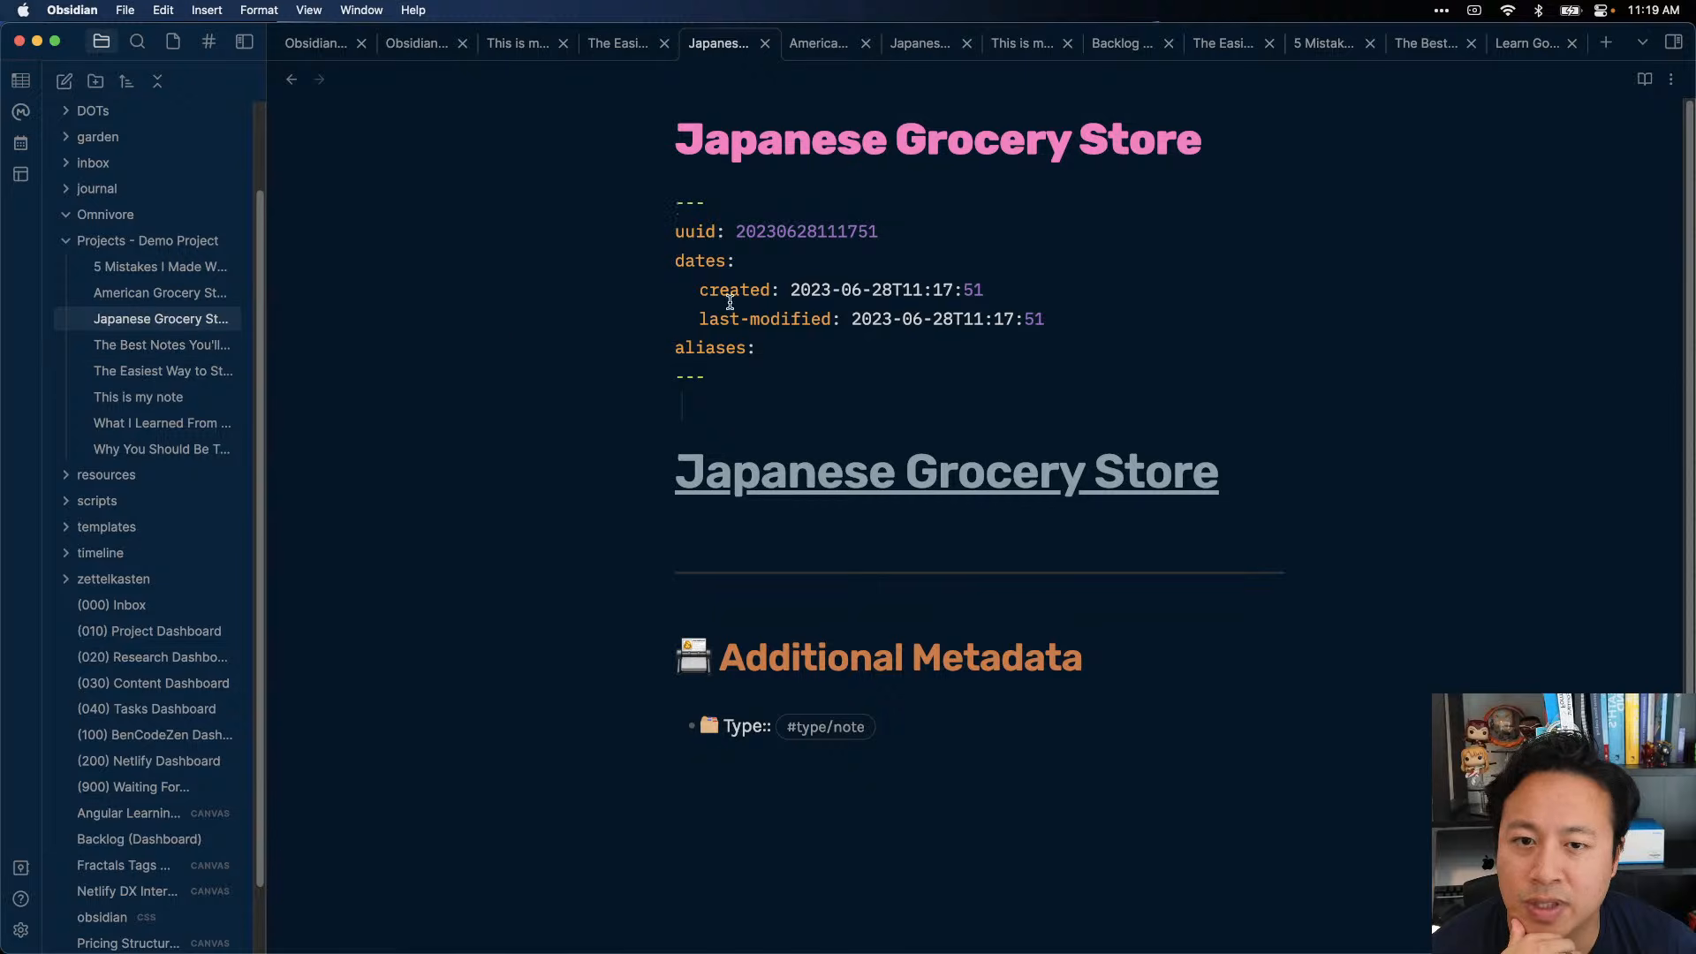
click(903, 378)
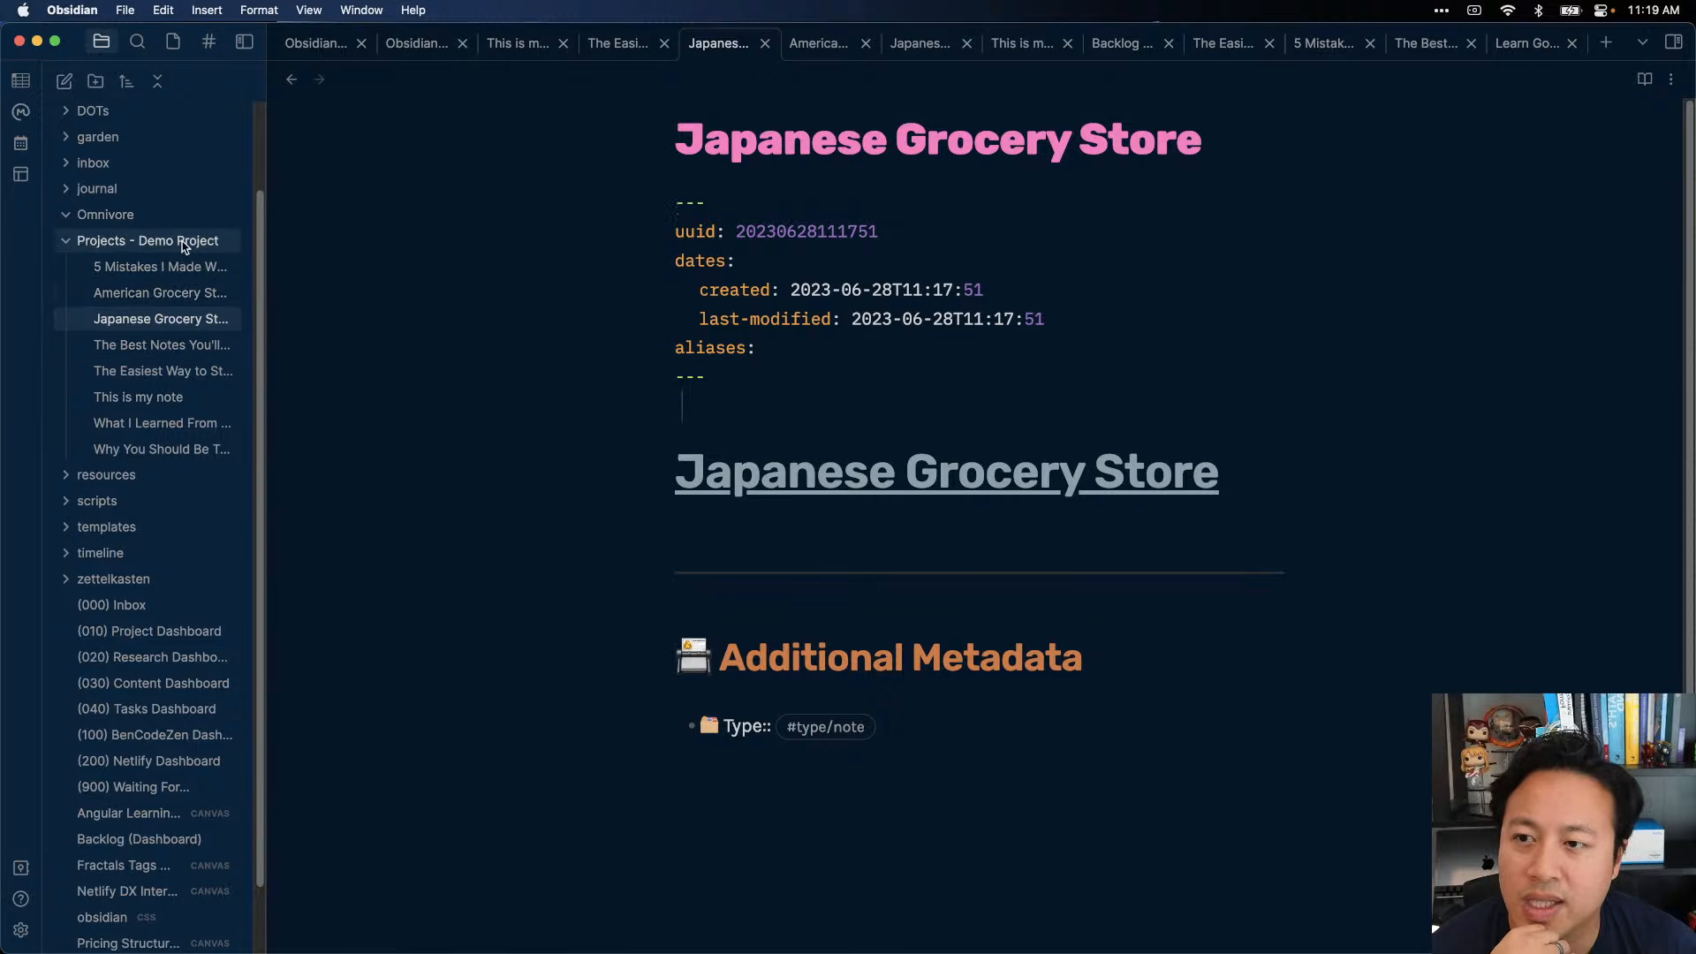
click(221, 343)
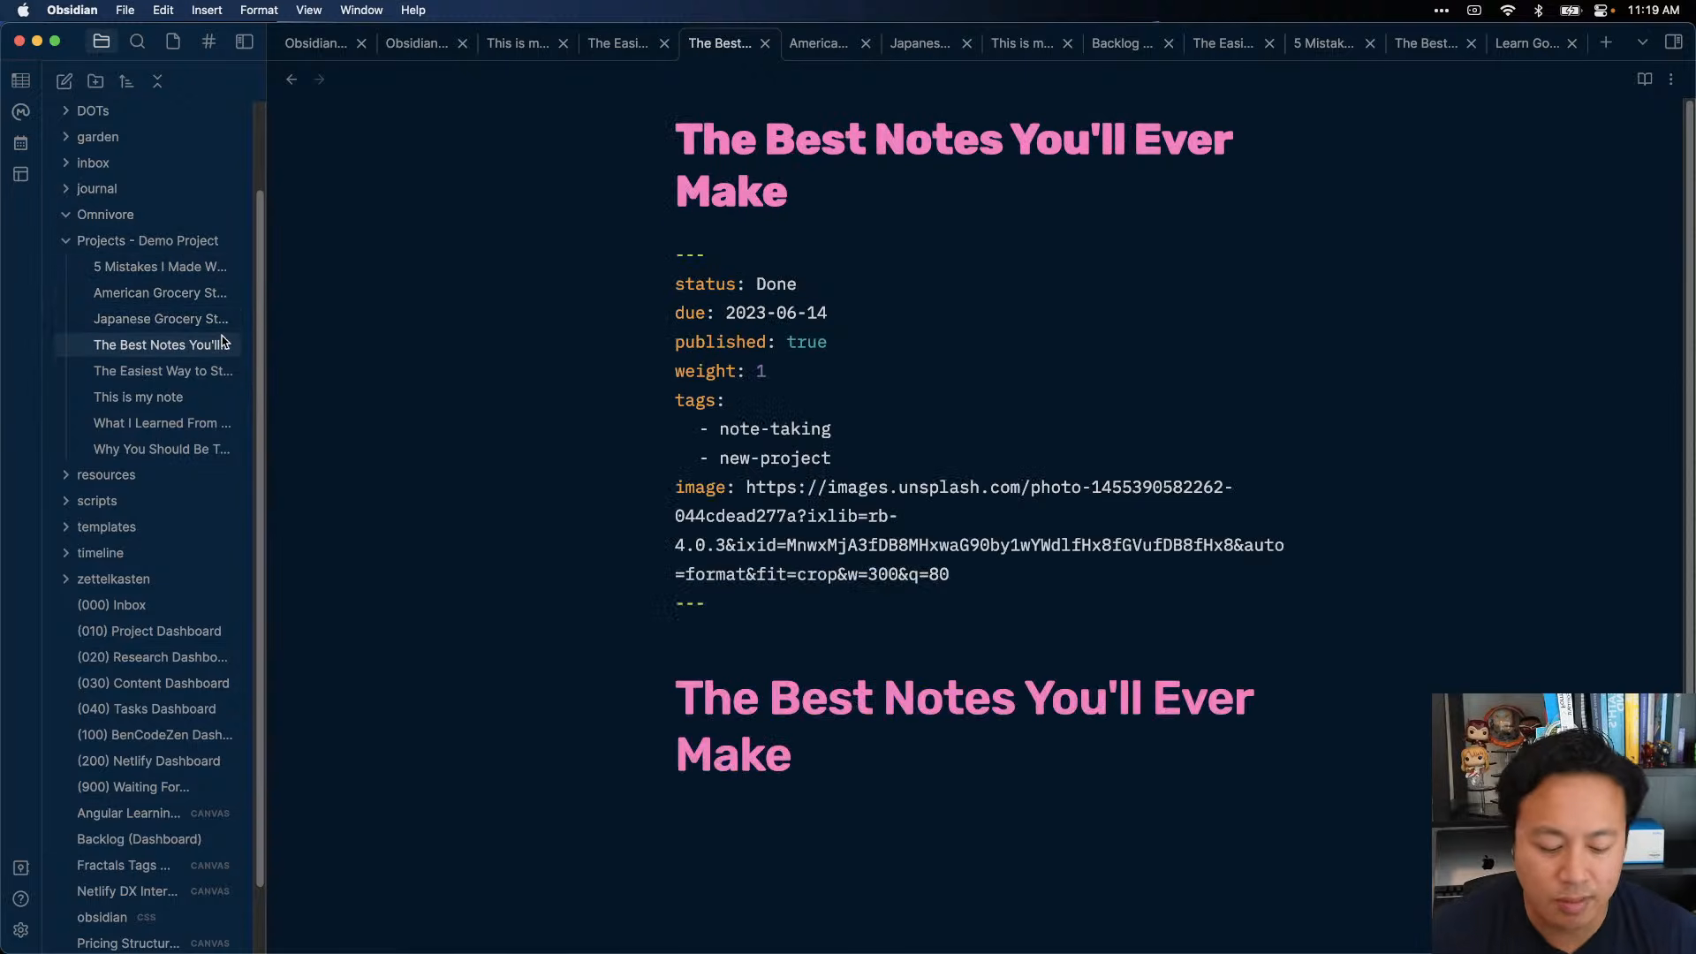
- Open the Projects view in a new tab and switch it to Demo project
key(super+shift+p)
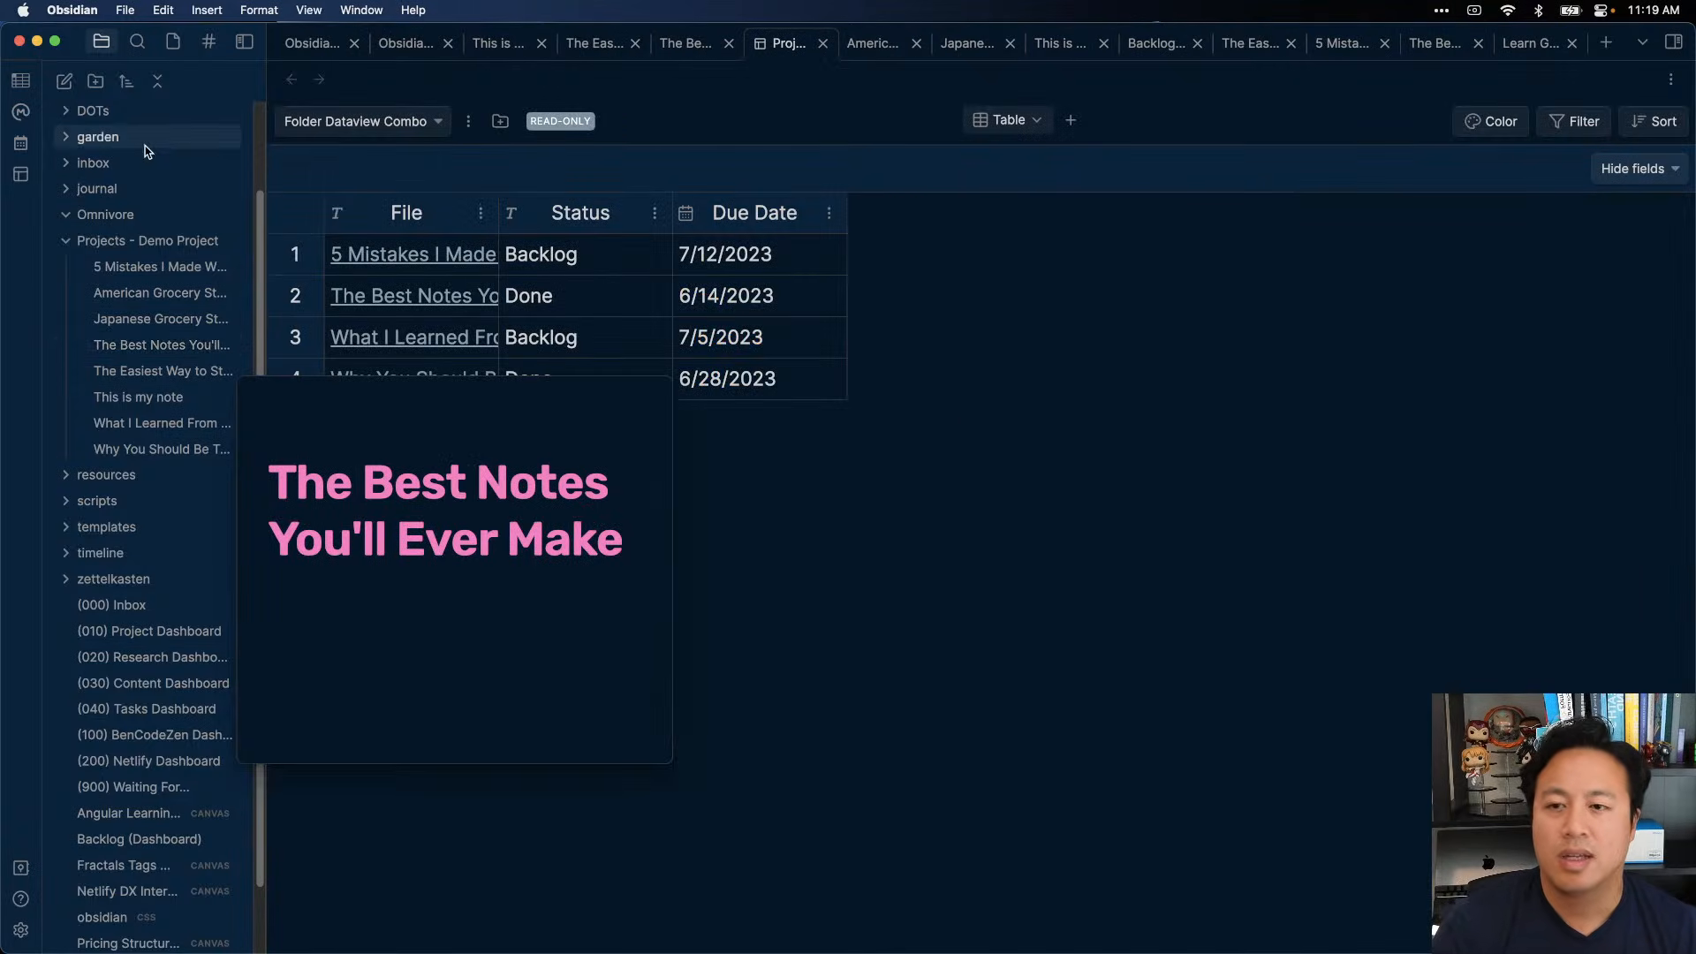
click(405, 122)
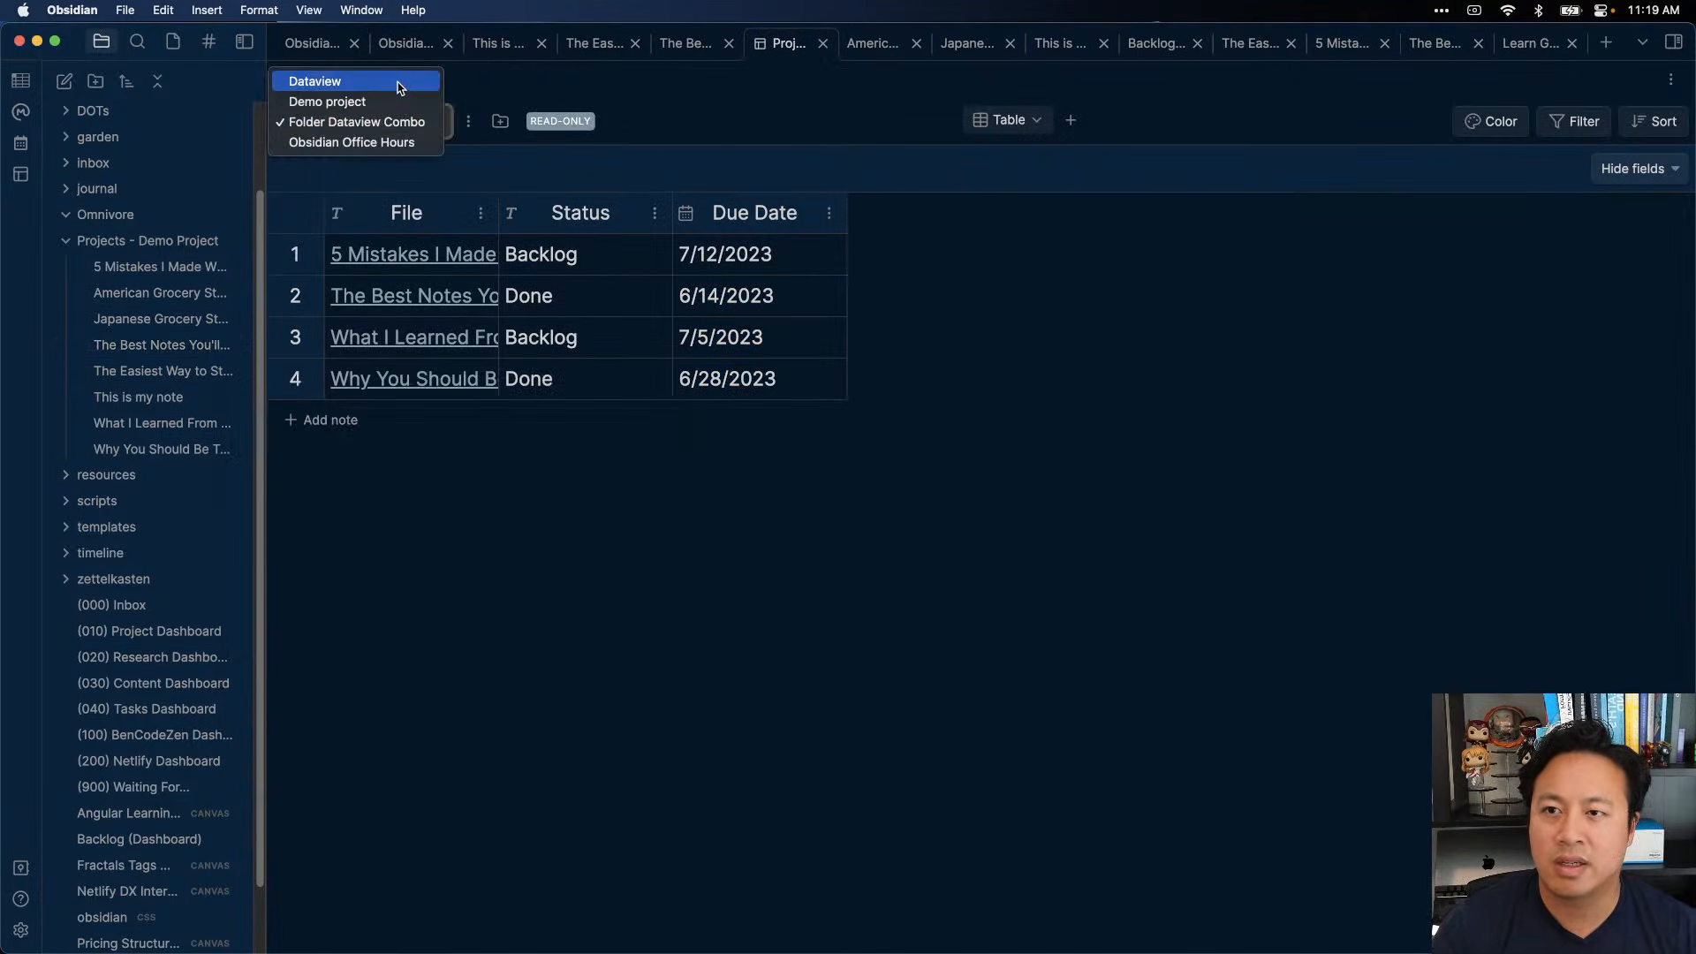
click(392, 82)
click(394, 124)
click(392, 143)
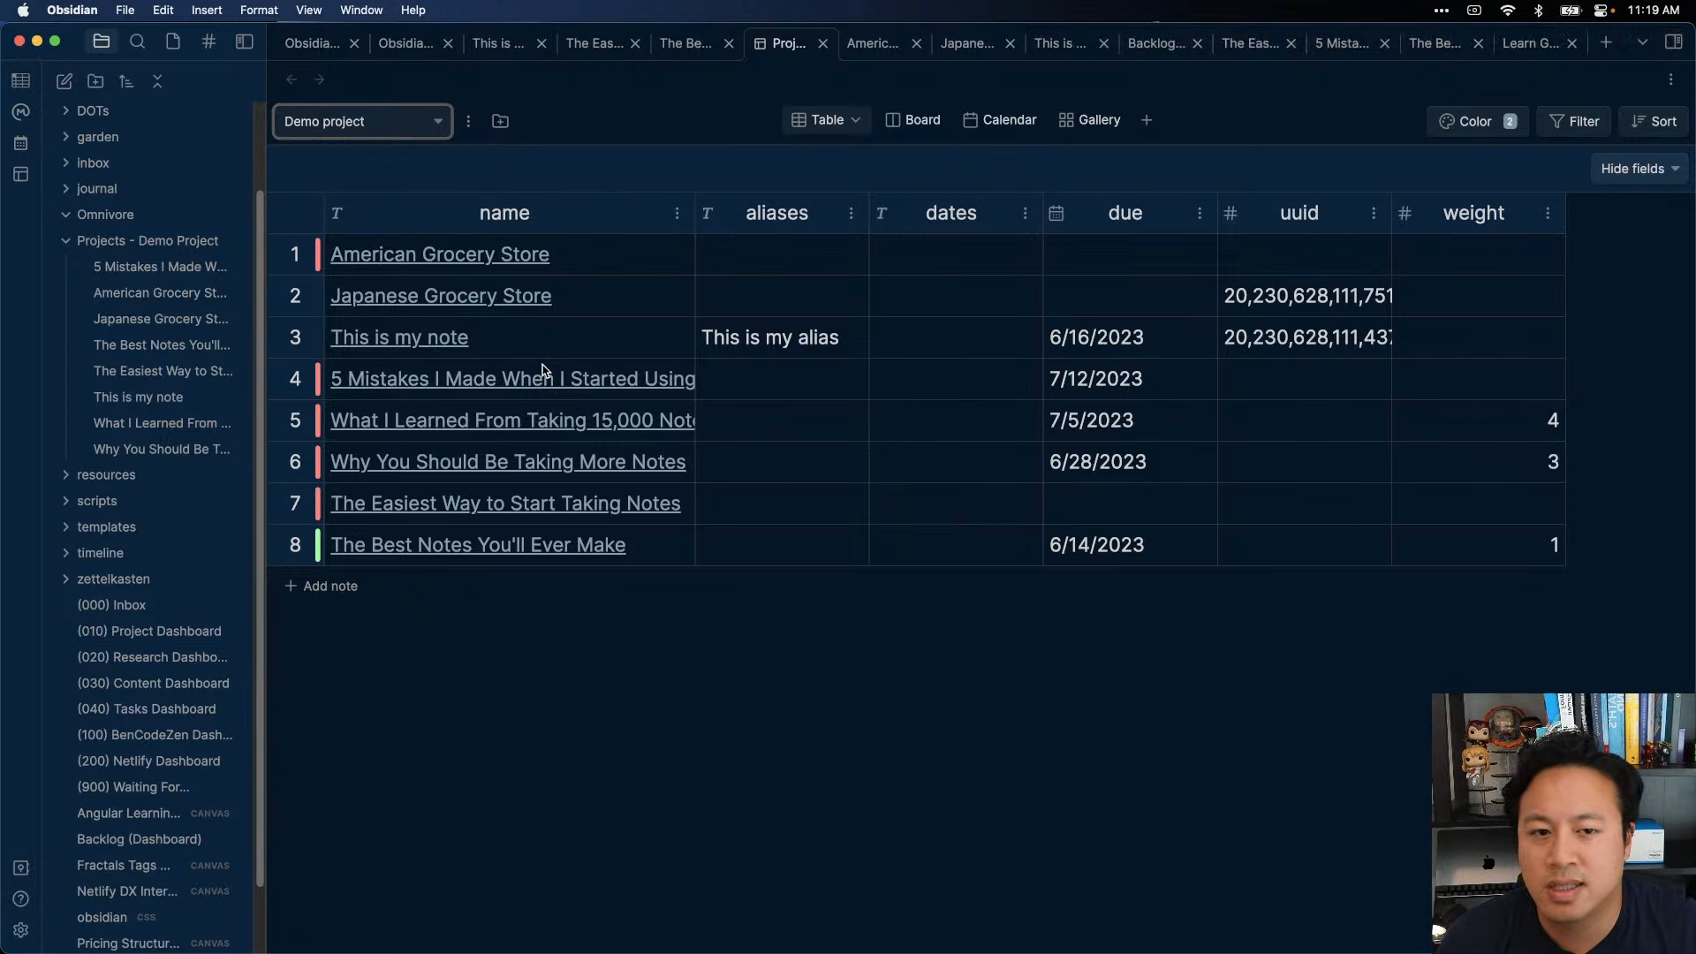
- Open "This is my note" from the Demo project table and examine its nested dates front matter
click(428, 342)
double_click(756, 318)
click(694, 237)
drag(690, 255, 825, 344)
click(856, 365)
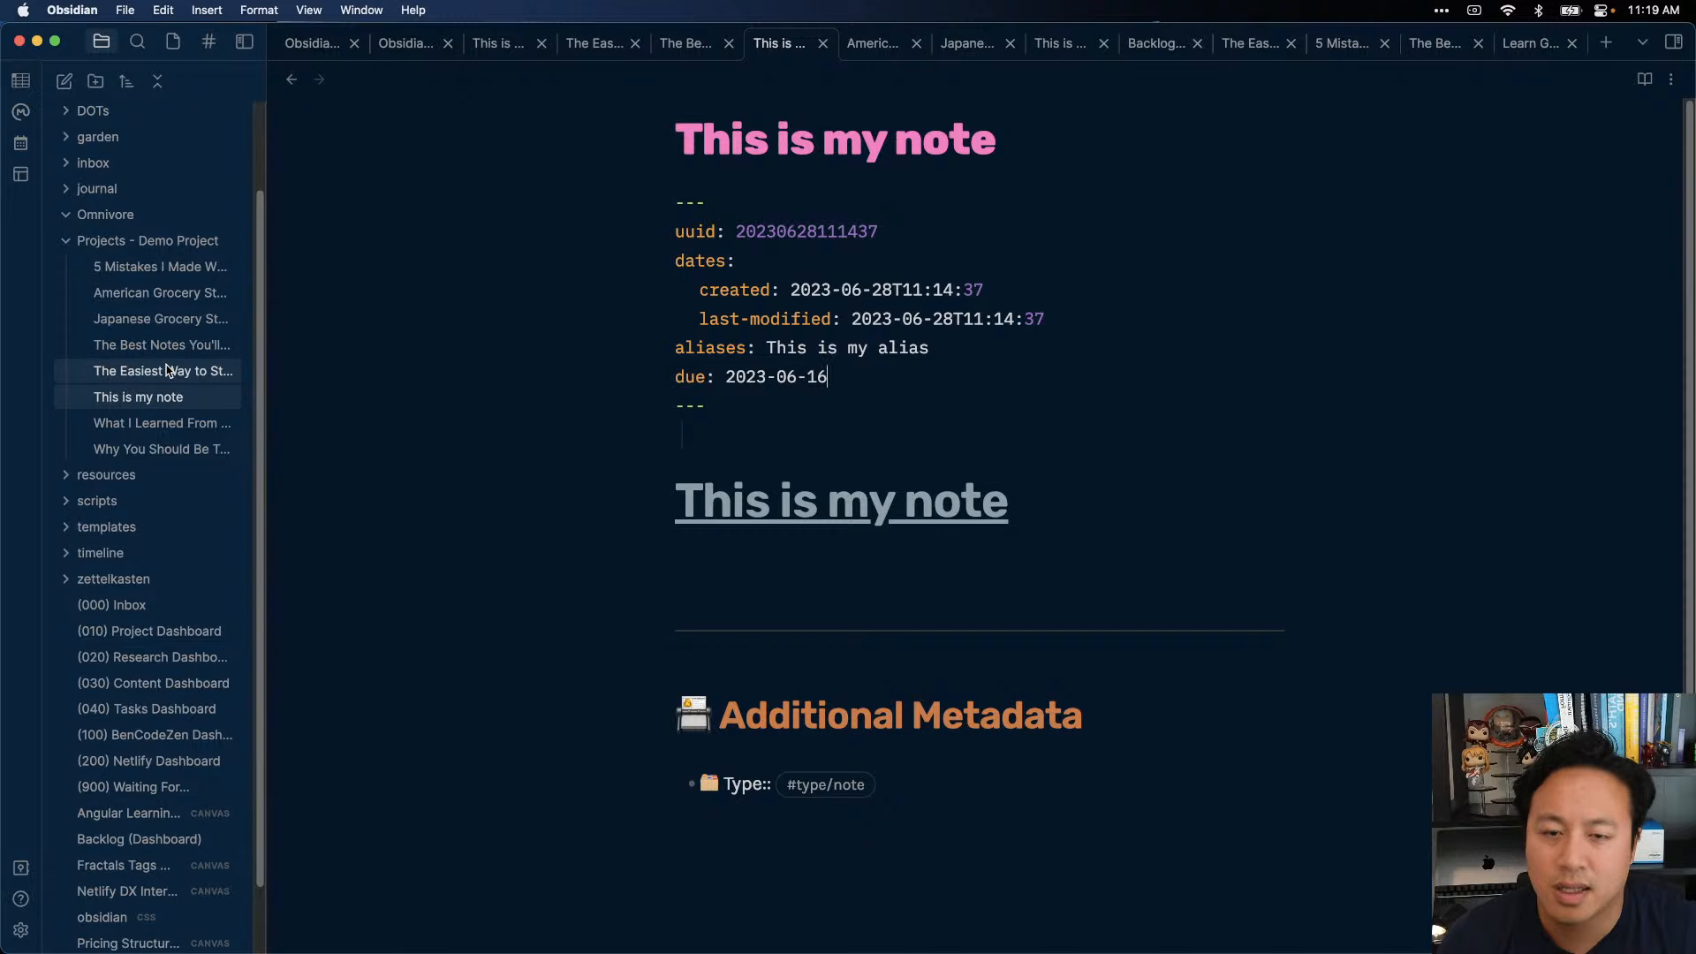
- Reopen the Projects view in another new tab and display Demo project's table
key(super+shift+p)
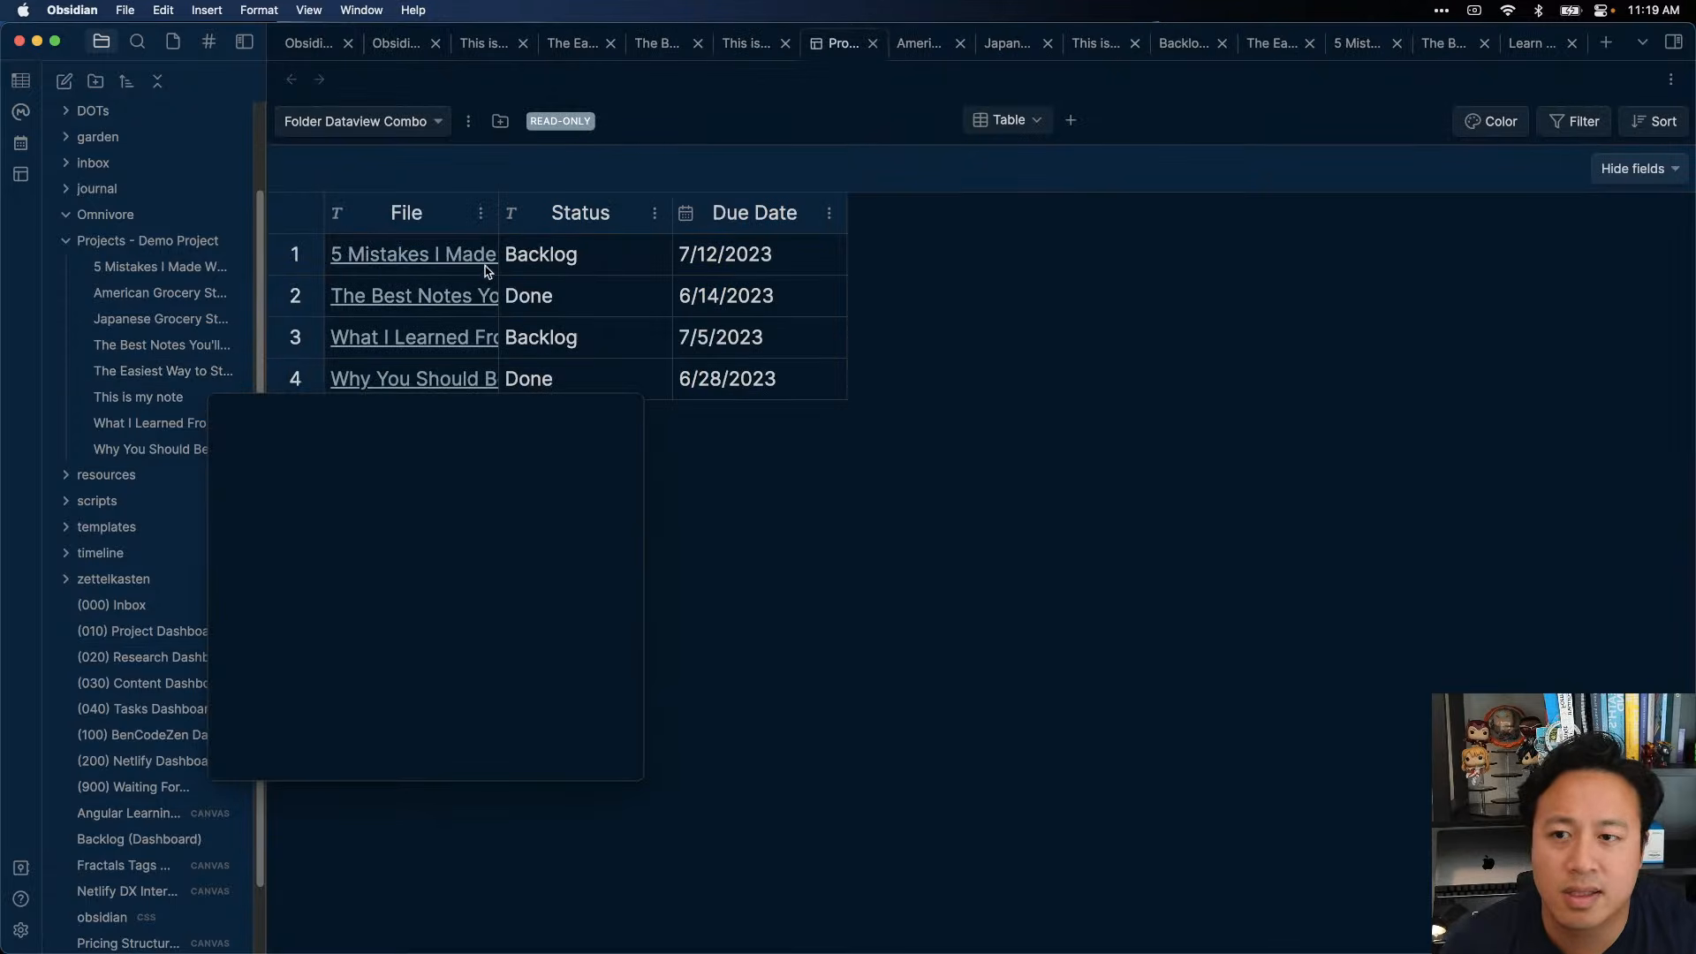
click(380, 118)
click(394, 100)
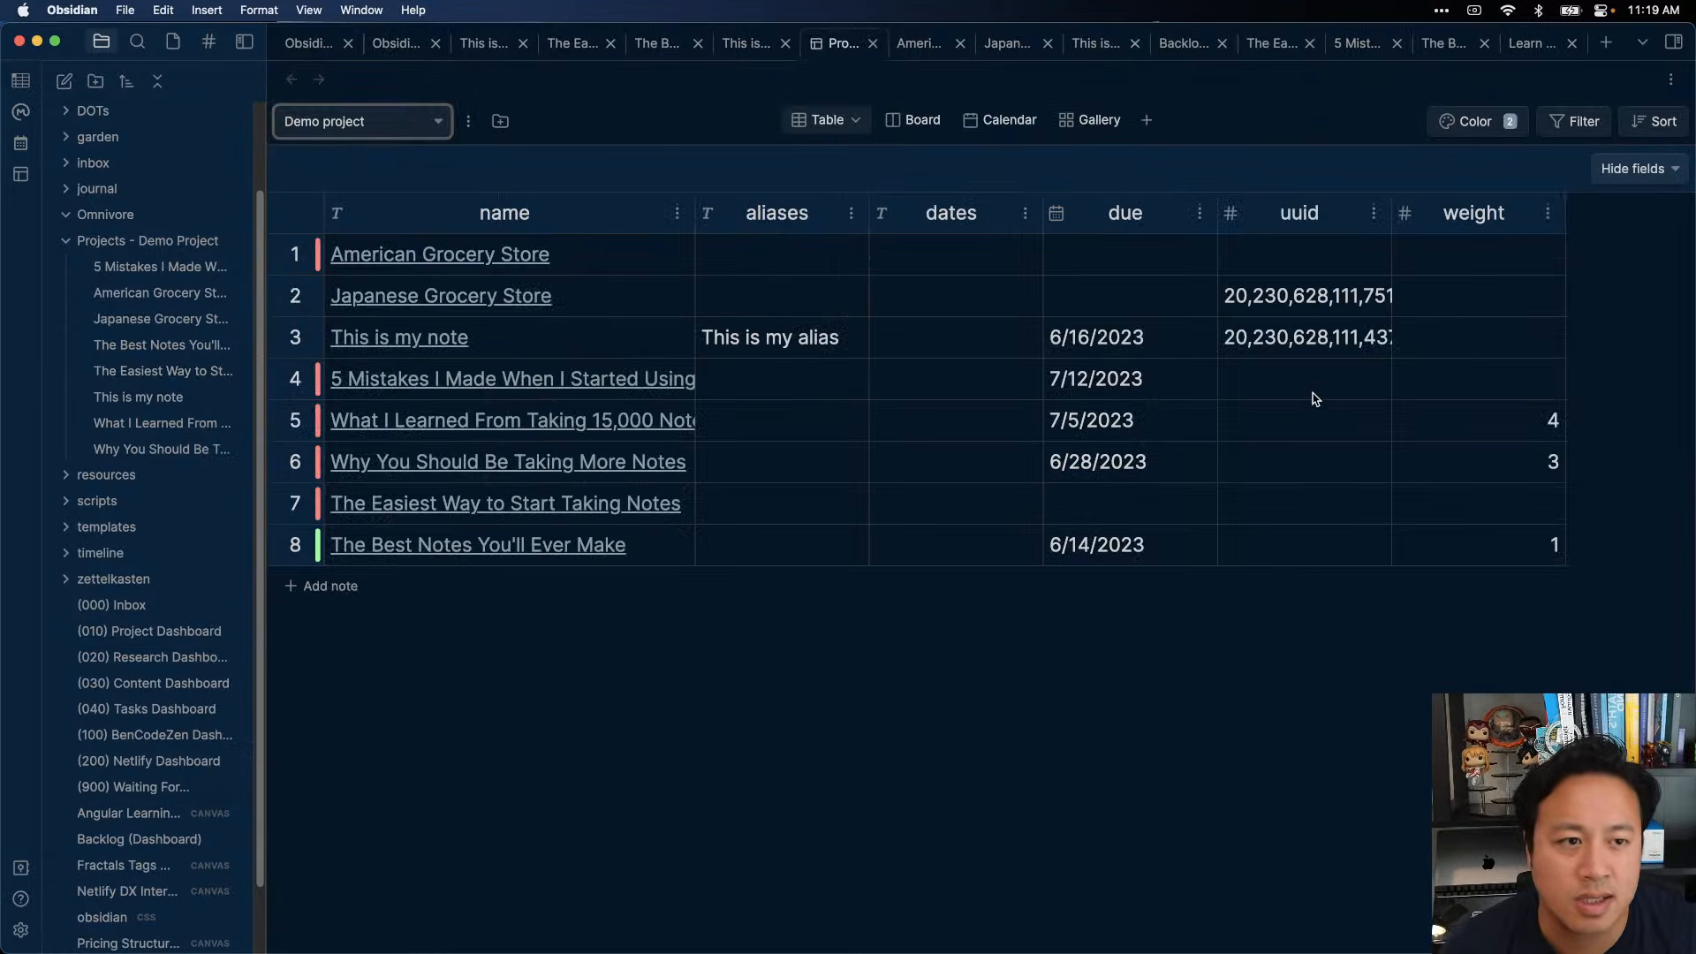
- Review the table's field visibility list, hide and reshow the dates field, and inspect Japanese Grocery Store's dates cell
click(1636, 168)
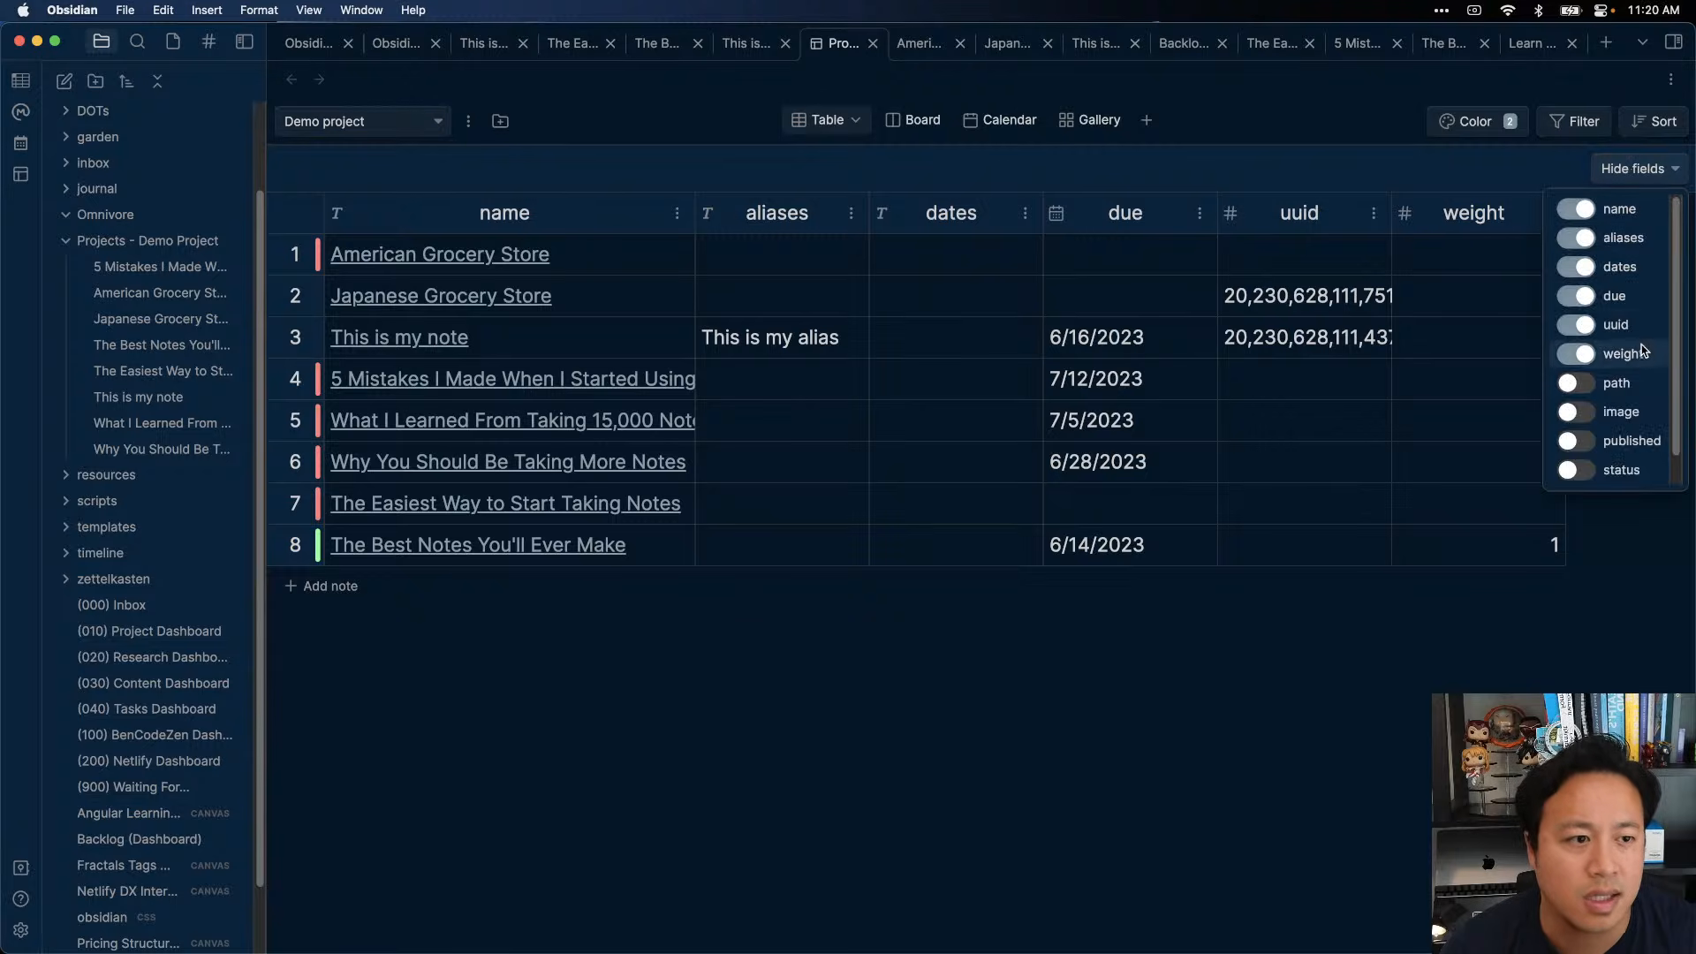
scroll(1630, 309, down, 1)
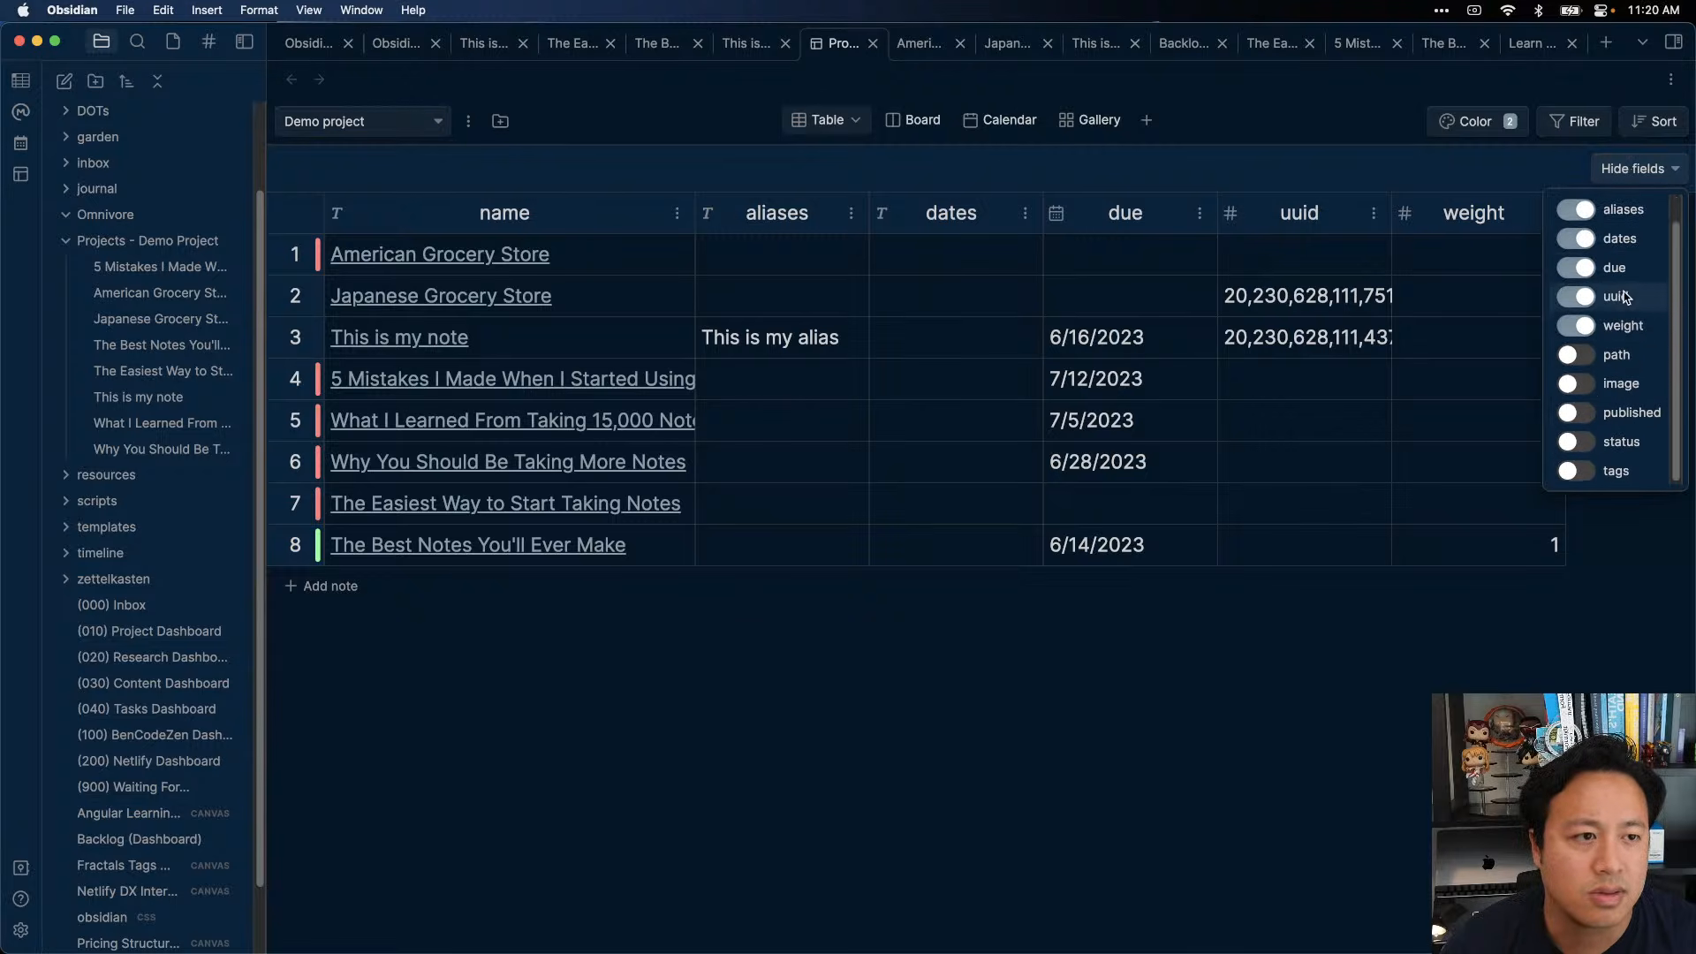
scroll(1624, 283, up, 1)
click(1577, 267)
click(1577, 267)
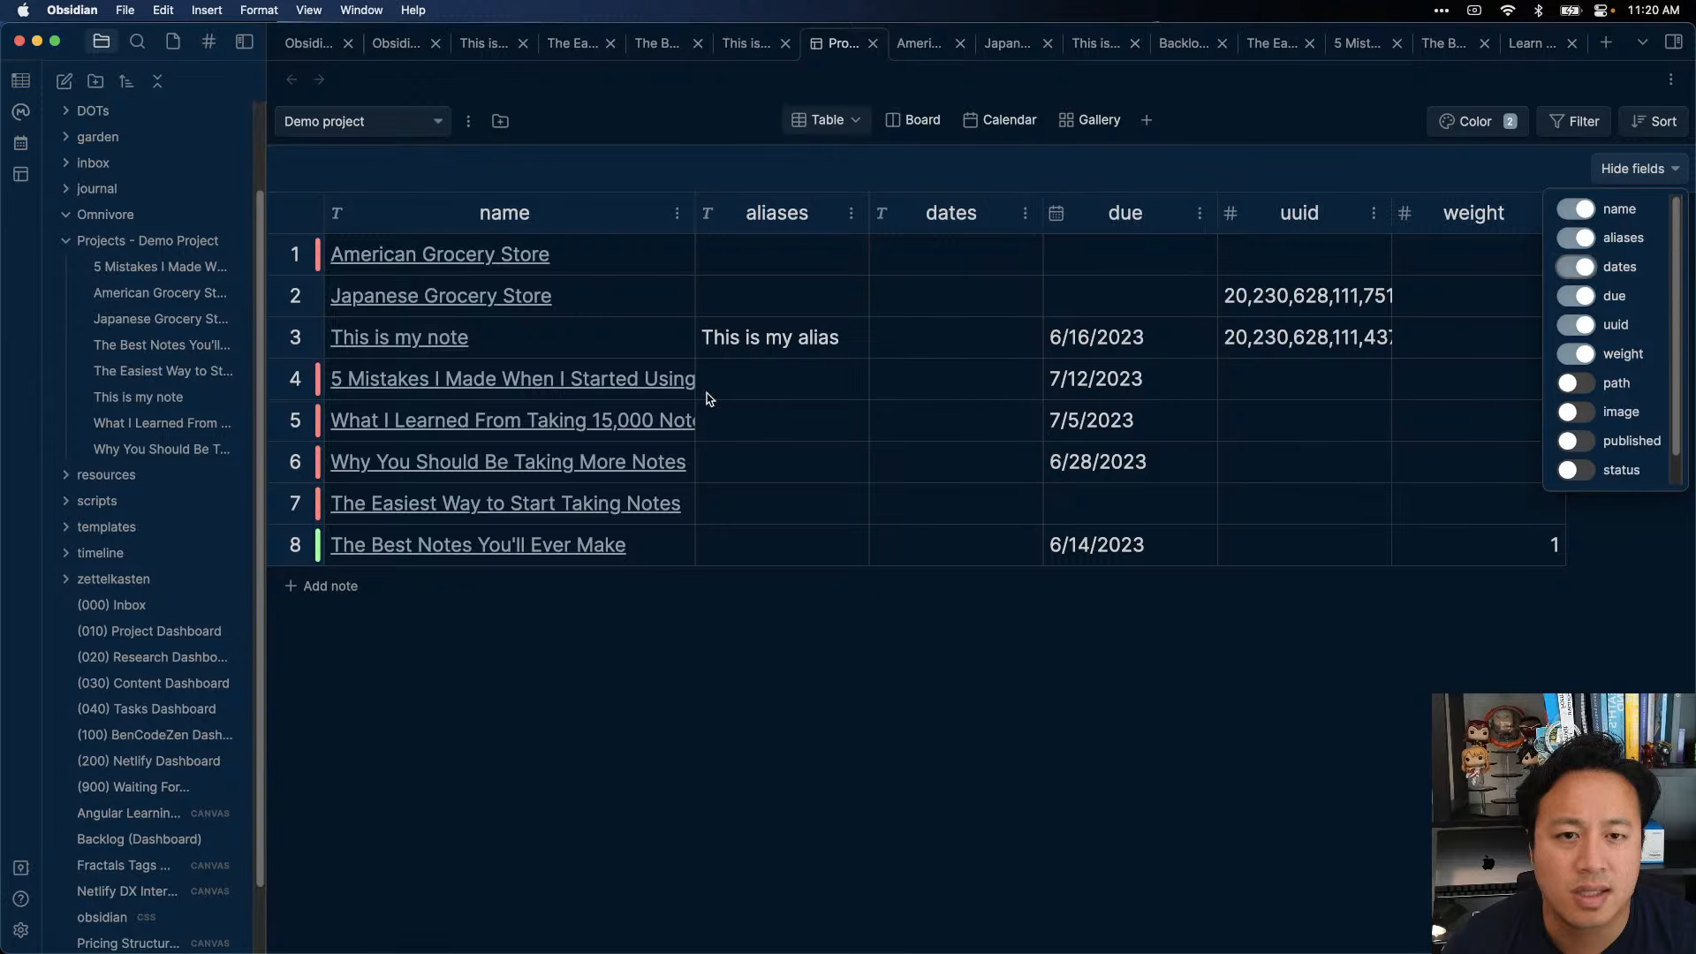
click(1059, 285)
click(954, 287)
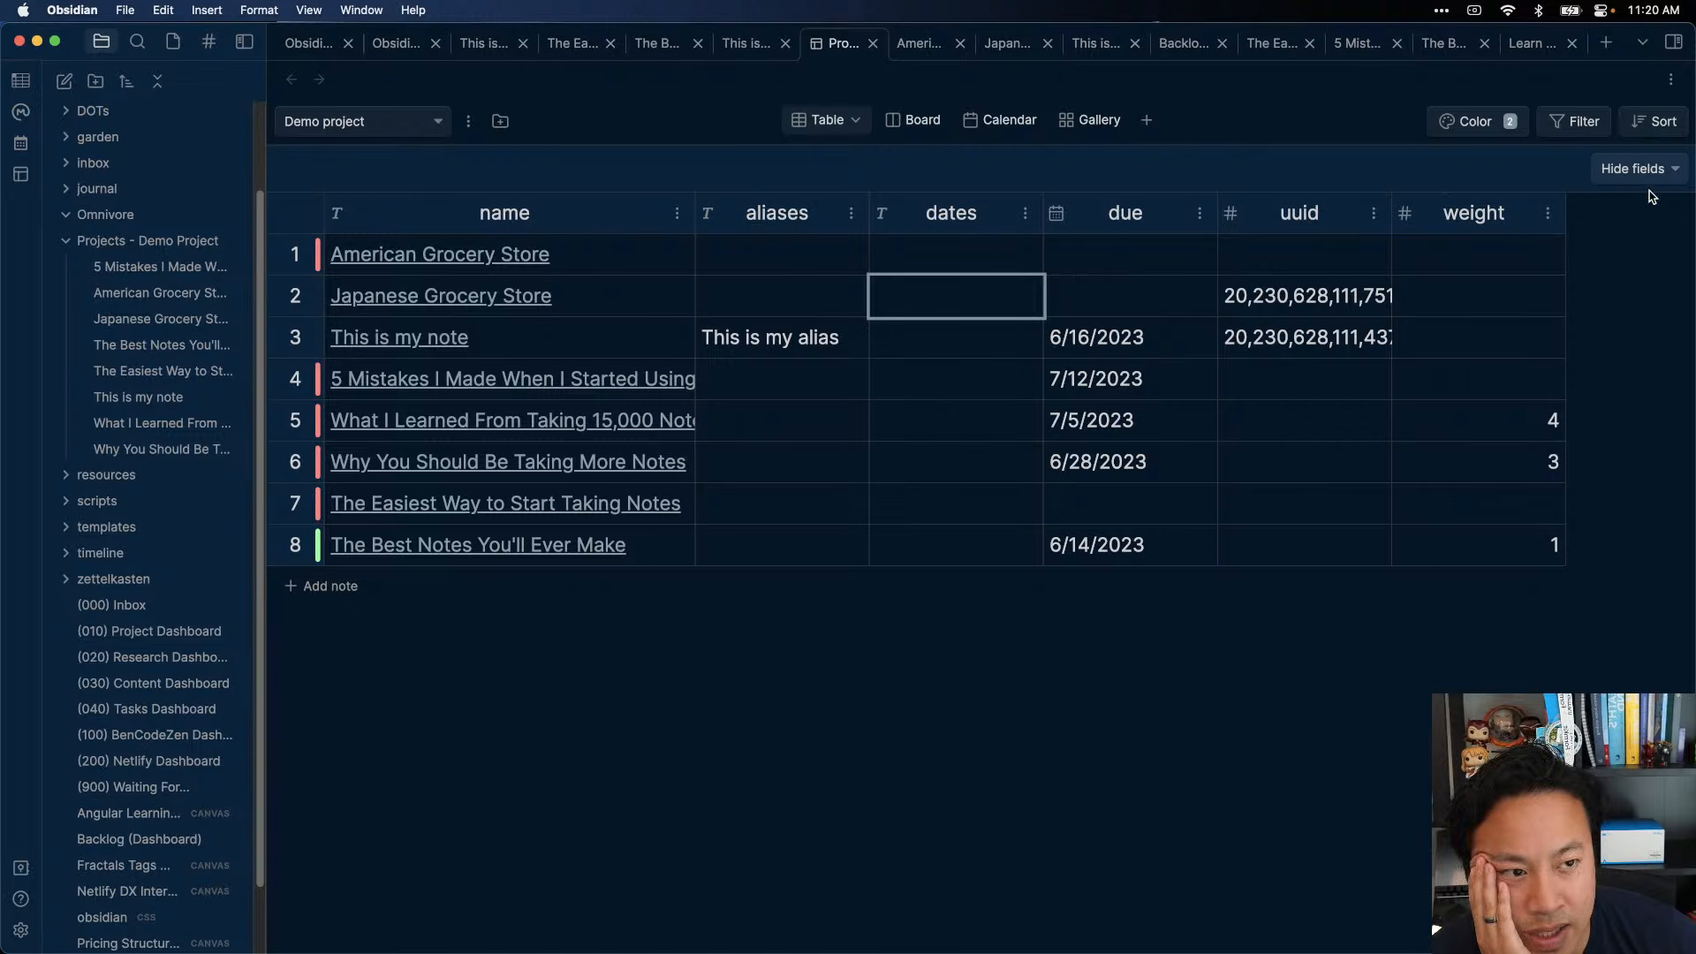
- Show the path field in Demo project's table and look over its column
click(1635, 168)
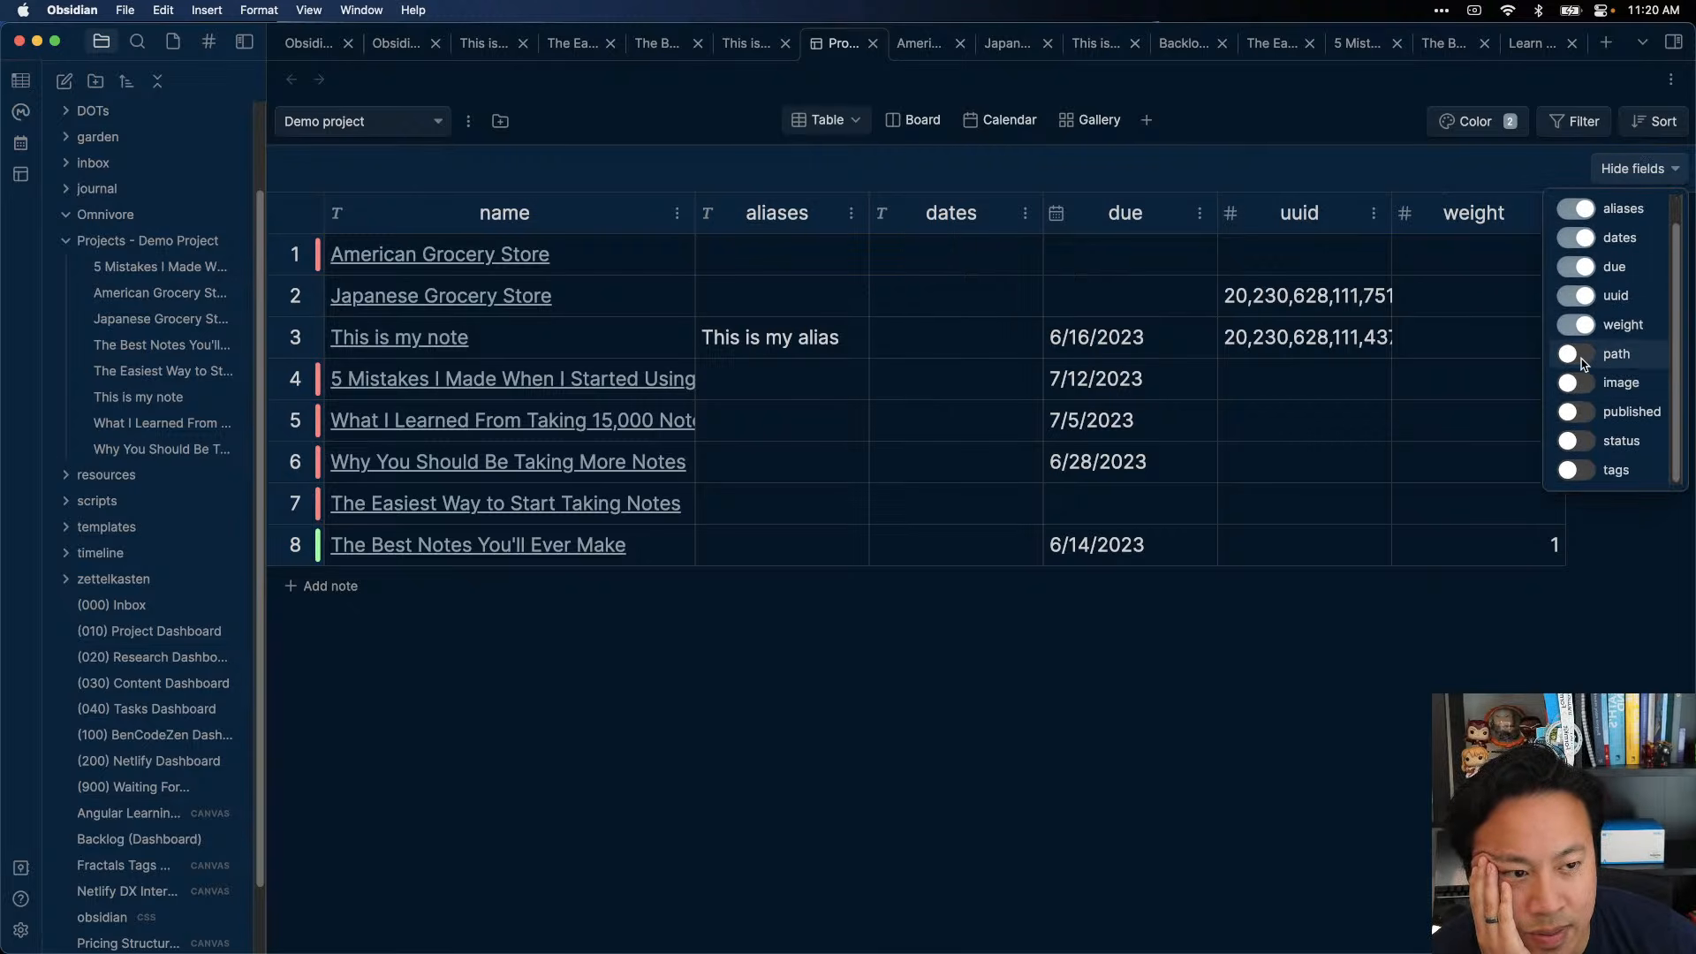
click(1579, 361)
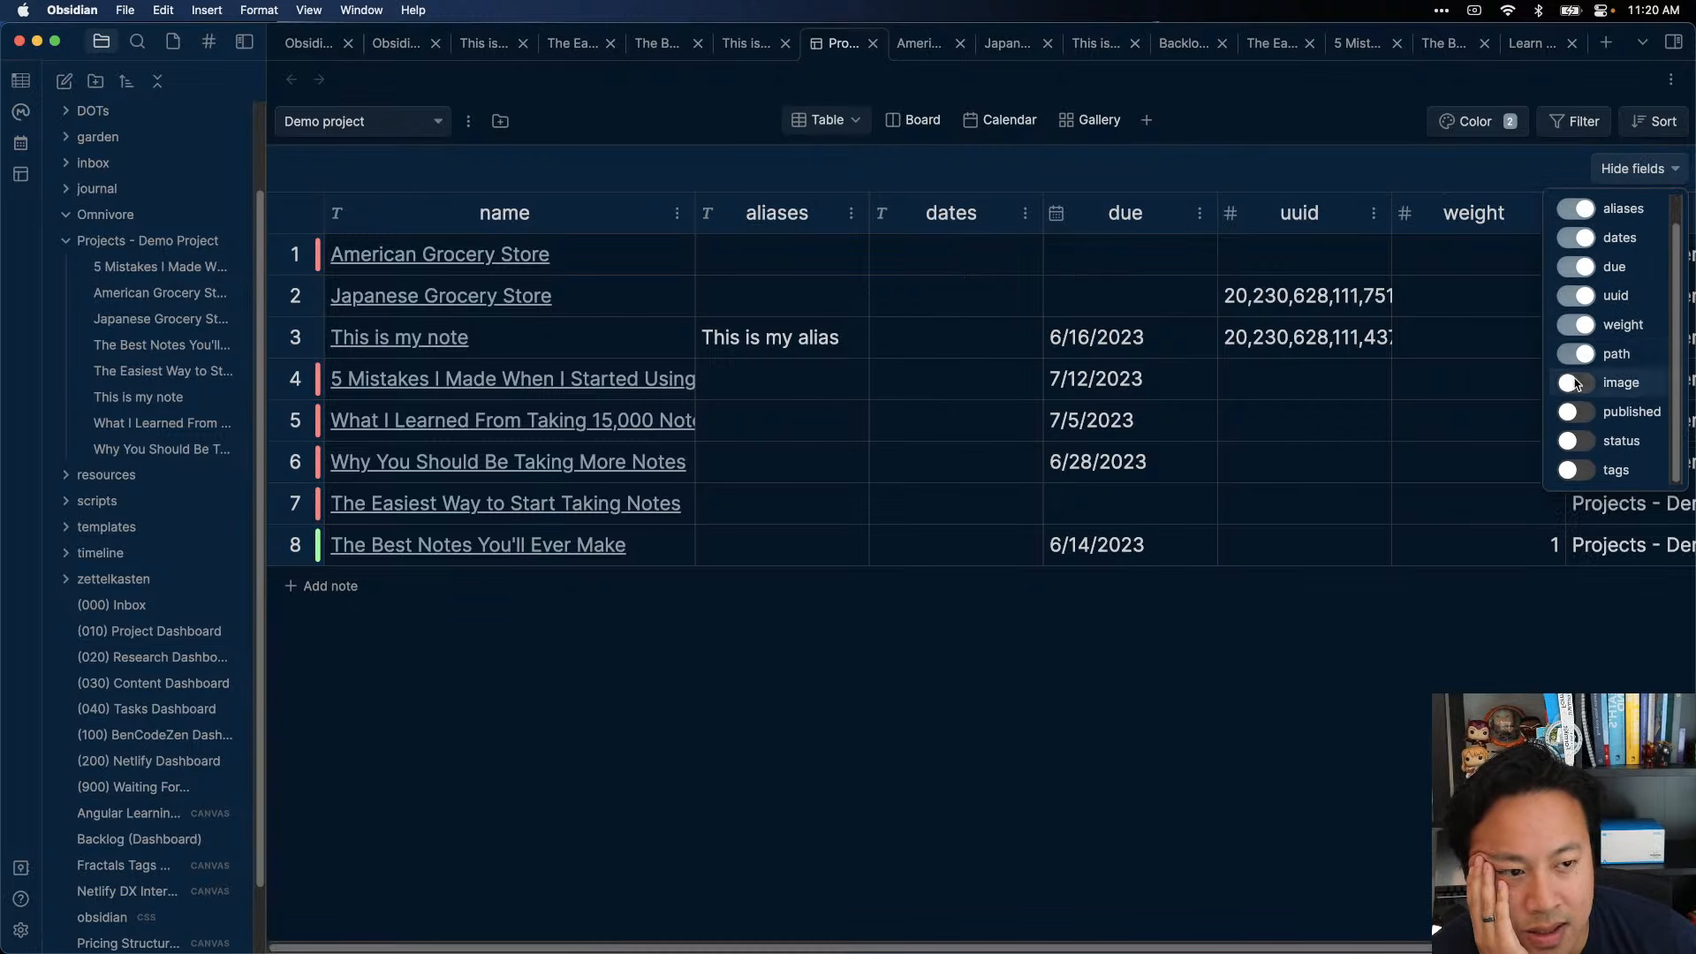
click(1574, 576)
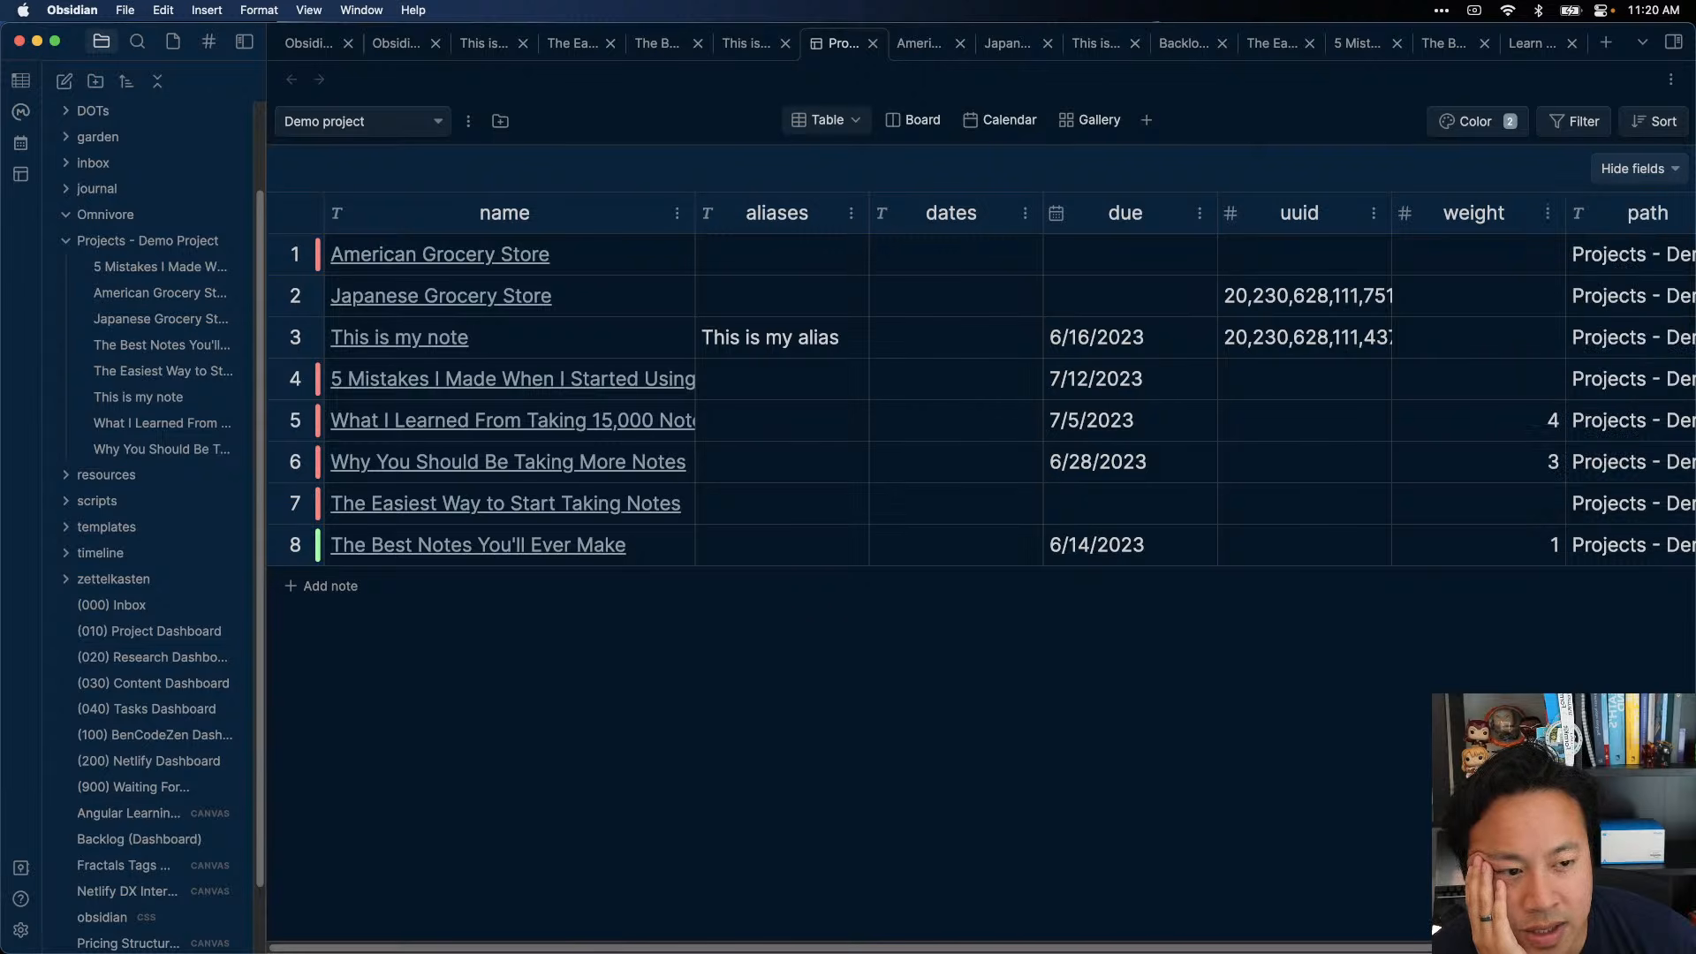
scroll(1579, 500, right, 2)
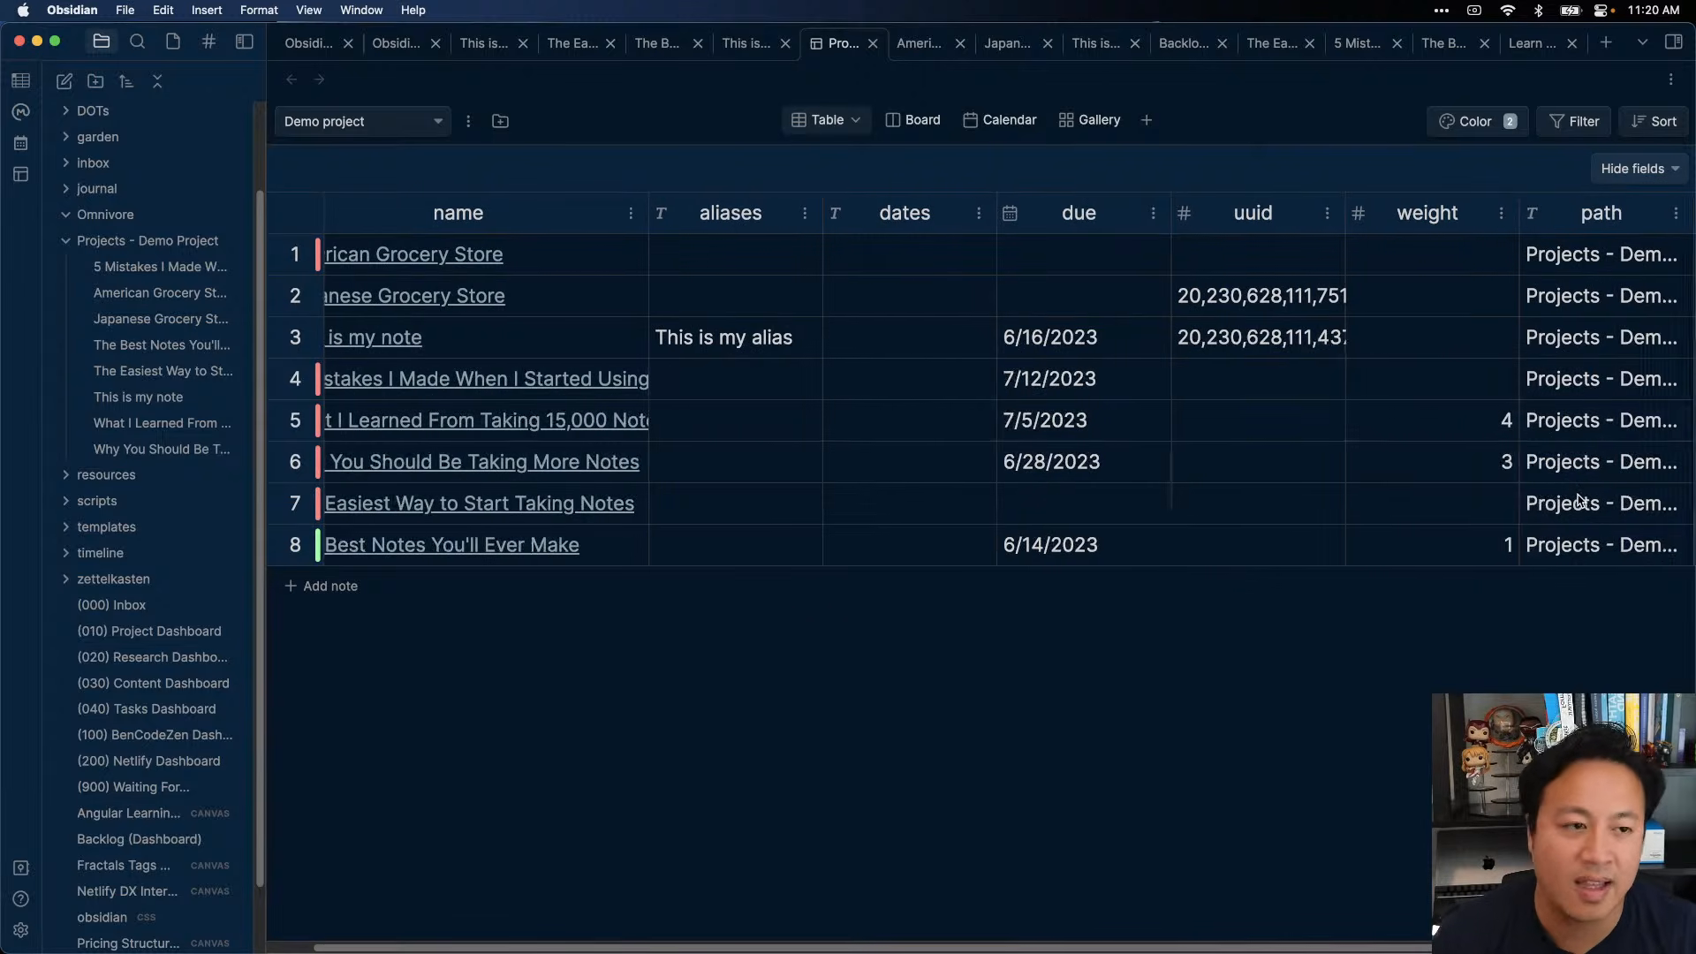
click(1556, 274)
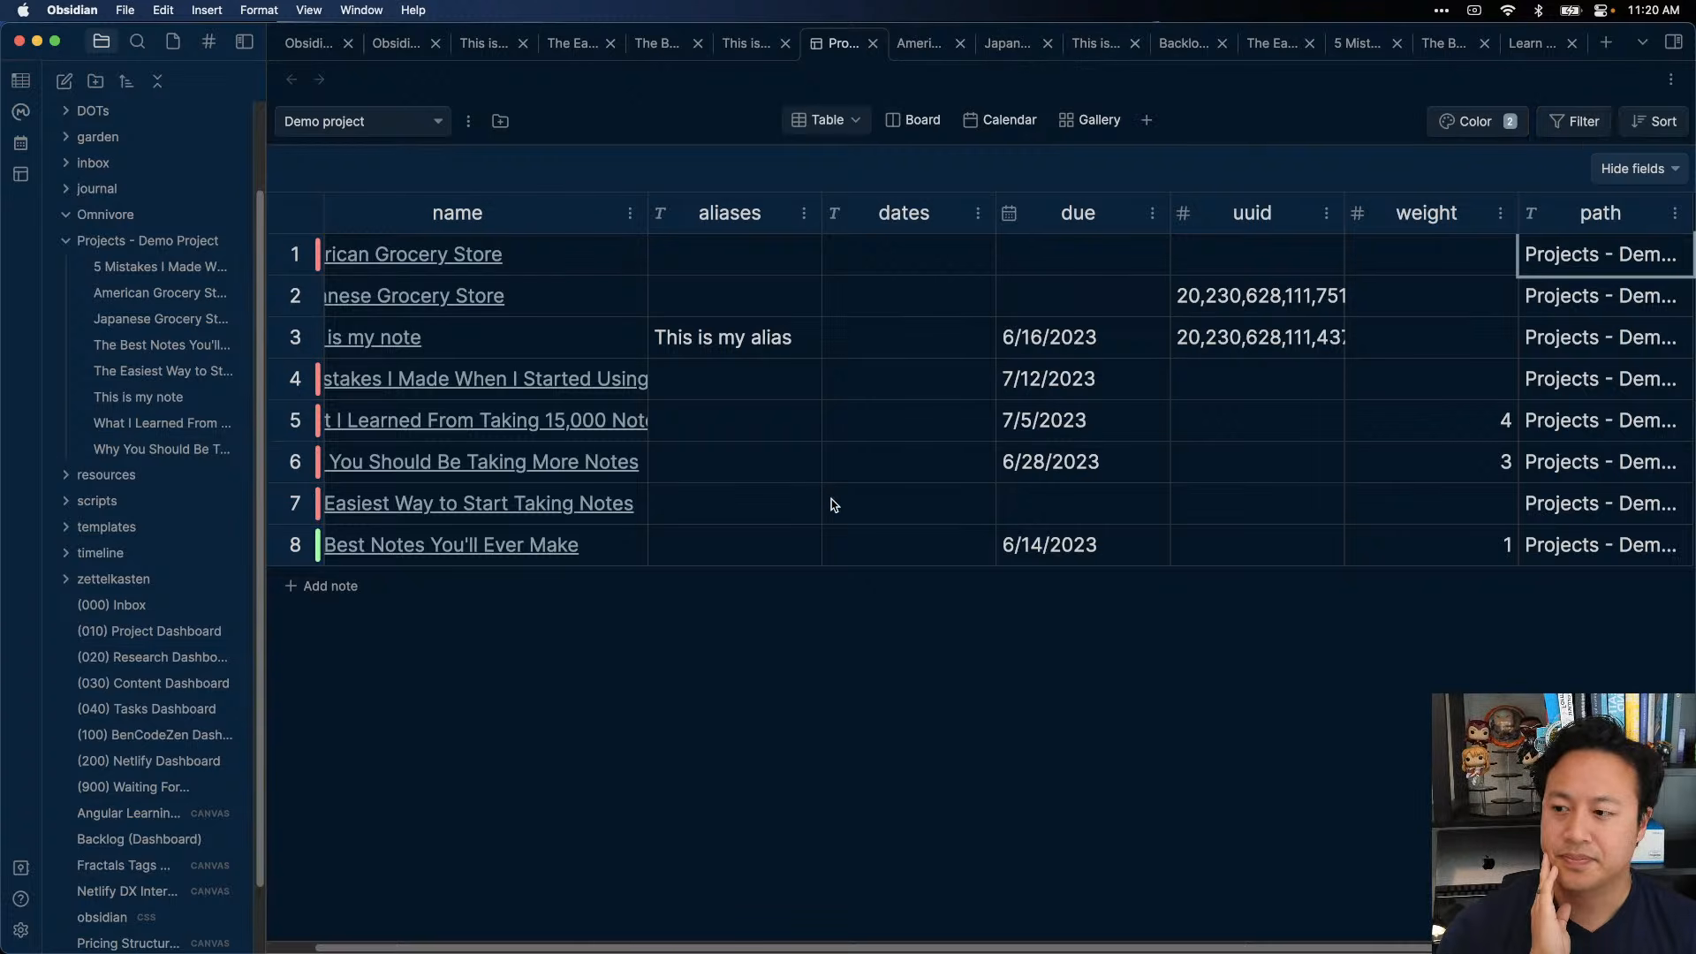
click(920, 610)
scroll(913, 519, left, 2)
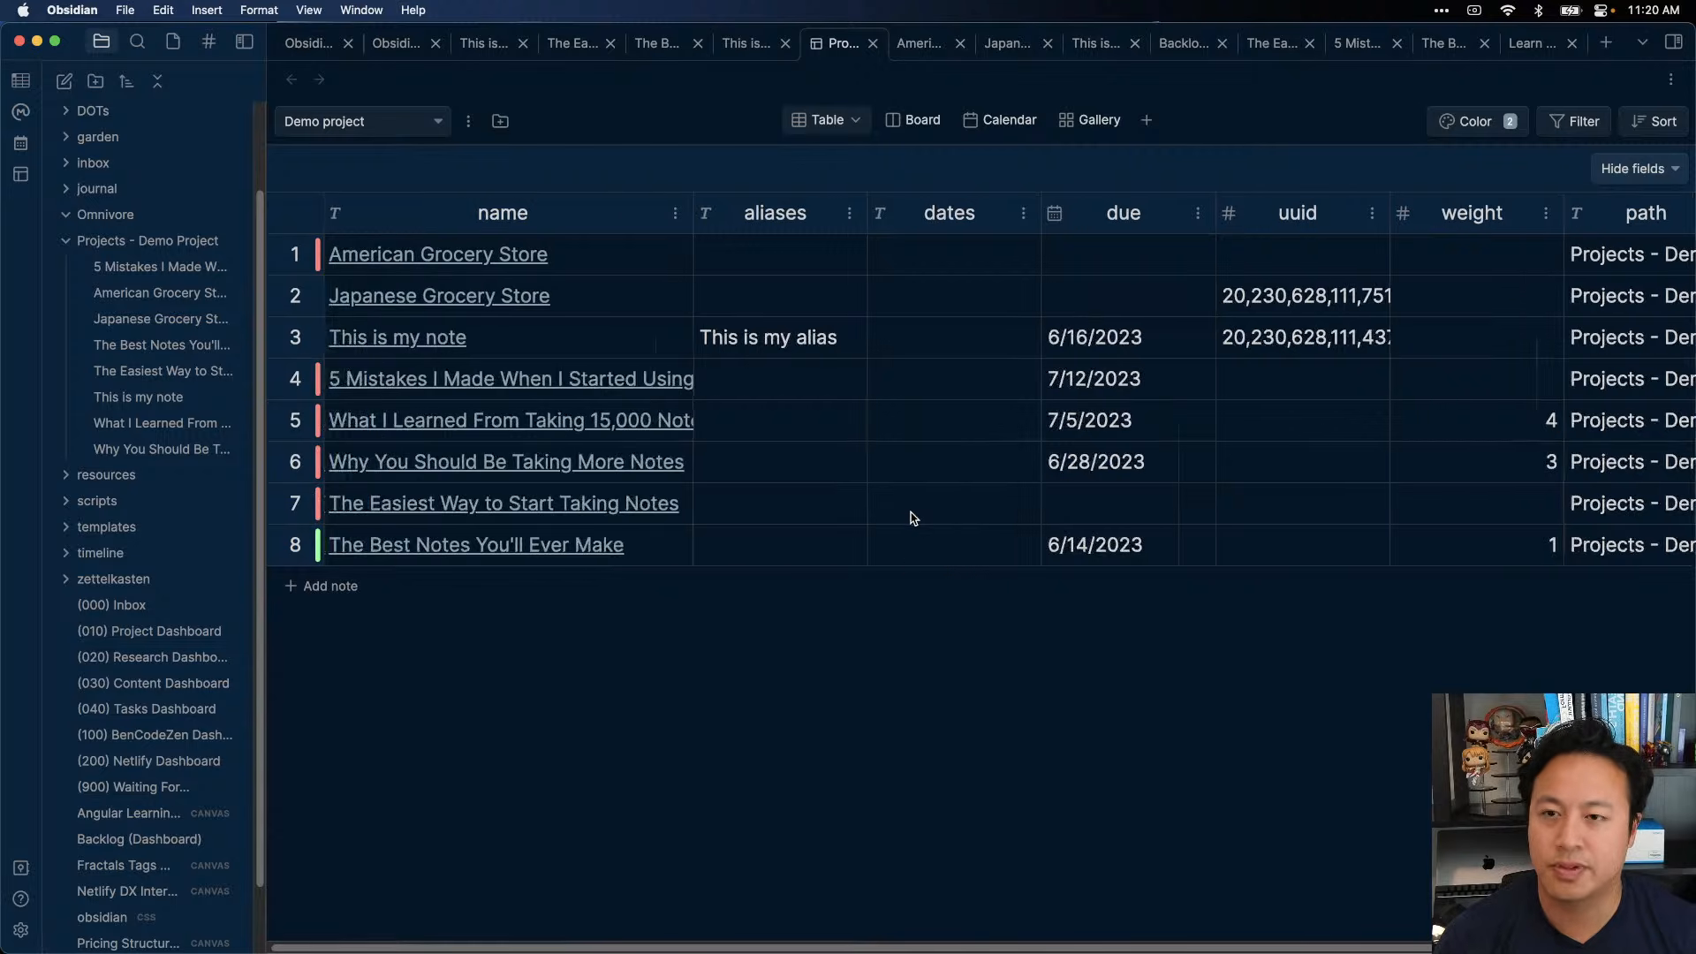